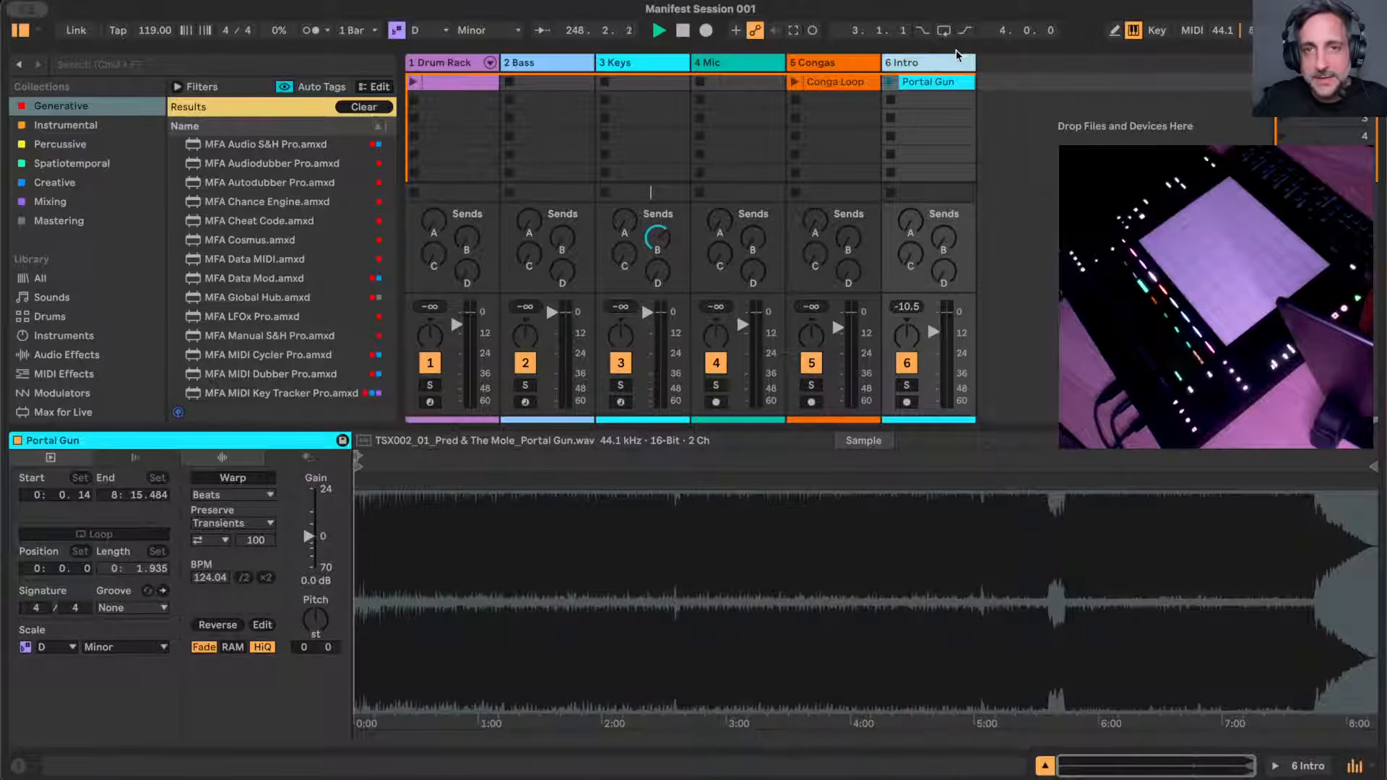
- Delete the Intro track and stop playback
key(Delete)
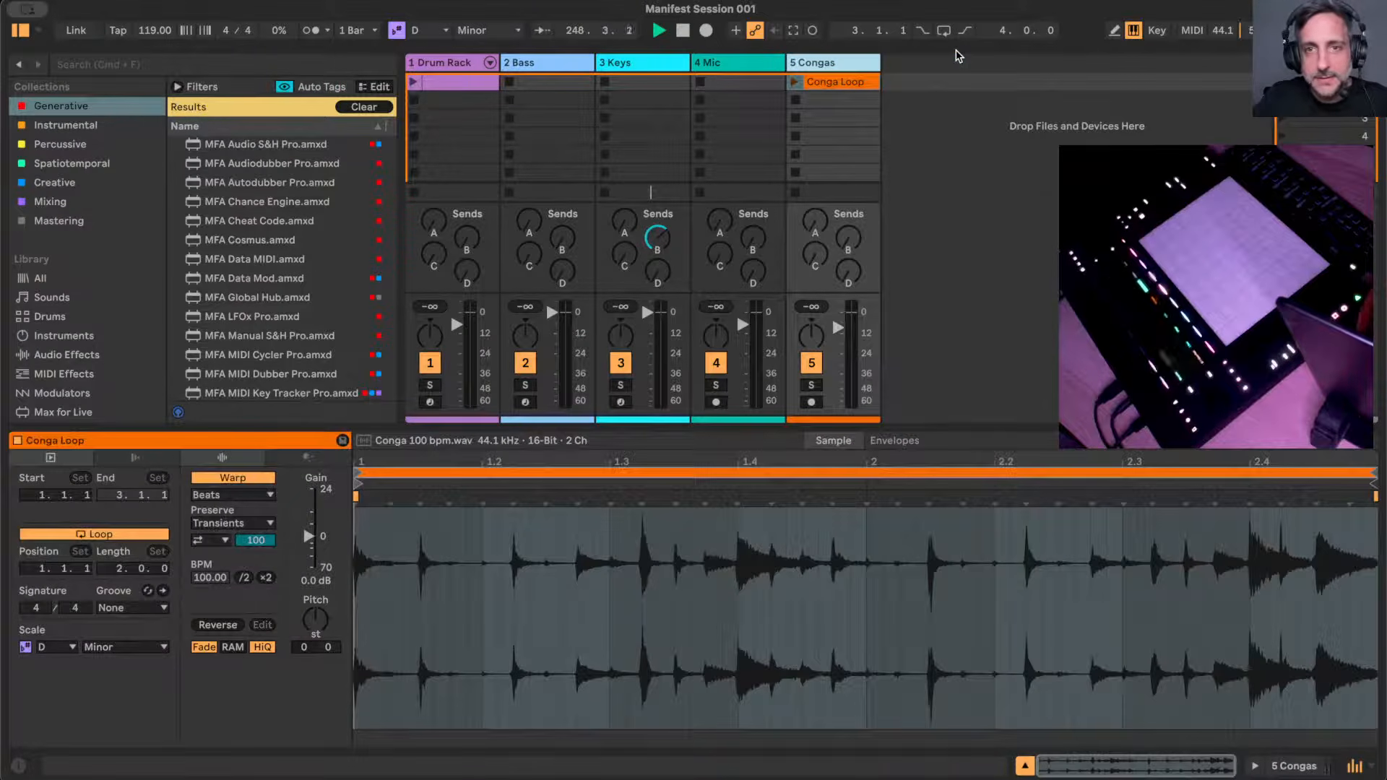
click(683, 29)
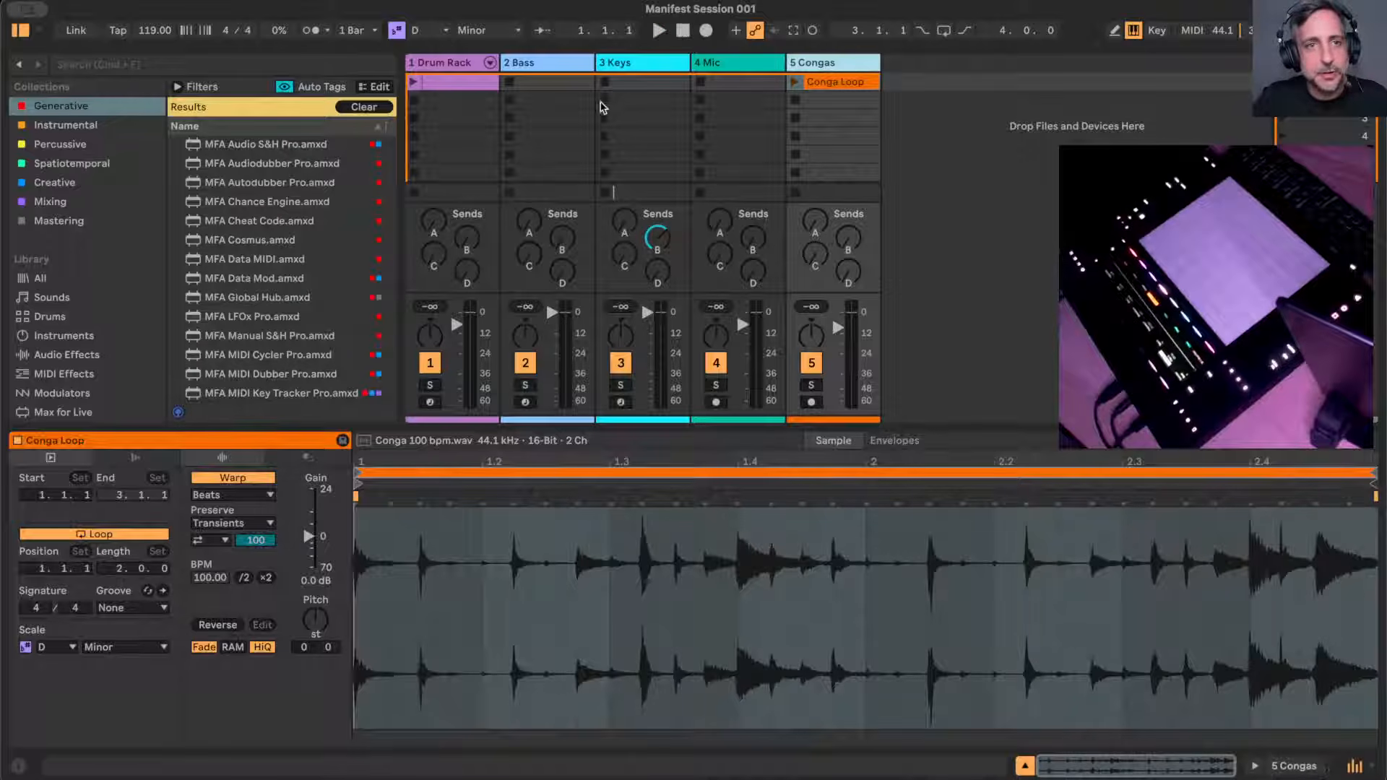
- In the Drum Rack clip, draw Rim Sidestick Acoustified notes at 1.1.3, 1.2.2, 1.3.4 and 1.4.3, and launch the clip
click(465, 81)
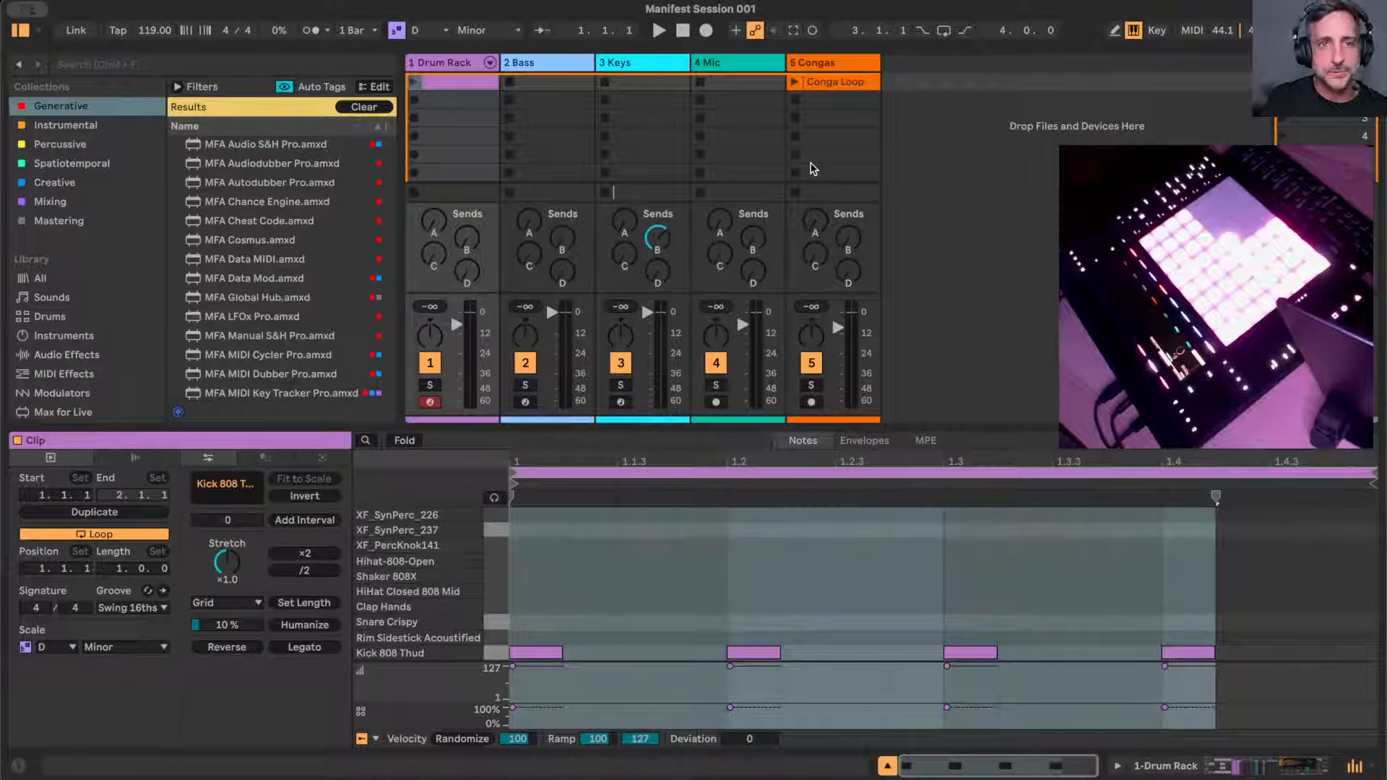
click(442, 67)
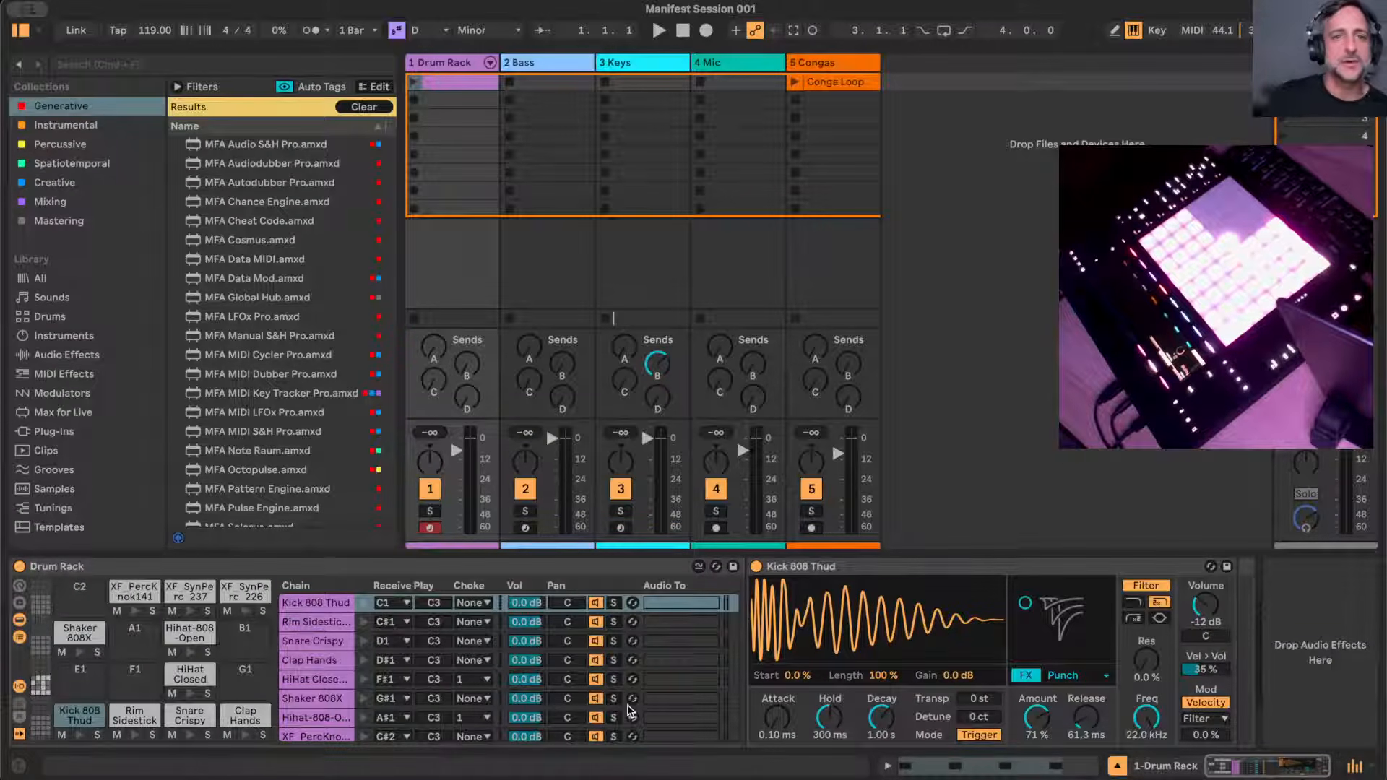
click(465, 80)
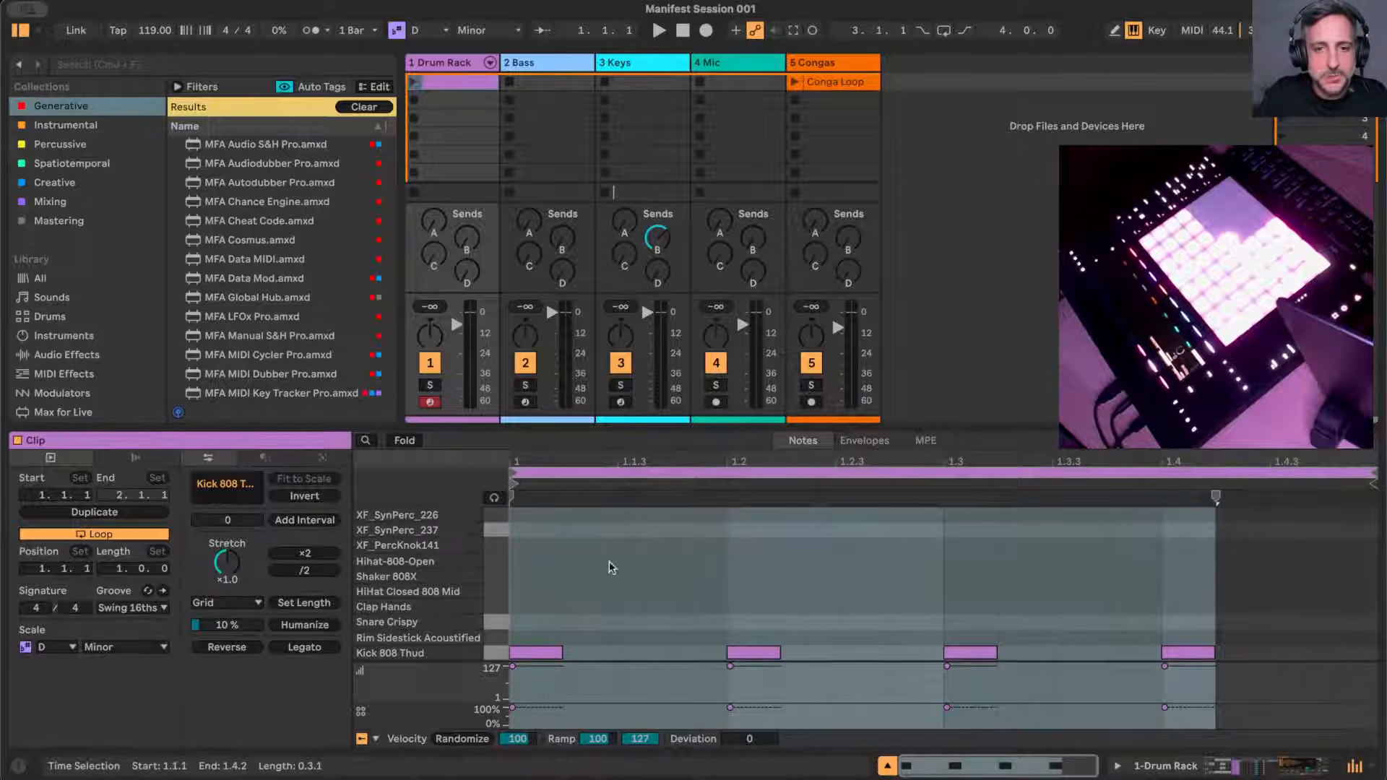
click(651, 637)
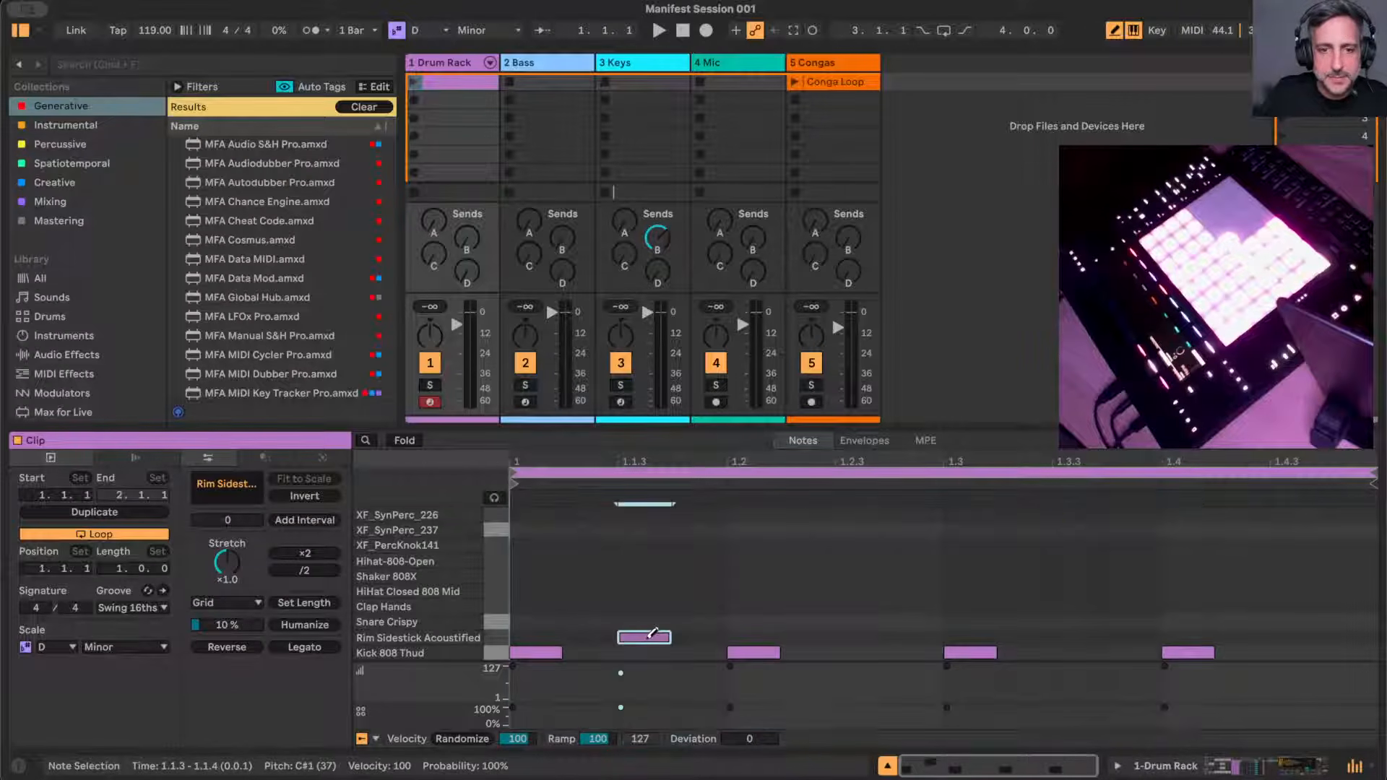
click(819, 636)
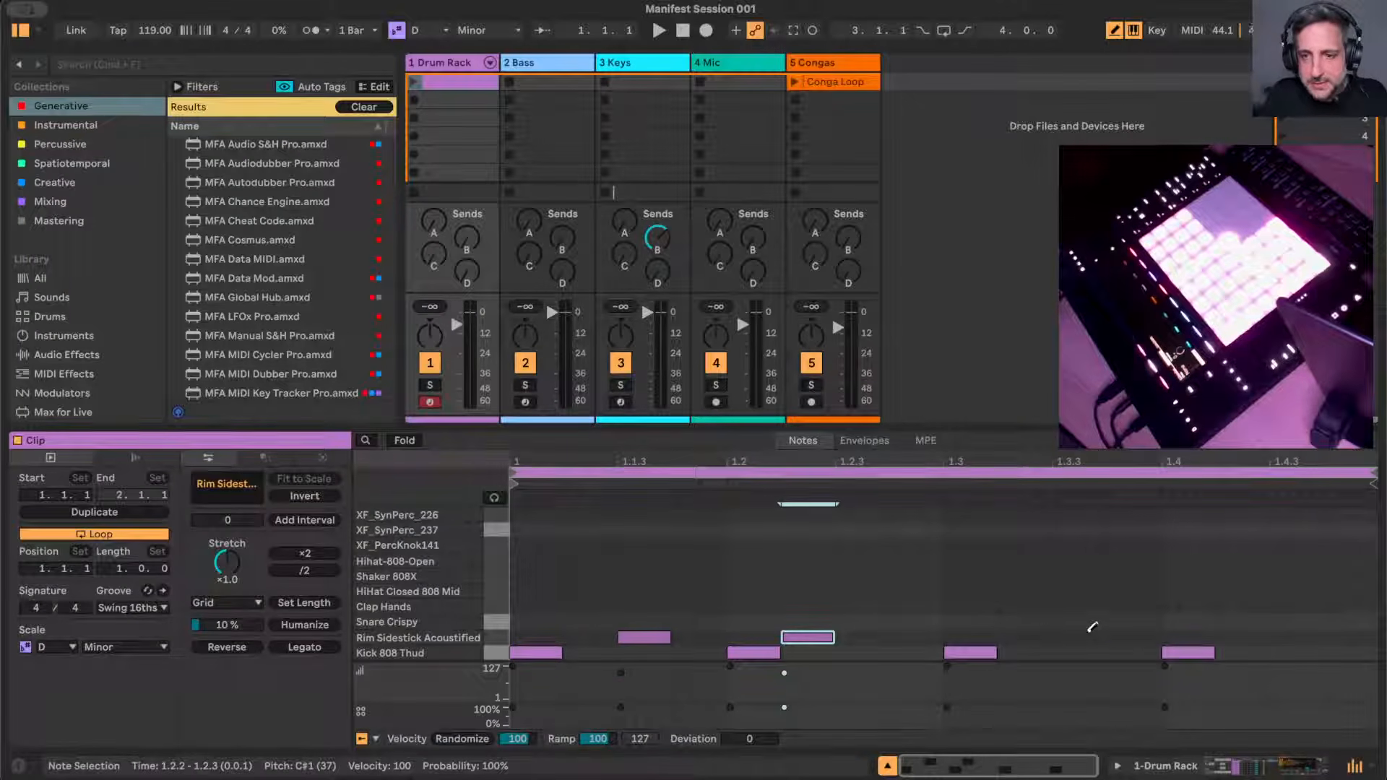
click(1138, 635)
click(1295, 638)
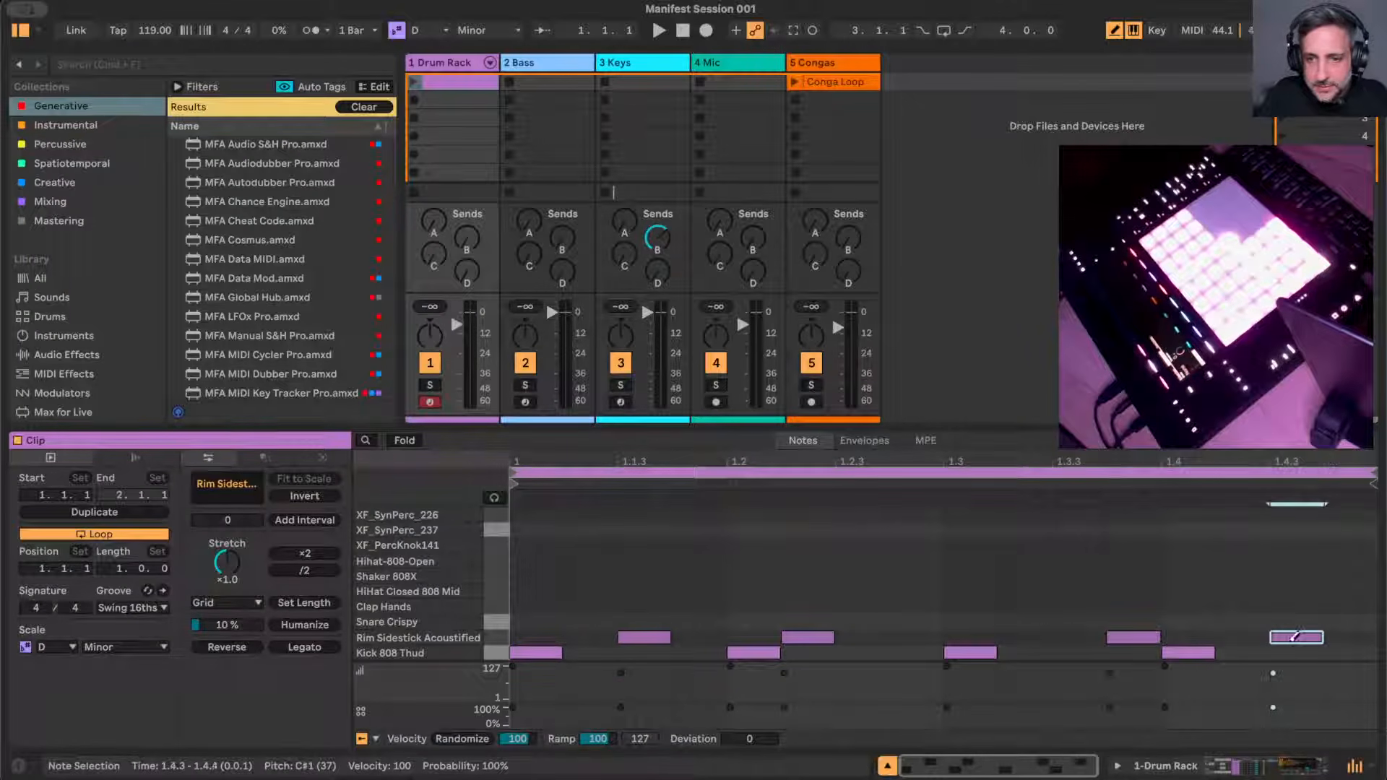
click(414, 84)
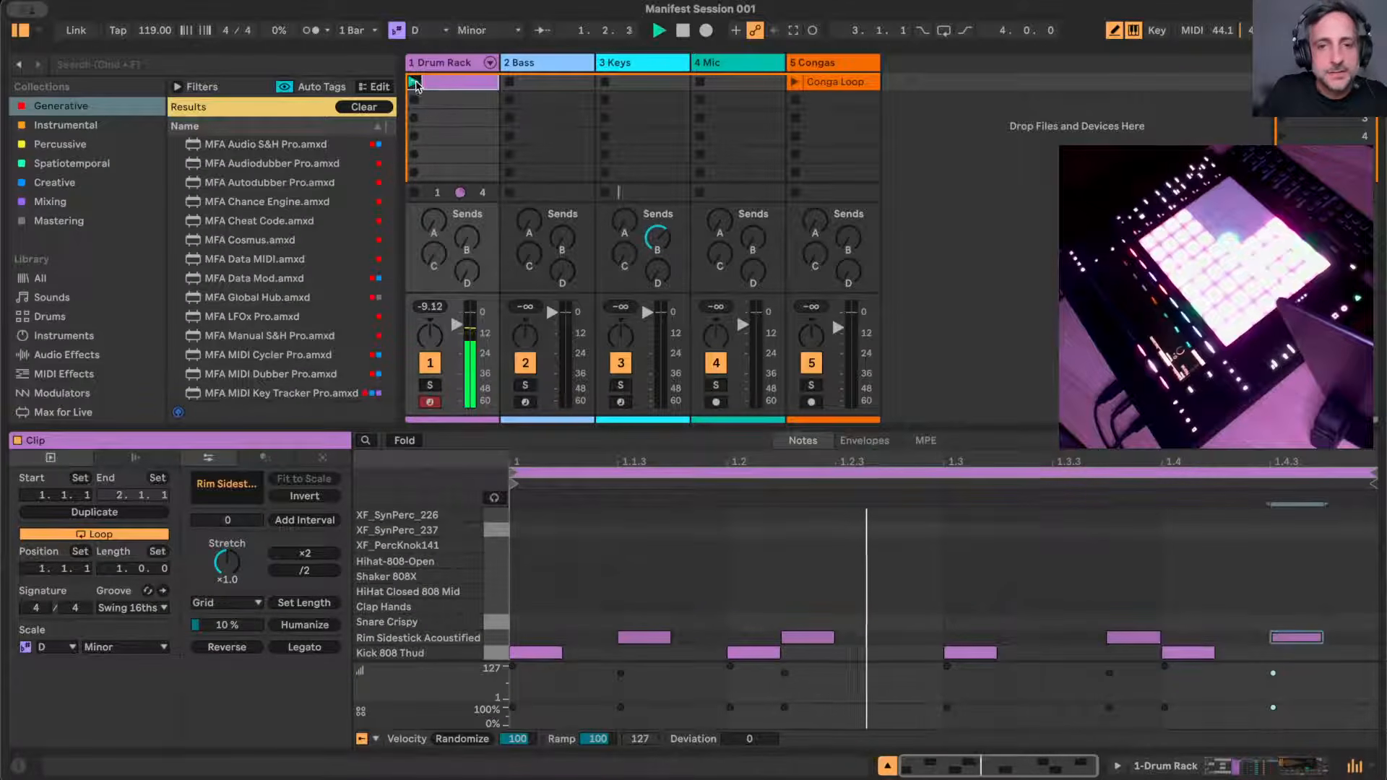
- Put the Rim Sidestick notes into two Play One groups, pairing 1.1.3 with 1.2.2 and 1.3.4 with 1.4.3
key(b)
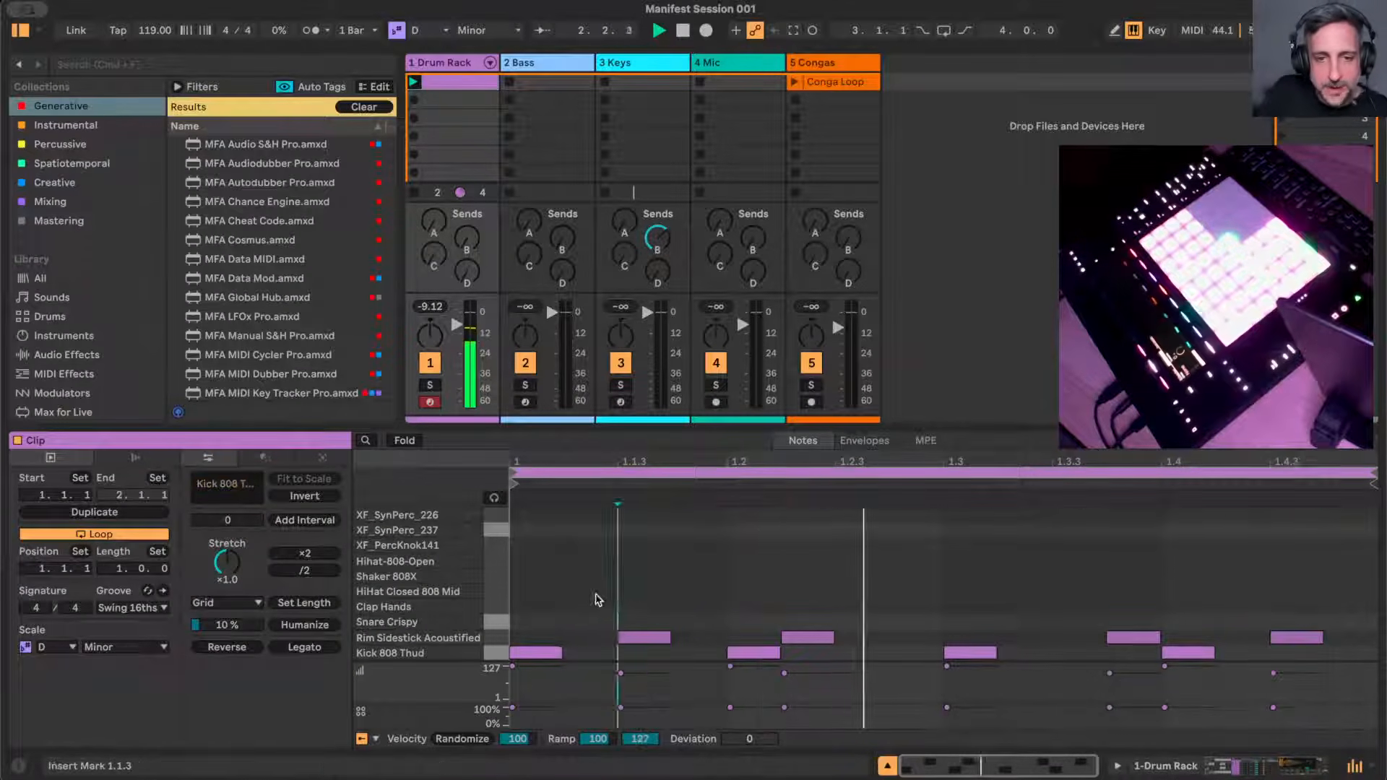
mouse_move(596, 596)
mouse_down()
mouse_move(736, 643)
mouse_move(827, 650)
mouse_up()
drag(617, 582, 830, 648)
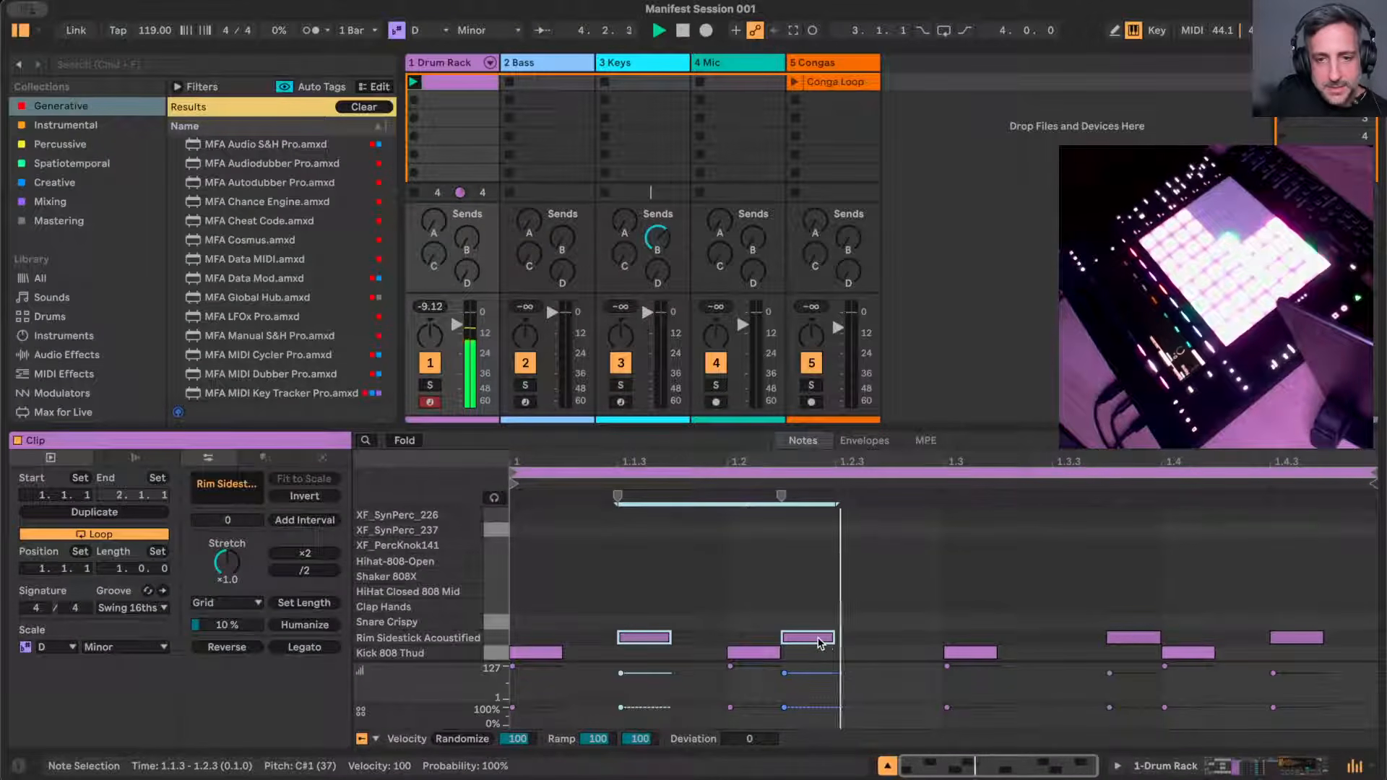
right_click(822, 639)
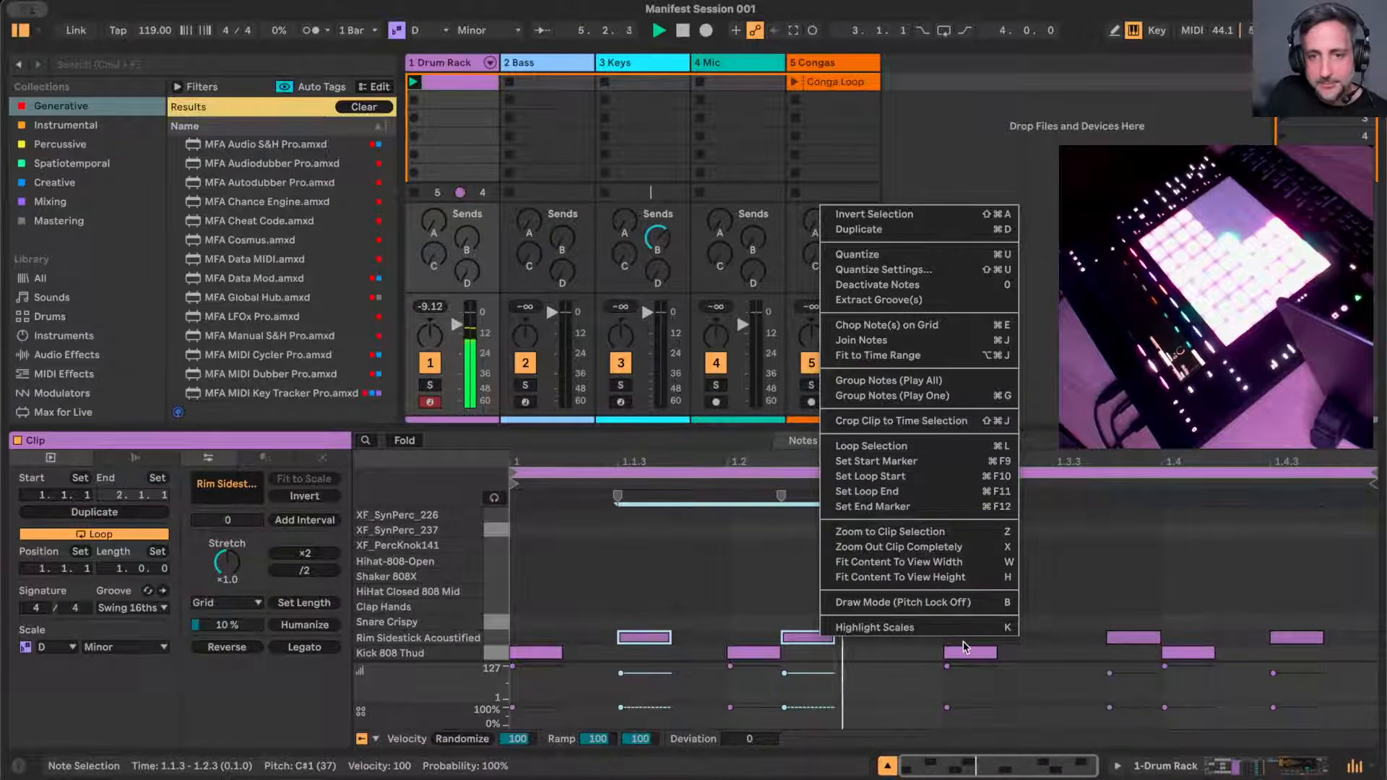
click(932, 396)
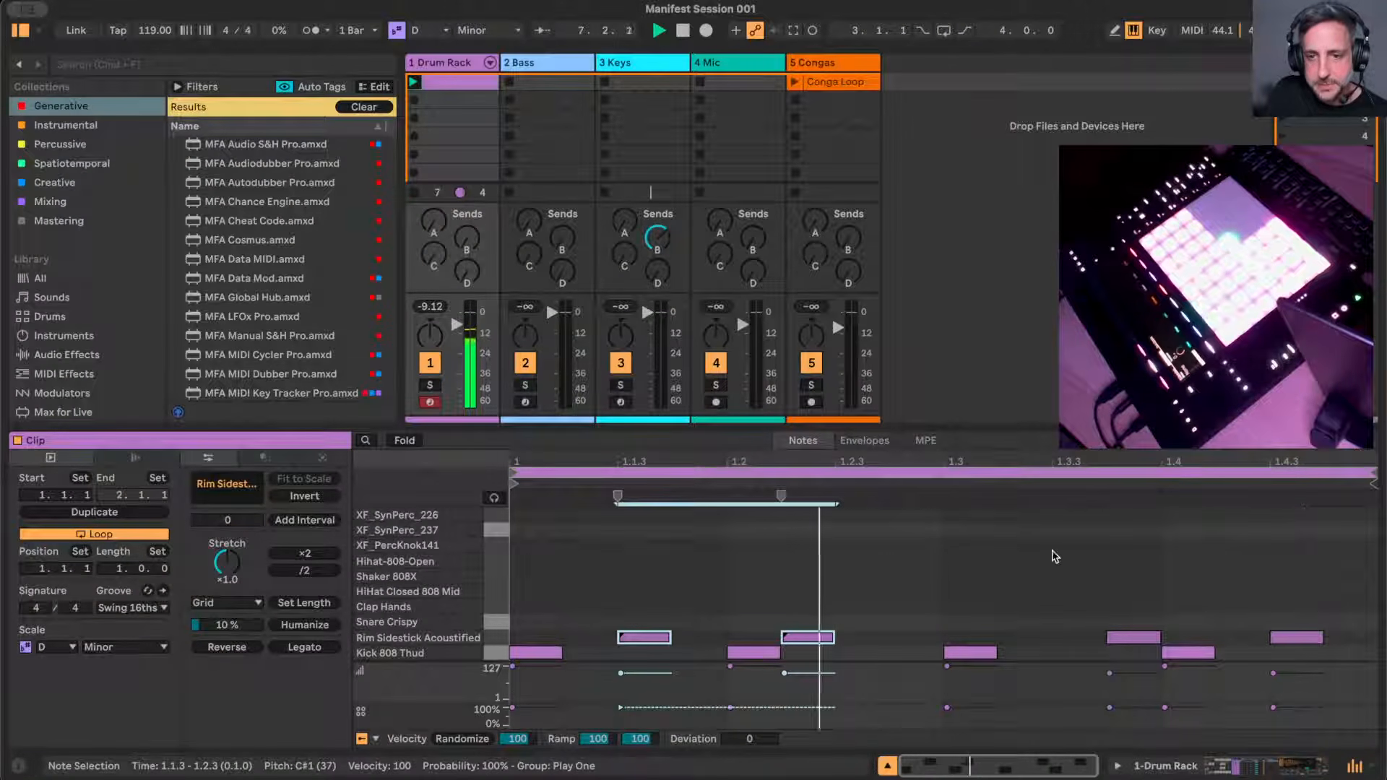
drag(1090, 610, 1293, 641)
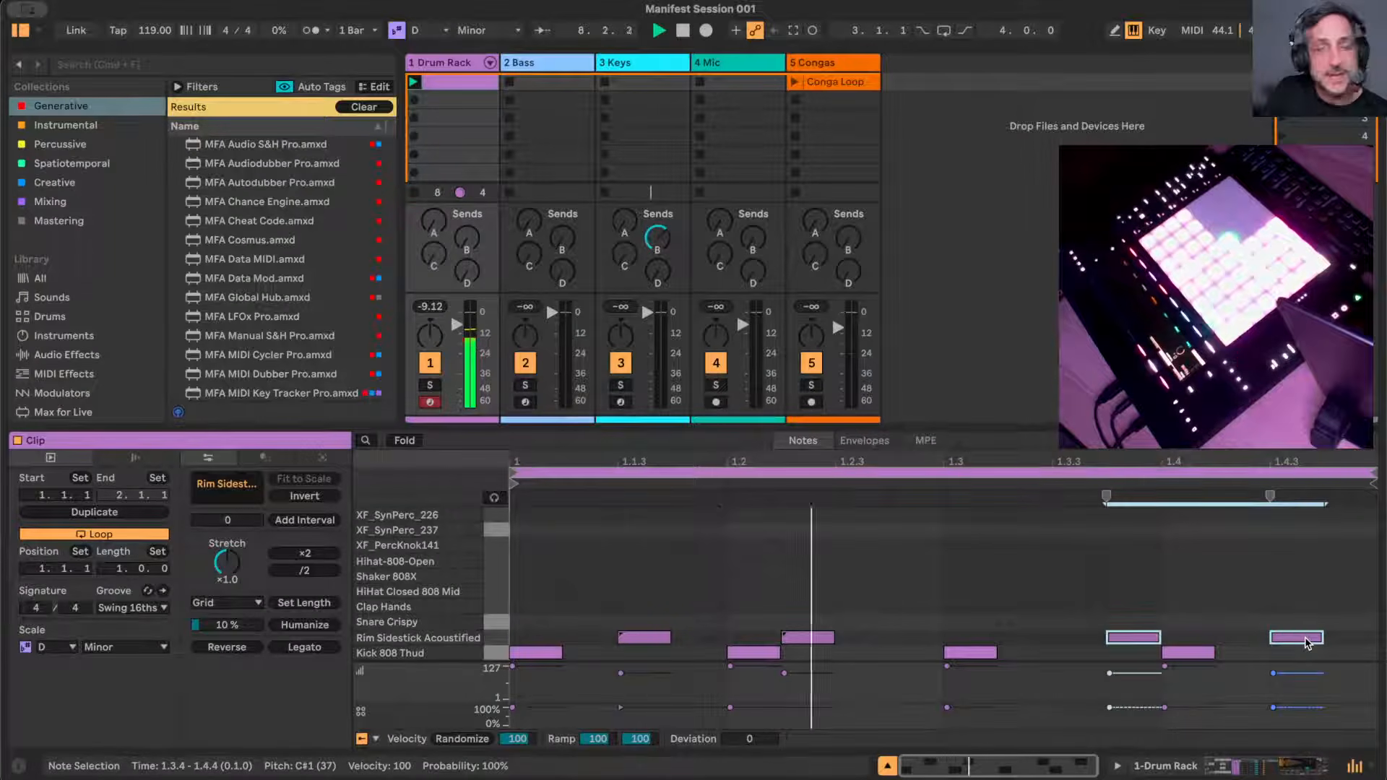
right_click(1306, 642)
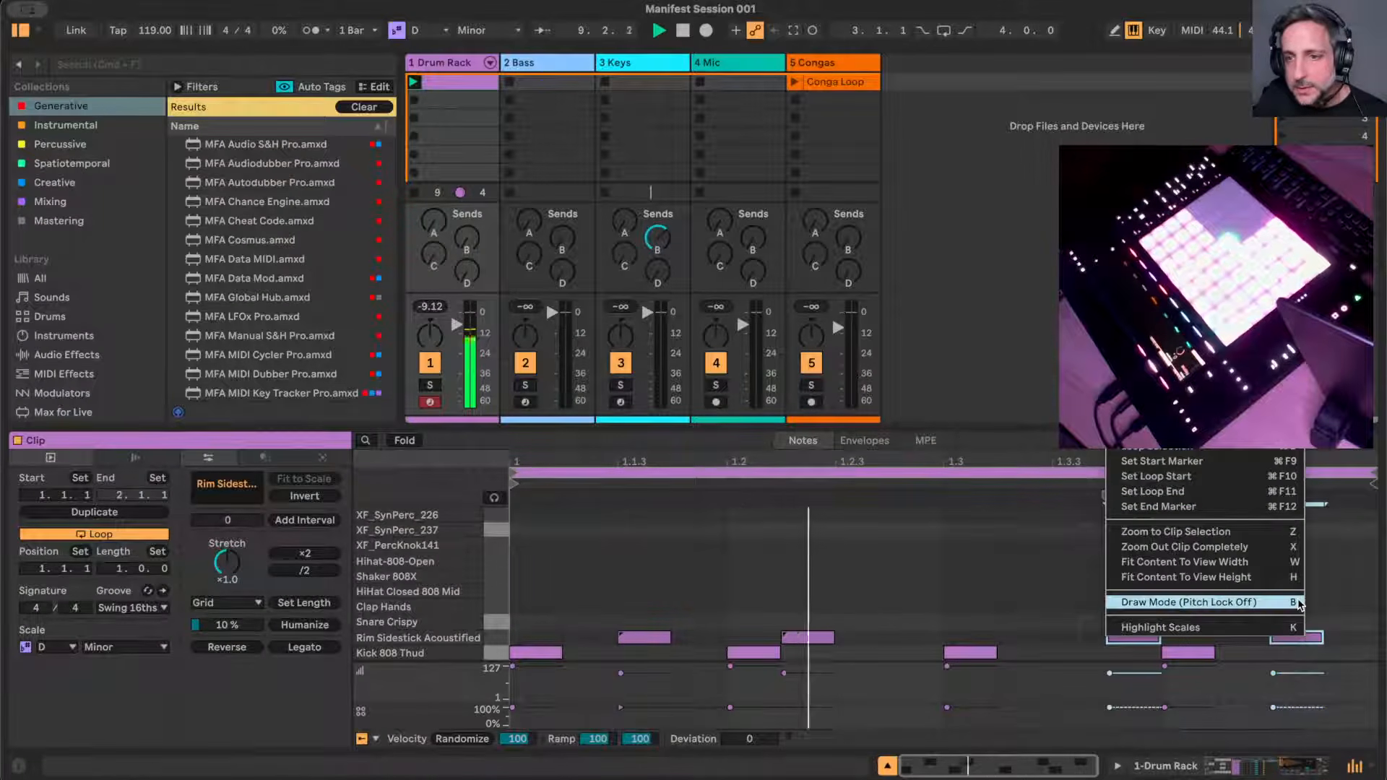
click(1174, 325)
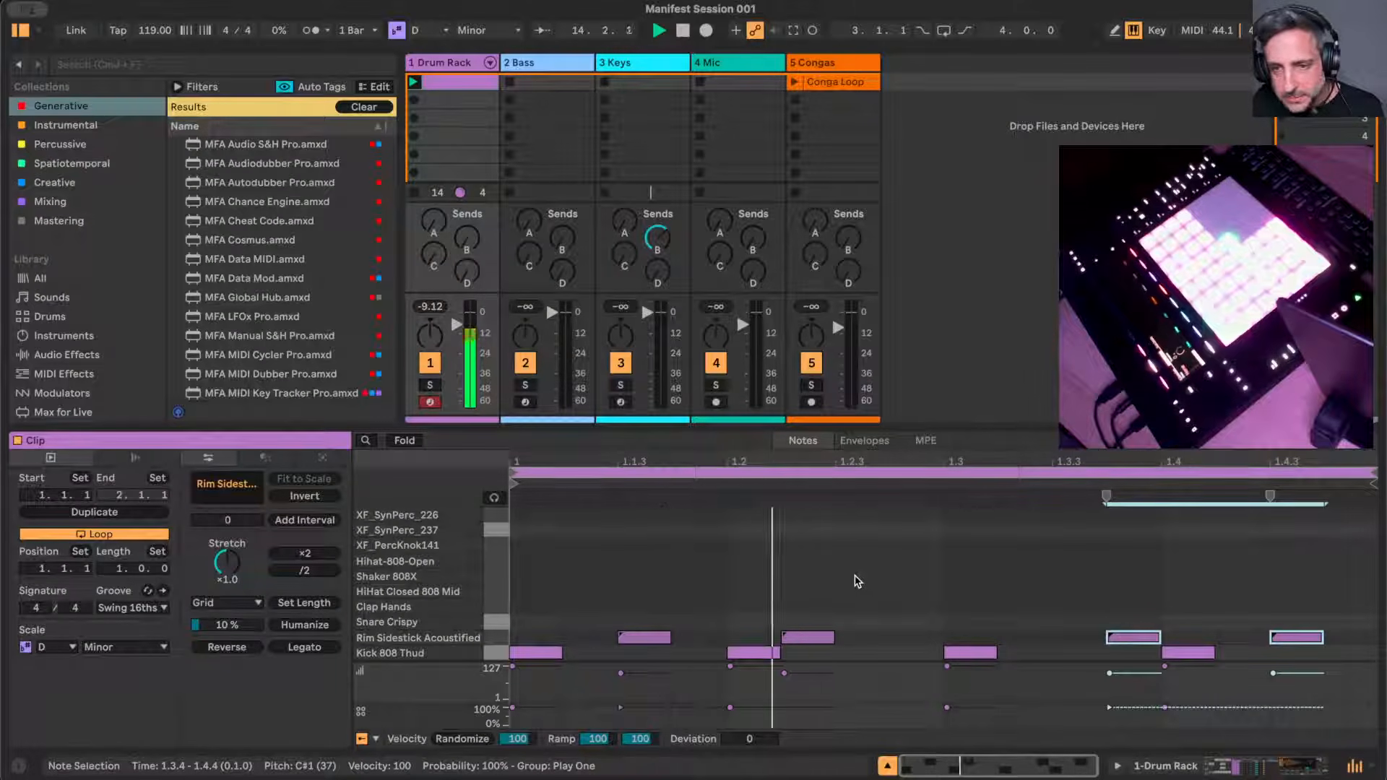
- Draw Clap Hands notes on beats 1.2 and 1.4 of the Drum Rack clip
click(809, 588)
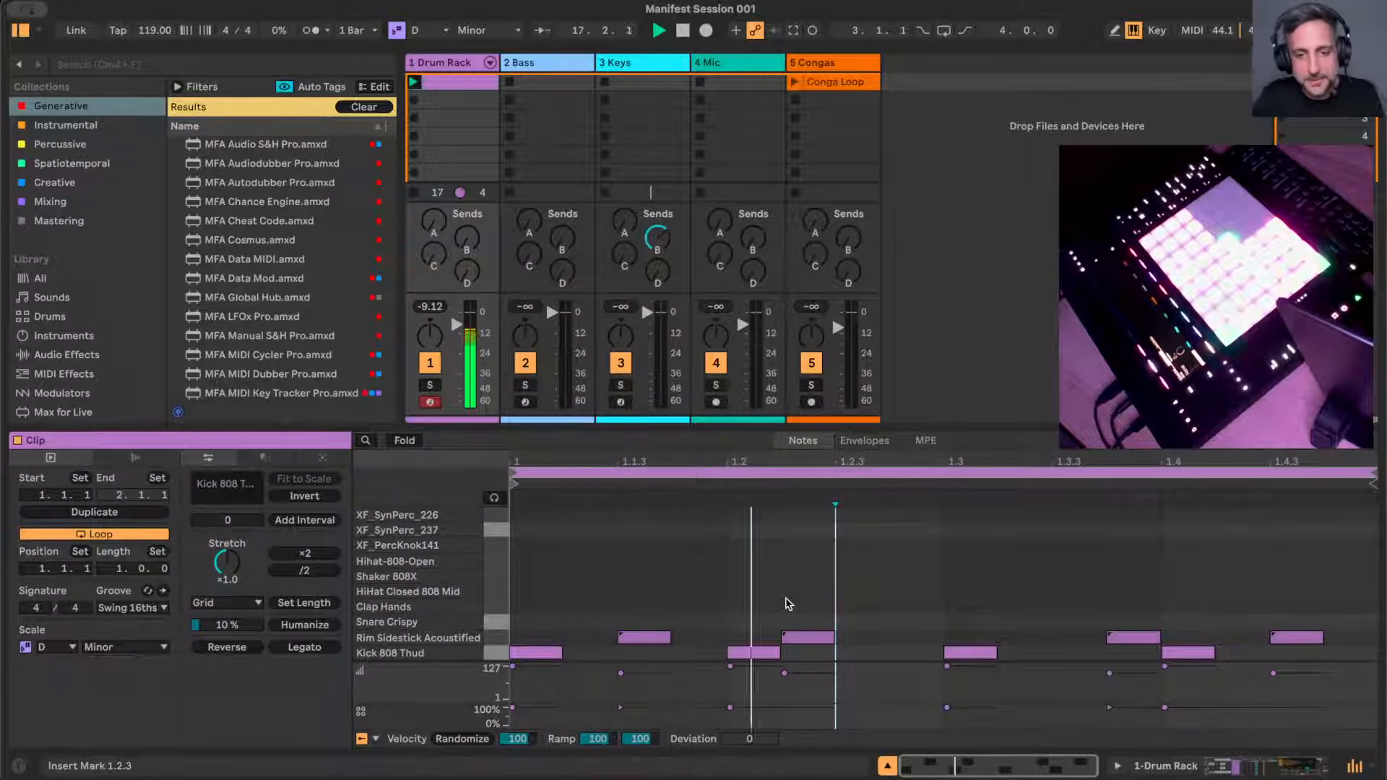
key(b)
click(764, 606)
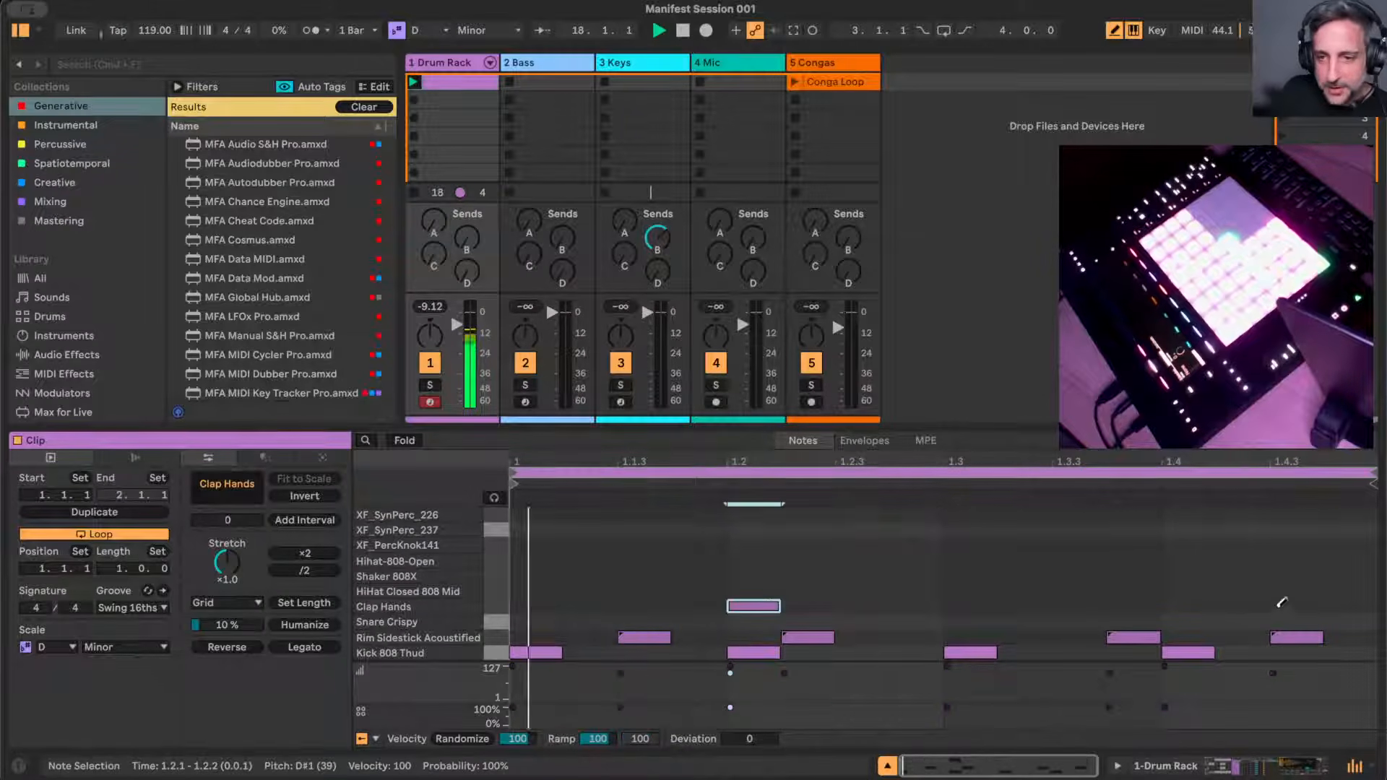
click(1211, 605)
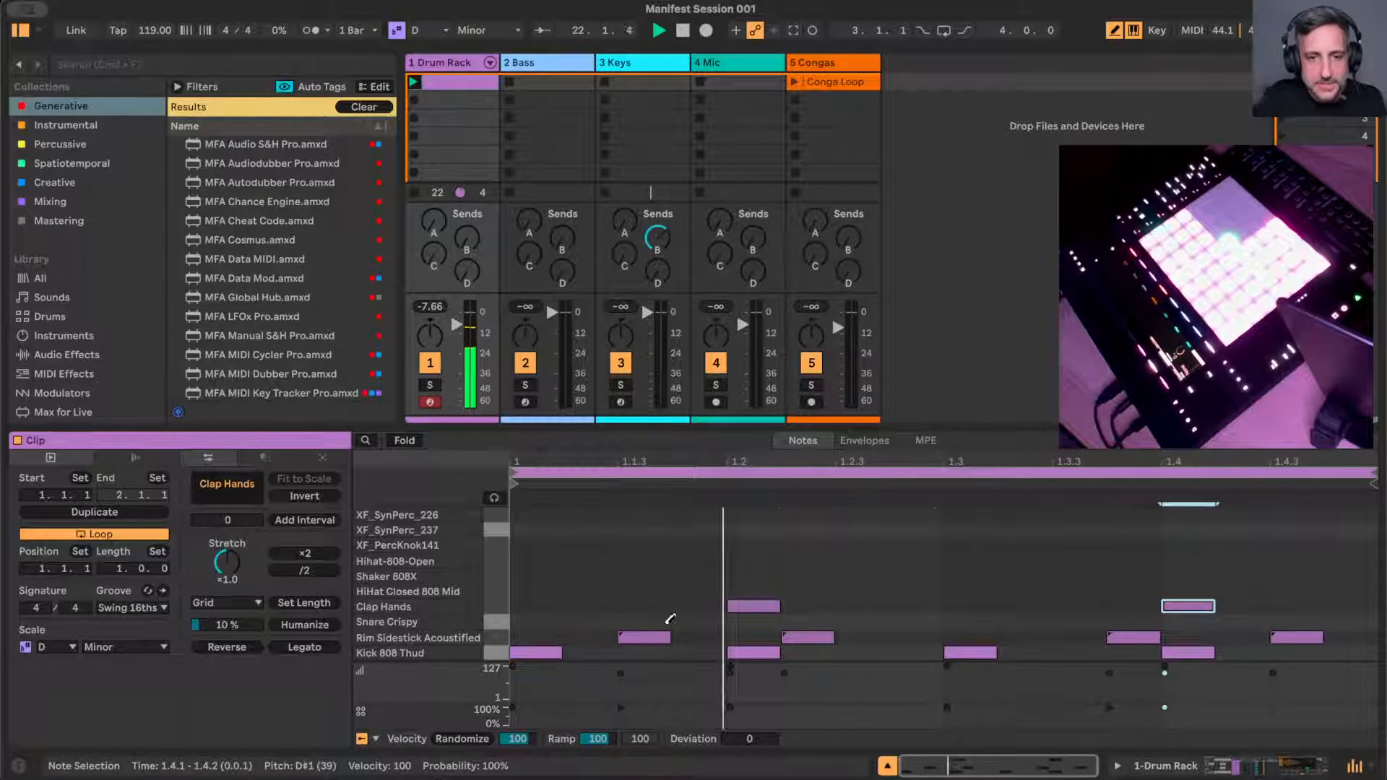
- Select all Rim Sidestick notes and set their velocity deviation to -51
key(b)
click(497, 638)
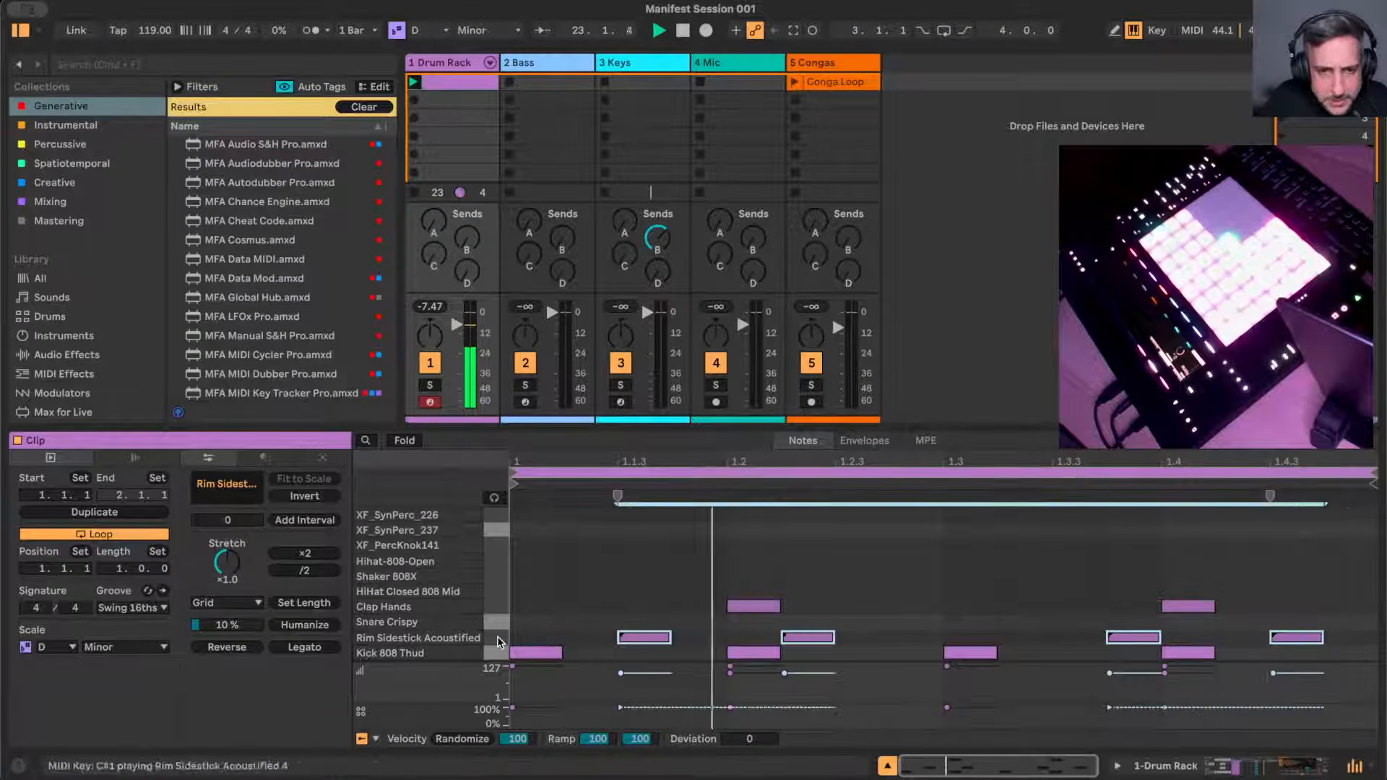
drag(646, 677, 647, 710)
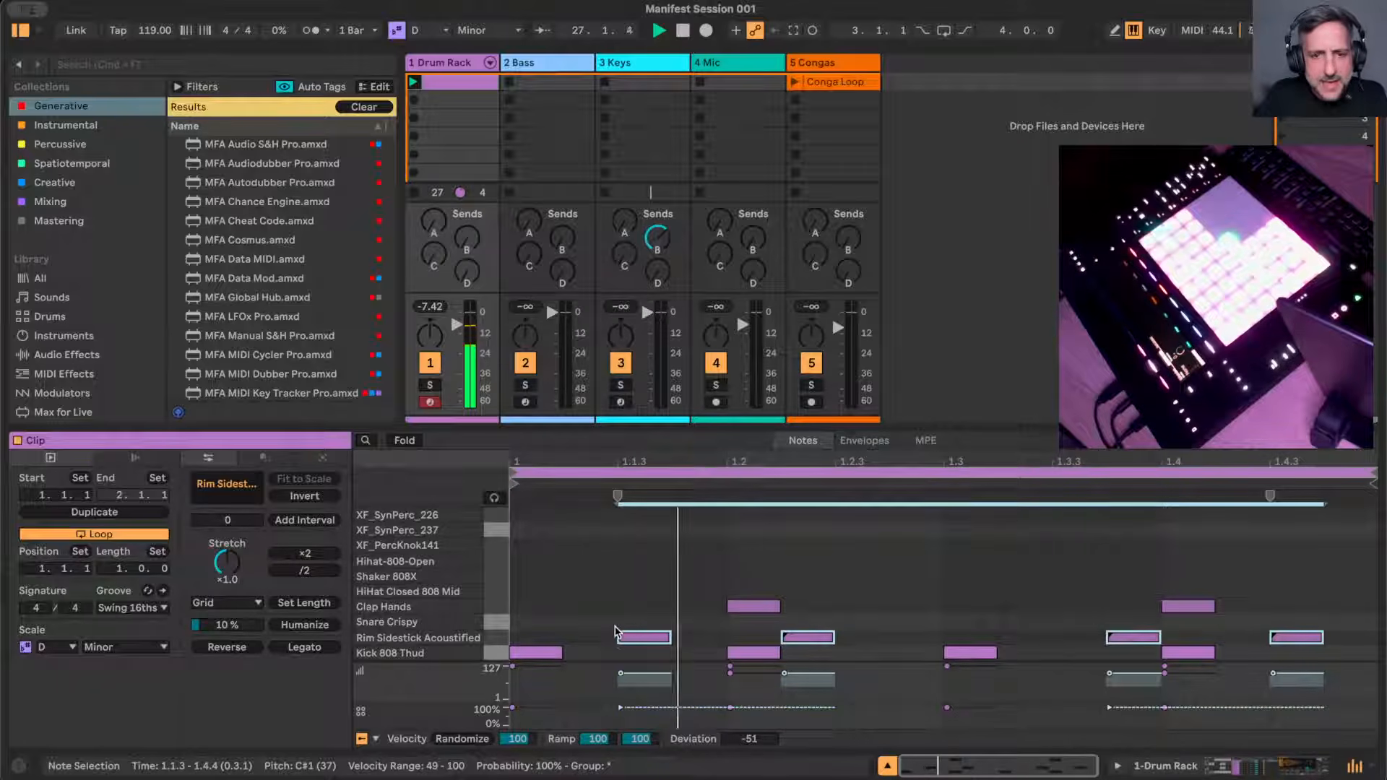
- Draw Snare Crispy notes at 1.1.2, 1.1.4, 1.2.3, 1.2.4, 1.3.2, 1.3.3, 1.4.2 and 1.4.4
key(b)
click(591, 621)
click(698, 622)
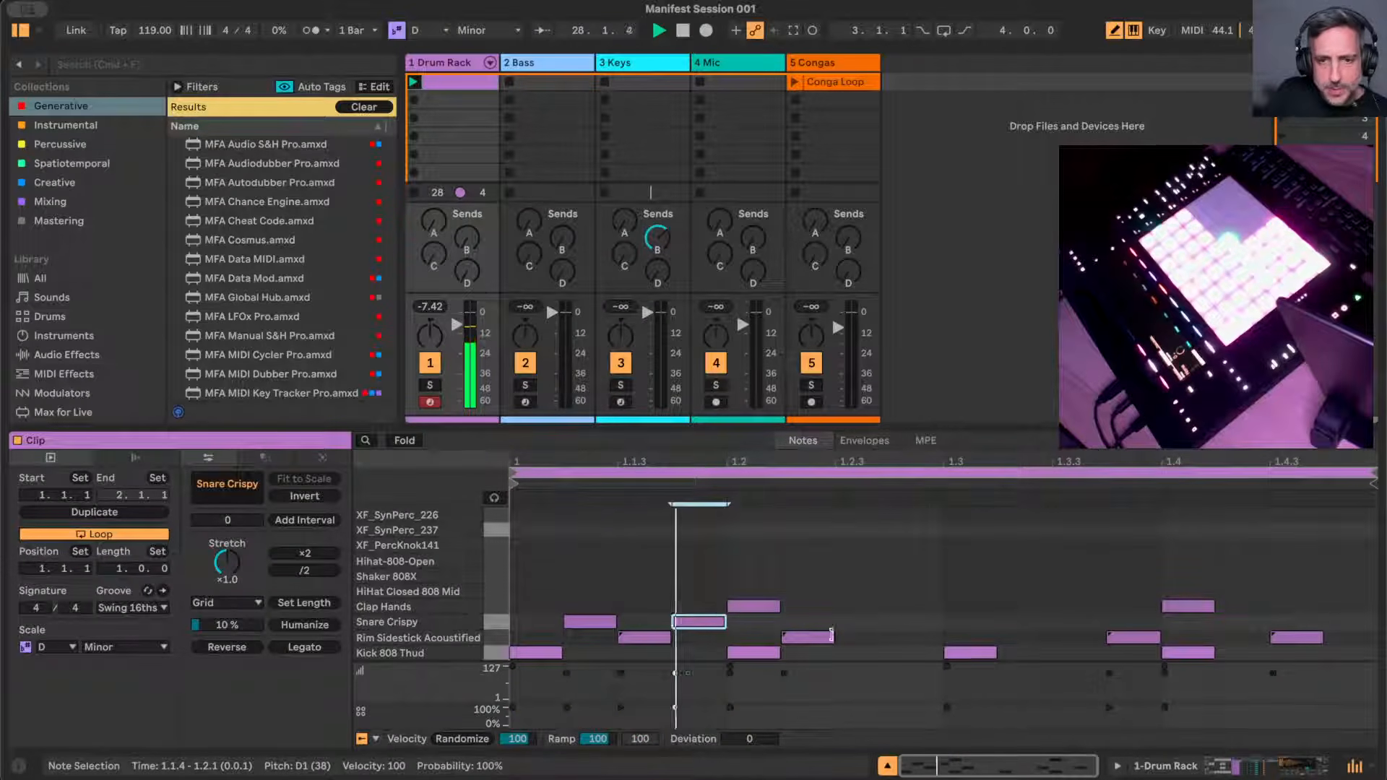
click(867, 621)
click(915, 621)
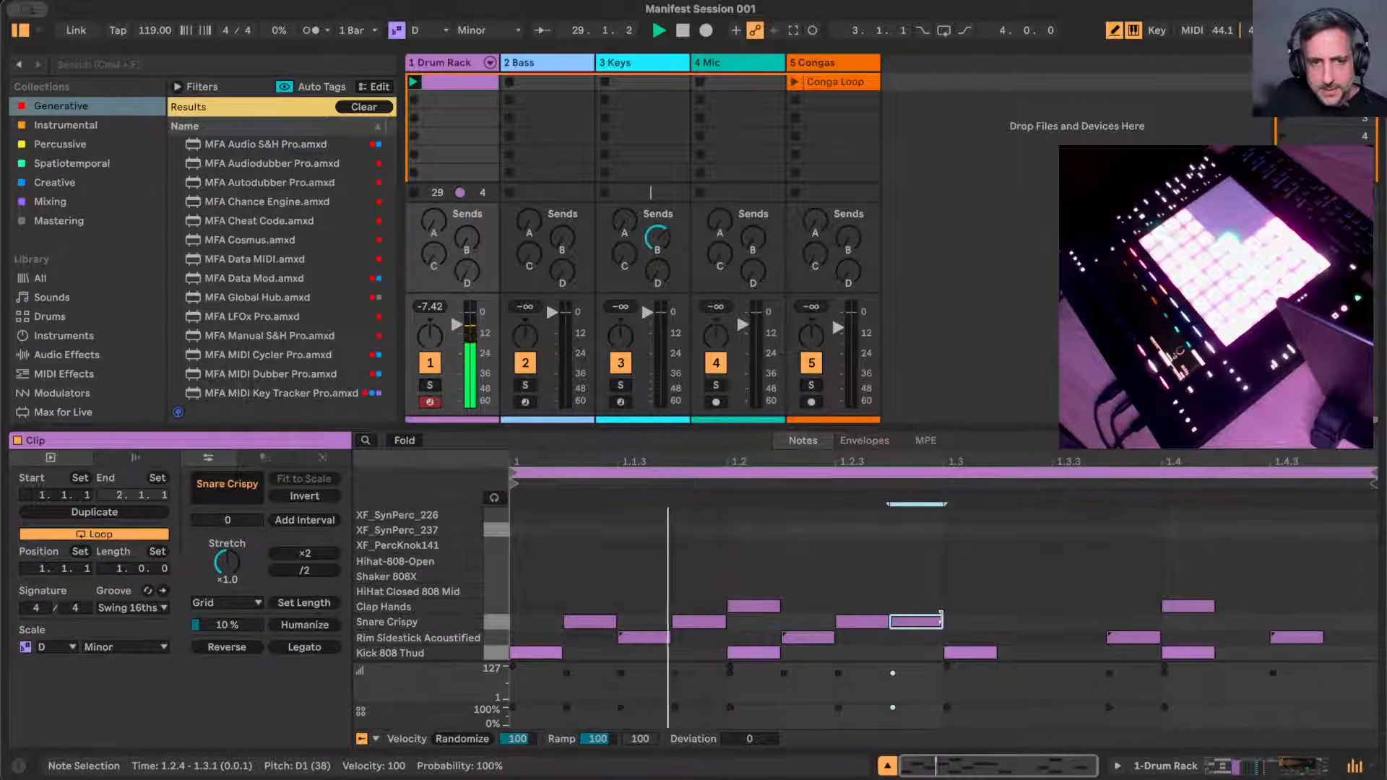
click(1024, 621)
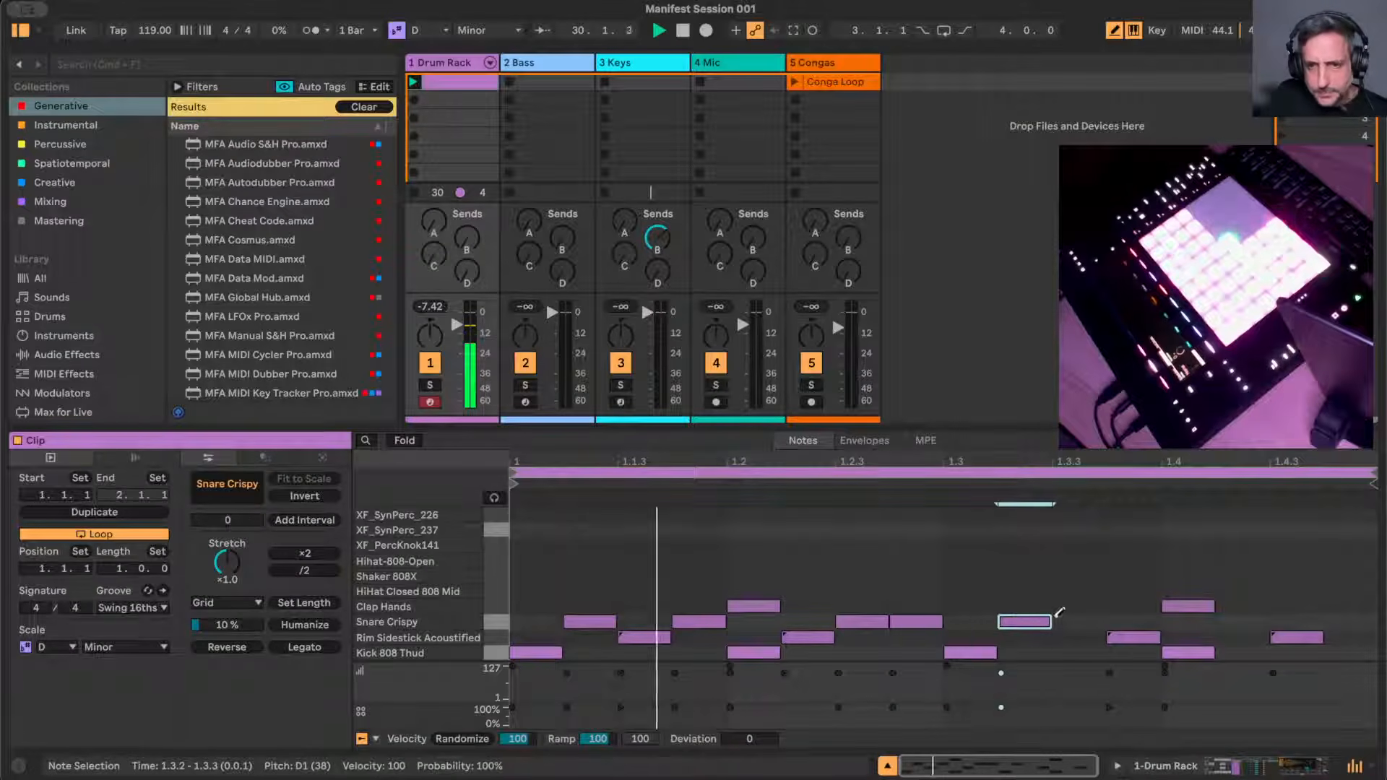
click(1078, 606)
click(1082, 606)
click(1079, 622)
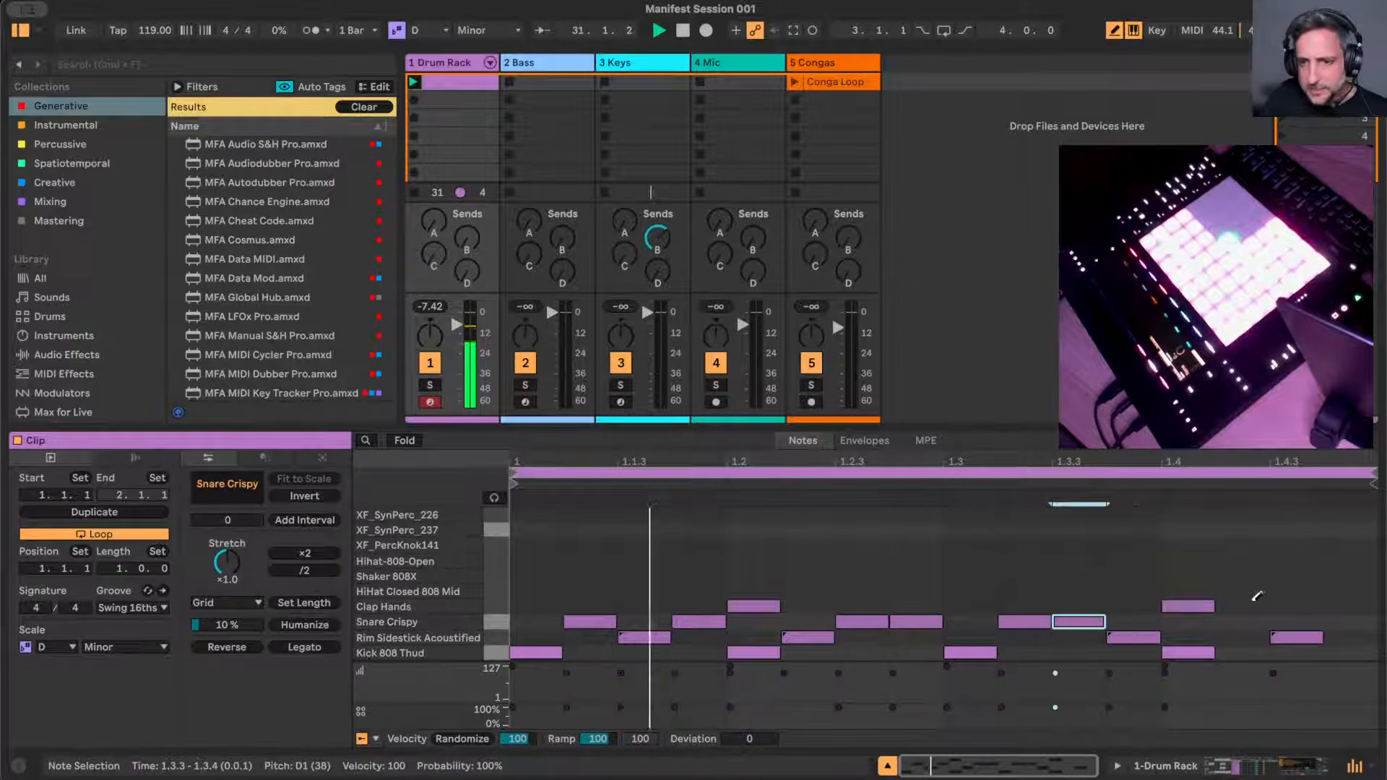
click(1241, 622)
click(1337, 619)
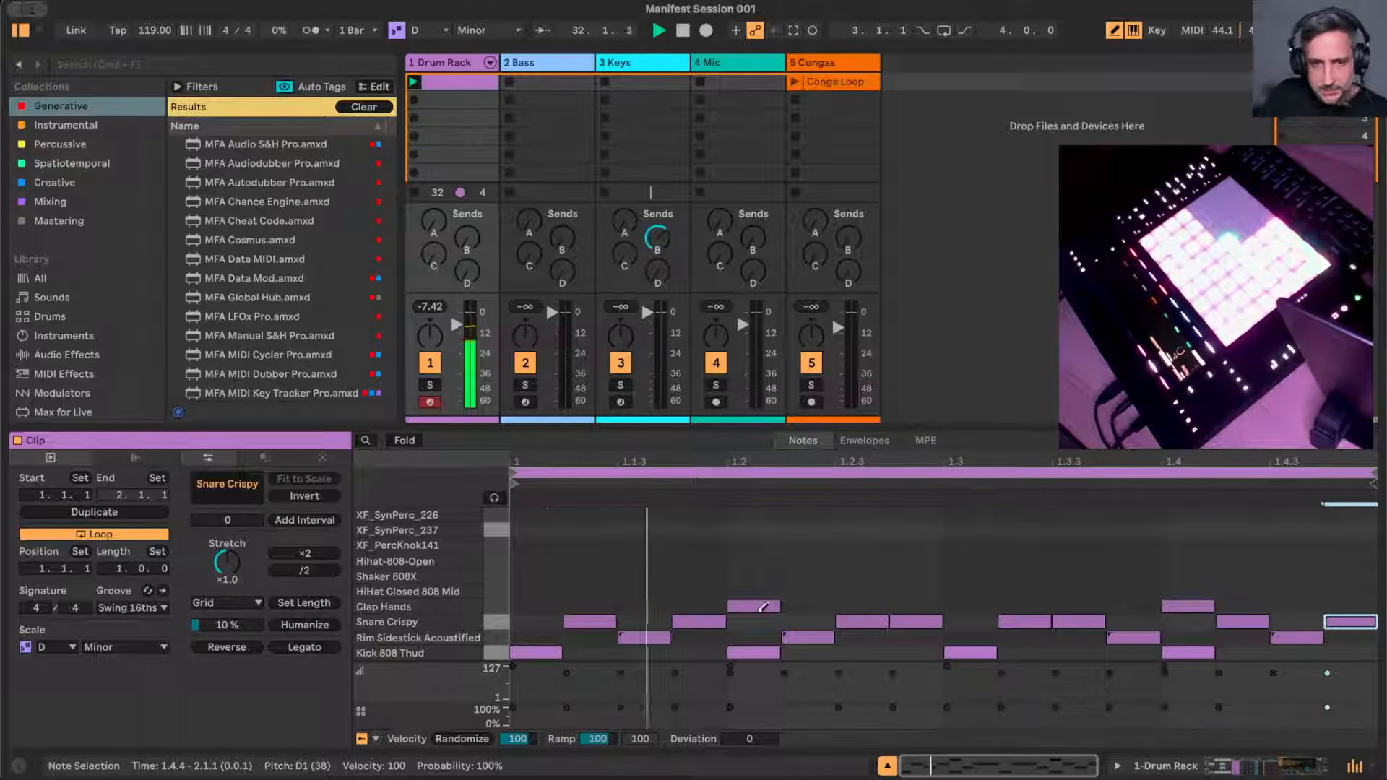
- Put the Snare Crispy notes into two Play One groups, one for the first four notes and one for the last four
key(b)
drag(538, 621, 937, 626)
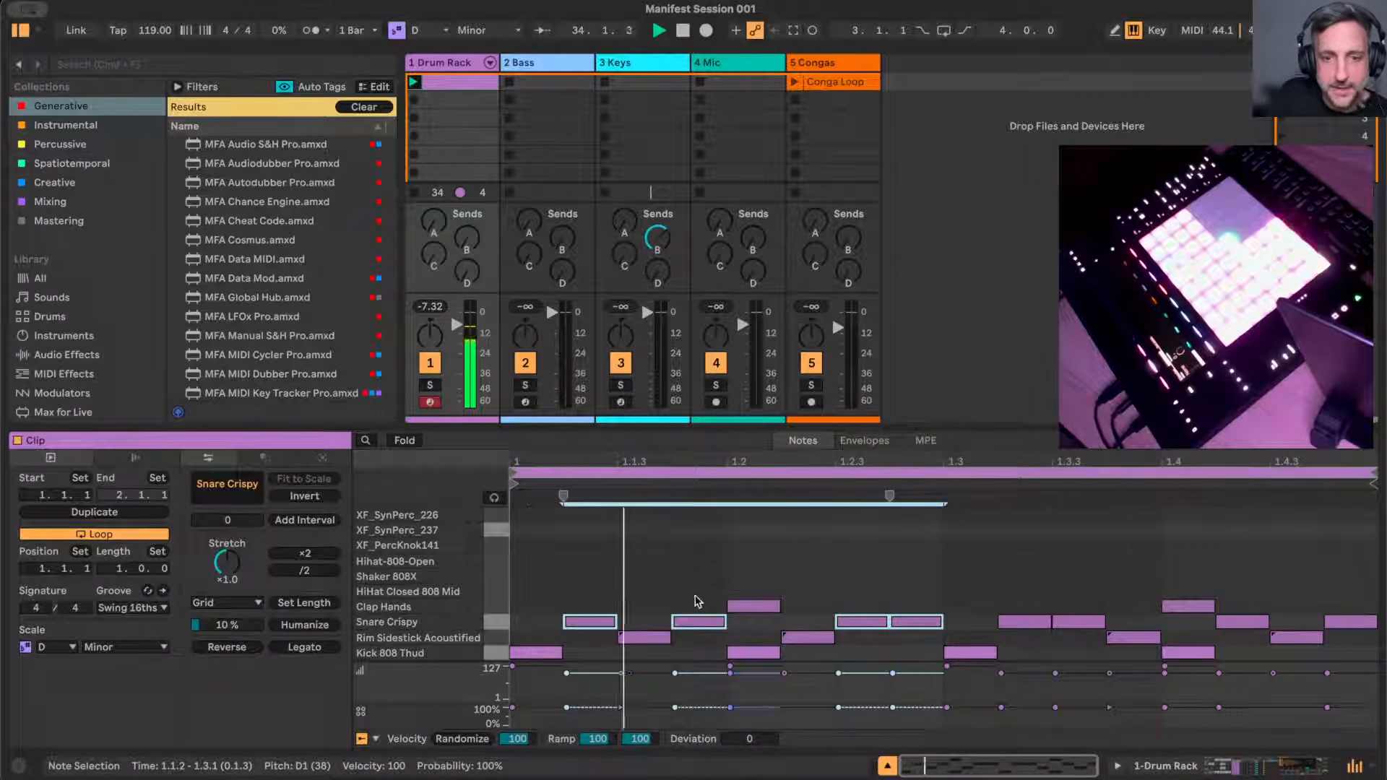
right_click(585, 622)
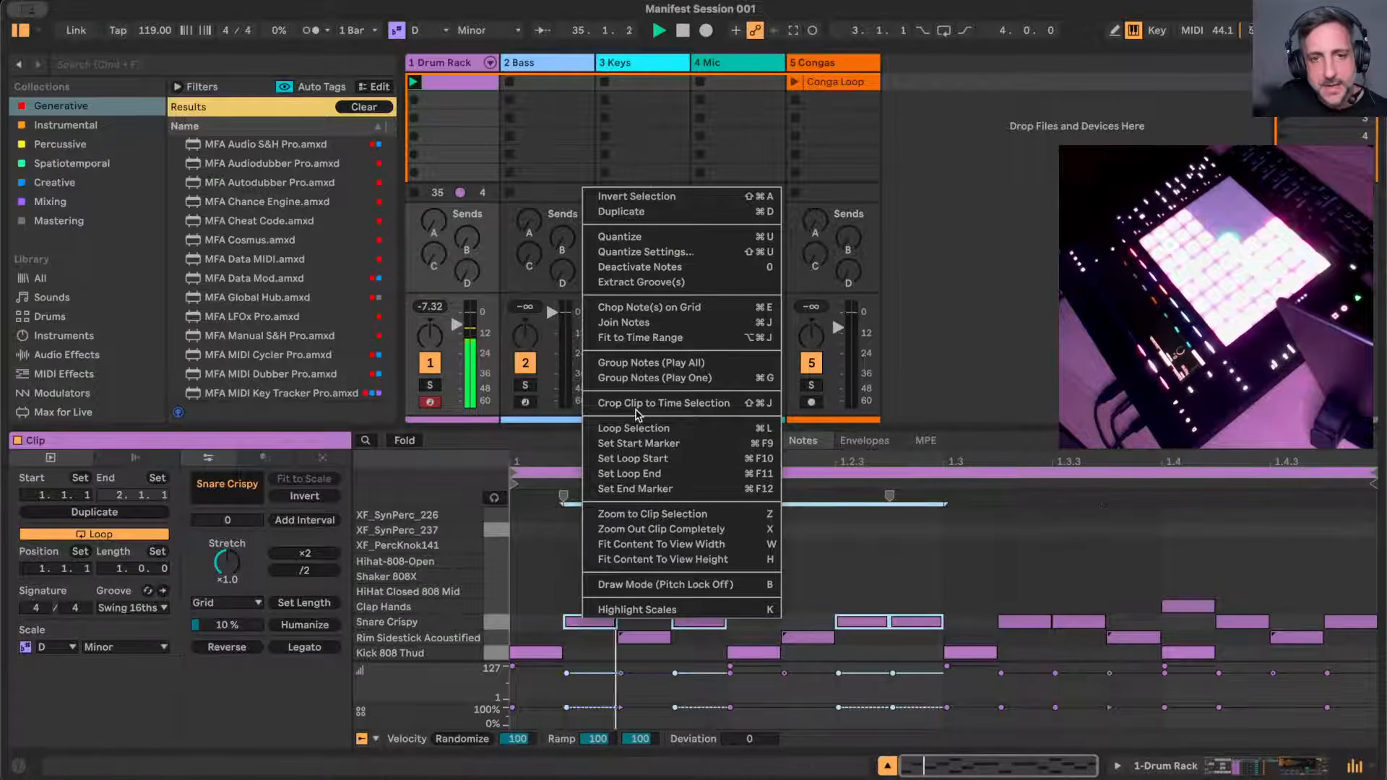
click(650, 378)
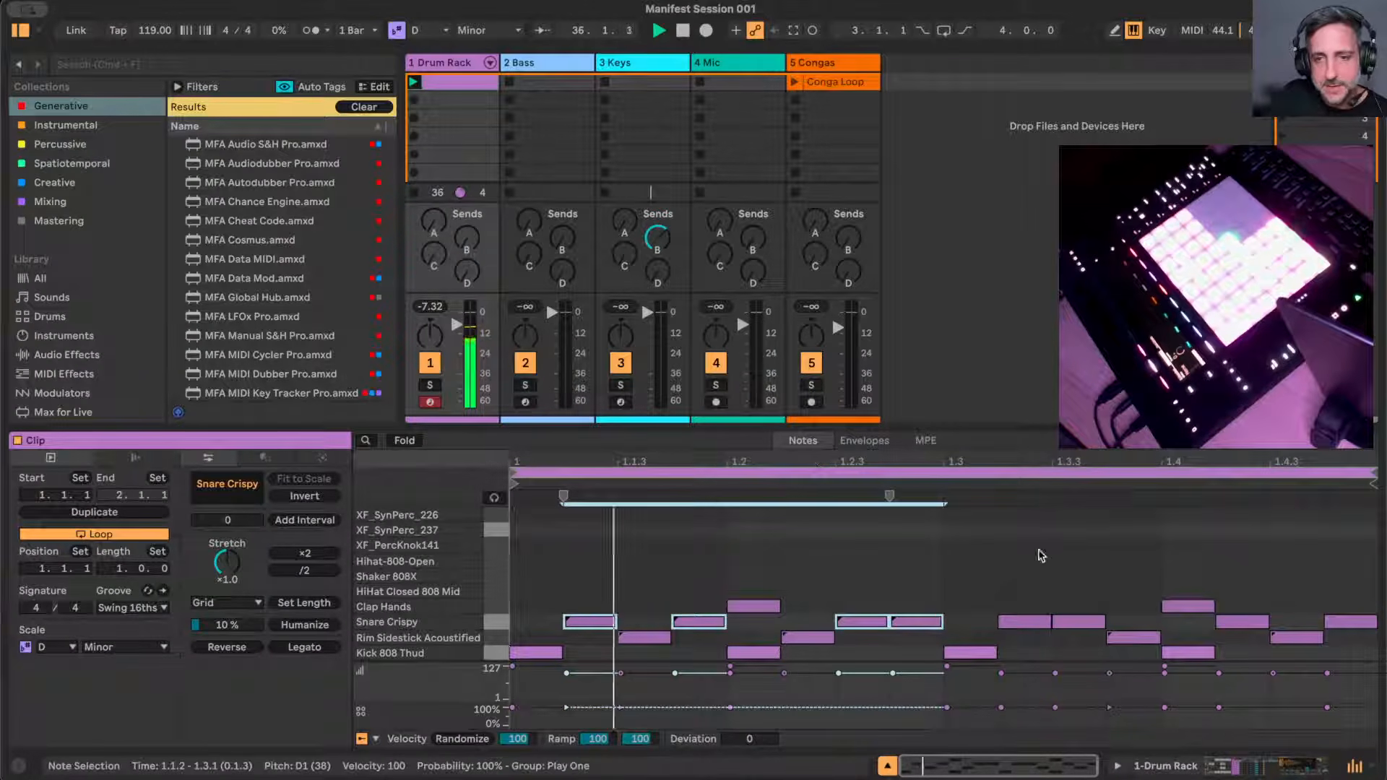
drag(1000, 615, 1362, 625)
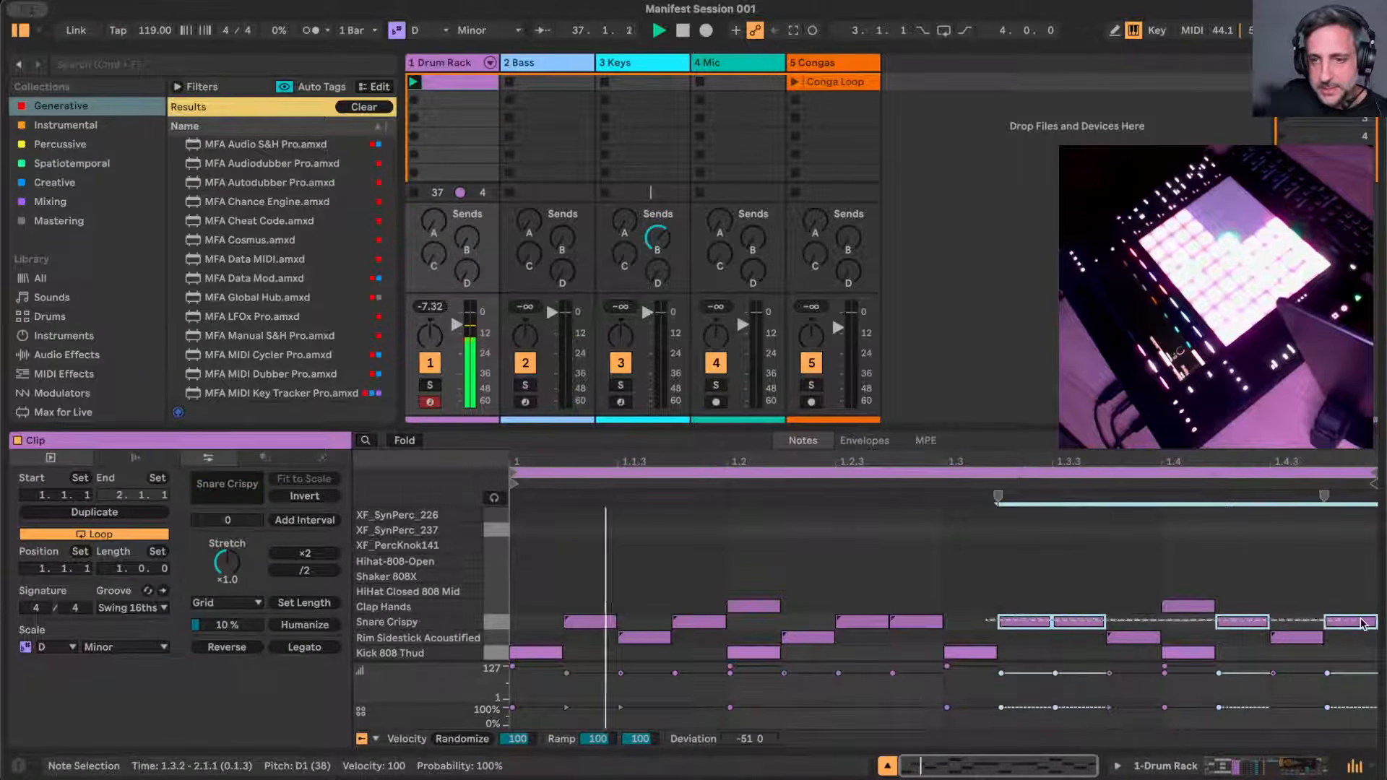
right_click(1362, 624)
click(1221, 378)
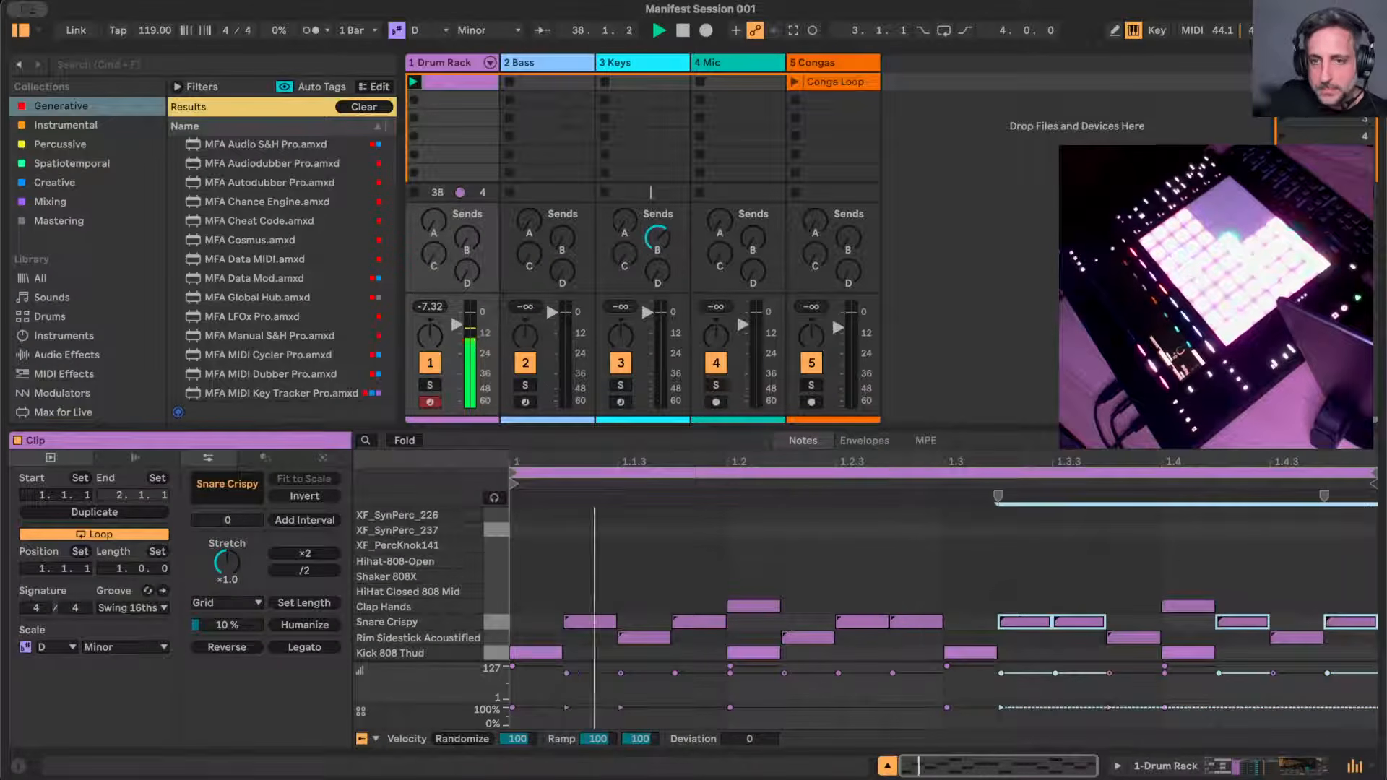
click(1170, 549)
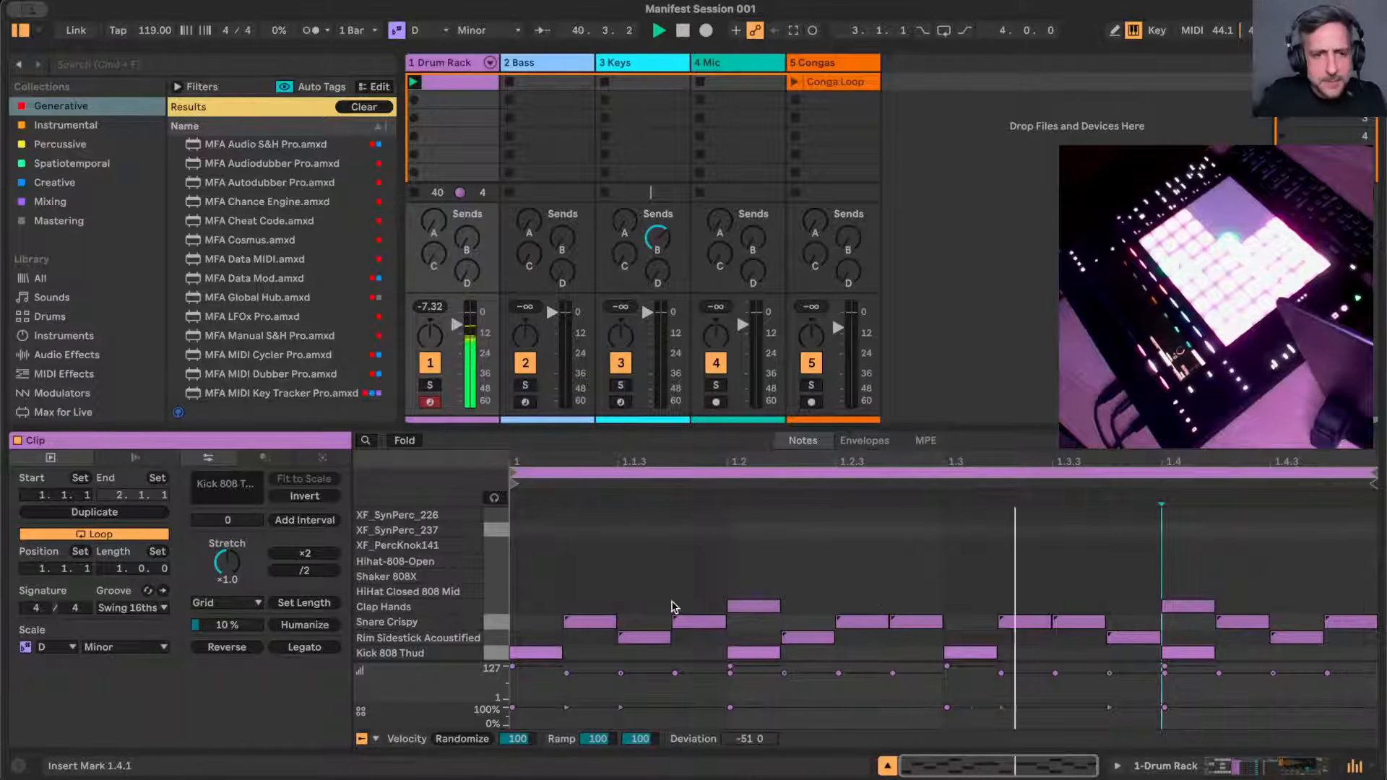
- Draw a HiHat Closed 808 Mid note and a Hihat-808-Open note at 1.1.3
click(634, 587)
key(b)
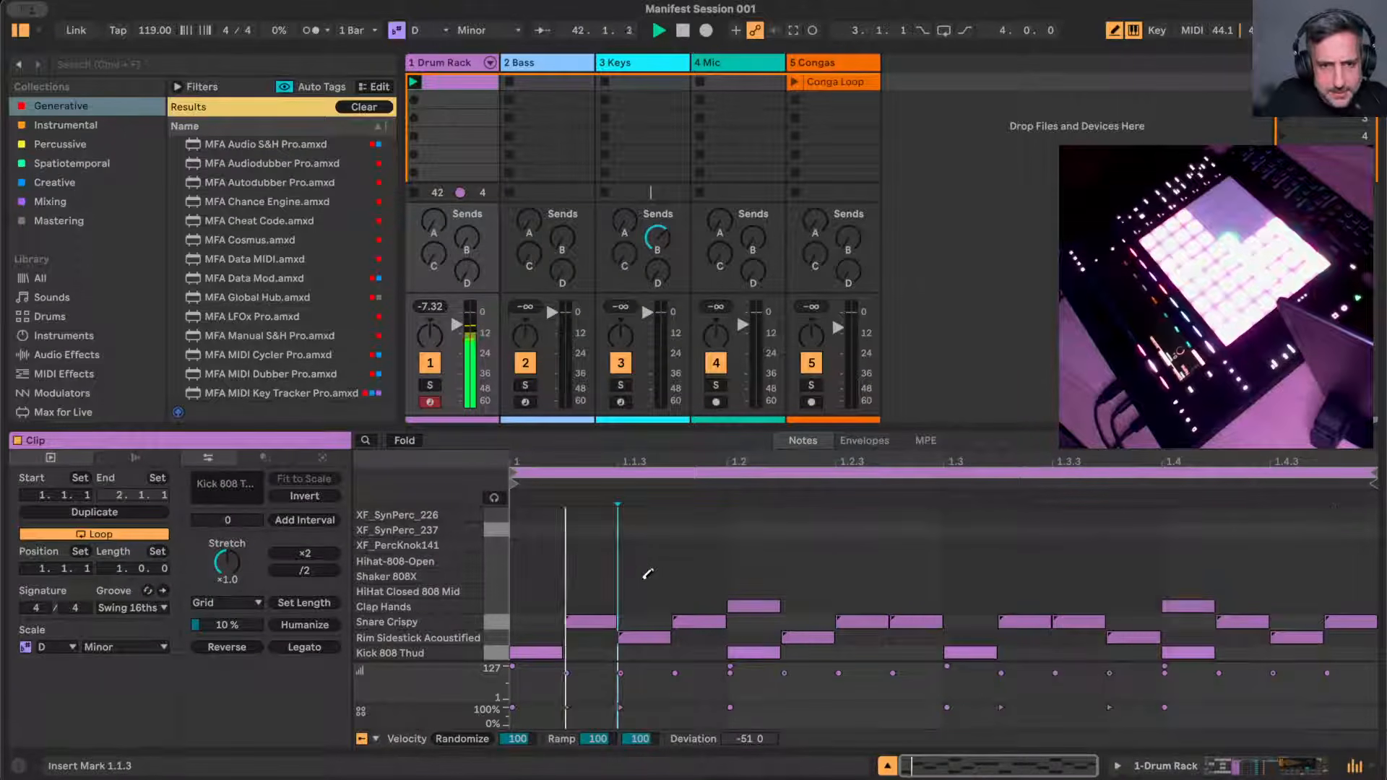
click(644, 591)
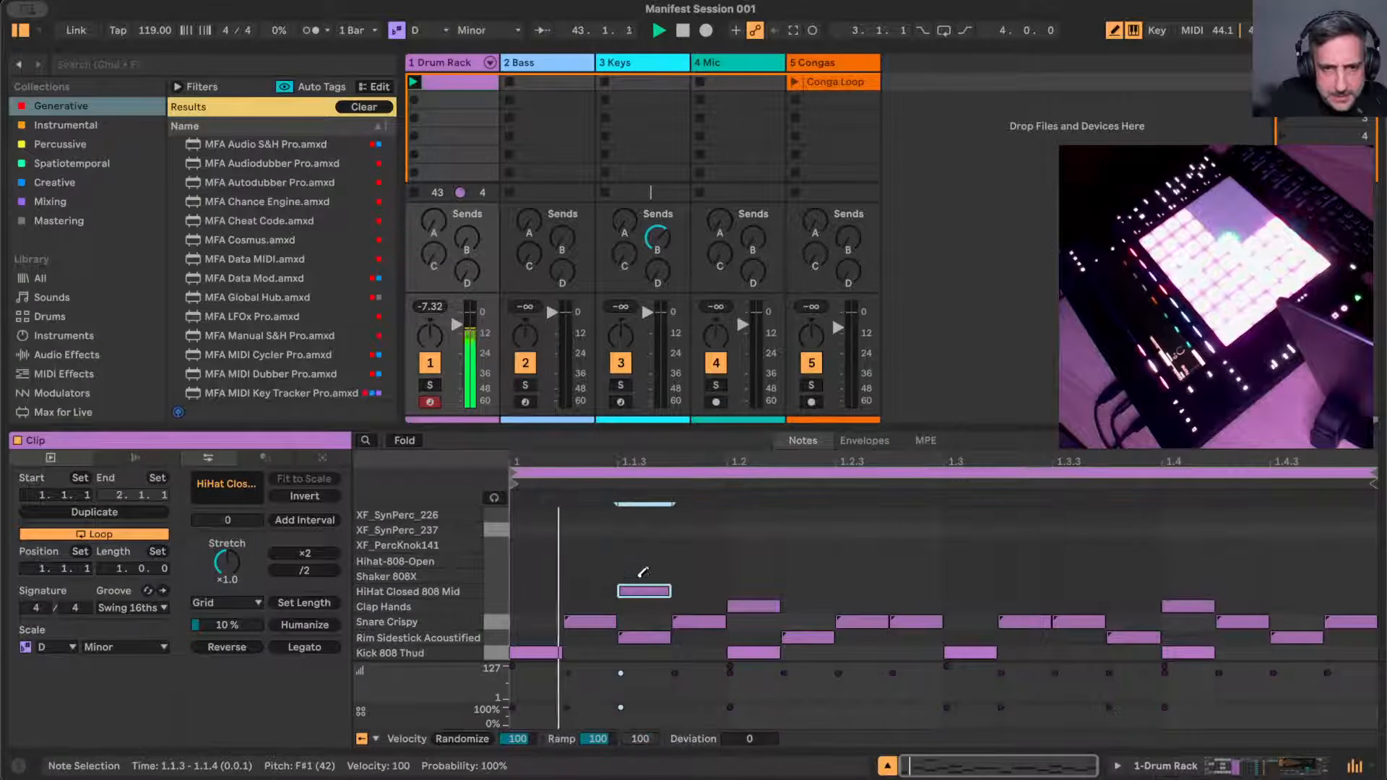
click(644, 561)
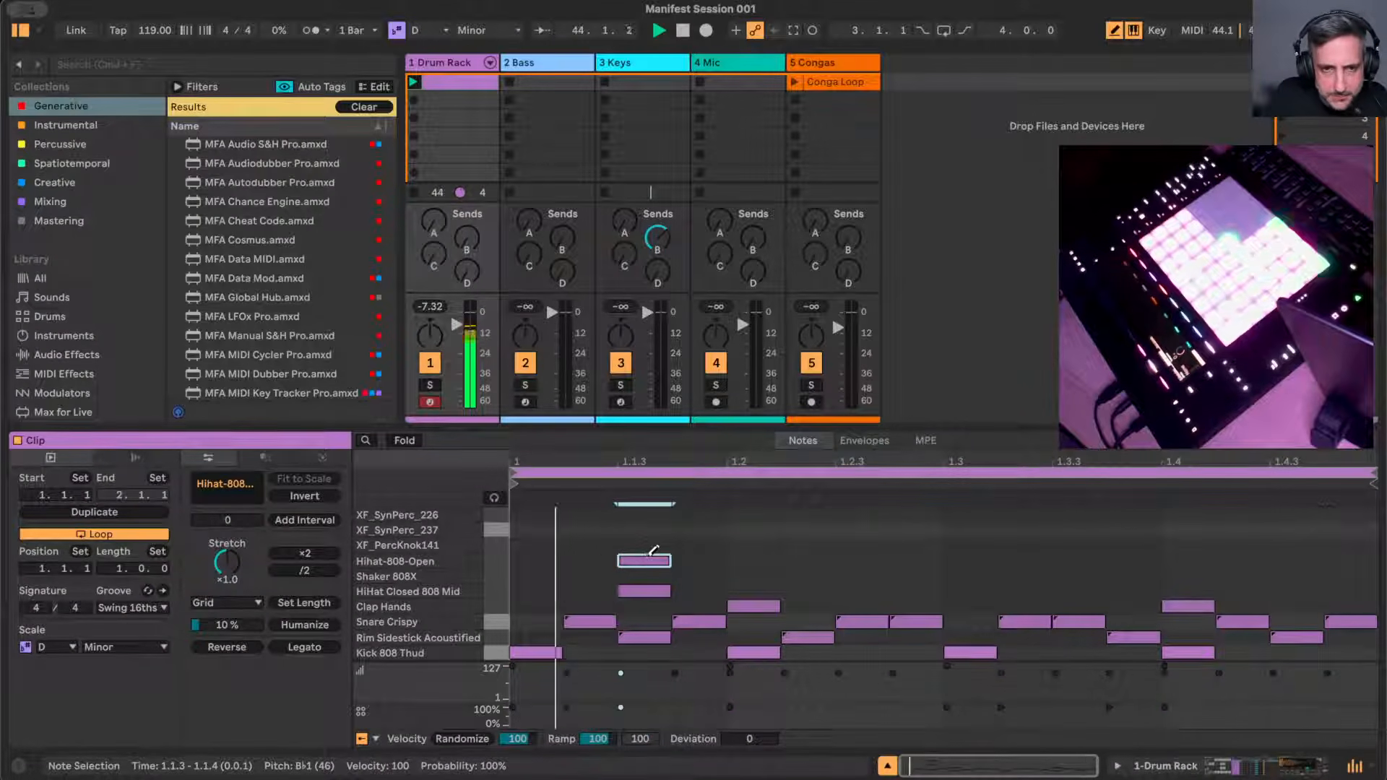
key(b)
- Put the closed and open hi-hat notes at 1.1.3 into a Play One group
drag(647, 545, 646, 601)
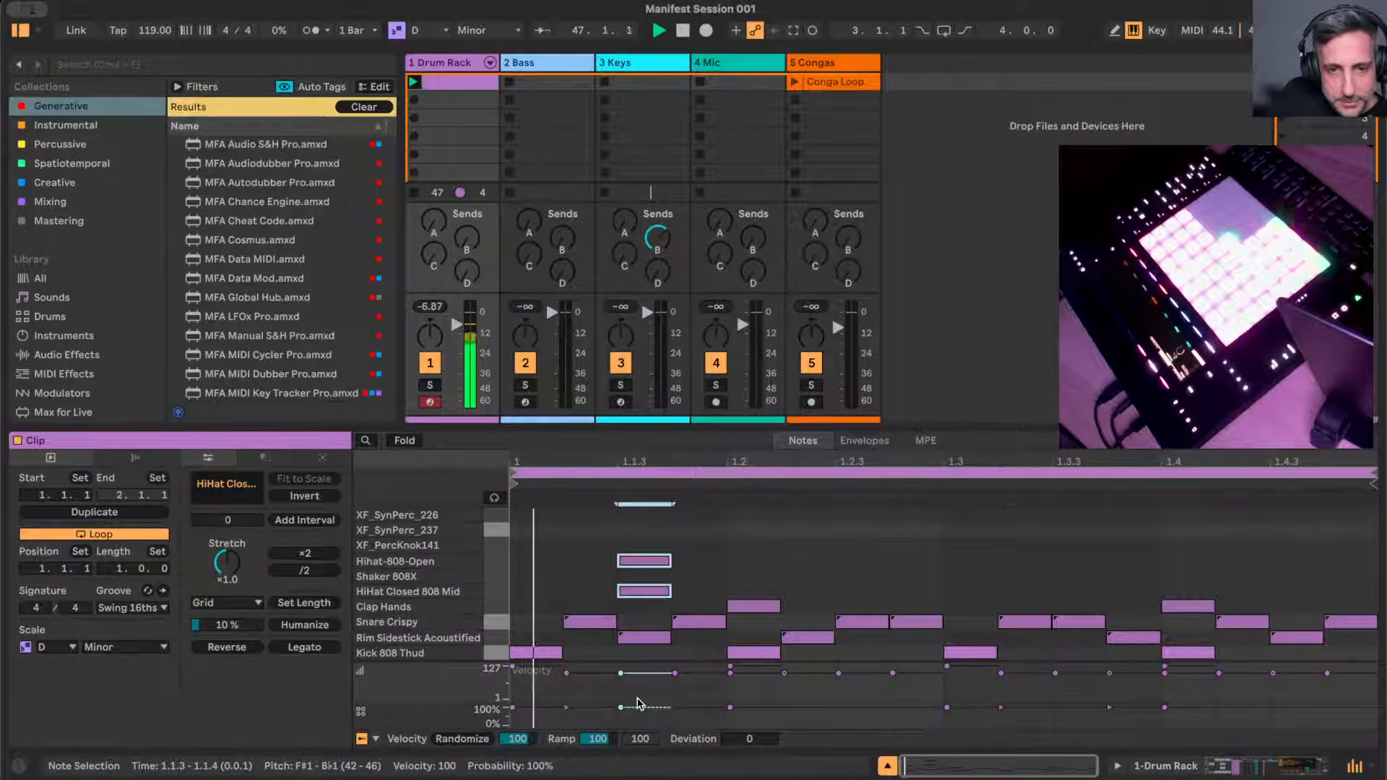
right_click(643, 564)
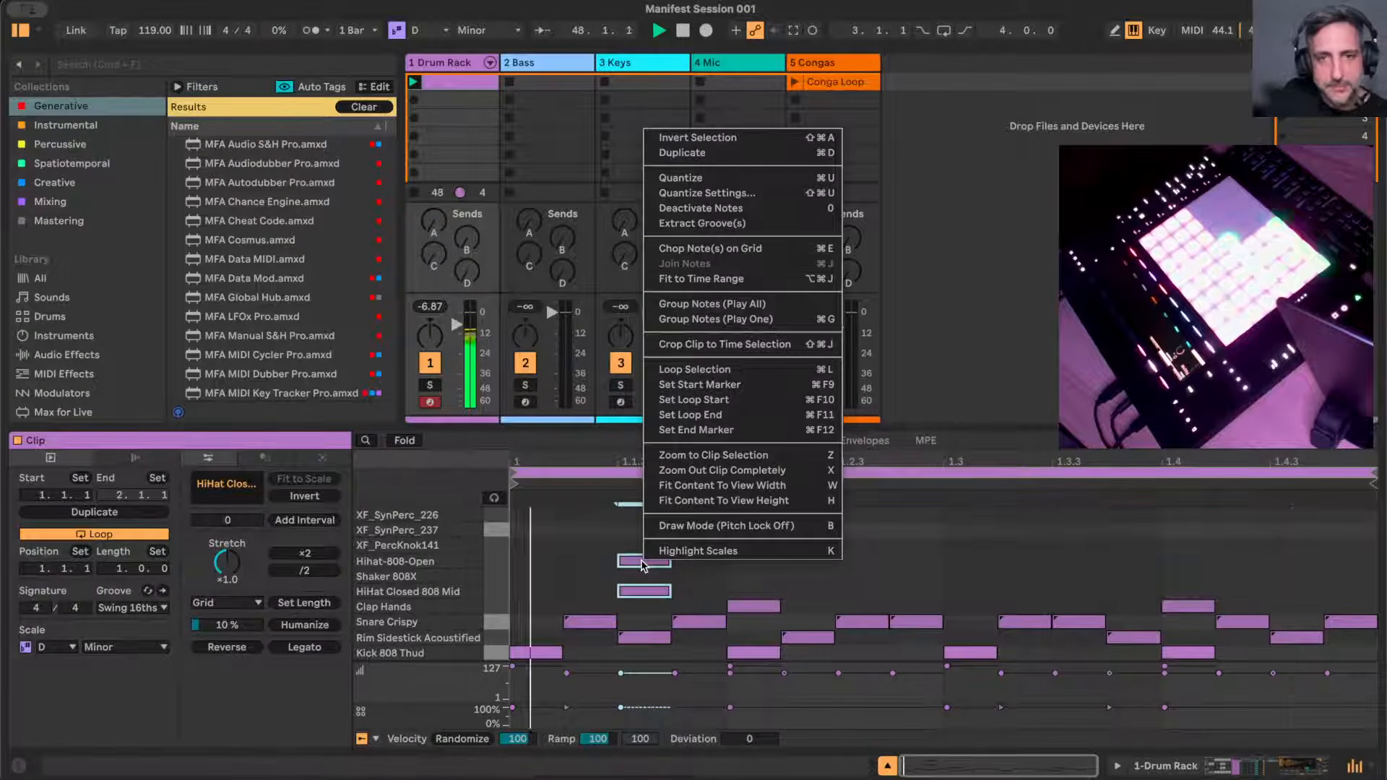
click(712, 318)
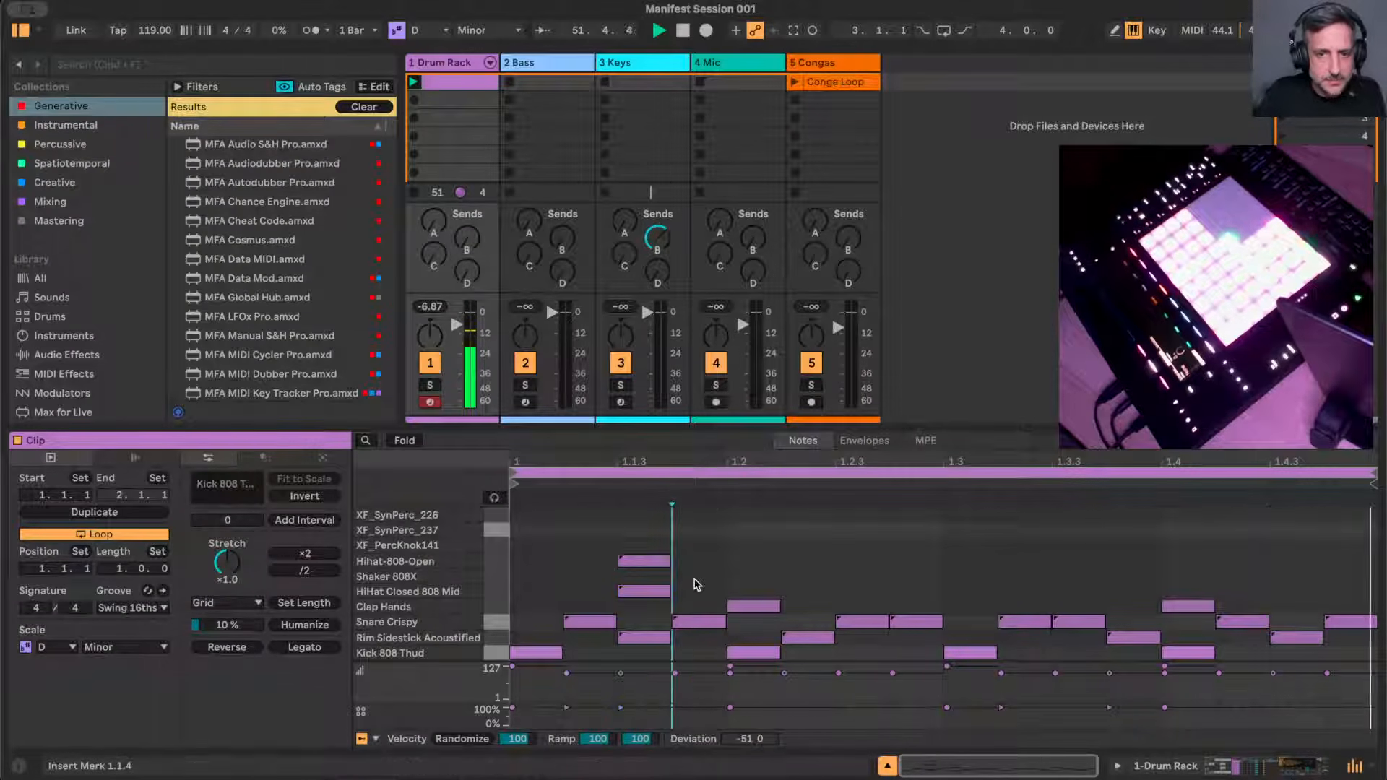
drag(645, 592, 603, 594)
drag(566, 707, 597, 687)
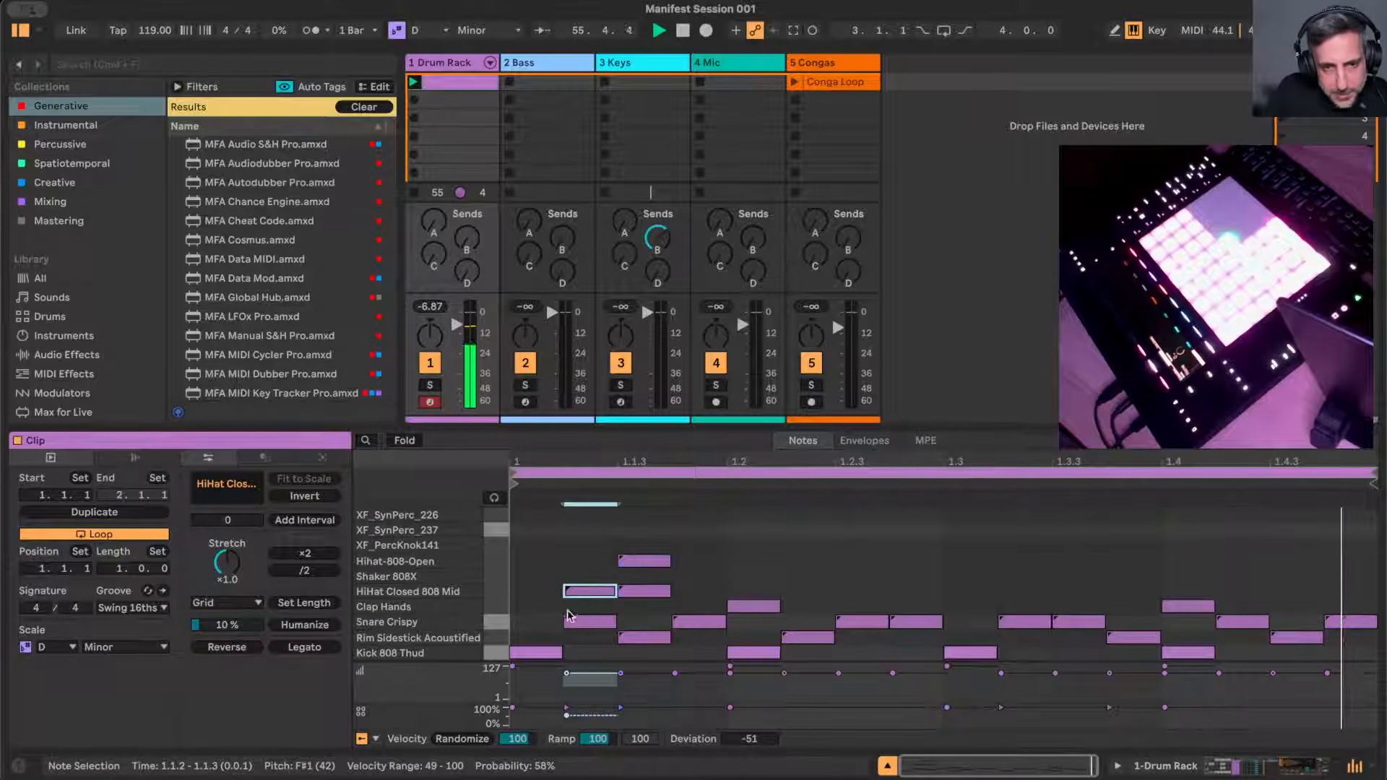
key(b)
click(586, 594)
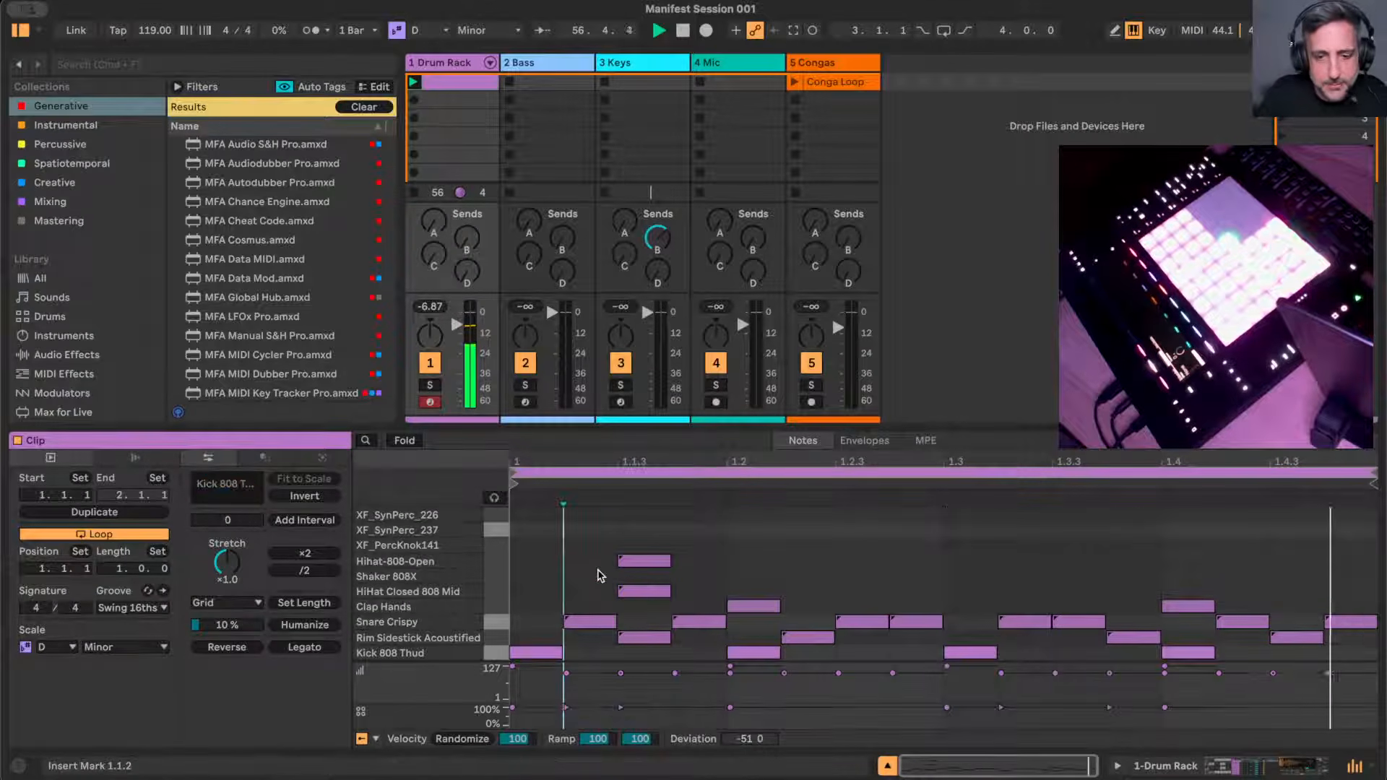
- Draw a HiHat Closed 808 Mid note at 1.1.2 with velocity deviation -51 and 51% chance, and copy it to 1.1.4
click(591, 591)
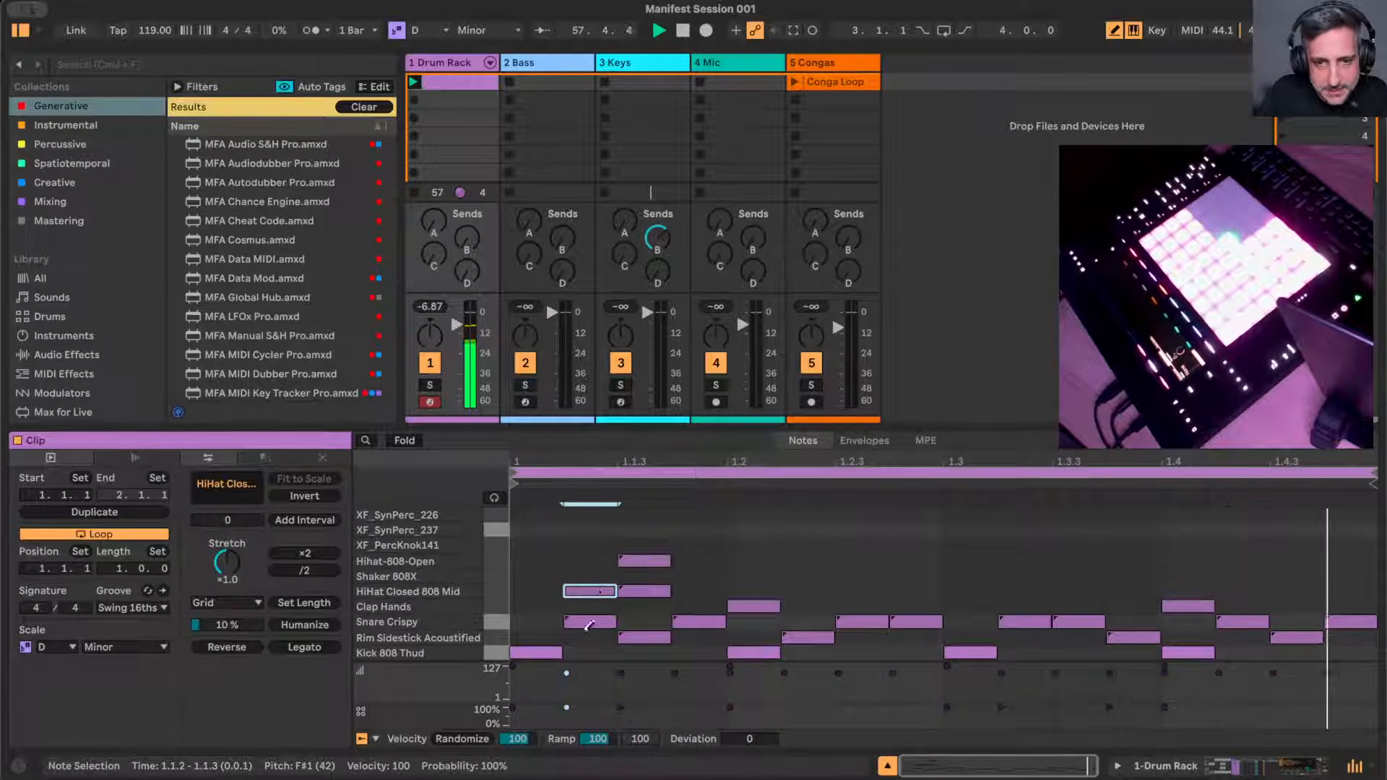
key(b)
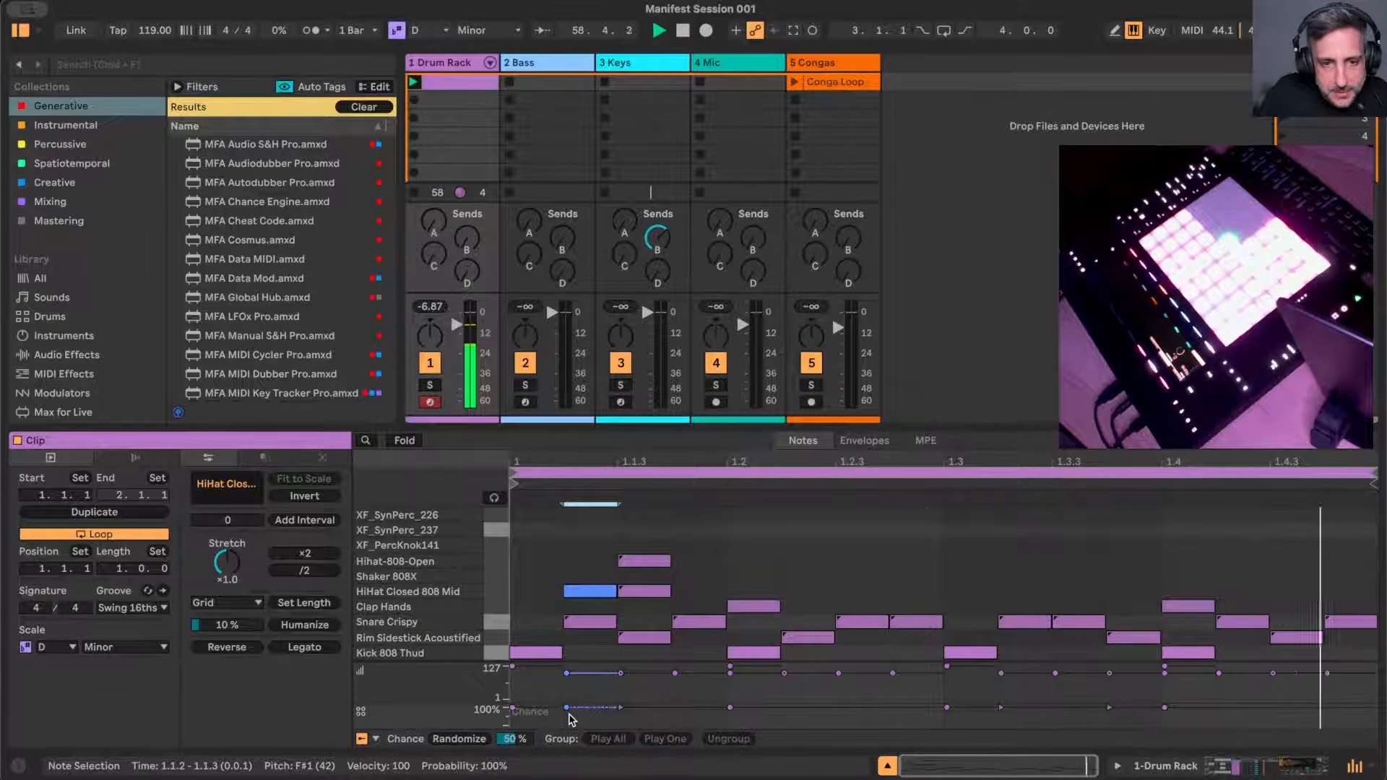
drag(567, 708, 567, 687)
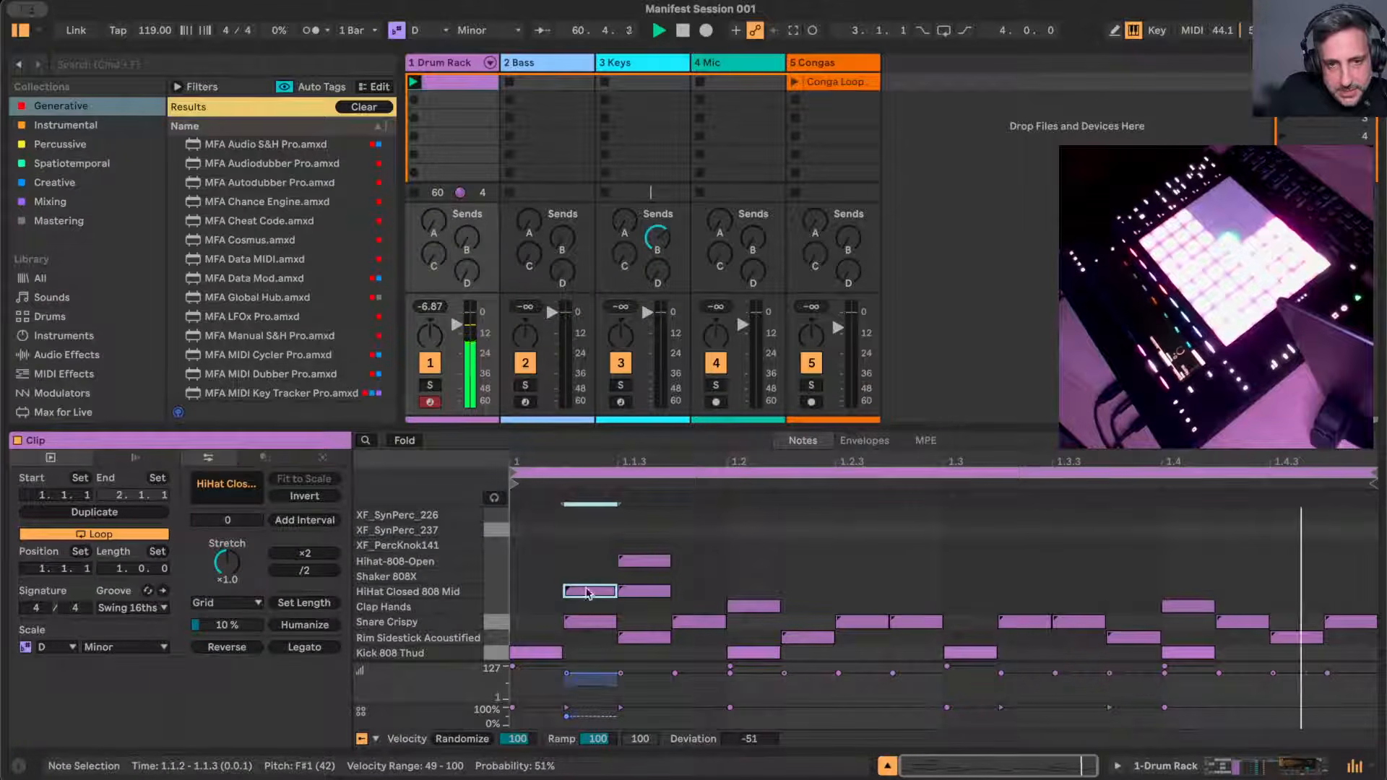
drag(585, 593, 679, 598)
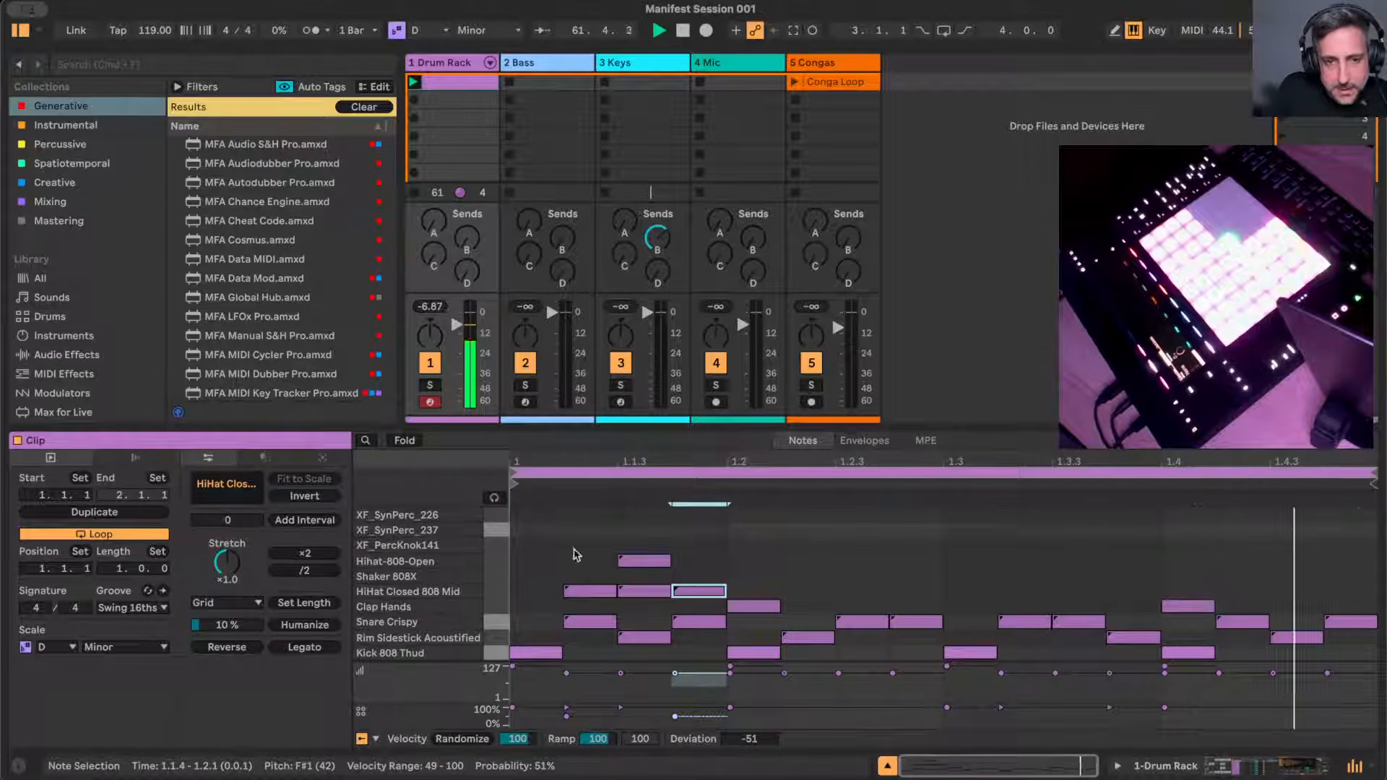
- Duplicate the first beat's closed and open hi-hat notes across beats 1.2, 1.3 and 1.4
click(524, 571)
drag(521, 554, 709, 603)
key(super+d)
key(super+d)
key(super+d)
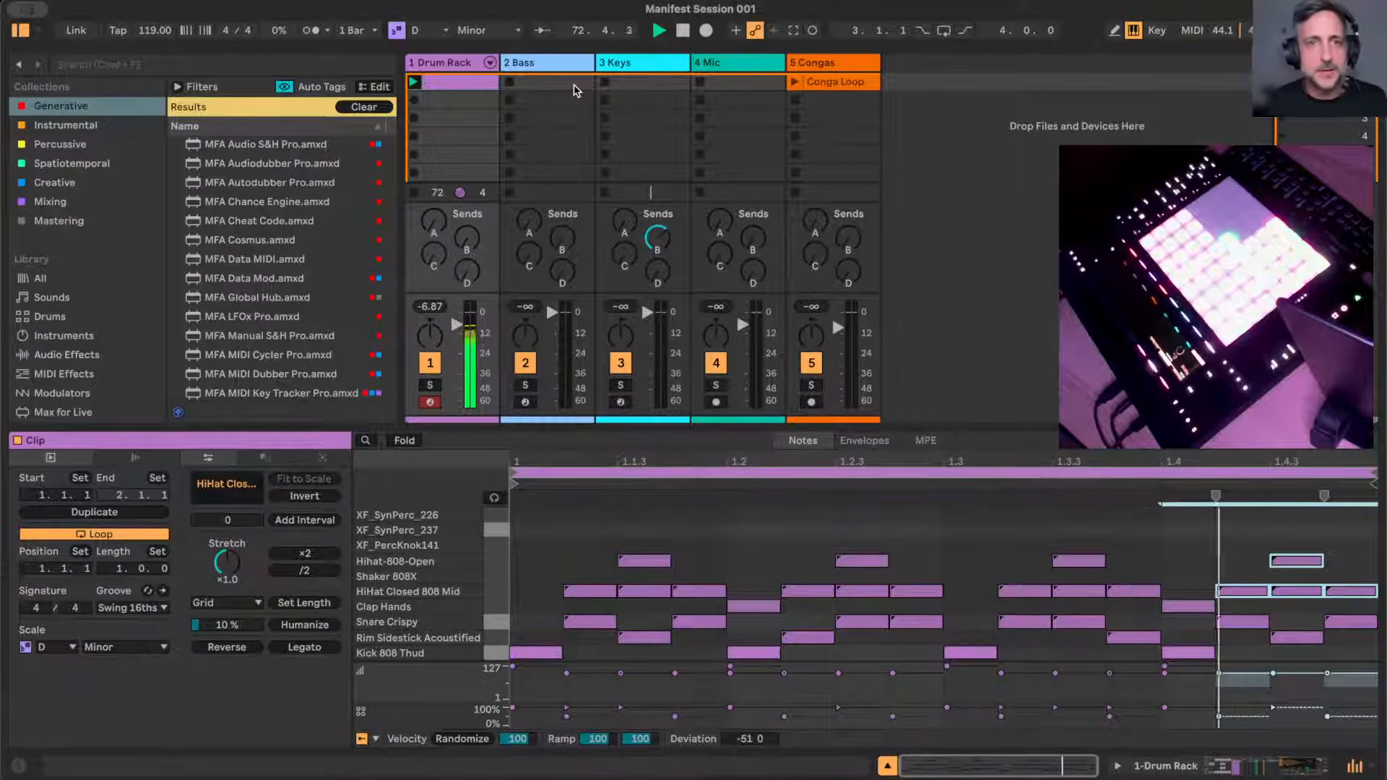
- Create an empty clip in the Bass track's first slot and look through the oscillator settings of Operator House Bass
double_click(546, 85)
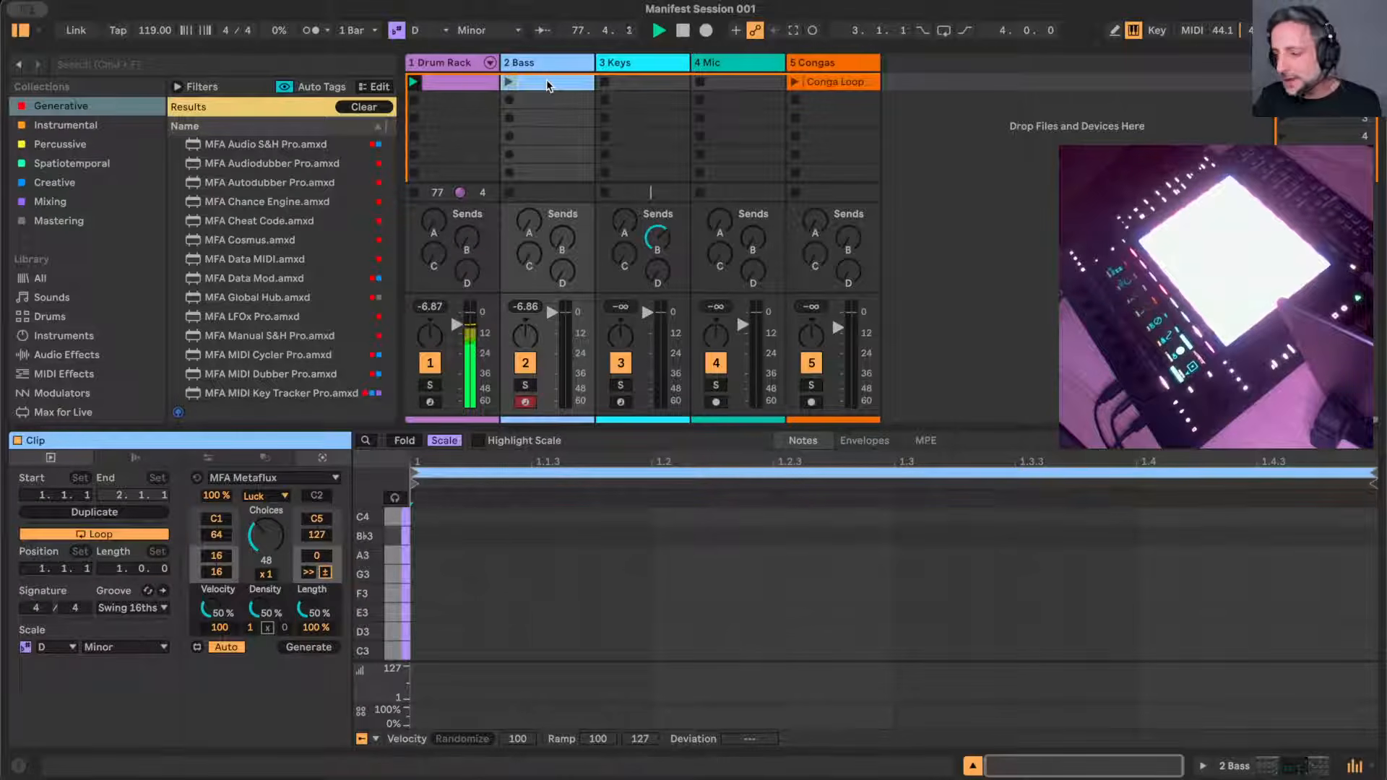
click(546, 67)
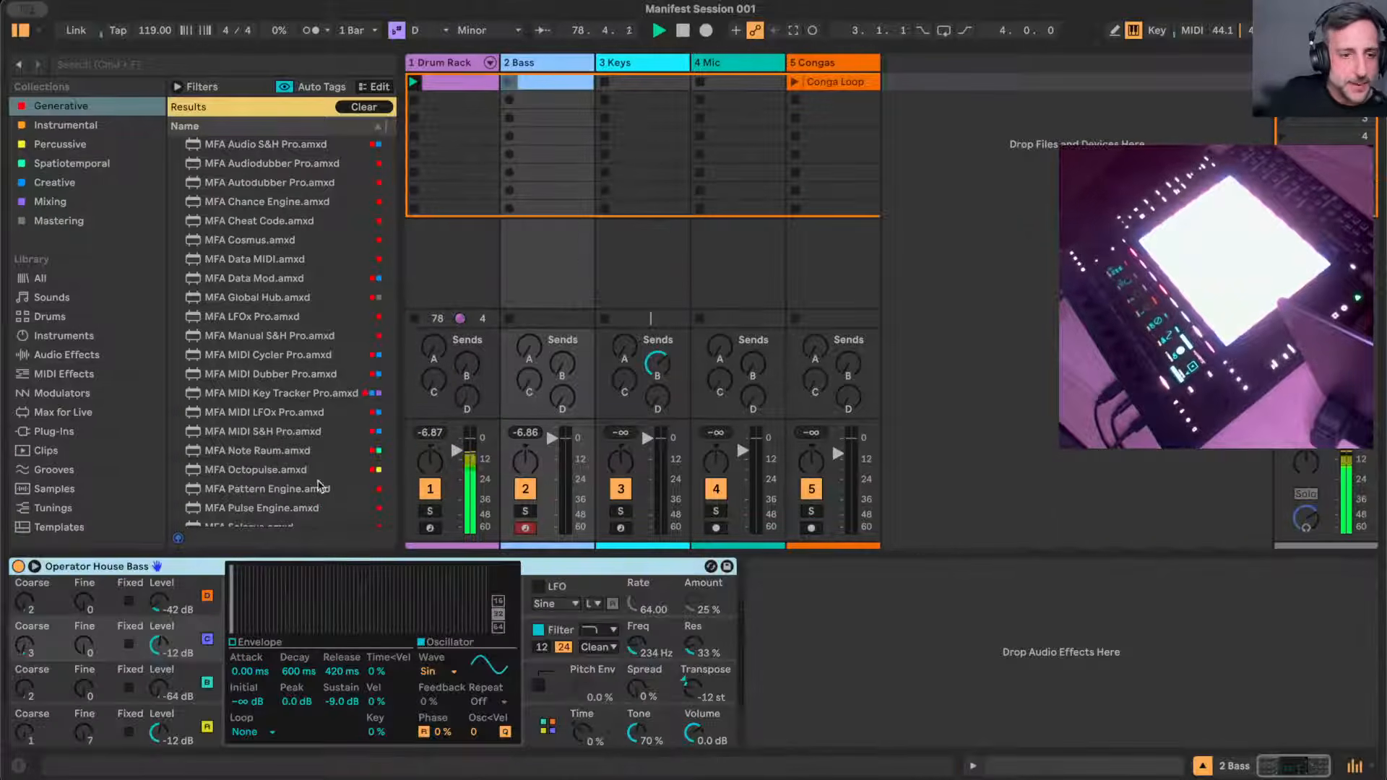
click(553, 722)
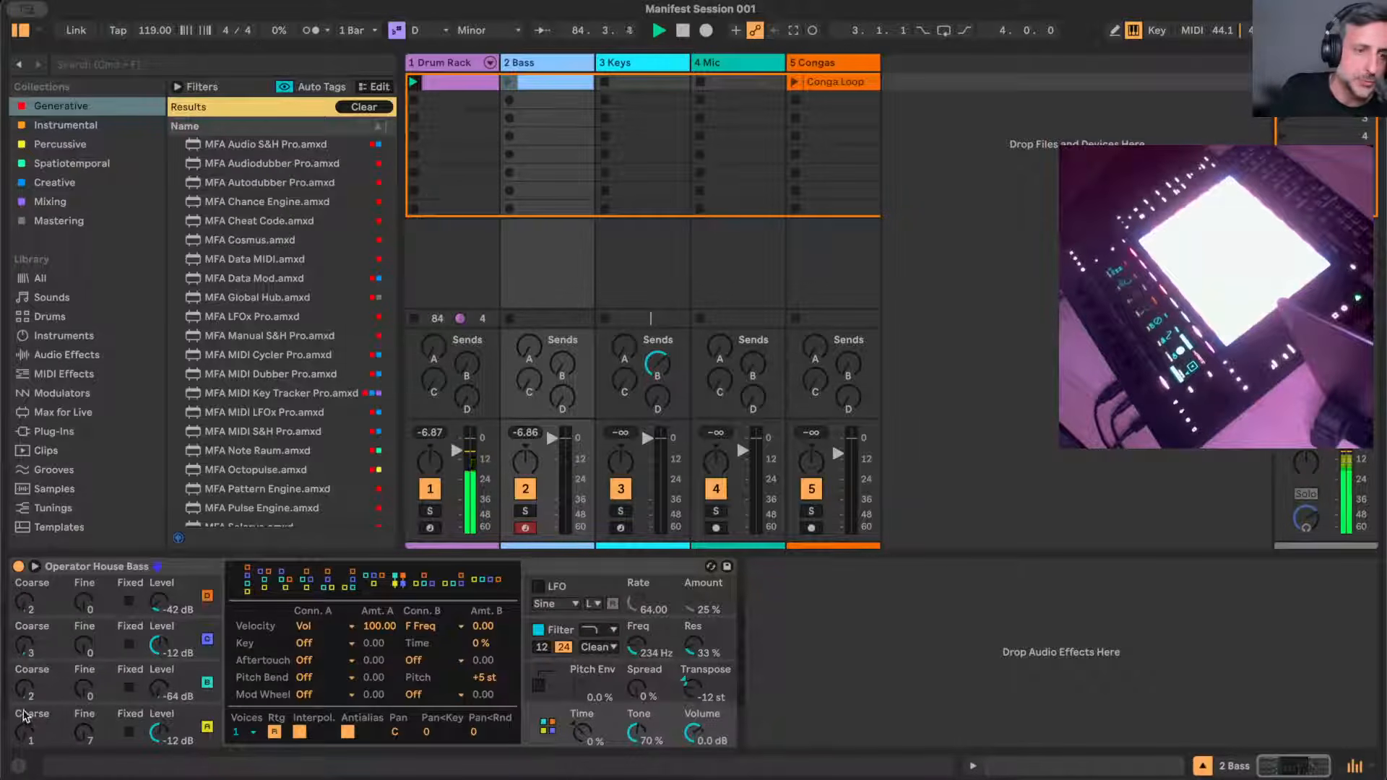
click(127, 730)
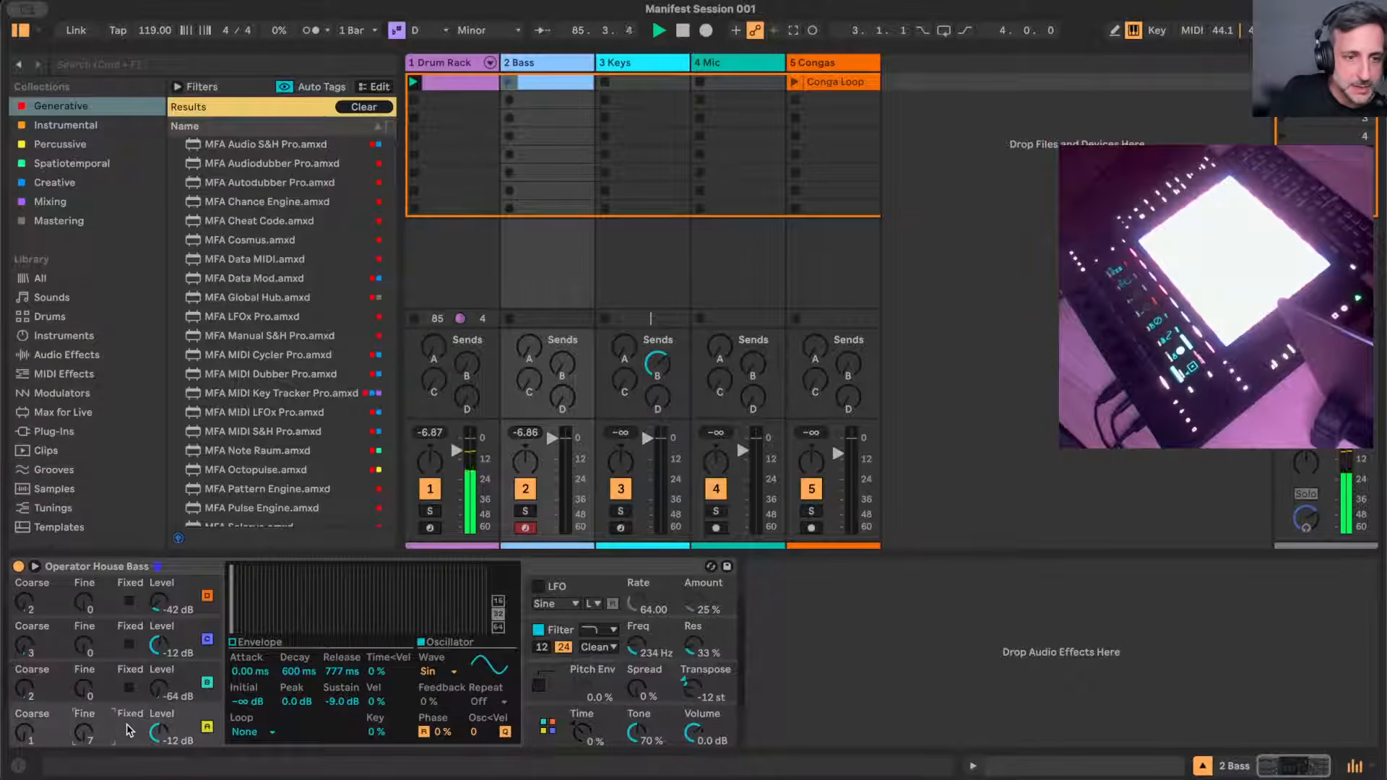
click(186, 634)
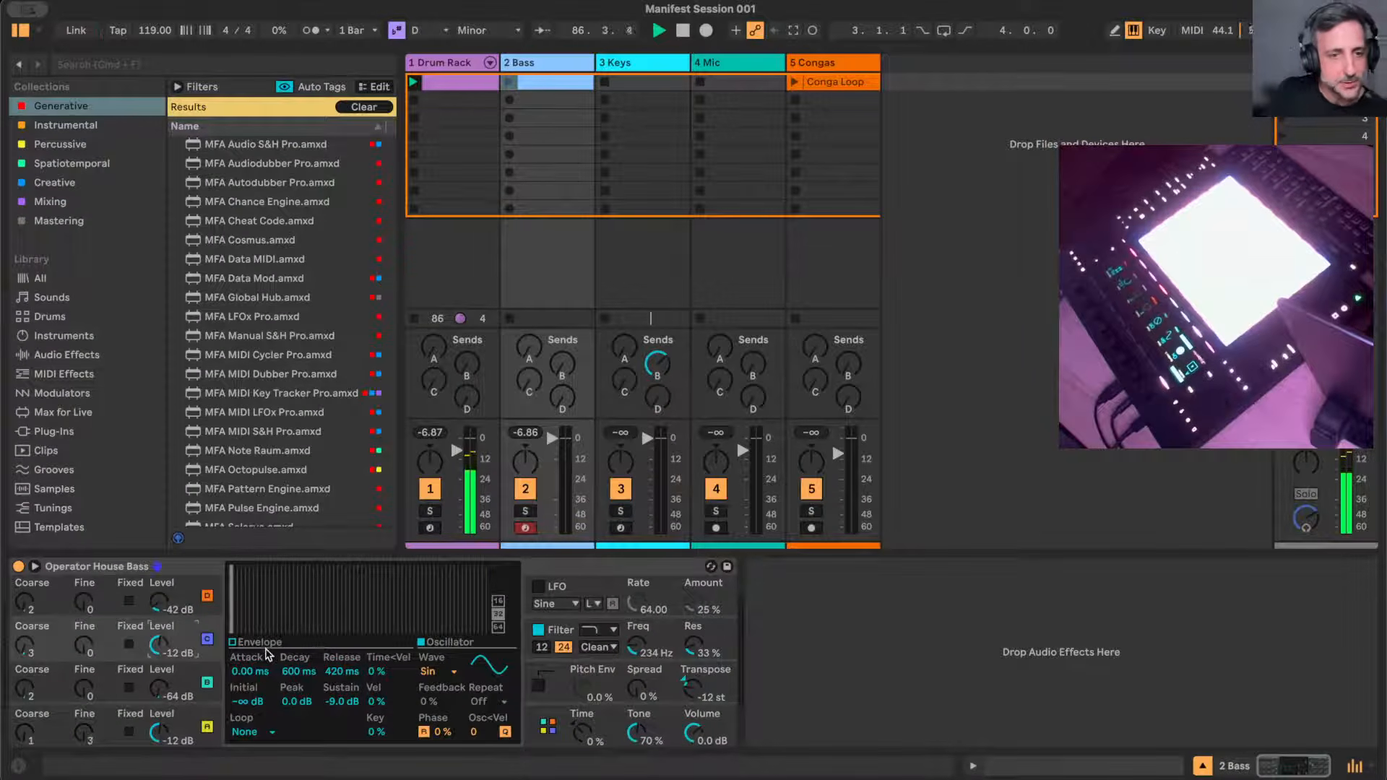
click(187, 596)
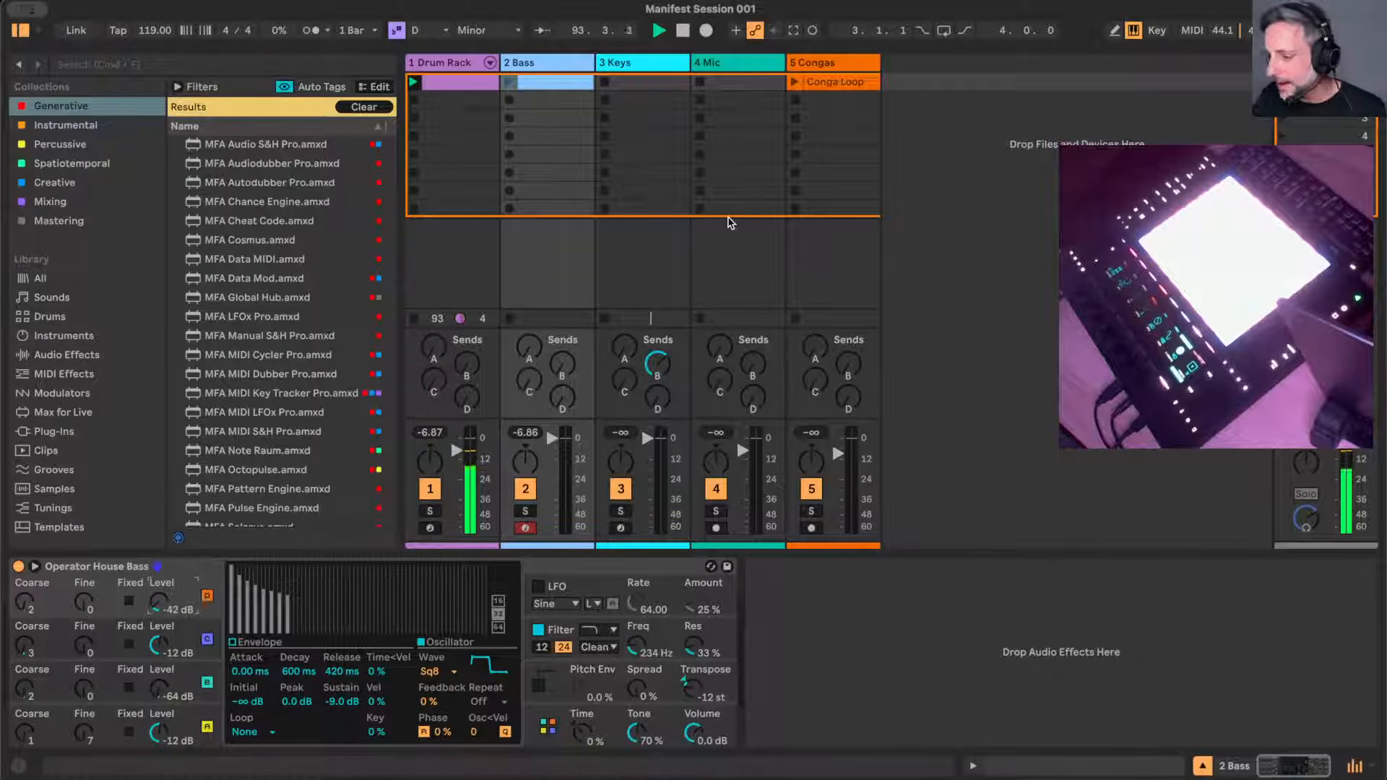
- Open the new Bass clip and set its loop length to two bars (2.0.0)
double_click(549, 84)
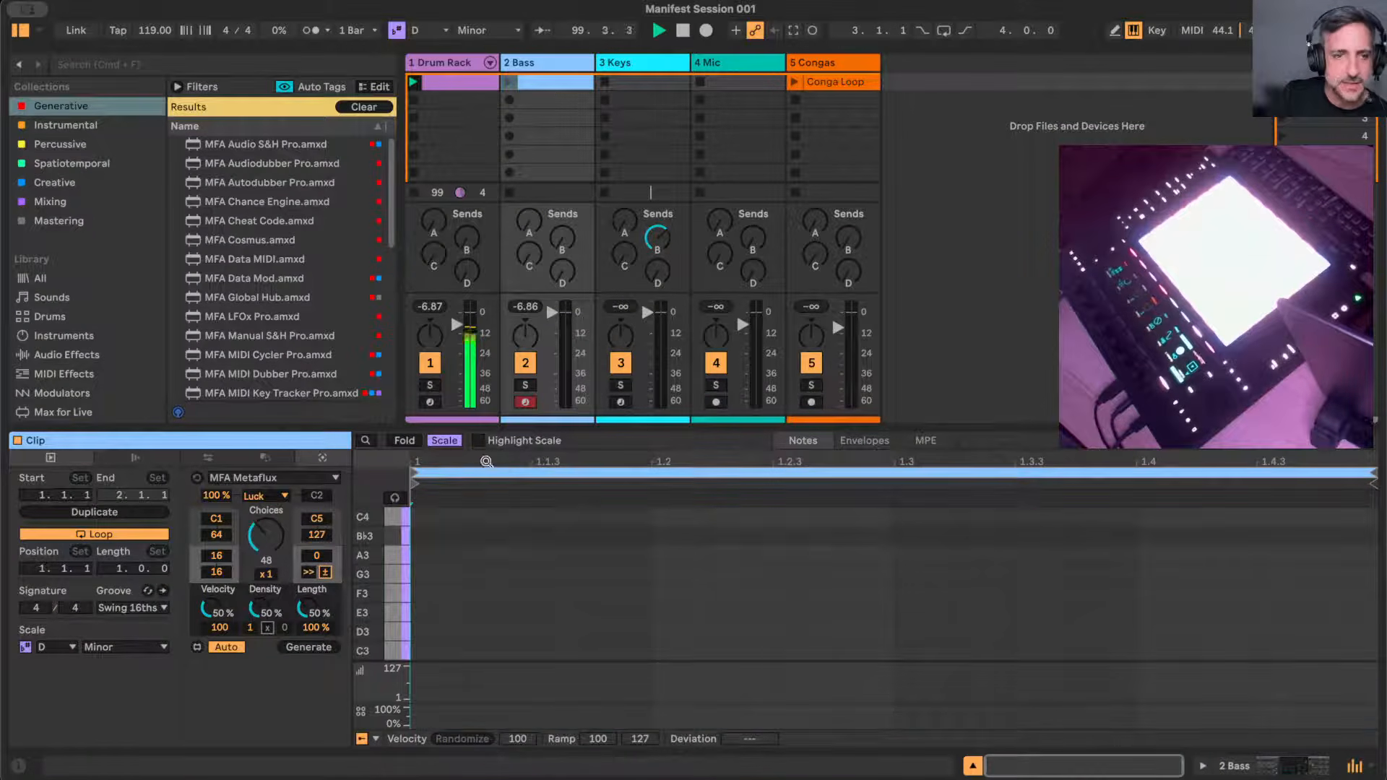
click(494, 473)
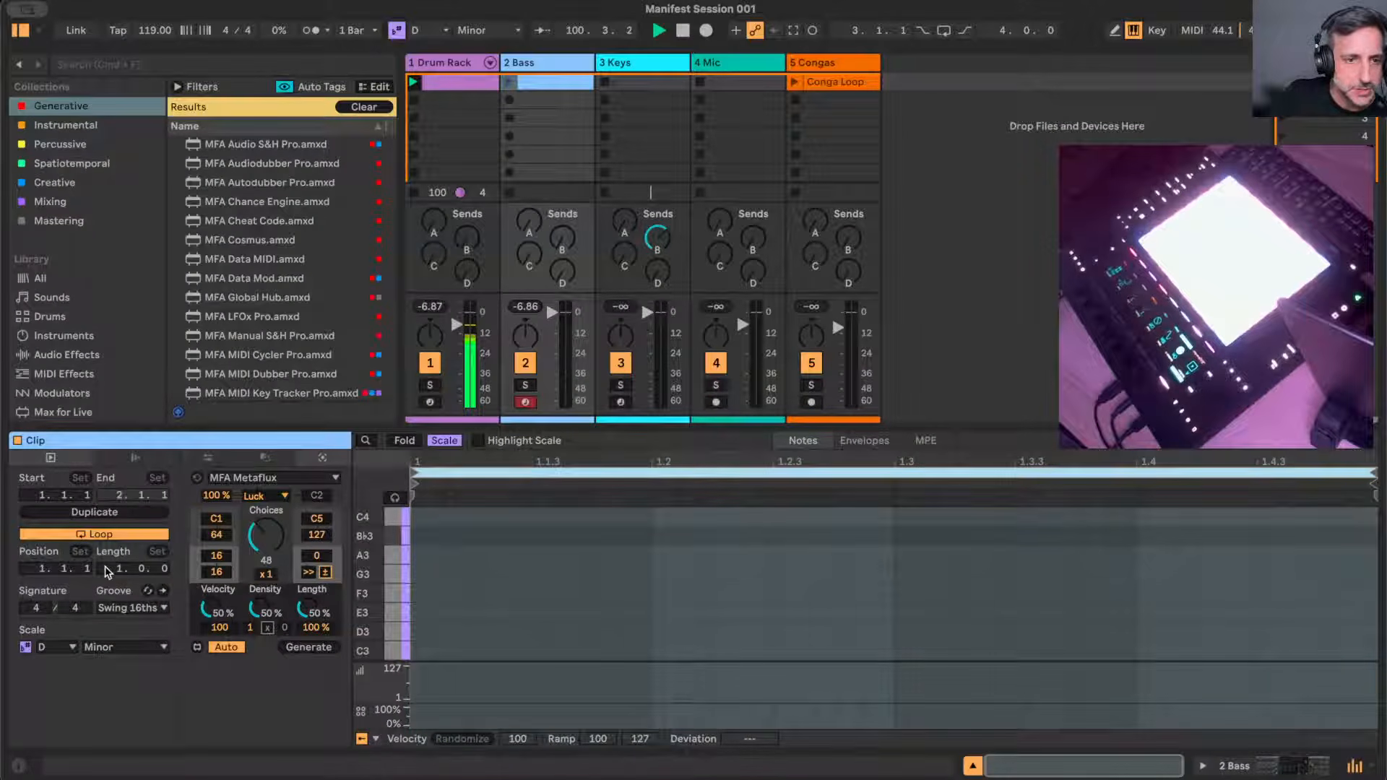
drag(108, 574, 113, 573)
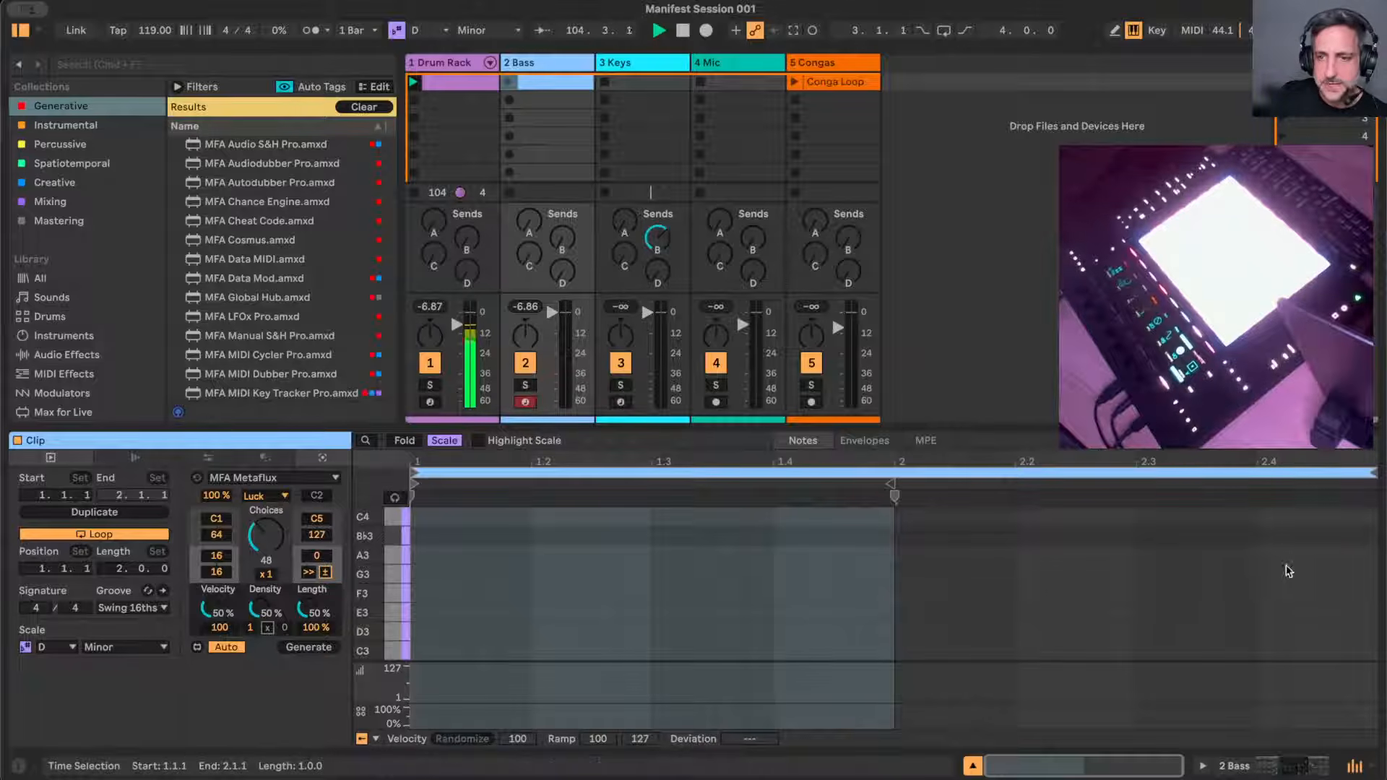
- Generate MFA Metaflux notes on beat 2.4 of the Bass clip with the upper pitch limit set to C3
click(1258, 515)
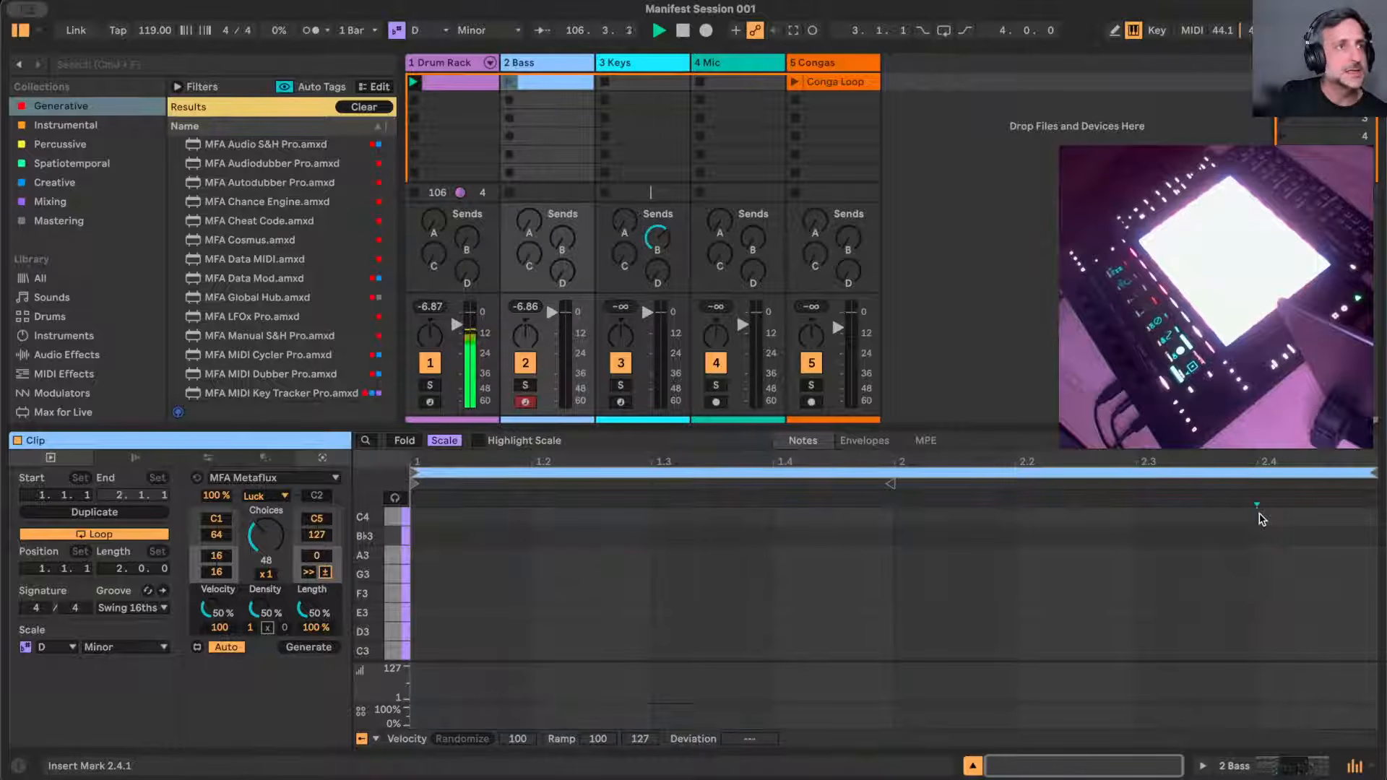
drag(1261, 519, 1285, 552)
drag(1348, 619, 1371, 652)
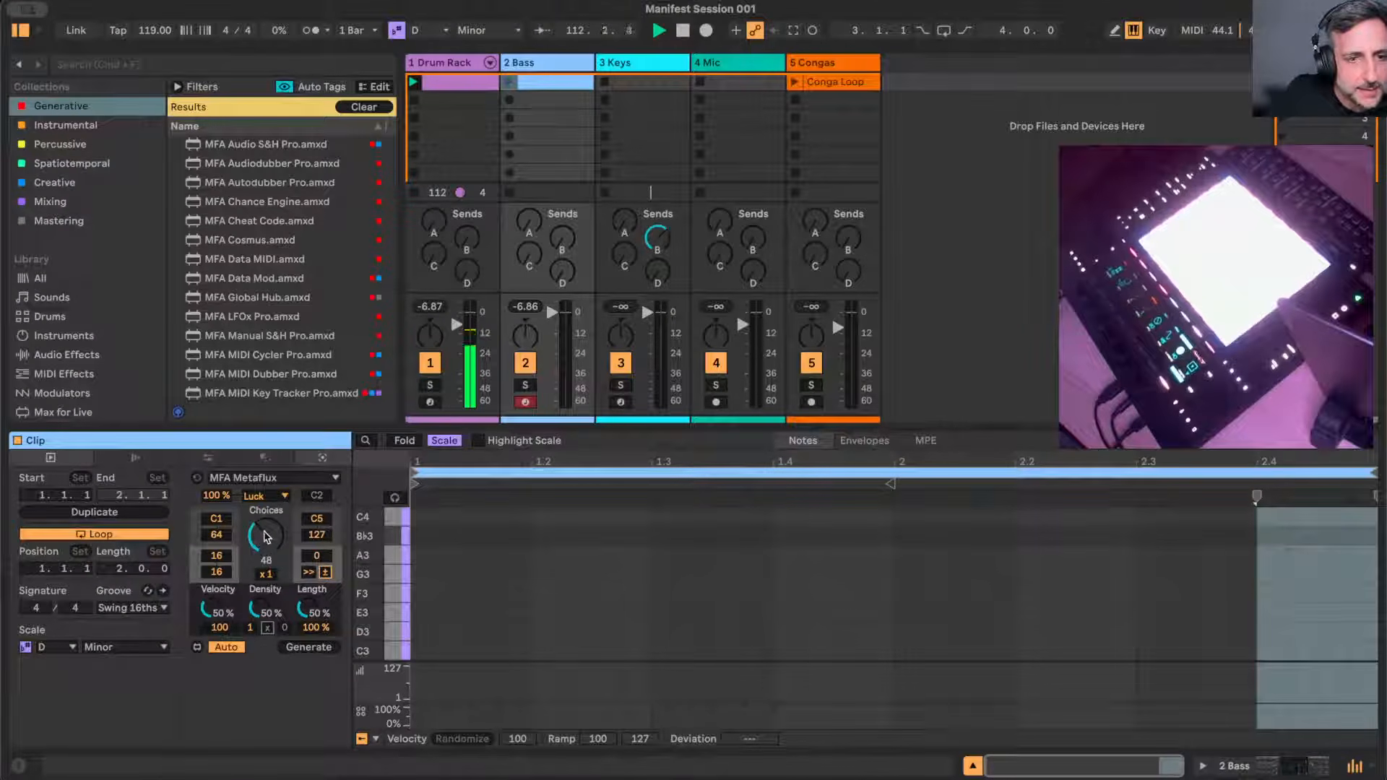
click(315, 520)
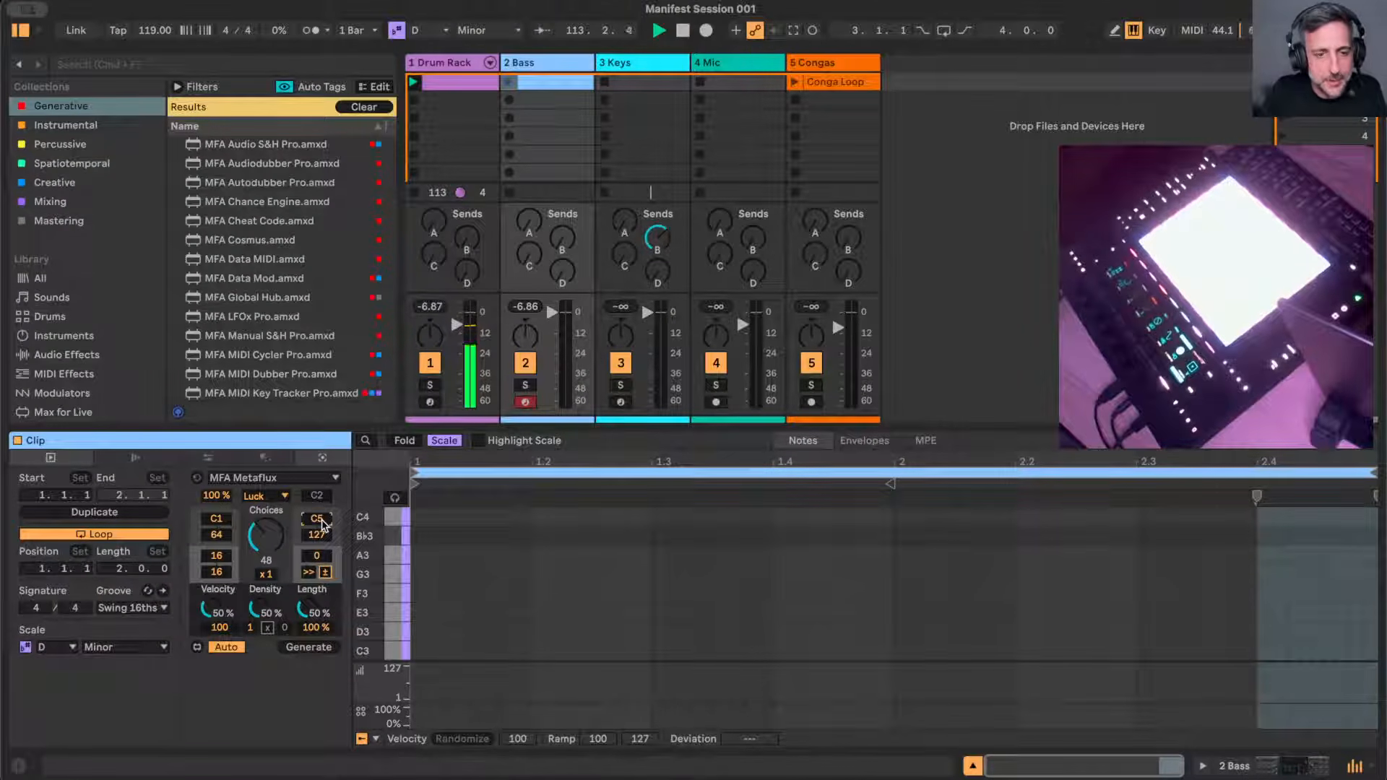
drag(322, 525, 322, 543)
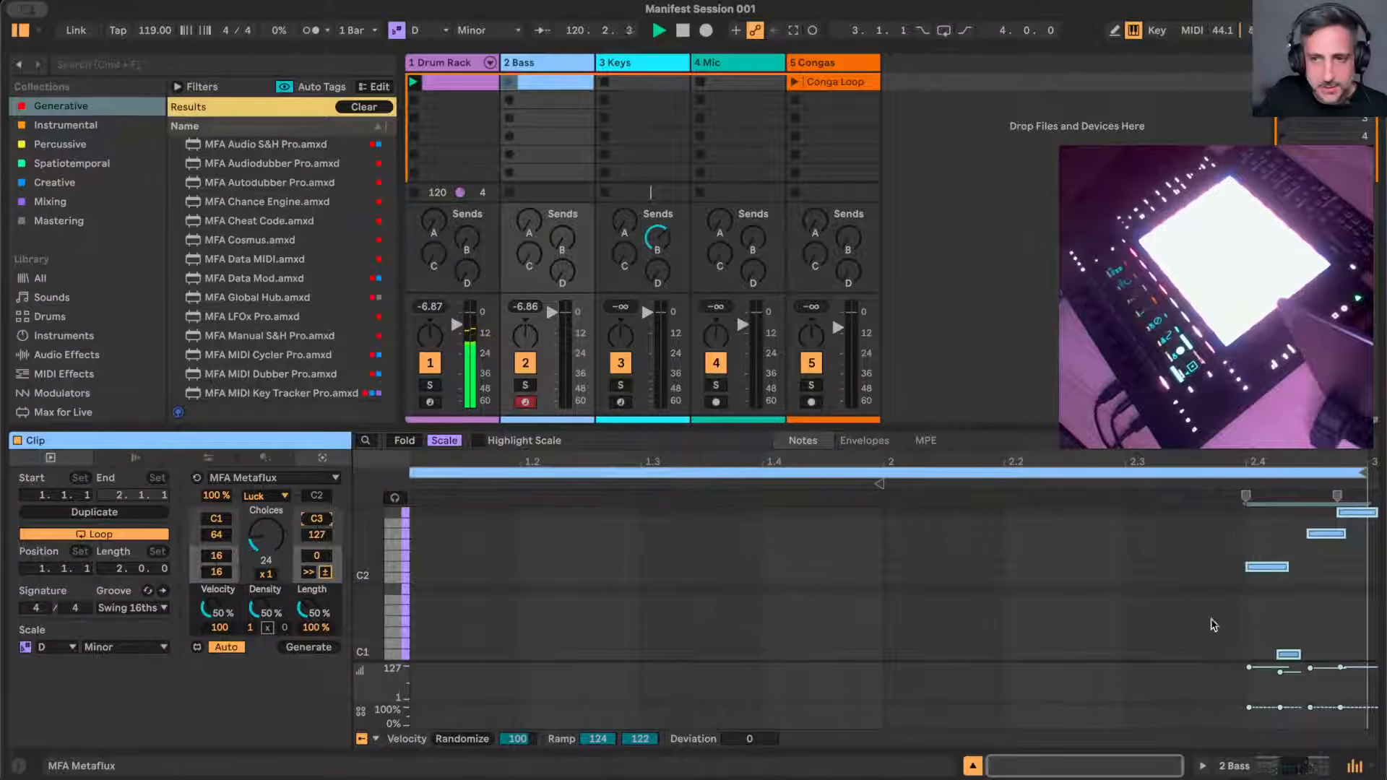
- Launch the Bass clip and shorten the three upper notes on beat 2.4
click(1268, 605)
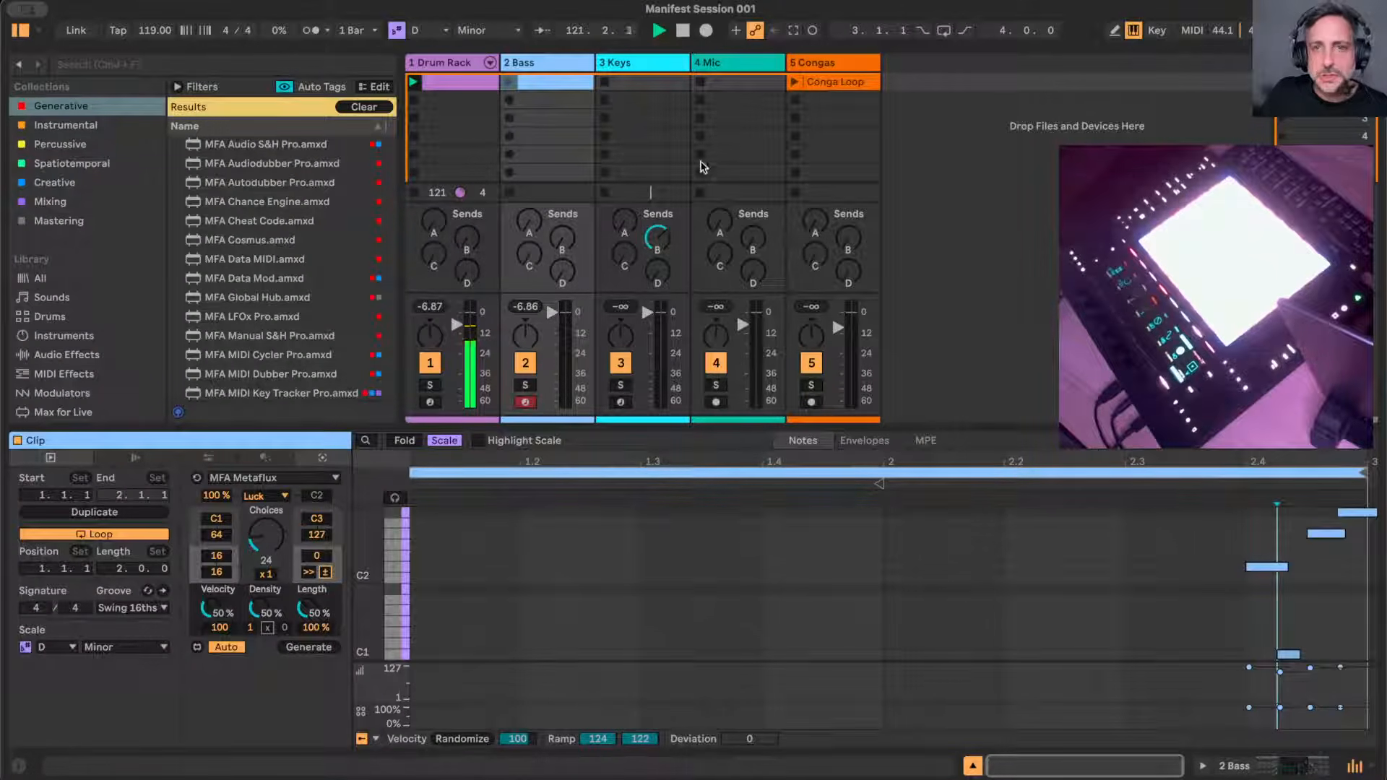
click(508, 84)
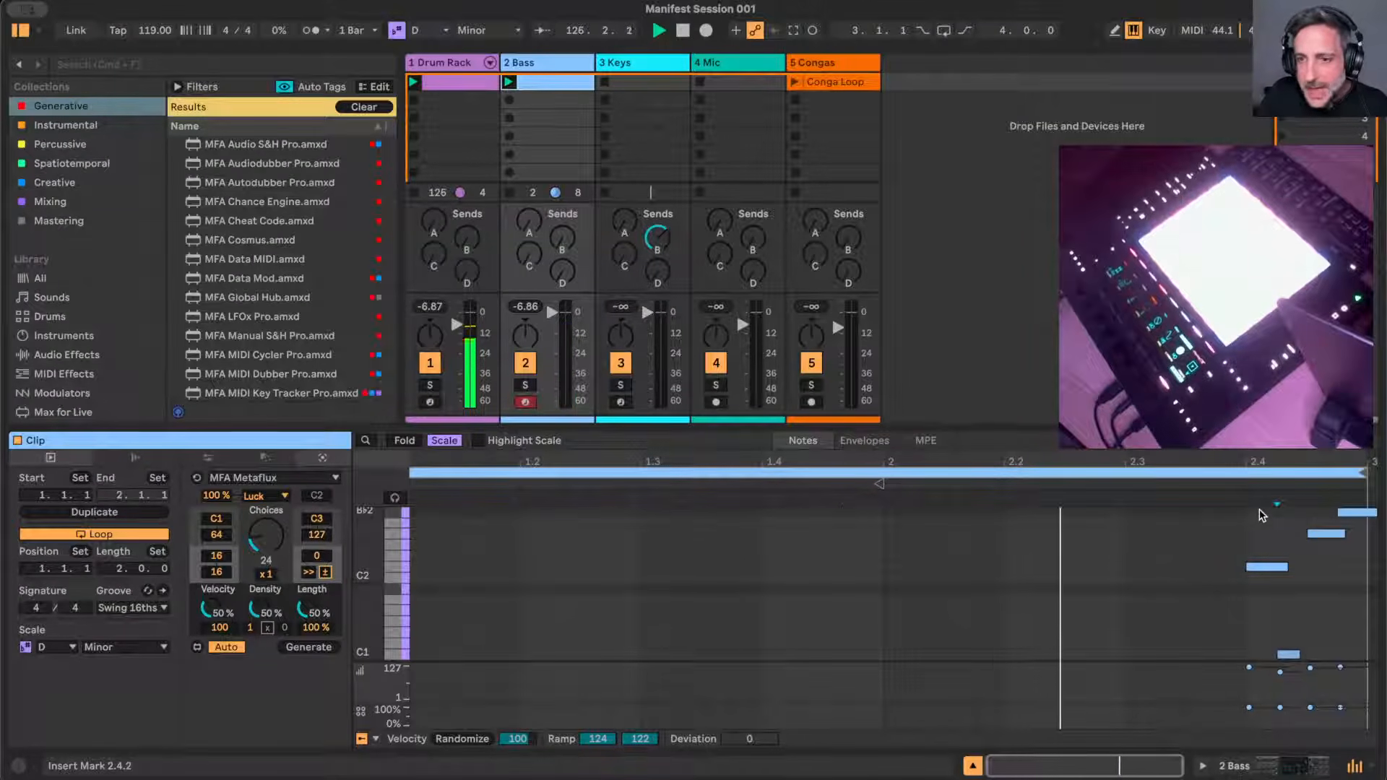
drag(1260, 515, 1359, 515)
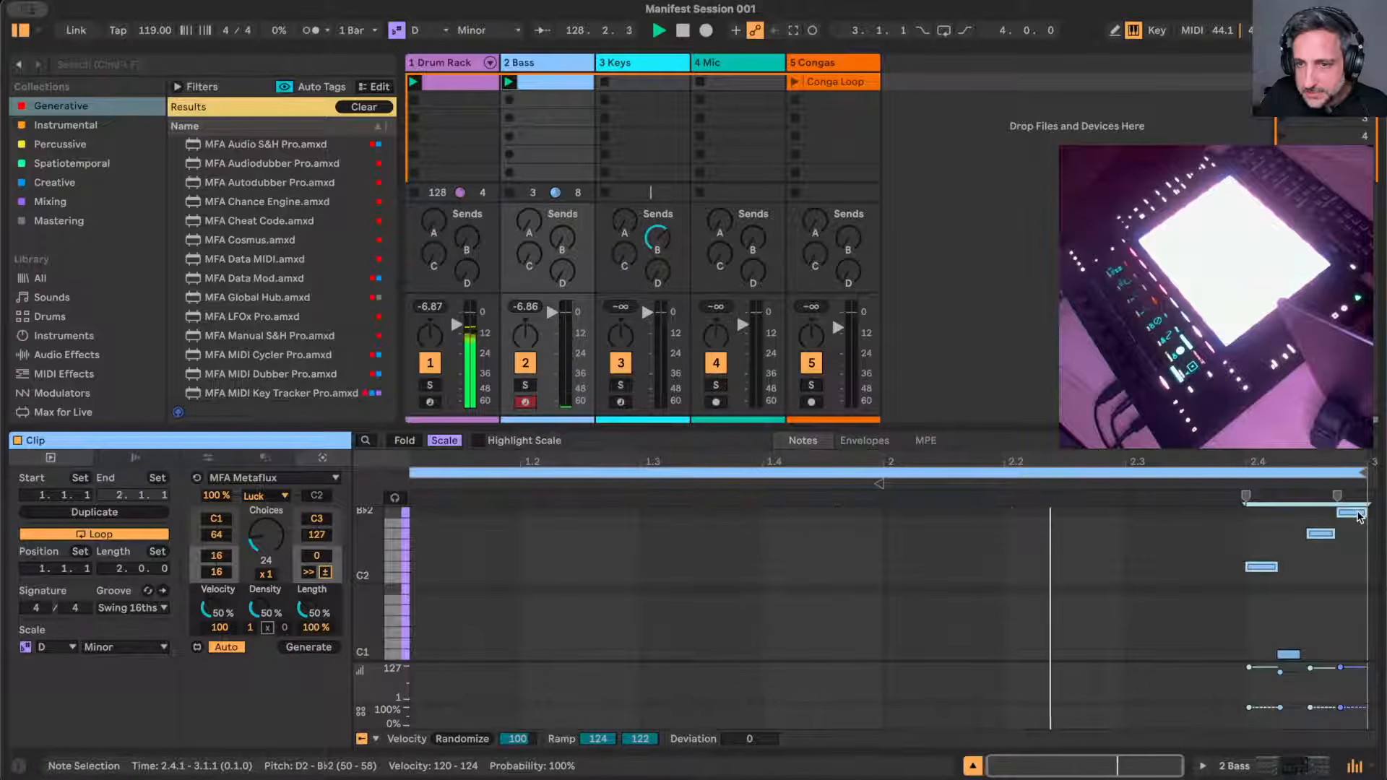
click(1306, 580)
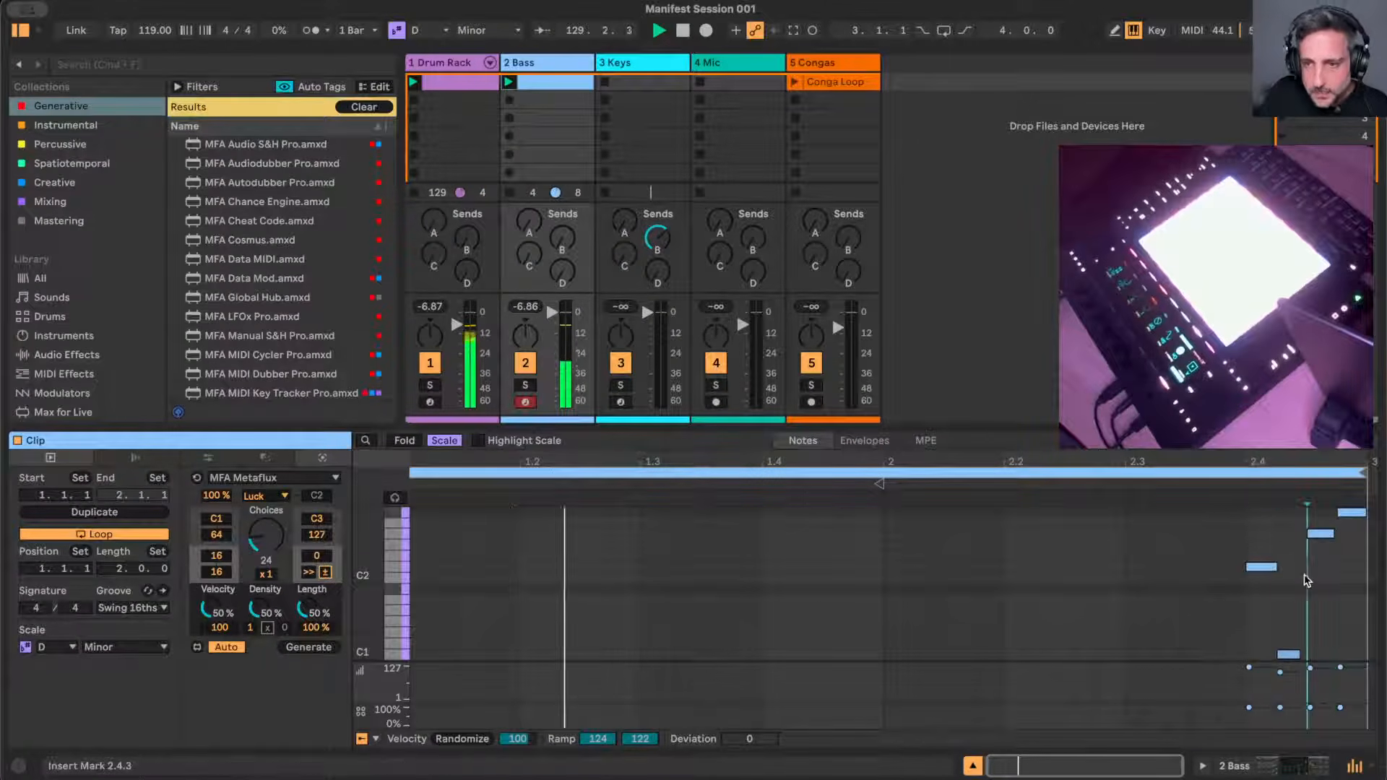
- Move the D2 bass note from 2.4.1 to 2.3.3 and lower it one octave to D1
click(1261, 567)
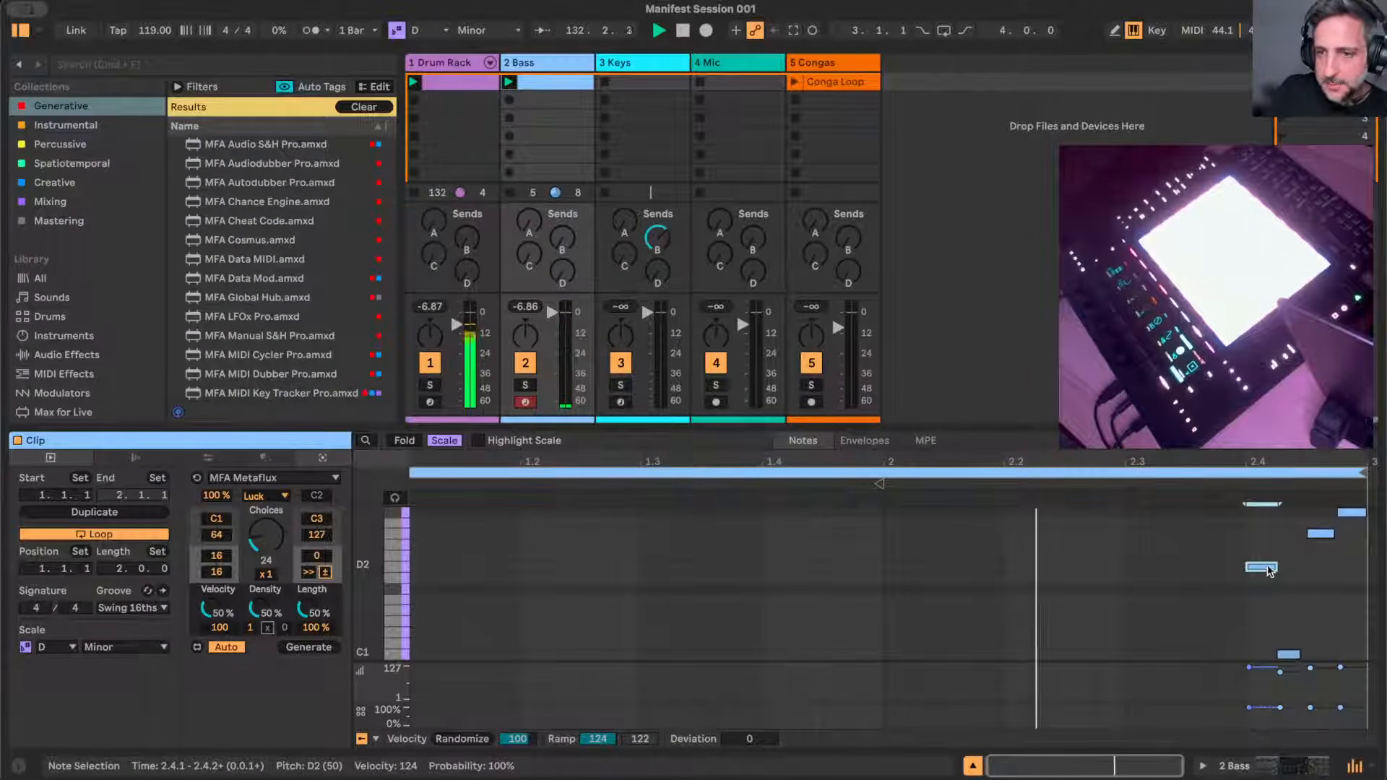
drag(1269, 569, 1233, 569)
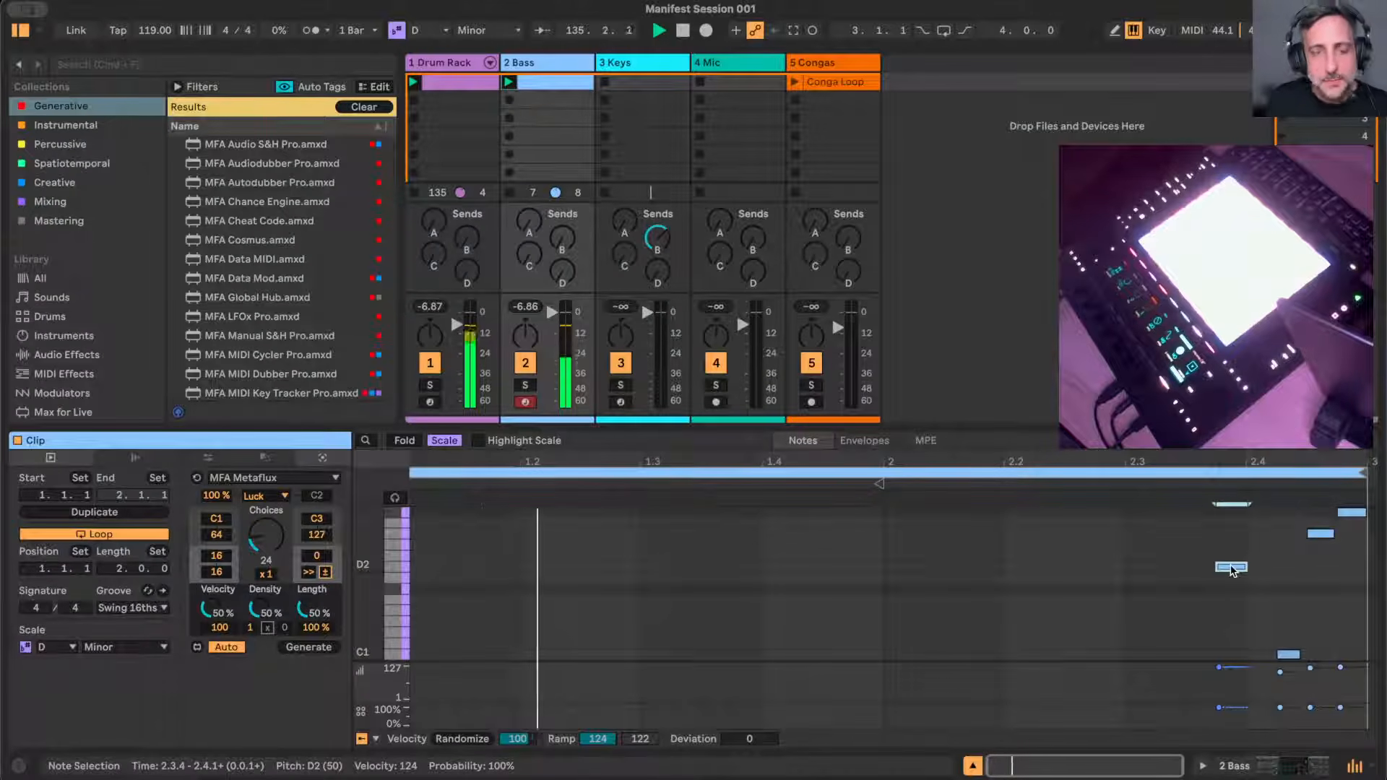
drag(1233, 569, 1207, 570)
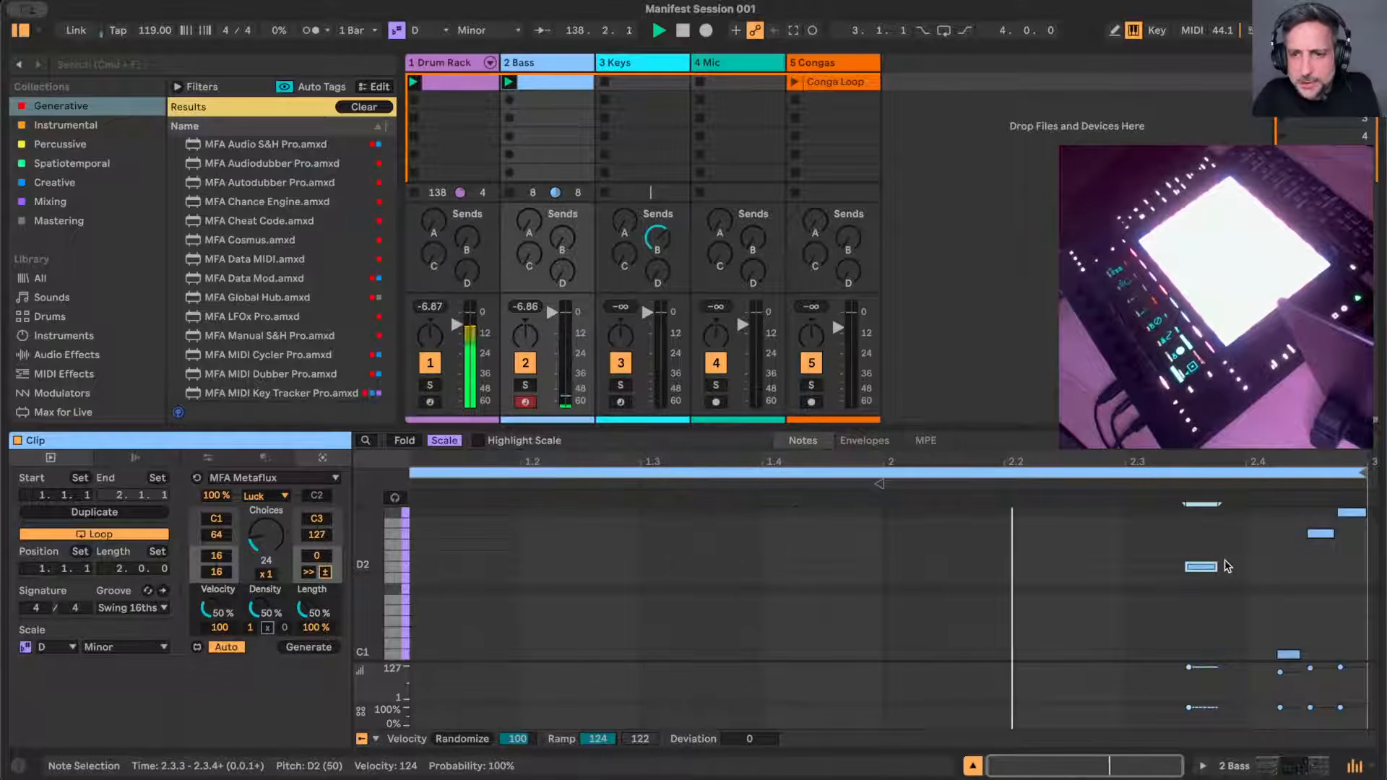
key(shift+Down)
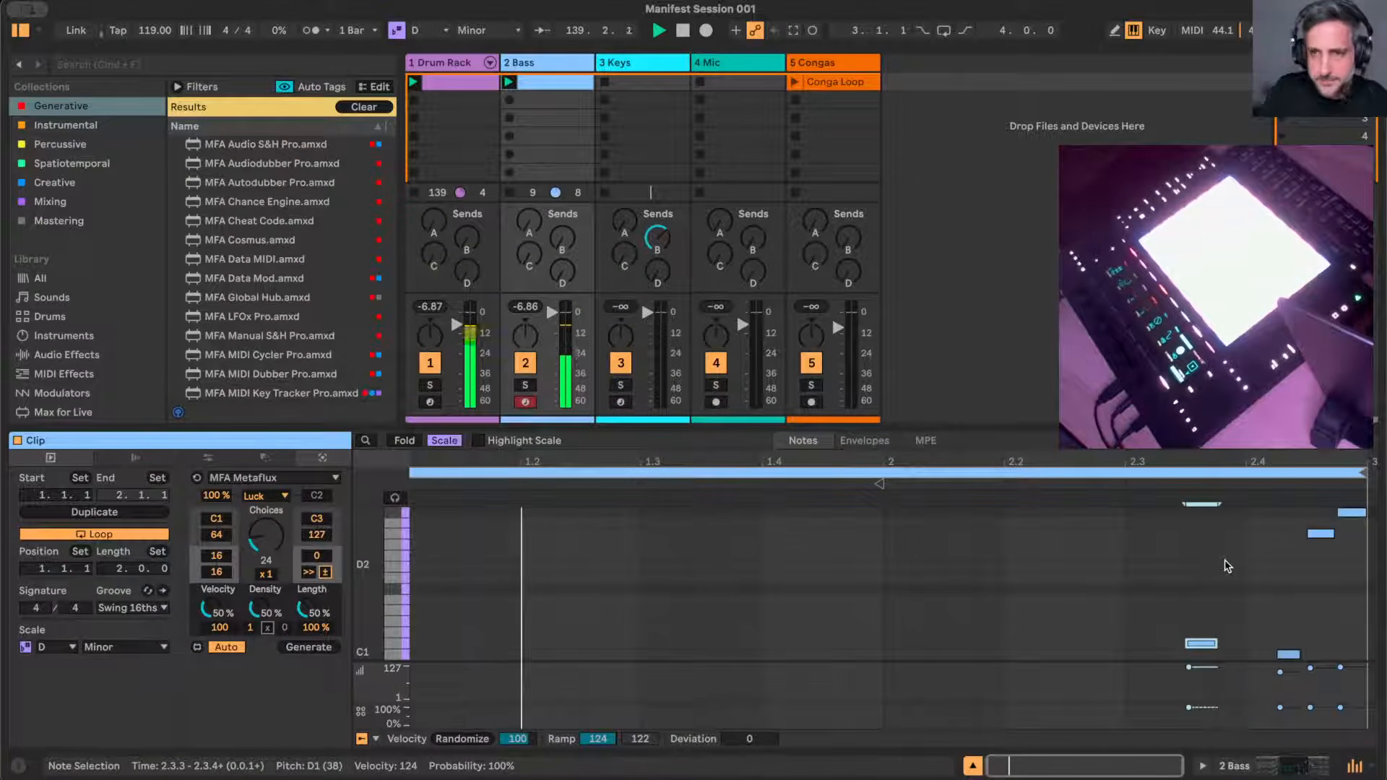
- Duplicate the Bass clip's entire two-bar loop with its notes, extending it to four bars
click(1169, 475)
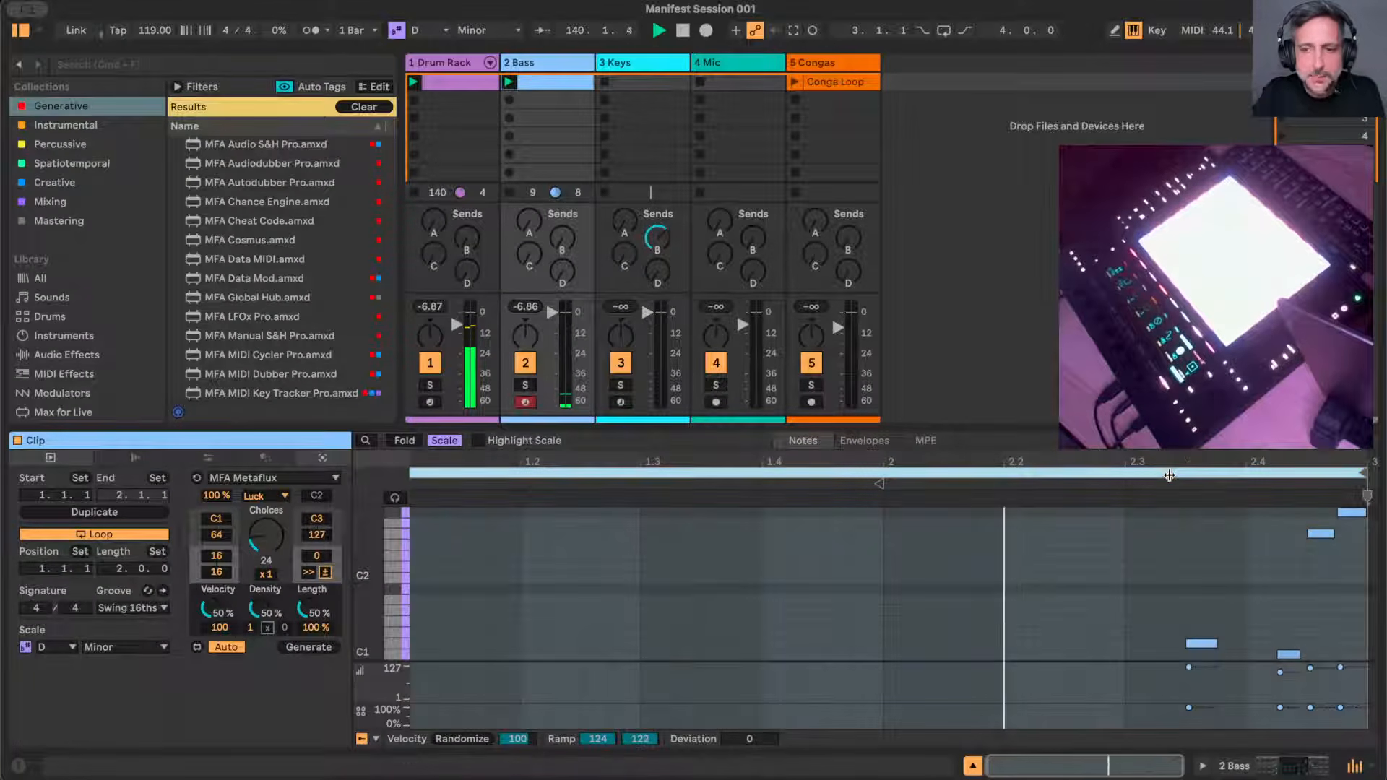
key(super+d)
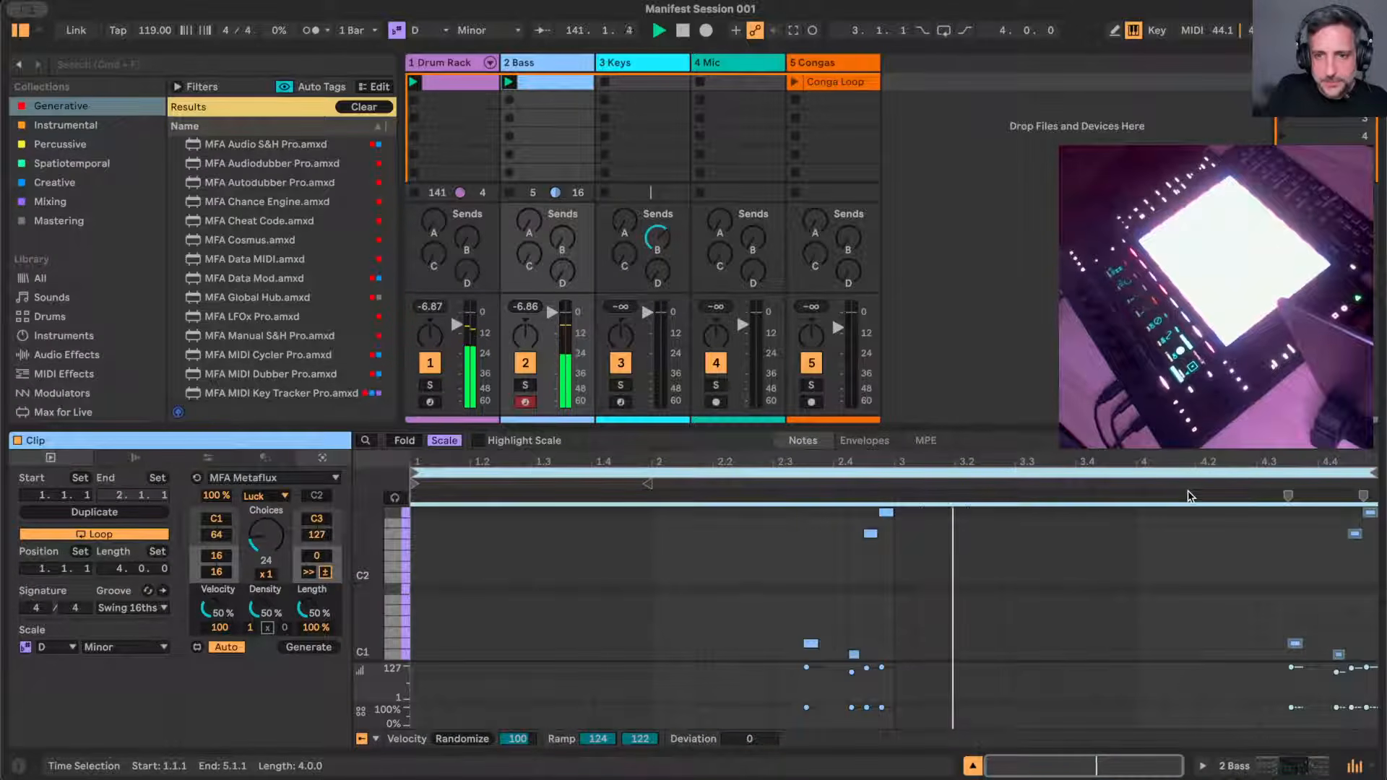
click(1282, 594)
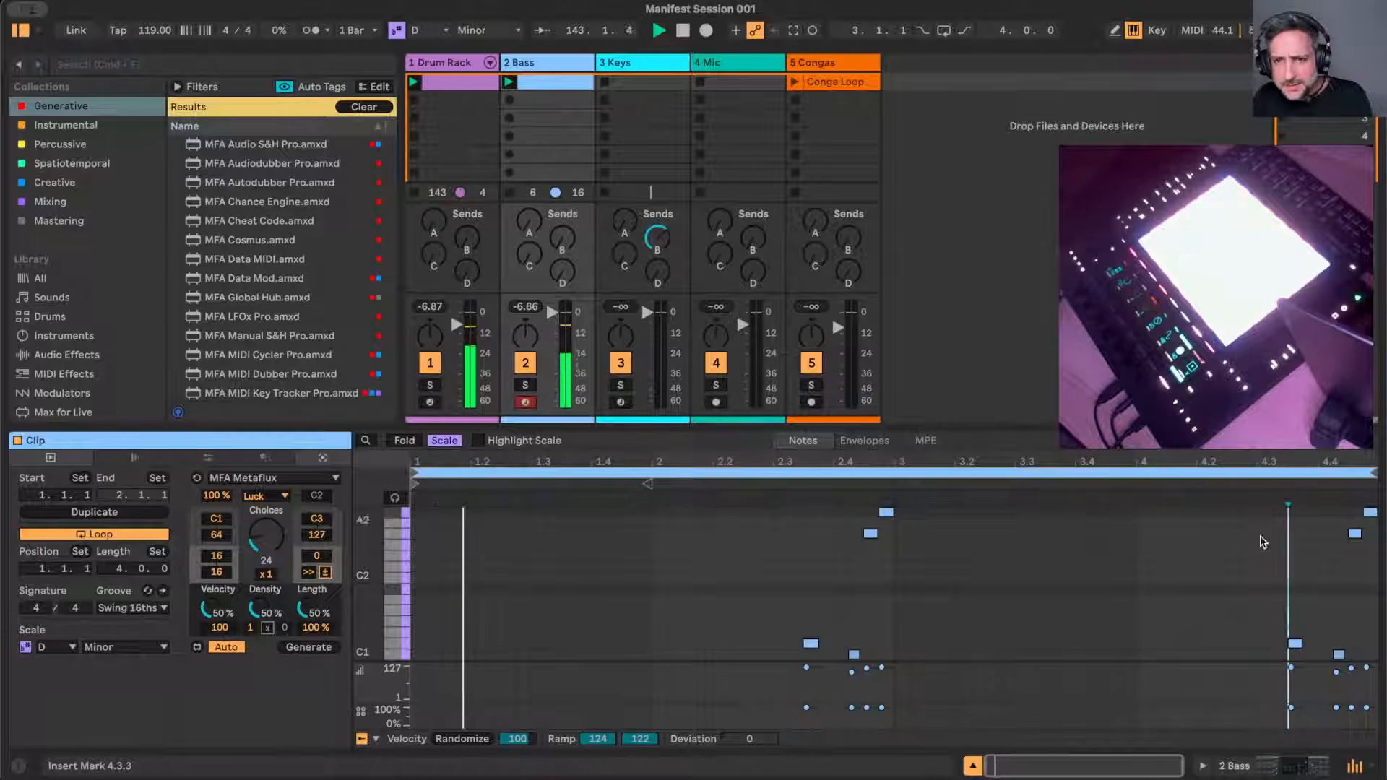
- Delete the duplicated D1 note on beat 4.3 of the Bass clip
drag(1259, 549, 1314, 661)
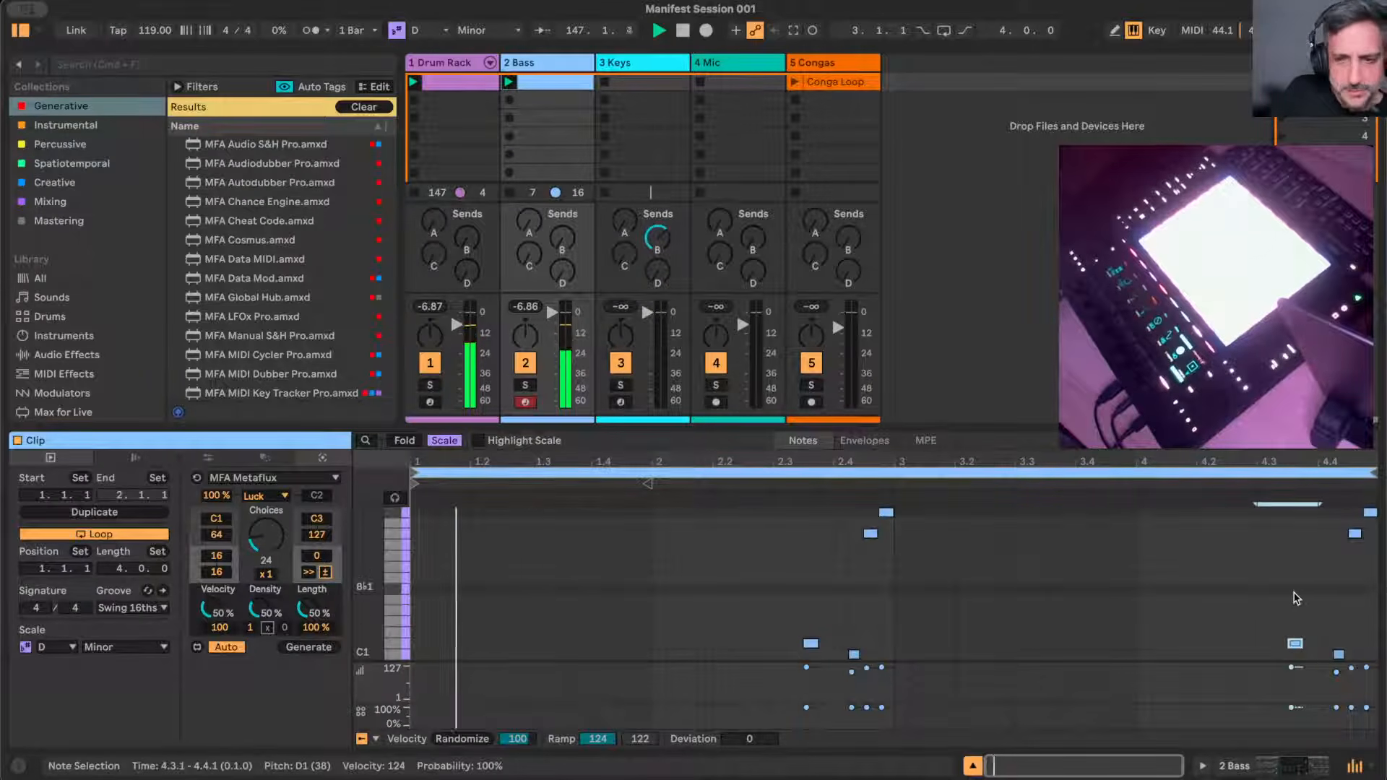
click(1295, 645)
key(Delete)
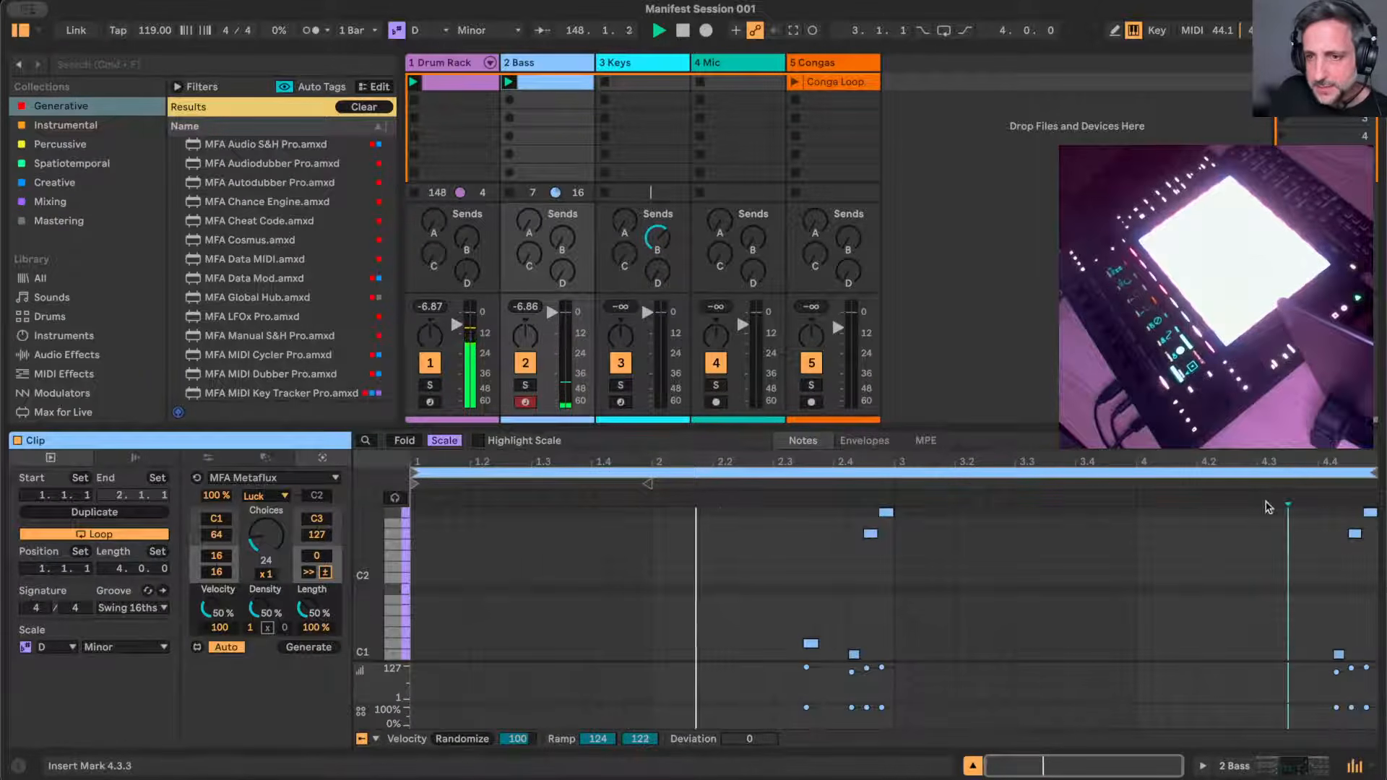
- Generate MFA Metaflux notes from 4.3.1 to 4.4.1 with Choices at 18, and move the new E2 note back to 4.2.4
drag(1259, 528, 1318, 531)
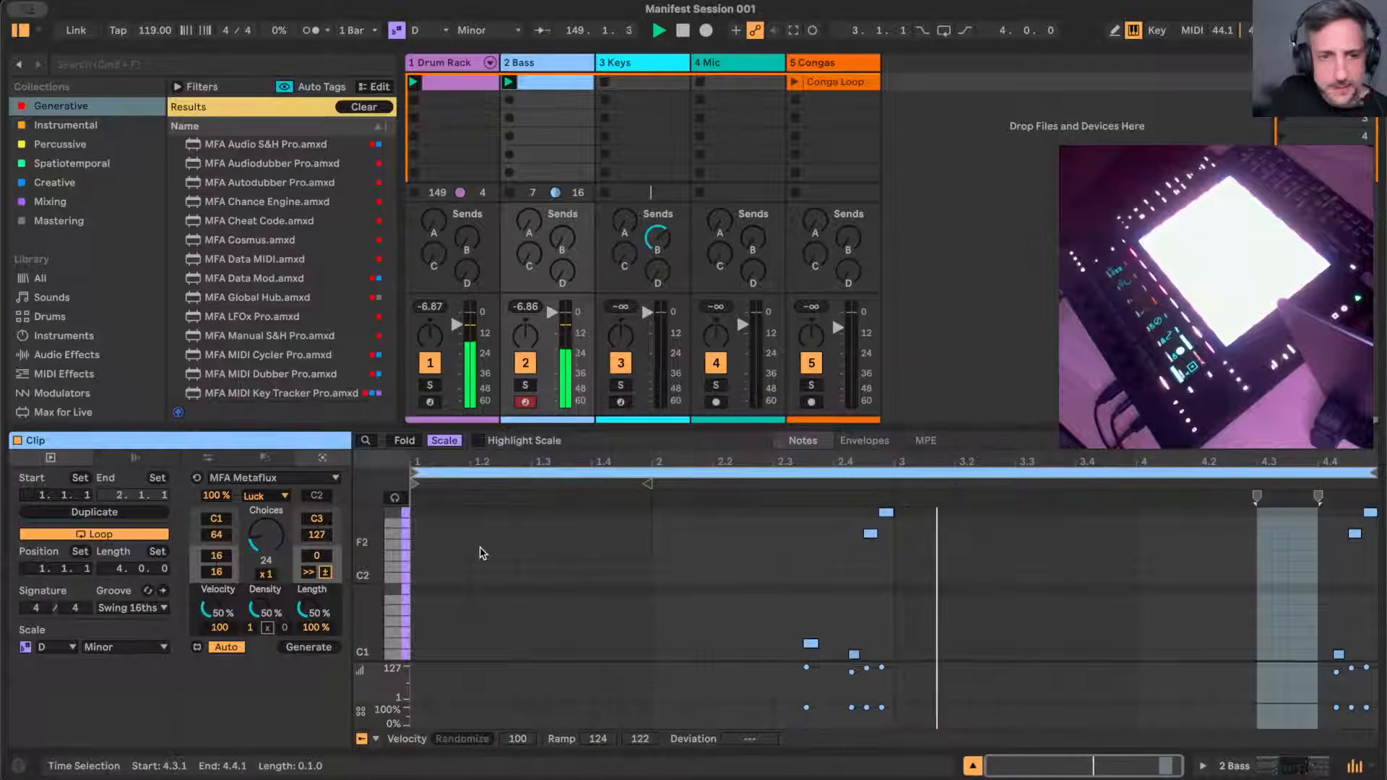
drag(271, 538, 272, 555)
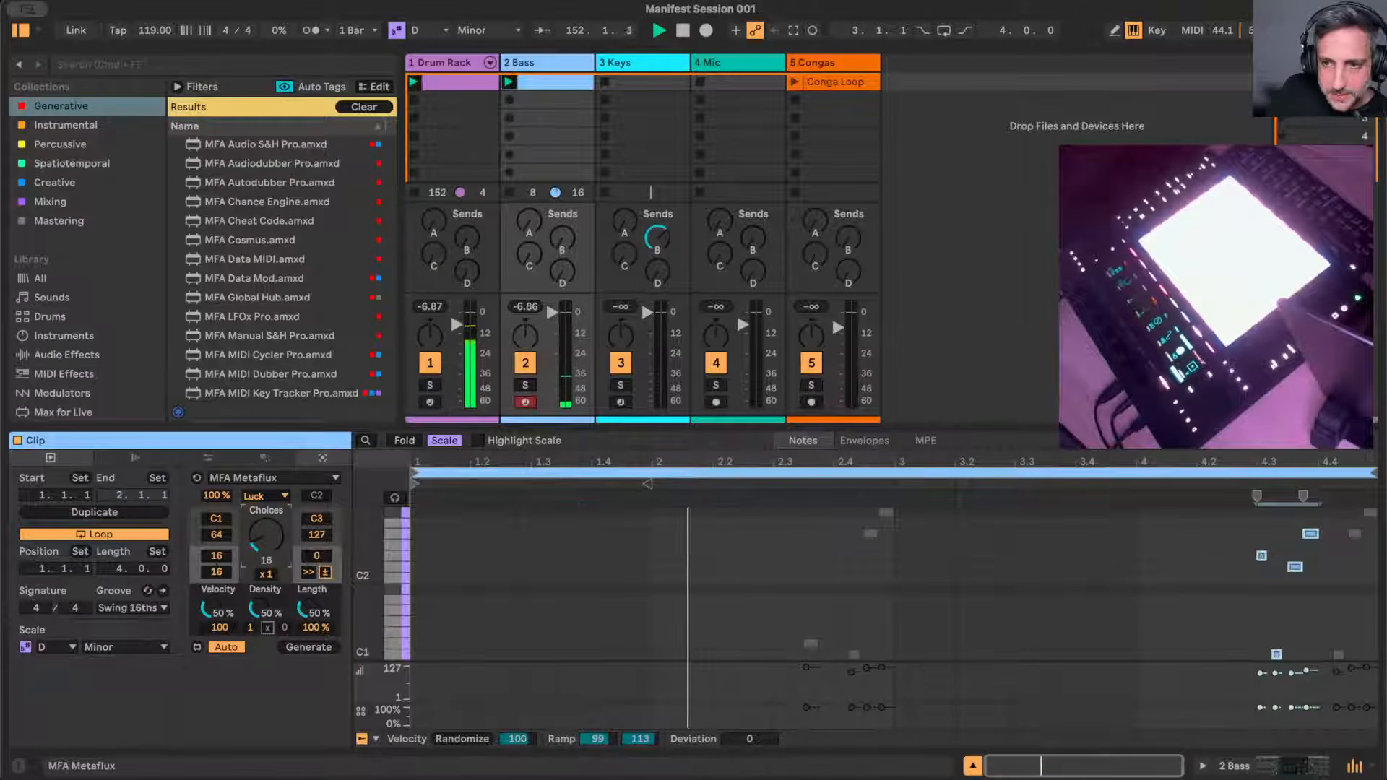
click(1282, 600)
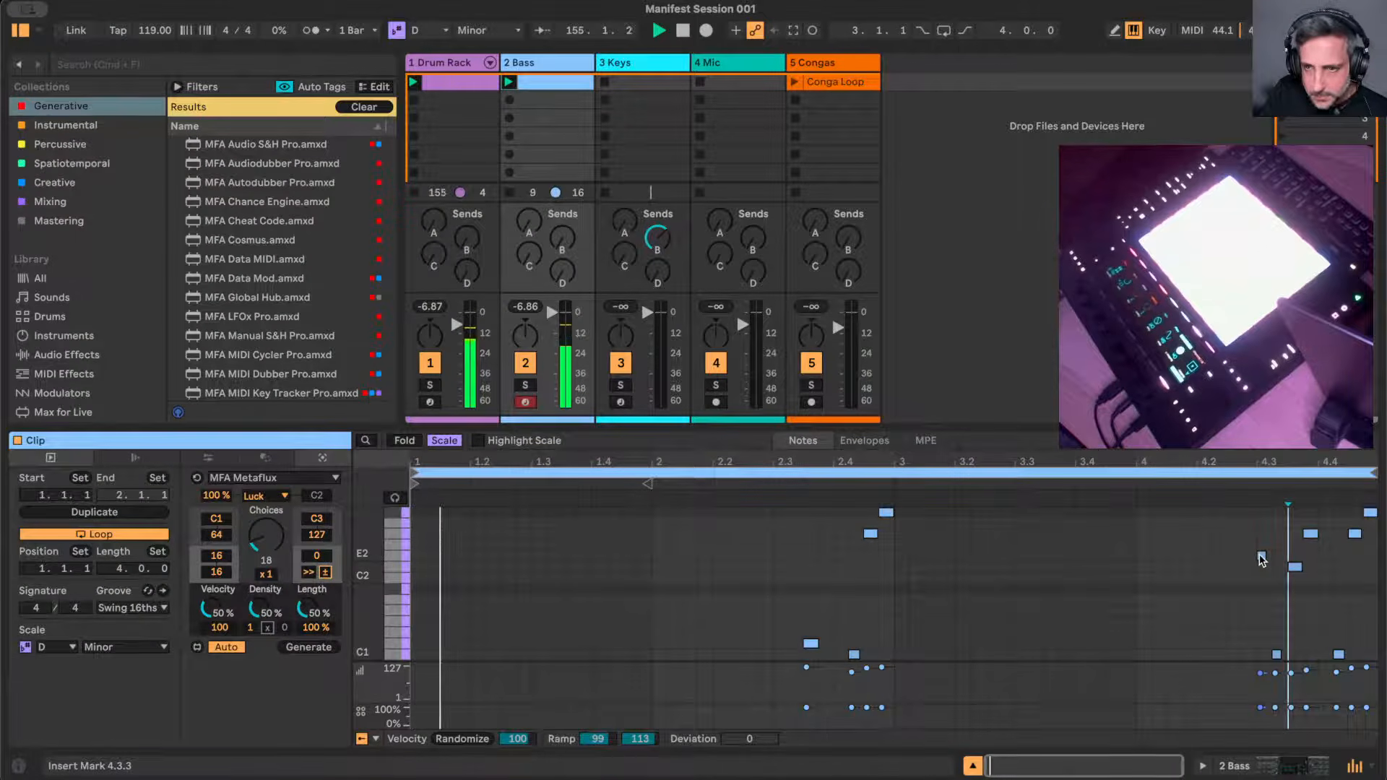
drag(1259, 556, 1244, 557)
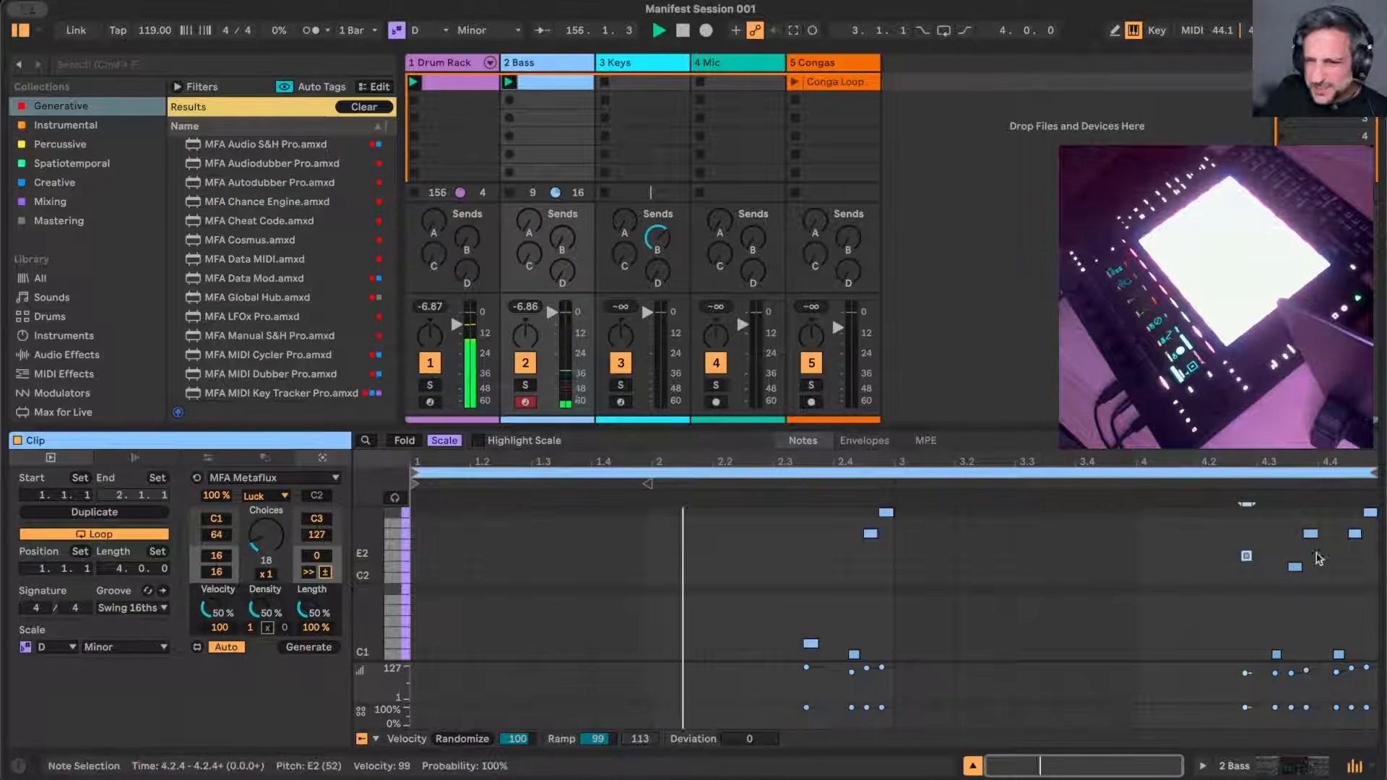
click(1290, 521)
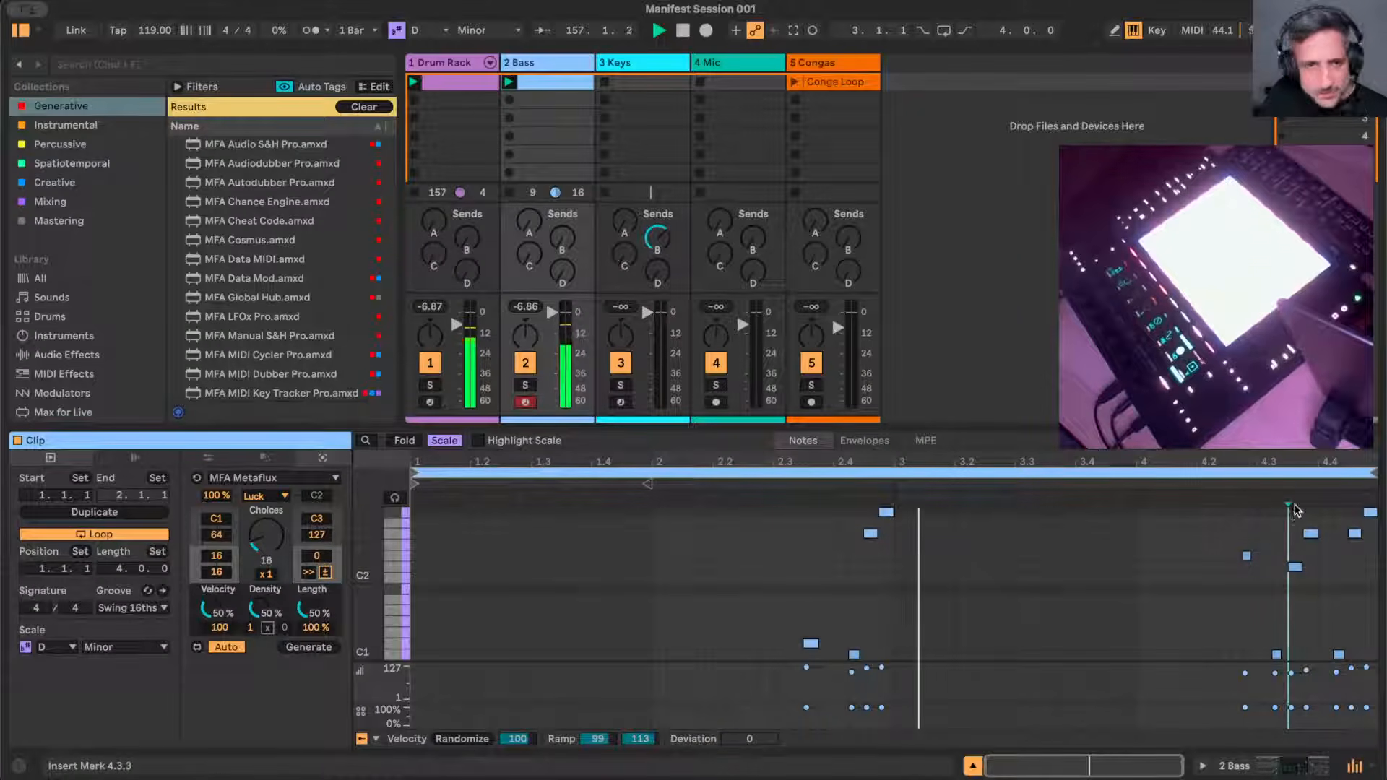
- Invert the D2 and G2 notes starting at 4.3.3, and lower the E2 note at 4.2.4 one octave to E1
drag(1292, 514, 1302, 607)
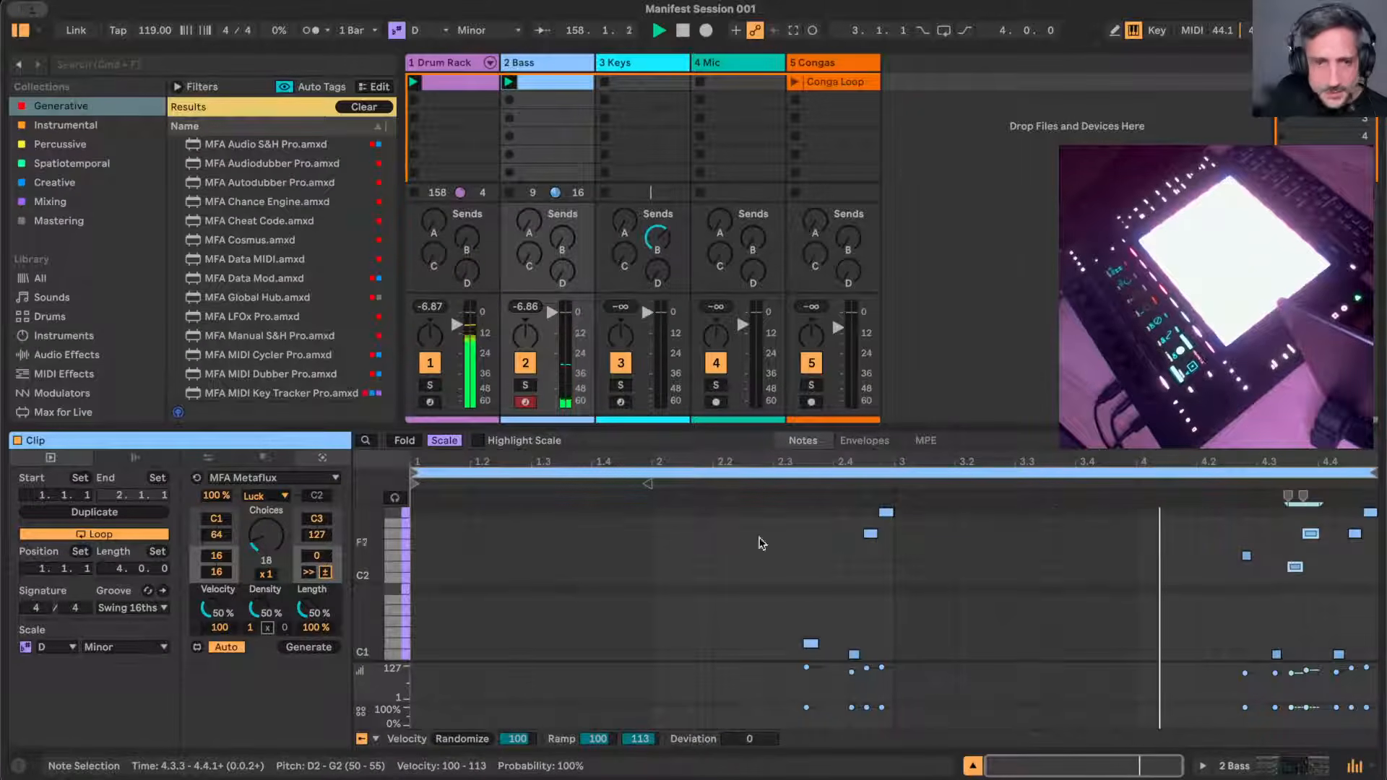
click(208, 457)
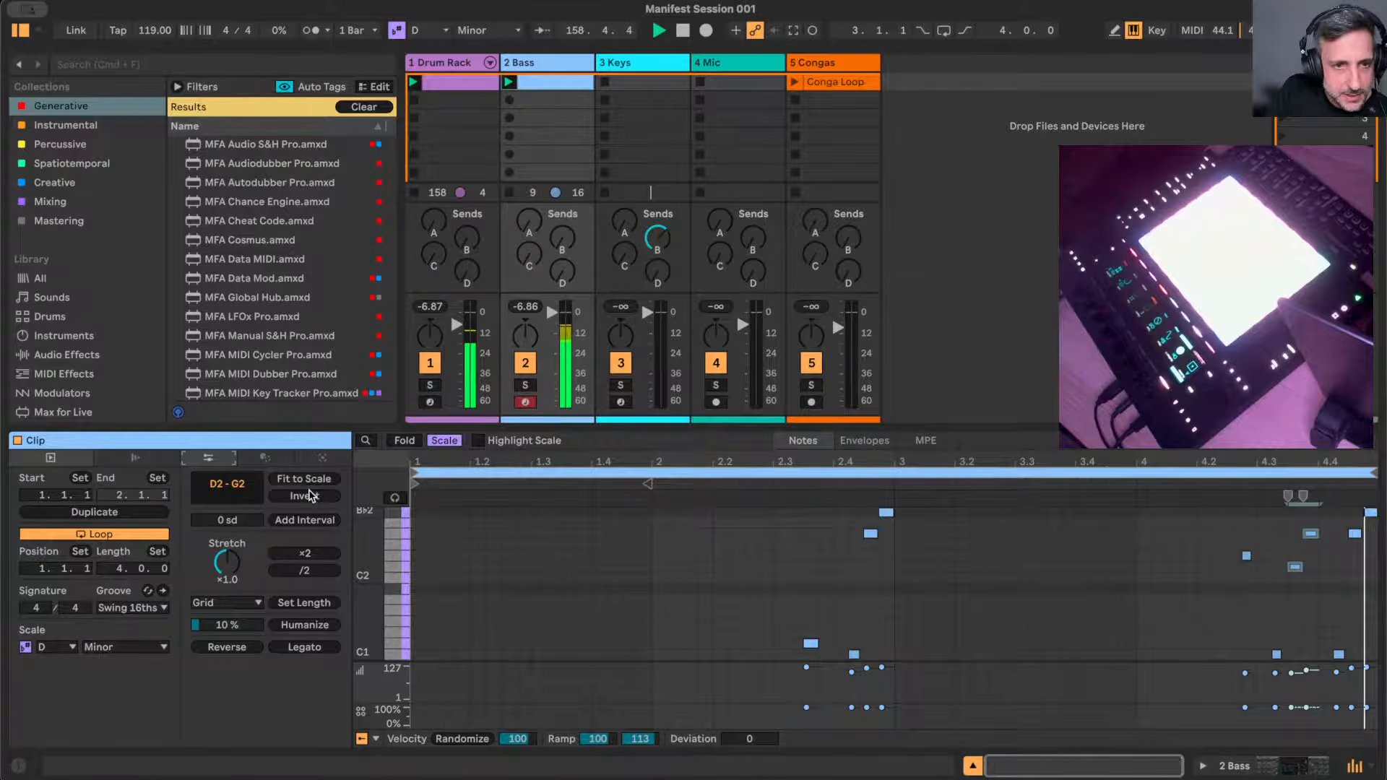
click(304, 496)
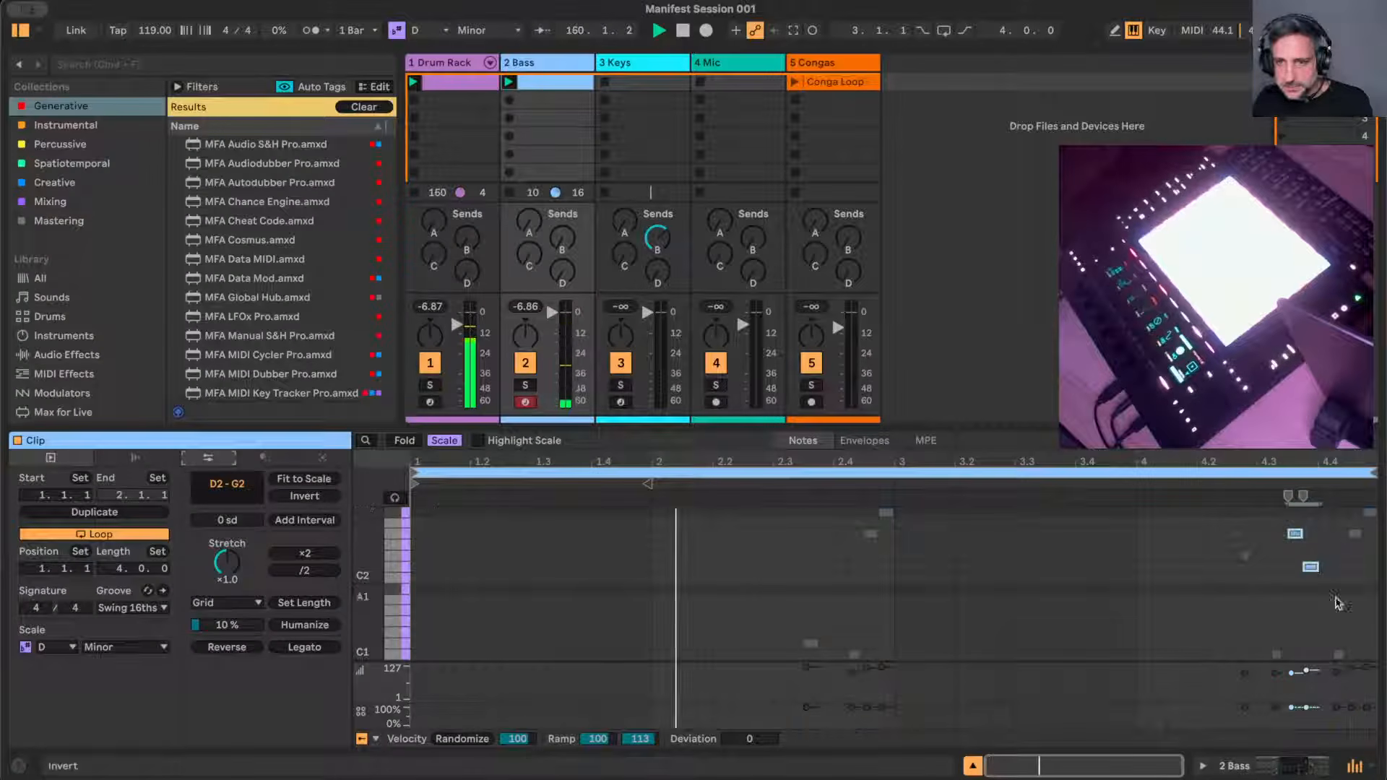
click(1273, 587)
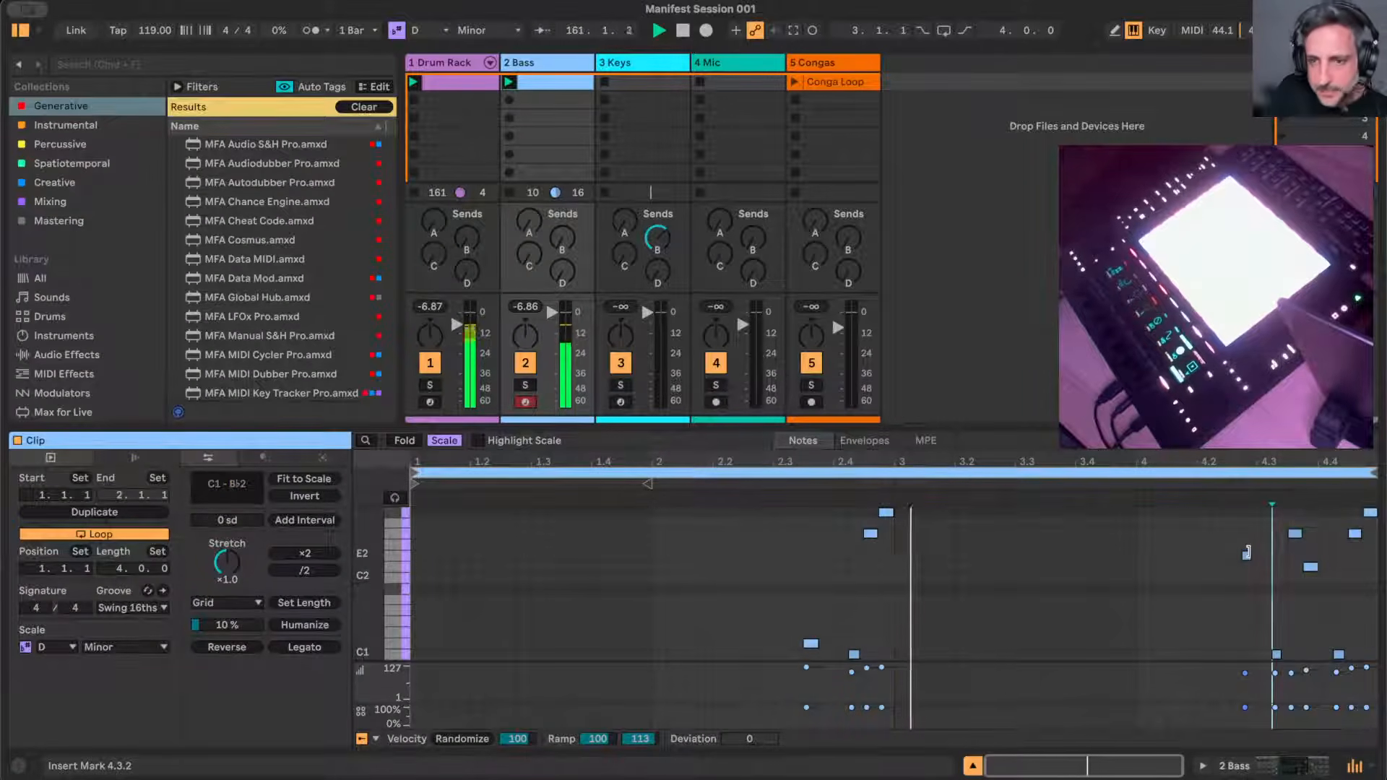
click(1247, 554)
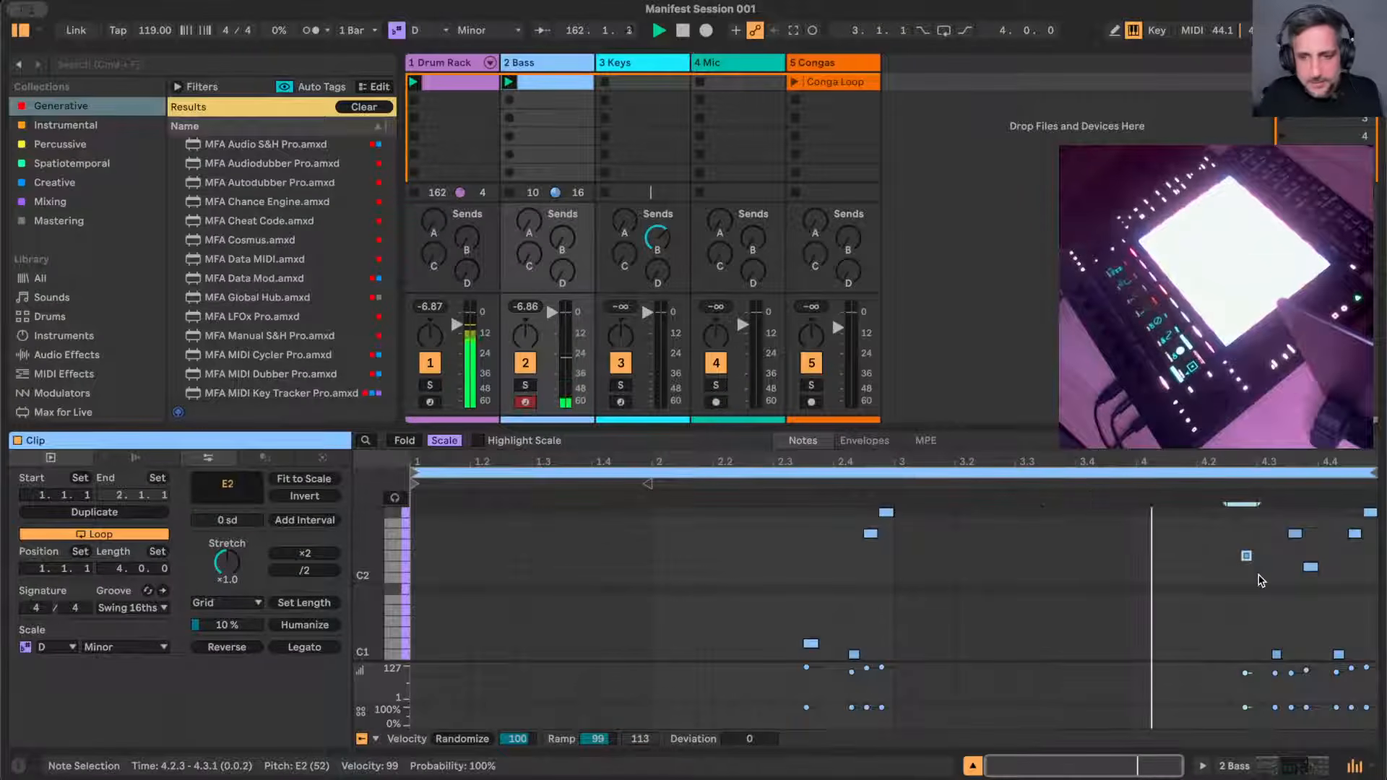
key(shift+Down)
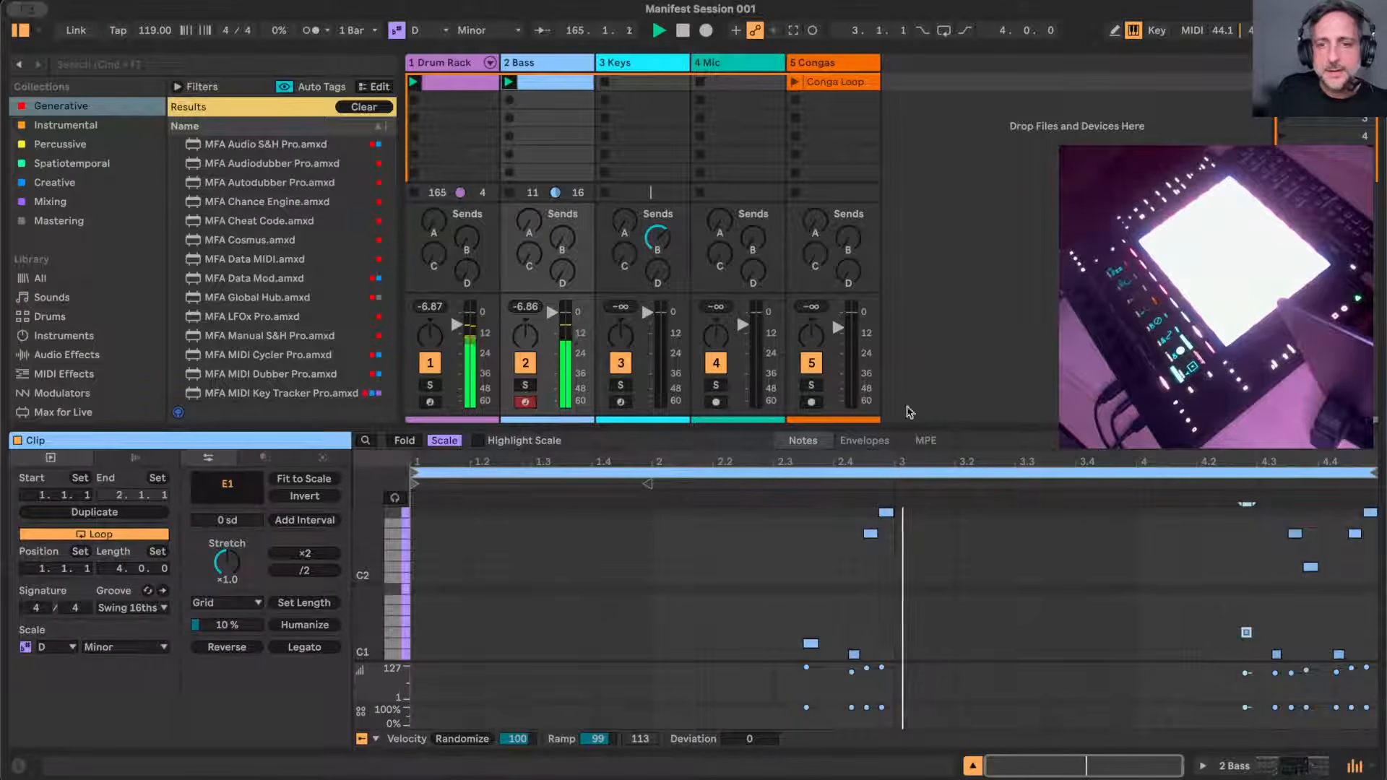
- Duplicate the whole four-bar Bass loop with its notes, extending it to eight bars
click(906, 472)
key(super+d)
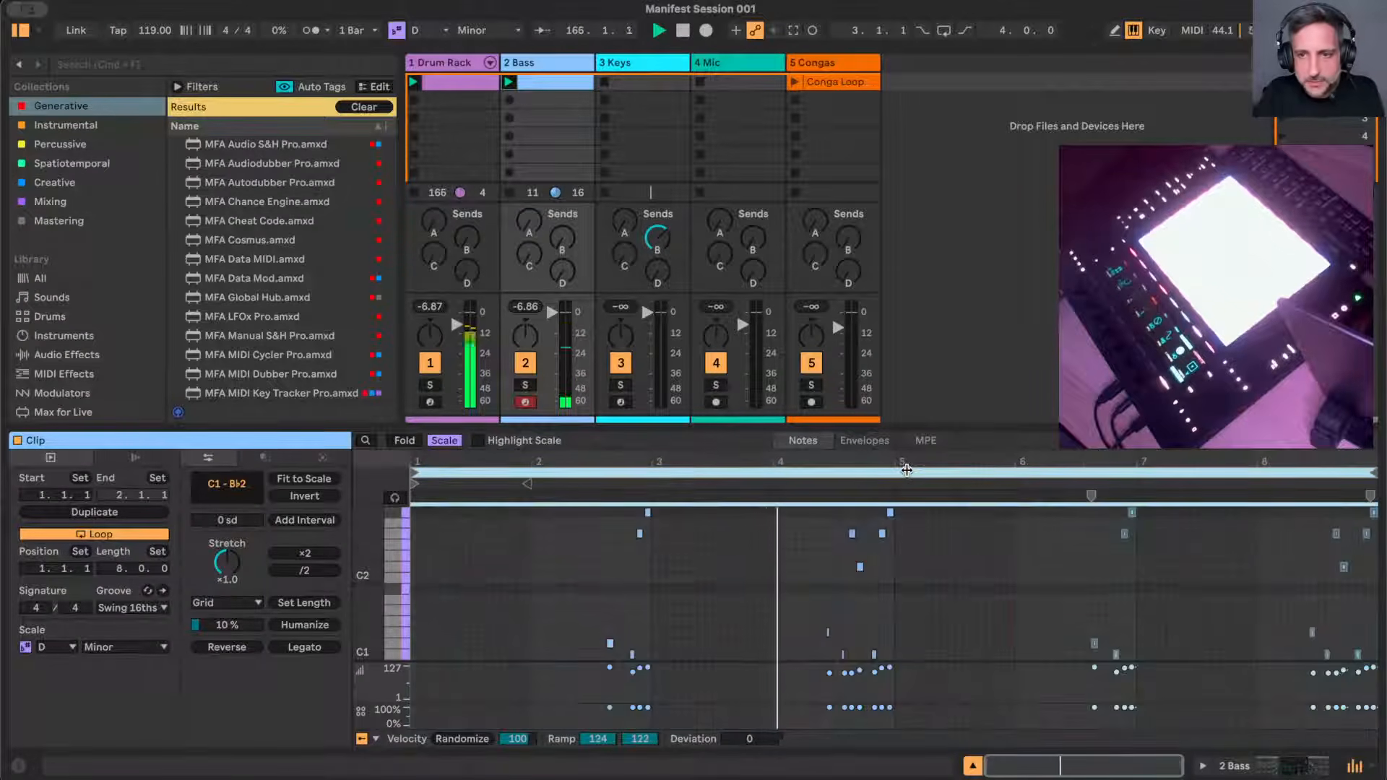
click(1265, 543)
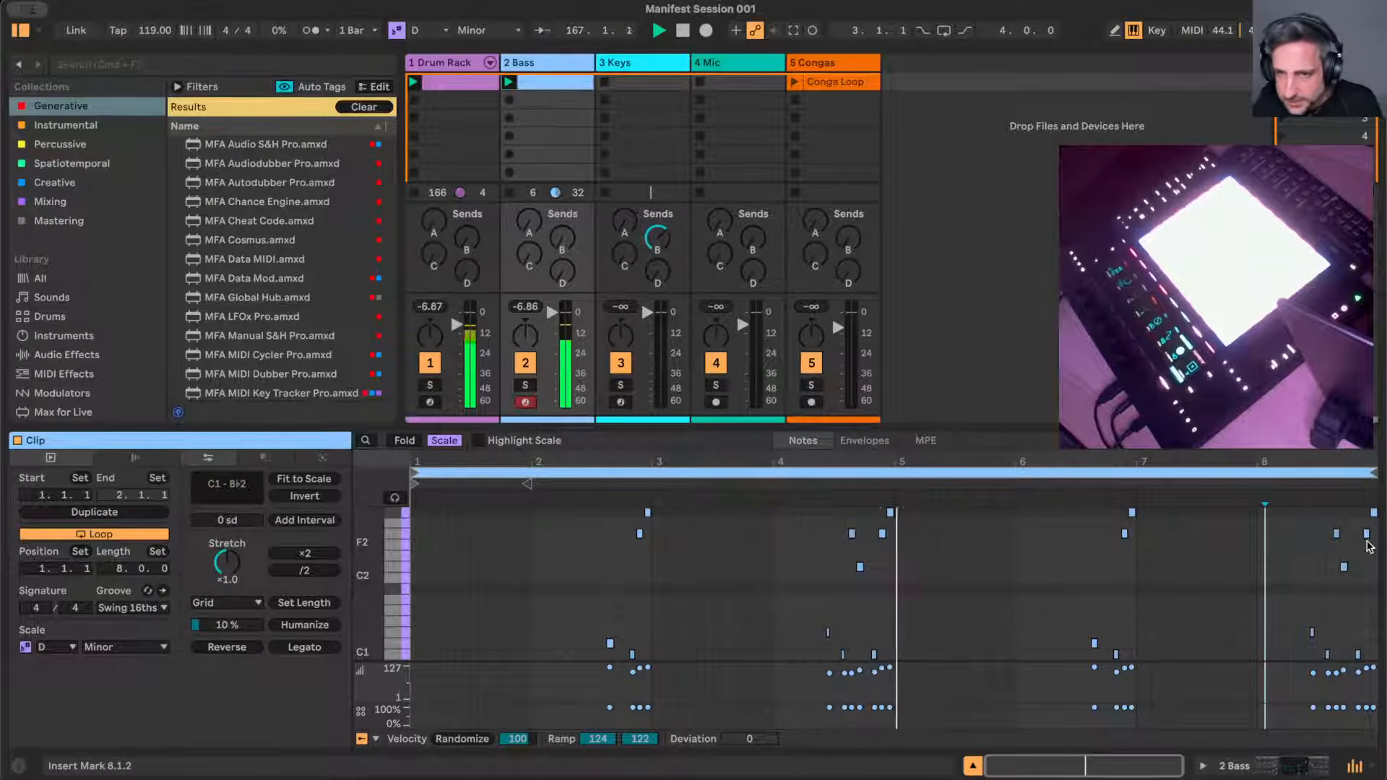
- Raise the last note at the end of bar 8 in the Bass clip to C3
click(1373, 512)
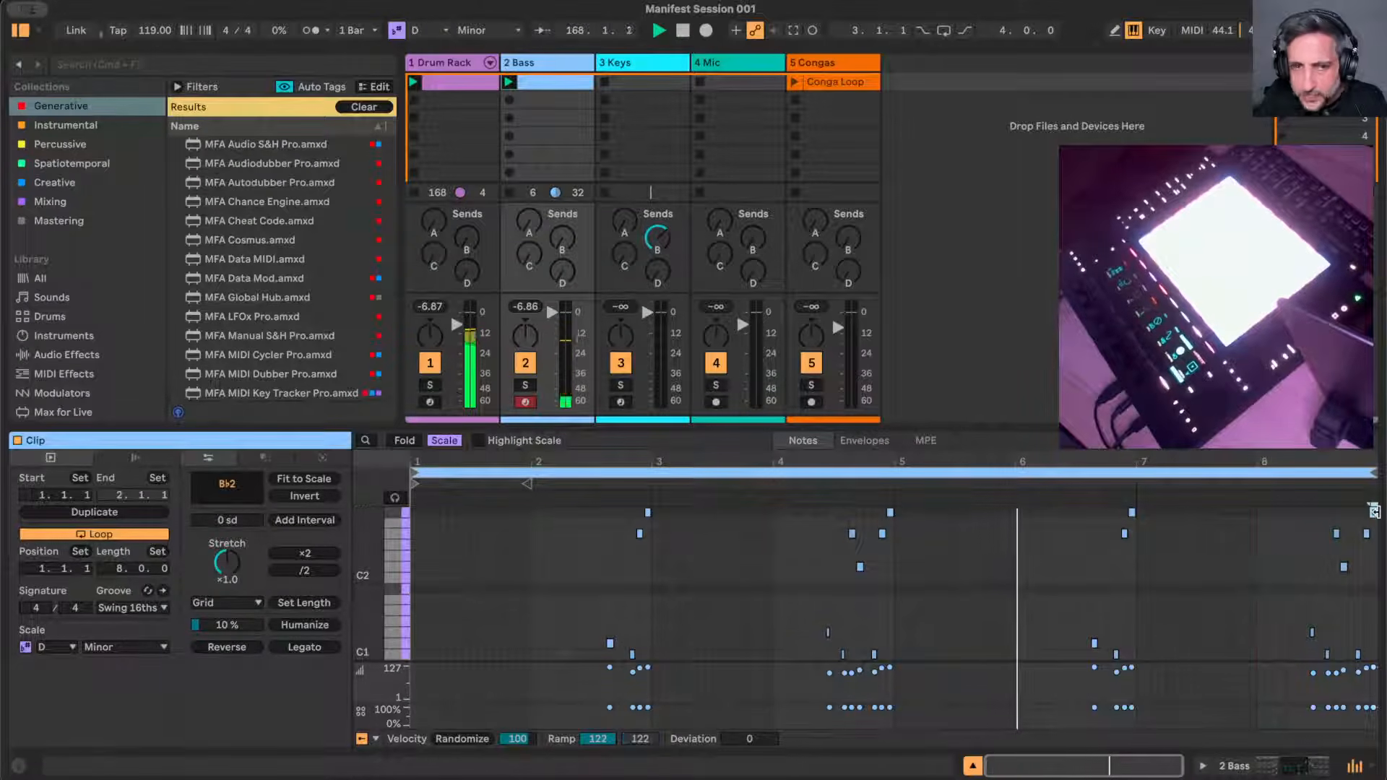
key(Up)
key(Up)
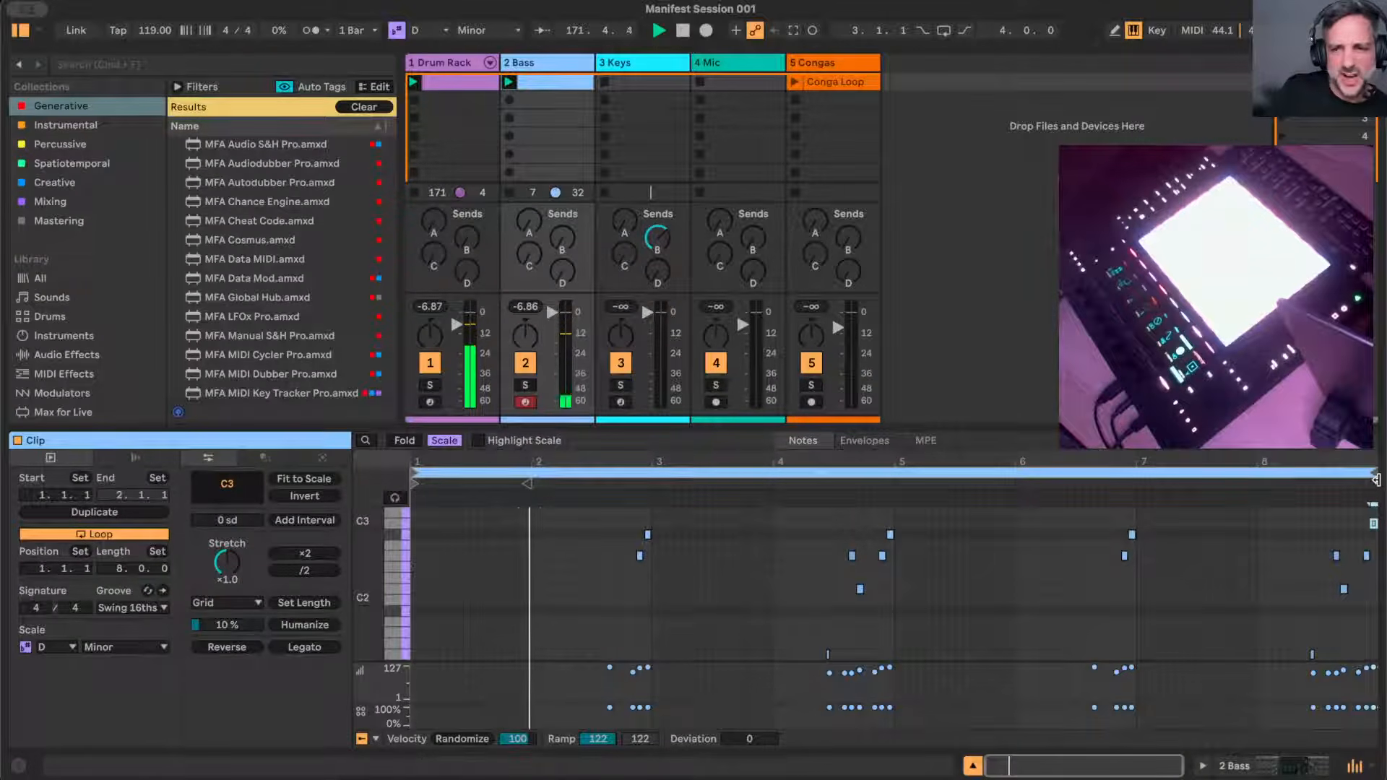
key(Down)
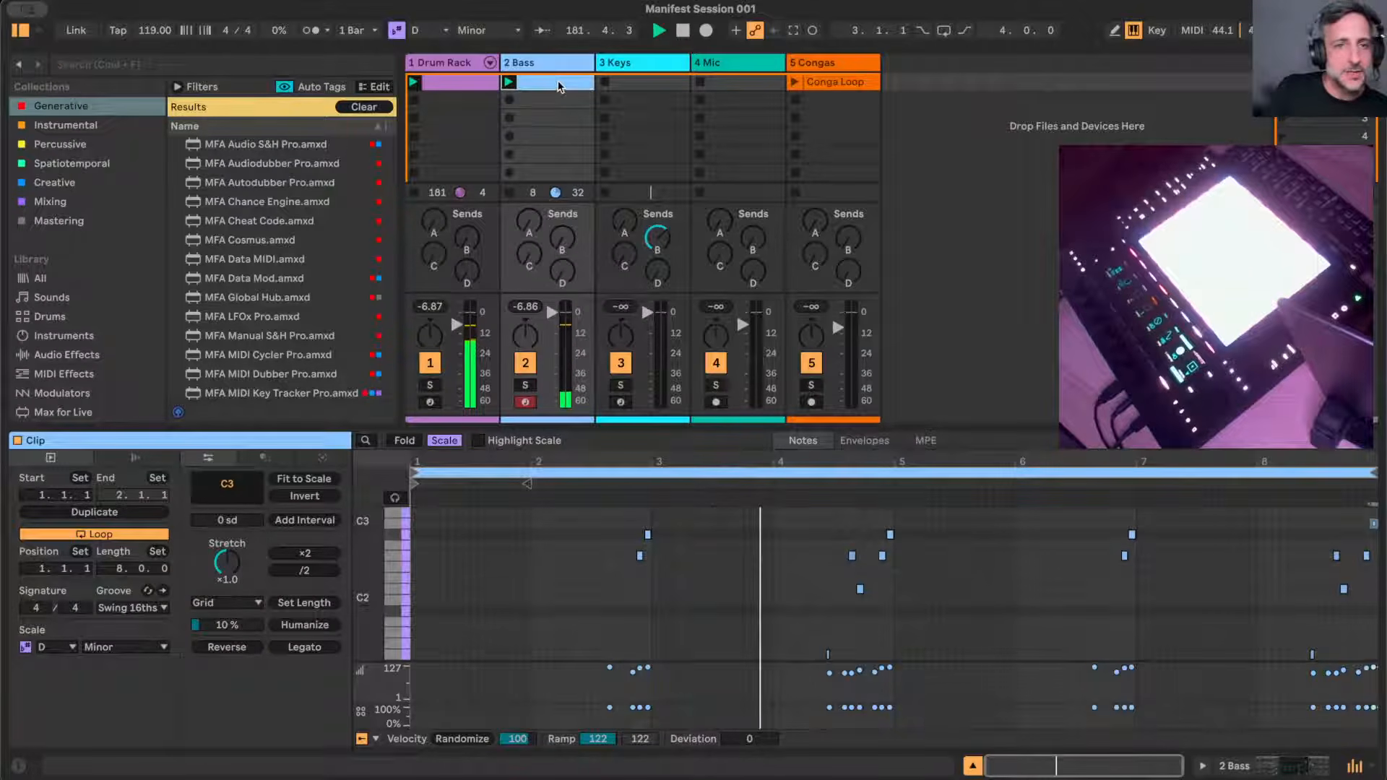
- Rename the Bass clip to V1
text(V1)
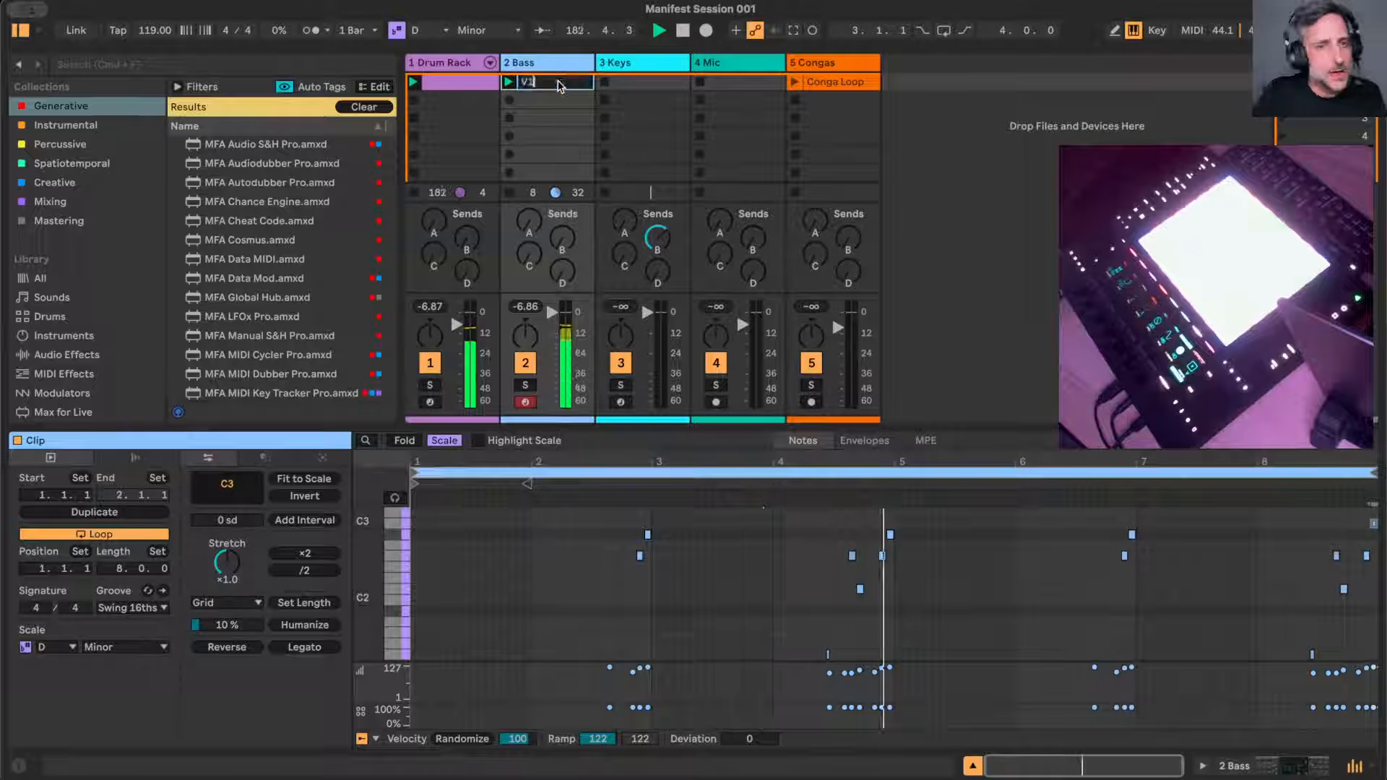
key(Return)
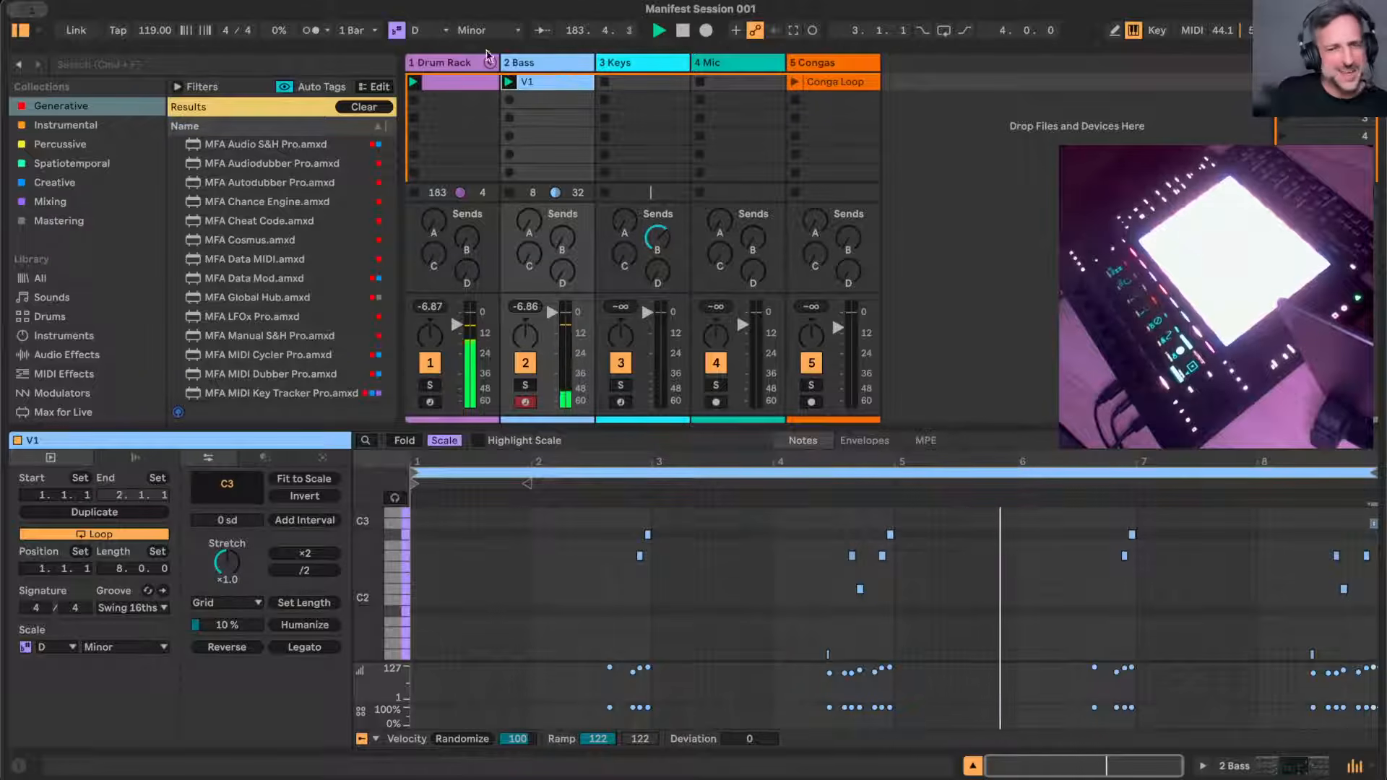
- Open the Drum Rack clip and duplicate its one-bar loop to make it two bars long
click(456, 84)
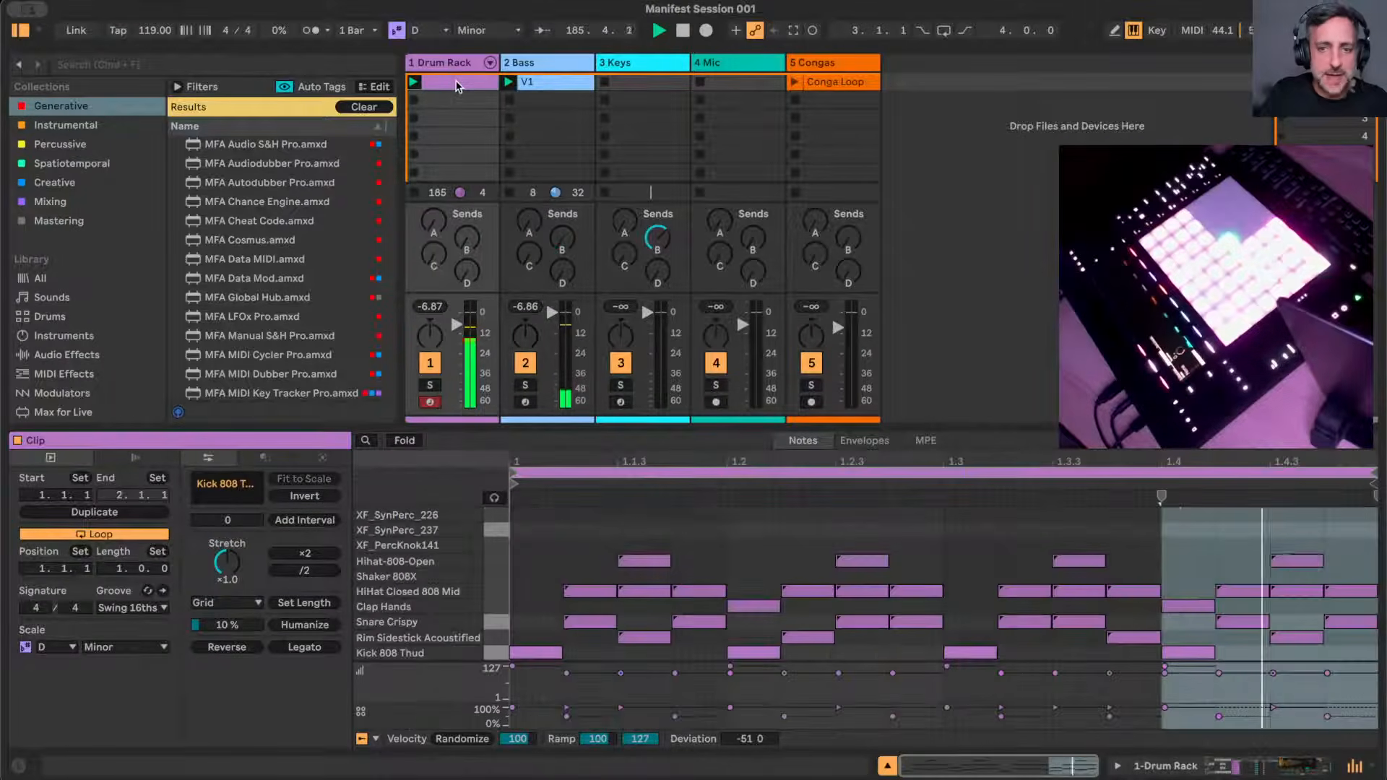
click(639, 469)
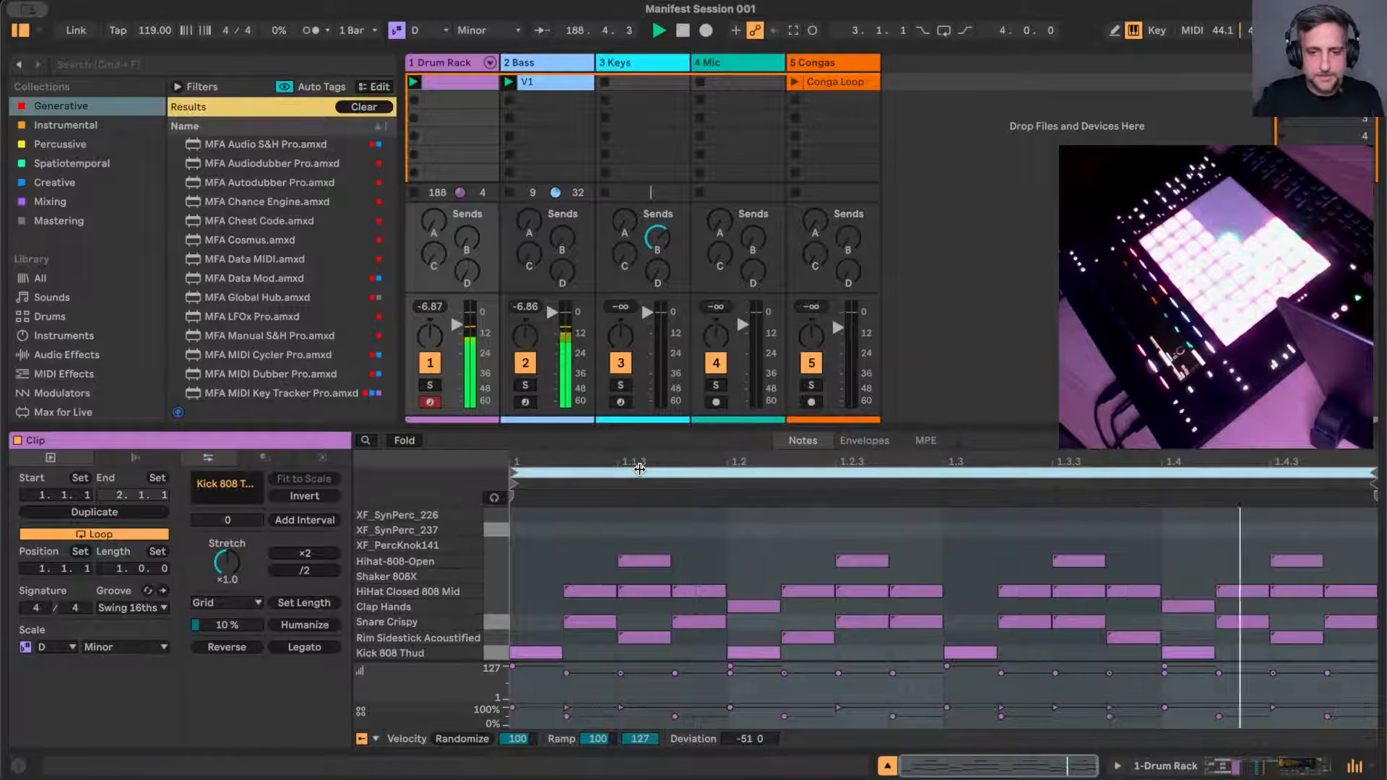
key(super+d)
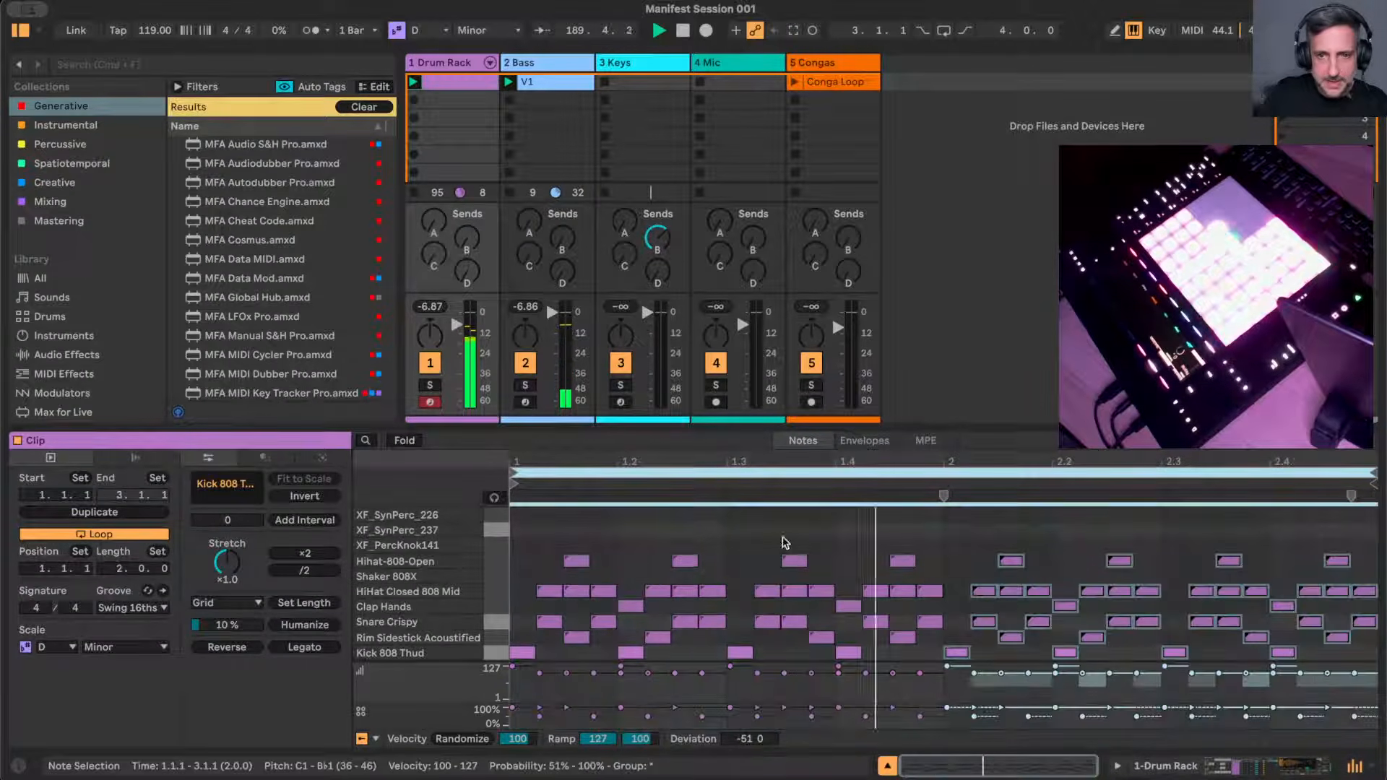
click(1082, 533)
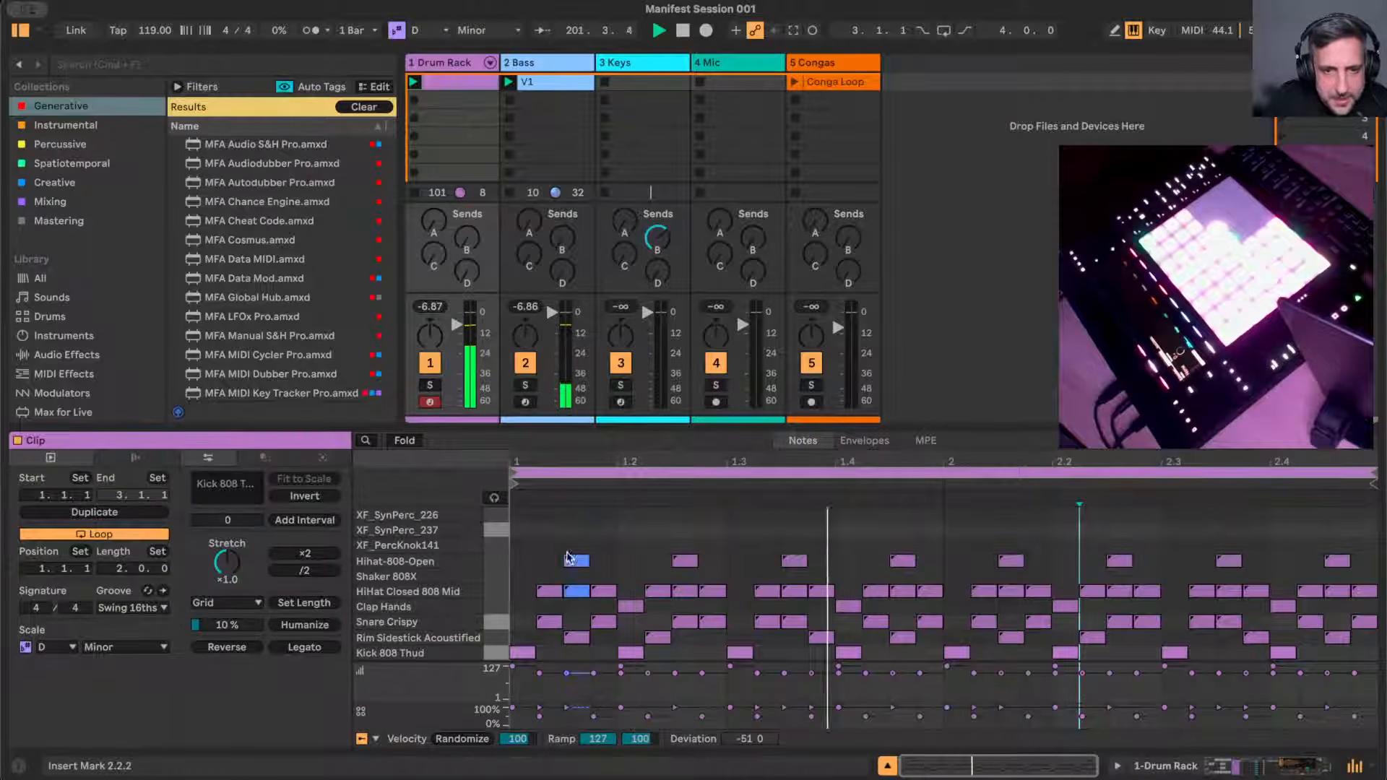
- Set the chance of the first beat's closed hi-hat notes to 23% at 1.1.2 and 76% at 1.1.4
click(541, 715)
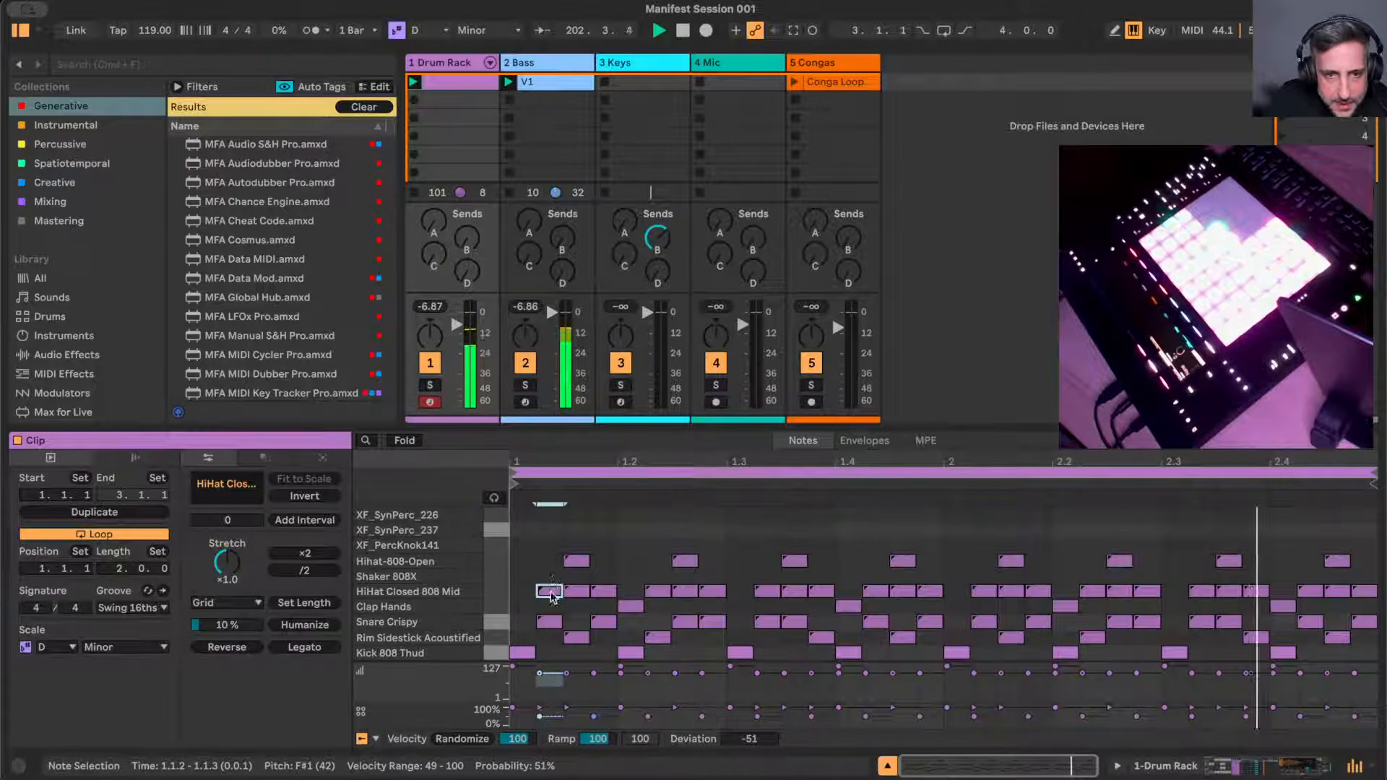
drag(540, 715, 593, 724)
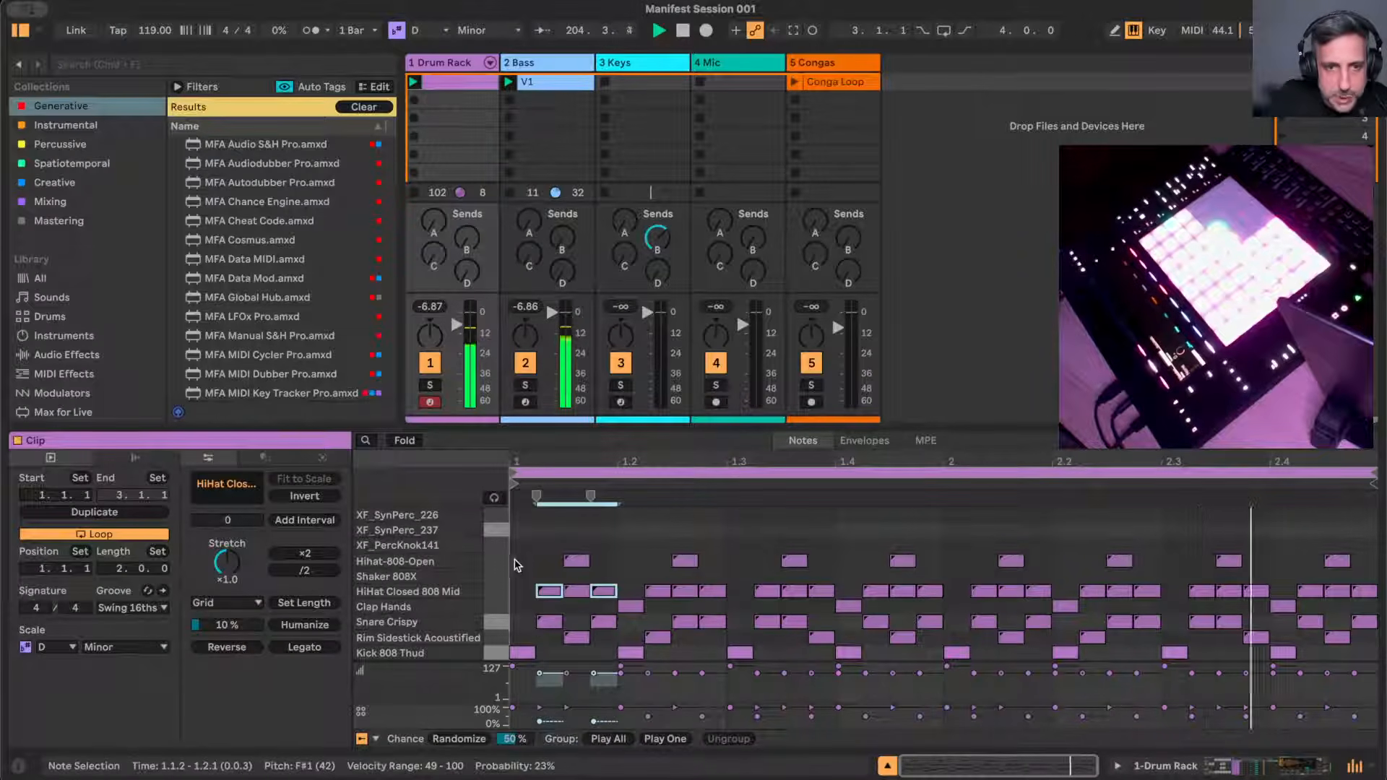
drag(519, 555, 591, 599)
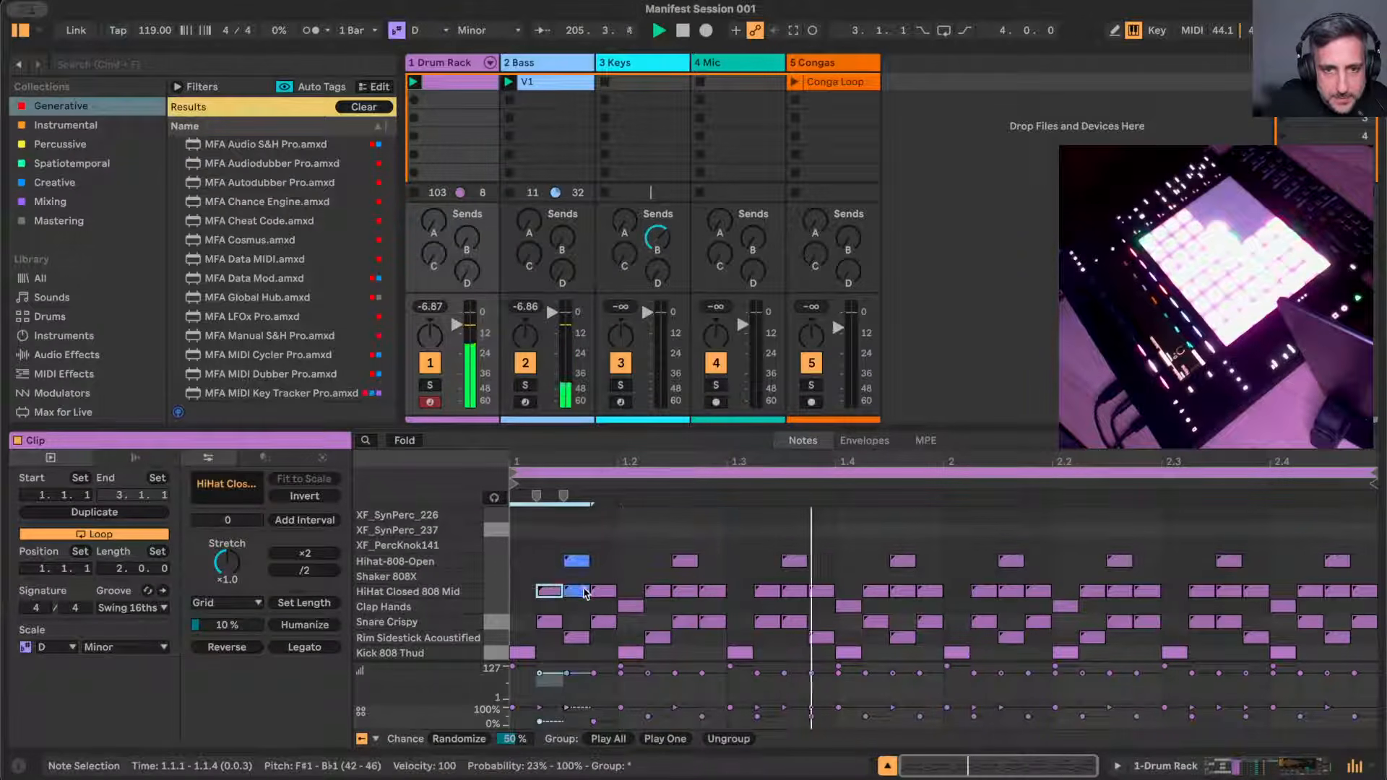
click(601, 570)
click(604, 591)
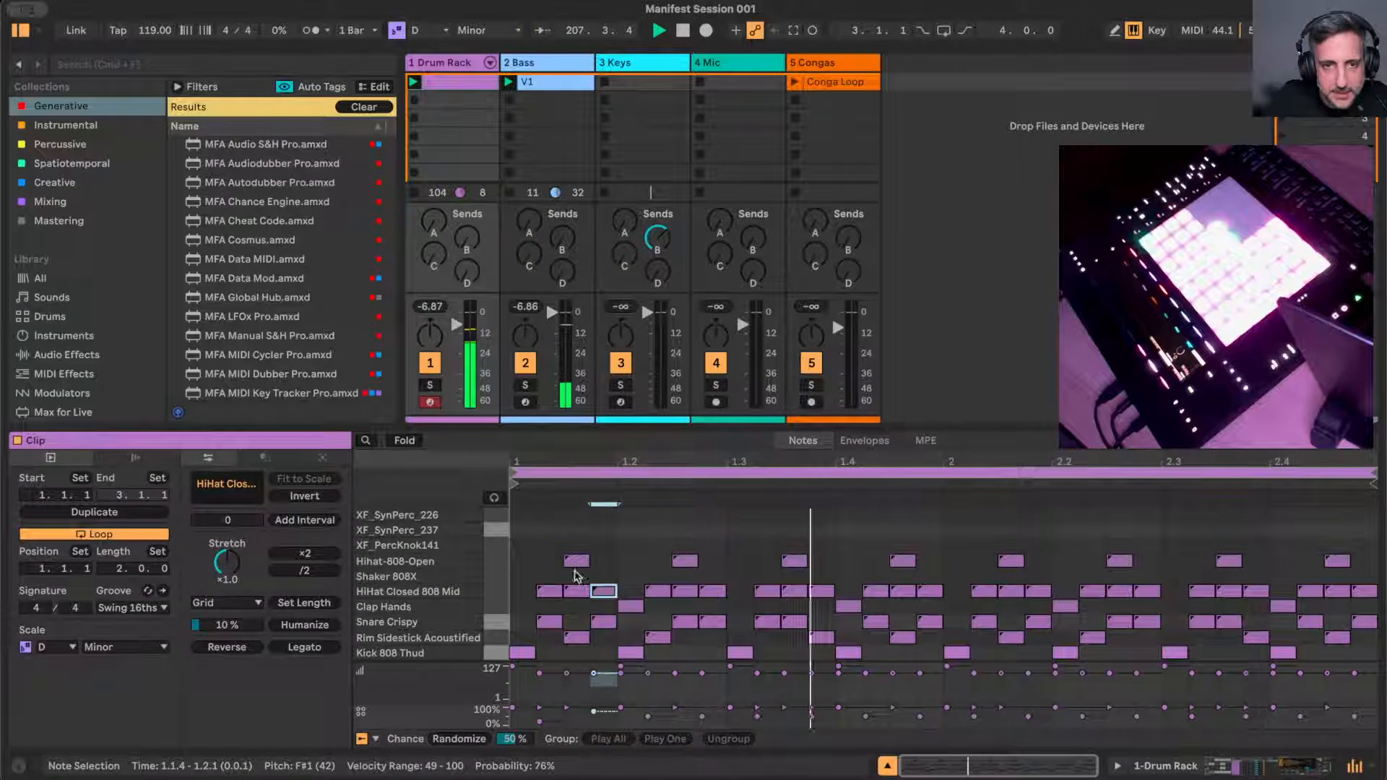
- Duplicate the first beat's open and closed hi-hat notes onto every remaining beat of the two-bar drum clip
click(558, 581)
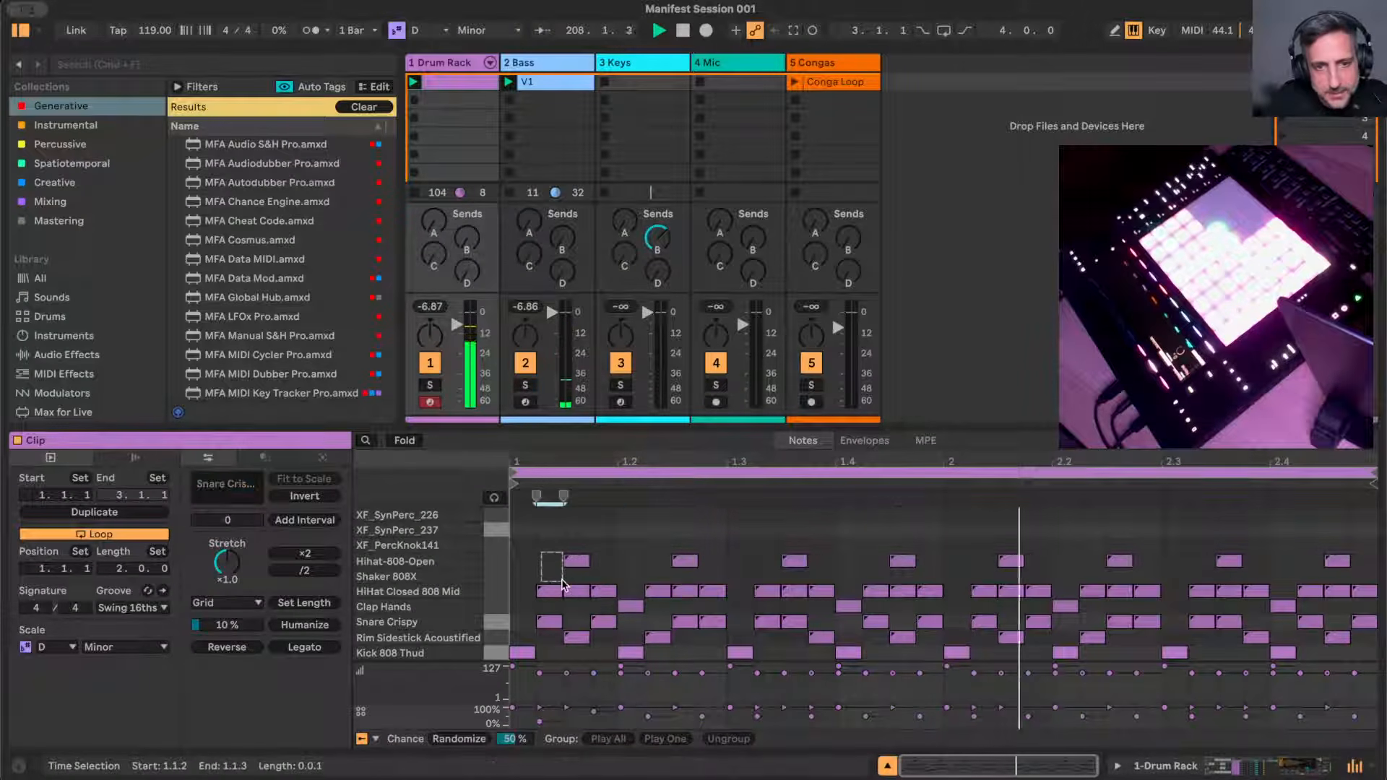
drag(534, 553, 618, 600)
click(519, 570)
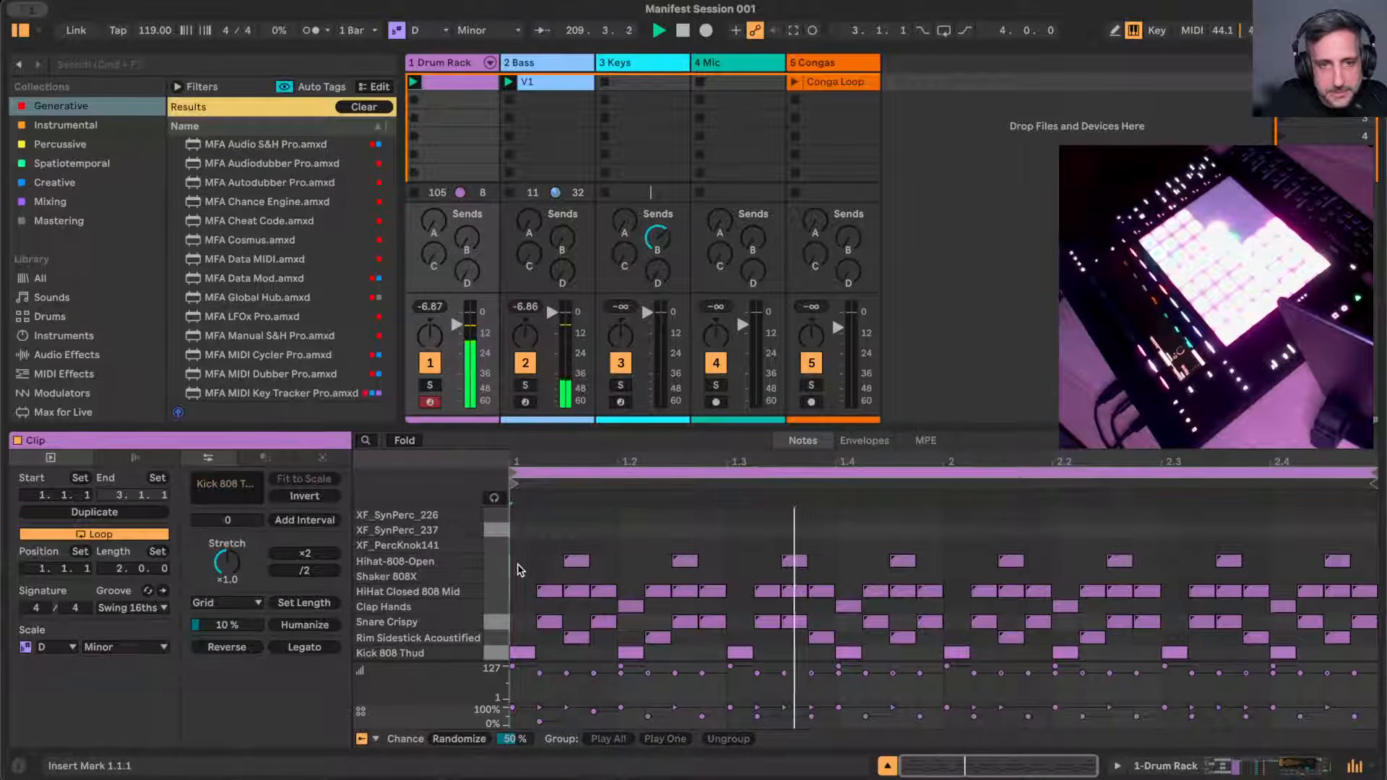
drag(515, 553, 606, 604)
key(super+d)
key(super+d)
key(super+d)
key(super+d)
key(super+d)
key(super+d)
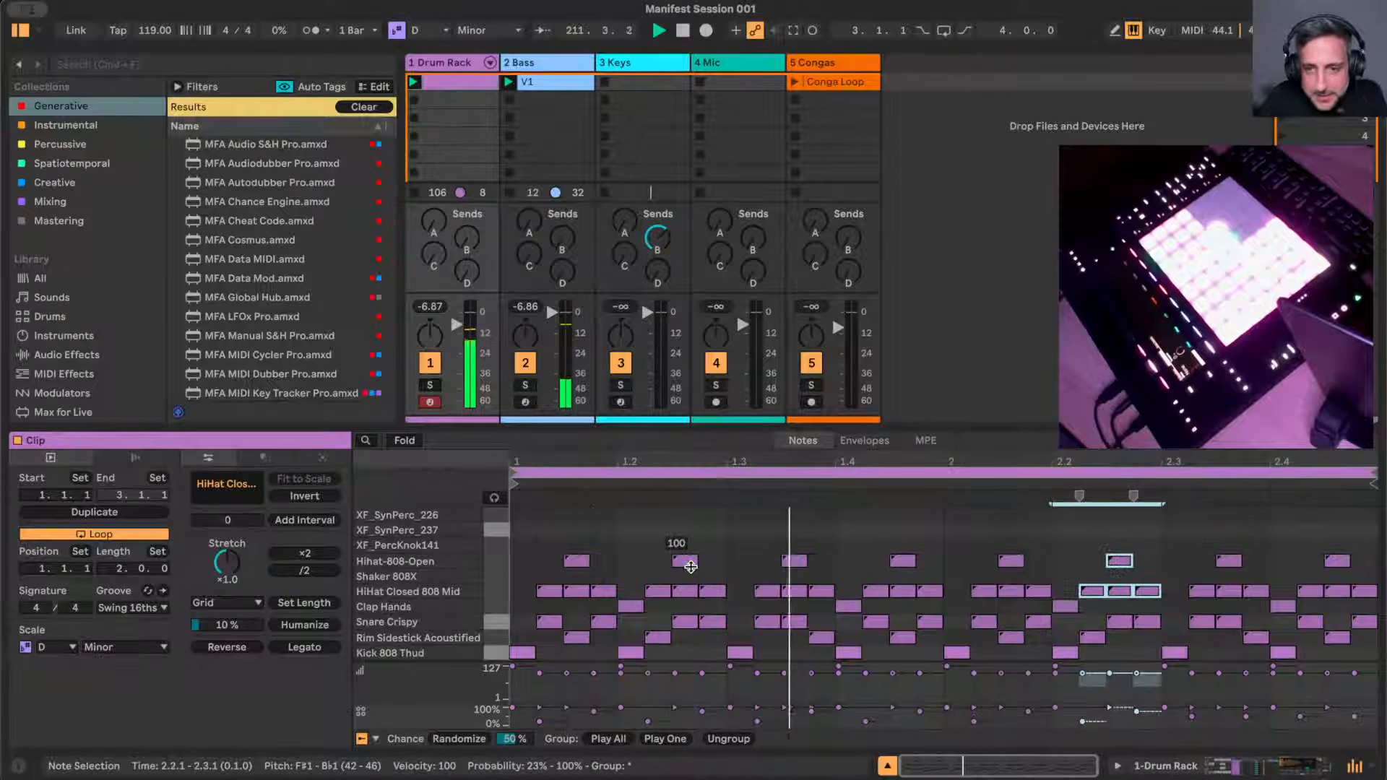
key(super+d)
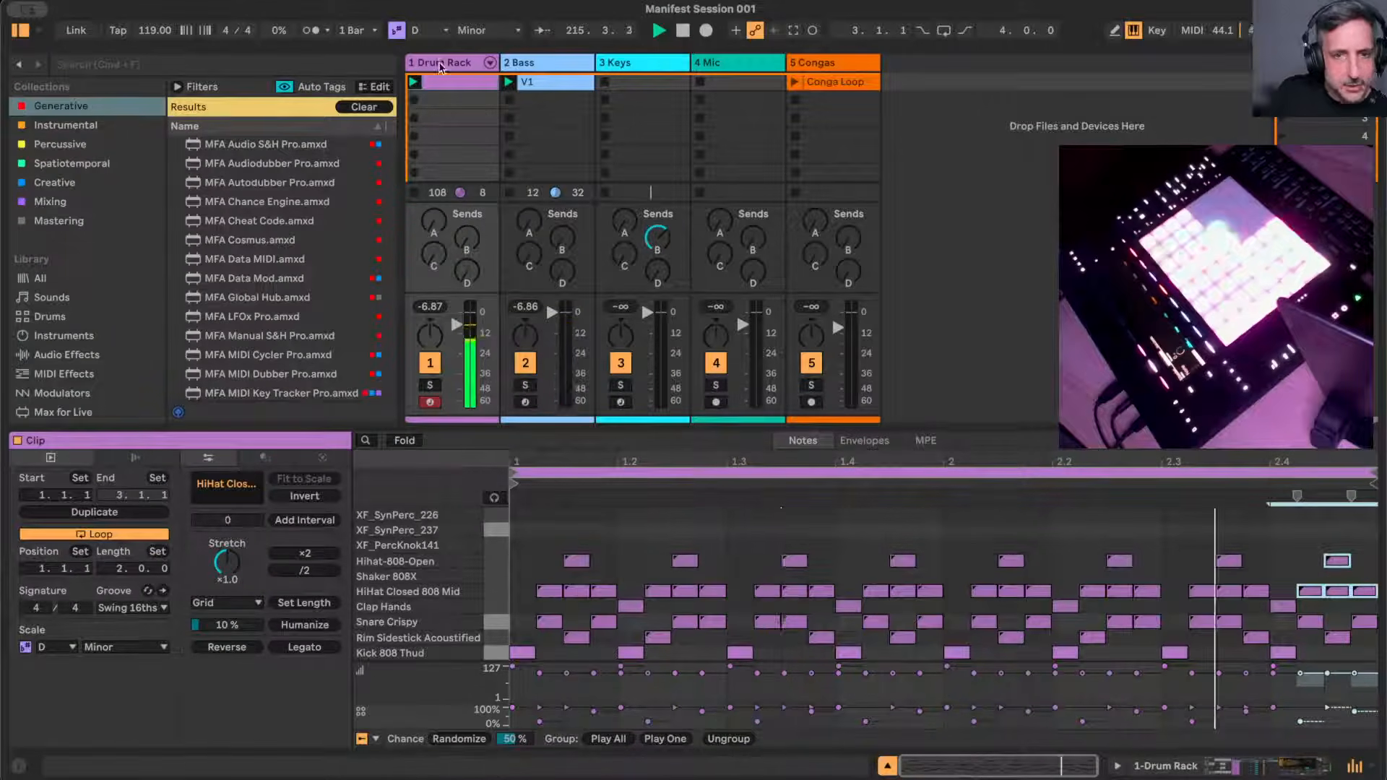
- Turn on note preview in the drum clip and check the XF_SynPerc_237 and XF_PercKnok141 pads in the Drum Rack
click(492, 532)
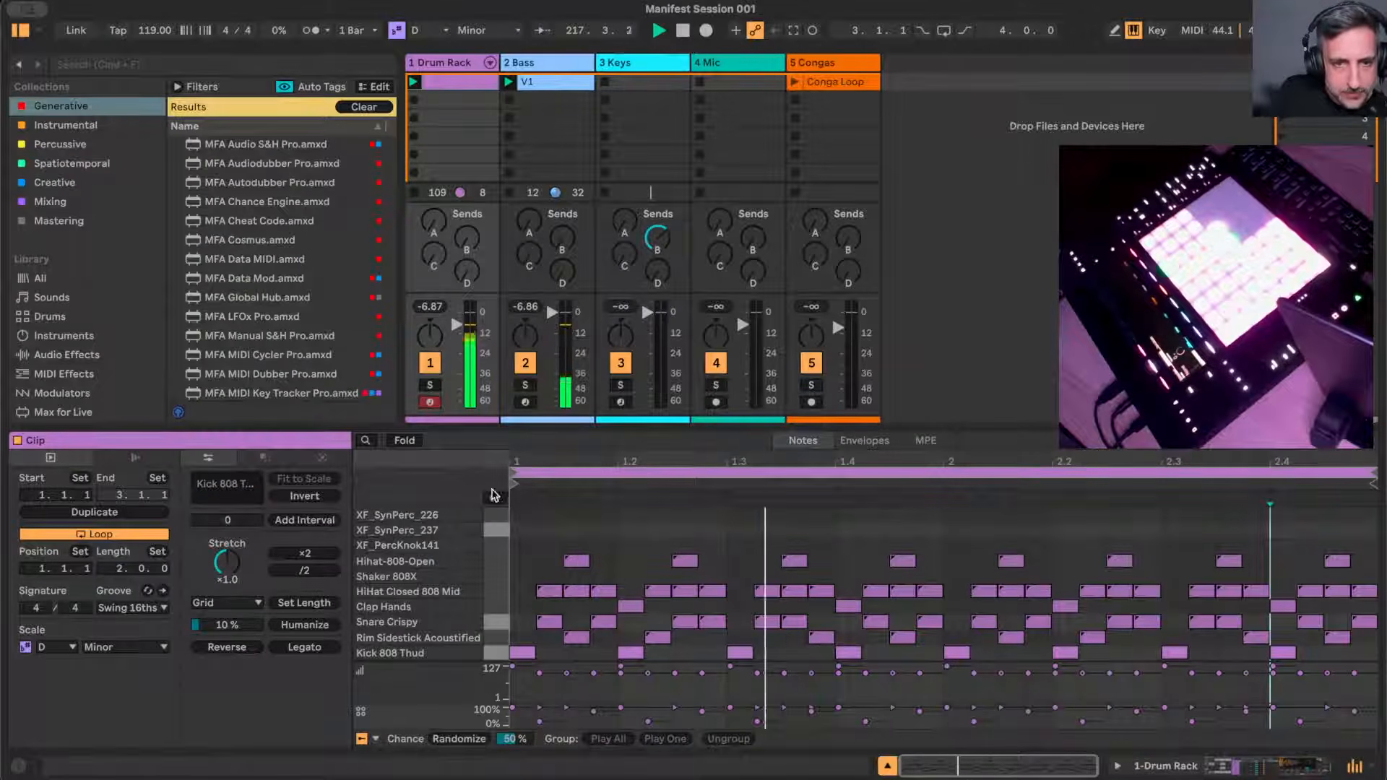
click(494, 531)
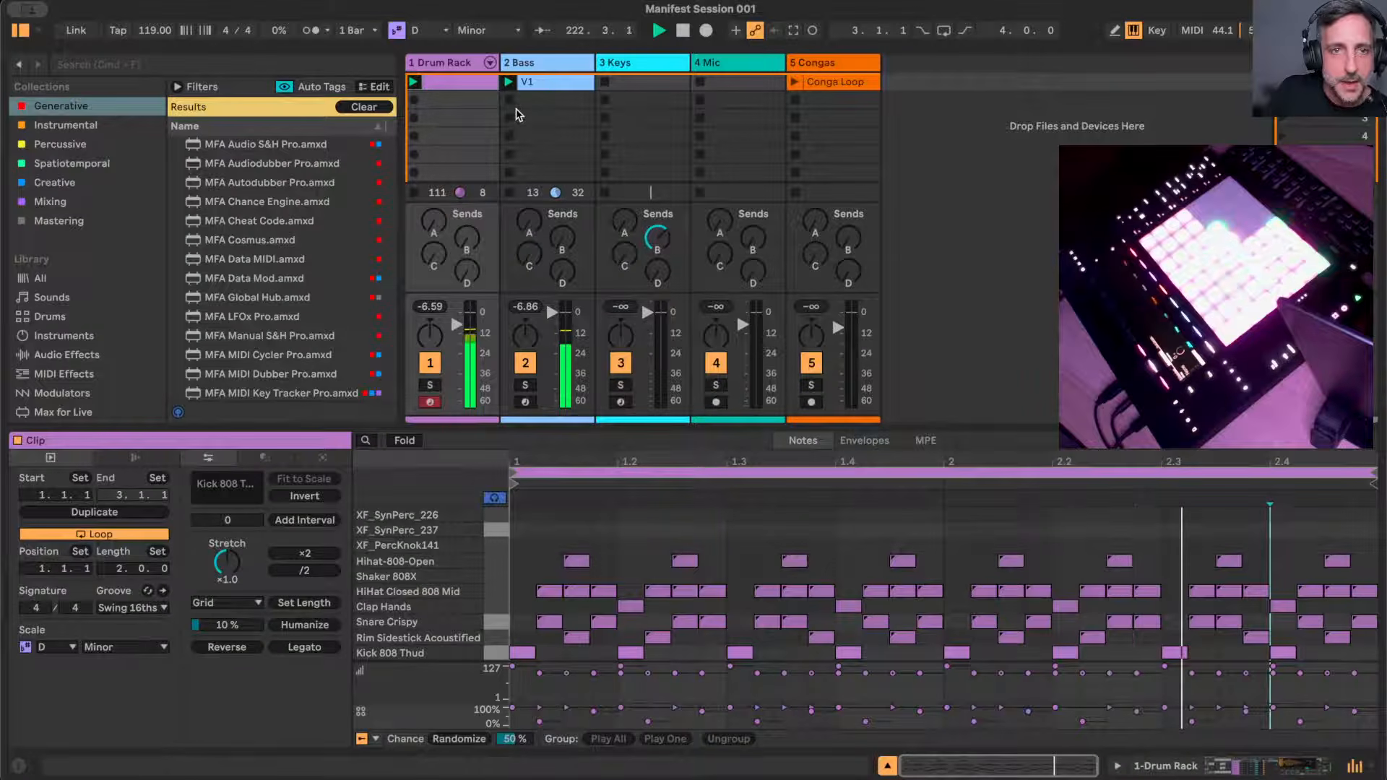
key(shift+Tab)
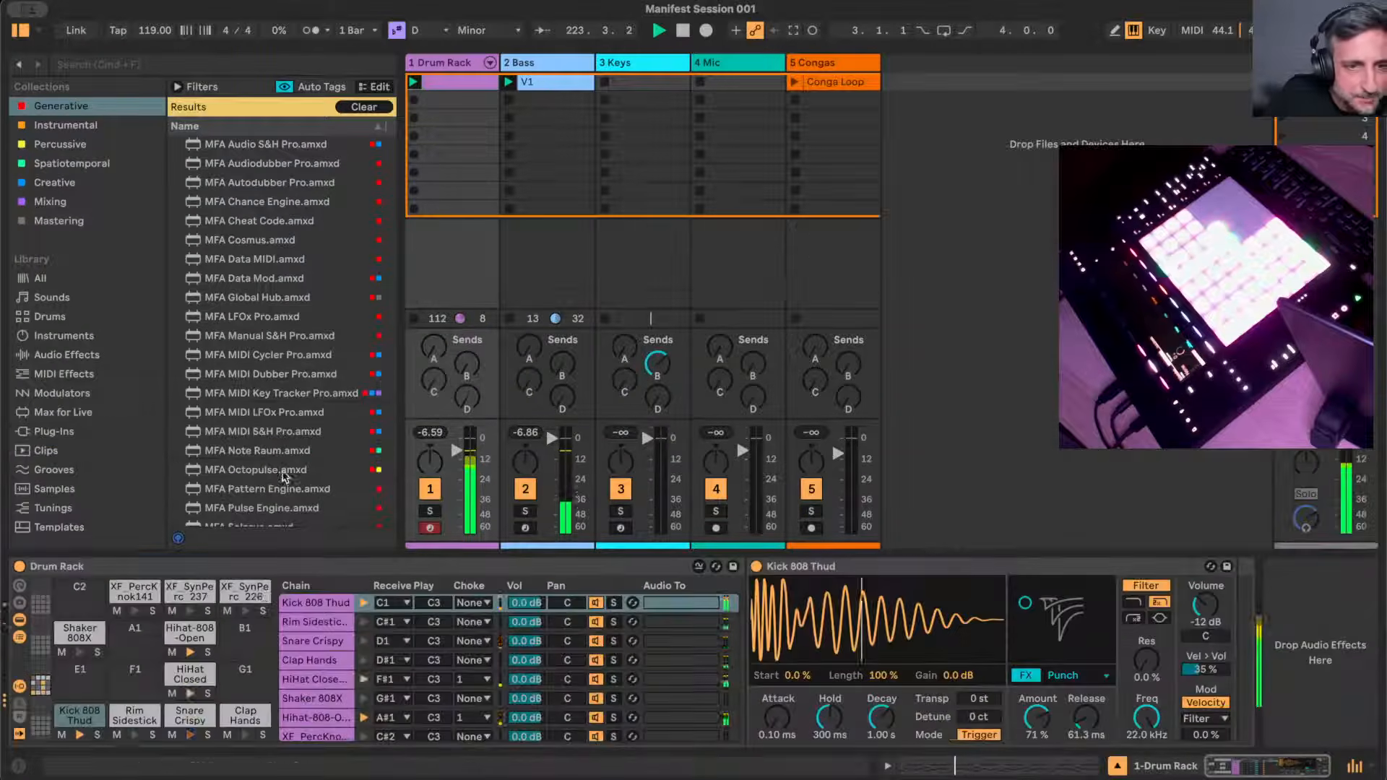
click(180, 592)
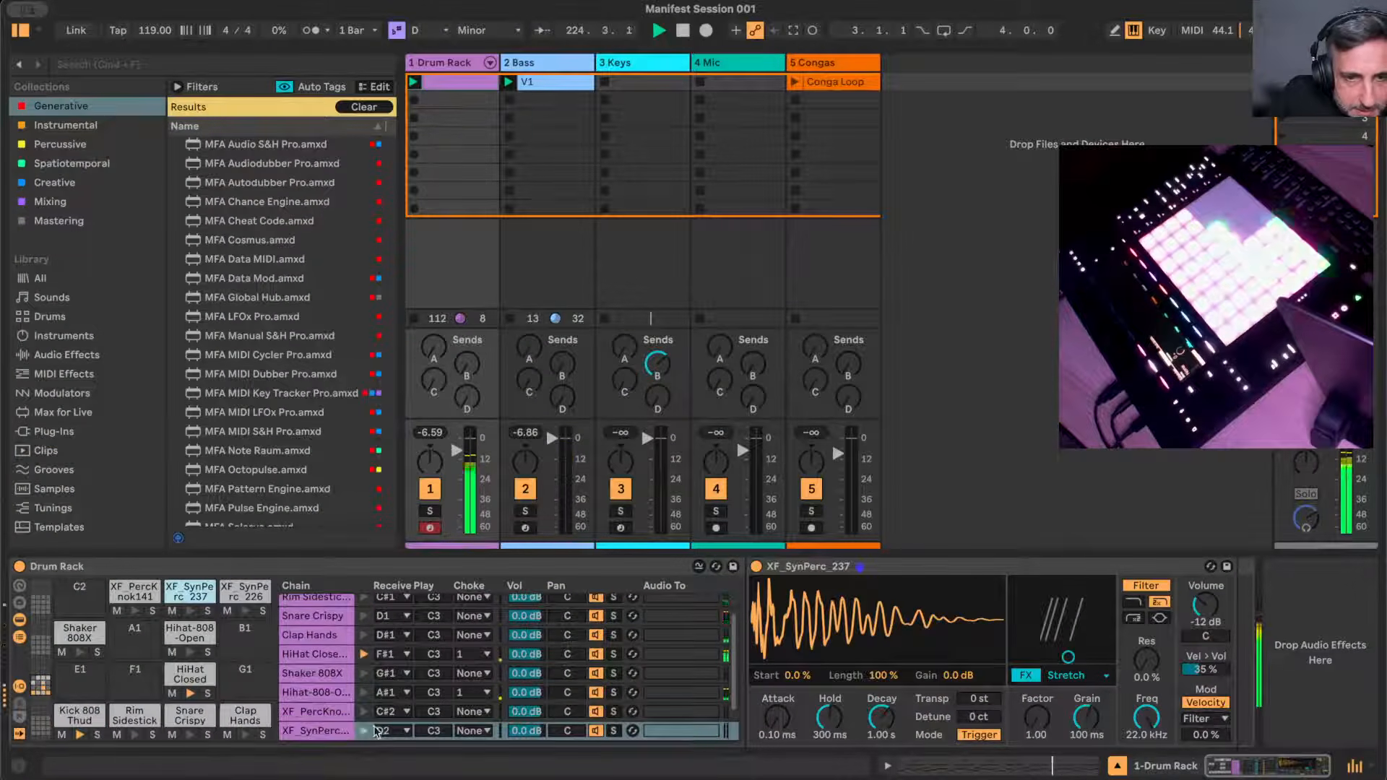
click(131, 591)
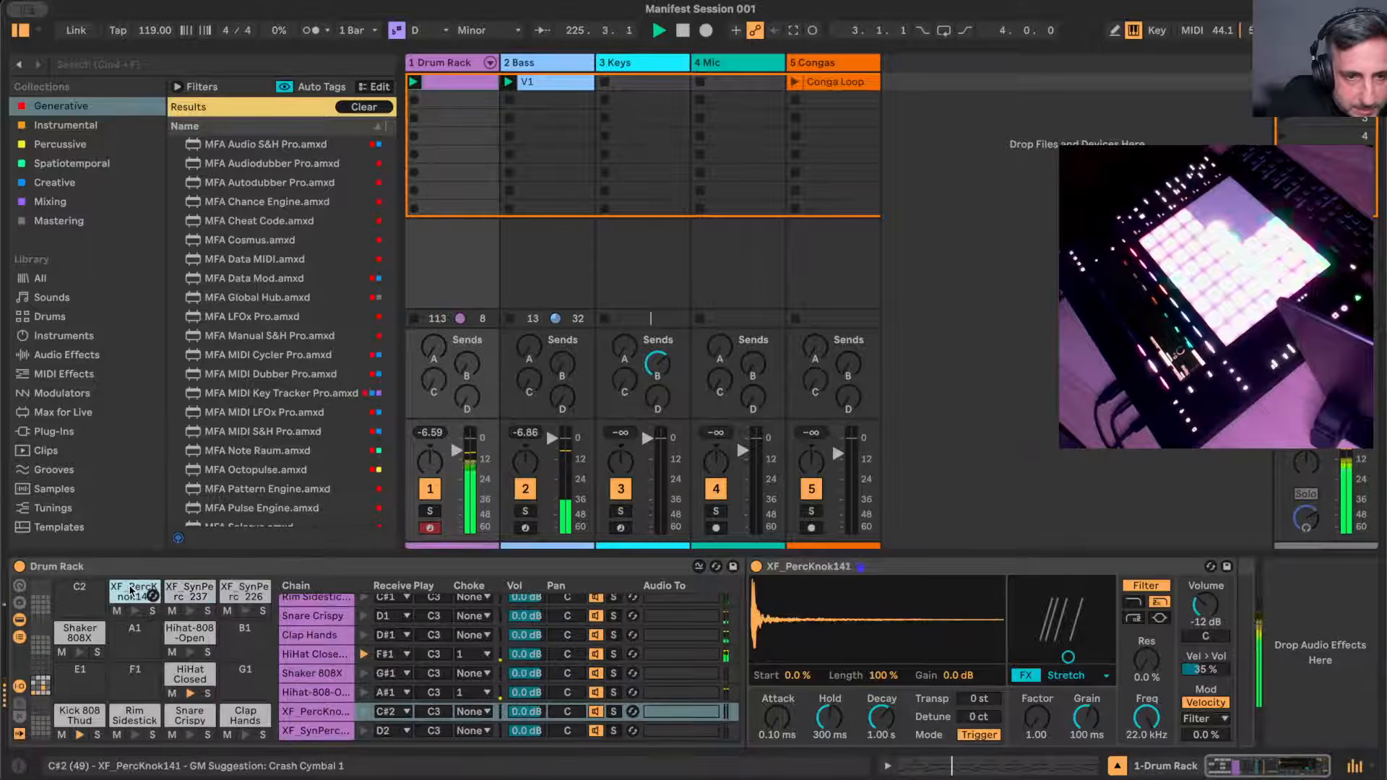
click(449, 82)
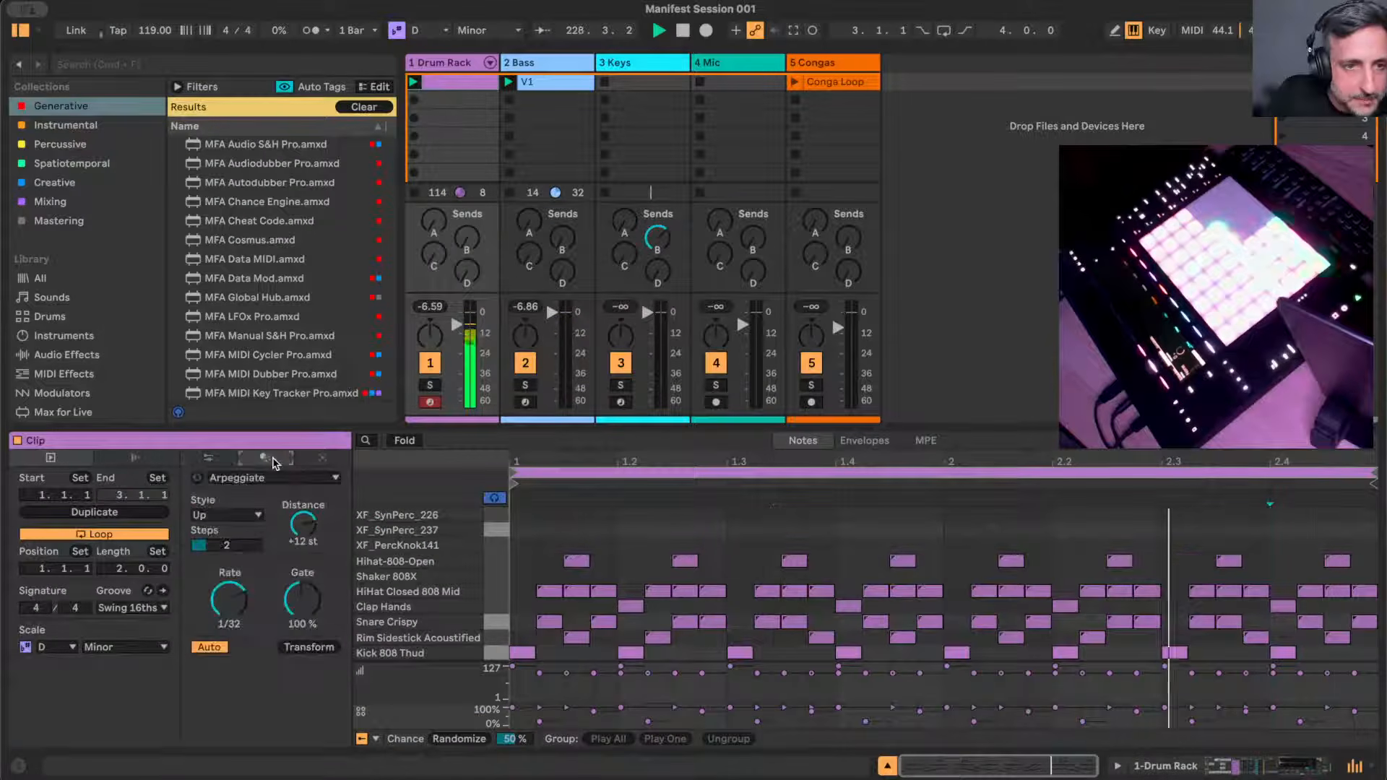
- Apply the MFA Converser generator to the two-bar drum clip
click(323, 460)
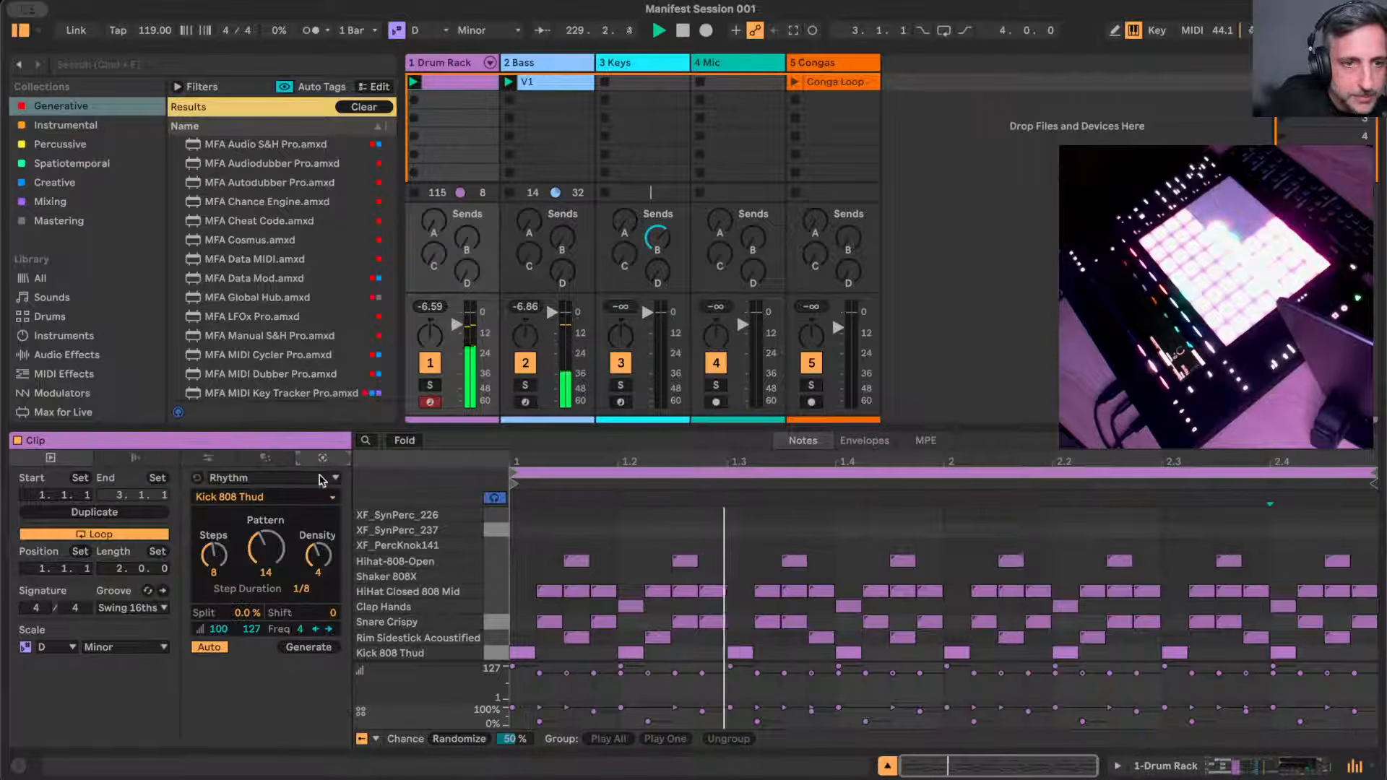
click(271, 477)
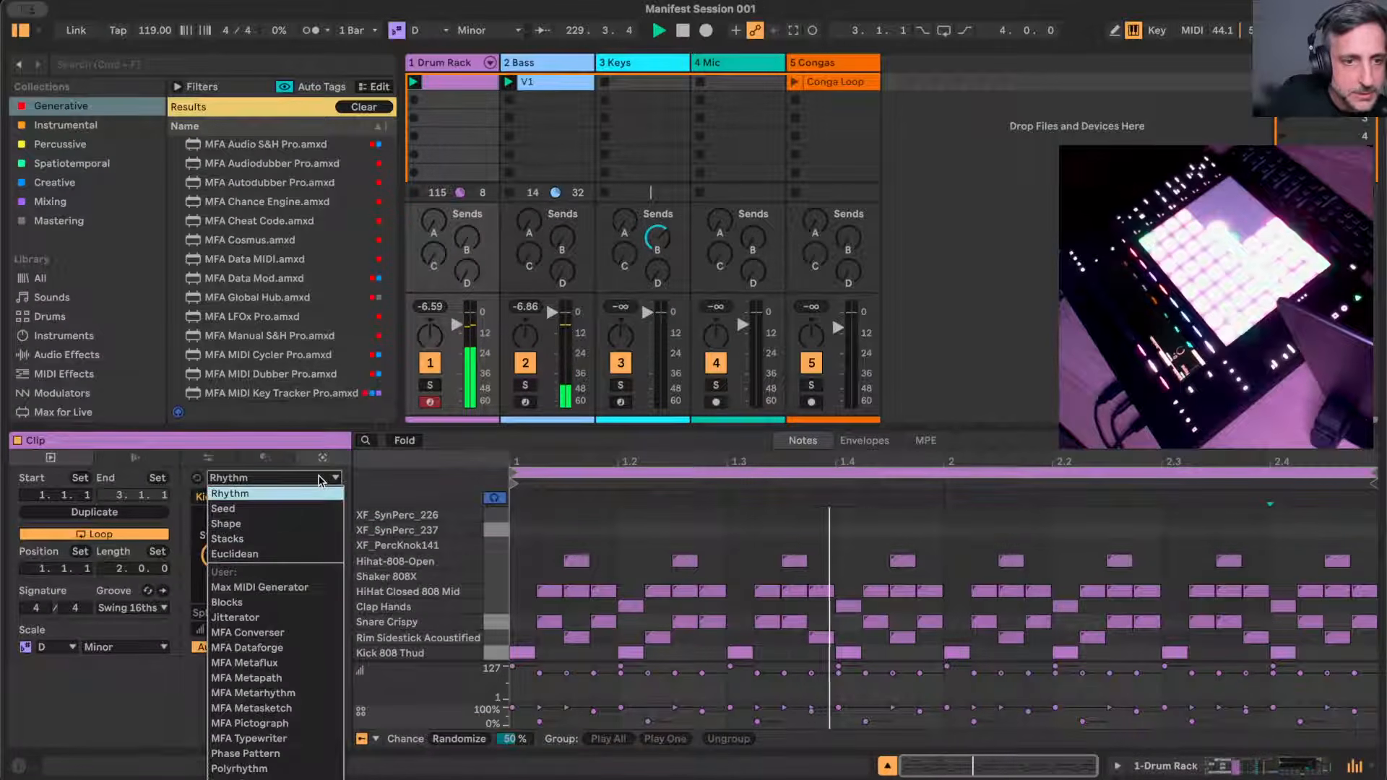
click(279, 634)
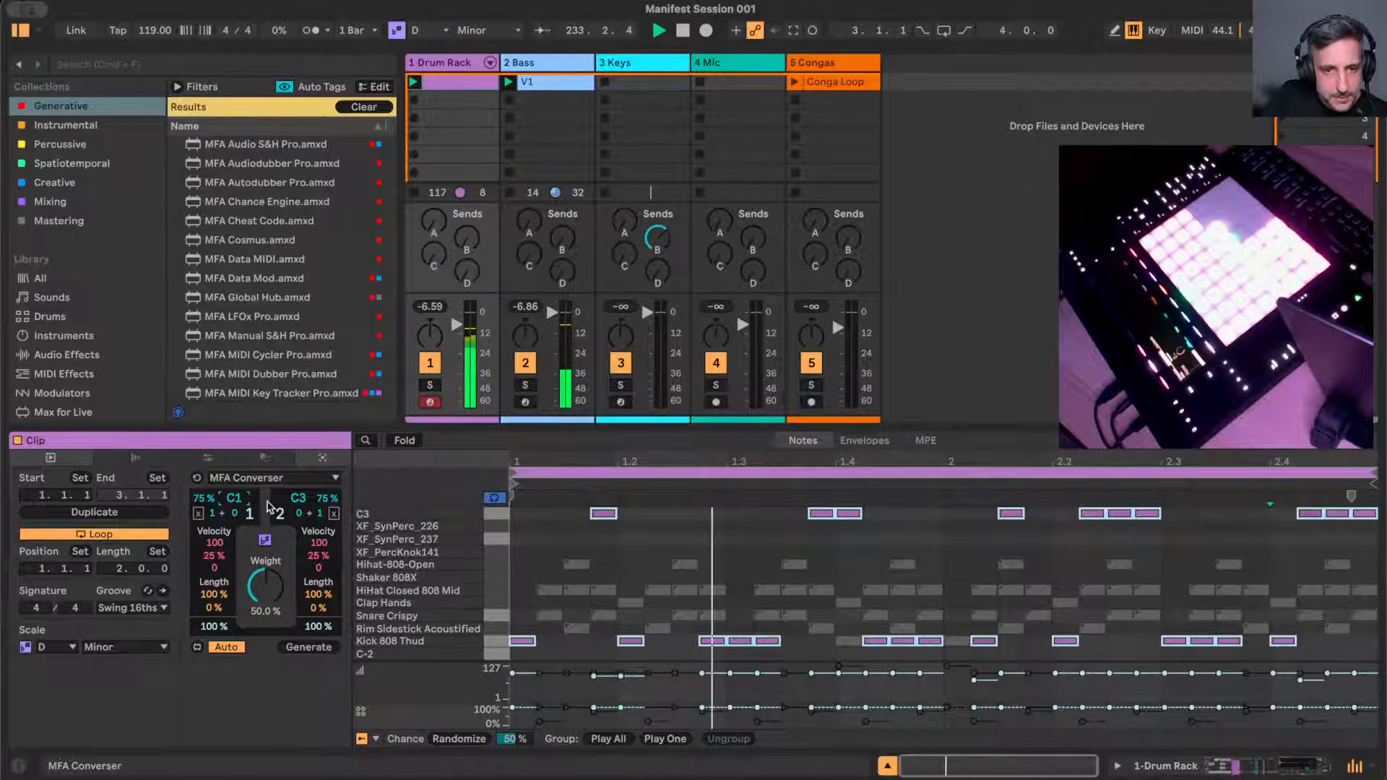
- Raise the first note of MFA Converser to C2
key(Up)
key(Up)
key(Up)
key(Up)
key(Up)
key(Up)
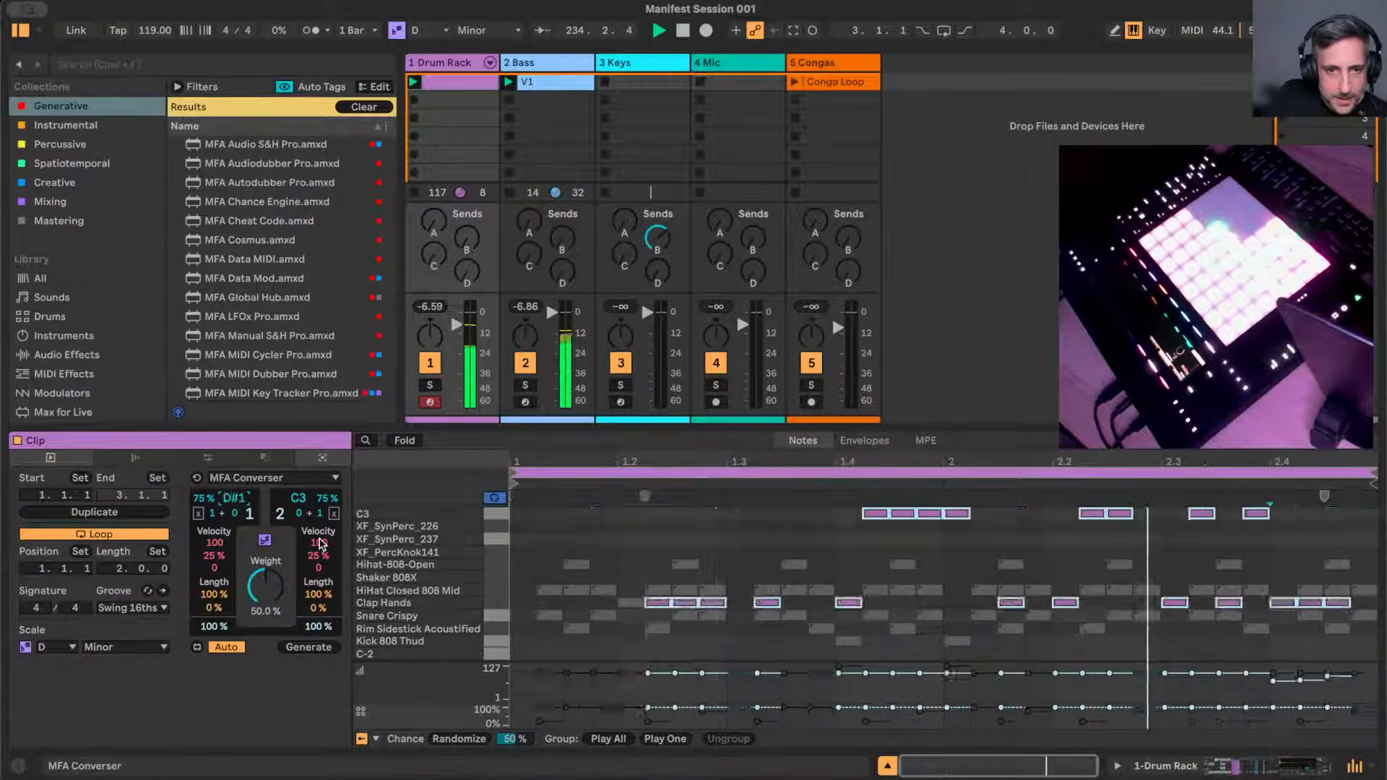
key(Up)
key(Up)
key(Up)
key(Up)
key(Up)
key(Up)
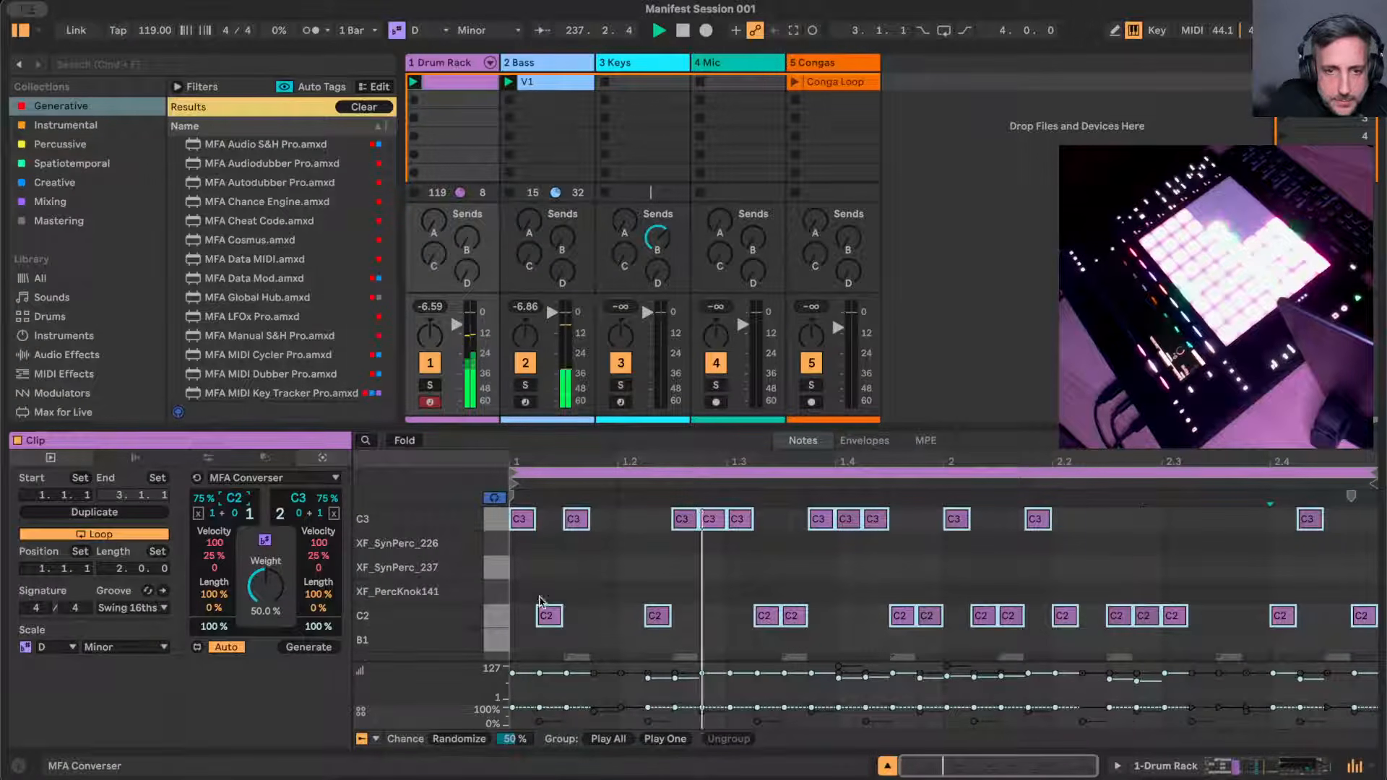
- Restore the Kick 808 Thud notes on each beat from 1.1 through 2.3 of the drum clip
scroll(633, 600, down, 6)
click(533, 633)
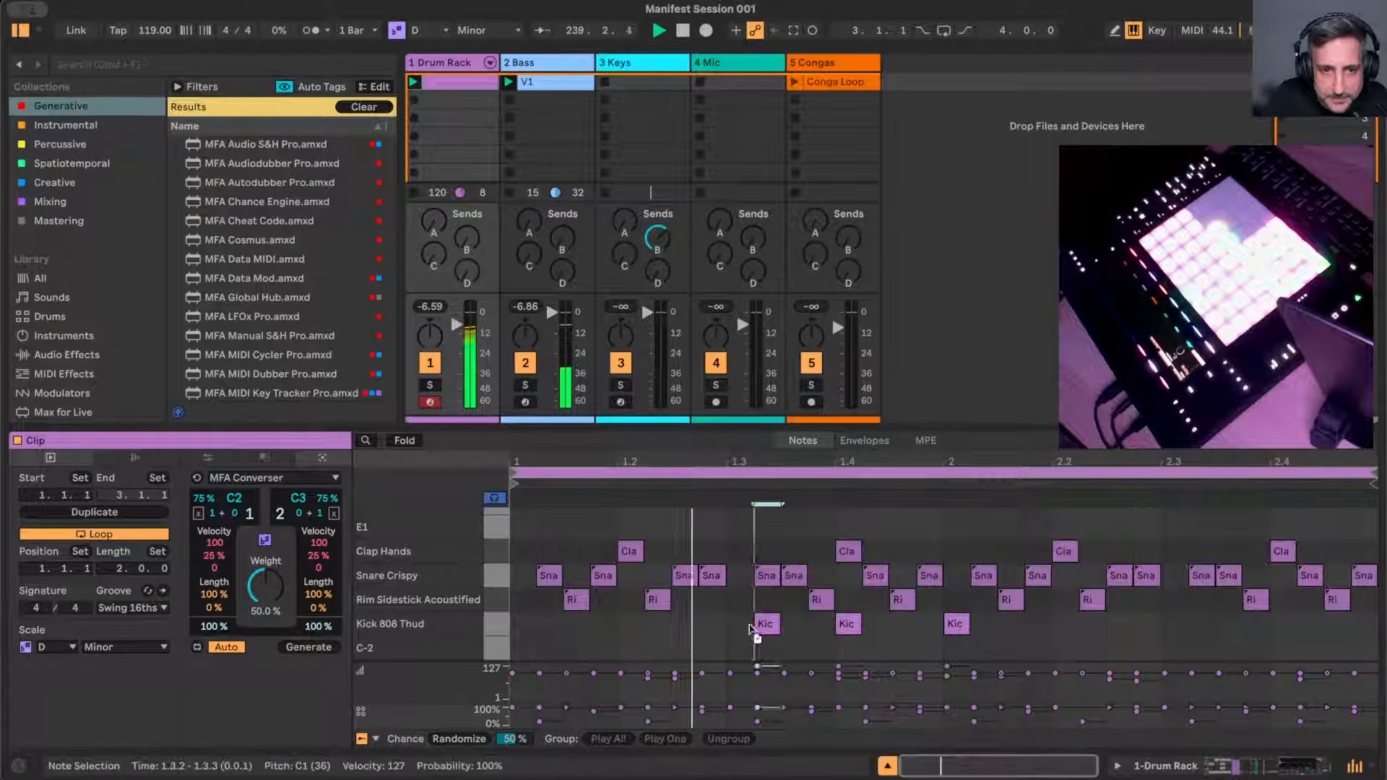
double_click(521, 624)
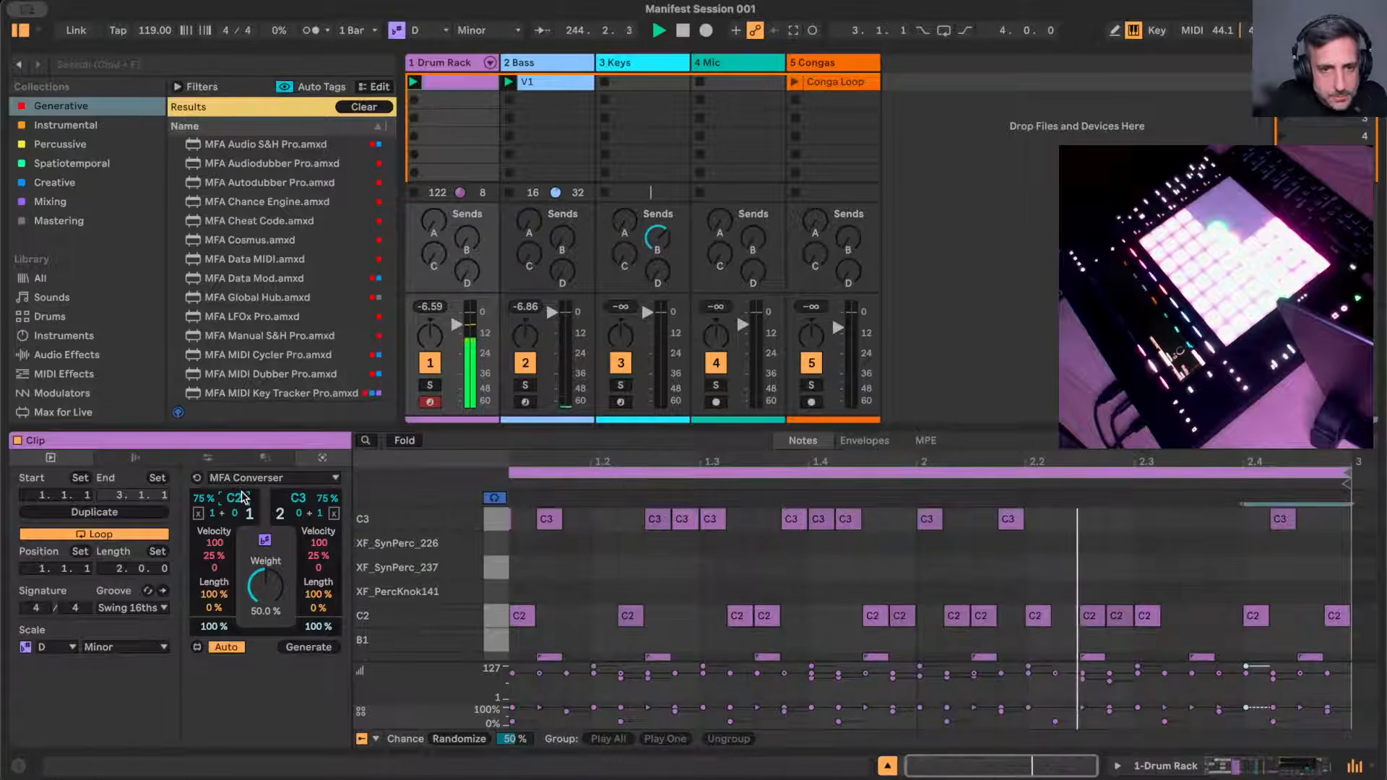
- Set the first note of MFA Converser to C#2 and its second note to D#2
scroll(242, 497, down, 1)
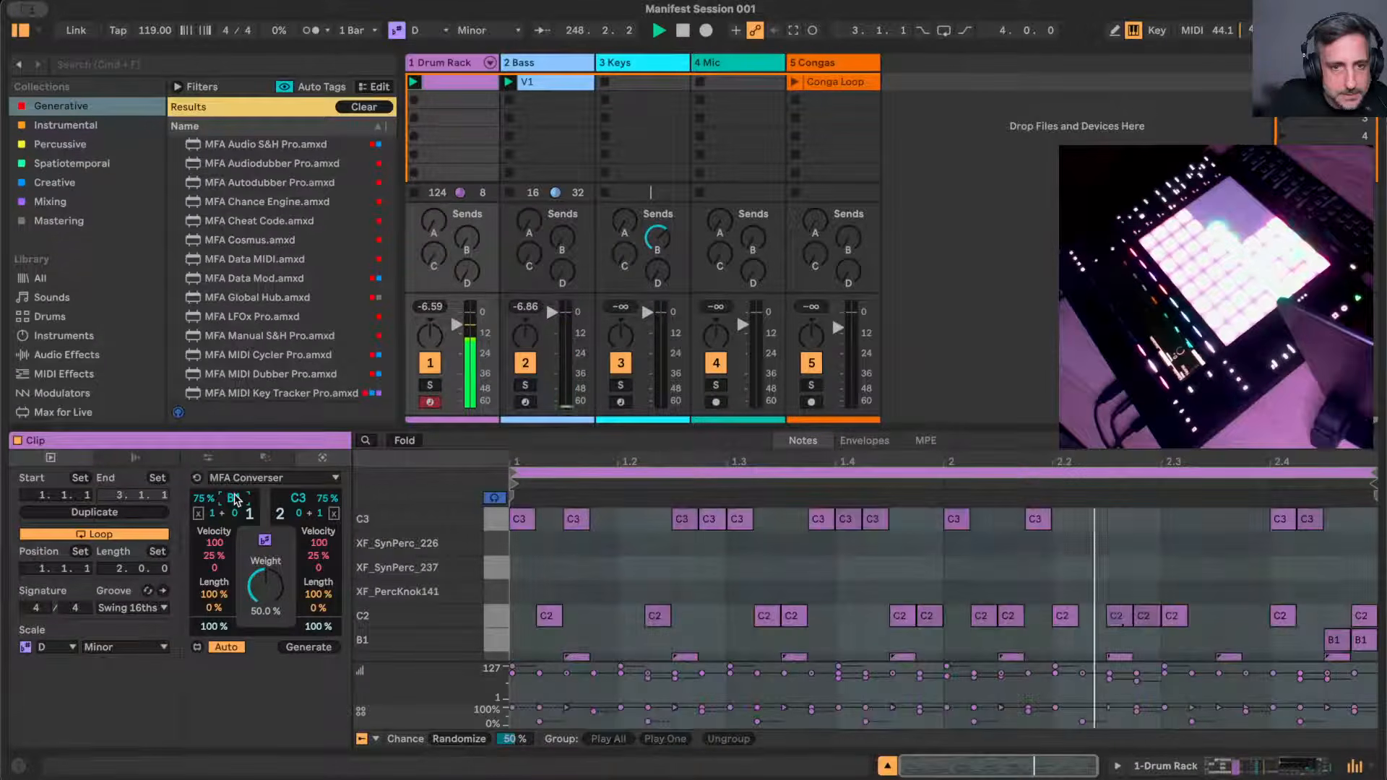
click(299, 498)
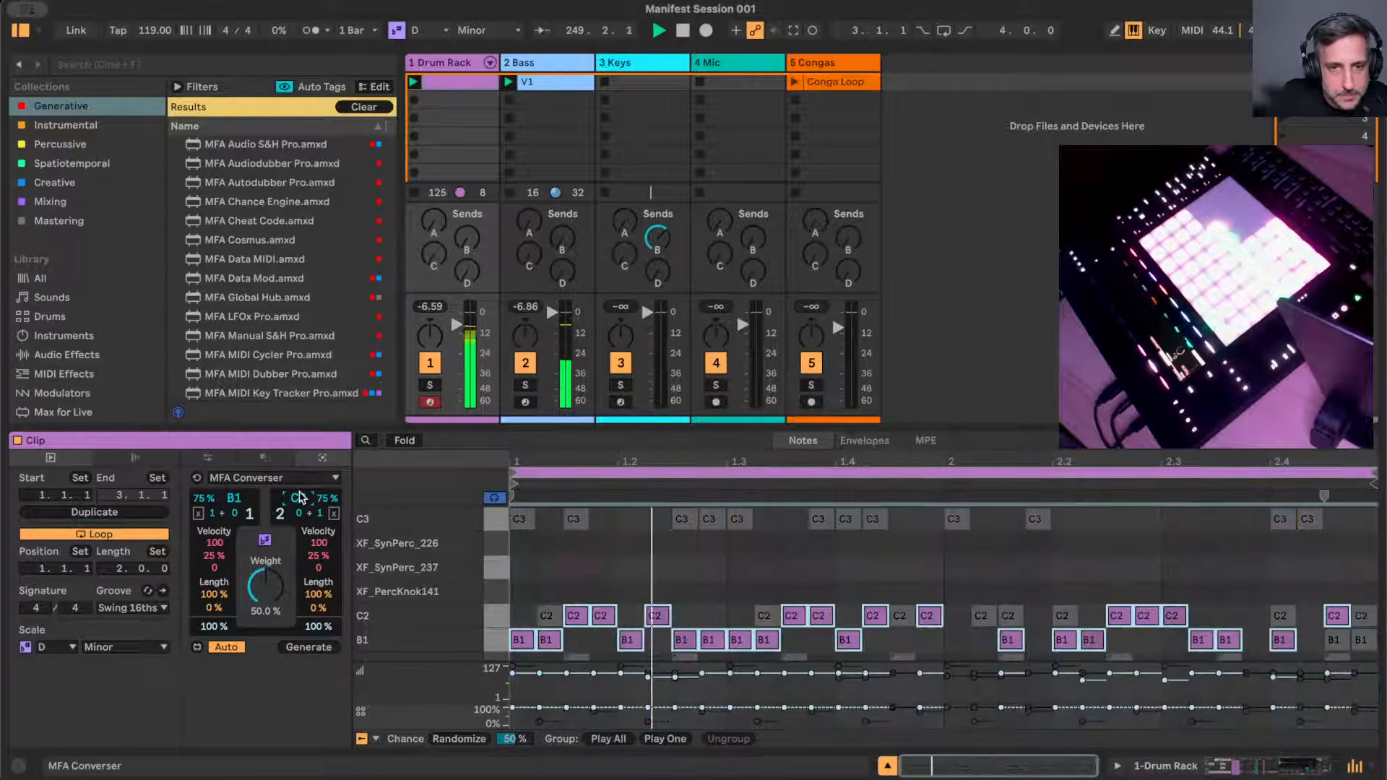
key(Up)
key(Up)
key(Up)
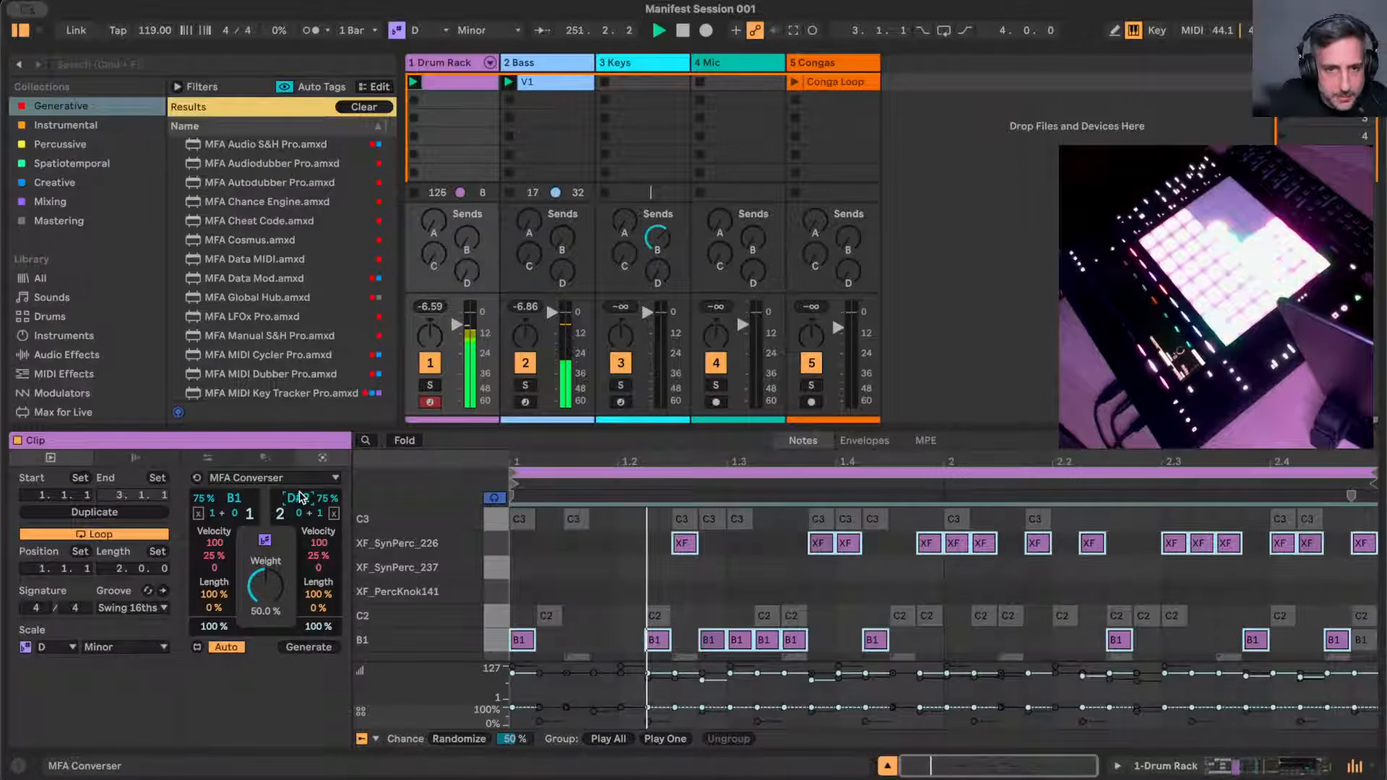
click(233, 499)
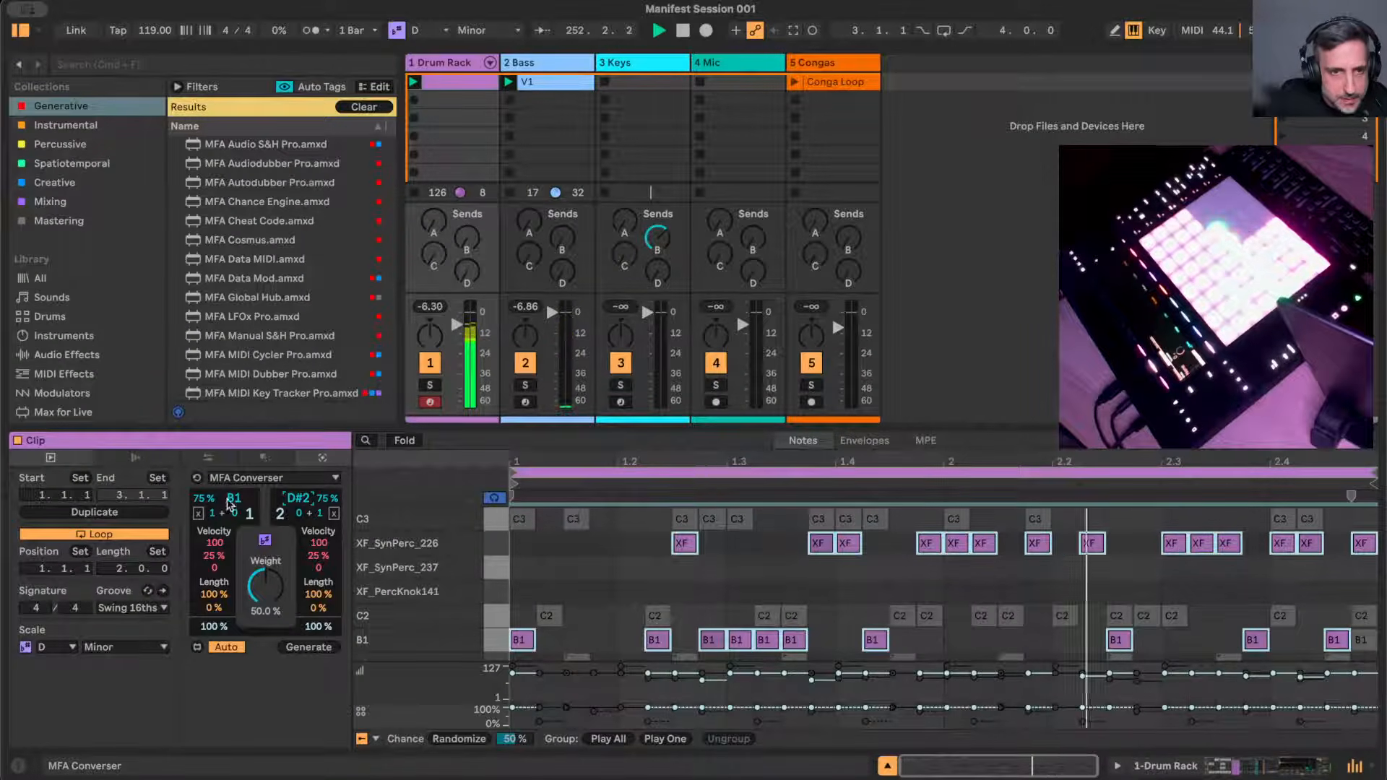
key(Up)
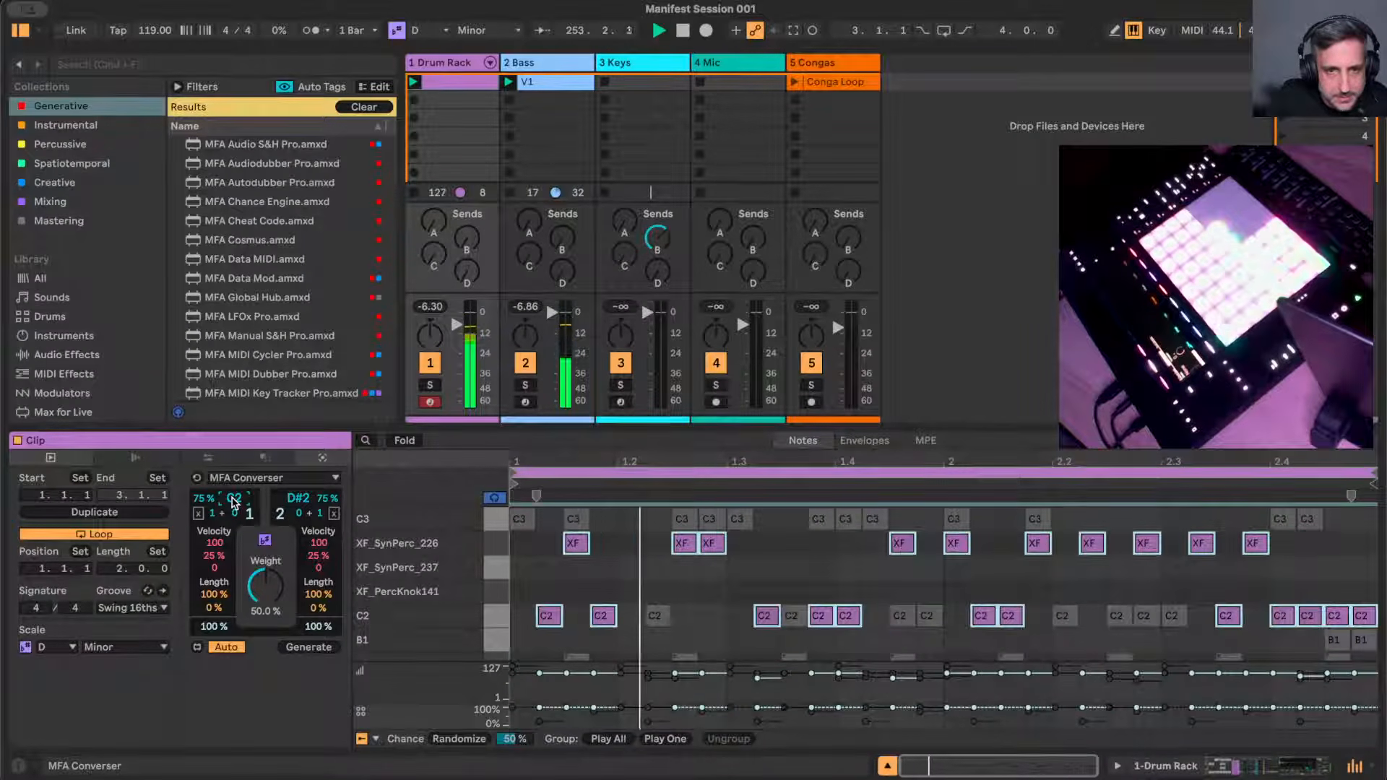
key(Up)
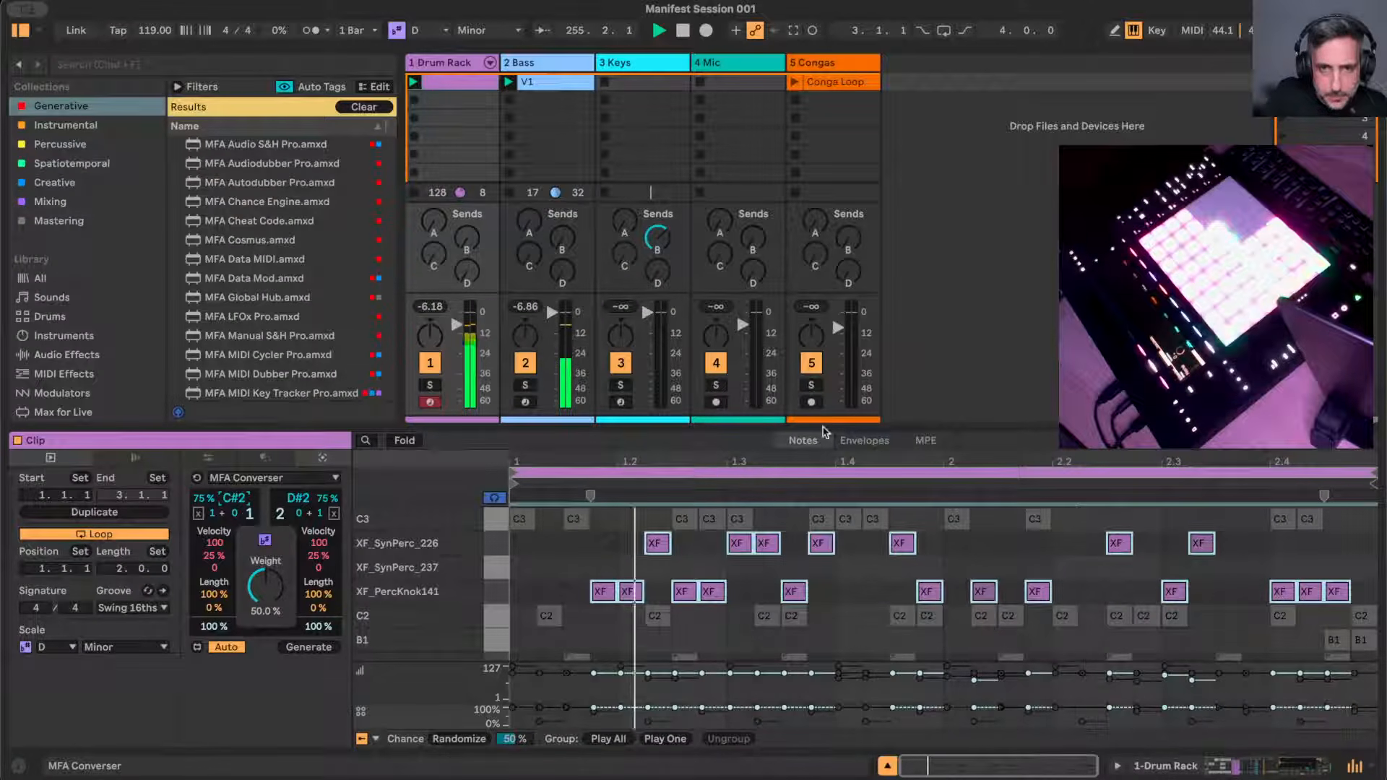
- Duplicate the Kick 808 Thud note at 2.3 and move the copy to 2.4
scroll(851, 521, down, 5)
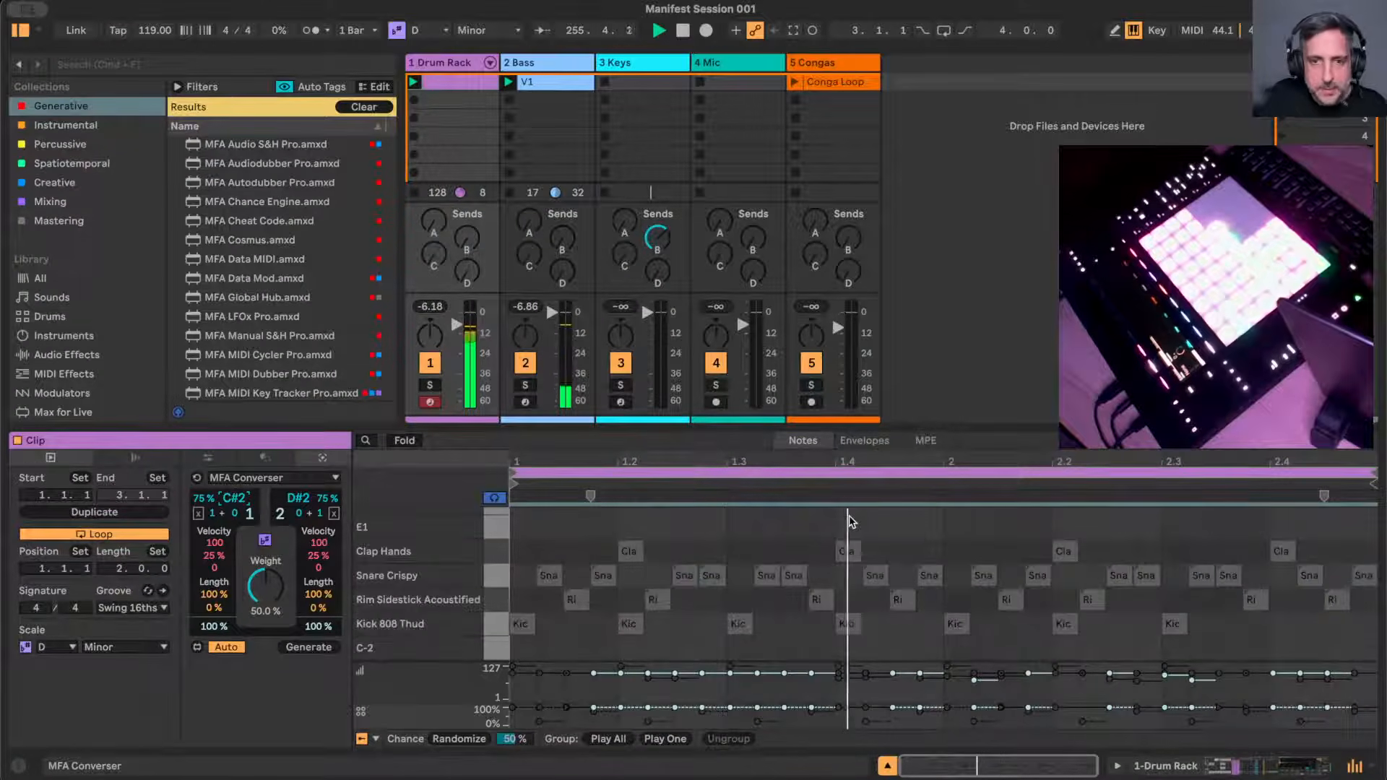
click(1269, 638)
click(1175, 623)
key(super+d)
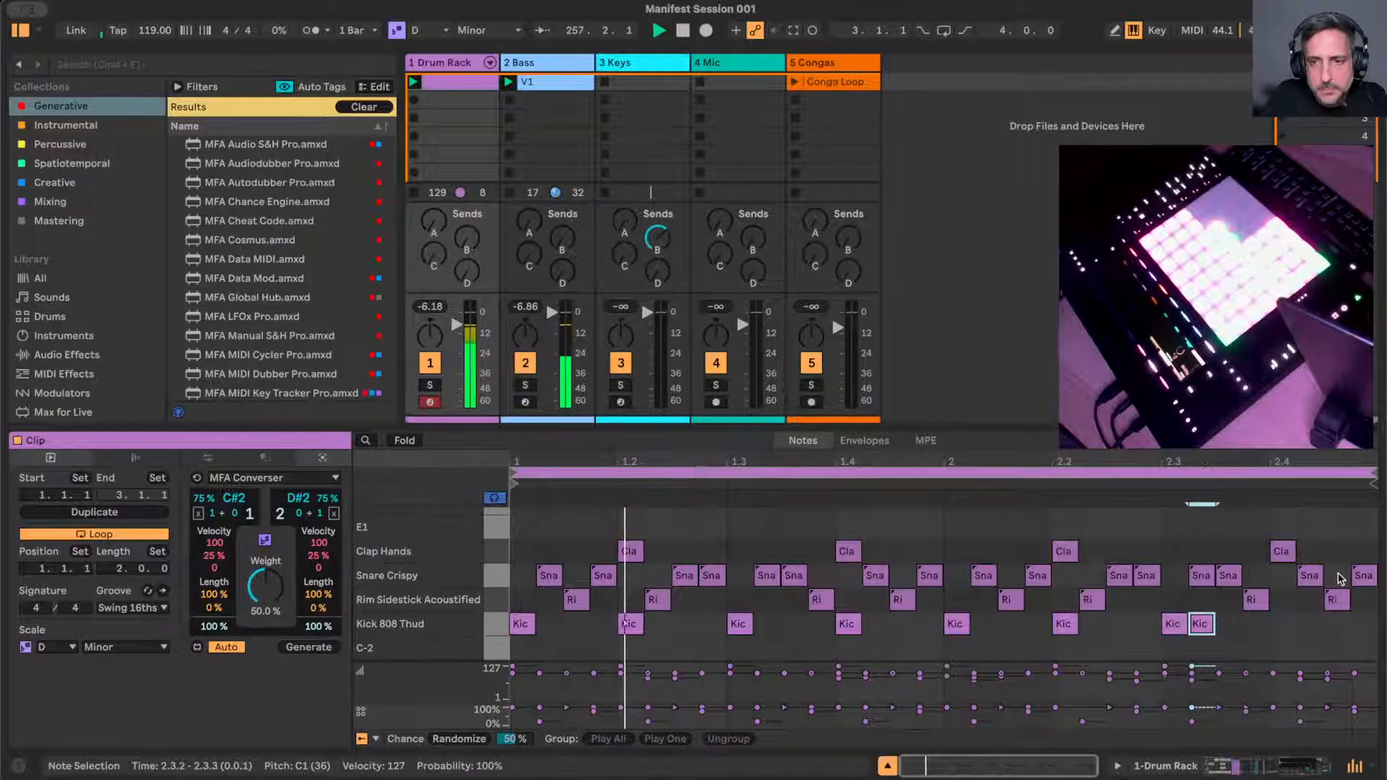
key(Right)
key(Right)
key(Right)
- Delete all leftover notes on the C3 and C2 rows of the drum clip
scroll(1000, 616, up, 6)
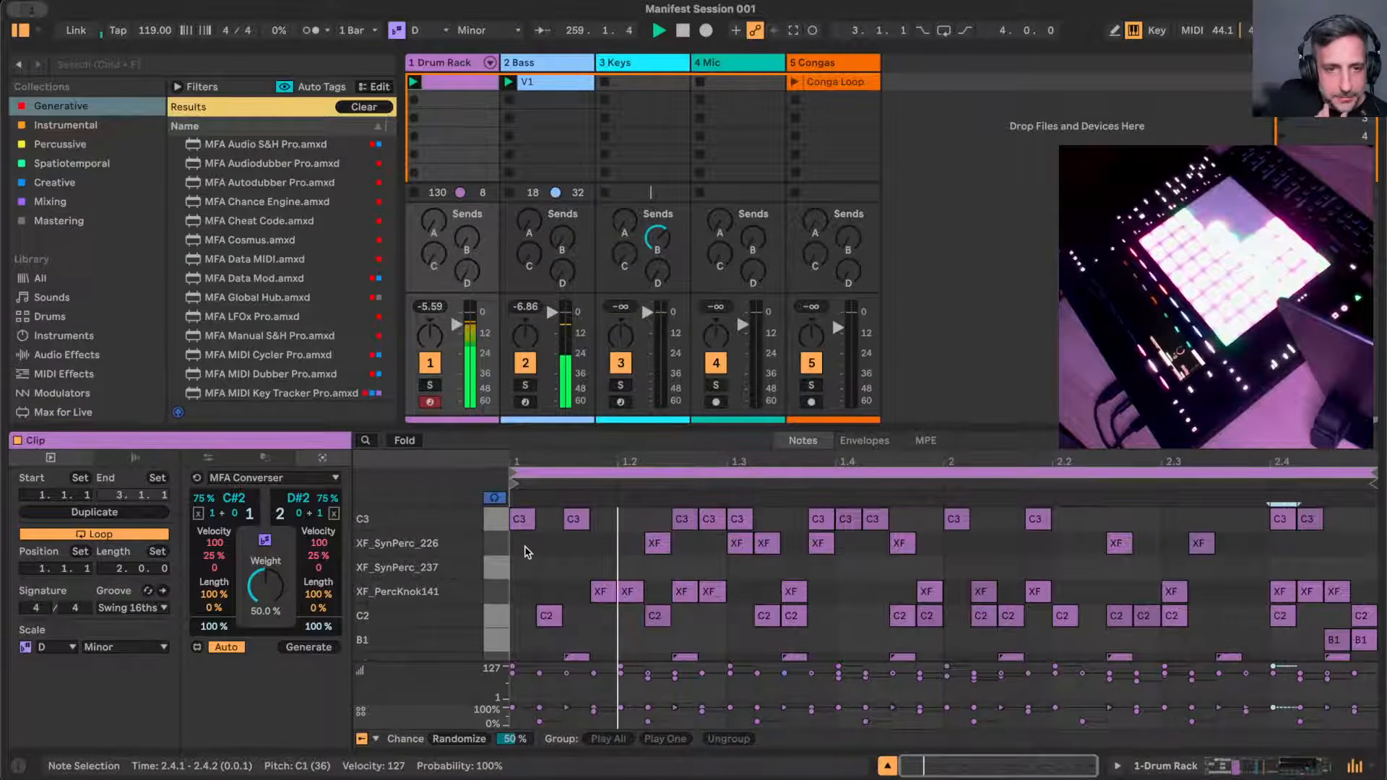
click(497, 519)
key(Delete)
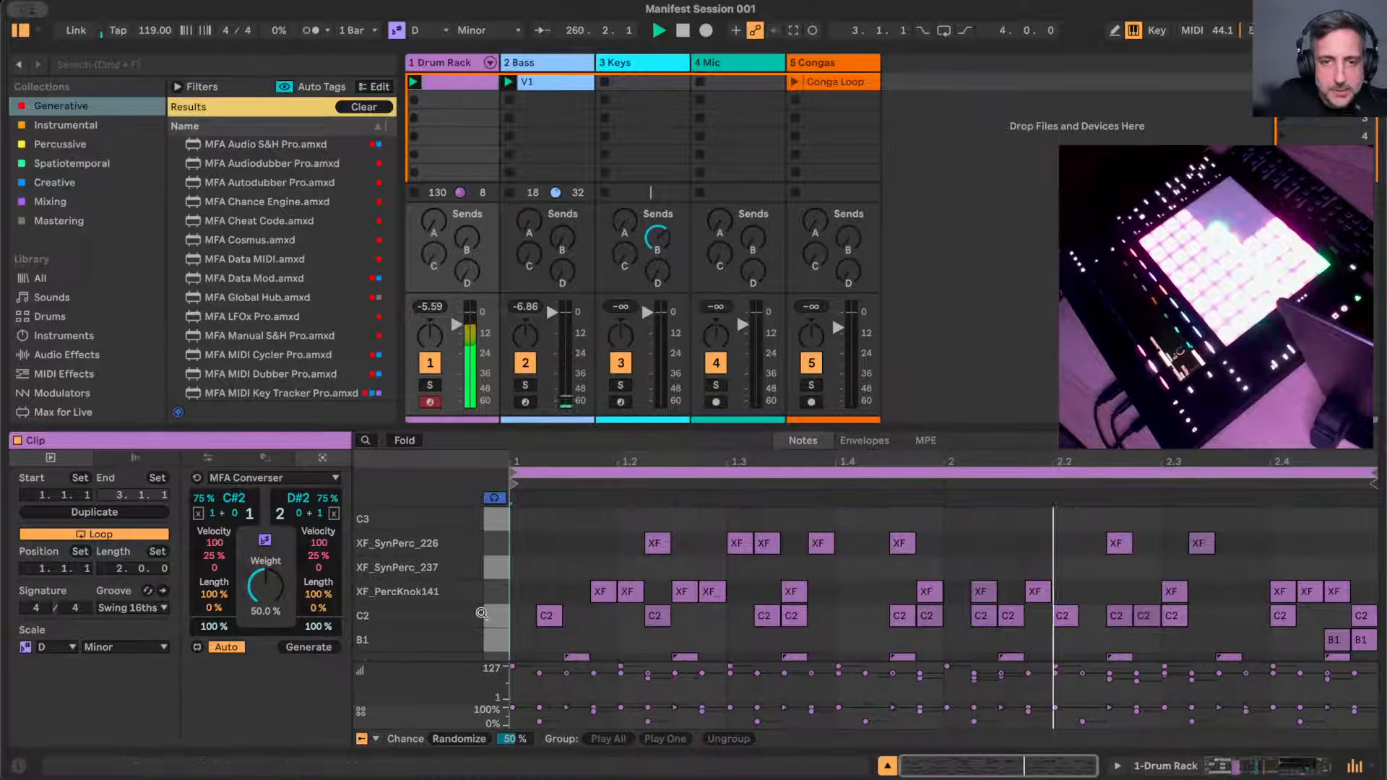
click(500, 616)
key(Delete)
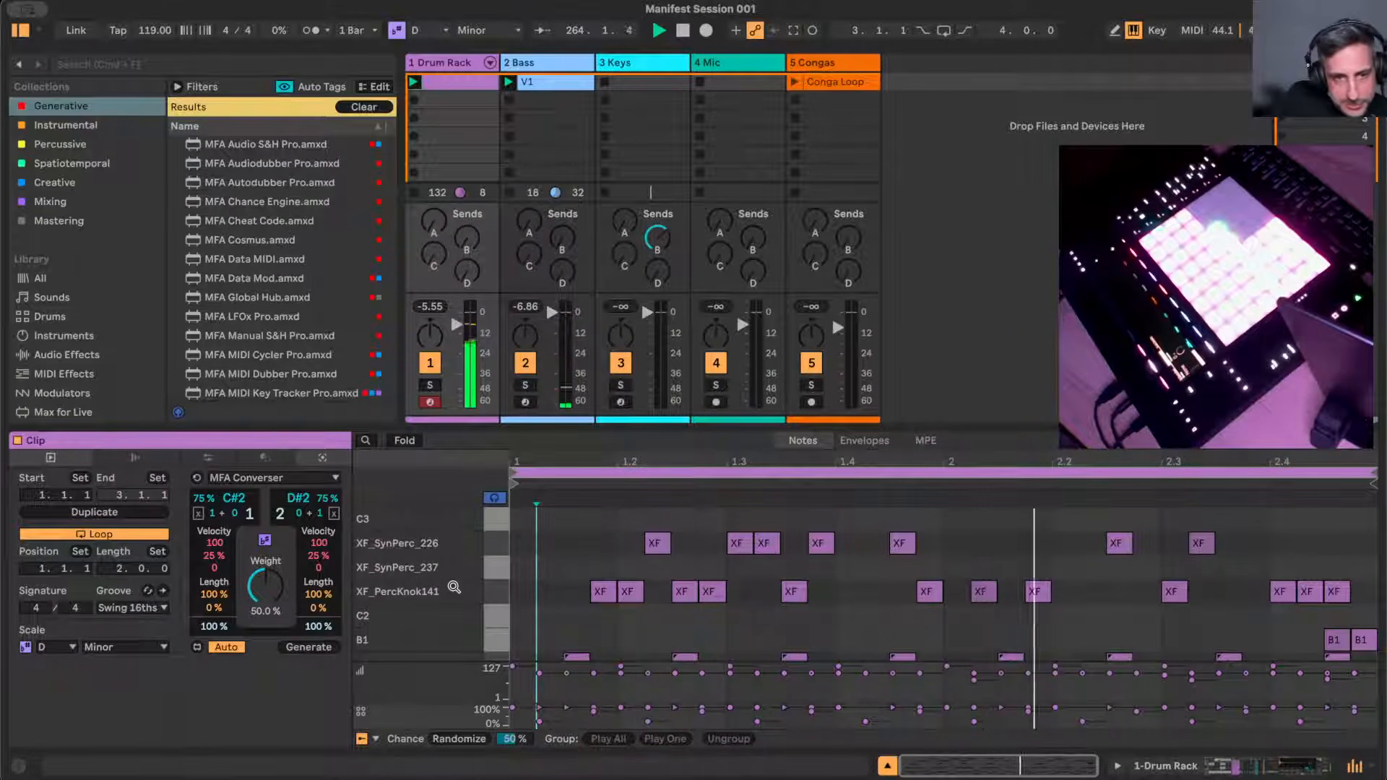
- Set the second note of MFA Converser to D2, then delete its newly generated notes and all XF_SynPerc_226 notes
click(302, 499)
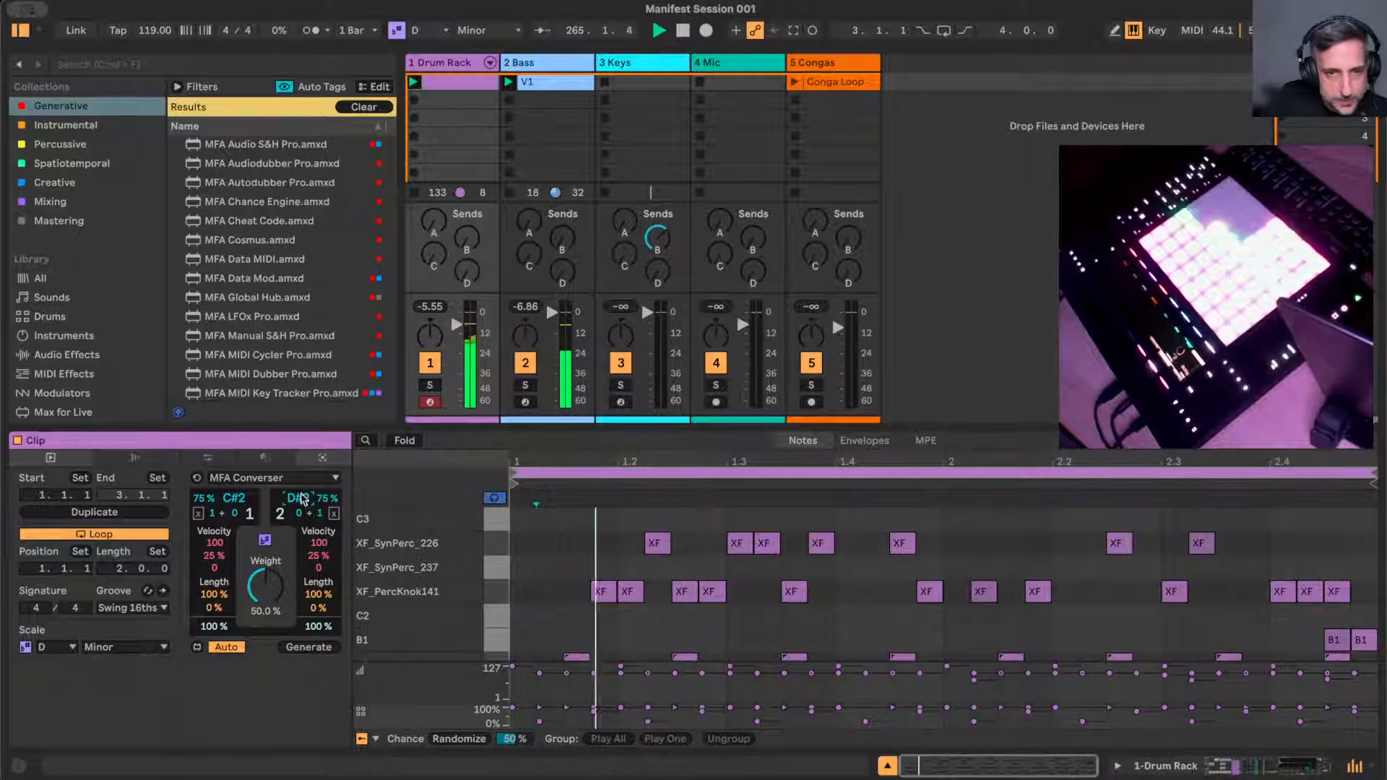
key(Down)
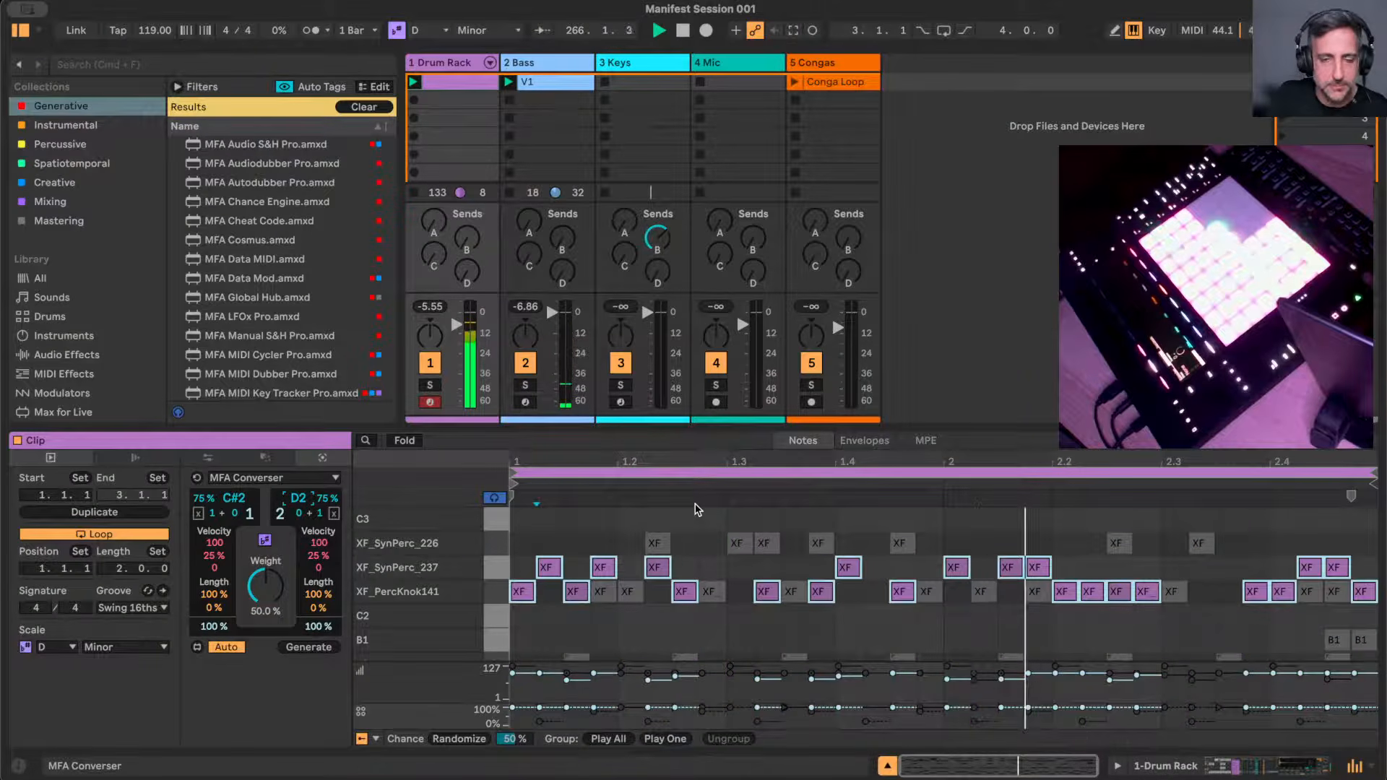
drag(517, 559, 1371, 604)
click(522, 538)
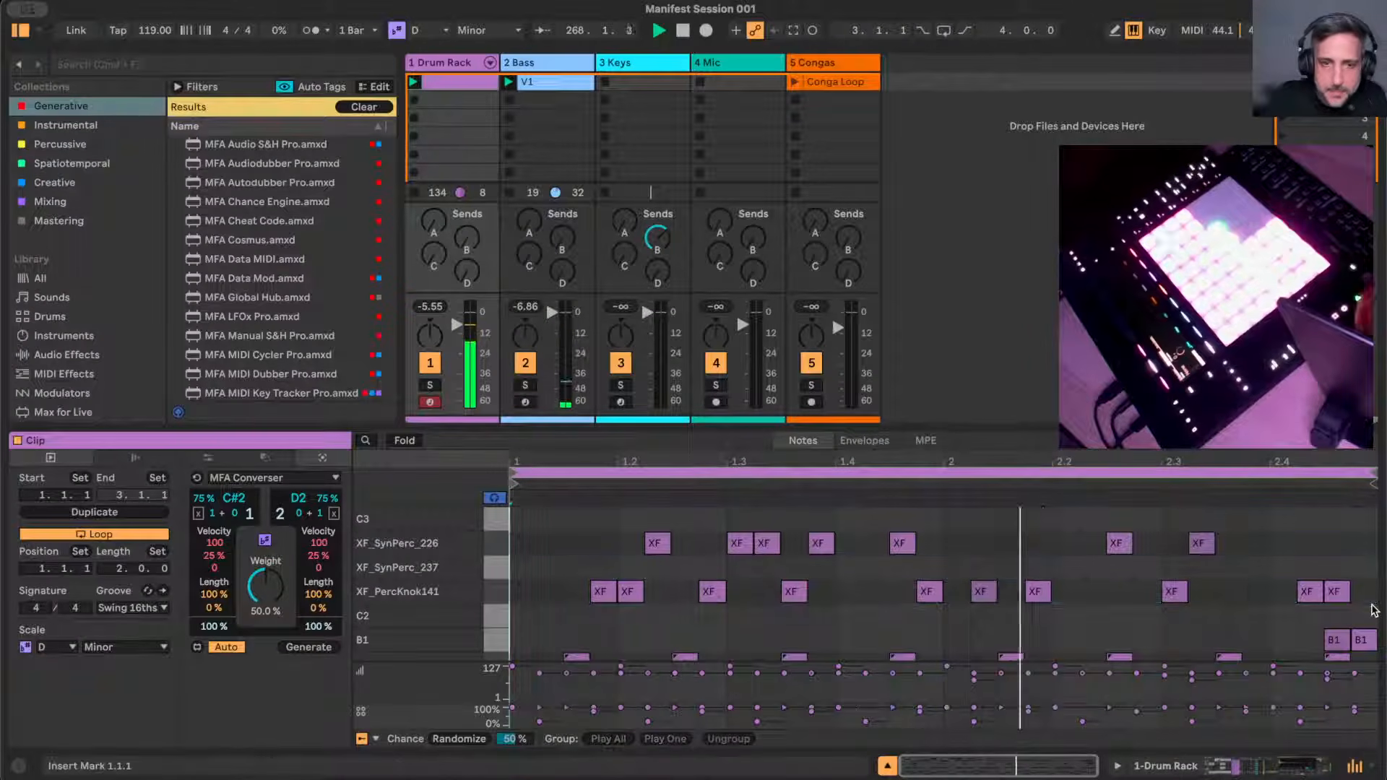
click(497, 544)
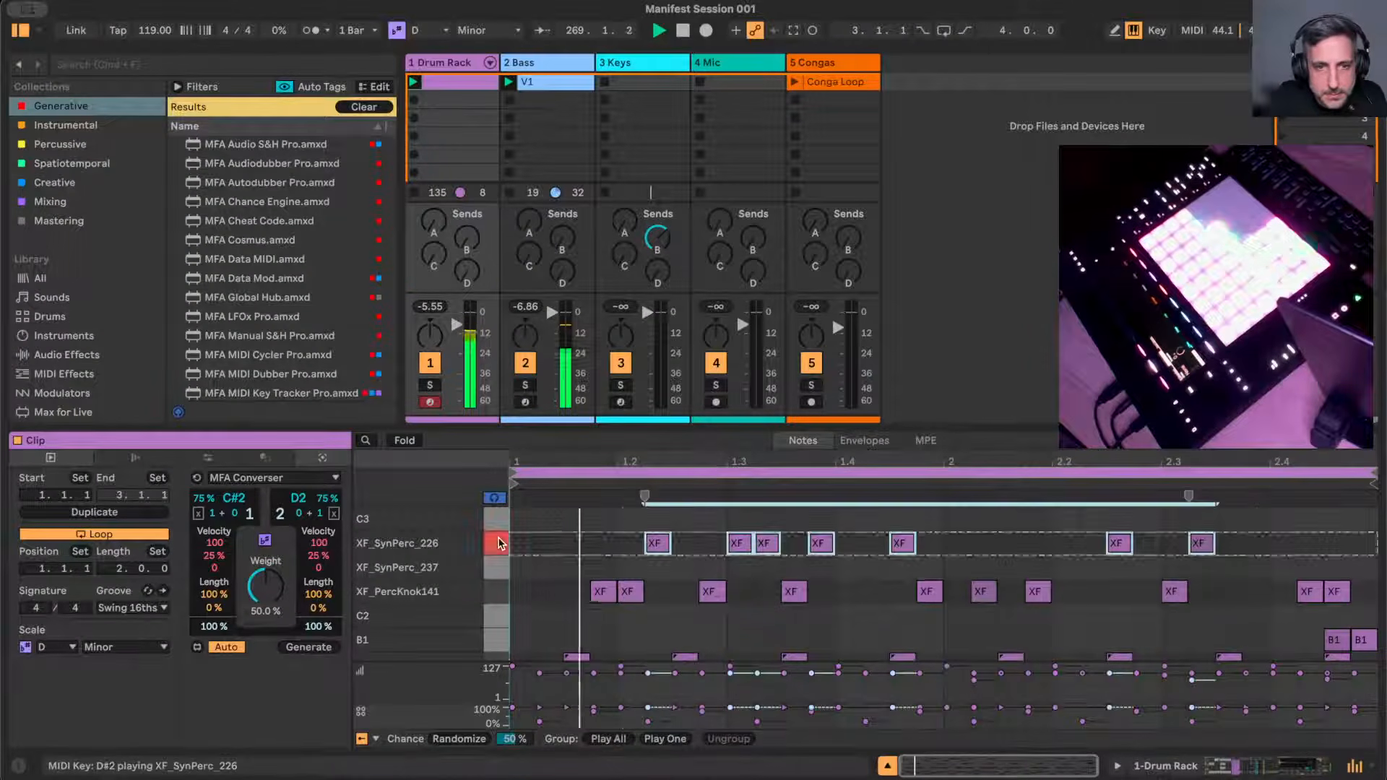
key(Delete)
- Set MFA Converser's weight to 50.8%, switch off automatic generation, and delete all XF_SynPerc_237 and XF_PercKnok141 notes
click(304, 504)
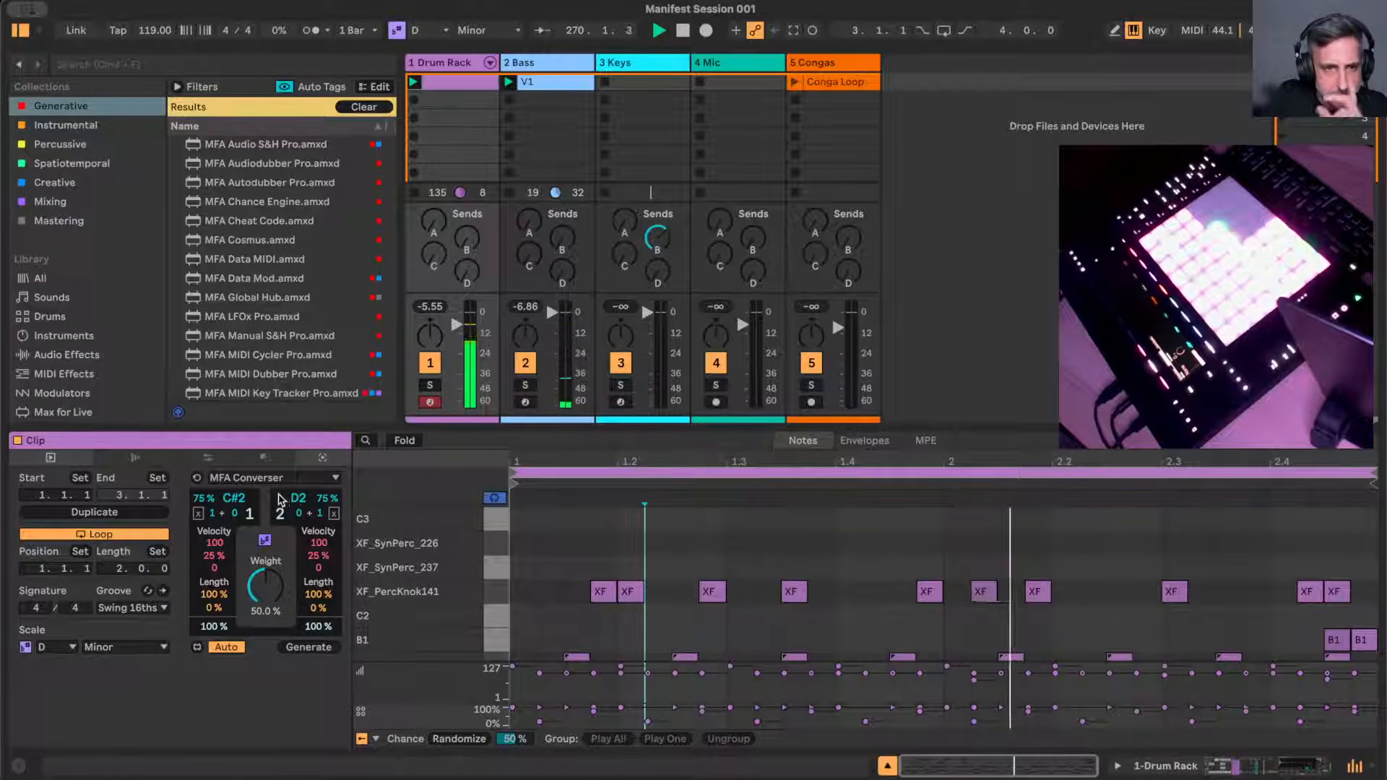
drag(261, 590, 261, 586)
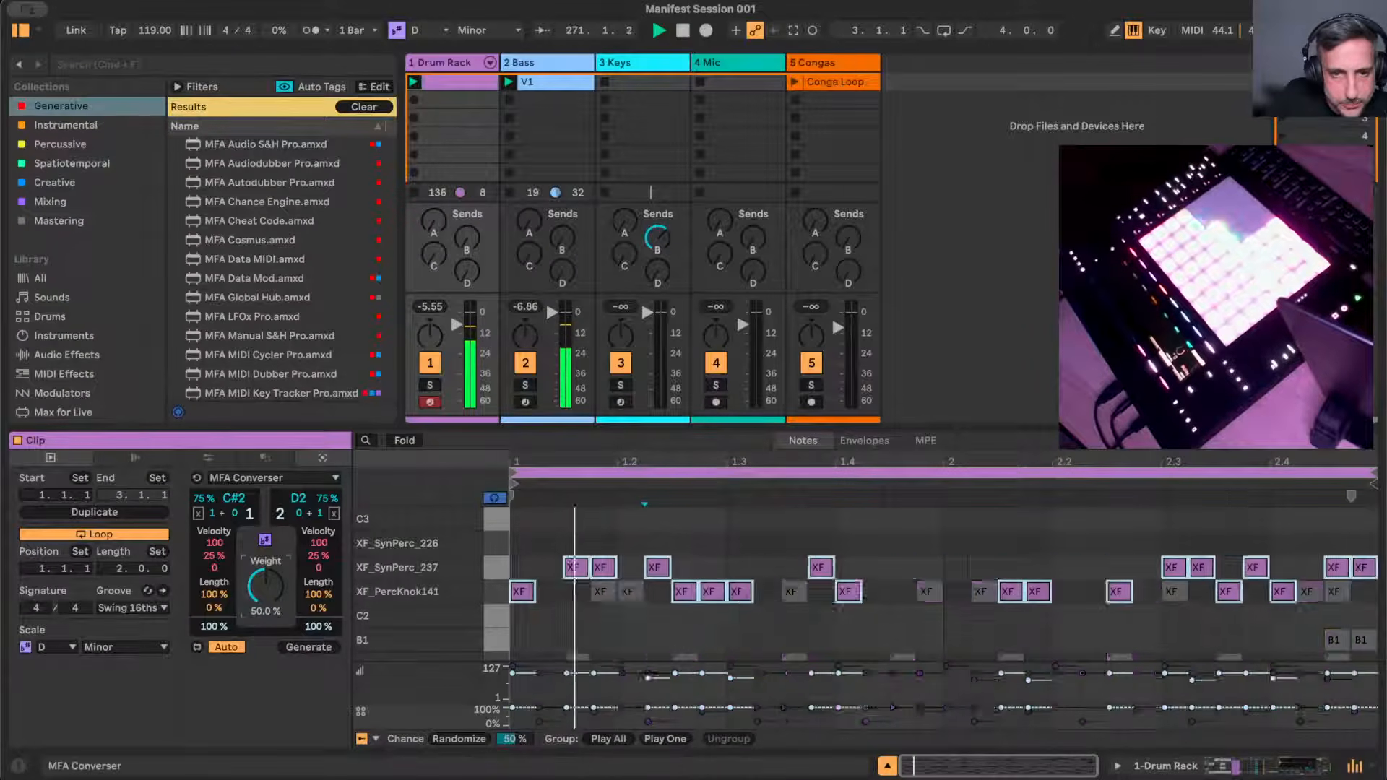
drag(520, 547, 1378, 606)
click(226, 647)
key(Delete)
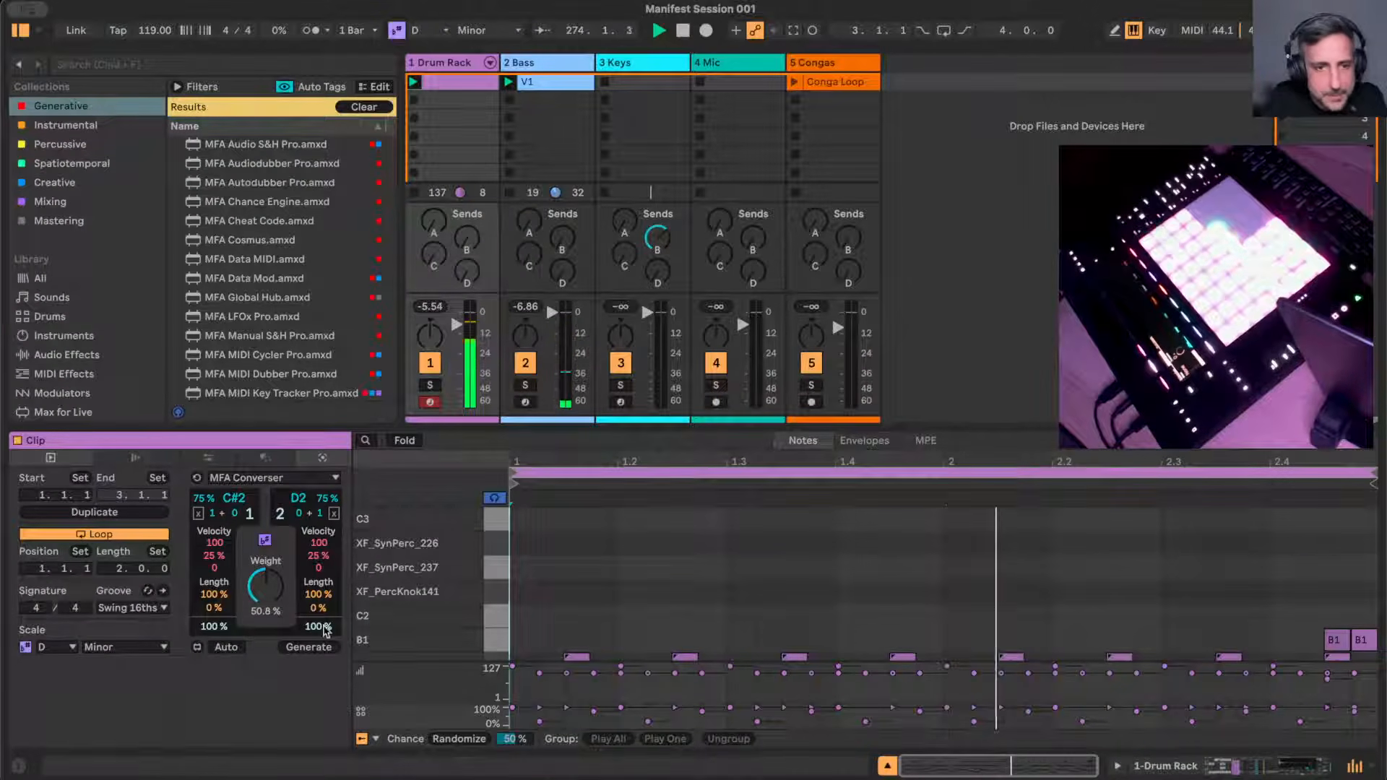
- Switch automatic generation back on and generate the two percussion rows with MFA Converser's weight at 52.4%
click(226, 647)
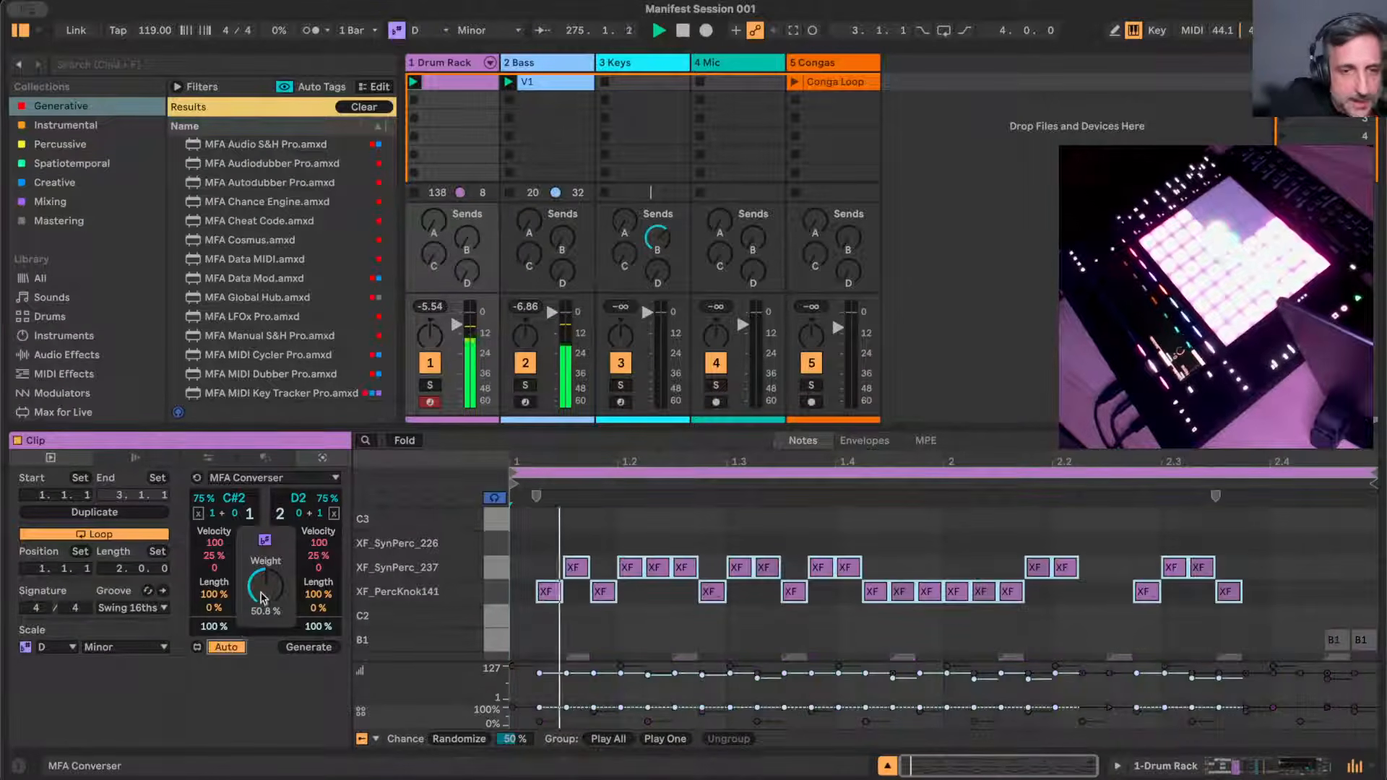
drag(267, 593, 267, 585)
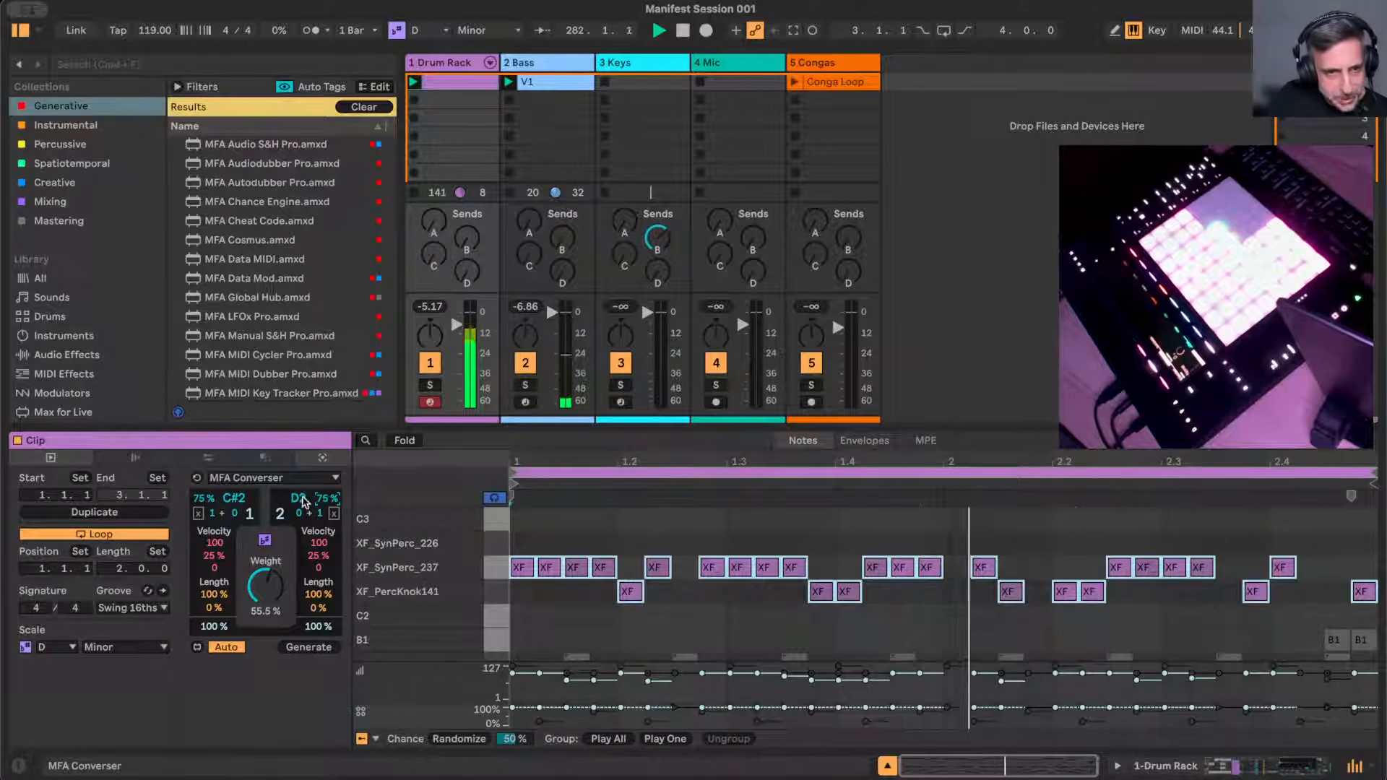
drag(262, 590, 261, 596)
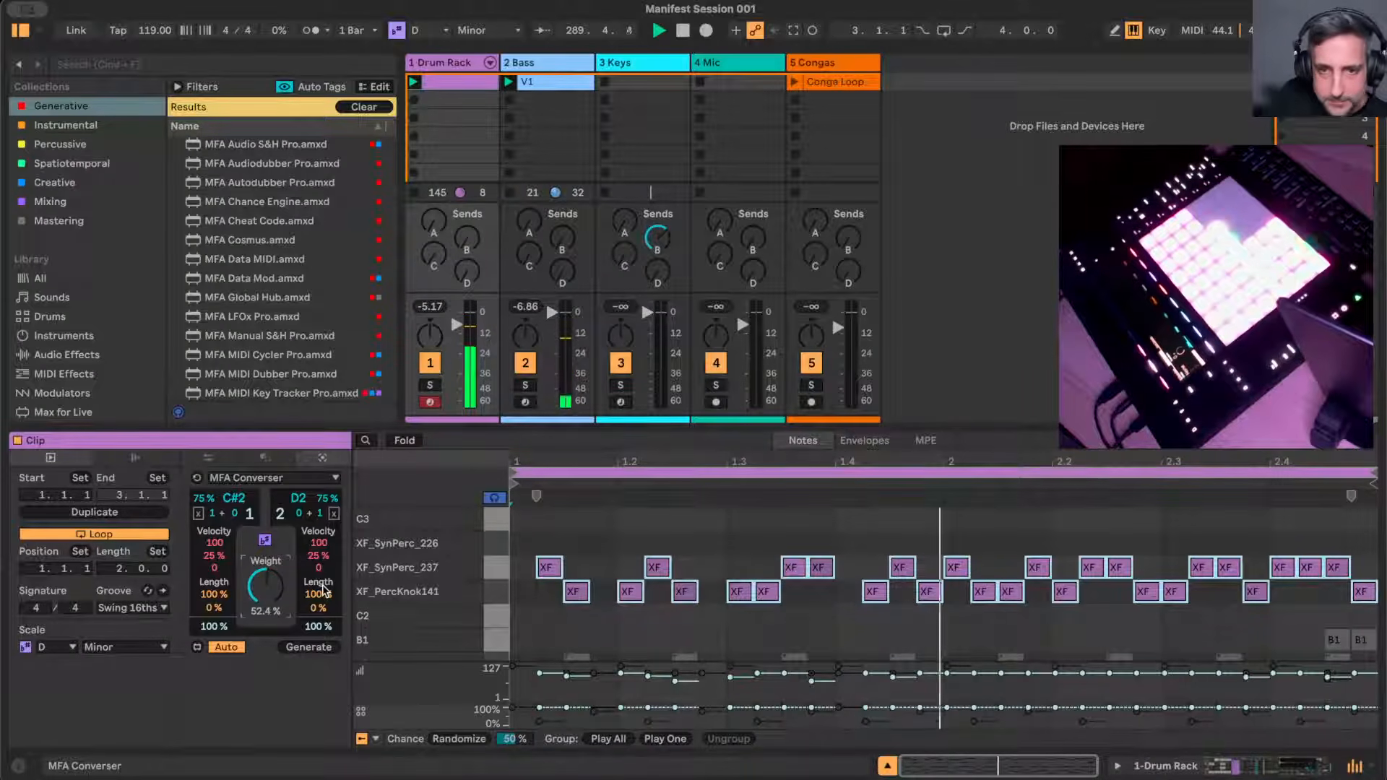
click(226, 646)
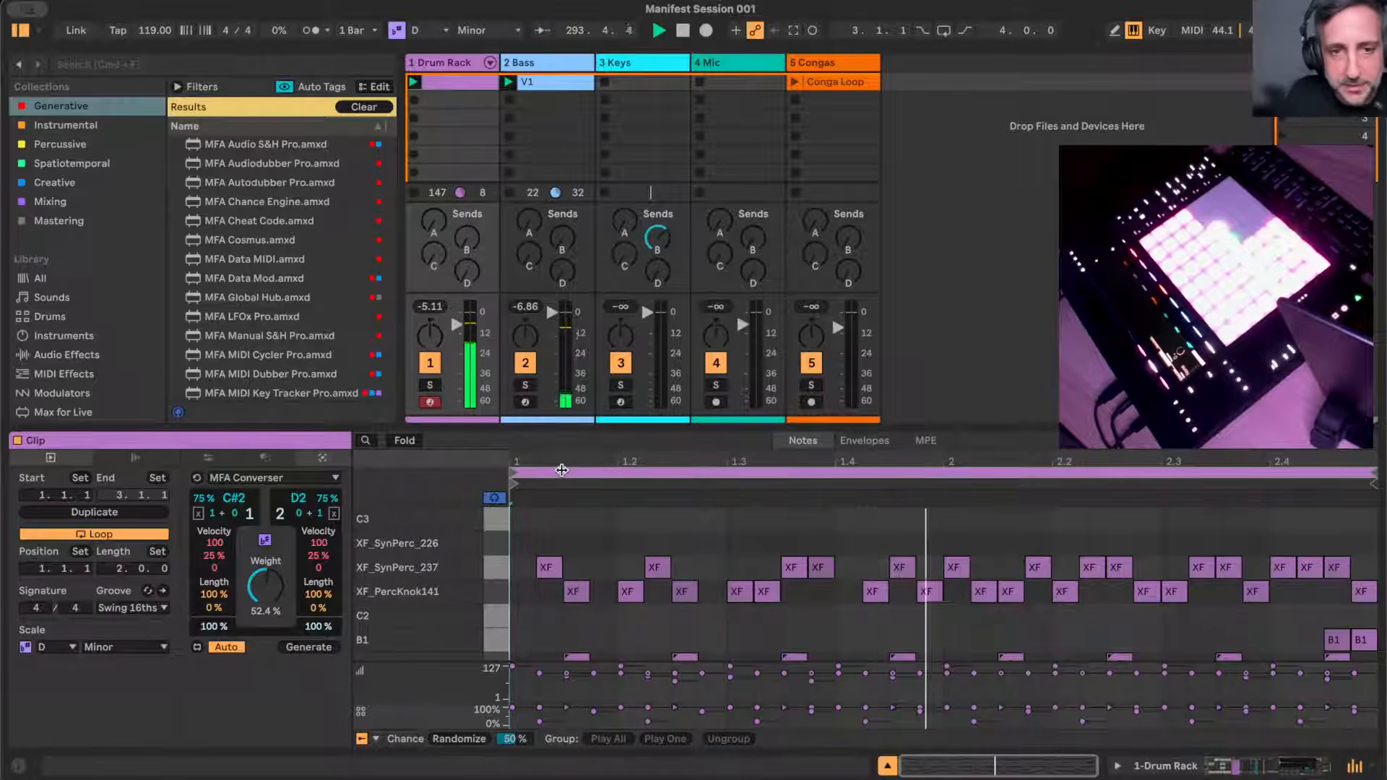
- Fold the drum clip to its used rows and delete all notes on the B1 row
click(569, 470)
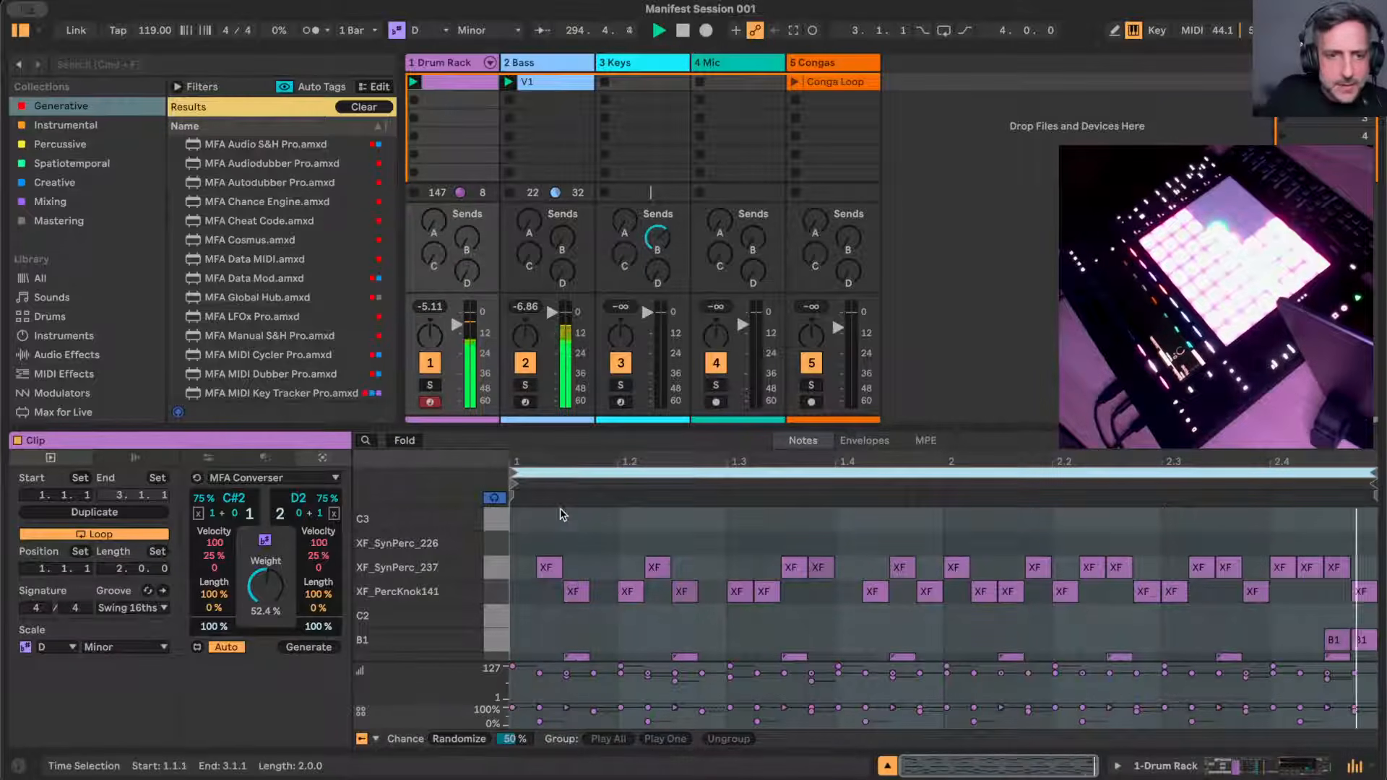
click(403, 440)
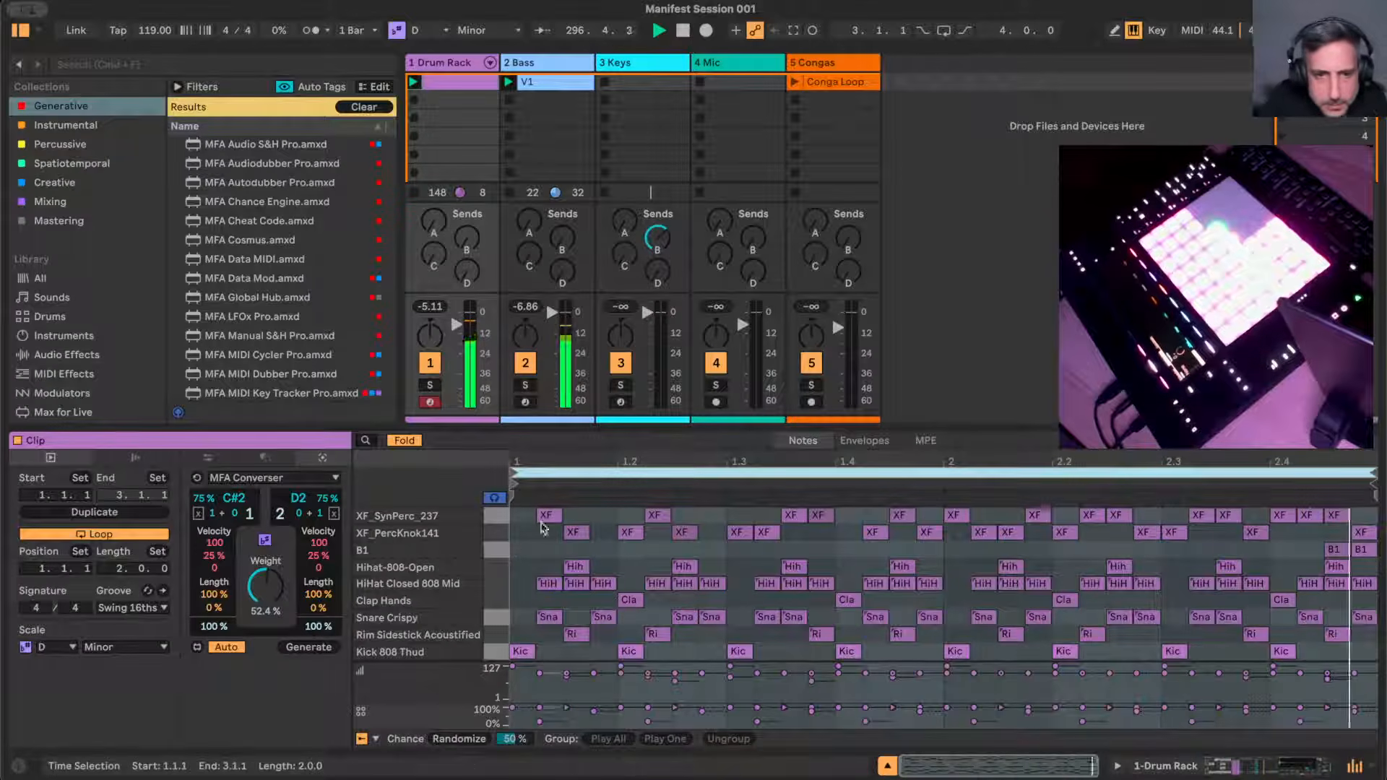
click(498, 555)
key(Delete)
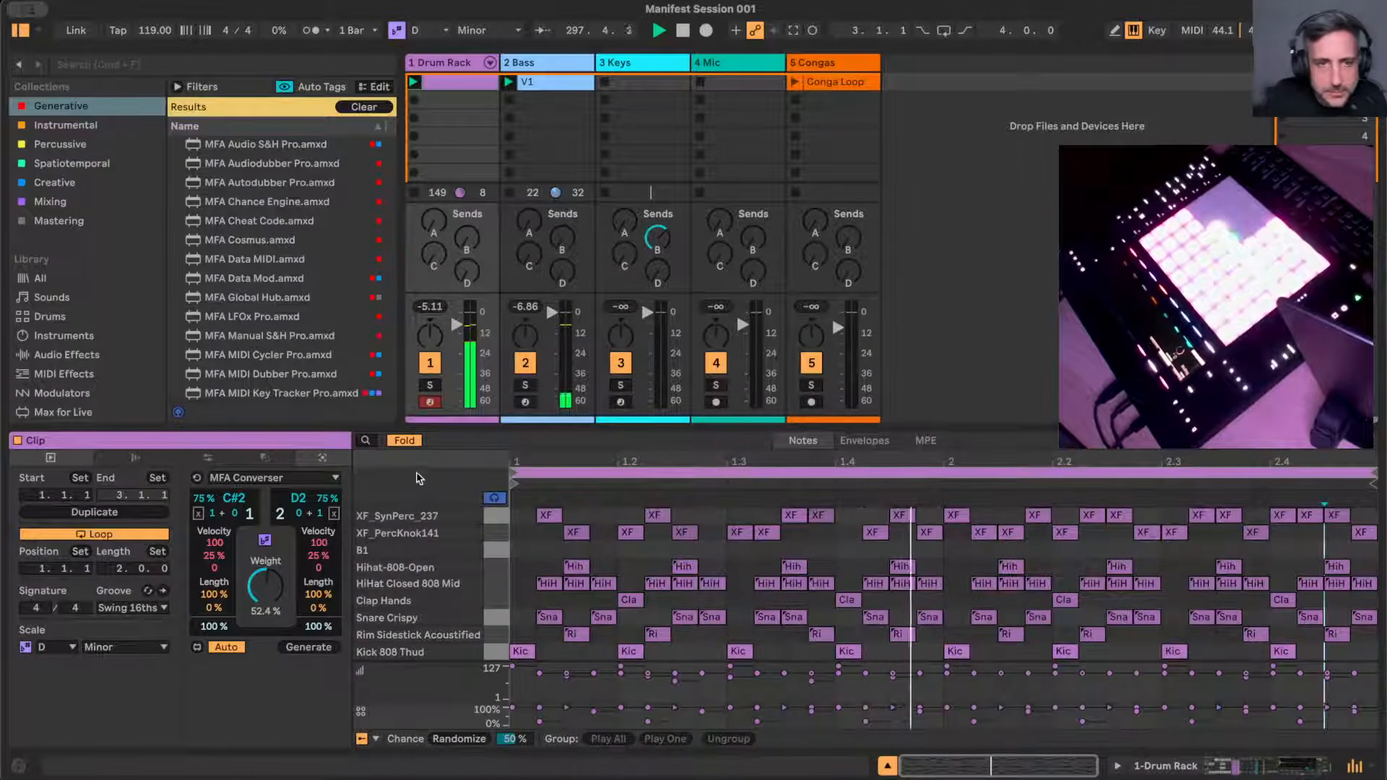
- Duplicate the whole two-bar drum pattern so the clip becomes four bars long
click(670, 473)
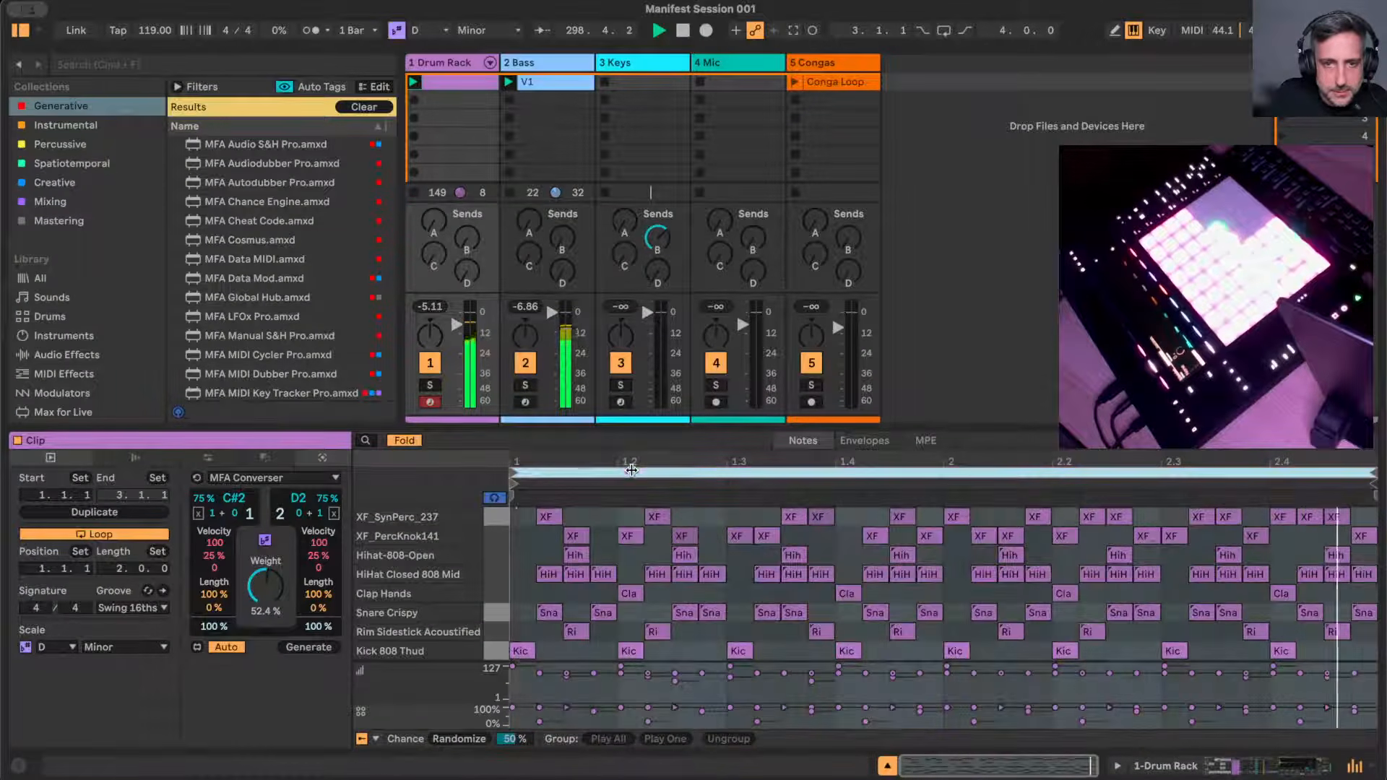
key(super+d)
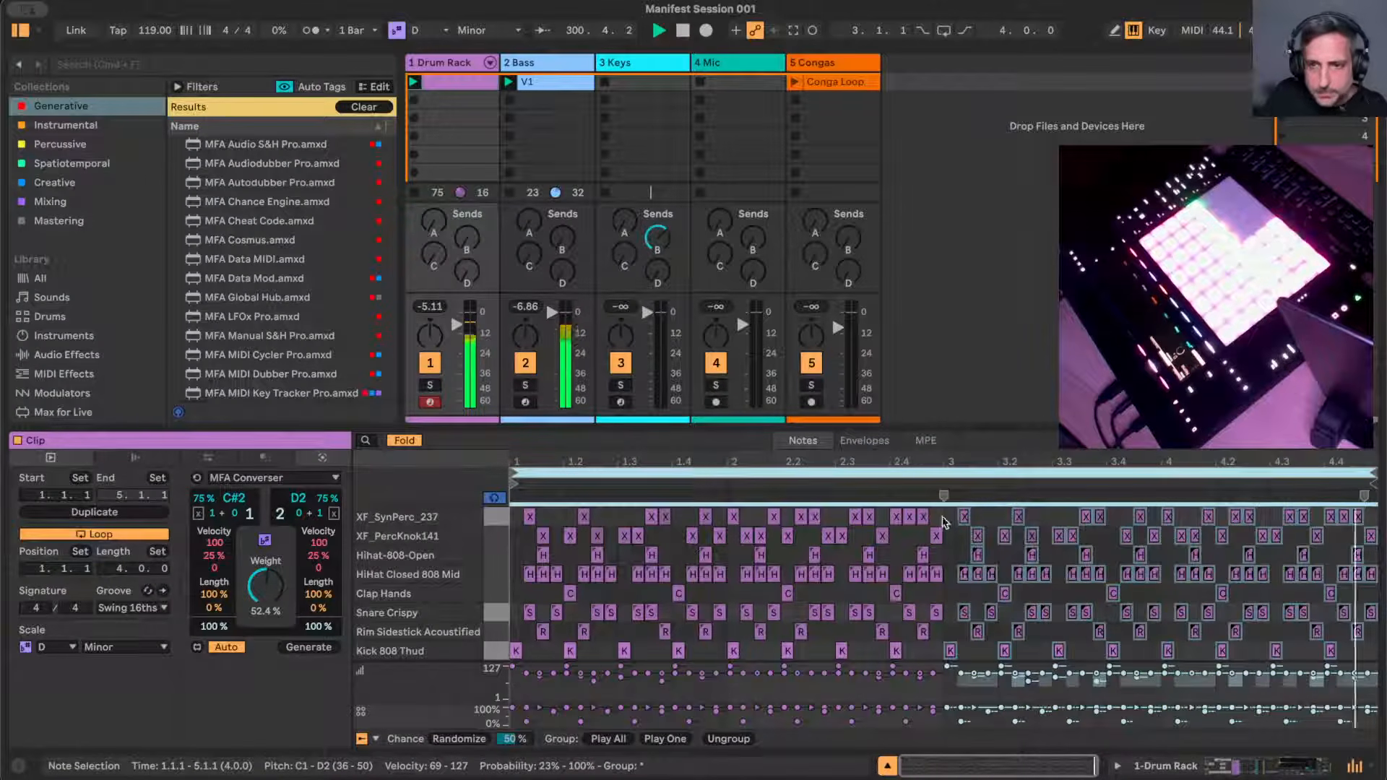
click(623, 524)
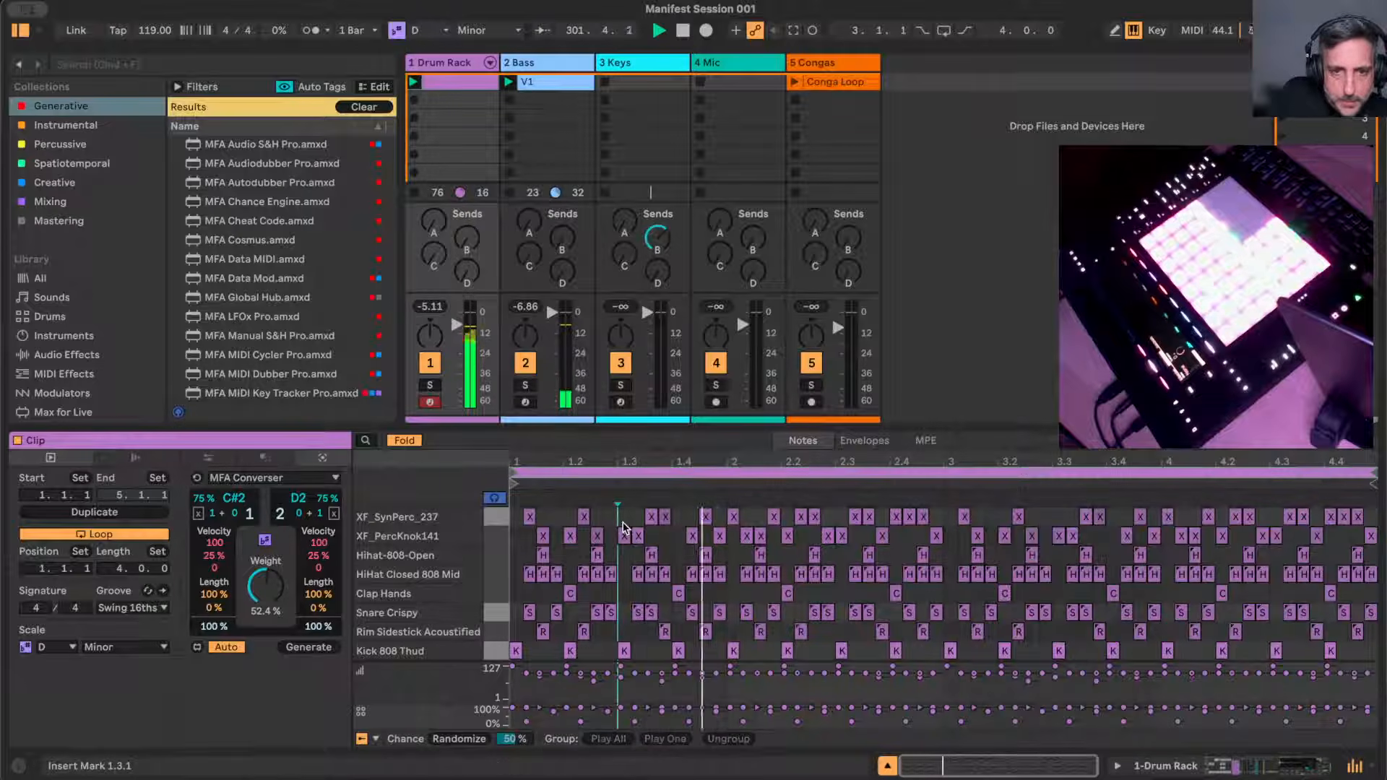
- Raise the XF_SynPerc_237 and XF_PercKnok141 notes' velocity to as high as 114 with a -31 deviation, and set their chance to 73%
drag(504, 520, 502, 531)
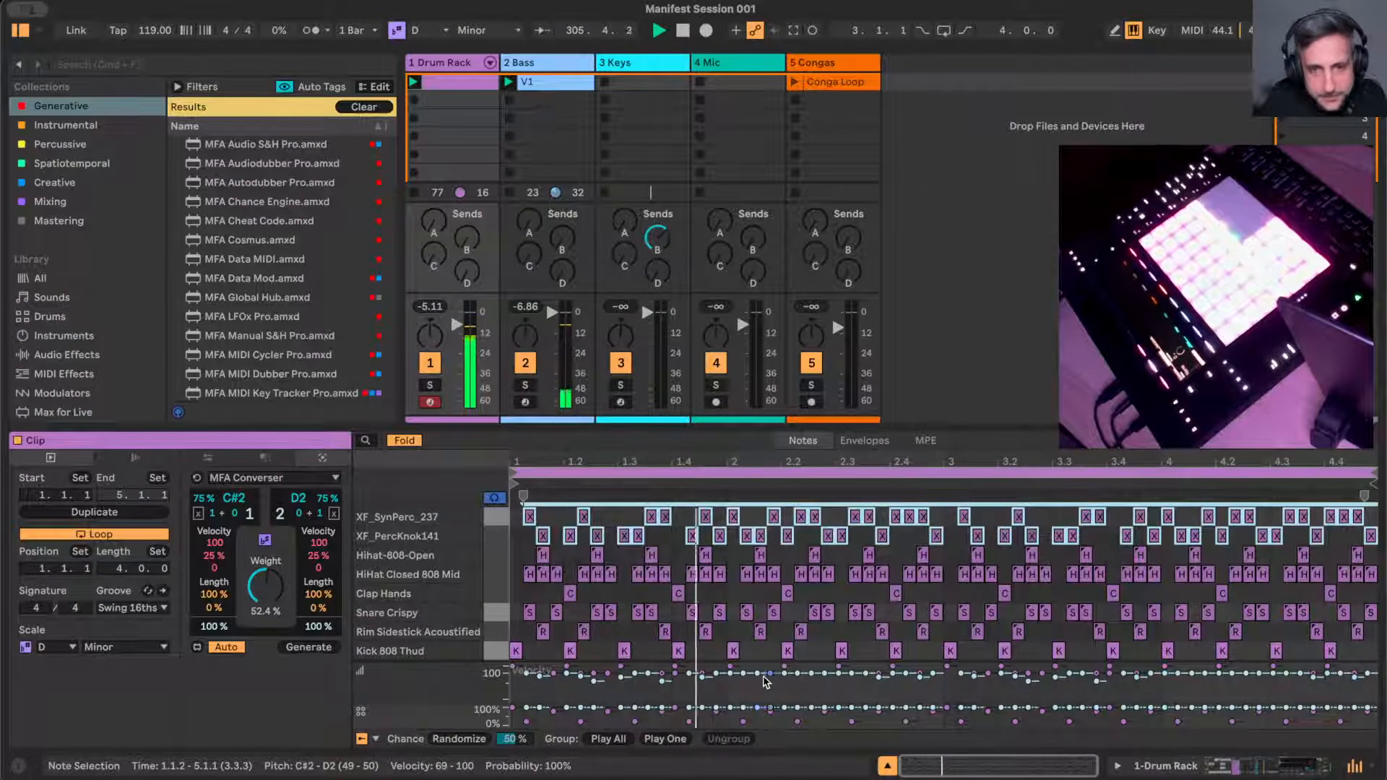
mouse_move(762, 675)
mouse_down()
mouse_move(762, 694)
mouse_move(766, 667)
mouse_up()
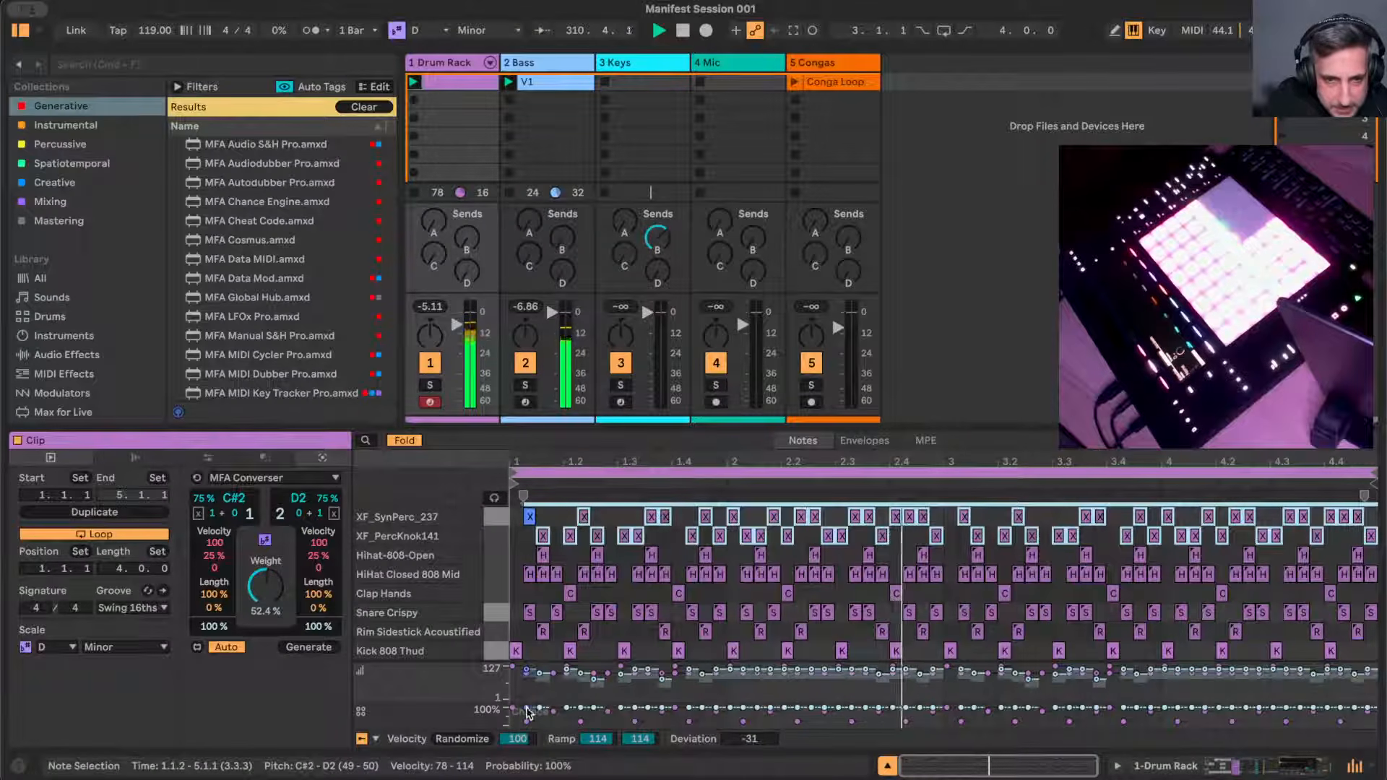
drag(531, 711, 531, 719)
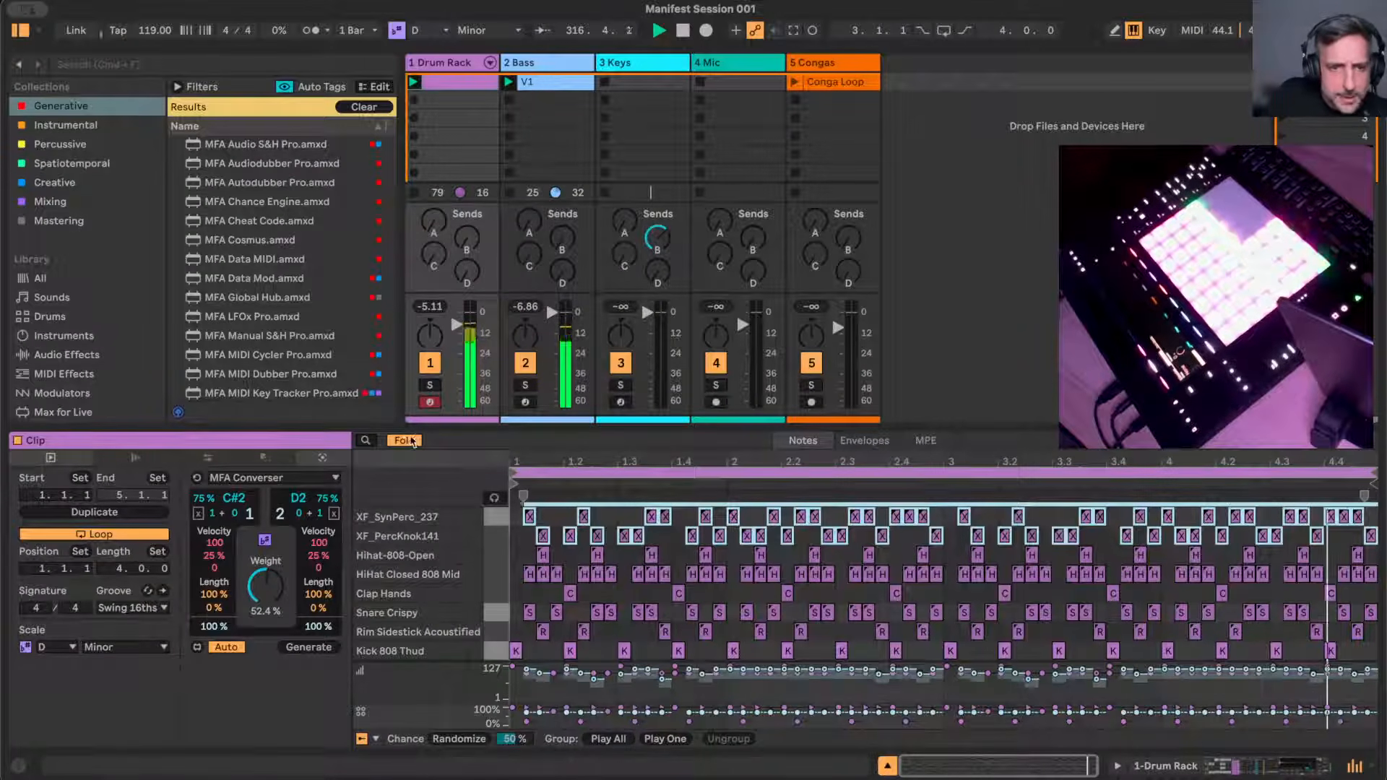
key(f)
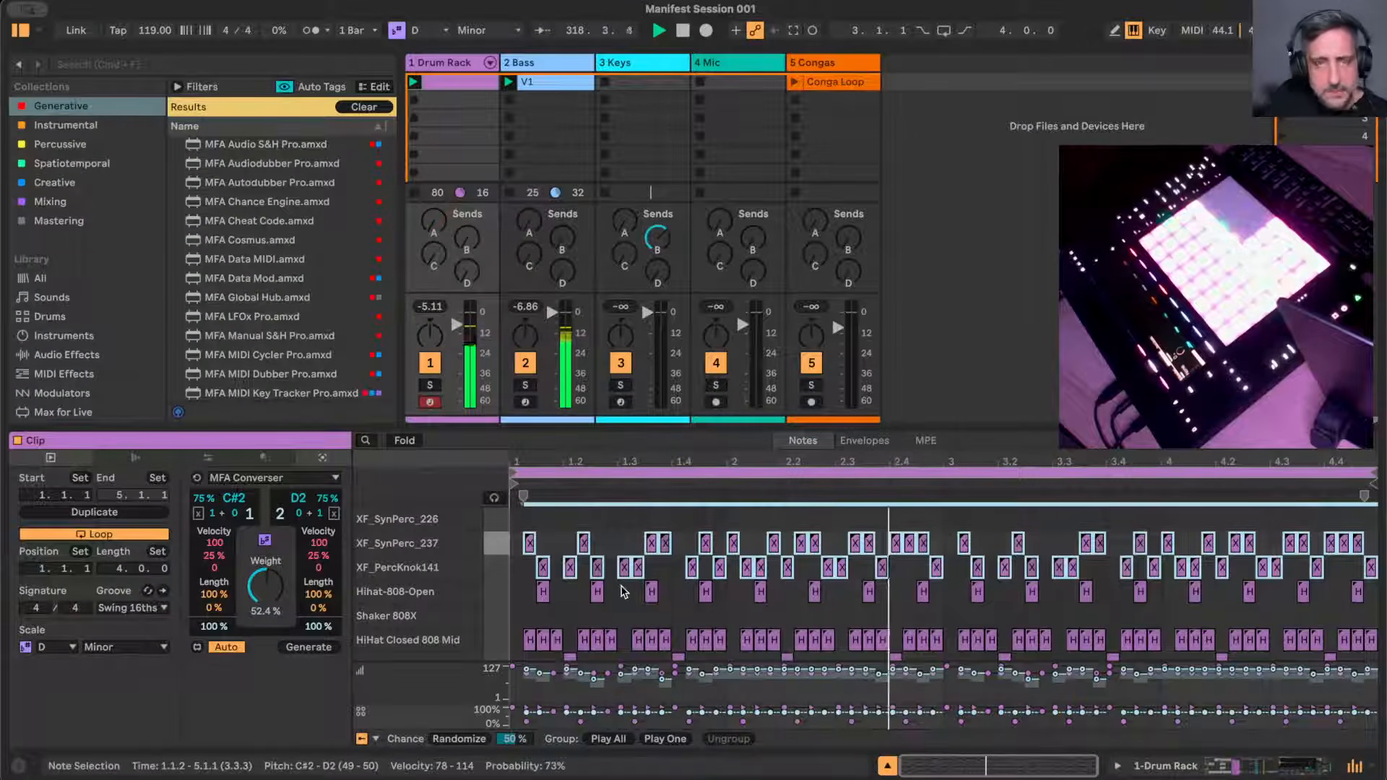
- Open the Drum Rack's XF_PercKnok141 sampler and set its Stretch factor to 9.24 and grain to 37.8 ms
click(438, 63)
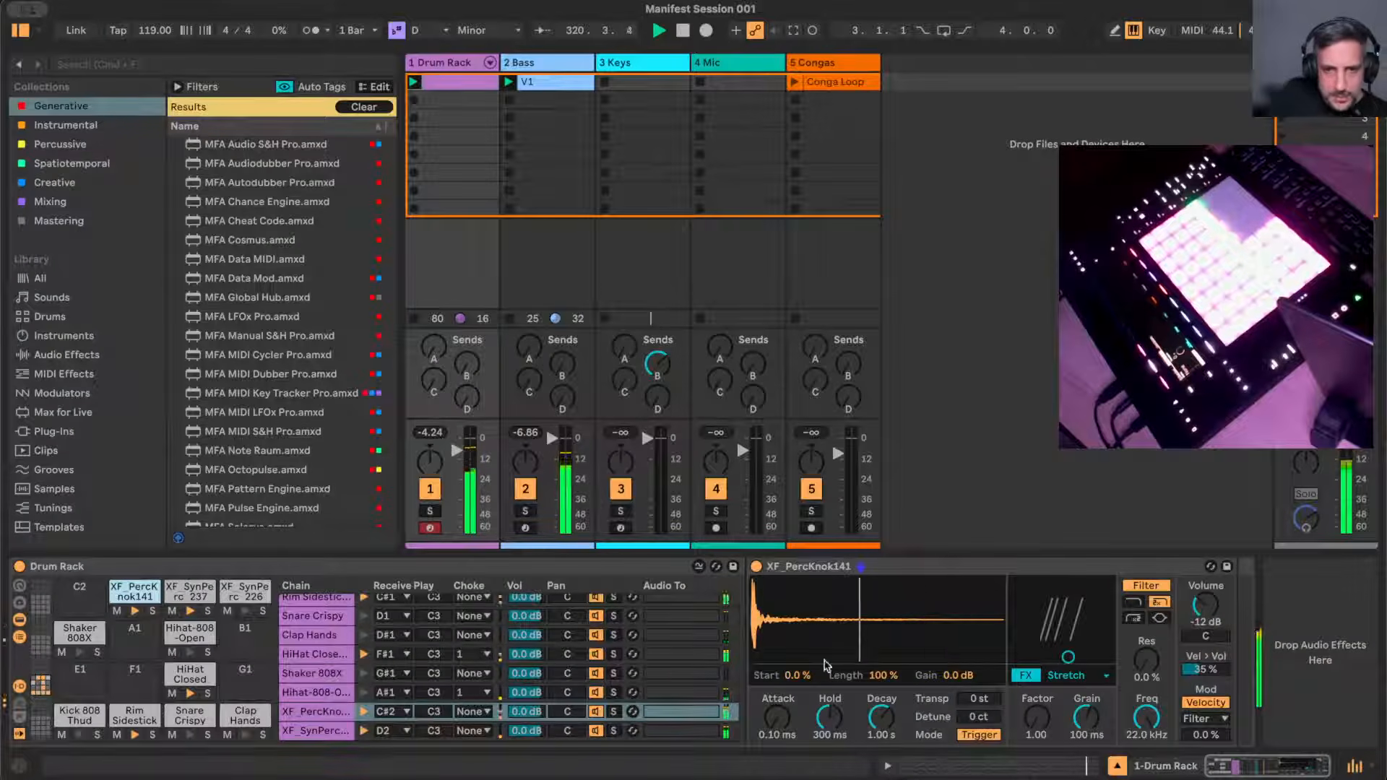
drag(1041, 720, 1041, 689)
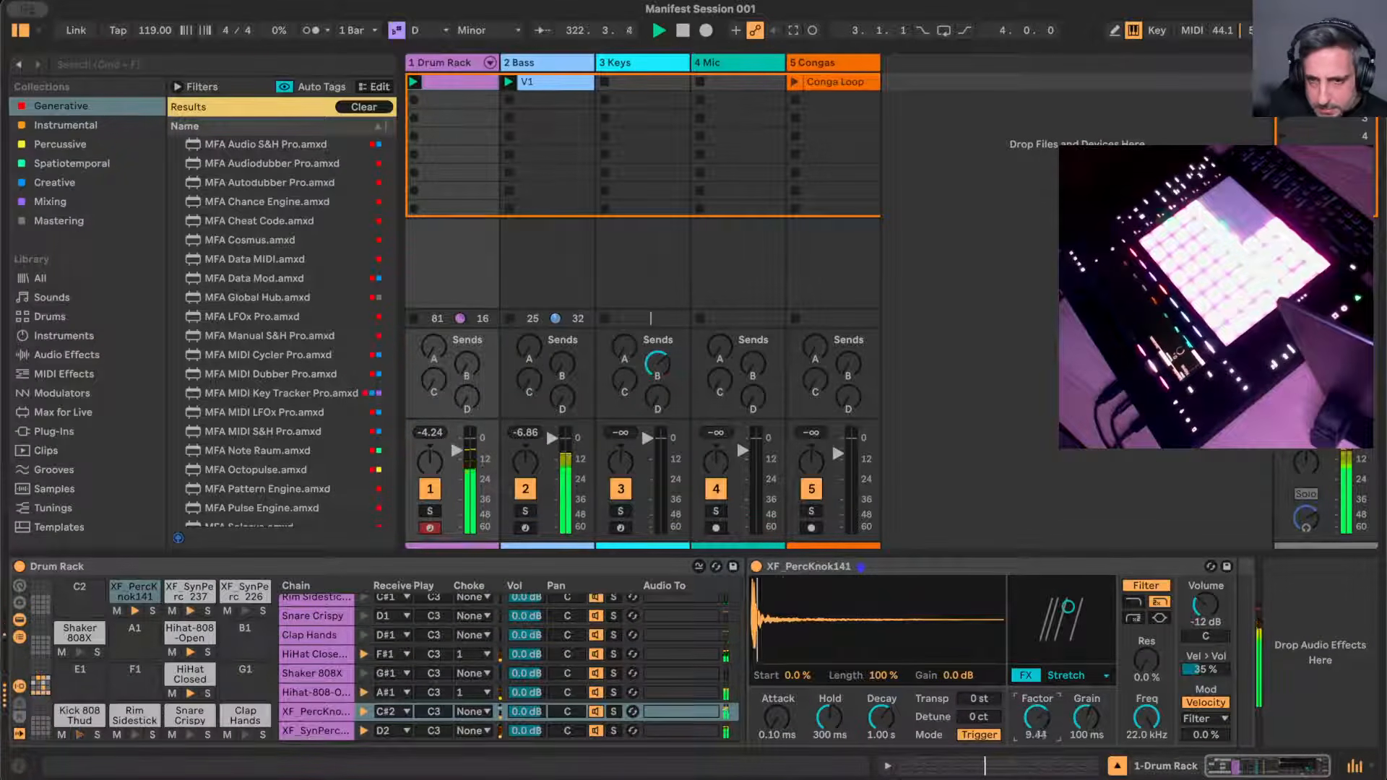
mouse_move(1104, 723)
mouse_down()
mouse_move(1104, 763)
mouse_move(1104, 746)
mouse_move(1033, 725)
mouse_up()
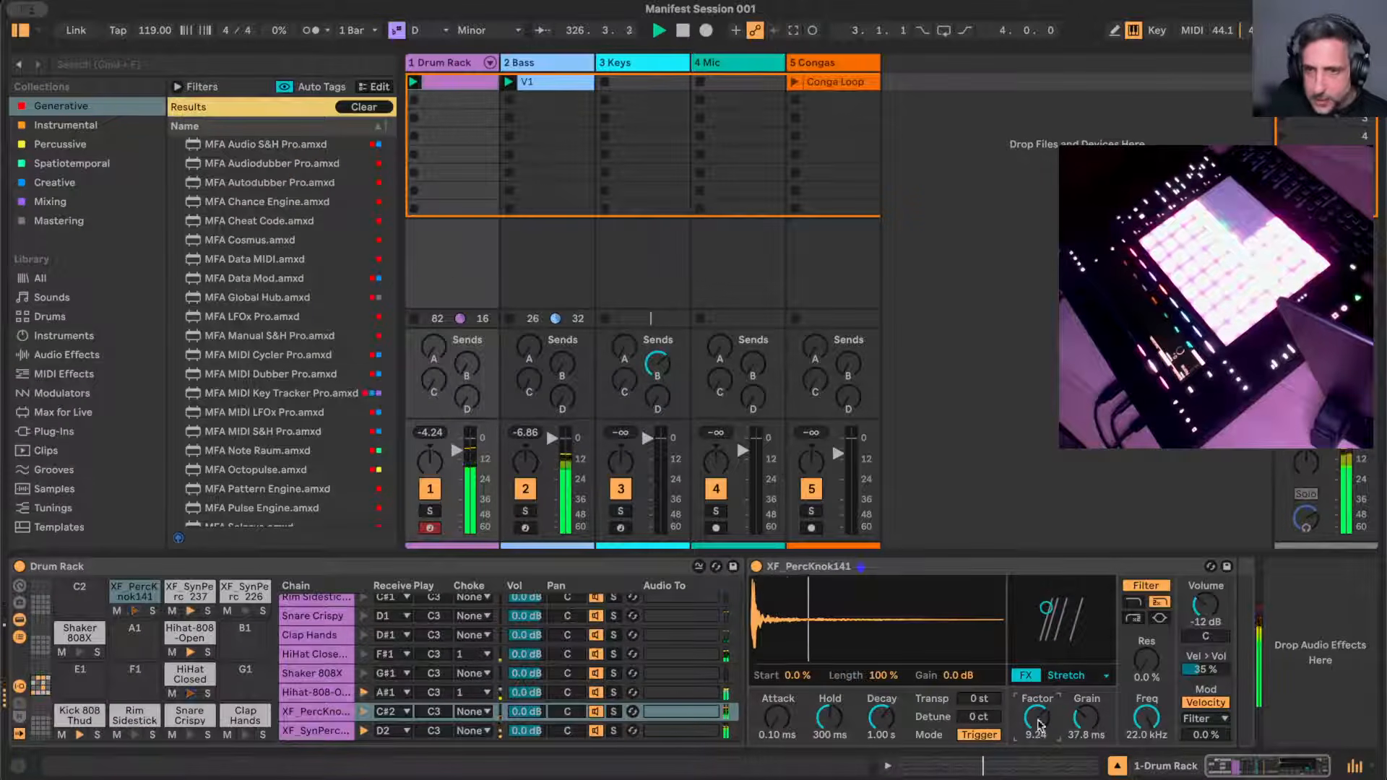
- Modulate XF_PercKnok141's FX 2 by velocity at -22%, and set its Stretch factor to 5.75 and grain to 46.0 ms
click(1226, 718)
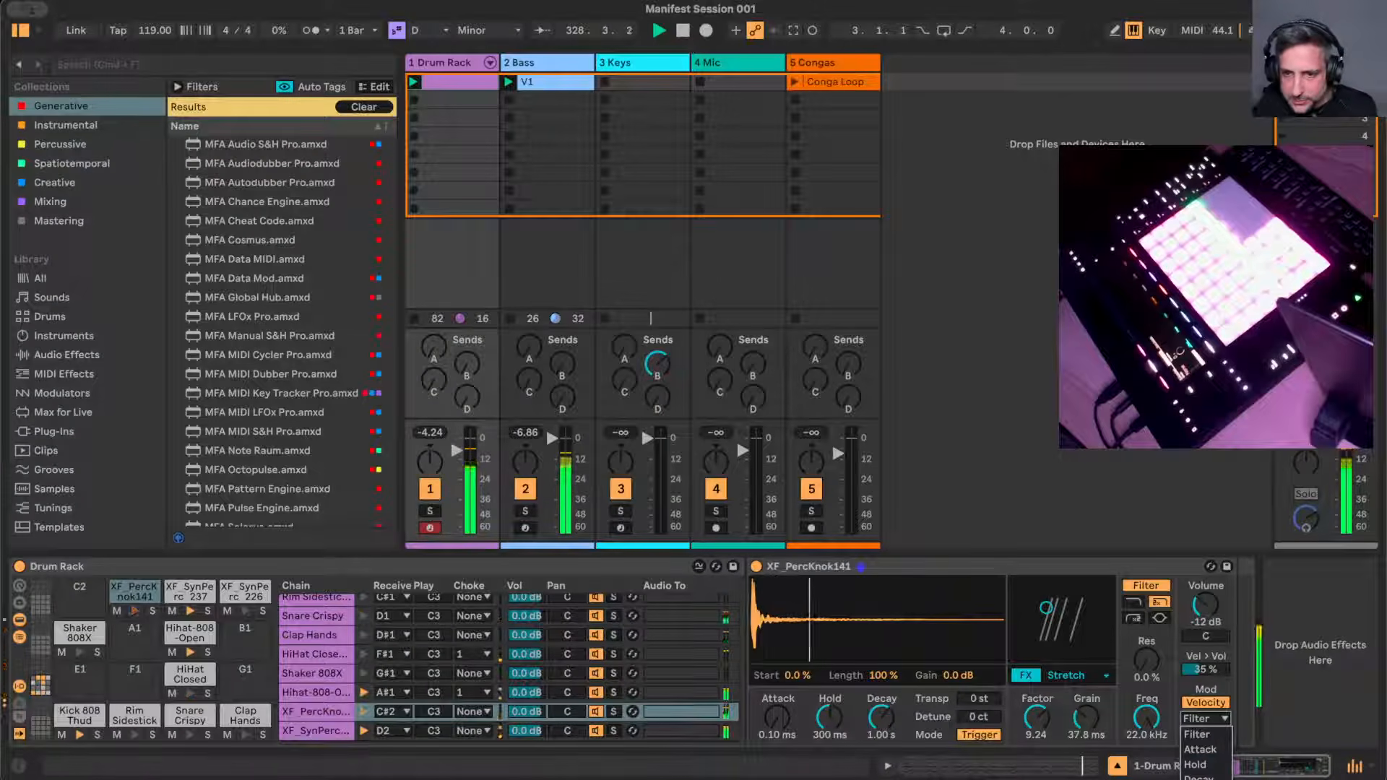
click(1203, 775)
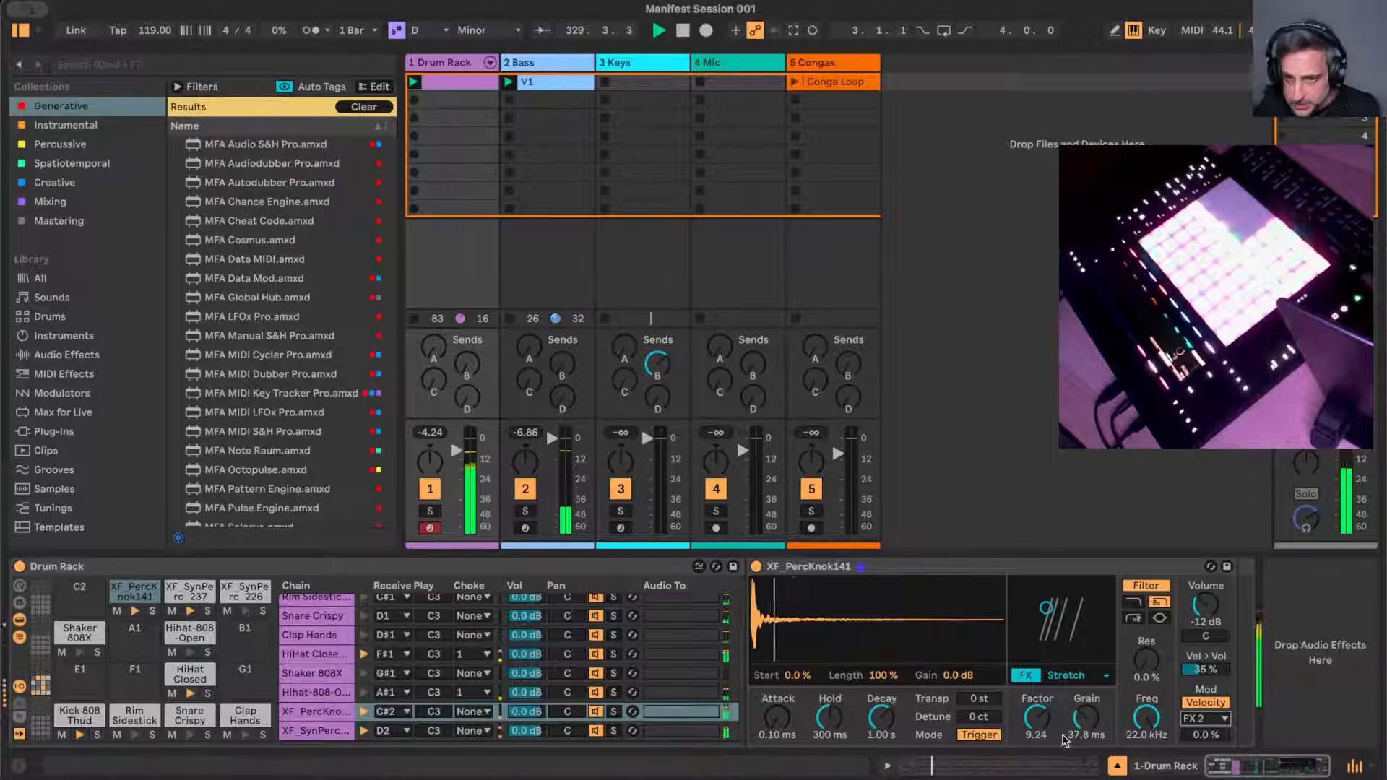
drag(1205, 735, 1211, 774)
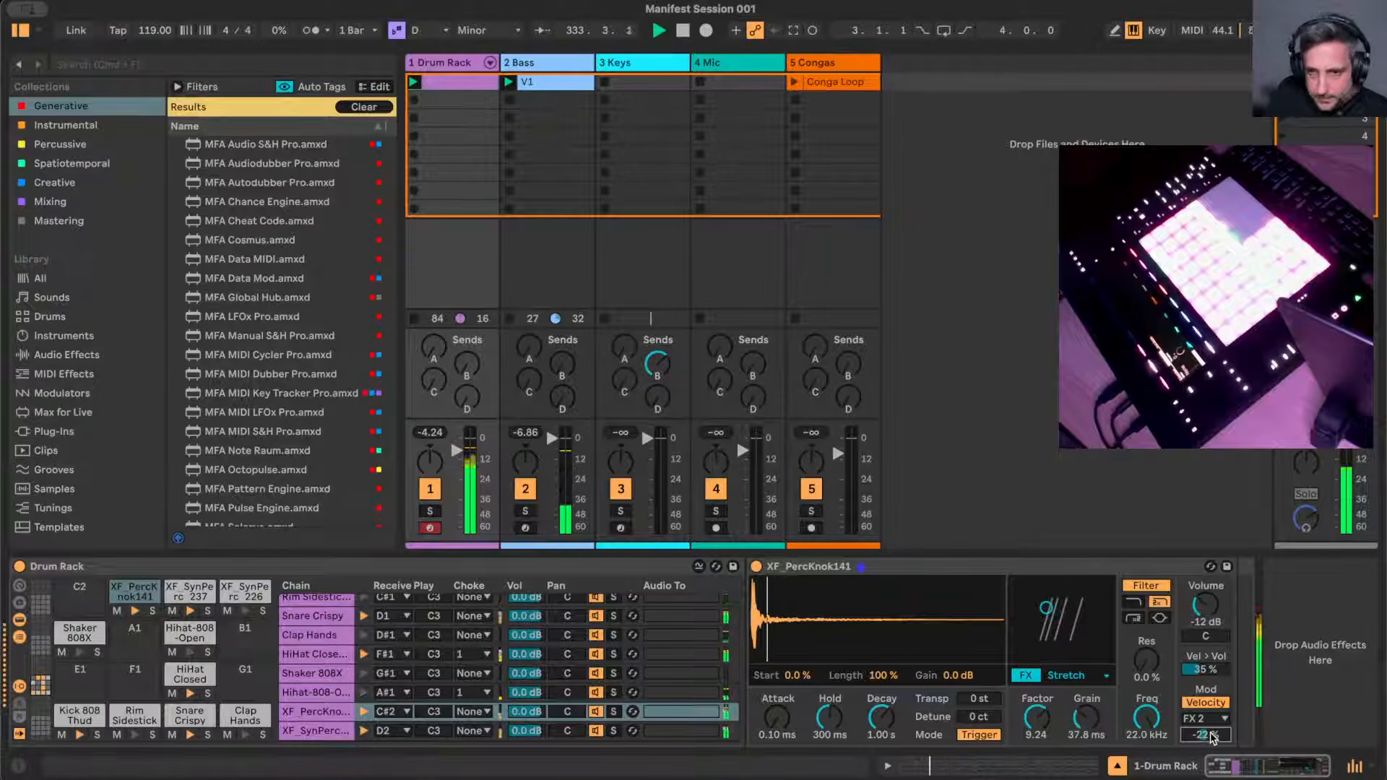
drag(1036, 717, 1036, 727)
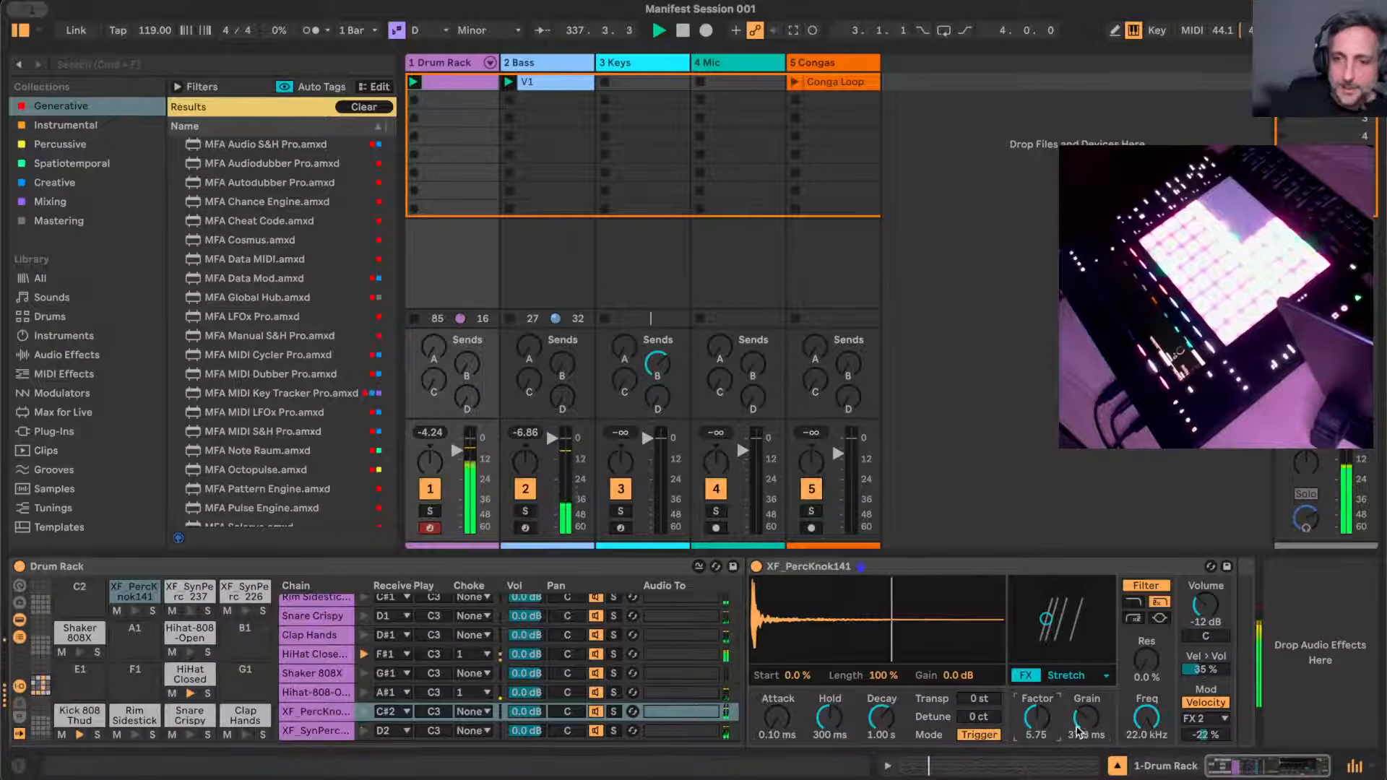
drag(1085, 717, 1086, 722)
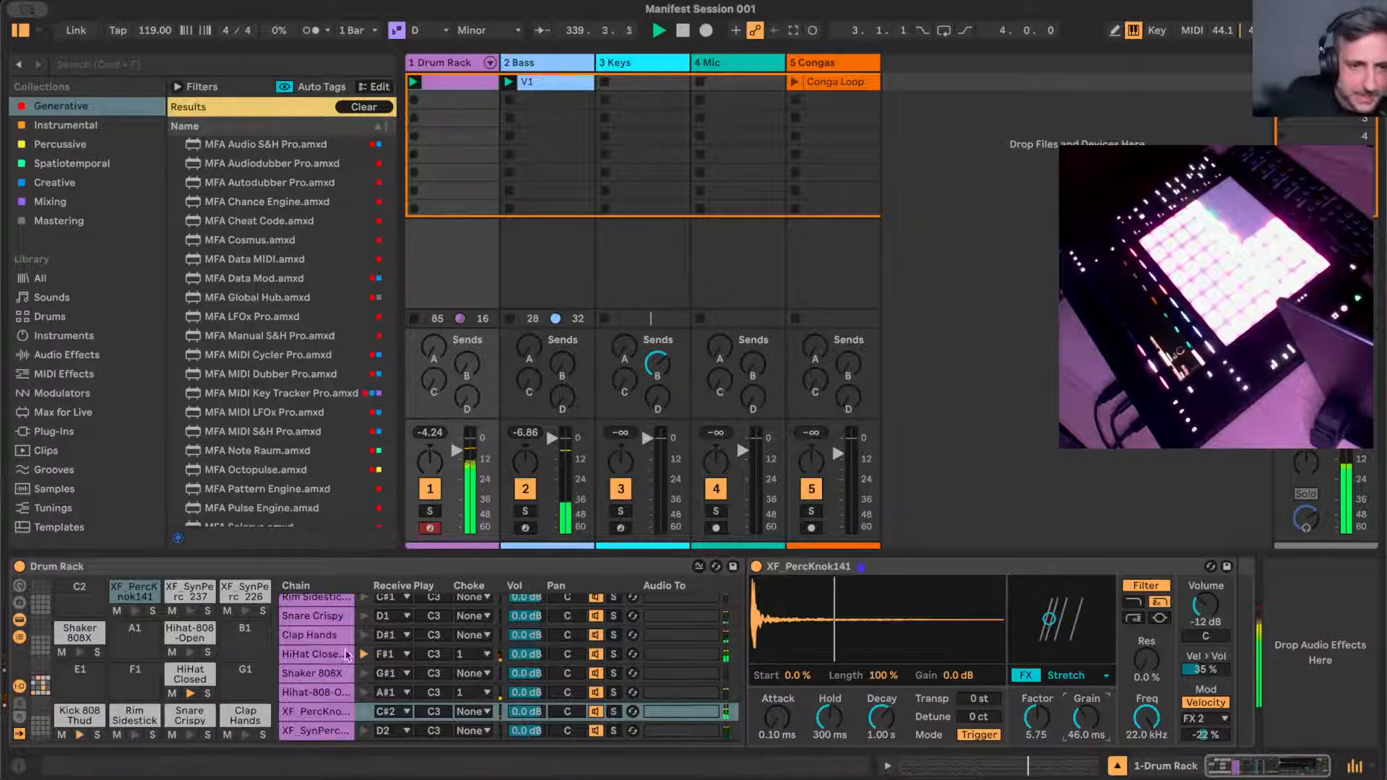
- Select the Hihat-808-Open pad and set its filter frequency to 2.85 kHz
click(185, 636)
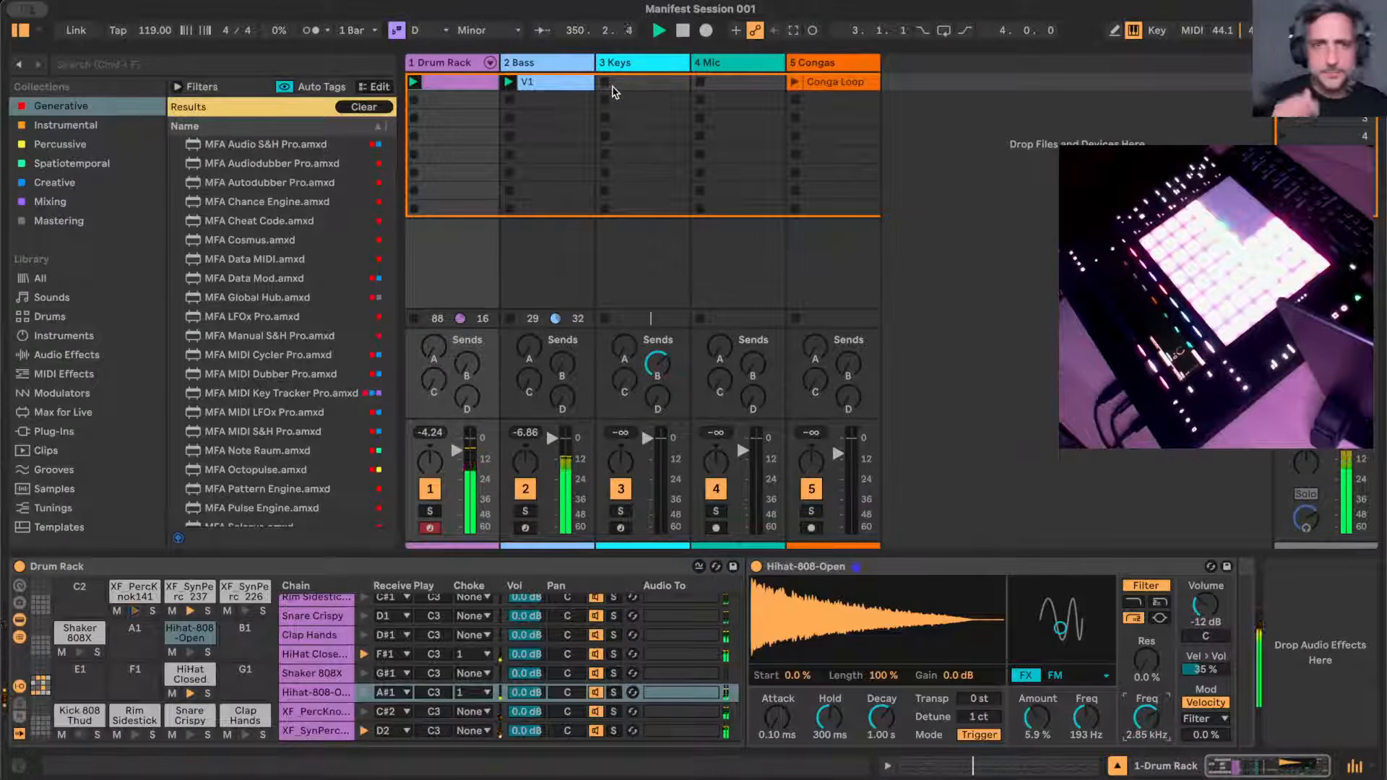
- Review Operator's oscillators on the Keys track and insert MFA X-Ponder ahead of the instrument
click(625, 68)
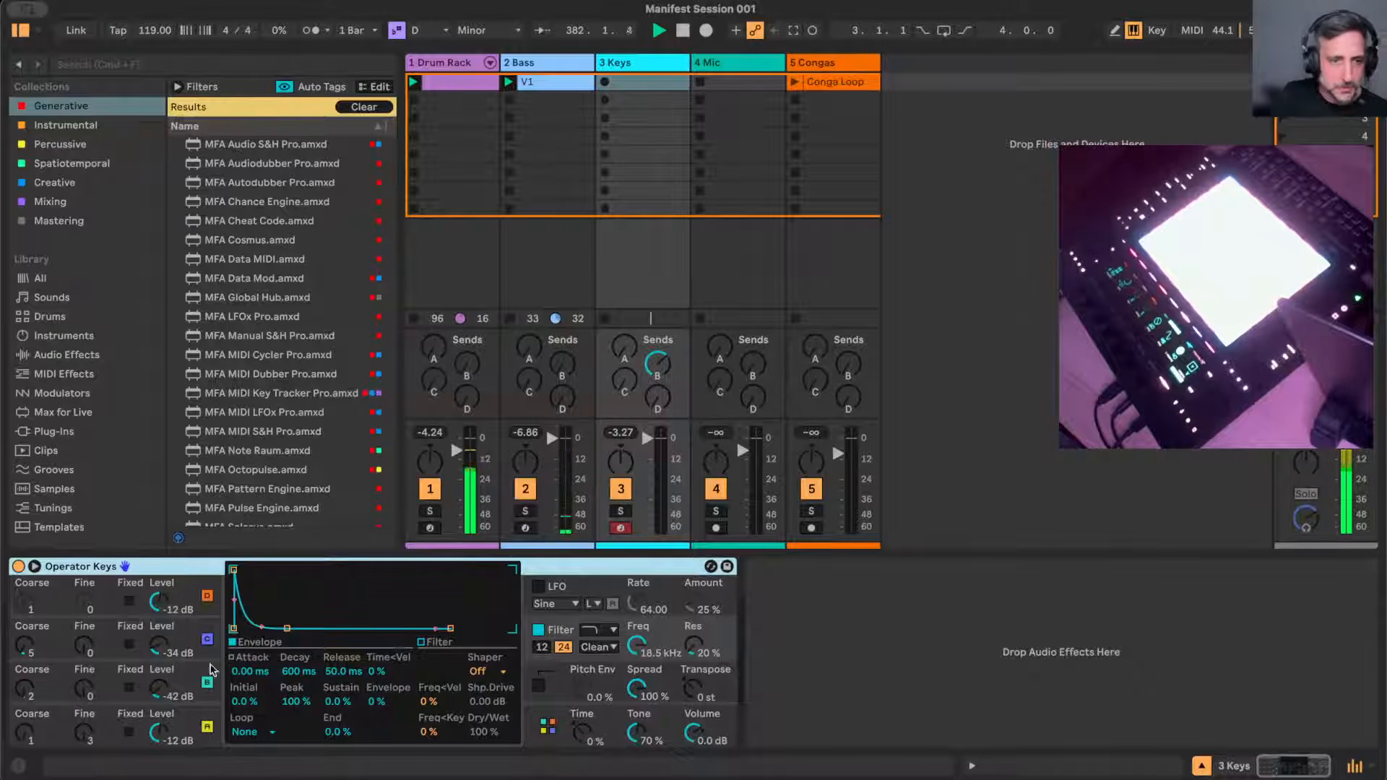
click(195, 715)
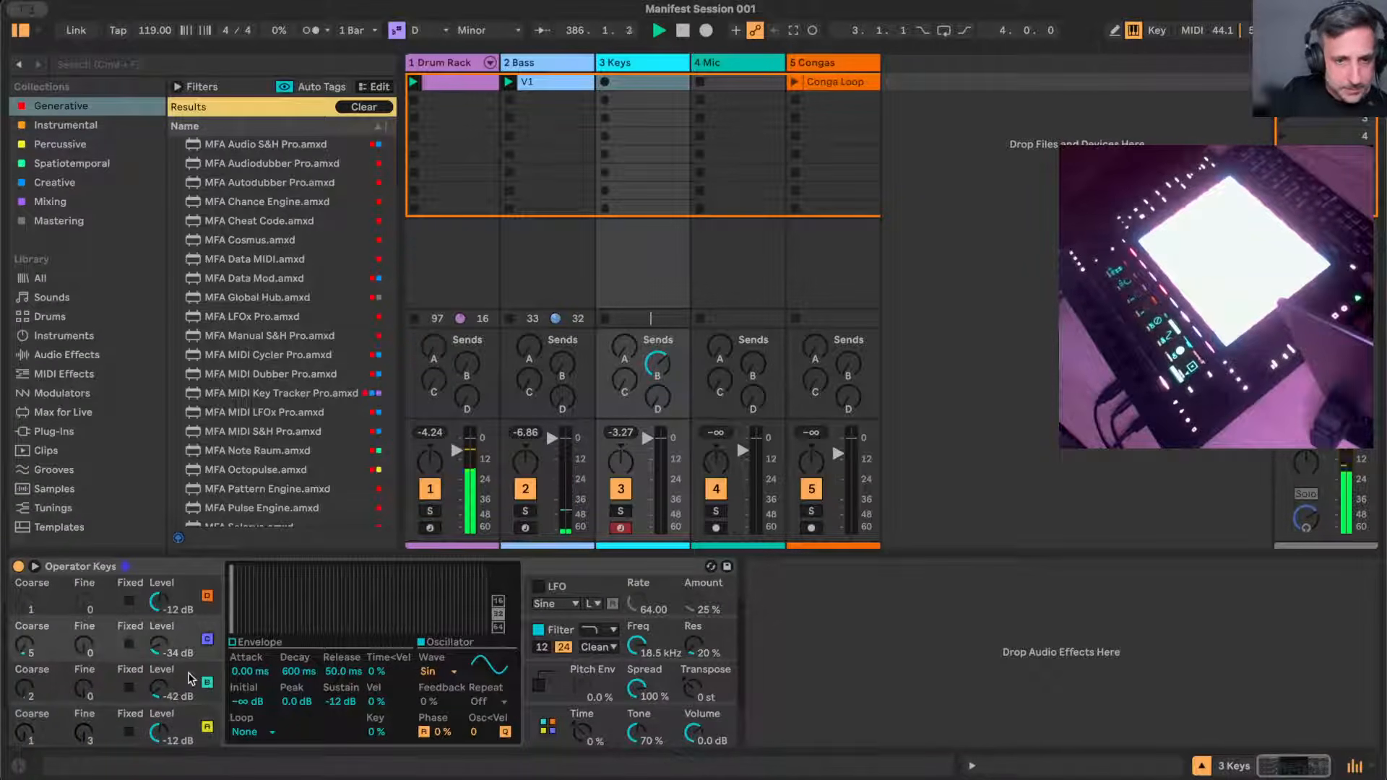
click(180, 586)
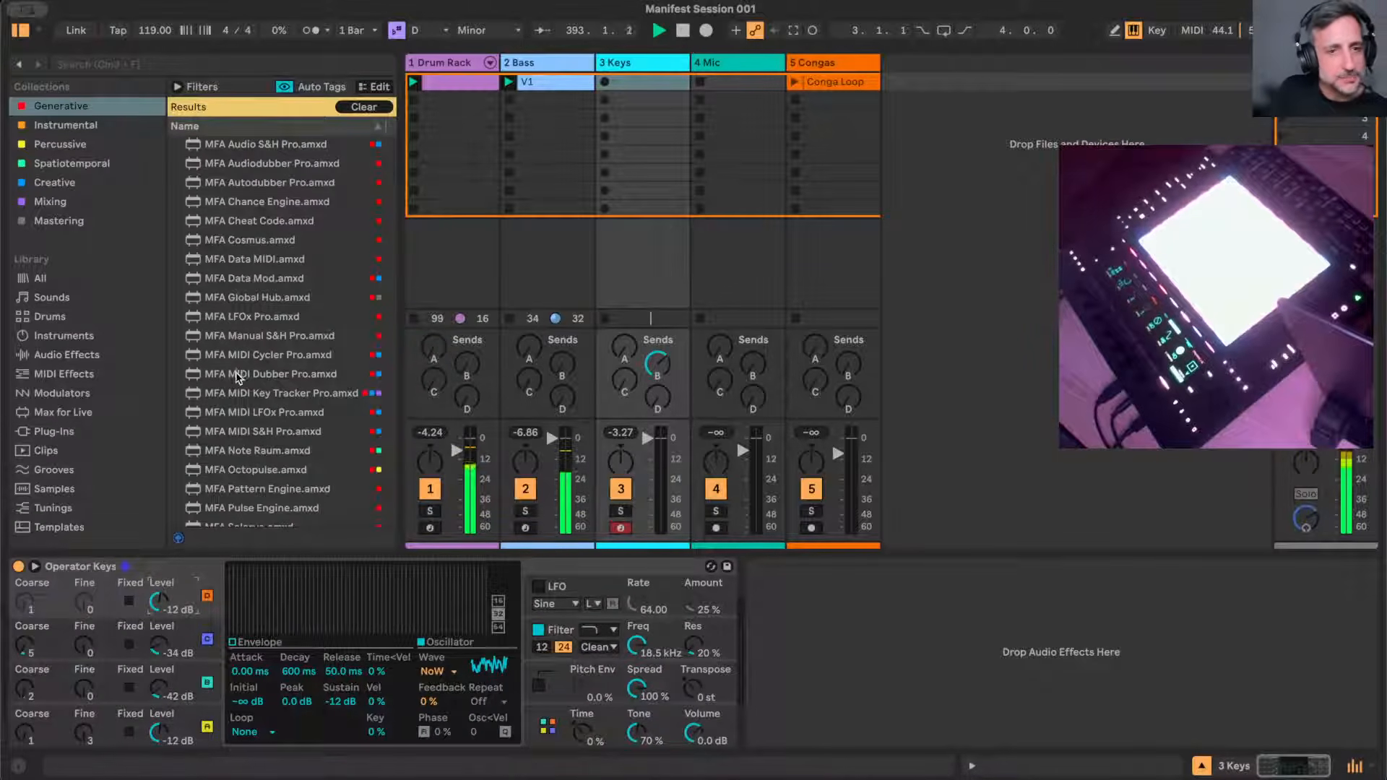
scroll(236, 375, down, 5)
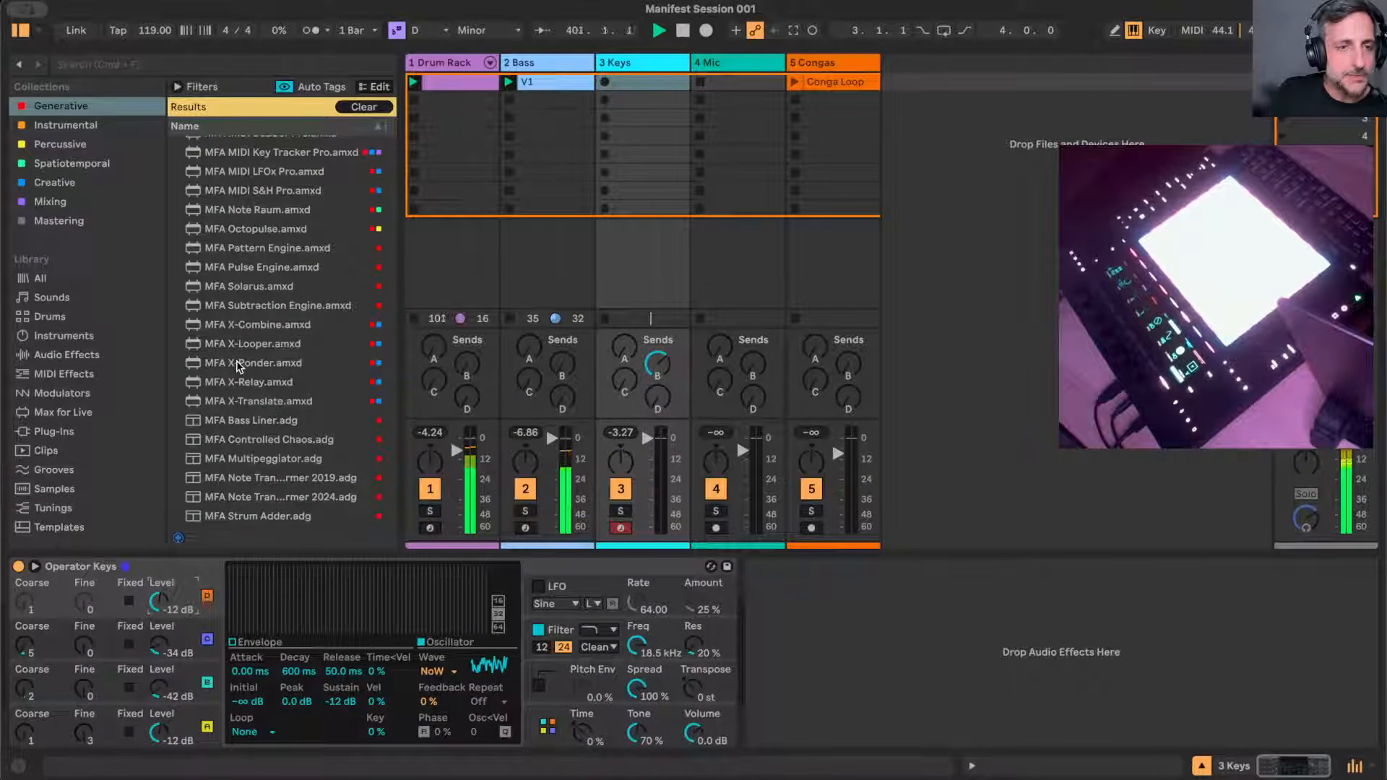
drag(239, 365, 8, 610)
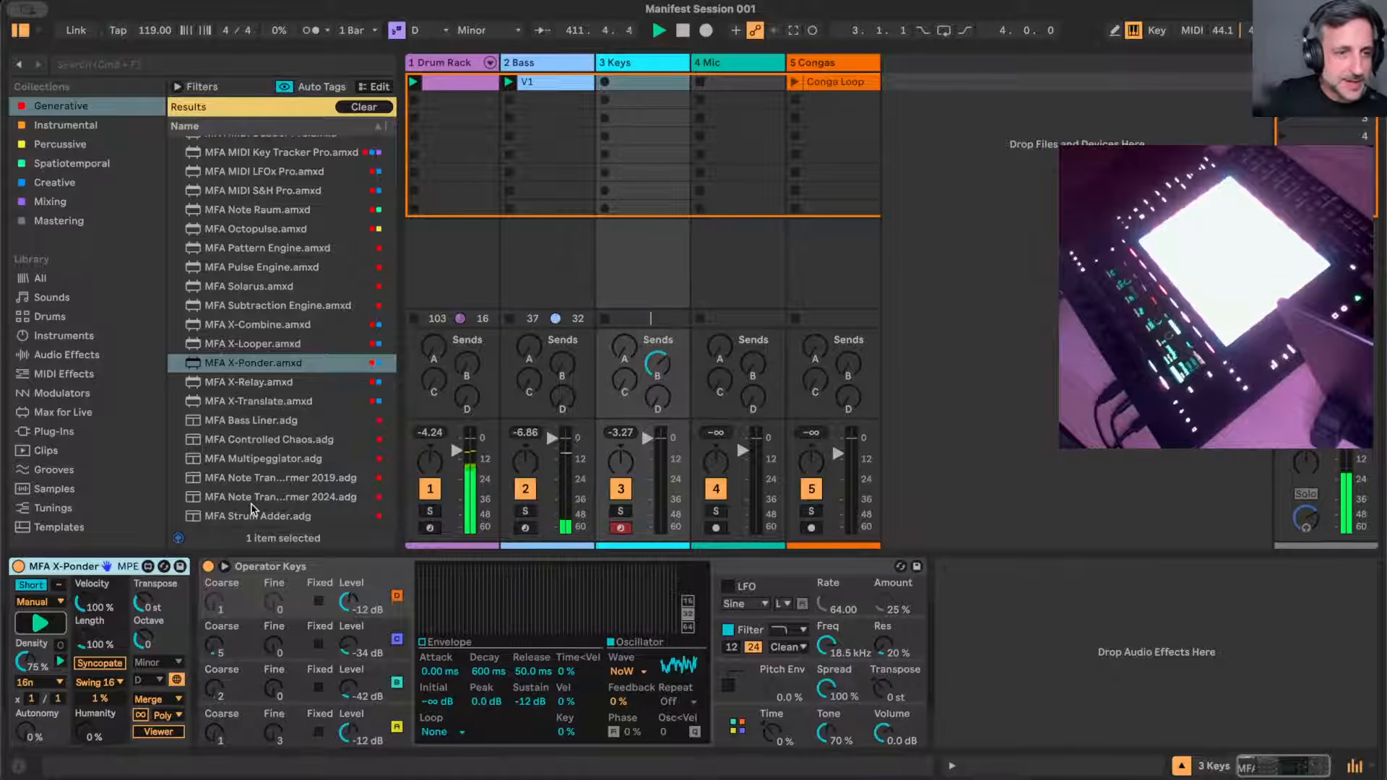
- Set MFA X-Ponder to Long, record a phrase into it, and switch it back to playback
click(32, 586)
click(72, 566)
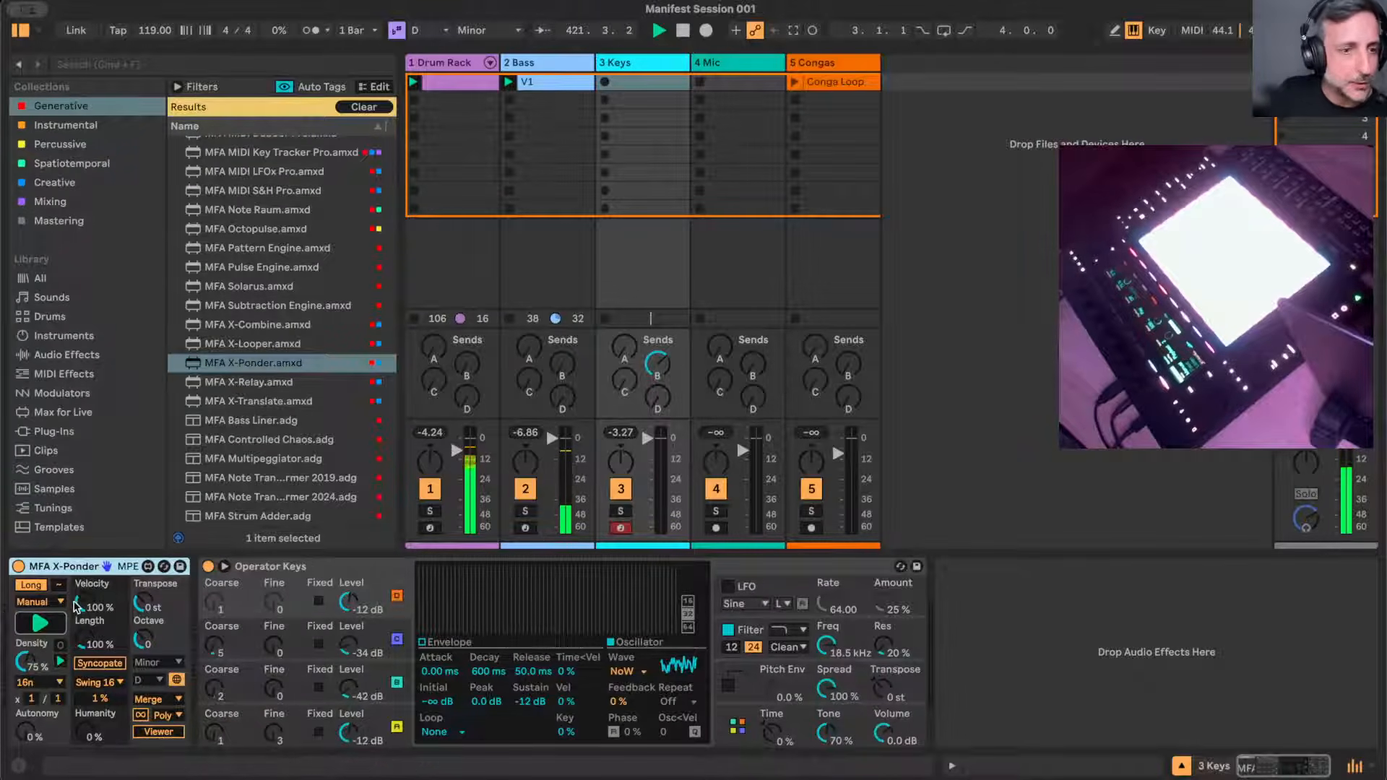
click(41, 623)
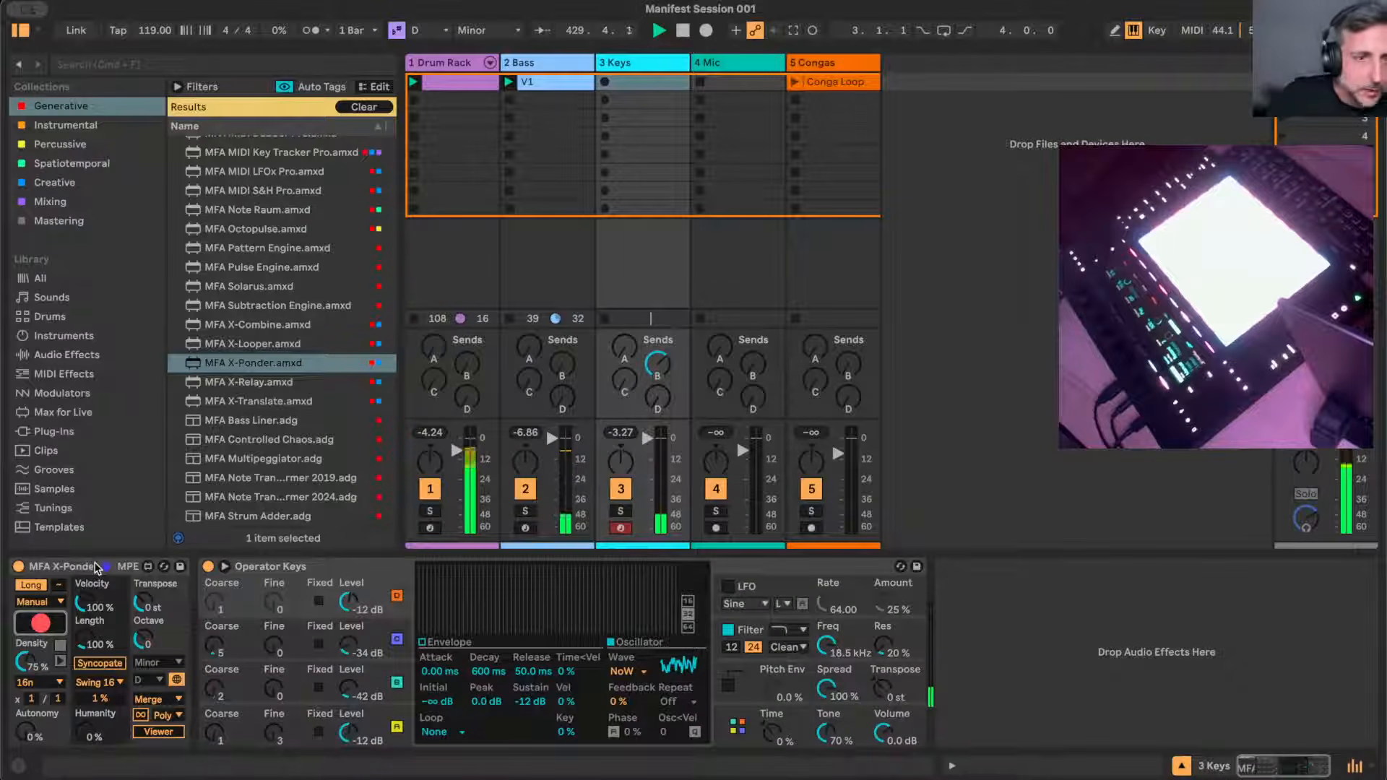
click(41, 623)
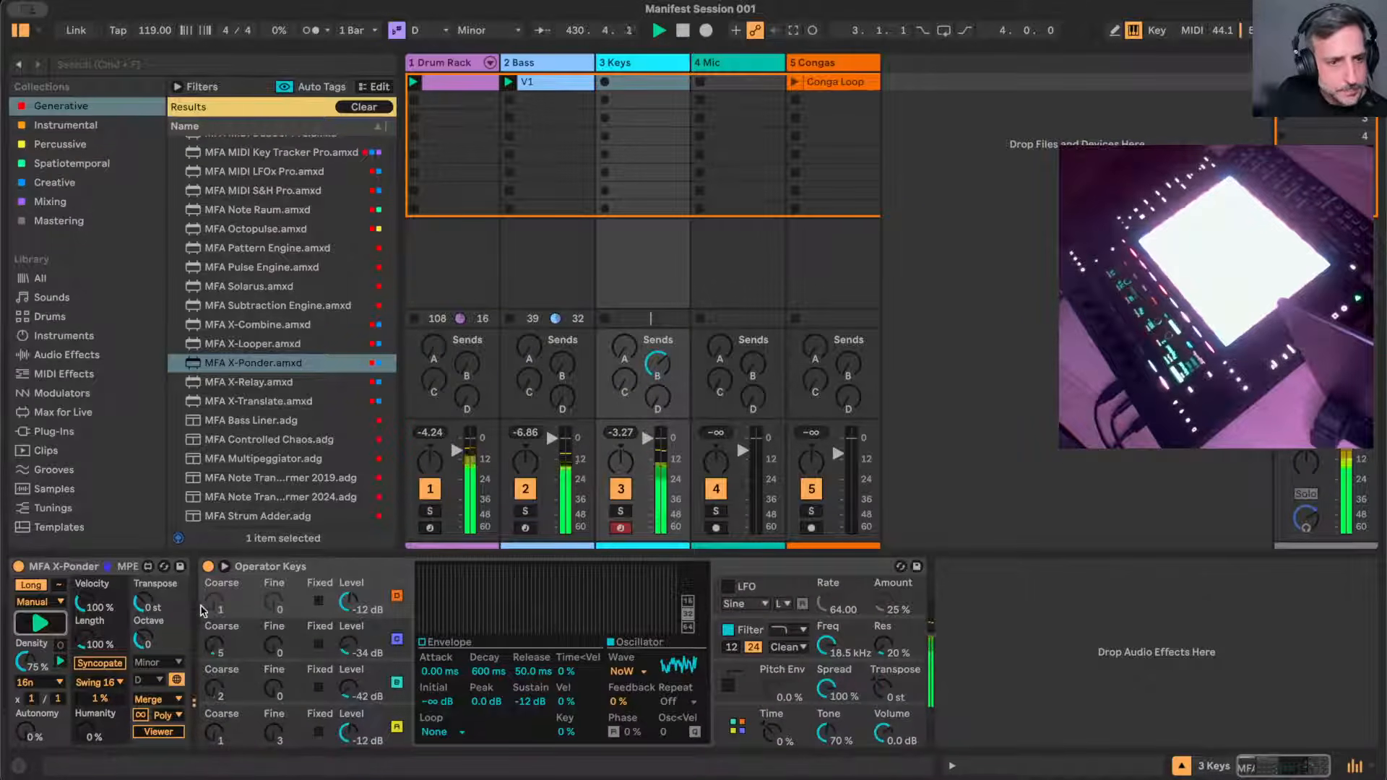
- Expand MFA X-Ponder to show its note viewer and set Density to 78%
double_click(103, 568)
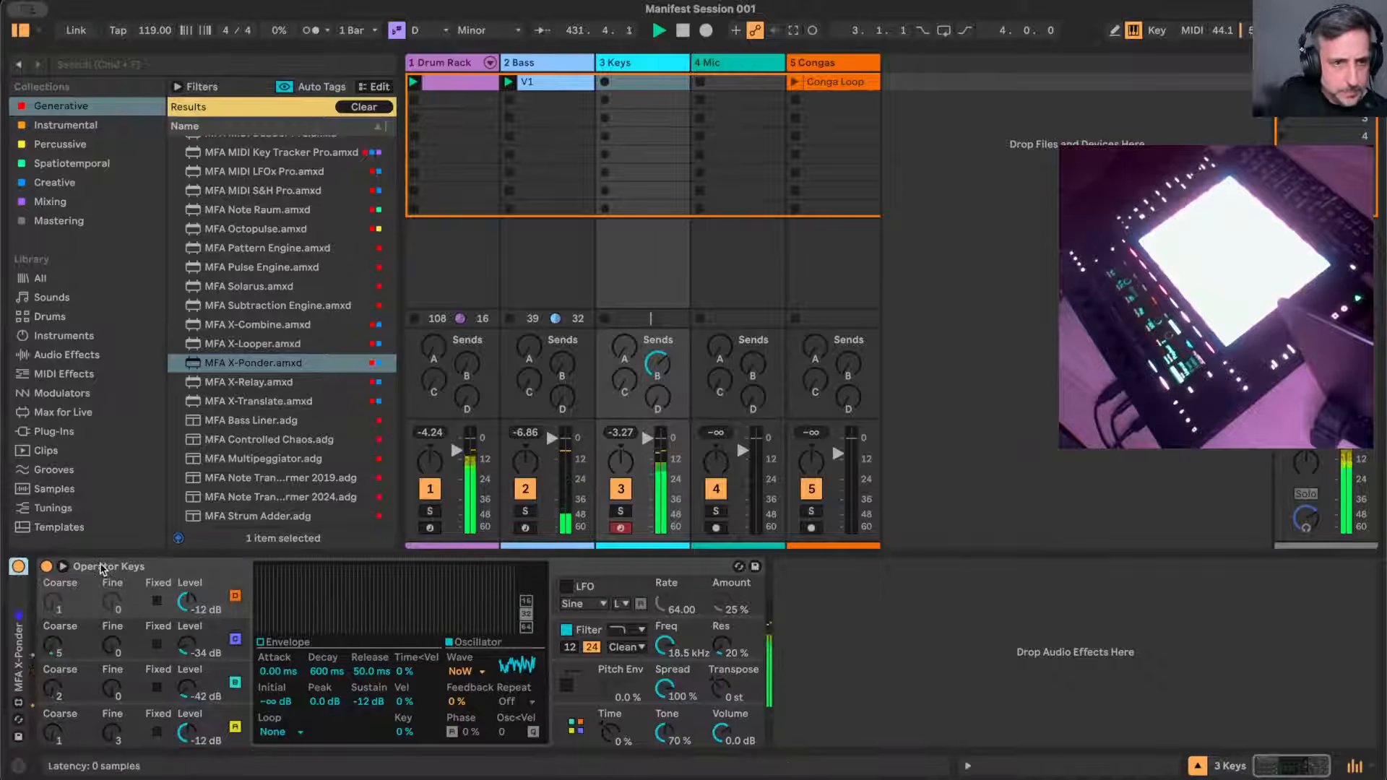
double_click(22, 596)
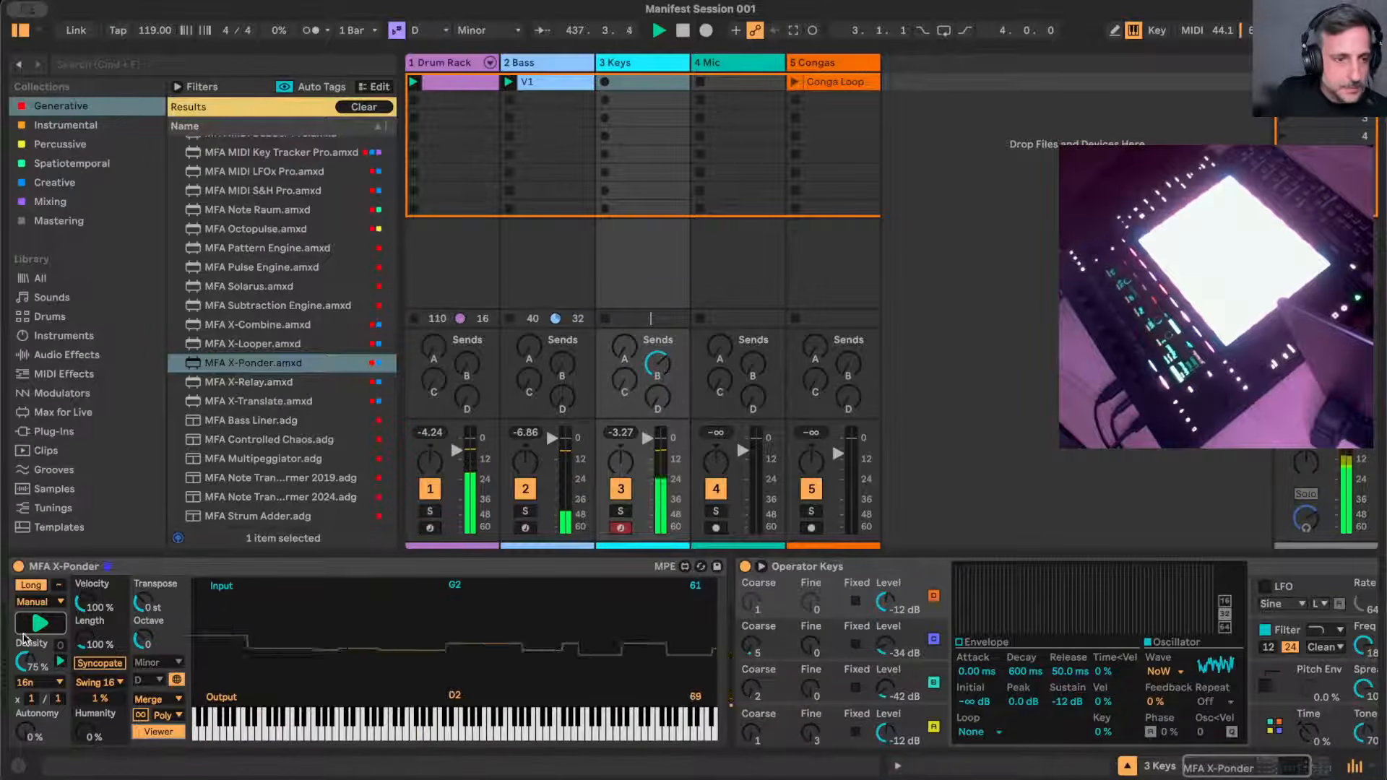
click(27, 661)
mouse_move(27, 660)
mouse_down()
mouse_move(27, 686)
mouse_move(26, 661)
mouse_up()
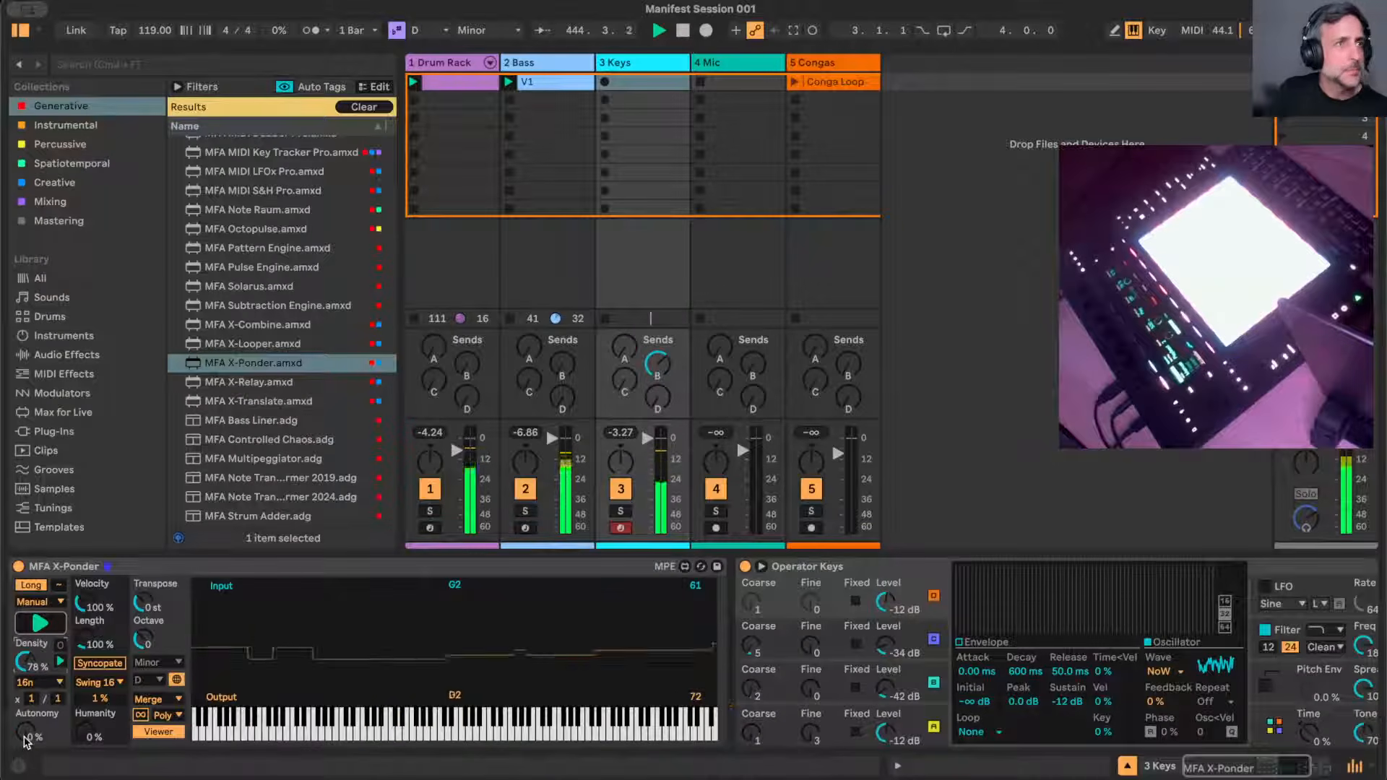
- Try adjusting MFA X-Ponder's Autonomy and set its swing amount to 0%
mouse_move(27, 731)
mouse_down()
mouse_move(27, 659)
mouse_move(27, 731)
mouse_up()
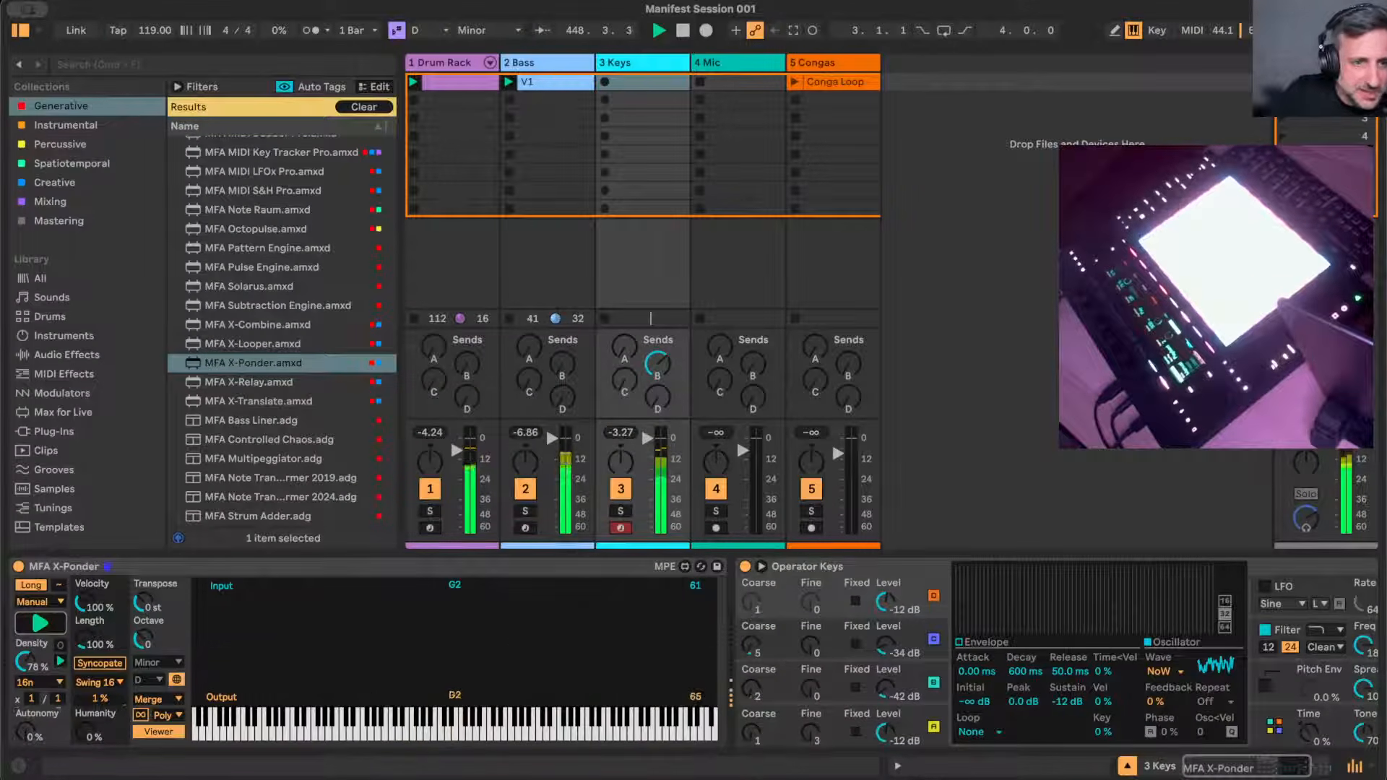
drag(100, 699, 100, 704)
click(91, 662)
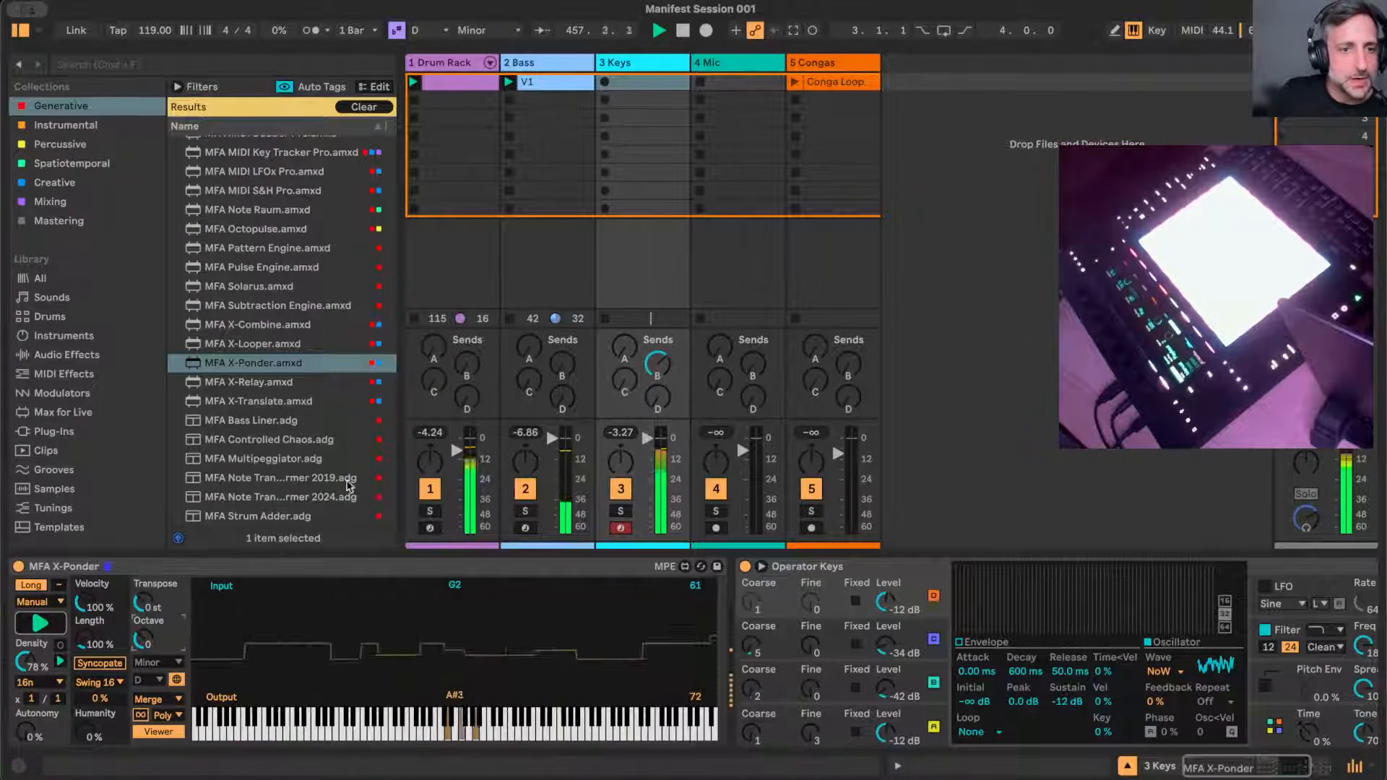
- Browse the Mixing and Creative collections, fold Operator Keys, and add MFA X-Control Pro after it on the Keys track
click(78, 202)
scroll(232, 326, down, 5)
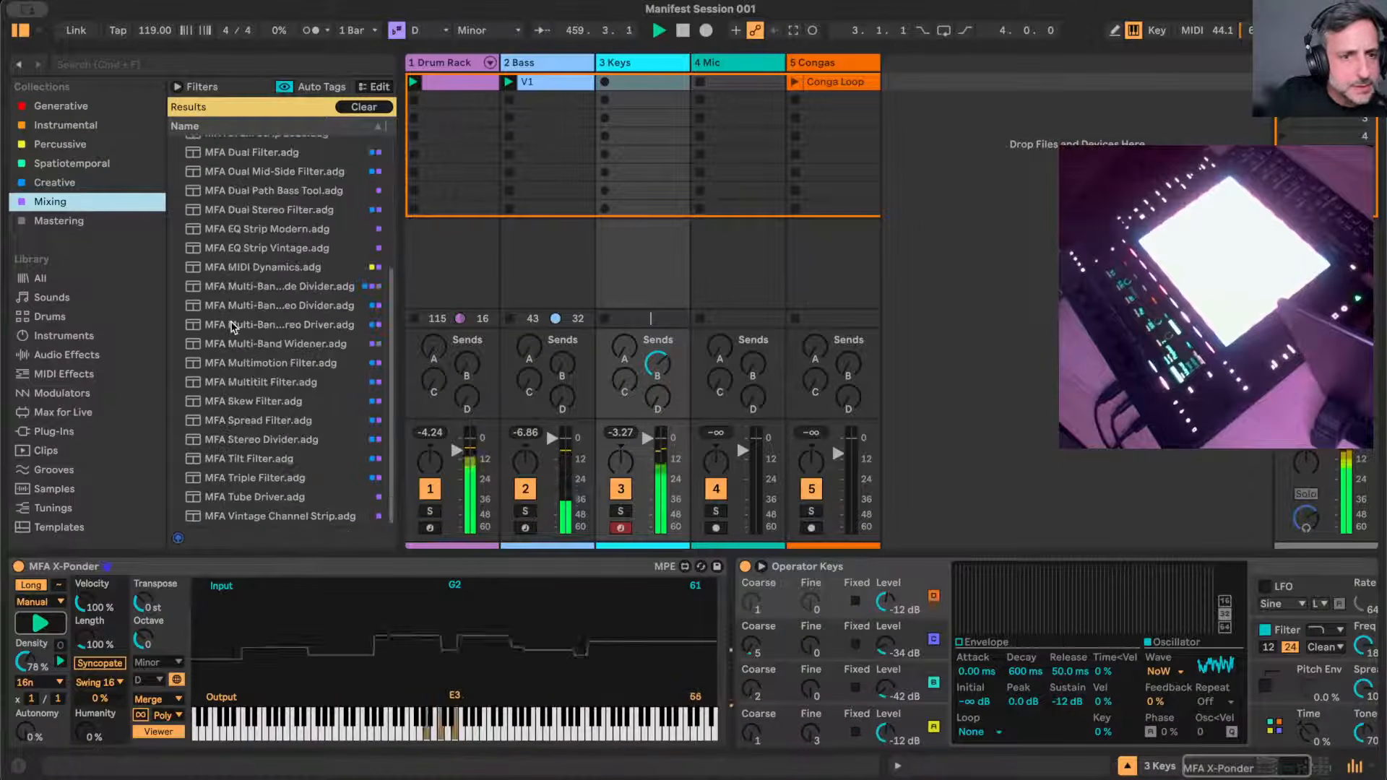
click(55, 183)
scroll(246, 300, up, 10)
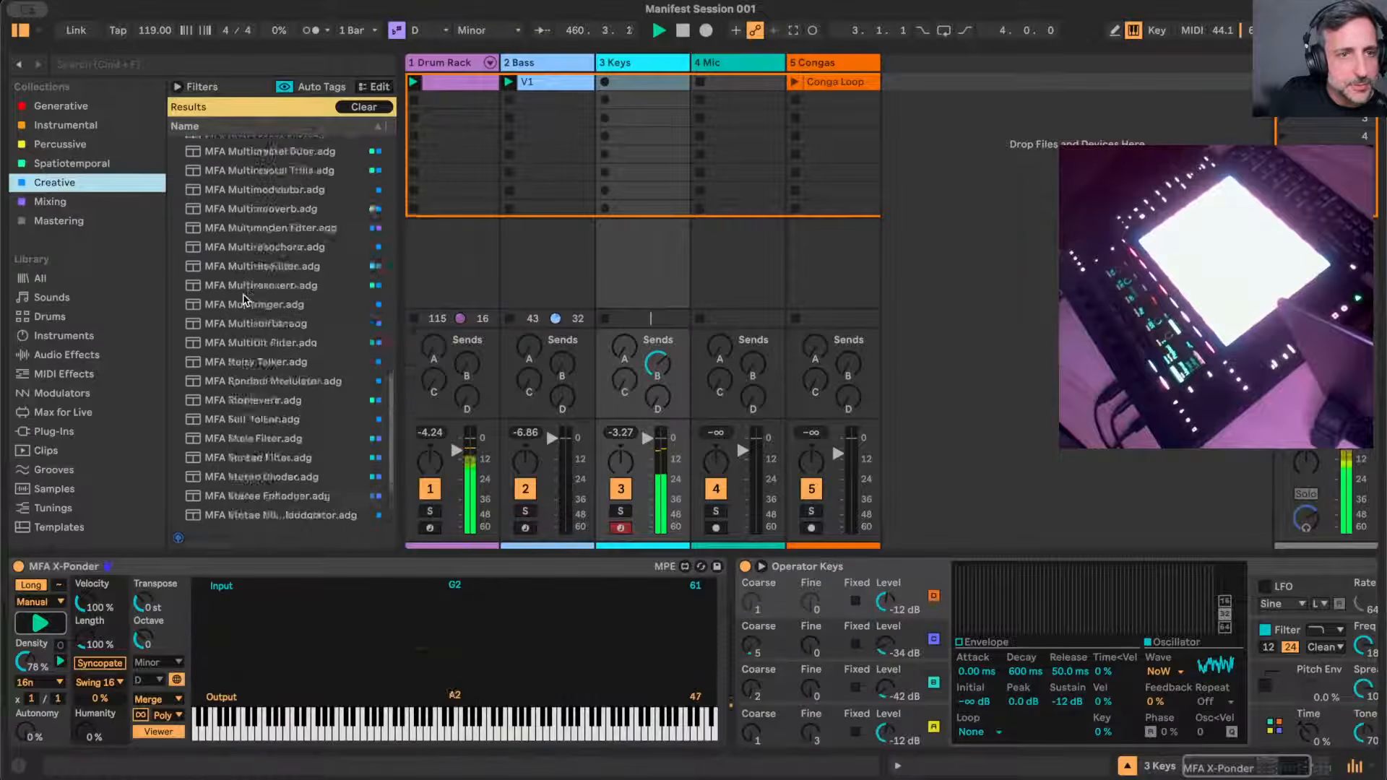
scroll(243, 300, down, 10)
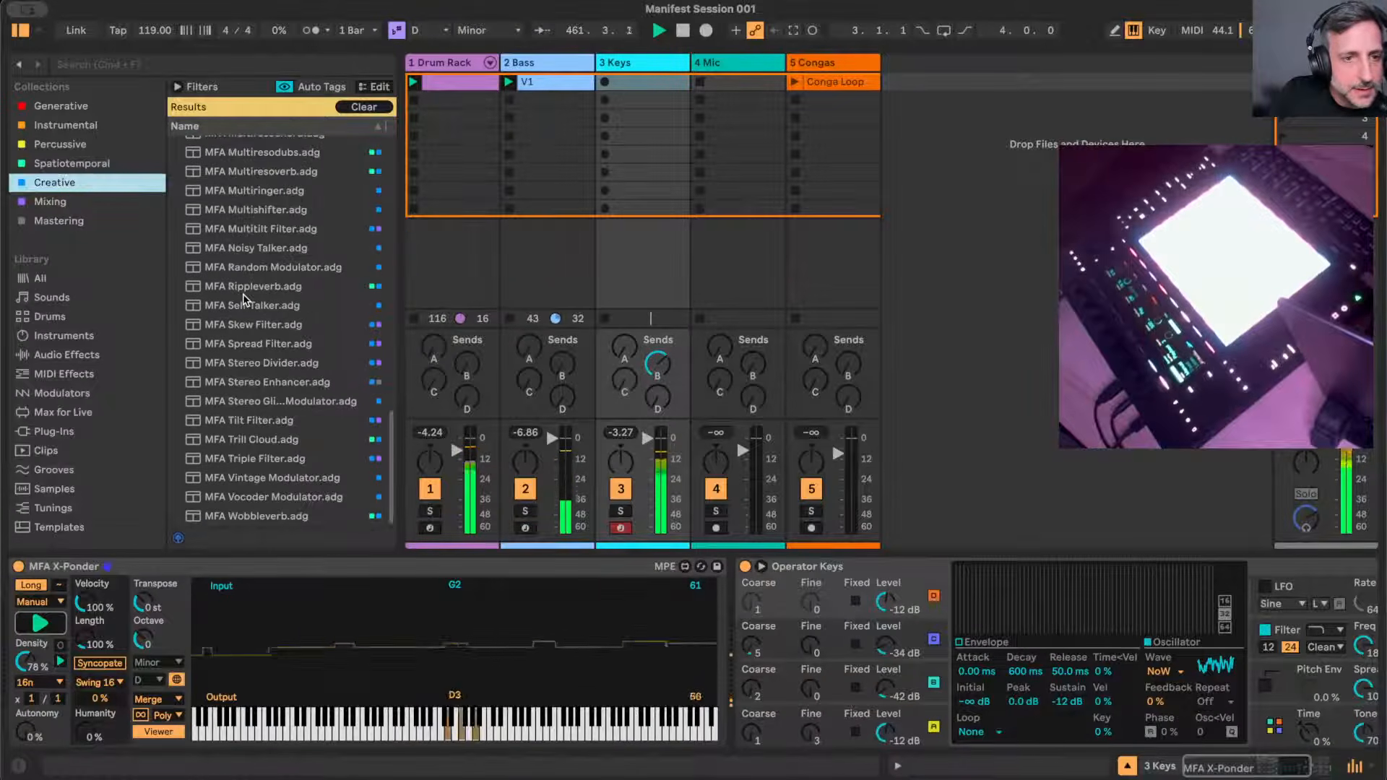
scroll(244, 300, up, 12)
scroll(243, 300, up, 5)
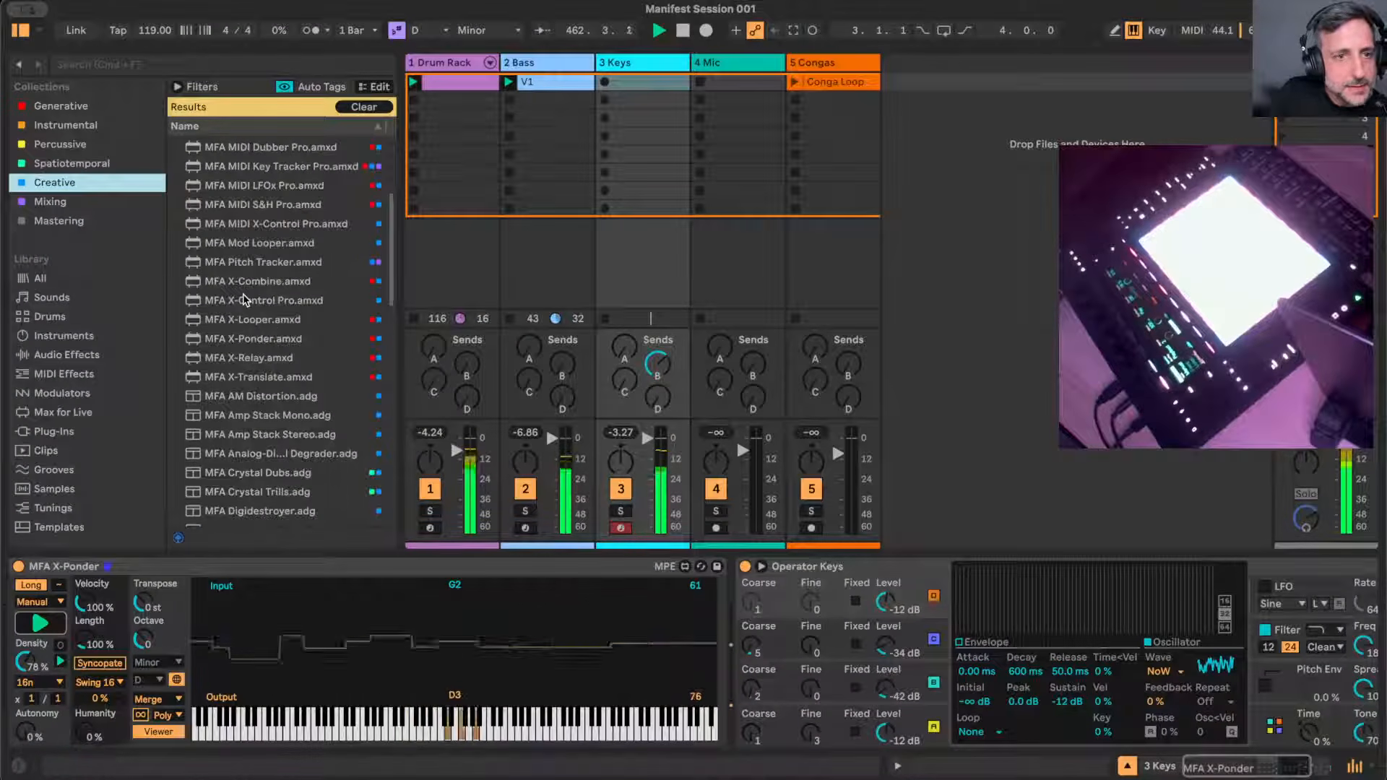
double_click(845, 570)
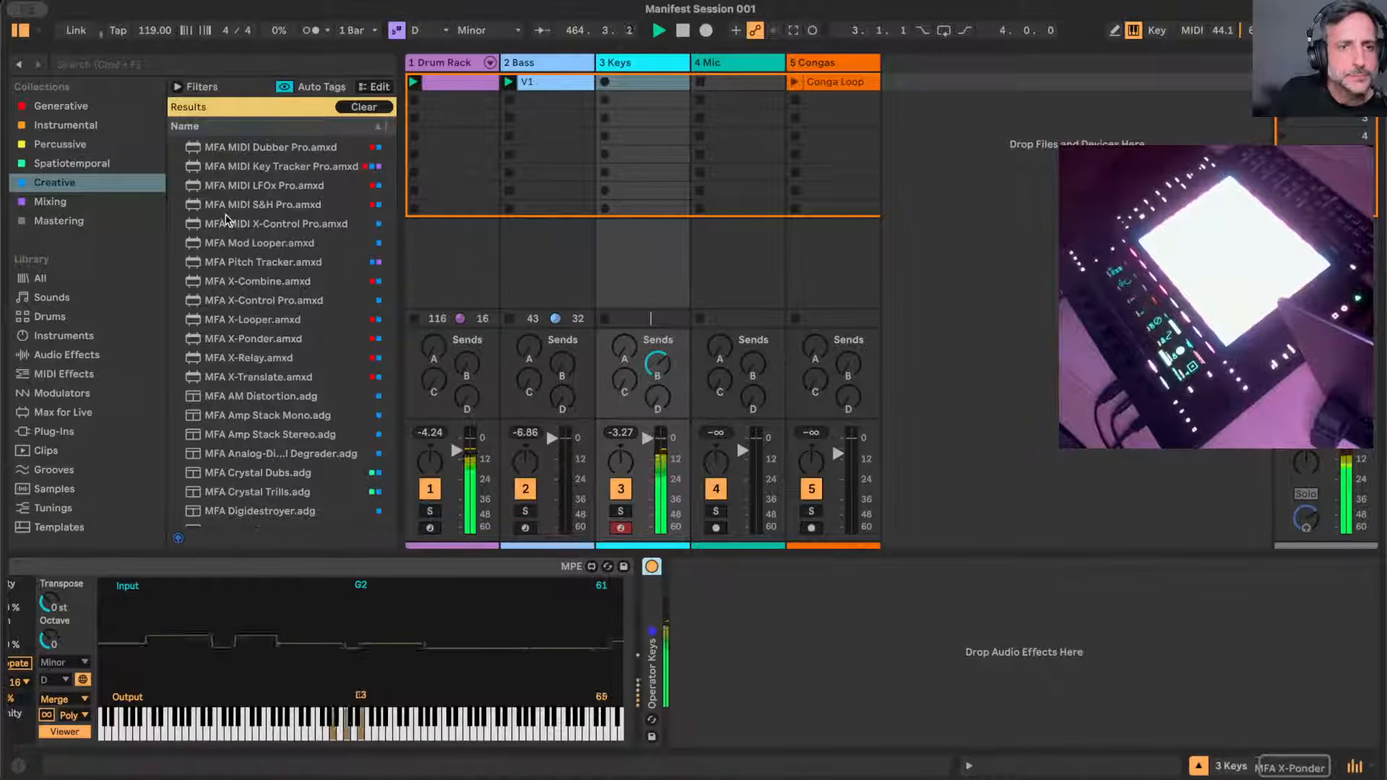
double_click(252, 301)
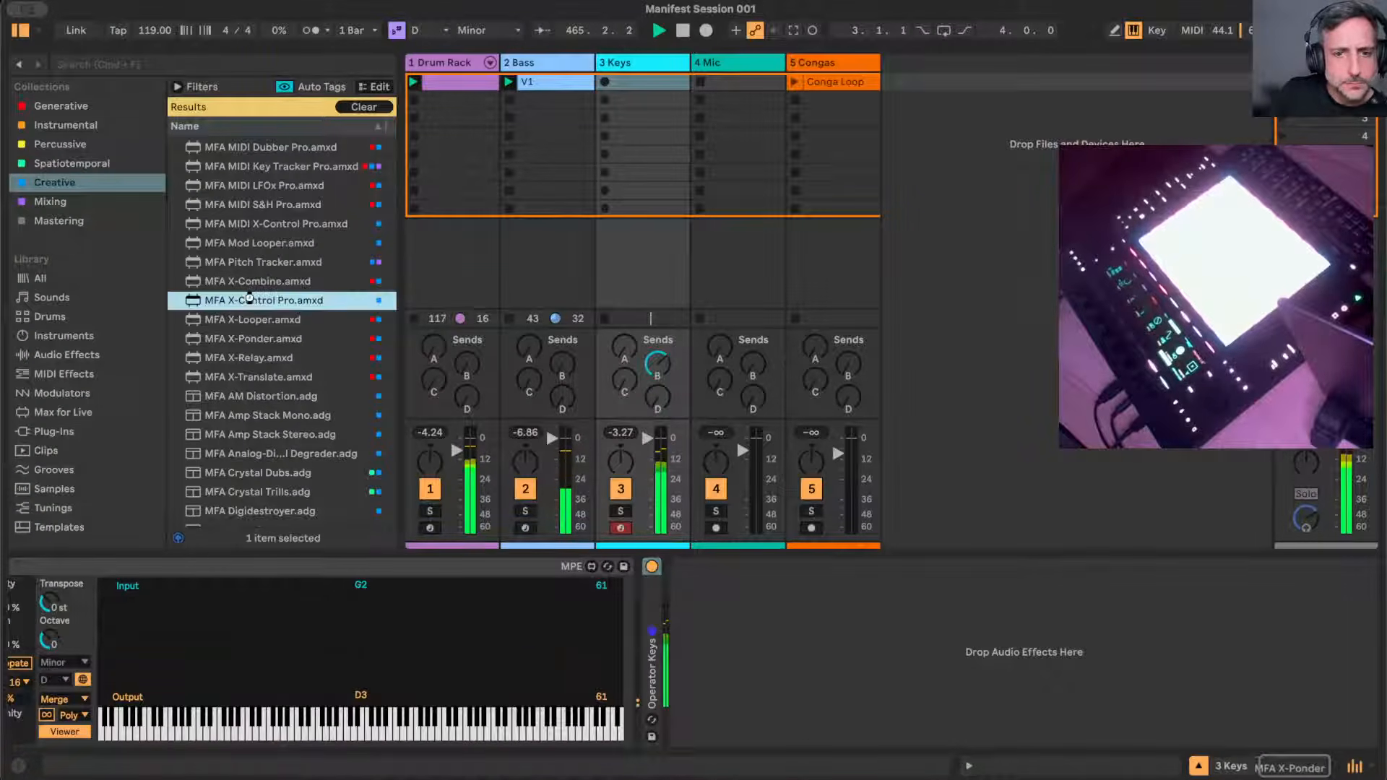
- Map MFA X-Control Pro to the Keys track's Send B (B-Hall) and test its Control knob
click(728, 591)
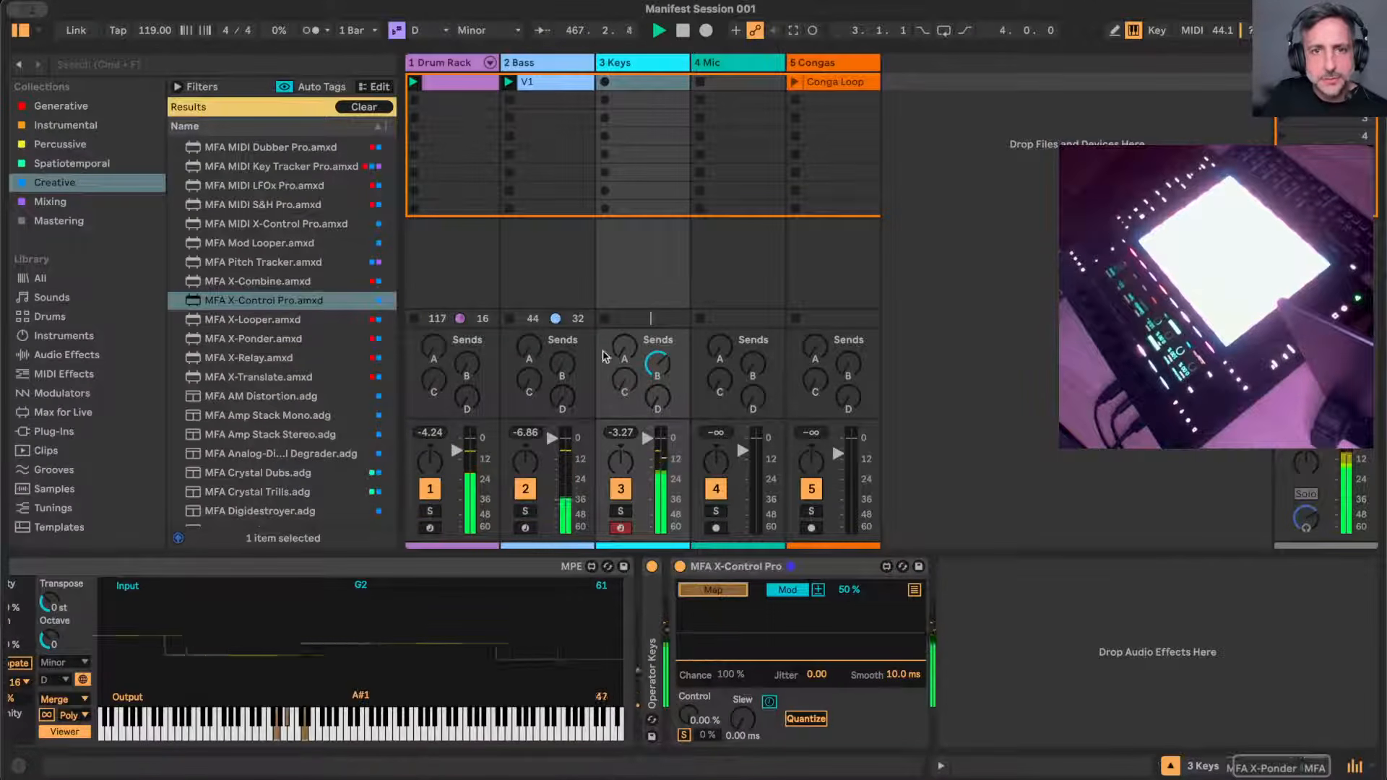
click(639, 372)
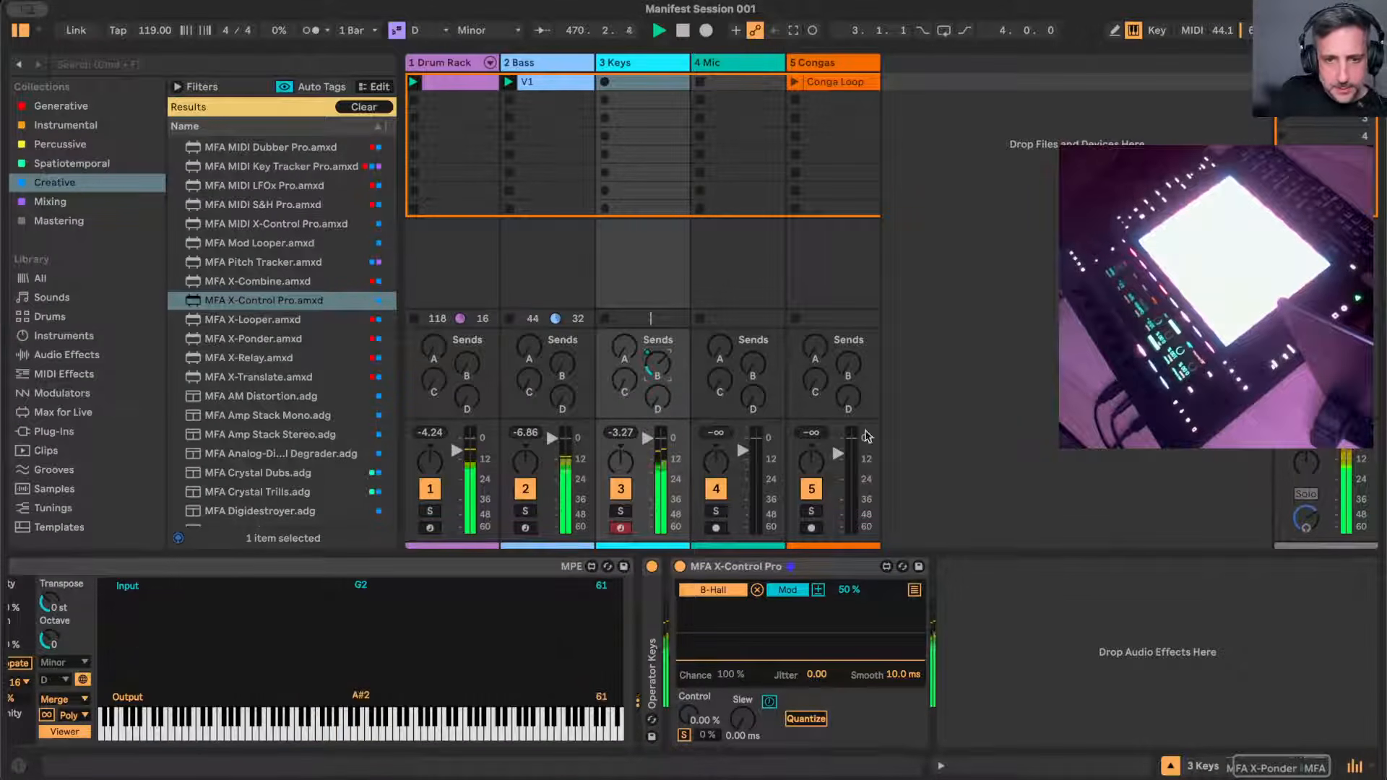
mouse_move(687, 719)
mouse_down()
mouse_move(686, 646)
mouse_move(691, 716)
mouse_up()
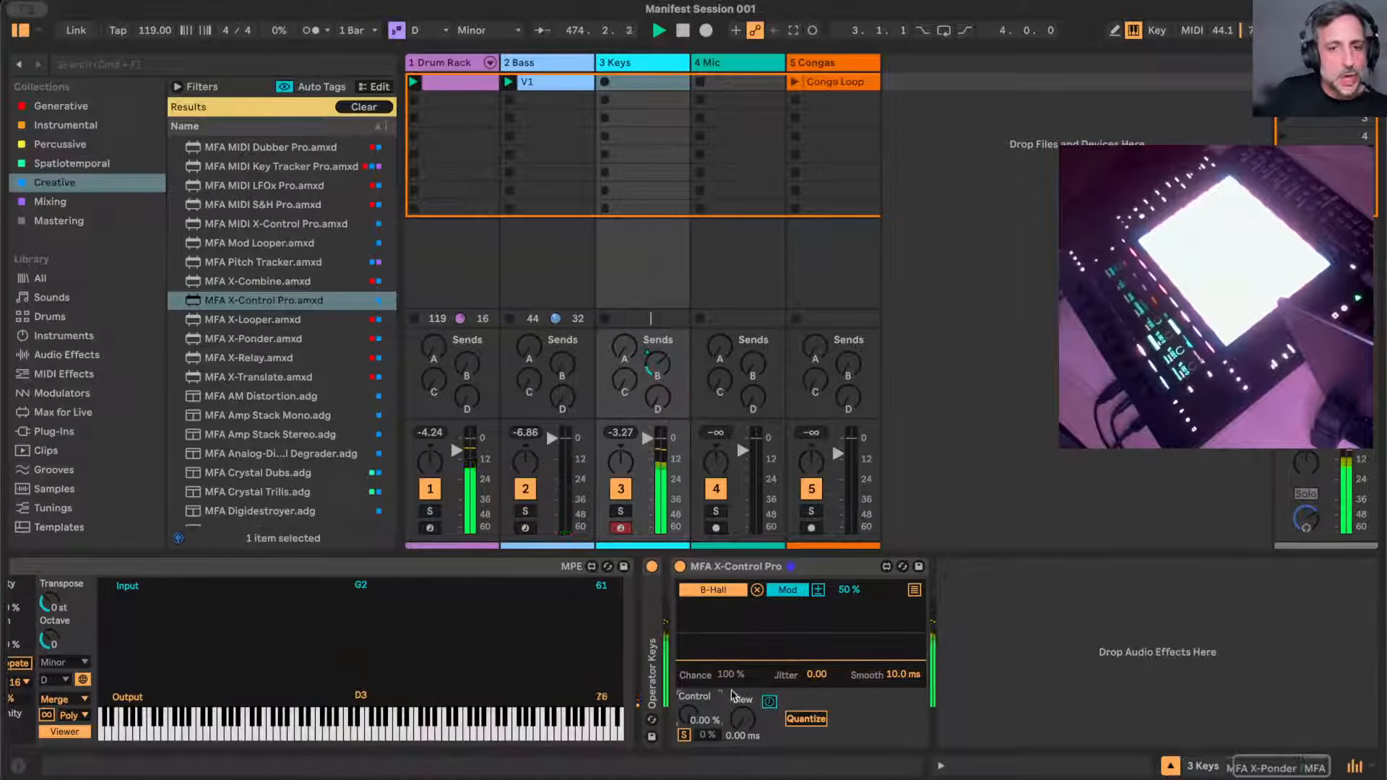
- Group MFA X-Ponder, Operator Keys and MFA X-Control Pro into an Instrument Rack
click(733, 612)
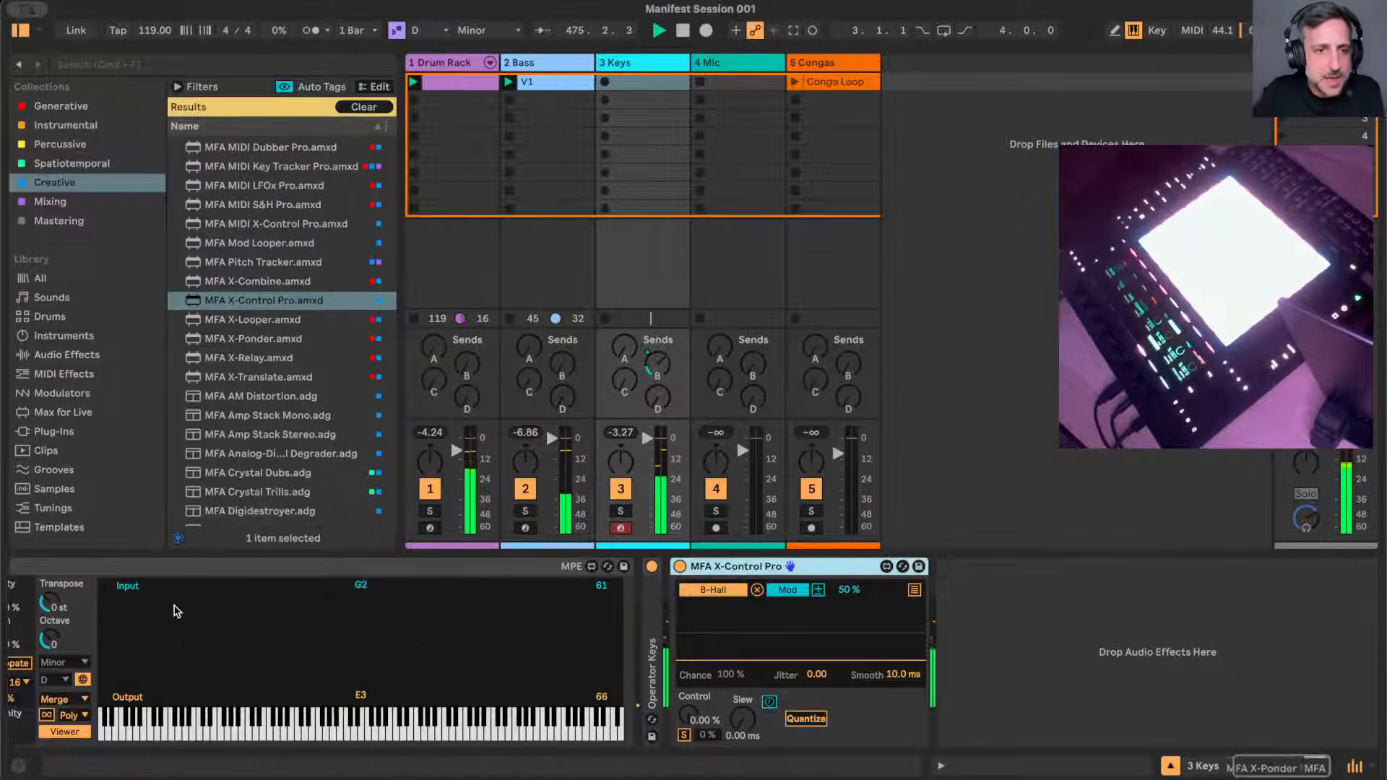
scroll(173, 605, left, 5)
click(170, 564)
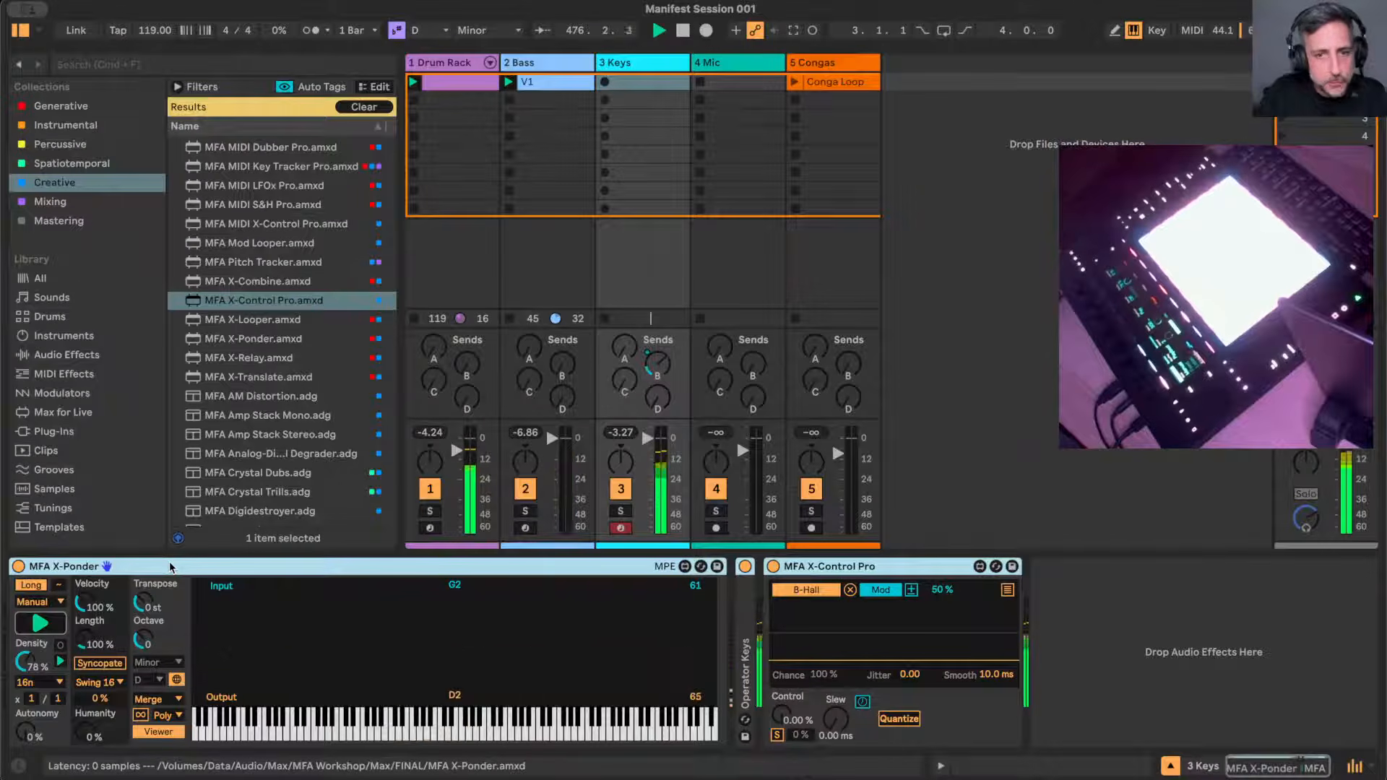
scroll(169, 561, left, 2)
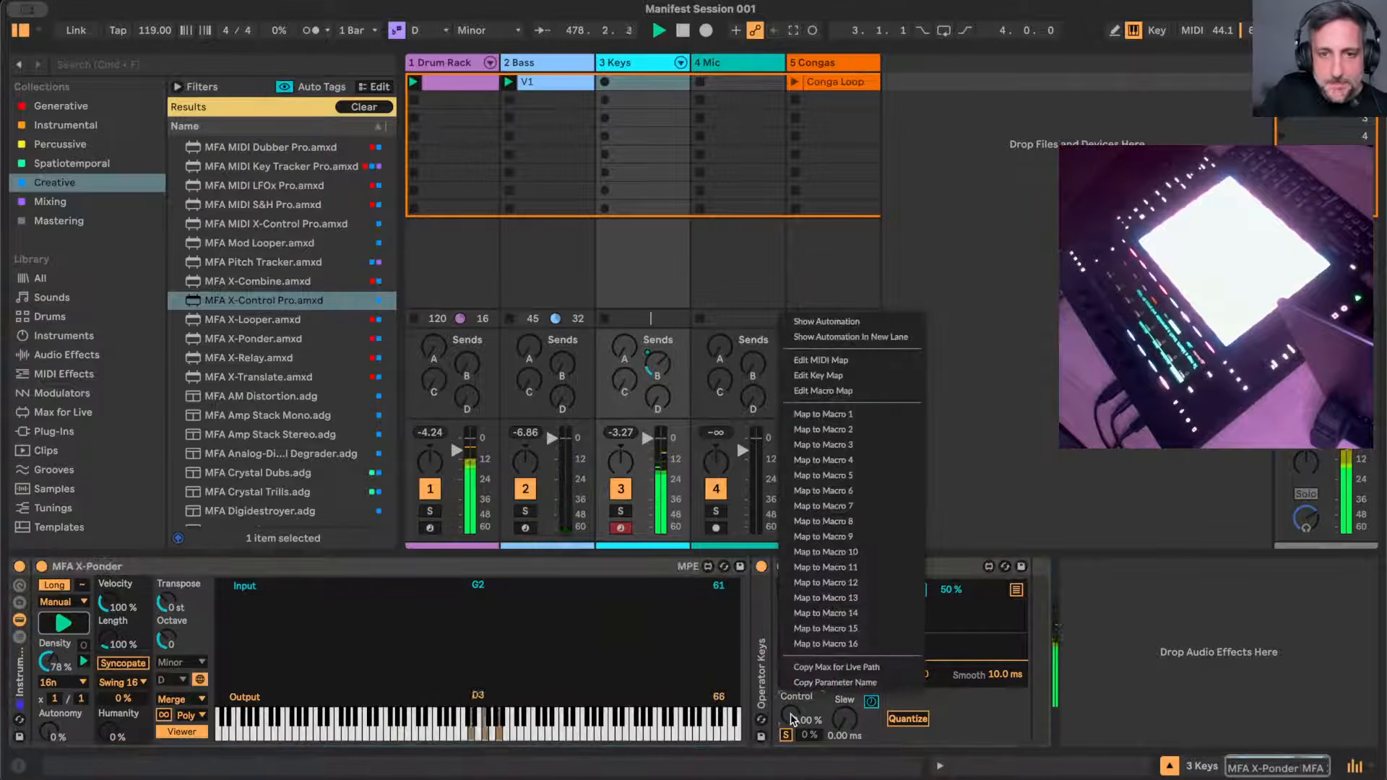
- Map both MFA X-Control Pro's Control knob and MFA X-Ponder's Octave to the rack's Macro 1
right_click(794, 682)
click(824, 414)
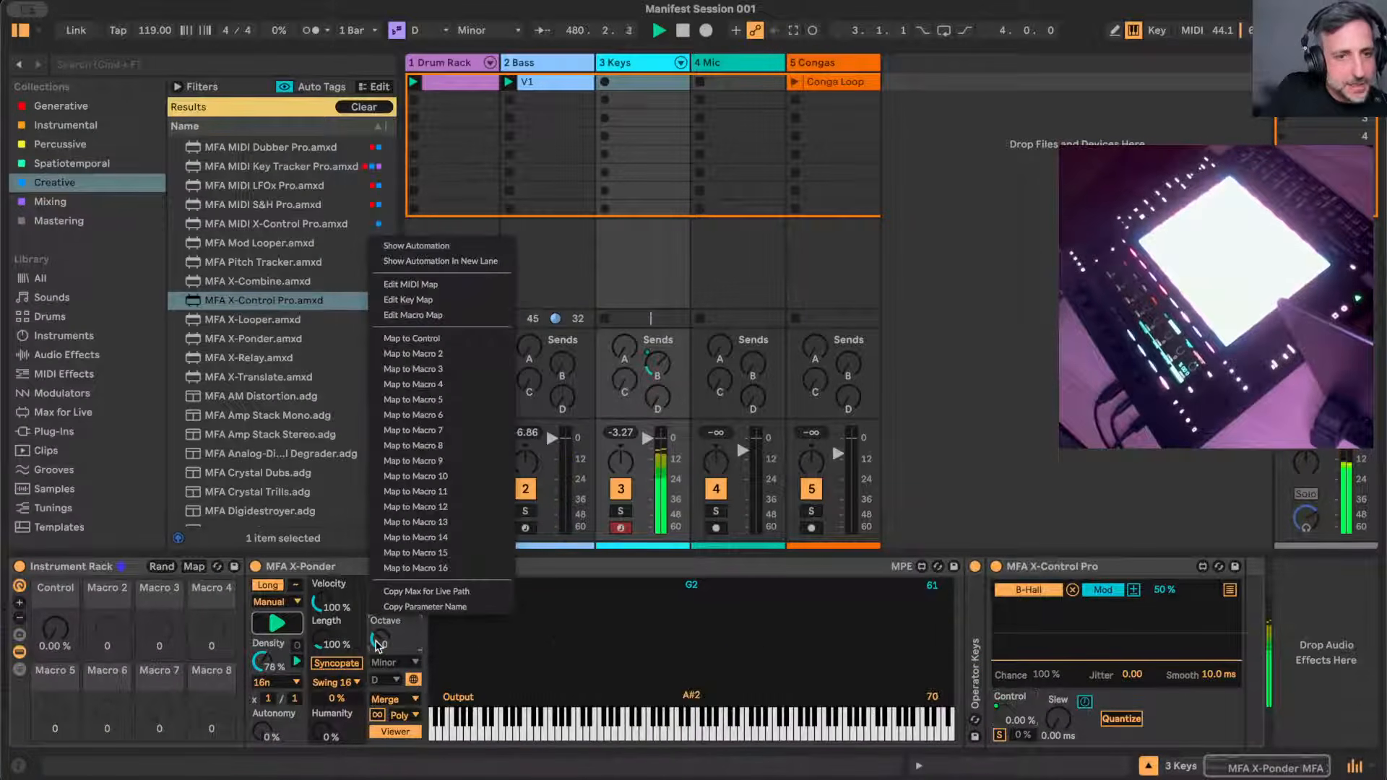
right_click(376, 604)
click(417, 338)
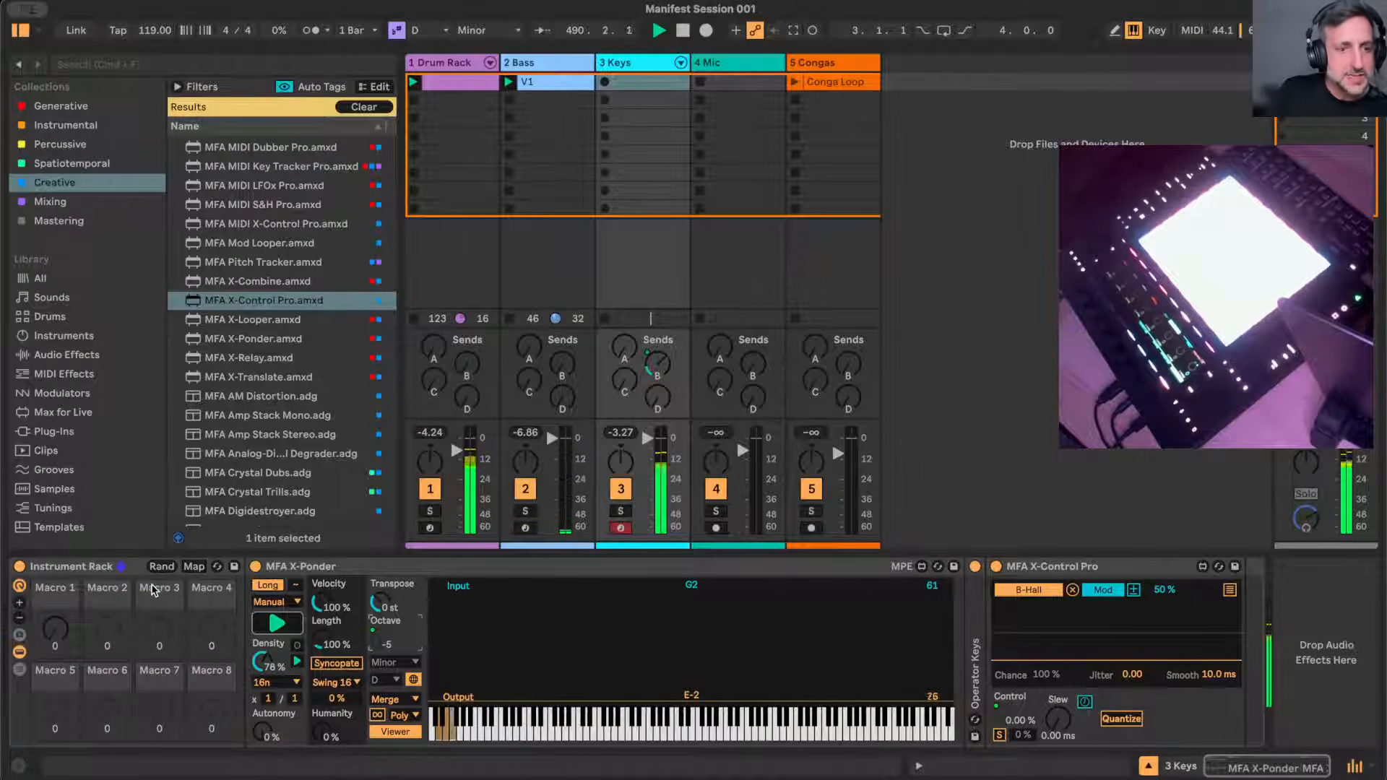
- Limit Macro 1's Octave mapping to a minimum of 0 and maximum of 2, and sweep the macro to 127 and back to 0
click(198, 569)
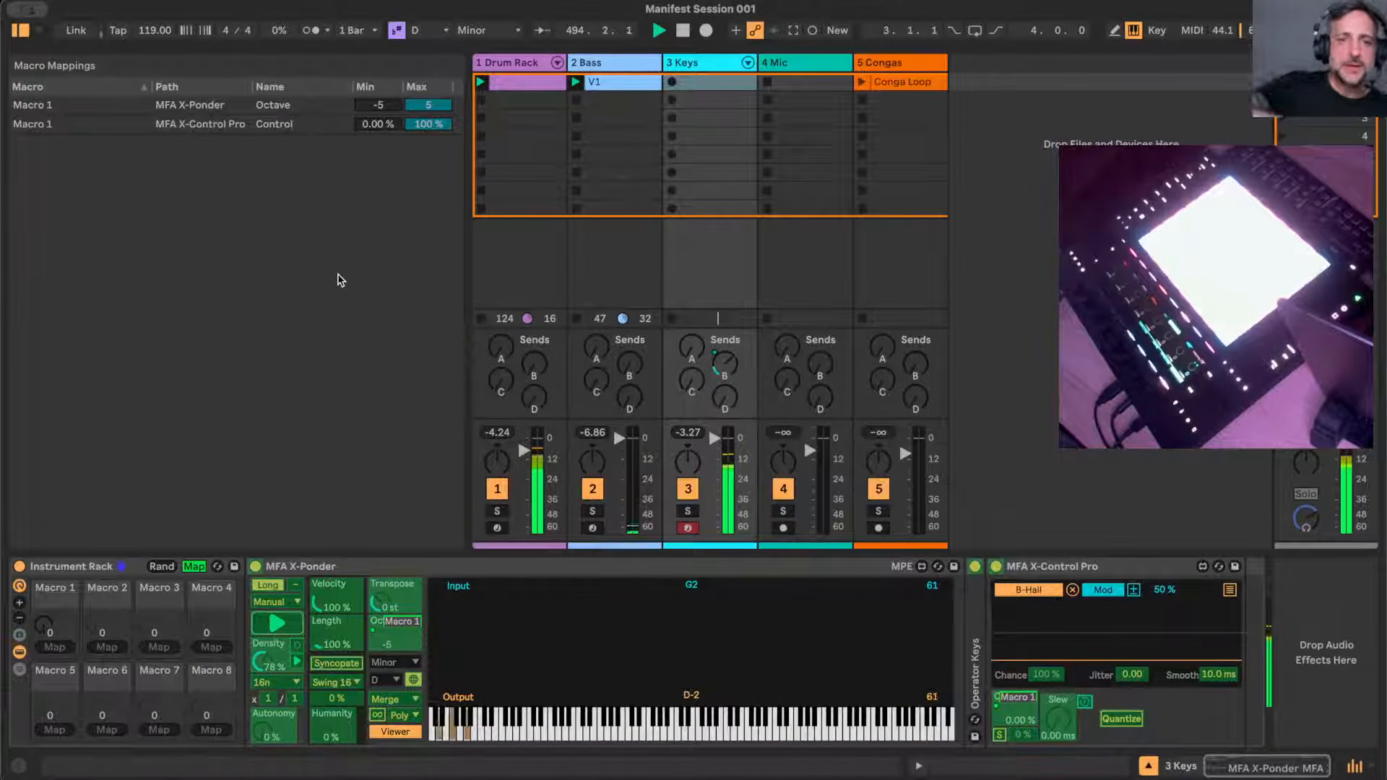
click(383, 105)
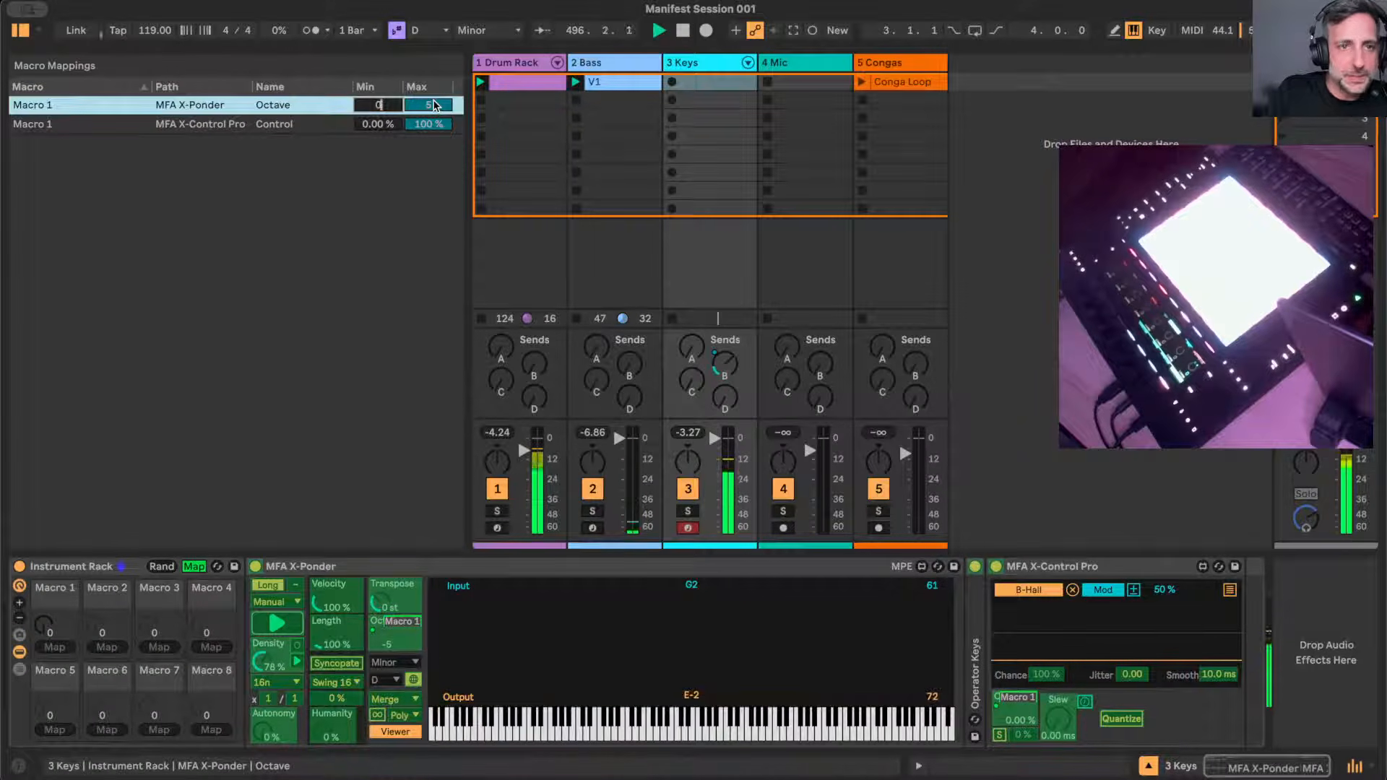
text(0)
key(Return)
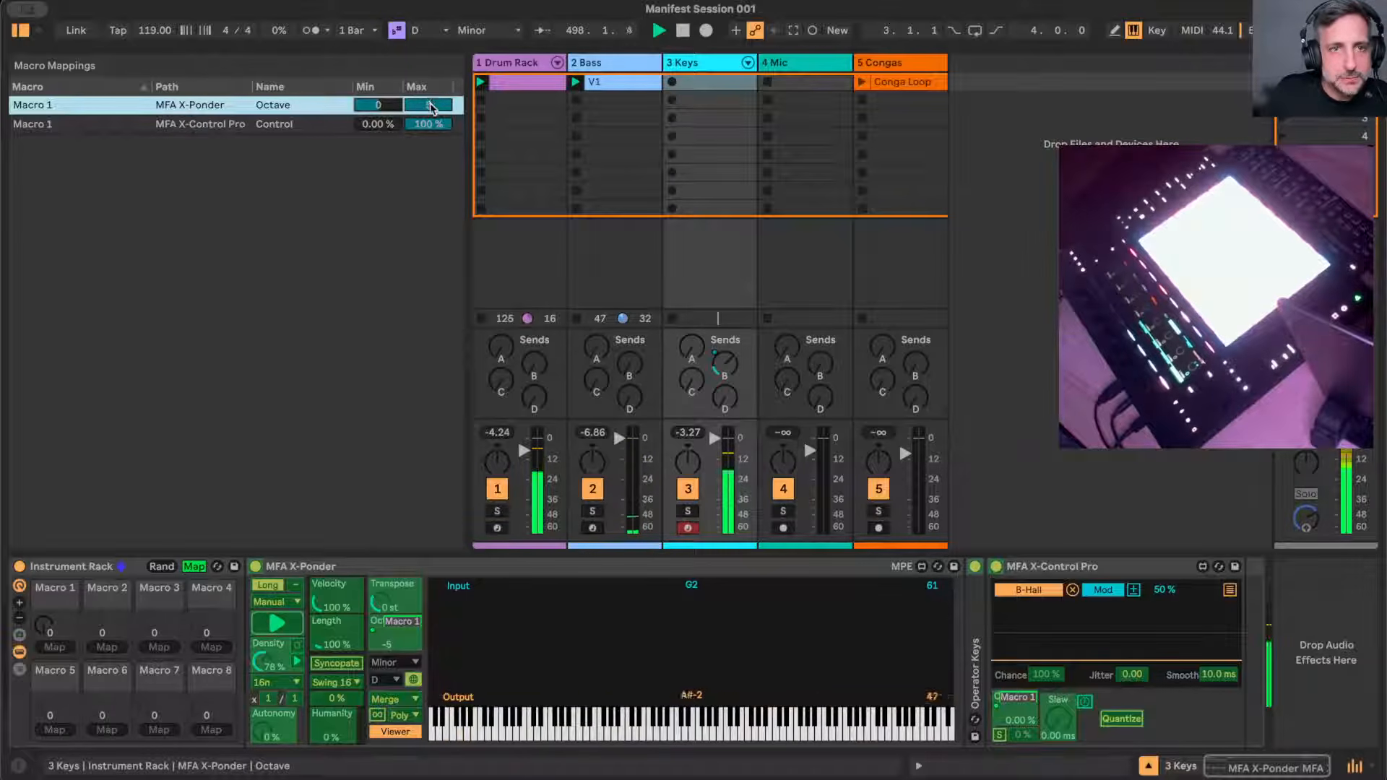
text(2)
key(Return)
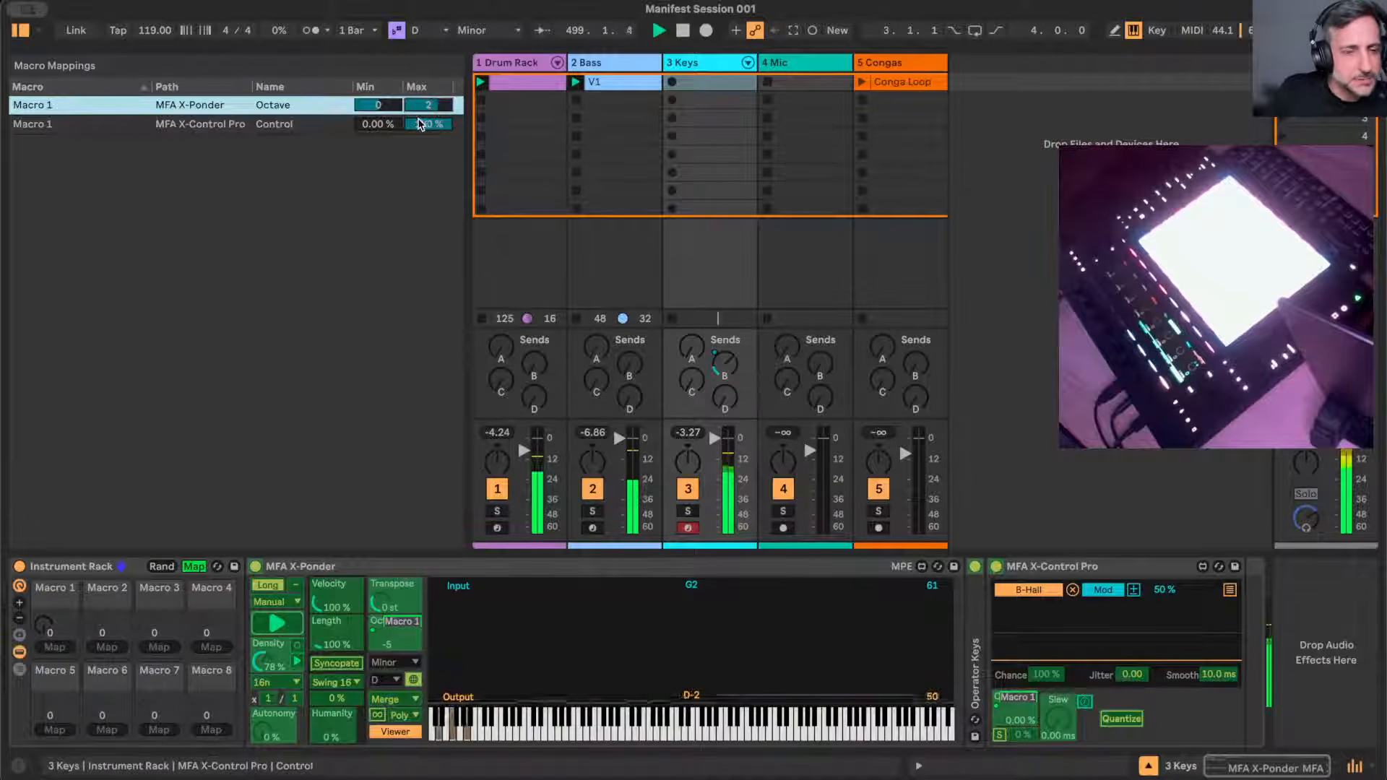
click(194, 567)
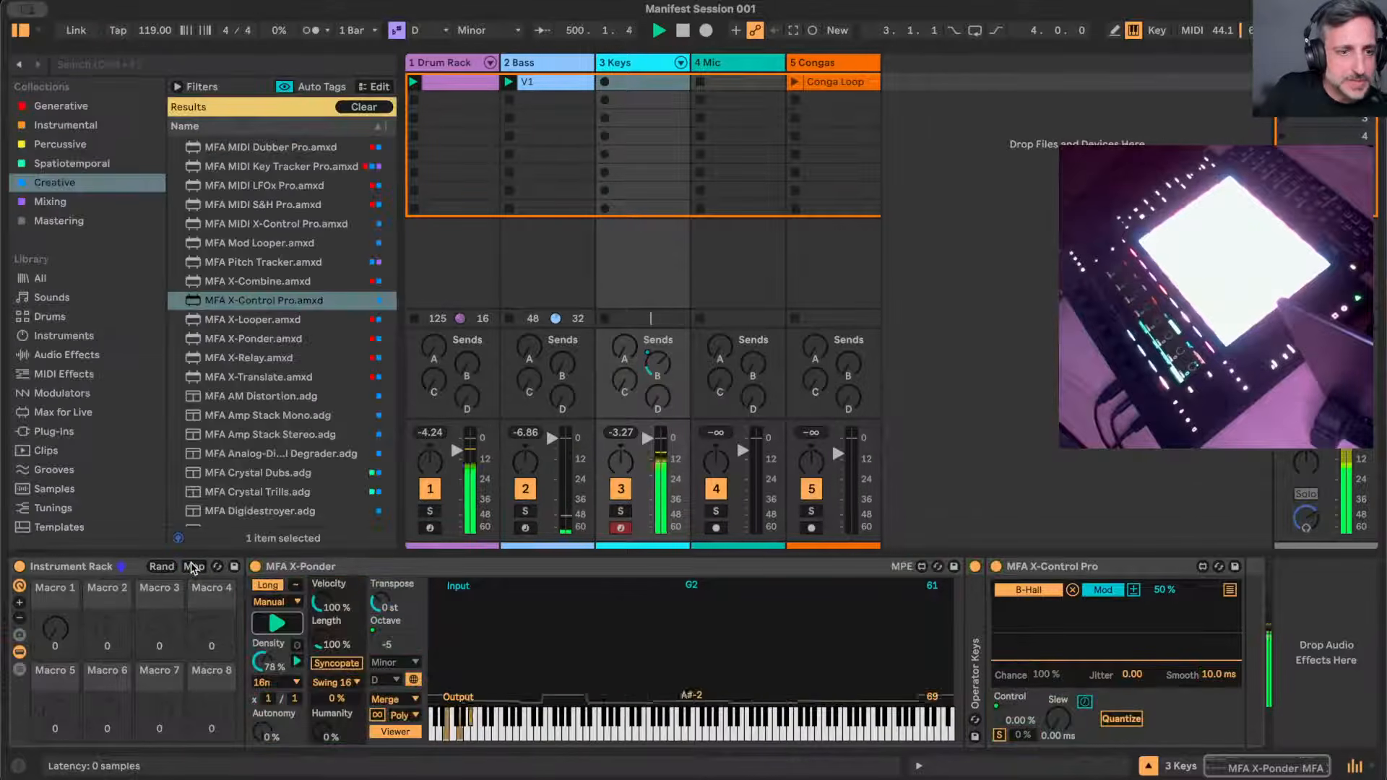
drag(56, 629, 56, 536)
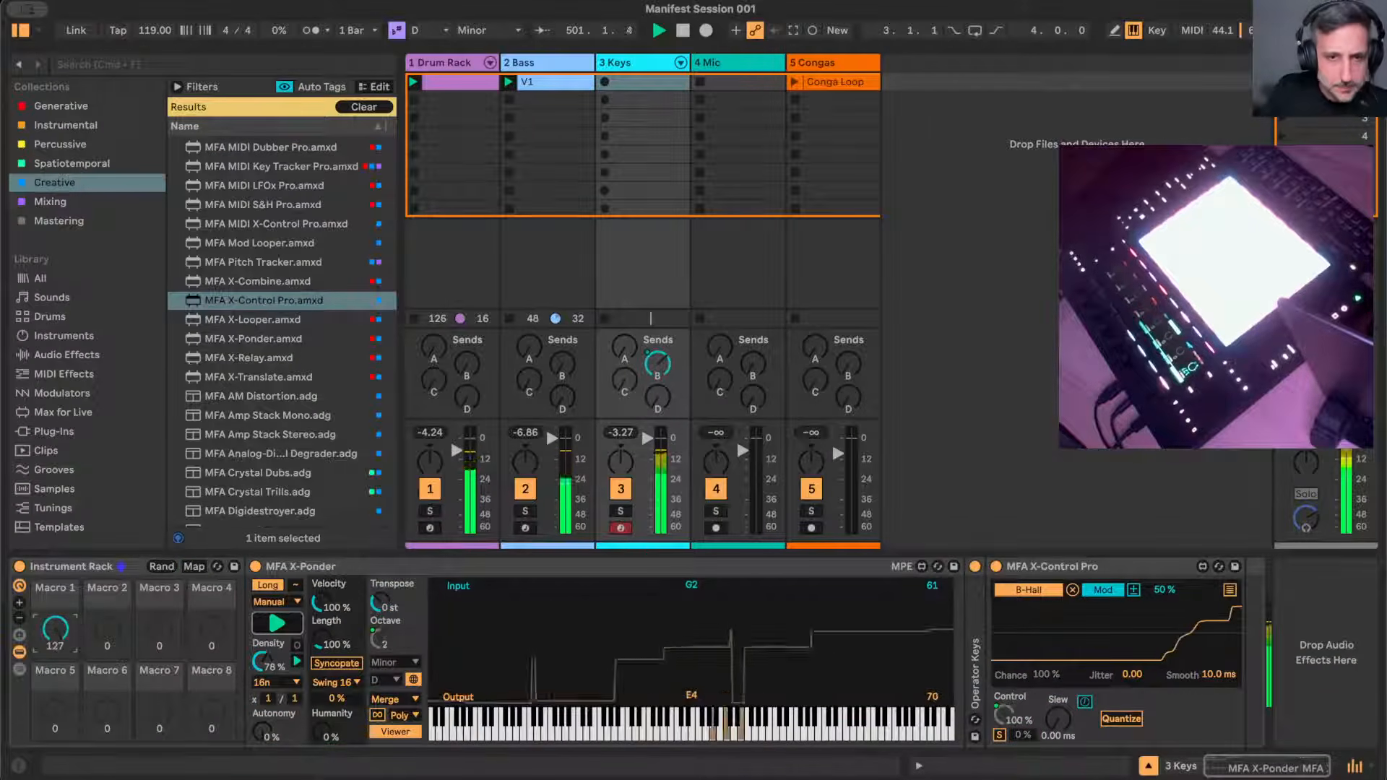
drag(56, 629, 56, 721)
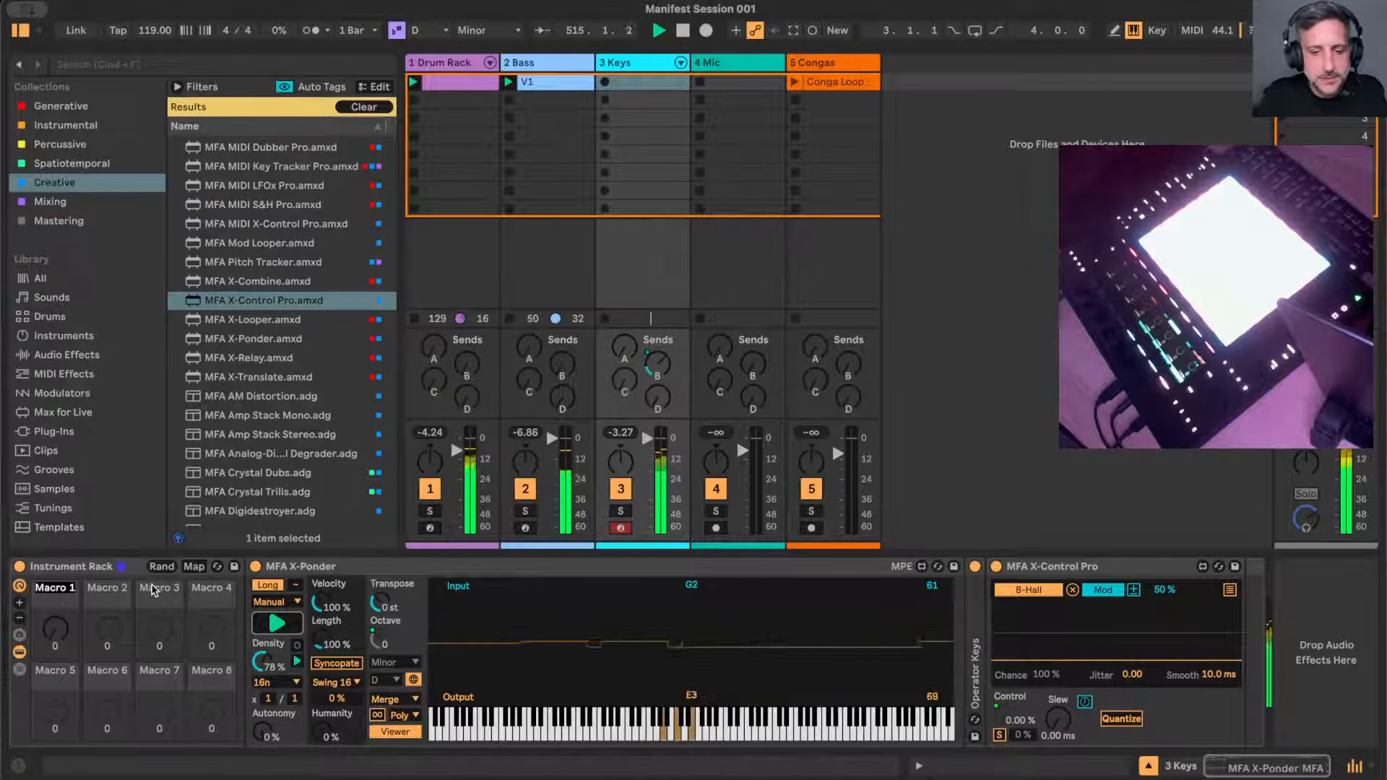
- Rename Macro 1 as Octave Reverb and reduce the rack to that single macro
text(Oc)
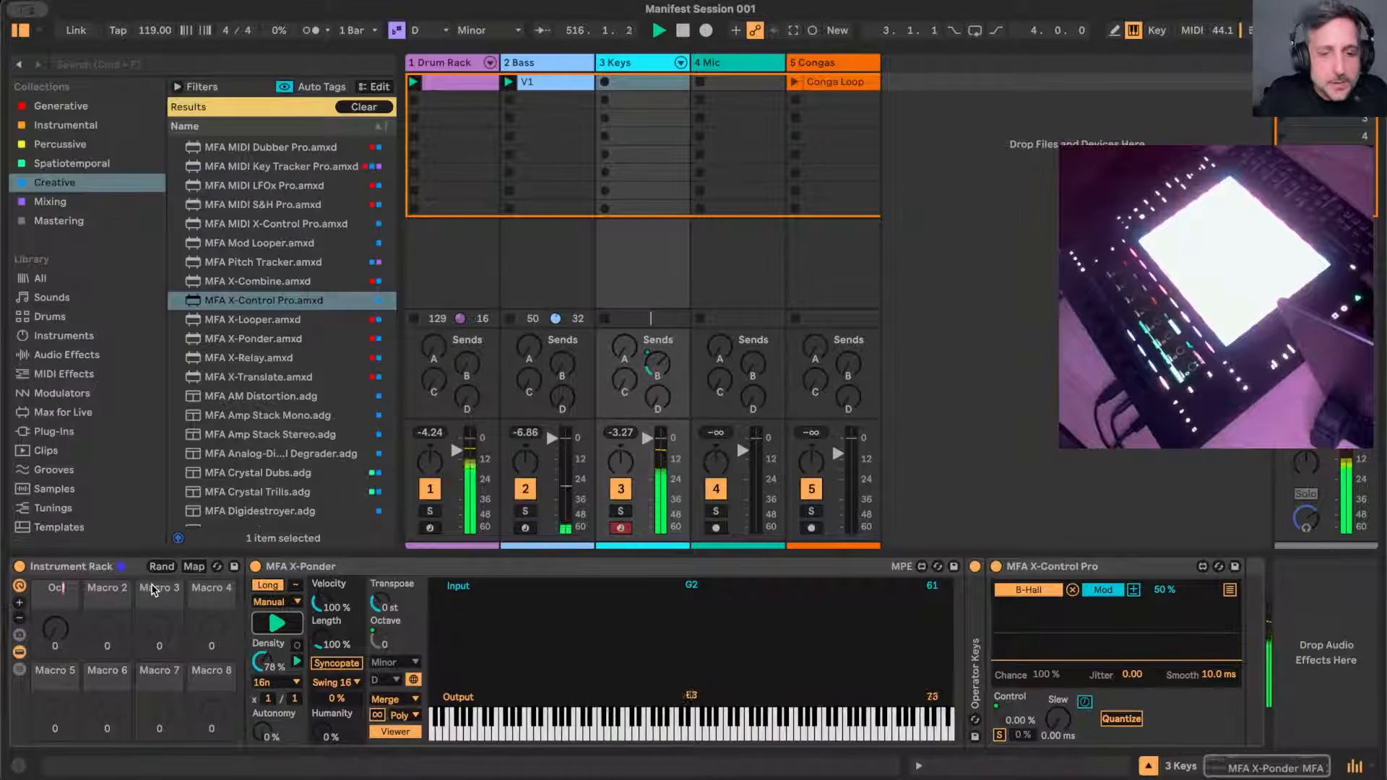
text(tave)
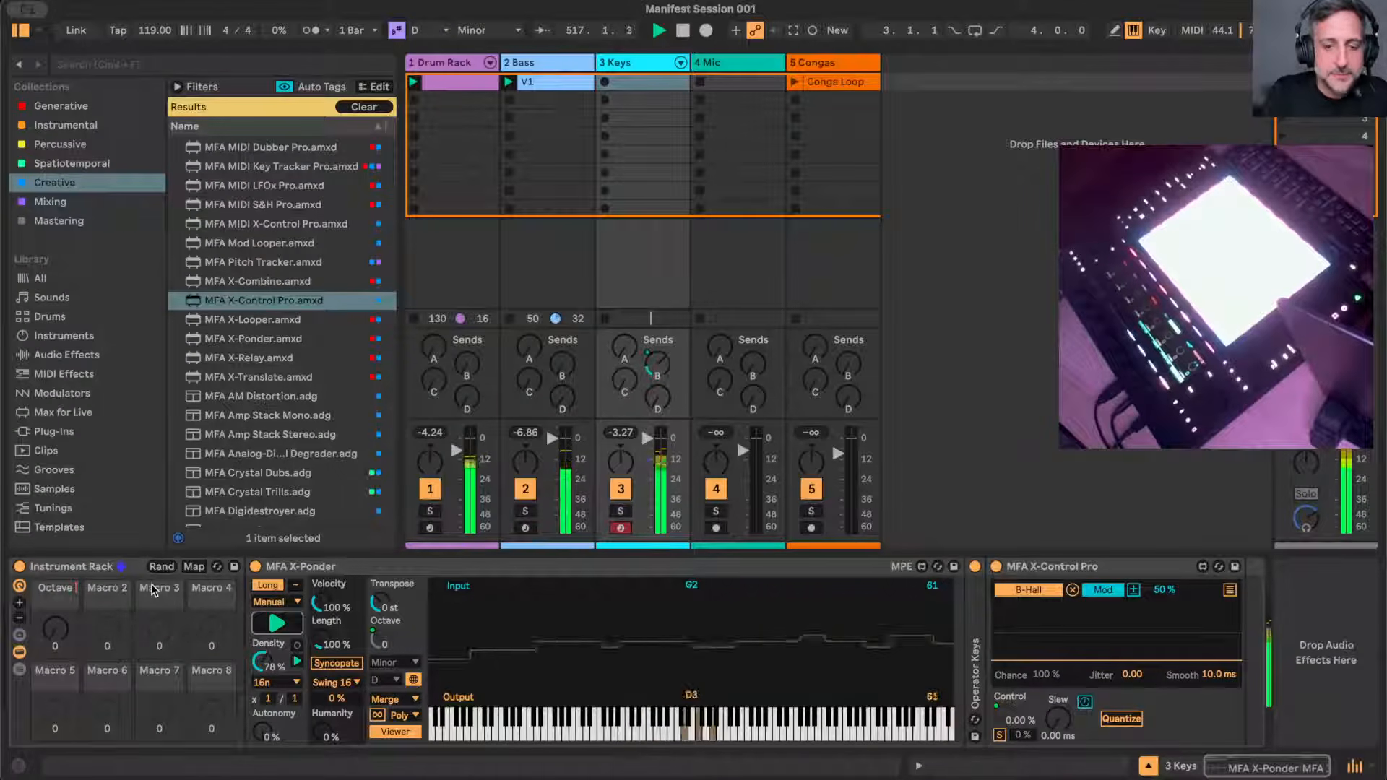
text( Reverb)
key(Return)
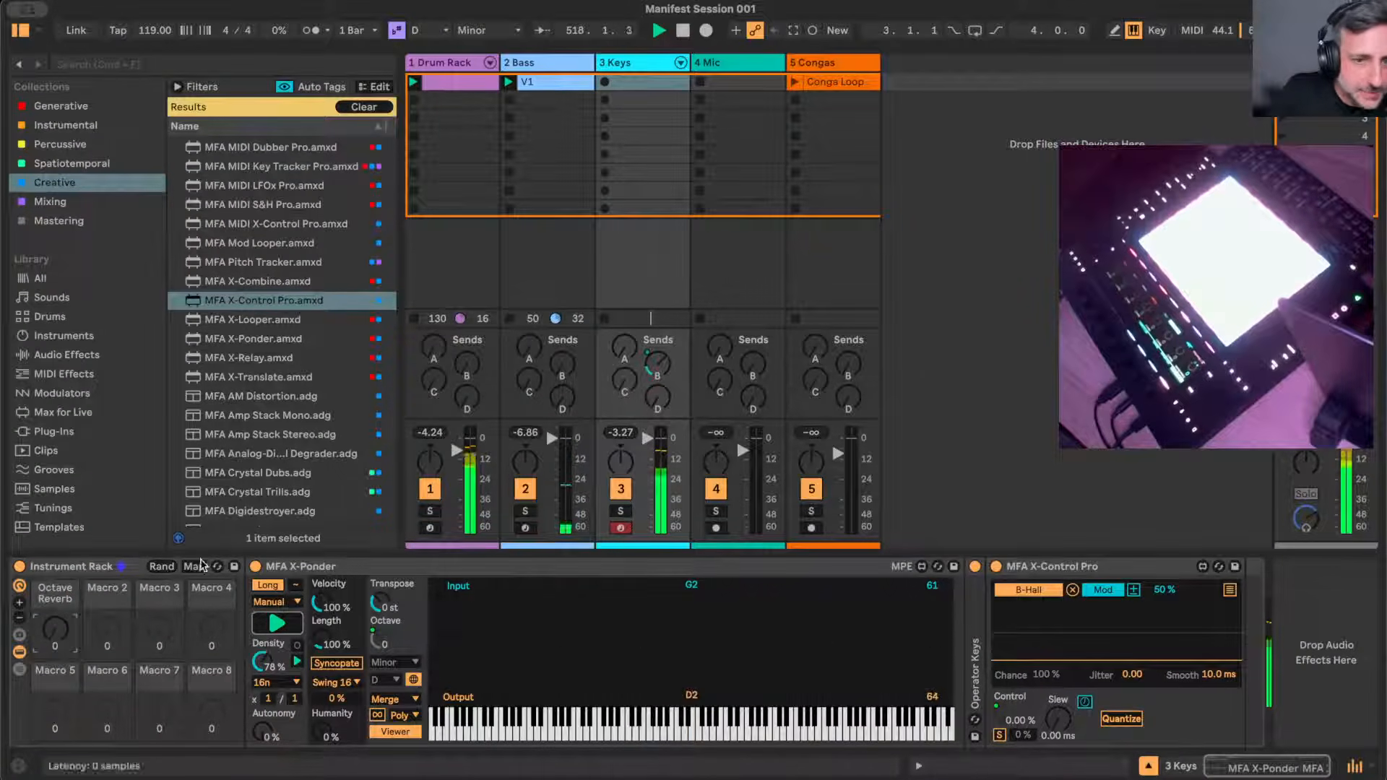
click(19, 622)
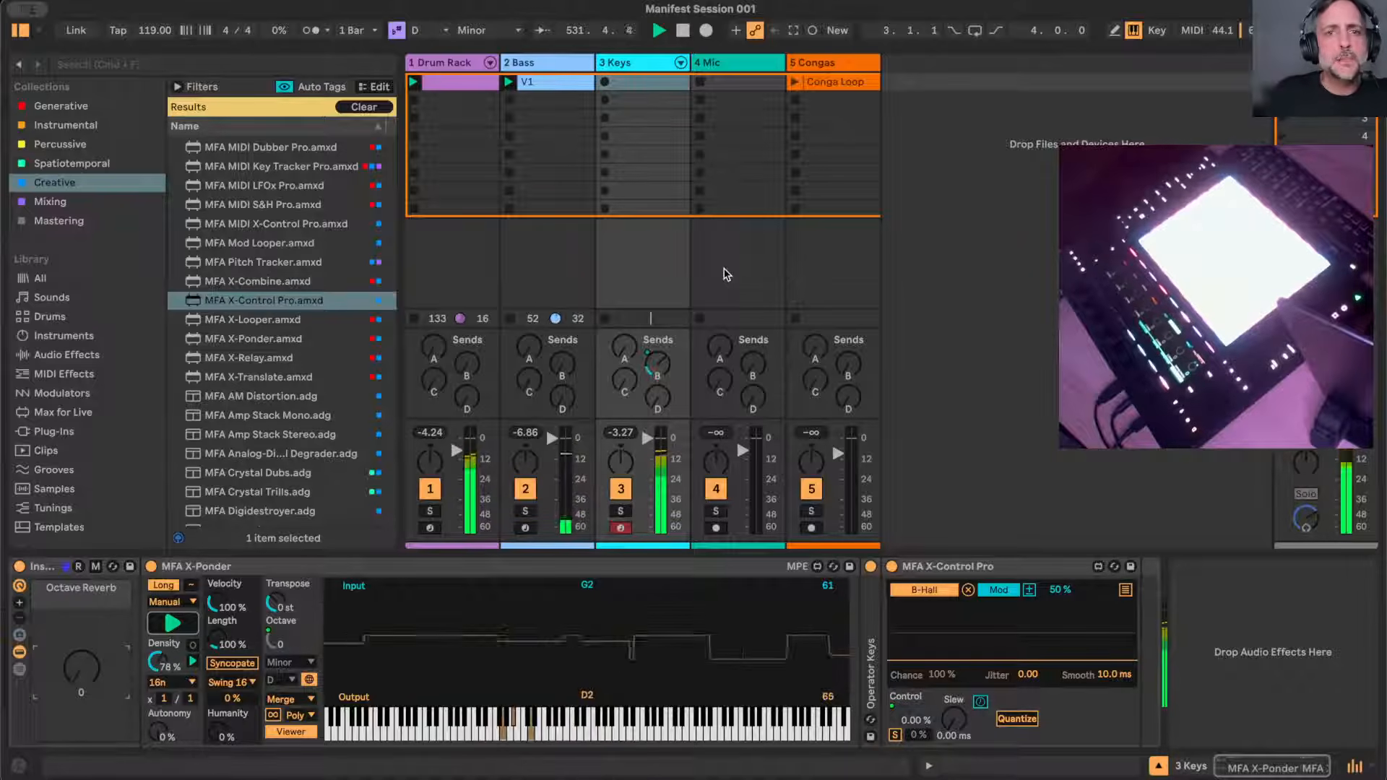
- Duplicate the V1 clip on the Bass track and rename the copy V2
click(538, 84)
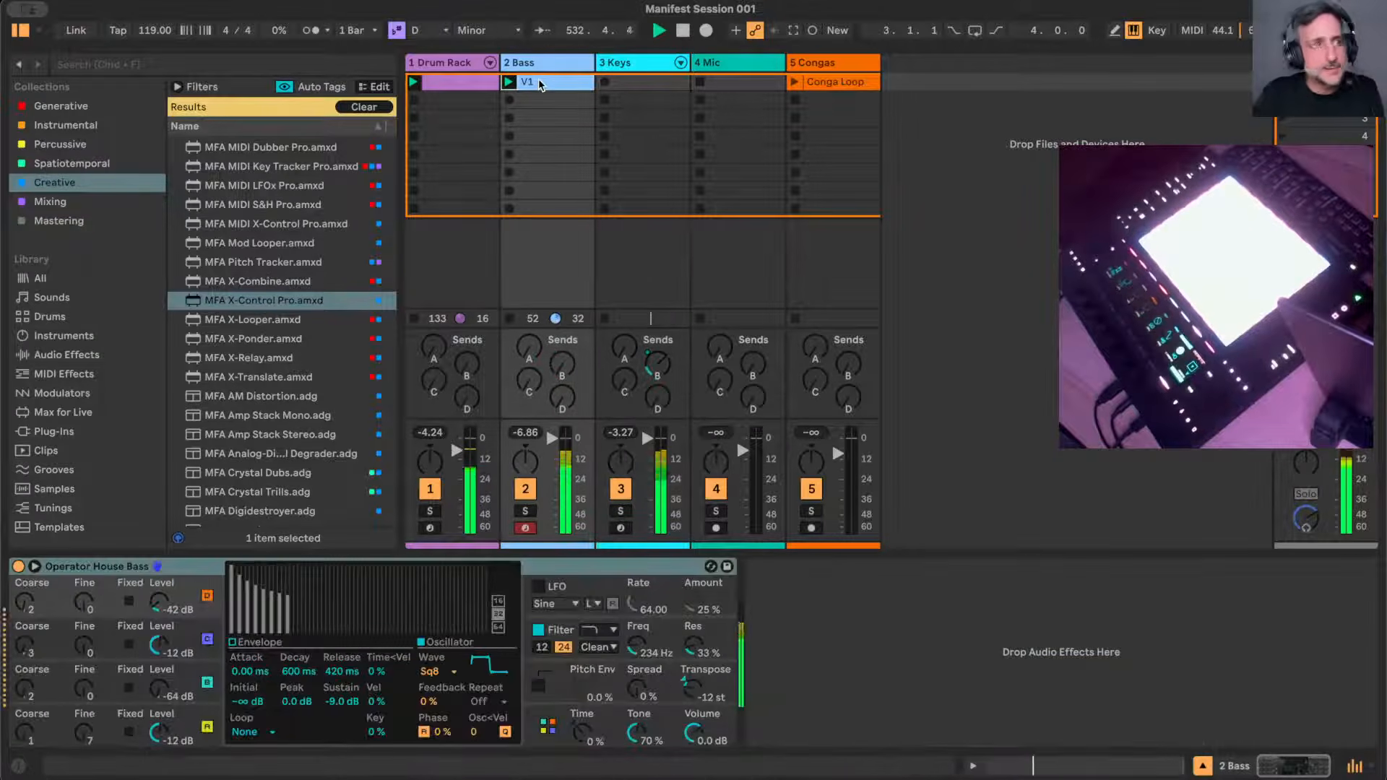
key(ctrl+d)
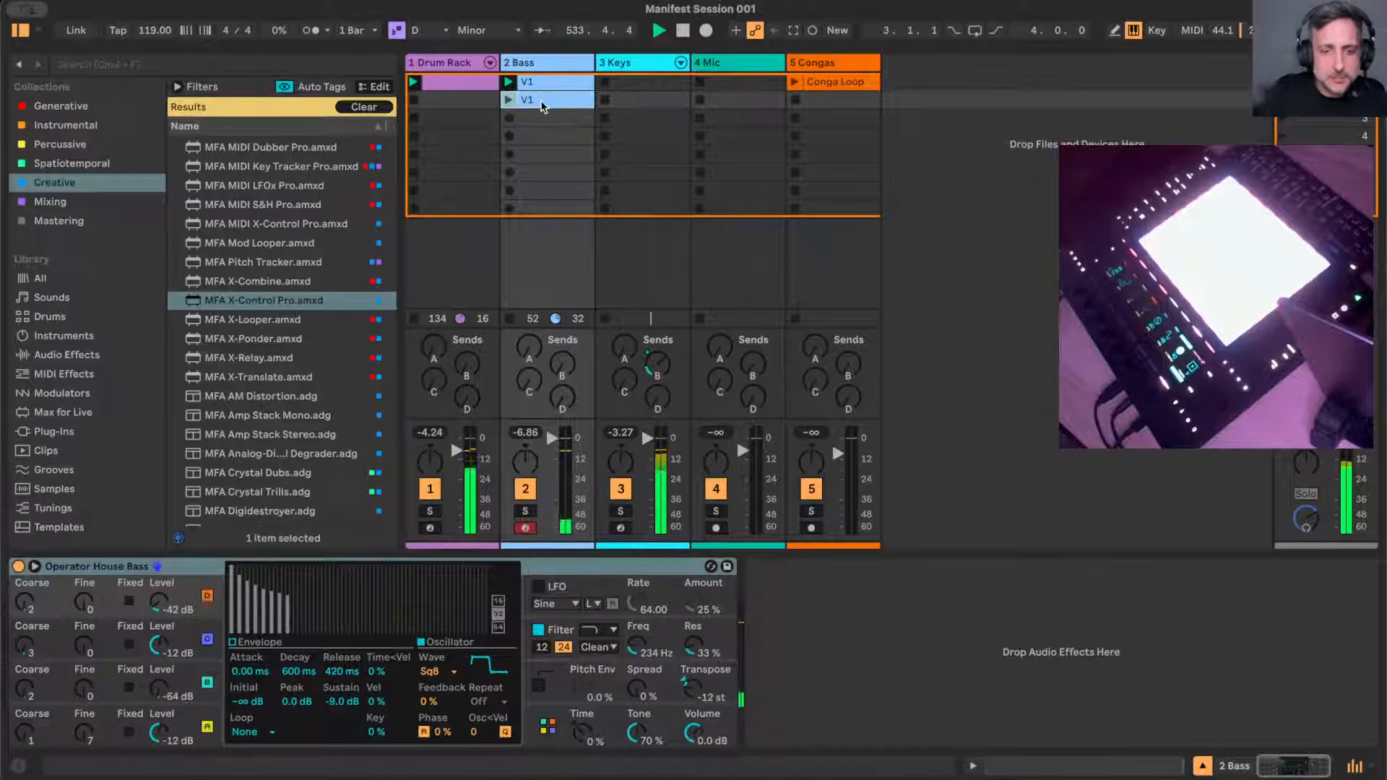
key(super+r)
text(V2)
key(Return)
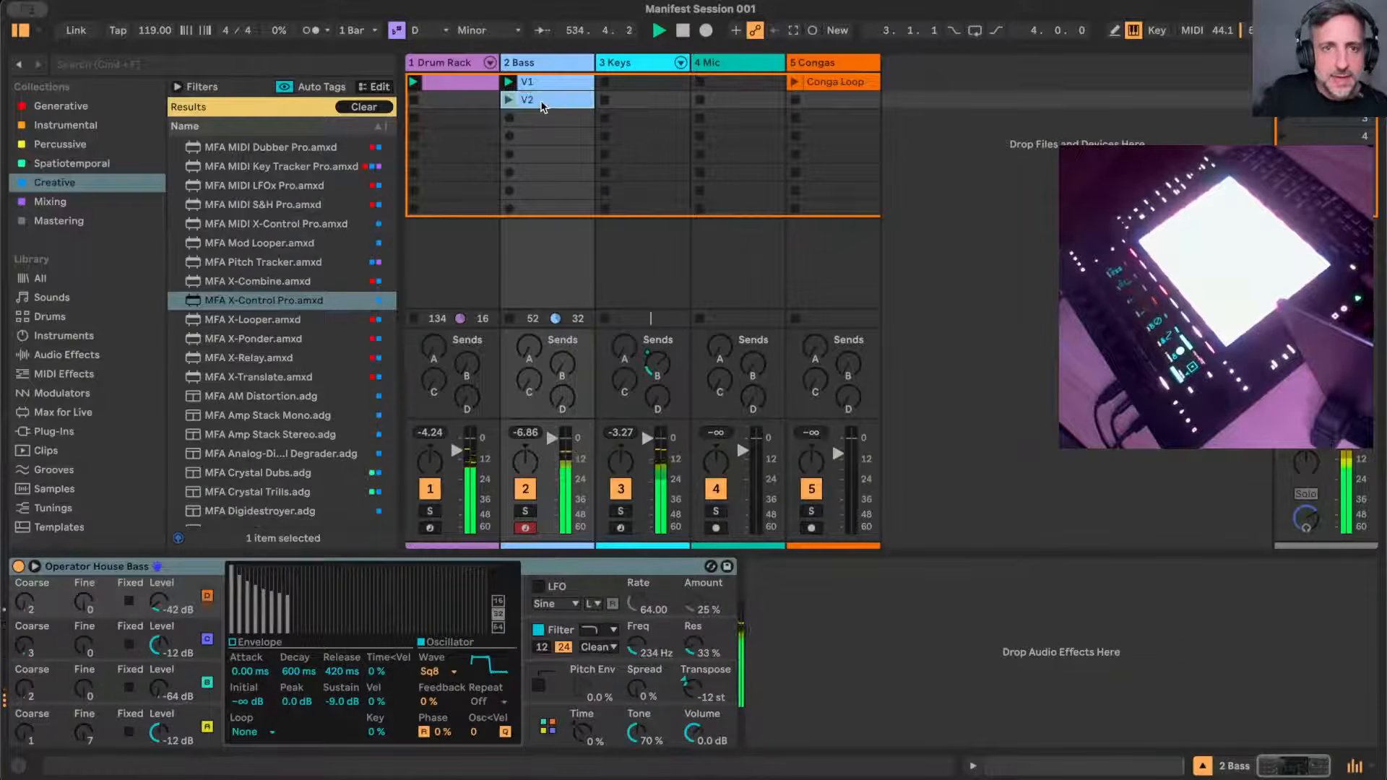
- Open the V2 clip in an enlarged note editor, show only the scale's notes, and focus on the first bars
double_click(542, 101)
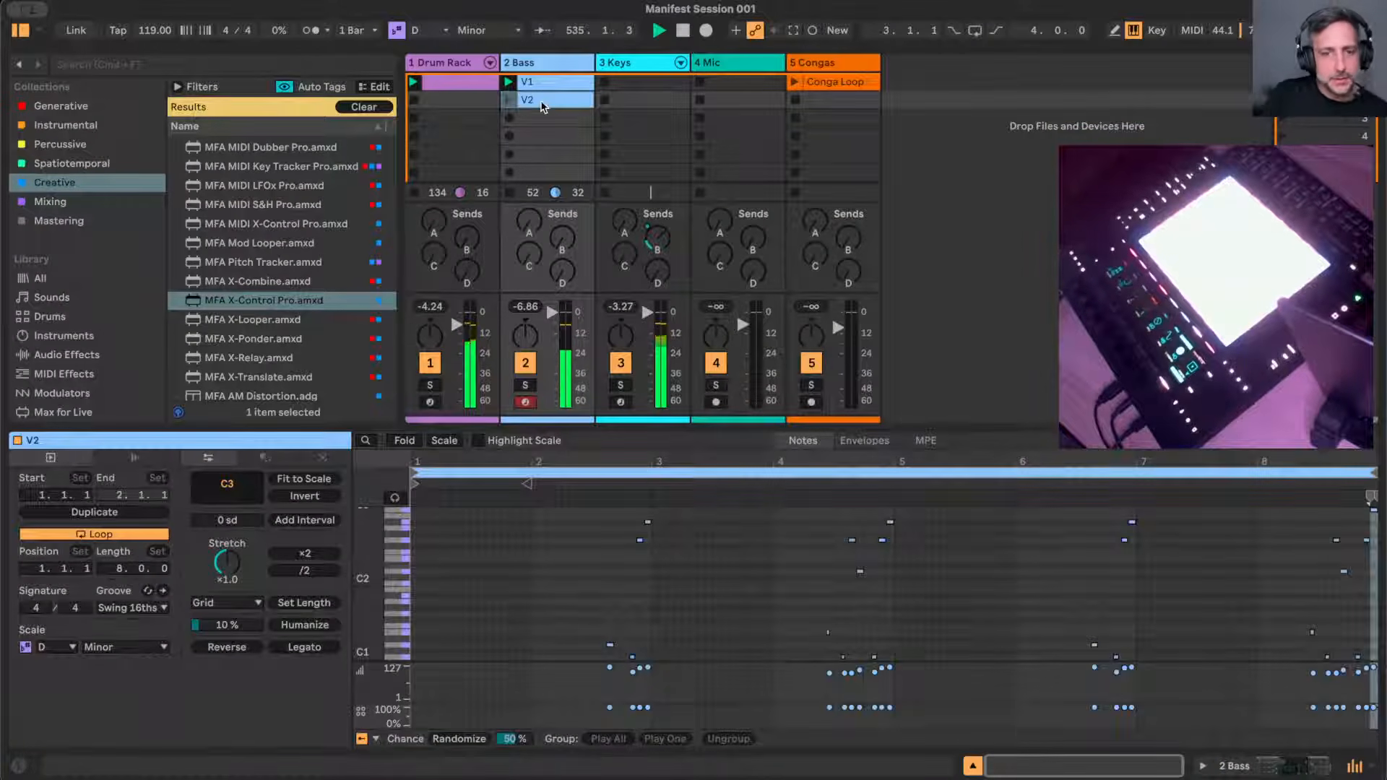
click(394, 440)
drag(751, 424, 737, 273)
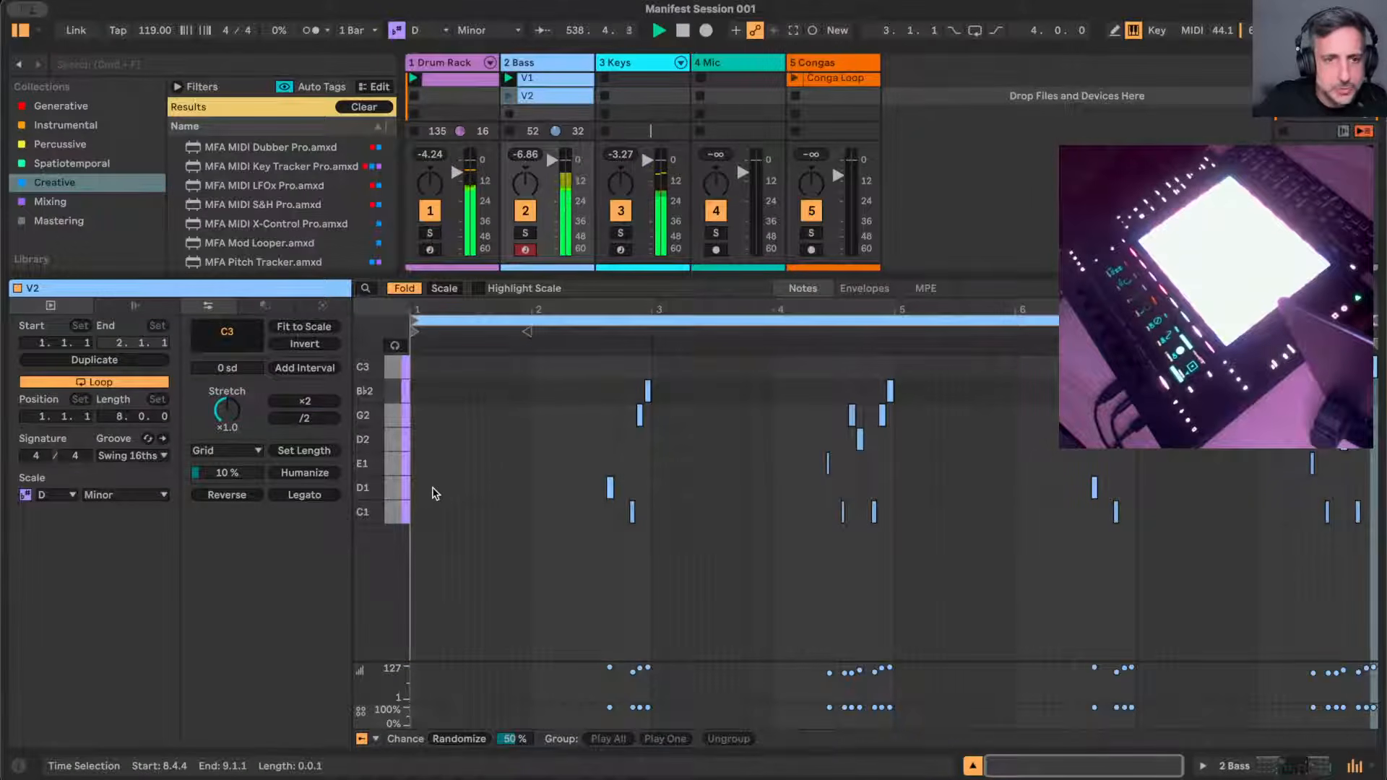
click(402, 288)
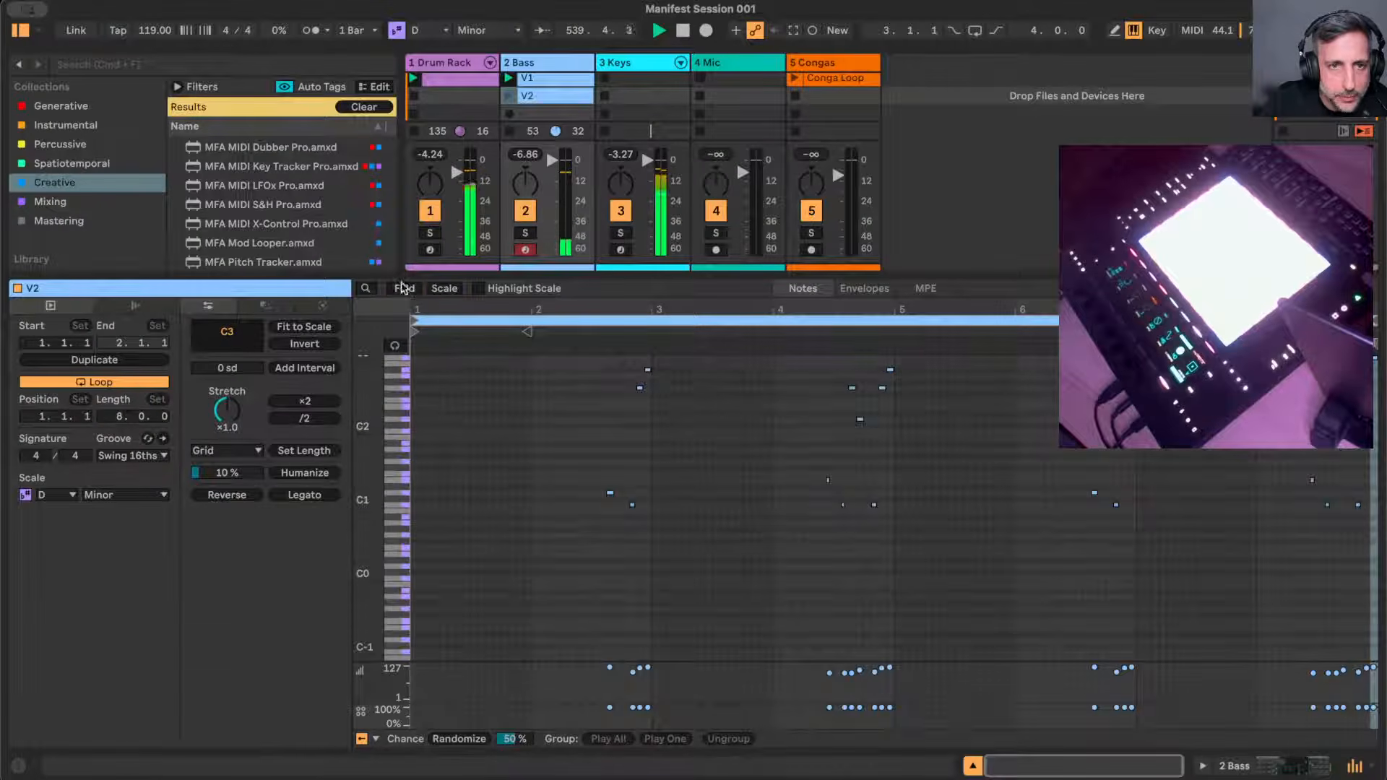
click(443, 289)
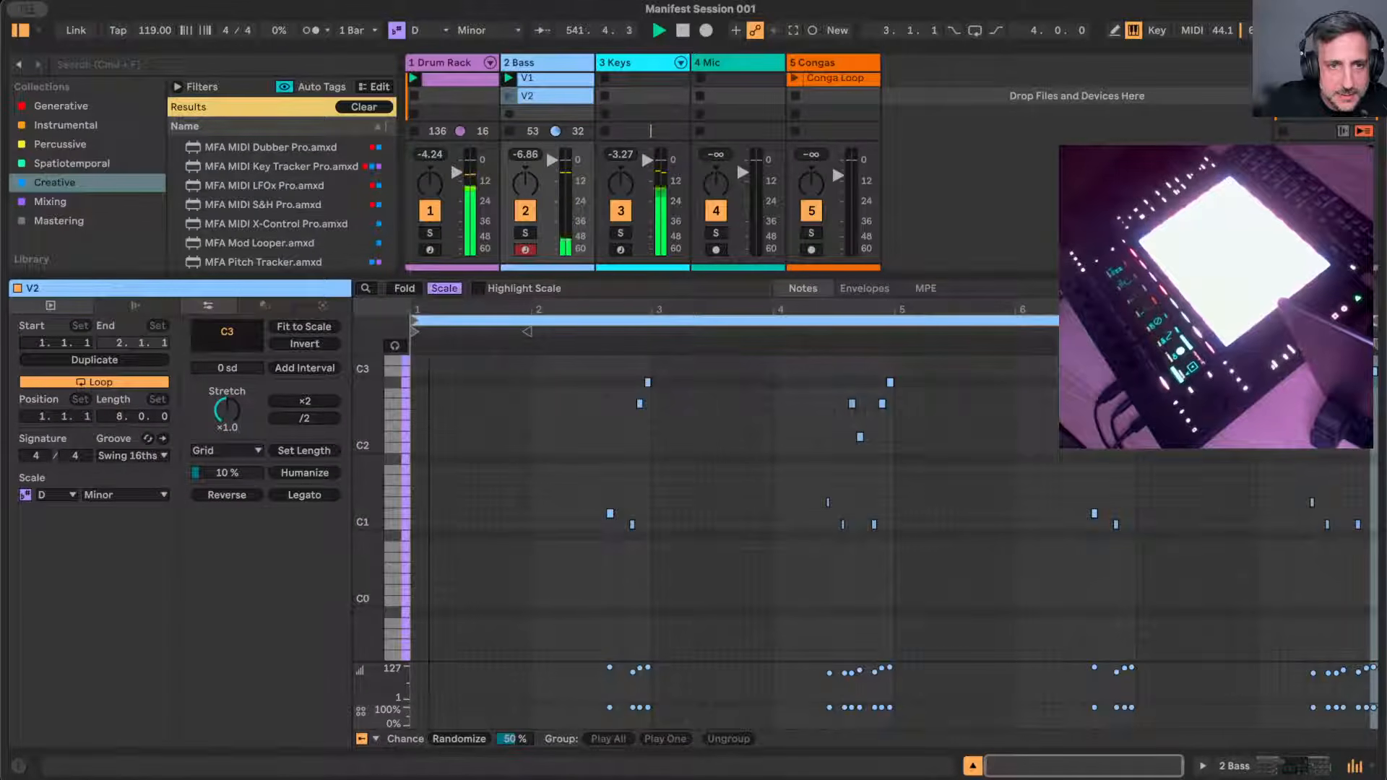
drag(432, 310, 446, 304)
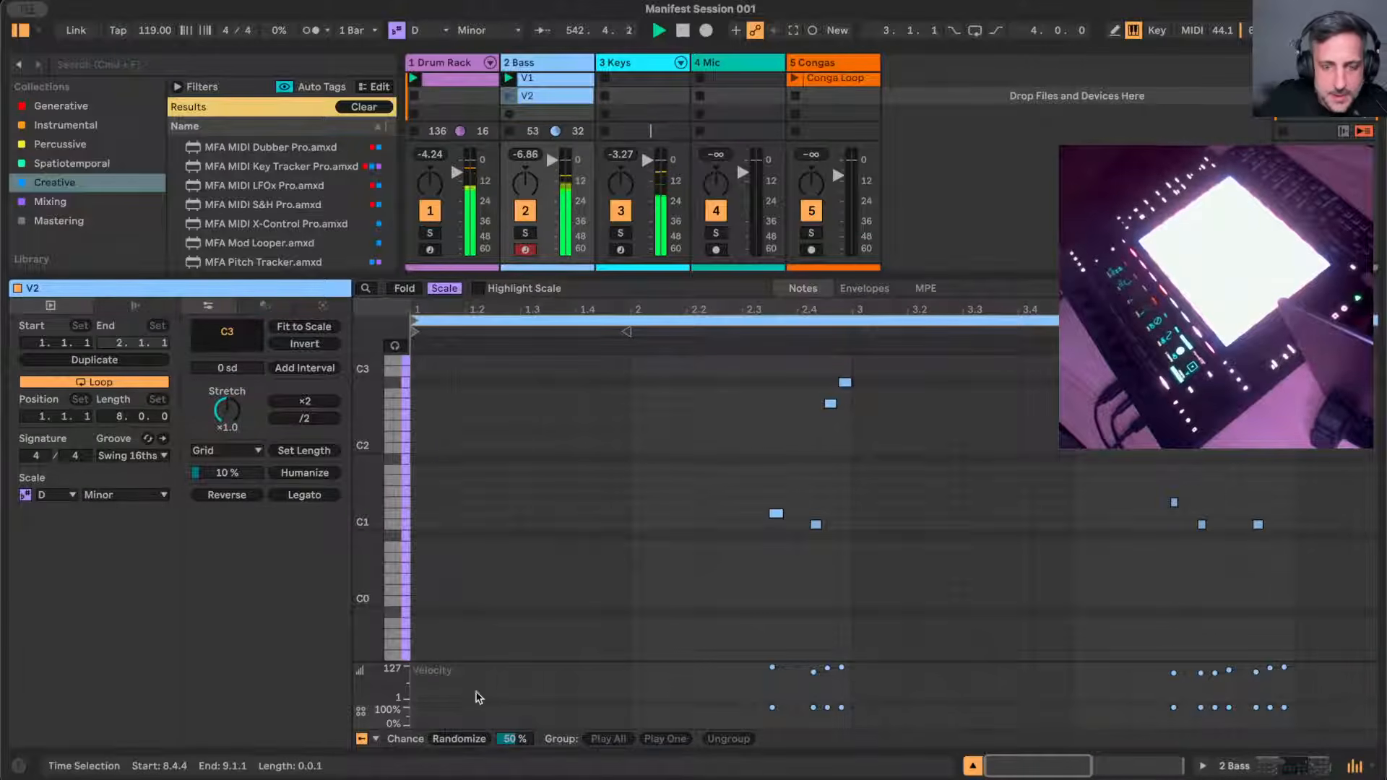
- Draw six short D1 notes in the first two bars of the V2 clip, ahead of the existing notes at 2.3
key(b)
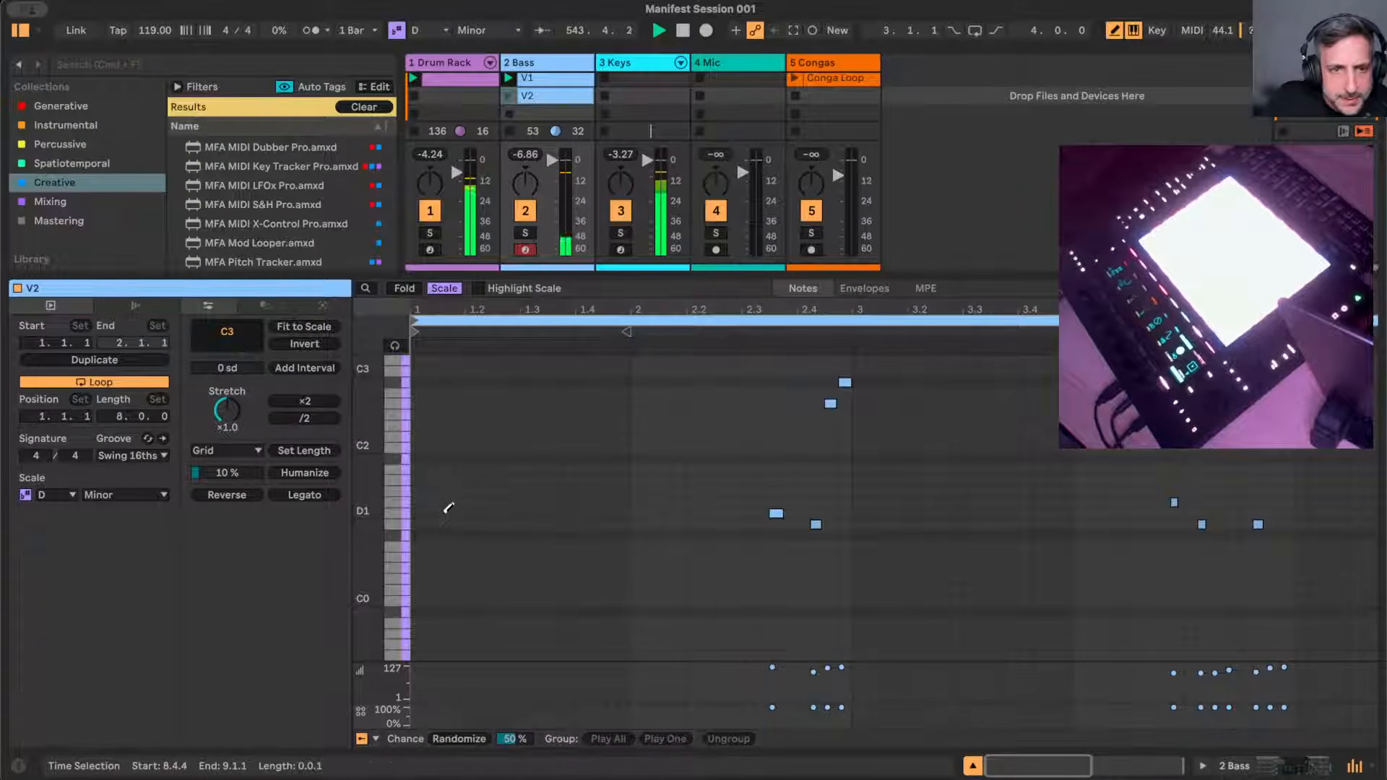
click(444, 514)
click(486, 513)
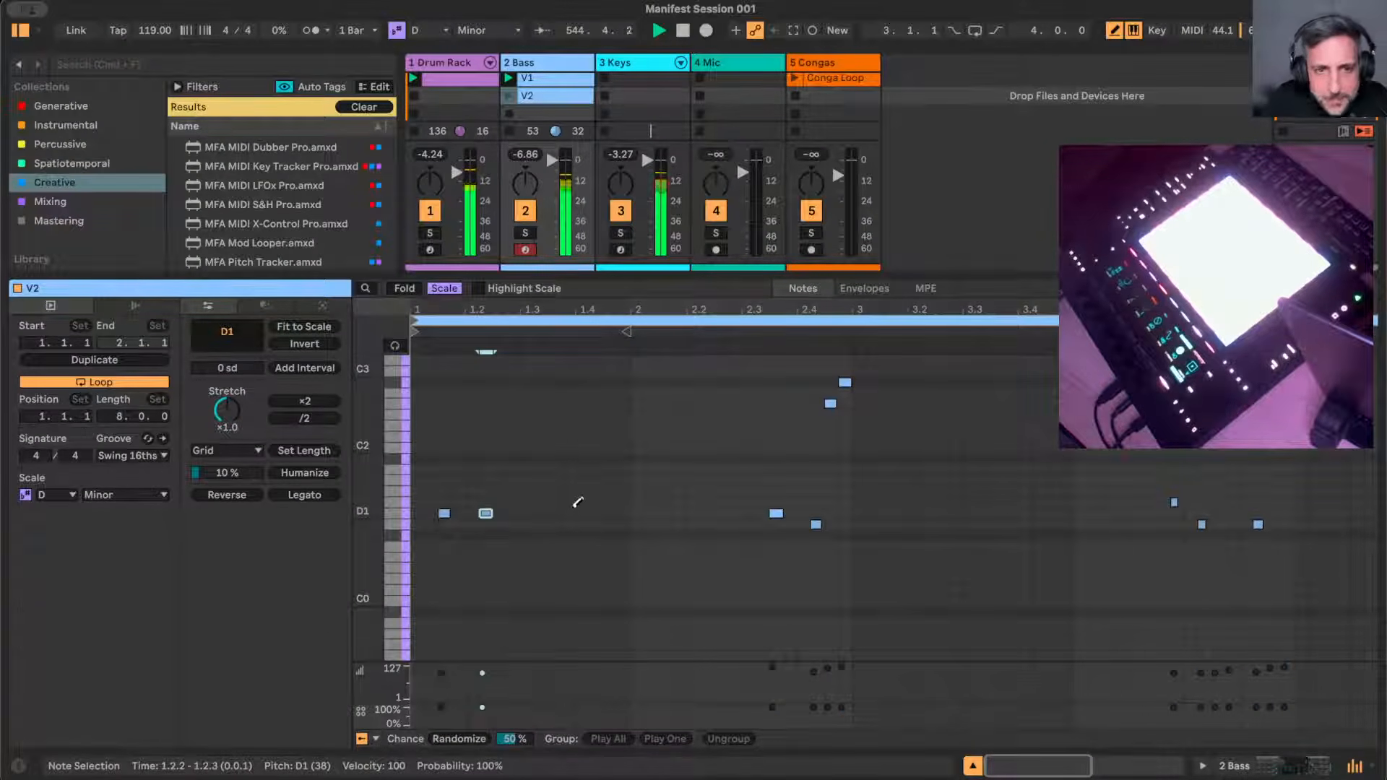
click(569, 514)
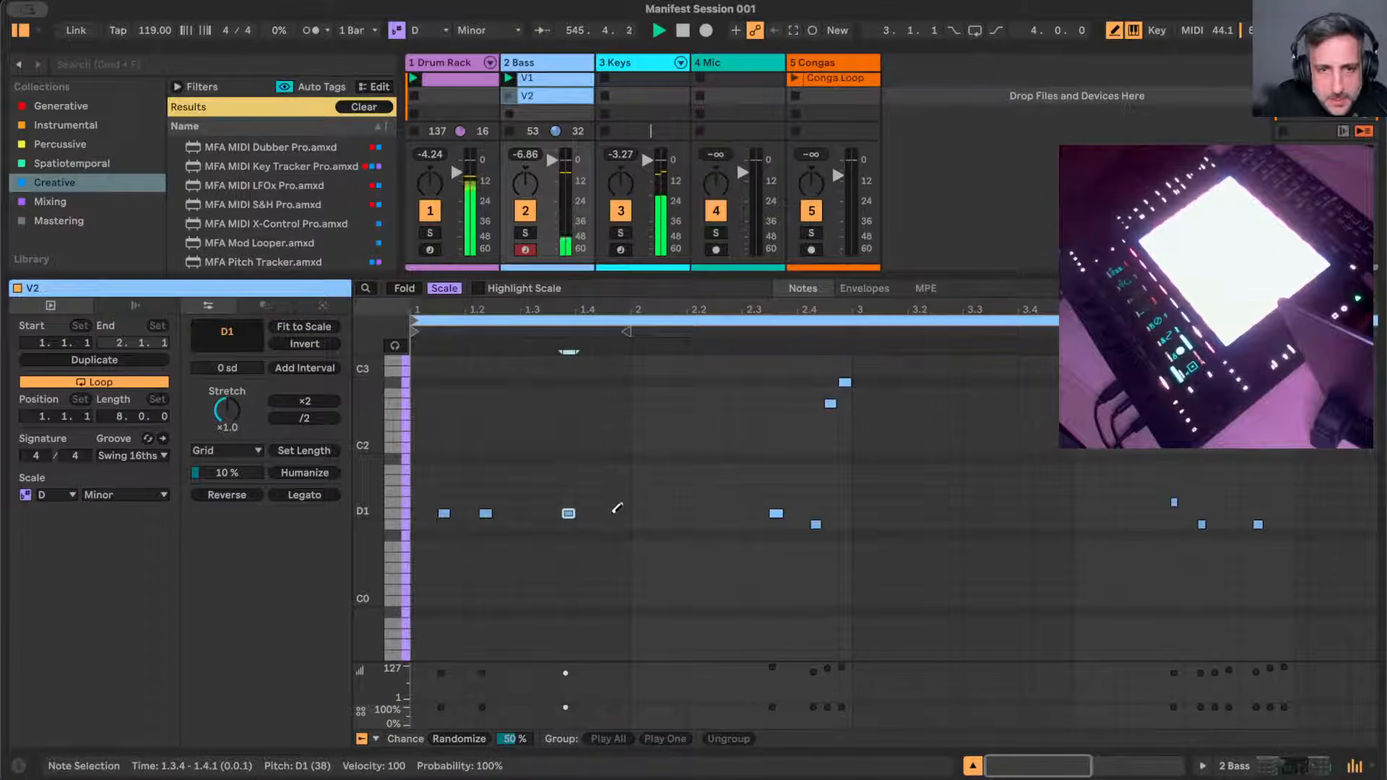
click(611, 514)
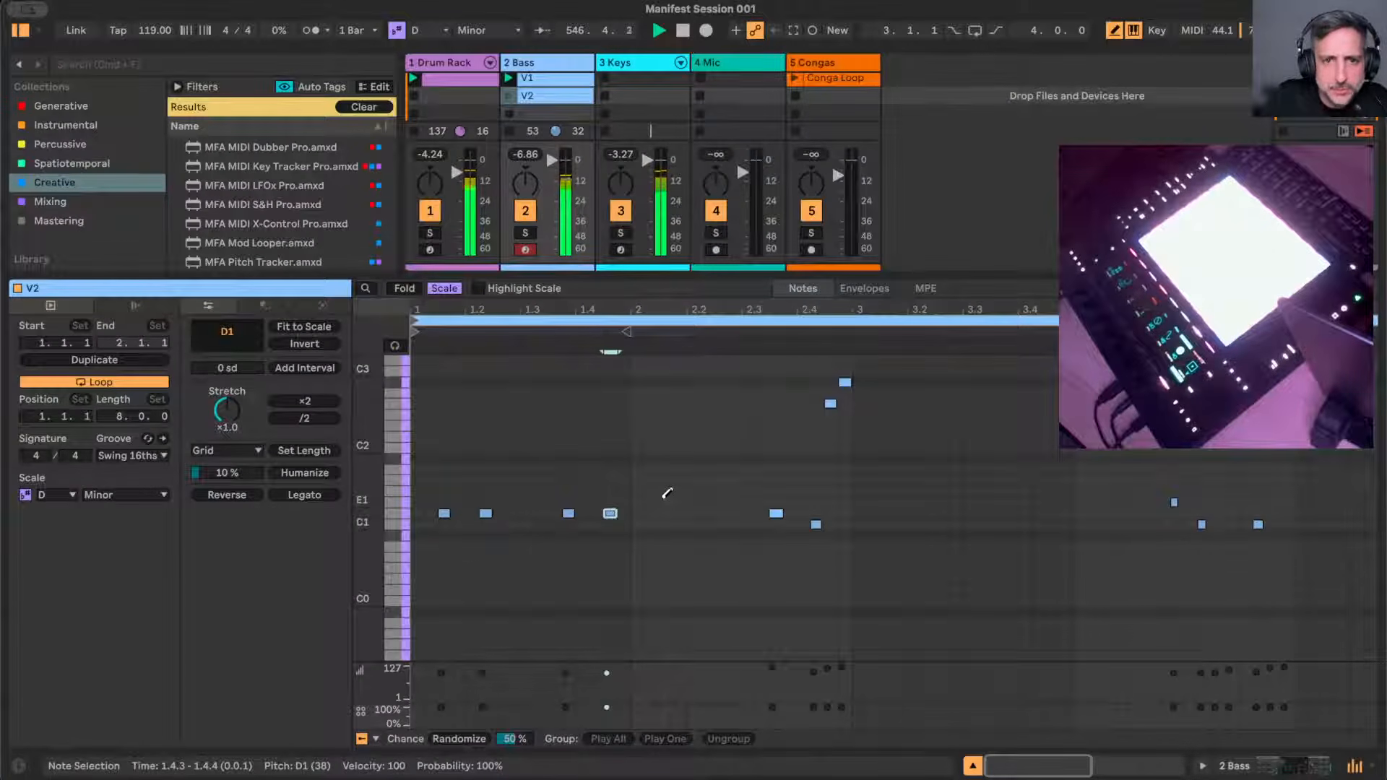
click(665, 513)
click(707, 513)
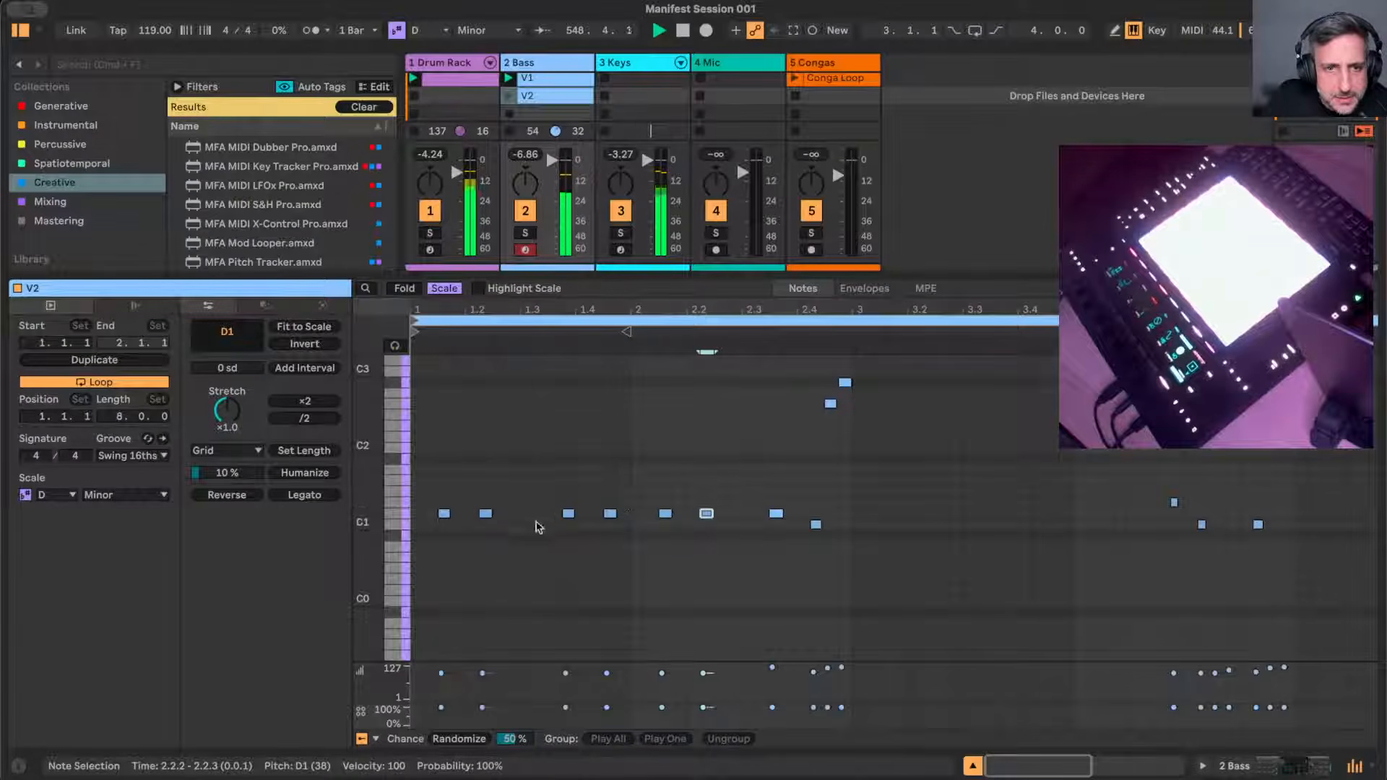
- Stack E1 and F1 above the D1 note at 1.2.2, group them as Play One, and copy the group to 1.4.3 and 2.2.2
mouse_move(488, 518)
mouse_down()
mouse_move(487, 506)
mouse_move(486, 517)
mouse_up()
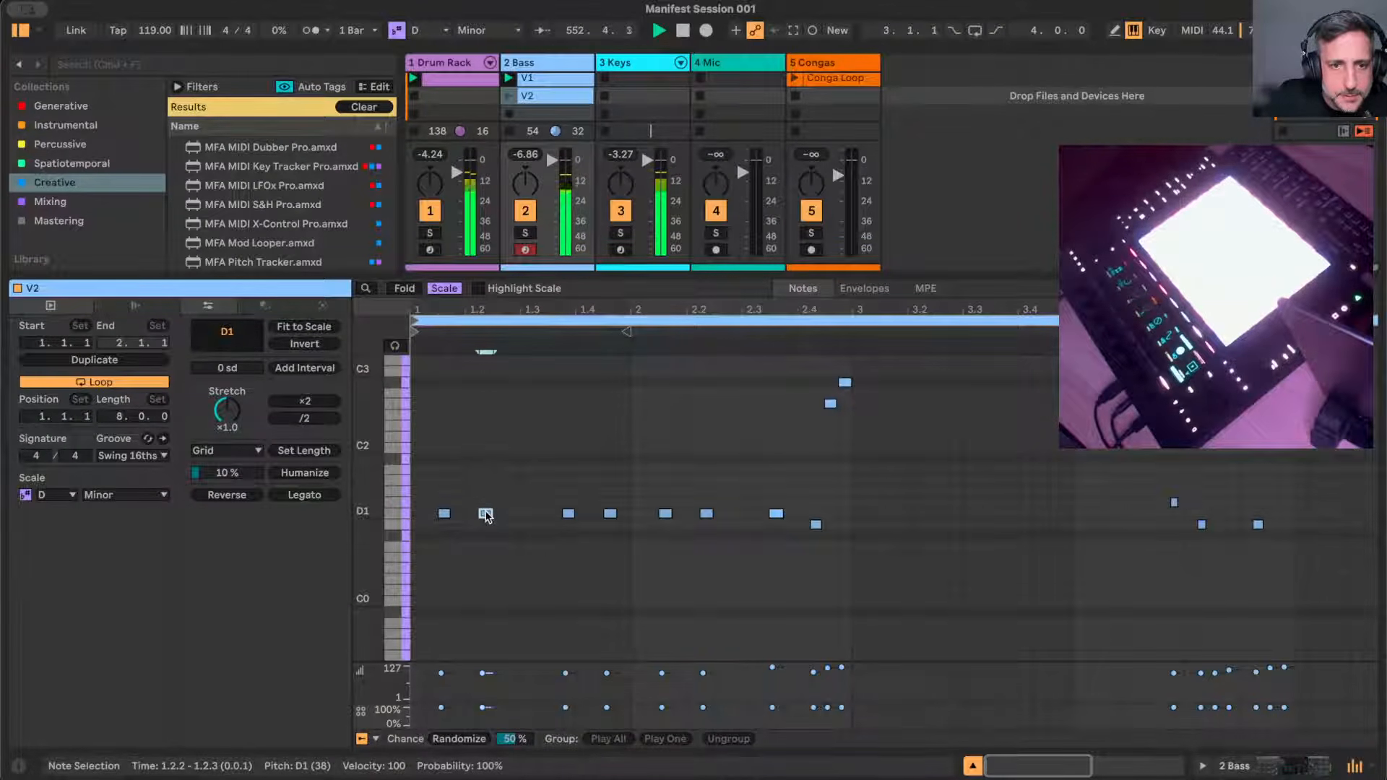
mouse_move(487, 515)
mouse_down()
mouse_move(487, 497)
mouse_move(486, 534)
mouse_up()
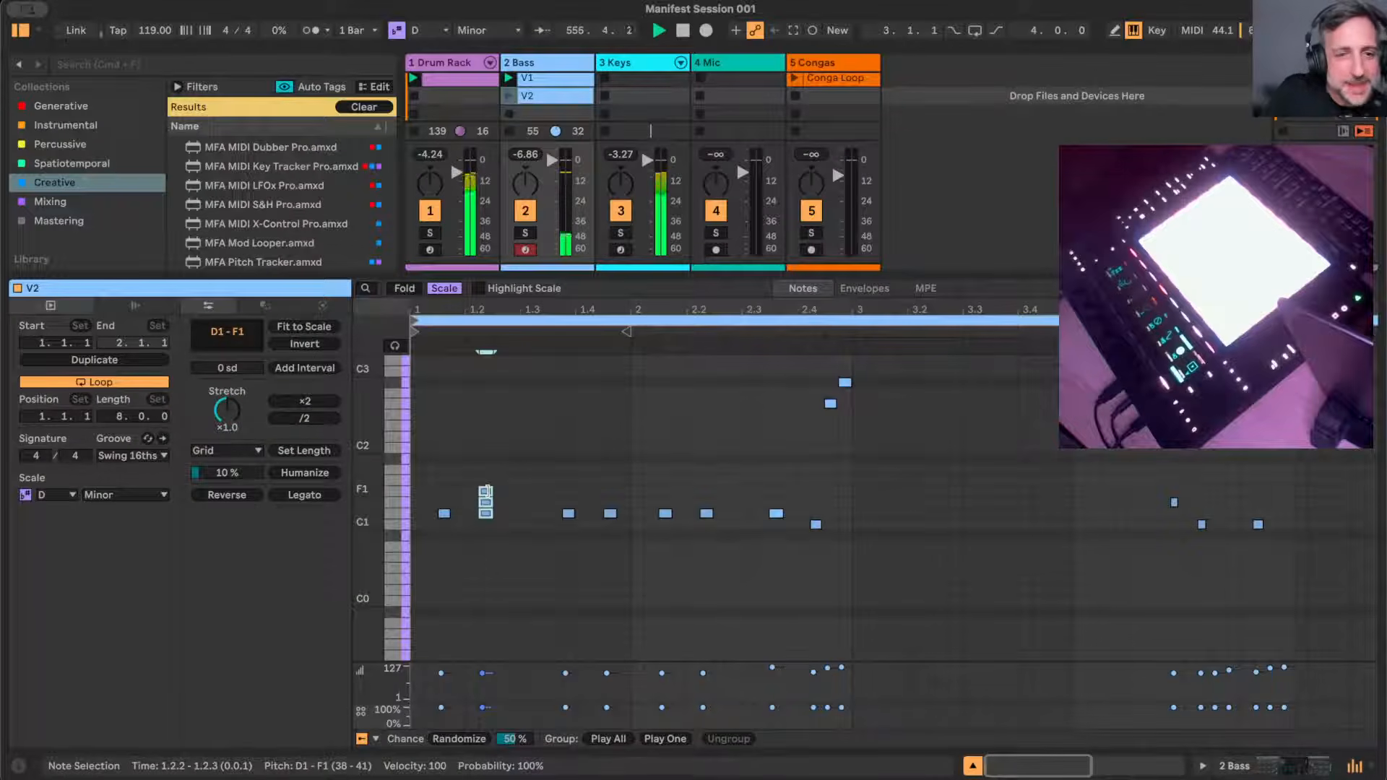
right_click(488, 498)
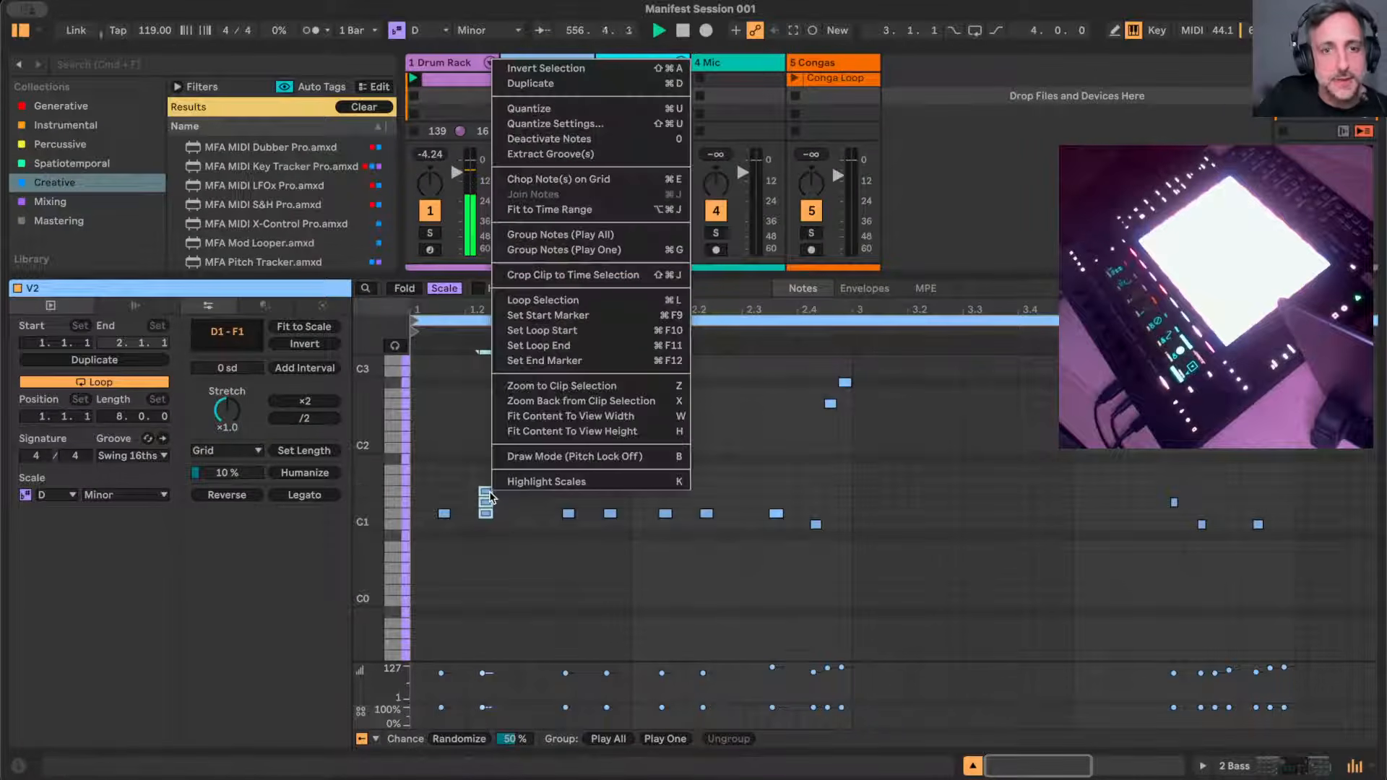
click(564, 249)
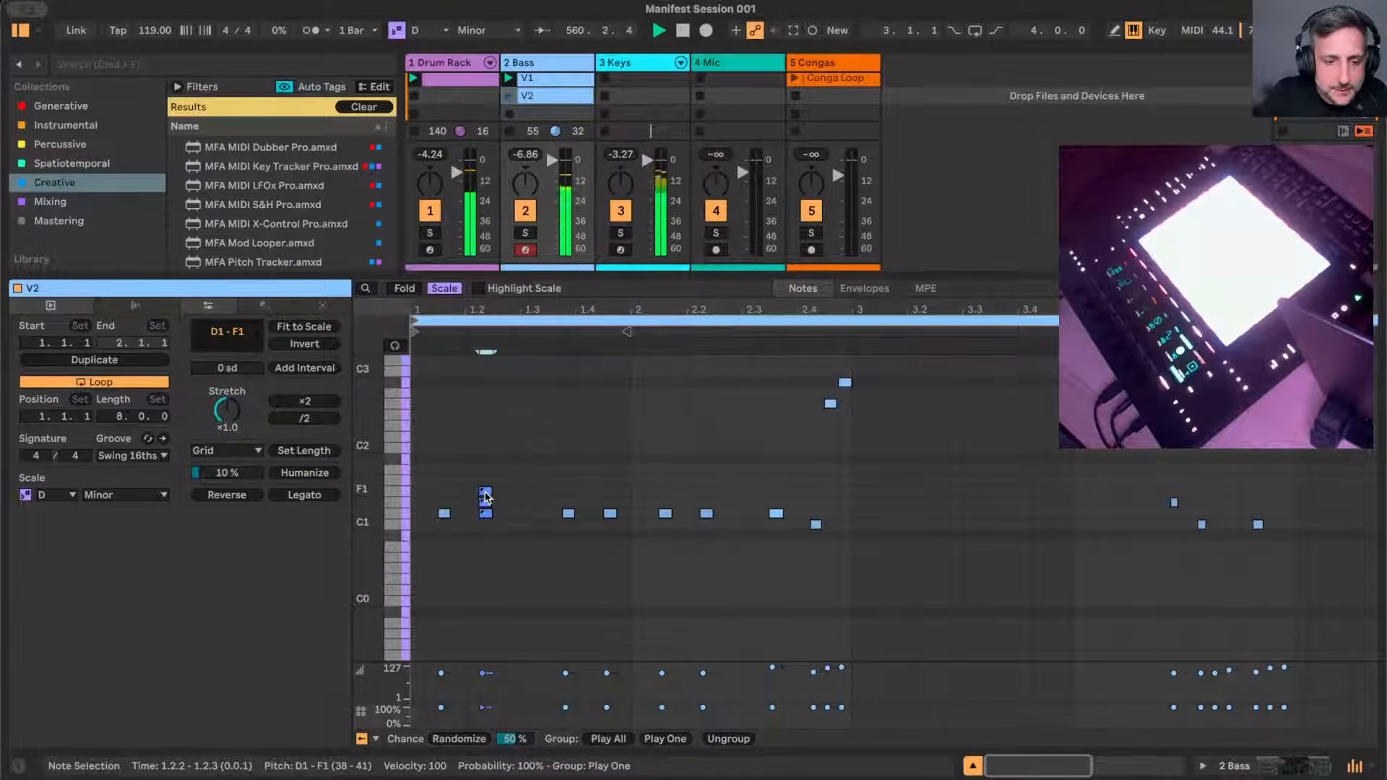
drag(485, 497, 608, 491)
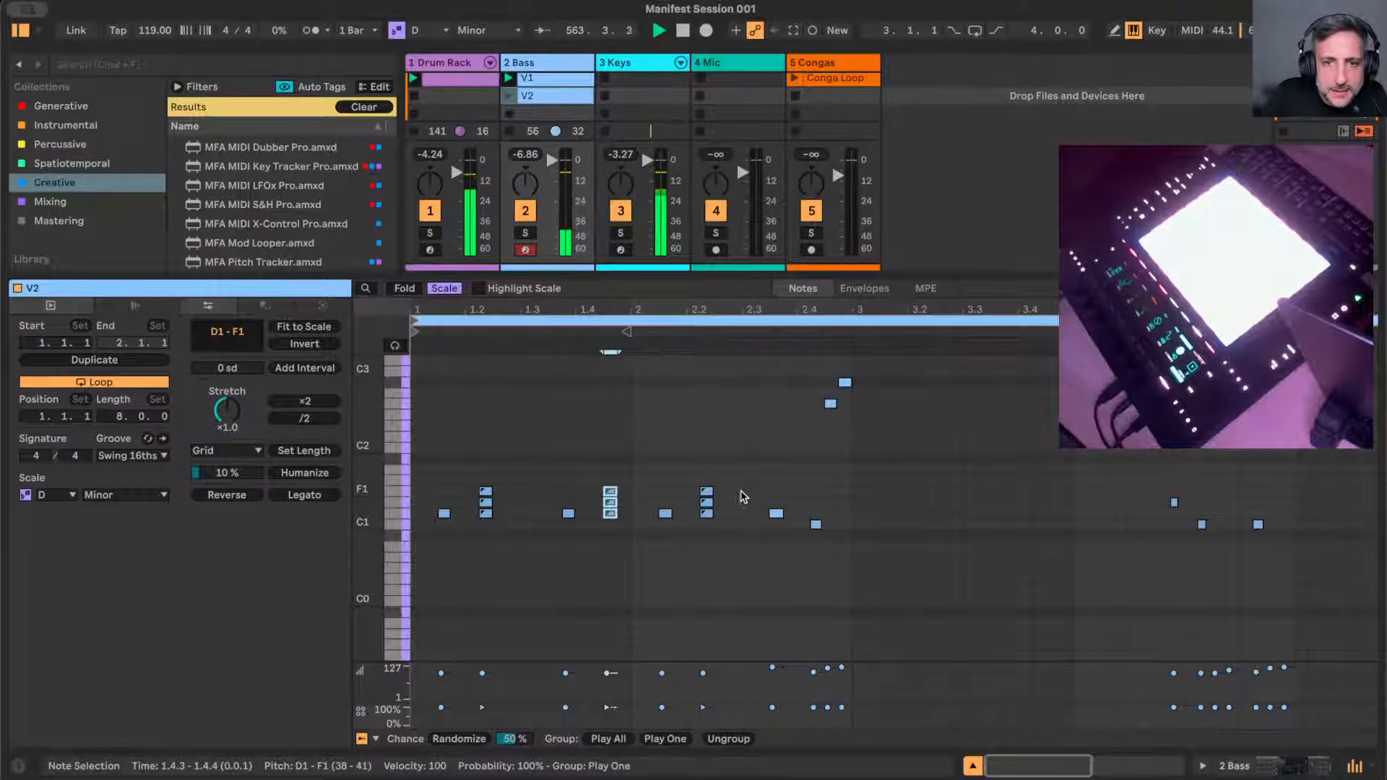
- Copy the new note and Play One group pattern from bars 1–2 to the phrases starting at bars 3, 5 and 7
drag(743, 490, 419, 525)
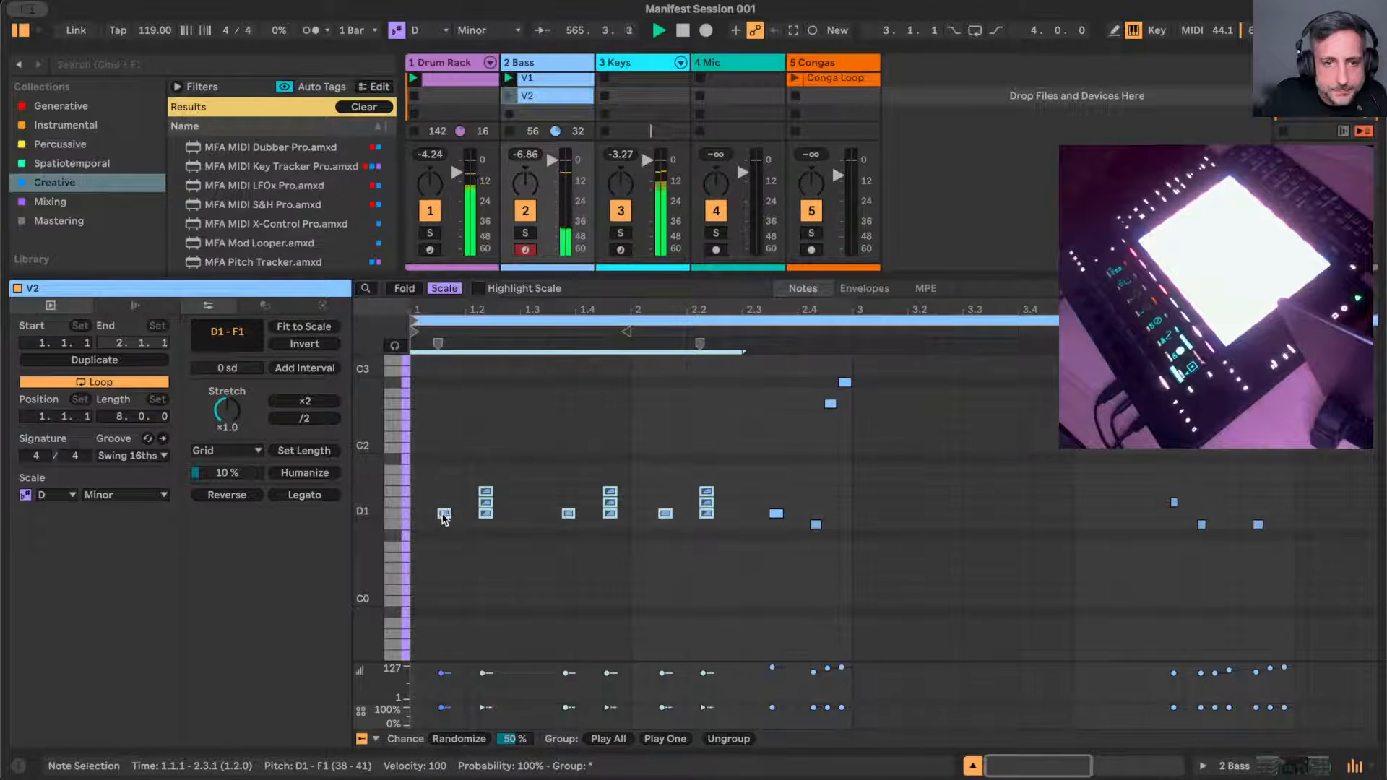
click(444, 518)
drag(444, 518, 887, 528)
scroll(886, 527, right, 7)
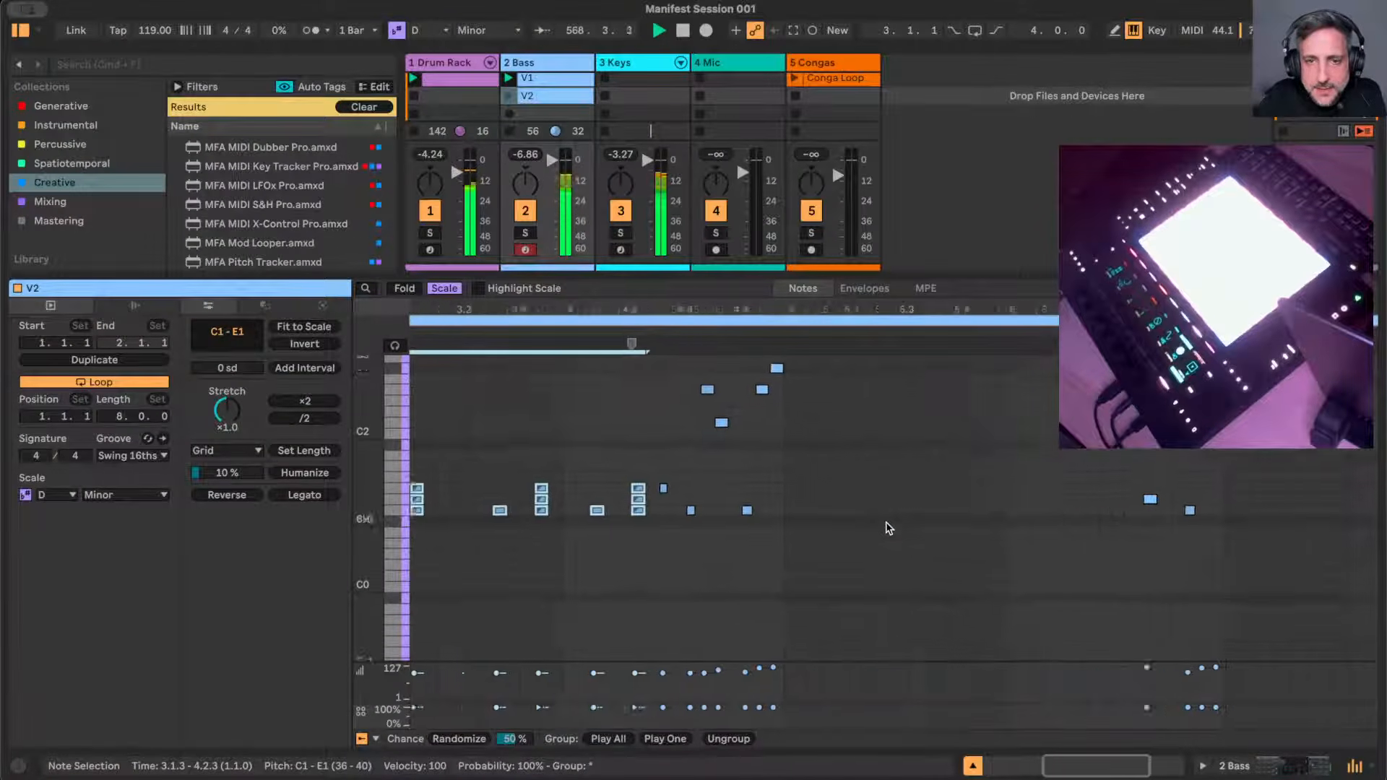
scroll(886, 528, up, 3)
drag(857, 308, 857, 249)
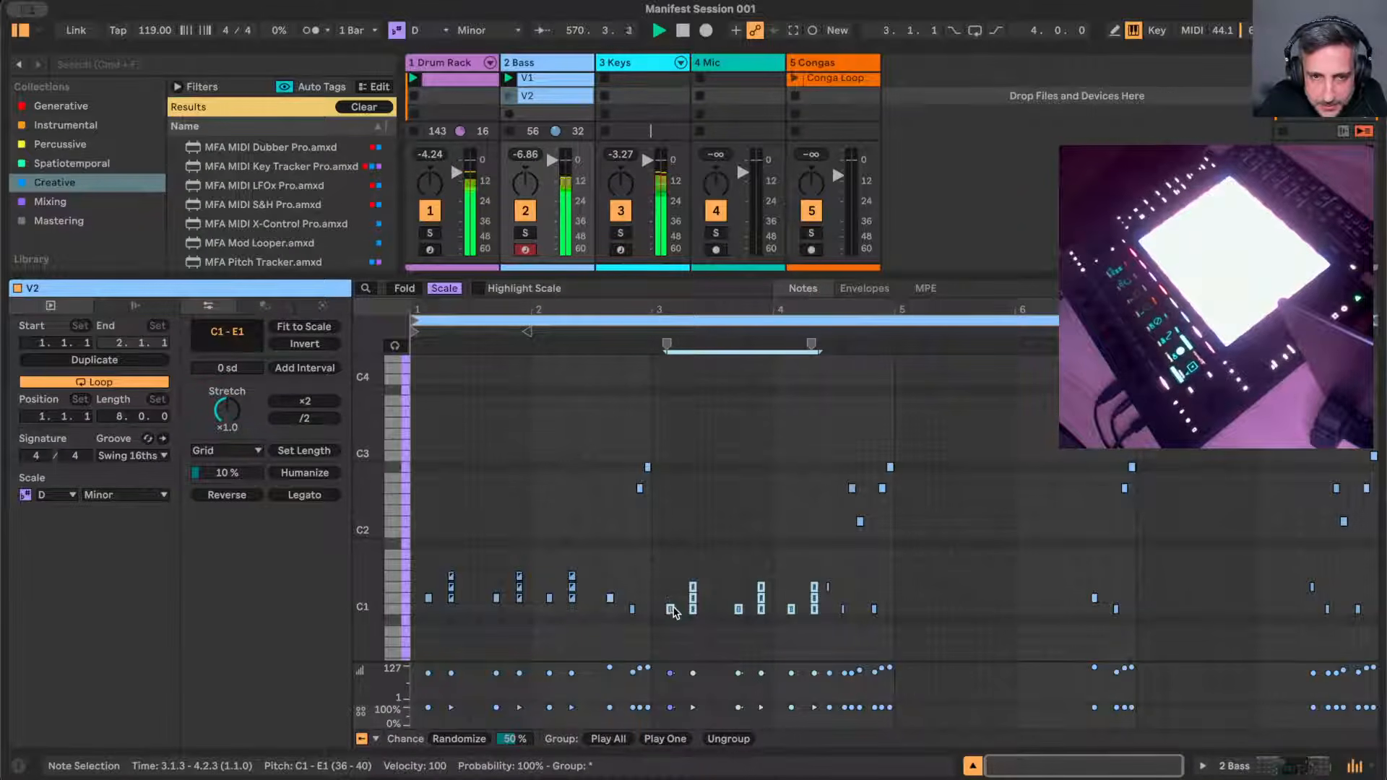
drag(669, 605, 1156, 601)
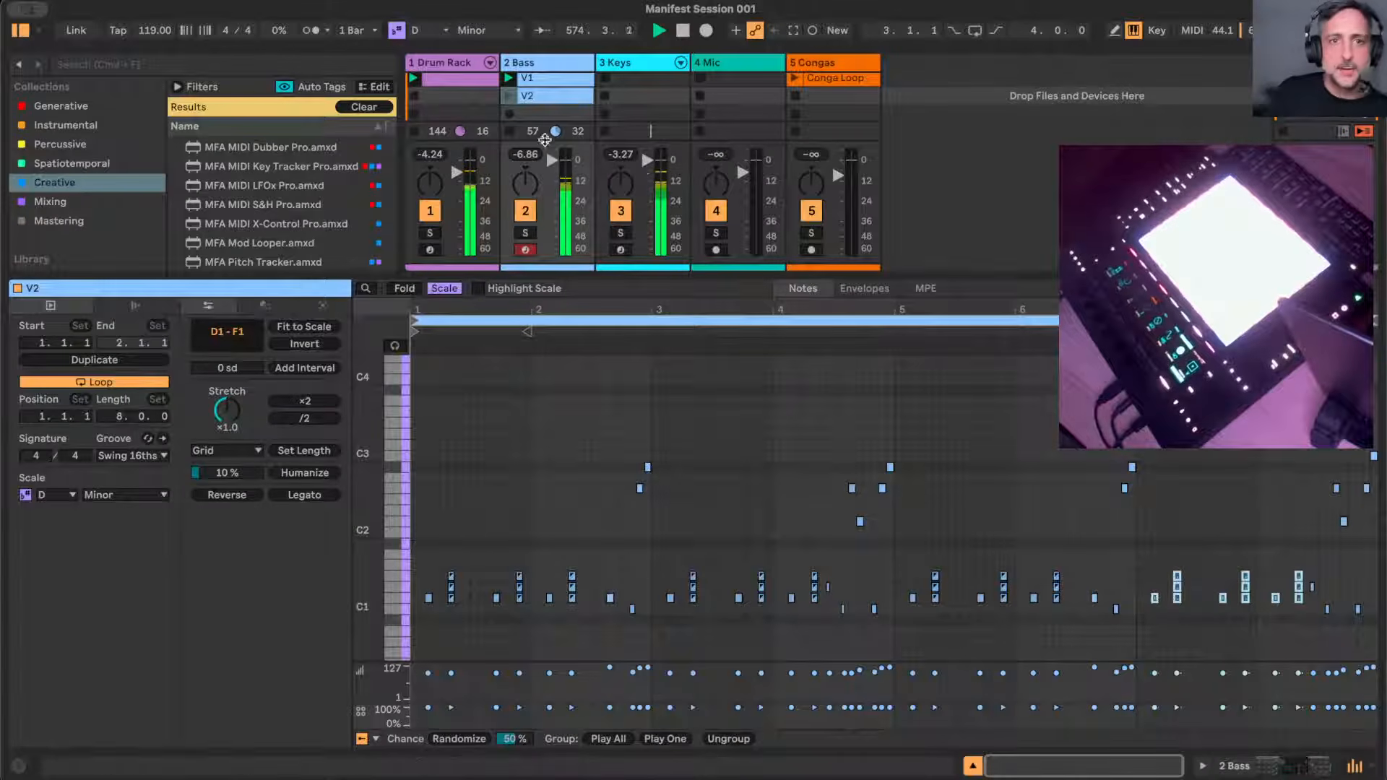
- Launch the V2 bass clip and shrink the note editor to give the clip slots more room
click(510, 97)
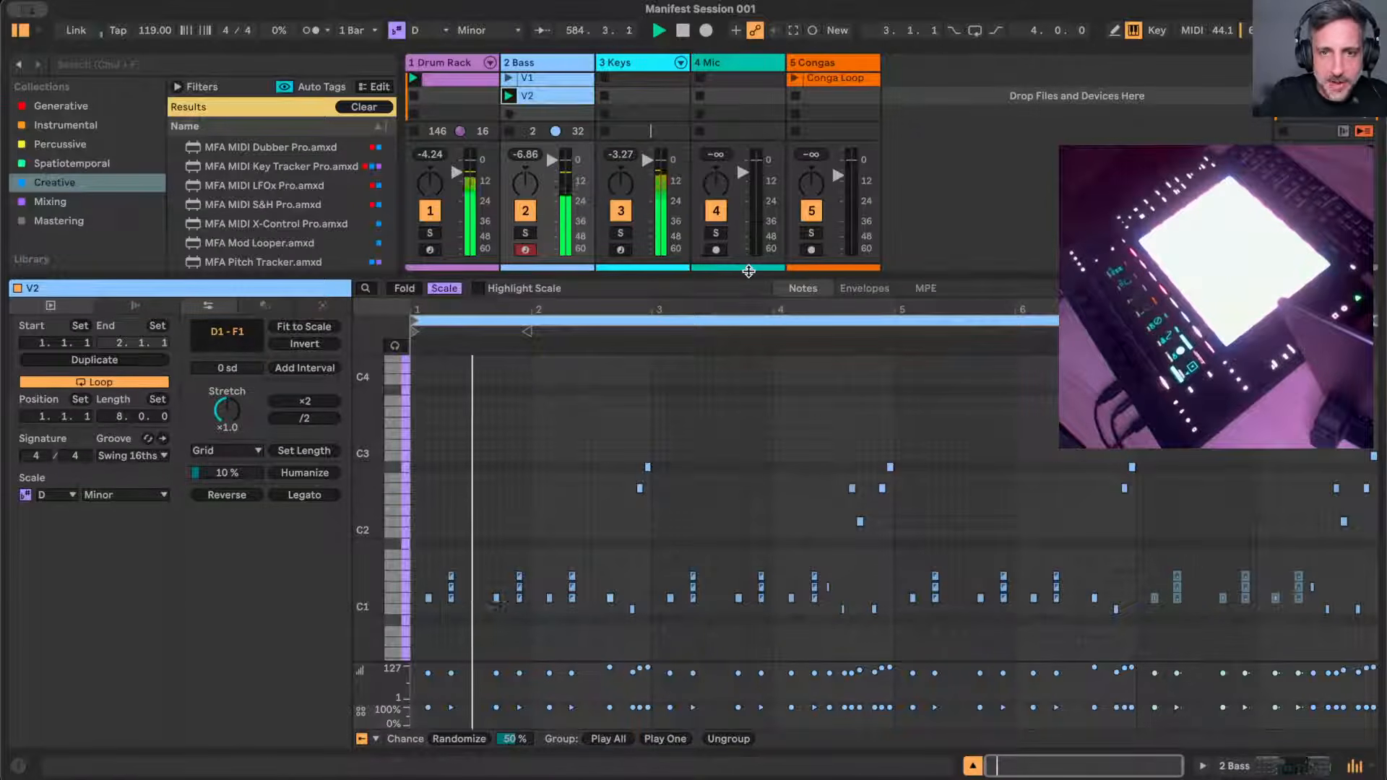
drag(748, 271, 741, 324)
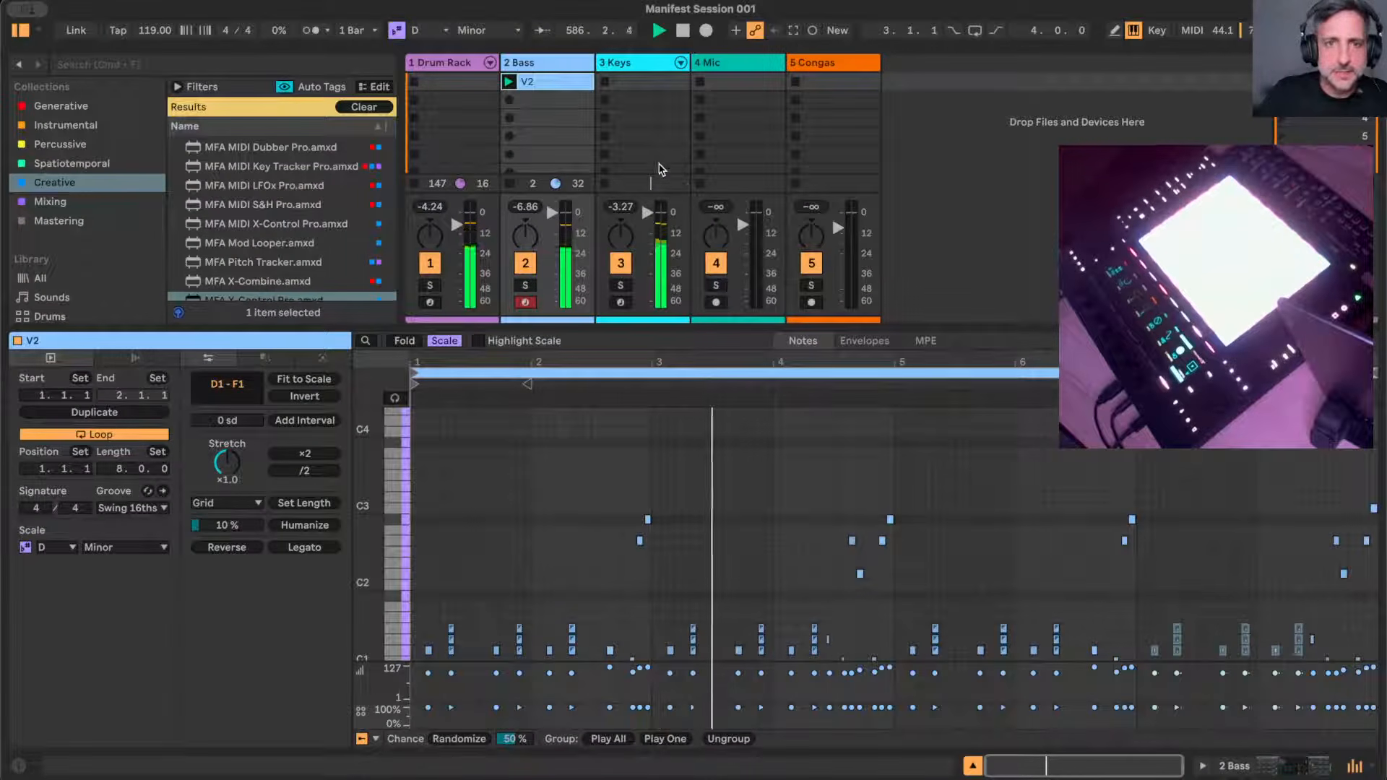
scroll(659, 169, up, 1)
- Switch MFA X-Ponder on the Keys track to Short and back to Long, restart it with newly played input, and adjust its Density
click(618, 63)
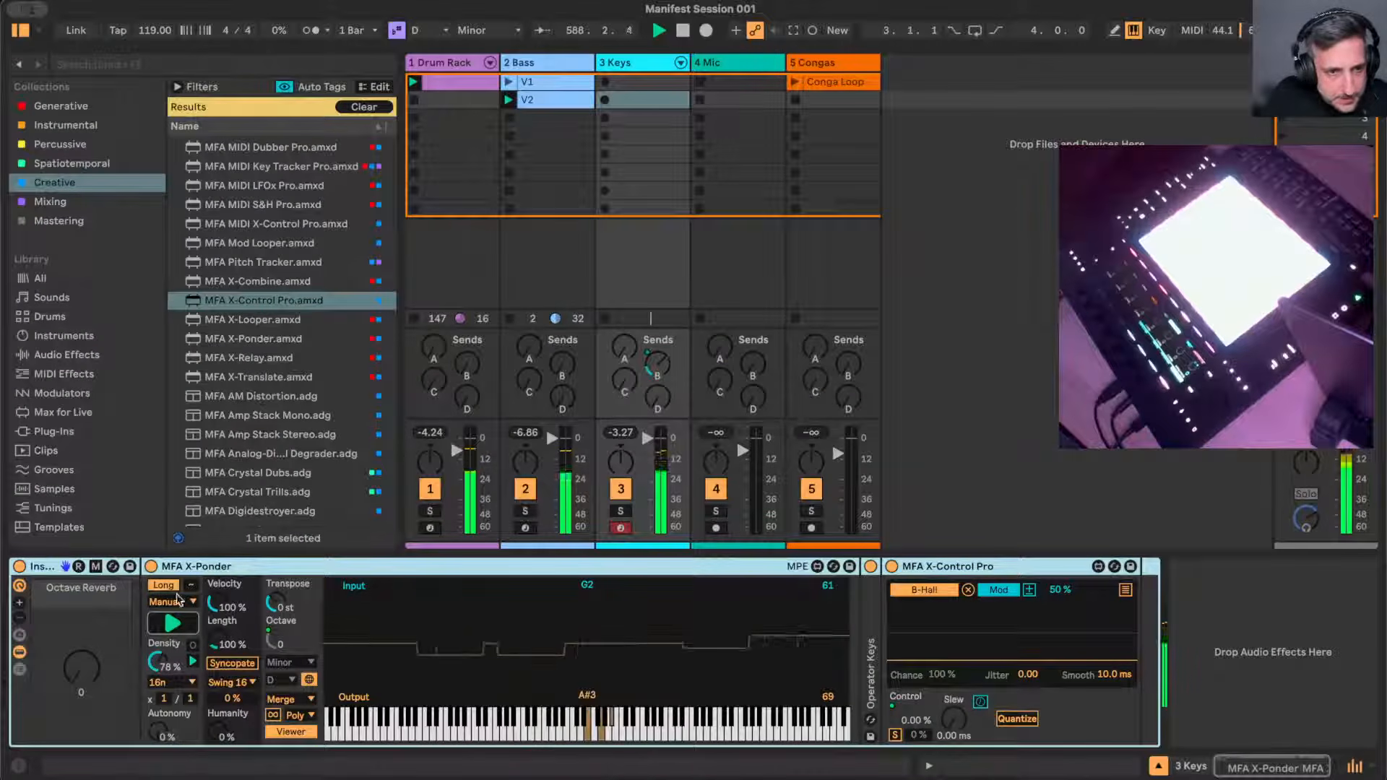
click(163, 586)
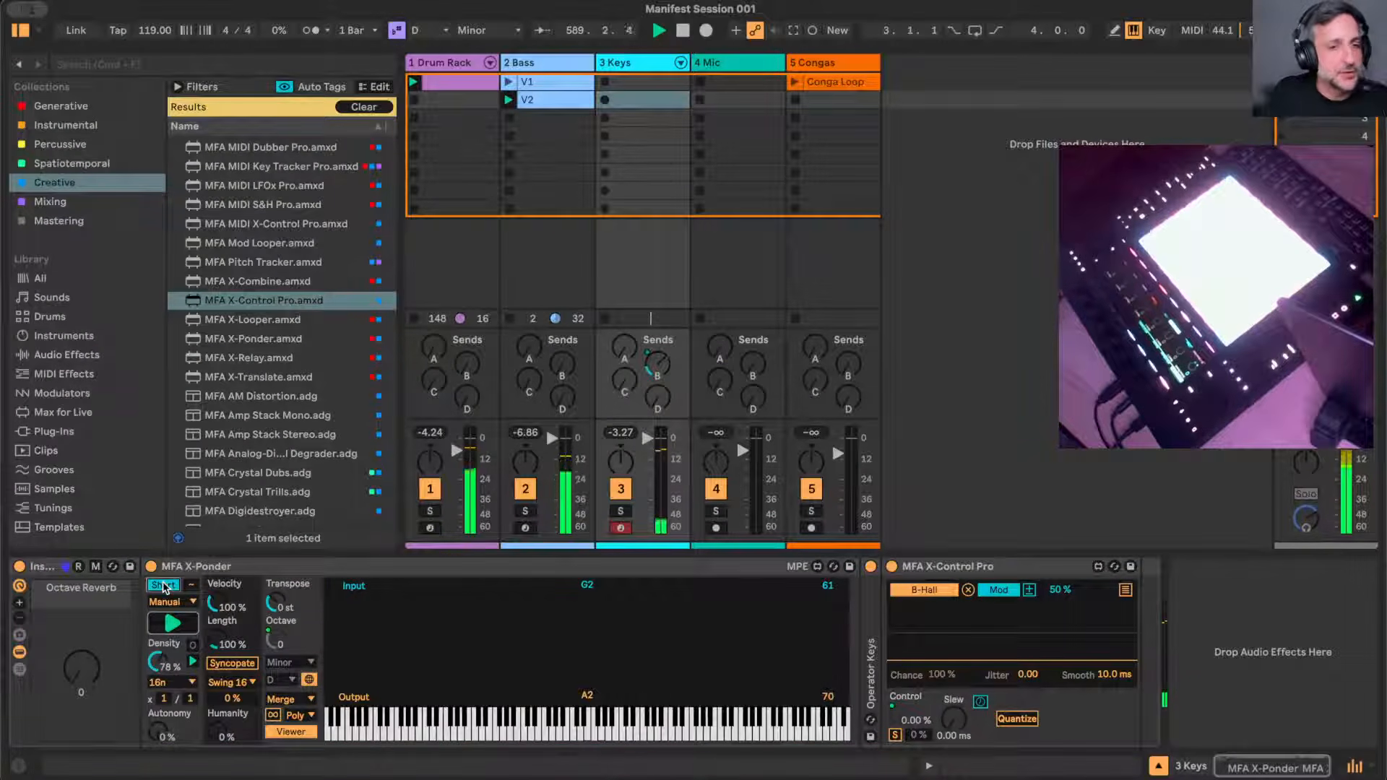
click(163, 585)
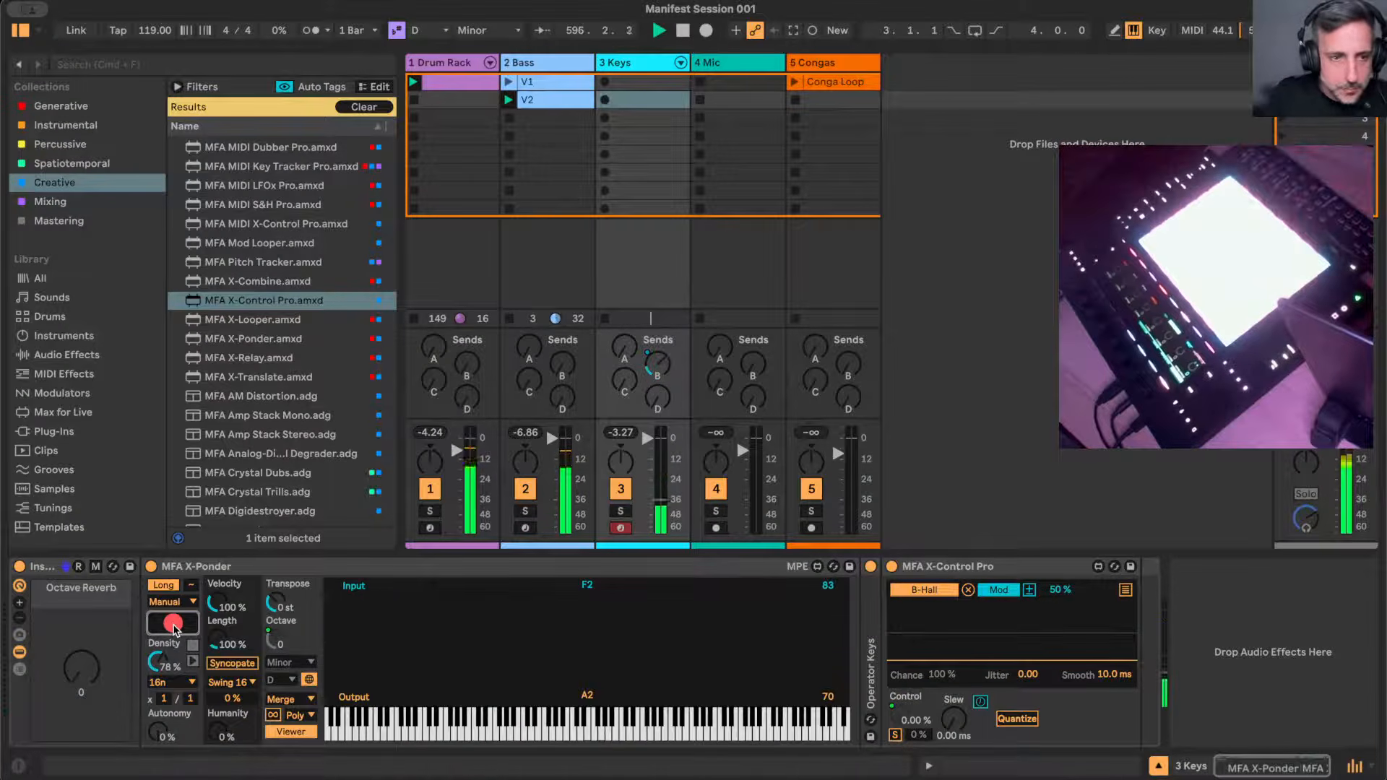
click(174, 627)
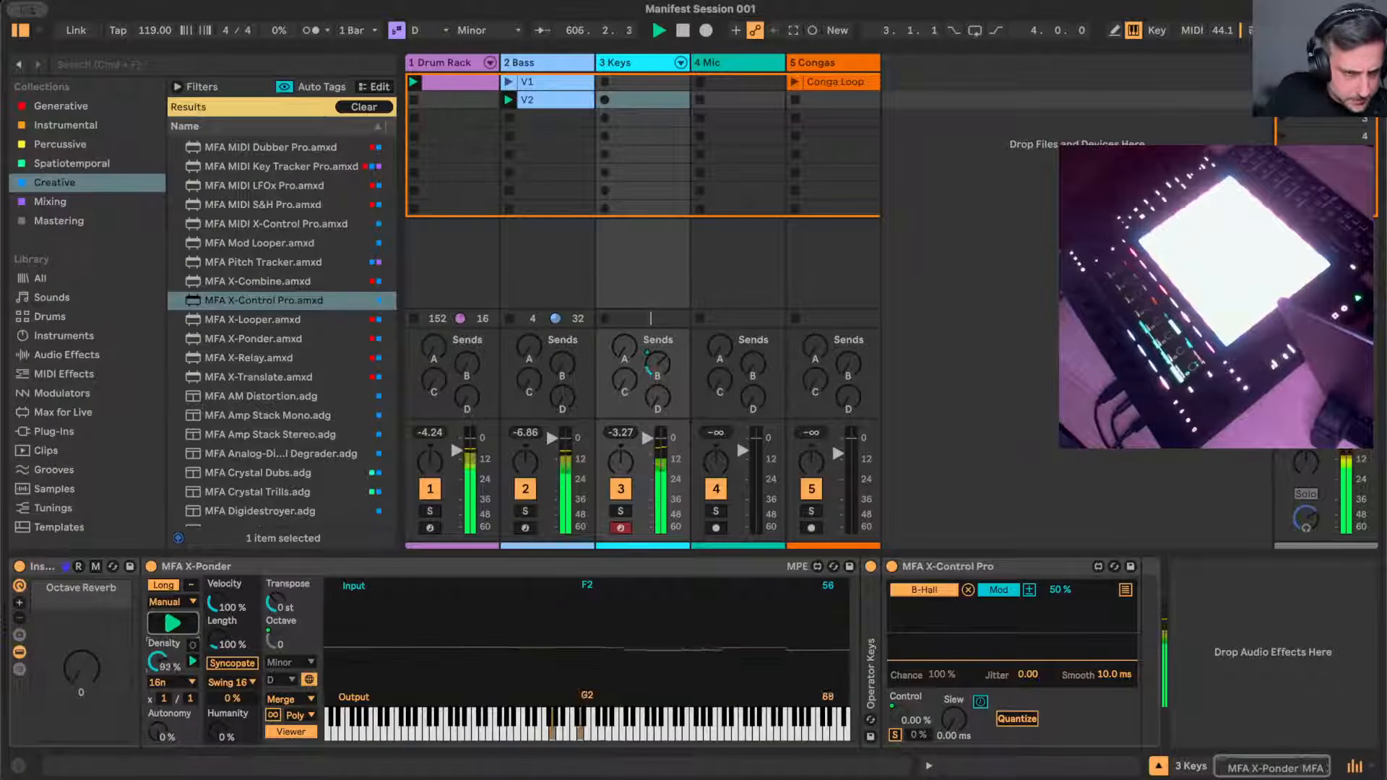
drag(166, 661, 166, 669)
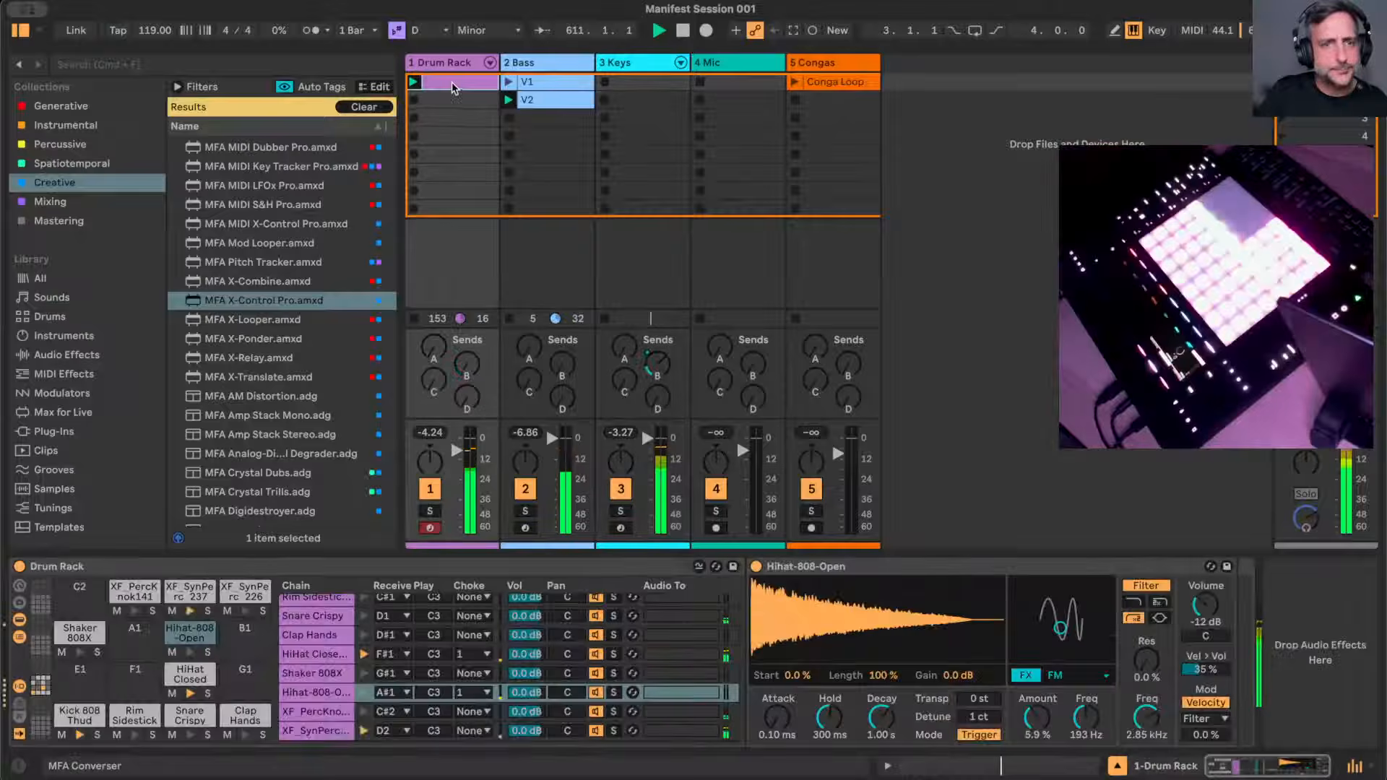
- Open the Drum Rack clip's notes and delete every note in the C3 row
click(458, 82)
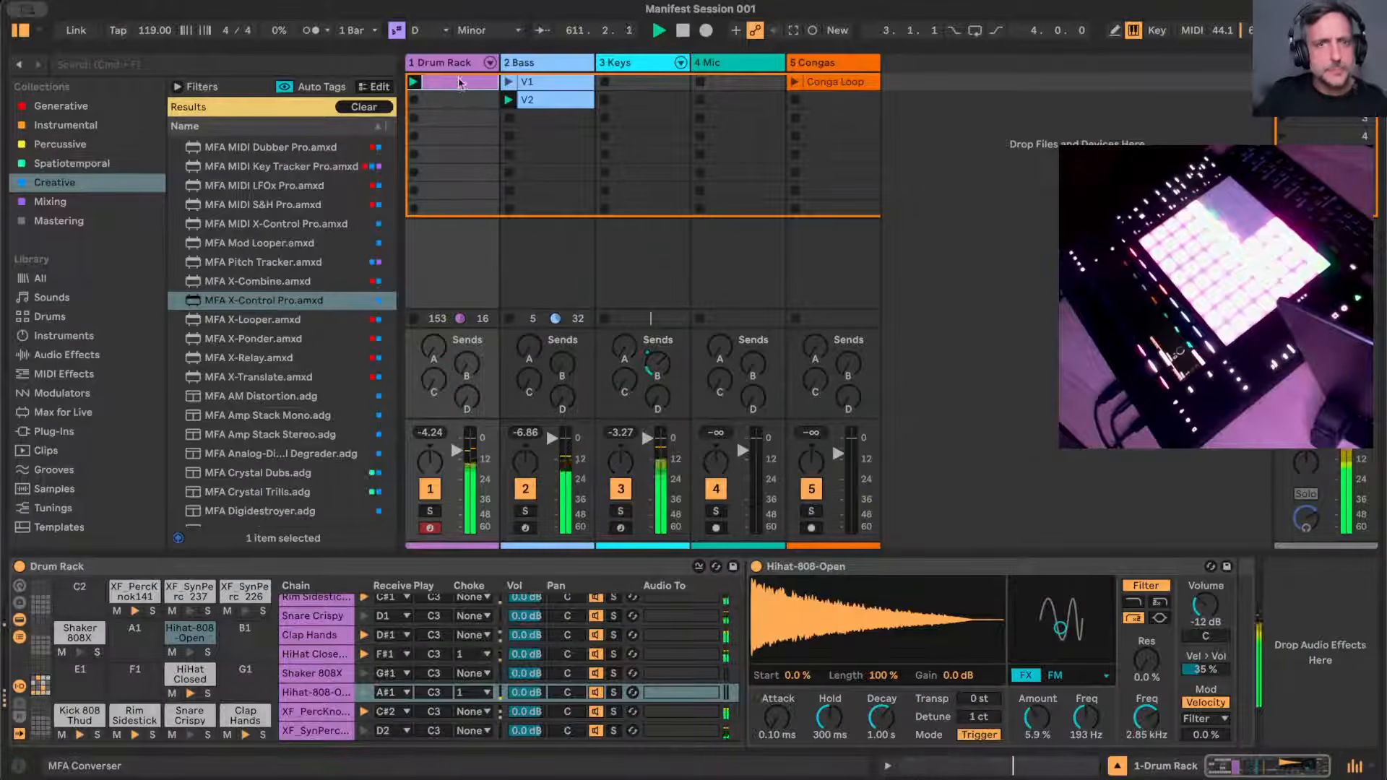
double_click(458, 82)
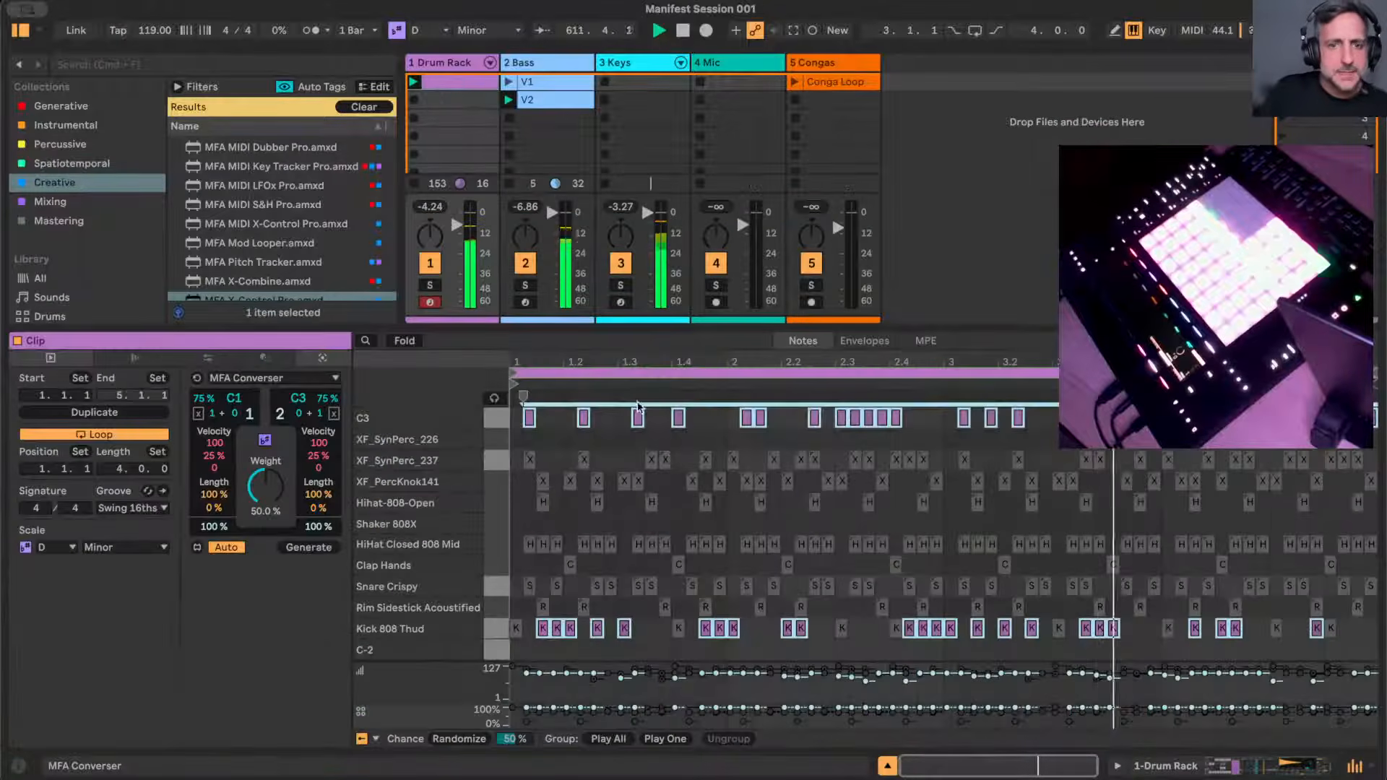
click(551, 444)
click(498, 417)
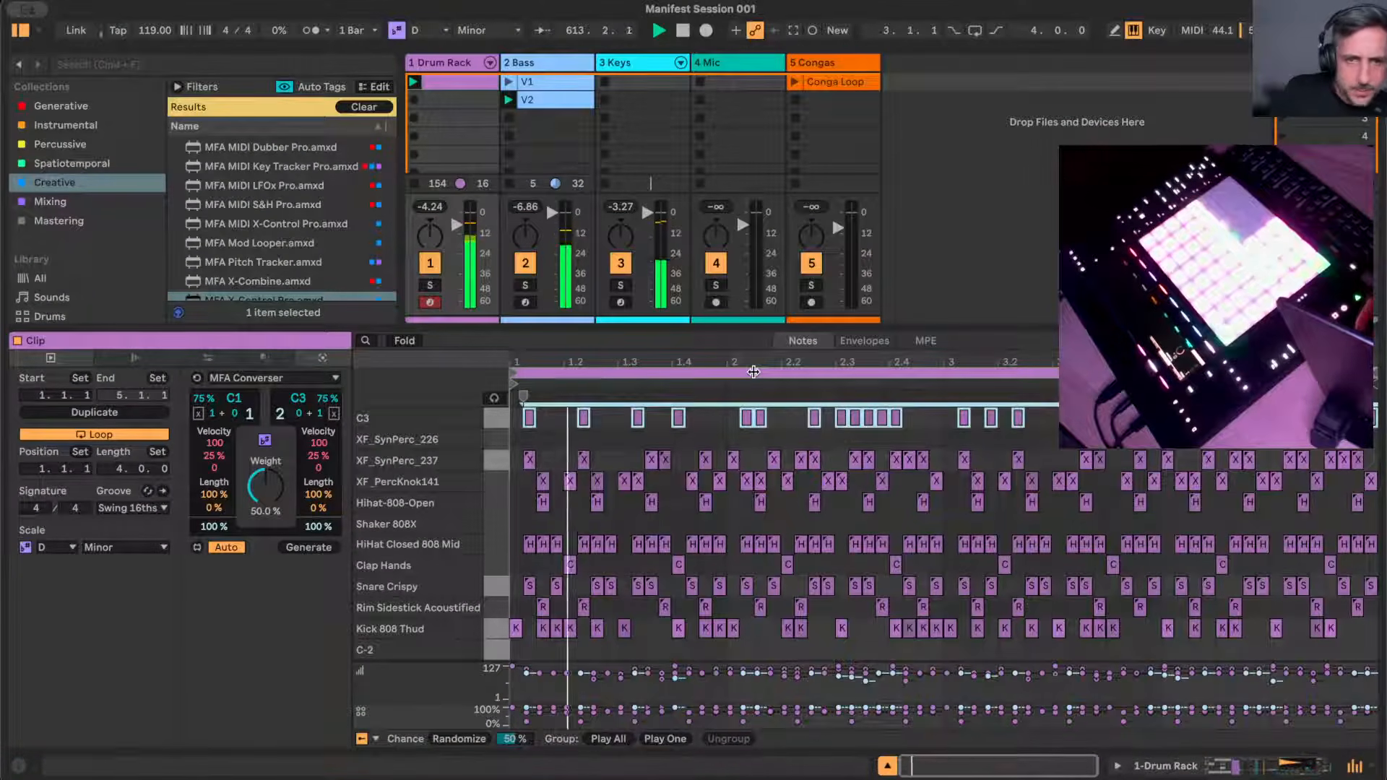
key(Delete)
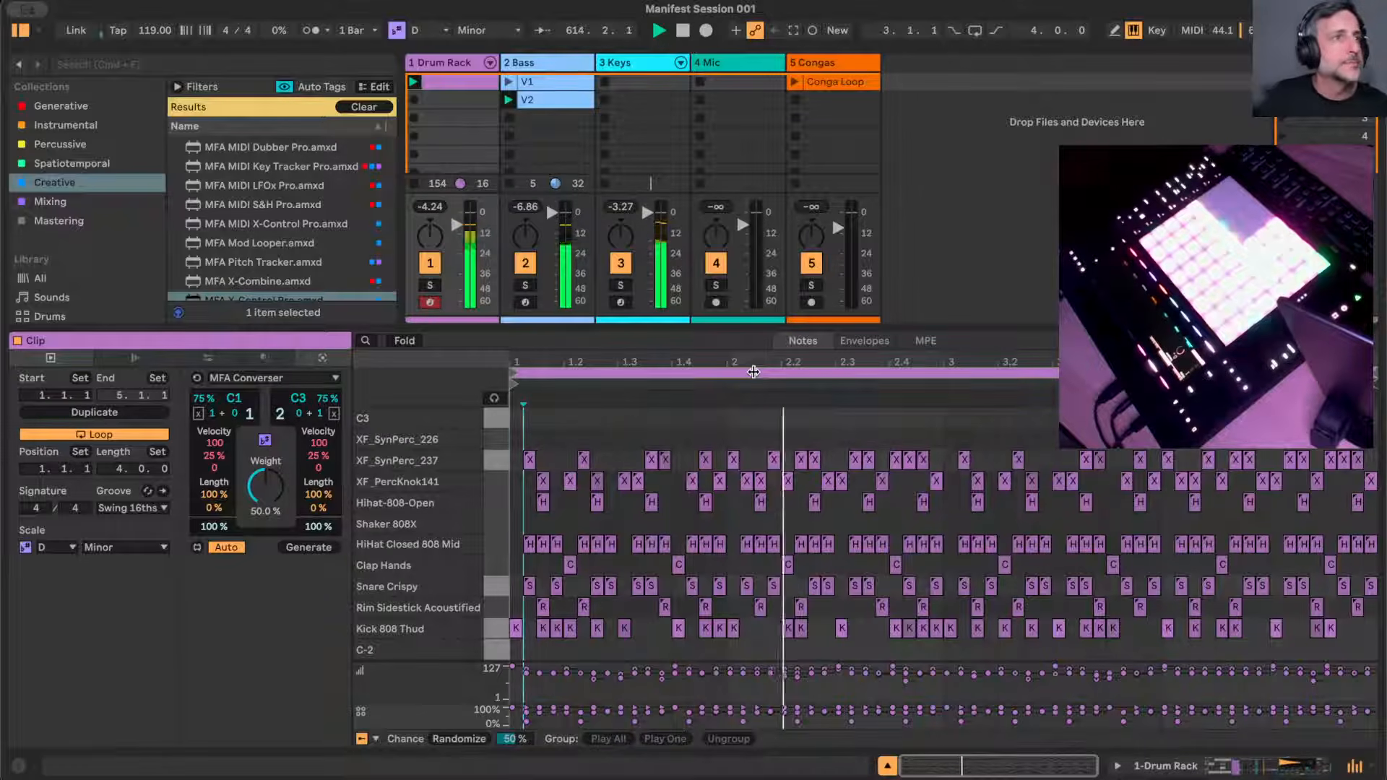
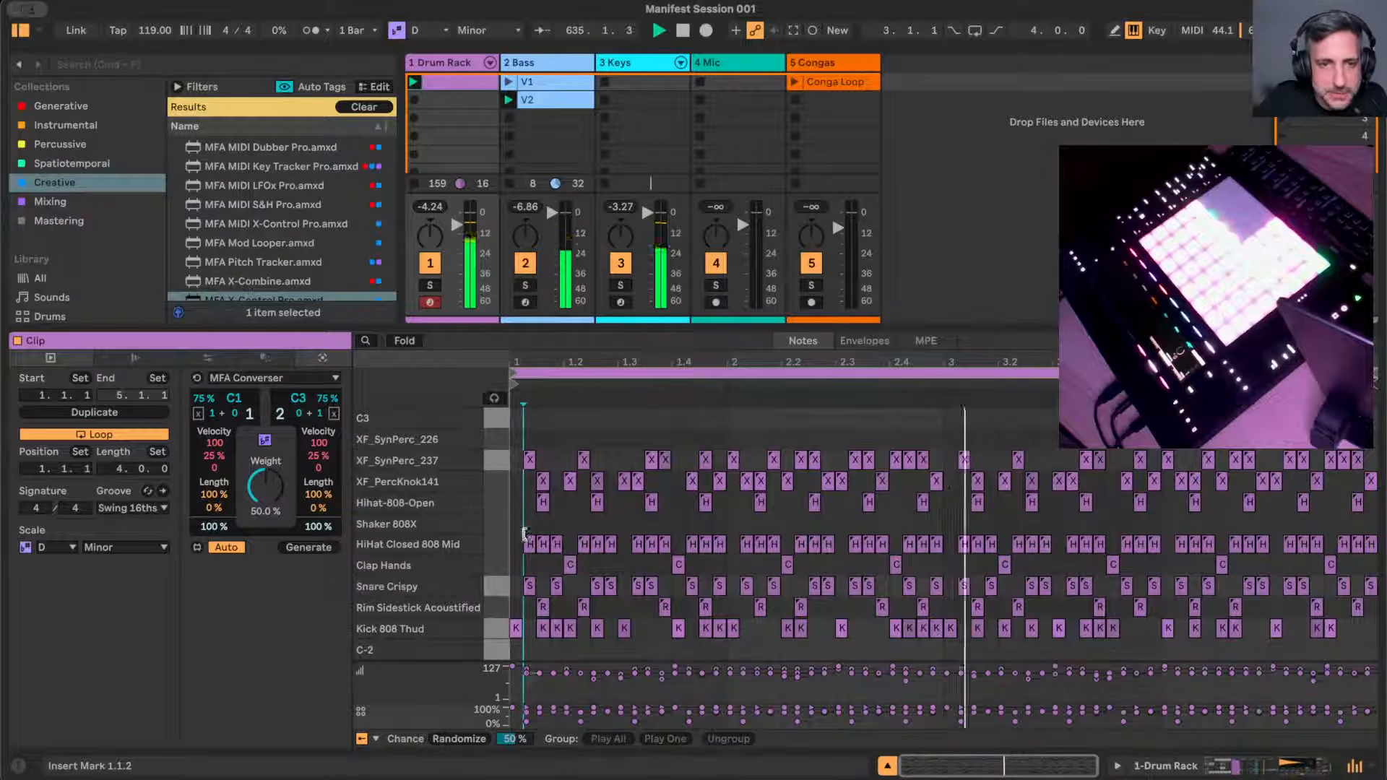
- Draw four Shaker 808X notes on the first four sixteenths of the drum clip
key(b)
click(519, 524)
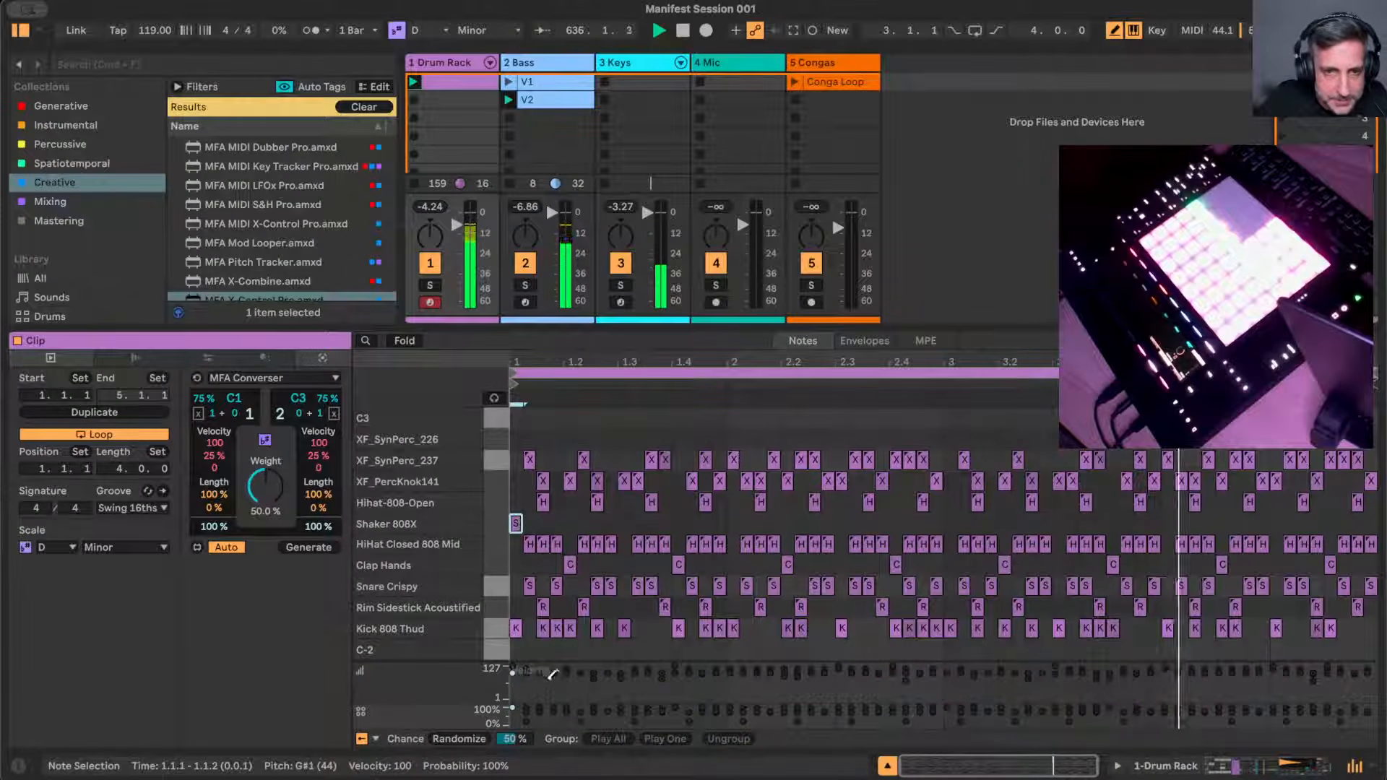
click(529, 523)
click(544, 523)
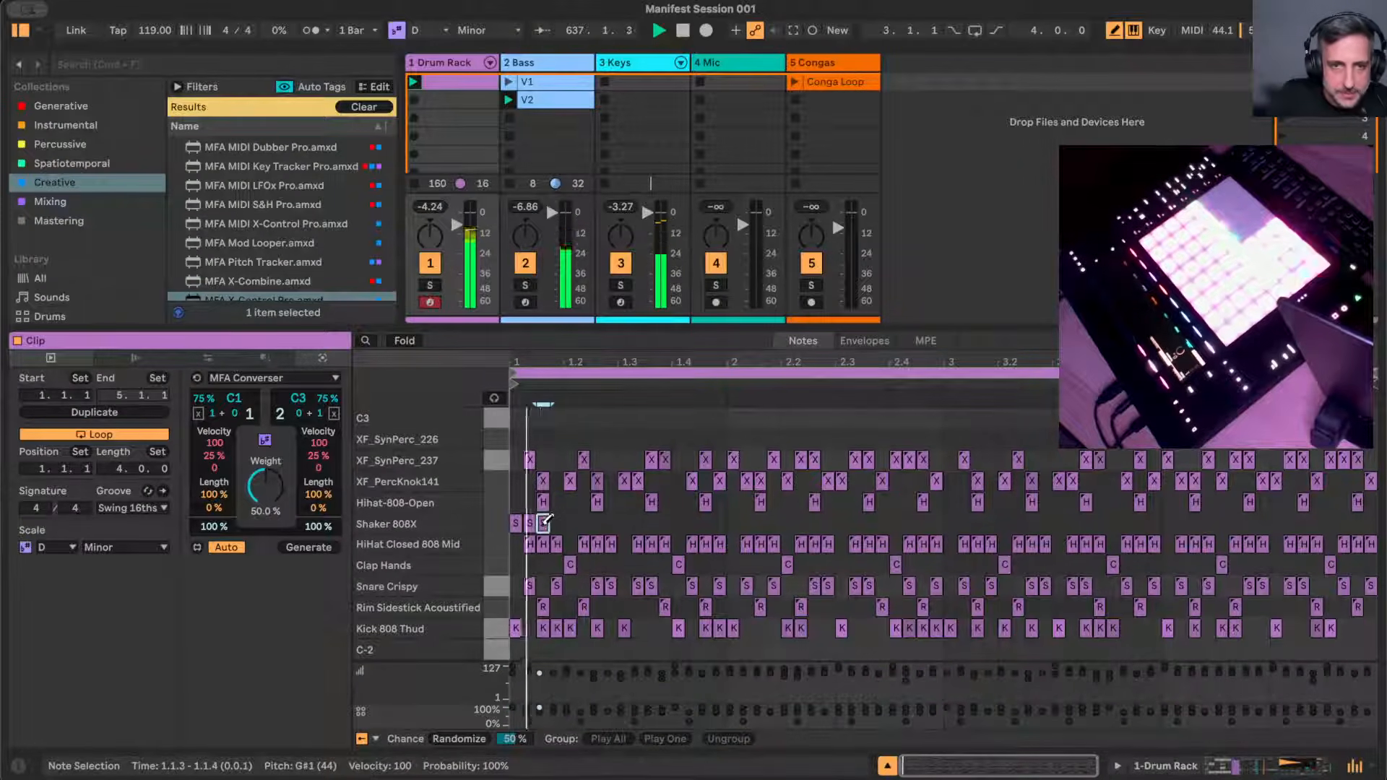
click(557, 523)
- Set the third Shaker 808X note's velocity to 127 and the first one's to 78
drag(547, 362, 546, 433)
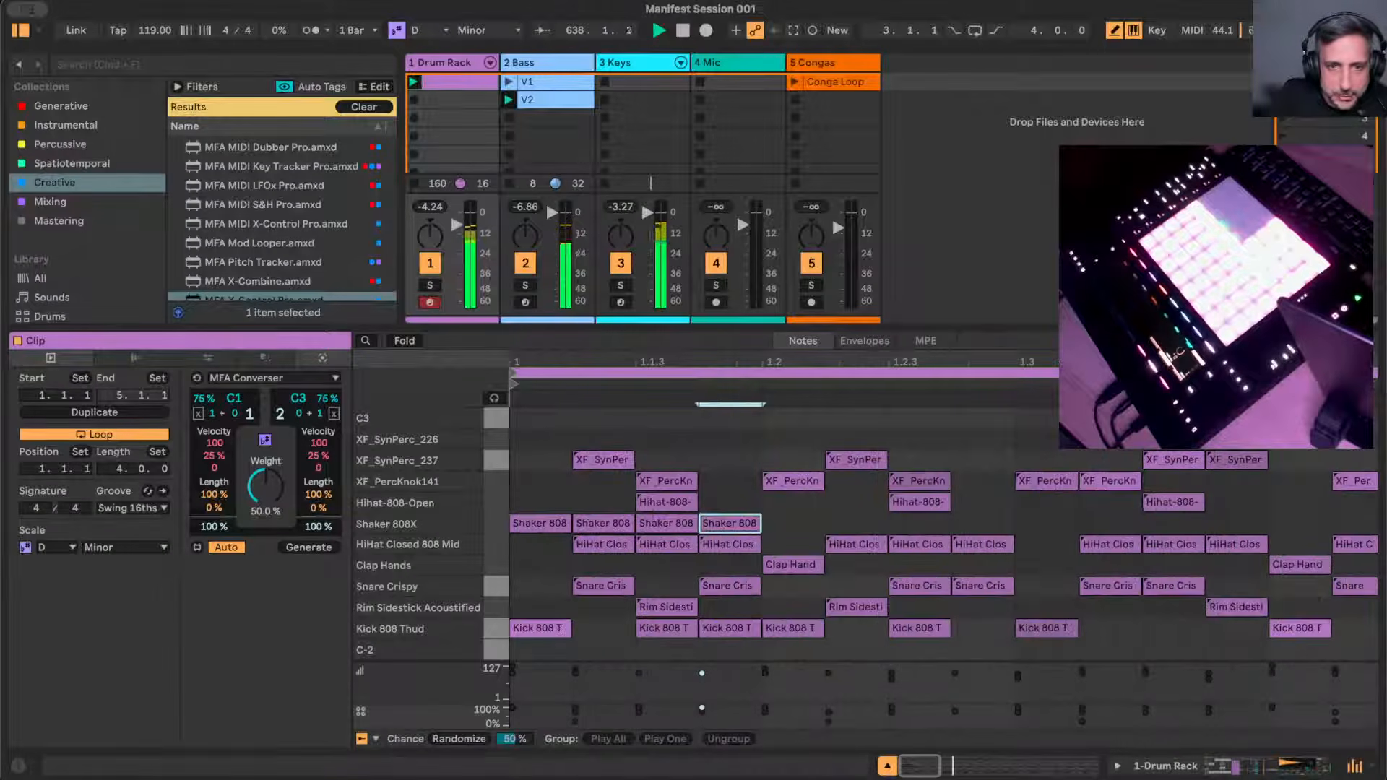
key(b)
click(662, 523)
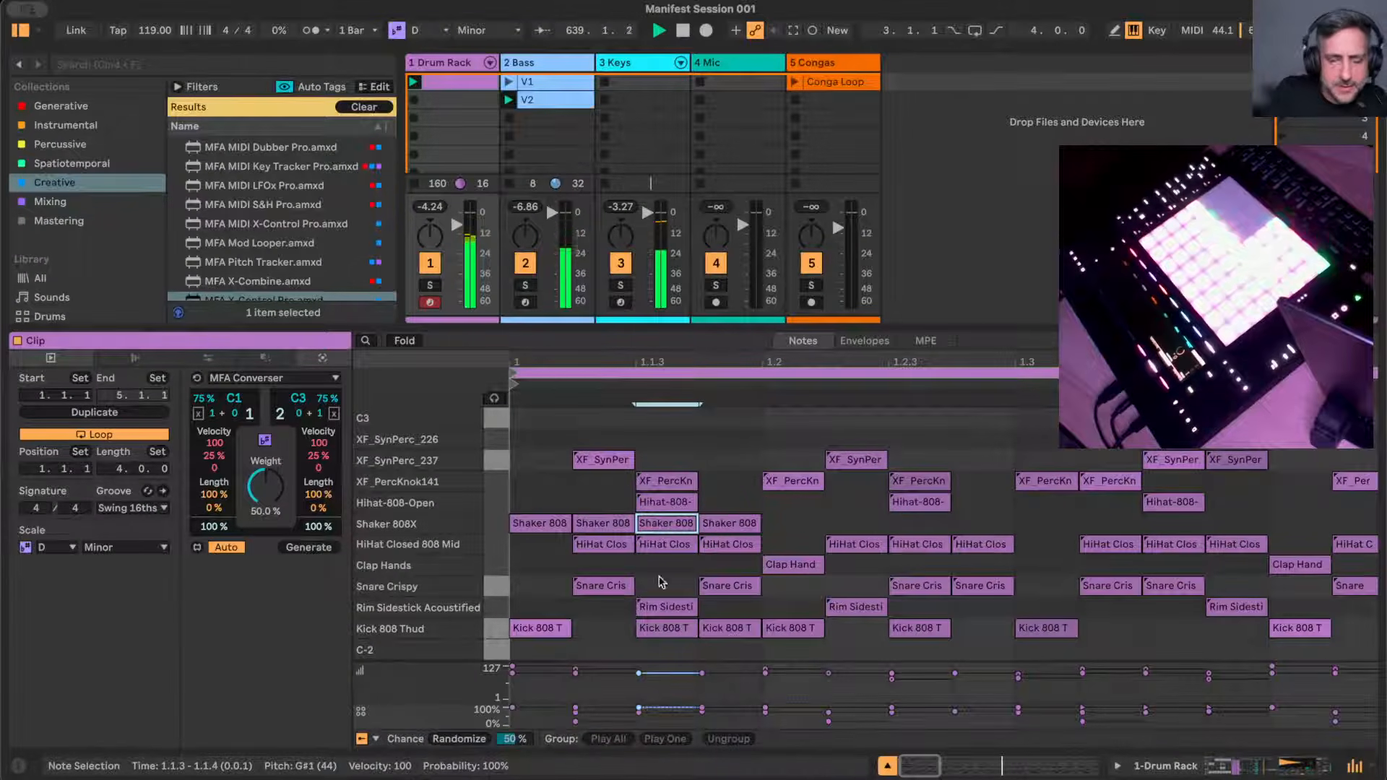
drag(639, 674, 639, 669)
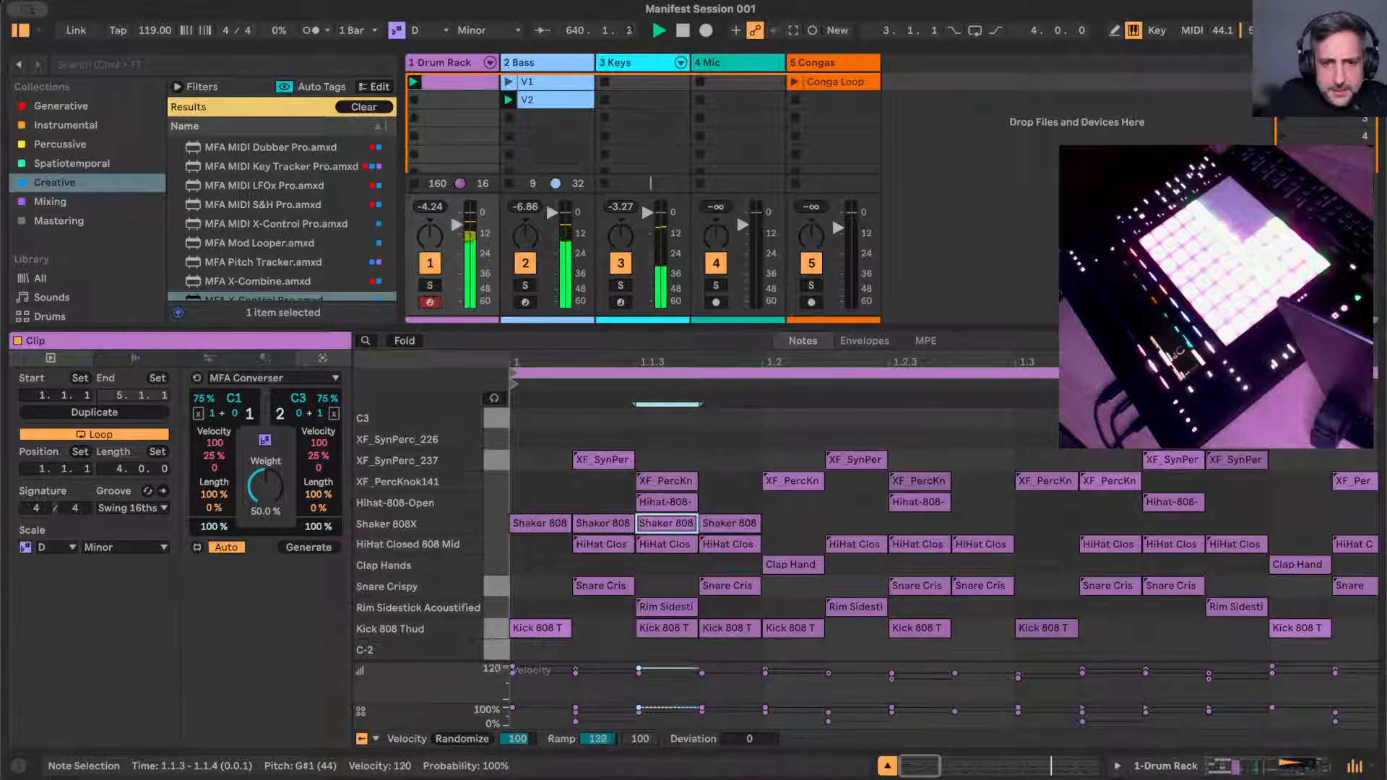
drag(512, 674, 515, 684)
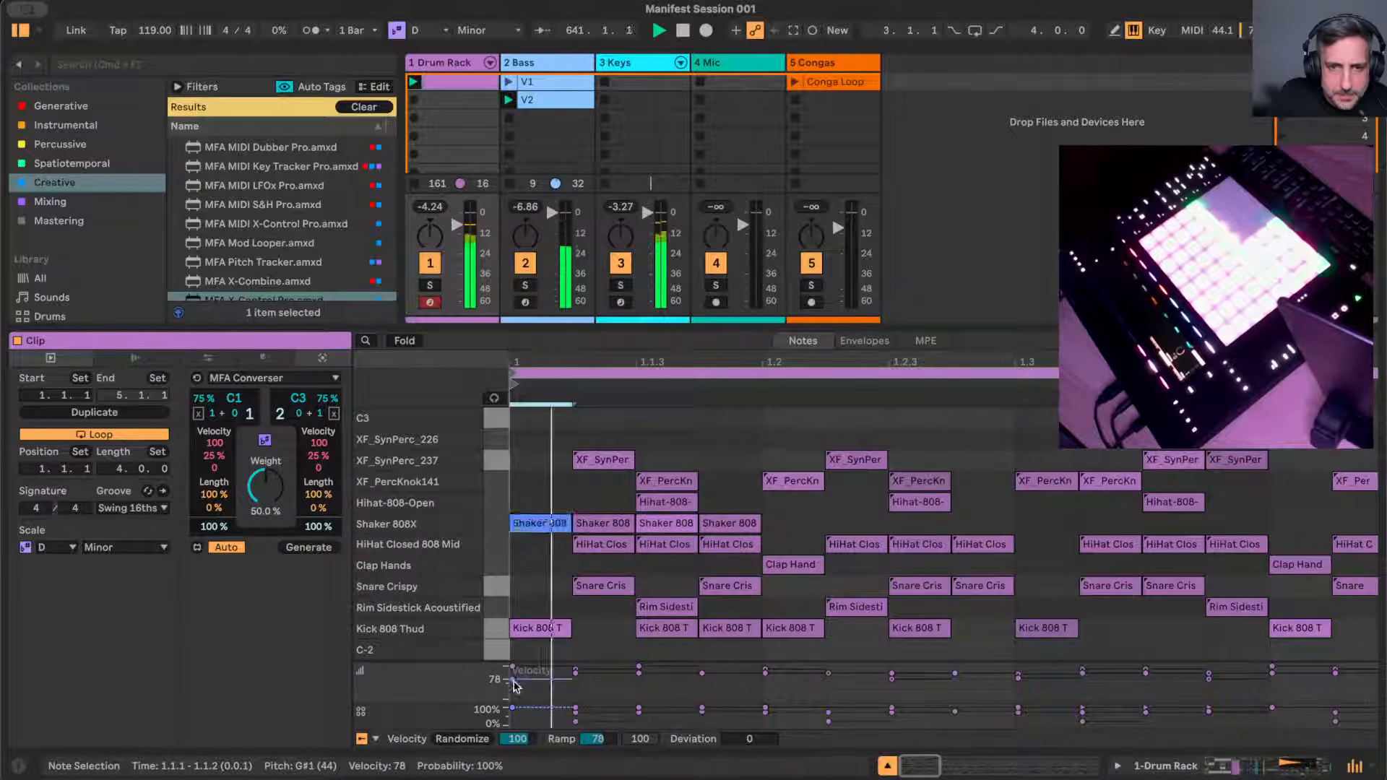
- Duplicate the first three Shaker 808X notes three times in succession to extend the accented pattern
click(616, 523)
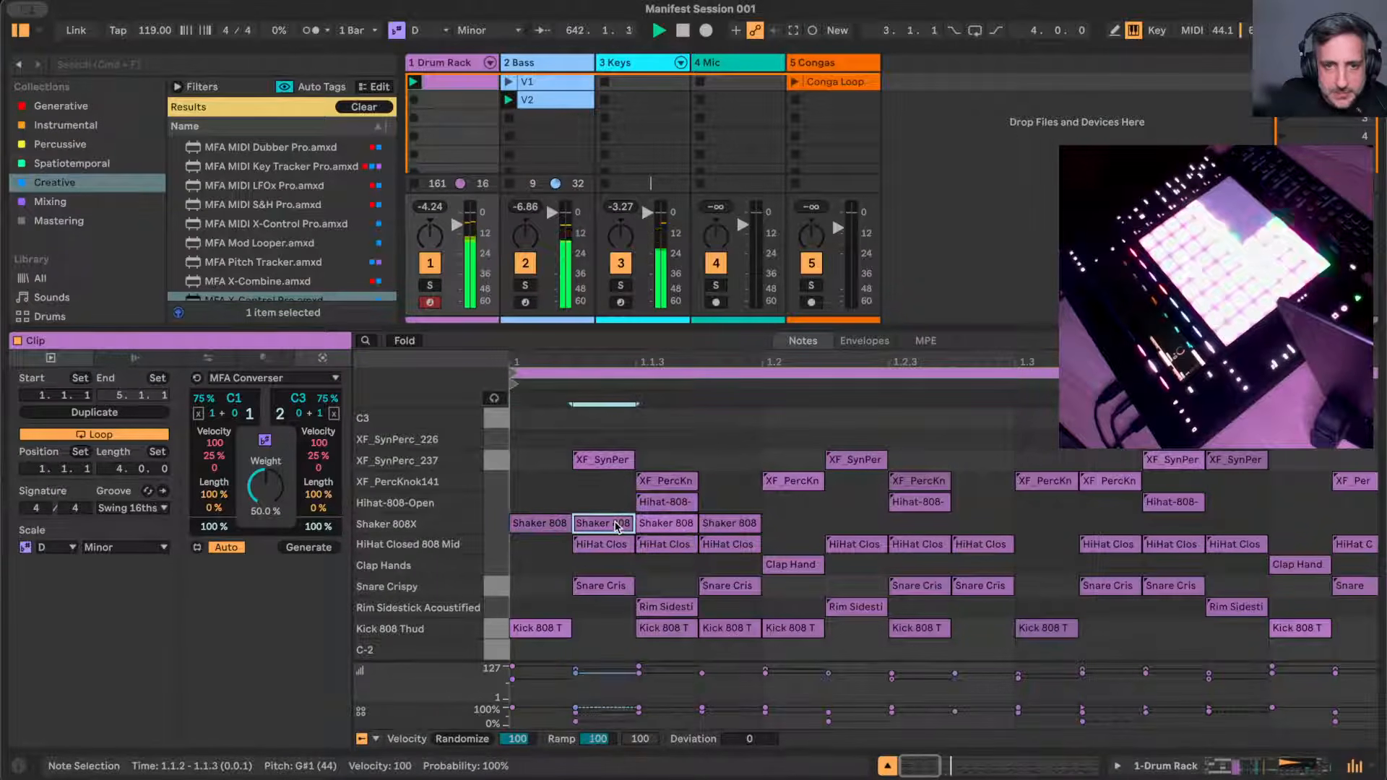
click(545, 525)
shift+click(599, 526)
shift+click(670, 525)
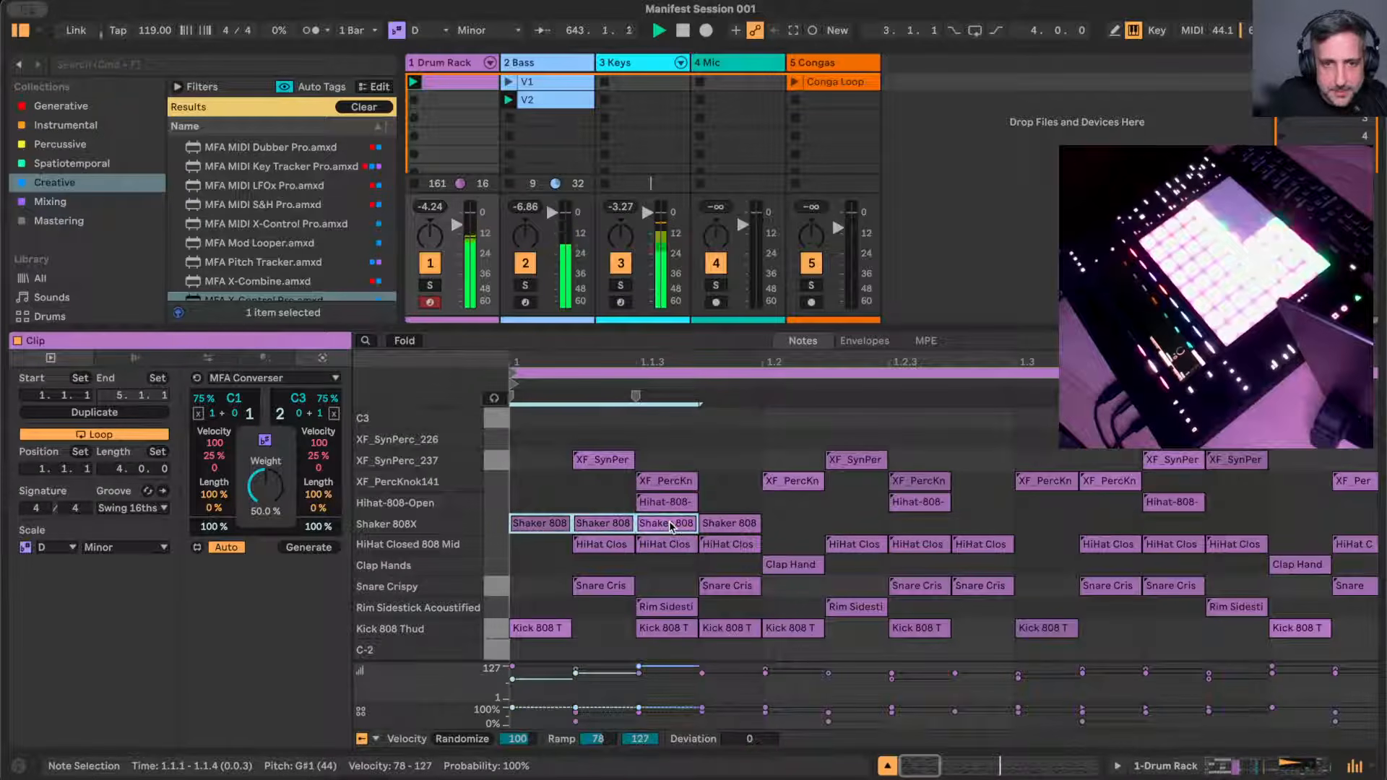
key(super+d)
key(super+d)
key(super+d)
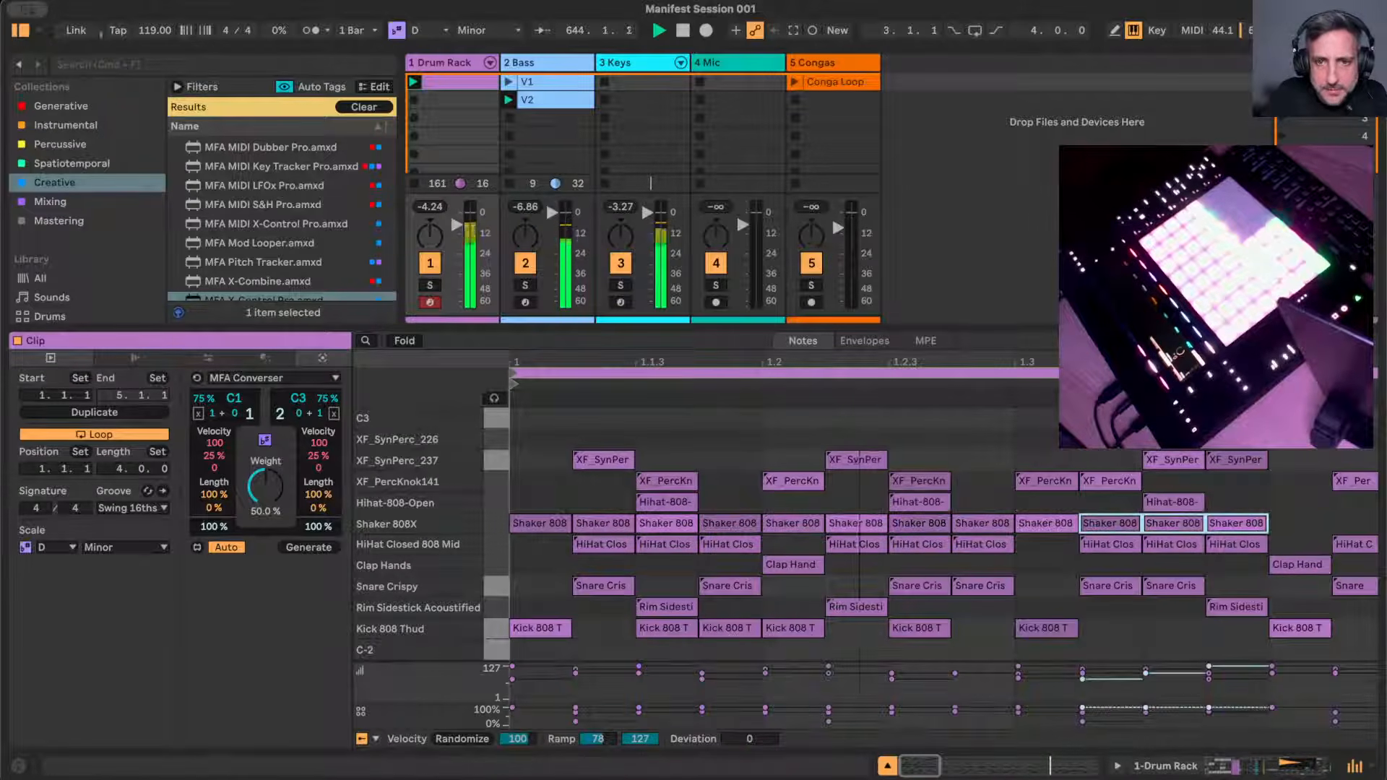
- Continue duplicating the three-note Shaker 808X accent pattern through bar 2 to the start of bar 3
key(super+d)
key(super+d)
key(super+d)
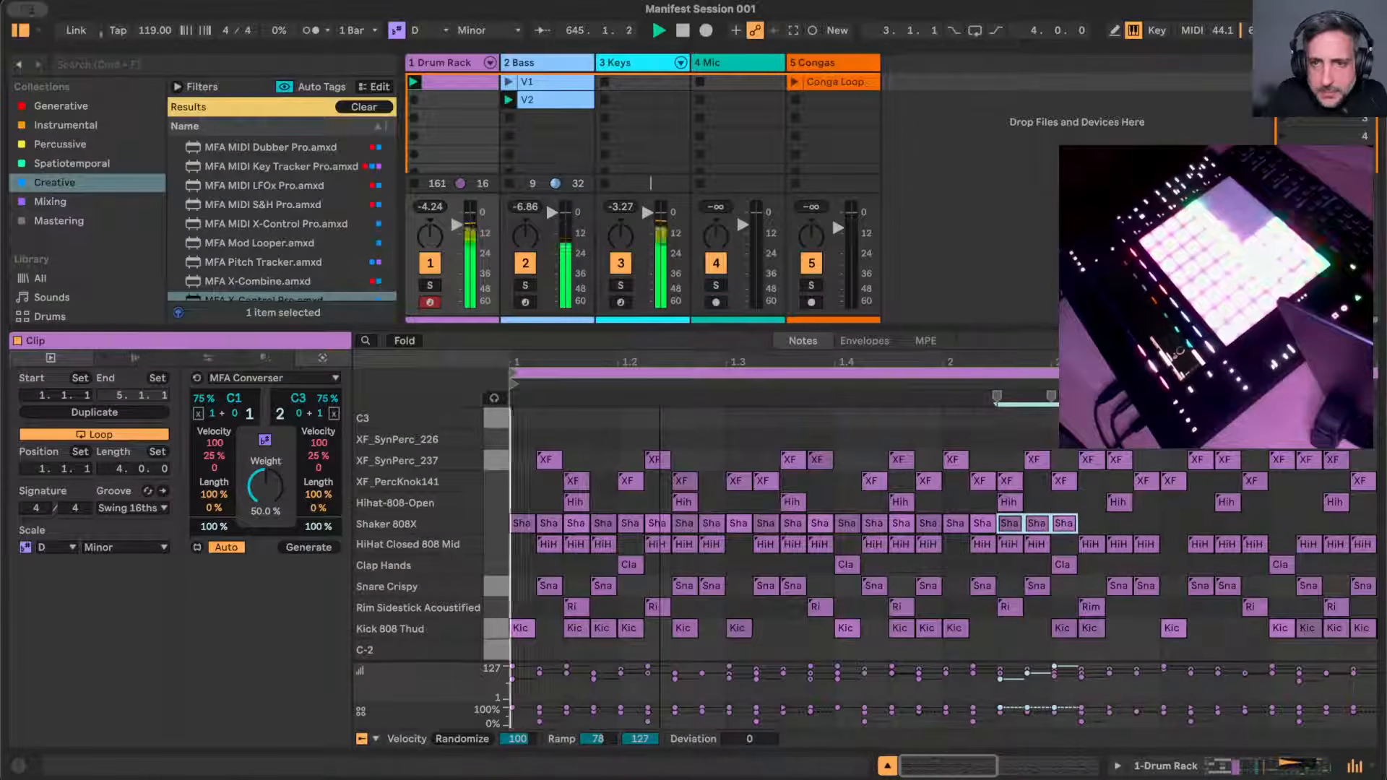
key(super+d)
key(super+d)
key(super+d)
key(super+d)
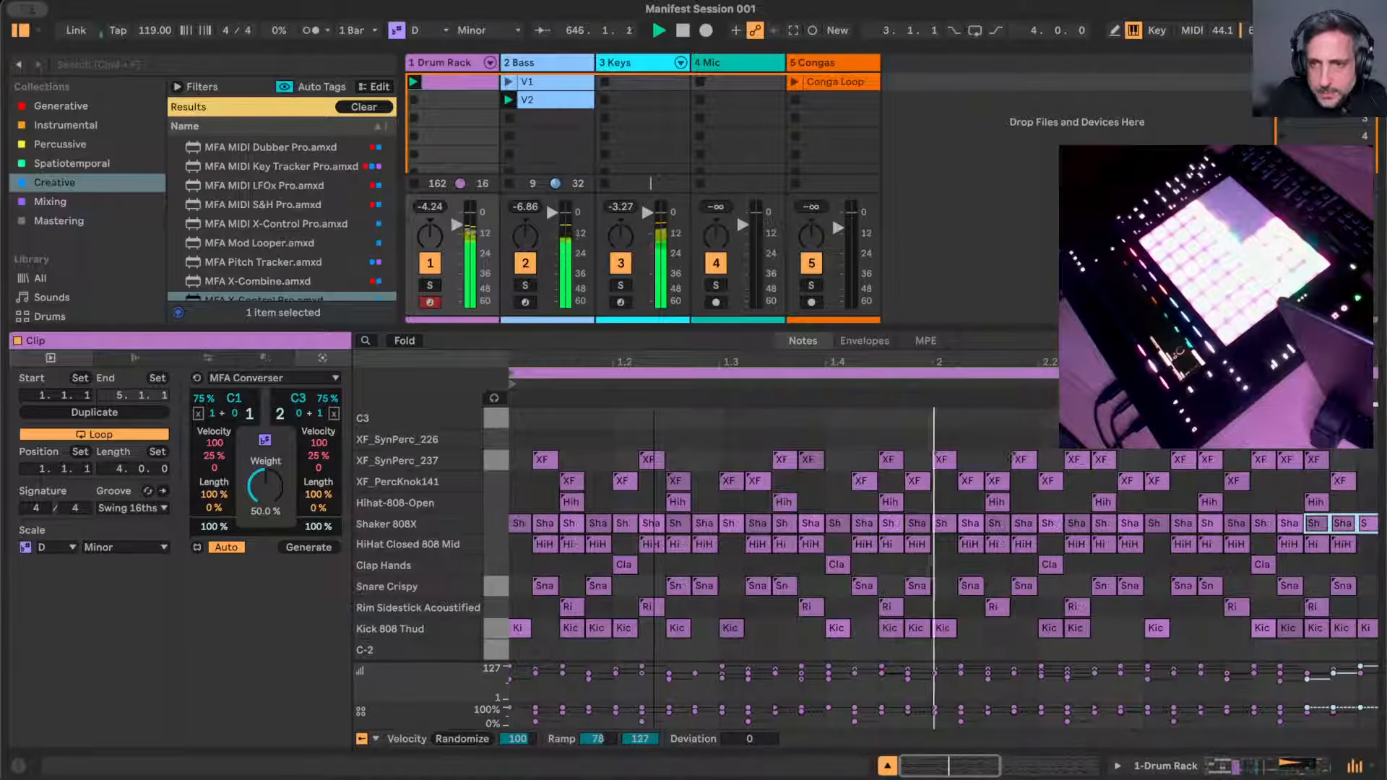
- Repeat the three-note Shaker 808X pattern until it fills the rest of the four-bar drum clip
key(minus)
key(minus)
key(minus)
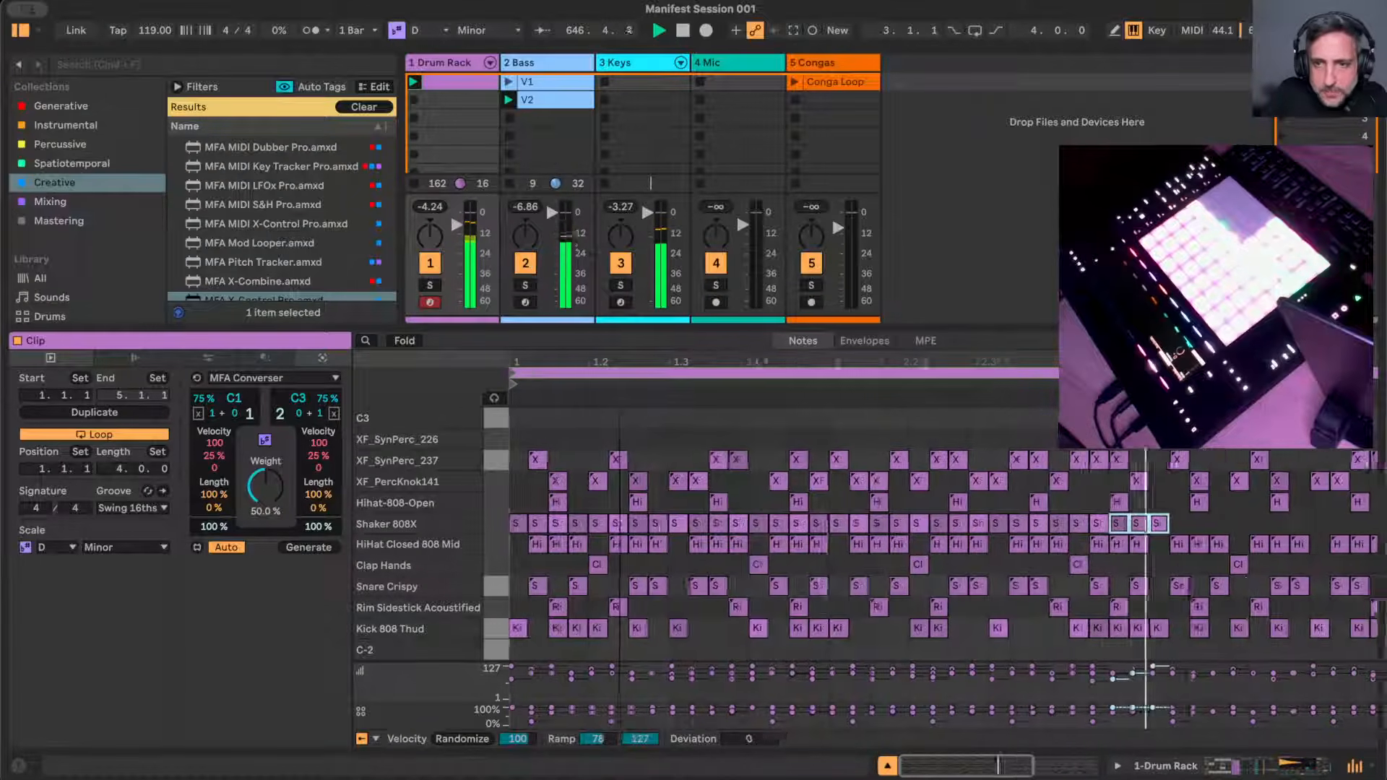
key(minus)
key(minus)
key(minus)
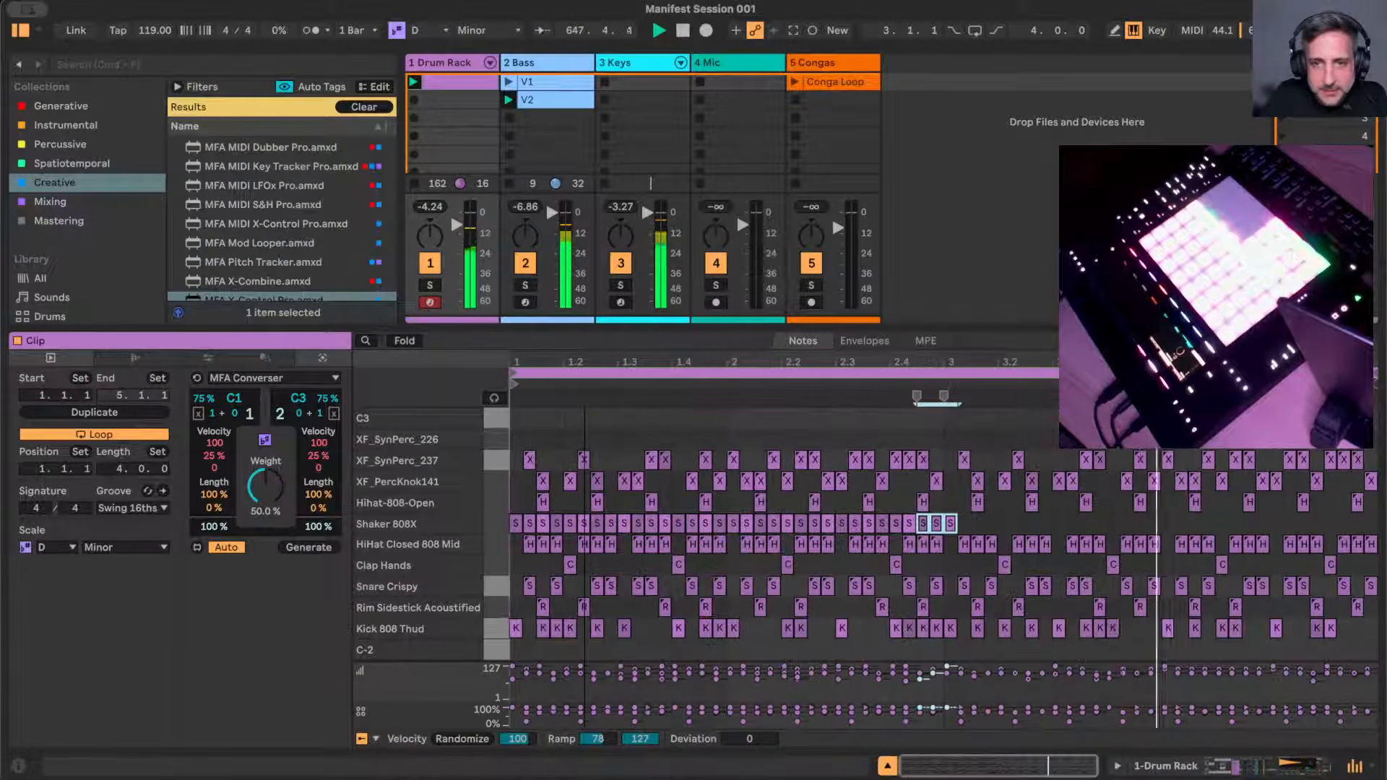
key(super+d)
key(super+d)
key(super+d)
key(super+d)
key(super+d)
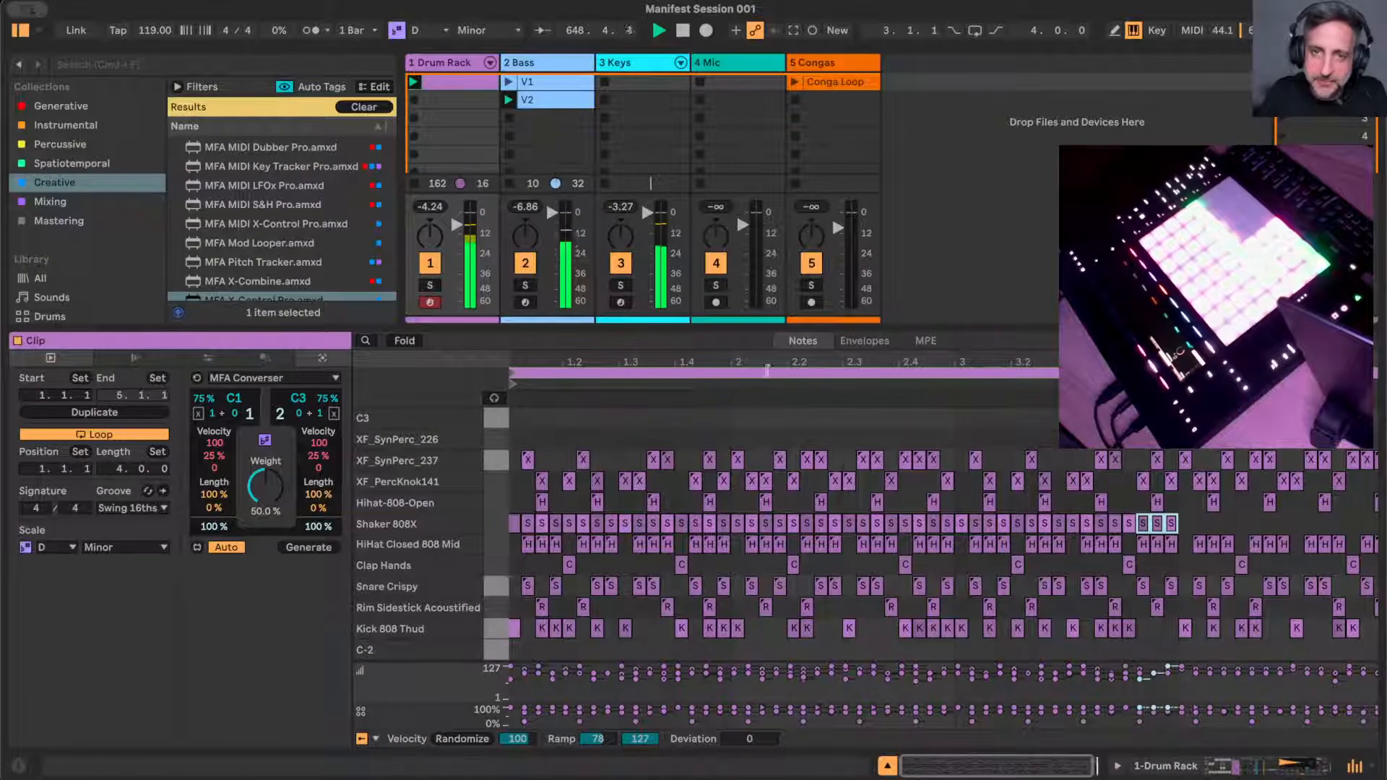
key(super+d)
key(super+d)
key(super+d)
key(super+d)
key(super+d)
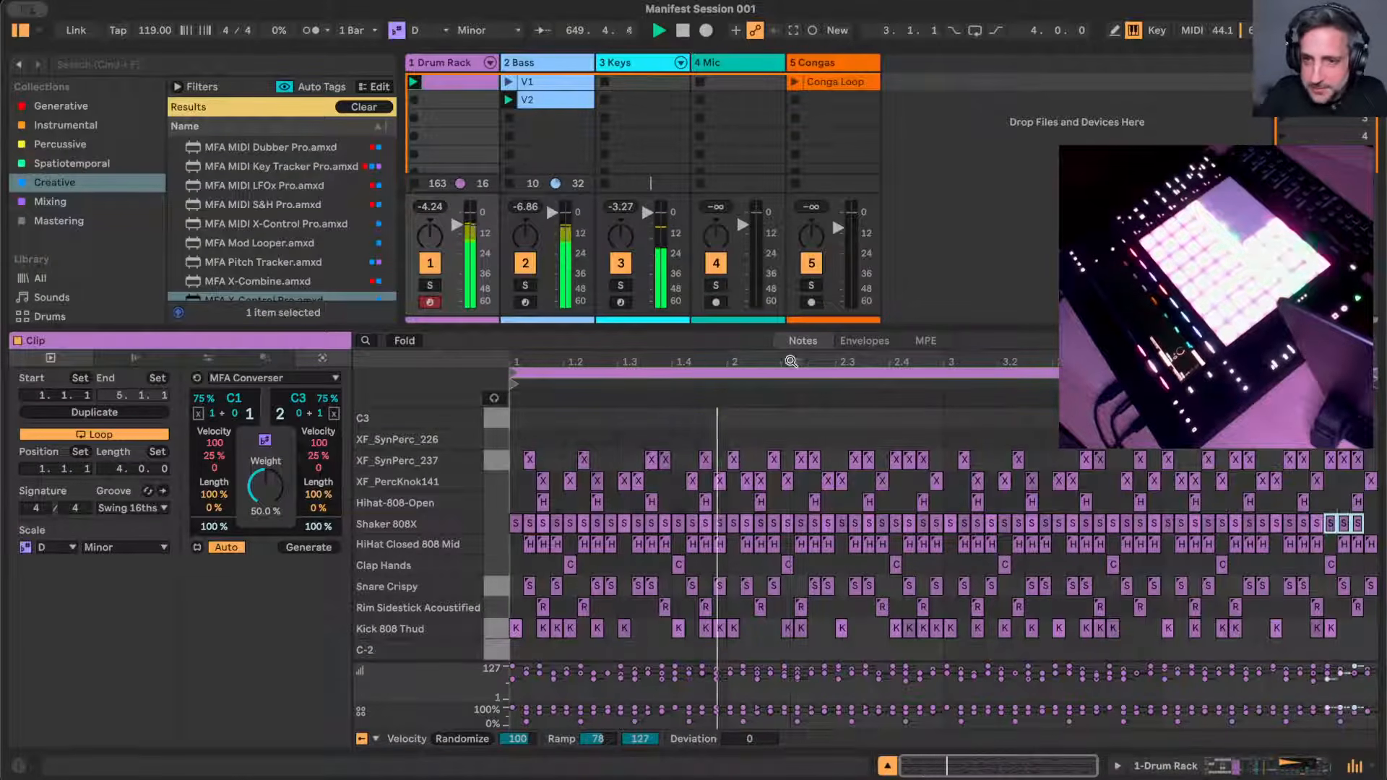
key(super+d)
- Delete the Shaker 808X notes that extend past the clip end at 5.1.1
click(1364, 509)
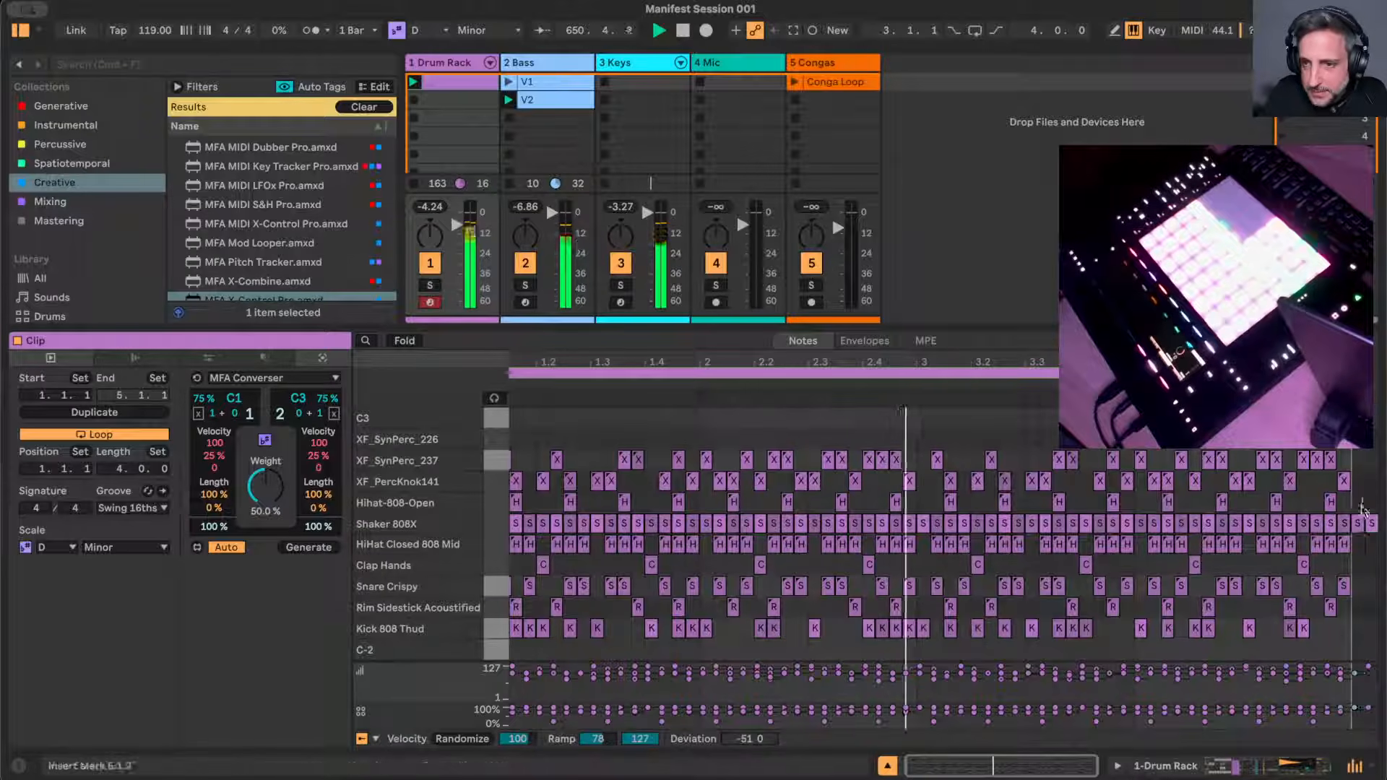
drag(1364, 509, 1358, 539)
key(Delete)
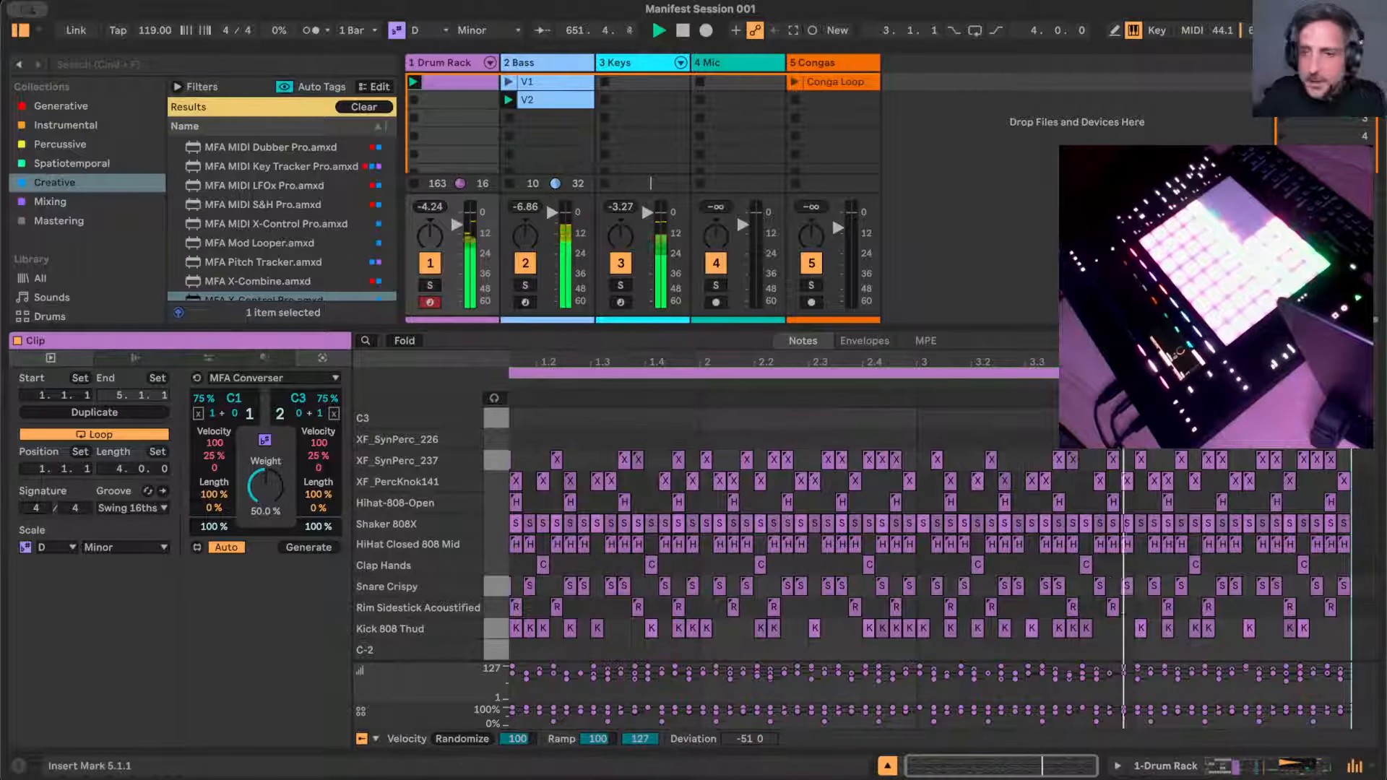
- Open the Shaker 808X pad in the Drum Rack and set its attack to 2.45 ms and transposition to -5 st
click(454, 63)
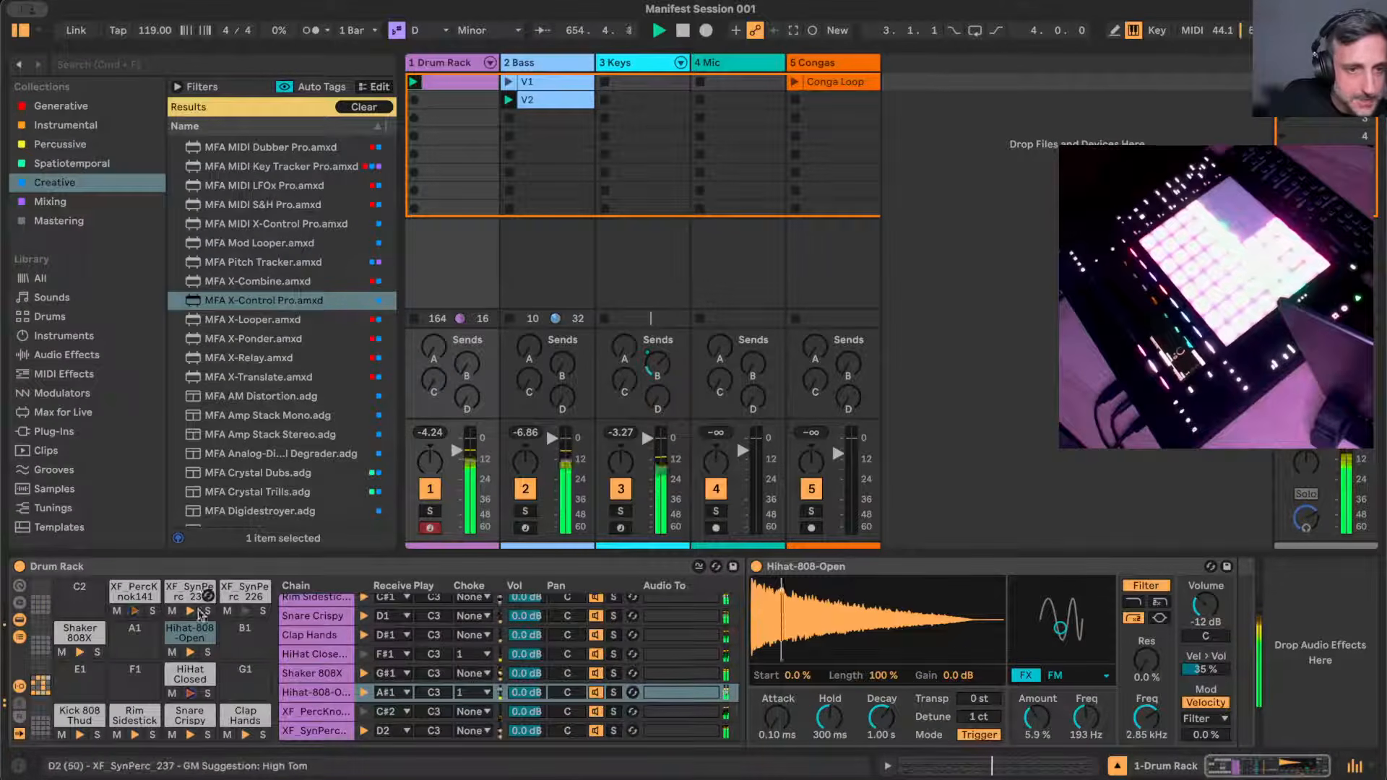
click(80, 633)
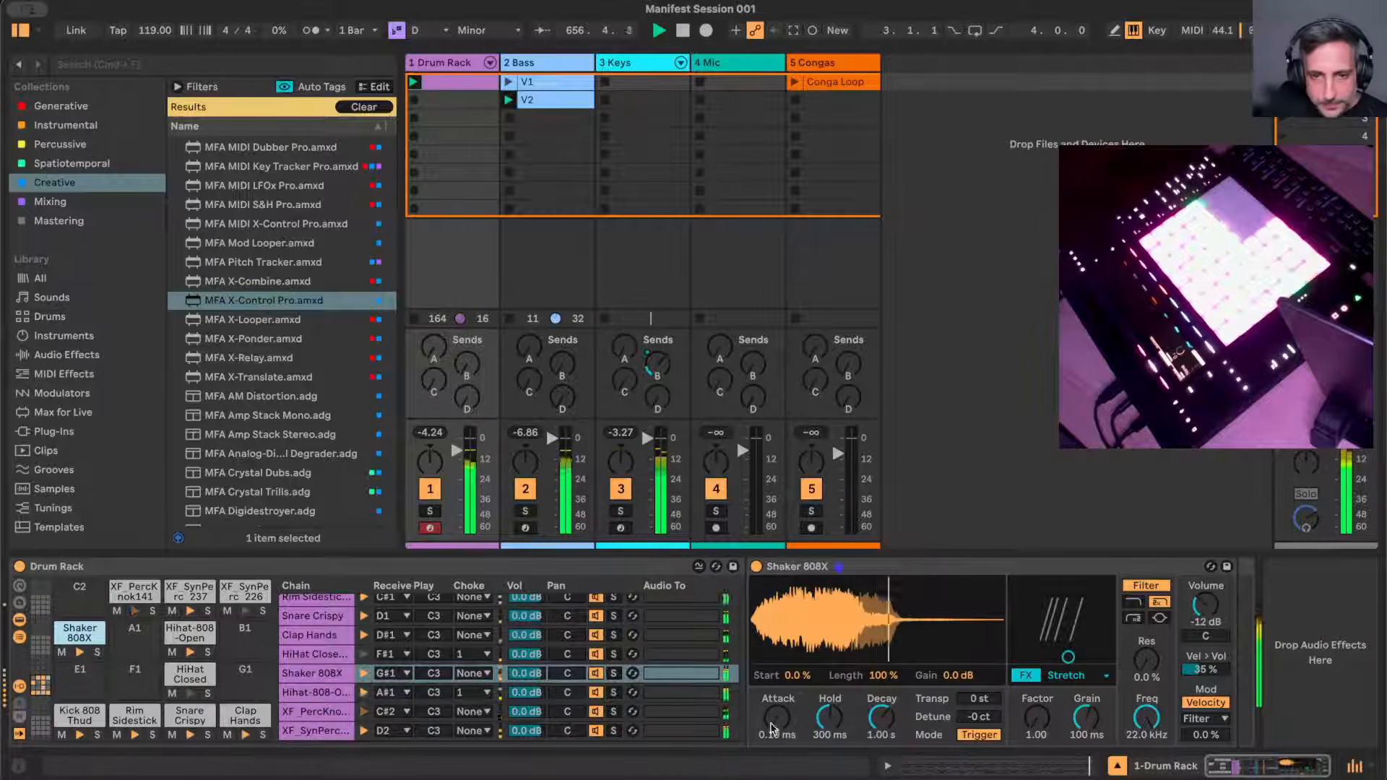
drag(766, 690, 777, 707)
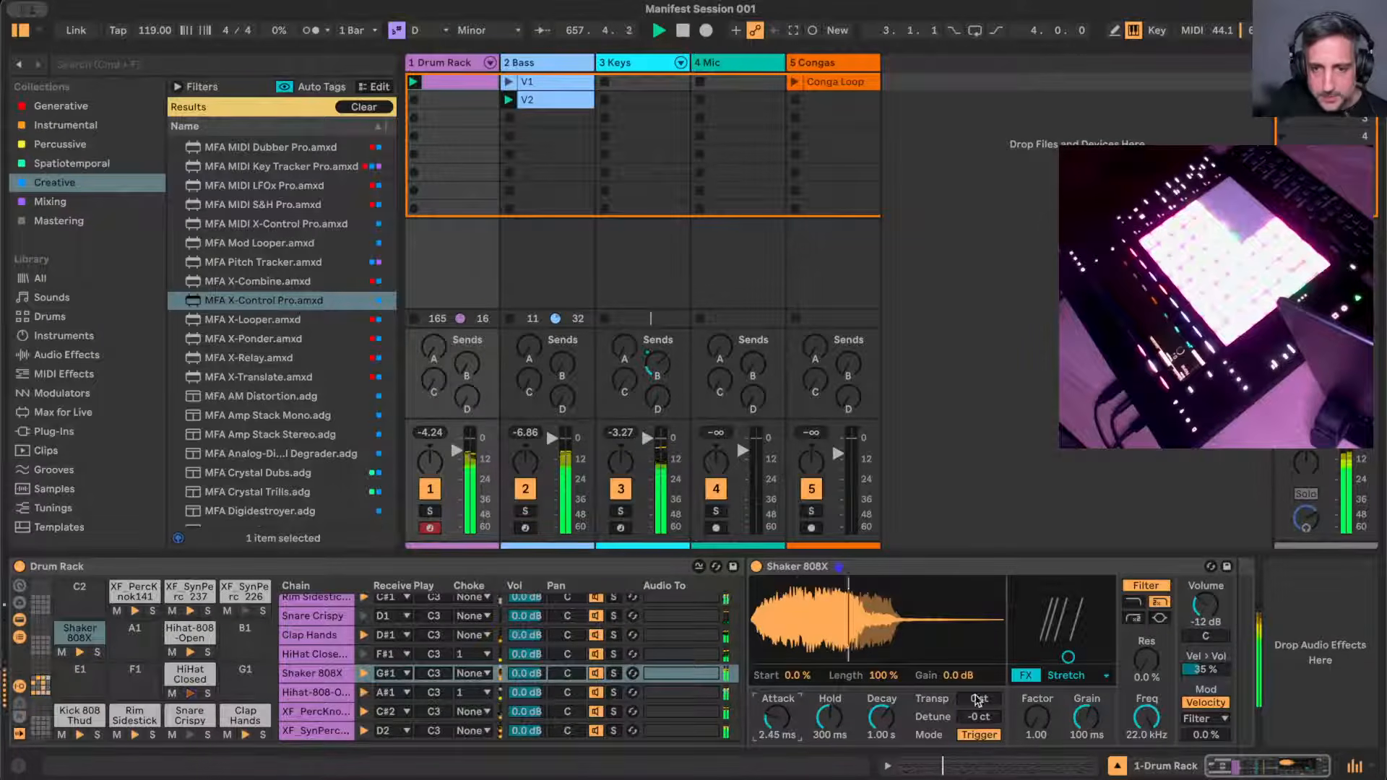
click(979, 700)
text(-5)
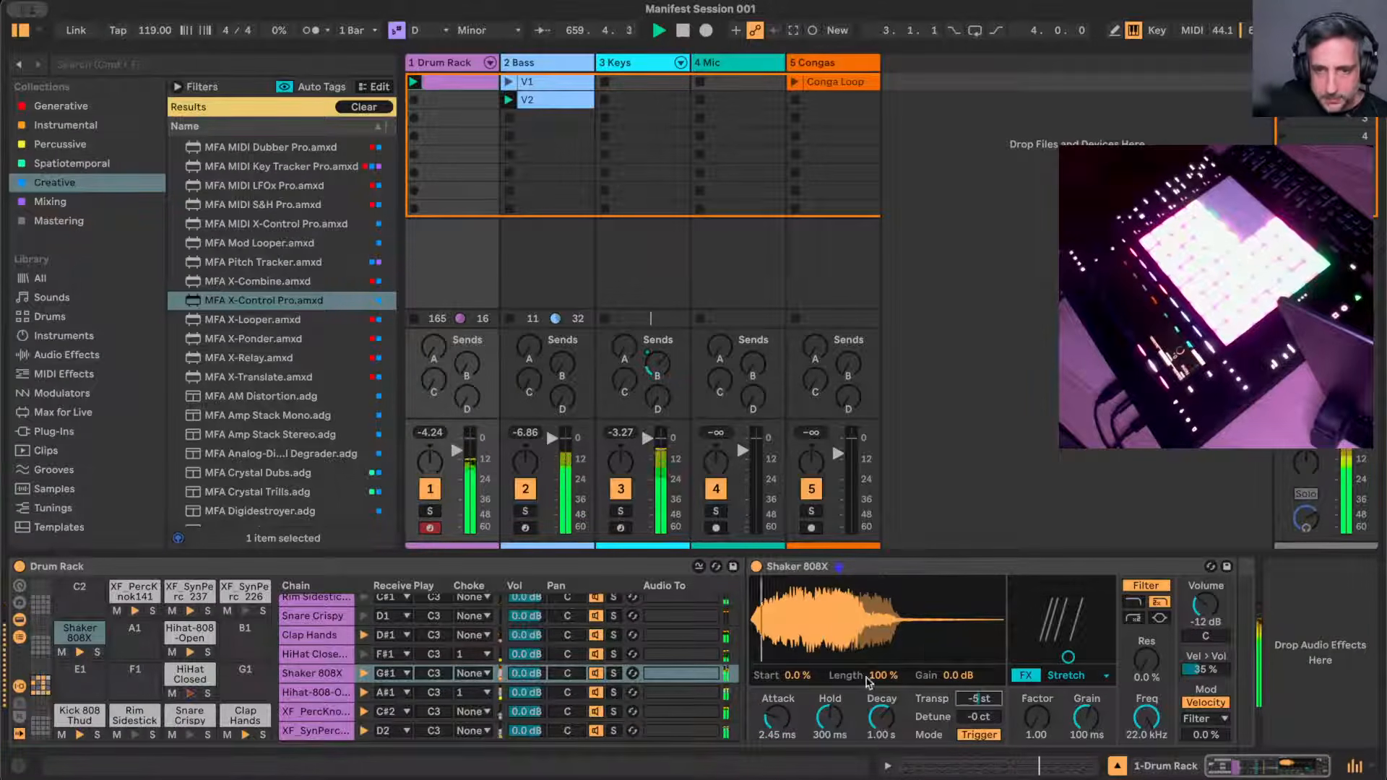
- Shorten the shaker's hold to 93.7 ms and decay to 9.68 ms, and filter it at 5.08 kHz with 25% resonance
drag(881, 717, 831, 719)
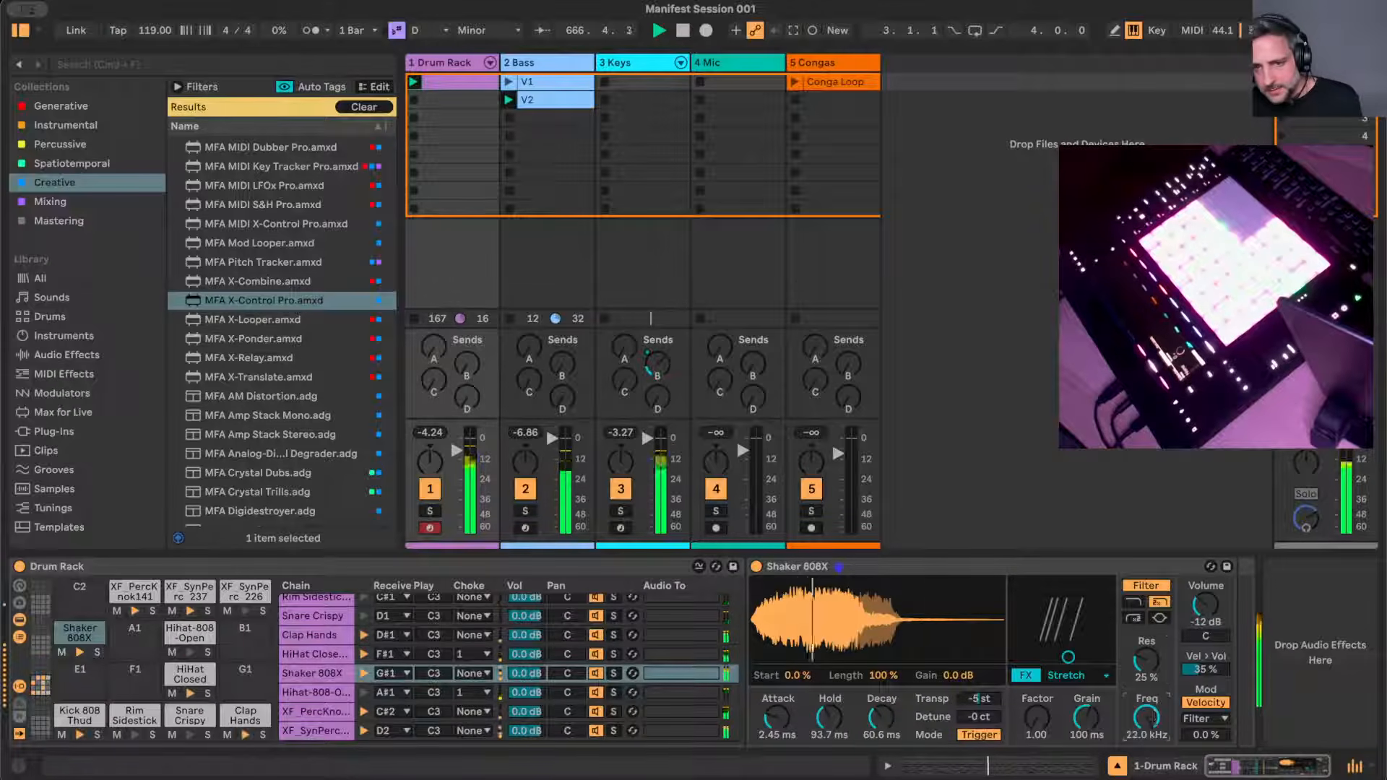
drag(1153, 718, 1153, 733)
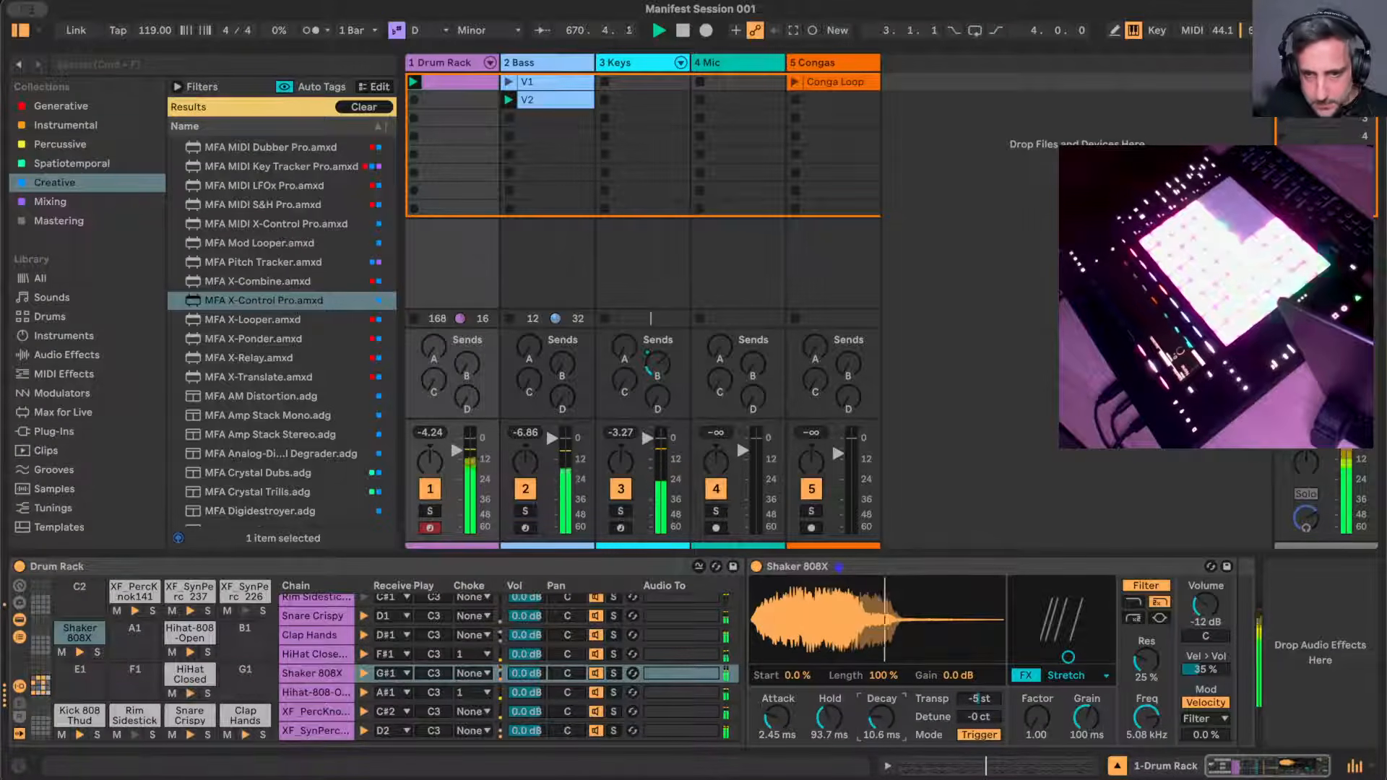
drag(881, 718, 881, 720)
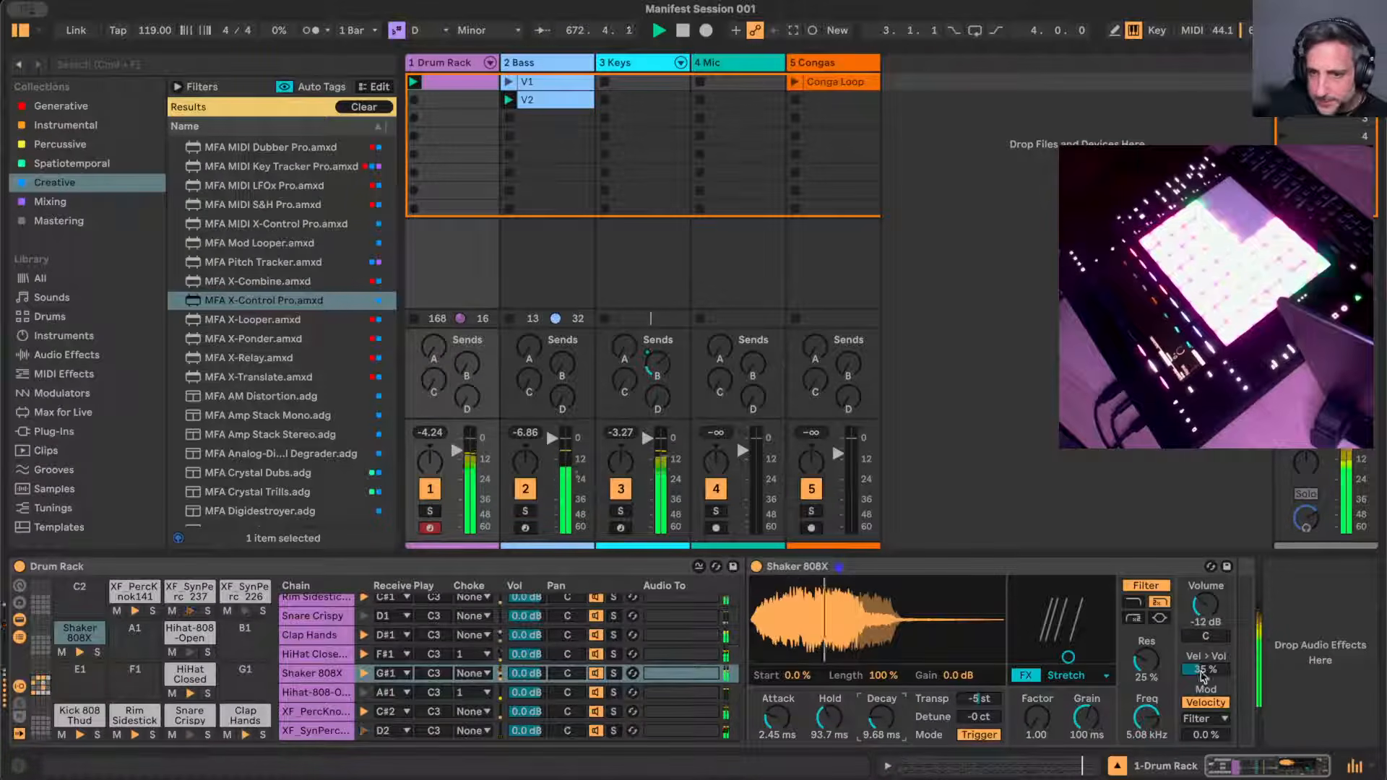
- Set the shaker's velocity-to-volume to 50% and velocity filter modulation to 16%, with the filter at 3.34 kHz and 5.0% resonance
drag(1206, 669, 1206, 655)
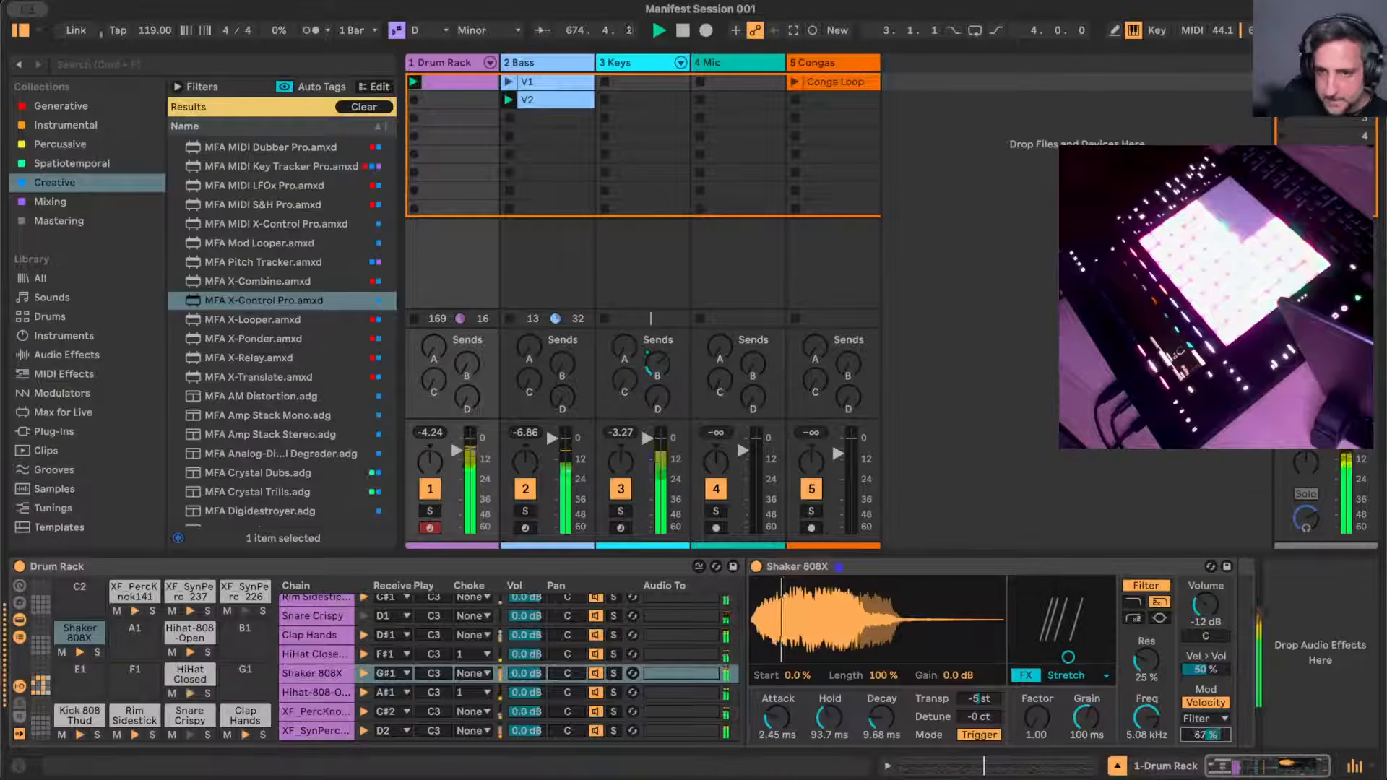
drag(1205, 734, 1205, 739)
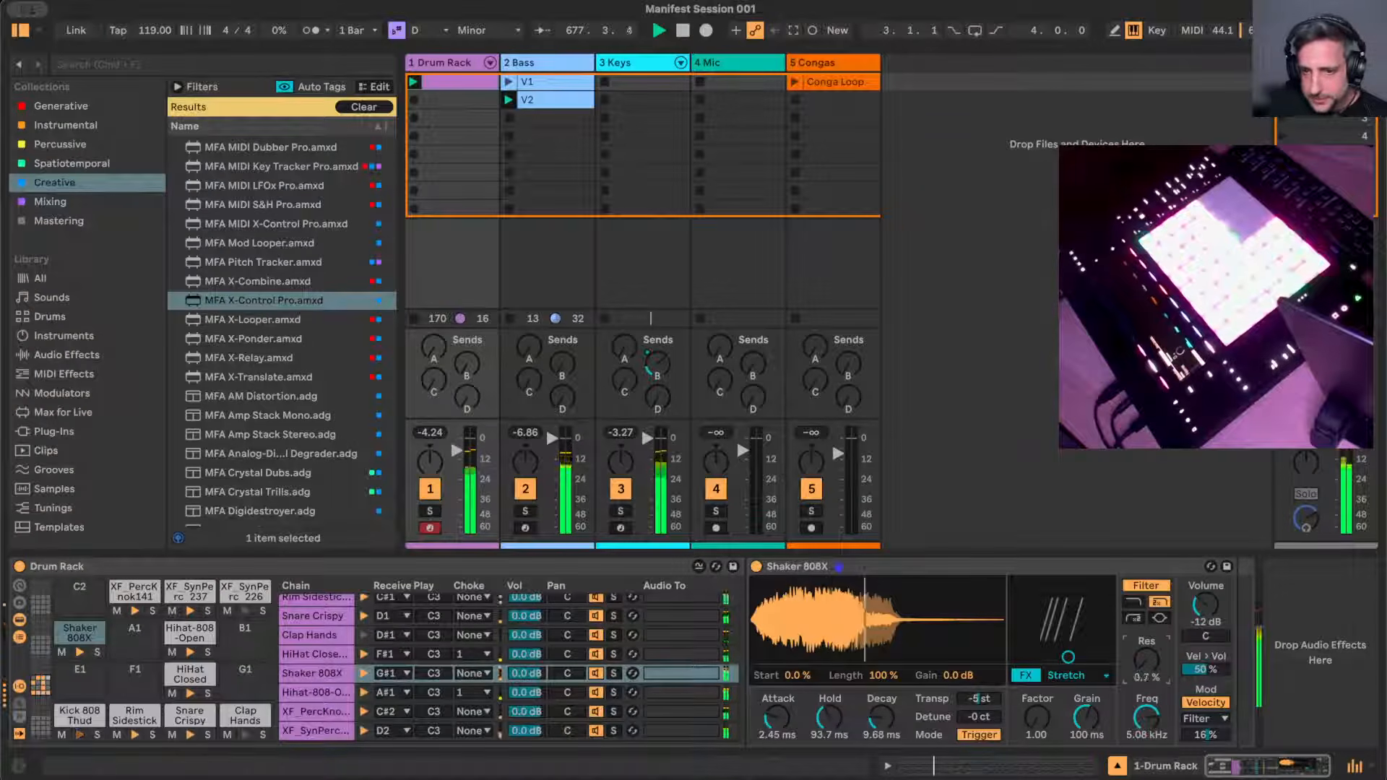
drag(1146, 661, 1144, 733)
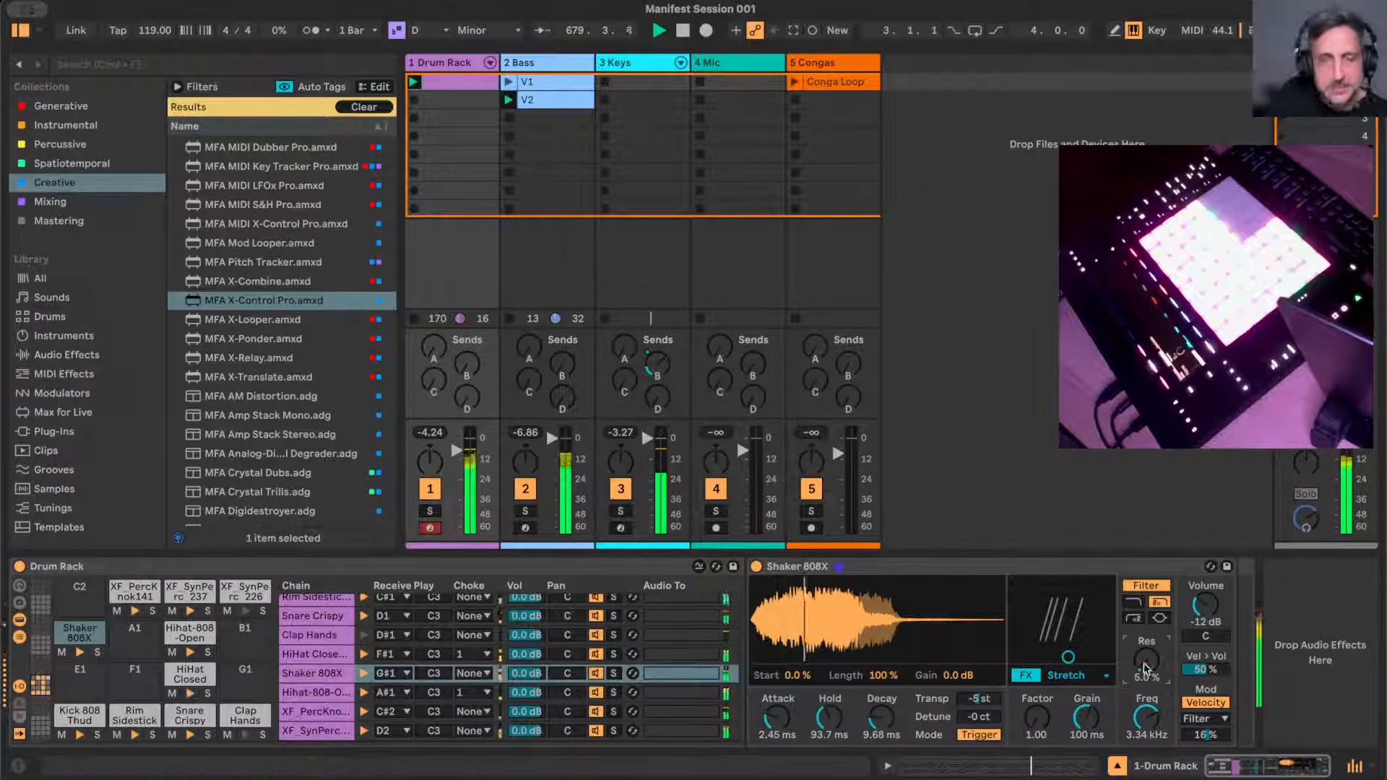
- Change the Shaker 808X's playback effect type to Ring Mod
click(1088, 676)
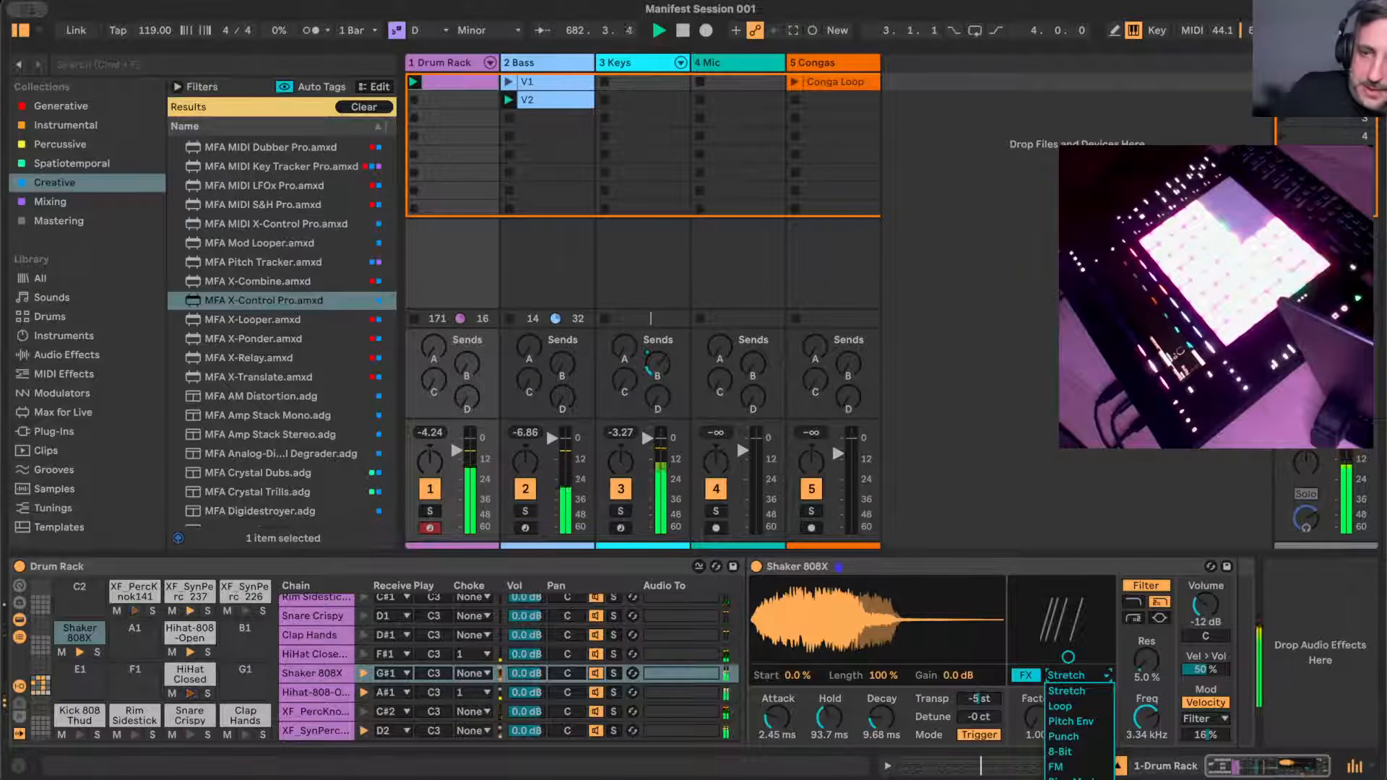
click(1072, 777)
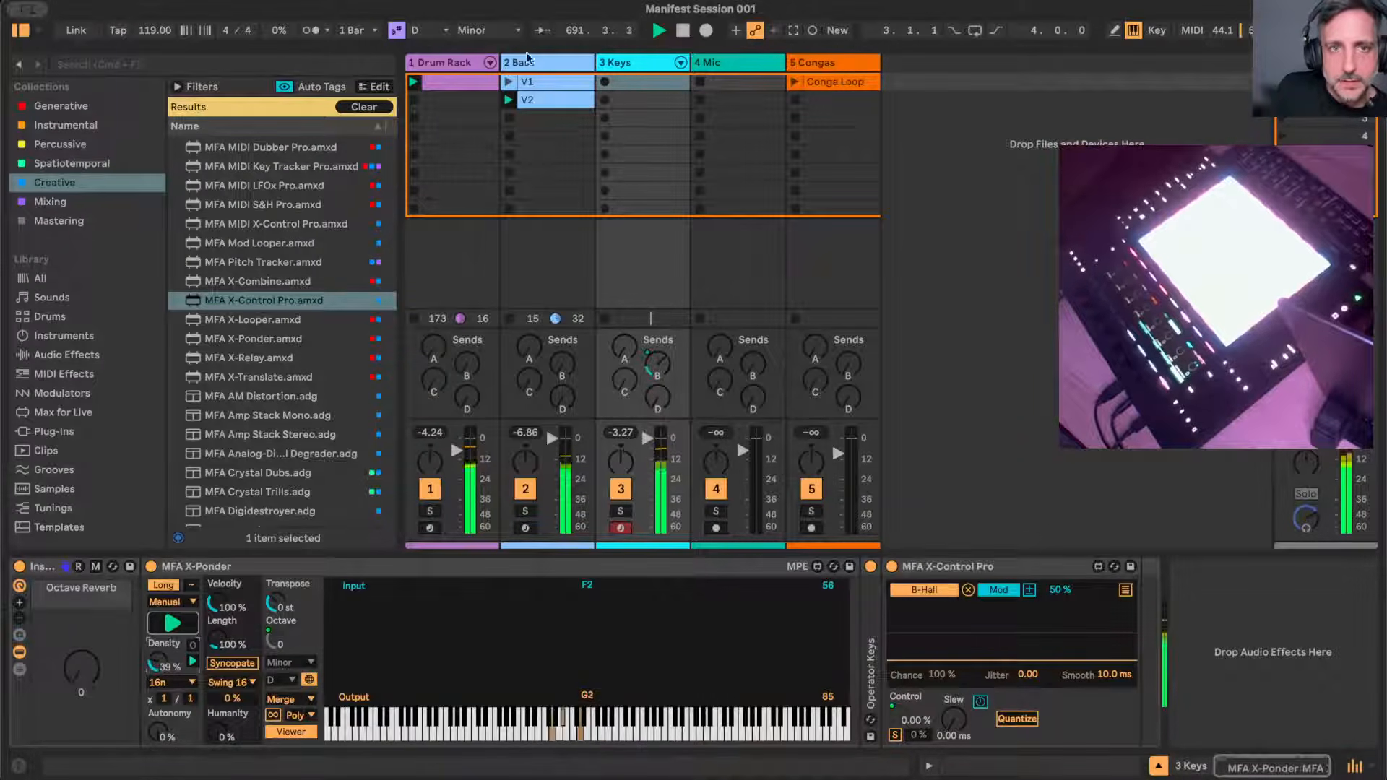
- Open the Drum Rack clip's notes, turn off Auto in MFA Converser and delete all notes in the C3 row
click(528, 62)
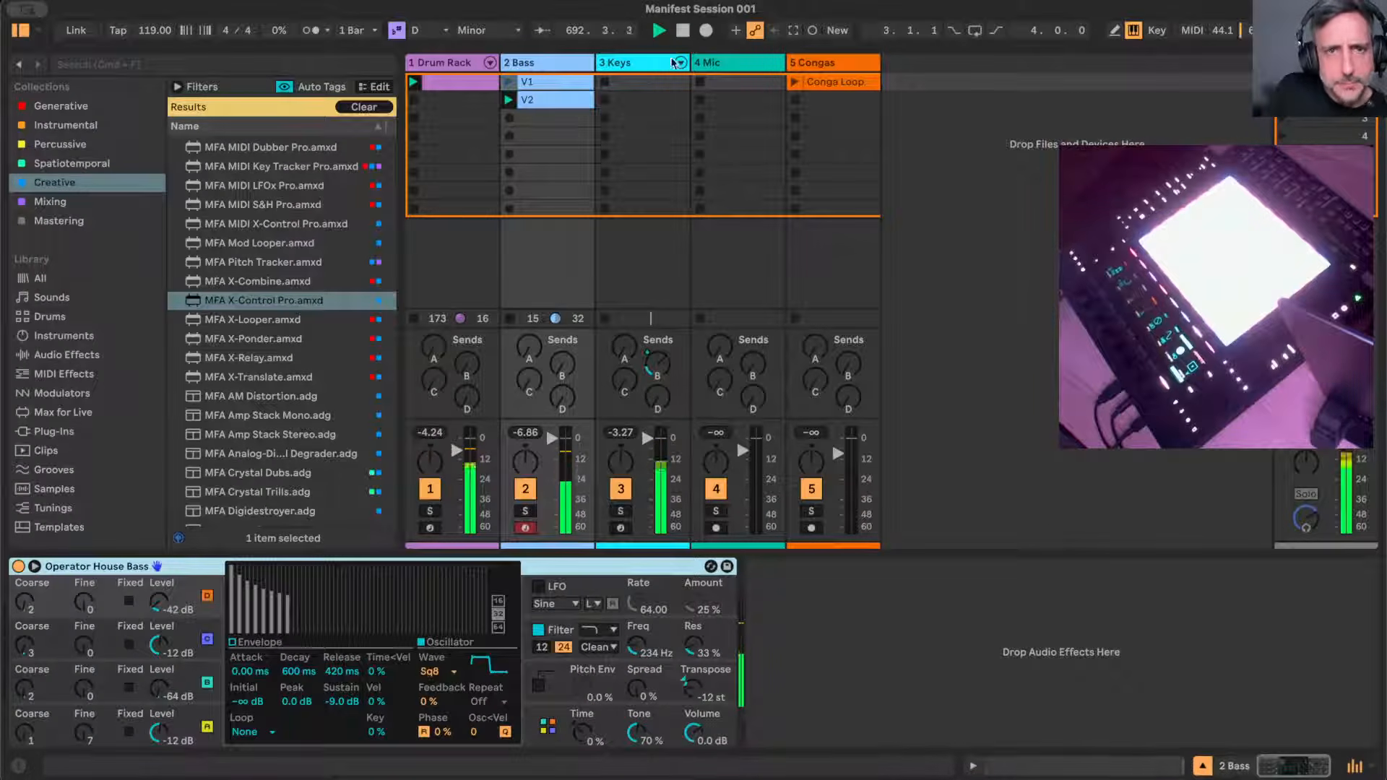
double_click(473, 108)
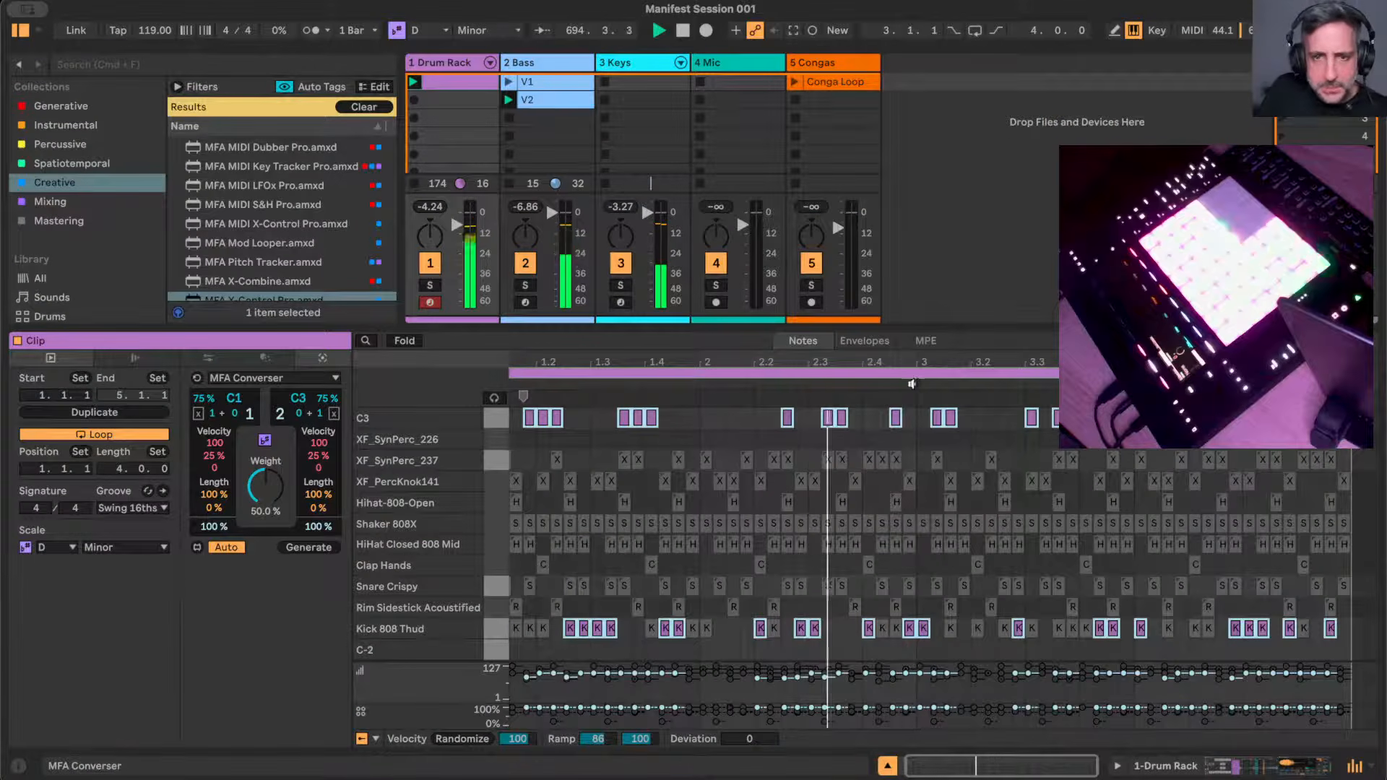
click(971, 432)
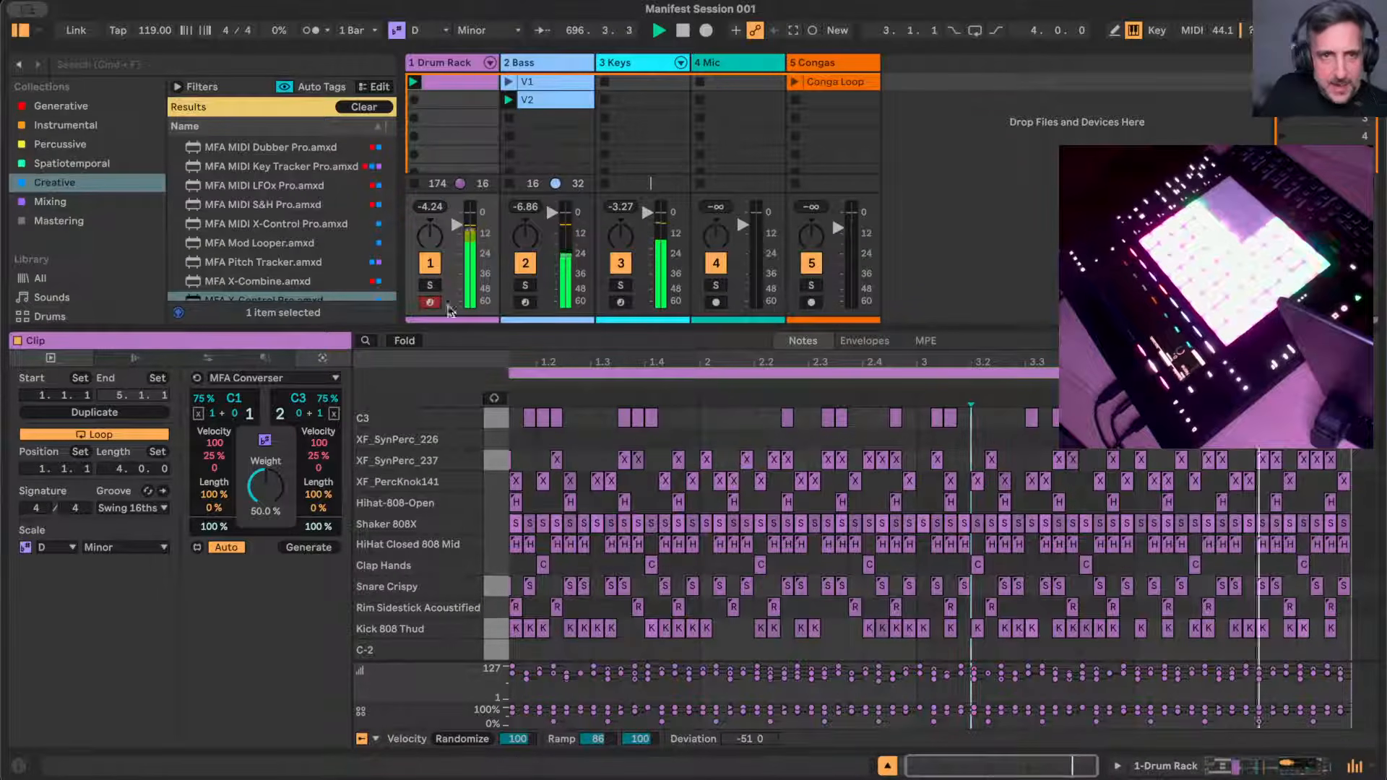
click(491, 424)
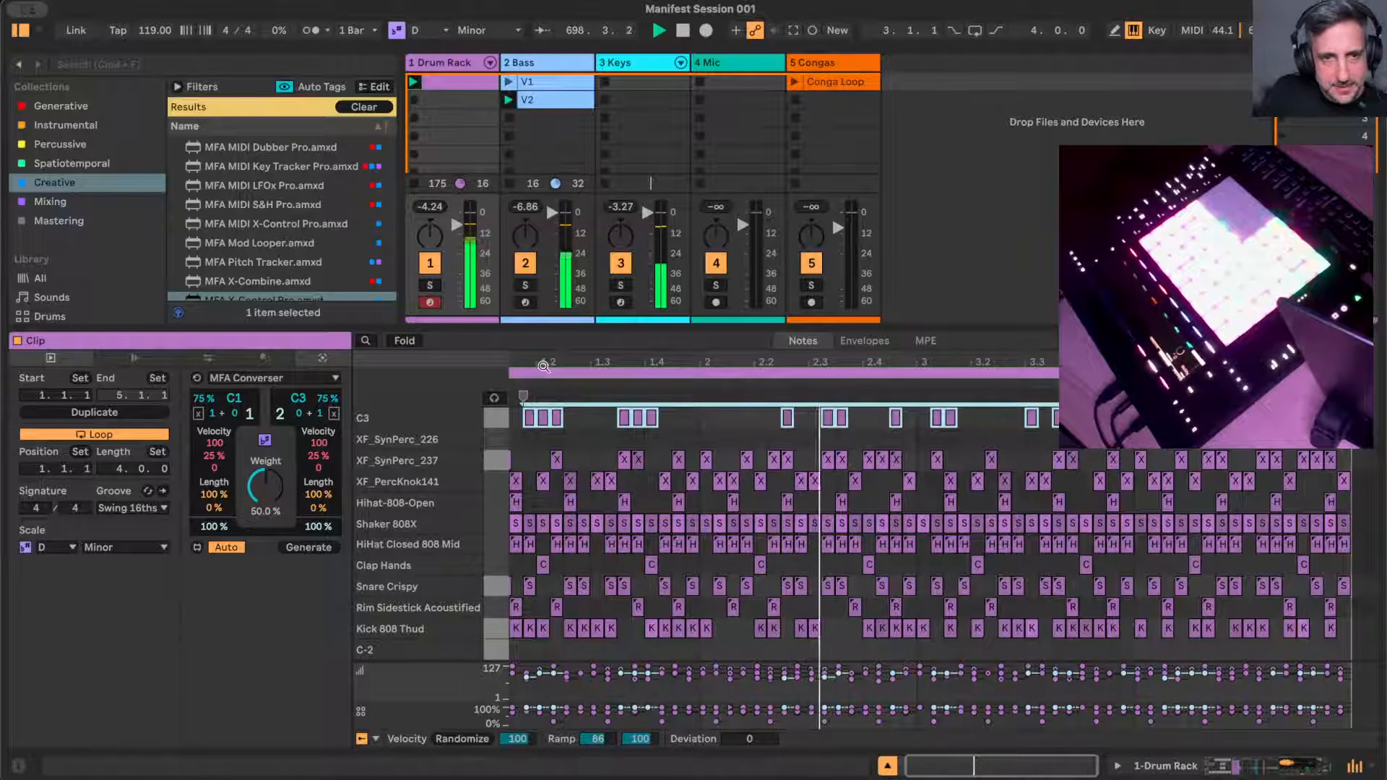
key(Delete)
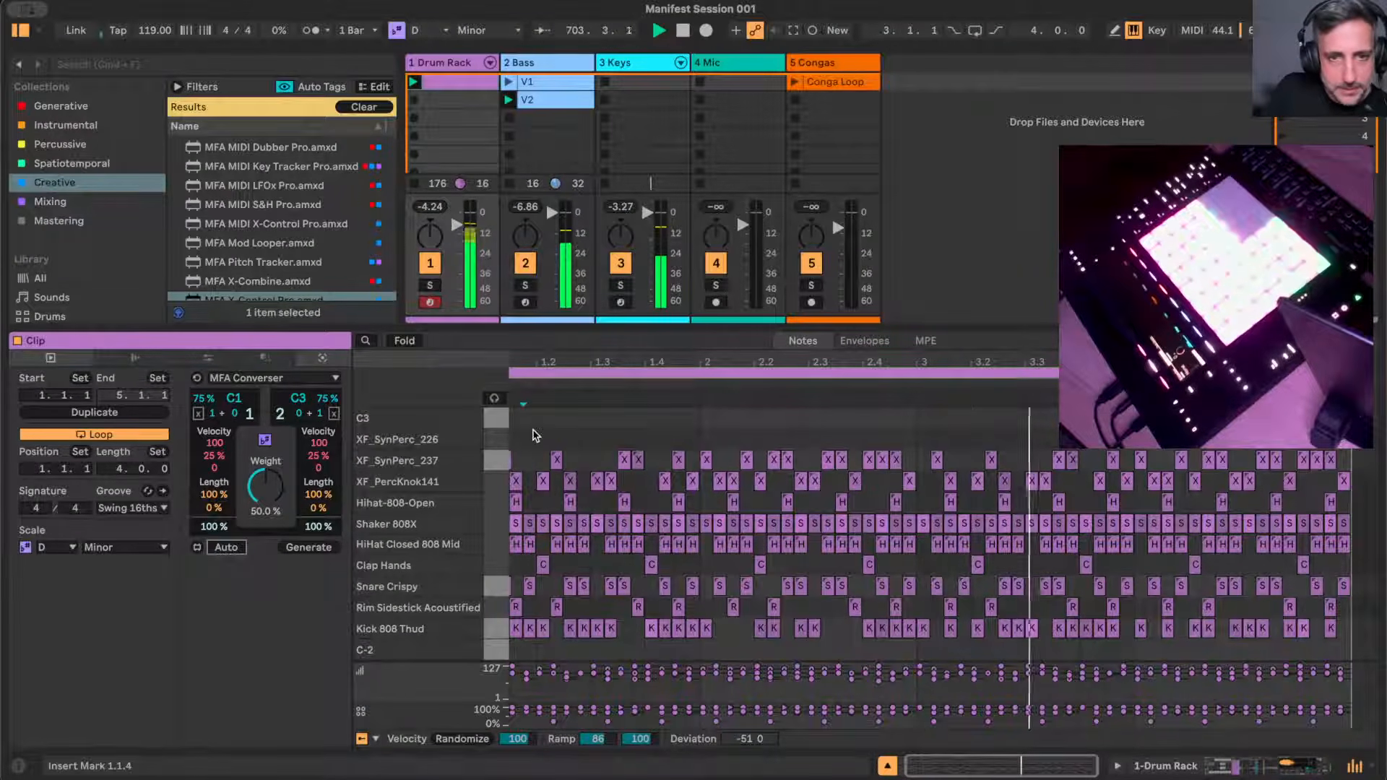
- Duplicate the drum clip's four-bar loop with all its notes to make it eight bars long
scroll(625, 466, left, 1)
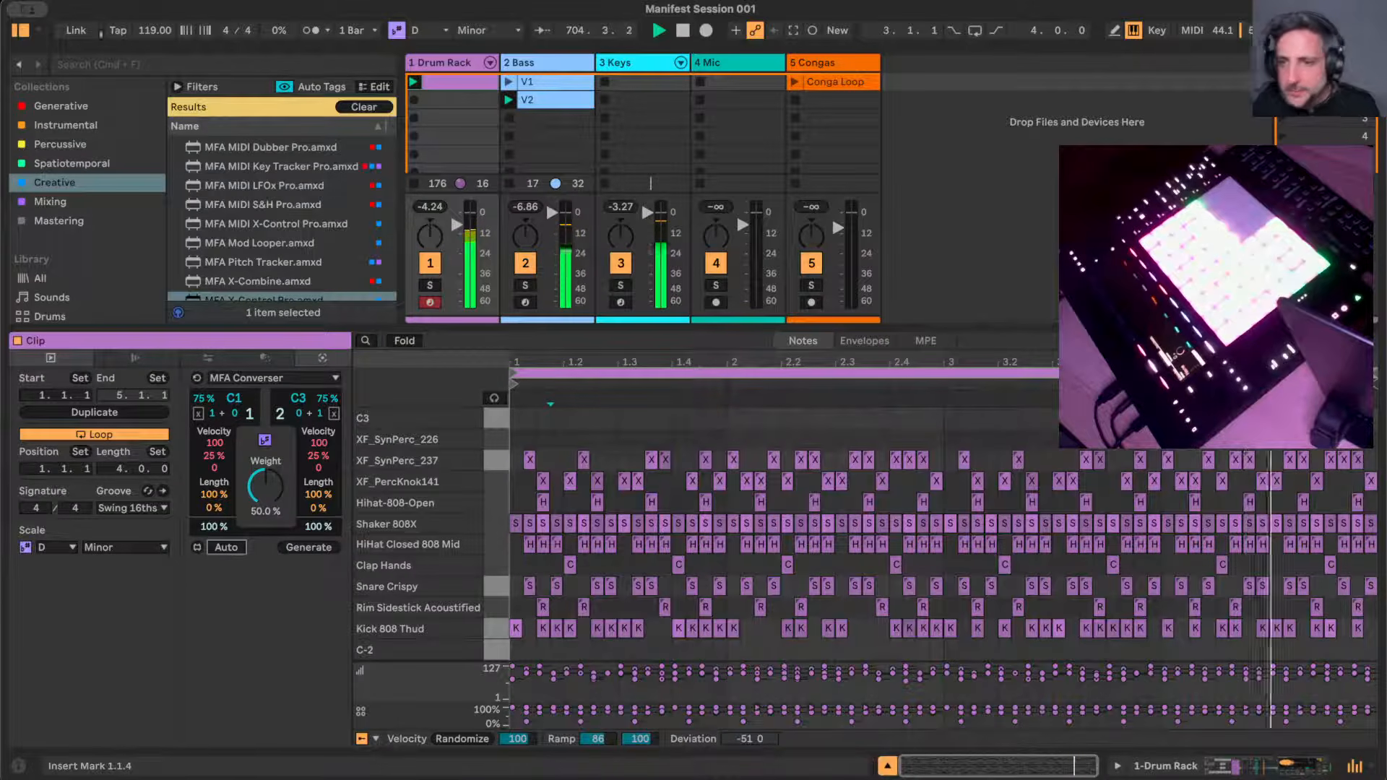
scroll(1155, 534, up, 5)
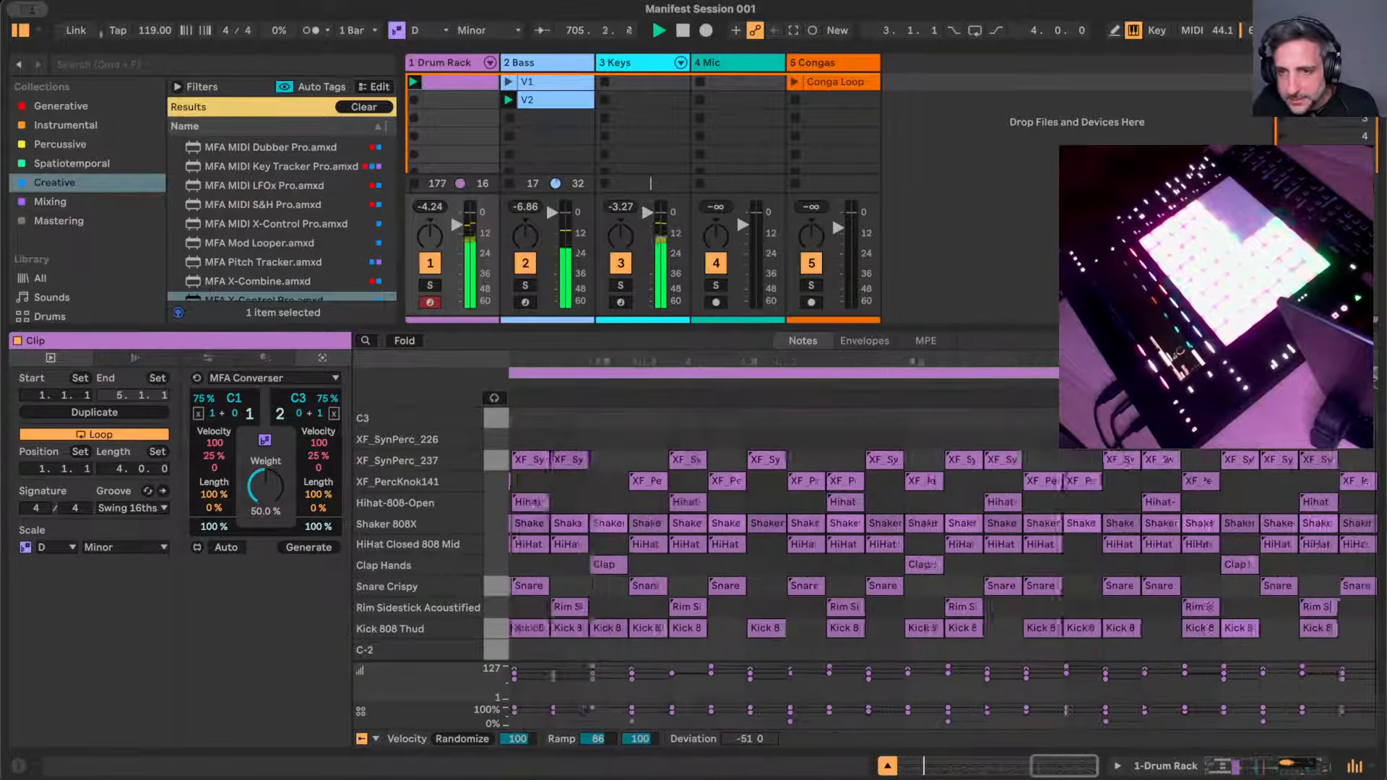
scroll(1202, 526, up, 3)
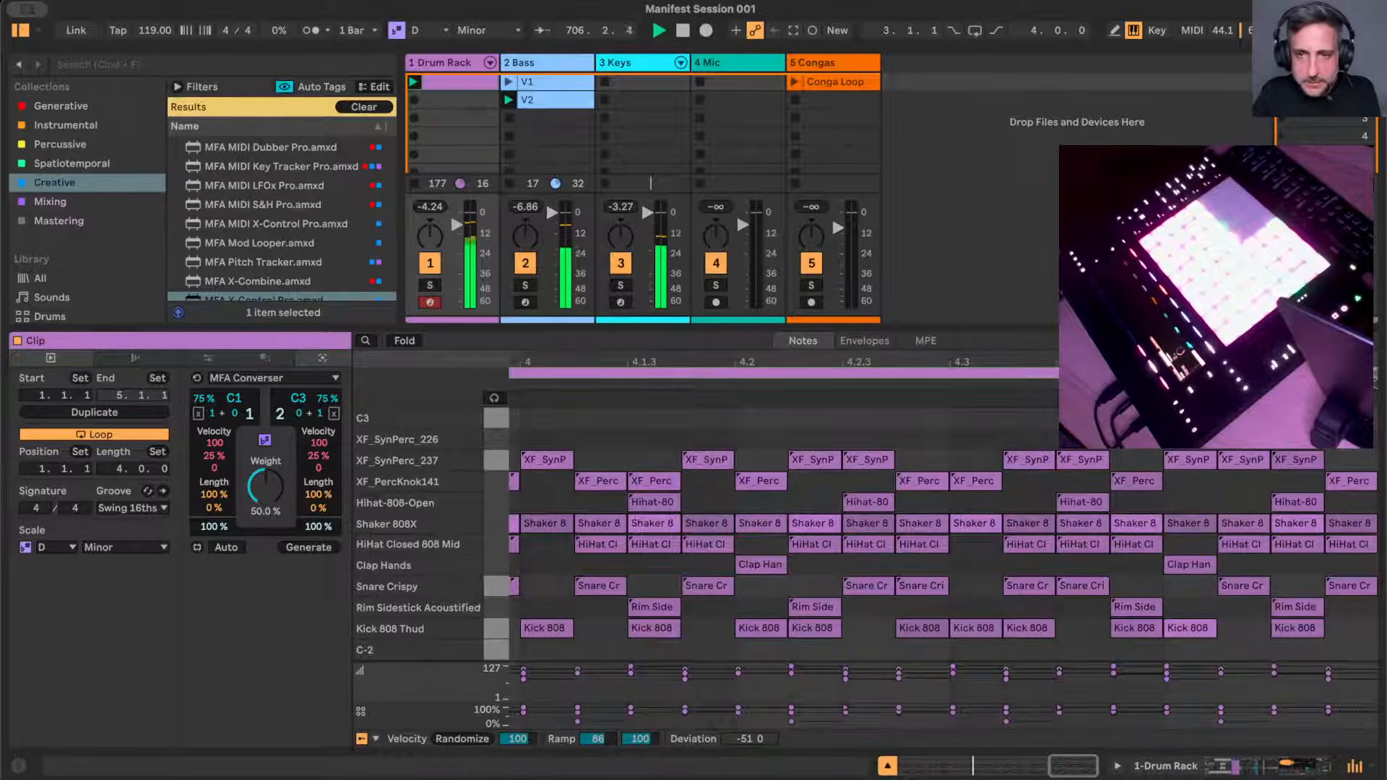
key(super+d)
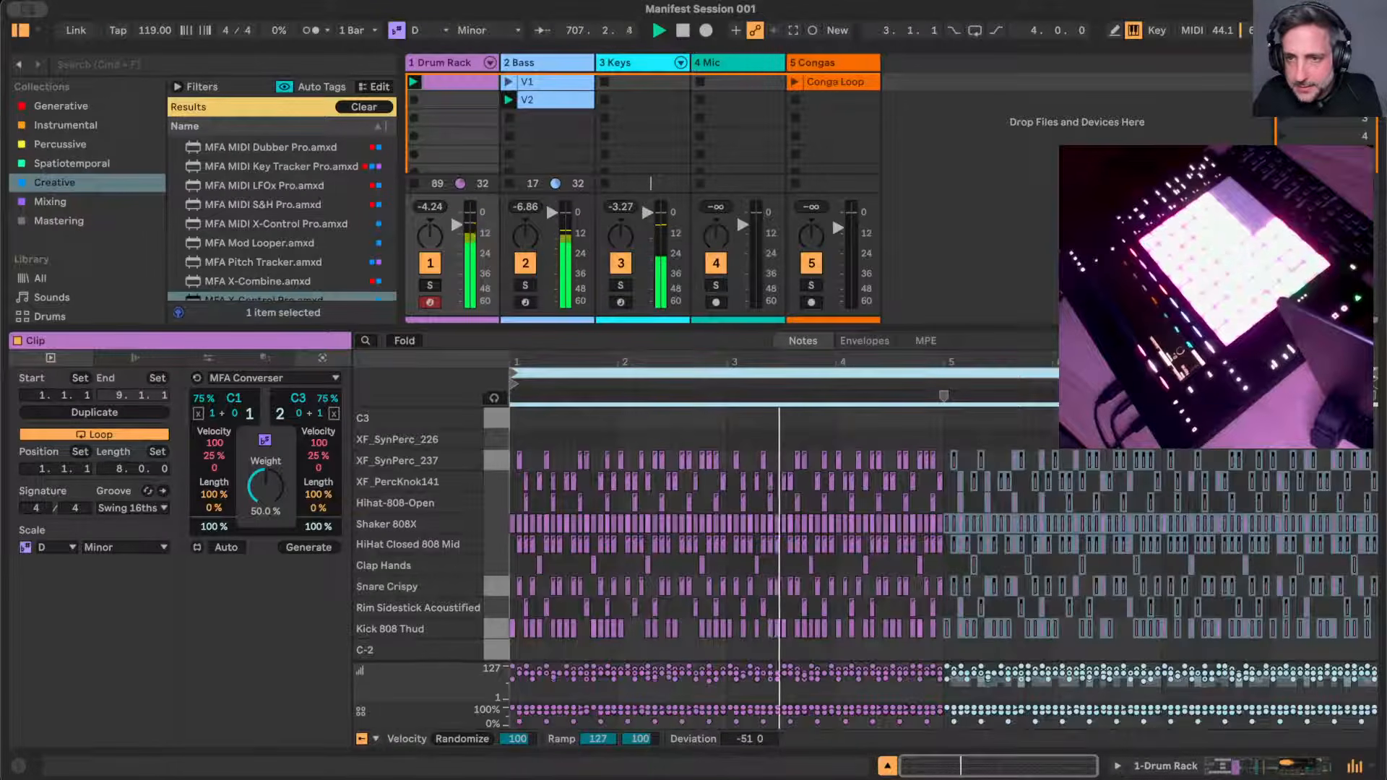
- Copy the Clap Hands note at 8.4.1 one sixteenth earlier to 8.3.4
scroll(1097, 589, up, 8)
click(1097, 589)
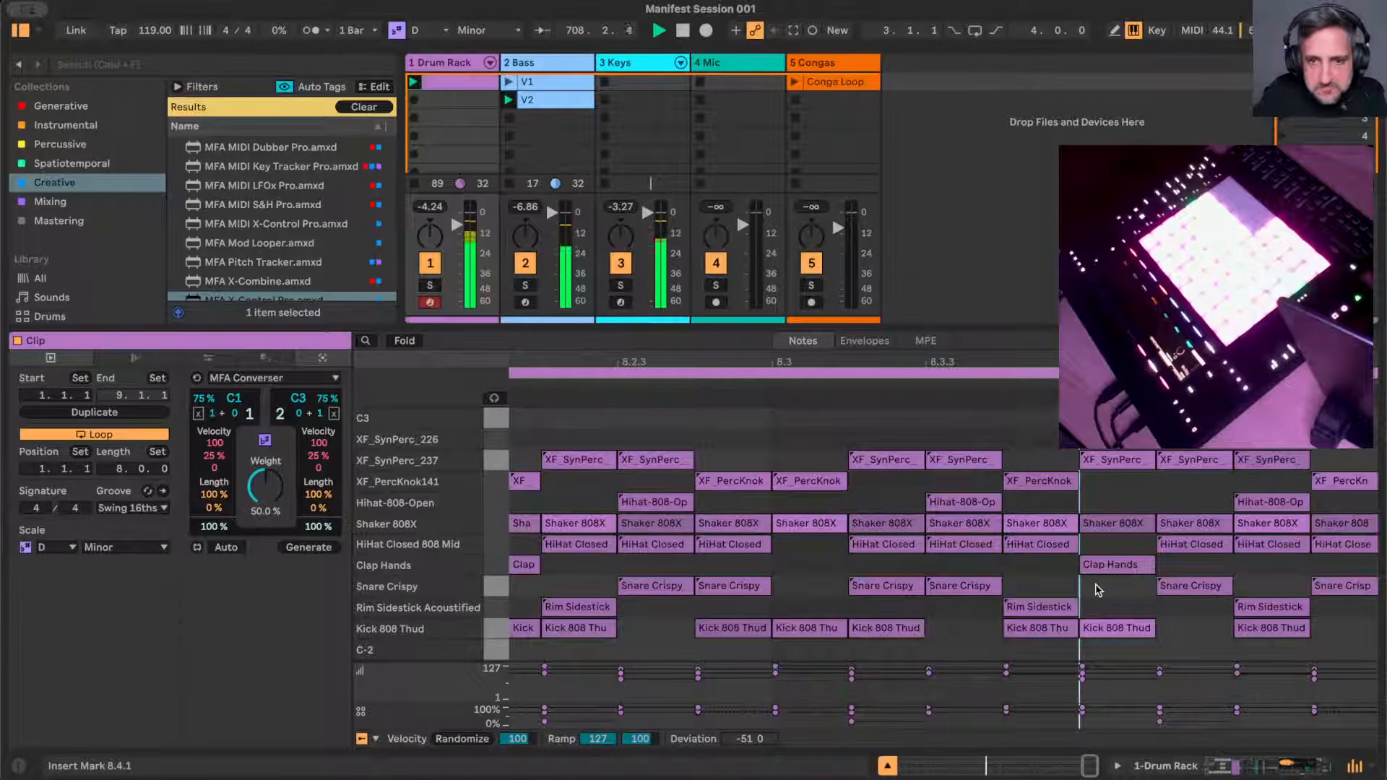
click(1103, 571)
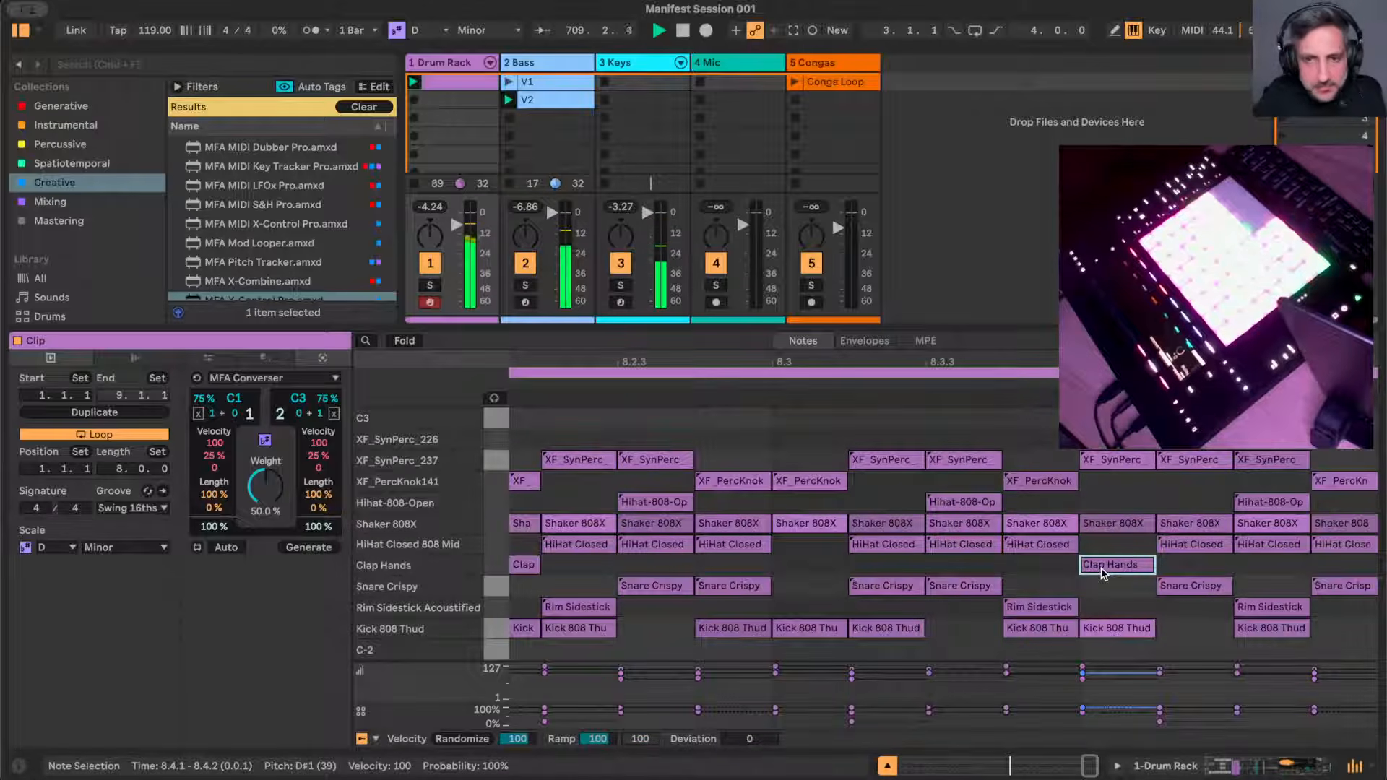
drag(1103, 572, 1029, 565)
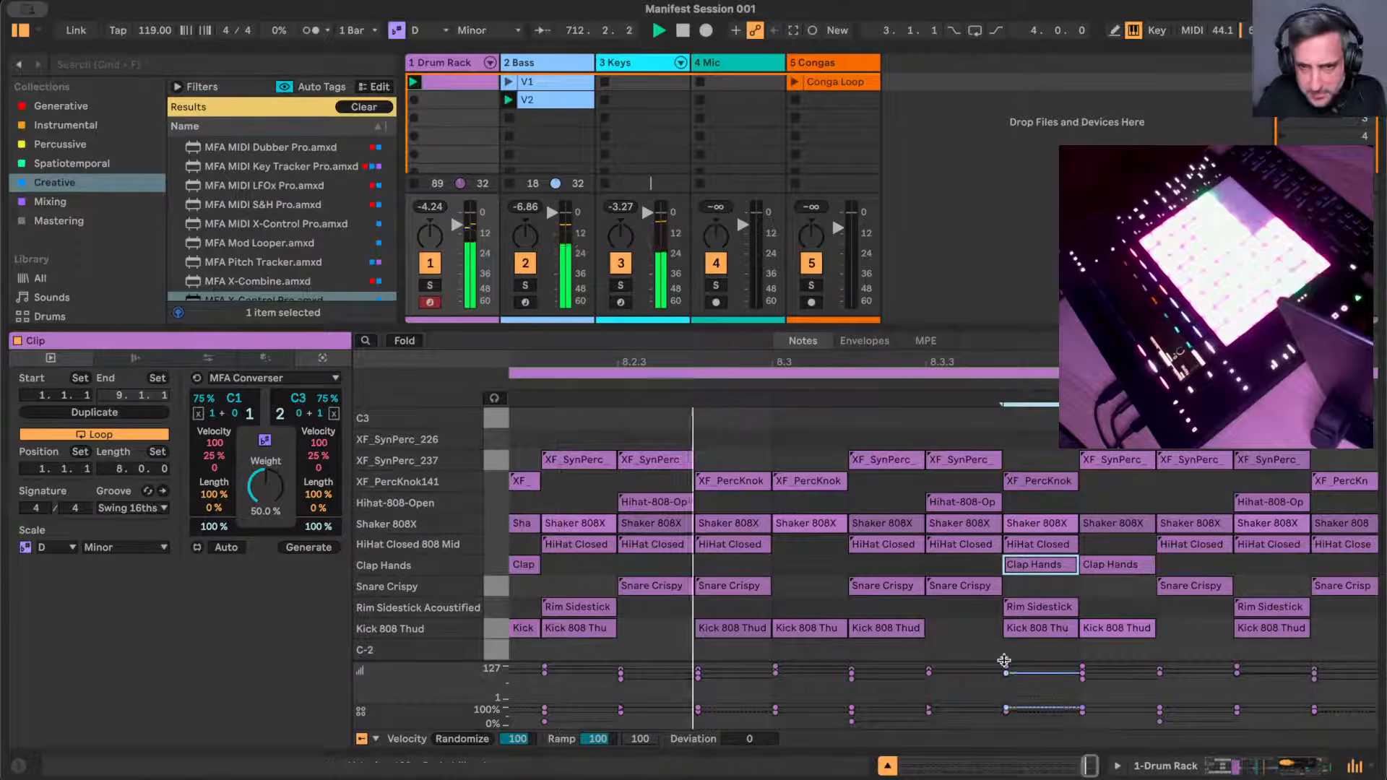
- Set the velocity of the copied Clap Hands note at 8.3.4 to 75 and close the clip view
drag(1006, 673, 1005, 679)
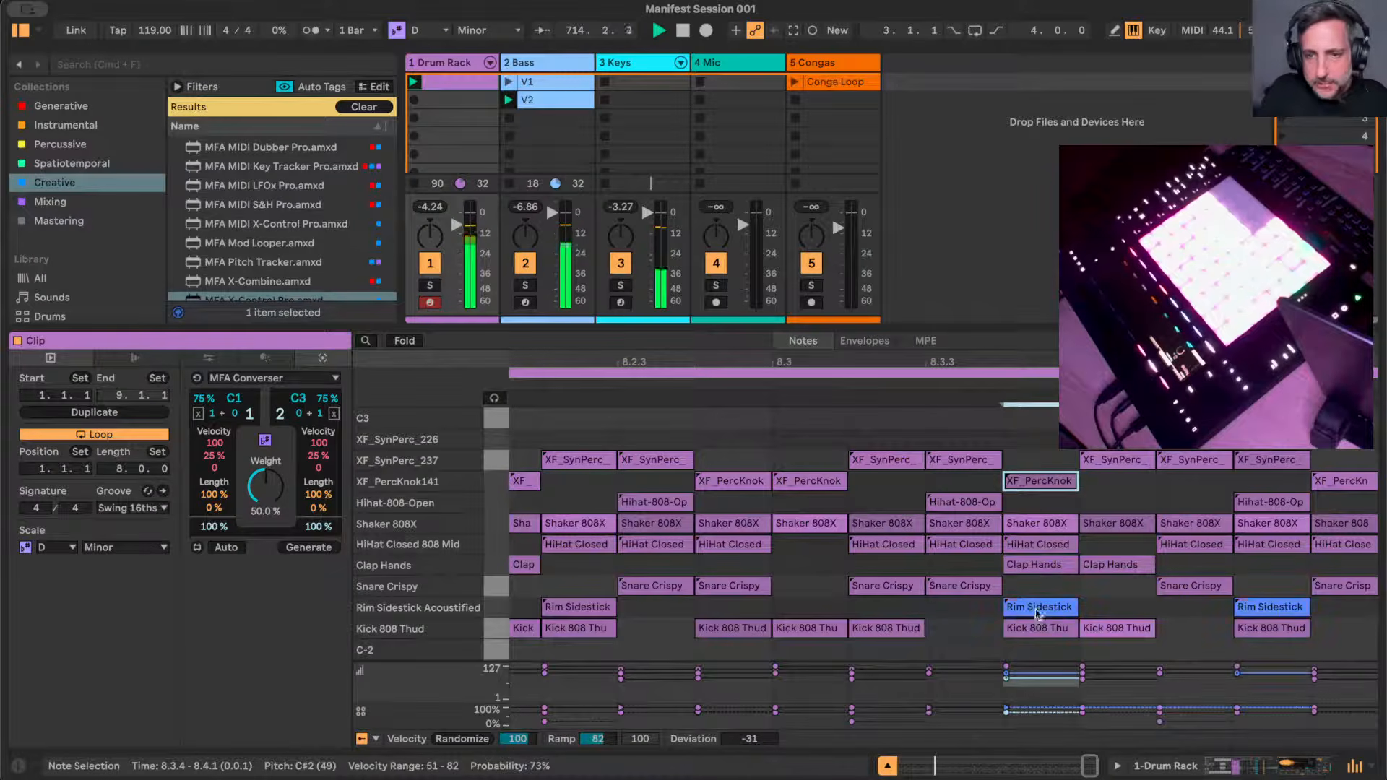
click(1042, 570)
drag(1006, 673, 1006, 680)
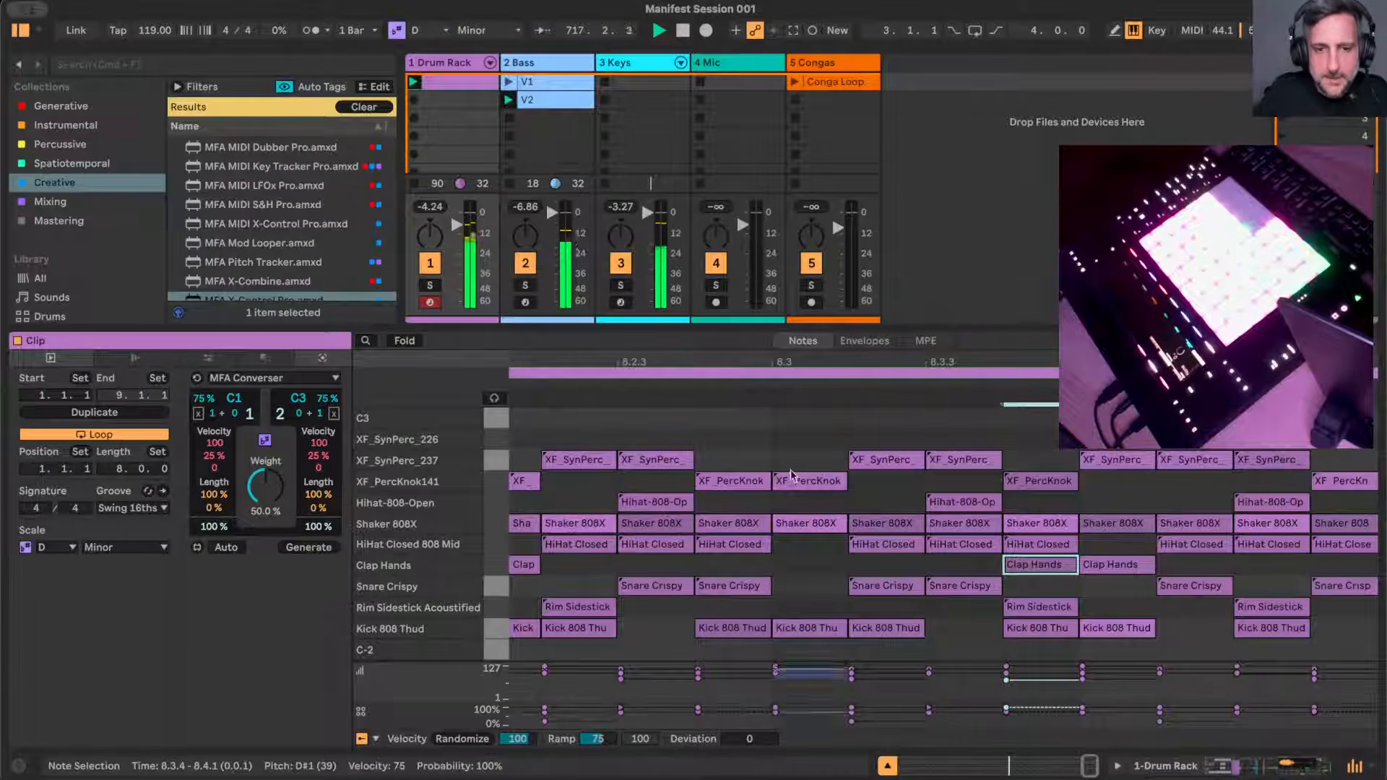
click(887, 765)
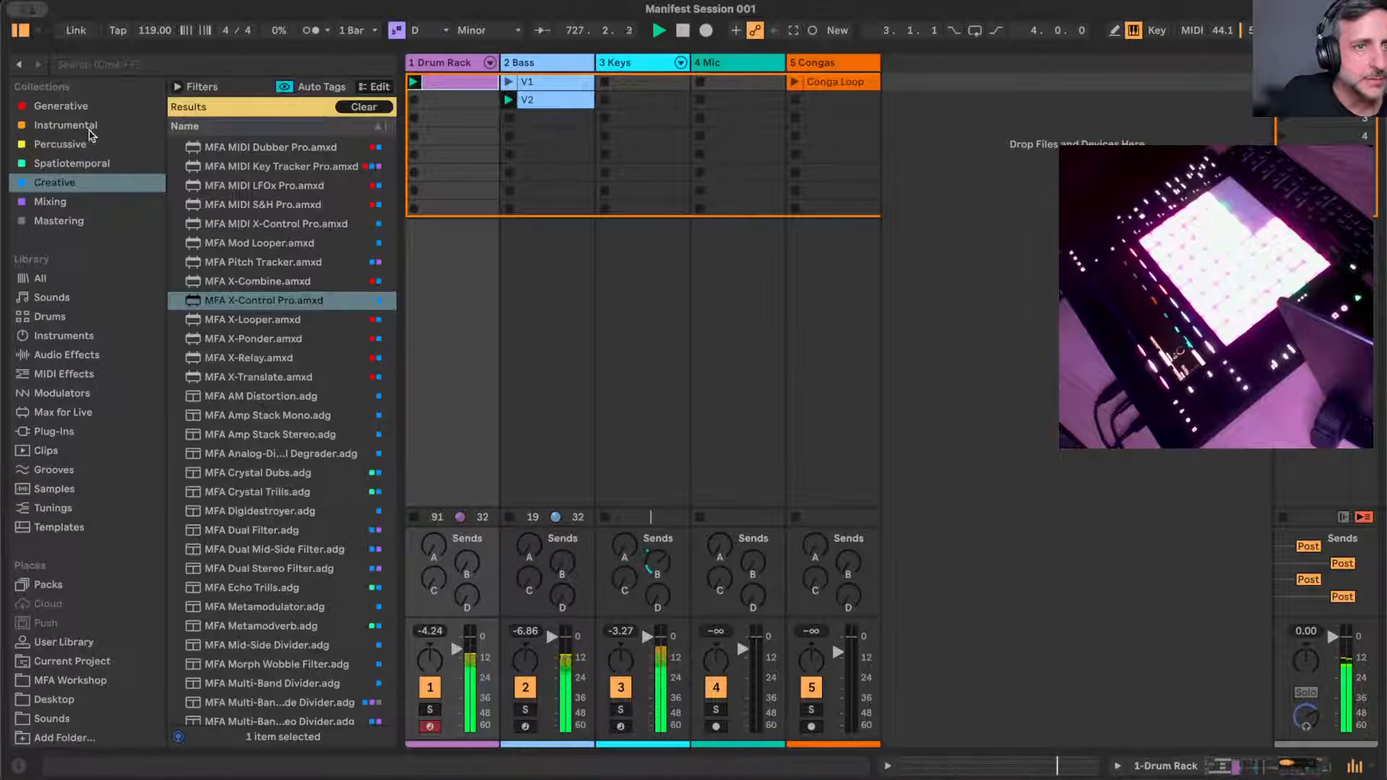
- Load MFA D-Leads from the Instrumental collection onto a new track after Congas and hide its device view
click(87, 127)
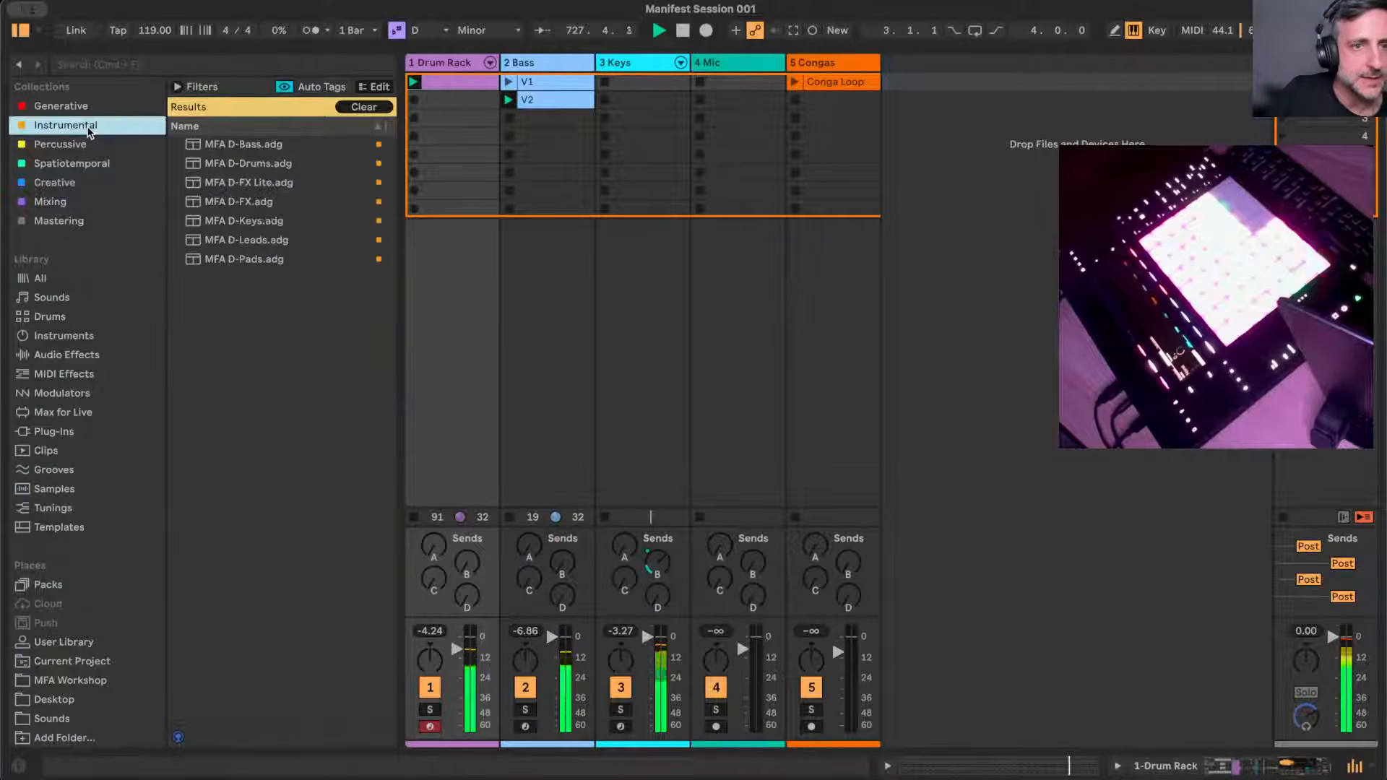
click(236, 184)
drag(236, 184, 1004, 142)
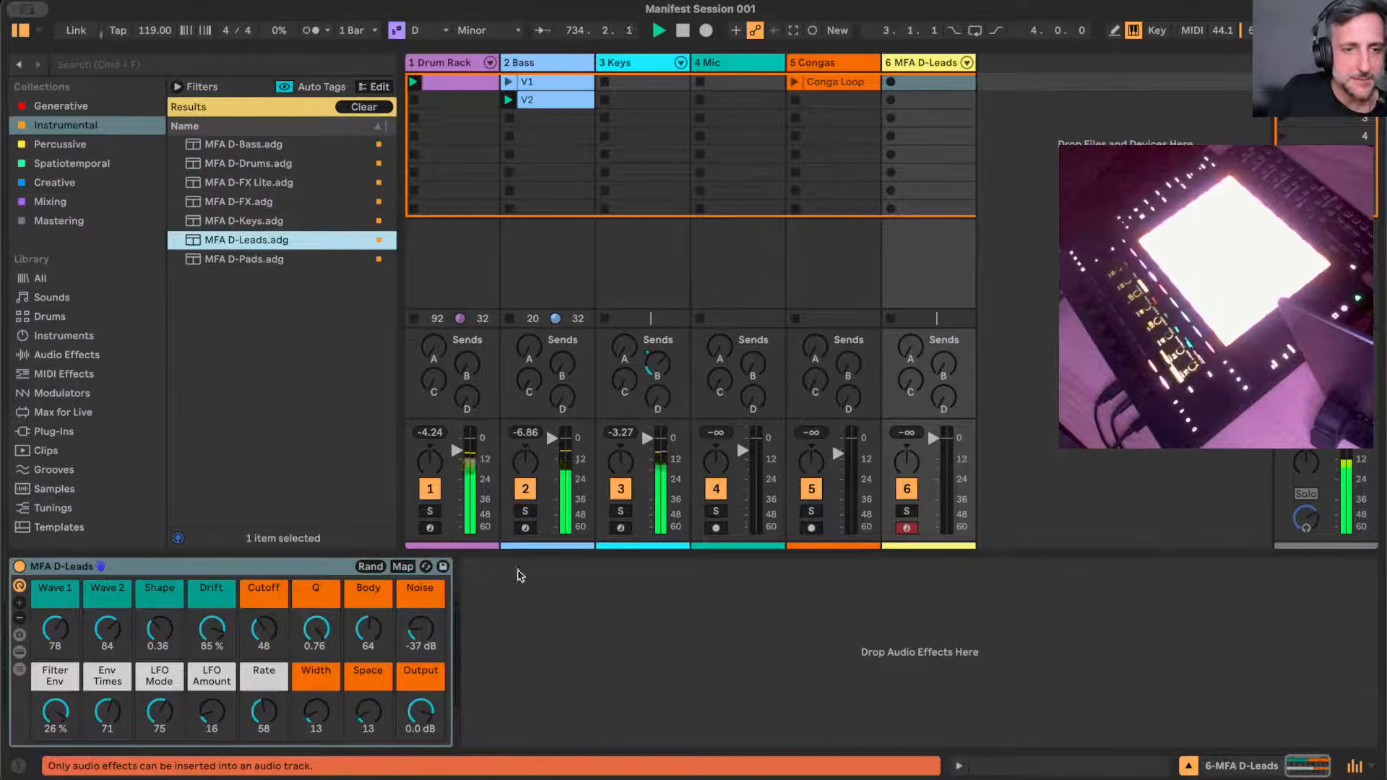
click(703, 637)
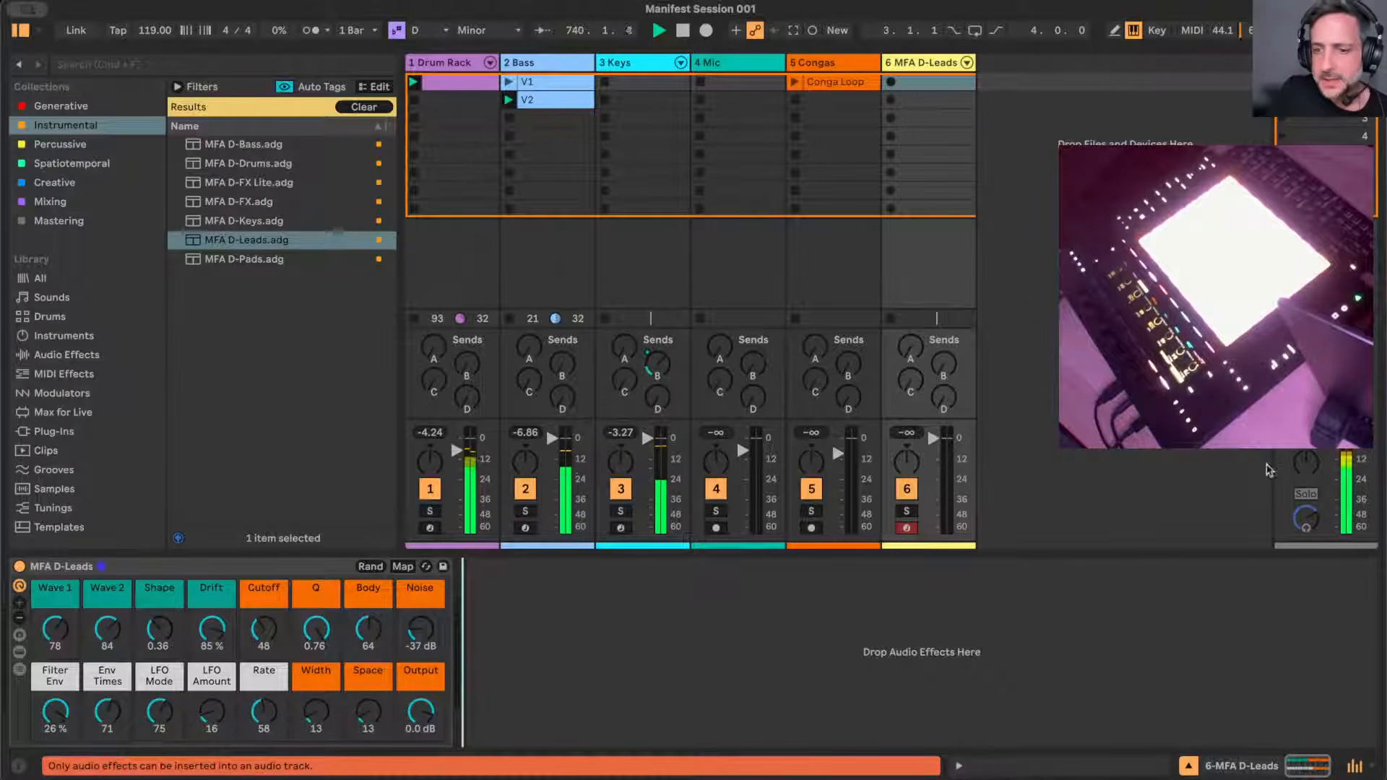
click(1190, 766)
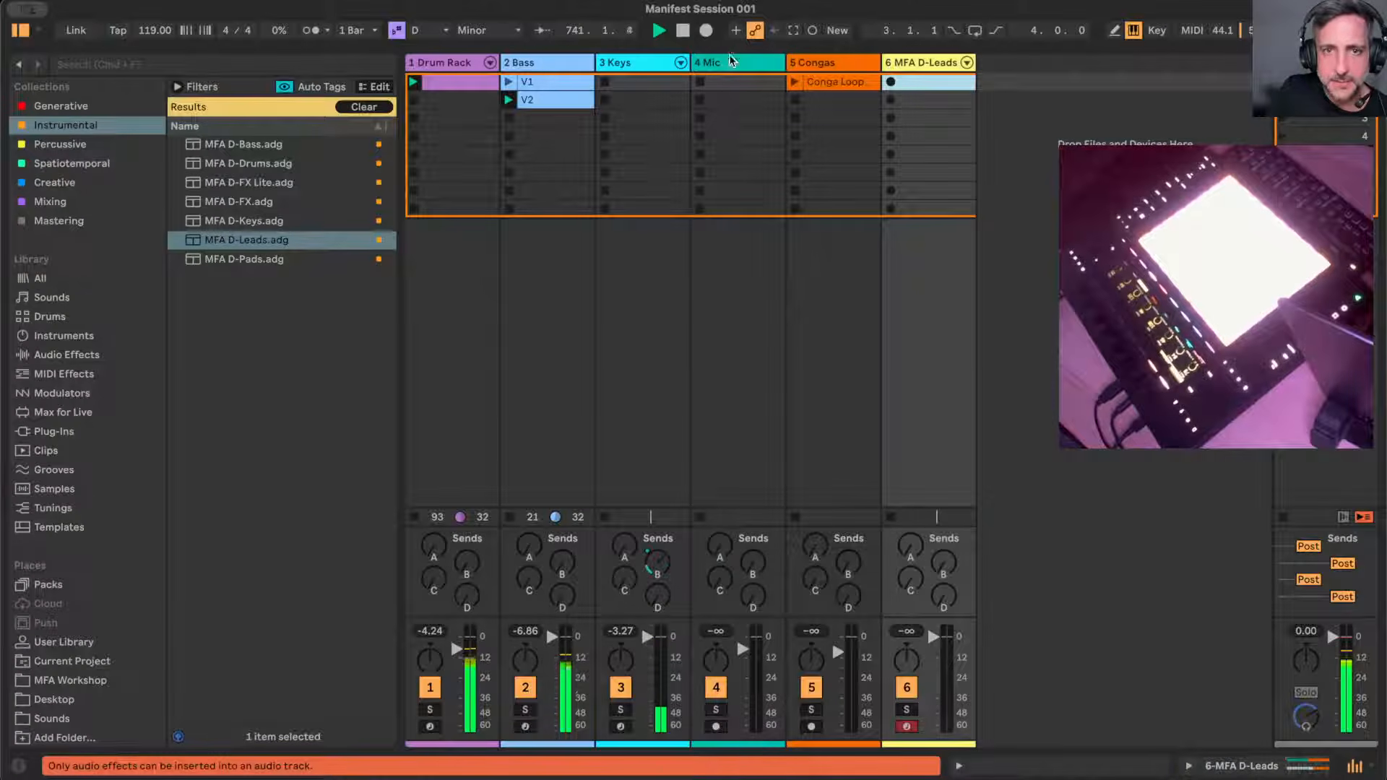
- Show the track routing controls, deactivate the Mic track and set its monitoring to In
click(736, 82)
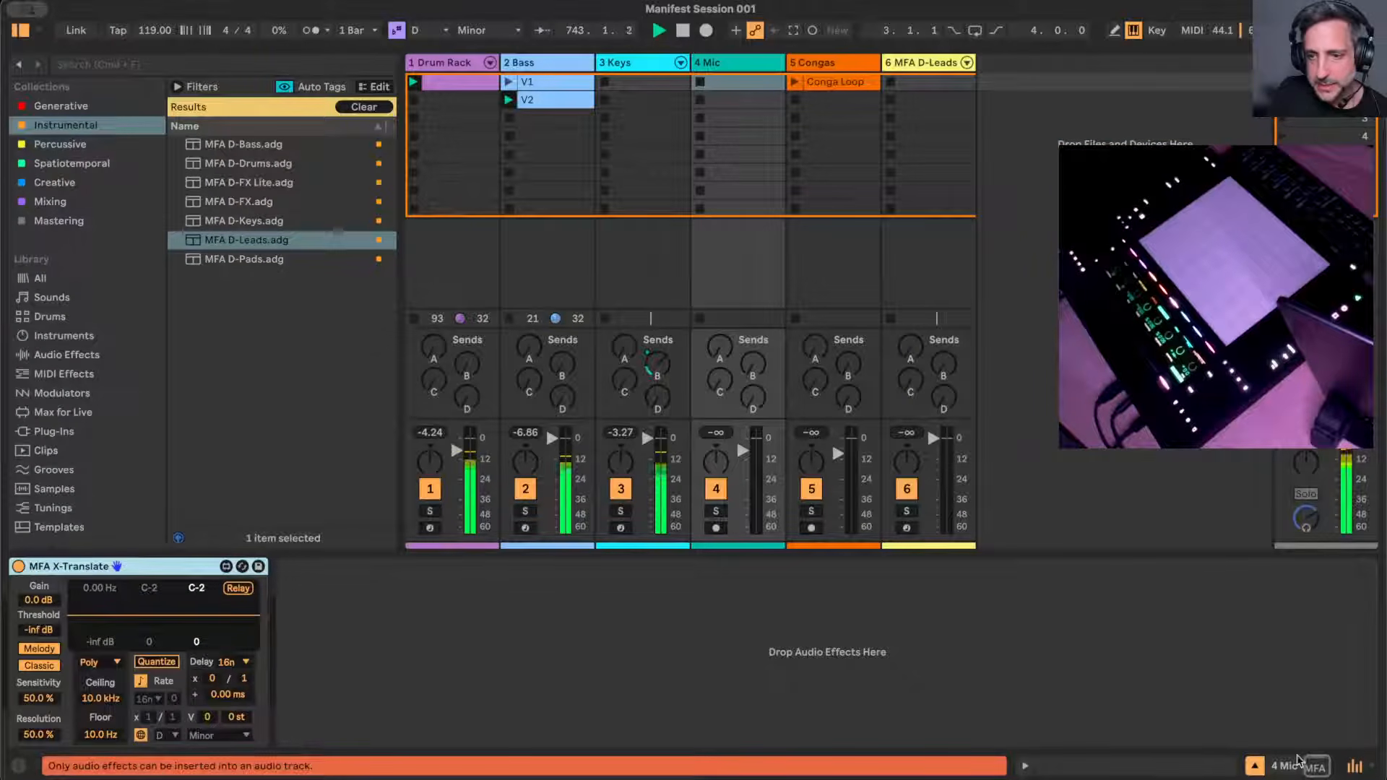
click(1362, 768)
click(1318, 652)
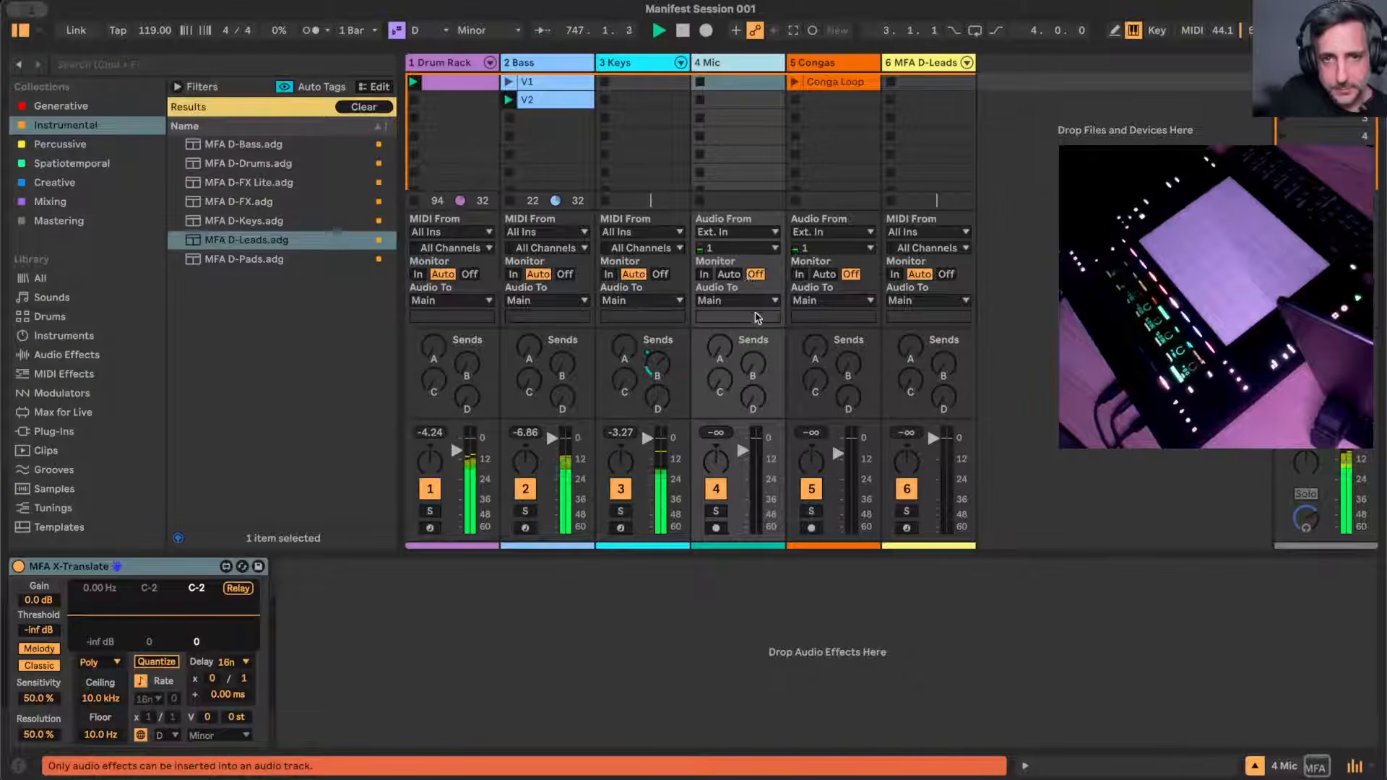
click(716, 489)
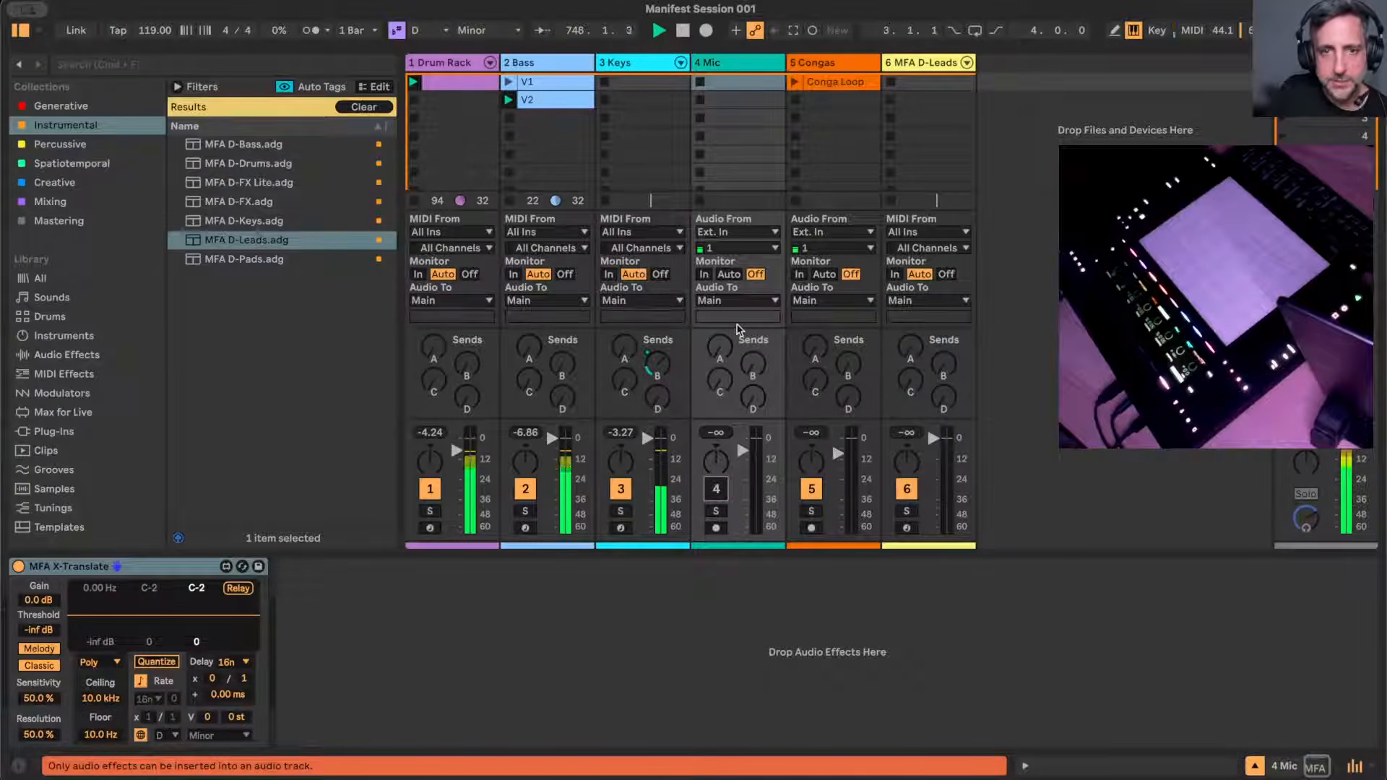
click(706, 275)
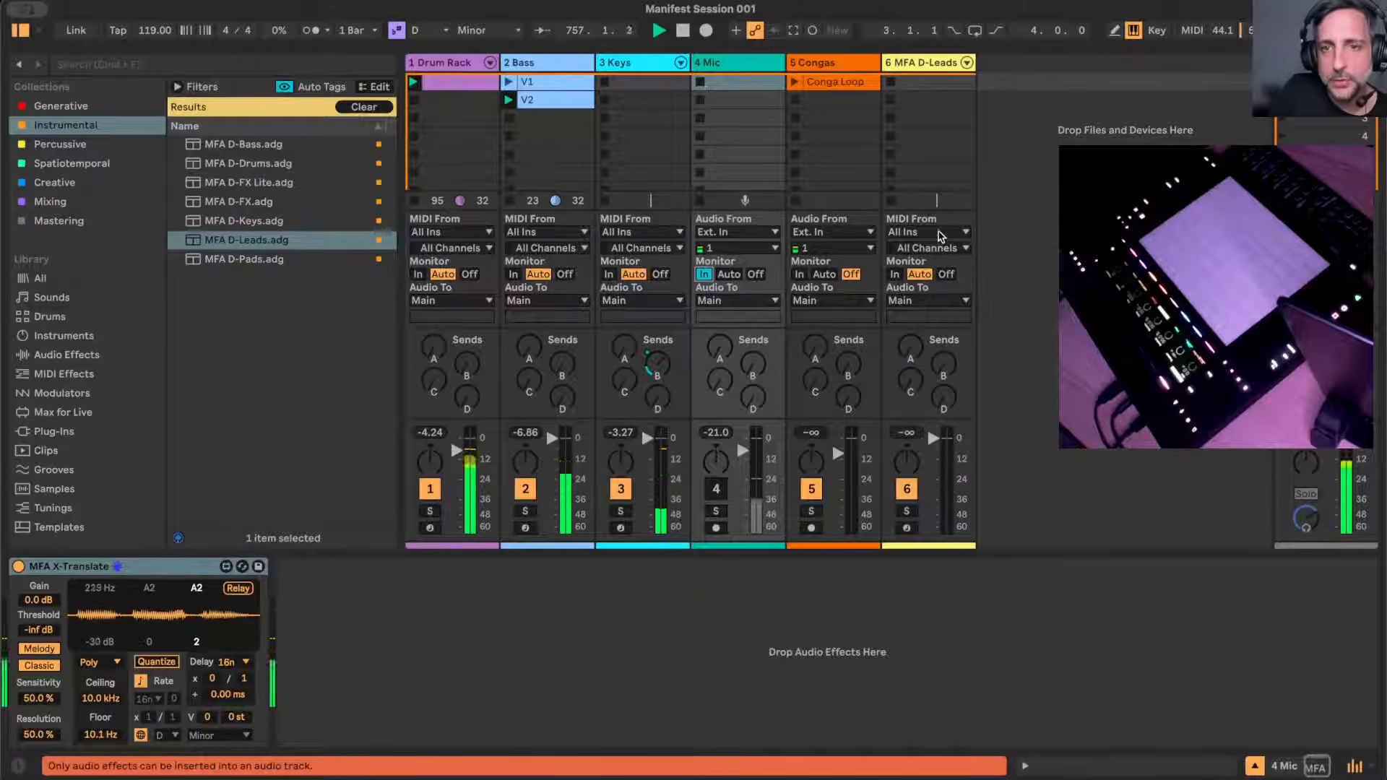
- Route MIDI from the 4 Mic track into the MFA D-Leads track and set its monitoring to In
click(939, 232)
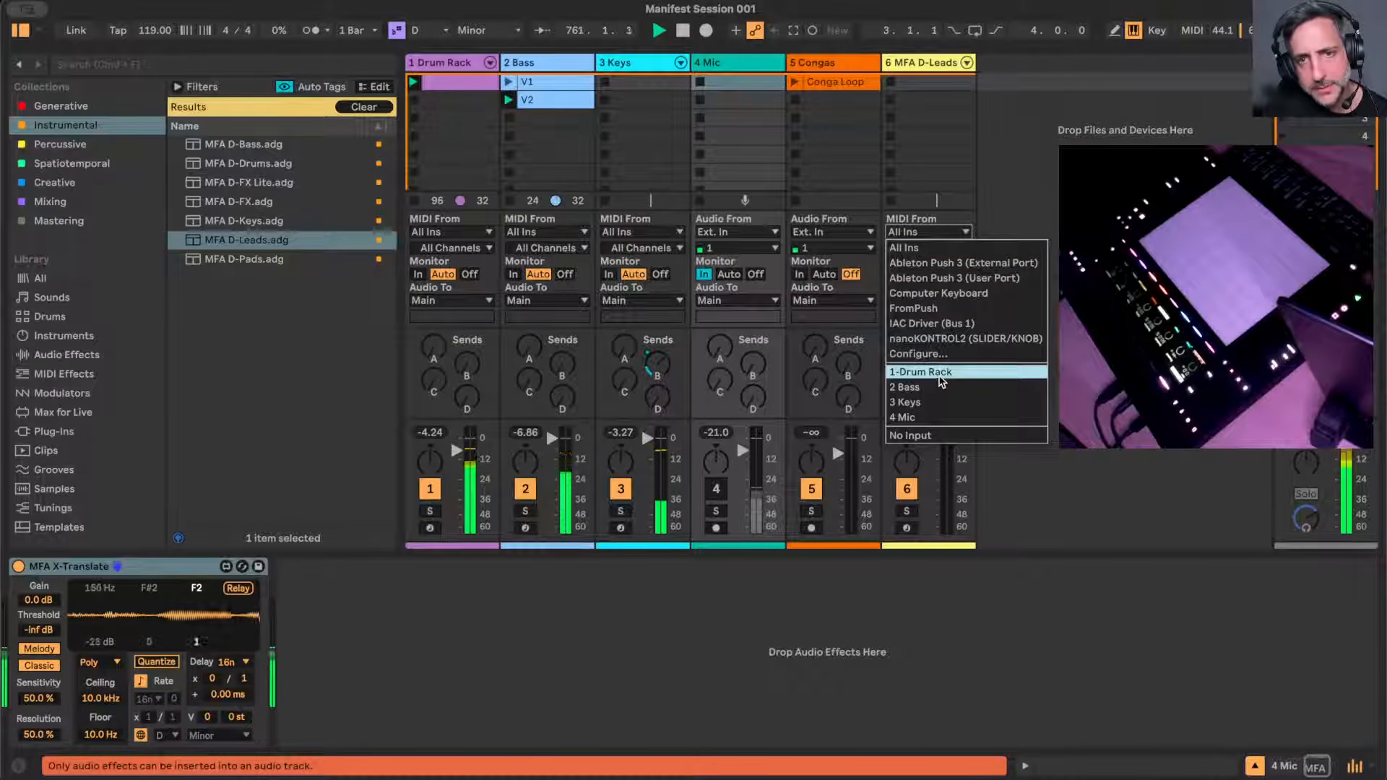
click(926, 417)
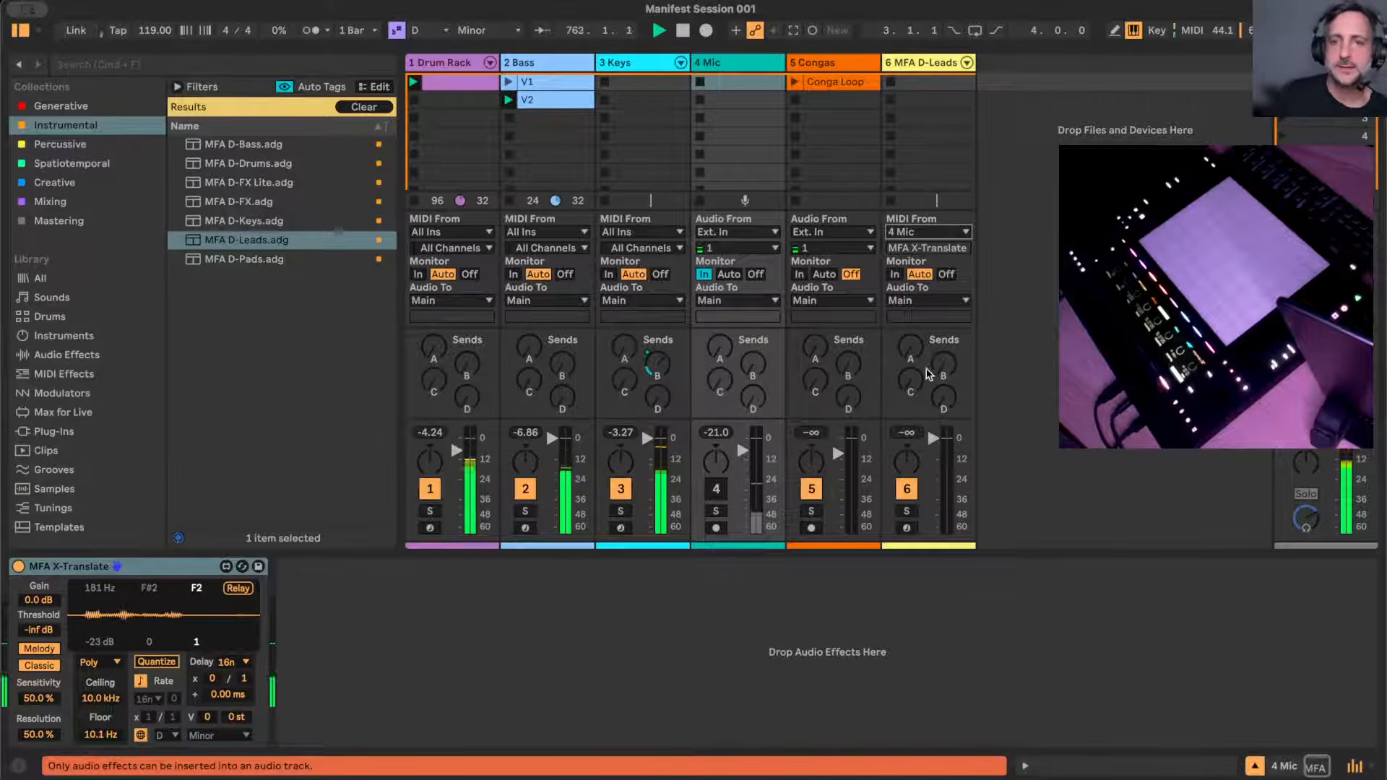
click(895, 274)
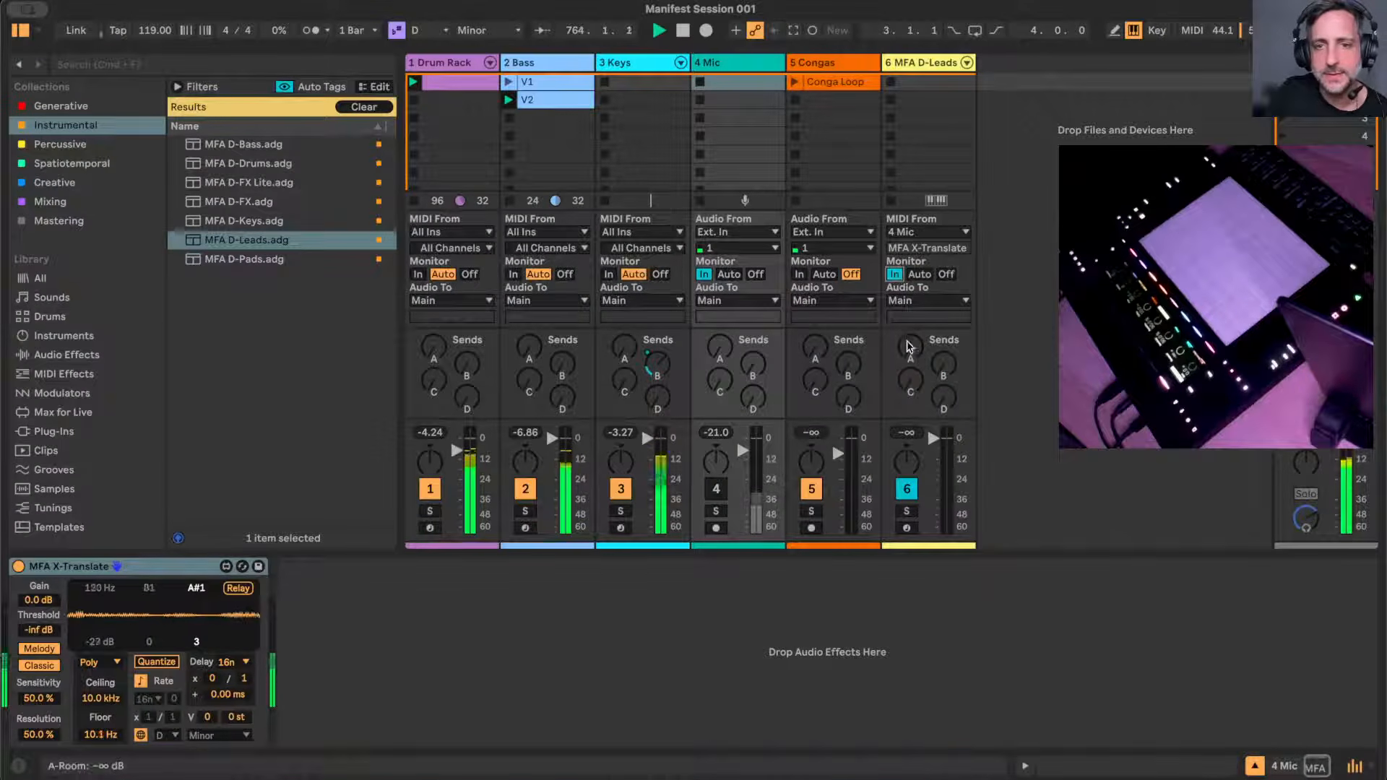
- Turn the MFA D-Leads track's send B up fully and set its send D to -61 dB
drag(947, 369, 948, 274)
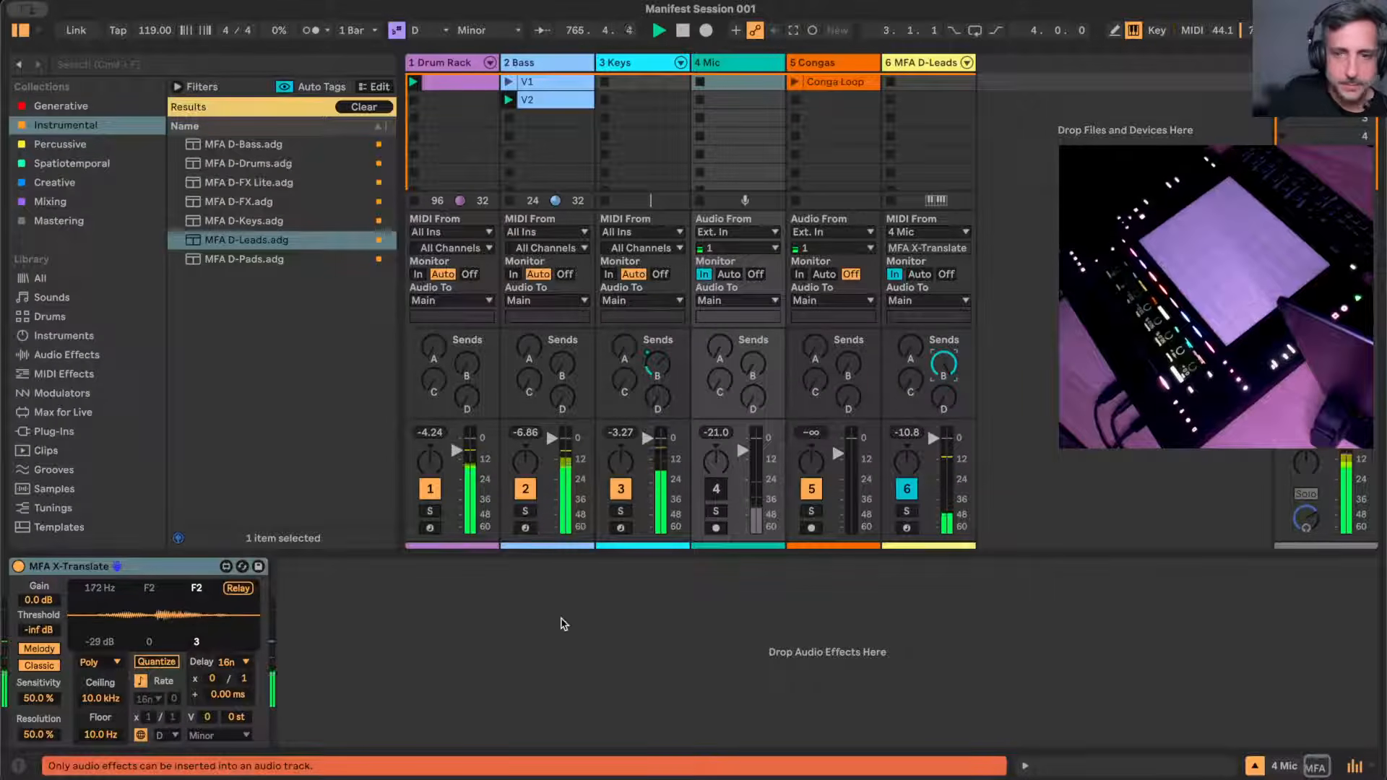
drag(944, 396, 943, 372)
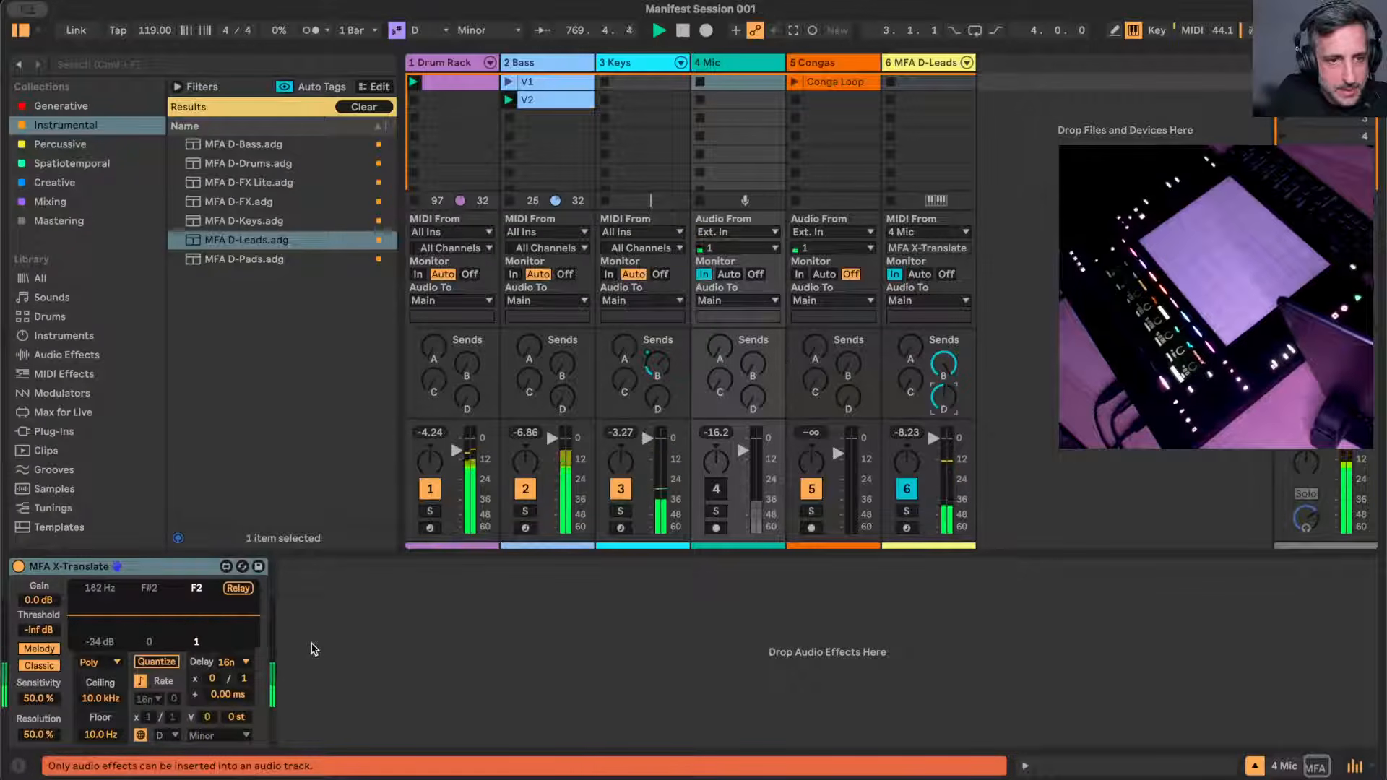
drag(944, 397, 944, 446)
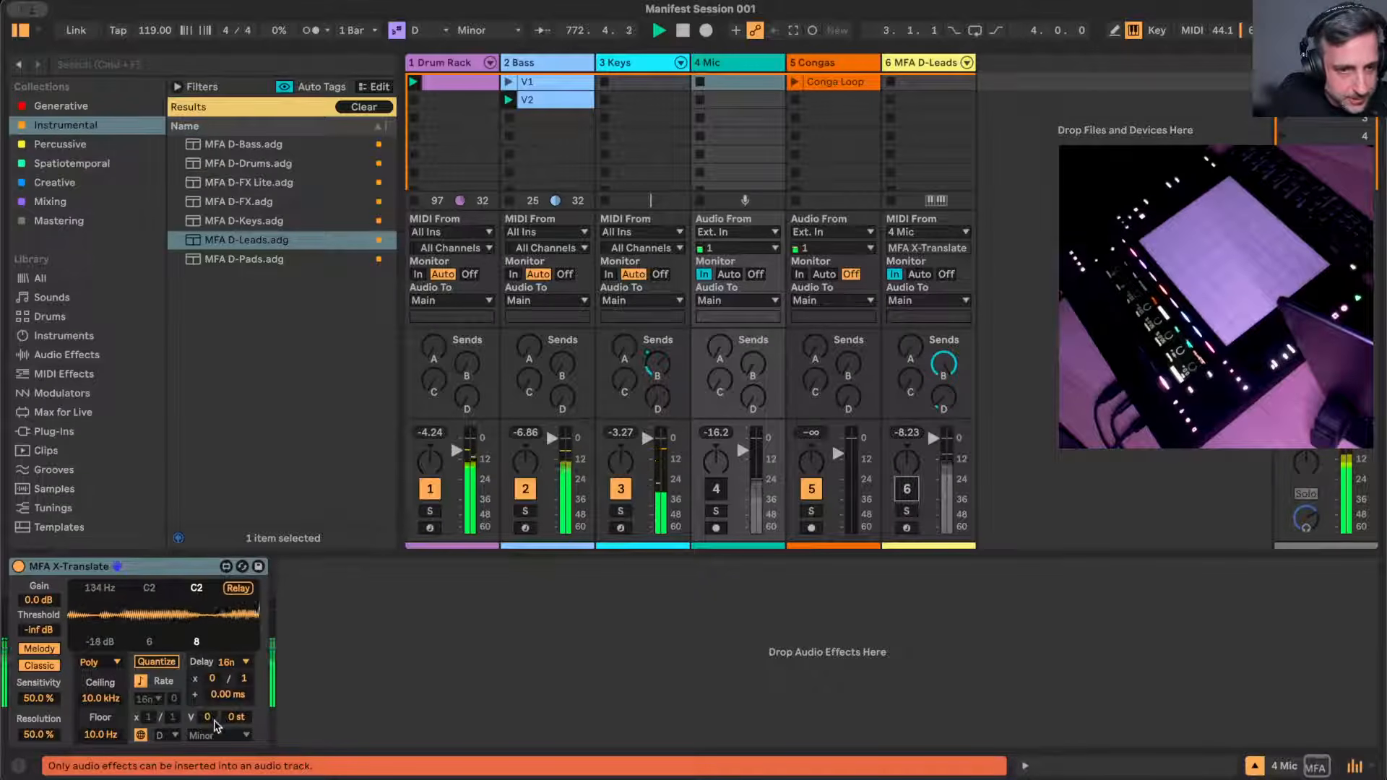
- Set the transposition in MFA X-Translate to +24 st and randomize the MFA D-Leads macros
drag(241, 719, 241, 679)
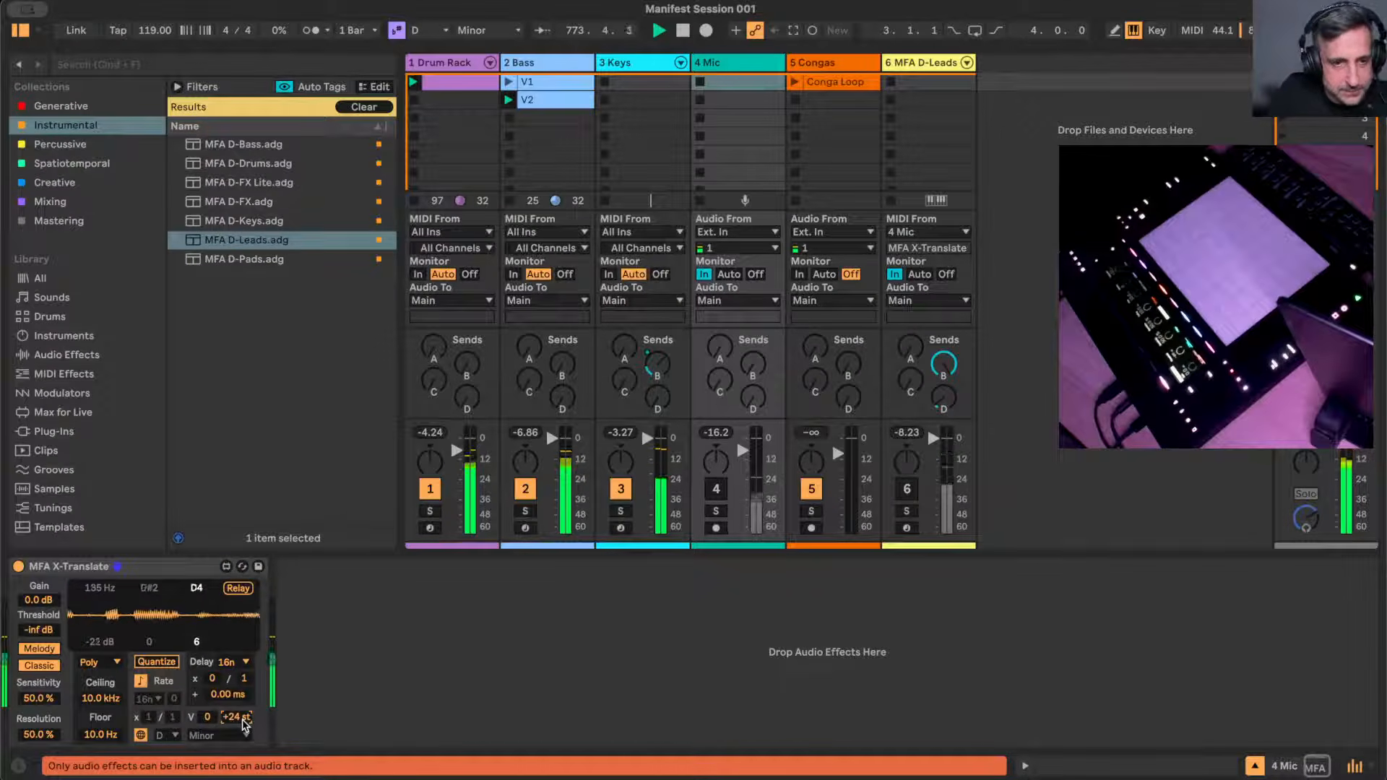
click(927, 63)
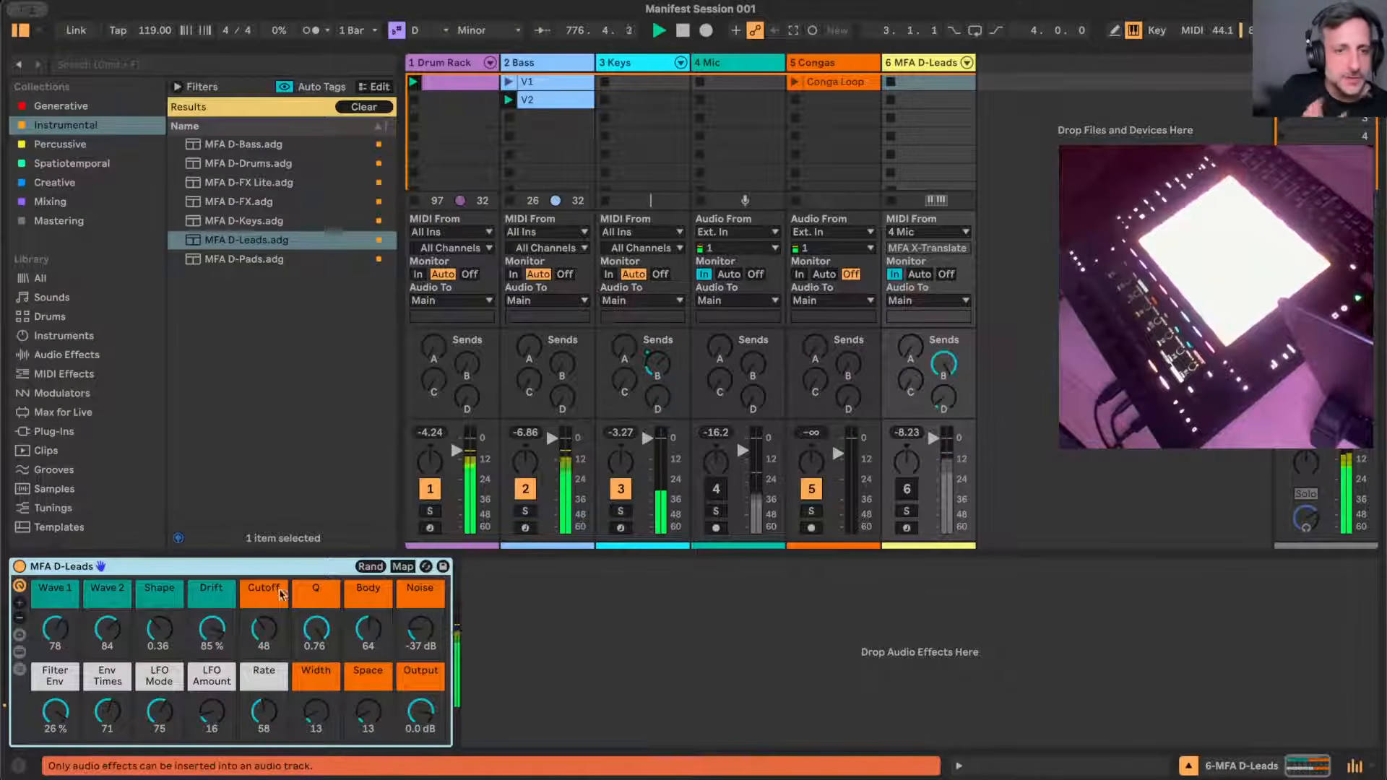
click(371, 567)
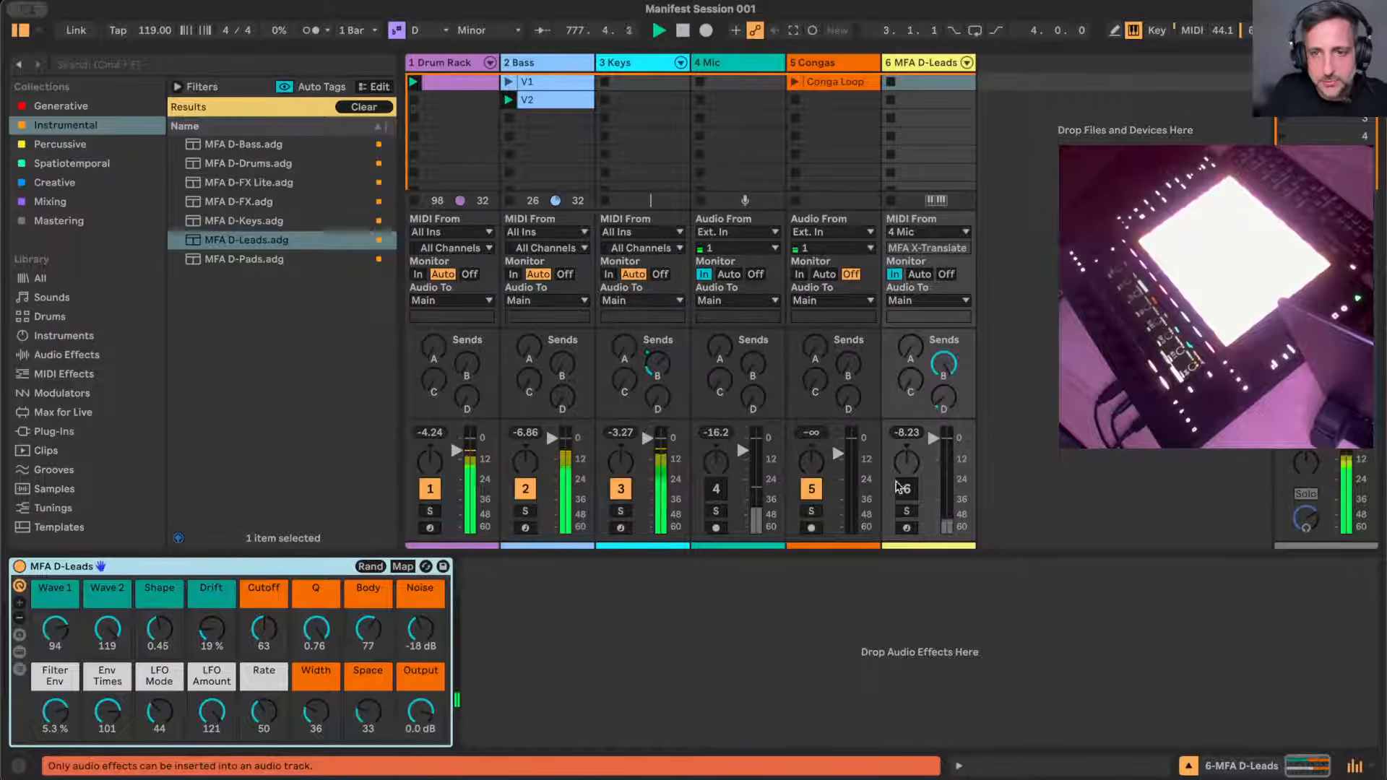
- Reactivate the MFA D-Leads track, restart playback from the beginning and lower the track's volume
click(903, 489)
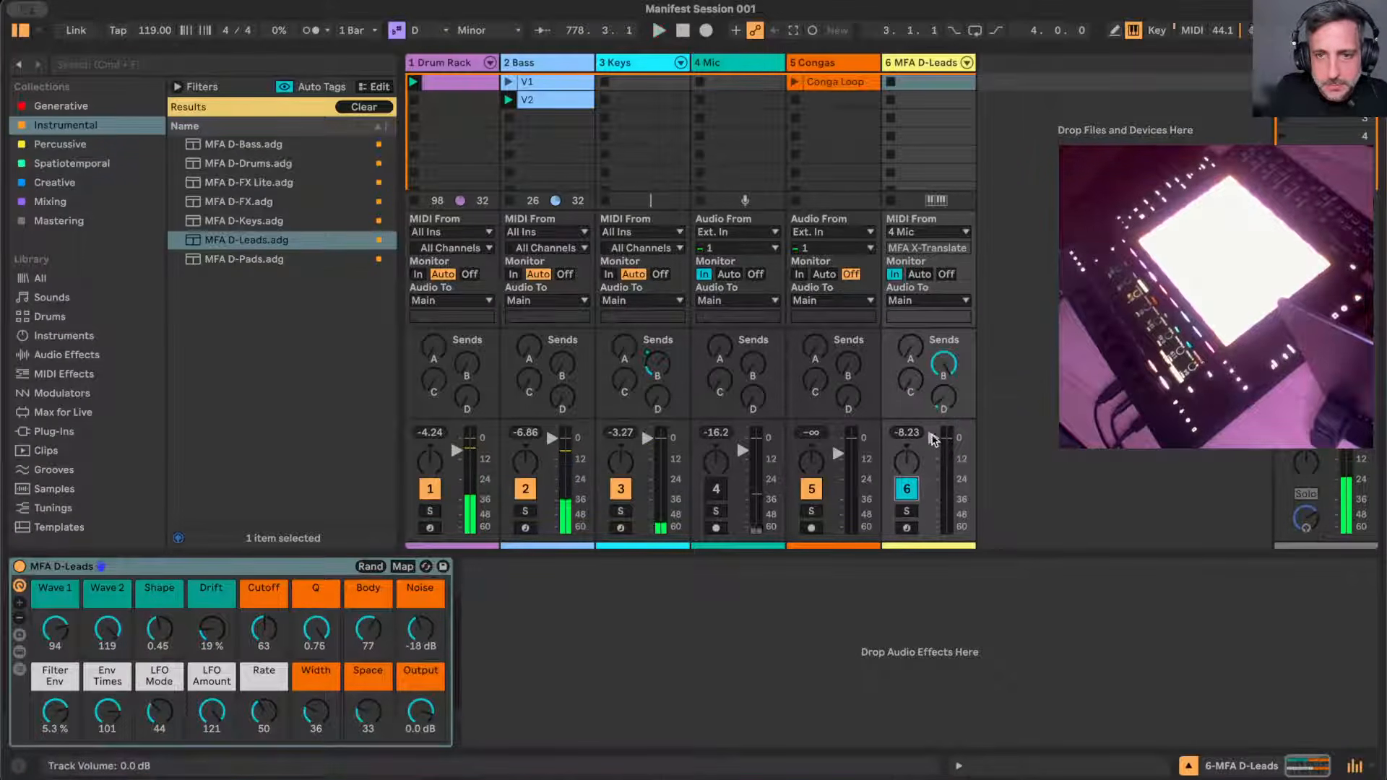
key(space)
key(space)
drag(932, 440, 934, 452)
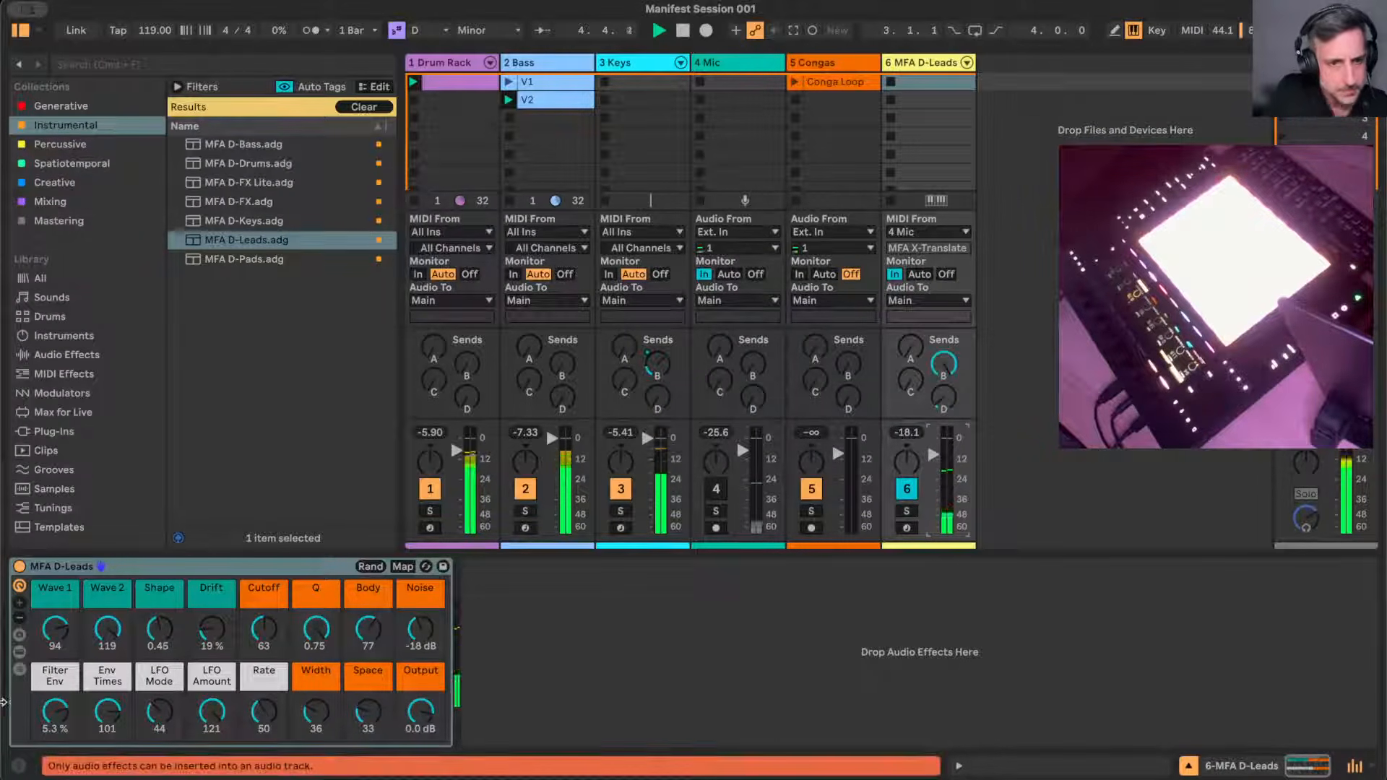
- Set MFA D-Leads' LFO Amount to 0, Env Times to 72, LFO Mode to 39 and Noise to -23 dB
double_click(206, 715)
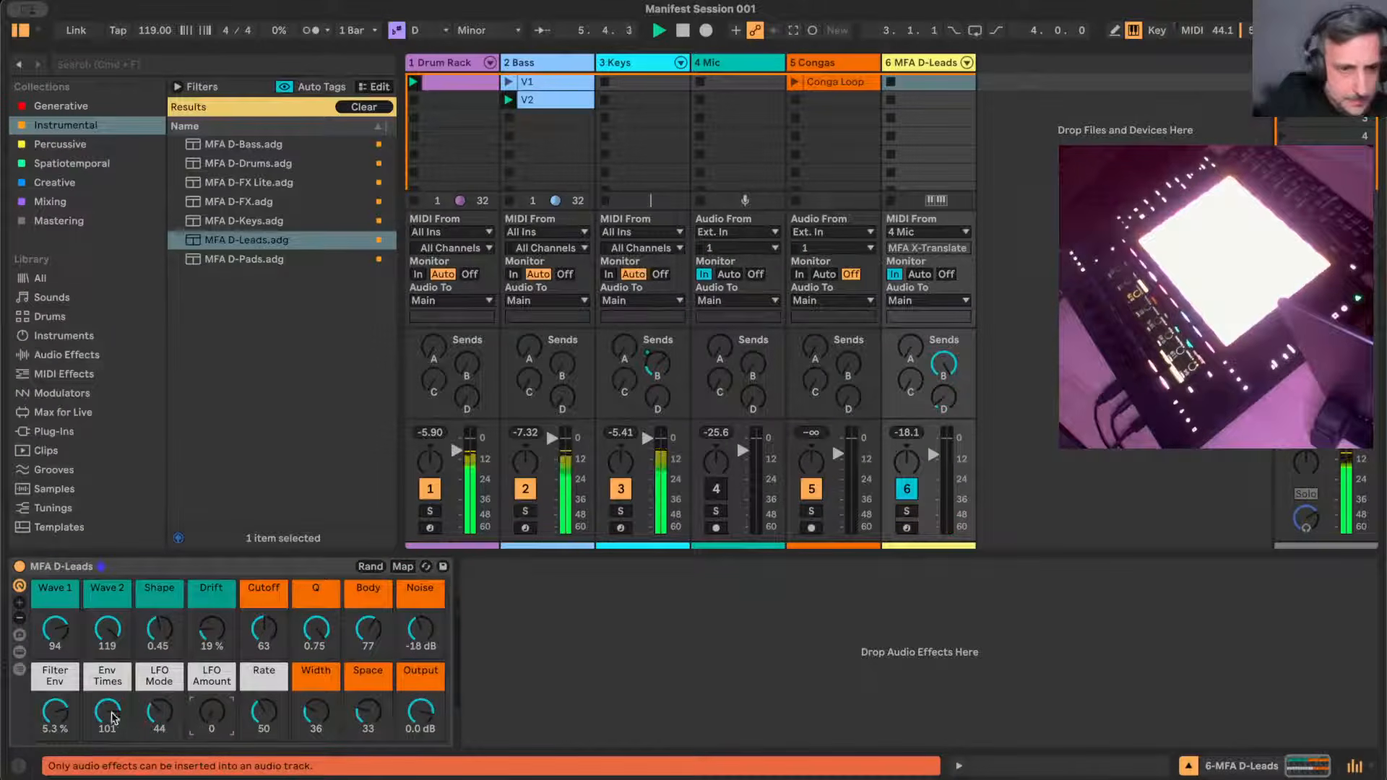
drag(87, 716, 87, 721)
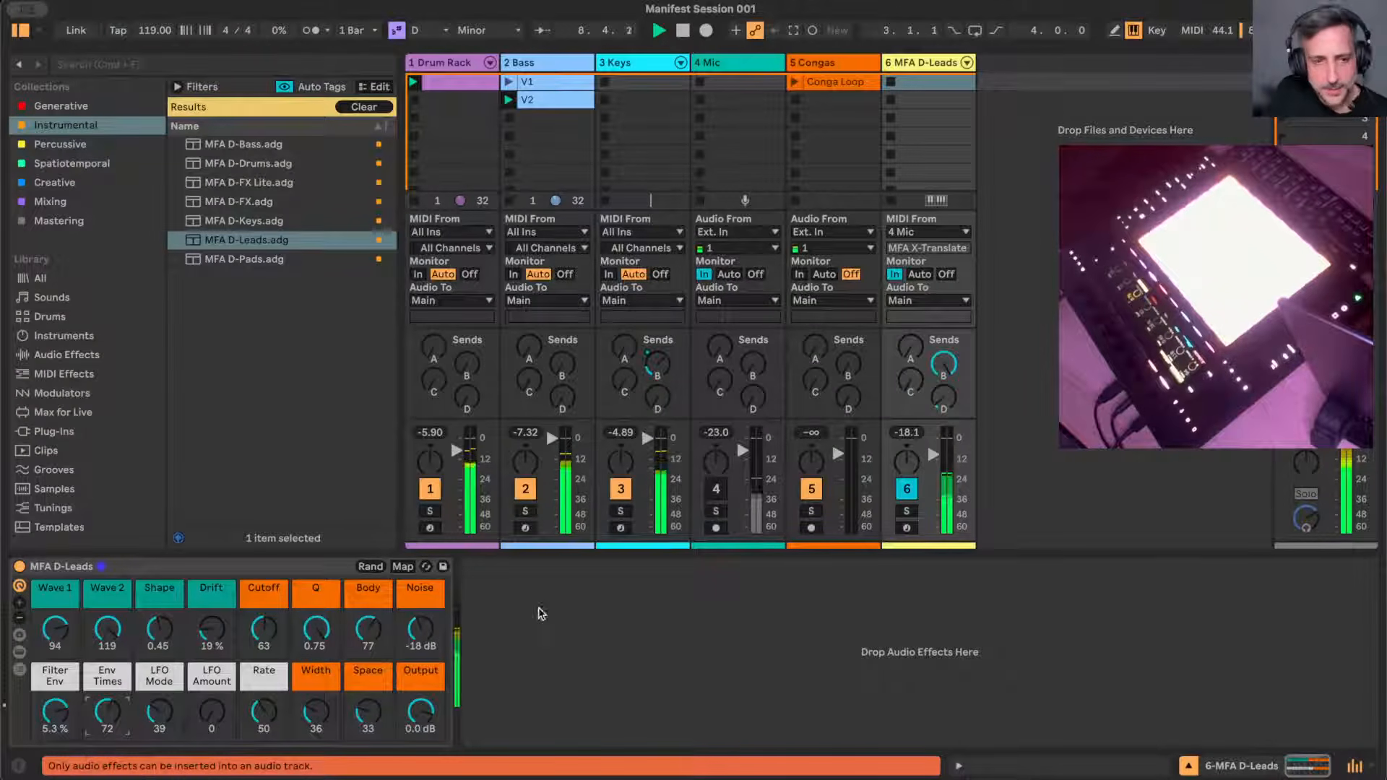
drag(420, 629, 420, 633)
click(727, 62)
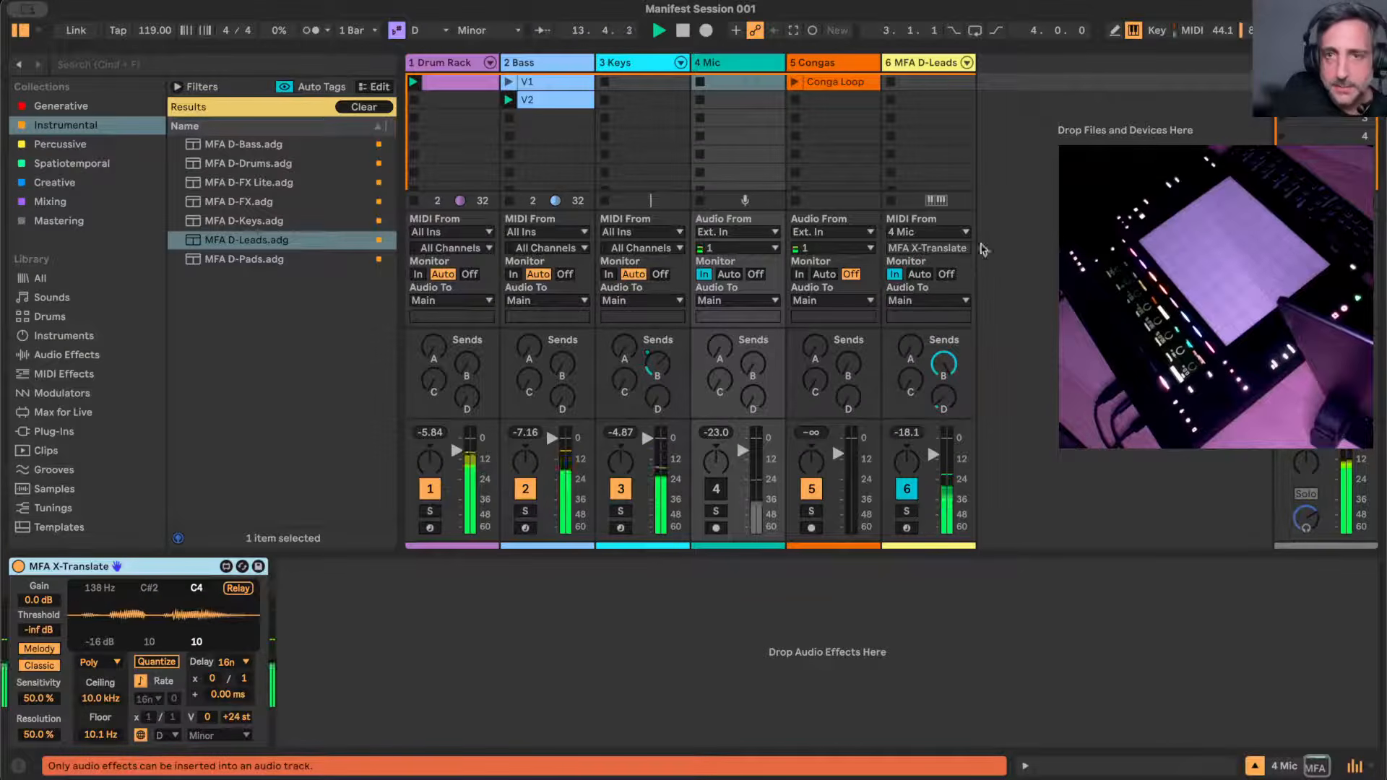
click(924, 63)
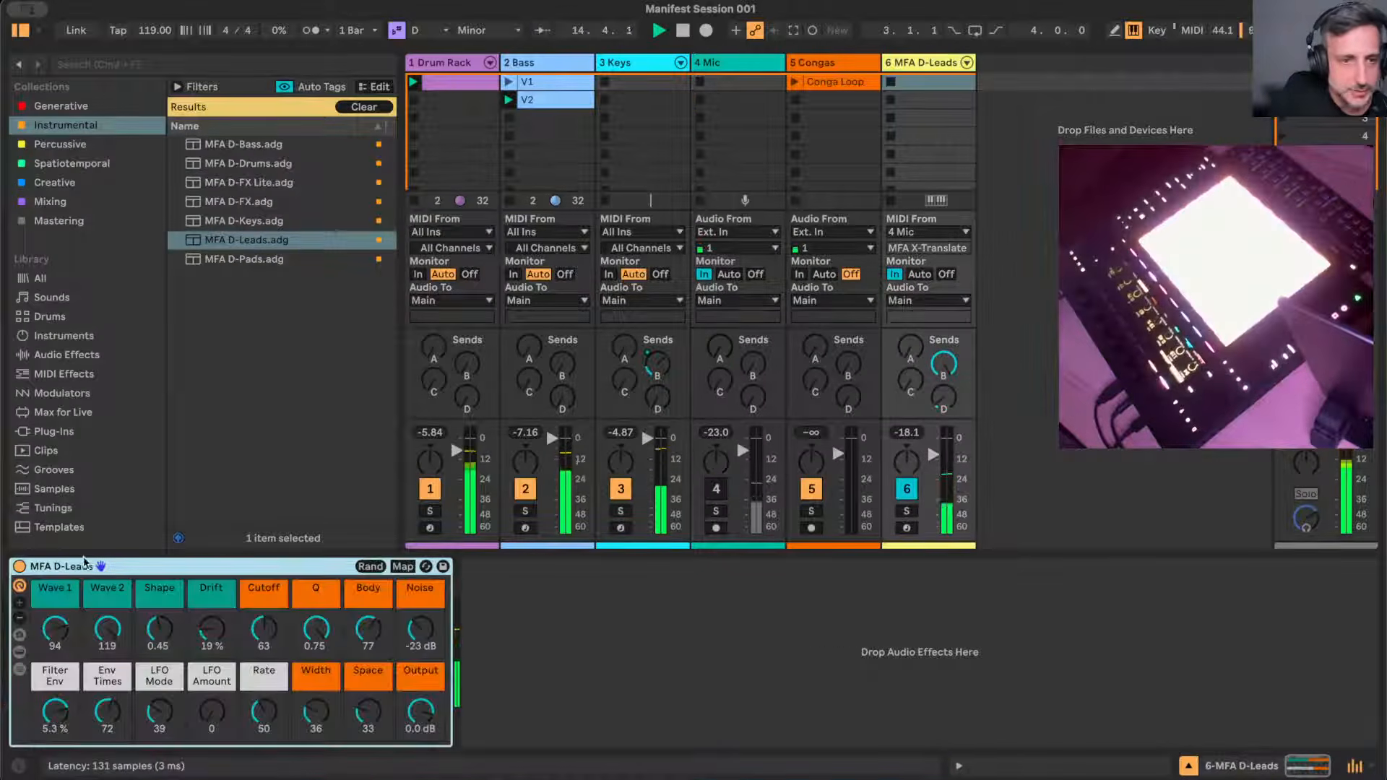
- Randomize the MFA D-Leads macros repeatedly and set Noise to -∞ dB
click(371, 566)
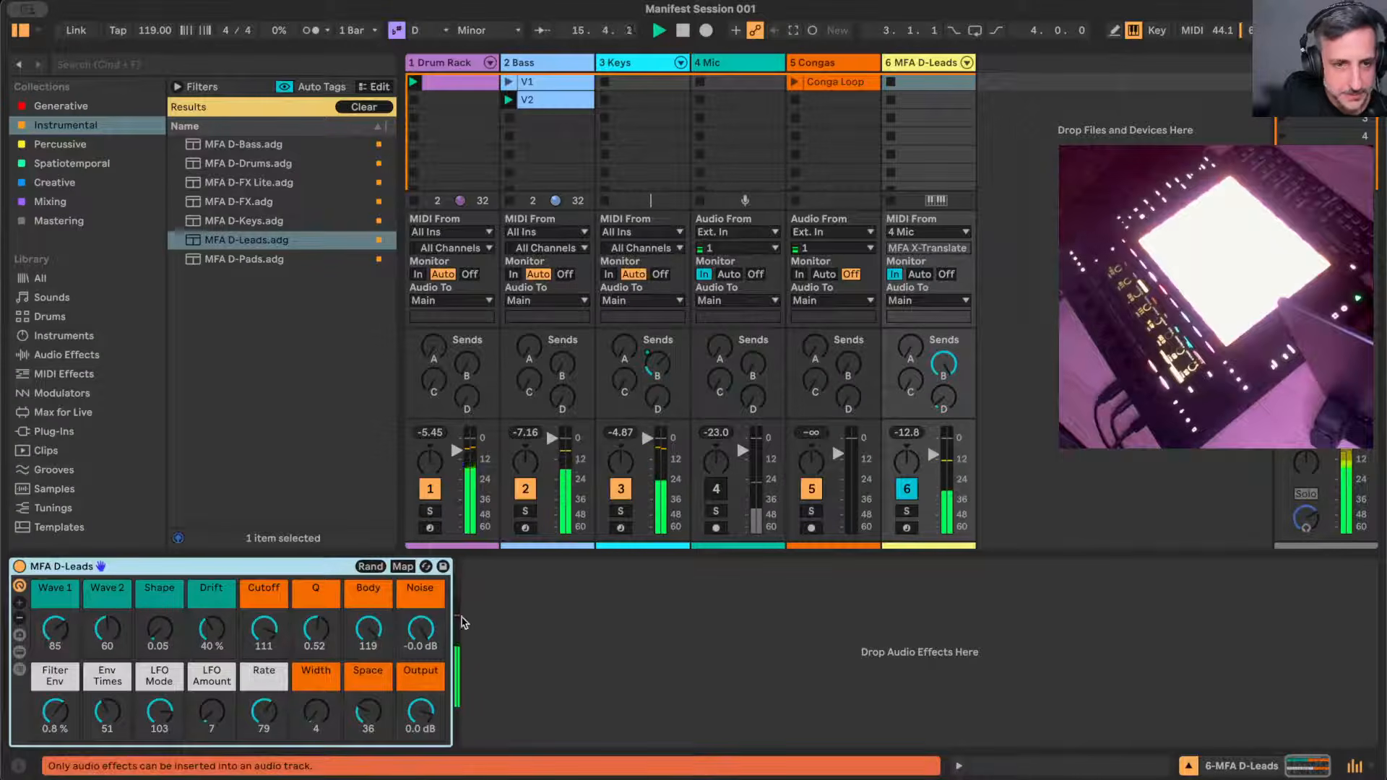
click(370, 566)
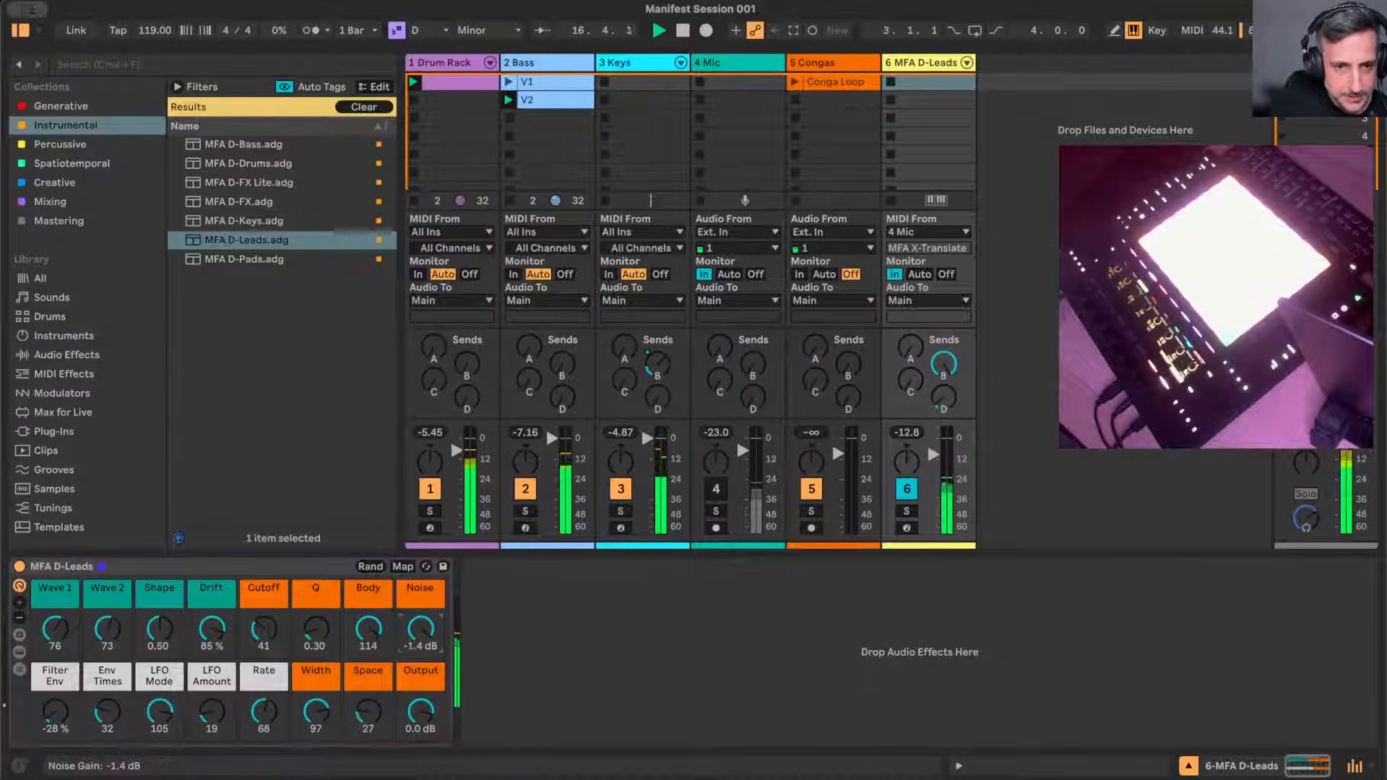
drag(421, 628, 421, 693)
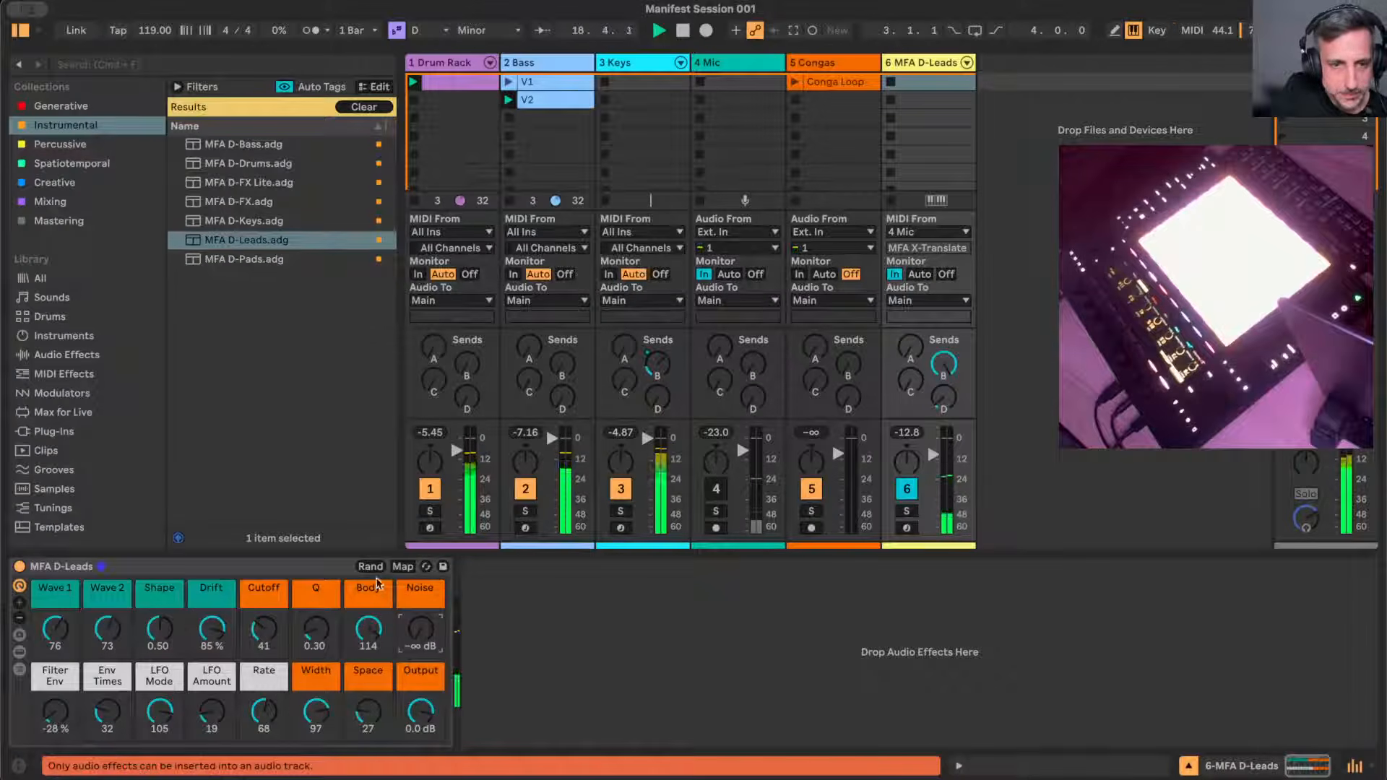
click(371, 568)
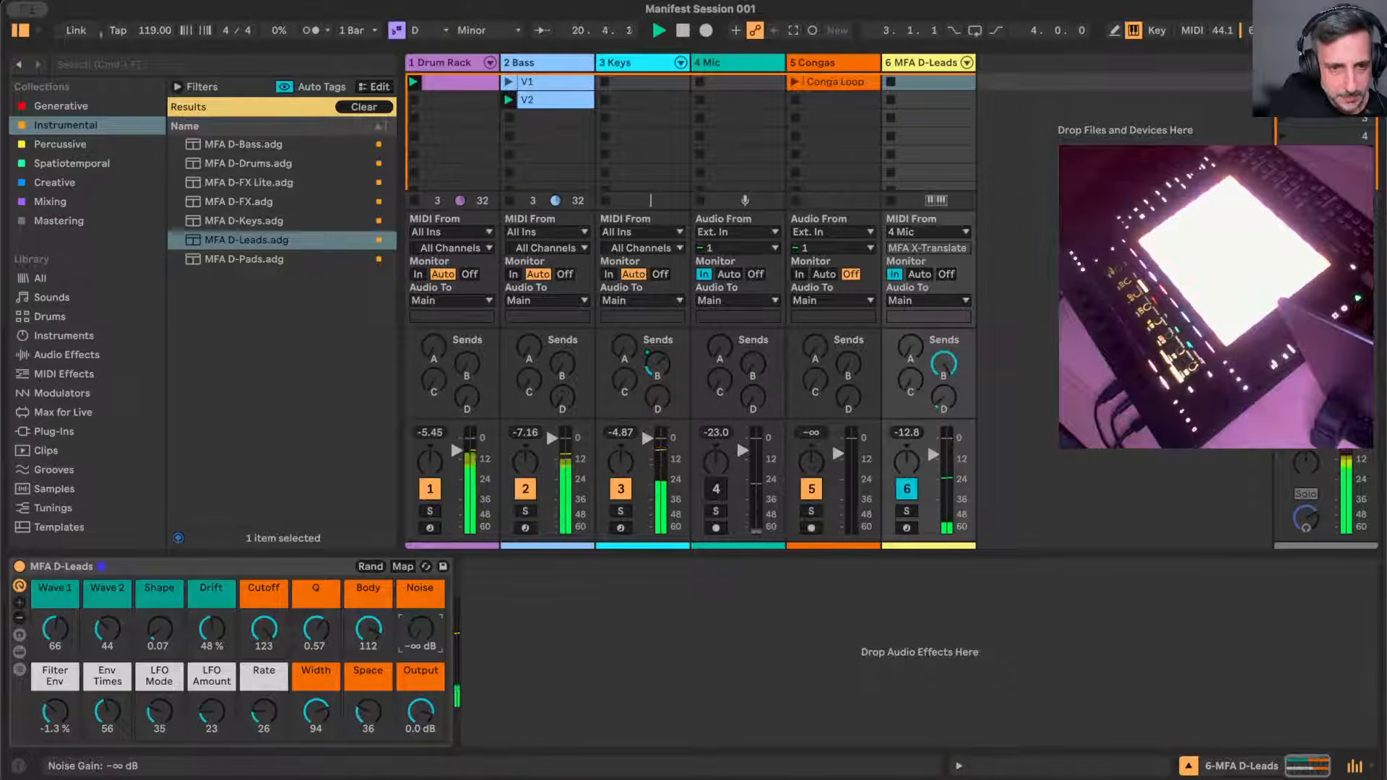
- Set MFA D-Leads' Cutoff to 92 and turn the track's send D (Dub) up fully
drag(263, 629, 264, 655)
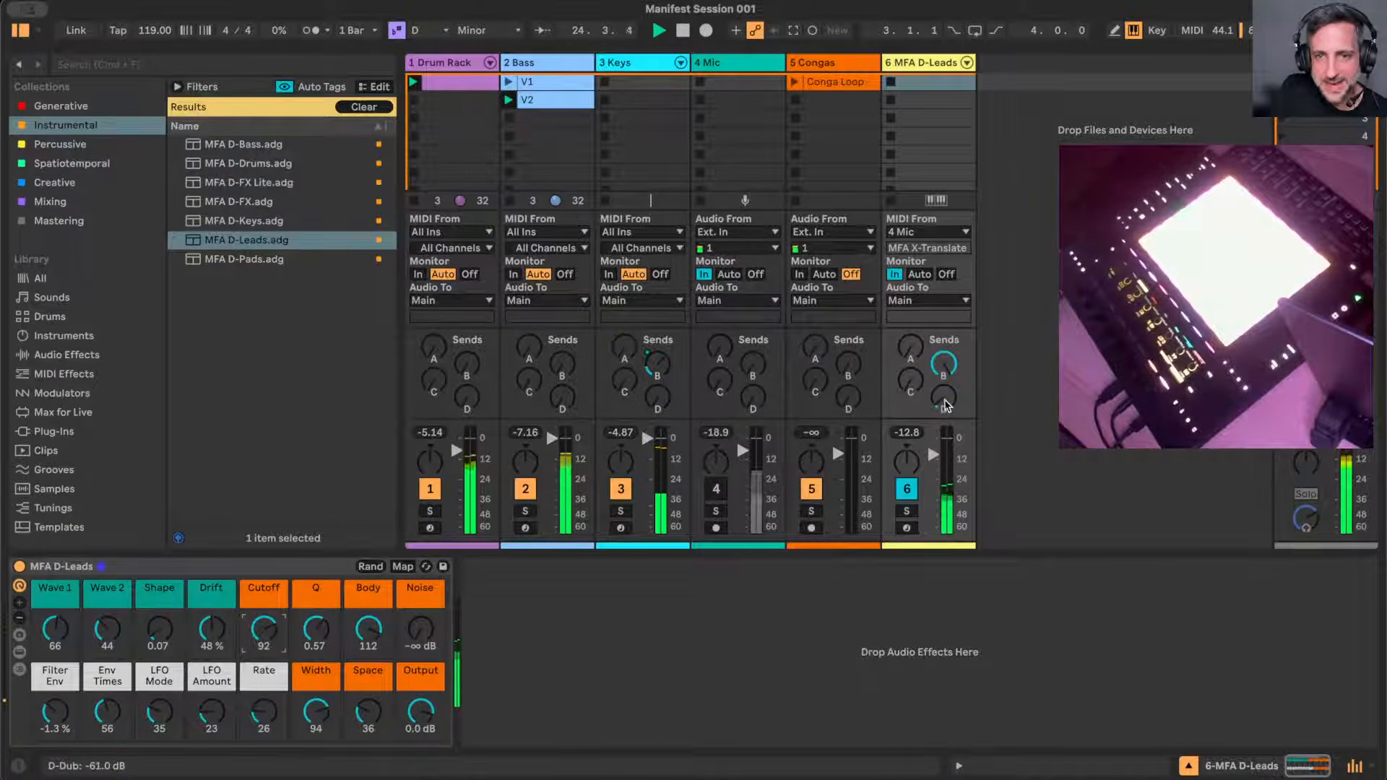
drag(945, 399, 945, 327)
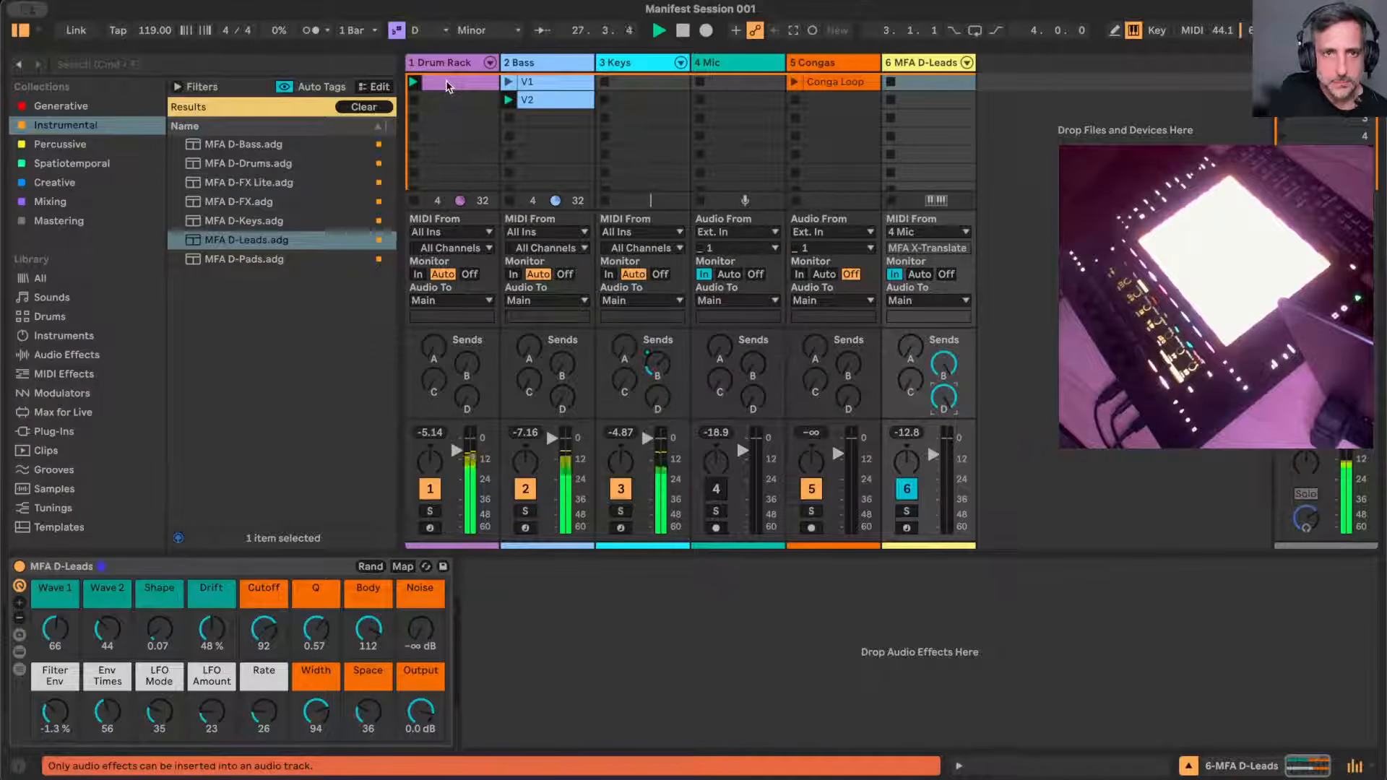
- Launch the V1 bass clip and delete every Kick 808 Thud note from the Drum Rack clip
click(508, 82)
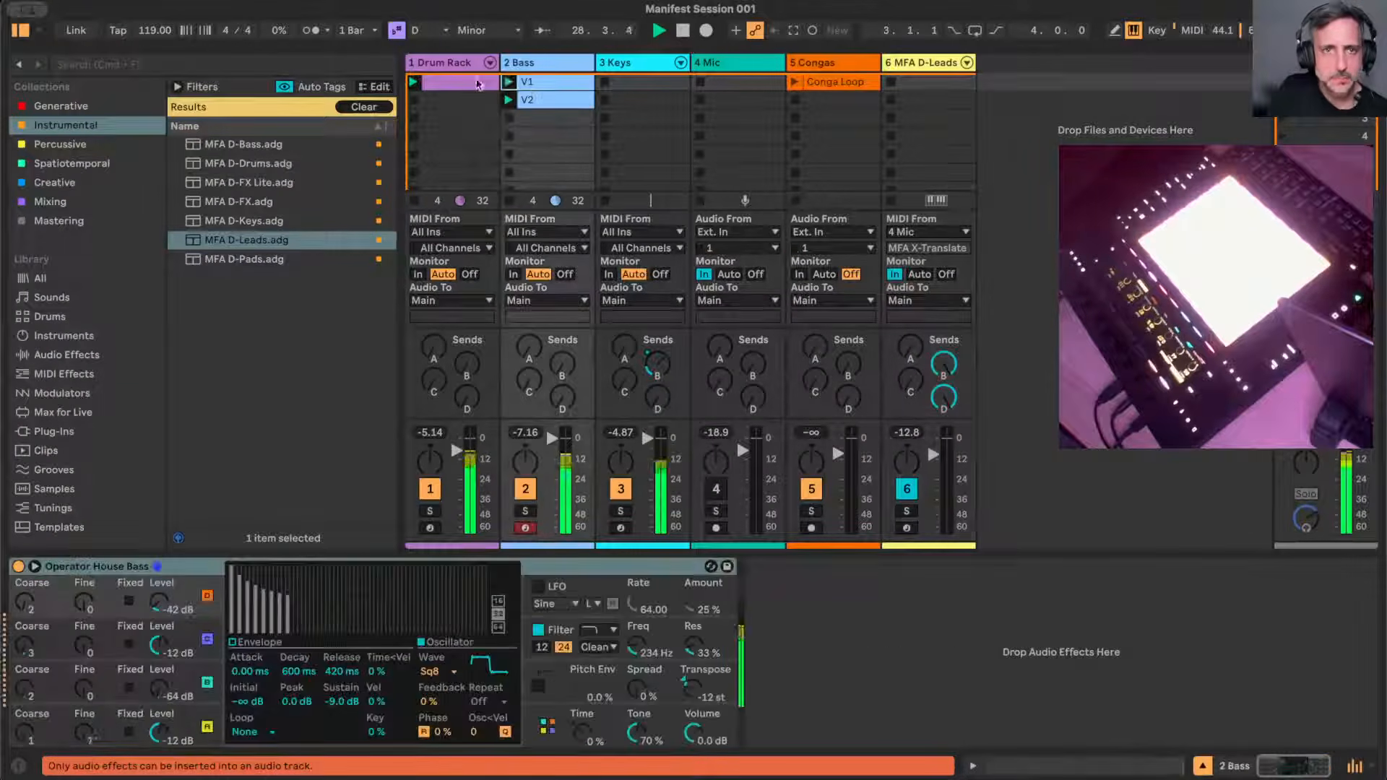
double_click(459, 86)
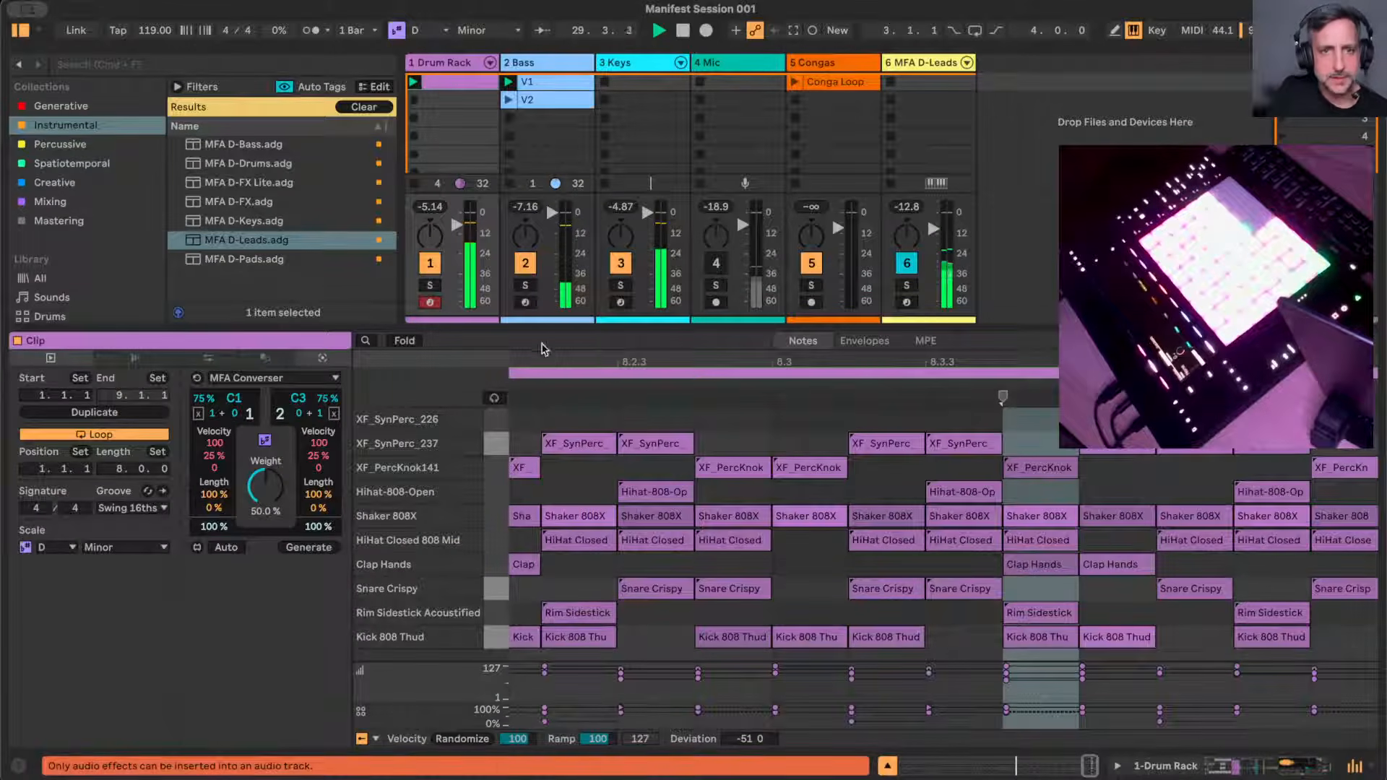
drag(646, 363, 646, 267)
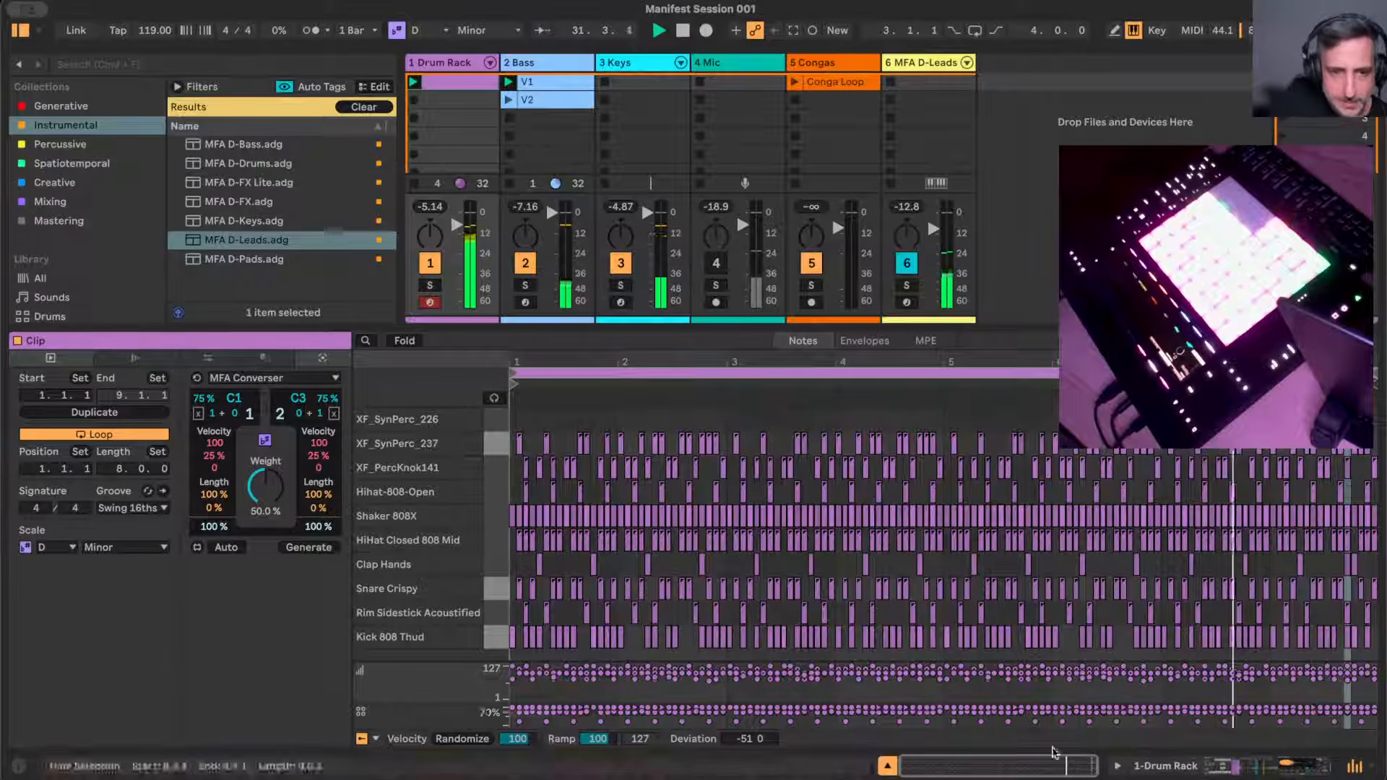
click(497, 640)
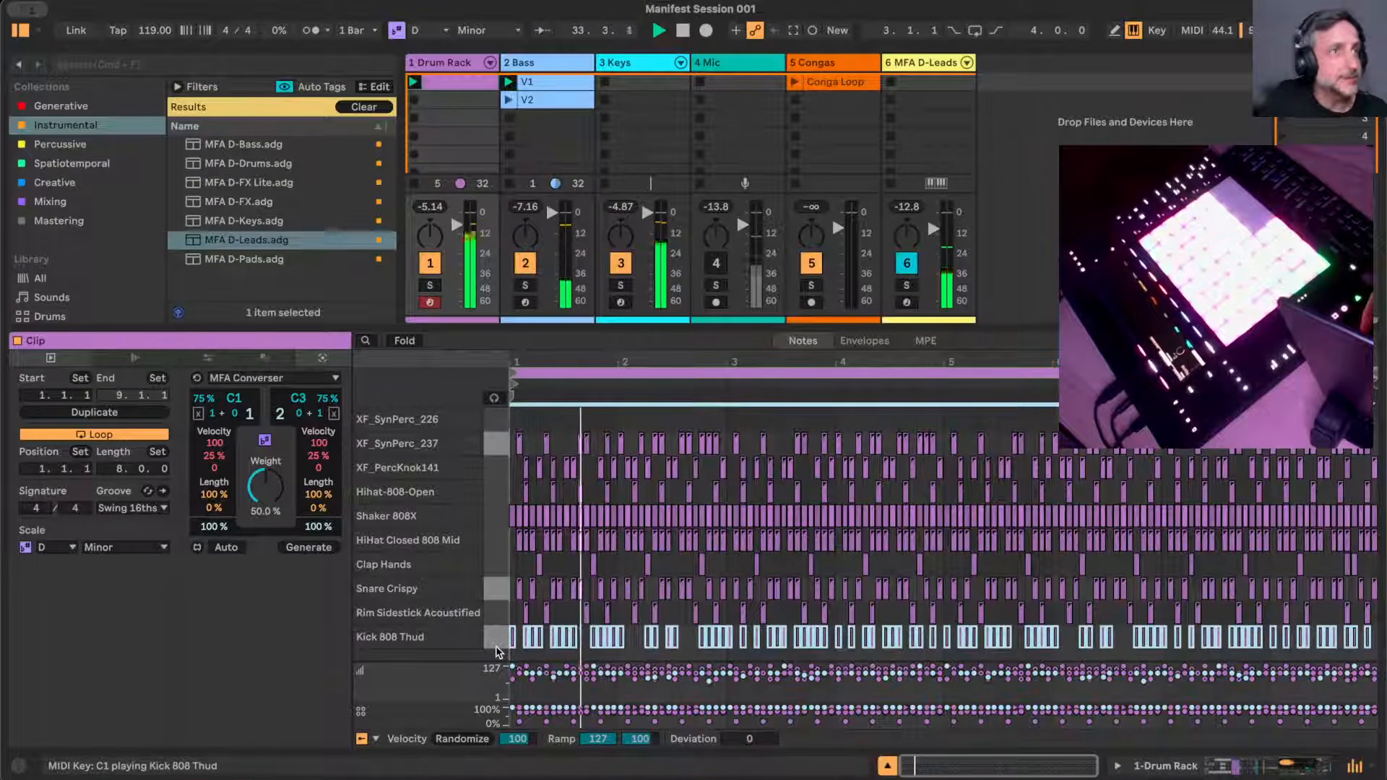
key(Delete)
- Draw one Kick 808 Thud note on the clip's first sixteenth at 1.1.1 and raise its velocity
drag(655, 367, 675, 477)
click(532, 516)
key(b)
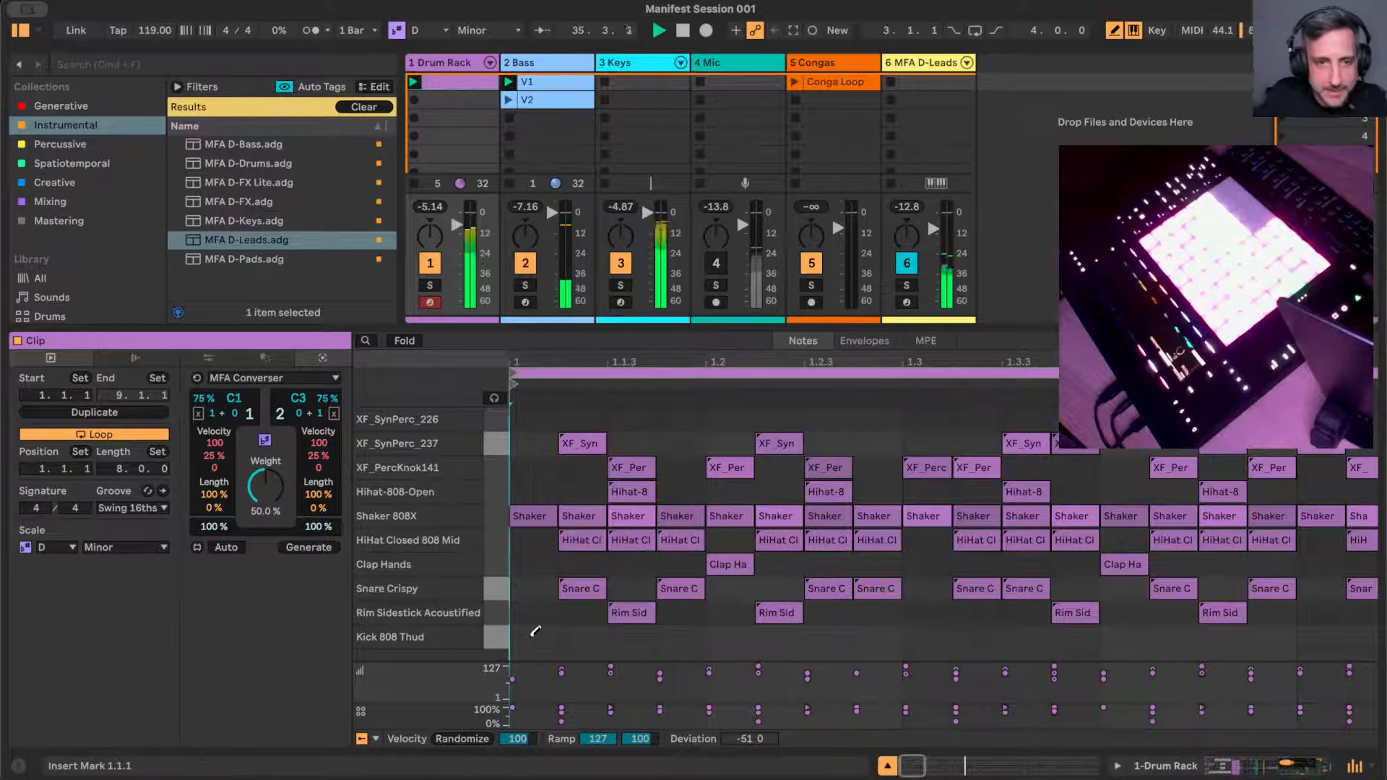
click(532, 636)
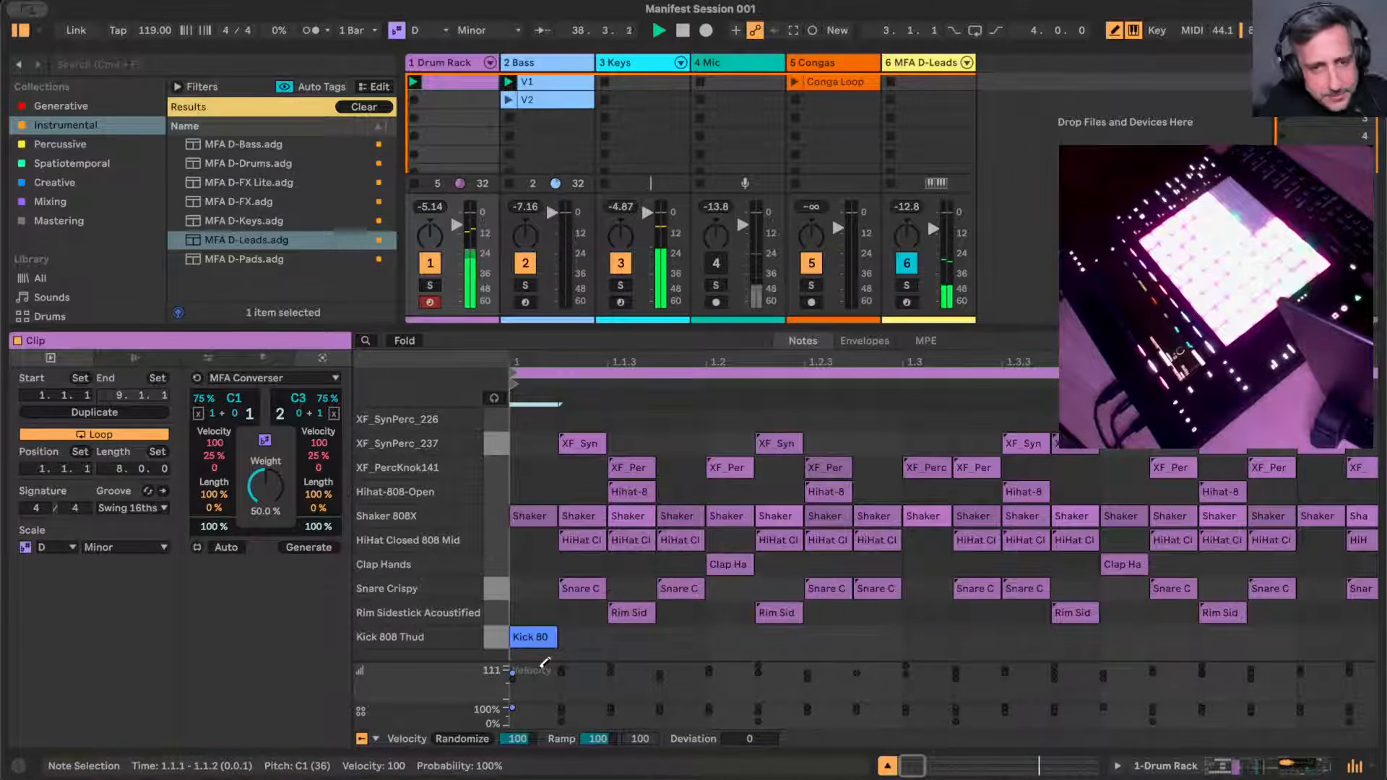
drag(513, 672, 518, 615)
key(b)
- Duplicate the one-beat kick selection repeatedly to put a Kick 808 Thud note on every beat of the eight-bar clip
drag(687, 641, 533, 630)
key(super+d)
key(super+d)
key(super+d)
key(super+d)
key(super+d)
key(super+d)
key(super+d)
key(super+d)
key(super+d)
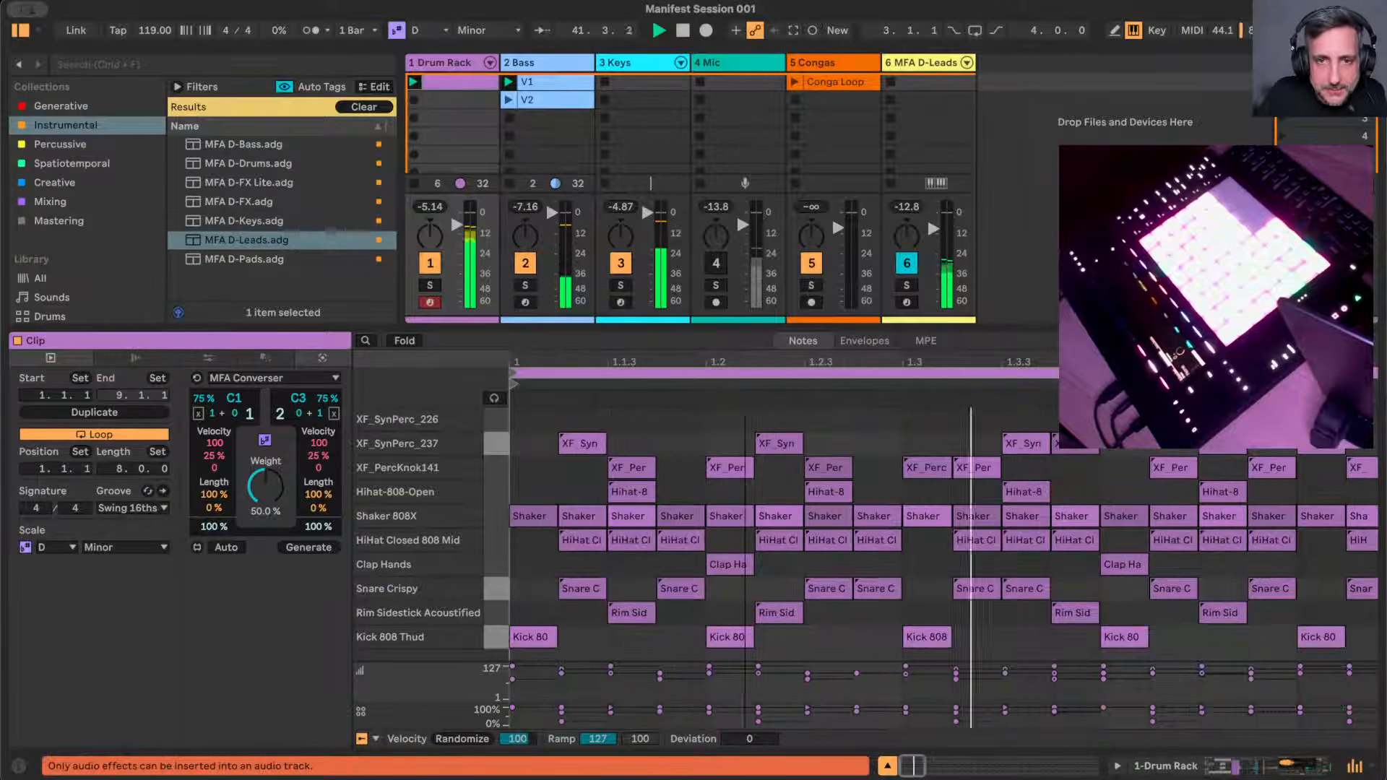
drag(715, 367, 715, 328)
key(super+d)
key(super+d)
key(super+d)
key(super+d)
key(super+d)
key(super+d)
key(super+d)
key(super+d)
key(super+d)
key(super+d)
key(super+d)
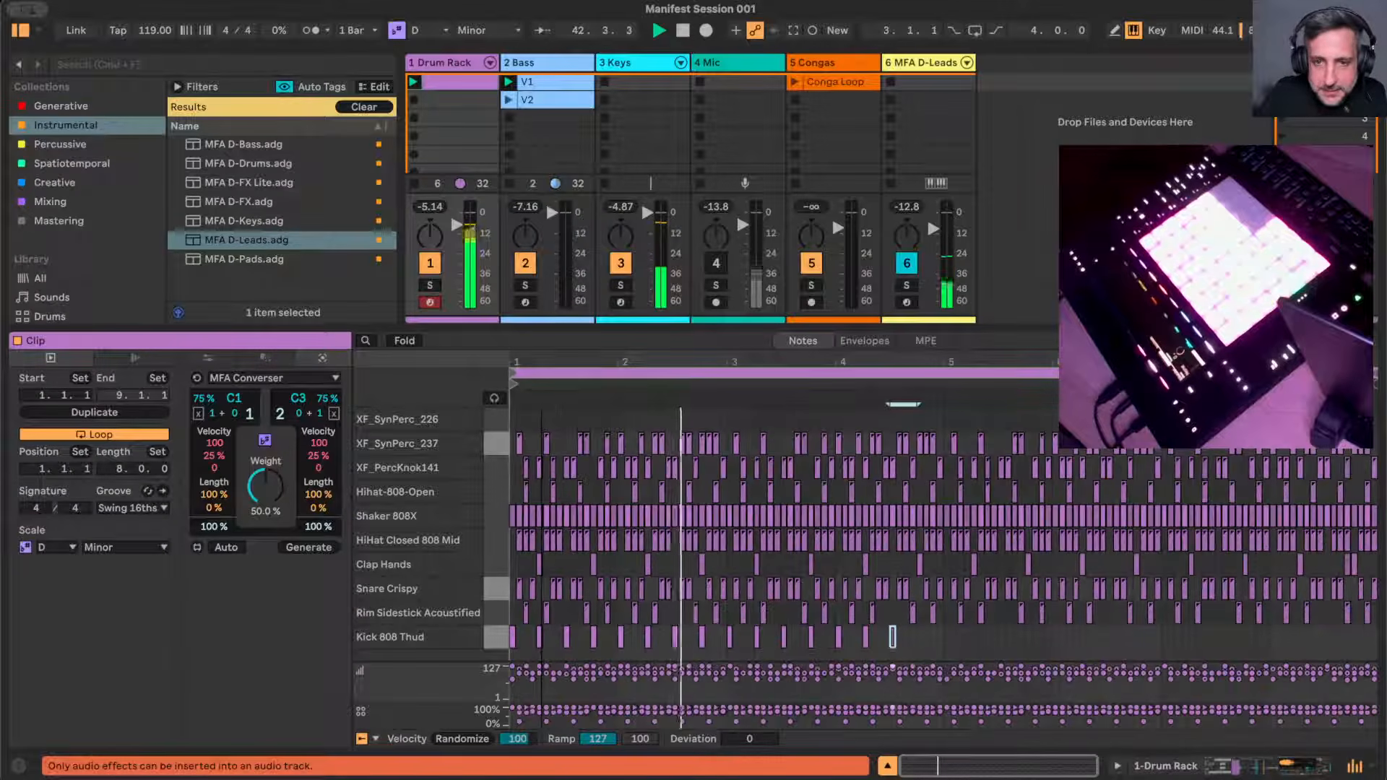
key(super+d)
key(super+d)
key(super+d)
key(super+d)
key(super+d)
key(super+d)
key(super+d)
key(super+d)
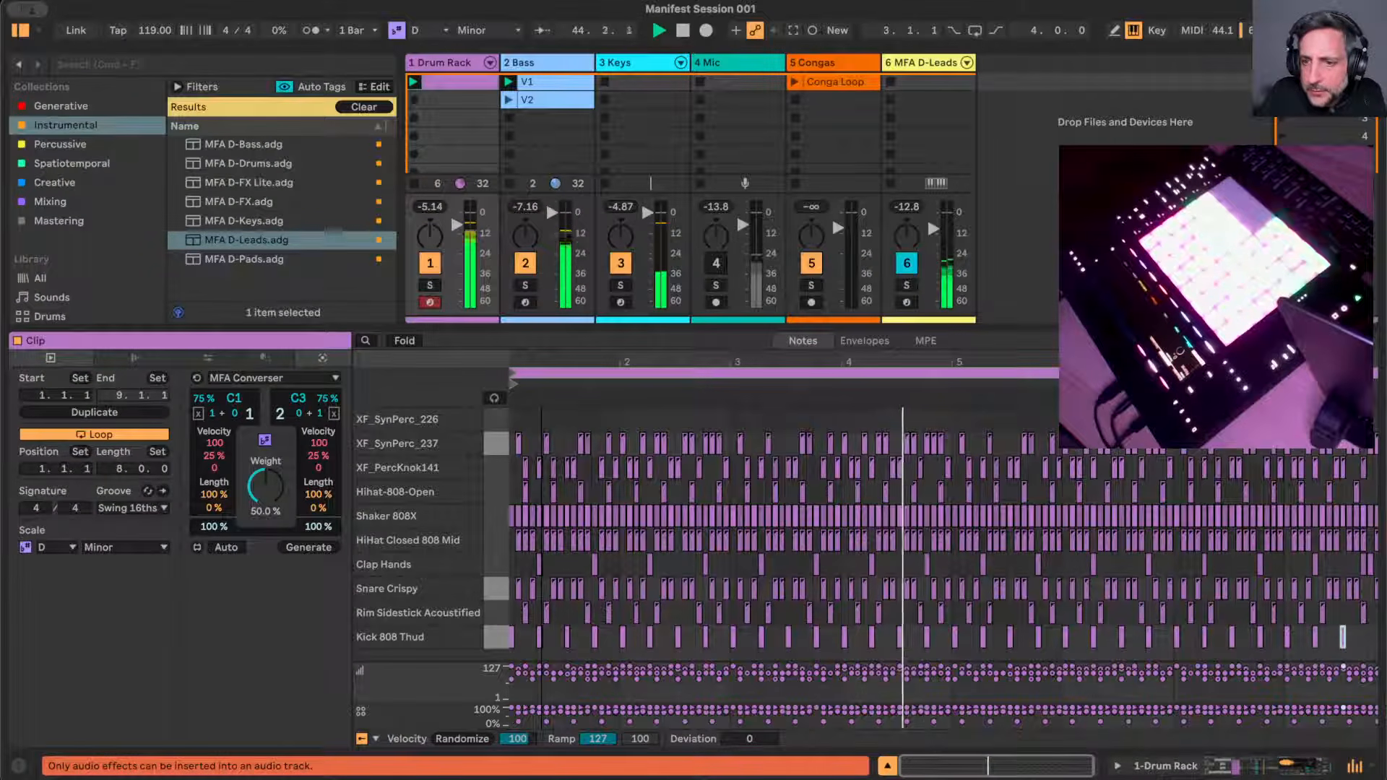
key(super+d)
key(super+d)
key(super+d)
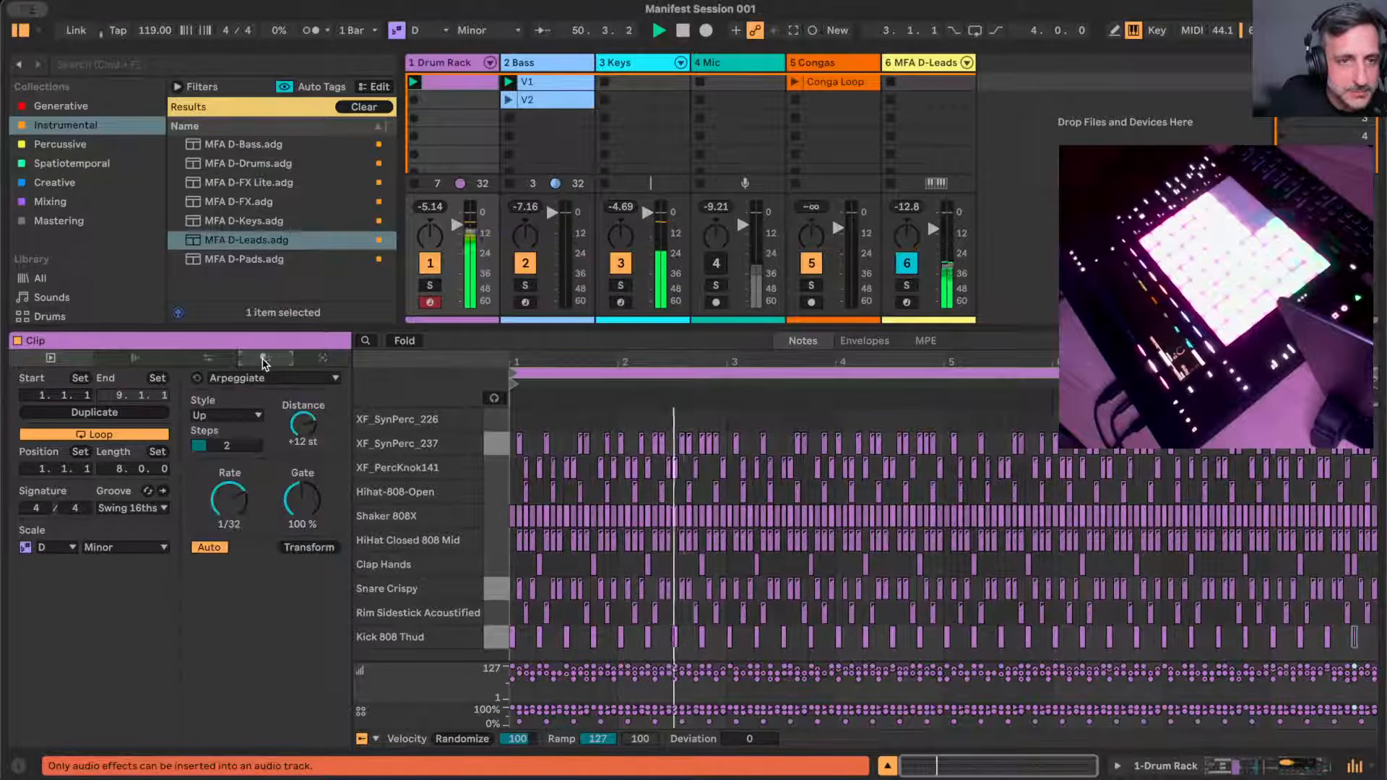
- Show the note Transform tools for the drum clip
click(283, 359)
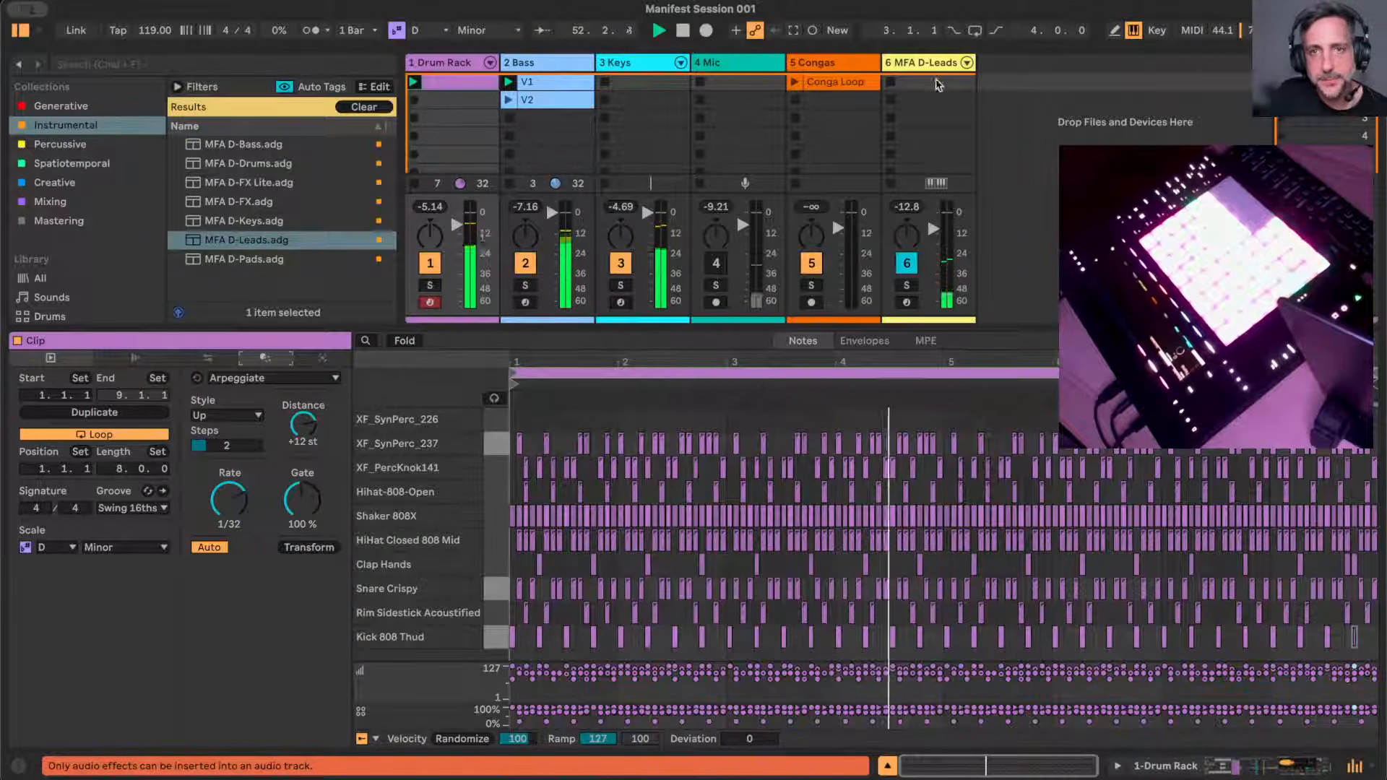
- Arm the MFA D-Leads track and start recording a new clip in its first slot
click(931, 64)
click(906, 302)
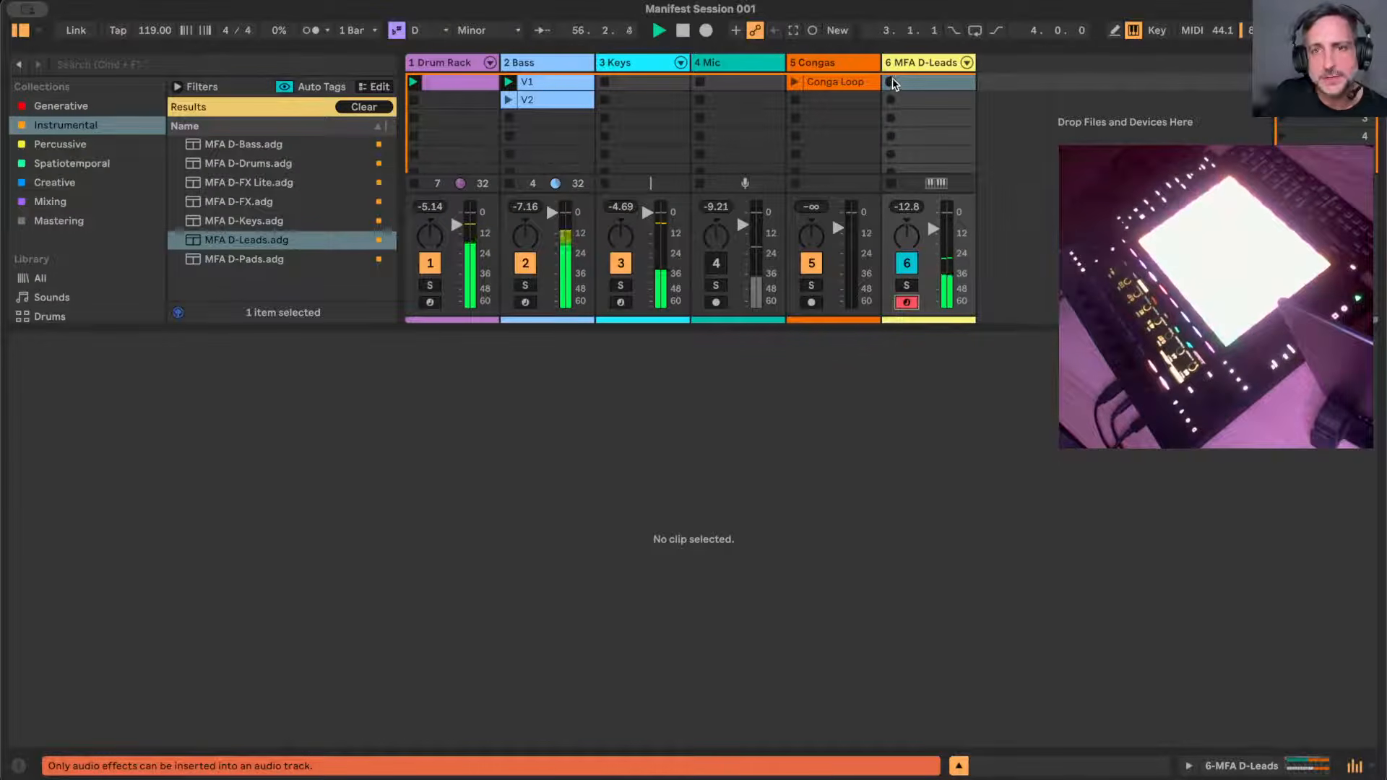
click(892, 83)
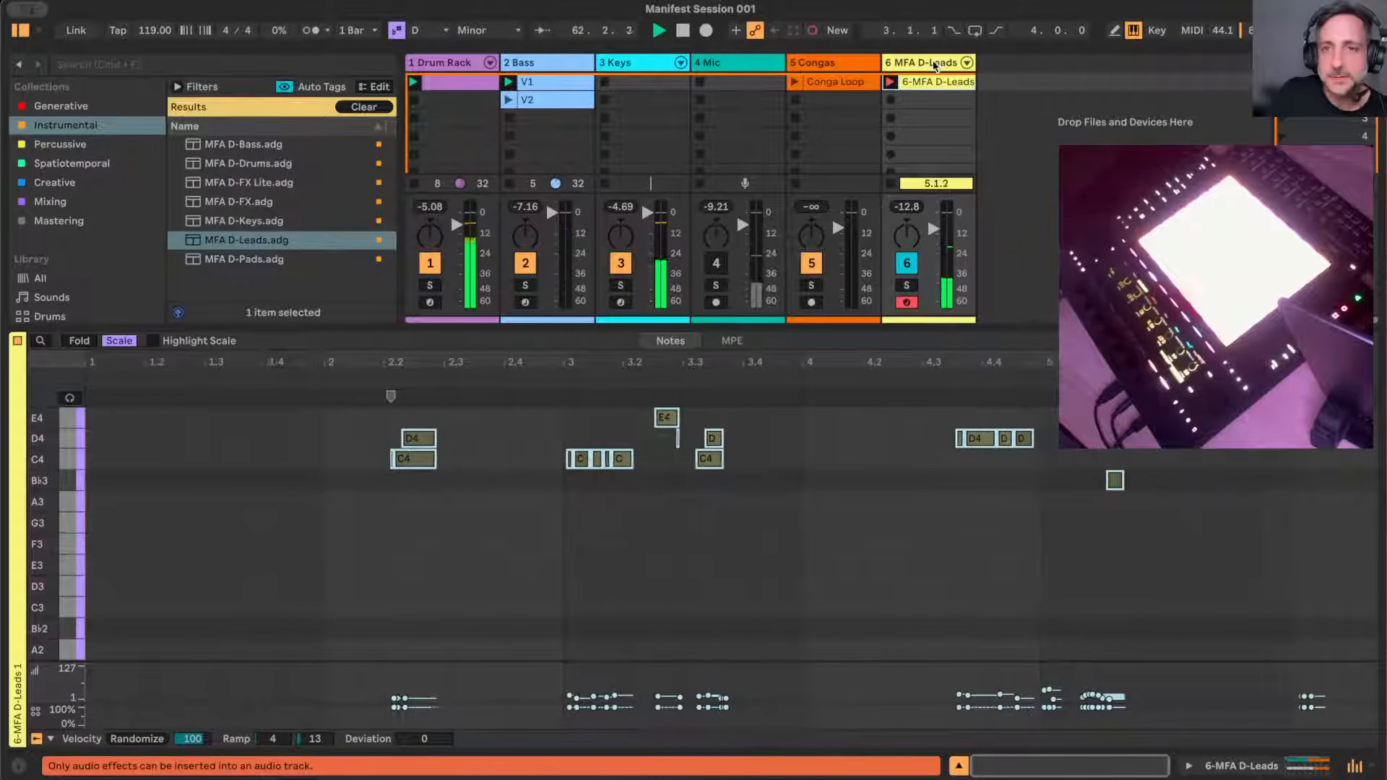
- Show the MFA D-Leads rack and delete the automation from its Q macro
click(933, 63)
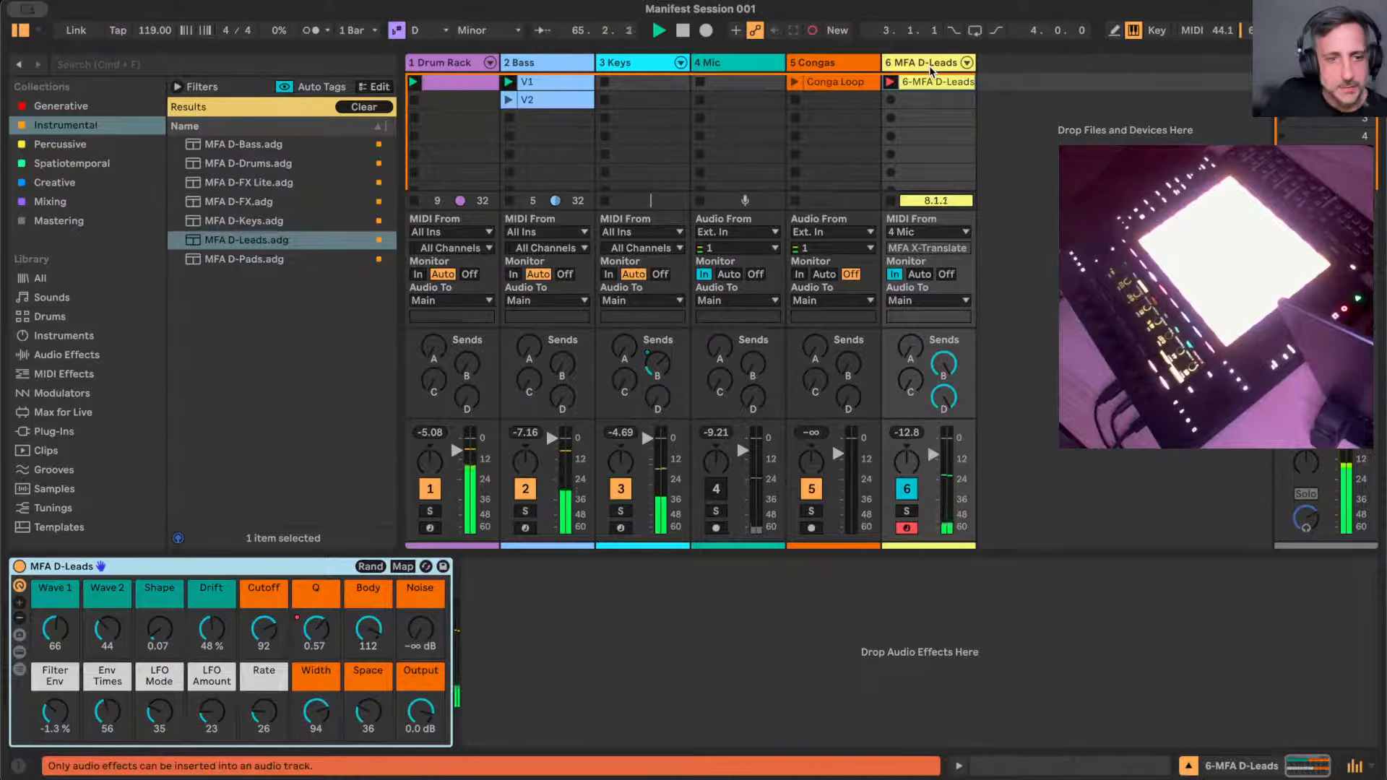
right_click(310, 625)
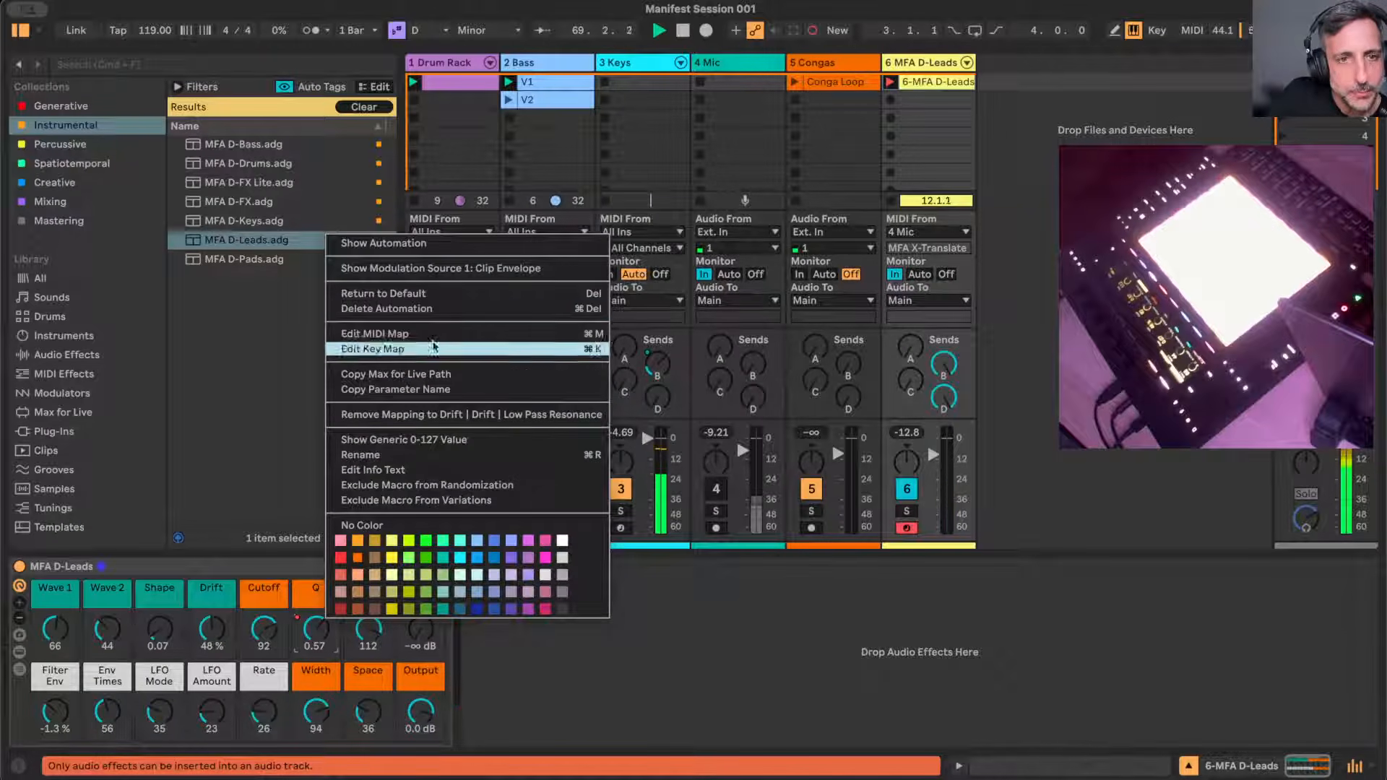
click(432, 310)
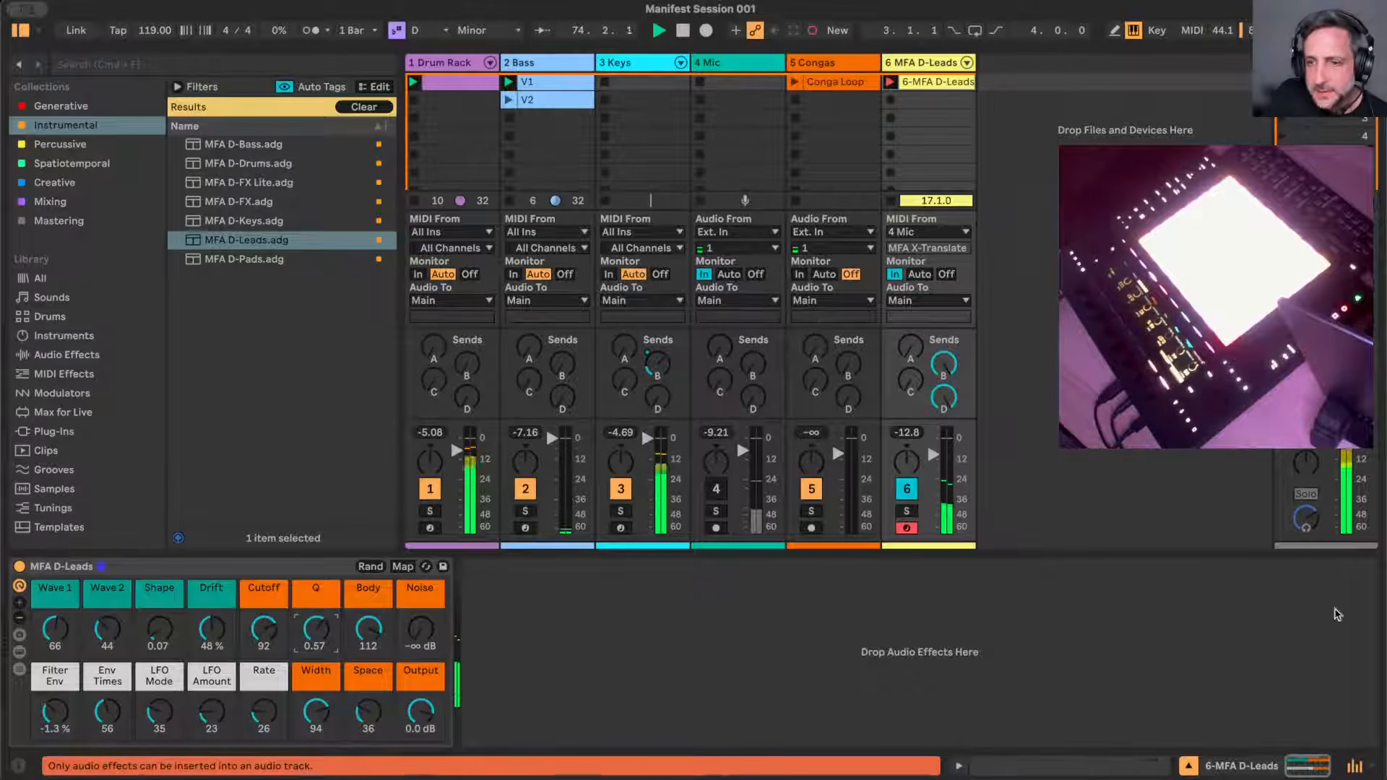
- Show the return tracks in the mixer and inspect the effects on A Room, B Hall and C Slap
click(1371, 769)
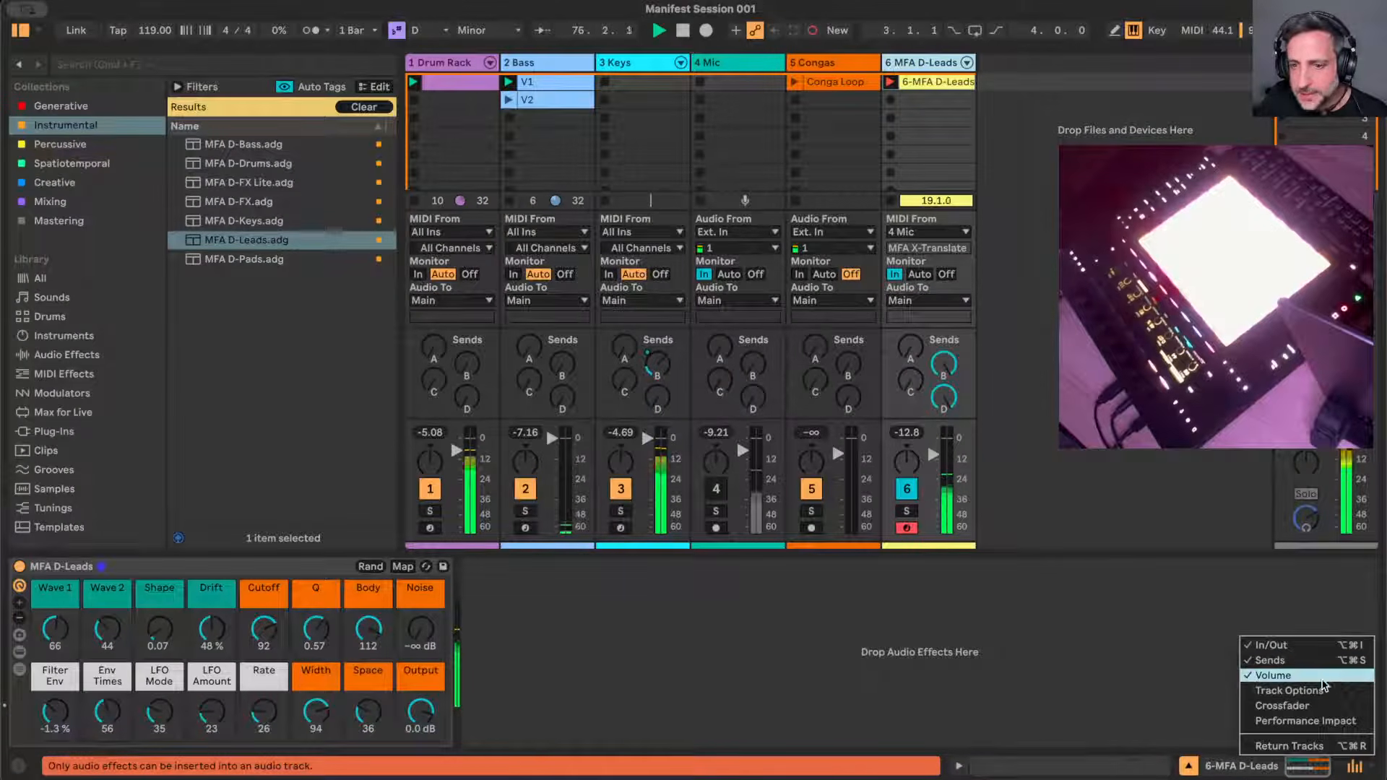
click(1293, 746)
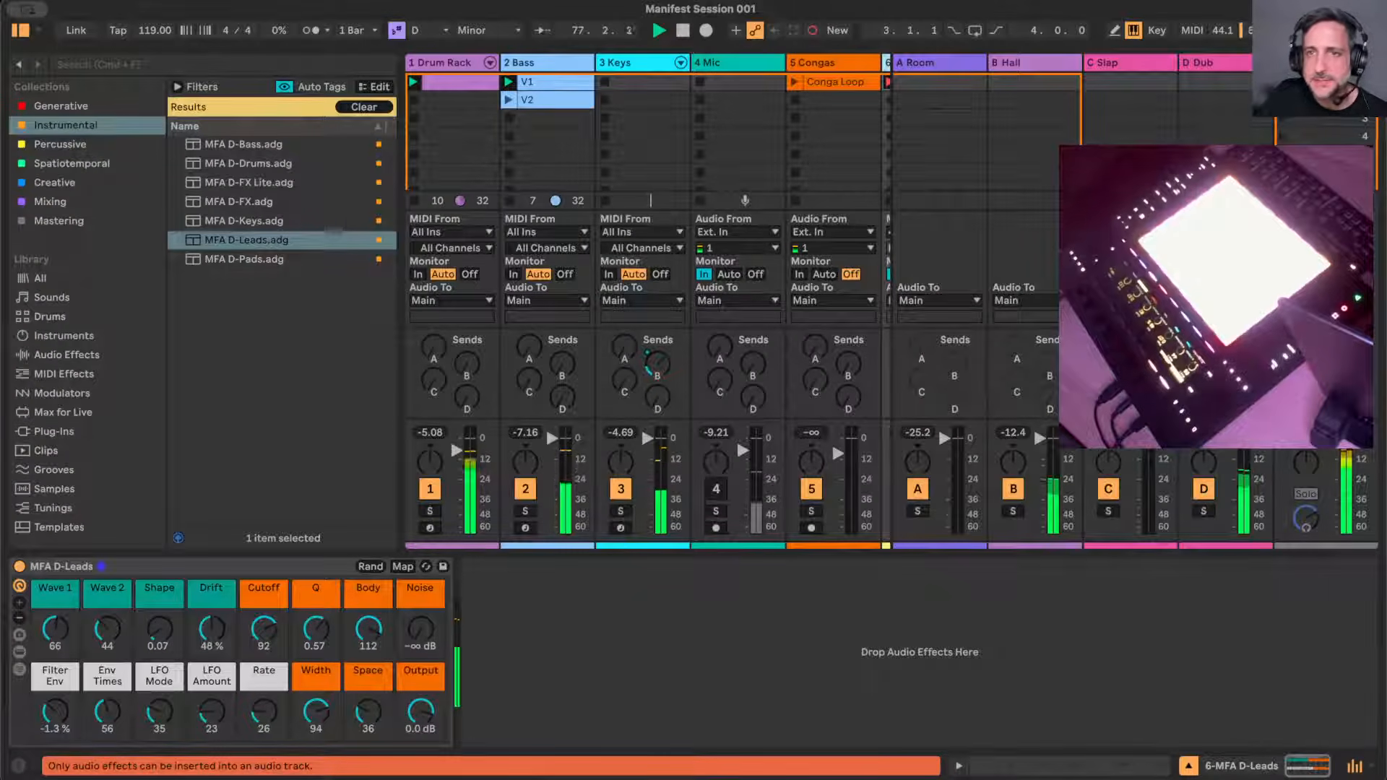
scroll(855, 99, right, 3)
click(953, 63)
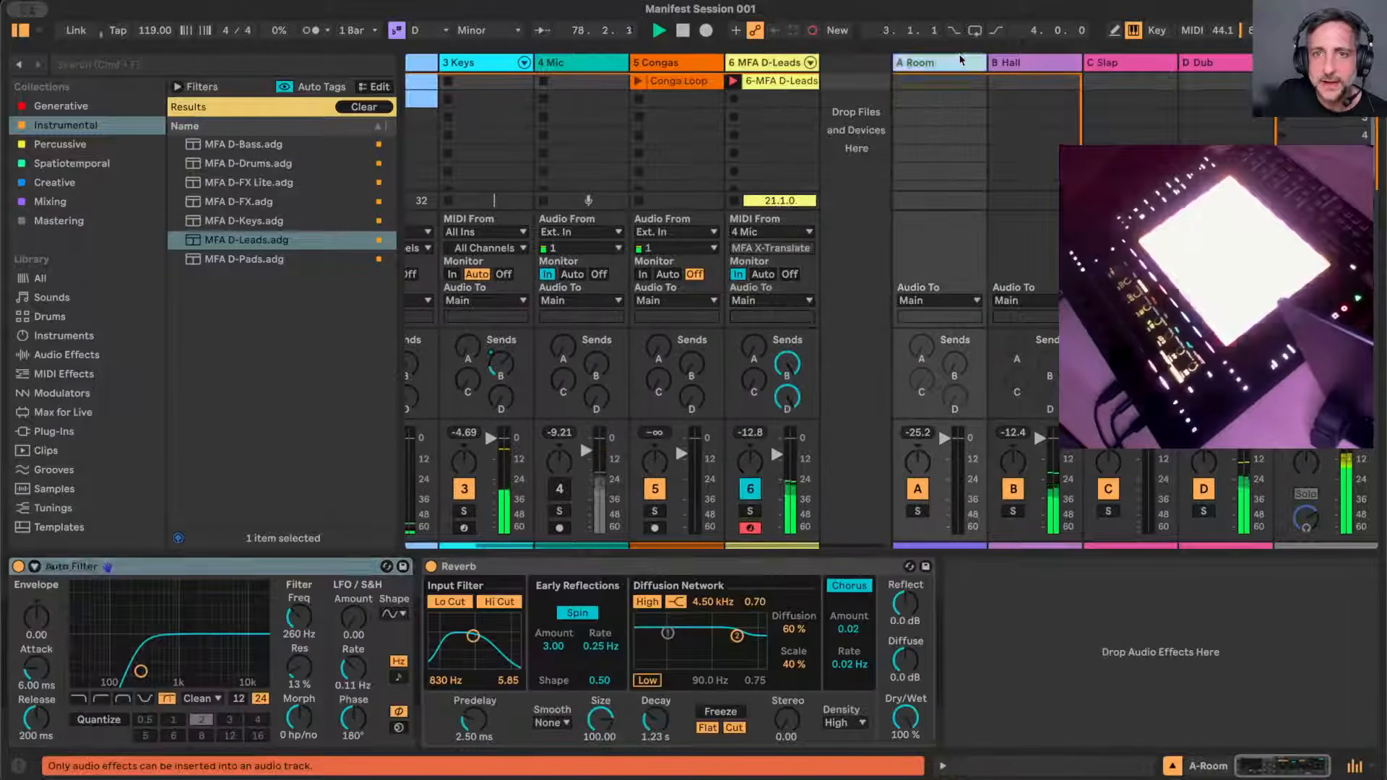
click(1027, 65)
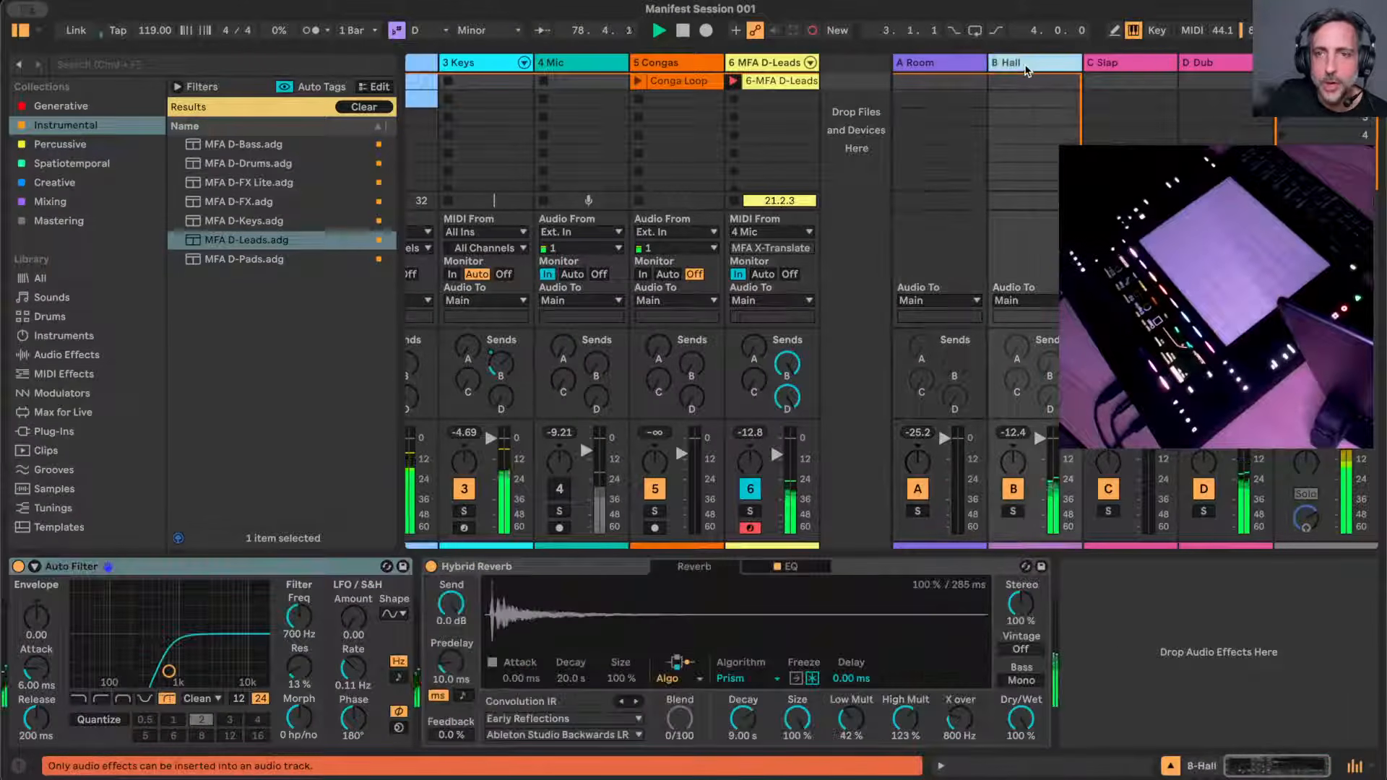
click(1118, 63)
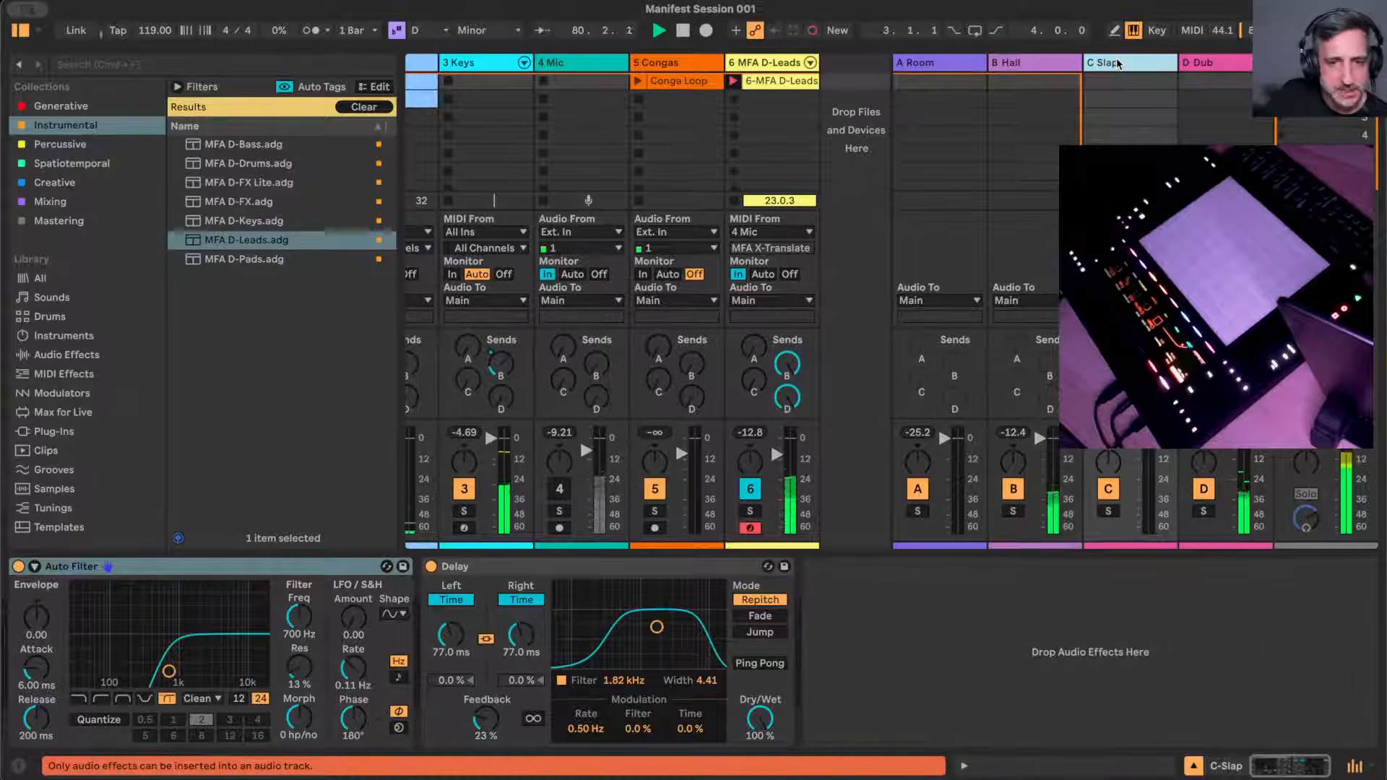
- Audition the C Slap delay on the Drum Rack track with its send at 0.0 dB and return the send to -∞ dB
scroll(484, 231, left, 3)
scroll(483, 231, up, 1)
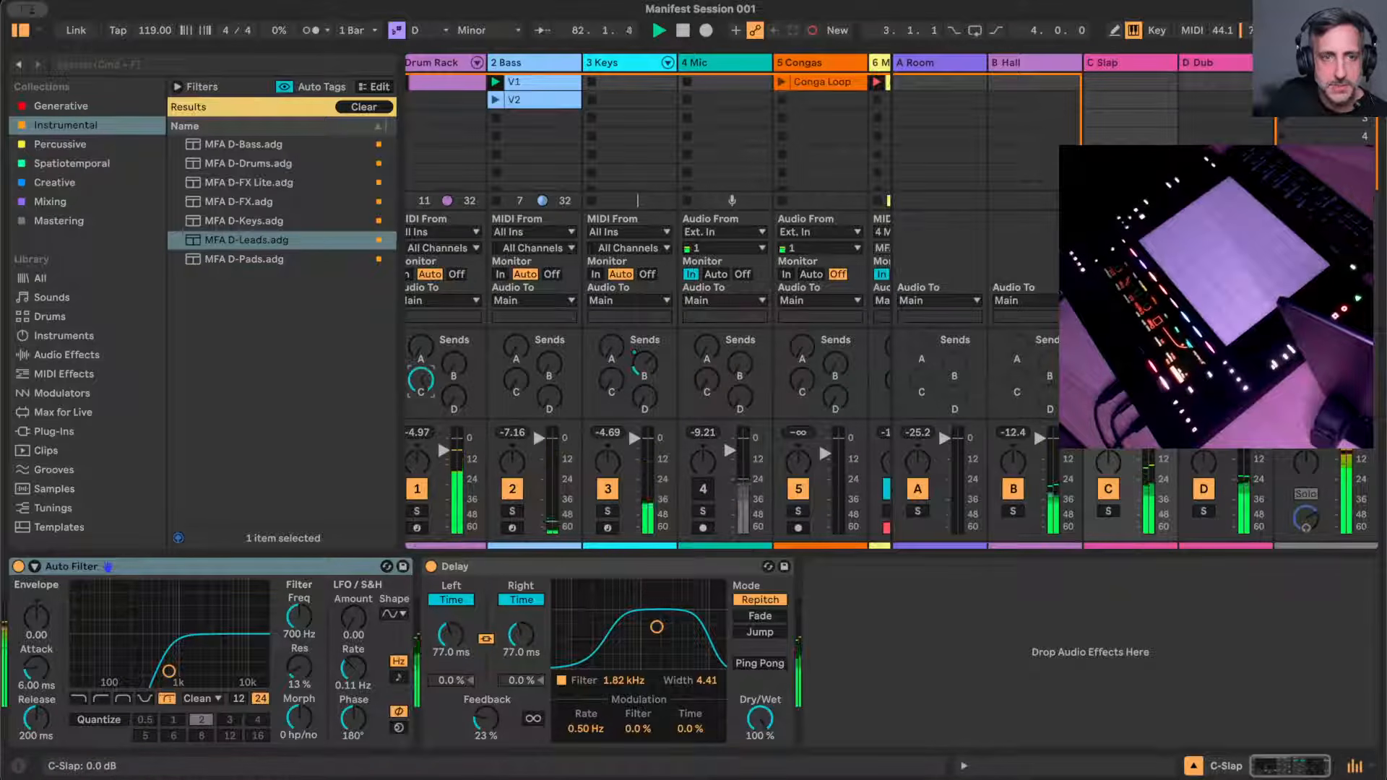
drag(421, 381, 421, 463)
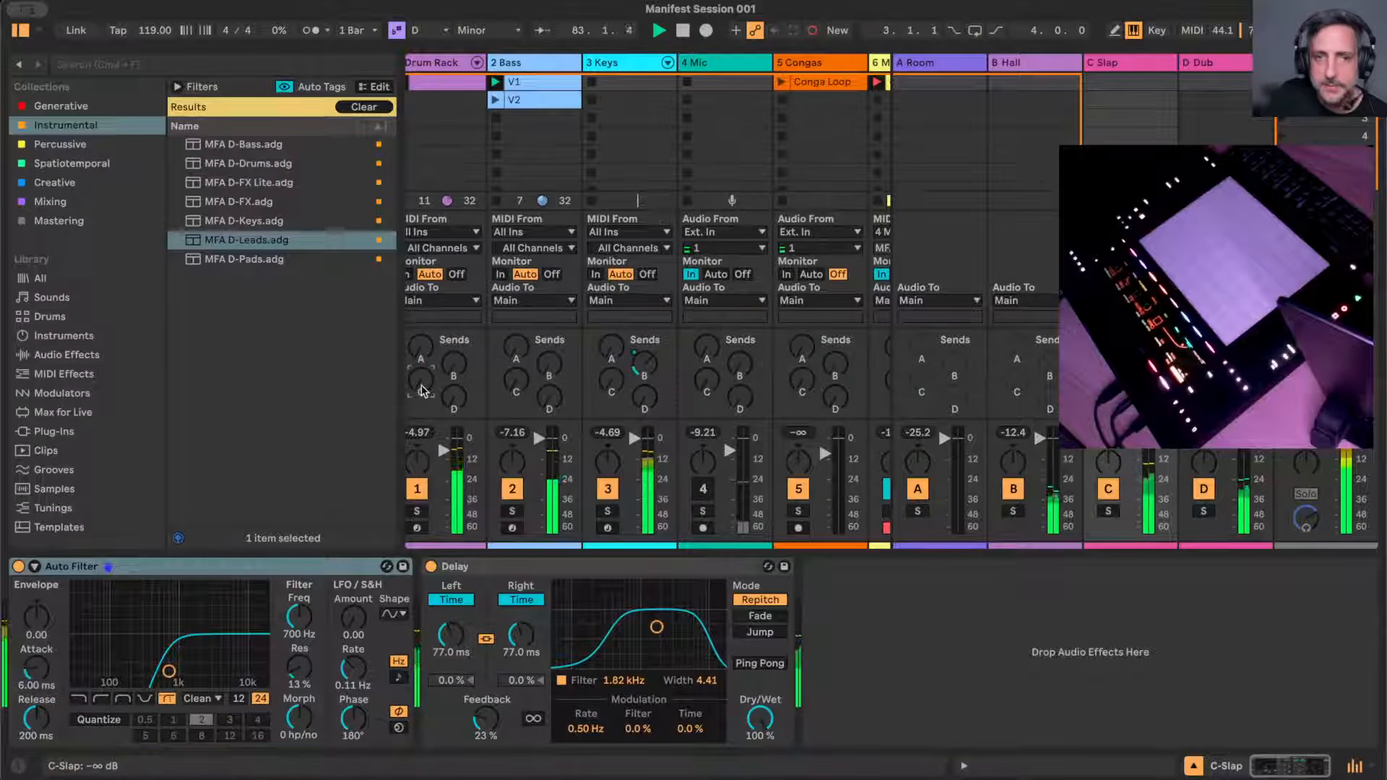
- Inspect the Echo on the D Dub return and the Hybrid Reverb on the B Hall return
click(1231, 57)
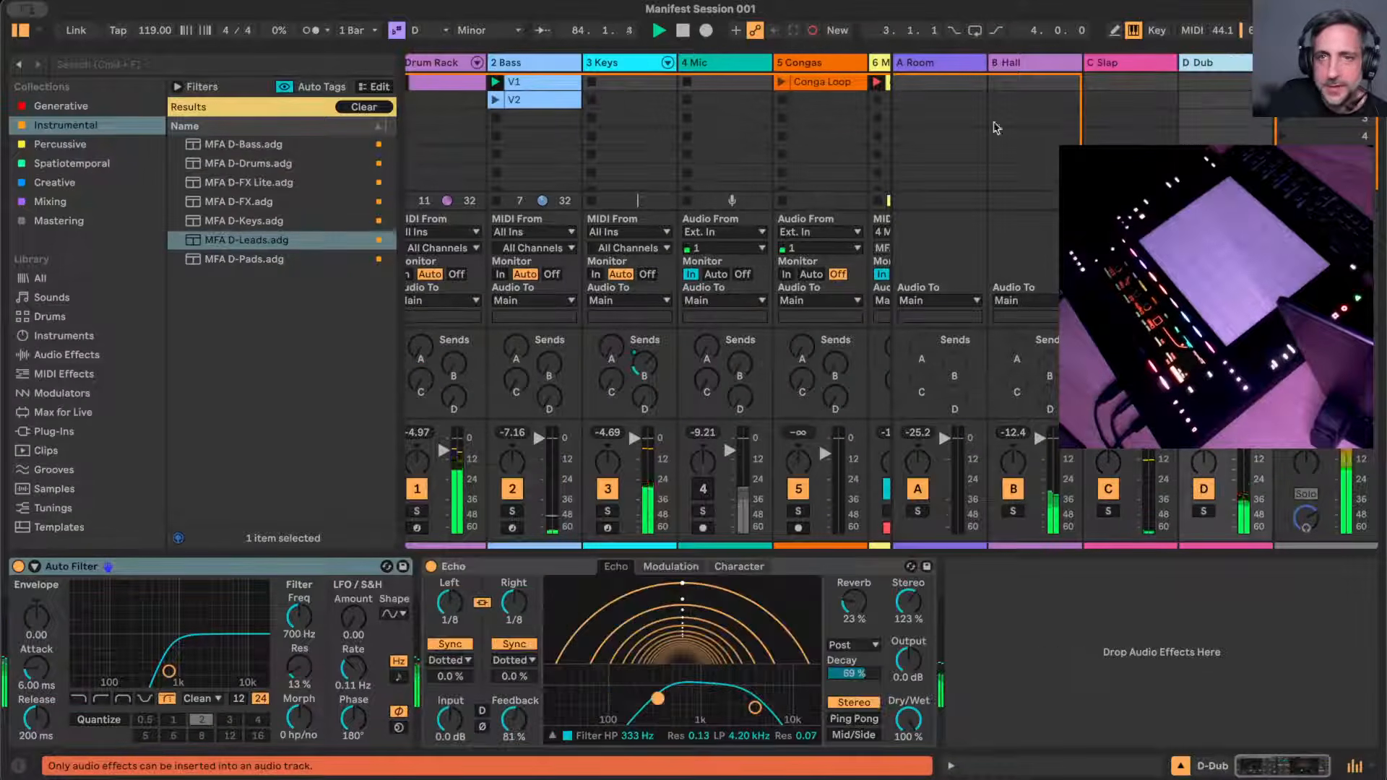
scroll(994, 130, right, 3)
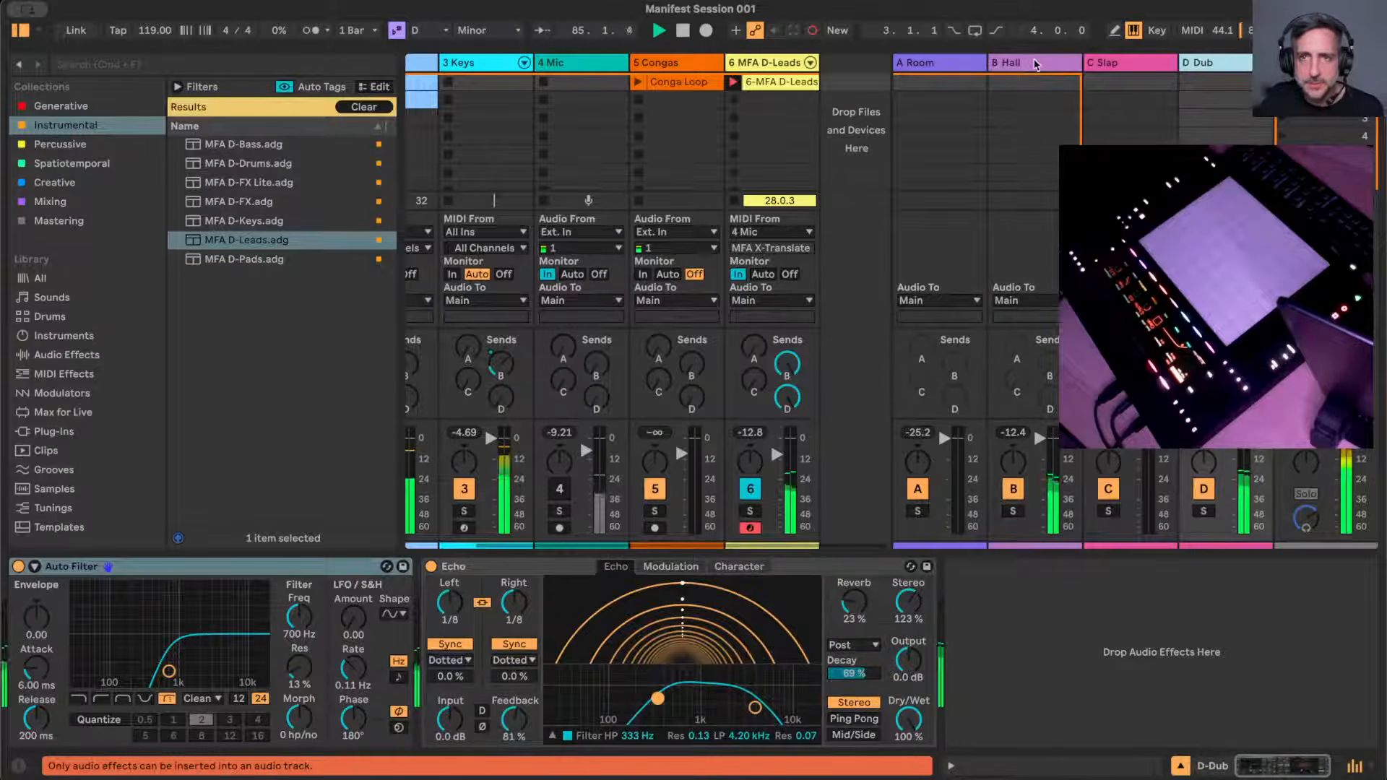
click(1053, 87)
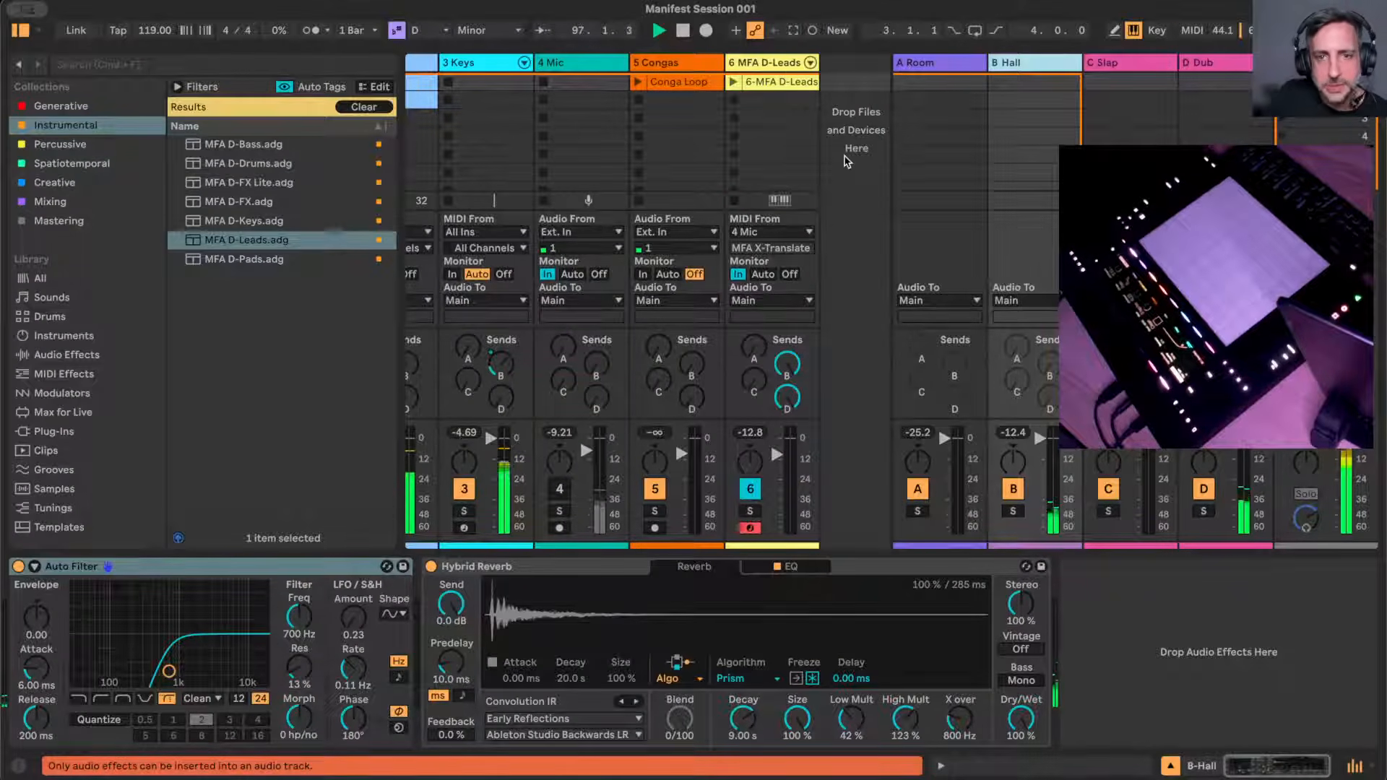
- Open the recorded MFA D-Leads clip, and set monitoring to Off on 4 Mic and to Auto on MFA D-Leads
double_click(788, 81)
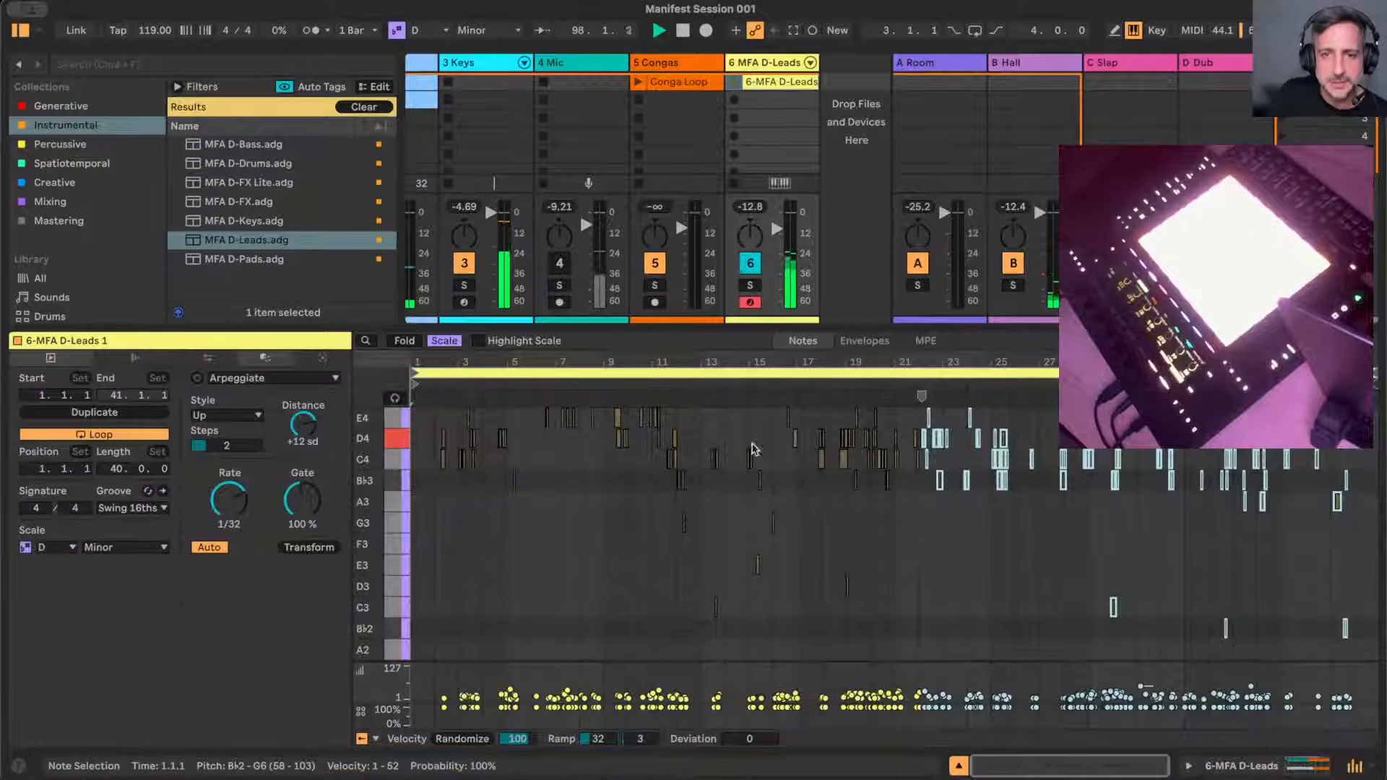
click(596, 63)
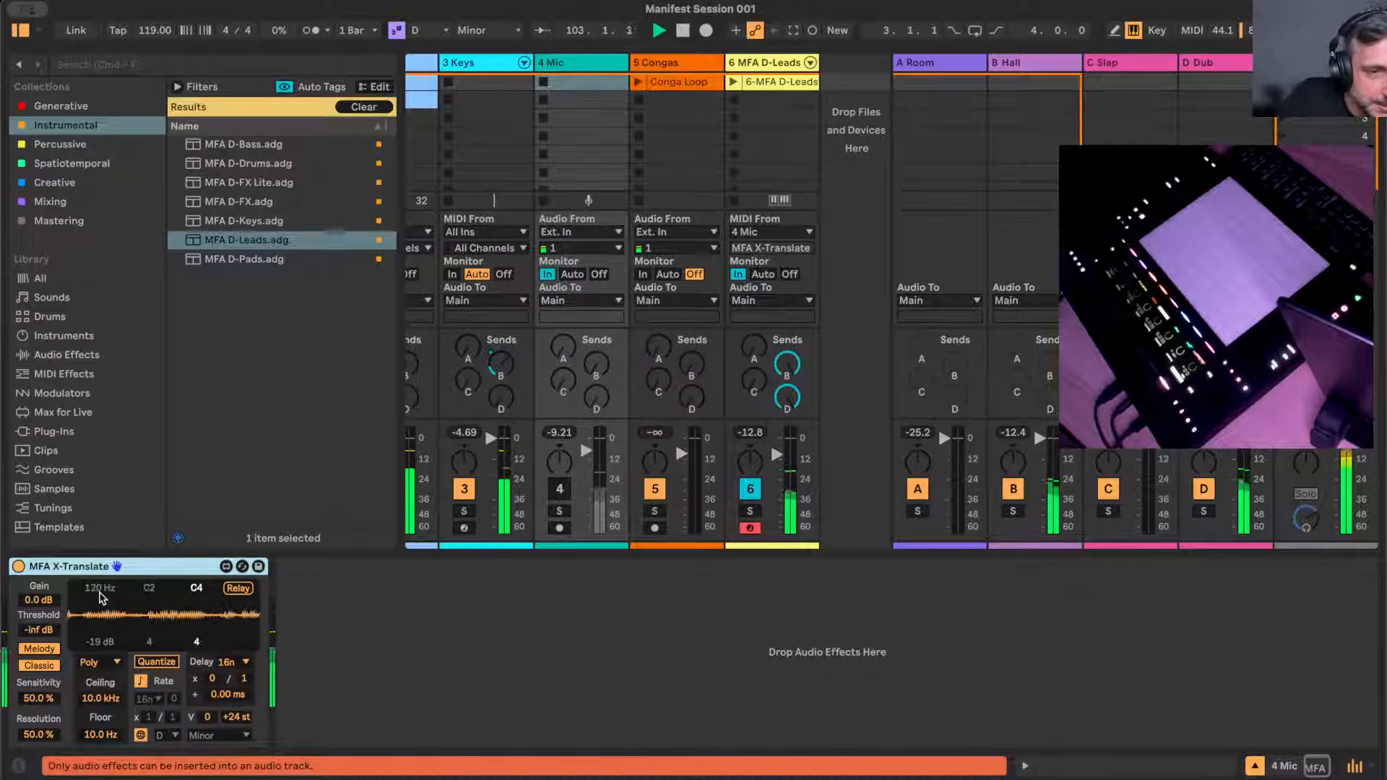
click(598, 274)
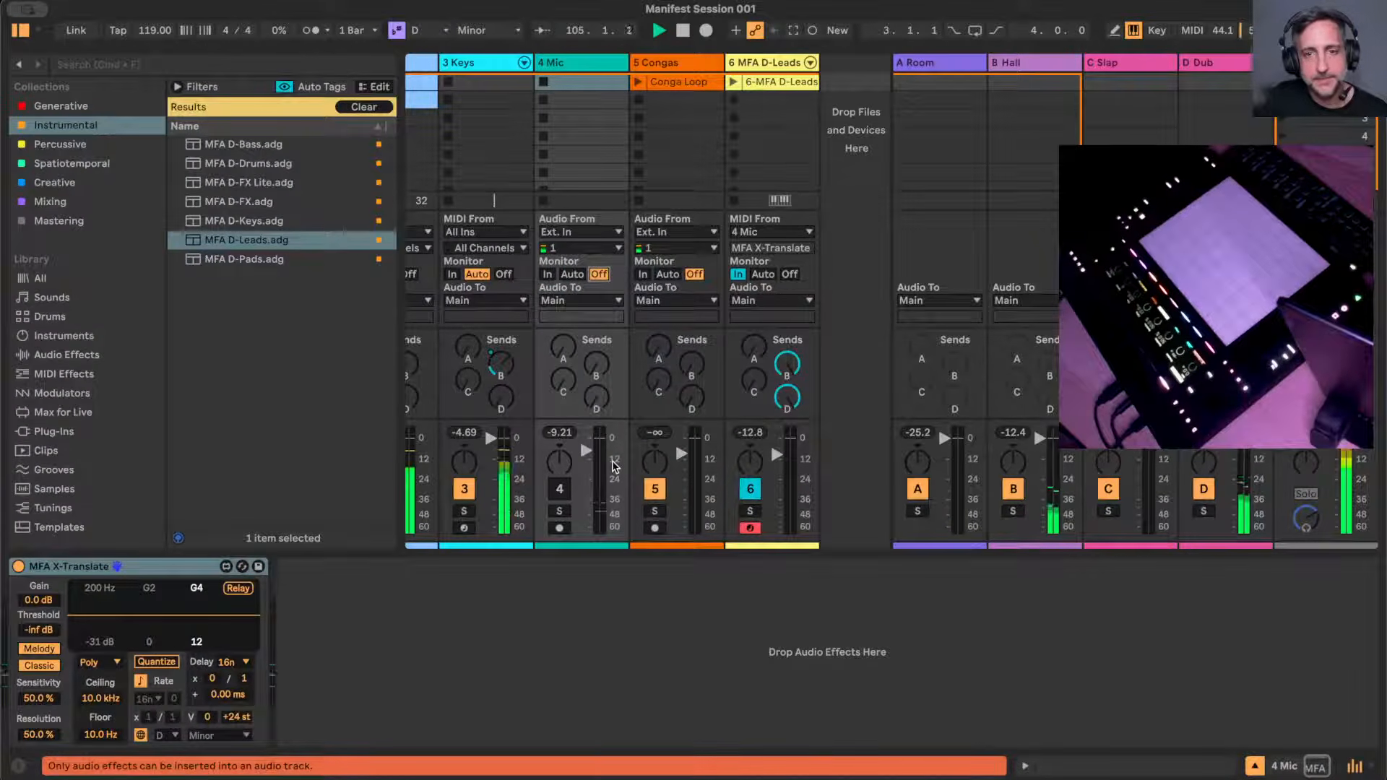
click(763, 274)
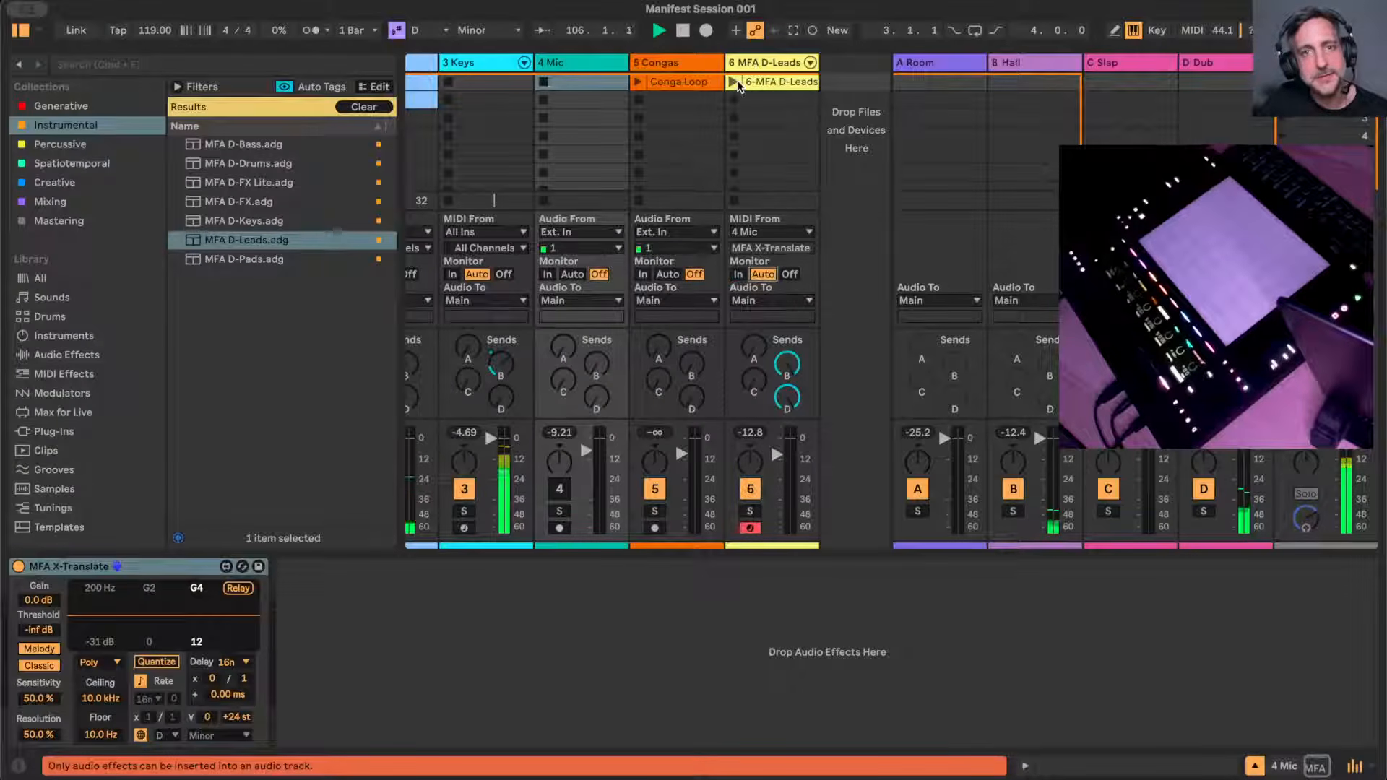
- Launch the recorded MFA D-Leads clip and open its notes in the clip editor
click(734, 82)
click(783, 82)
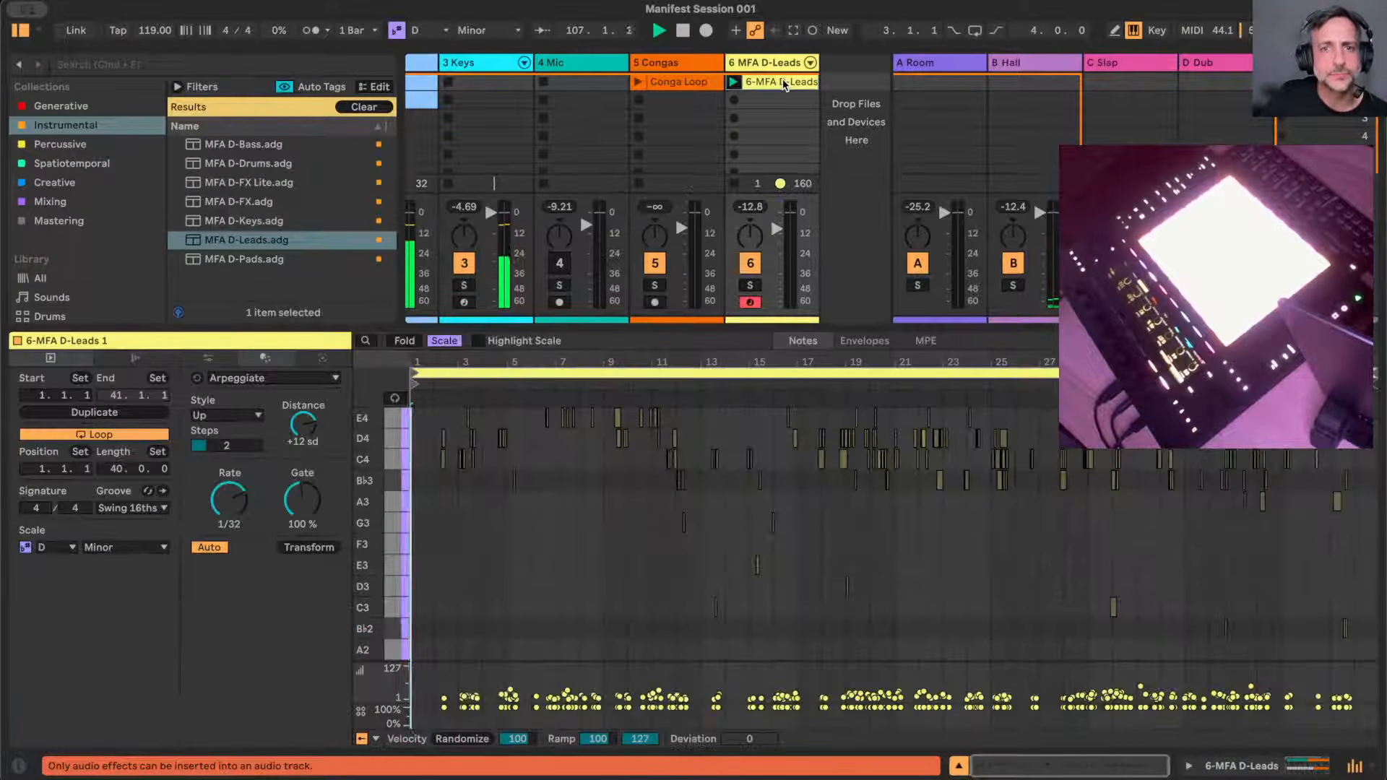
click(780, 550)
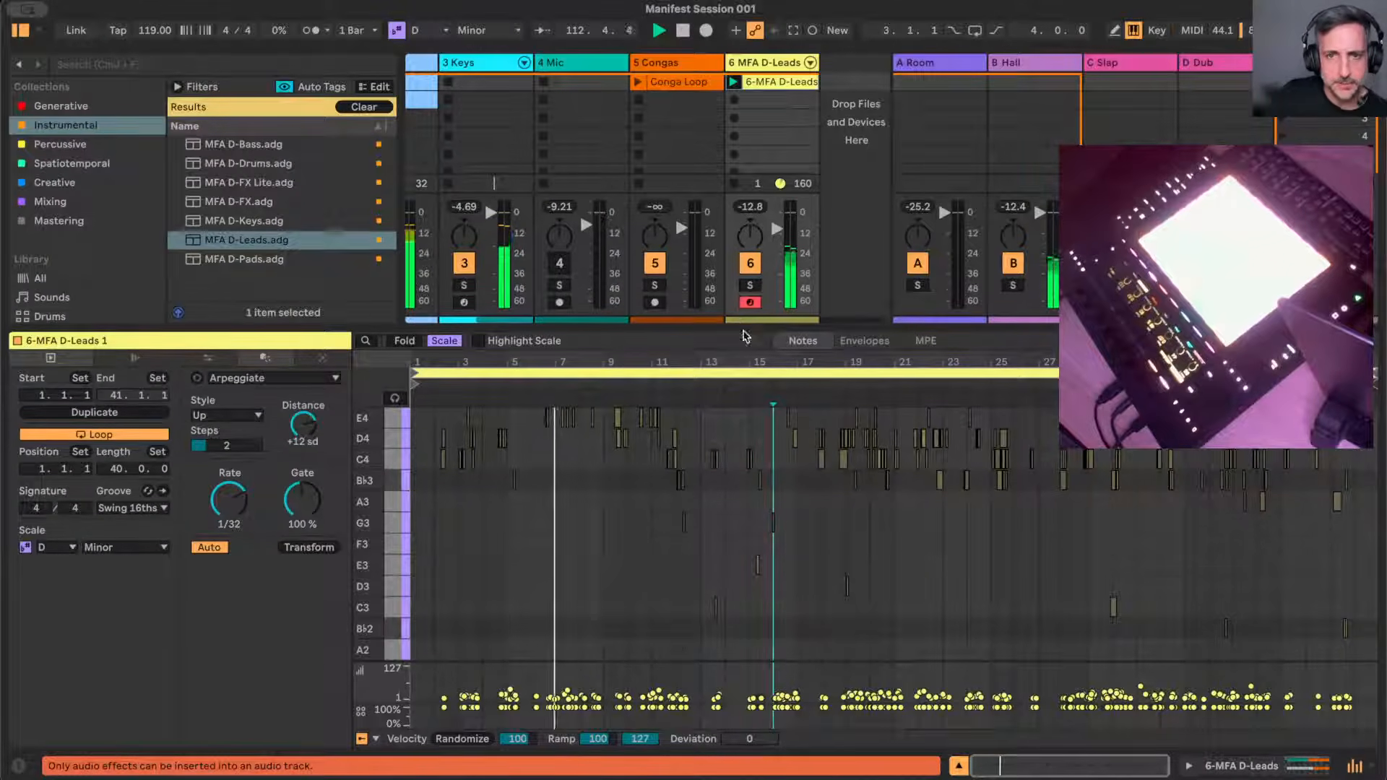
- Shrink the clip editor to make room for the mixer and hide the tracks' In/Out section
drag(744, 325, 743, 518)
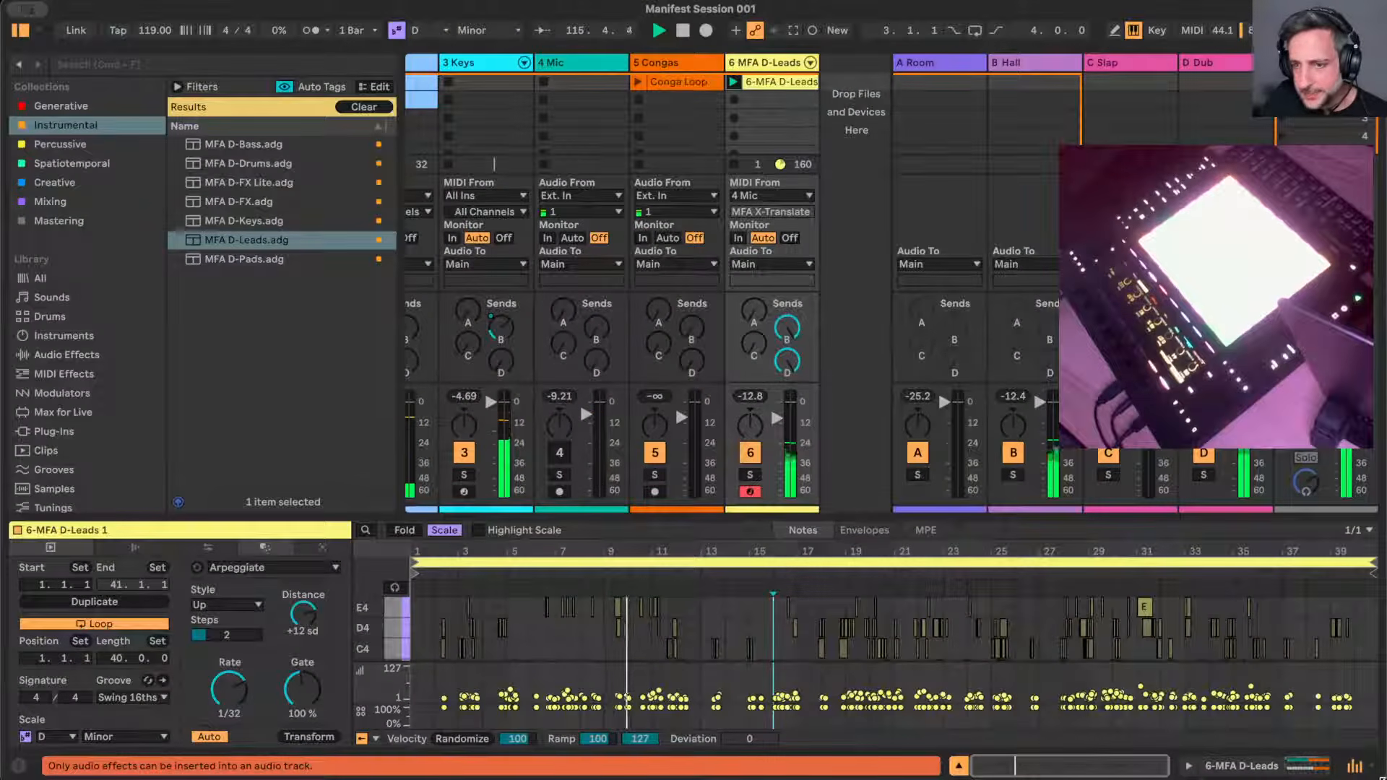
right_click(1320, 641)
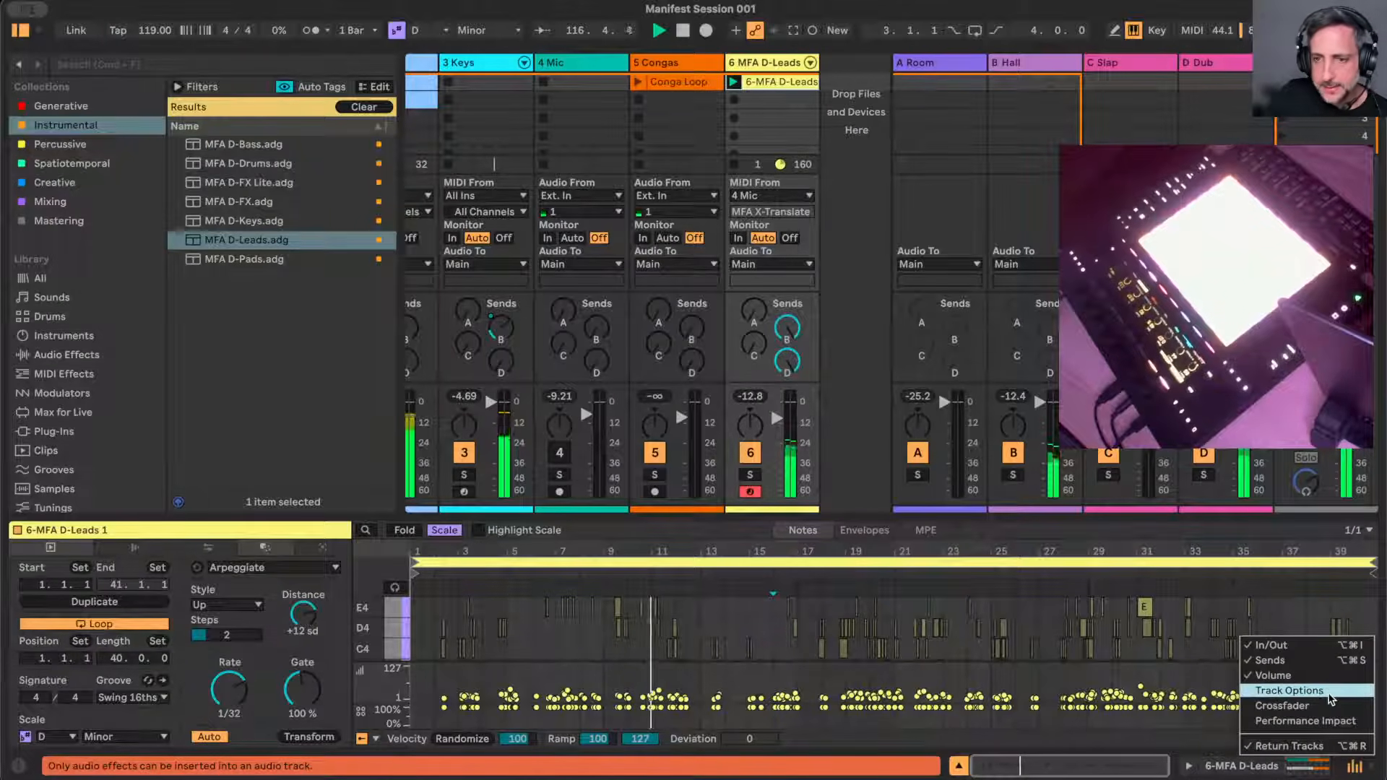
click(1298, 645)
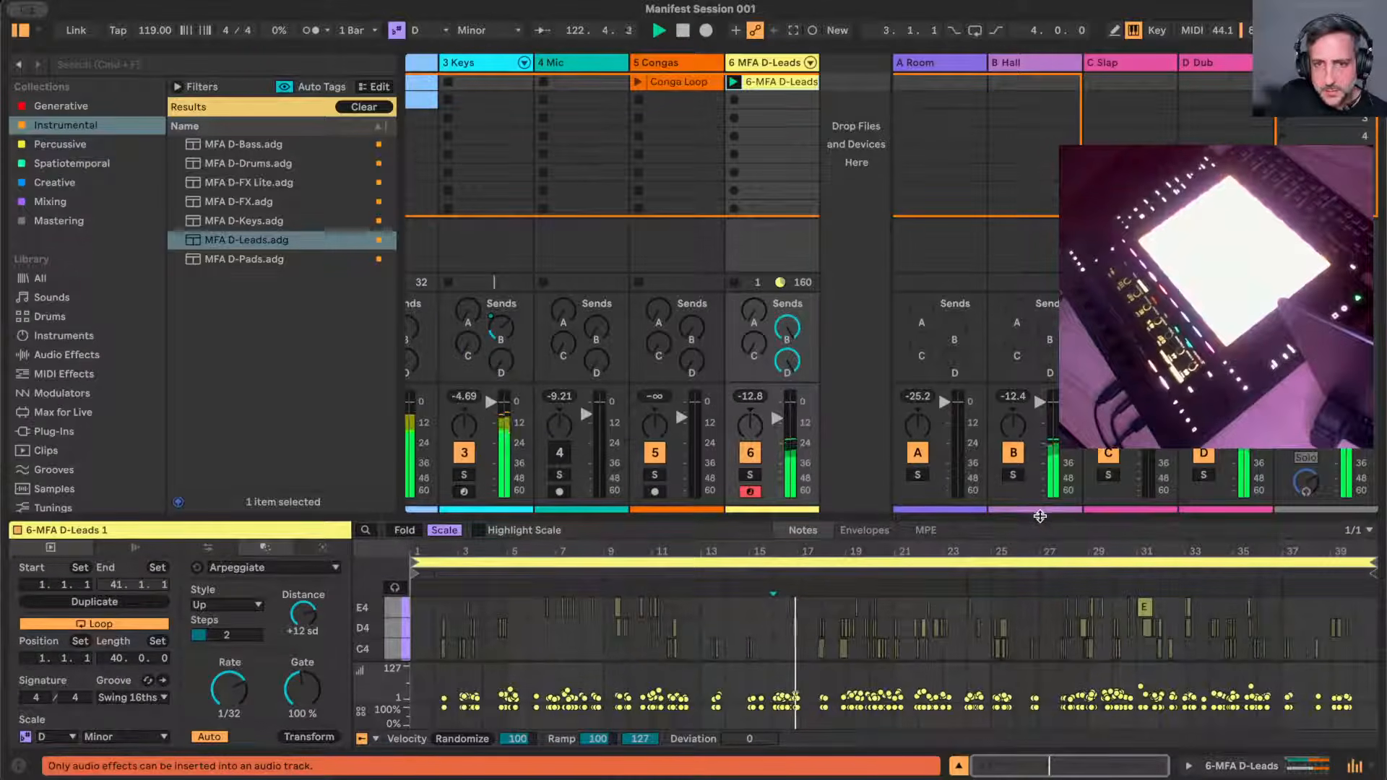
- Duplicate the MFA D-Leads clip into the slot below and set the probability of all the copy's notes to 80%
drag(1004, 519, 1004, 331)
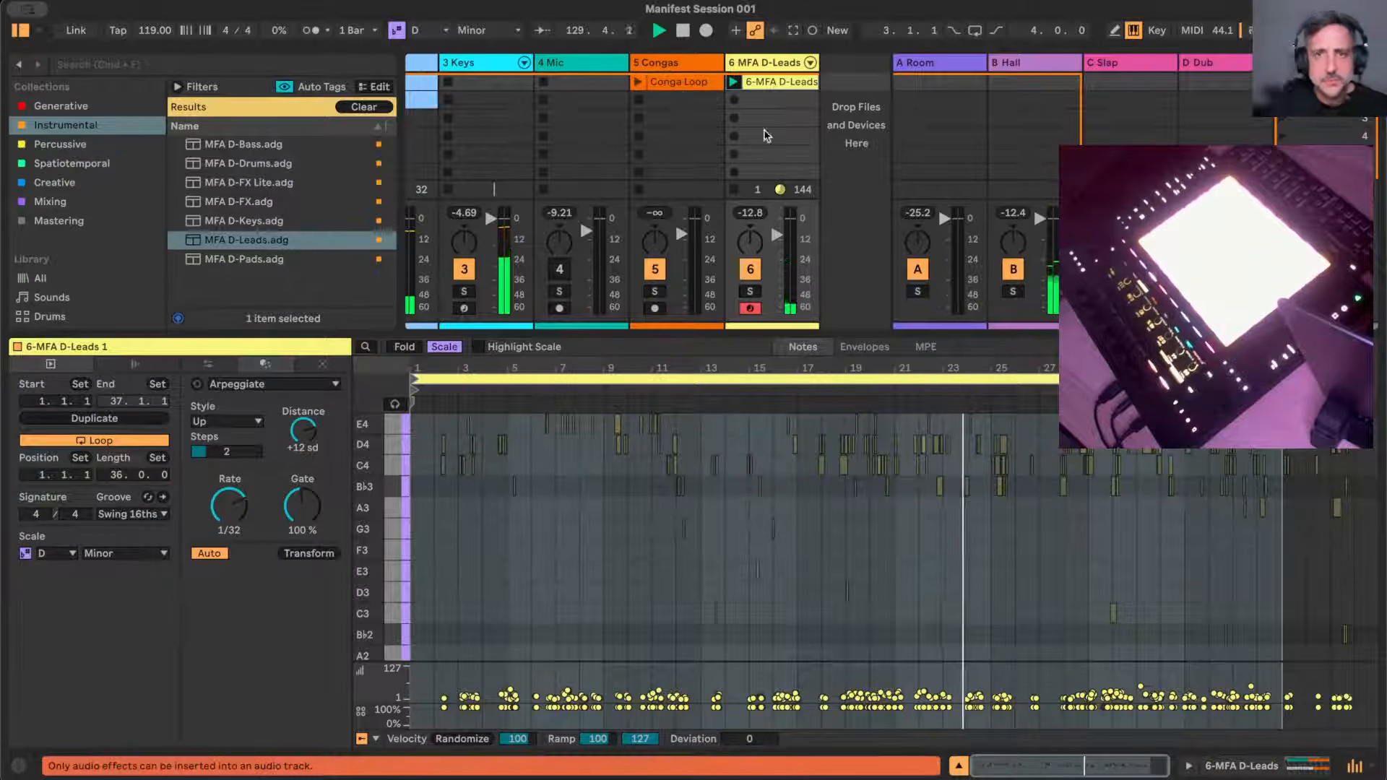
click(774, 81)
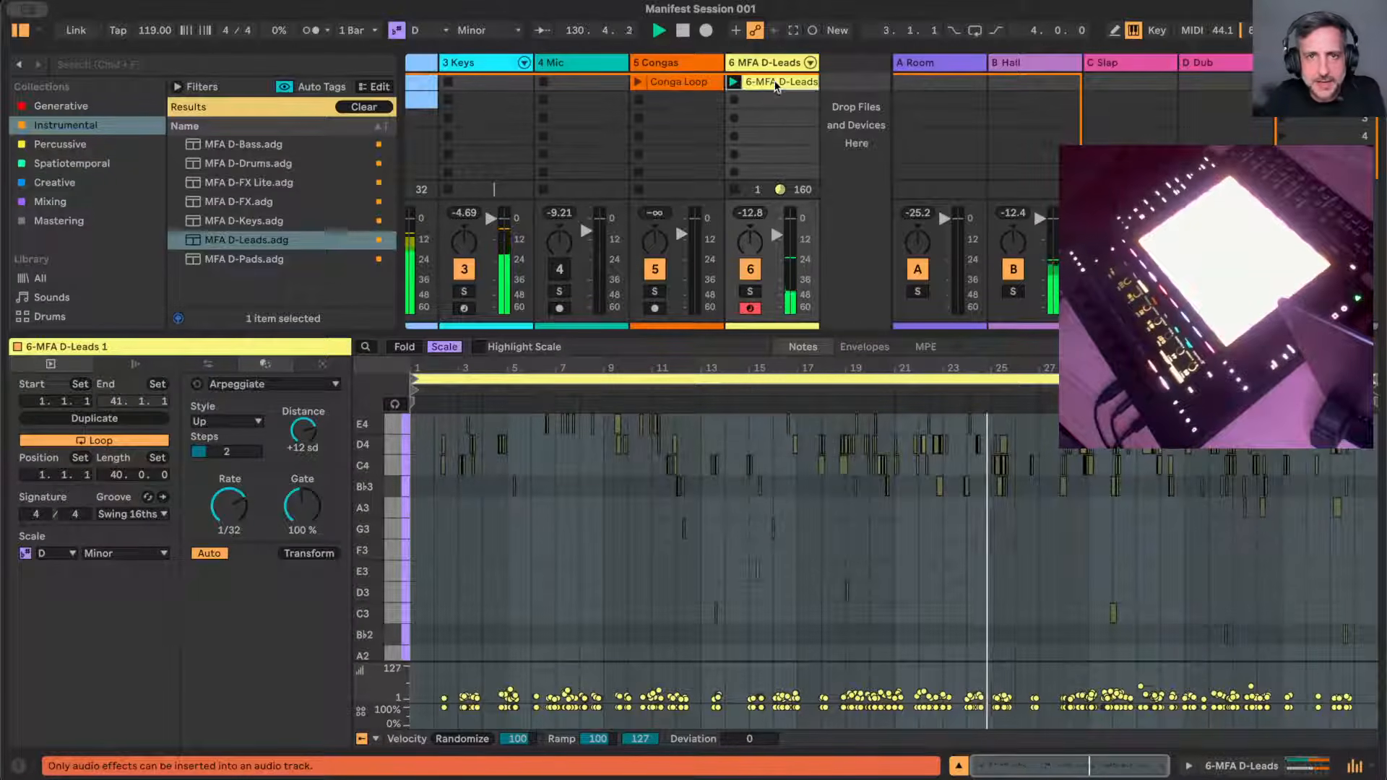
key(super+d)
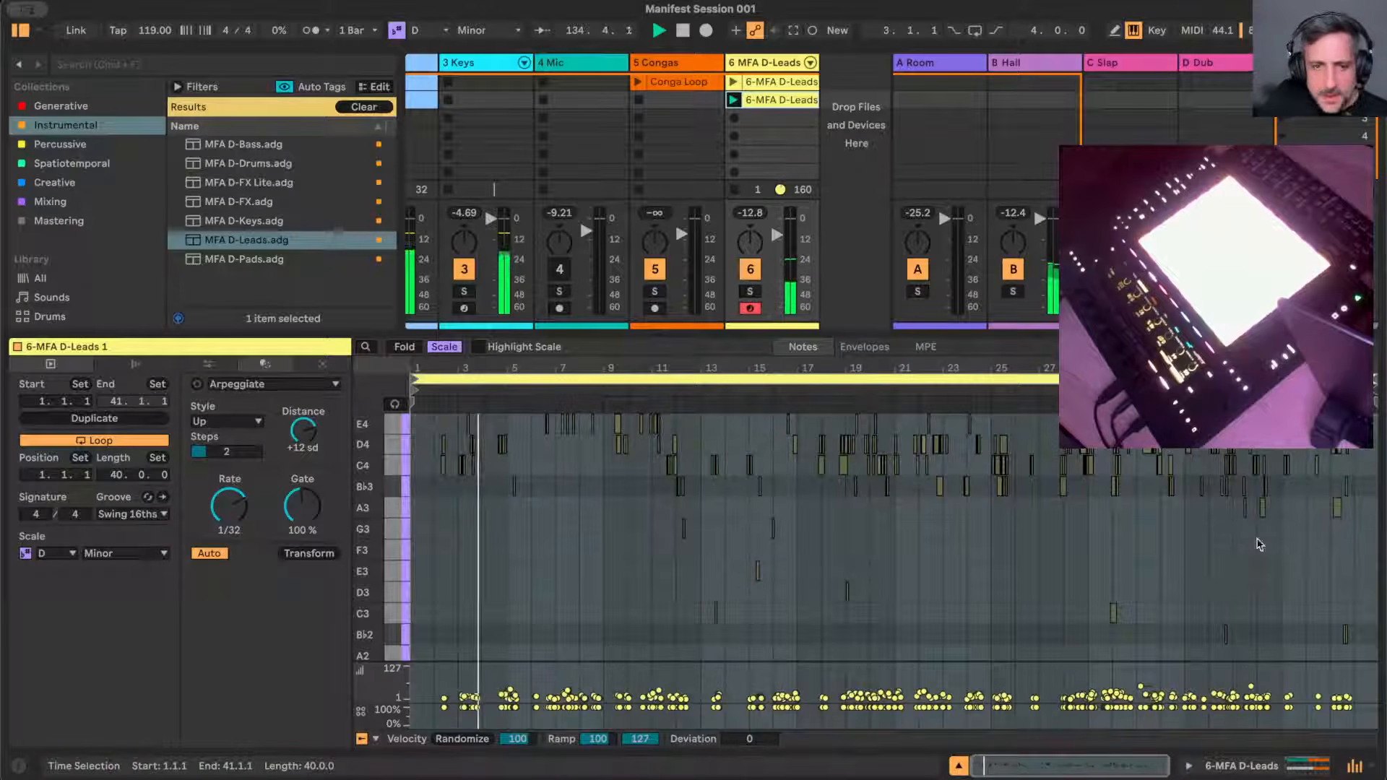
key(super+a)
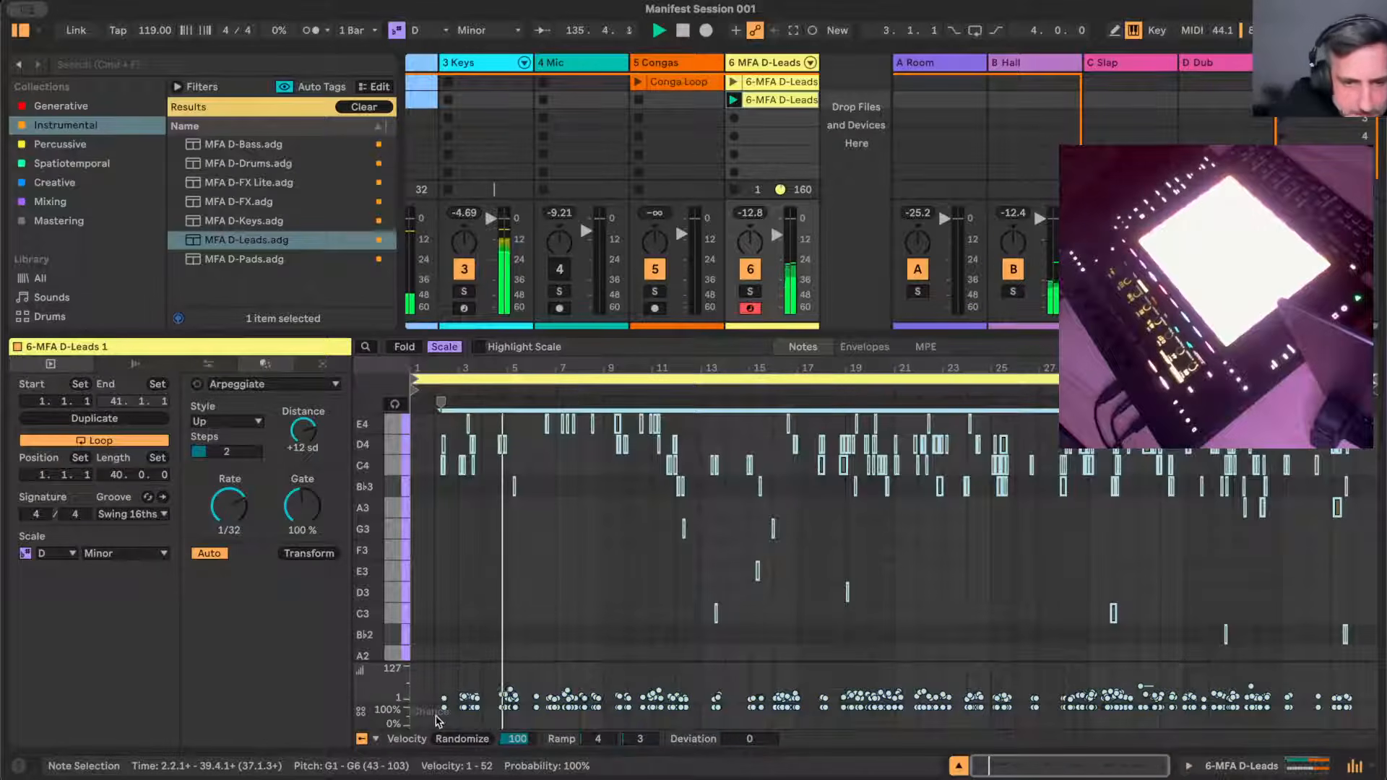
drag(444, 708, 443, 711)
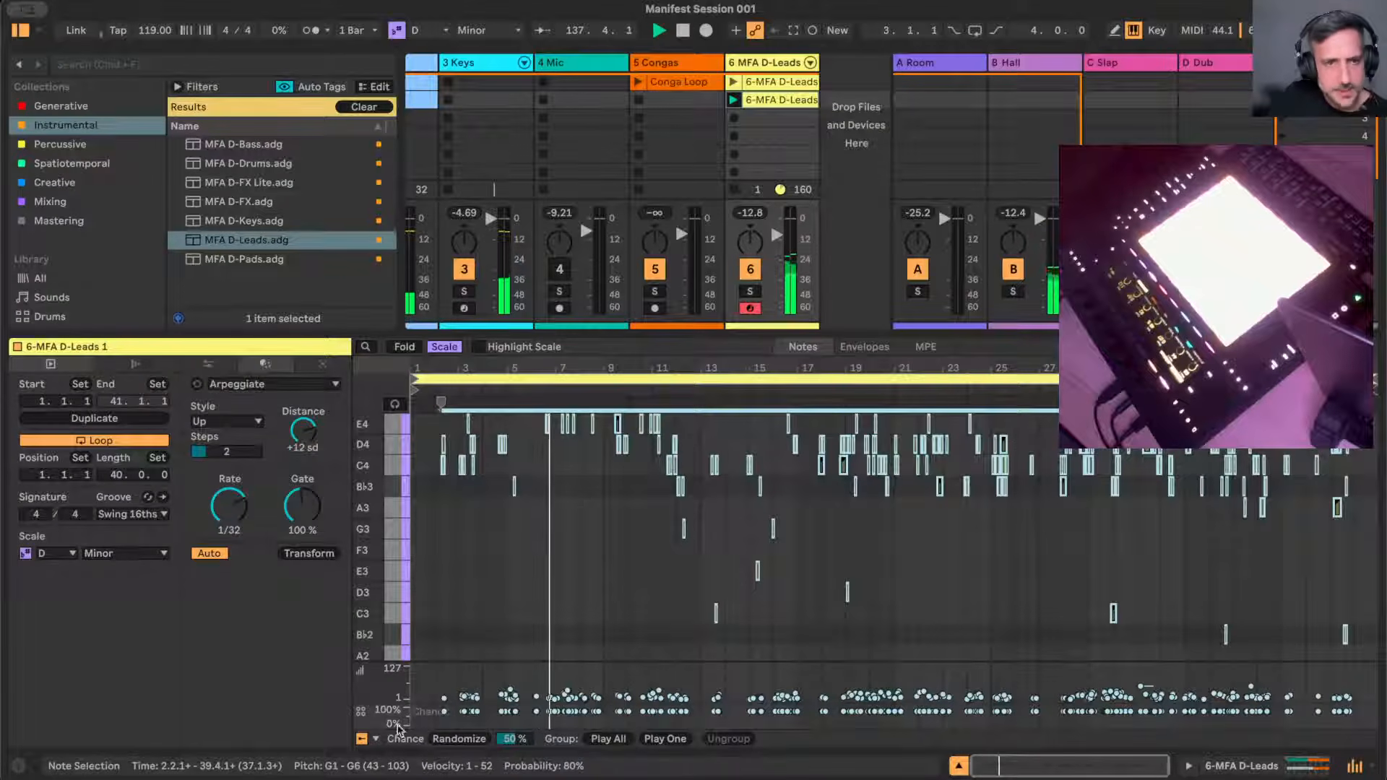
- Transform the duplicated lead clip's notes with MFA Octavator, using Floor 0 and Ceiling 2
click(256, 387)
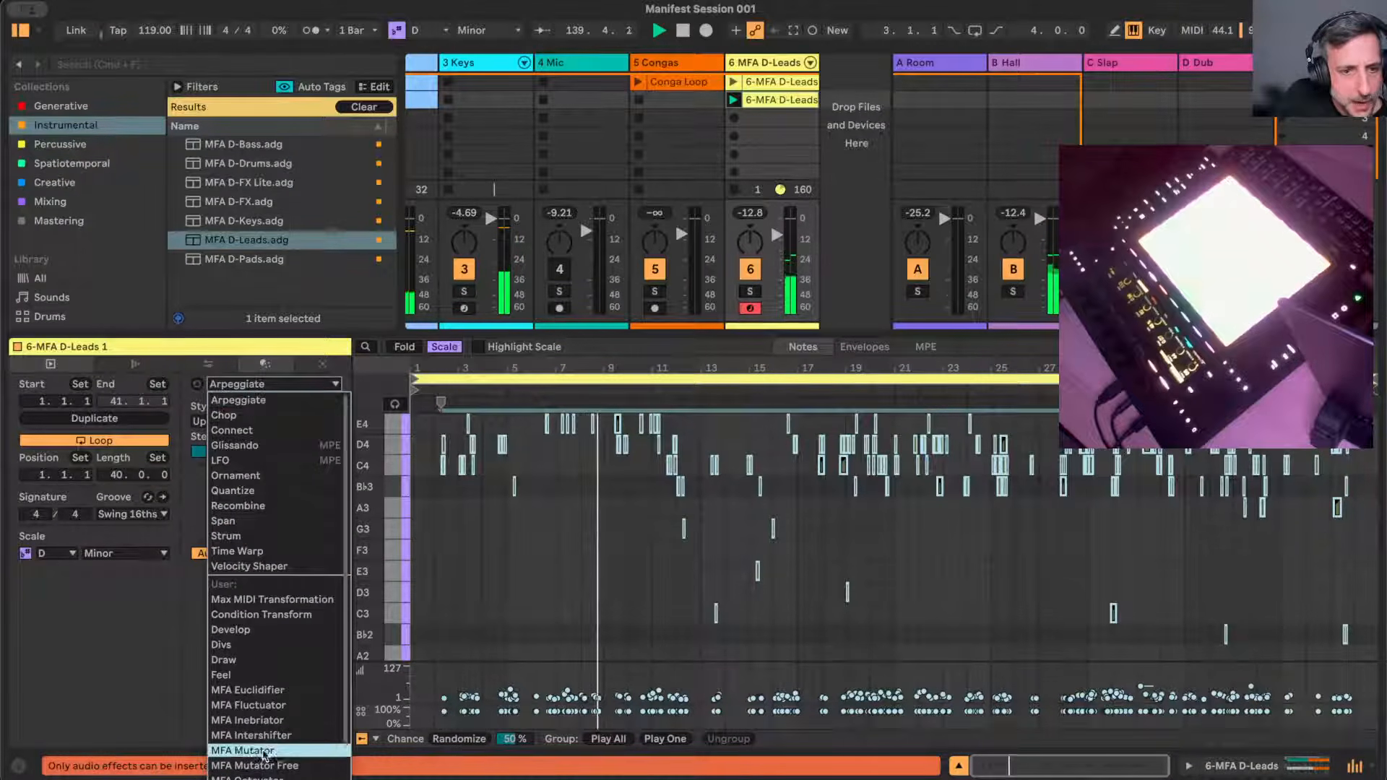
click(246, 777)
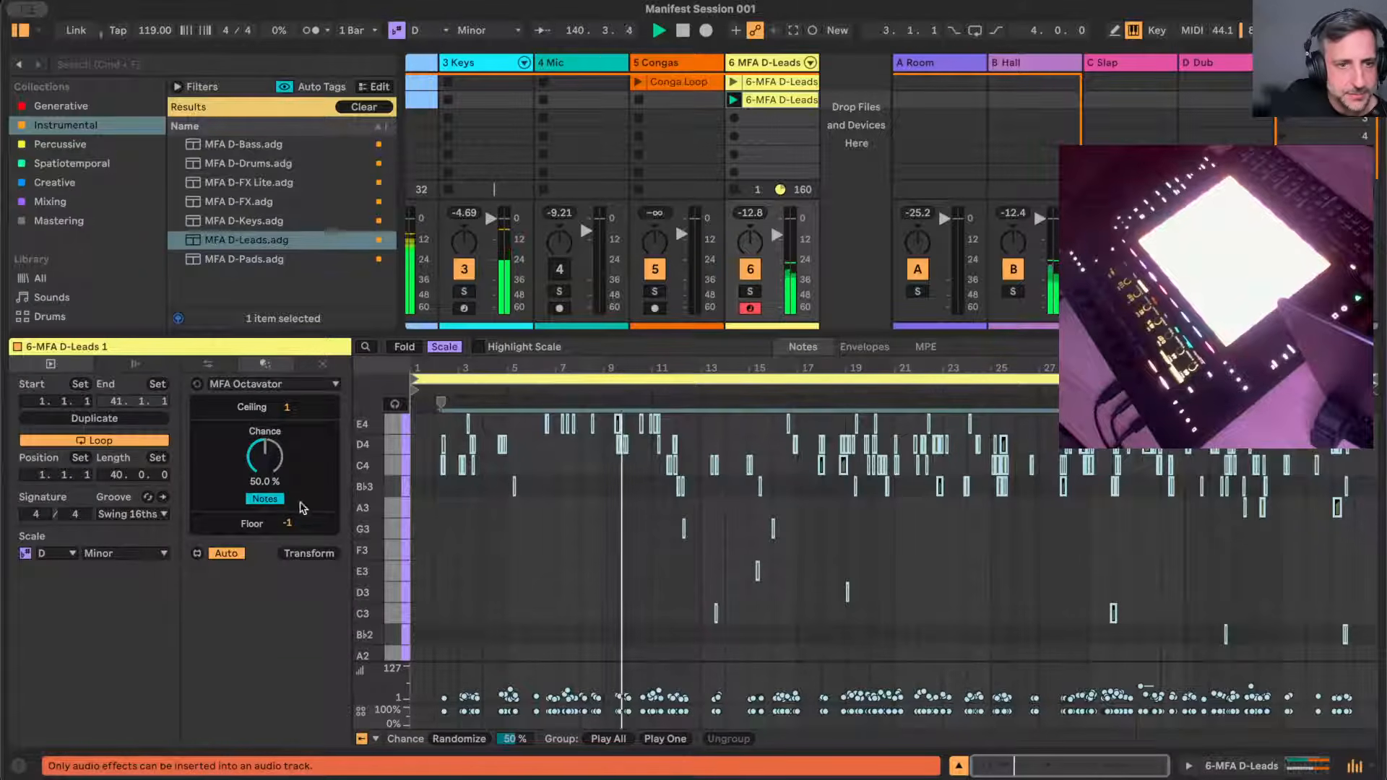
click(289, 523)
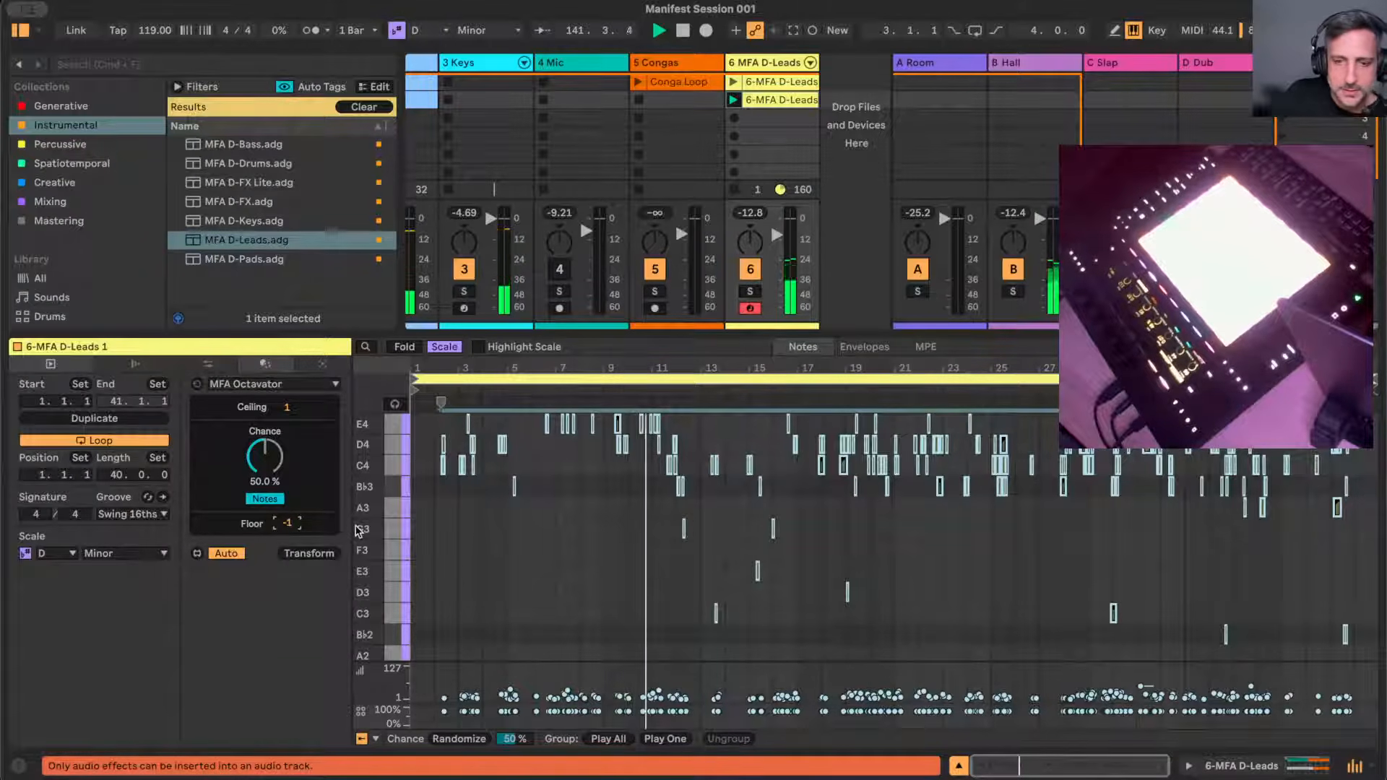
key(Up)
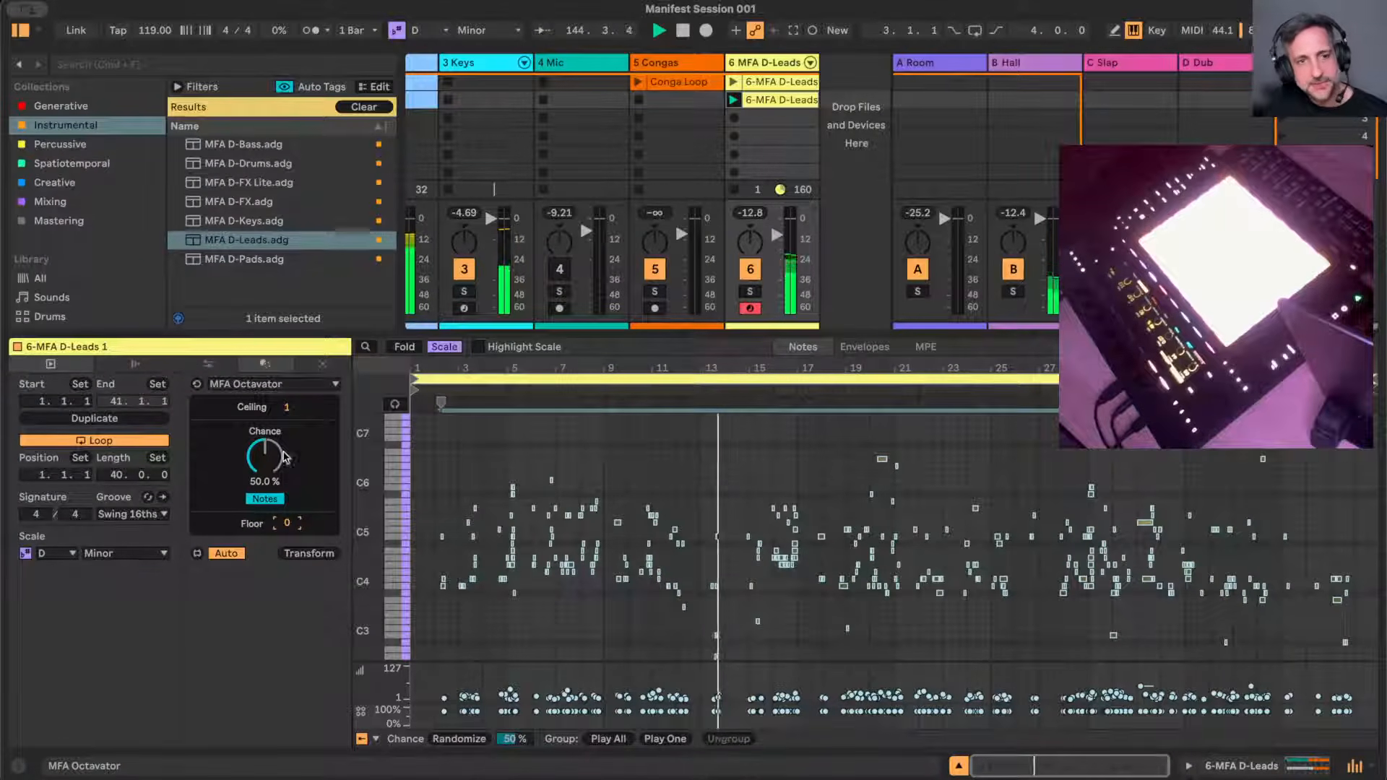
click(297, 409)
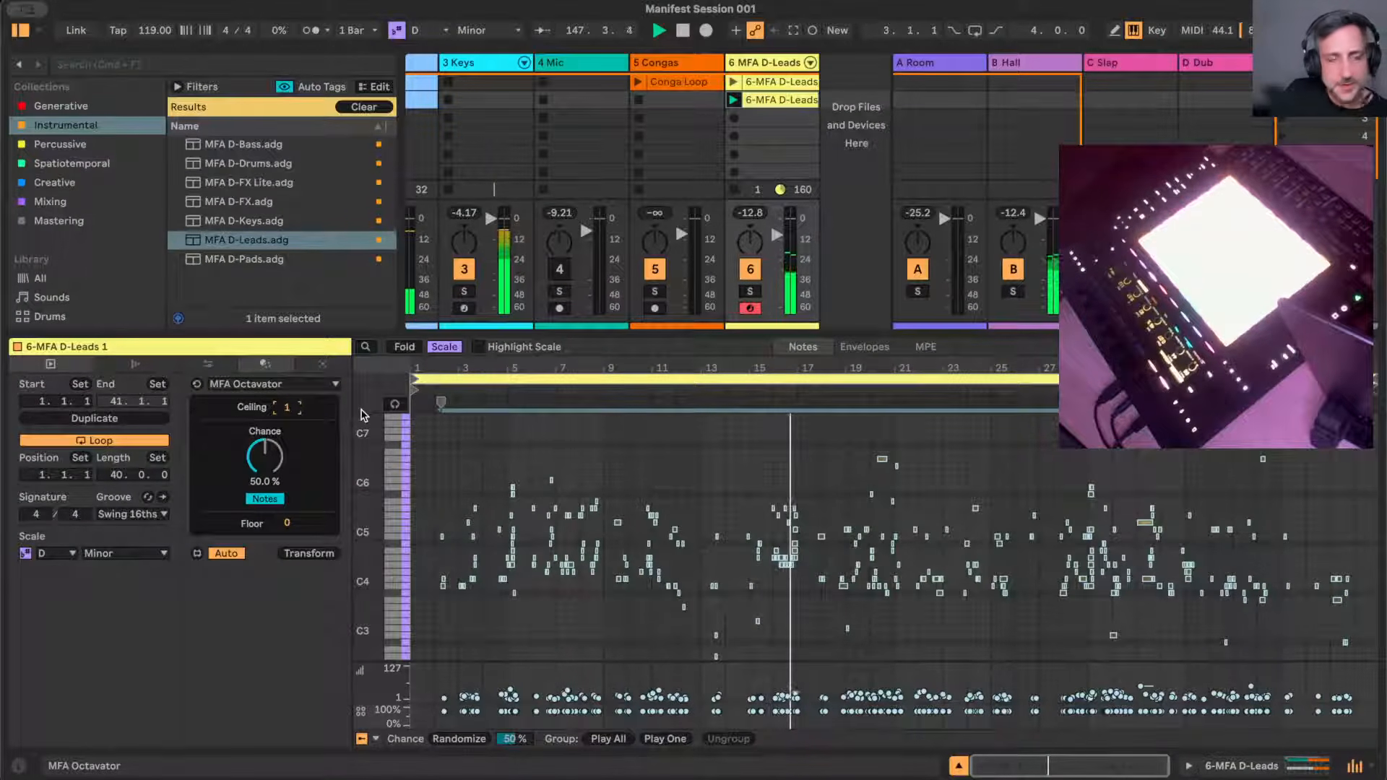
key(Up)
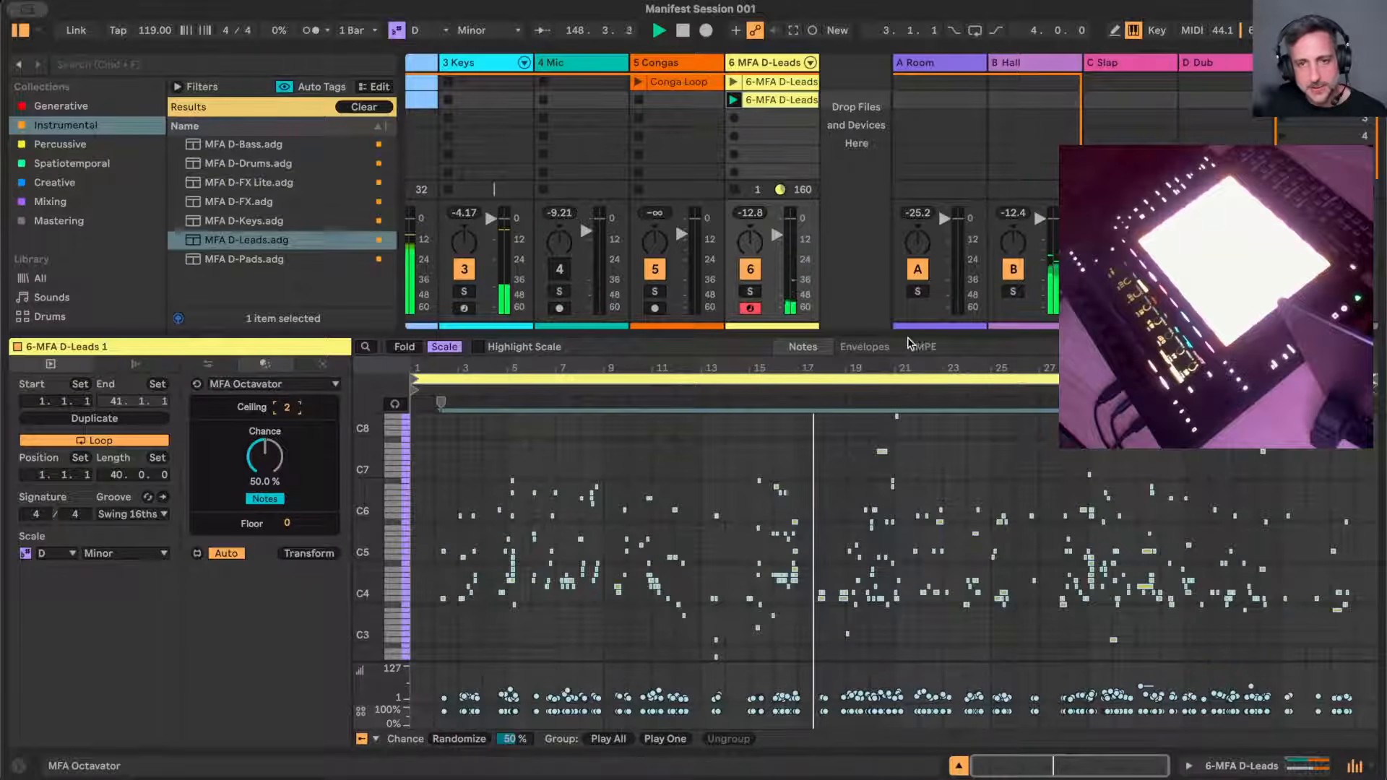
- Examine the octave-shifted lead notes up close and lower the probability of all of them slightly further
drag(908, 369, 907, 456)
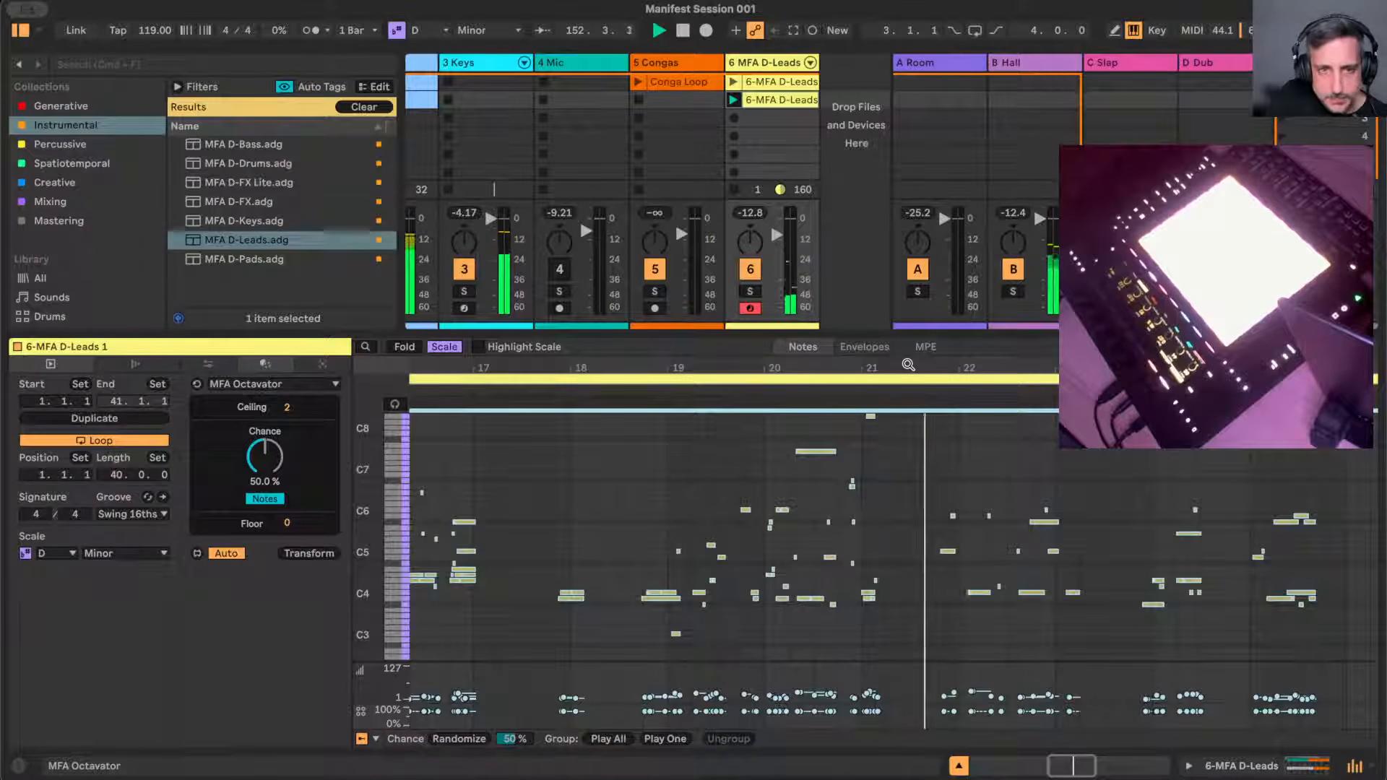
drag(898, 370, 898, 310)
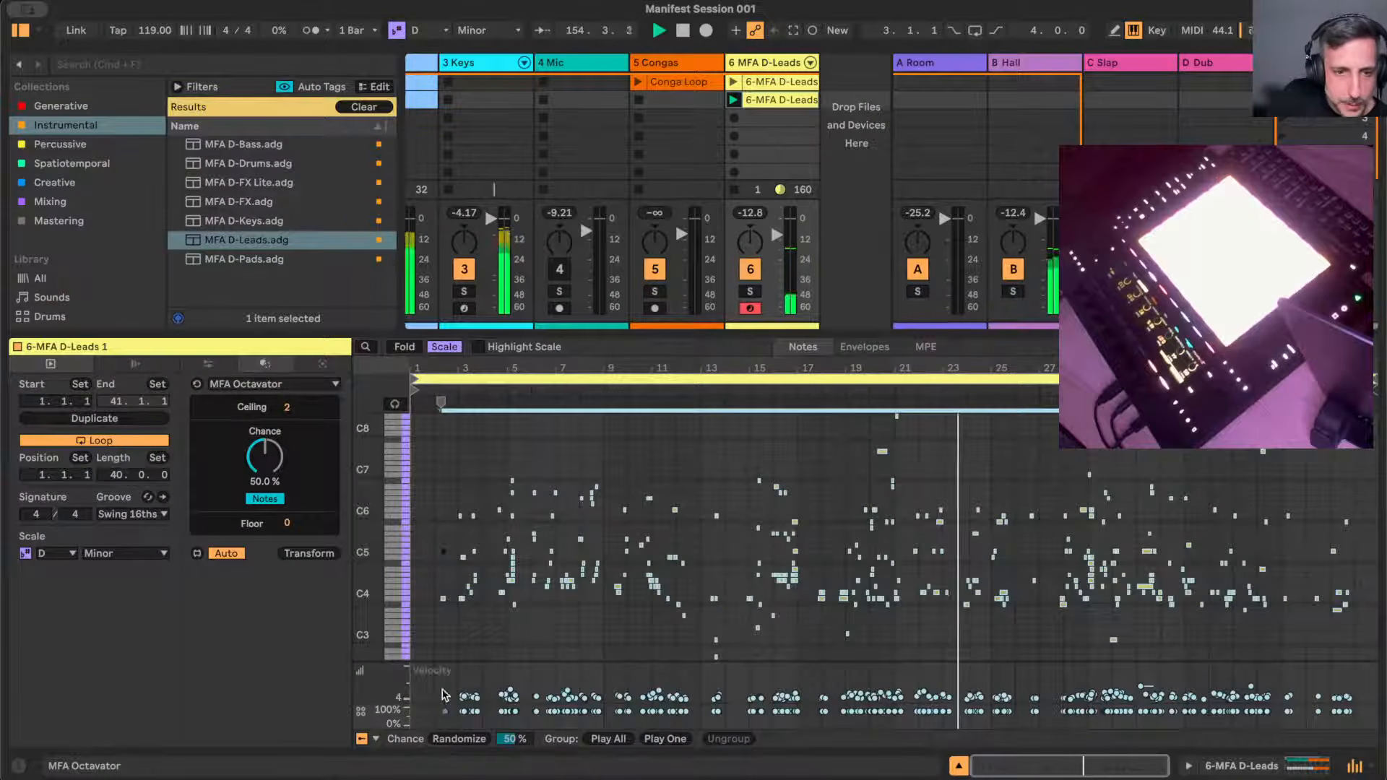
drag(443, 711, 444, 714)
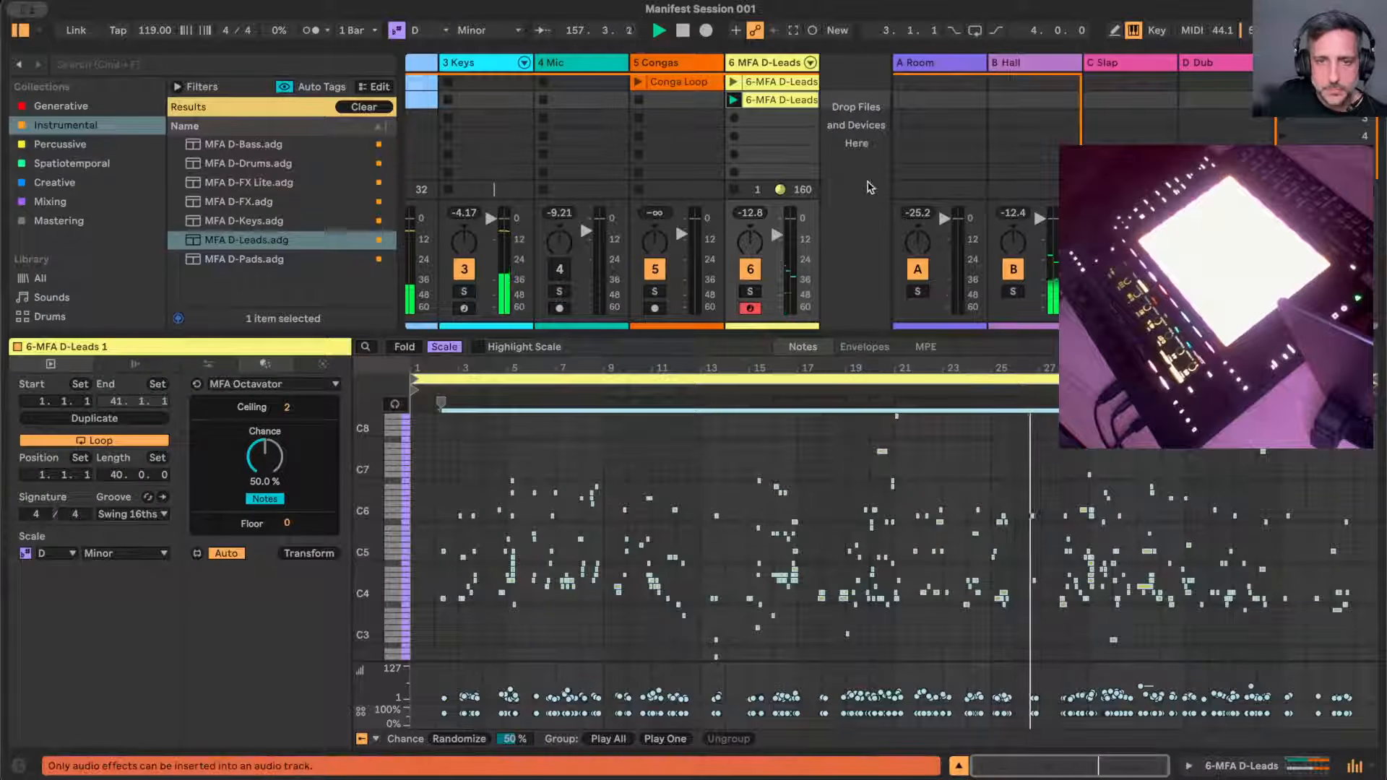
- Add MFA D-Pads.adg on a new track after MFA D-Leads and create an empty clip in its first slot
click(959, 766)
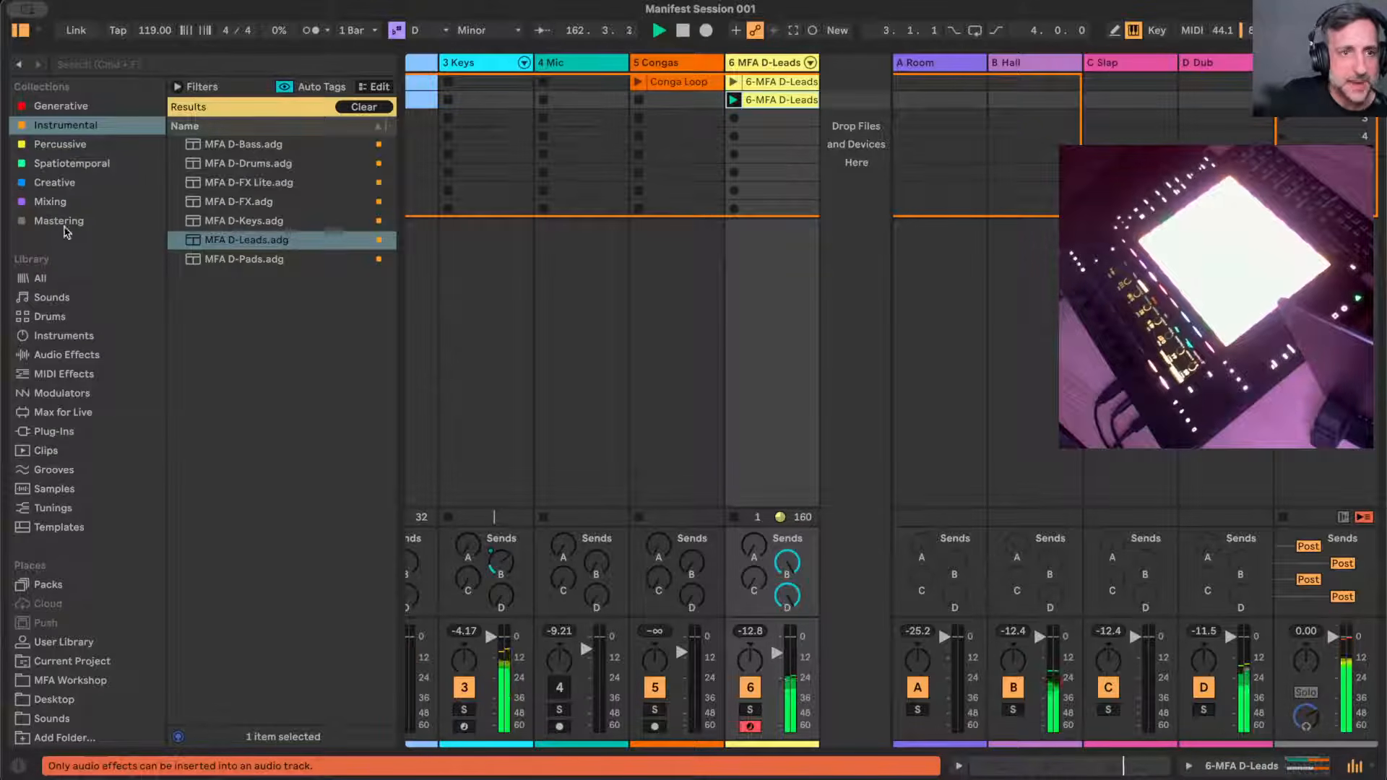
drag(242, 260, 842, 143)
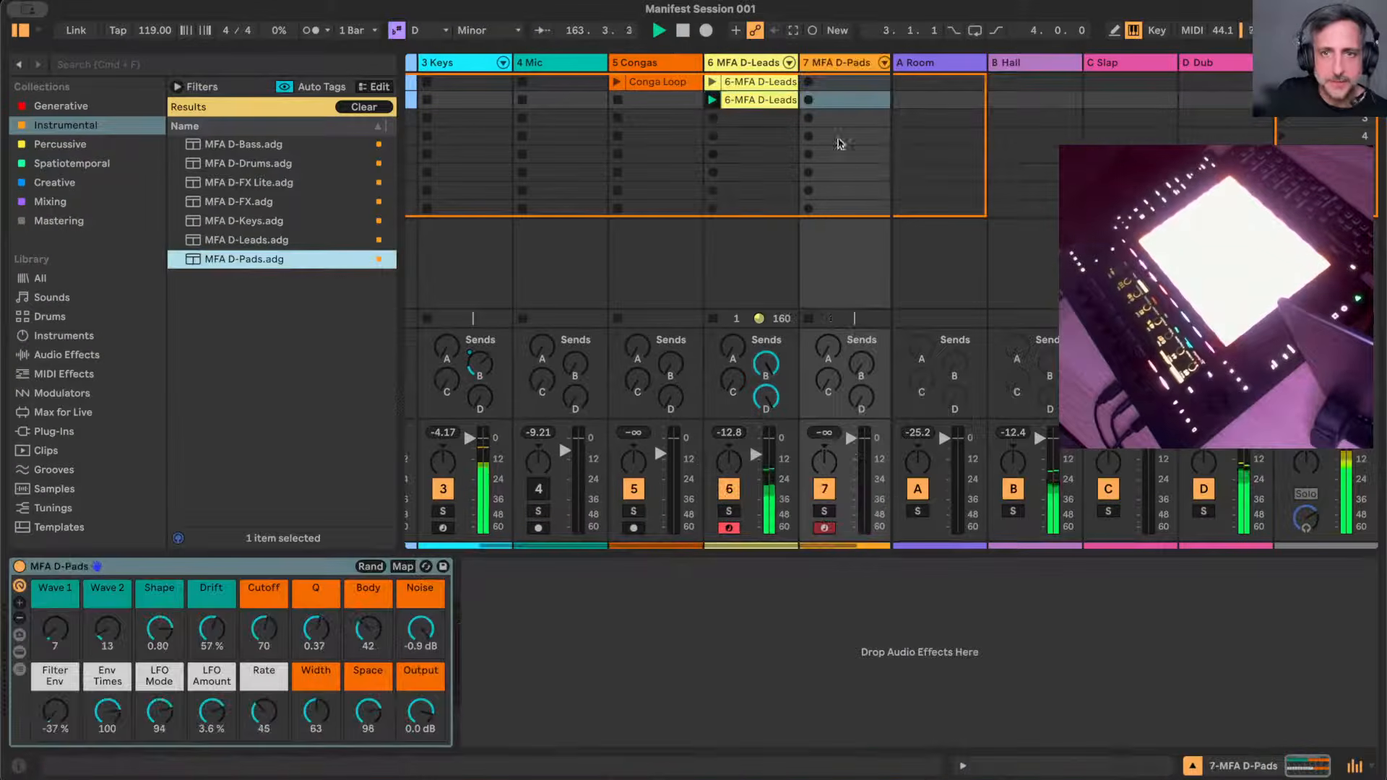
double_click(842, 82)
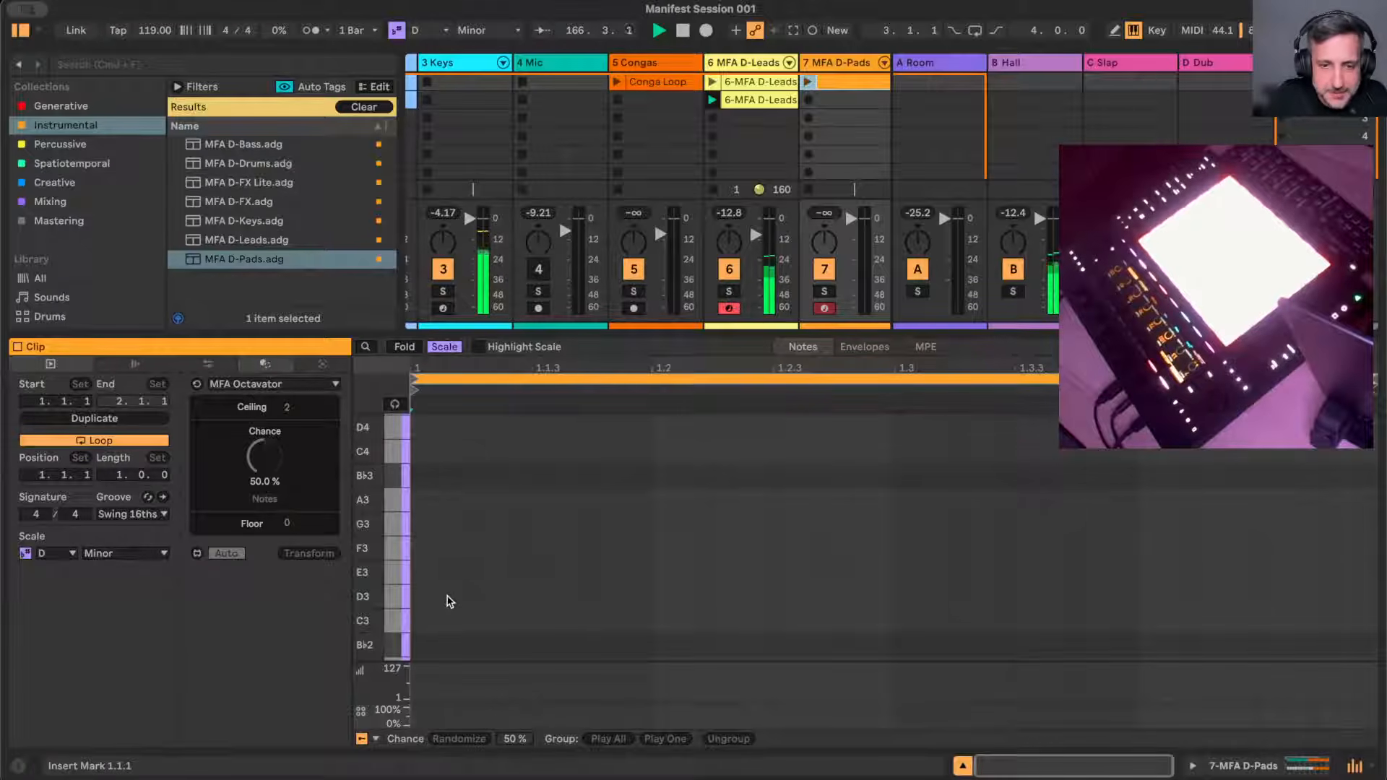
- Build a pad chord of D3, G3, A3 and C4 in the new clip, each note lasting from 1.1.1 to 1.3.1
key(b)
click(449, 597)
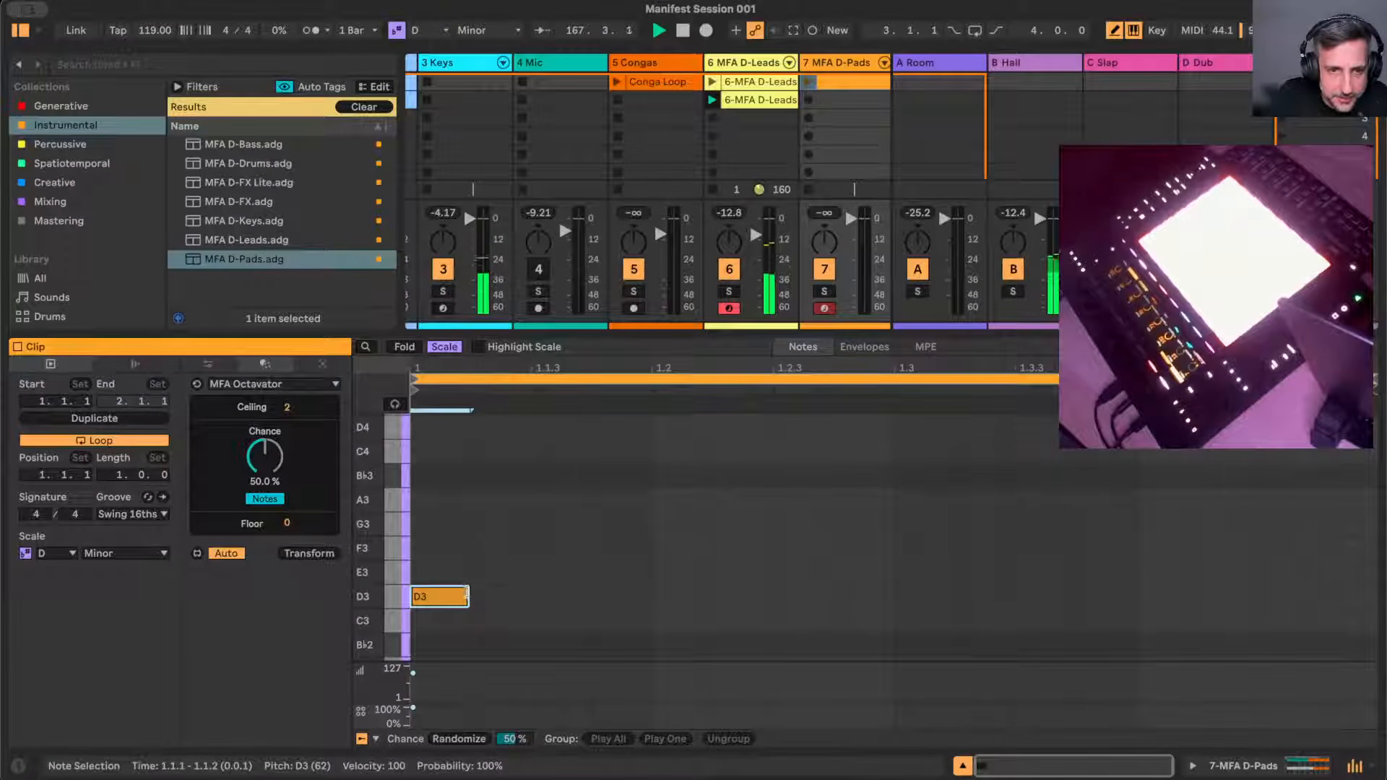
drag(468, 597, 920, 566)
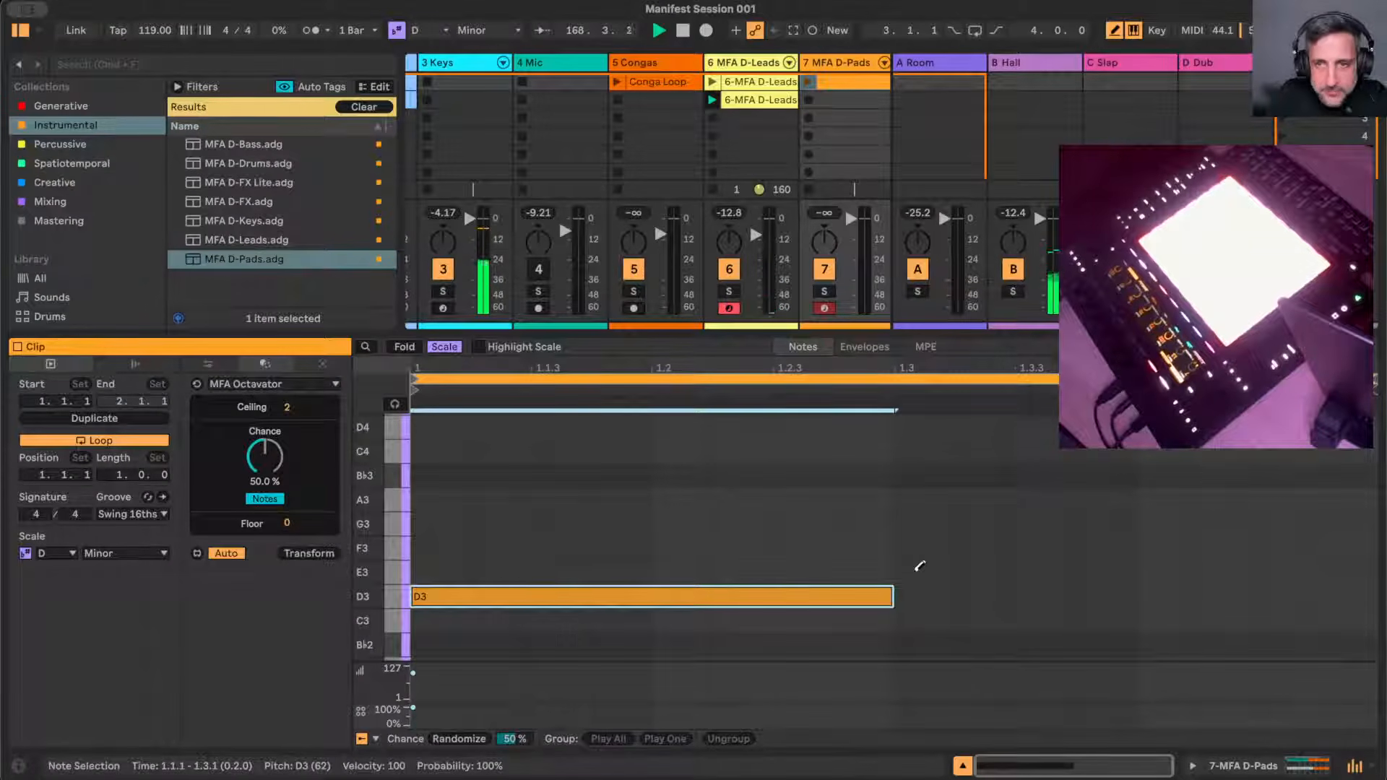
key(b)
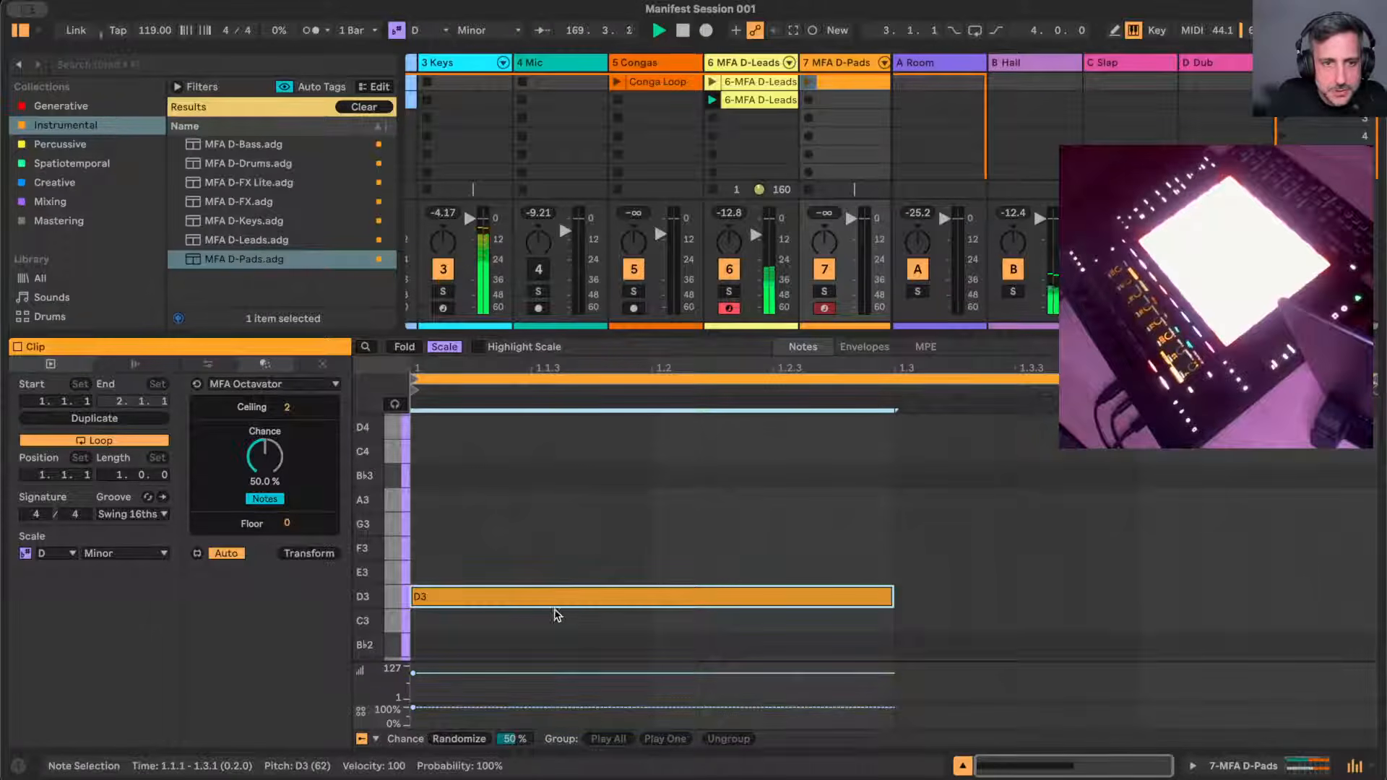
drag(556, 615, 557, 458)
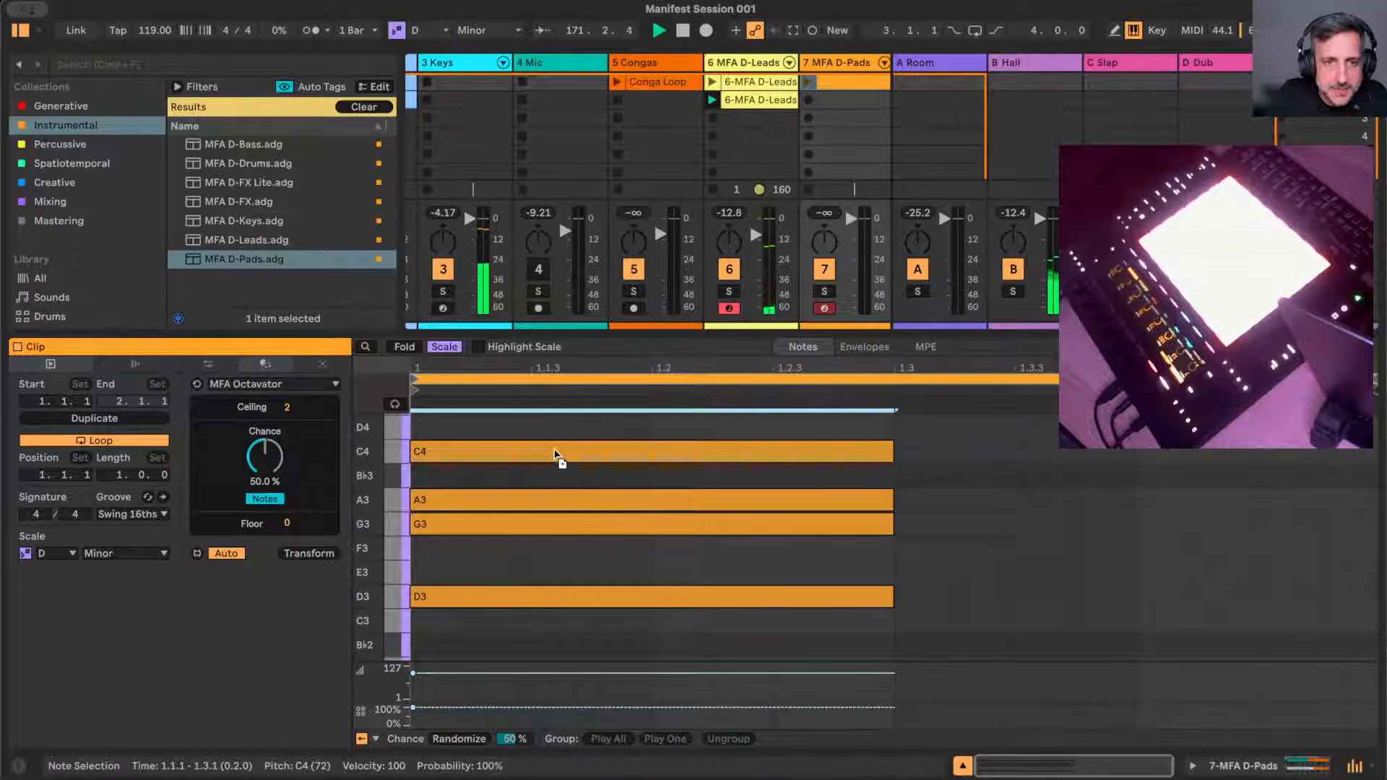
- Shorten the pad clip's loop to position 1.2.1 with a length of 0.0.3, inside the held chord
key(super+a)
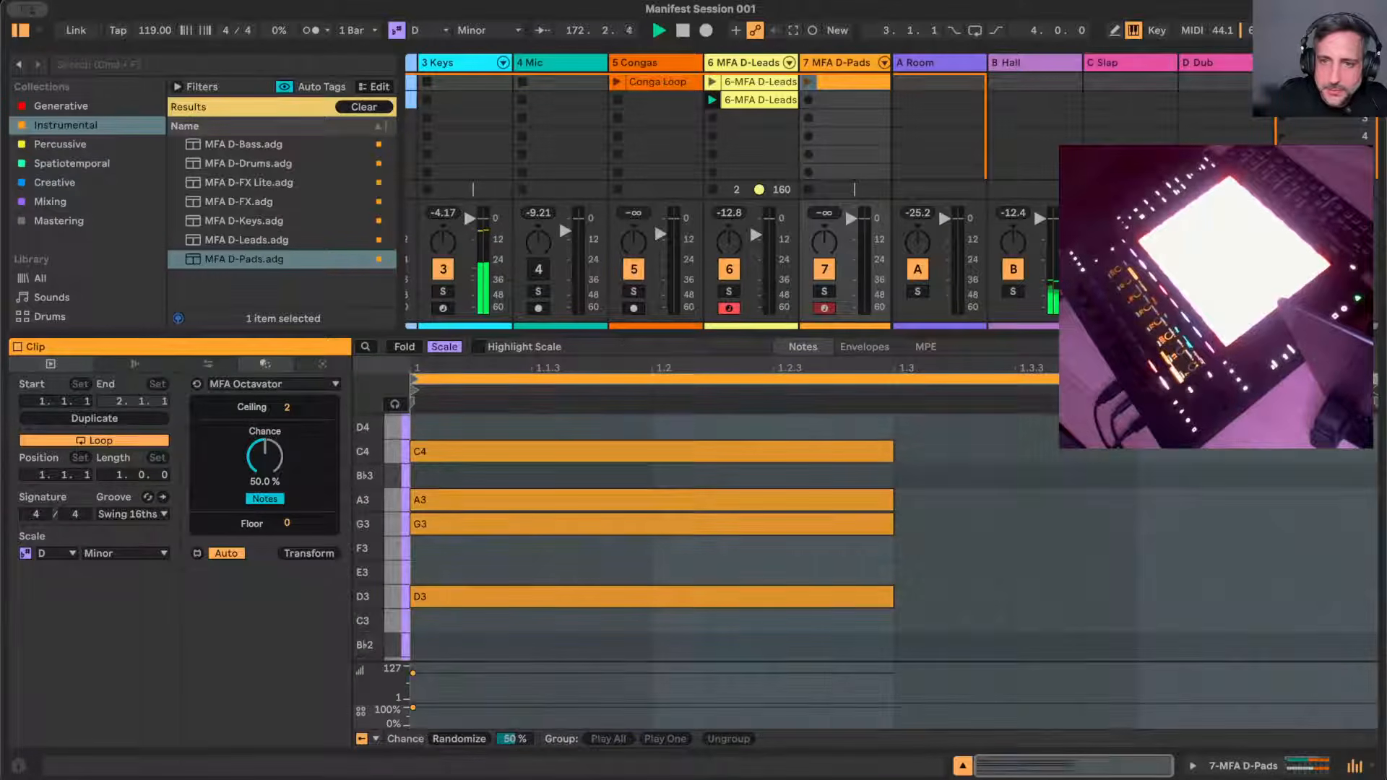
drag(1375, 380, 849, 386)
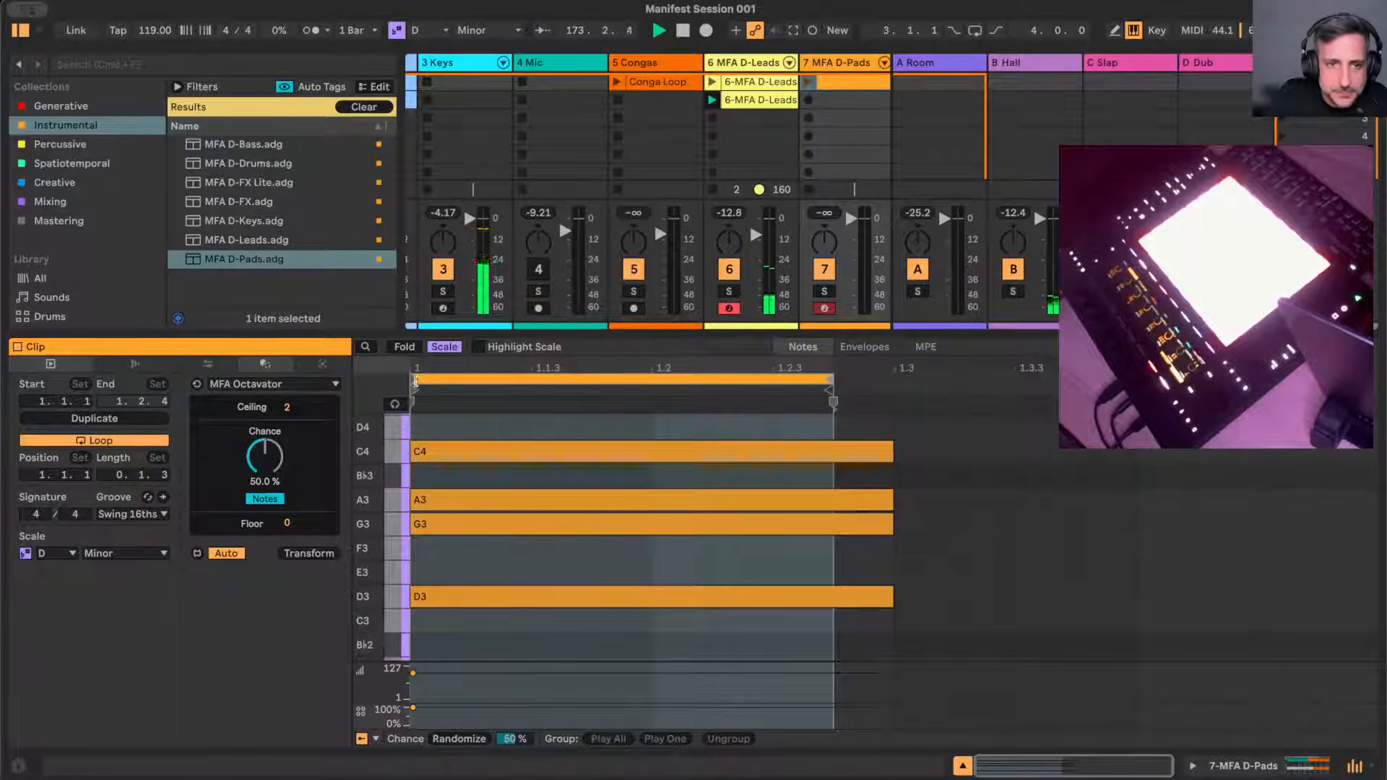
drag(416, 381, 653, 390)
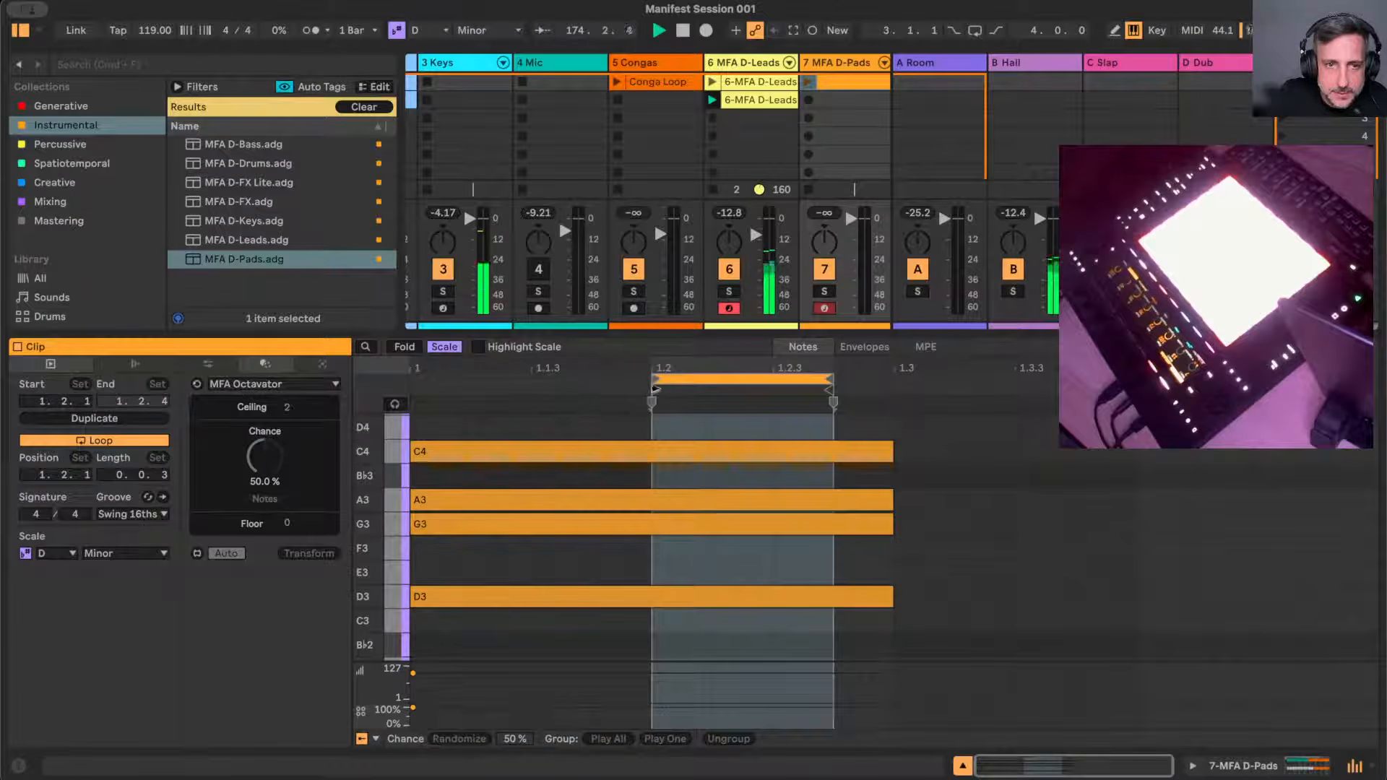
- Launch the pad clip and lower the MFA D-Pads track volume
click(809, 82)
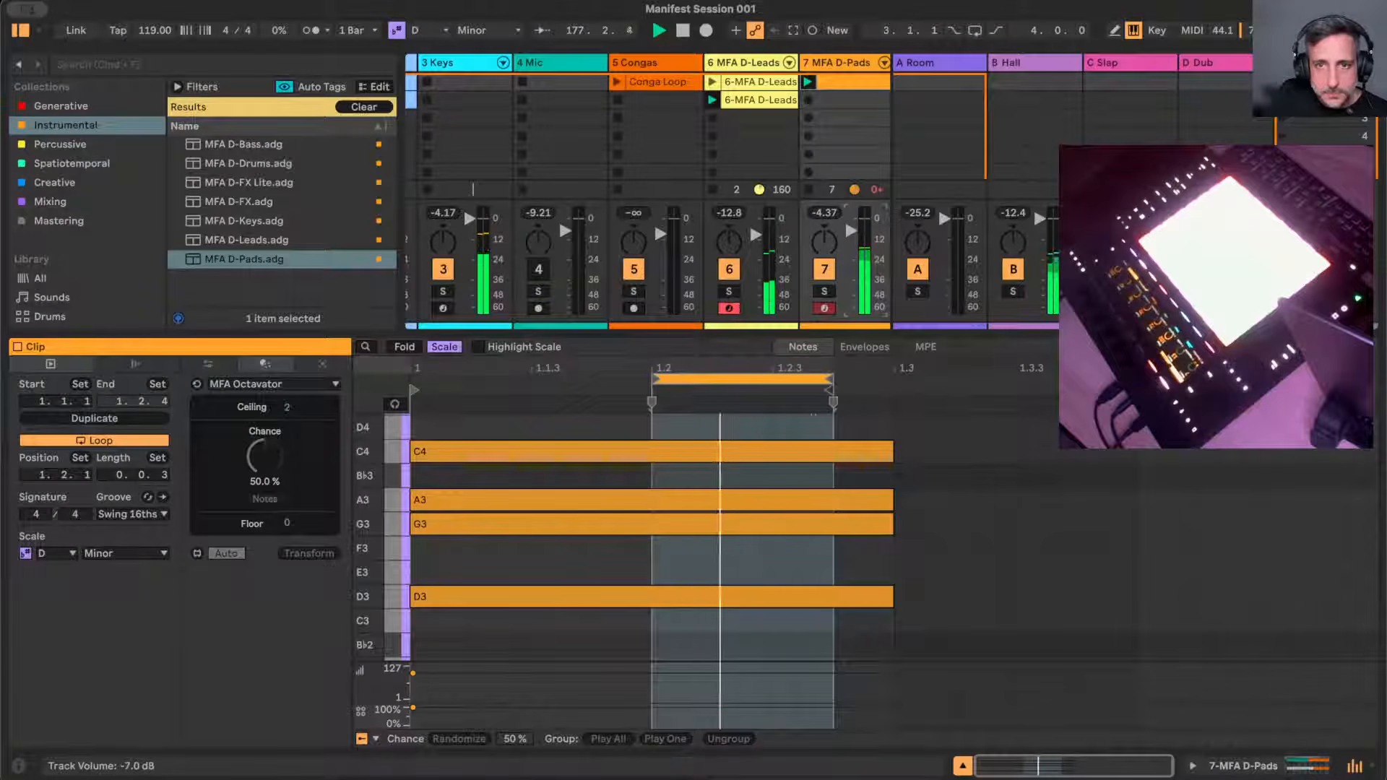
drag(851, 230, 851, 233)
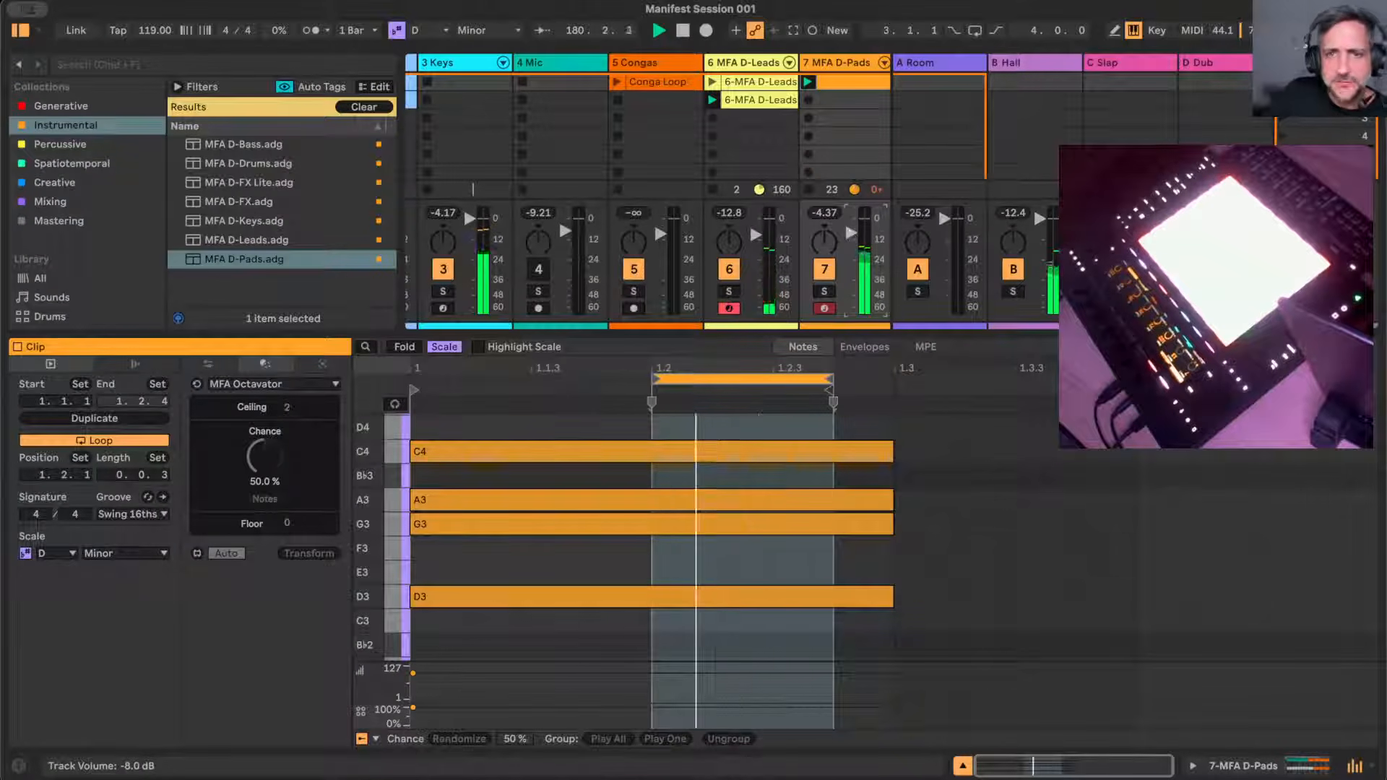
drag(851, 233, 851, 238)
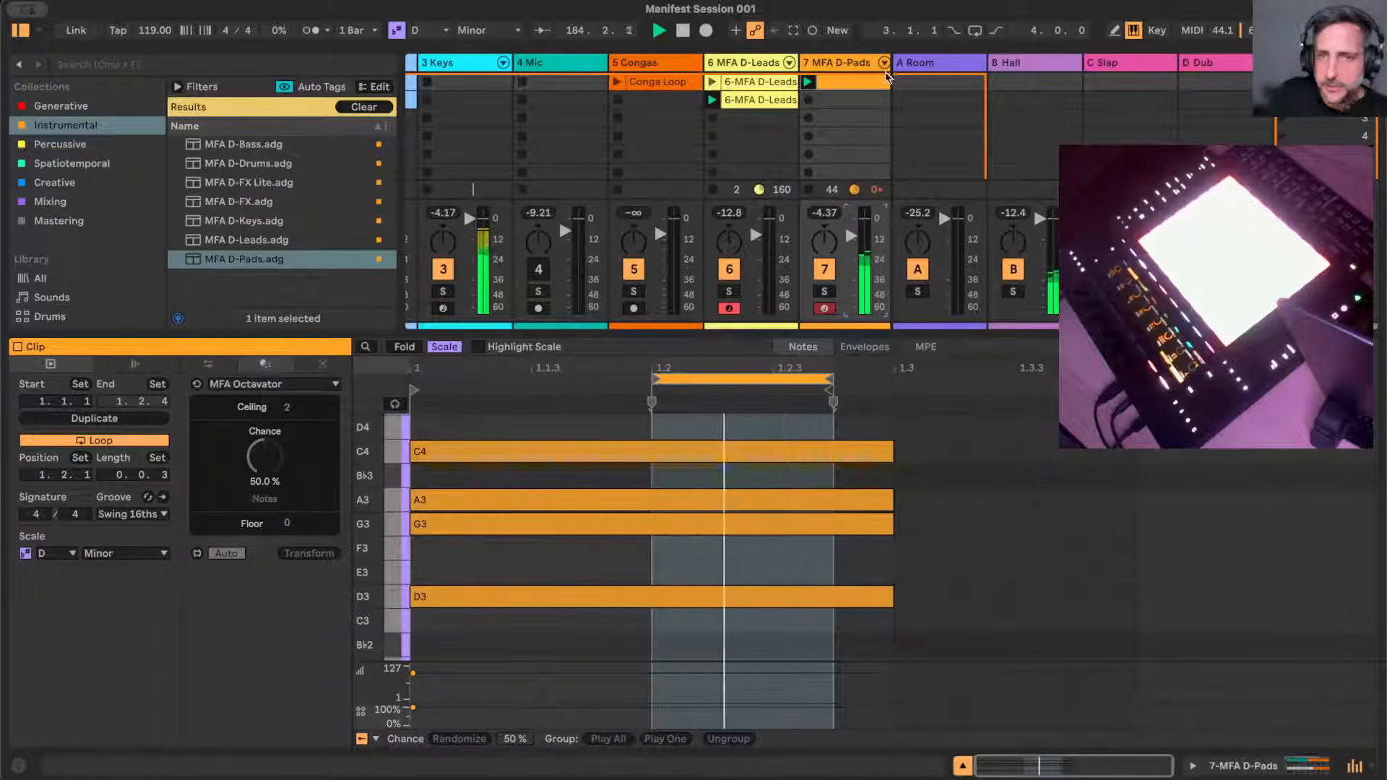
- Randomize the macros of the MFA D-Pads rack and set its Cutoff to 52
click(845, 63)
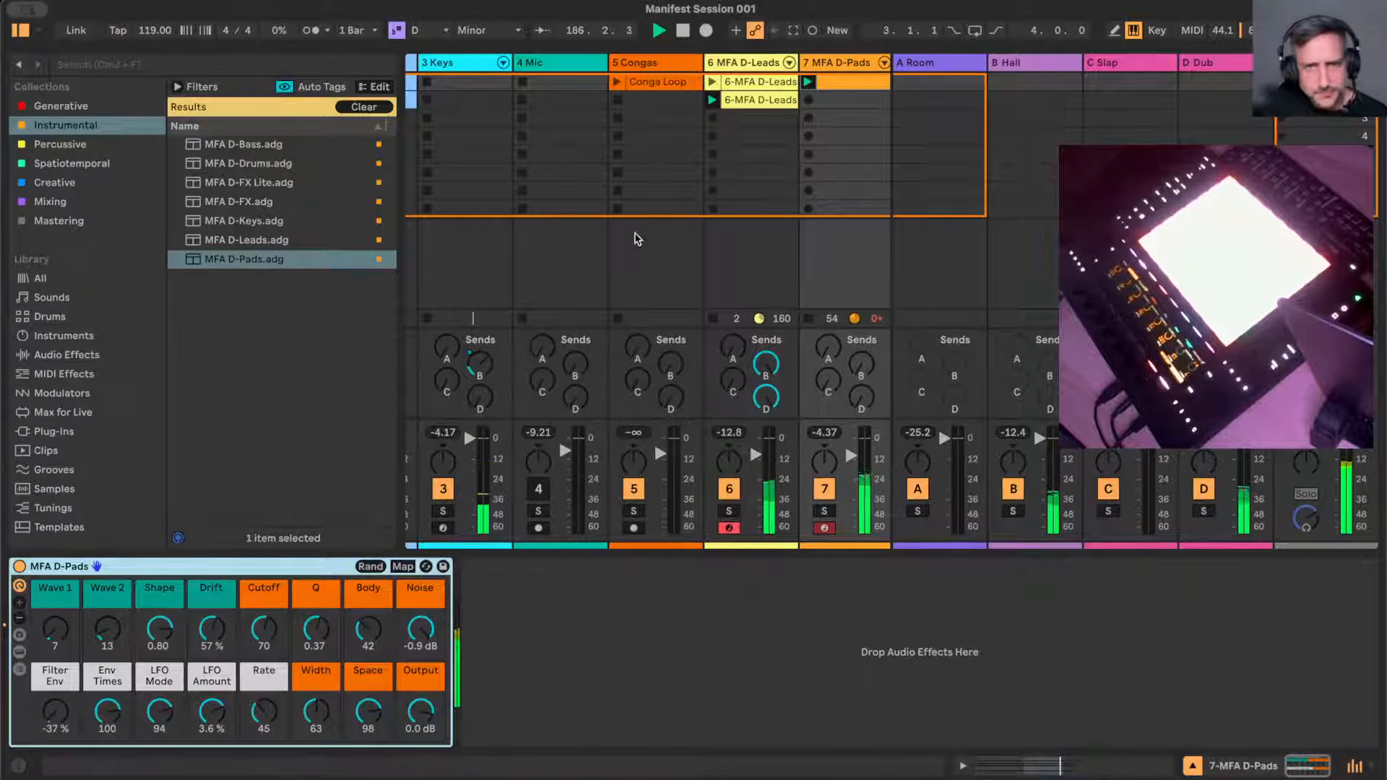
click(369, 568)
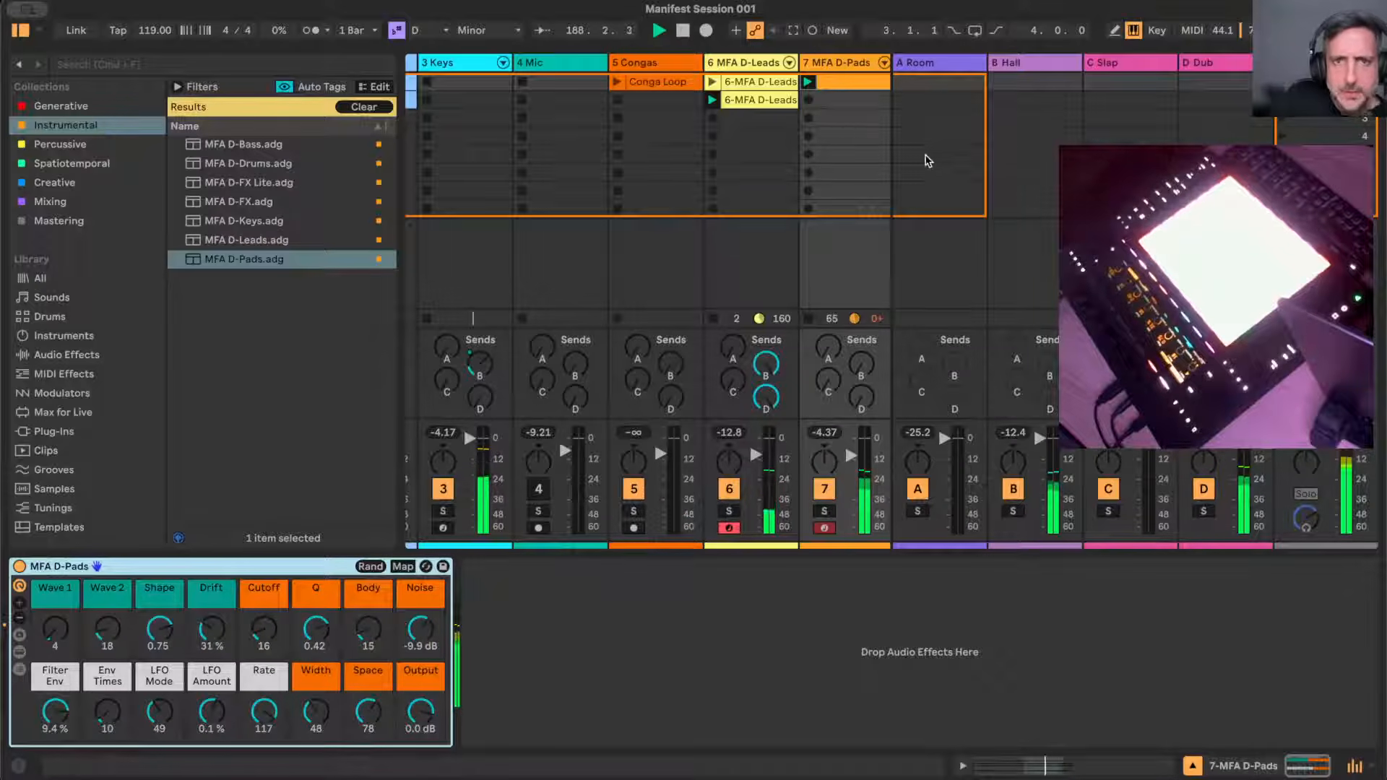
click(262, 629)
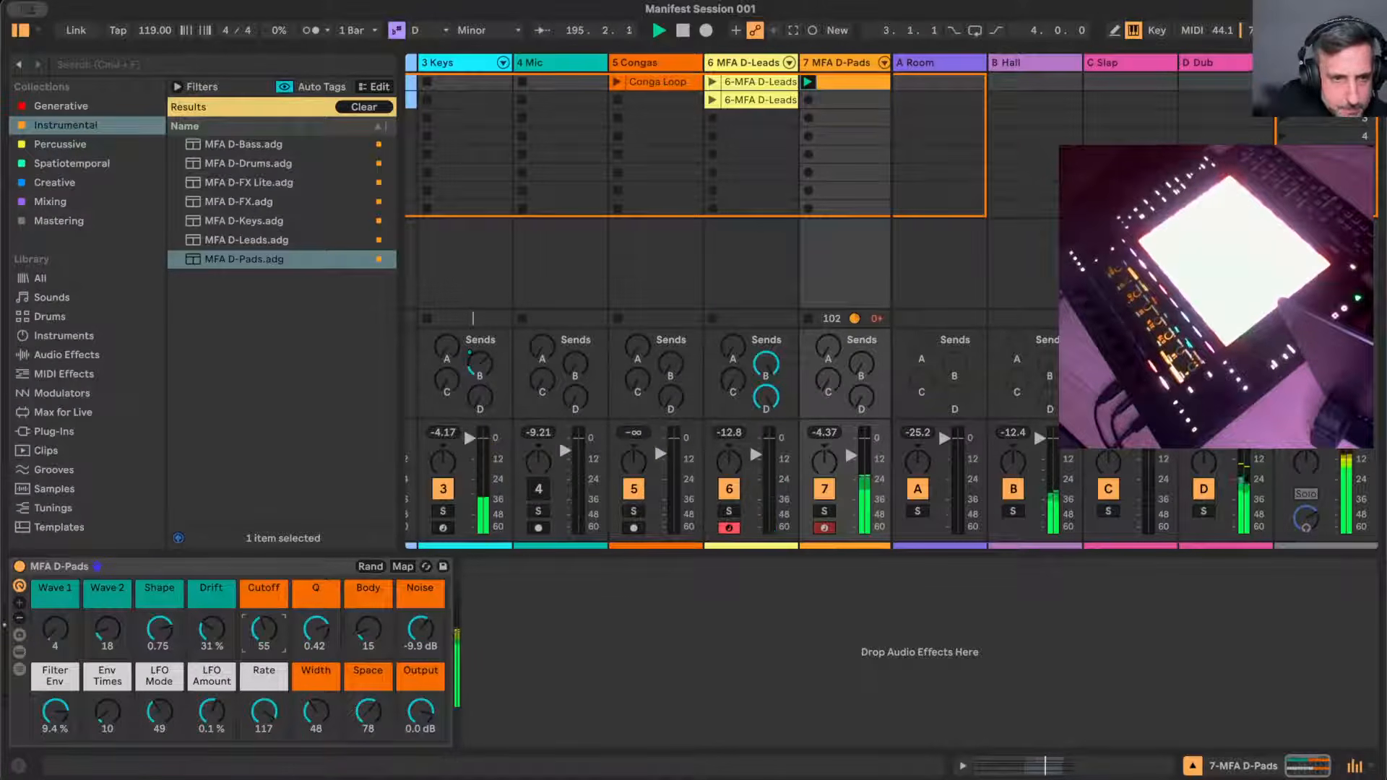
drag(264, 629, 264, 632)
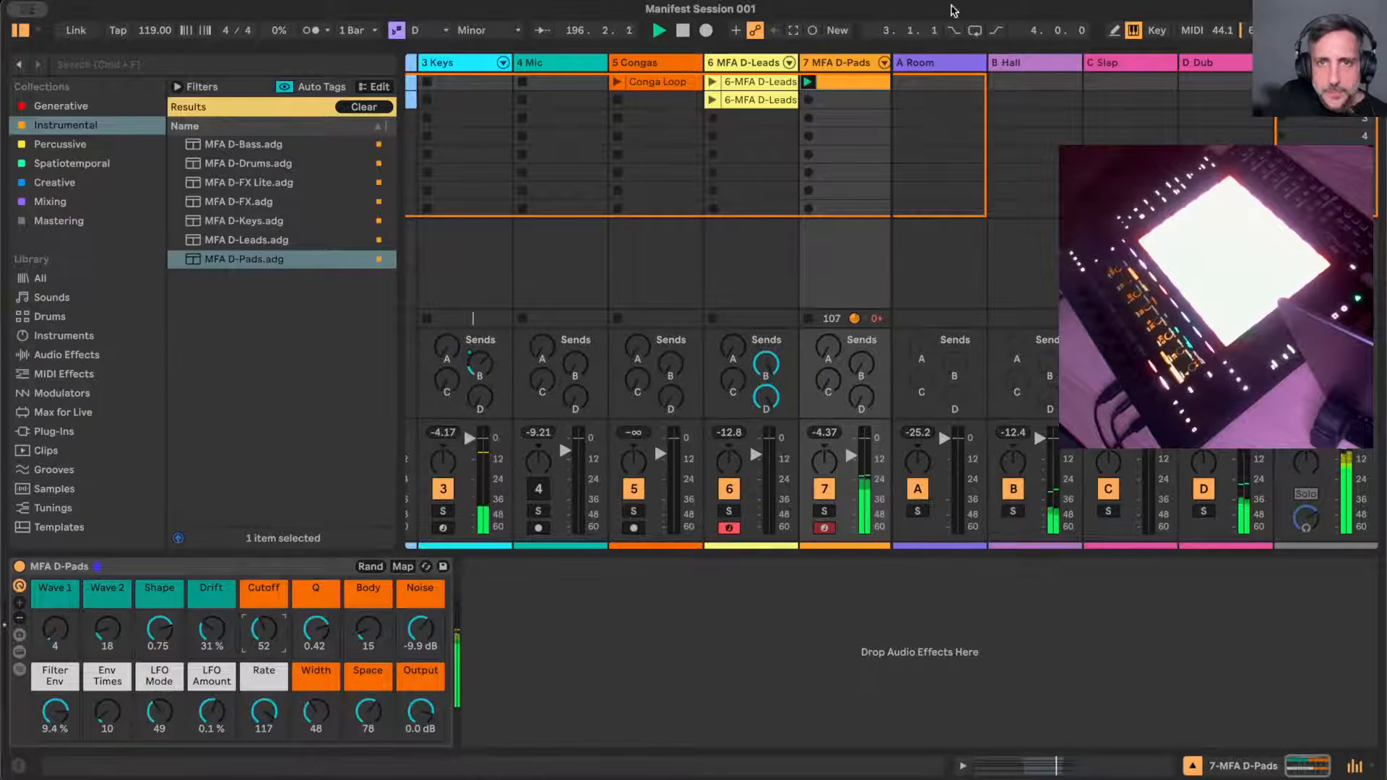
- Check the pad clip's chord notes and set the MFA D-Pads Noise macro to -8.3 dB
click(842, 86)
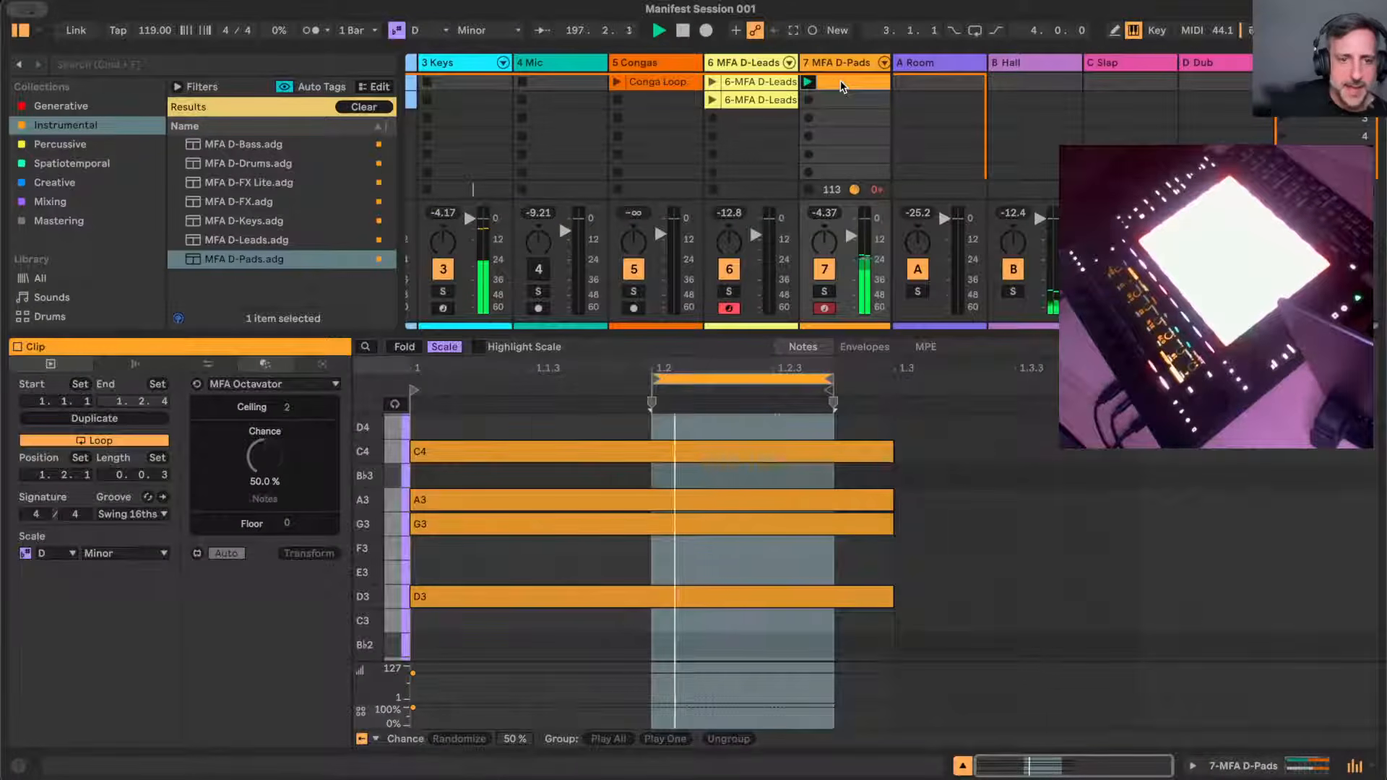
click(588, 453)
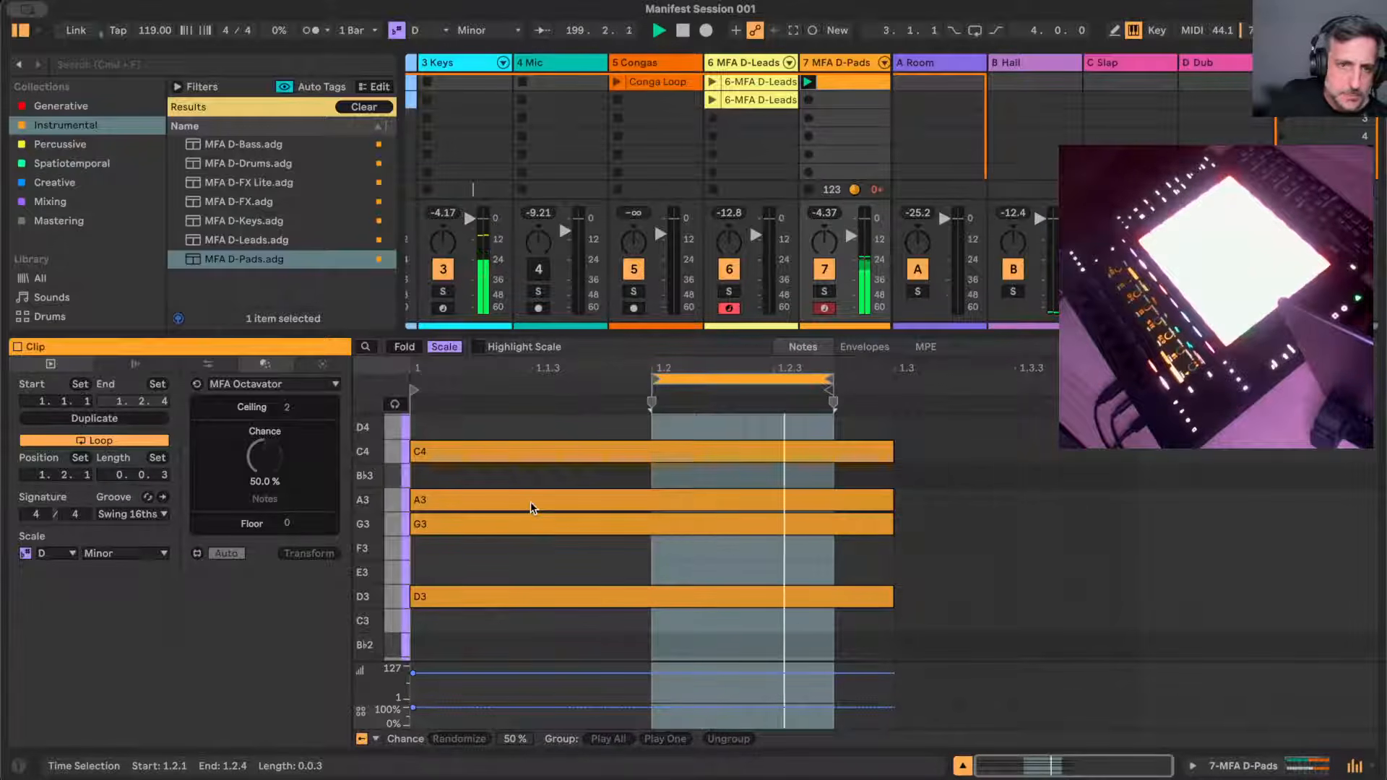
click(661, 329)
click(835, 63)
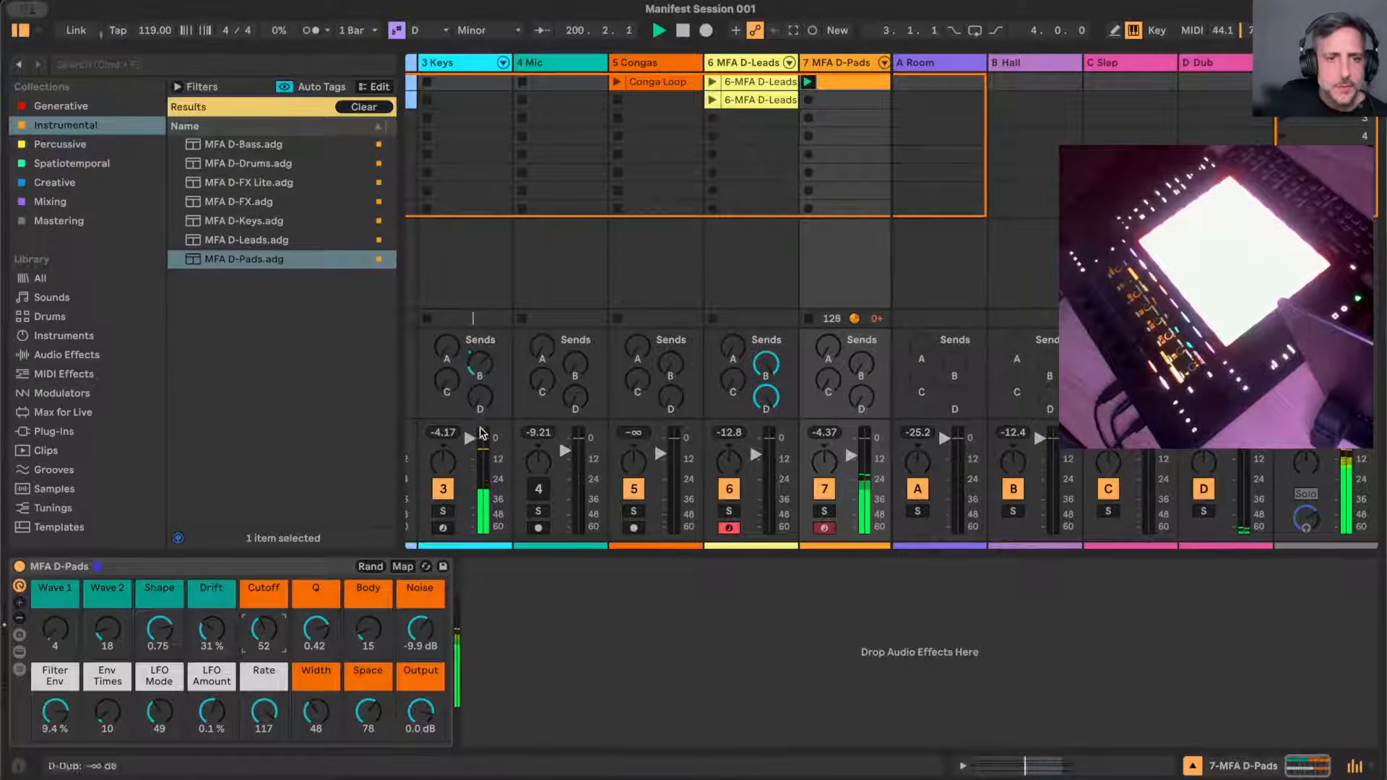
click(420, 629)
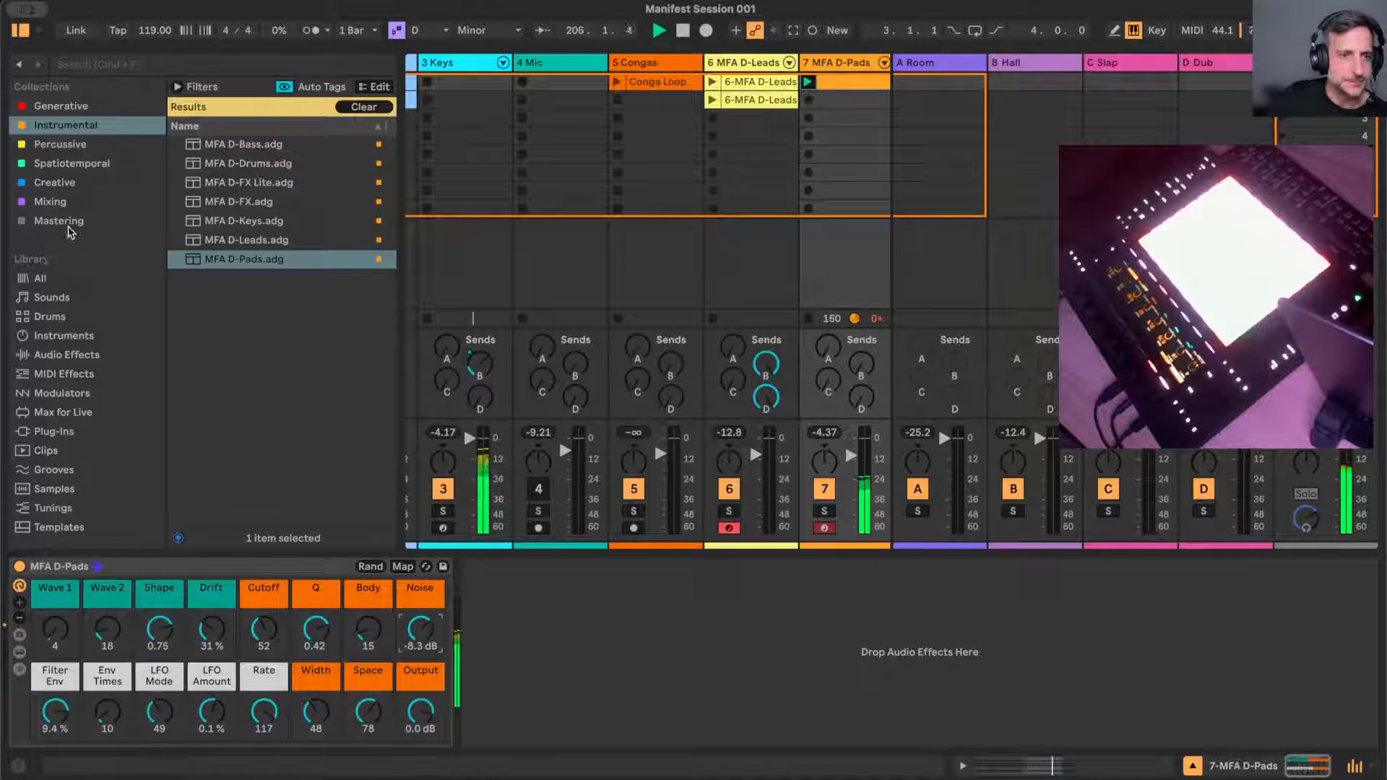
- Add a Reverb audio effect after the MFA D-Pads rack
click(84, 354)
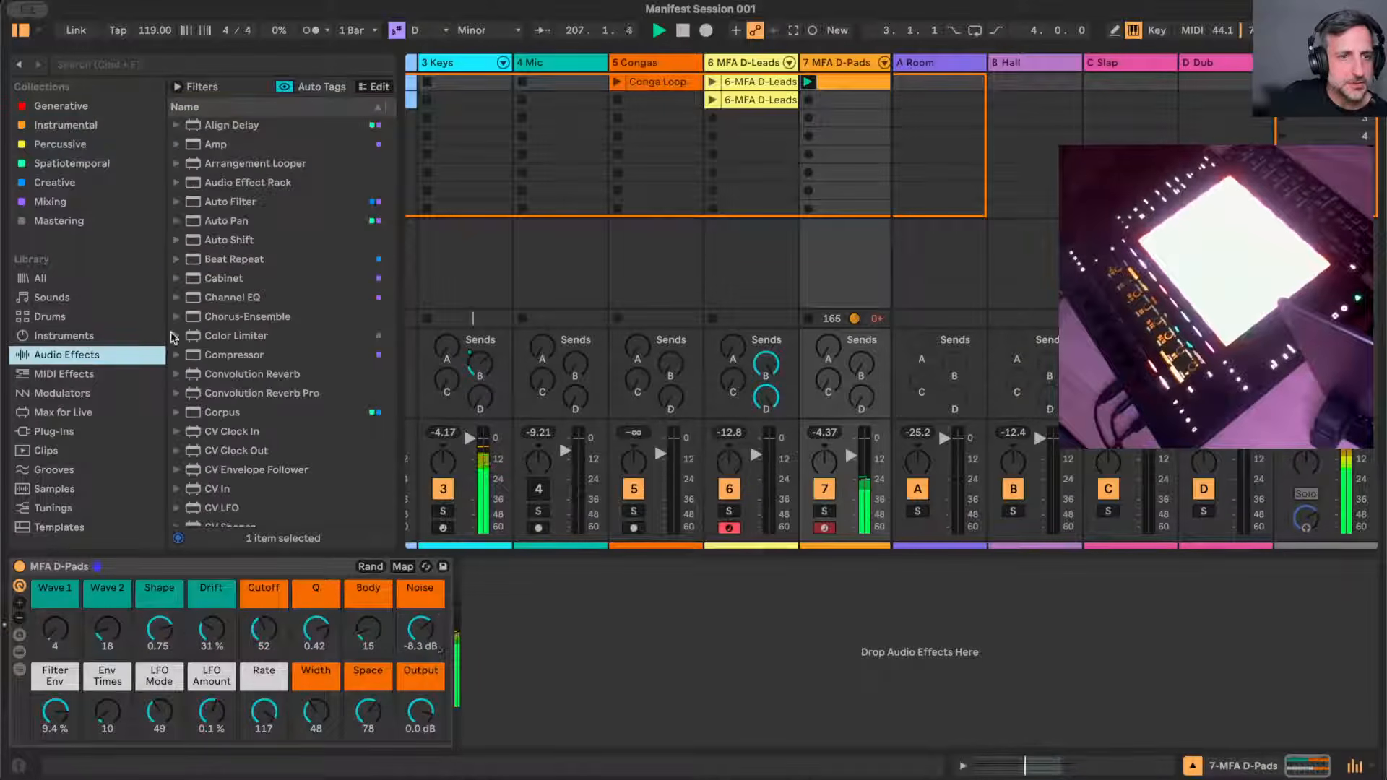
scroll(222, 363, down, 10)
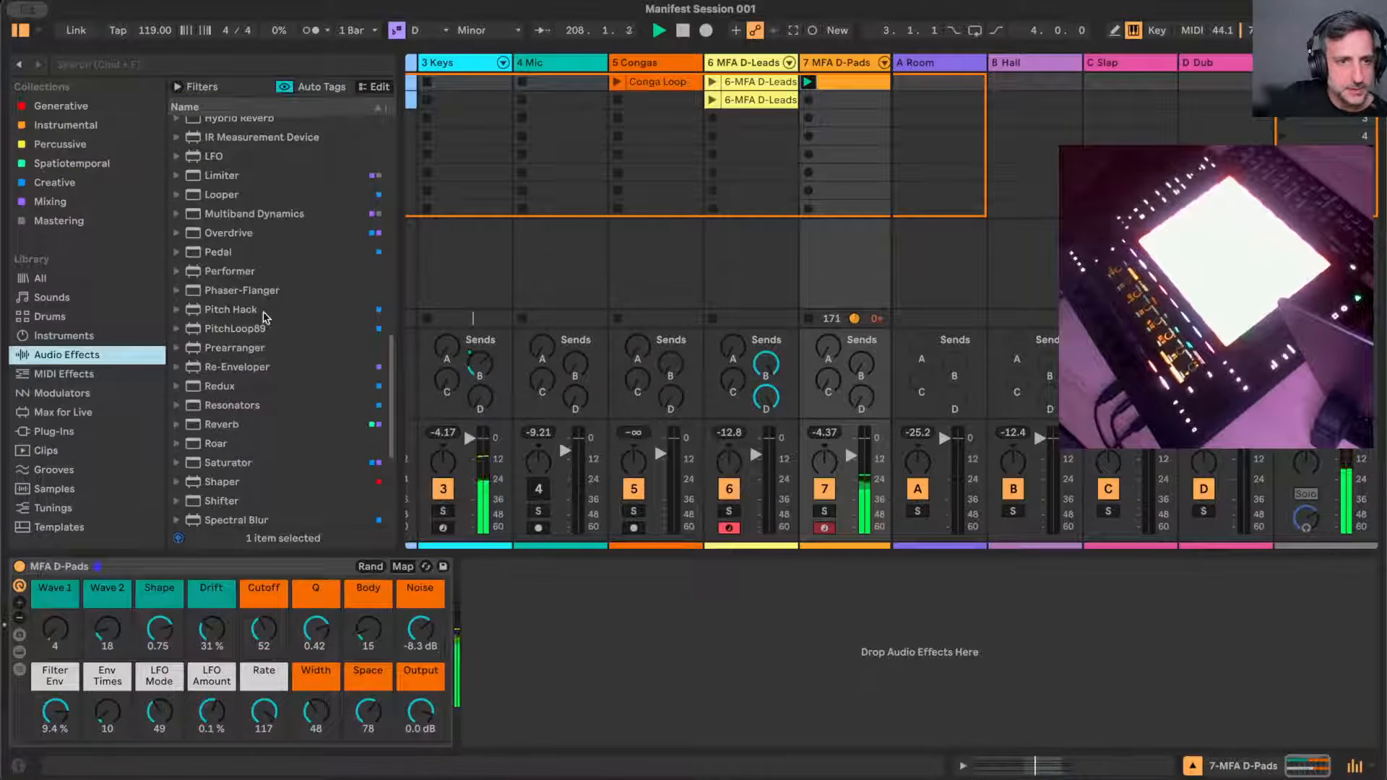
drag(211, 427, 619, 621)
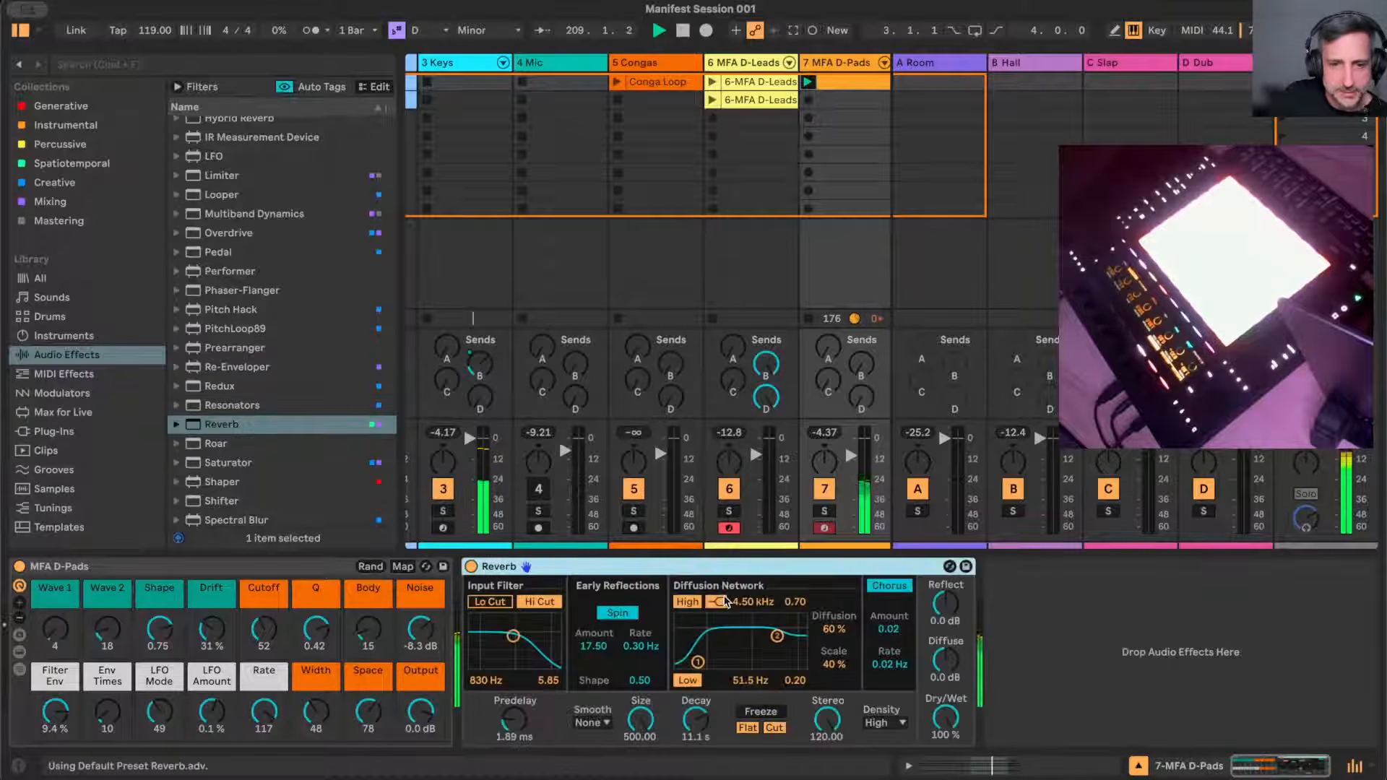
- Set the pad Reverb's Decay to 6.24 s, Smooth to Slow, Size to 58.57 and Dry/Wet to 73%
click(698, 715)
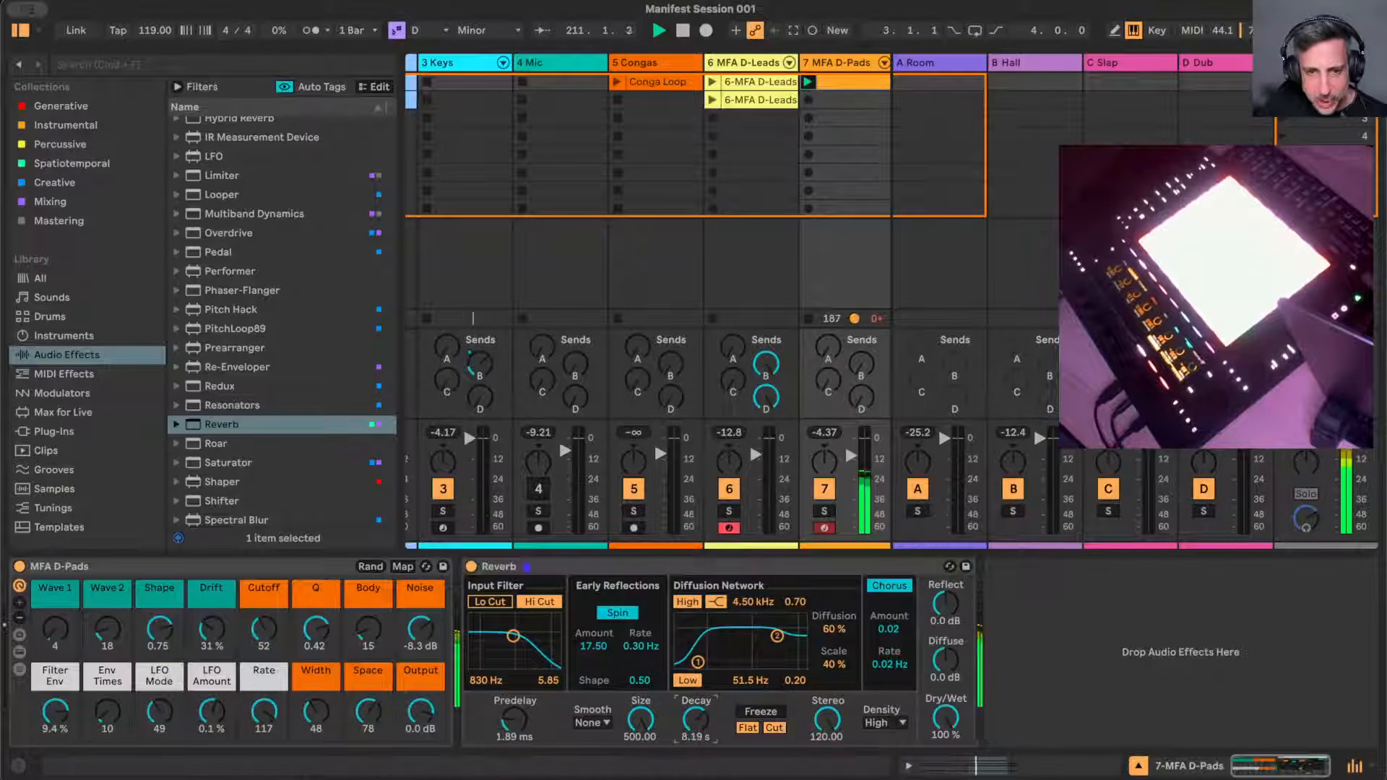
drag(695, 719, 696, 726)
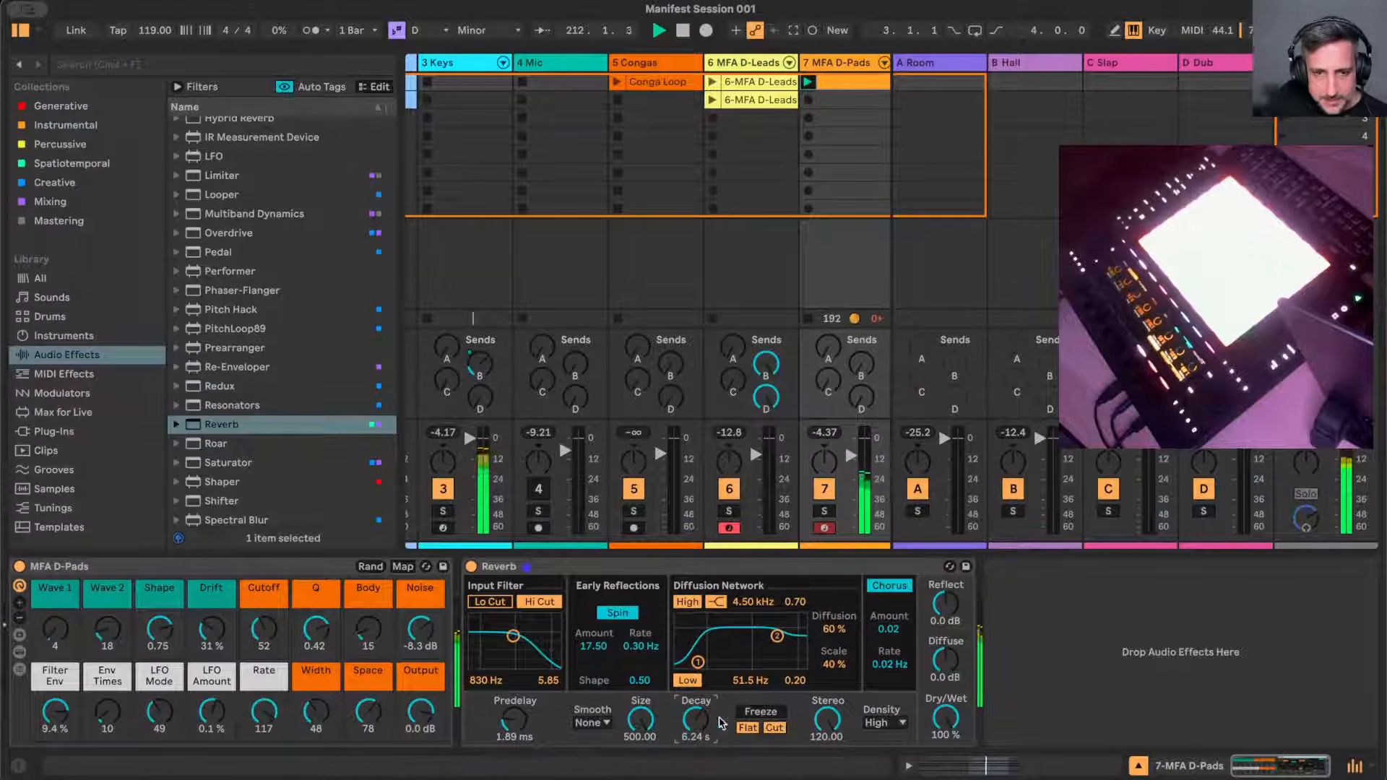
click(594, 722)
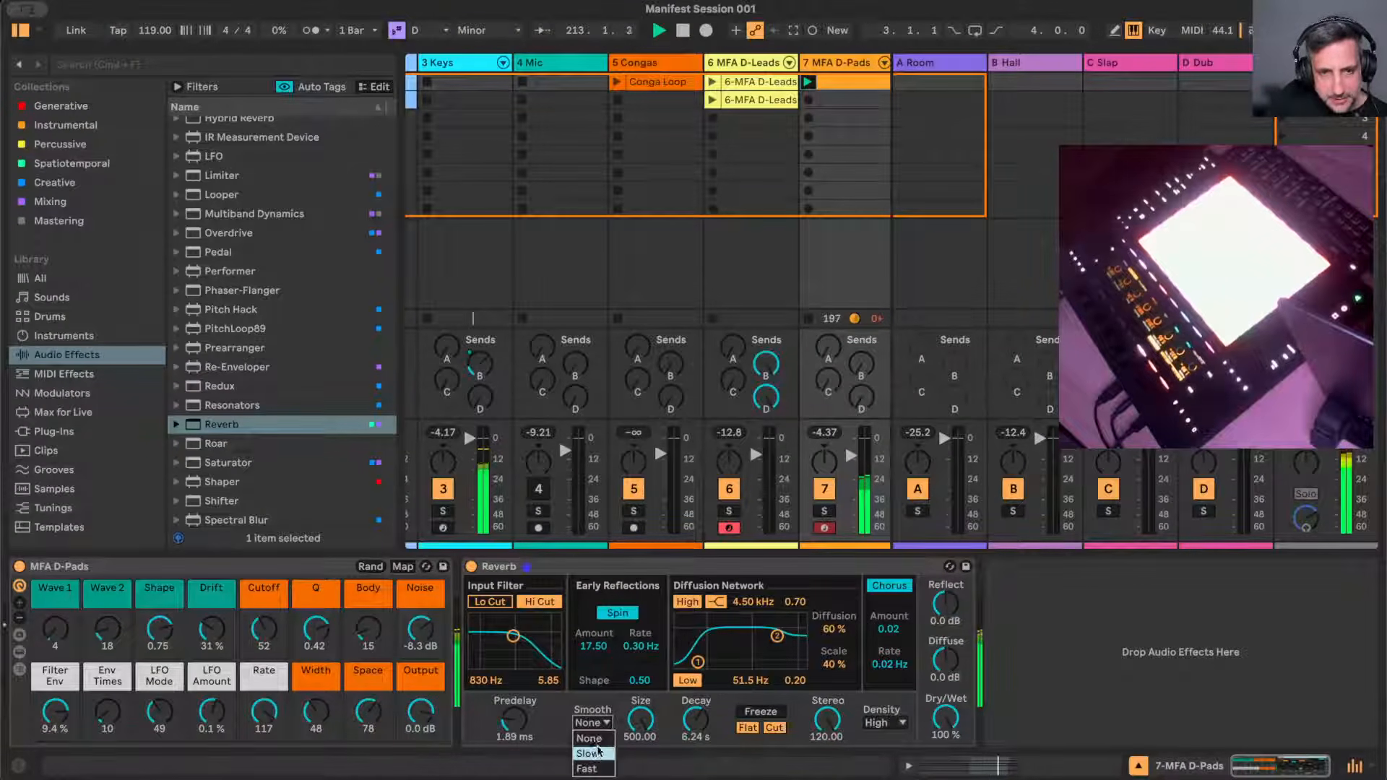
click(598, 753)
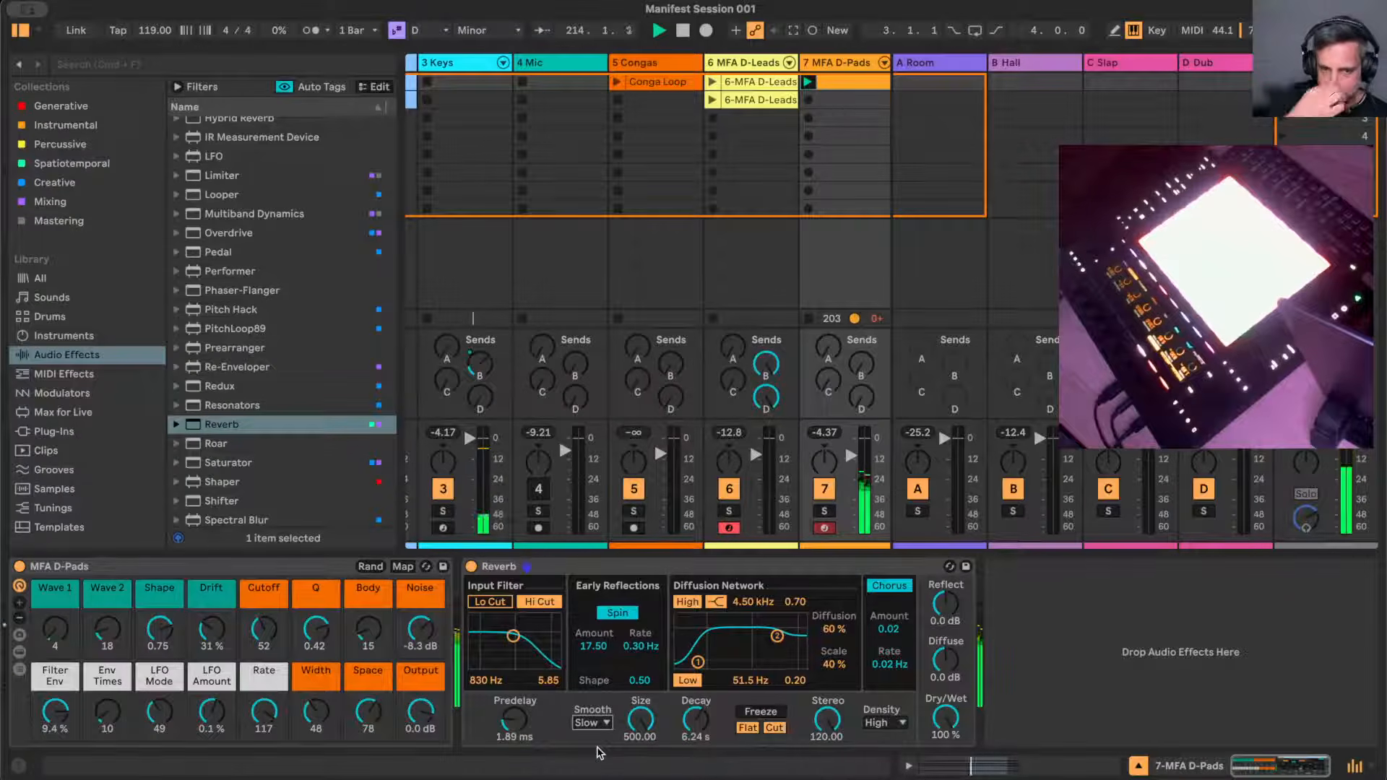
mouse_move(638, 724)
mouse_down()
mouse_move(639, 758)
mouse_move(639, 743)
mouse_up()
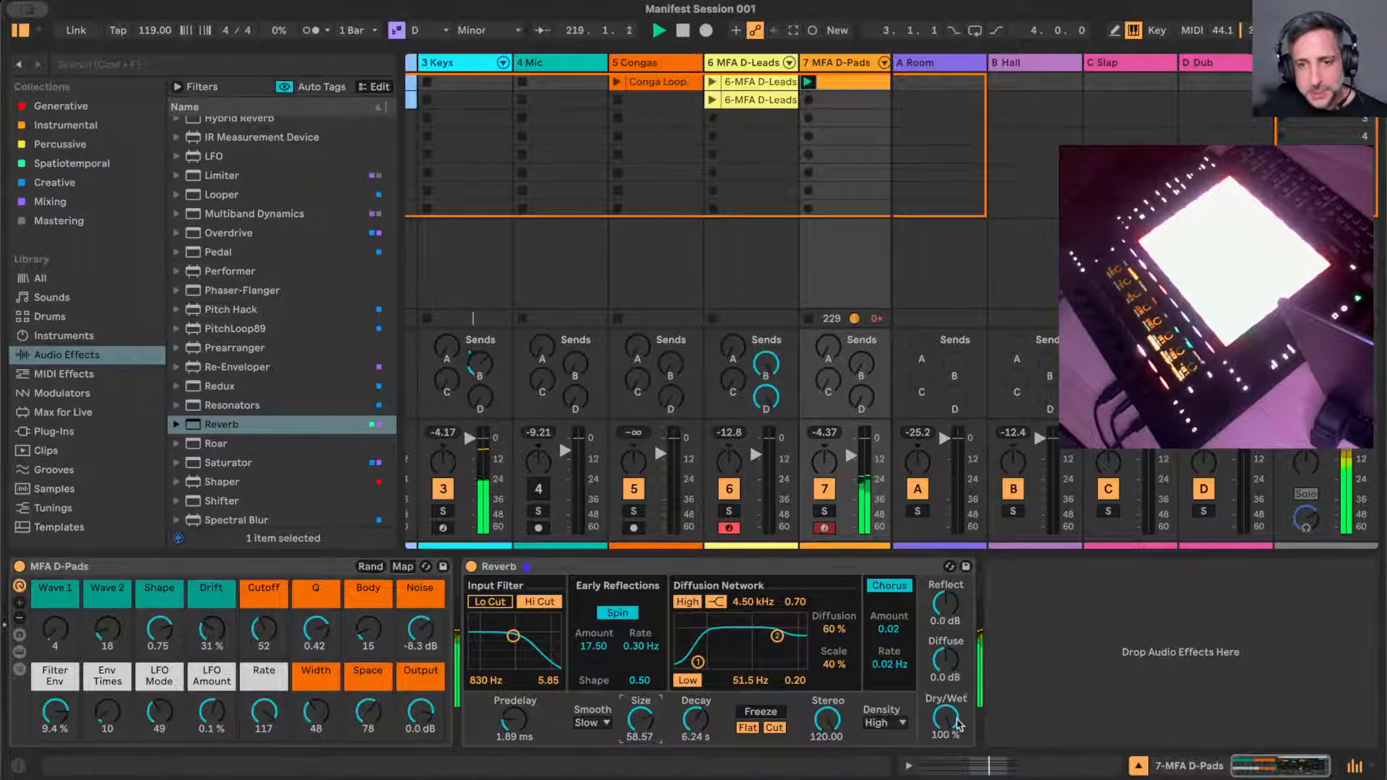
drag(944, 716, 945, 732)
- Add the MFA LFOx Pro device from the Generative collection after the Reverb on the pads track
click(60, 106)
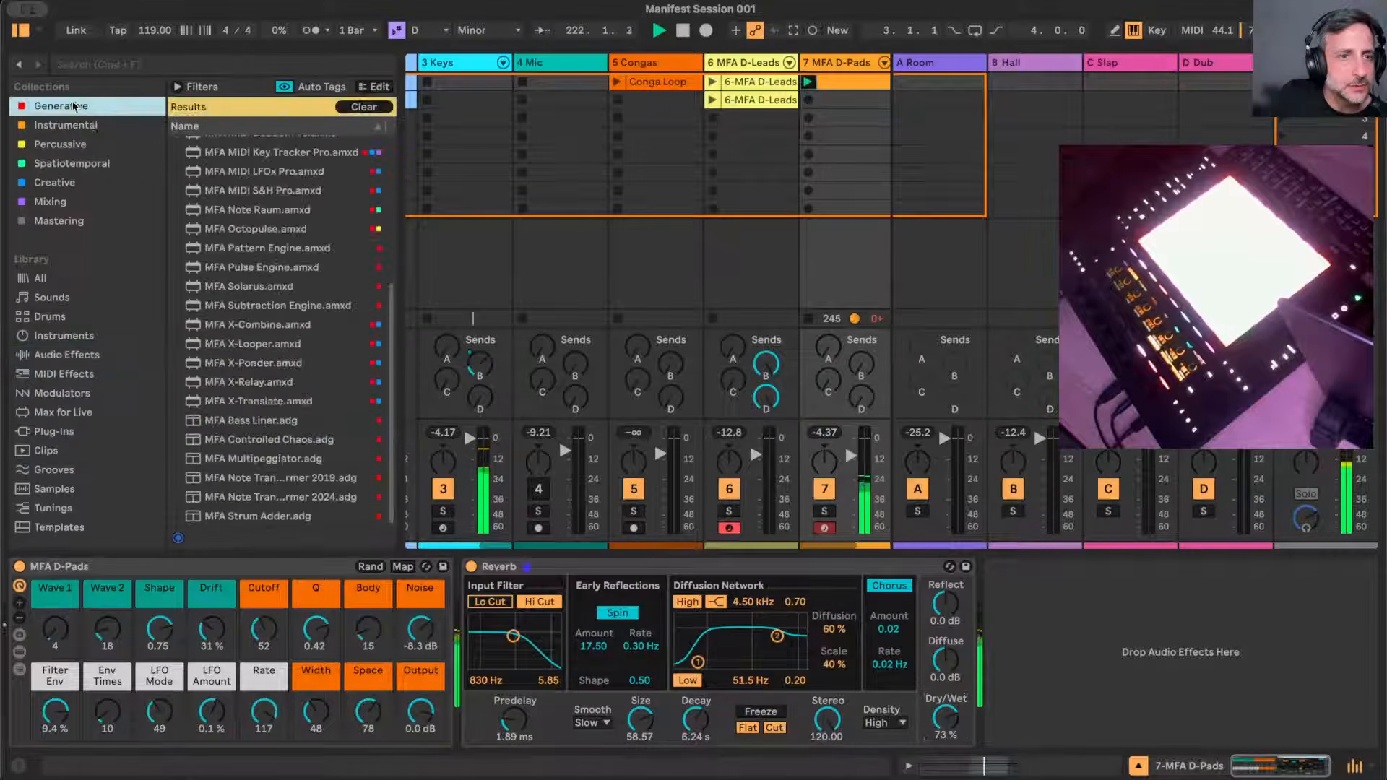
scroll(242, 348, up, 3)
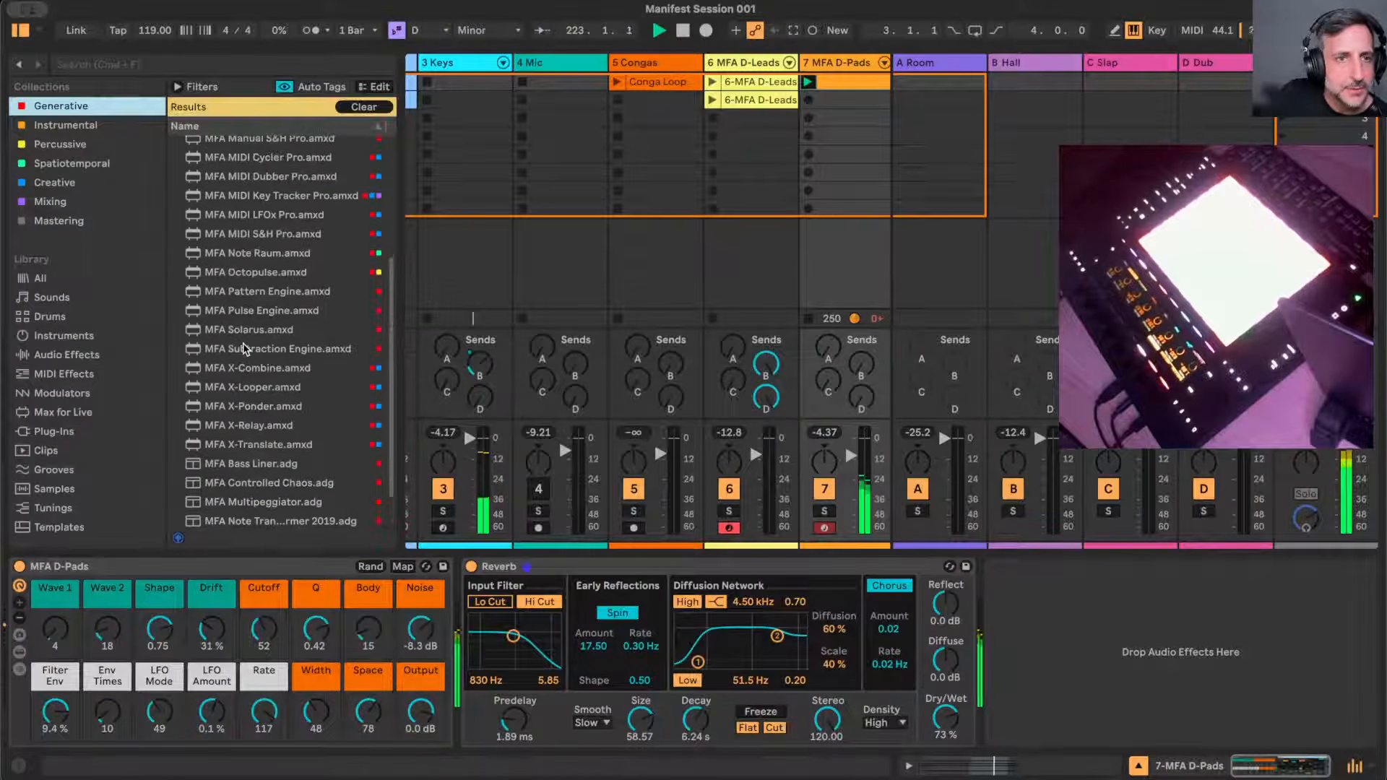
scroll(244, 349, up, 1)
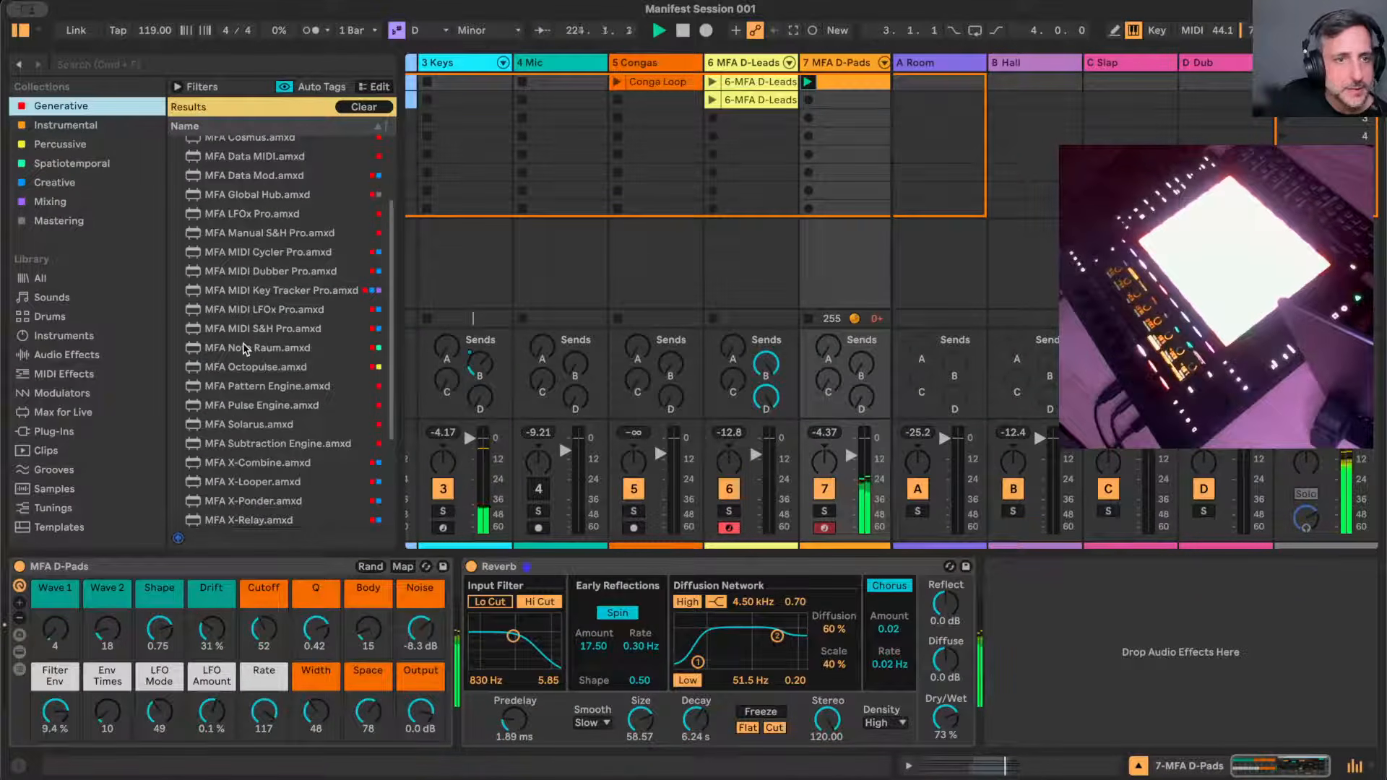
scroll(251, 310, up, 3)
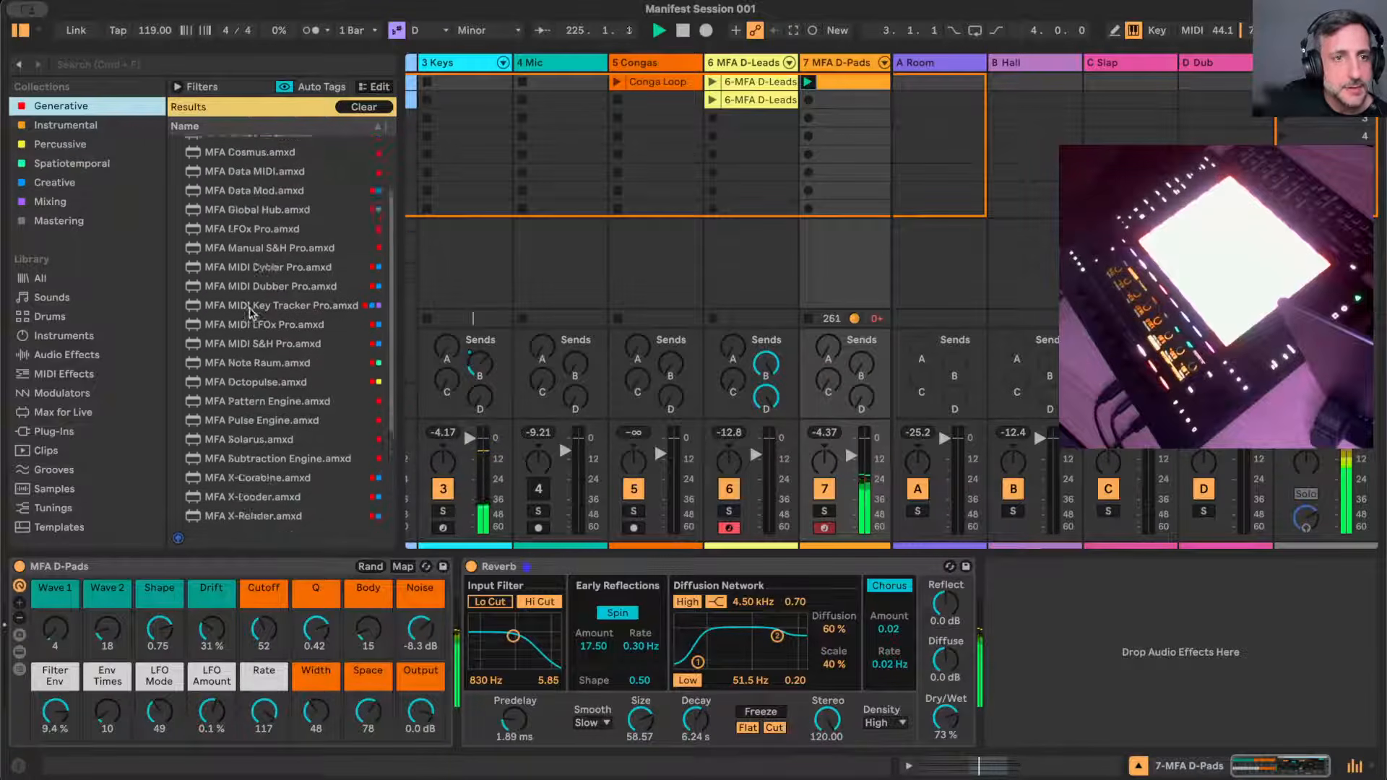
mouse_move(251, 315)
mouse_down()
mouse_move(1034, 573)
mouse_move(1056, 665)
mouse_up()
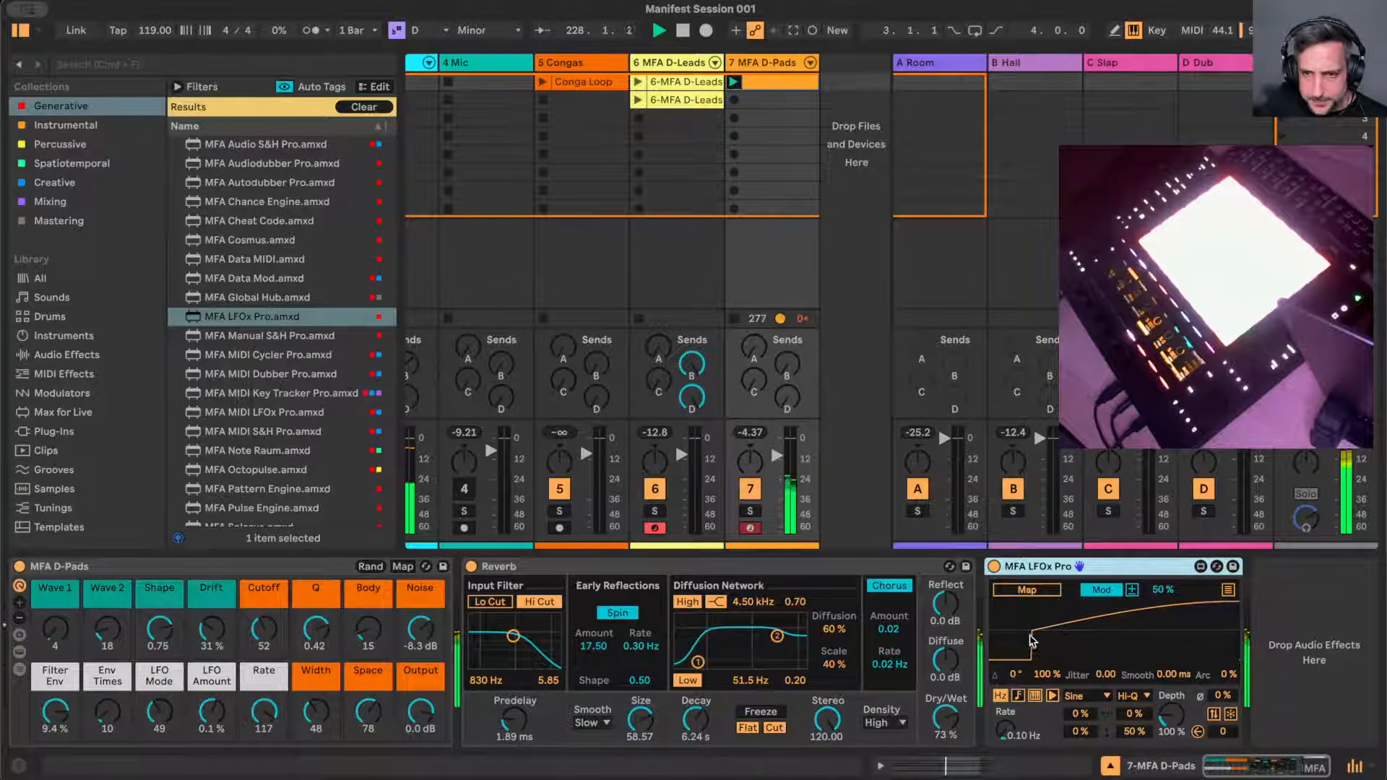
- Set MFA LFOx Pro to the Glider waveform with a tempo-synced rate of 1n and a 3/2 multiplier
click(1103, 695)
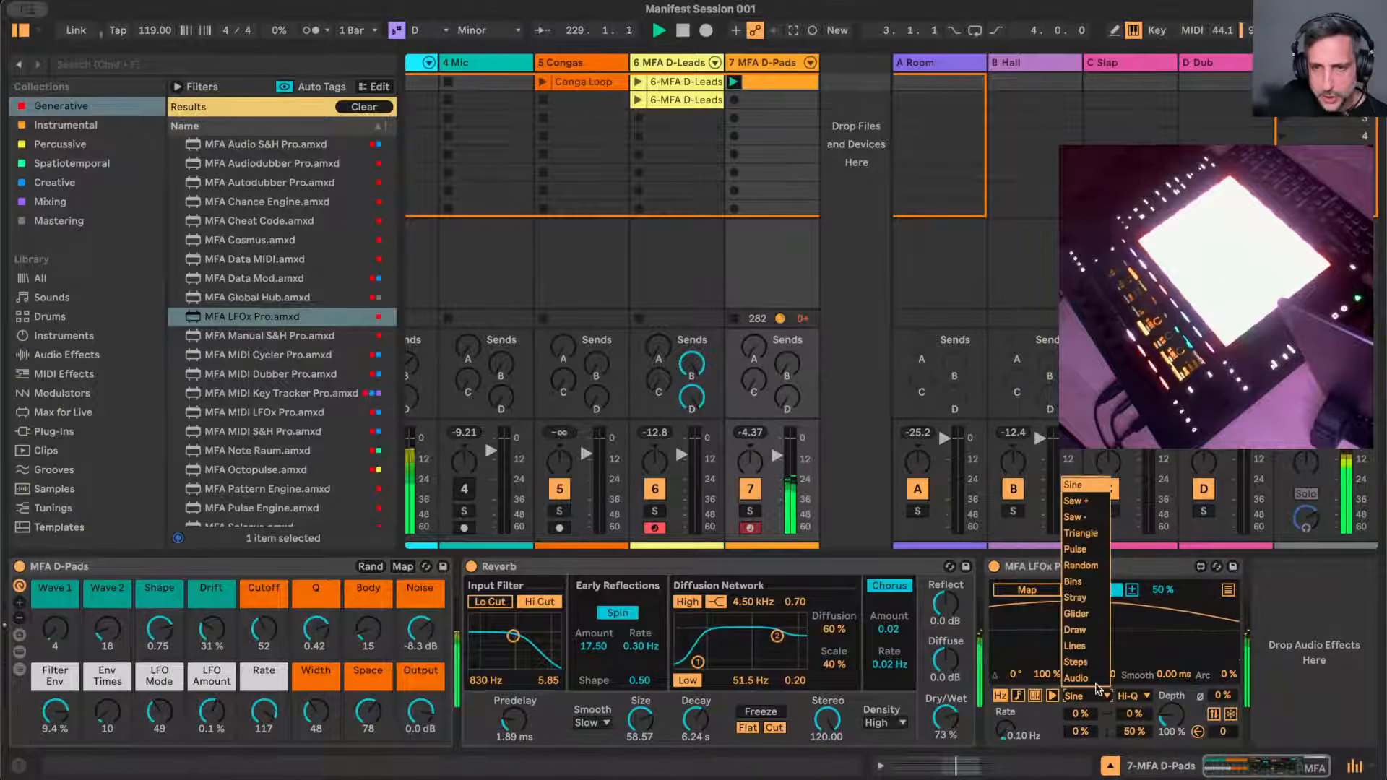
click(1089, 614)
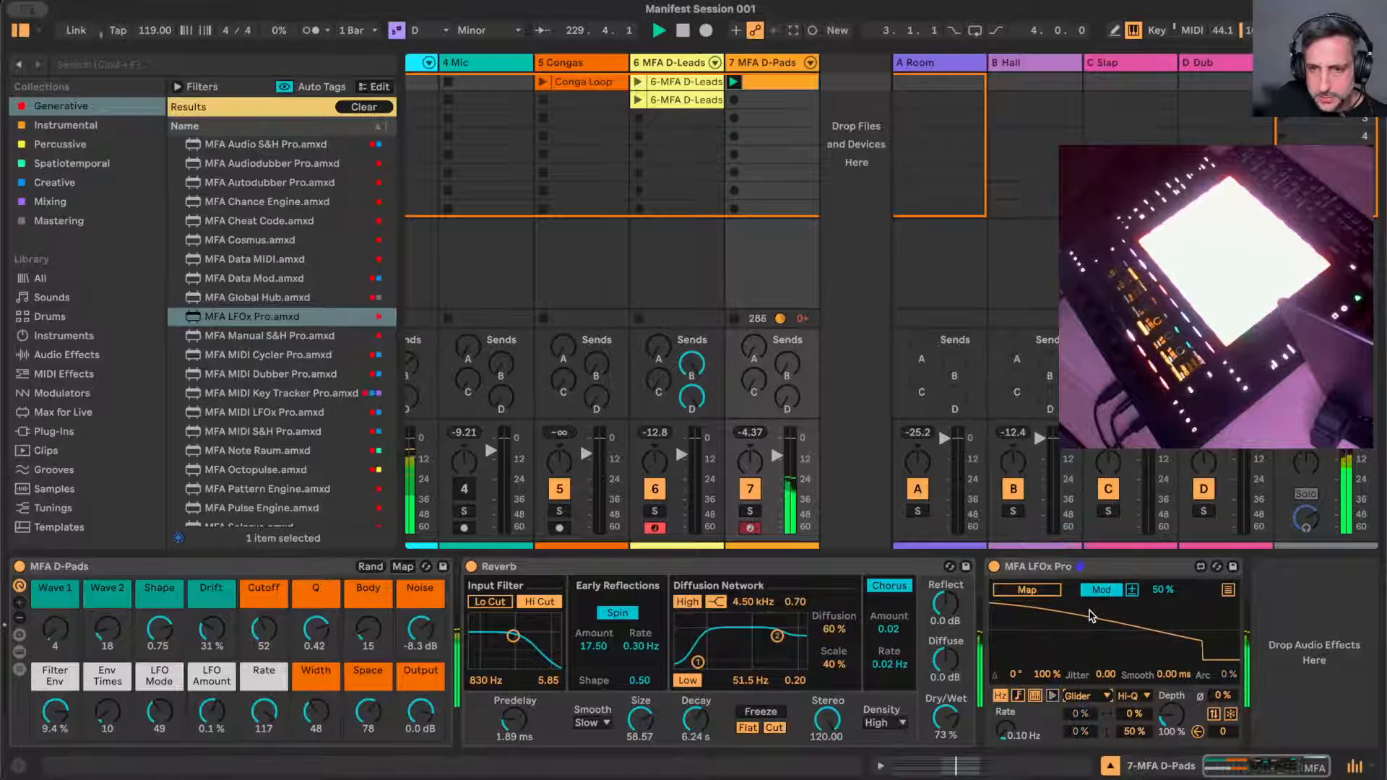
click(1020, 696)
click(1016, 715)
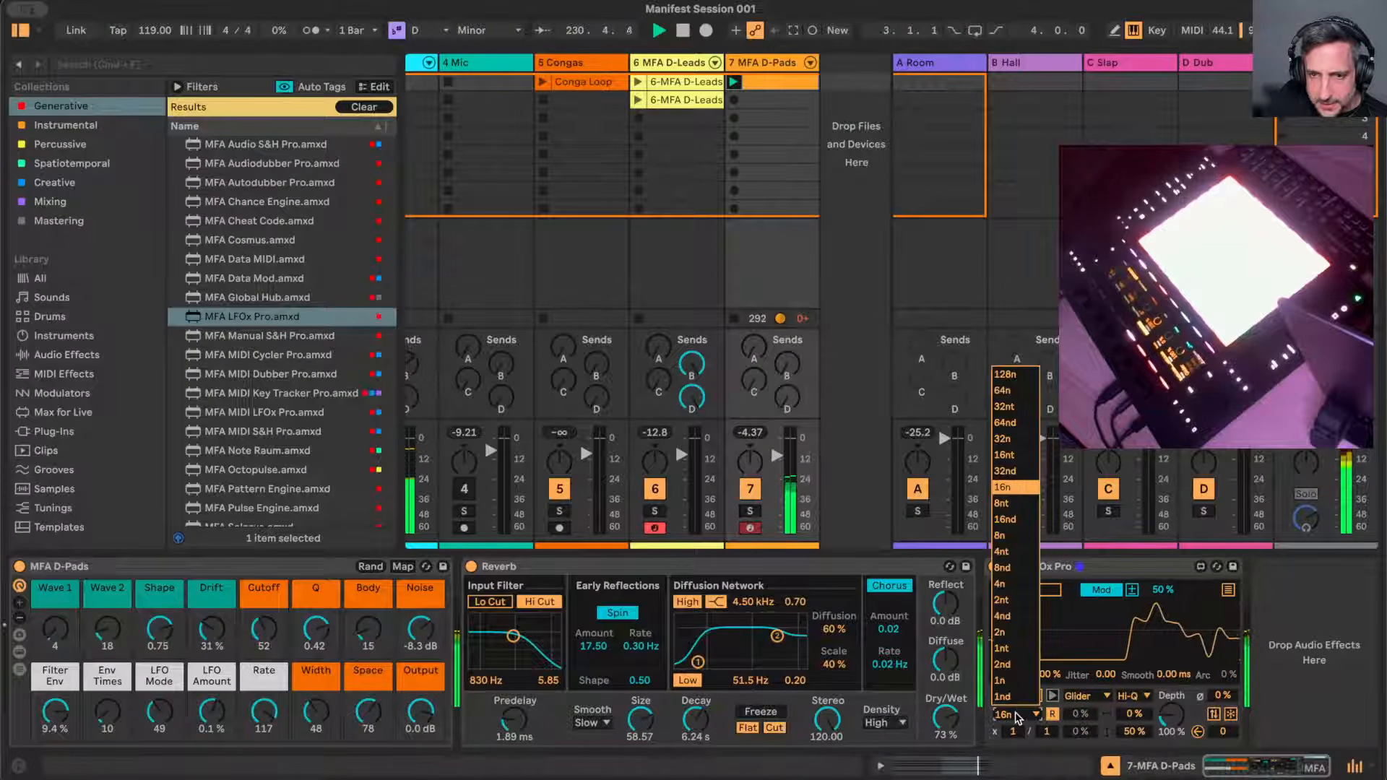
click(1024, 681)
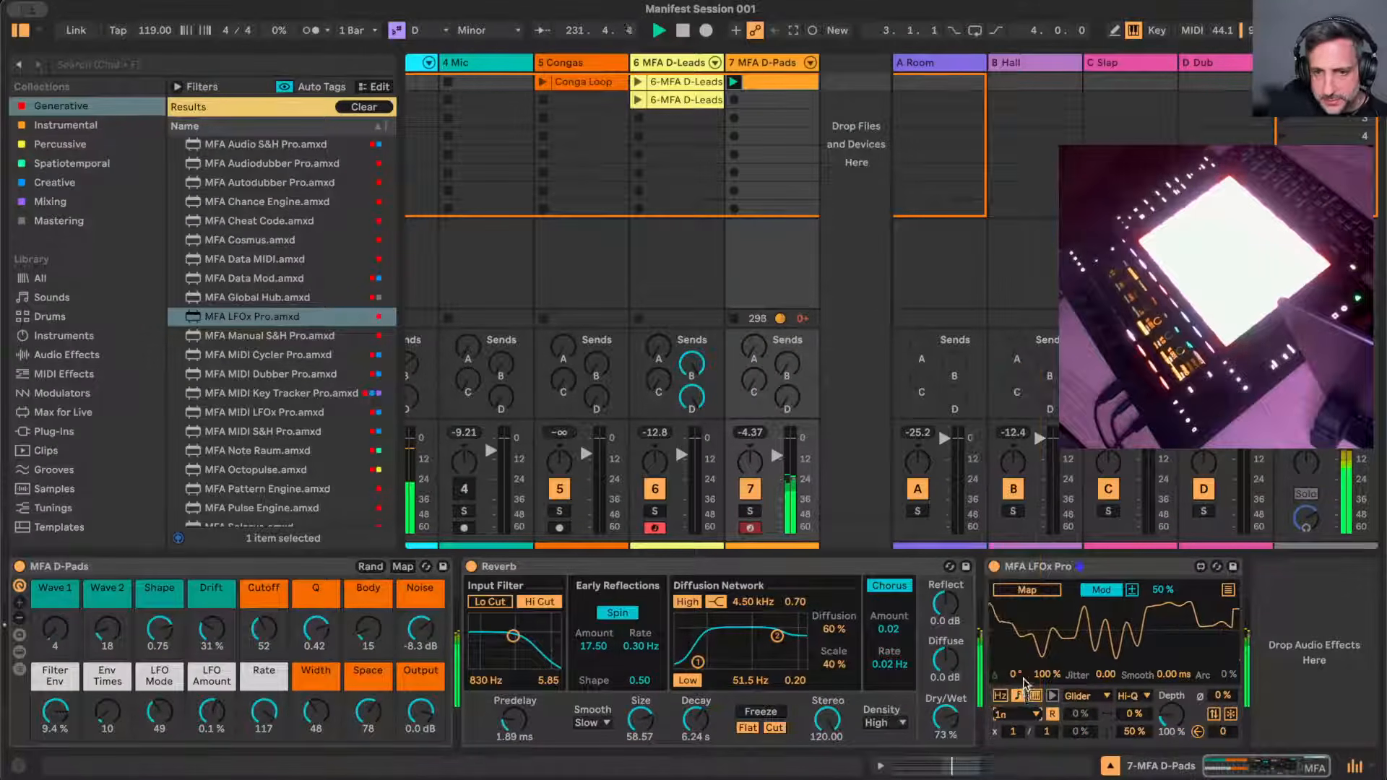
key(Up)
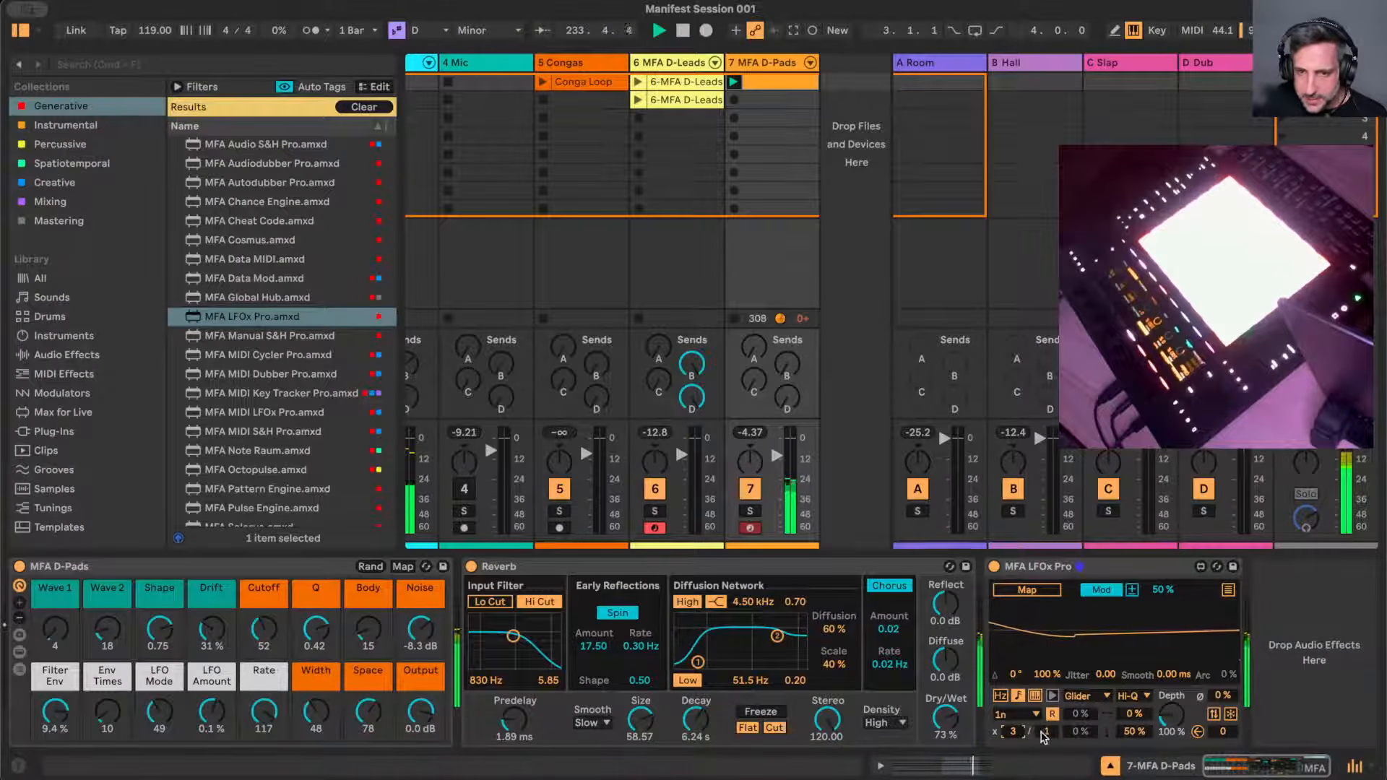
key(Up)
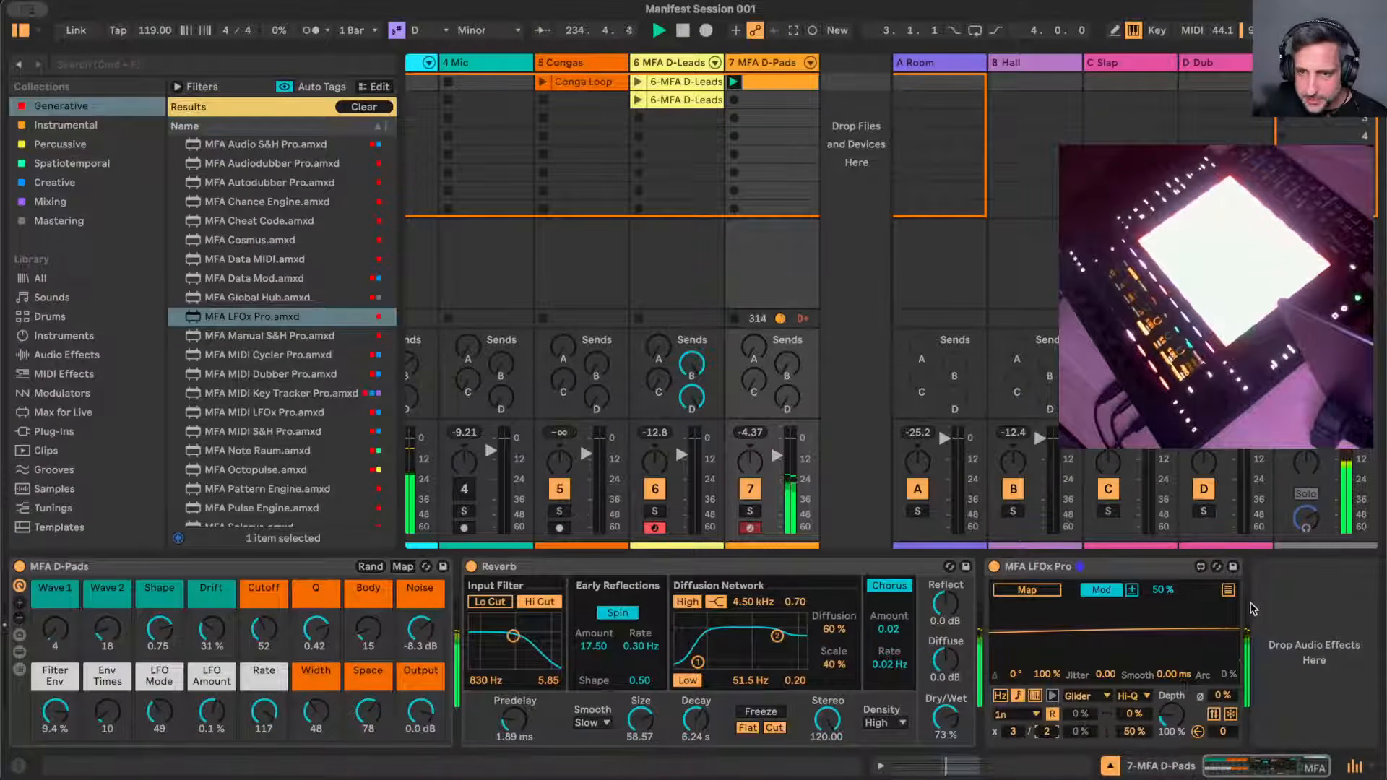
- Map the LFO to the Reverb's Size at 7% modulation with a 5/2 rate multiplier, and lower the Reverb's Dry/Wet to 69%
click(1023, 603)
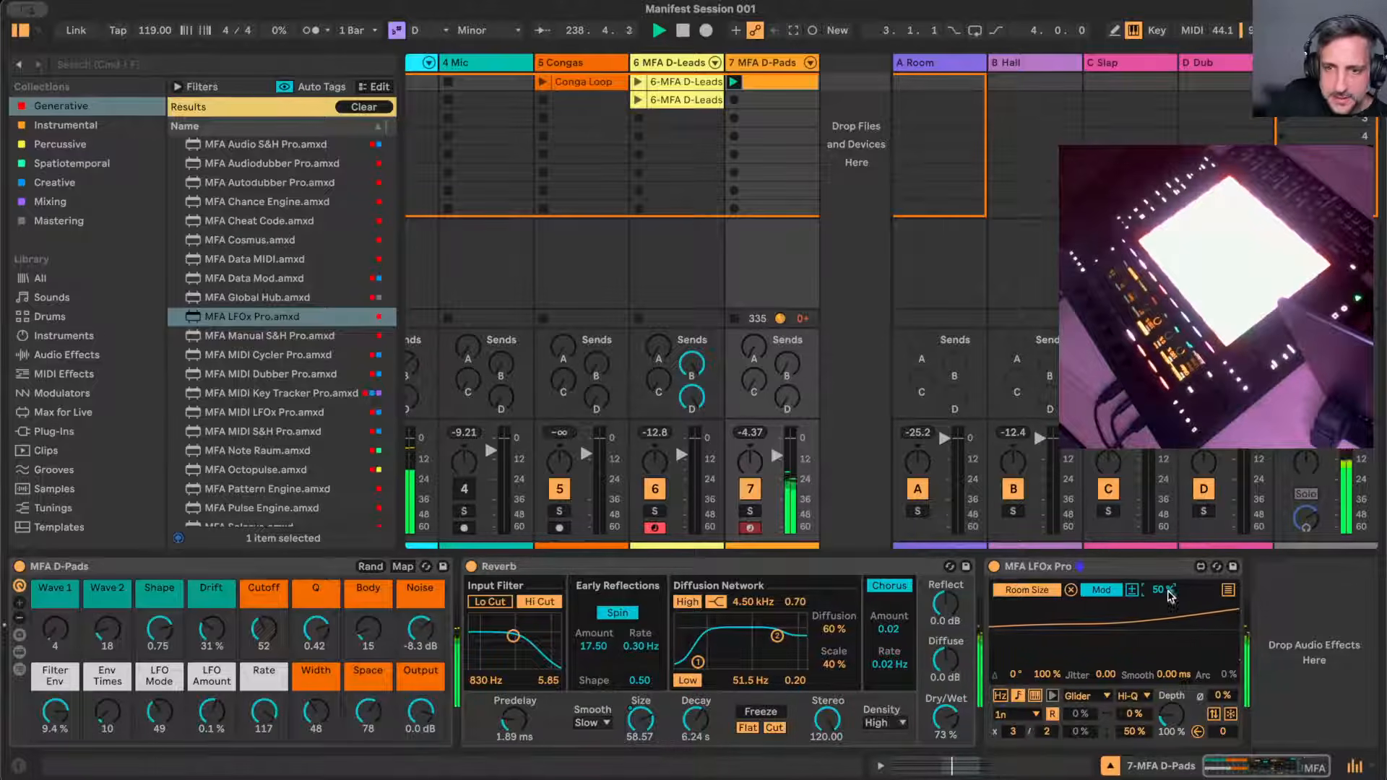
drag(1158, 603, 1159, 633)
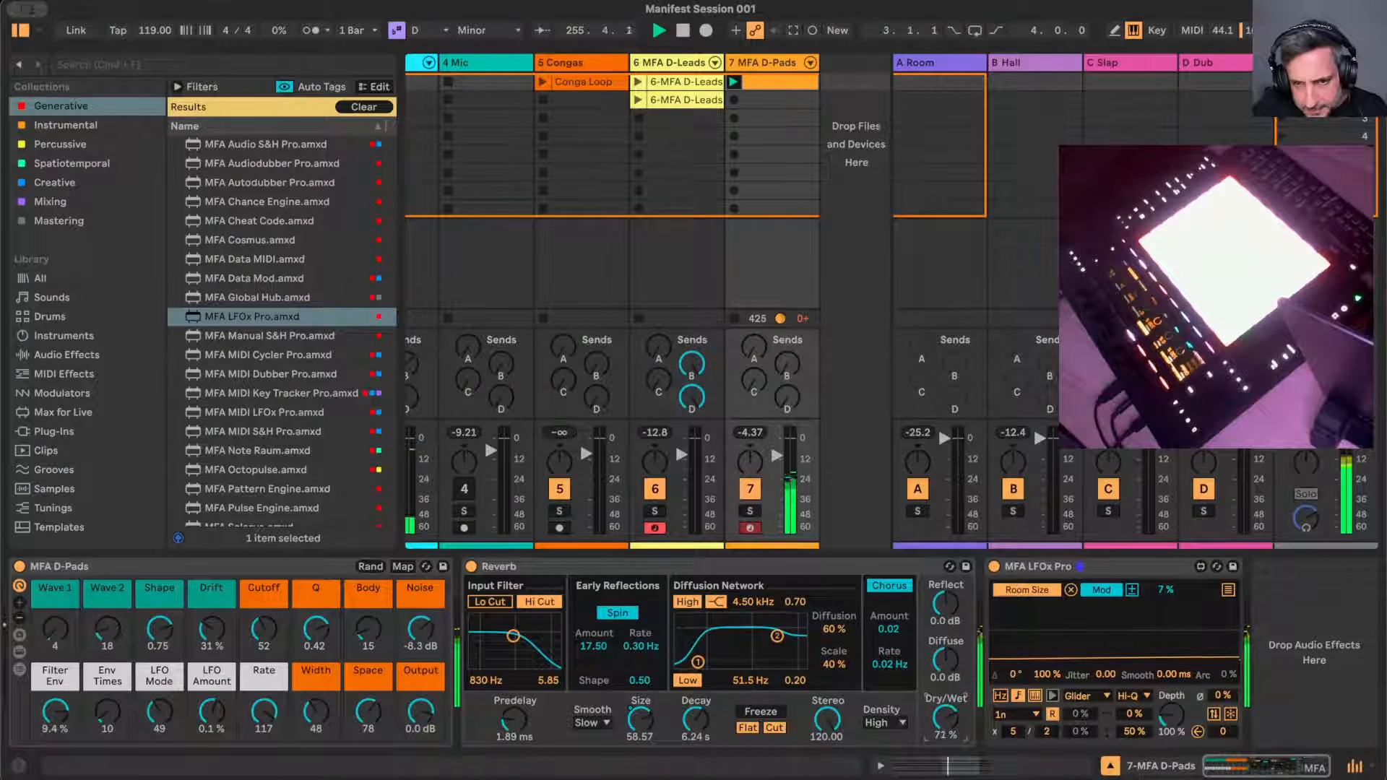
scroll(954, 720, down, 1)
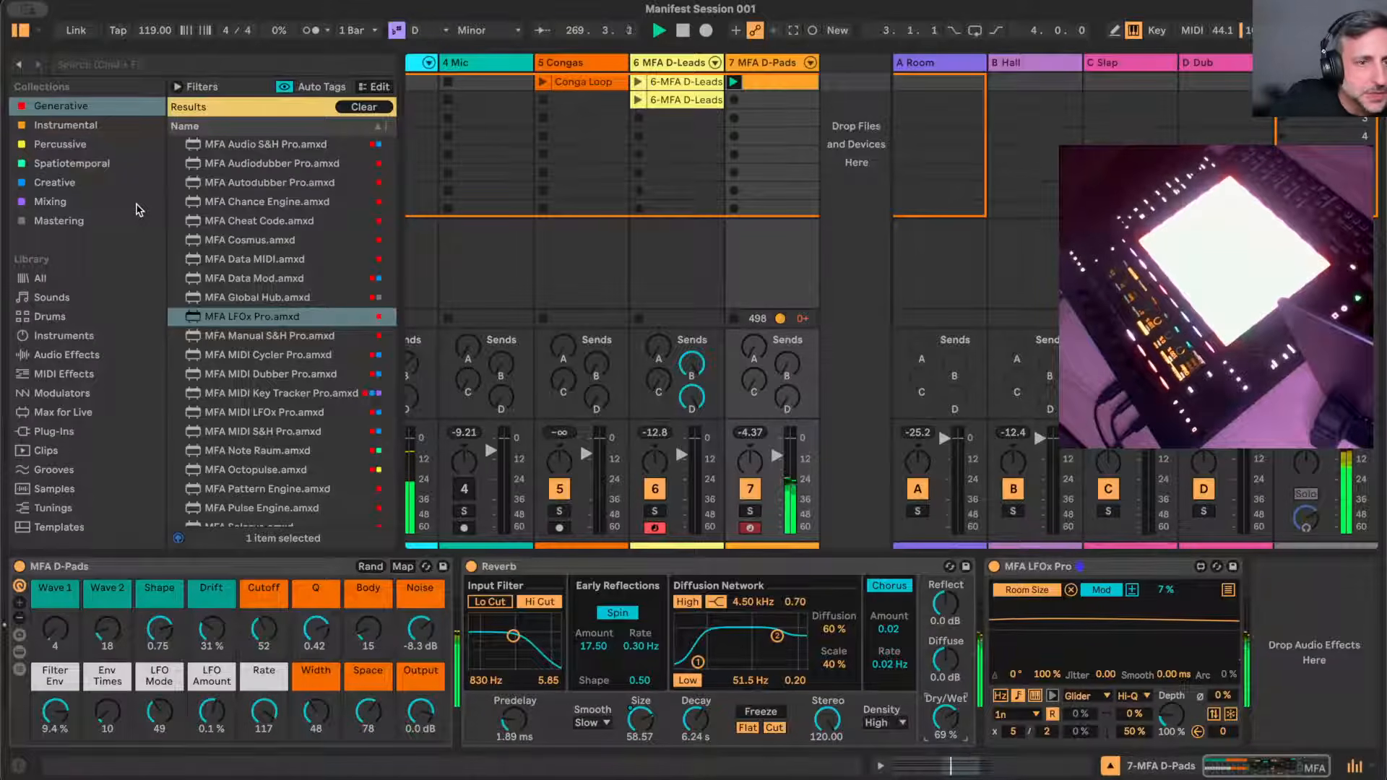
- Try a Chorus-Ensemble in Vibrato mode at the end of the pads track's device chain, and delete it
click(75, 358)
scroll(241, 388, up, 5)
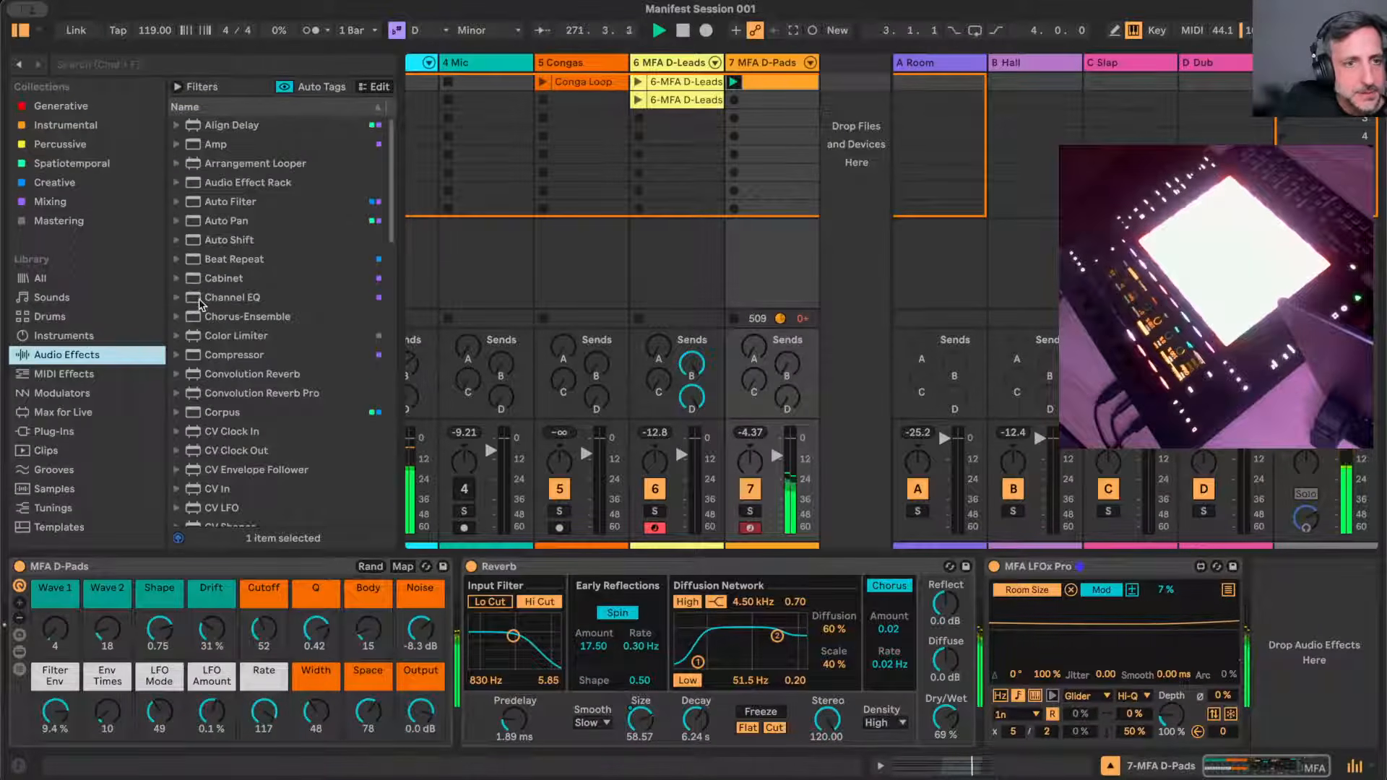
scroll(235, 340, down, 1)
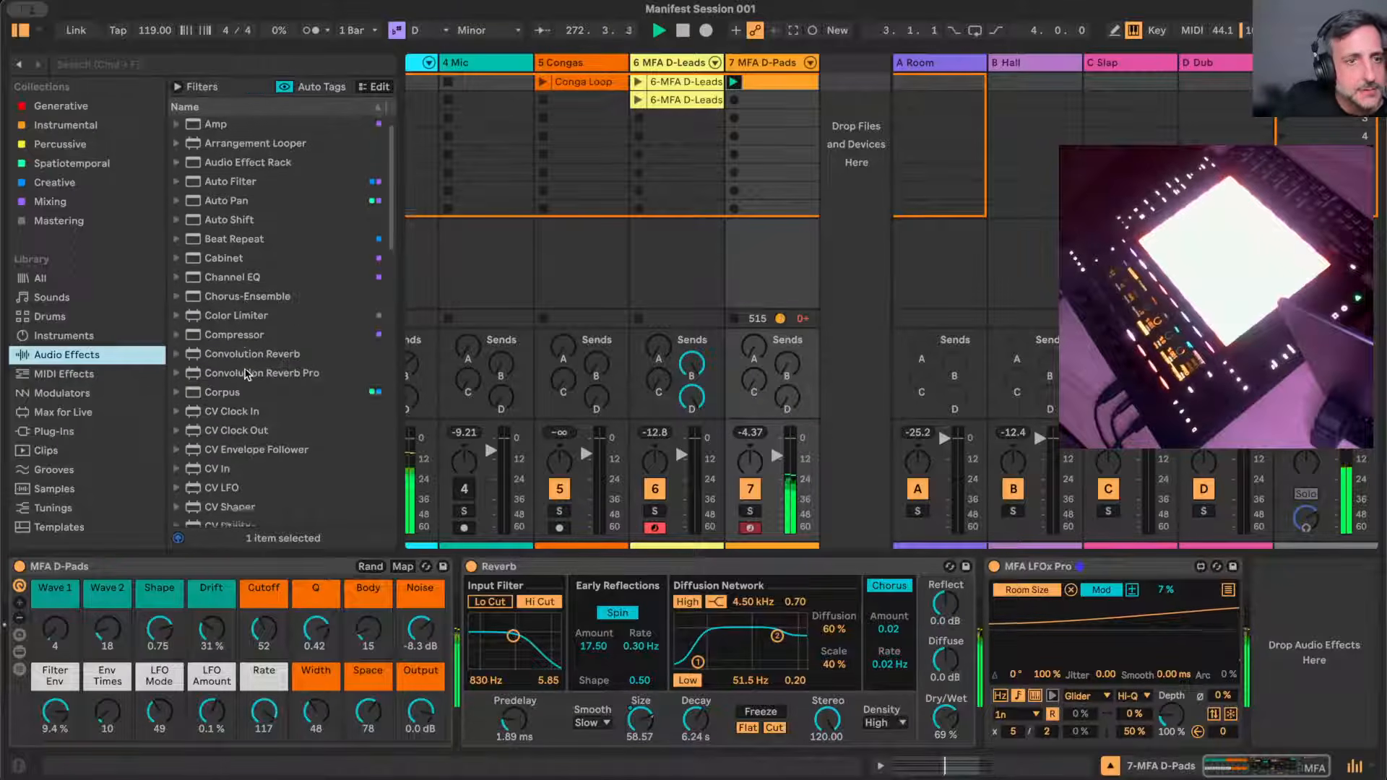
scroll(231, 303, down, 4)
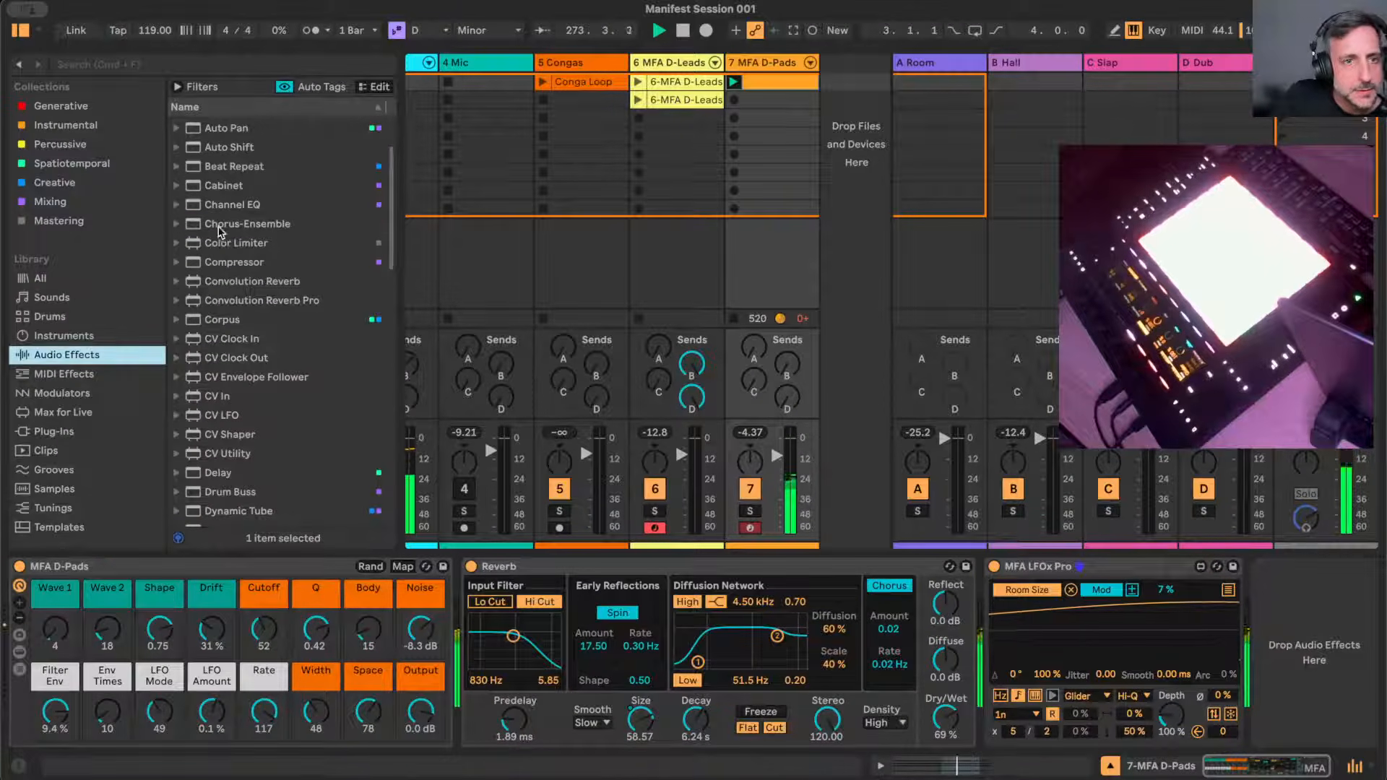
drag(221, 230, 1312, 654)
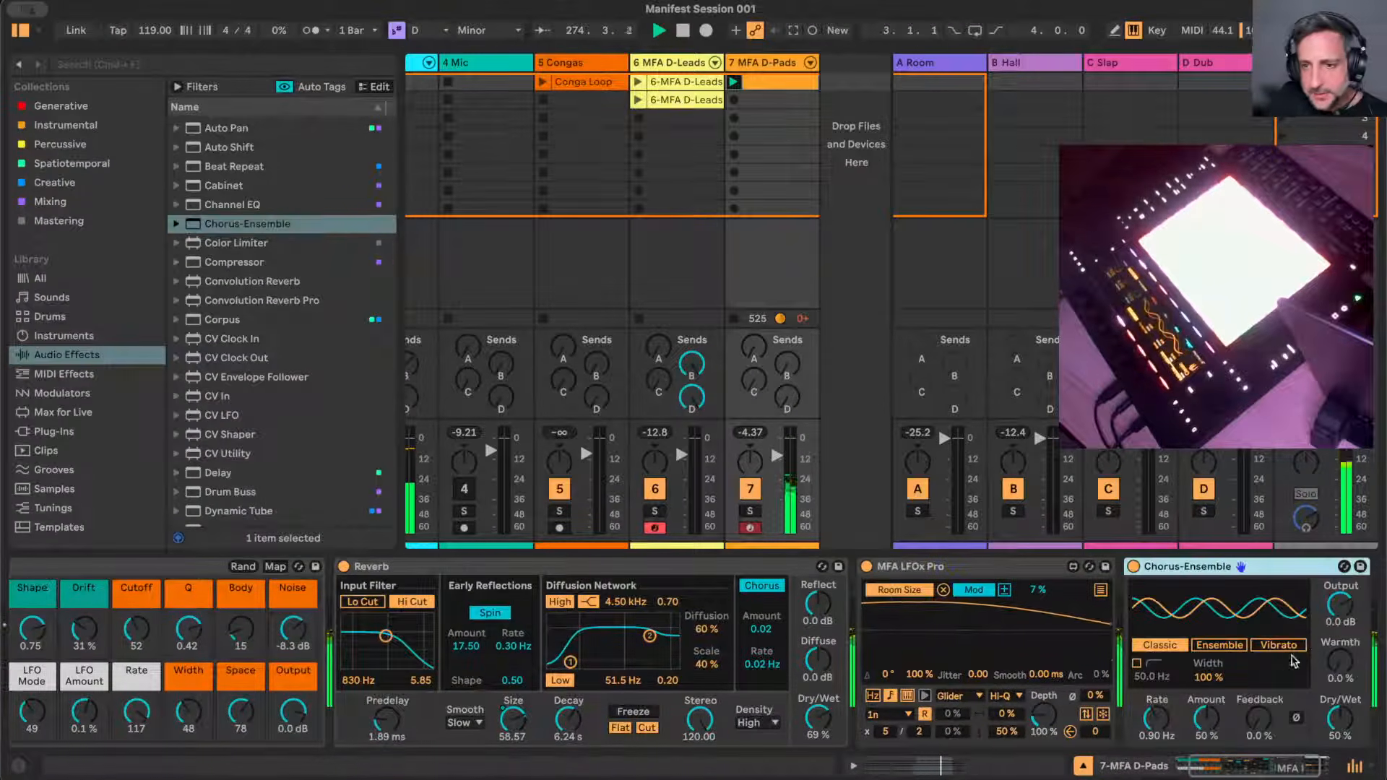
click(1282, 645)
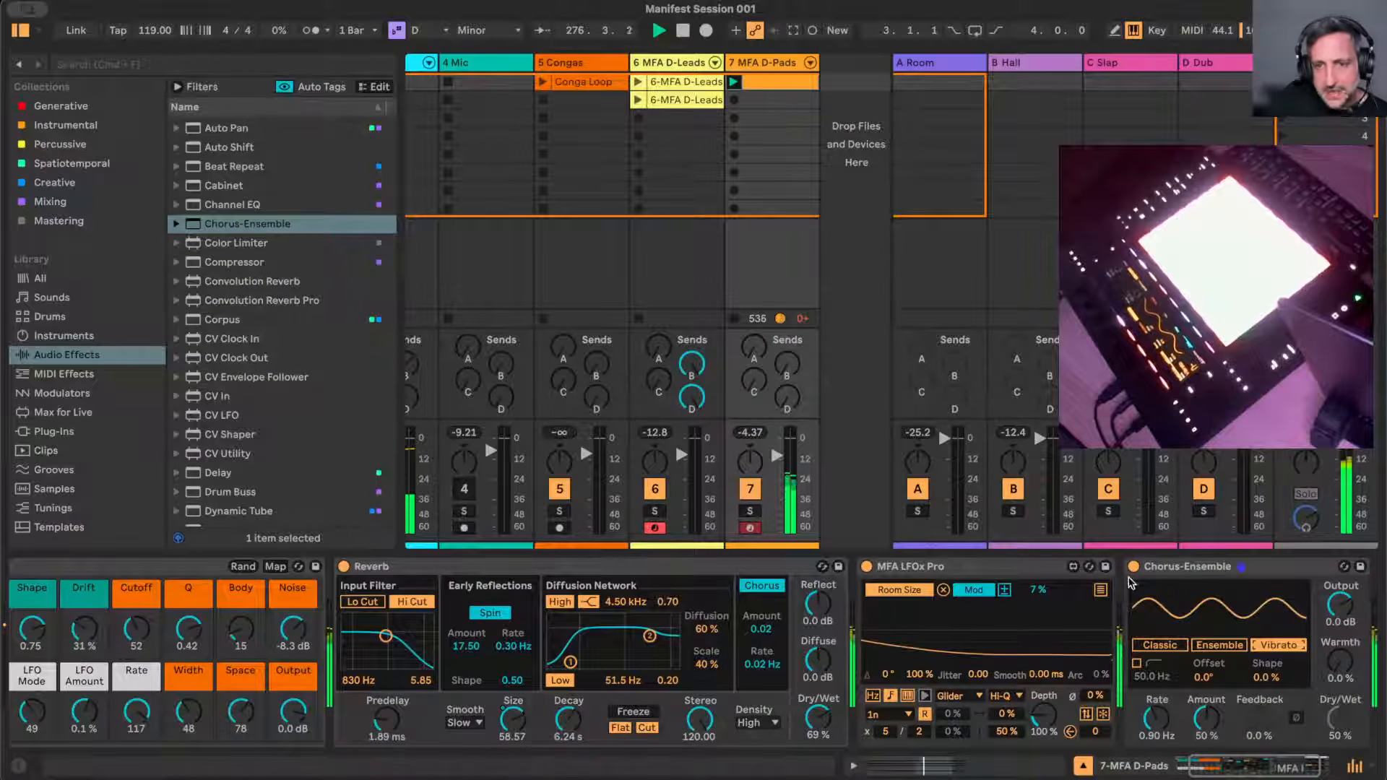
click(1198, 570)
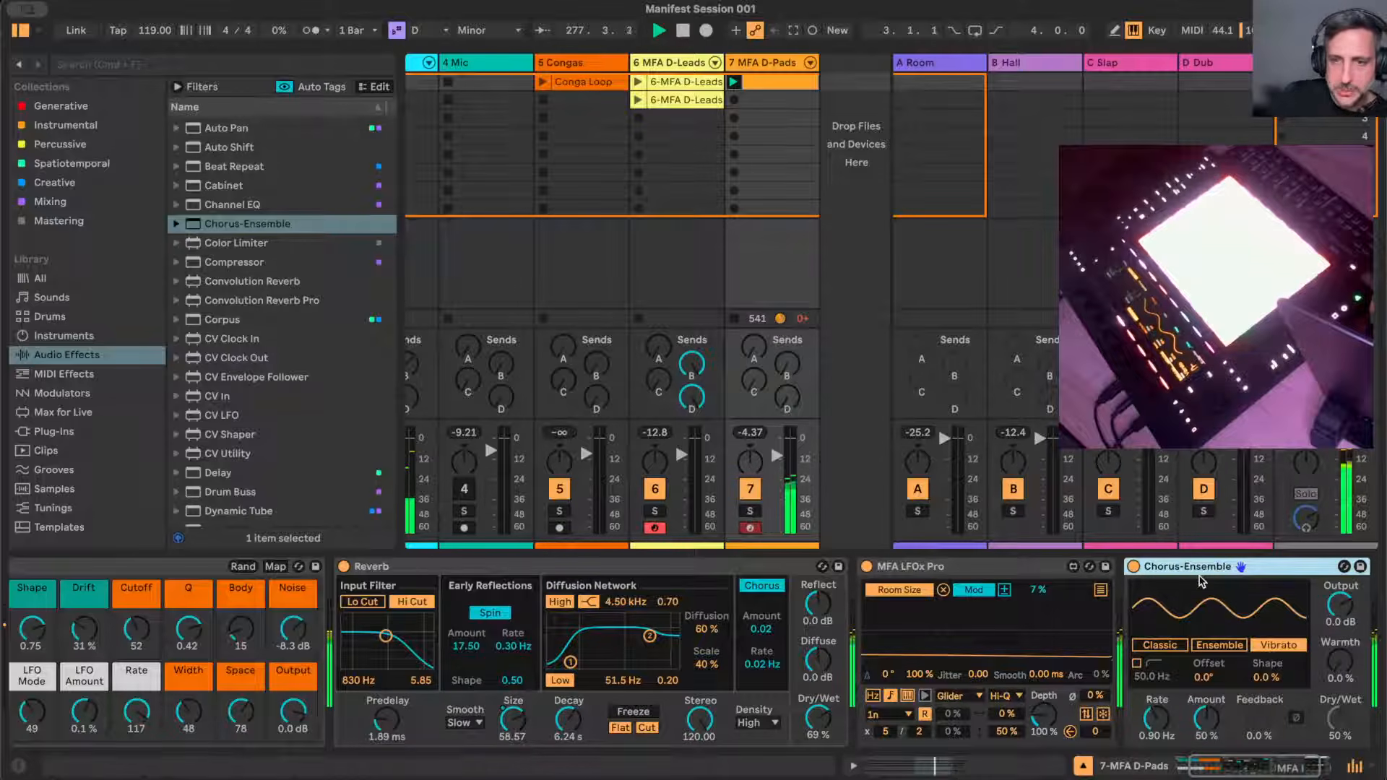
key(Delete)
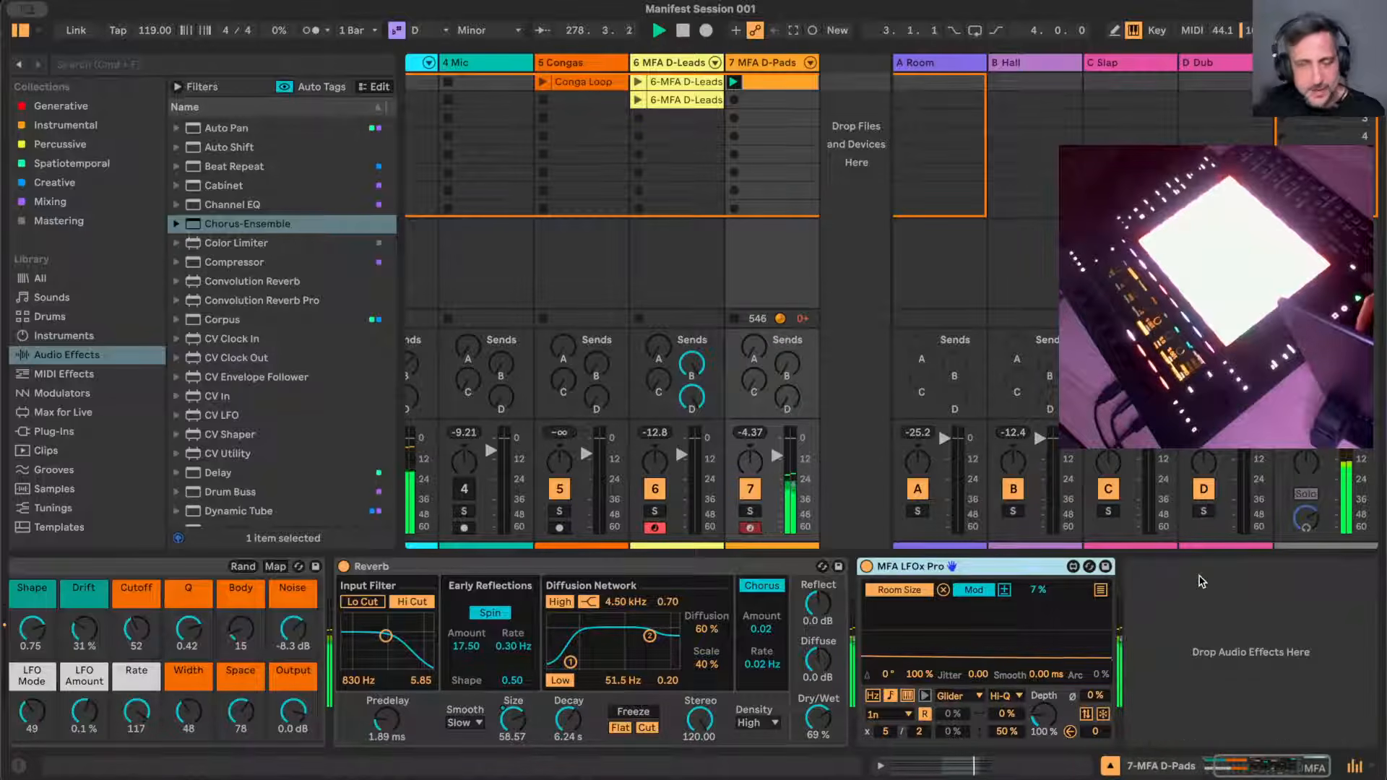
- Launch the V2 clip on the Bass track and the clip on the Drum Rack track
scroll(712, 312, left, 3)
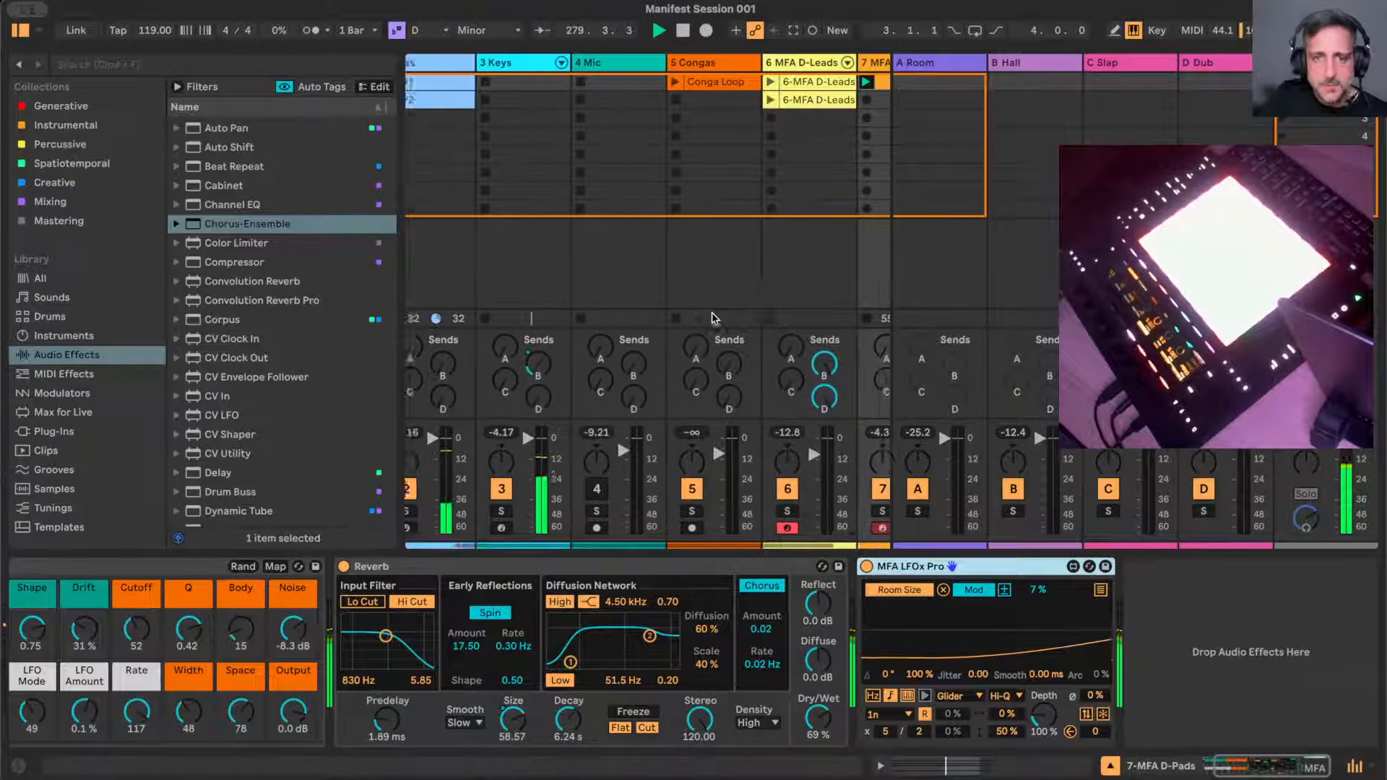
scroll(712, 312, left, 3)
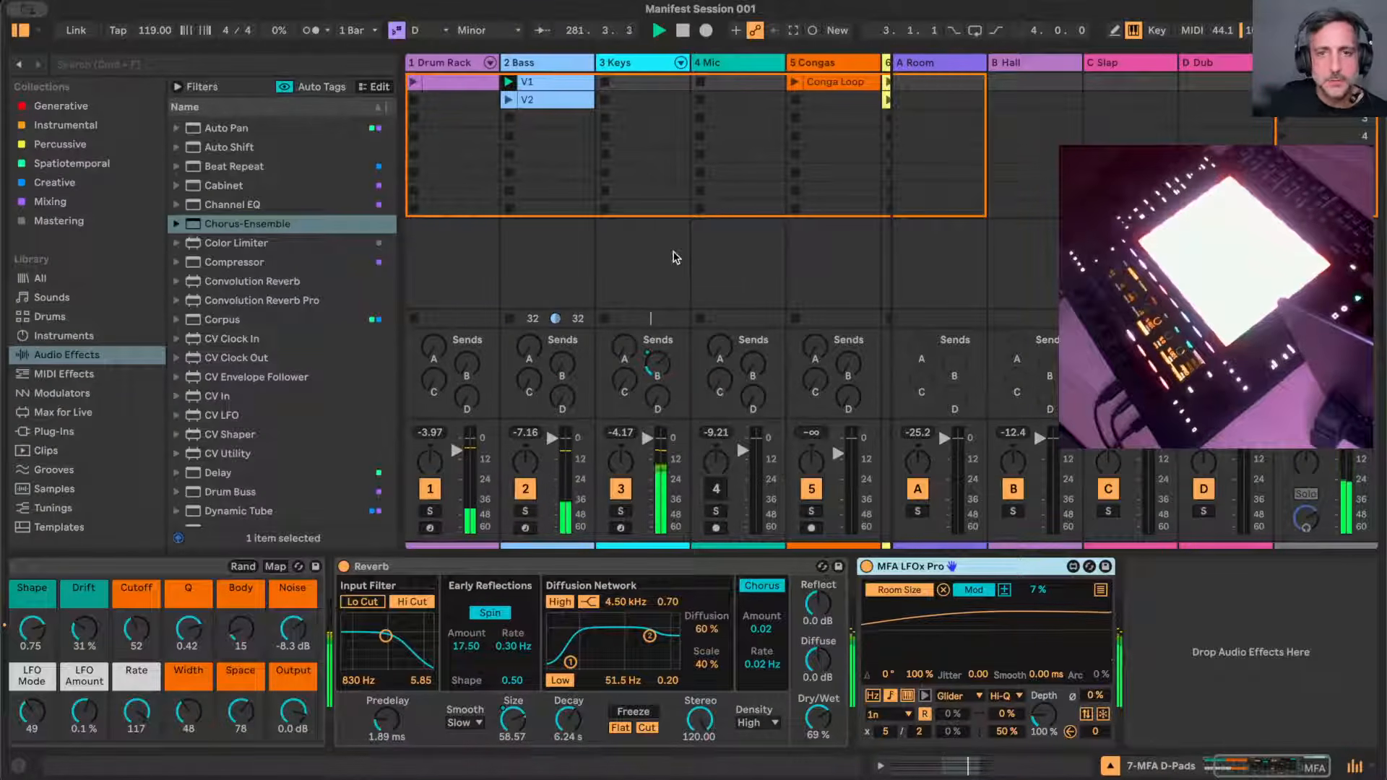
scroll(673, 256, right, 1)
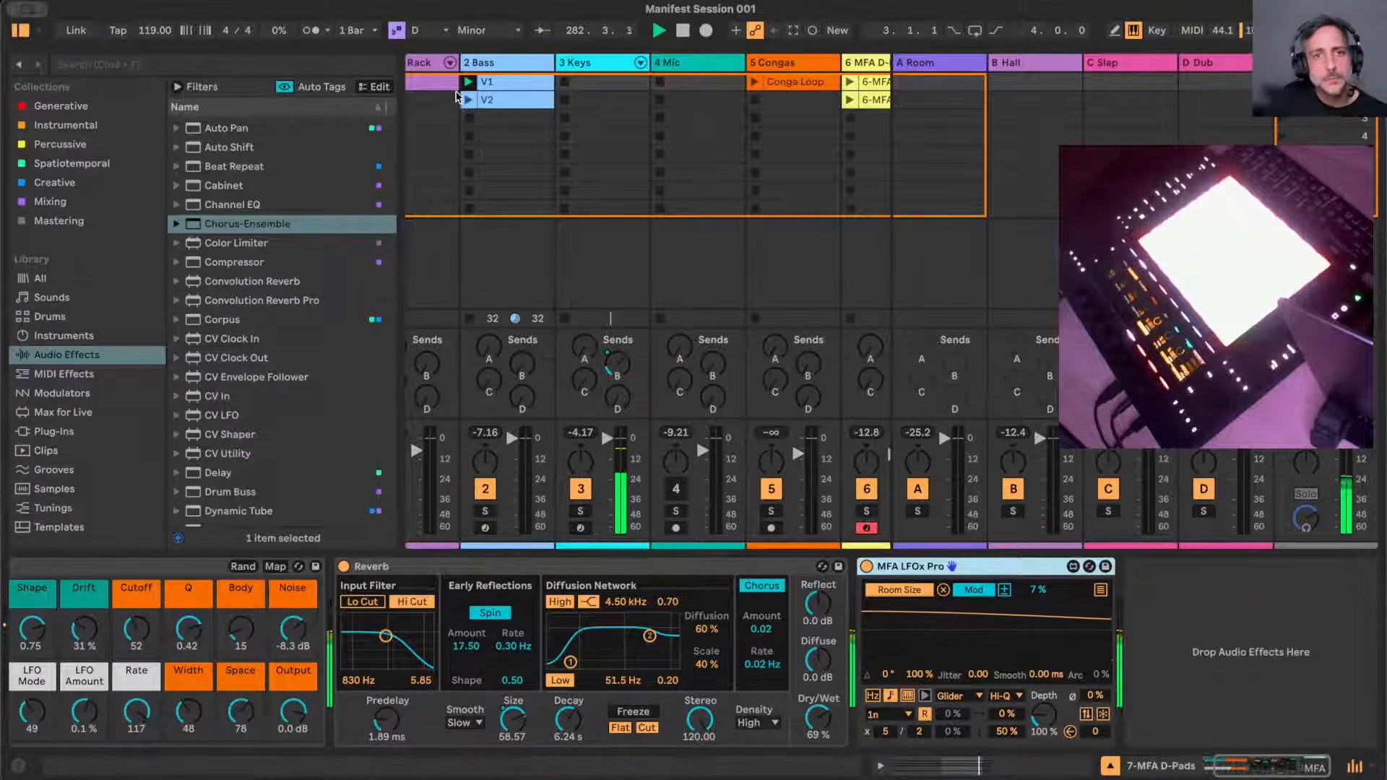
scroll(462, 115, left, 1)
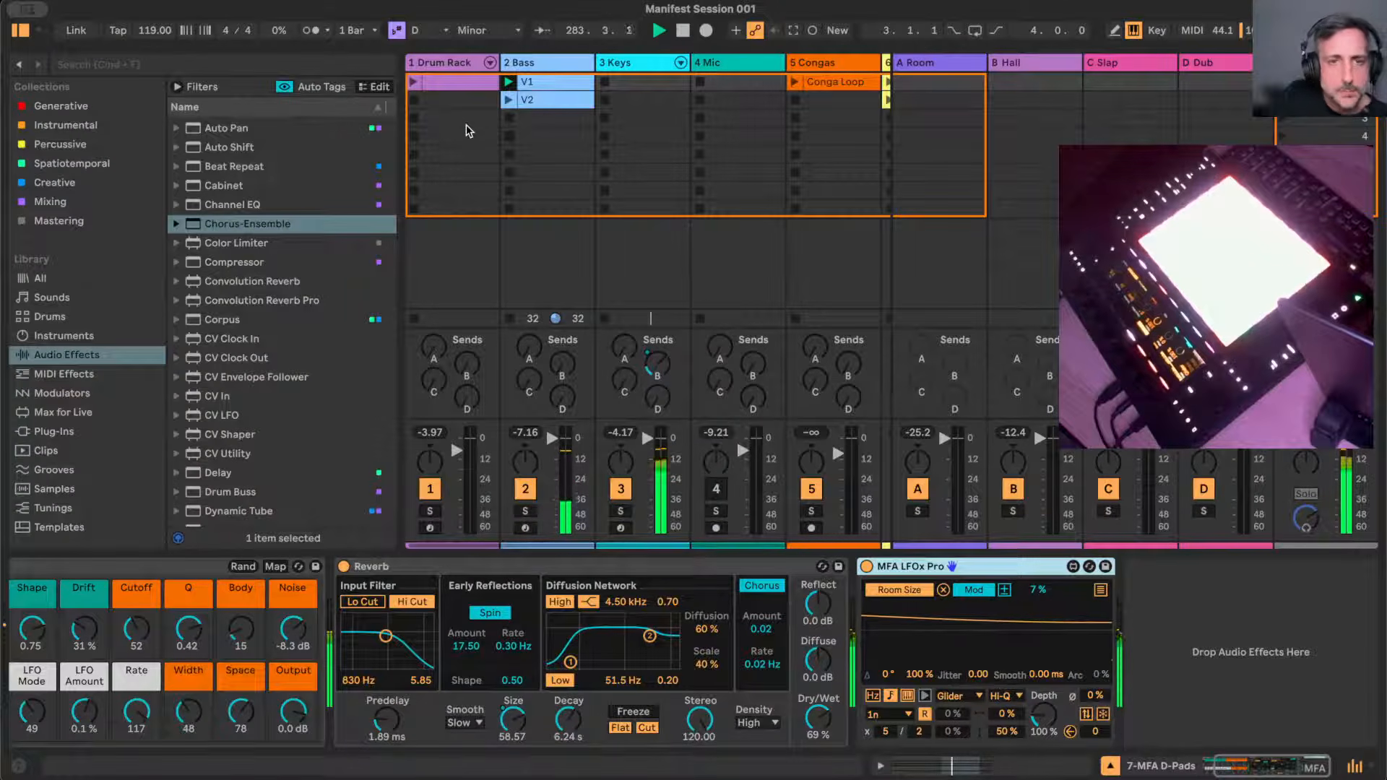
click(510, 100)
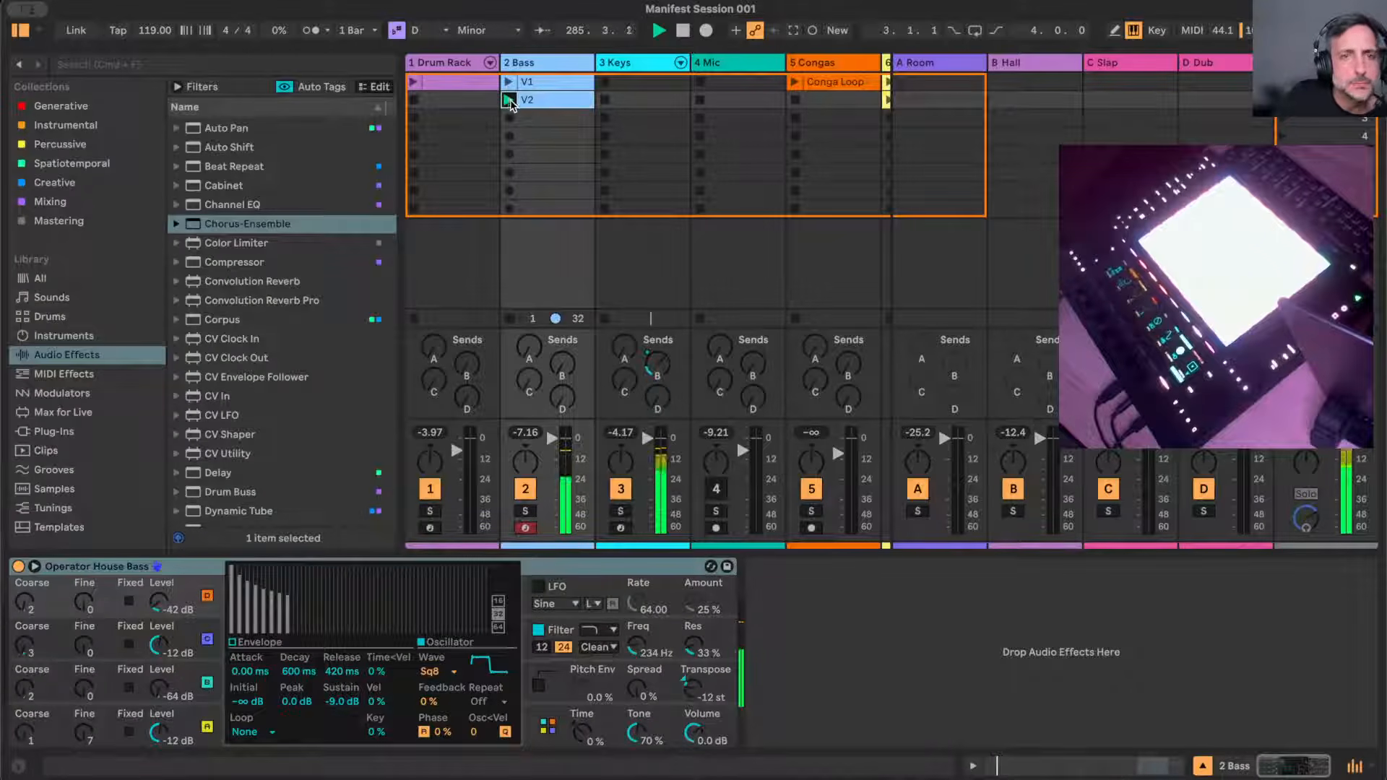
click(442, 85)
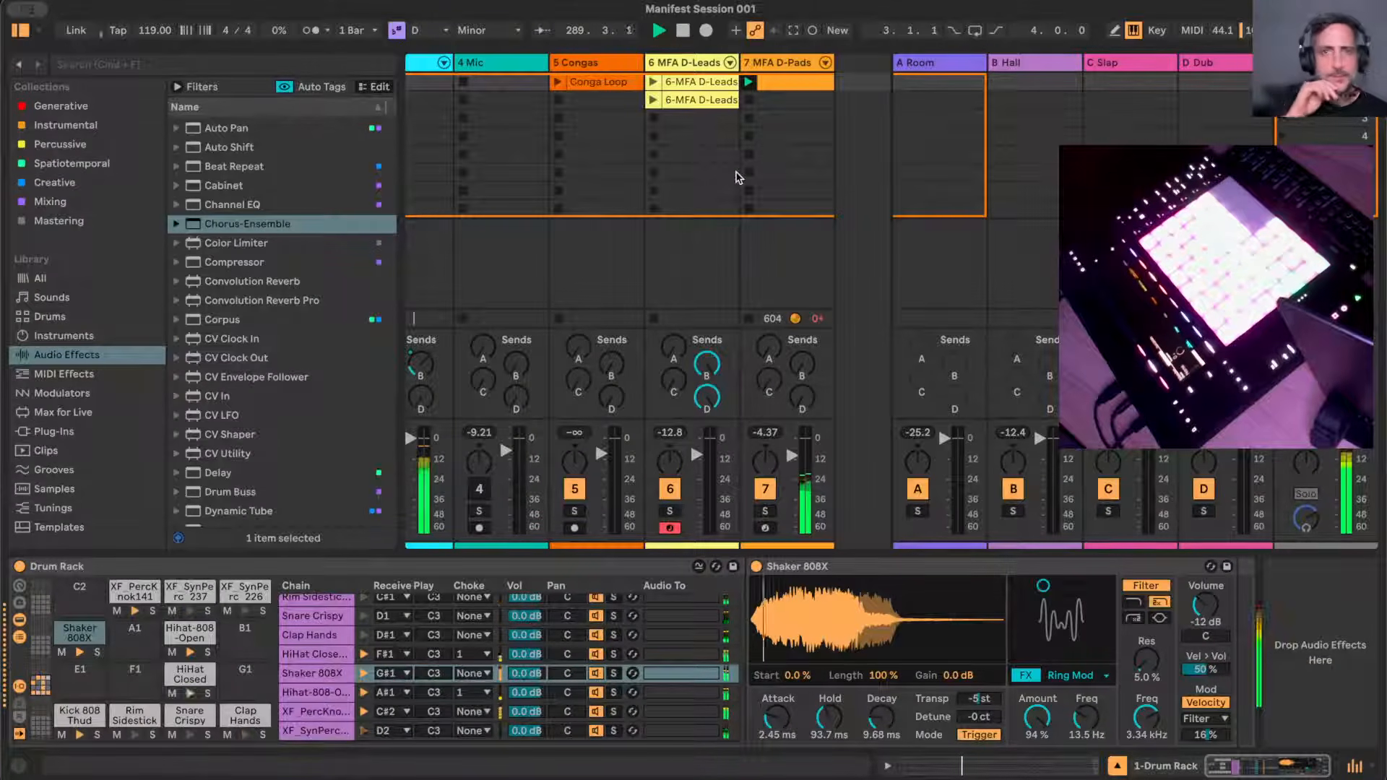
- Add MFA Errata from the Creative collection to the end of the MFA D-Pads track's device chain
click(780, 63)
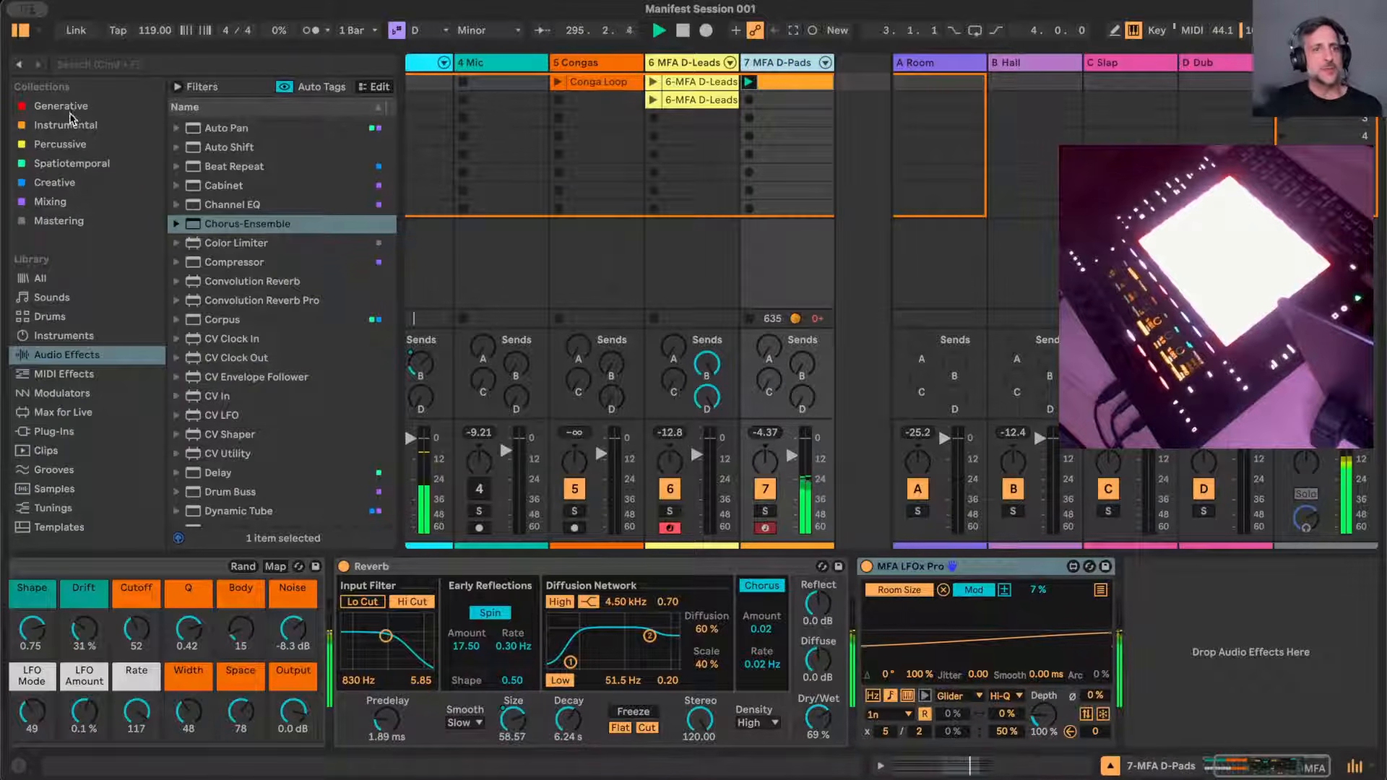
click(54, 182)
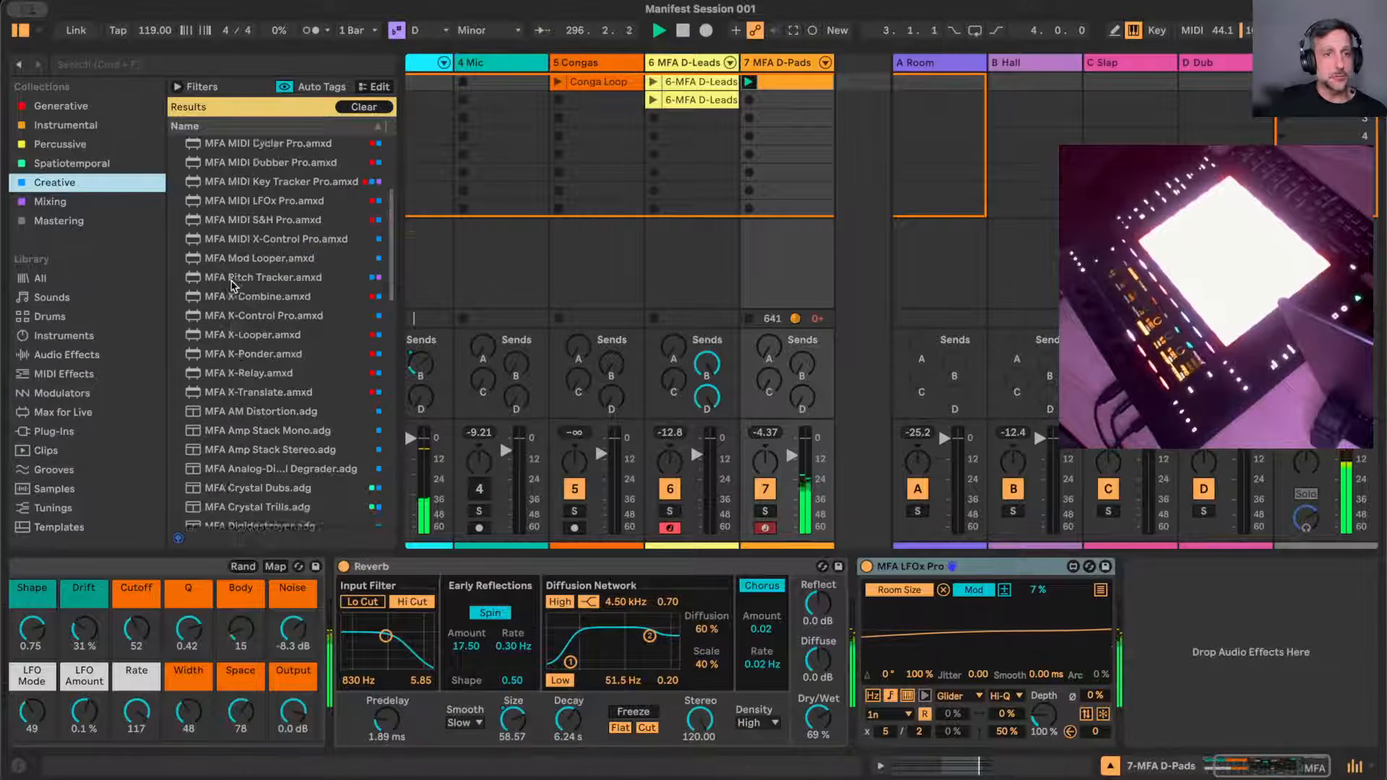
scroll(233, 285, up, 5)
drag(217, 239, 1203, 721)
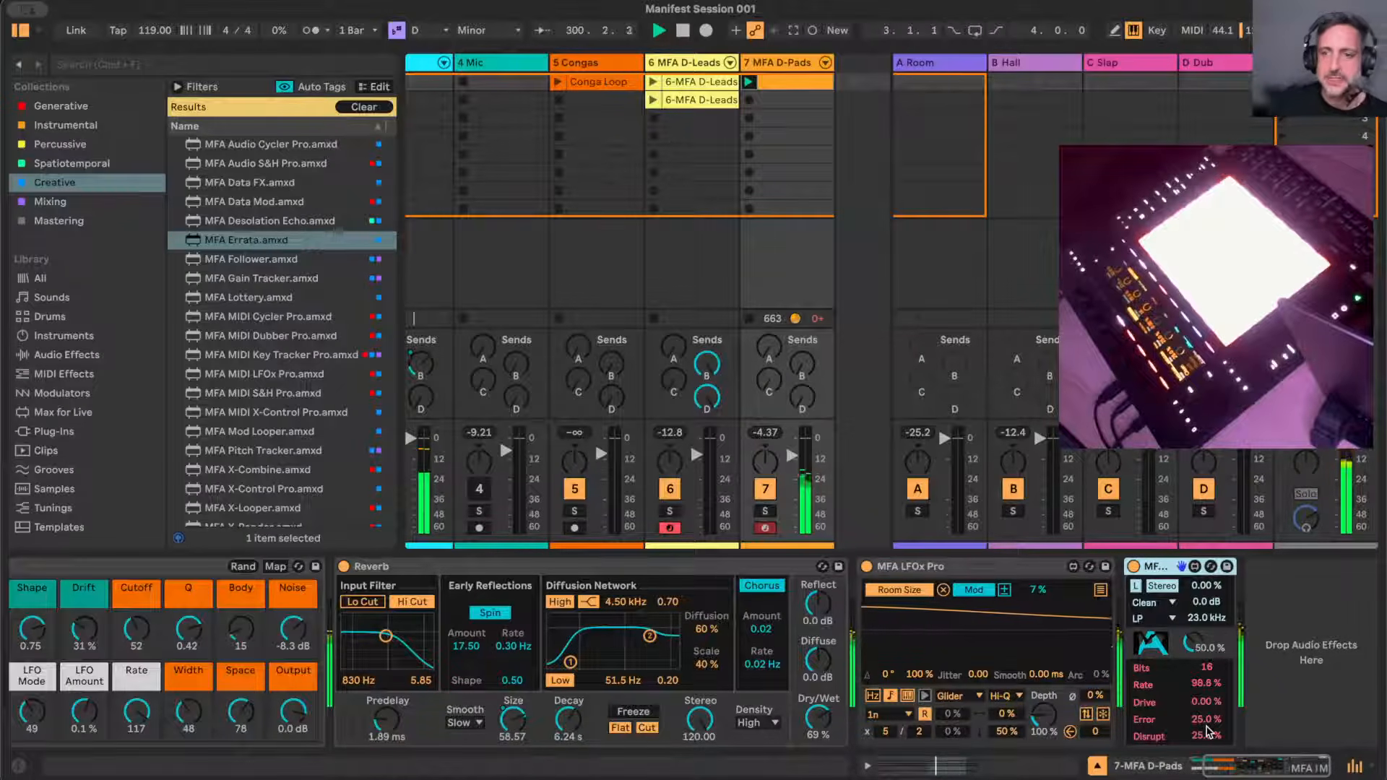
- Set MFA Errata's Error to 0%, its Rate to about 100% and its Disrupt to 41.5%
drag(1205, 719, 1205, 741)
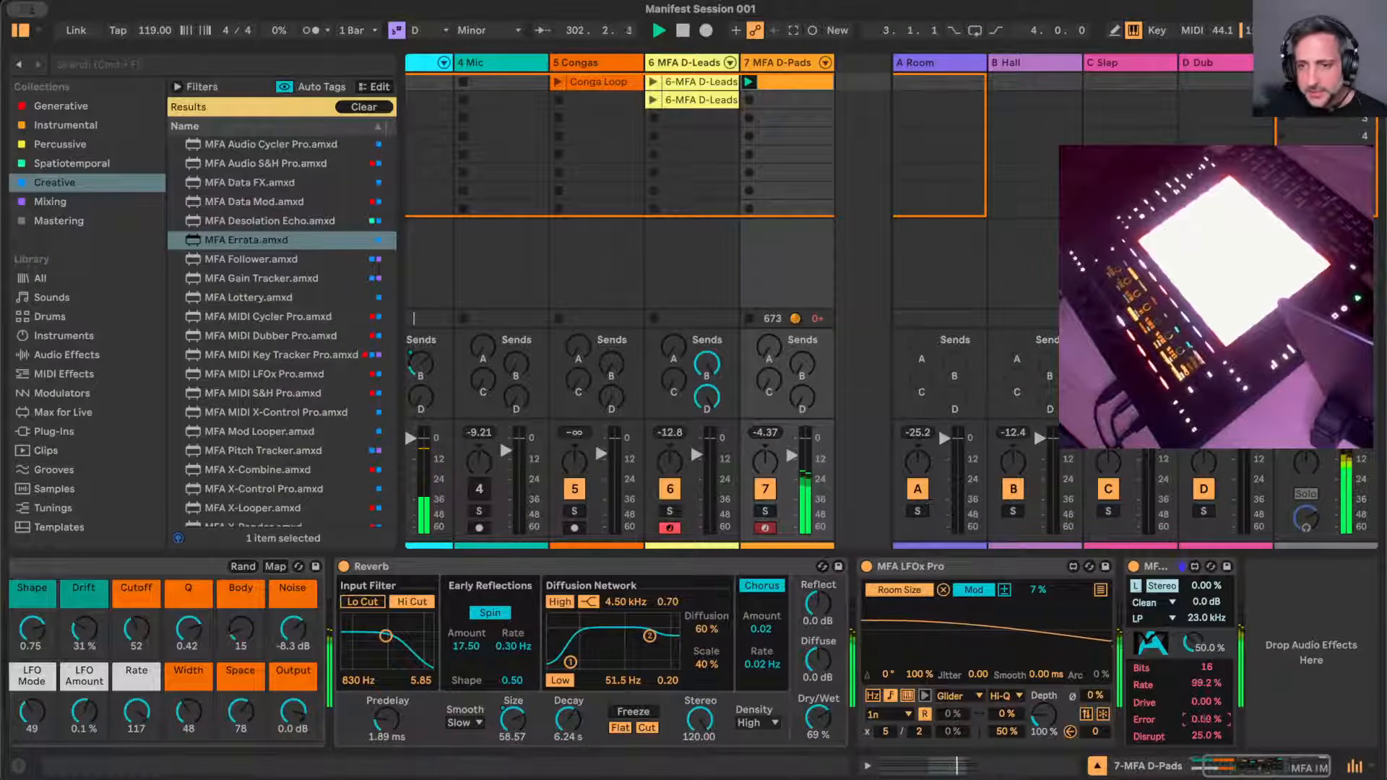
drag(1218, 692, 1218, 683)
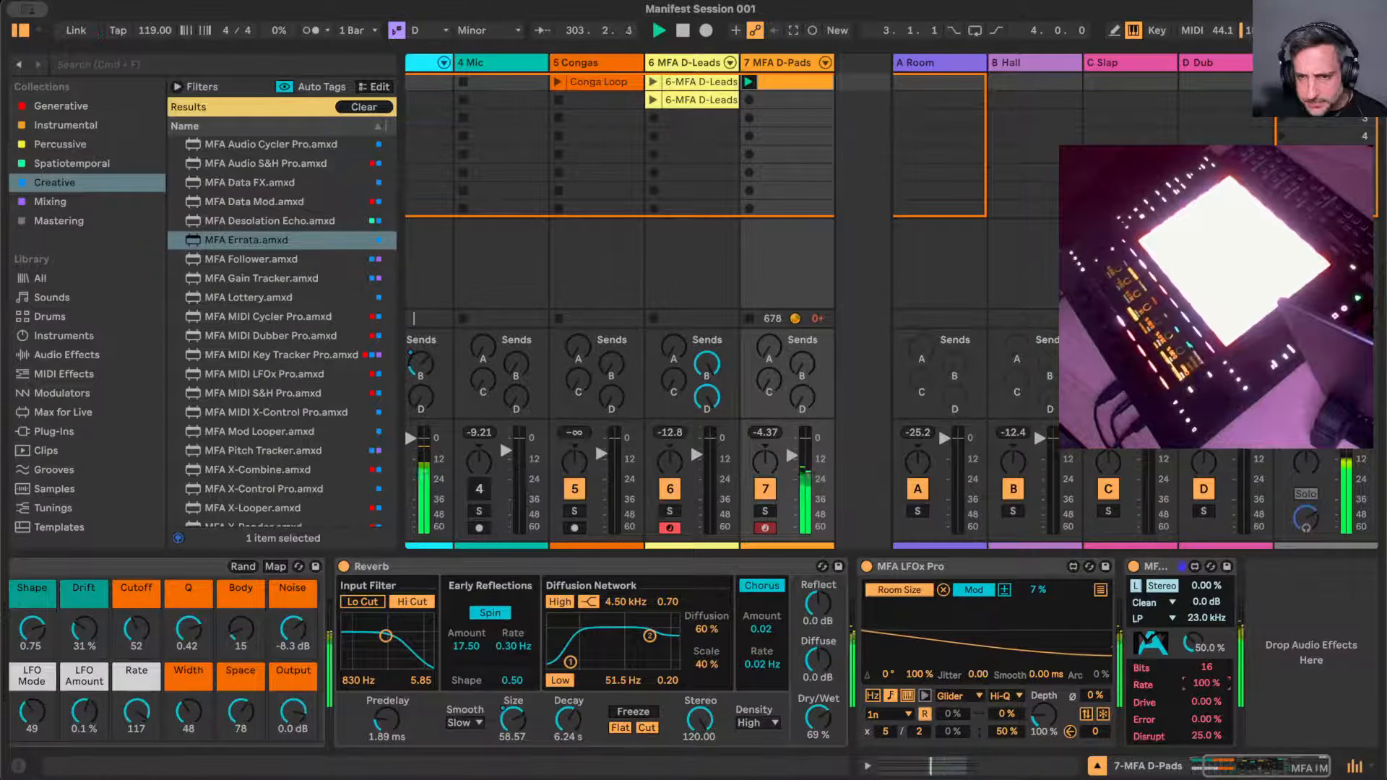
key(super+z)
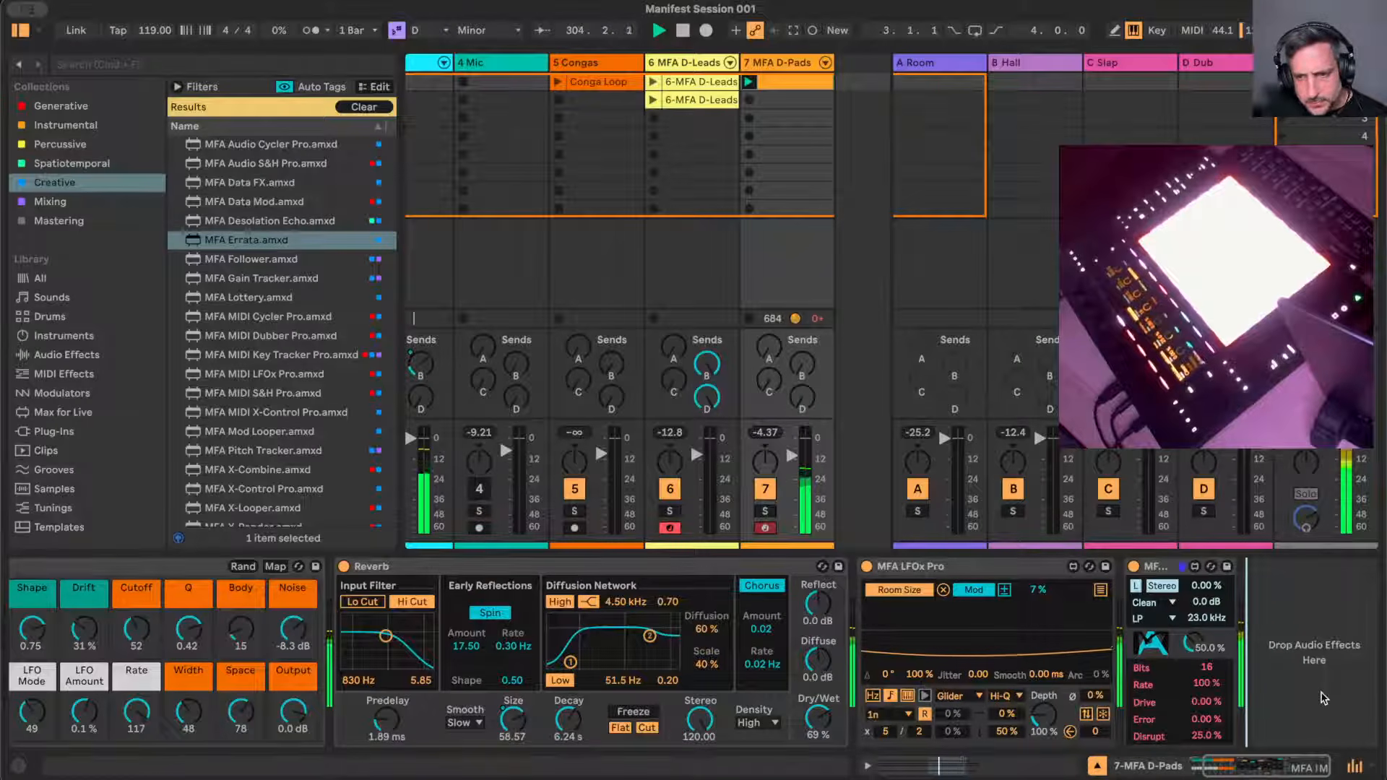
key(super+z)
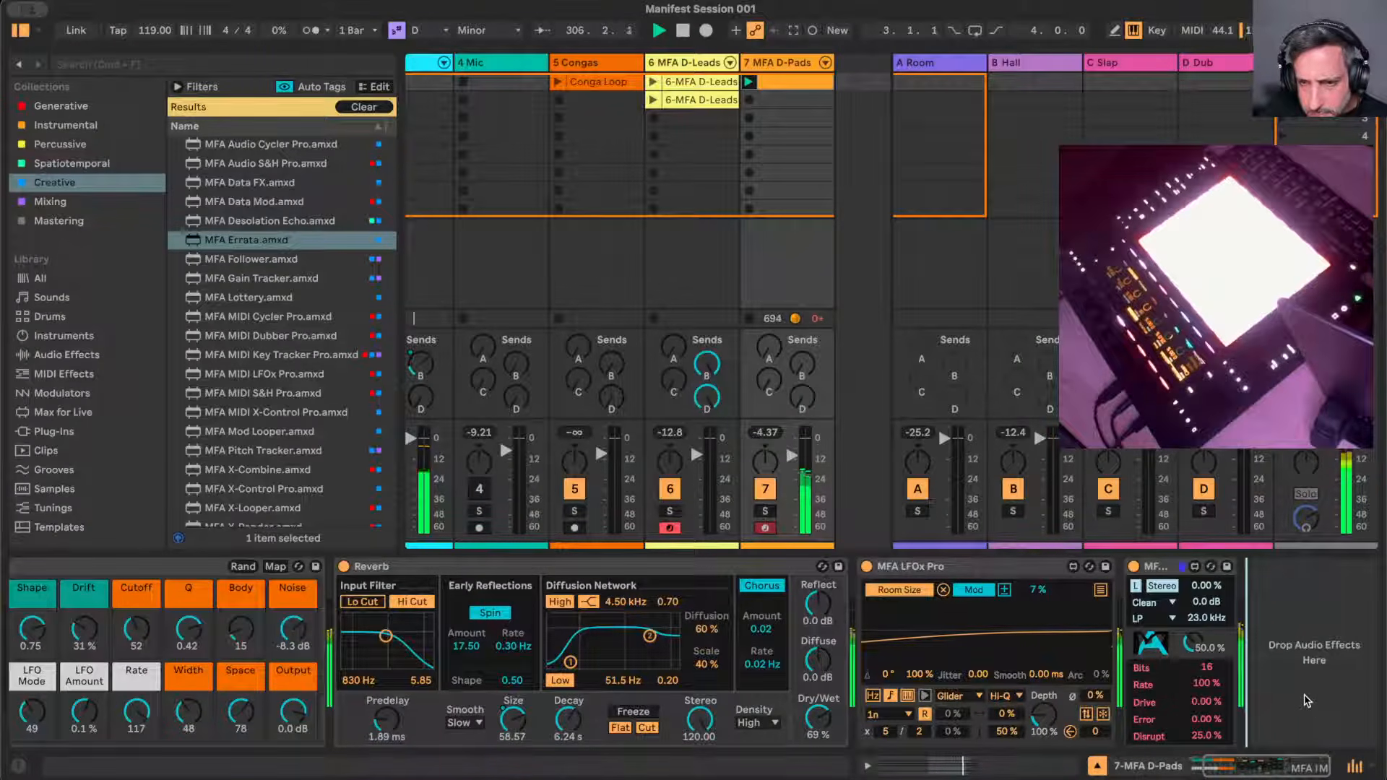
click(1208, 736)
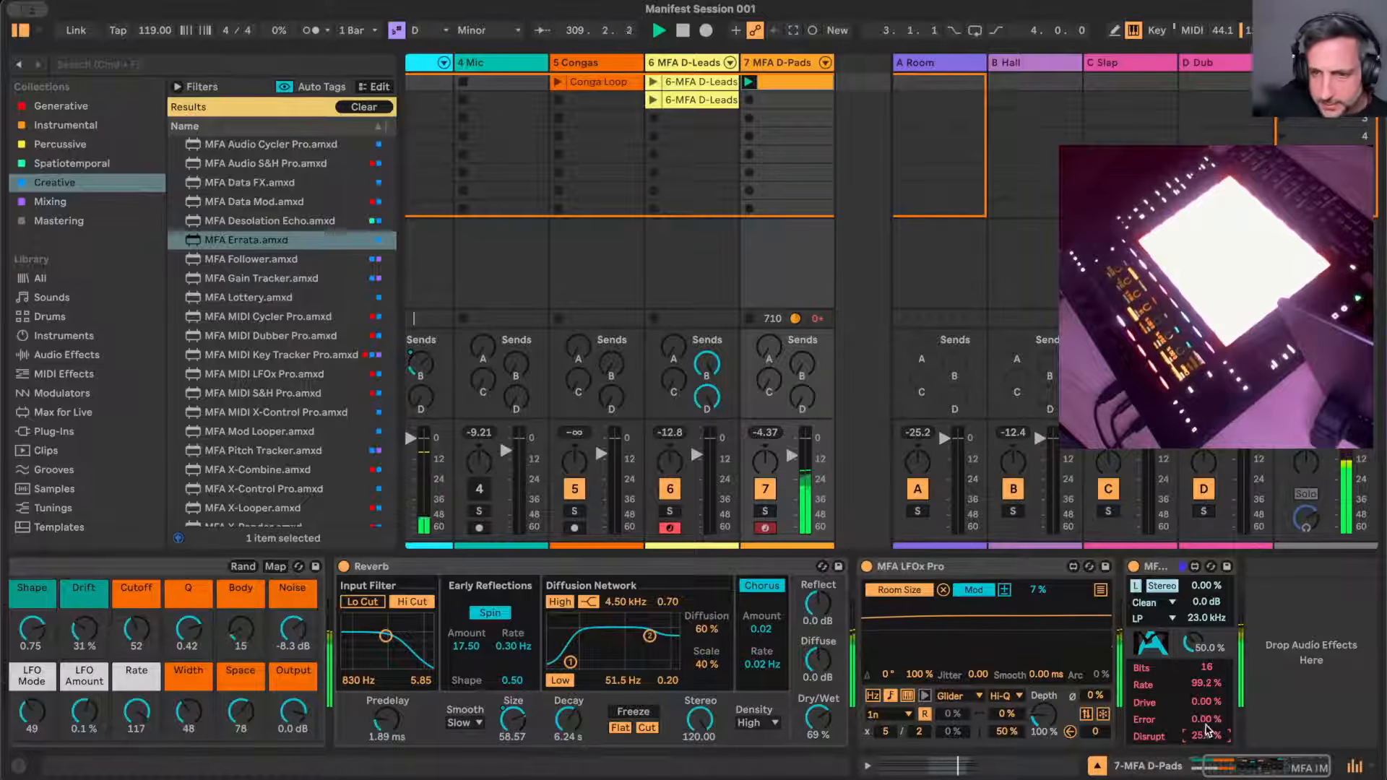
drag(1206, 683, 1206, 694)
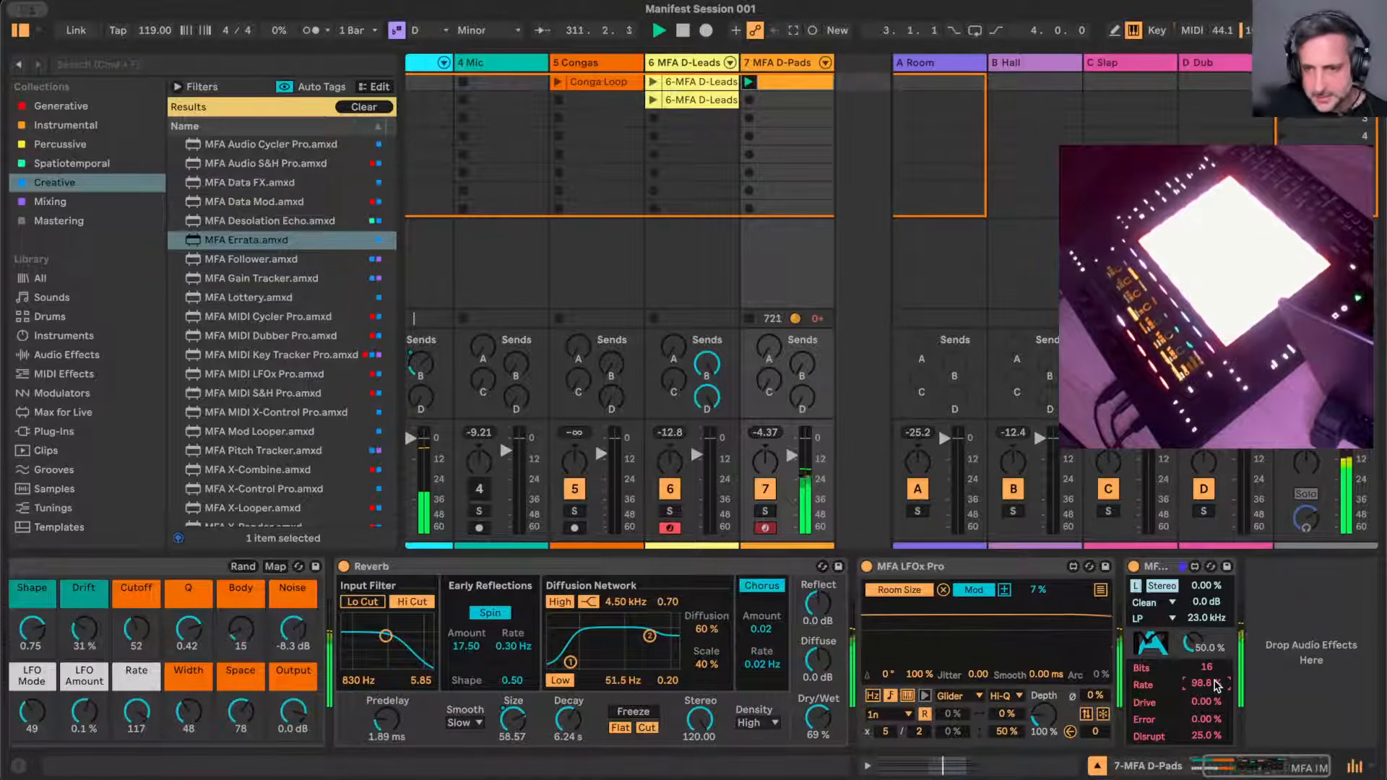
drag(1215, 683, 1215, 680)
click(1291, 719)
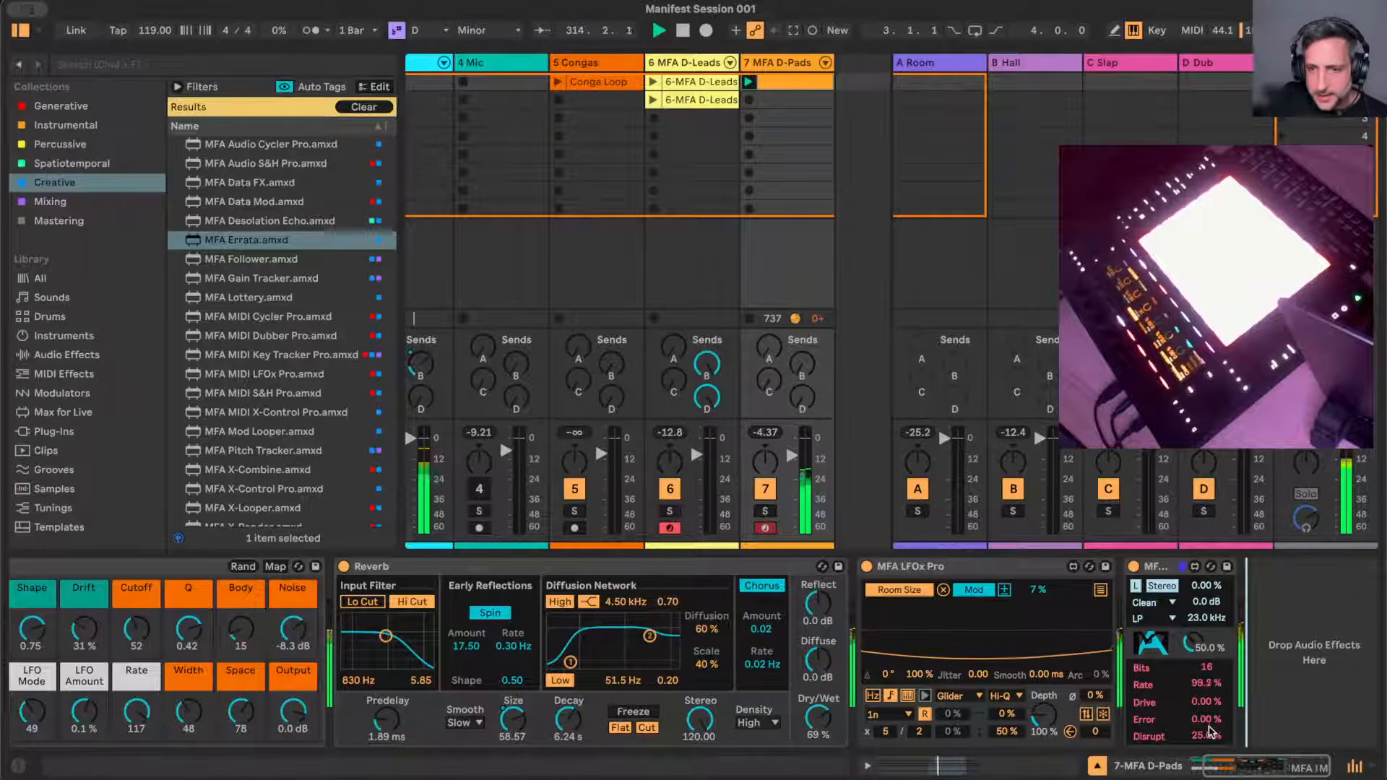
drag(1212, 732, 1211, 715)
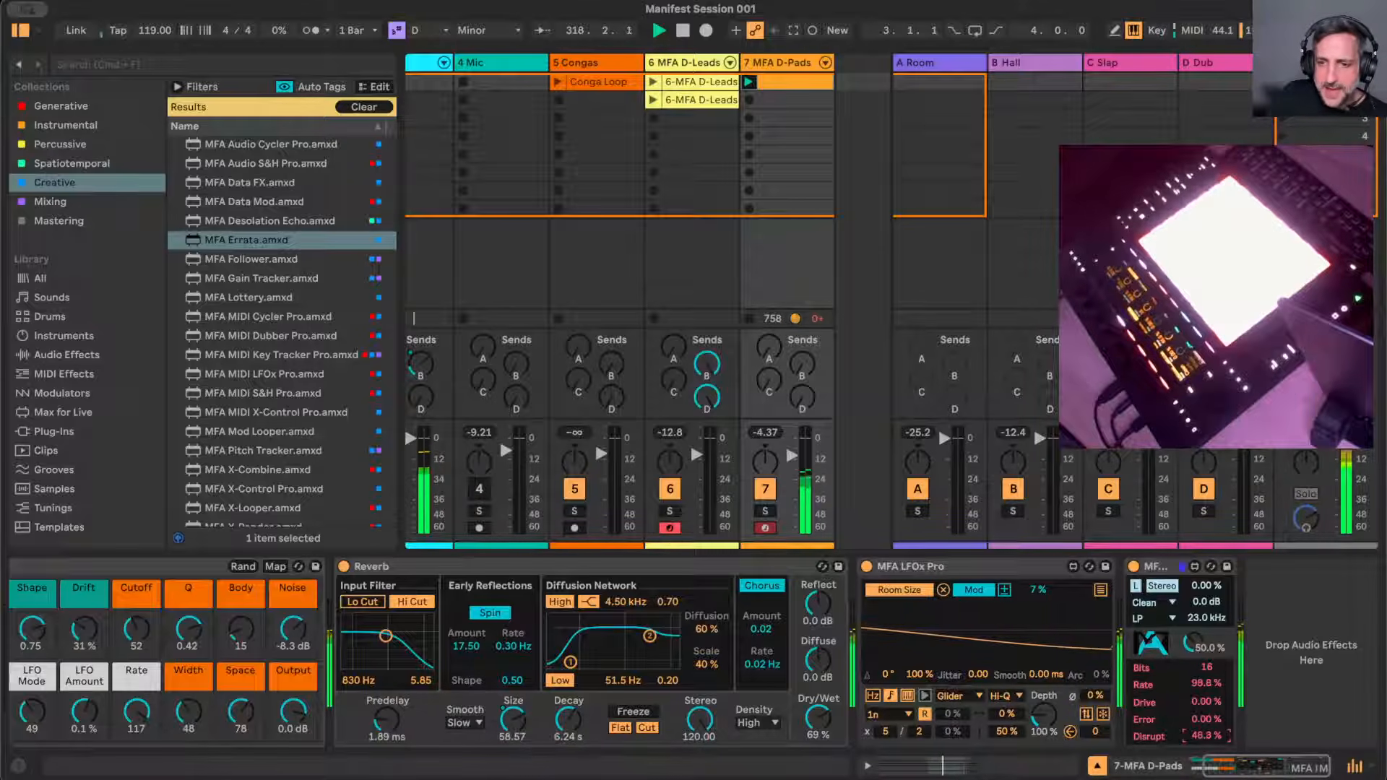
drag(1211, 715, 1208, 737)
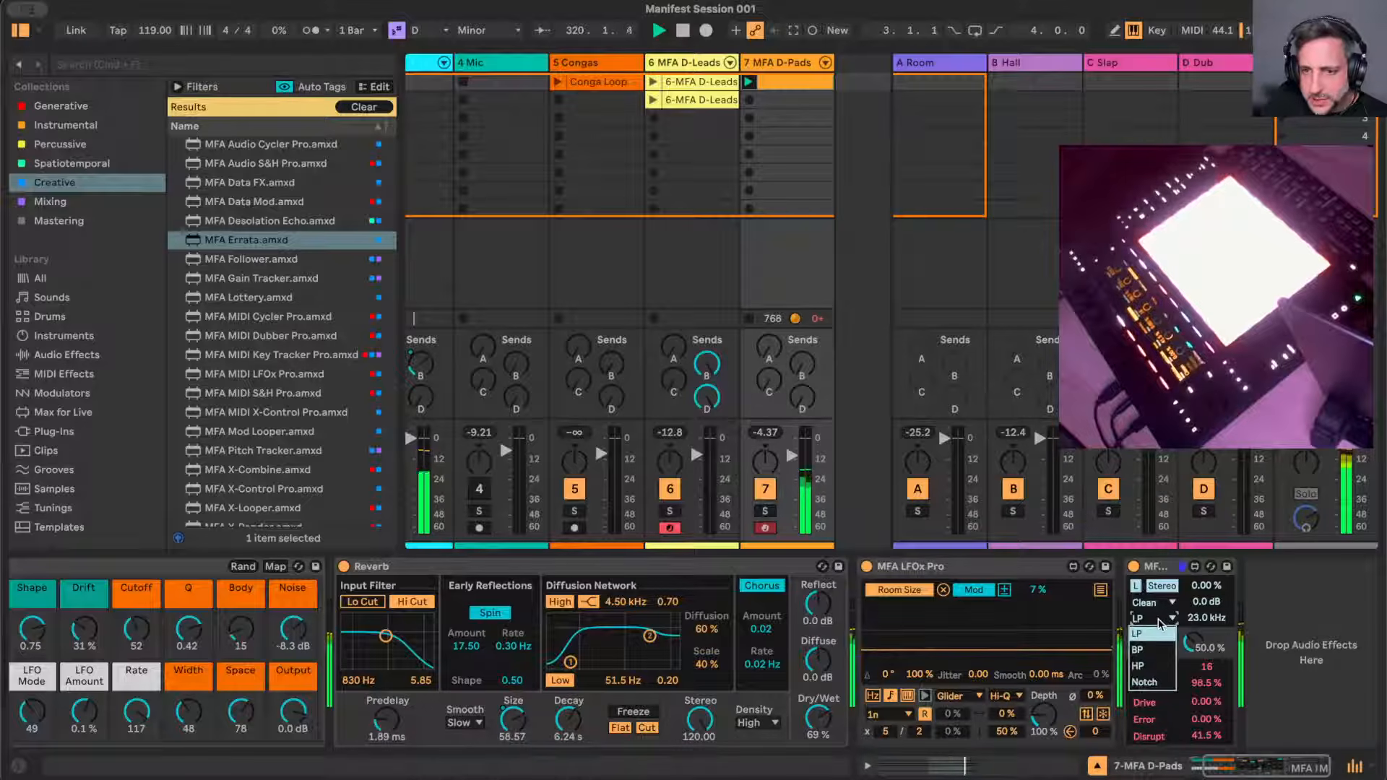
- Switch MFA Errata's filter to HP at 3.09 kHz and lower its unlabelled percentage knob to 39%
click(1147, 670)
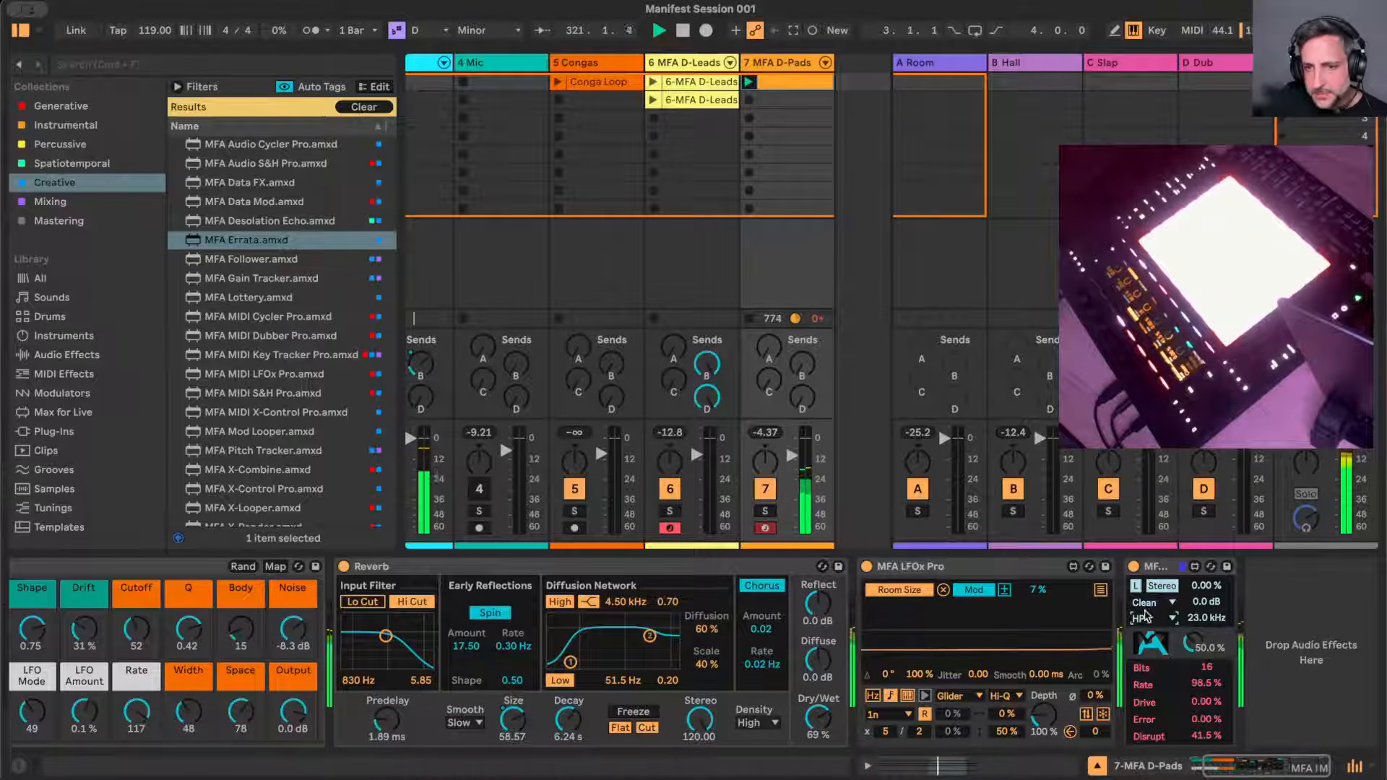
drag(1209, 620, 1209, 641)
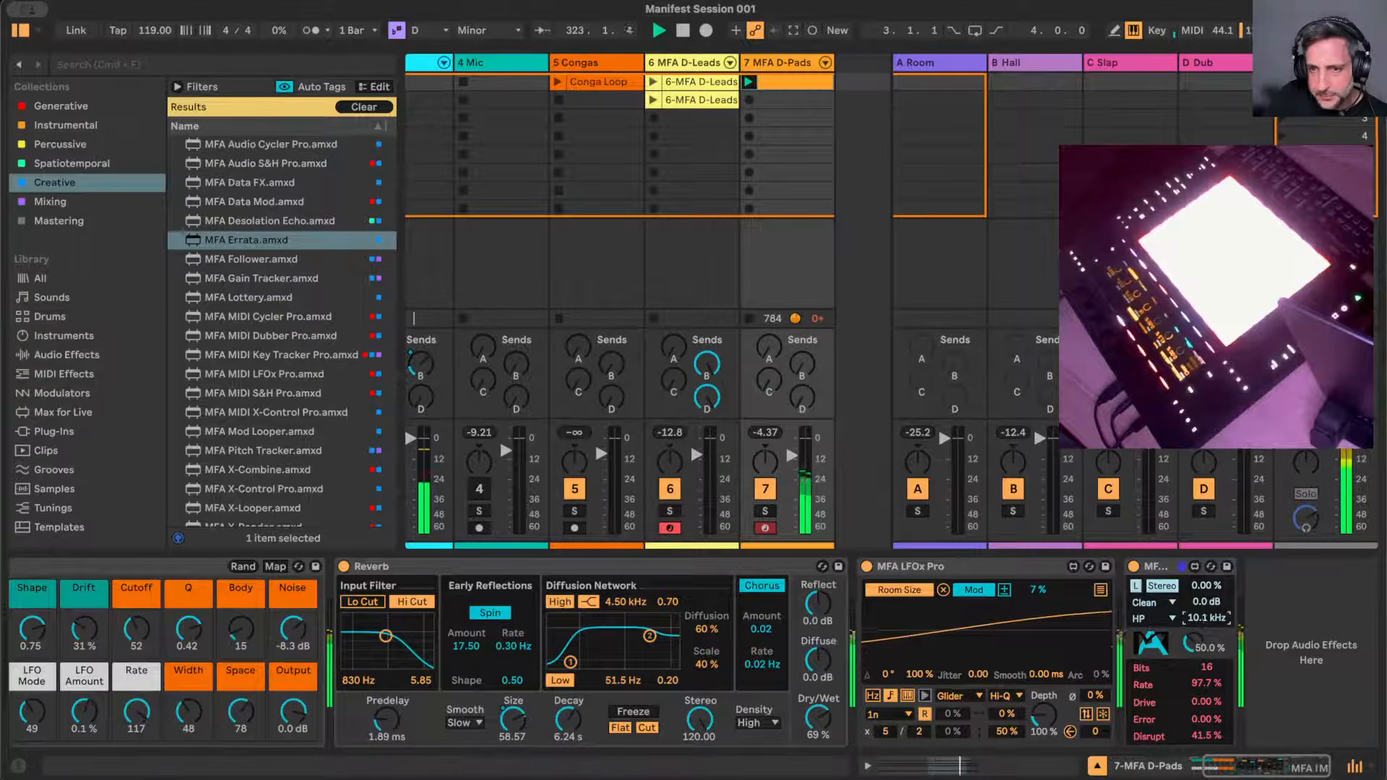
drag(1209, 641, 1209, 648)
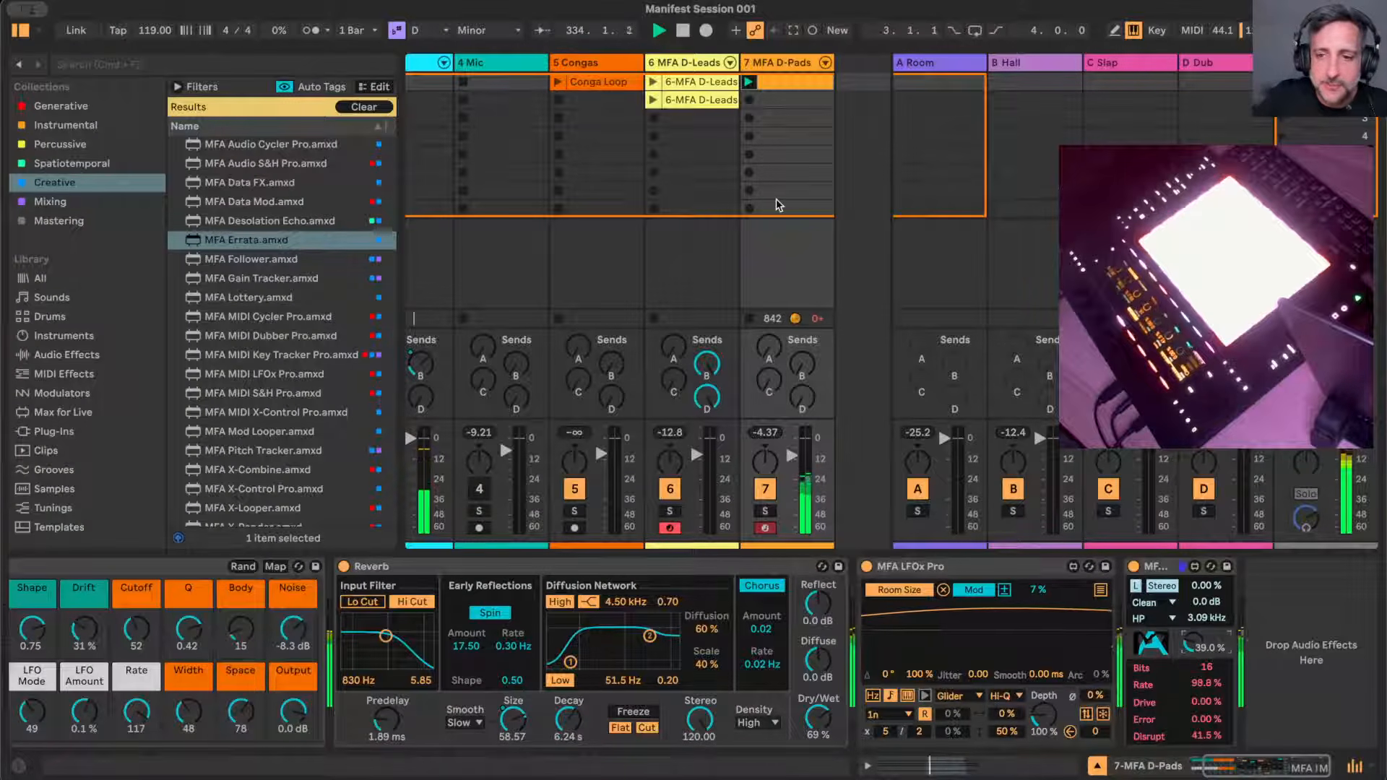
- Create a new MIDI track with MFA D-FX Lite from the Instrumental collection and randomize the rack's macro
scroll(785, 206, left, 2)
scroll(785, 206, right, 2)
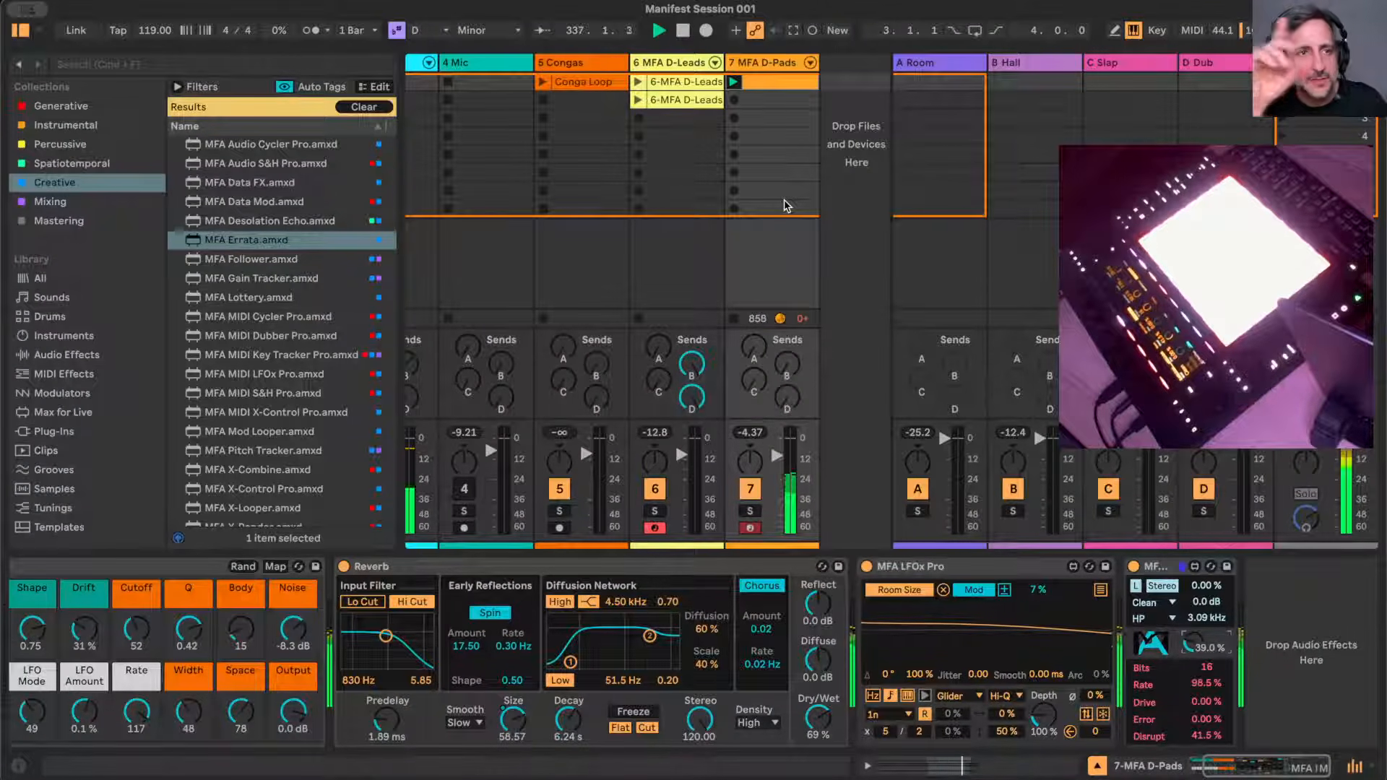
click(102, 126)
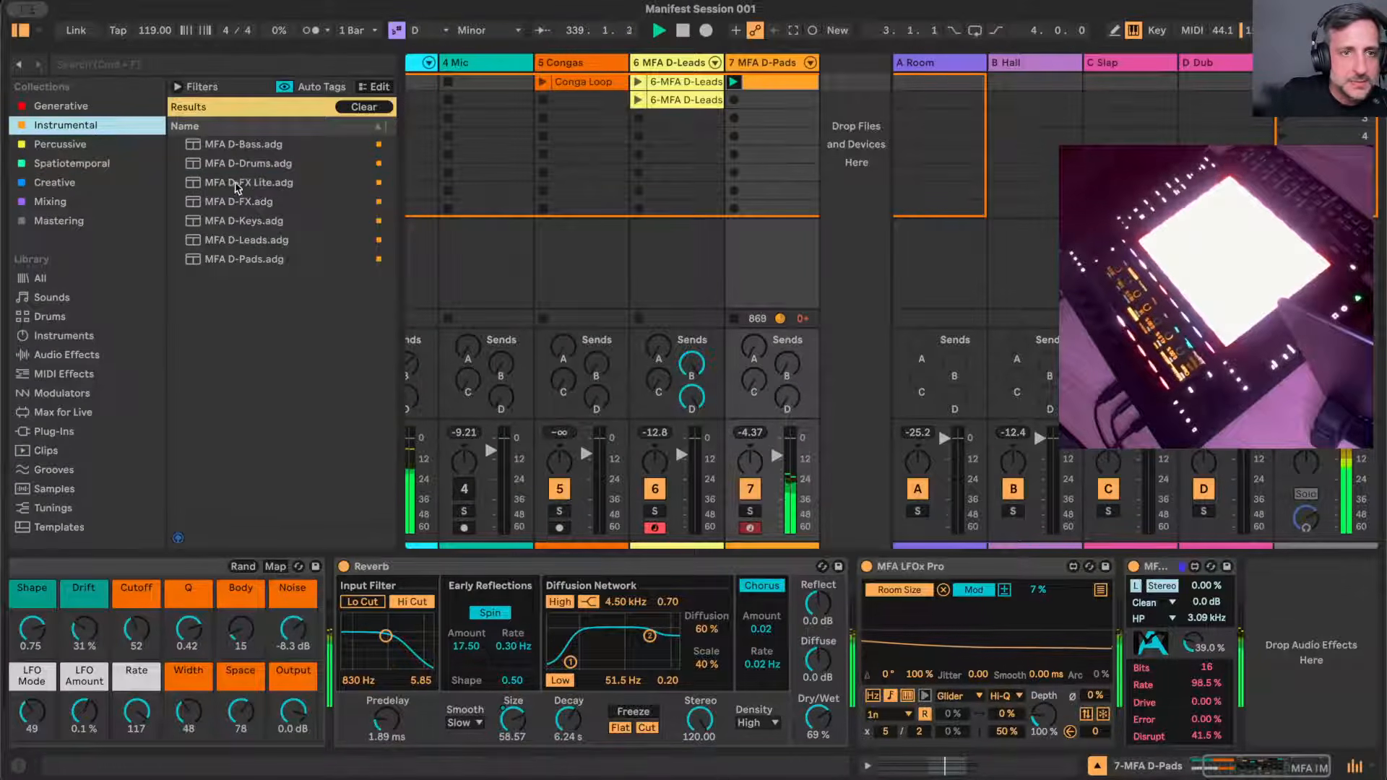
drag(244, 182, 828, 93)
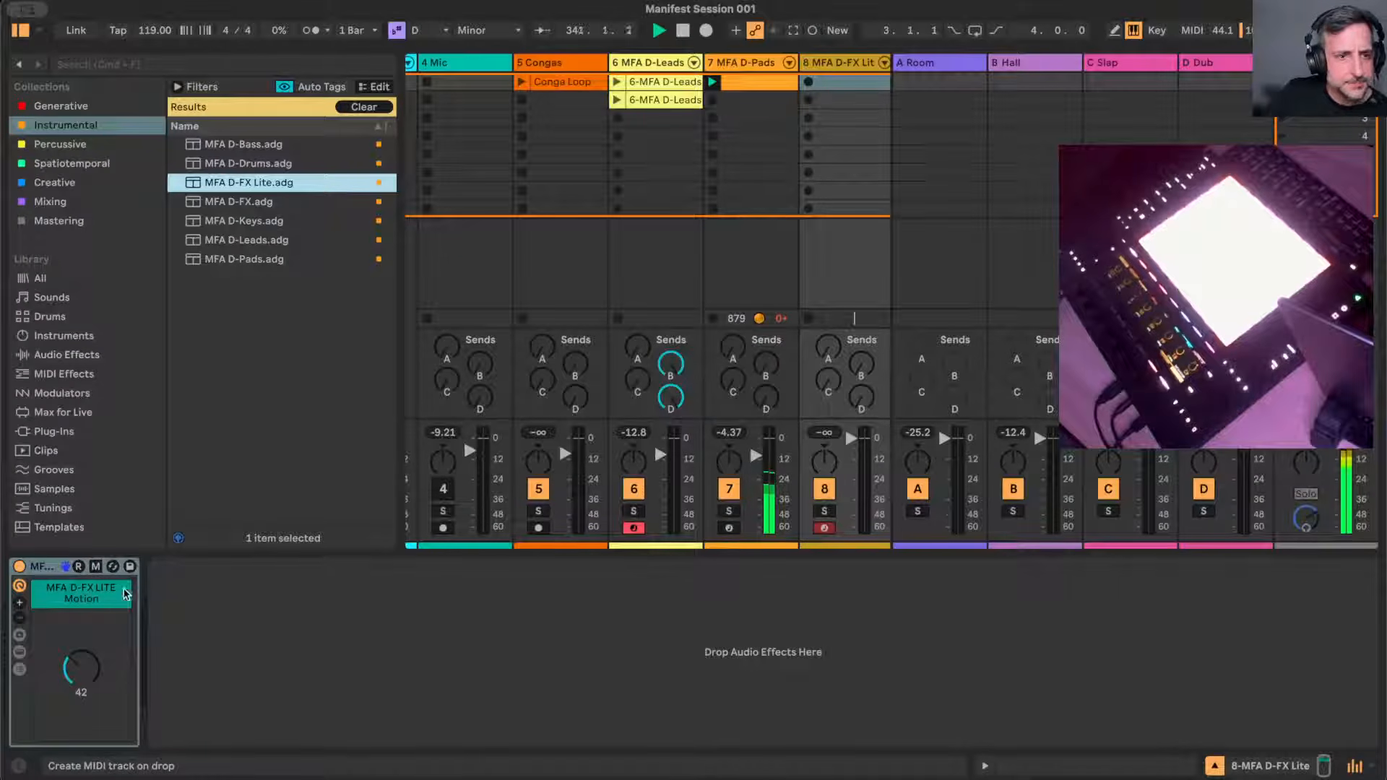
click(79, 568)
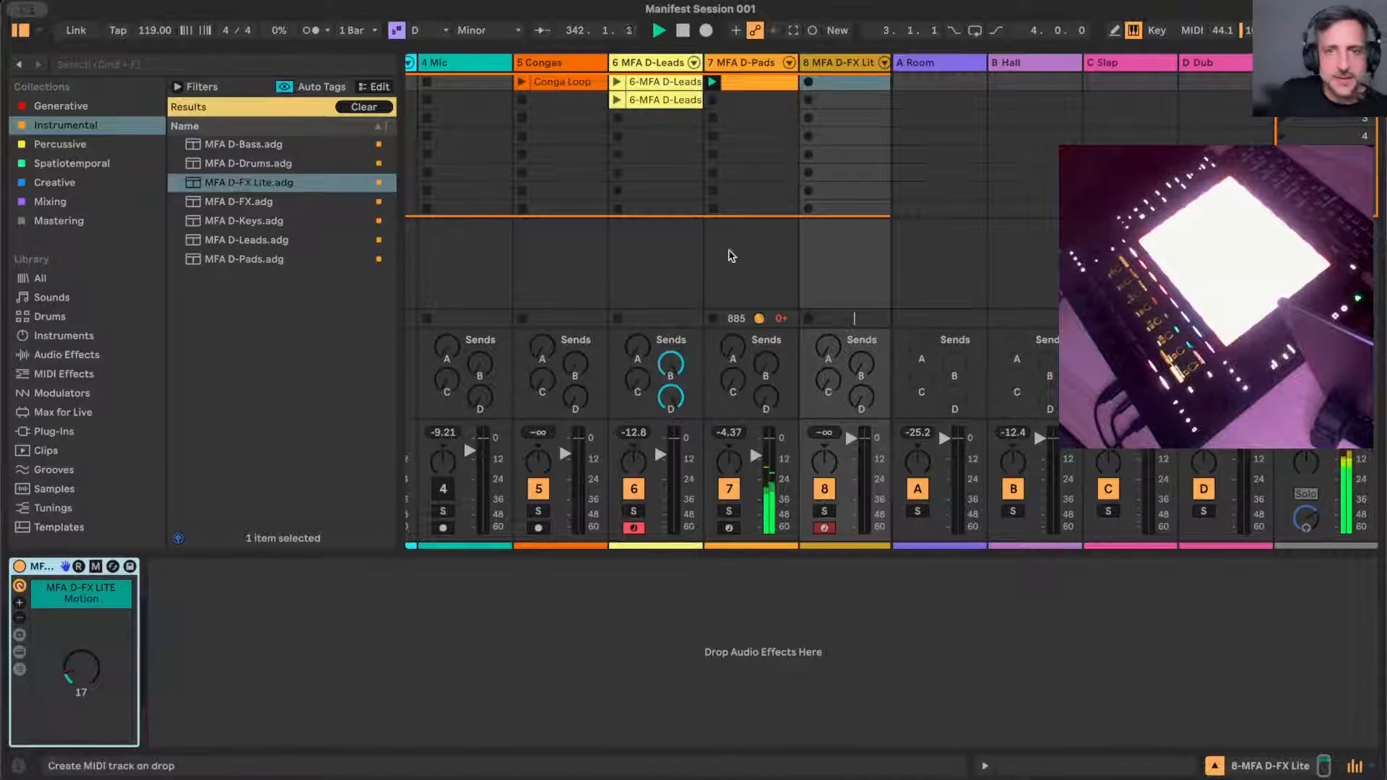
- Create a clip in the D-FX Lite track's first slot with a one-beat D3 note at the start and a two-bar loop length
click(847, 84)
double_click(847, 83)
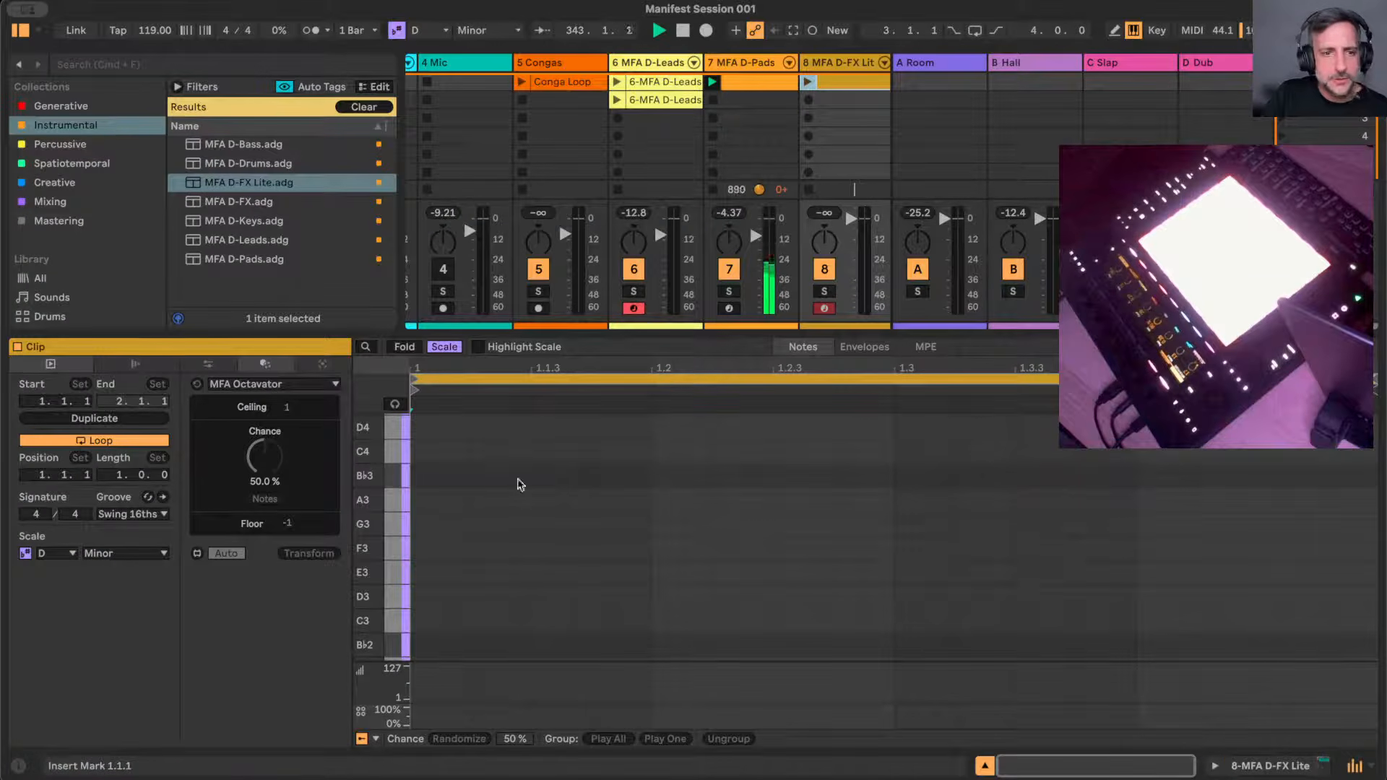
key(b)
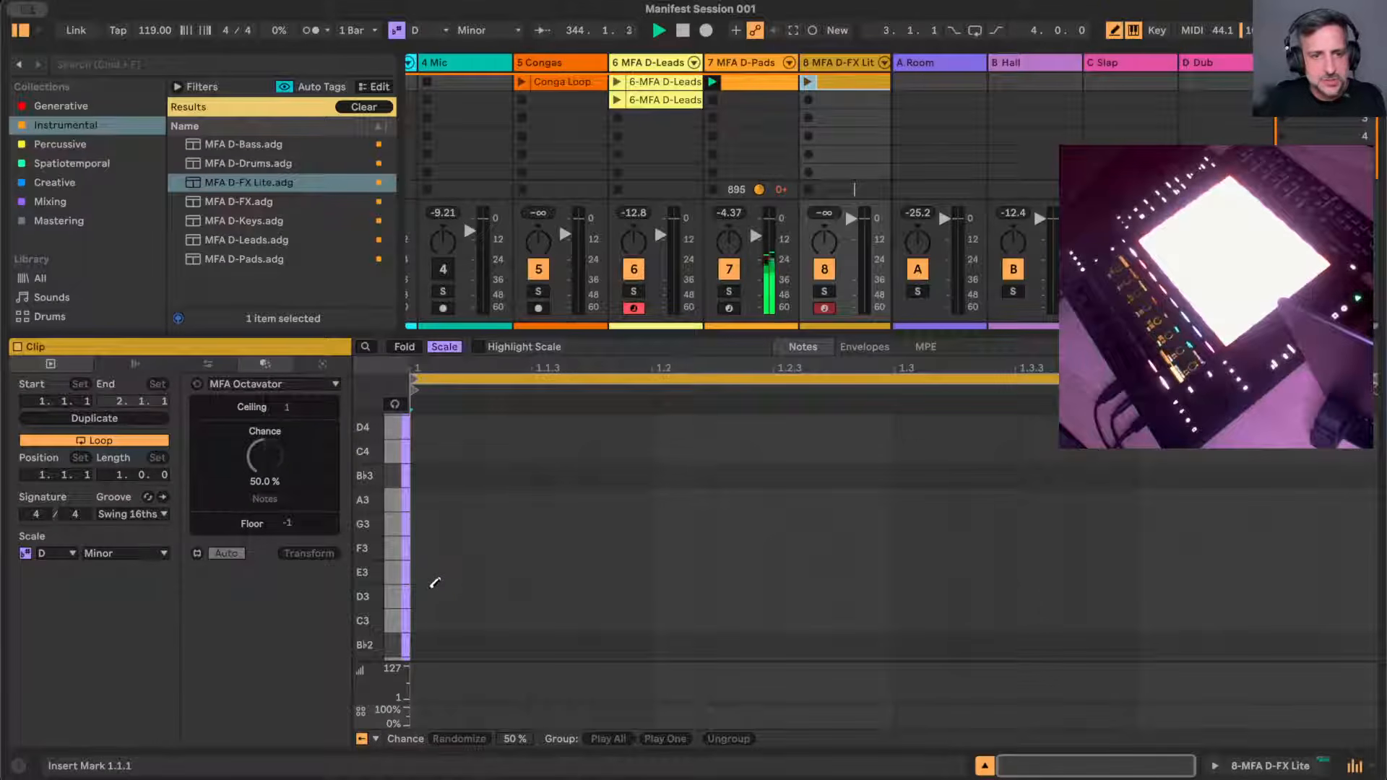
click(439, 592)
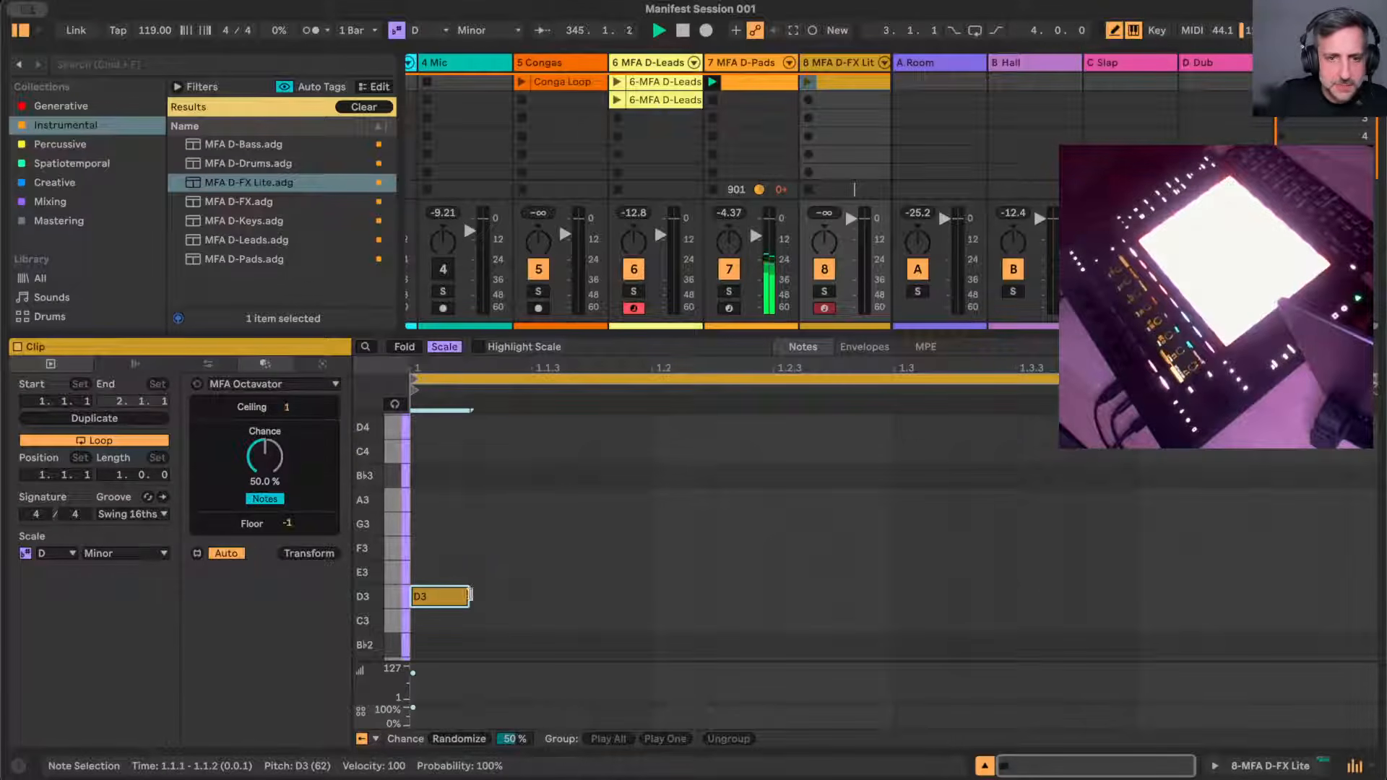
drag(470, 595, 651, 595)
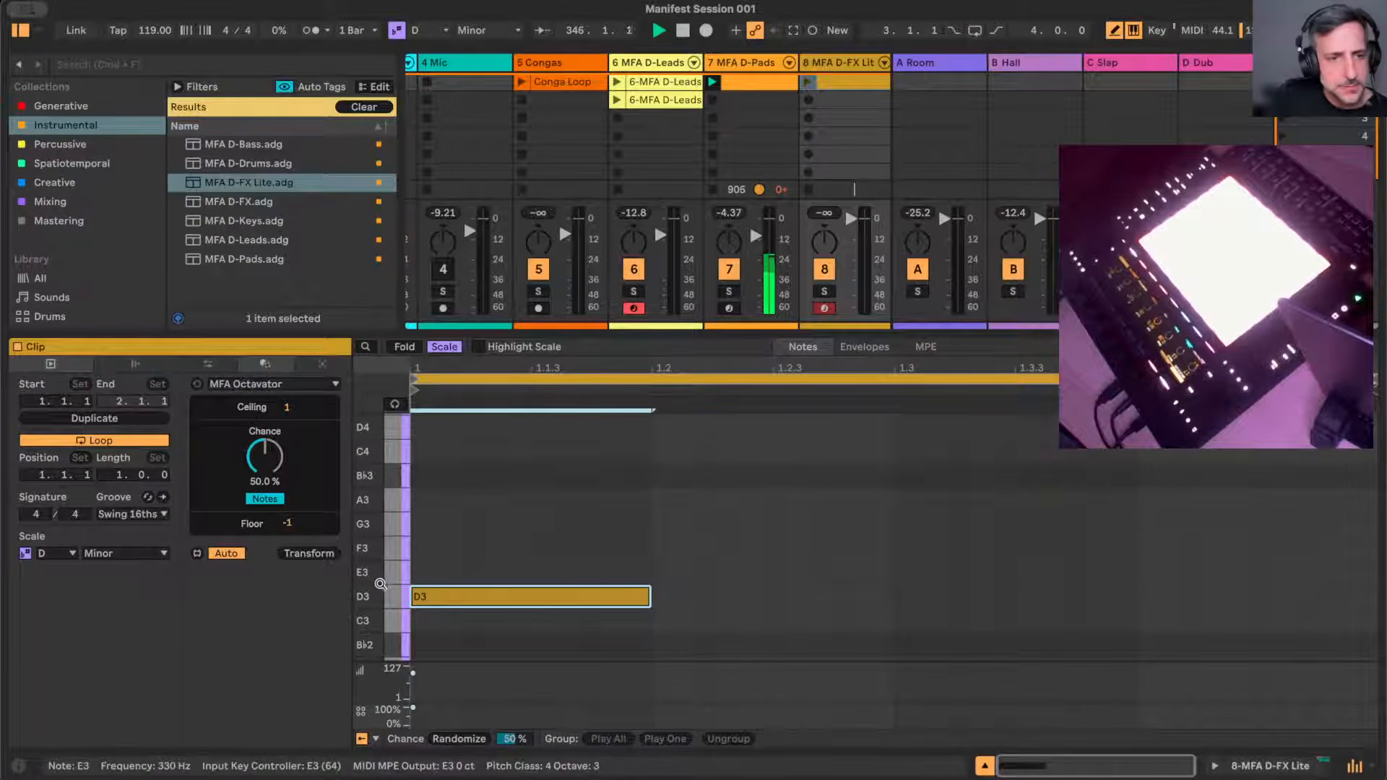
click(120, 477)
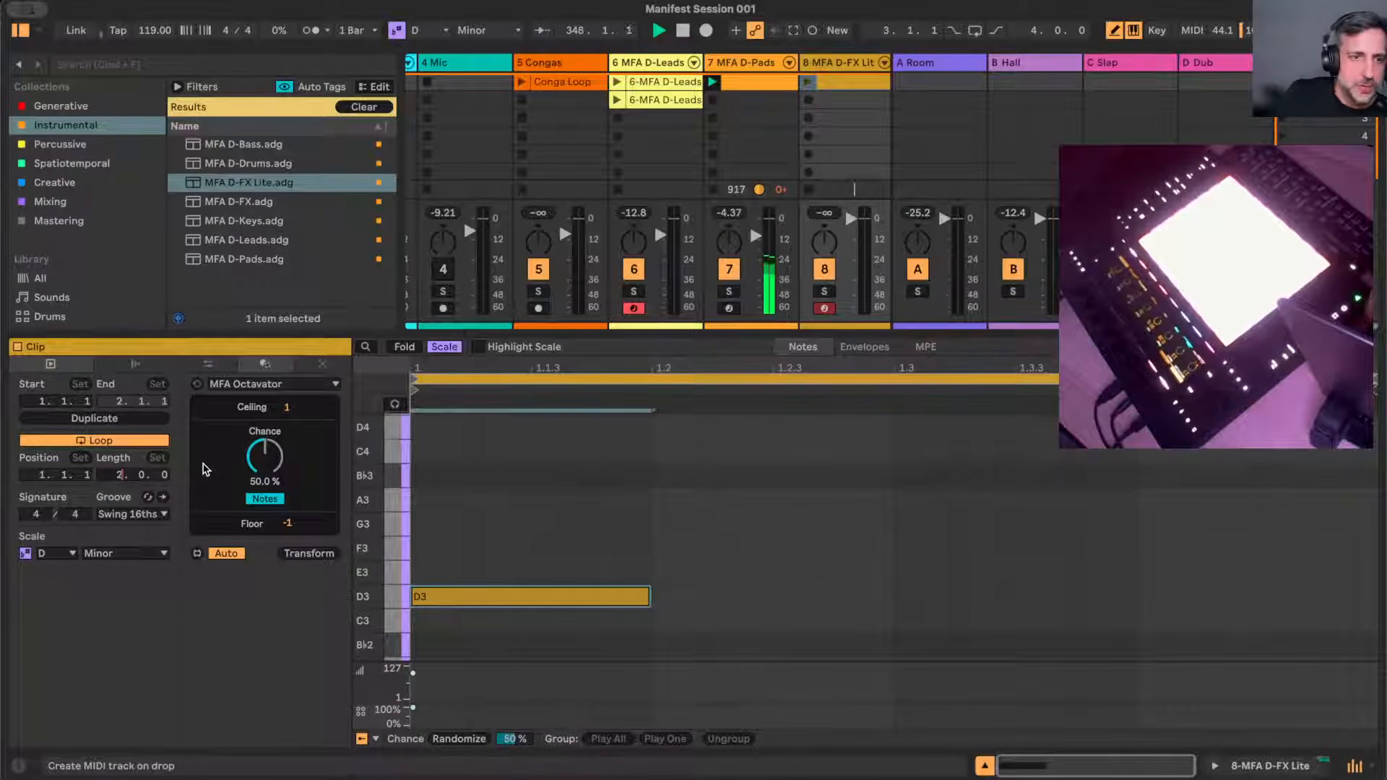
key(Return)
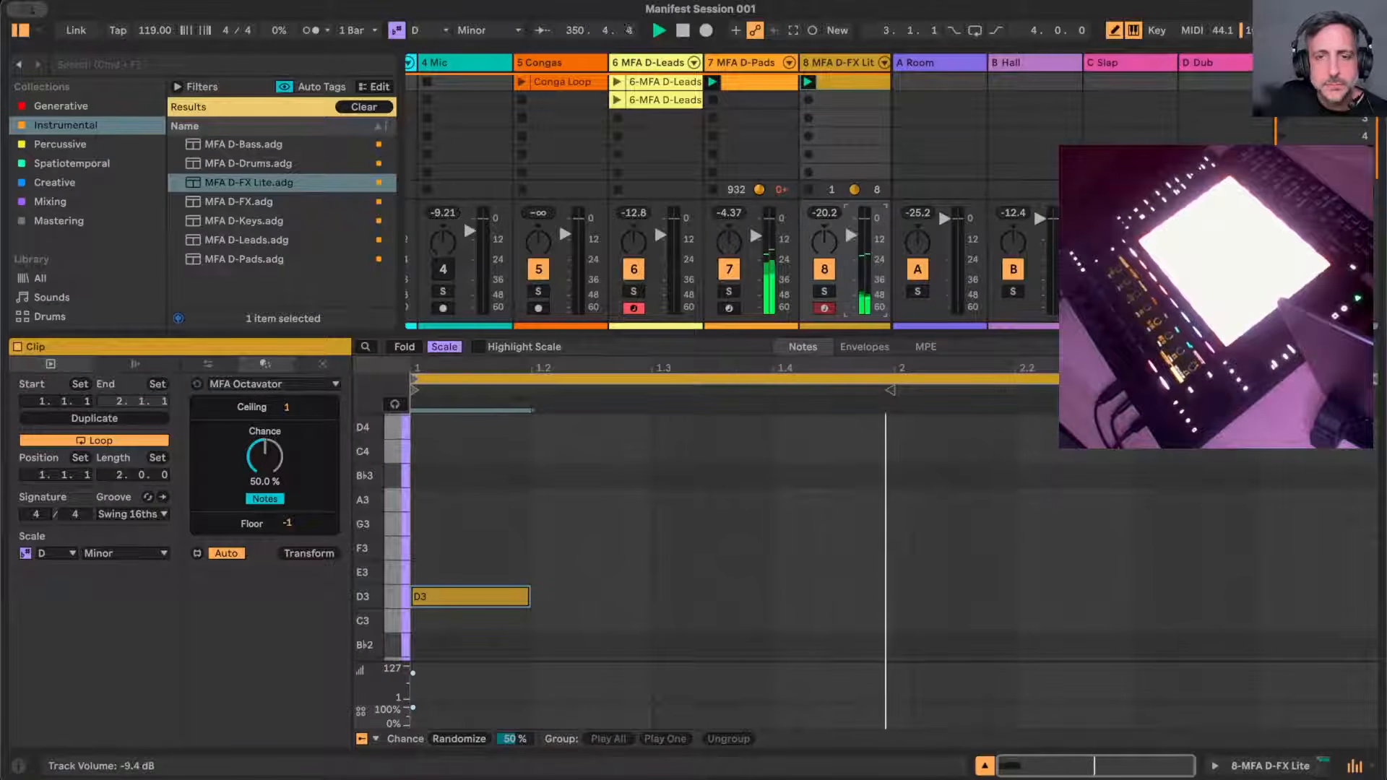
- Randomize the D-FX Lite rack again and set its Motion macro to 50
double_click(842, 63)
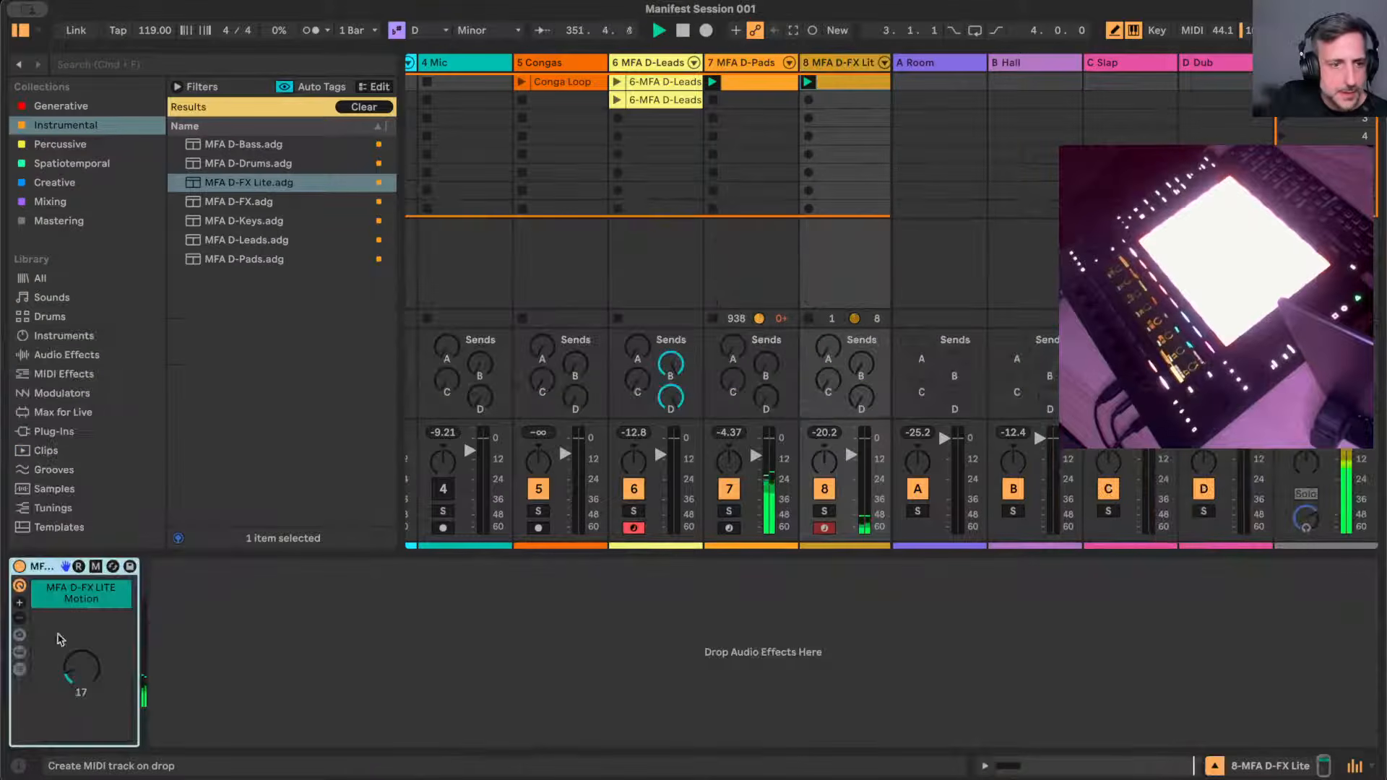
click(79, 567)
drag(83, 678, 83, 671)
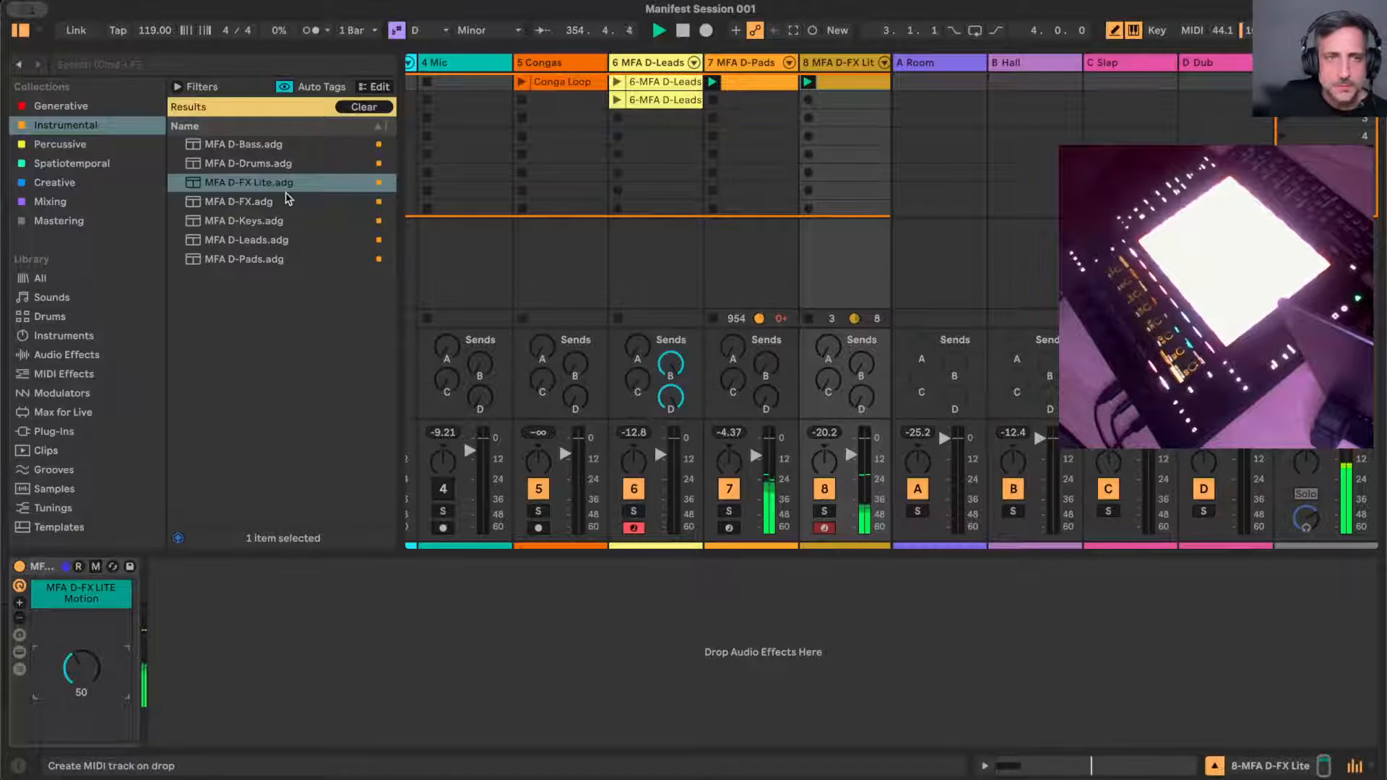
- Insert an audio track with 8-MFA D-FX Lite as its input, arm it for recording and disarm the MFA D-Leads track
scroll(735, 294, right, 3)
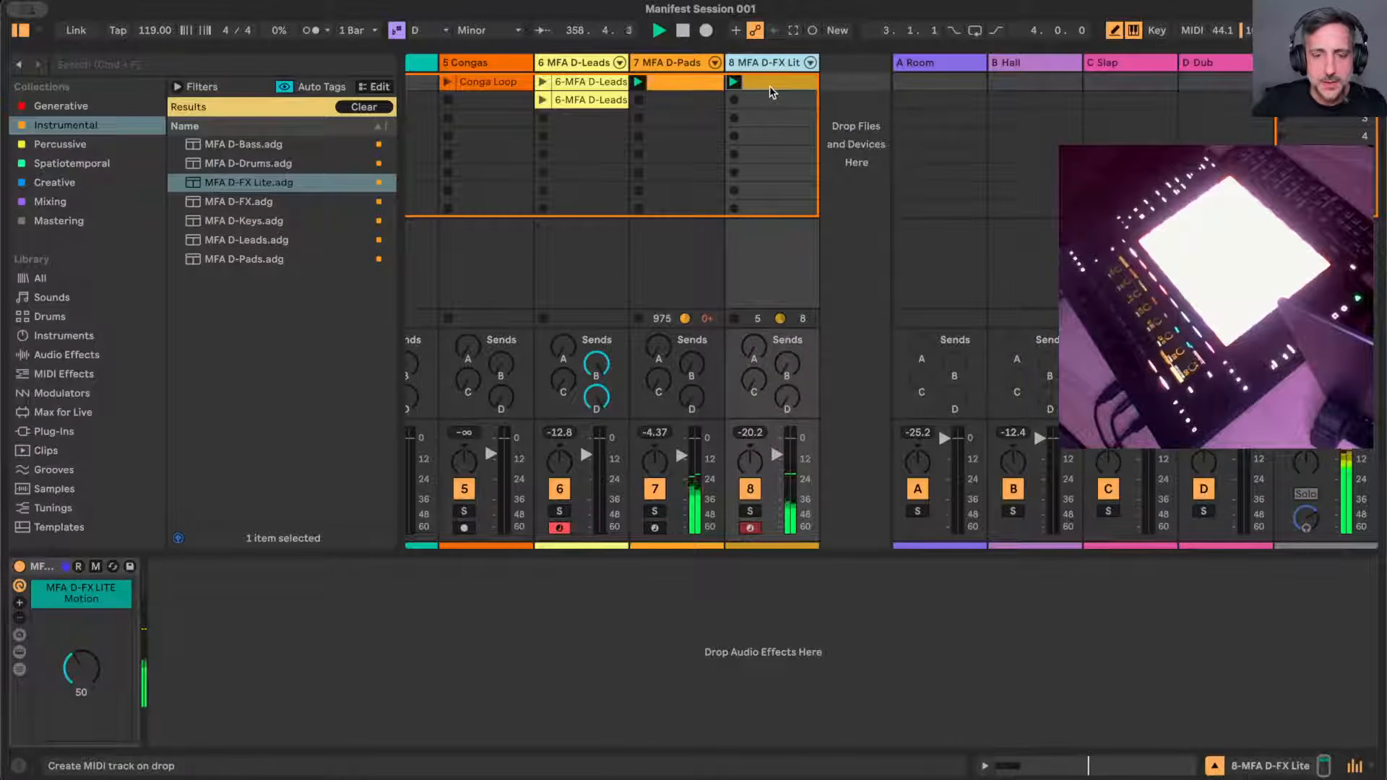
key(super+t)
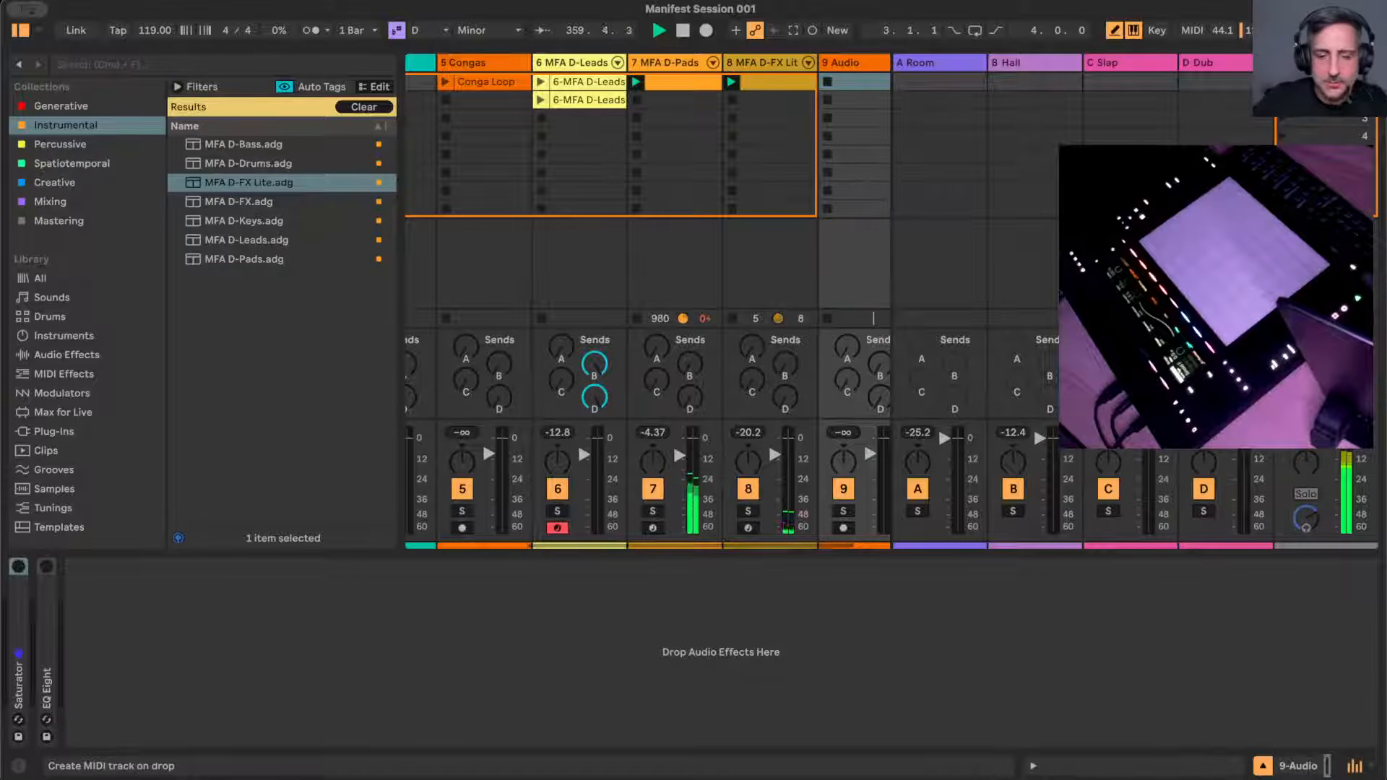
key(super+alt+i)
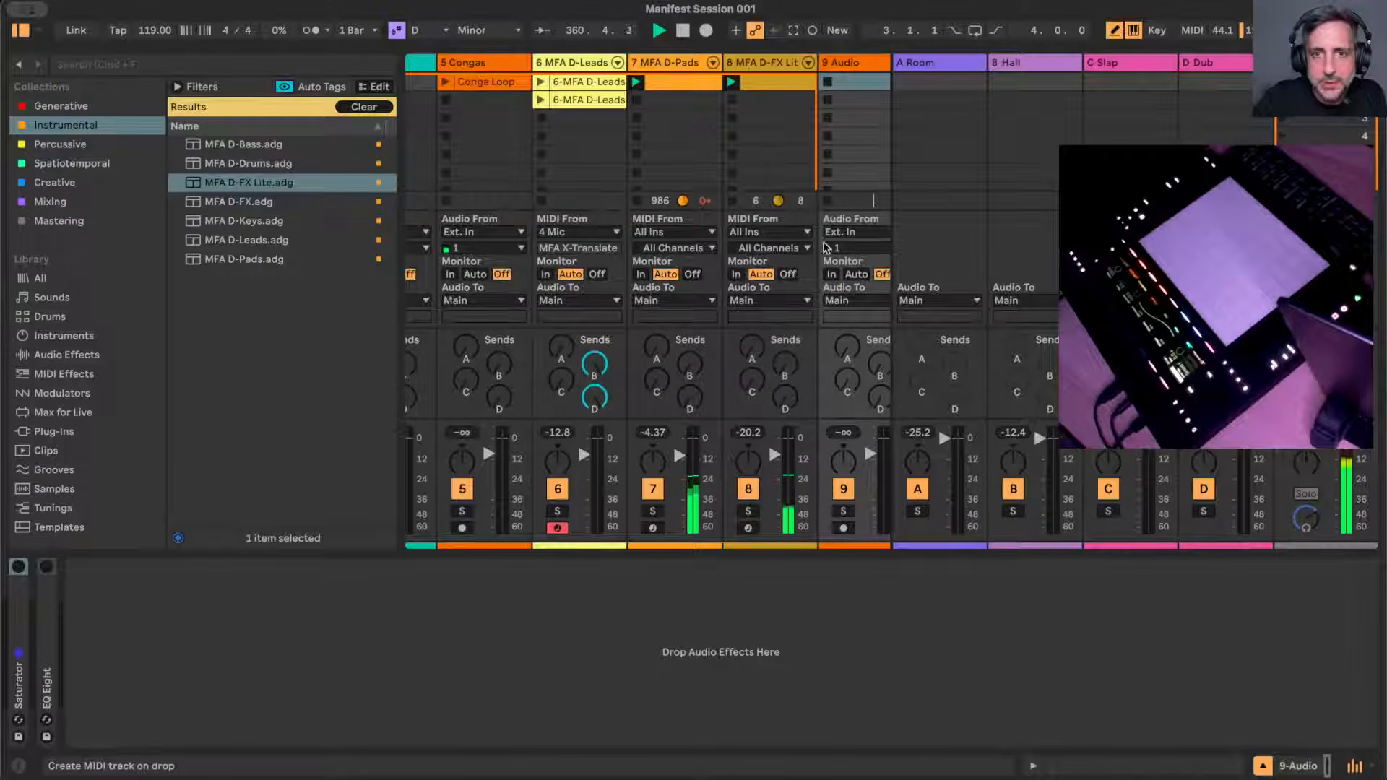
click(864, 232)
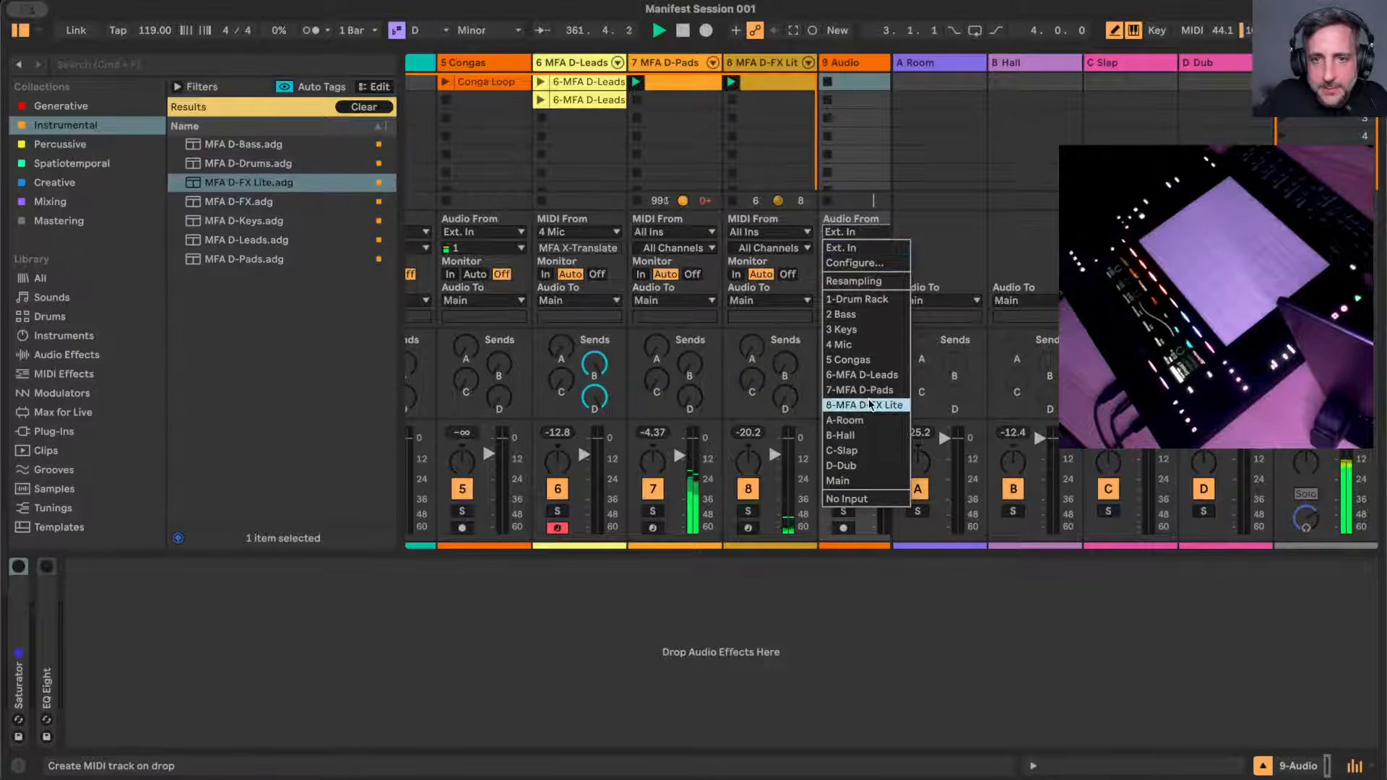
click(865, 404)
click(843, 527)
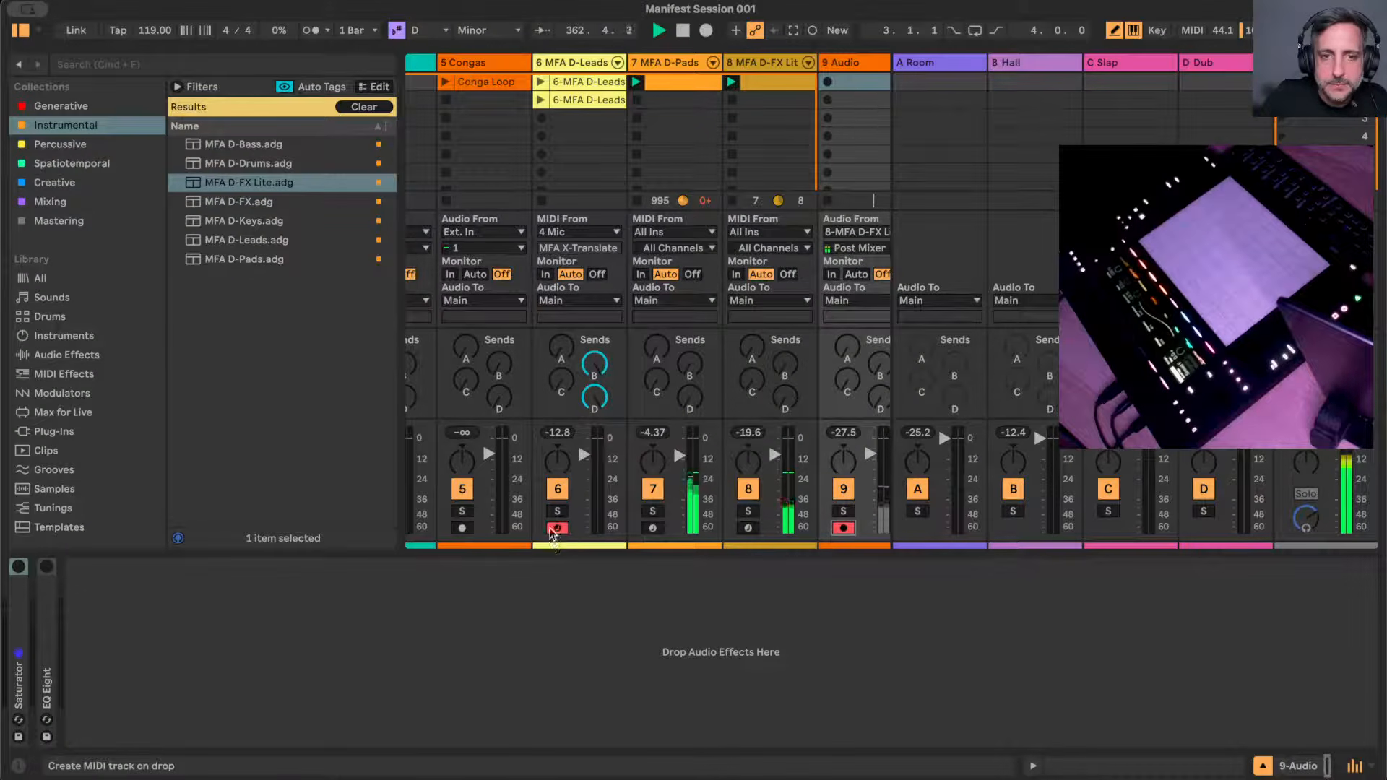
click(556, 528)
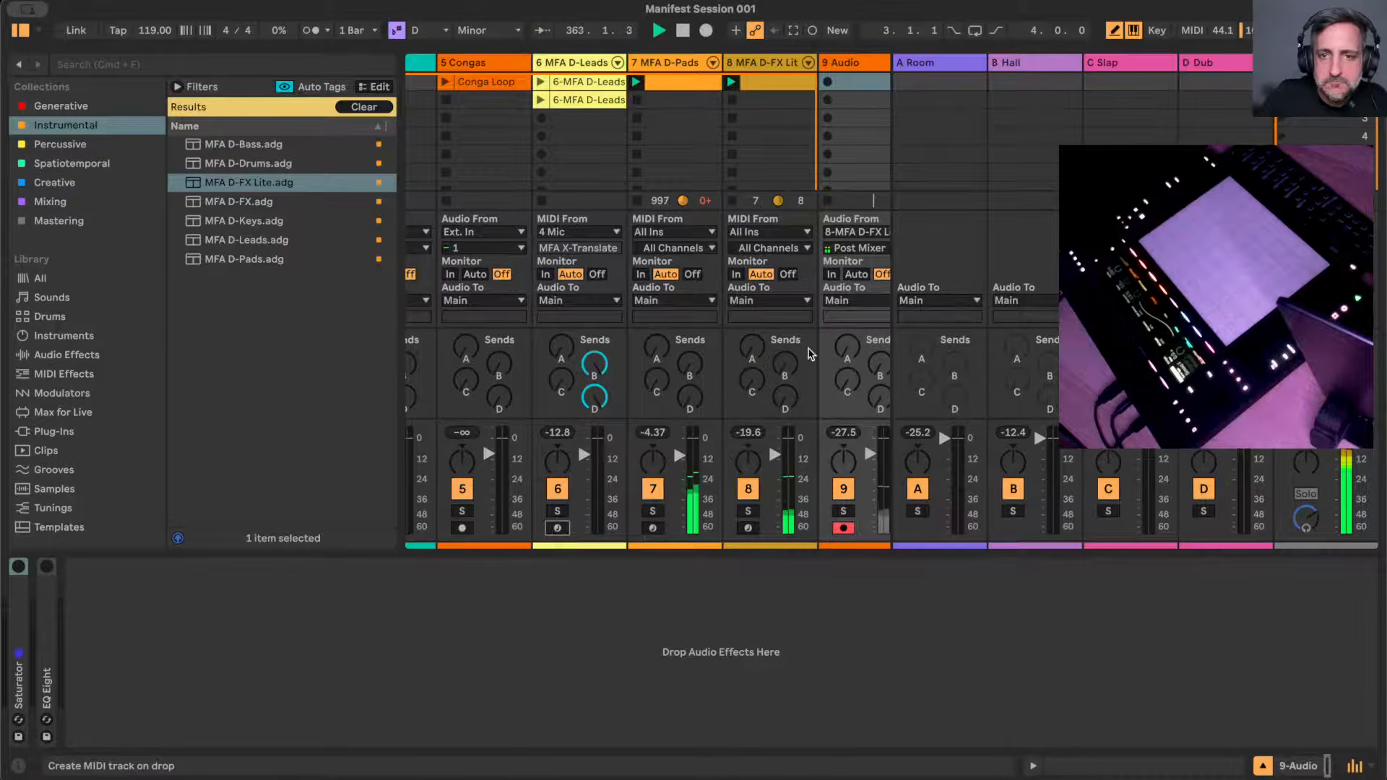
- Start recording into the first slot of track 9 Audio and bring up the D-FX Lite rack's device controls
click(828, 82)
double_click(848, 84)
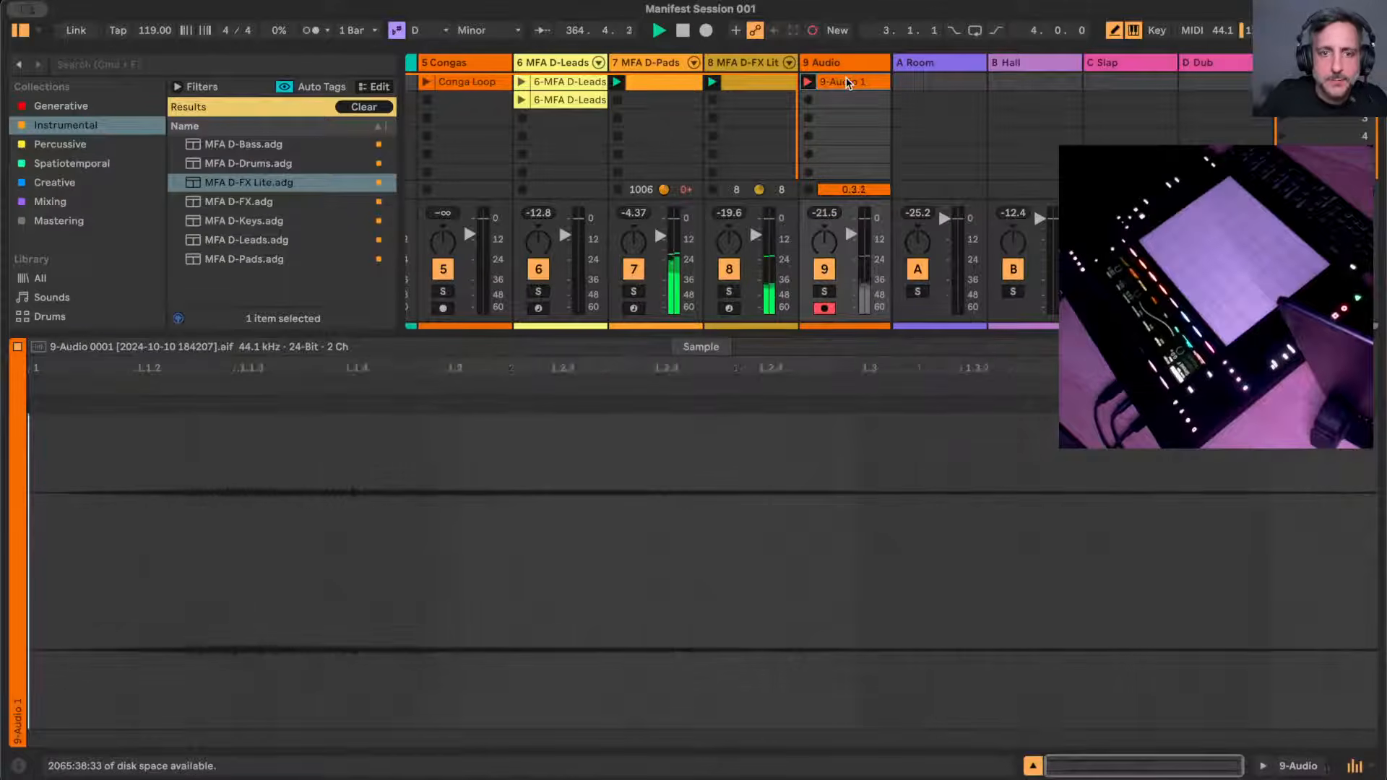
double_click(761, 64)
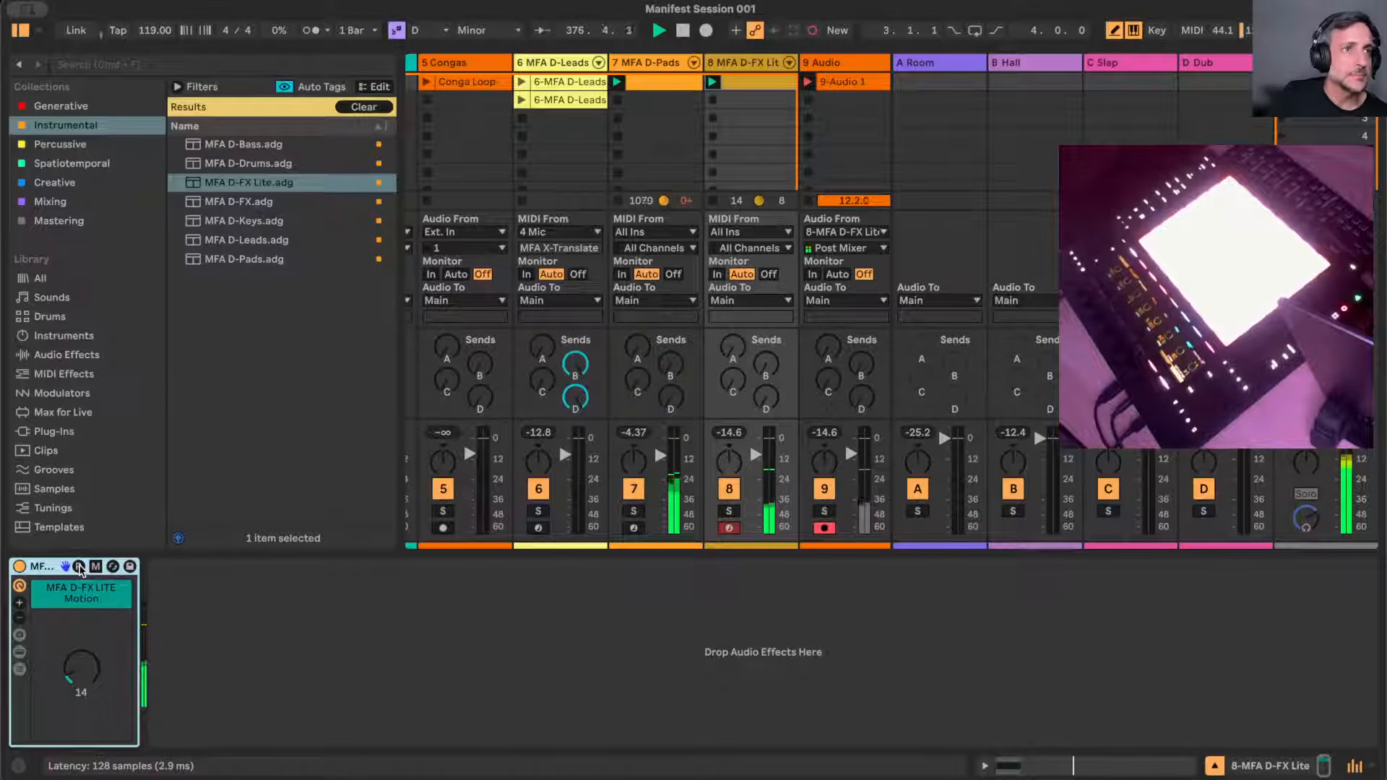
- Randomize the D-FX Lite rack's Motion macro four times while the audio clip is recording
click(80, 567)
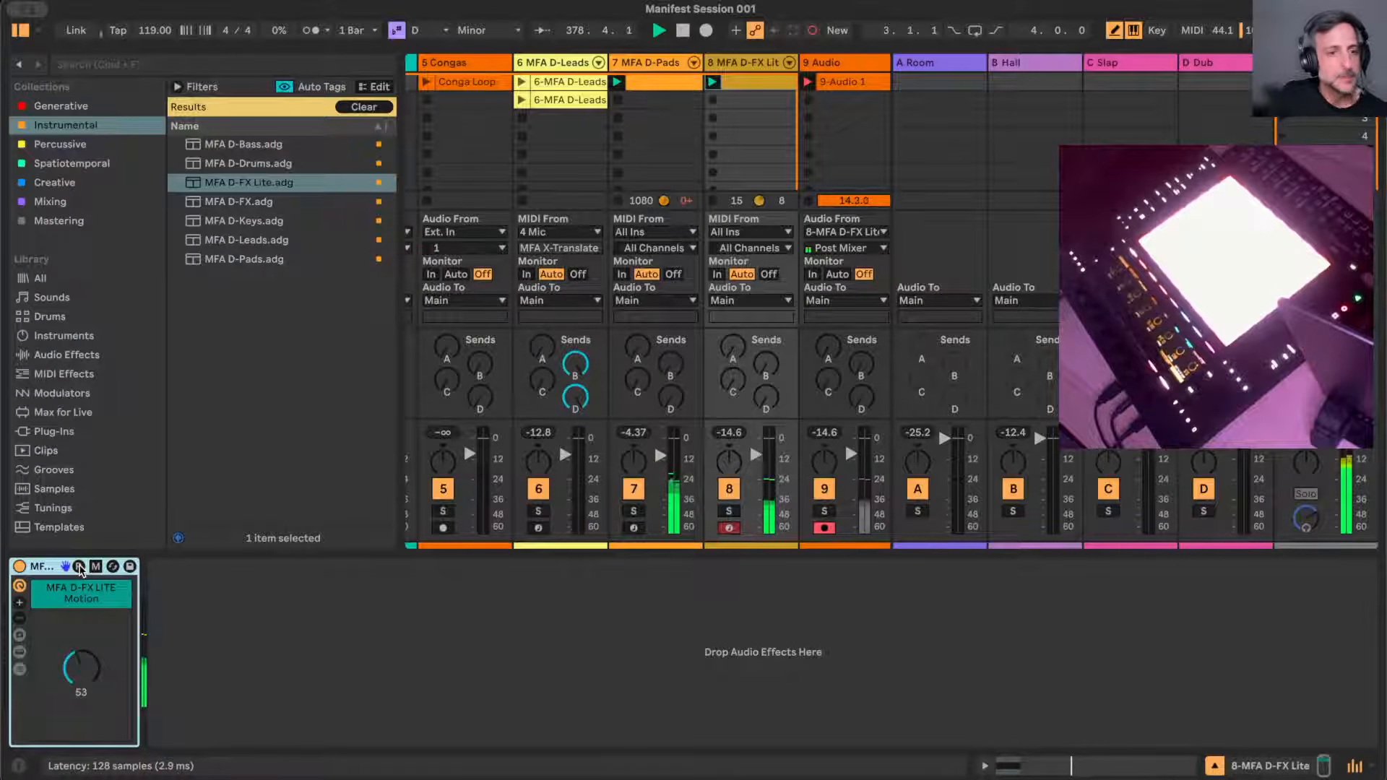
click(79, 569)
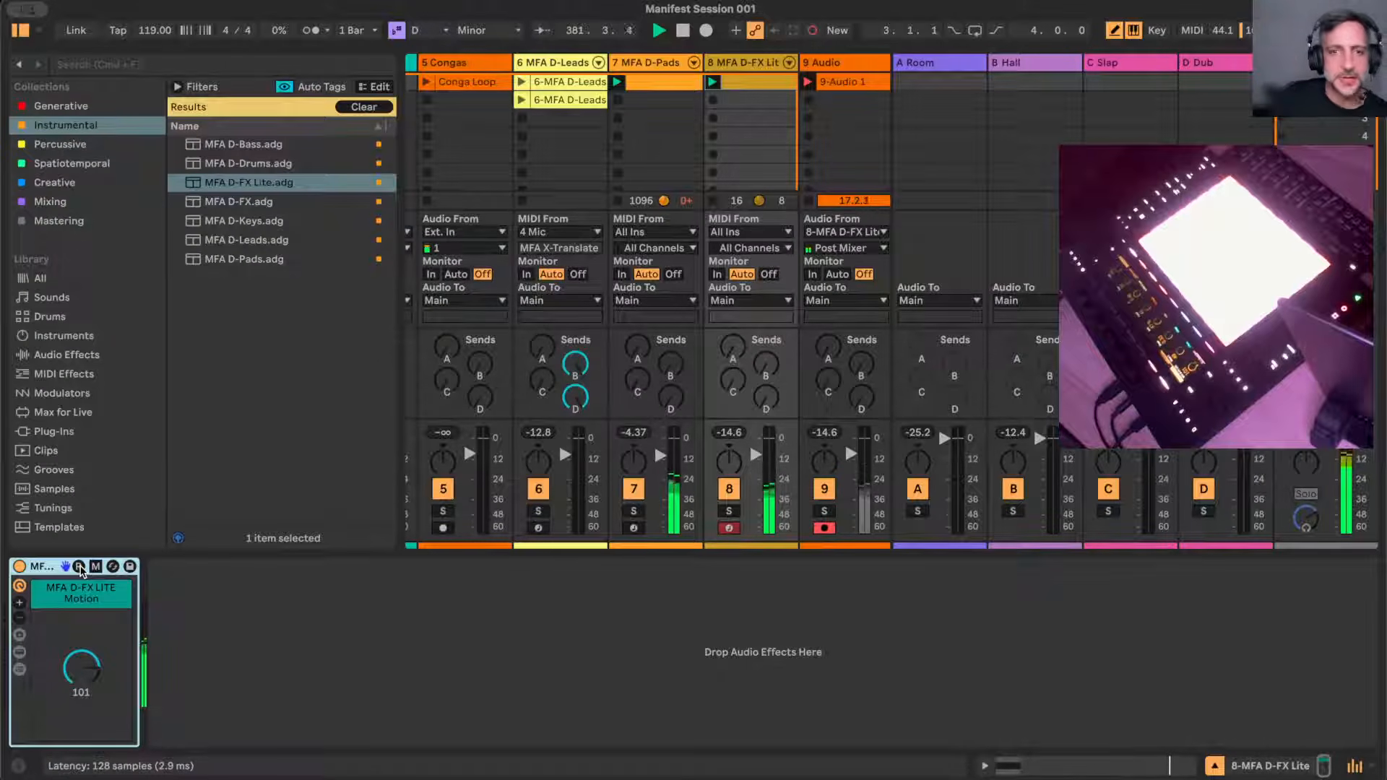
click(79, 568)
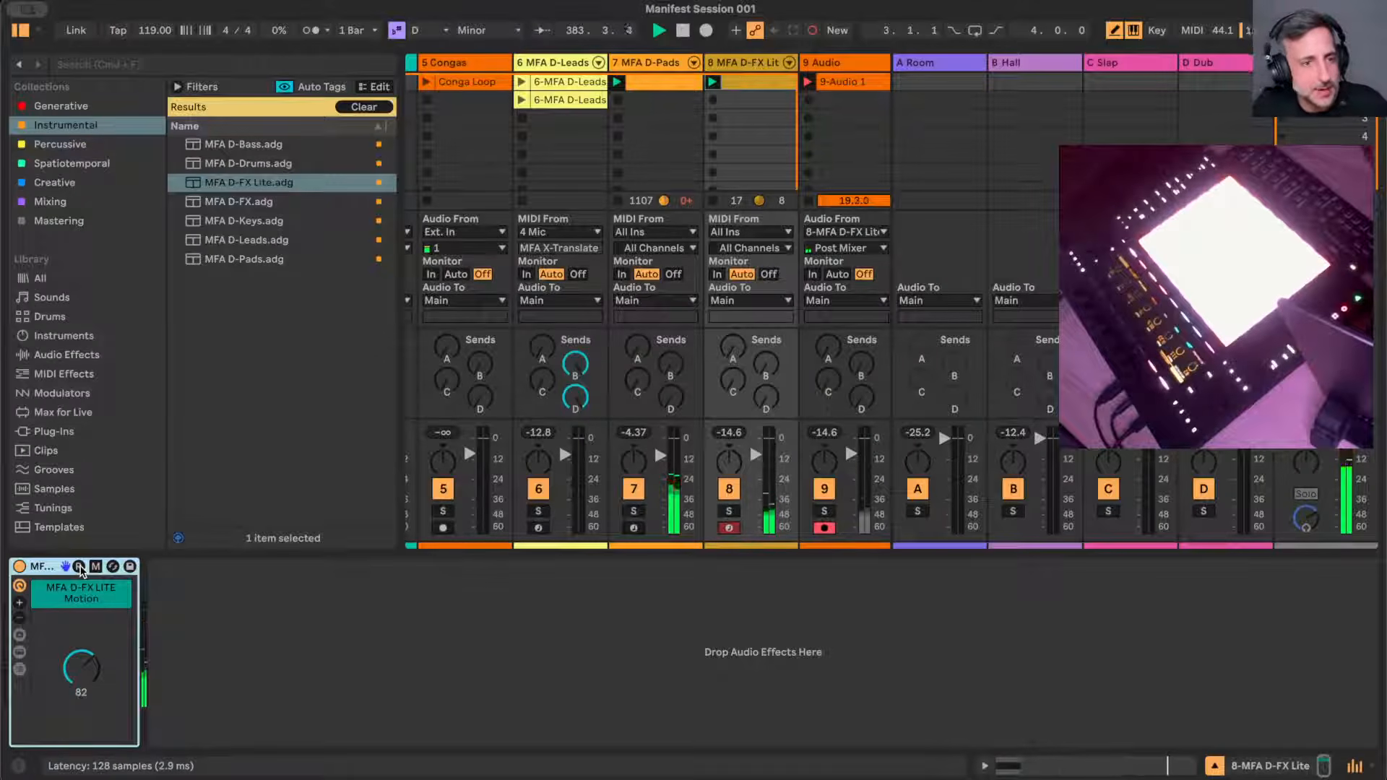
click(79, 569)
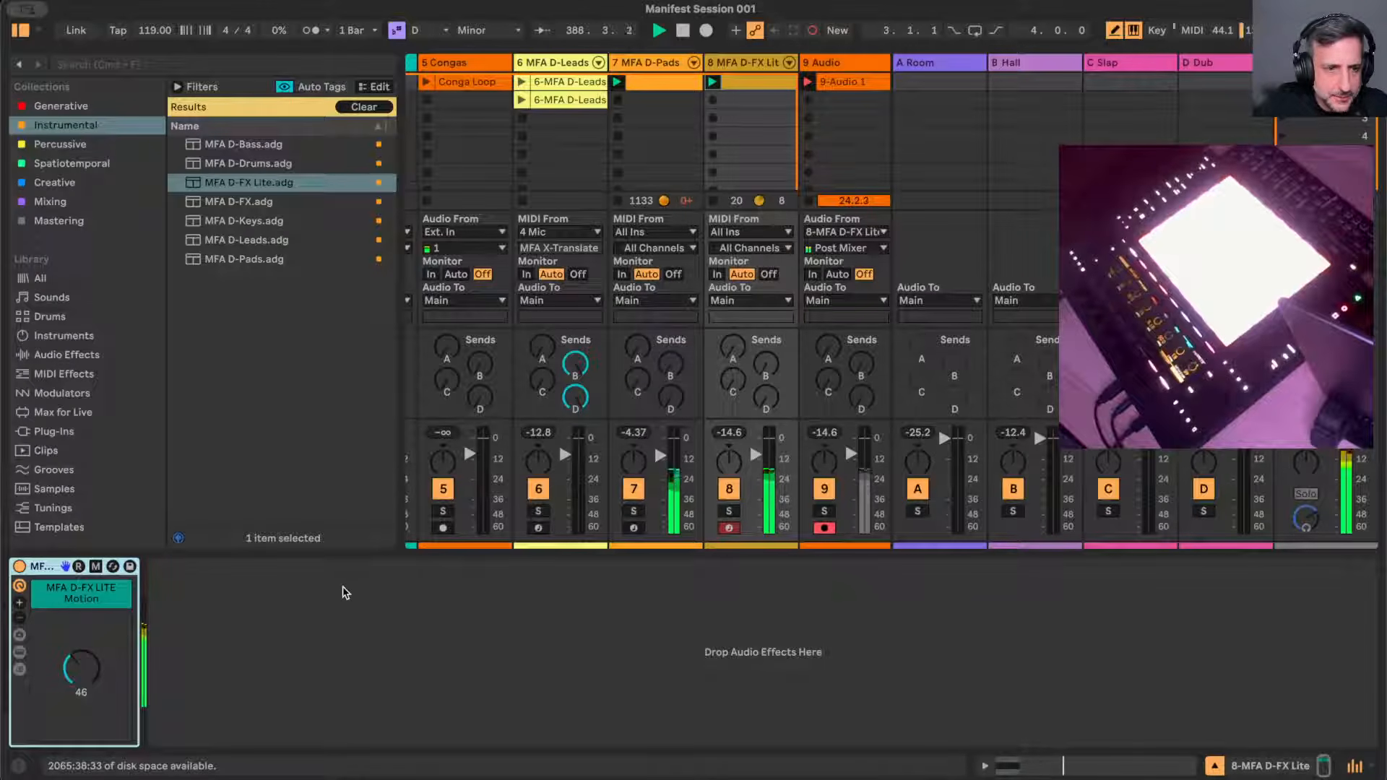
- Stop the audio recording and the D-FX Lite clip and open the recorded 9-Audio 1 clip
click(808, 202)
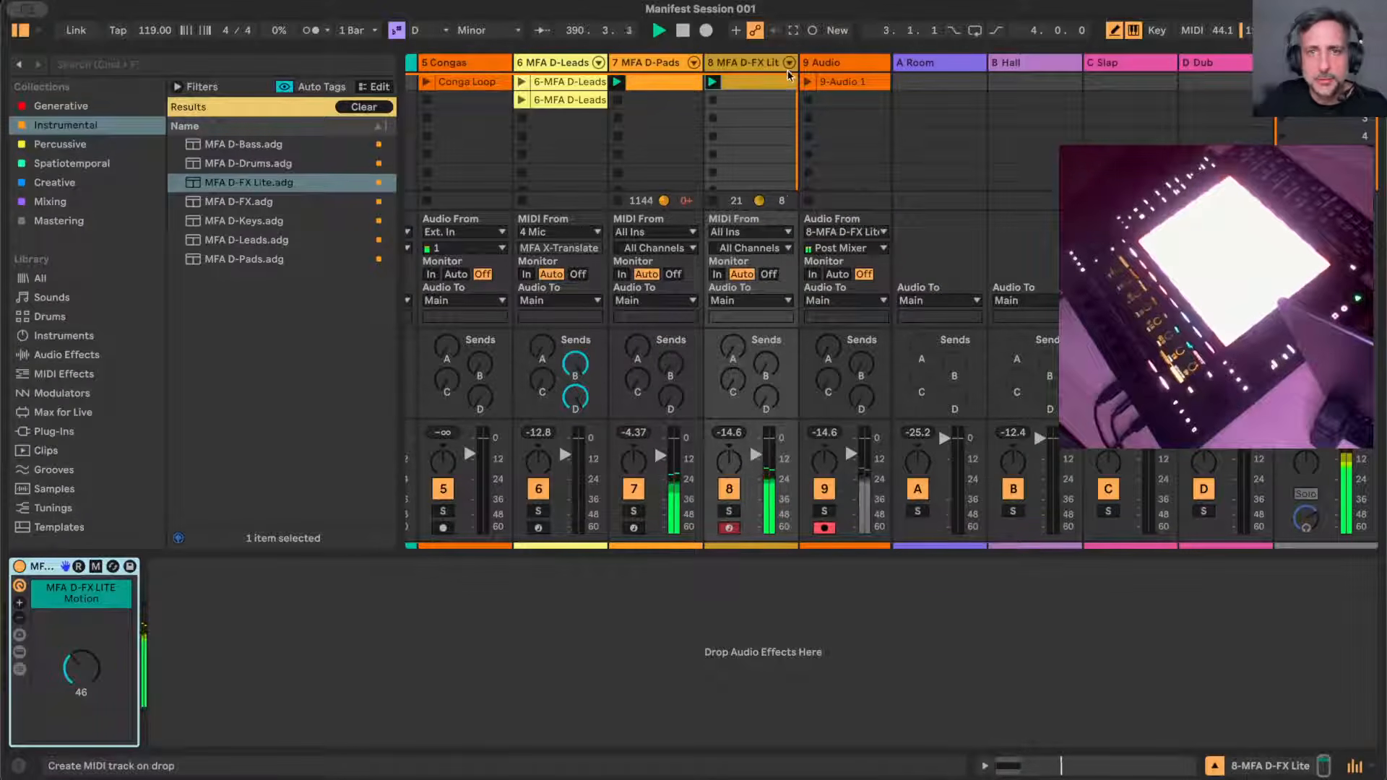
click(719, 101)
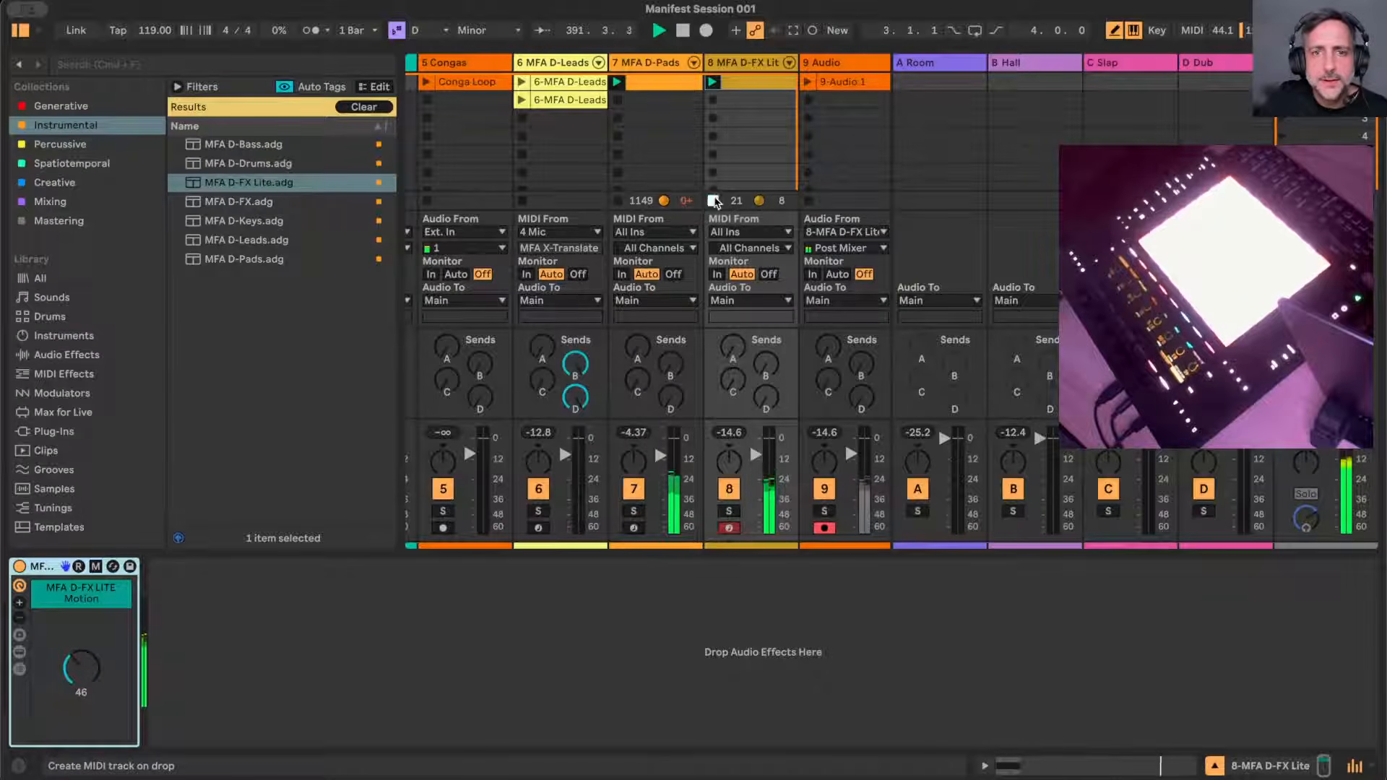
click(843, 83)
double_click(843, 83)
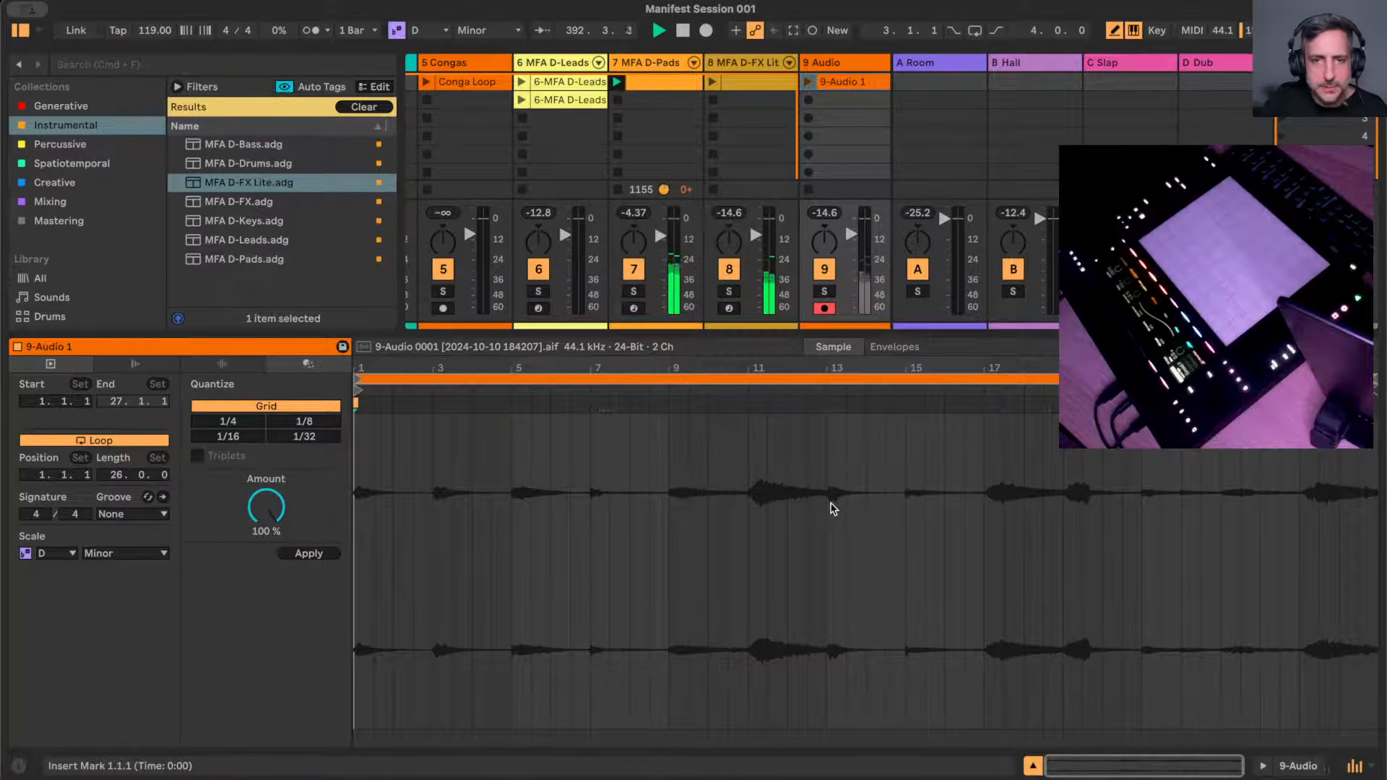
- Loop the first two bars of the recorded audio clip, from 1.1.1 to 3.1.1
drag(488, 471, 1379, 522)
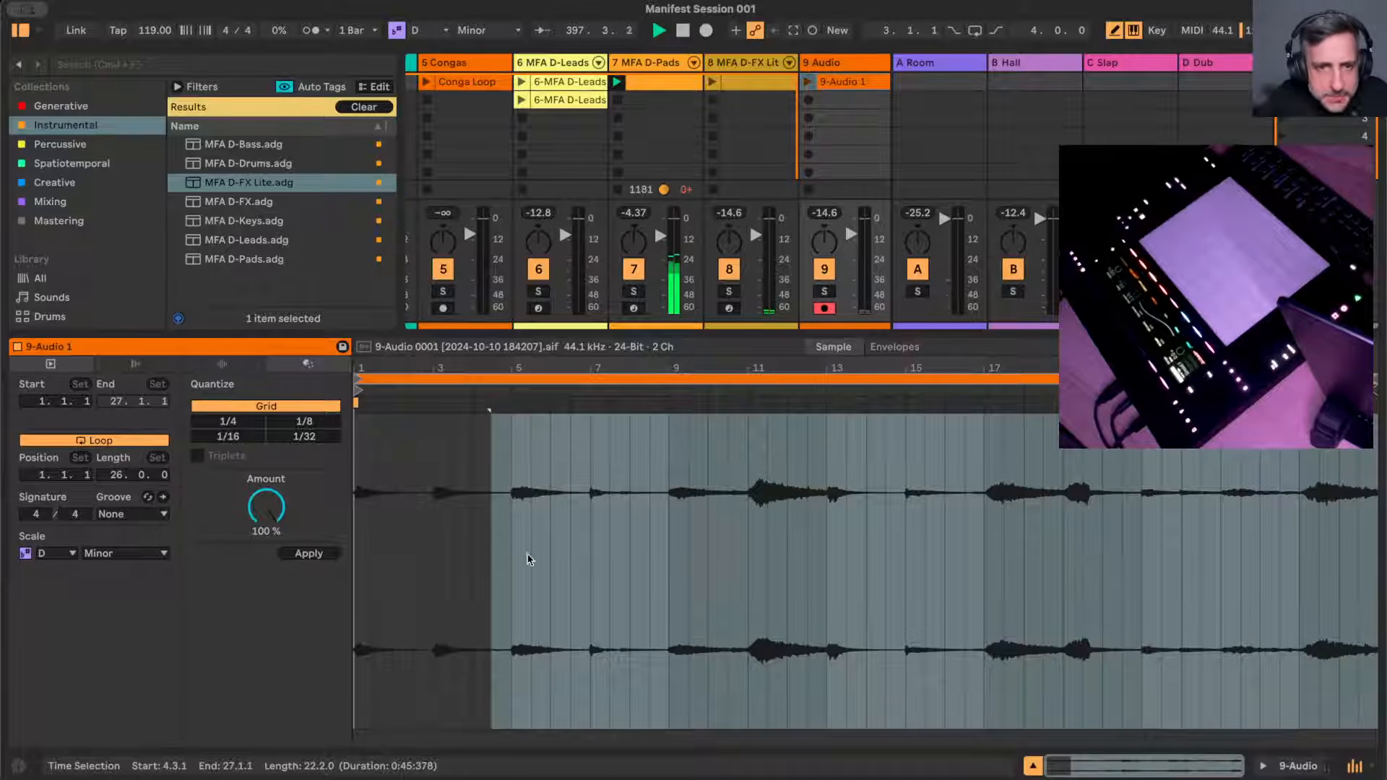
click(531, 559)
click(864, 78)
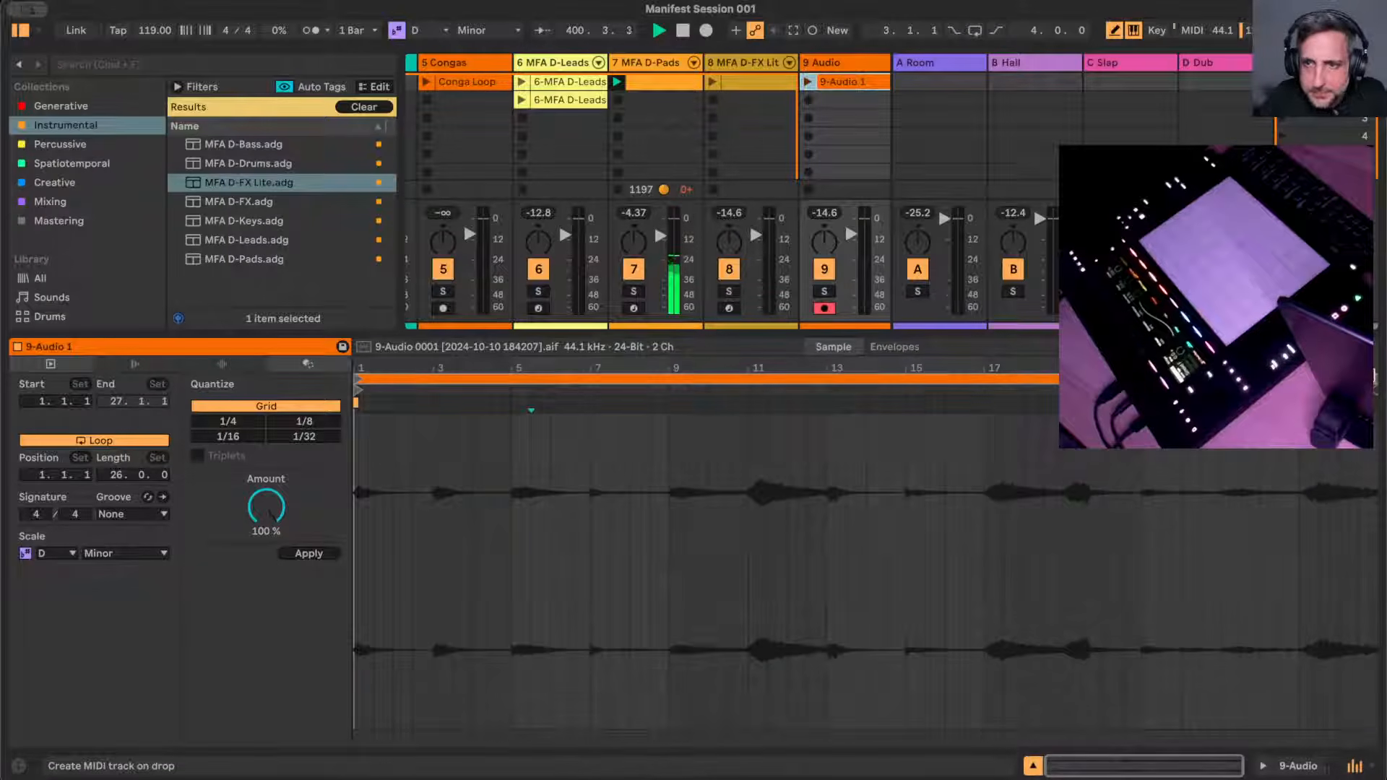
drag(356, 458, 492, 458)
key(super+l)
shift+click(432, 458)
key(super+l)
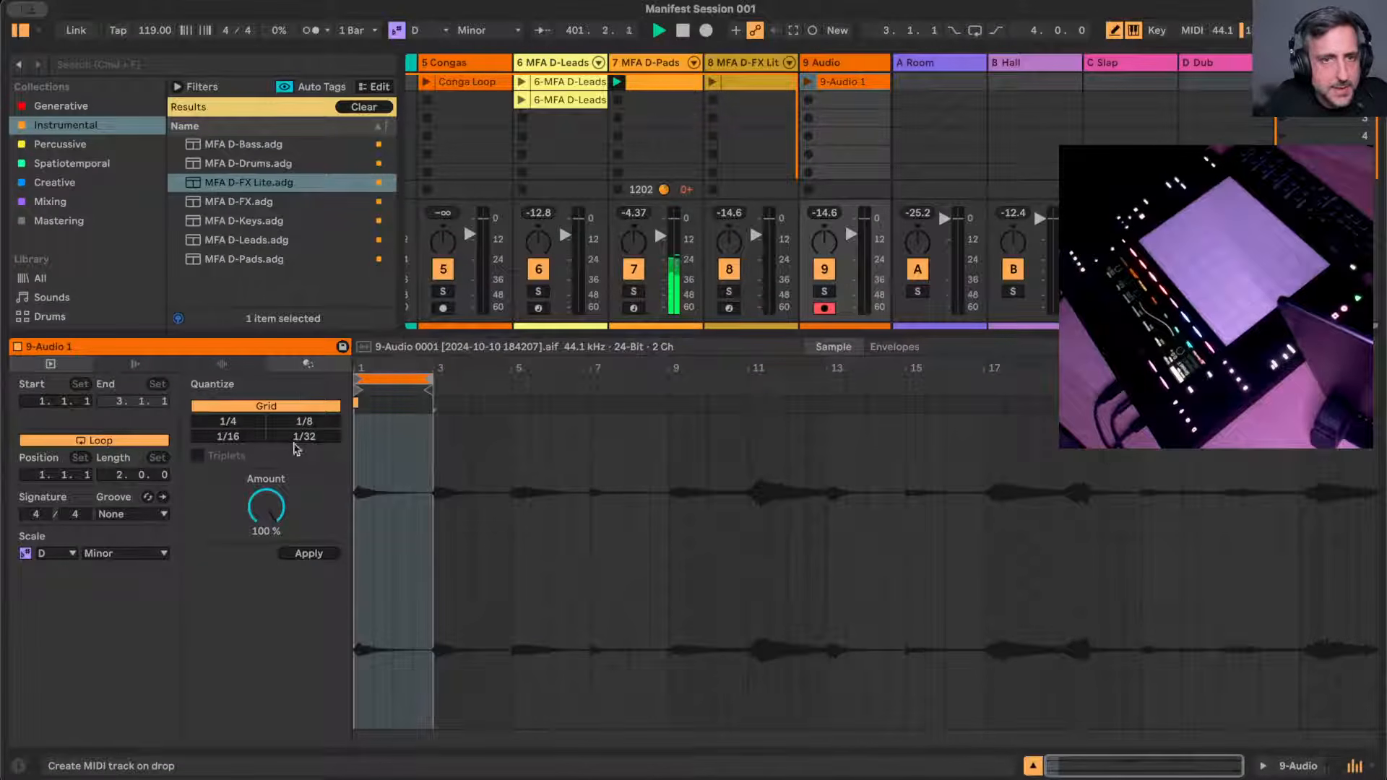
- Normalize the recorded clip's sample and set the clip gain to 5.9 dB
click(222, 364)
drag(309, 442, 308, 426)
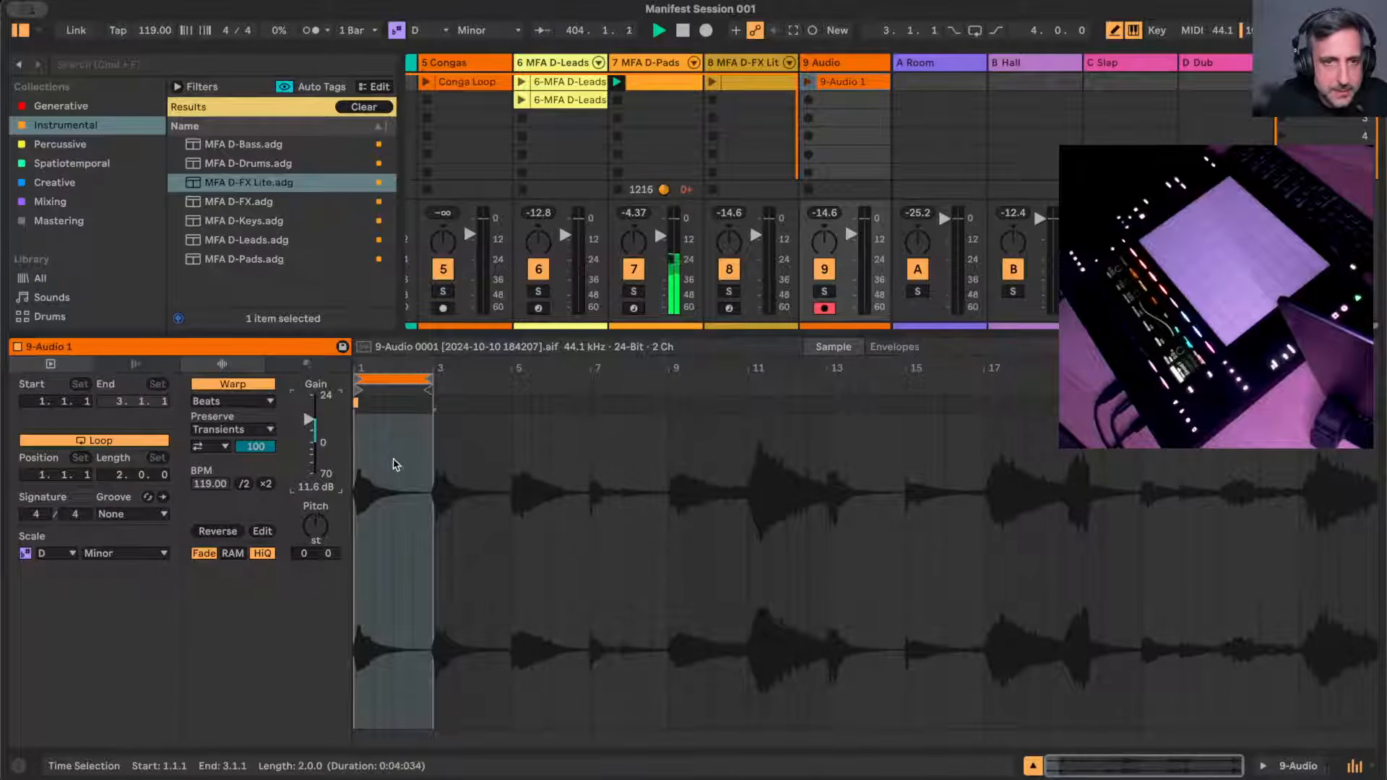
right_click(397, 514)
click(485, 478)
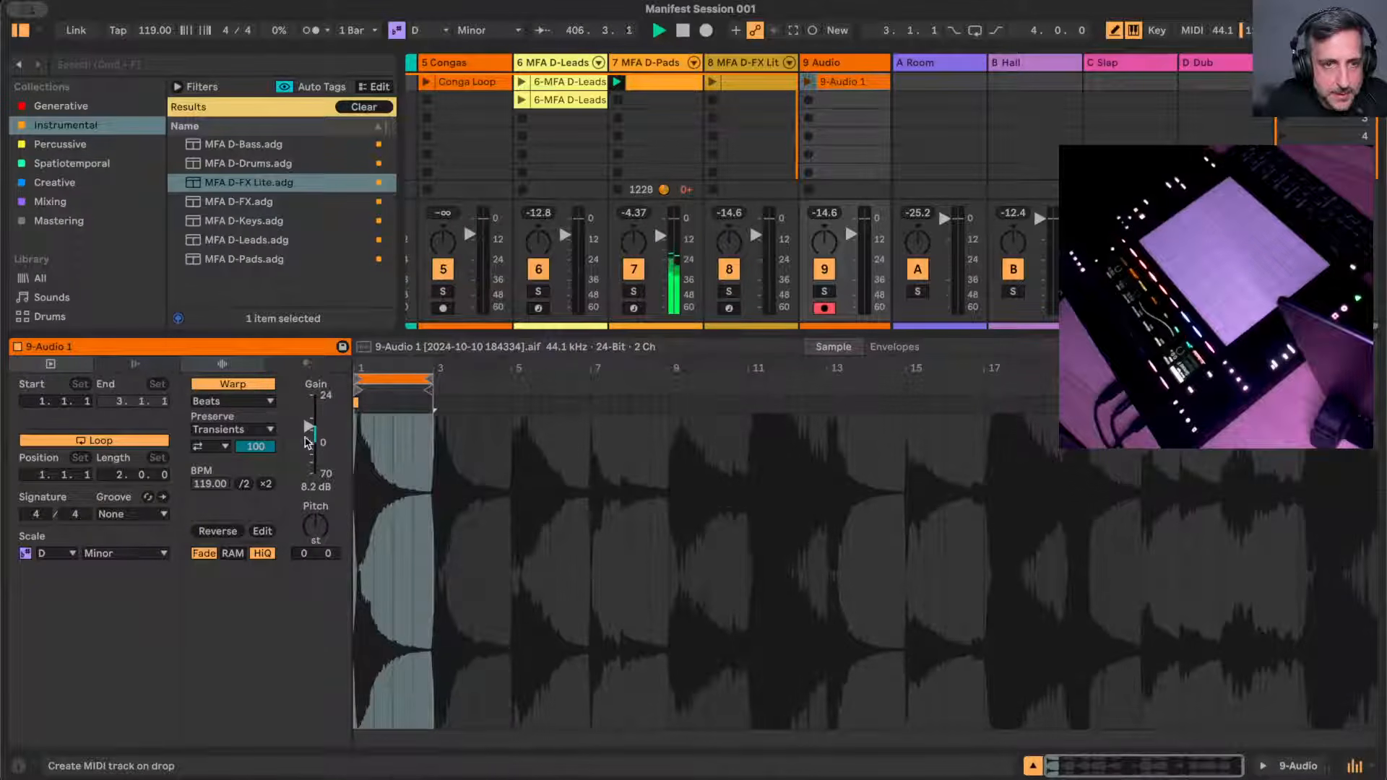
drag(308, 427, 309, 431)
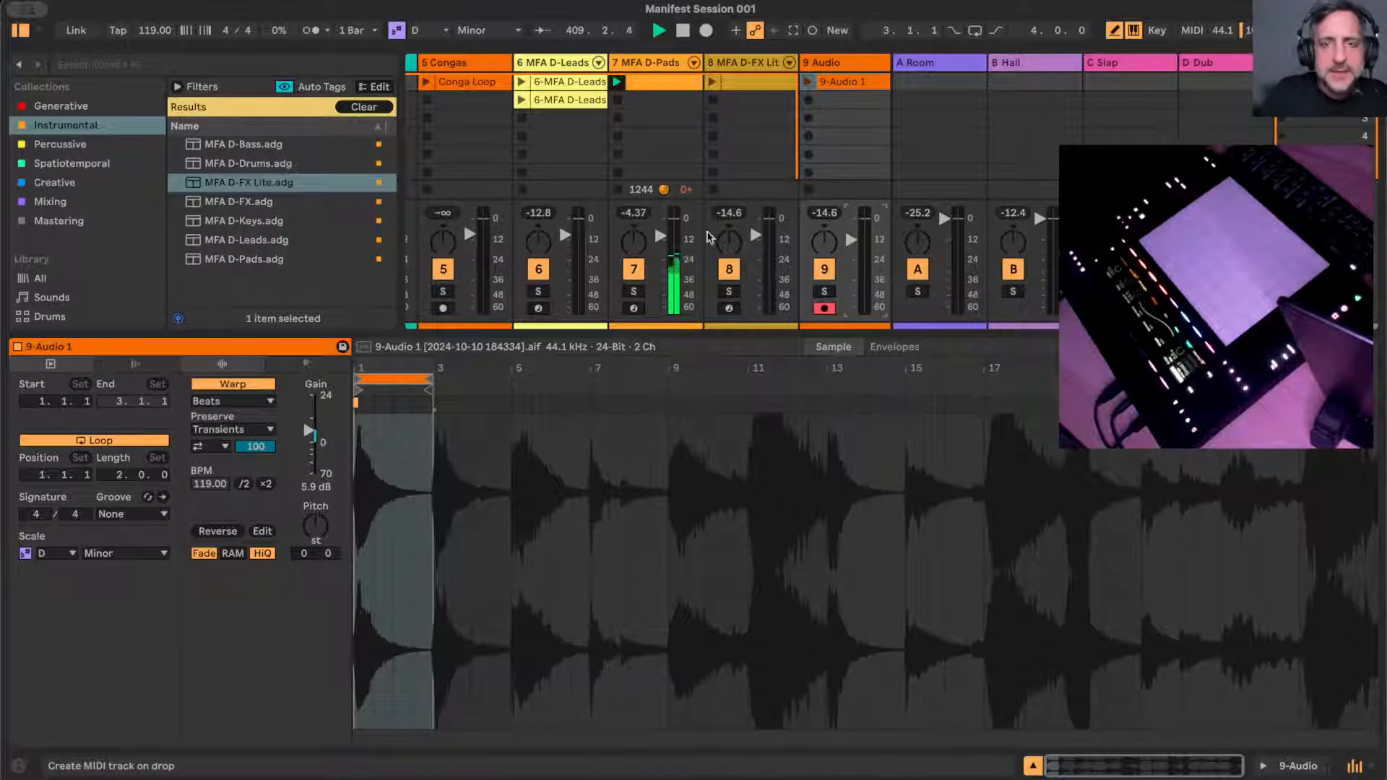
- Duplicate the audio clip, move the copy's two-bar loop to start at bar 5, and duplicate that copy into the third slot
click(808, 82)
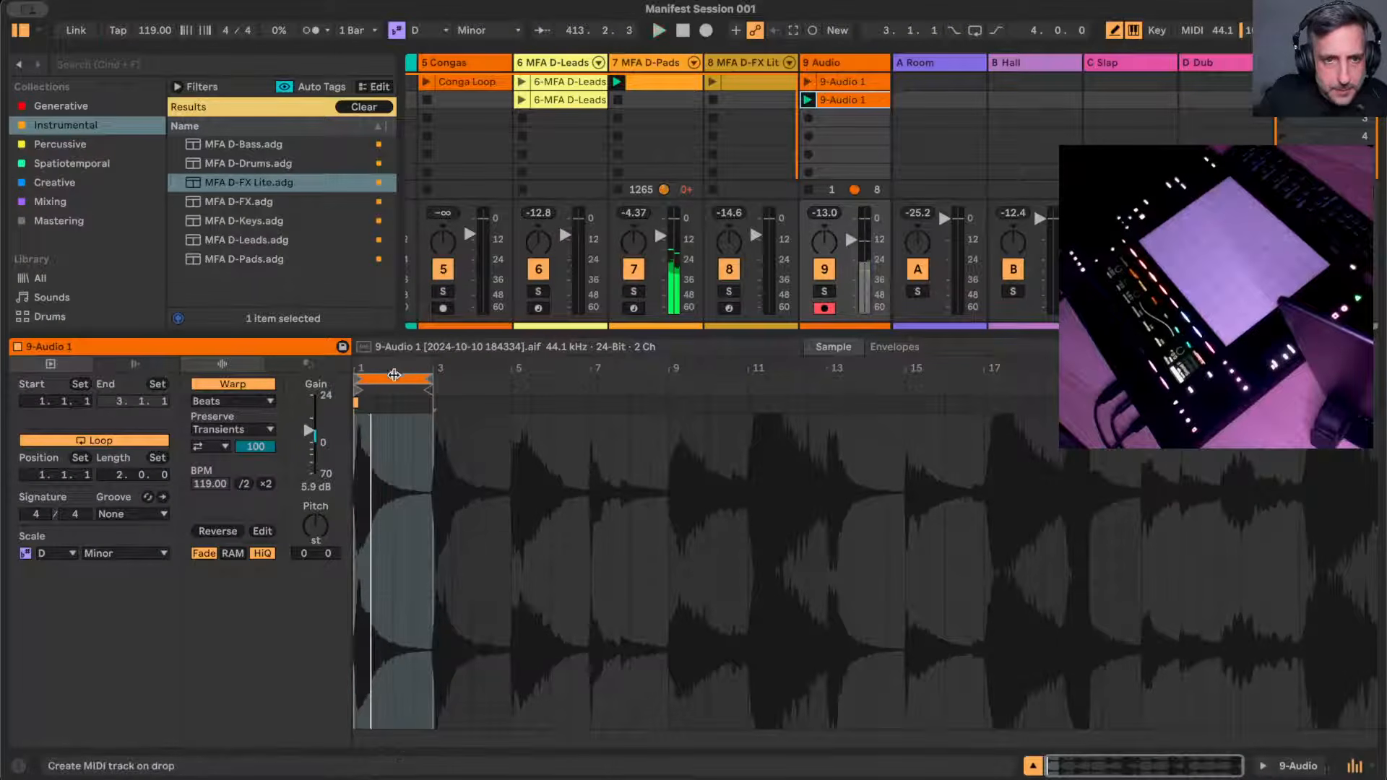
drag(399, 379, 564, 379)
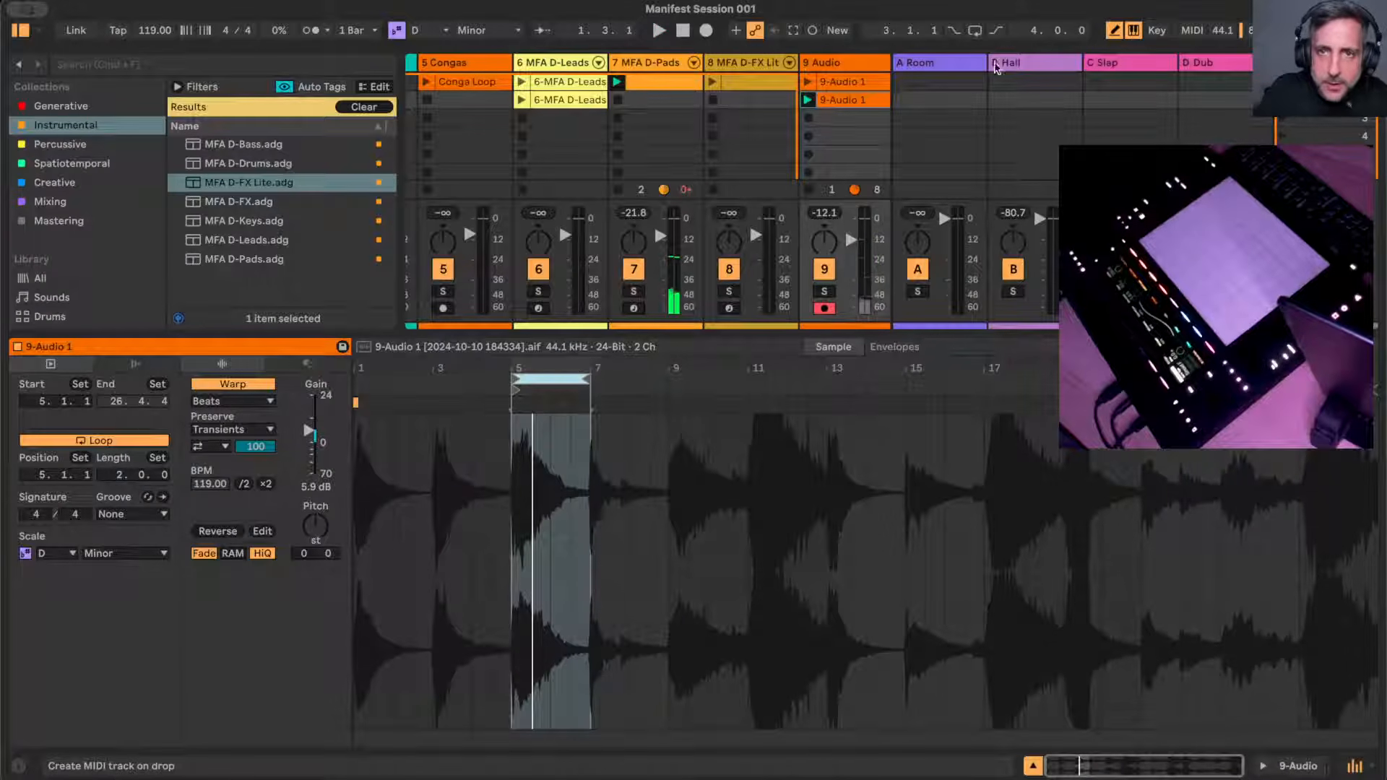
click(841, 102)
key(super+d)
- Rename the three clips on the audio track as FX 1, FX 2 and FX 3
click(853, 85)
key(super+r)
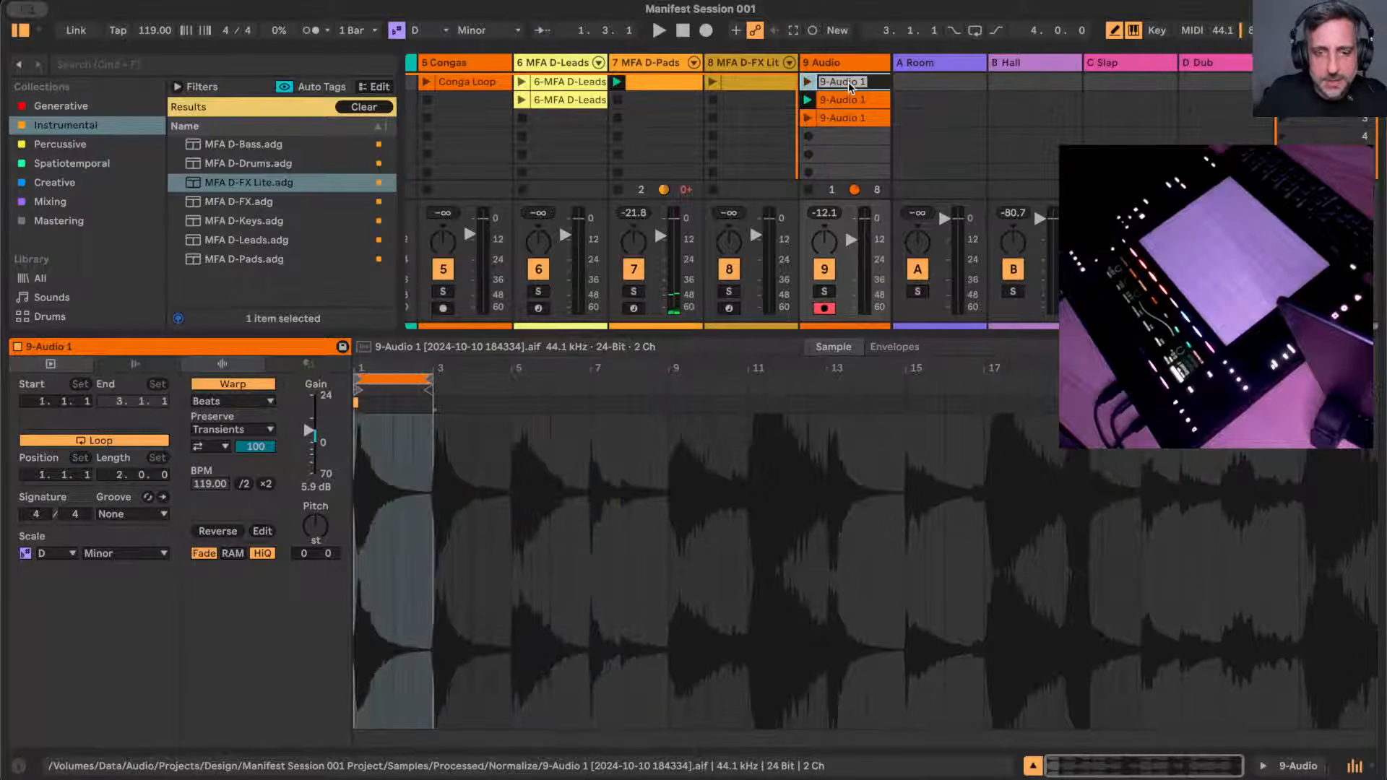
text(FX 1)
key(Return)
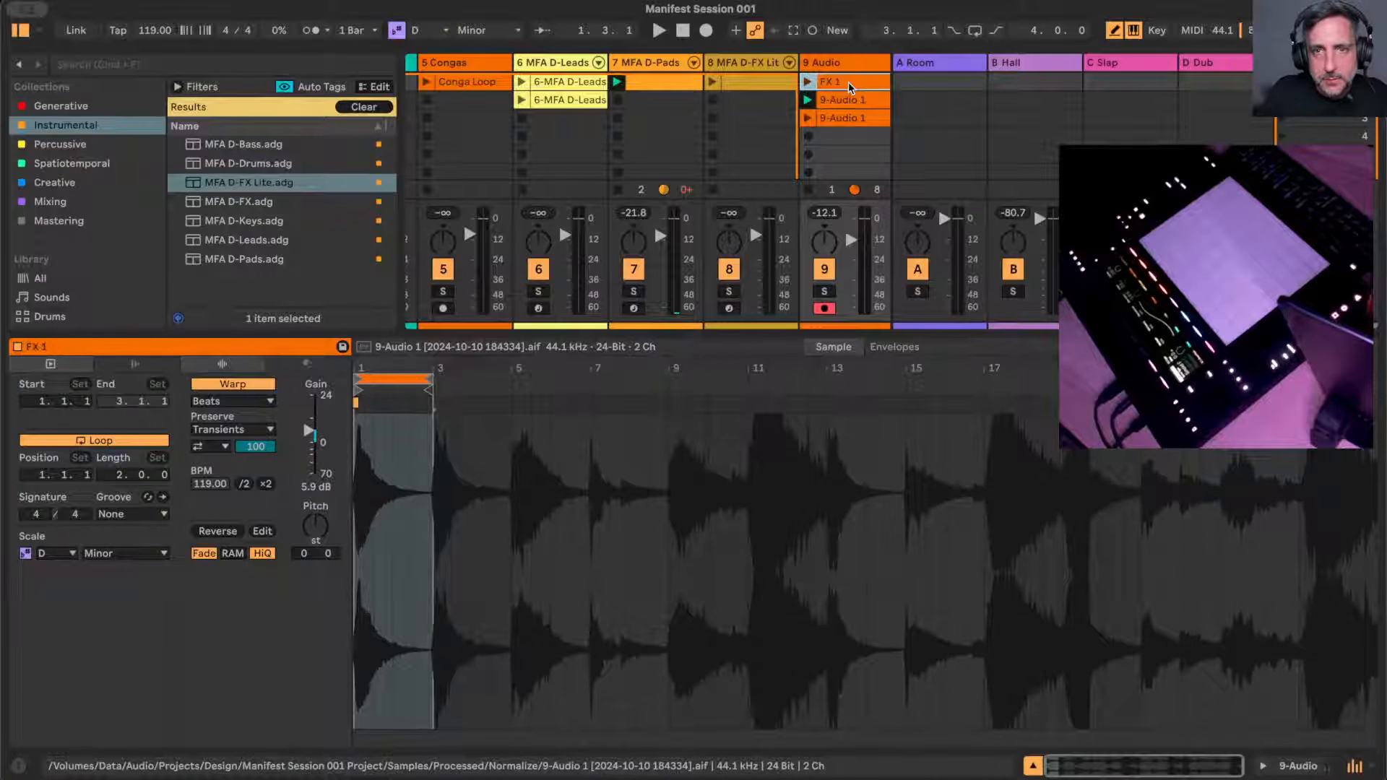
key(Down)
key(super+r)
text(FX 2)
key(Return)
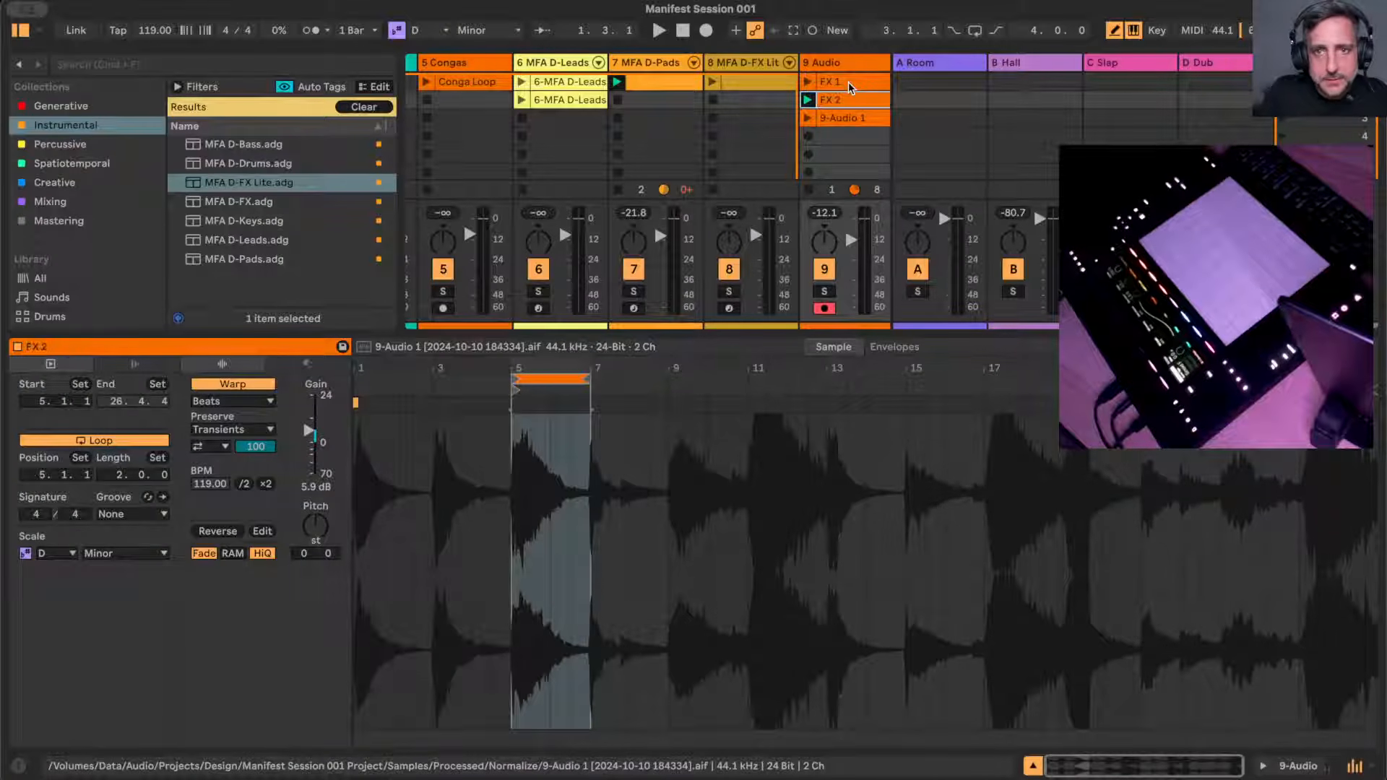
key(Down)
key(super+r)
text(FX)
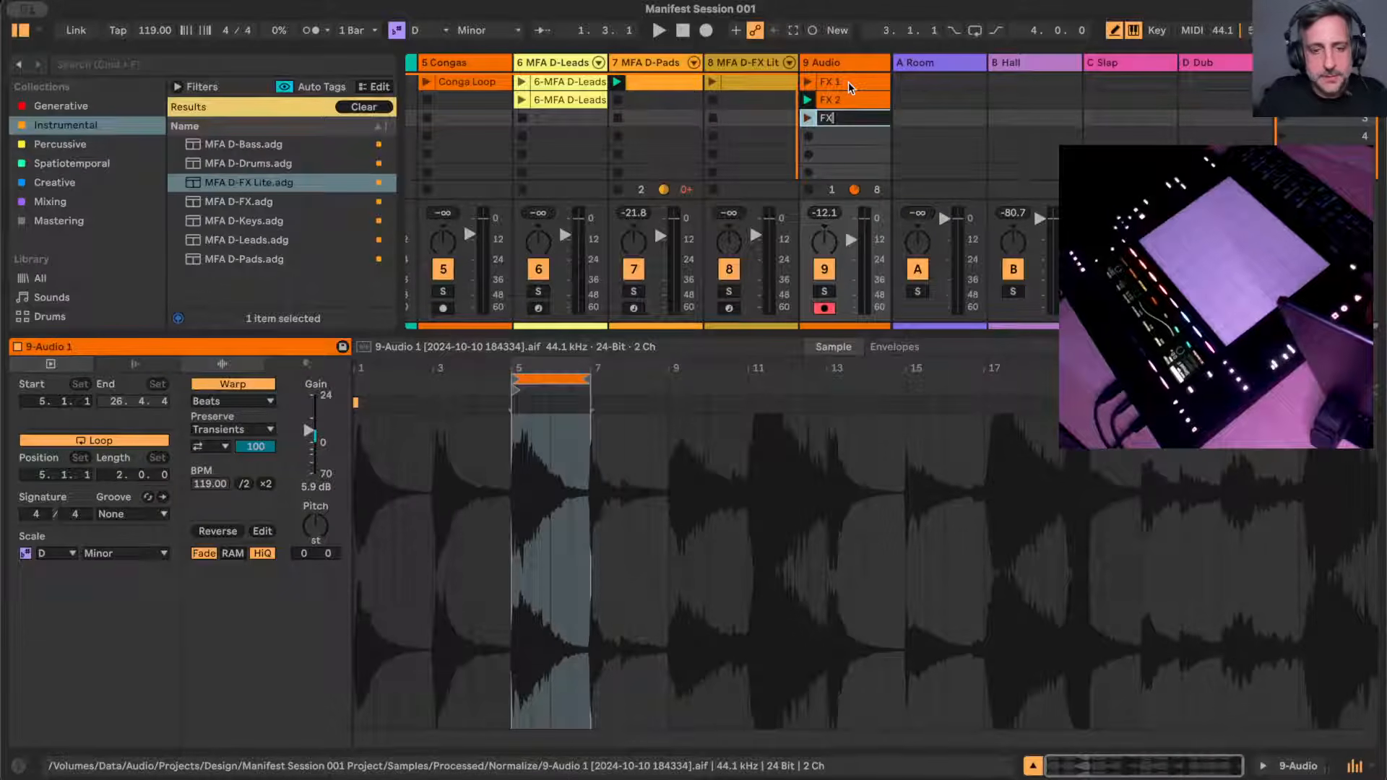
text( 3)
key(Return)
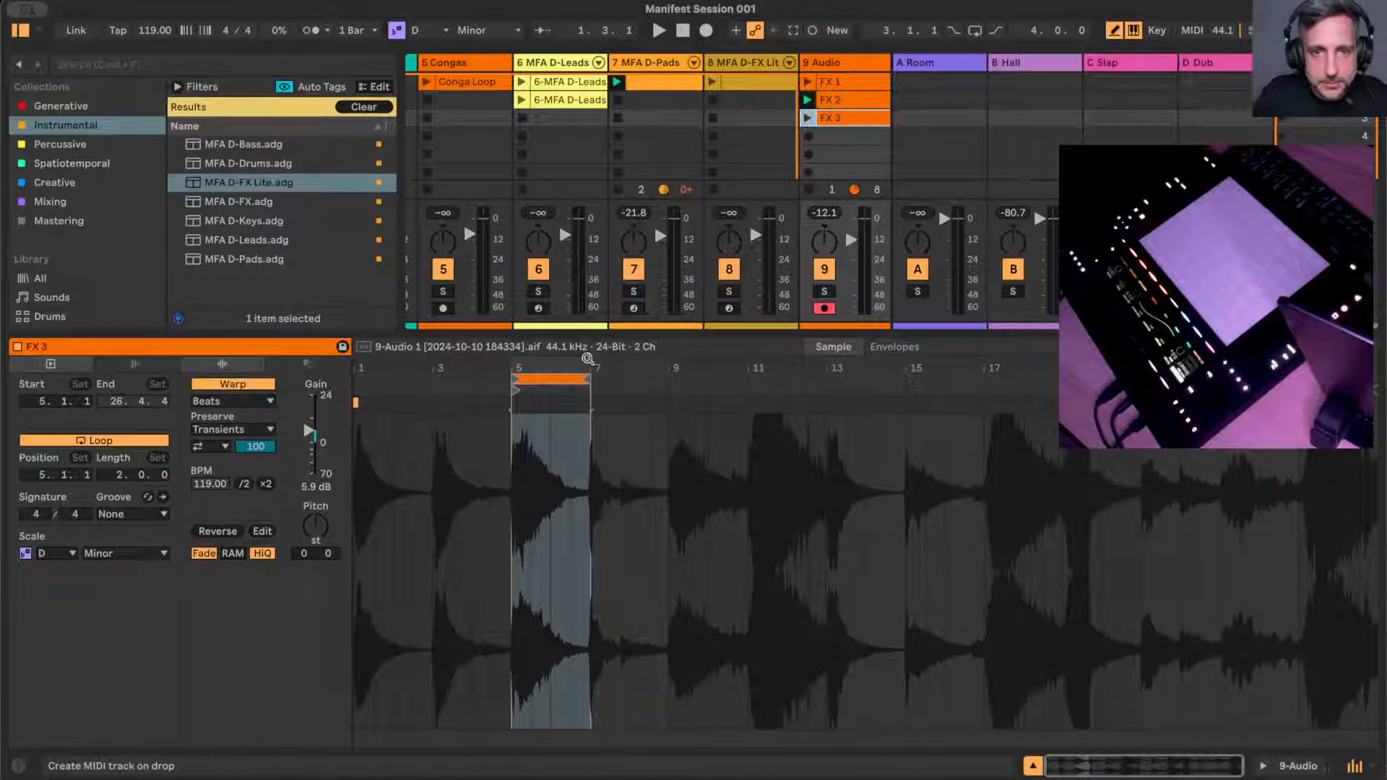
- Duplicate FX 3 into the fourth slot, move the copy's two-bar loop to start at bar 7, and launch it
click(551, 372)
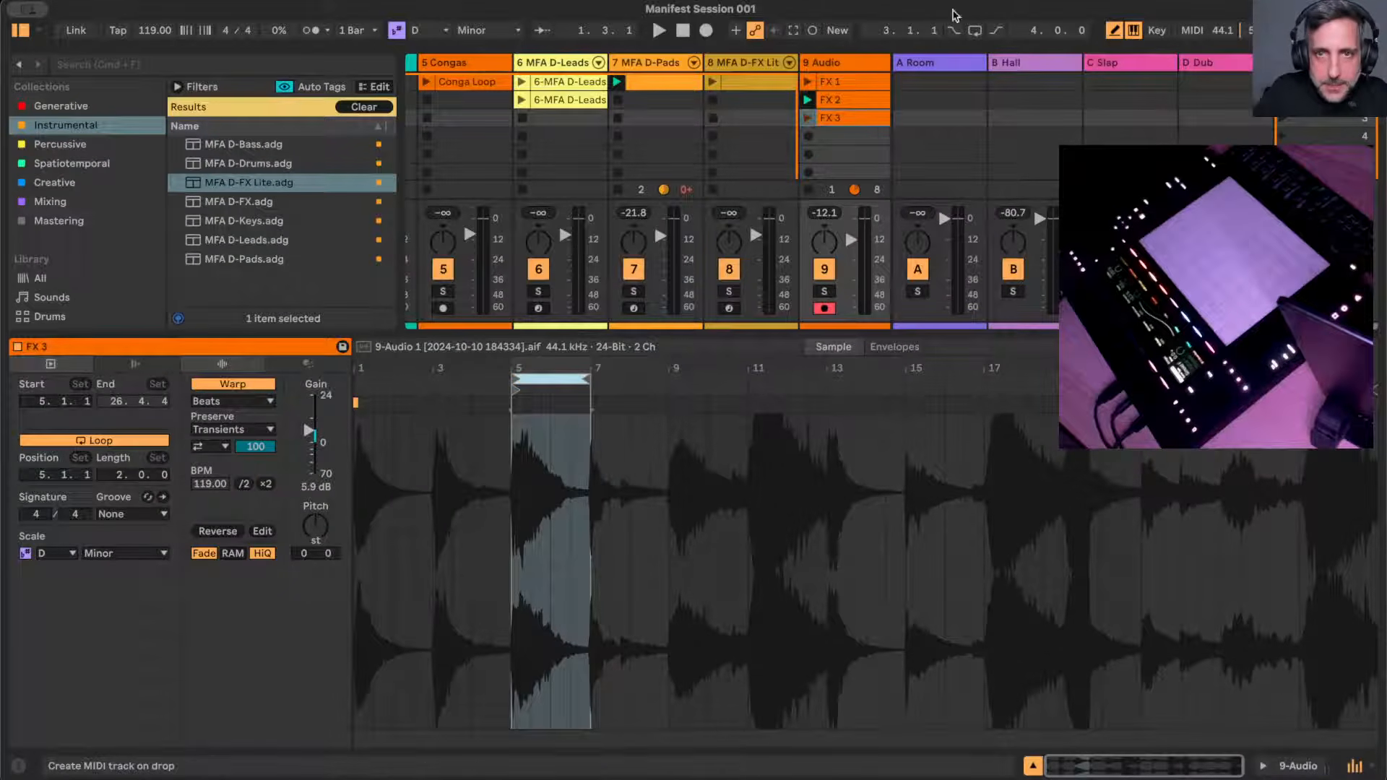
click(852, 117)
key(super+d)
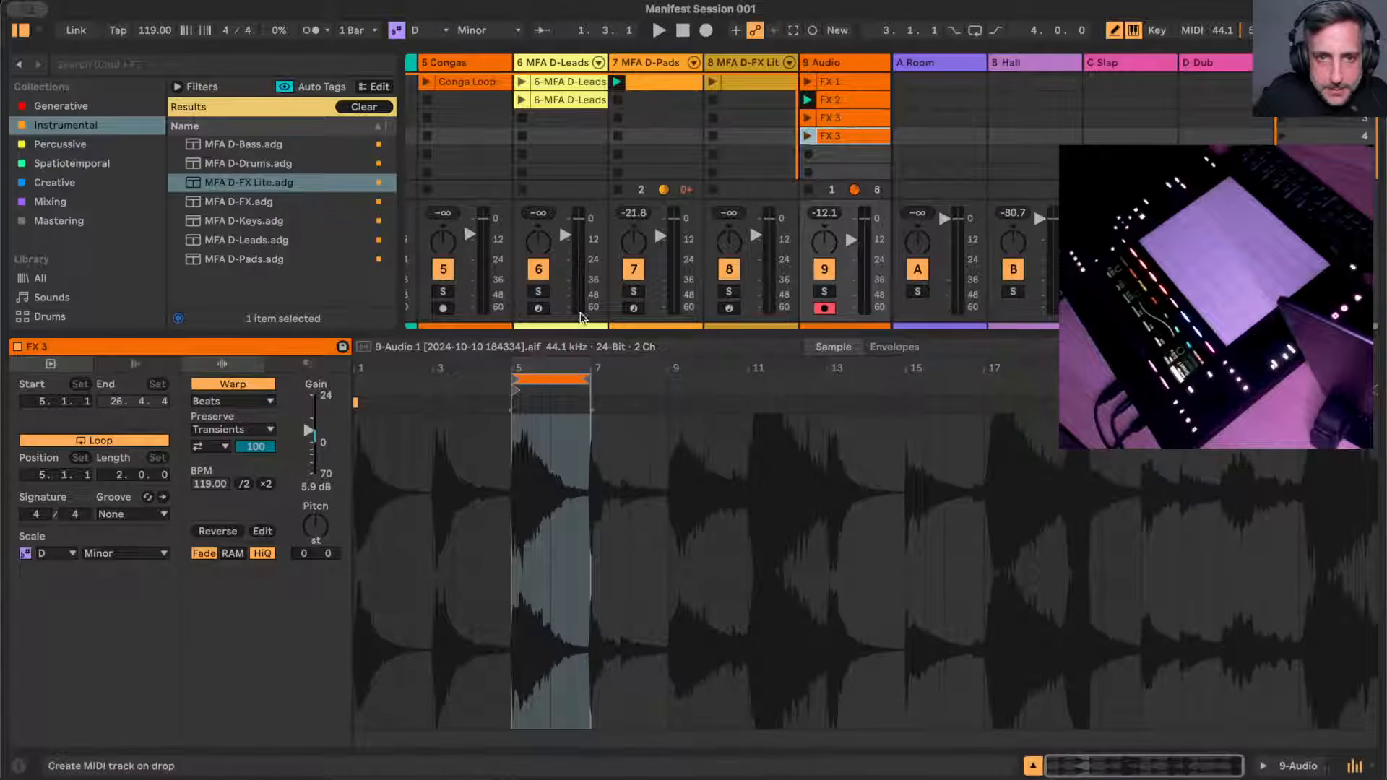
drag(543, 386, 626, 384)
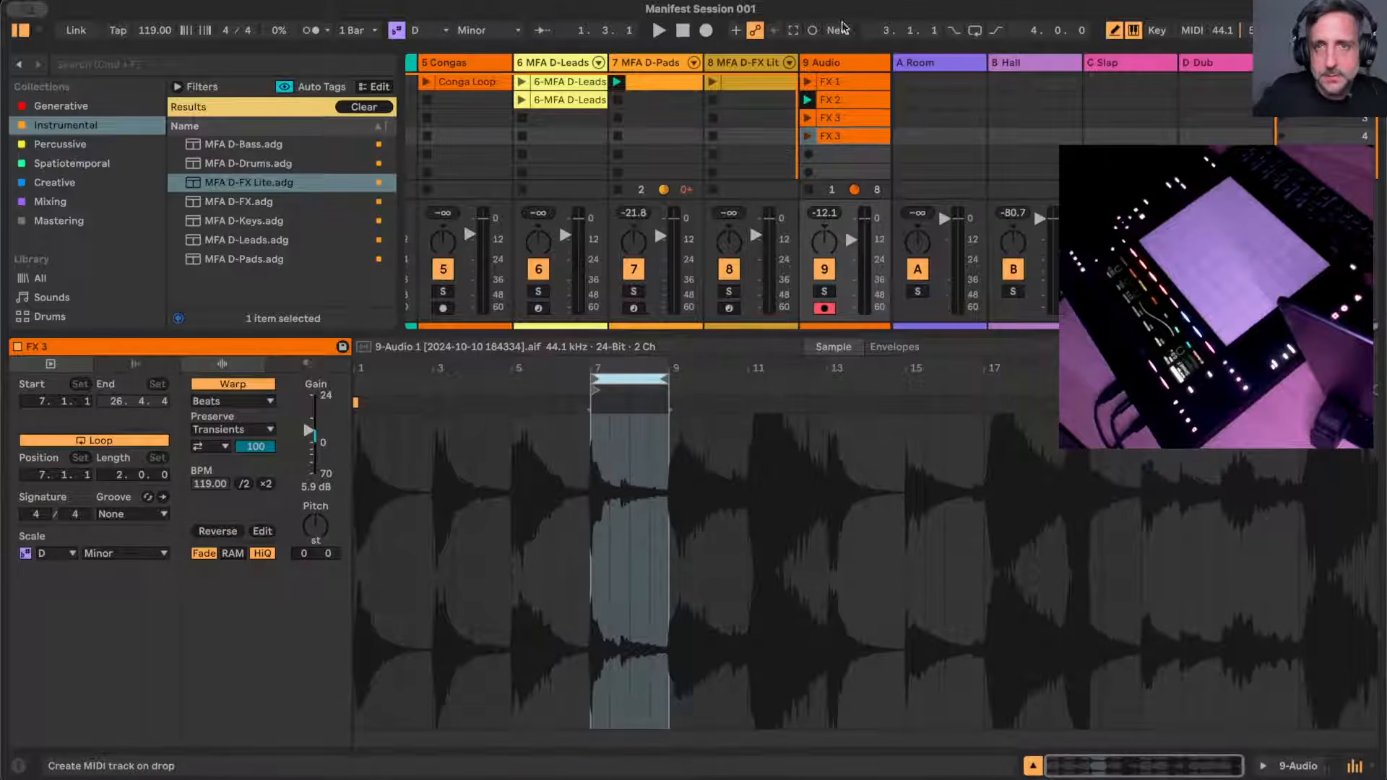
click(809, 137)
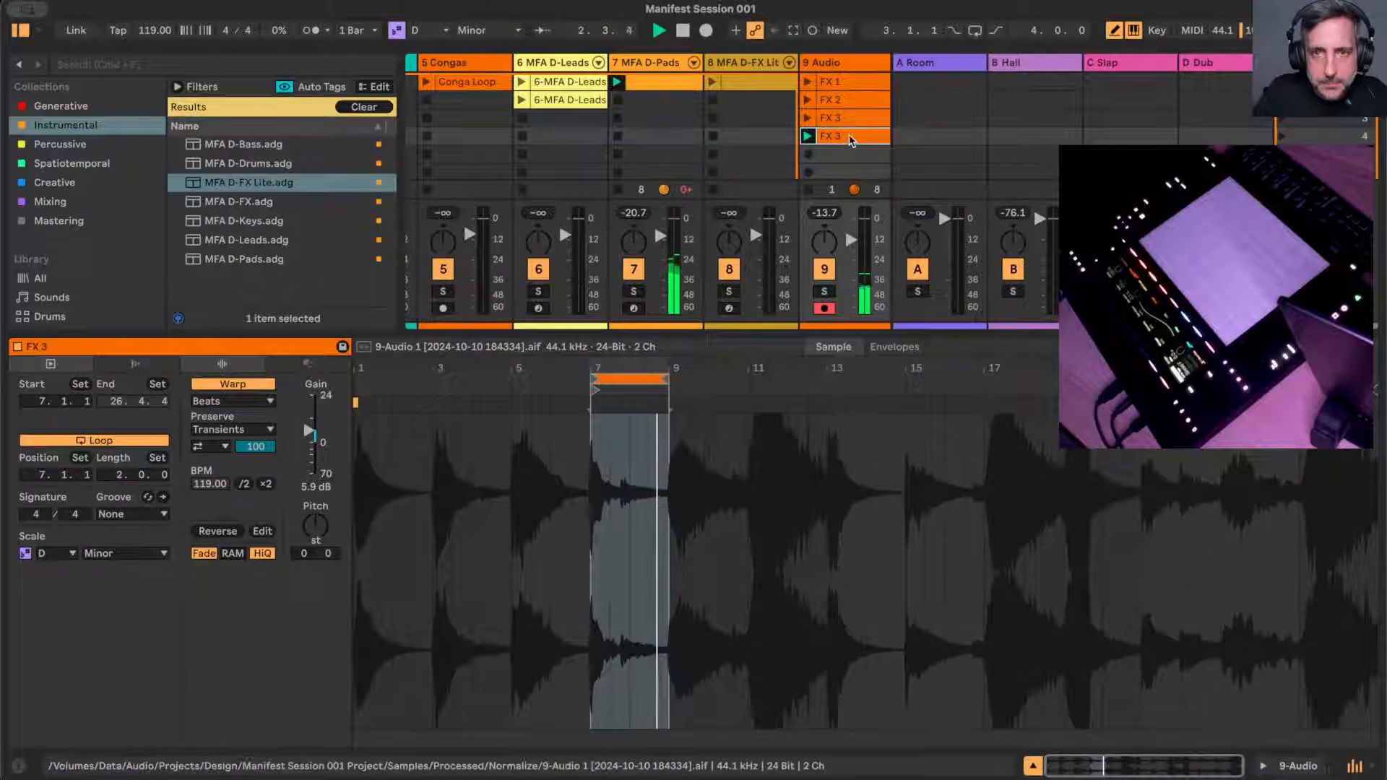
- Rename the fourth-slot clip as FX 4 and move its two-bar loop to start at bar 11
key(super+r)
text(FX 4)
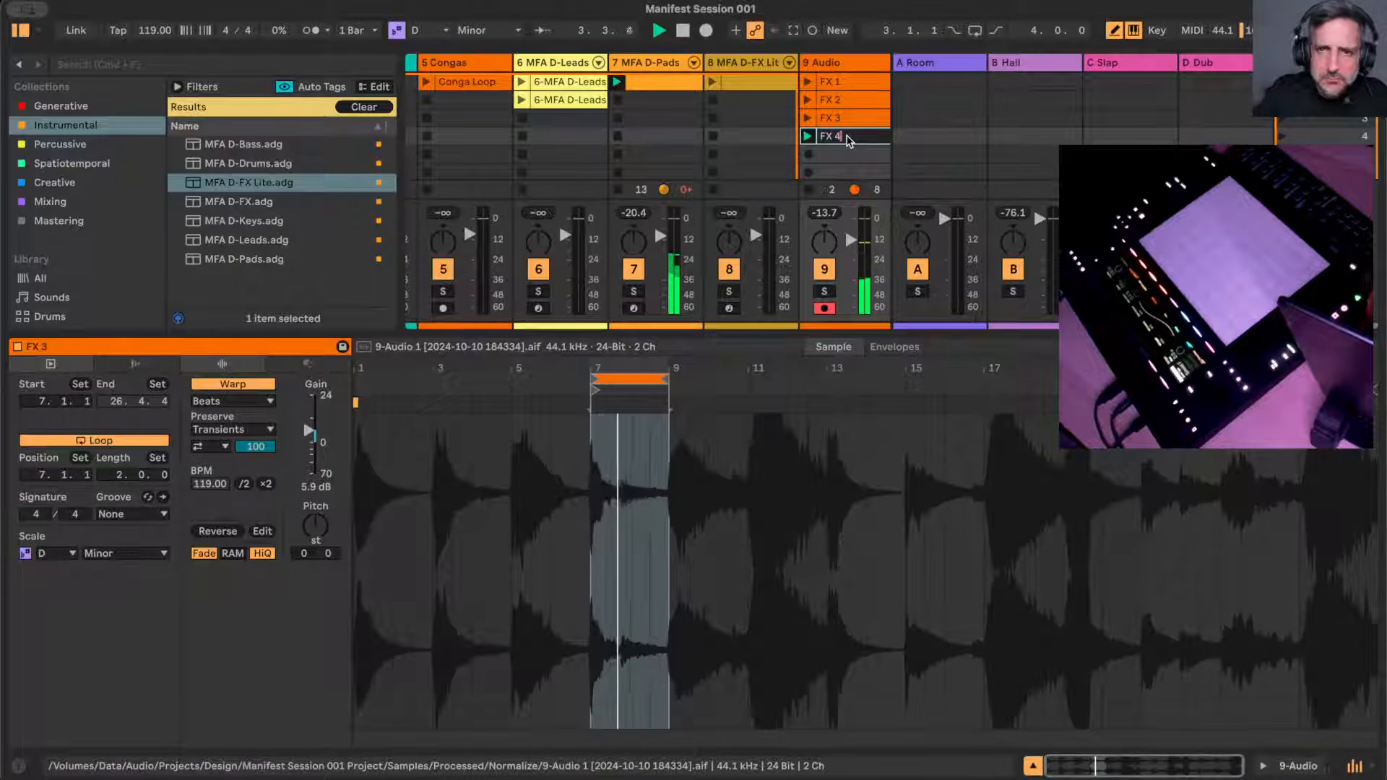
key(Return)
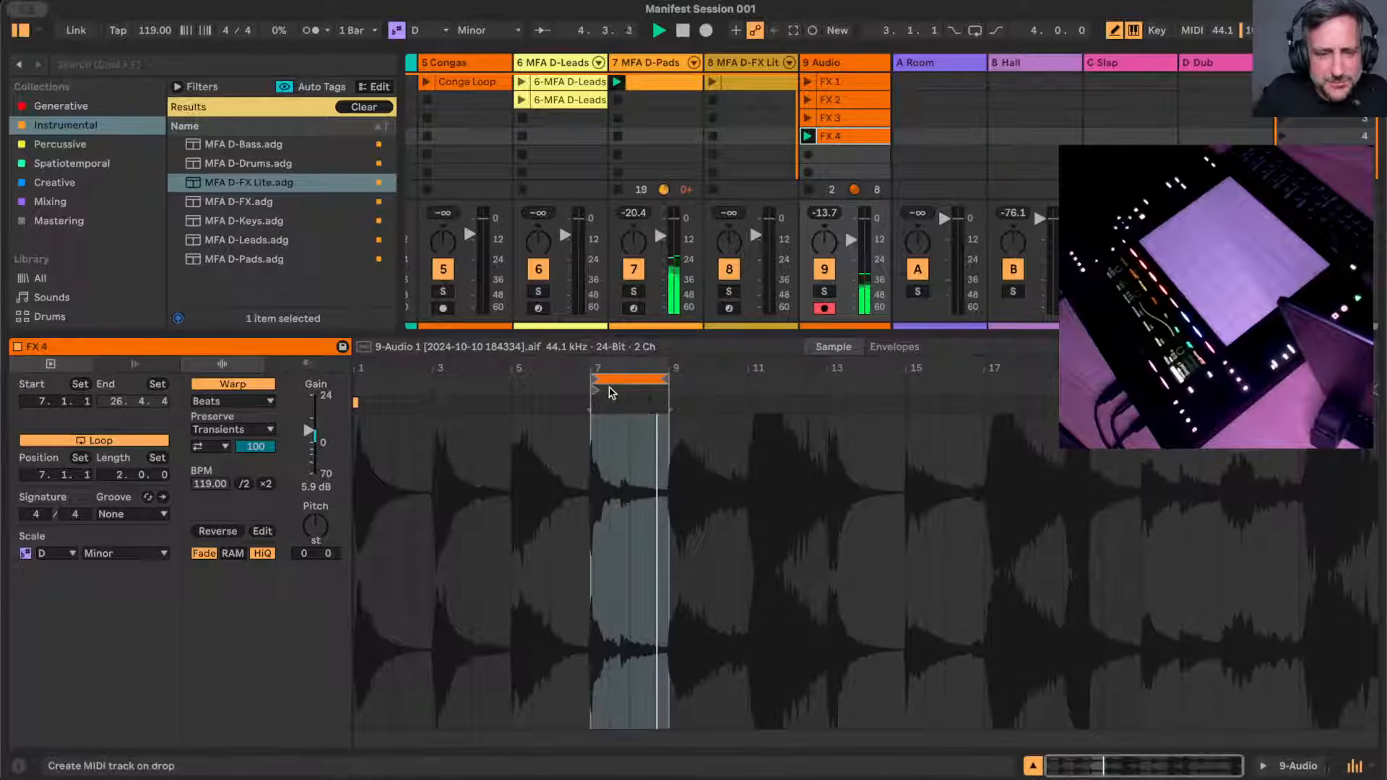
drag(609, 393, 687, 393)
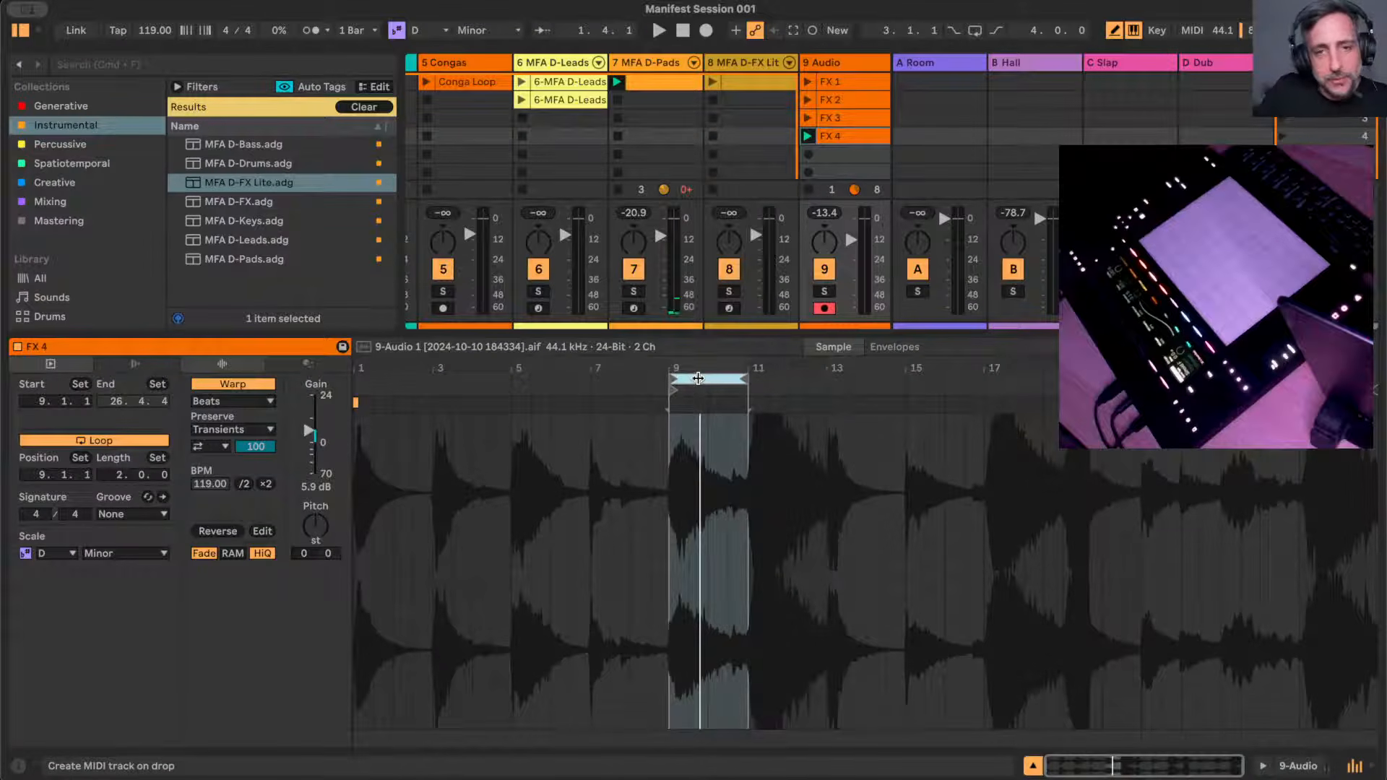
drag(697, 379, 781, 376)
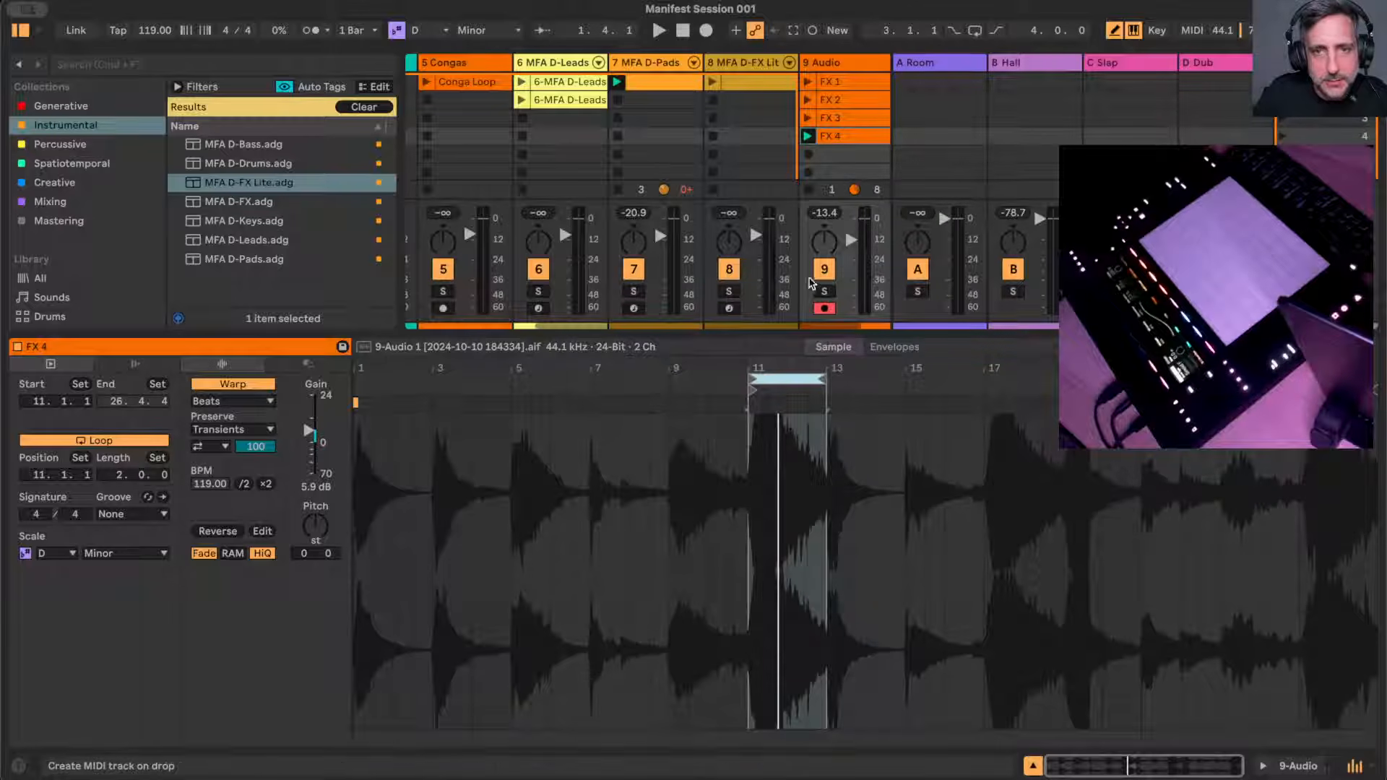
- Duplicate FX 4 into the fifth slot, move the copy's two-bar loop to start at bar 13, and launch it
click(848, 138)
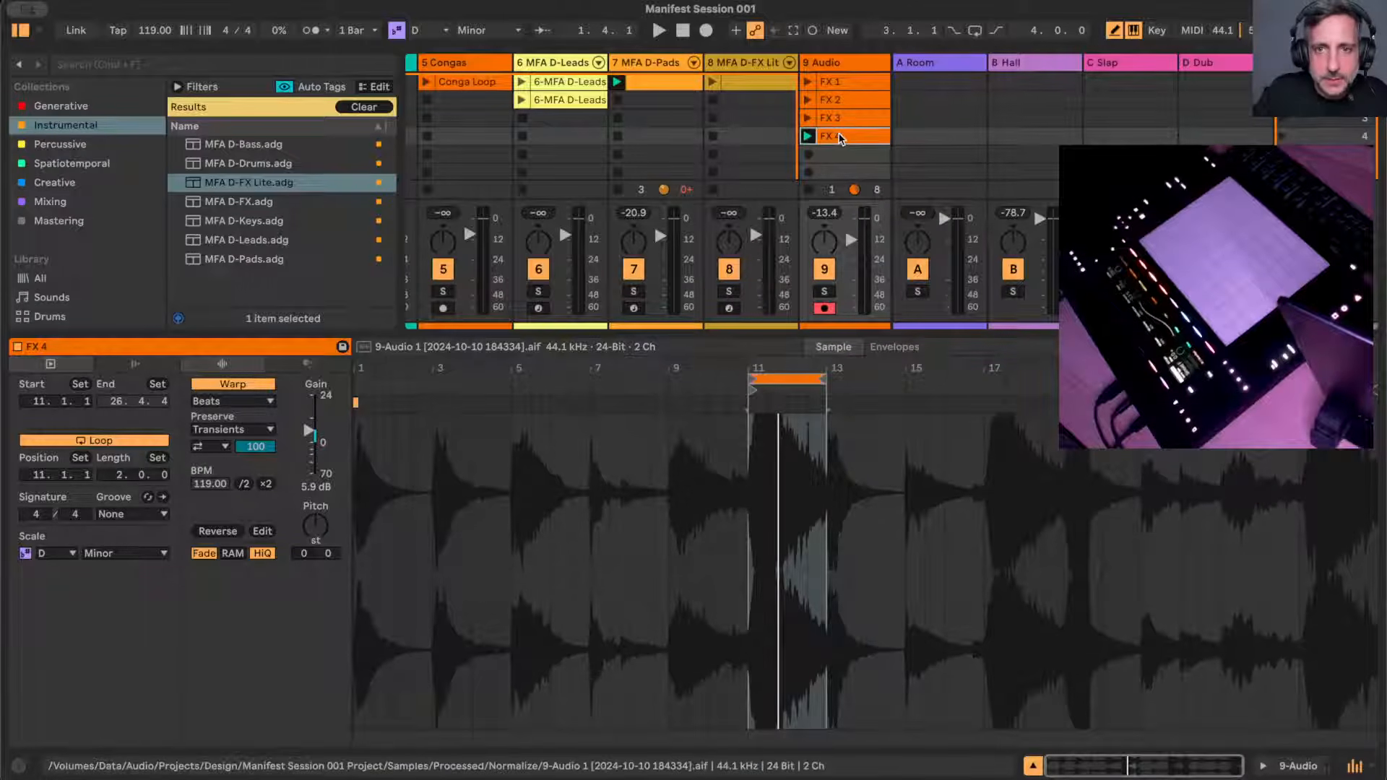
key(super+d)
click(809, 156)
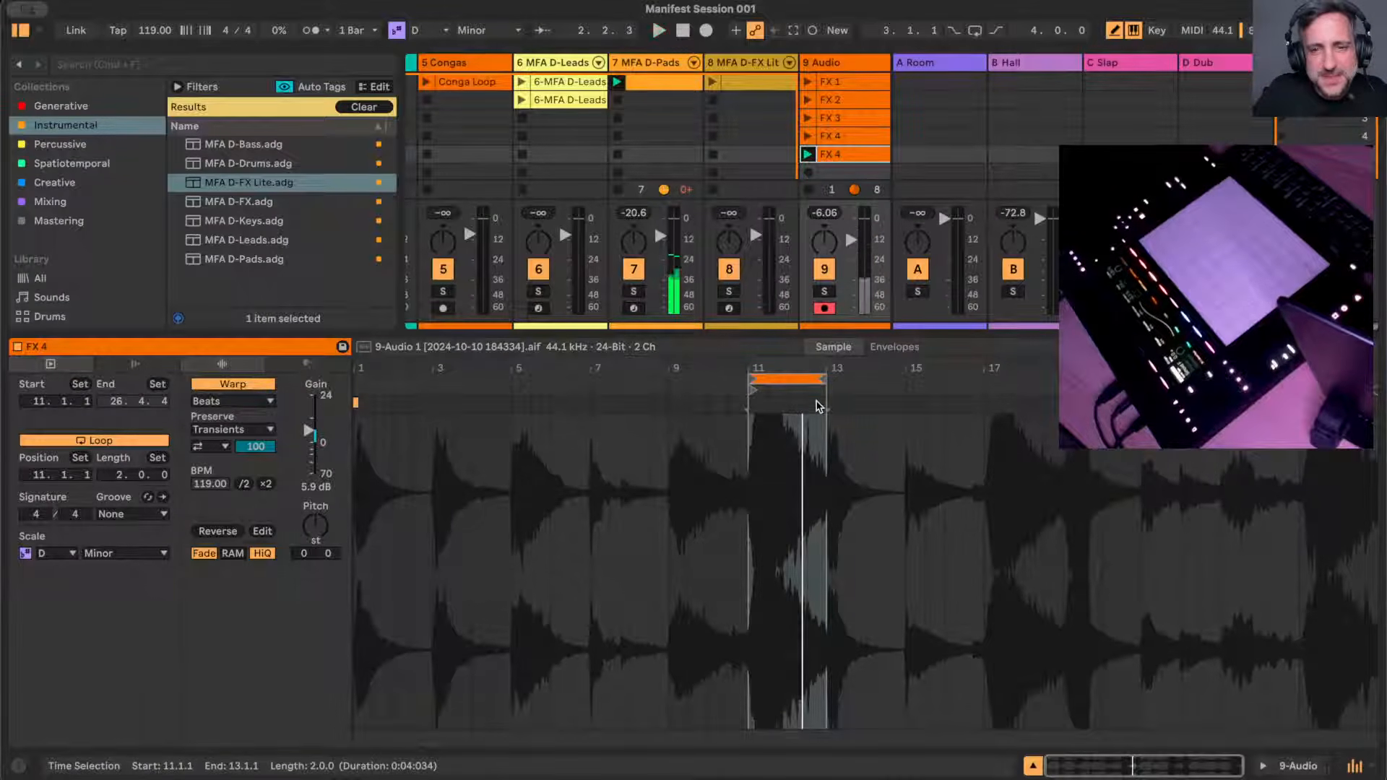
drag(813, 377, 892, 368)
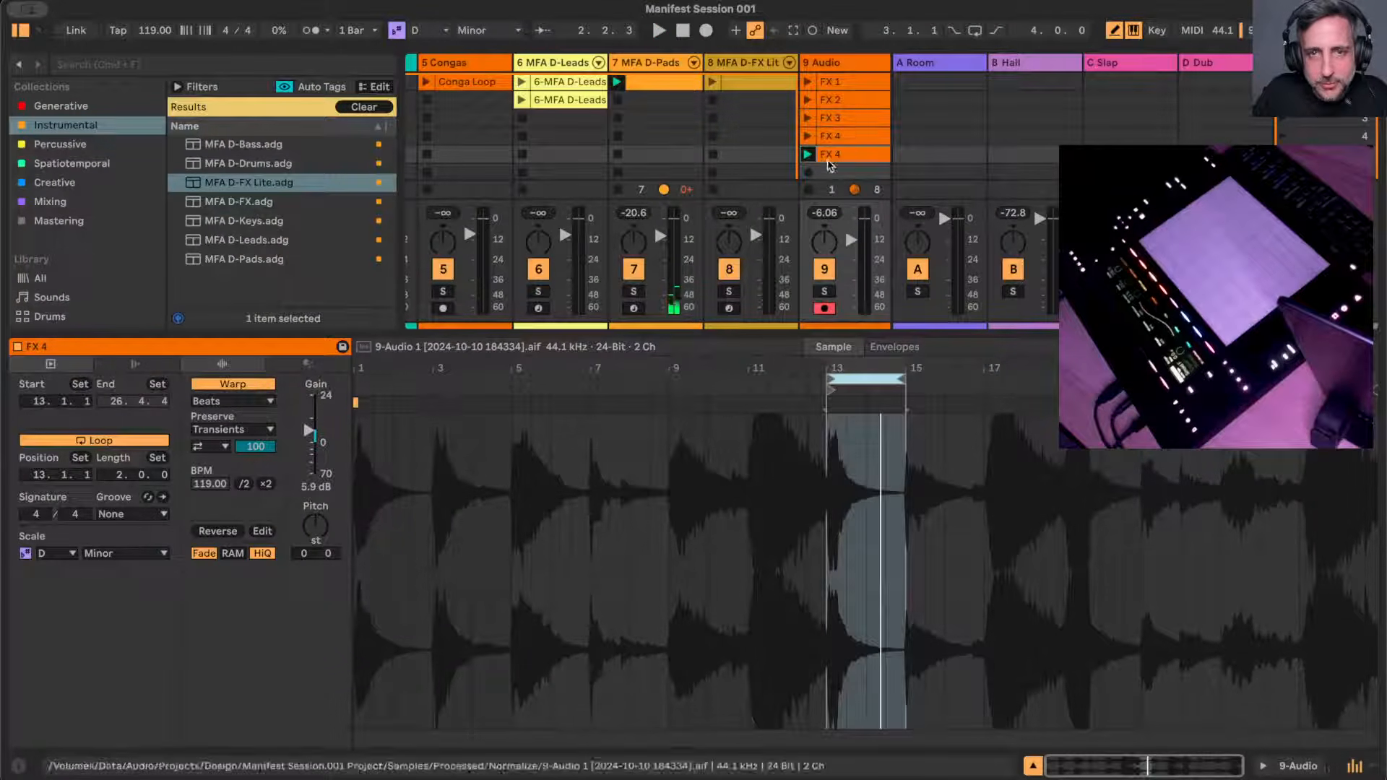
click(807, 155)
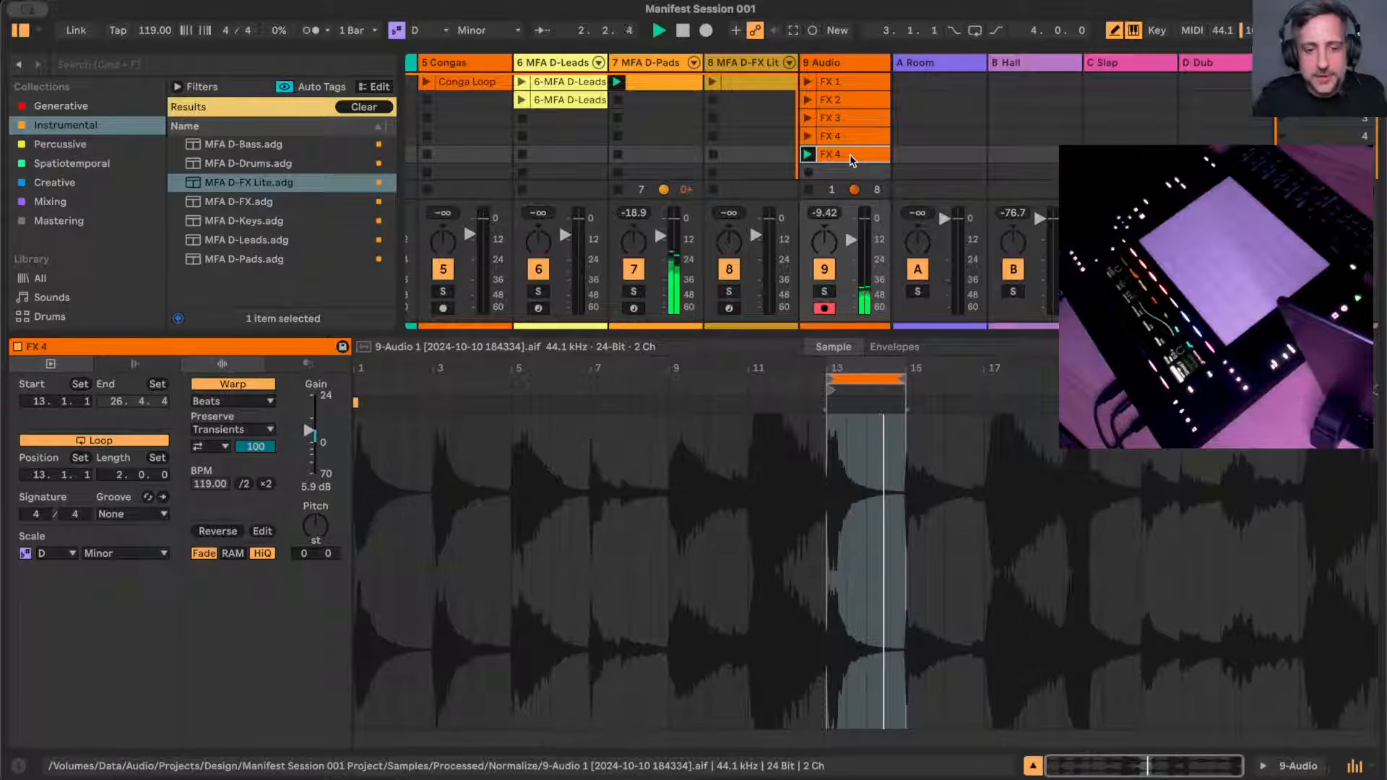
- Rename the fifth-slot clip as FX 5 and duplicate it into the sixth slot
key(super+r)
key(BackSpace)
text(5)
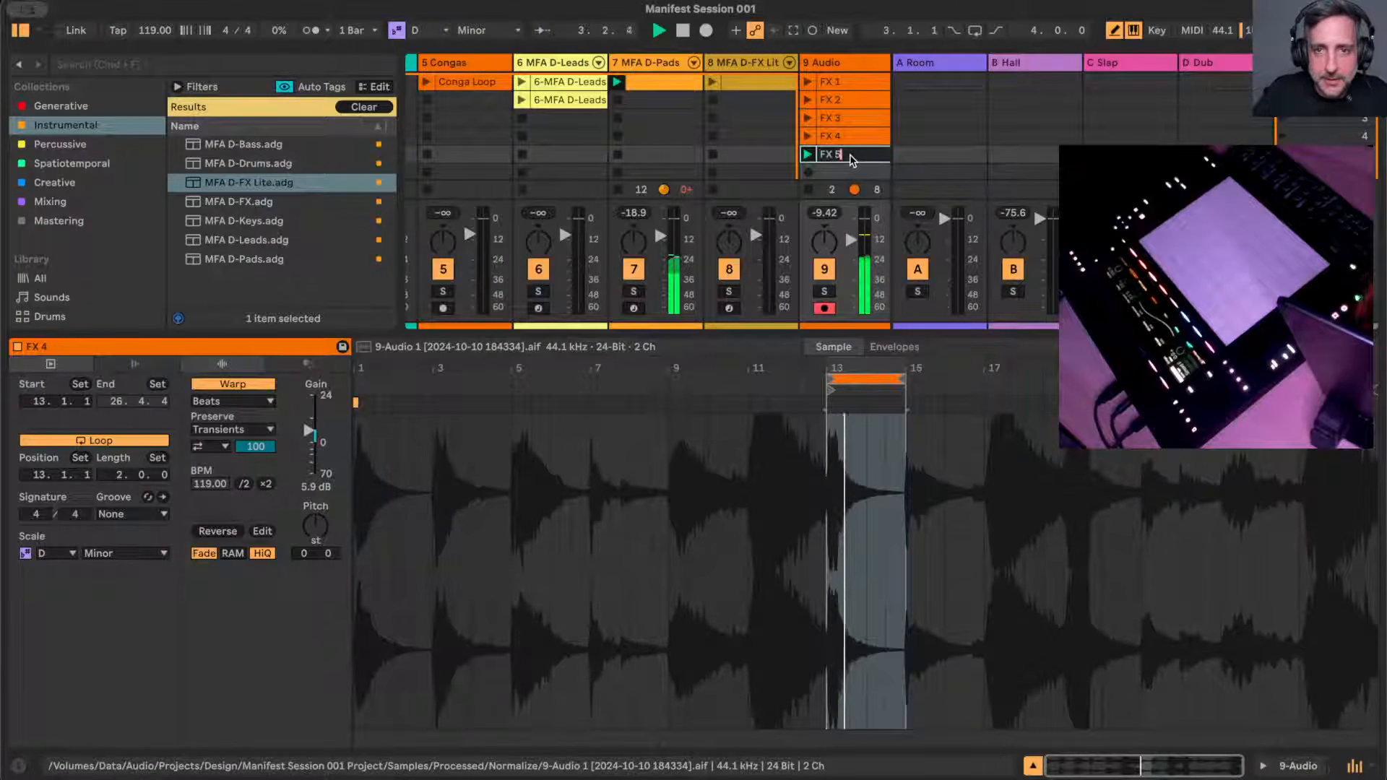
key(Return)
click(850, 139)
click(848, 156)
key(super+d)
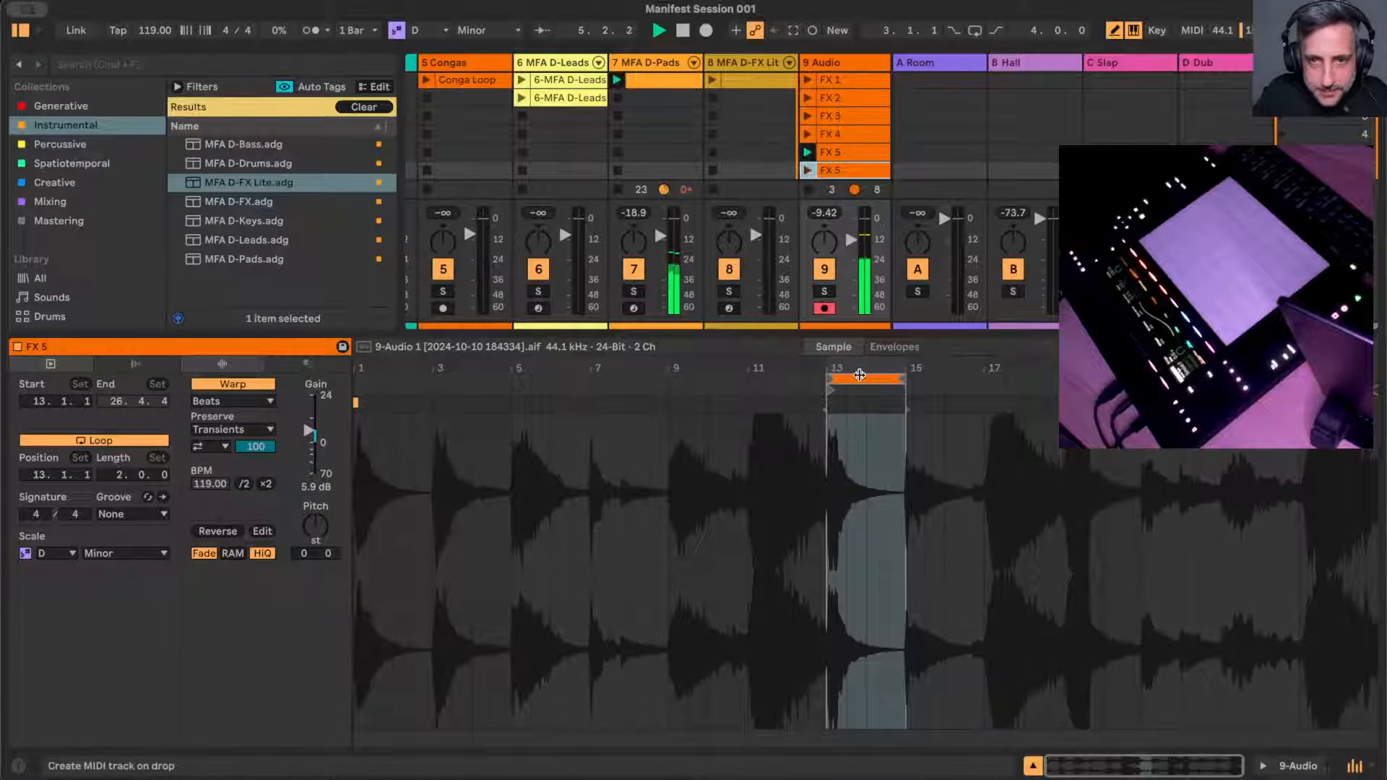
- Move the sixth-slot clip's two-bar loop to start at bar 17 and rename the clip as FX 6
drag(867, 379, 946, 378)
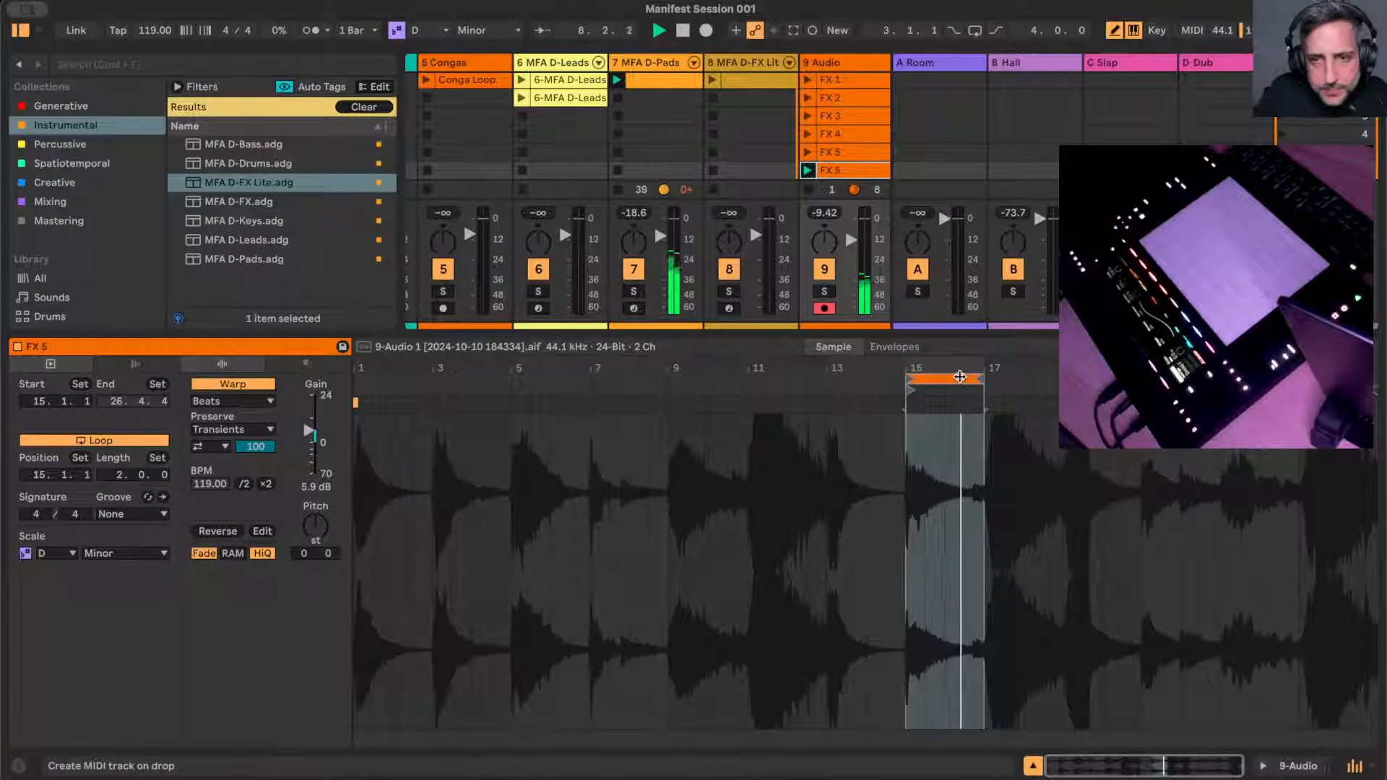
scroll(871, 155, down, 2)
scroll(871, 160, right, 1)
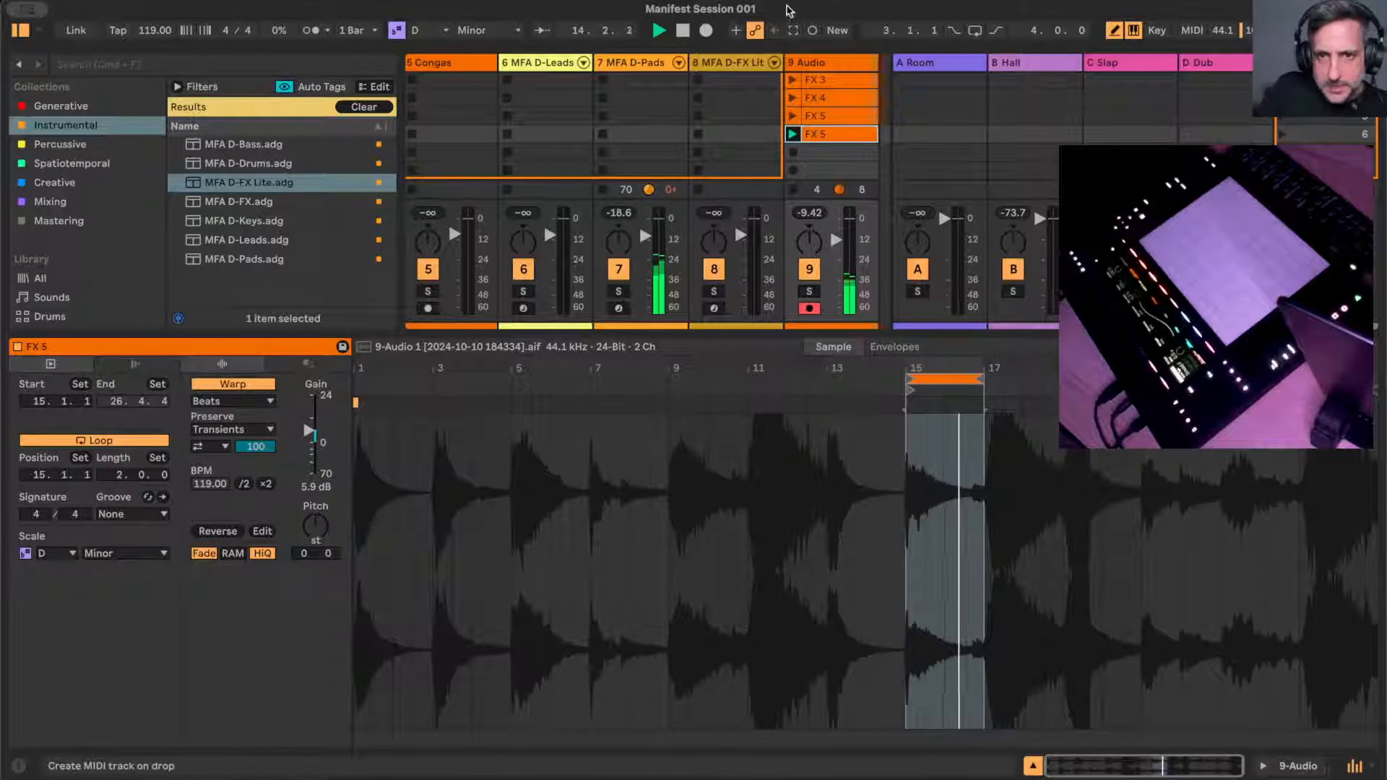
drag(923, 377, 1003, 376)
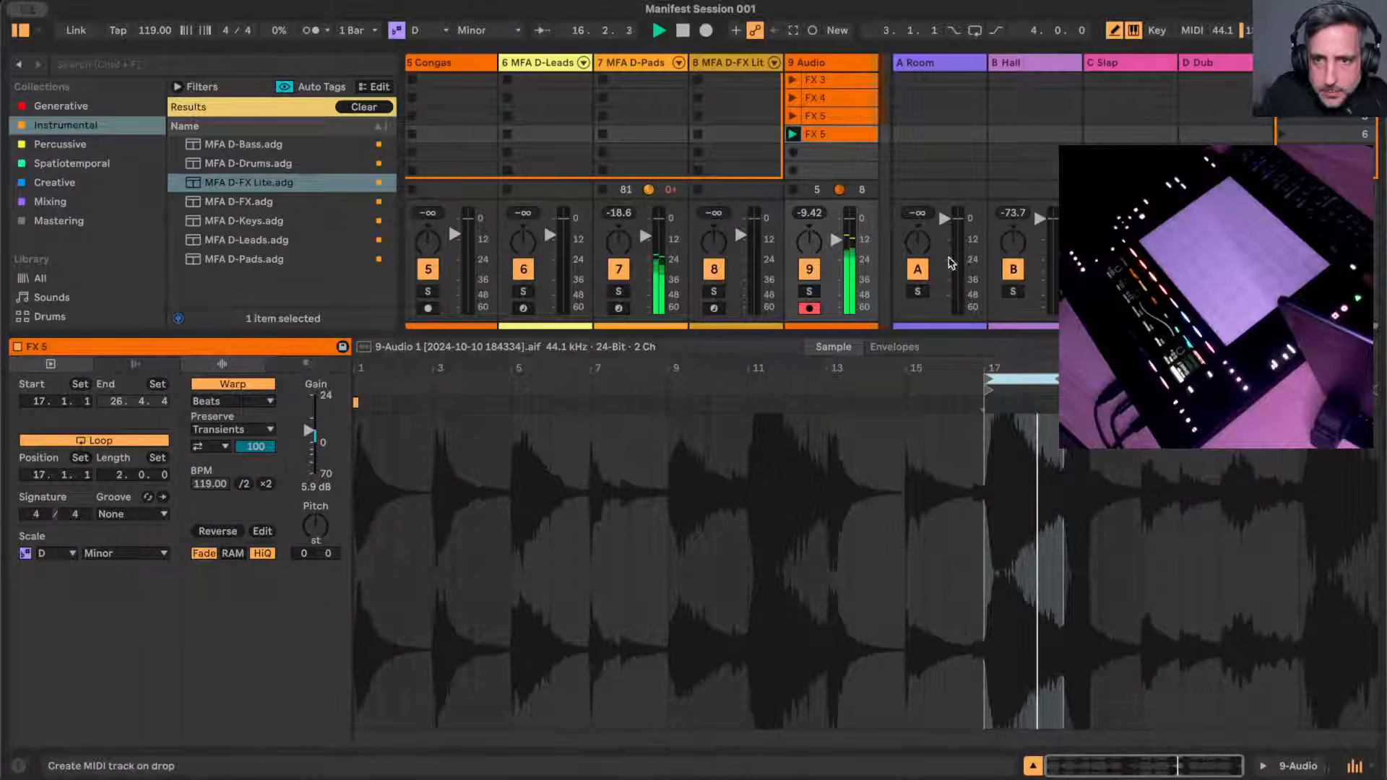
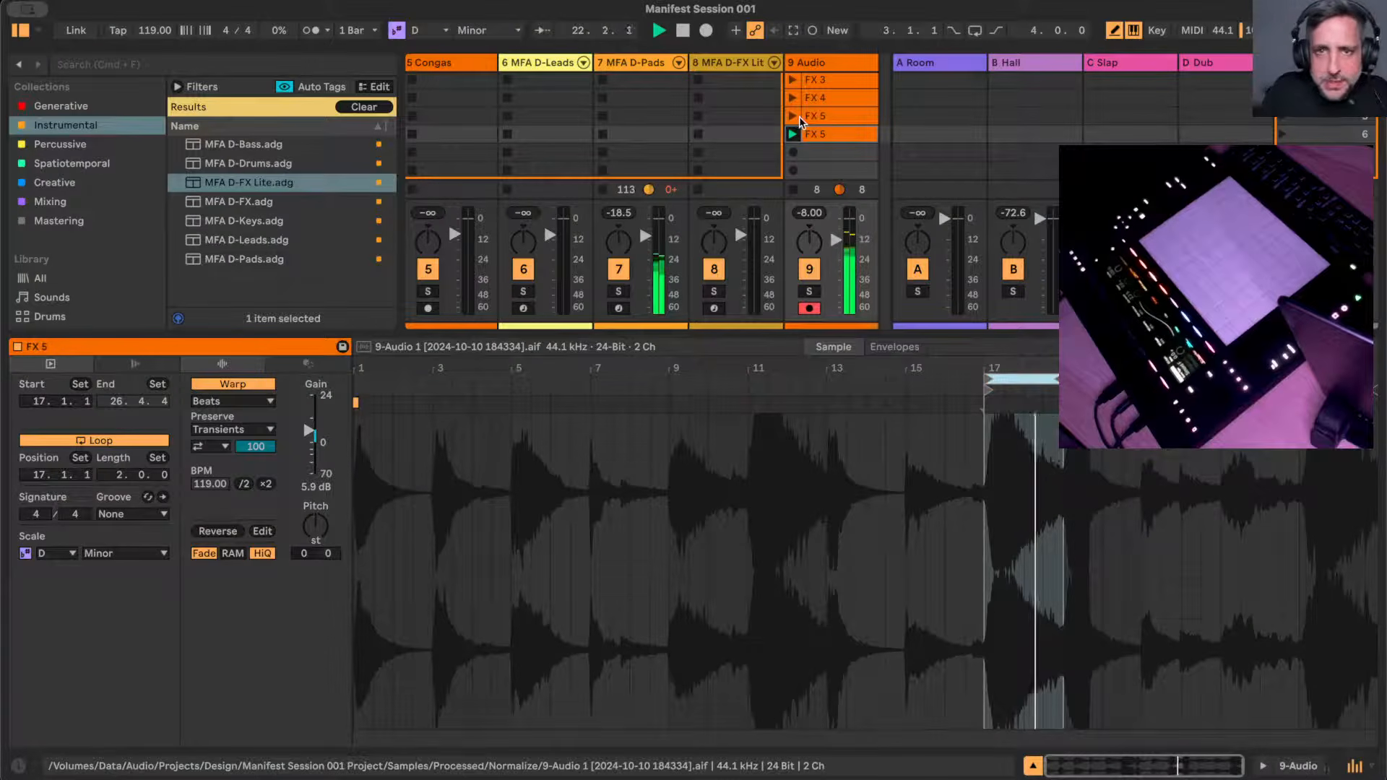
click(824, 135)
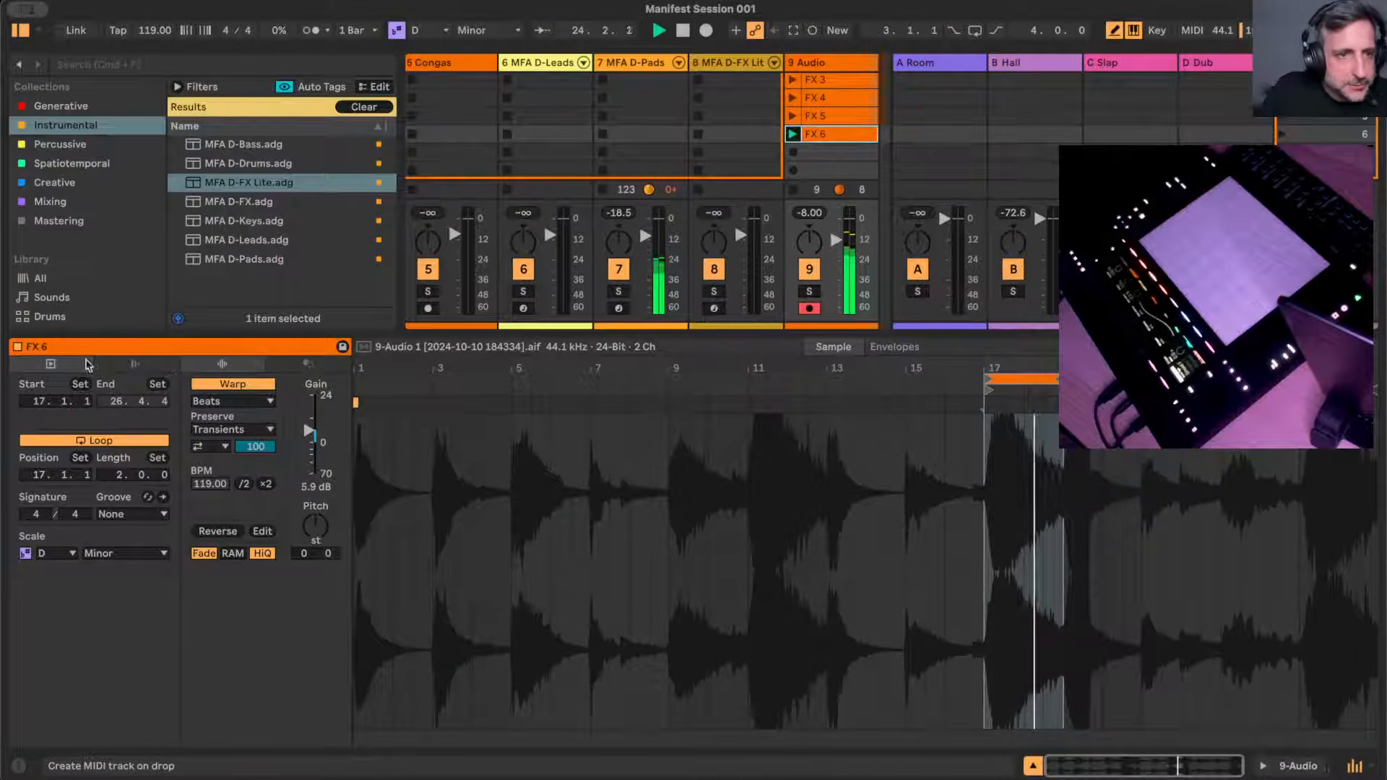
- Select all six clips from FX 1 to FX 6 and turn off looping for them
click(139, 365)
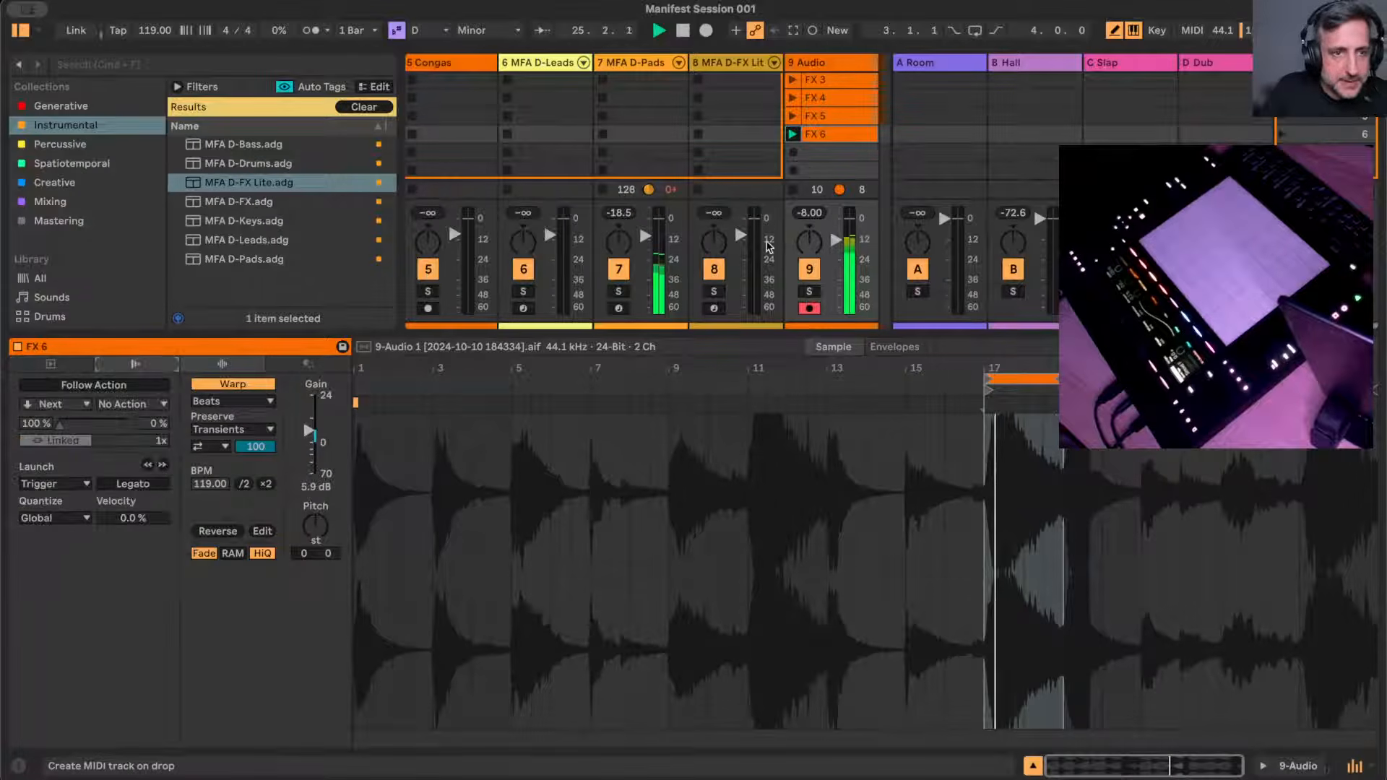
scroll(830, 138, up, 2)
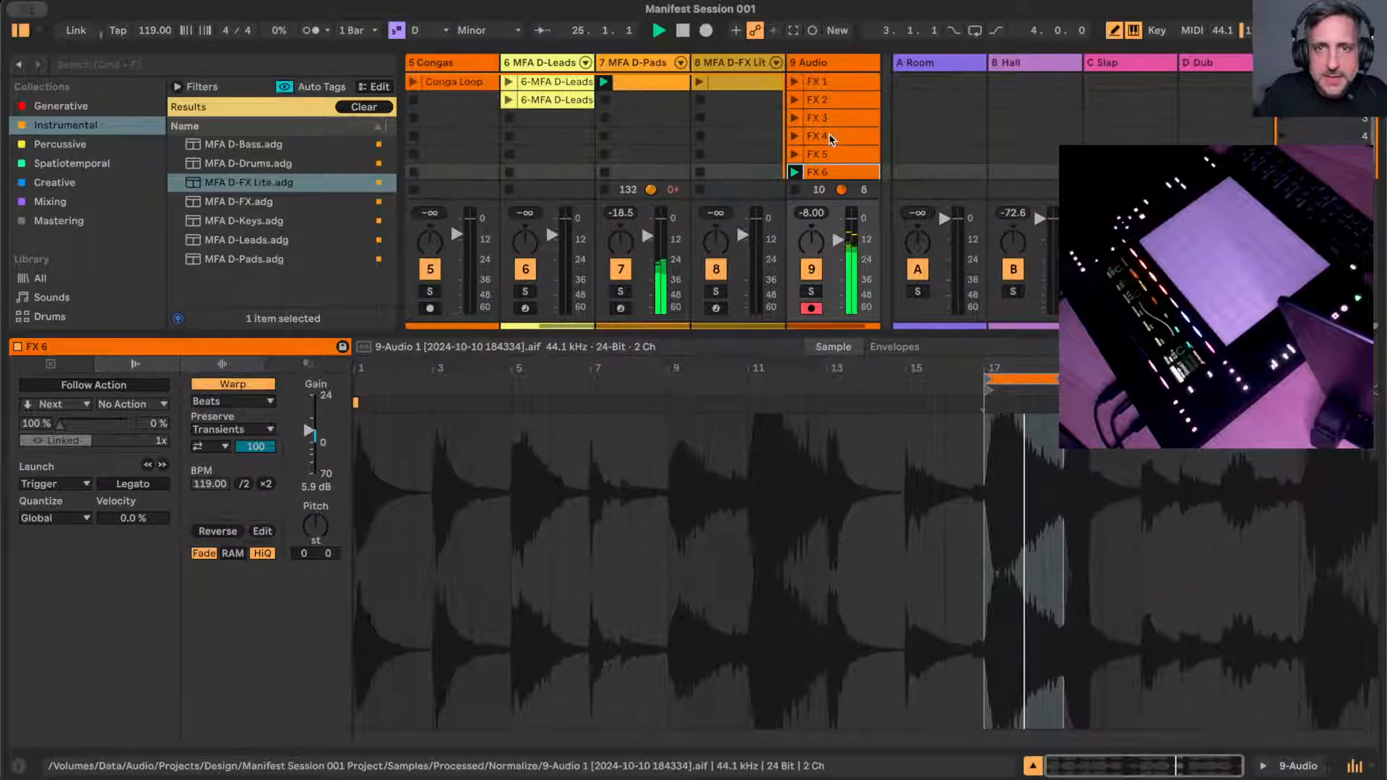
shift+click(817, 82)
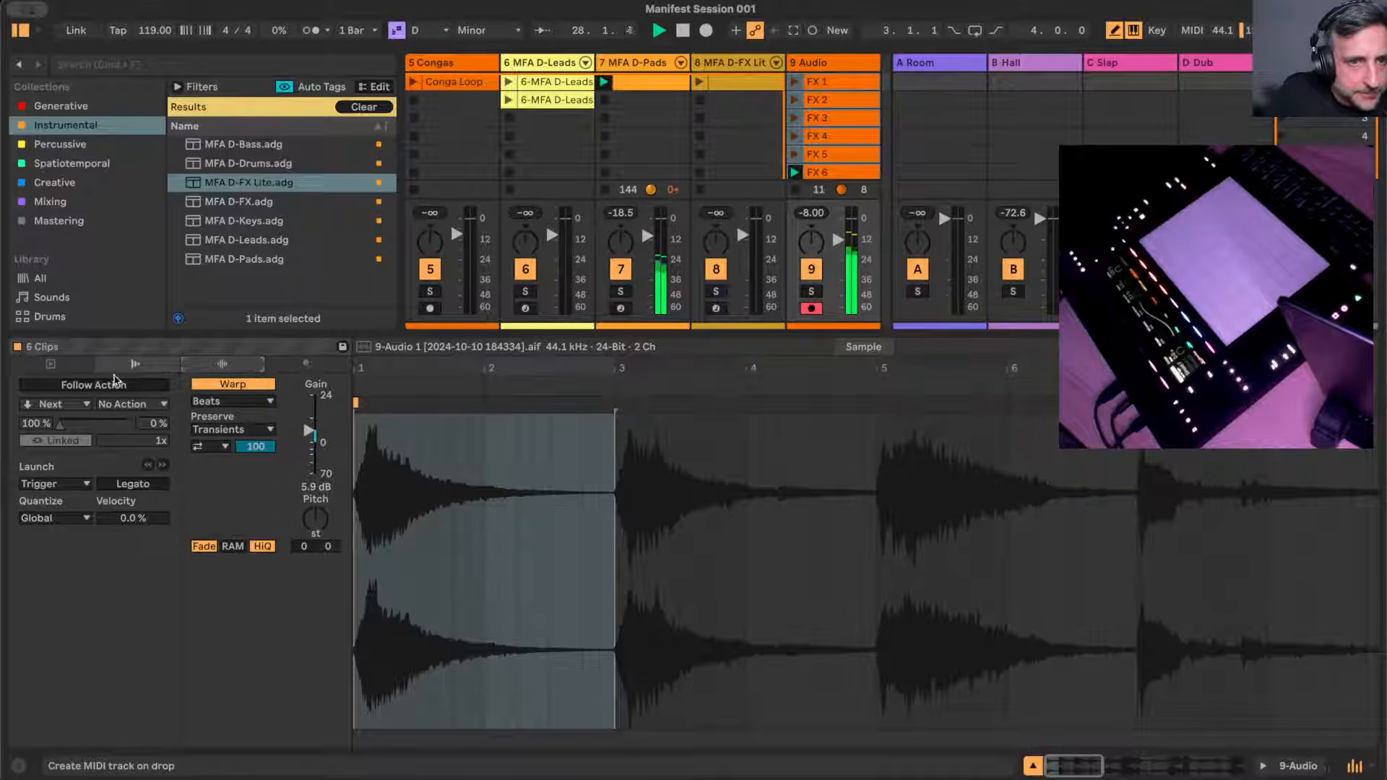
click(49, 364)
click(100, 441)
click(99, 441)
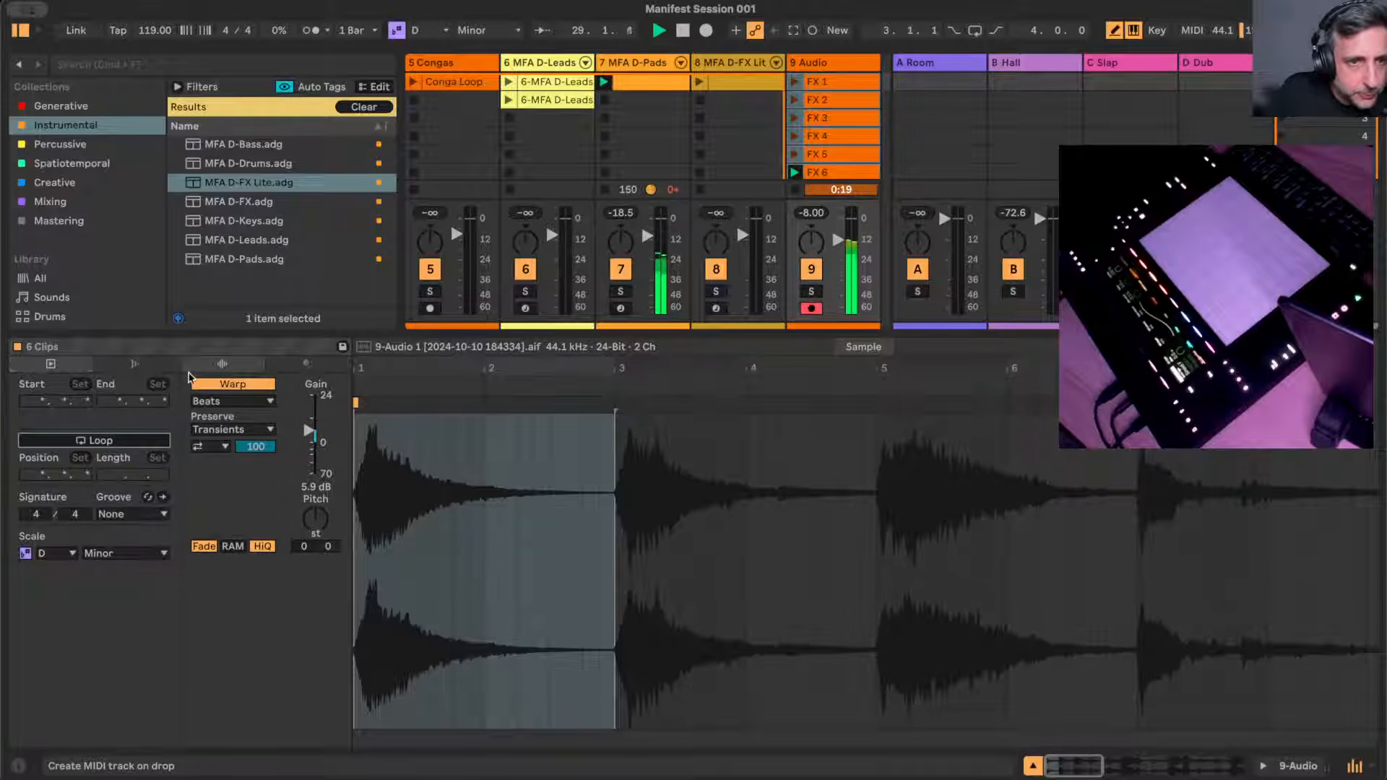
- Enable Follow Action on the six FX clips, set it to Other, and unlink it with a time of 8 bars
click(144, 366)
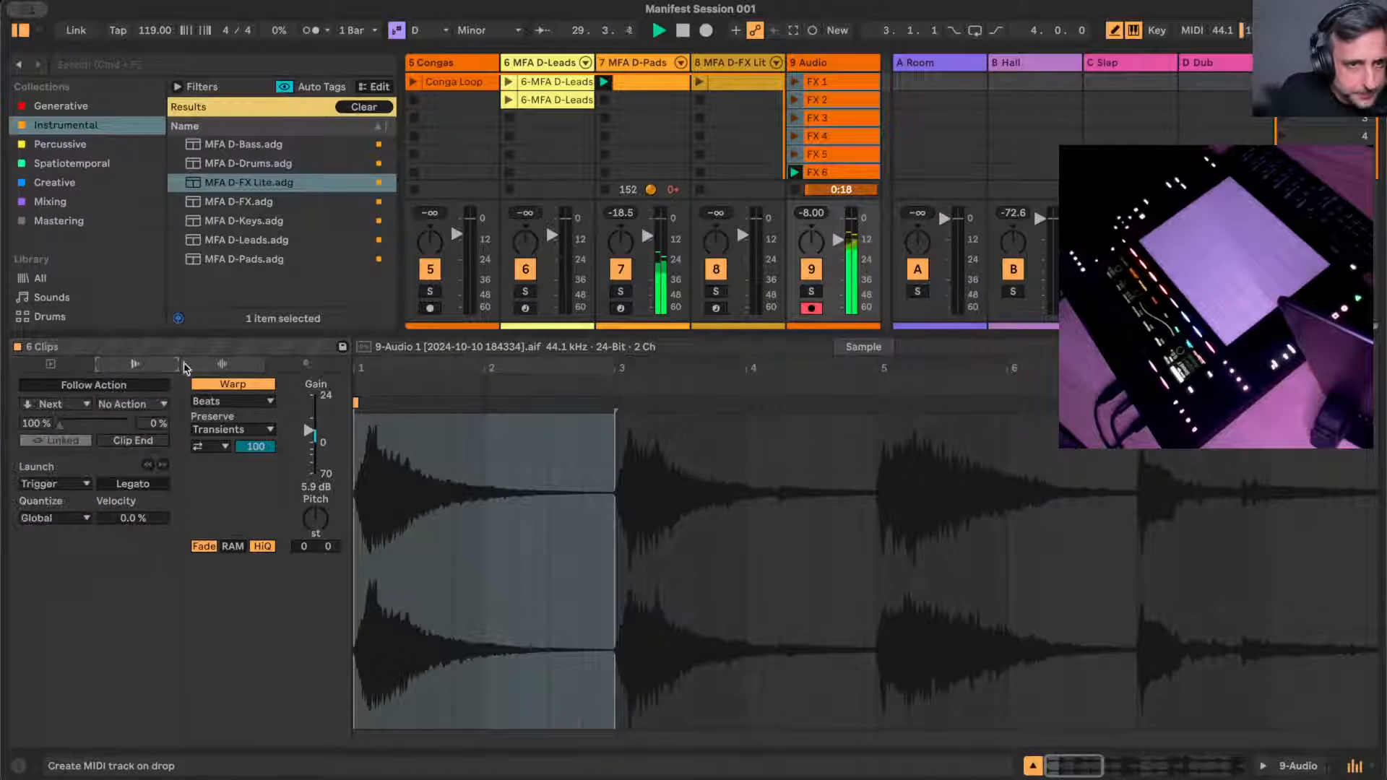
click(123, 387)
click(61, 412)
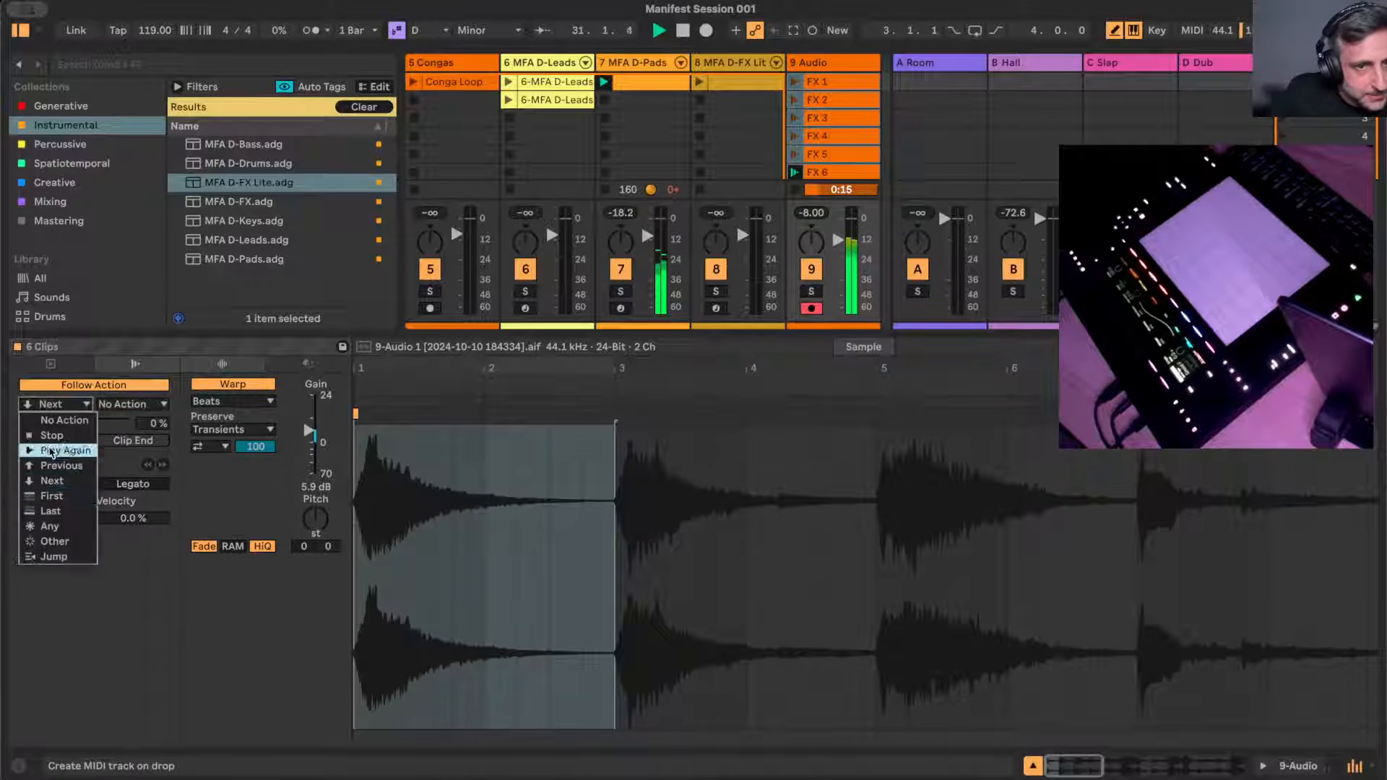
click(42, 547)
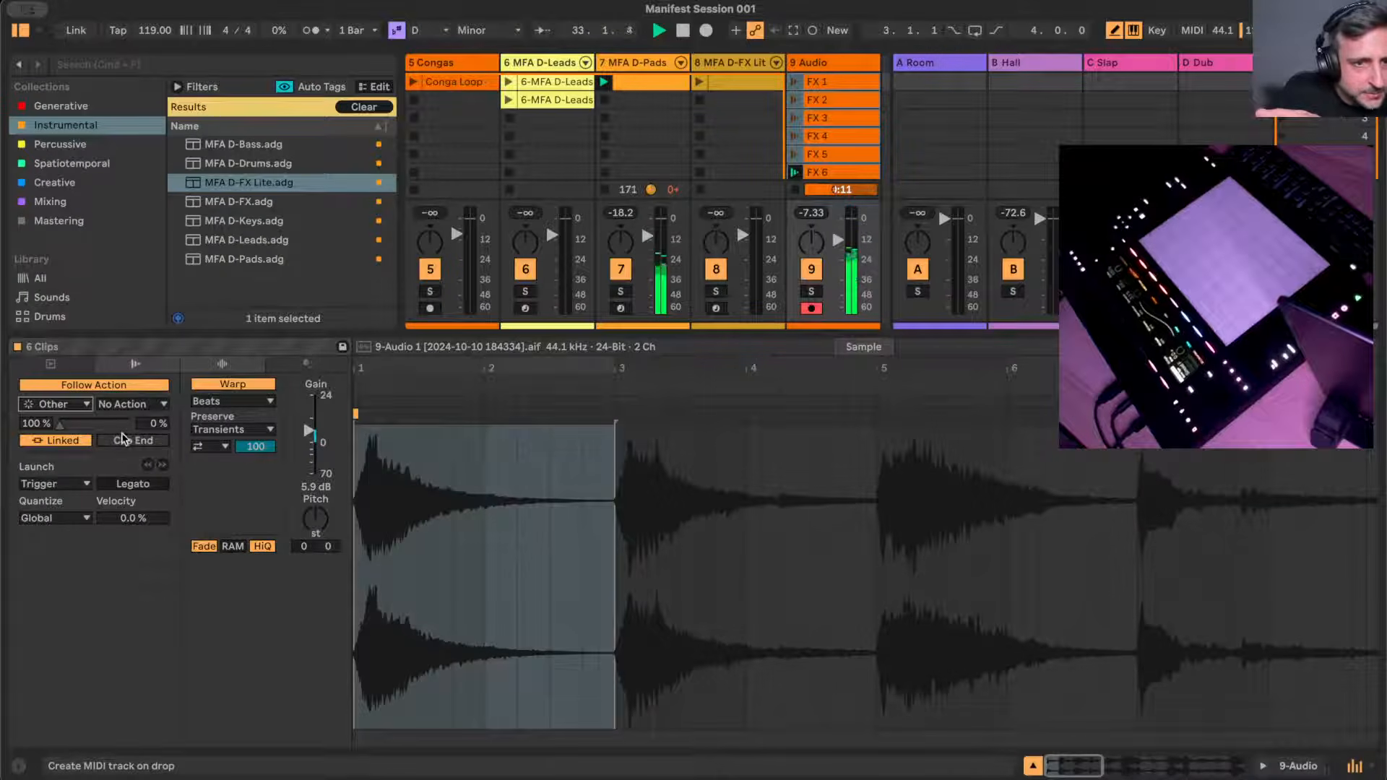
click(63, 442)
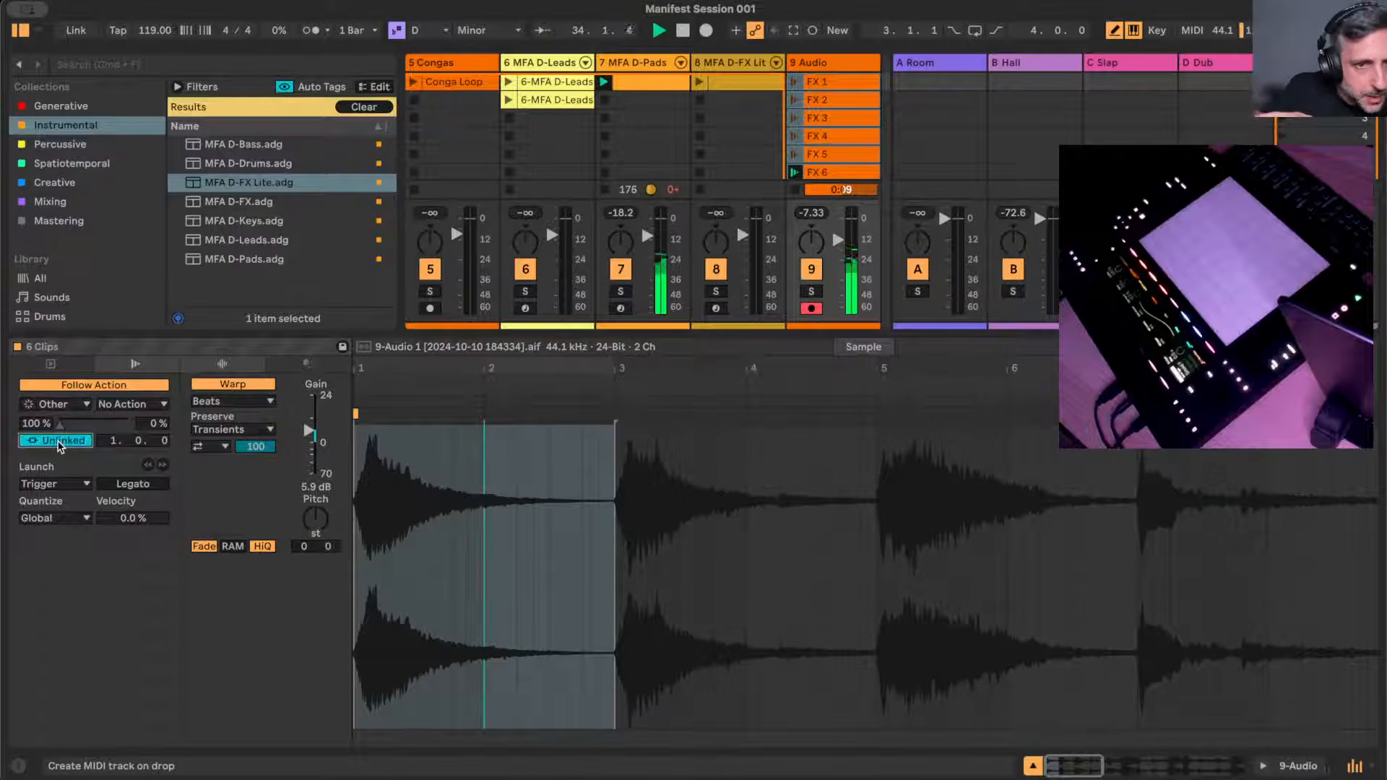
click(113, 442)
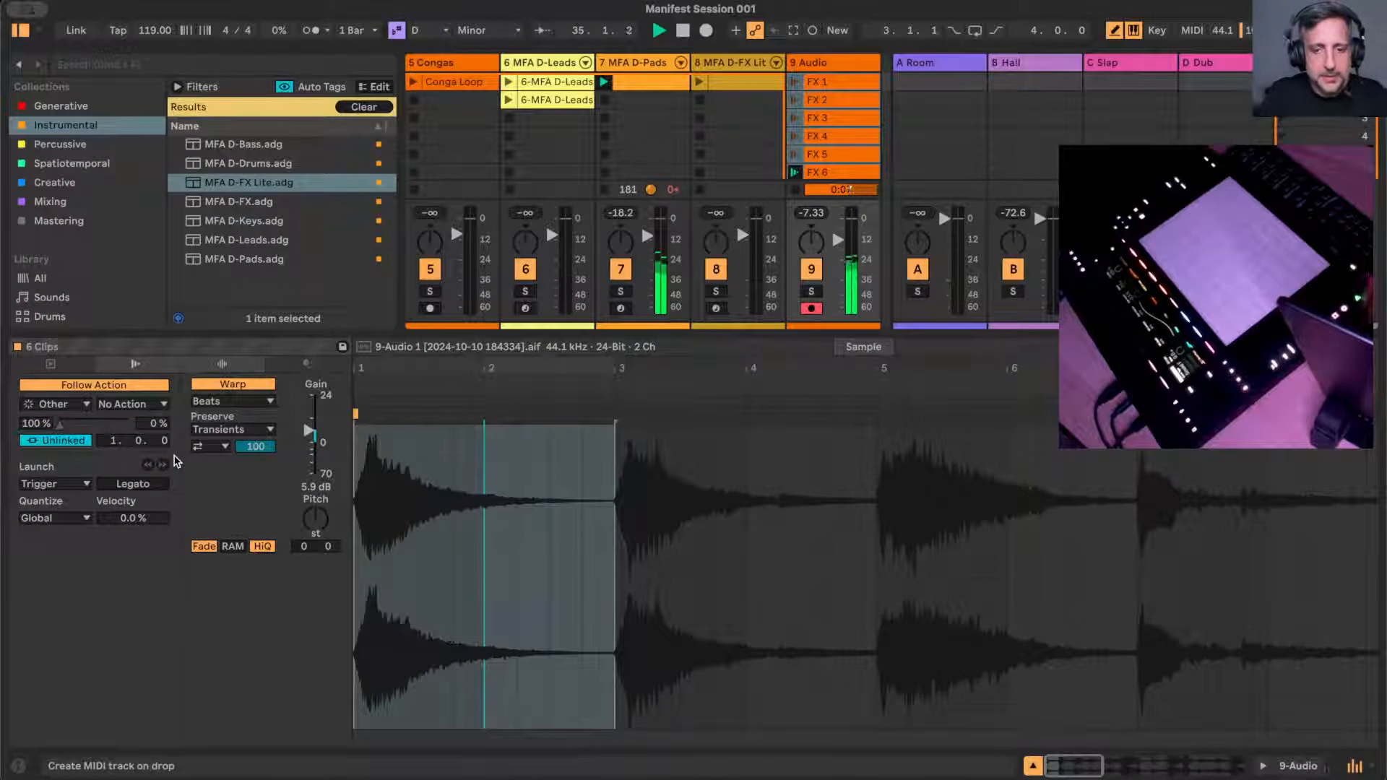
text(8)
key(Return)
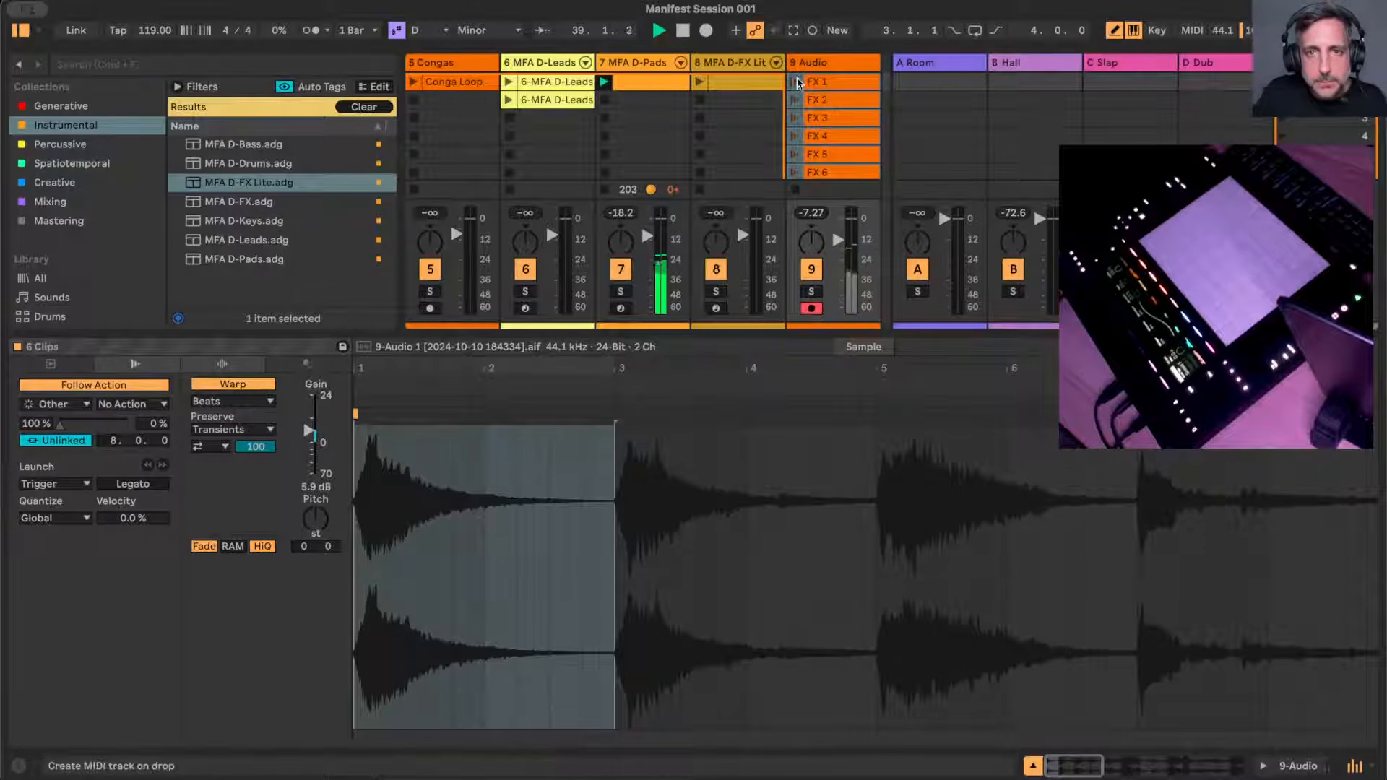
- Launch FX 1 and raise the audio track's send to the D Dub return to 0.0 dB
drag(887, 333, 885, 480)
scroll(847, 124, up, 4)
scroll(848, 124, right, 1)
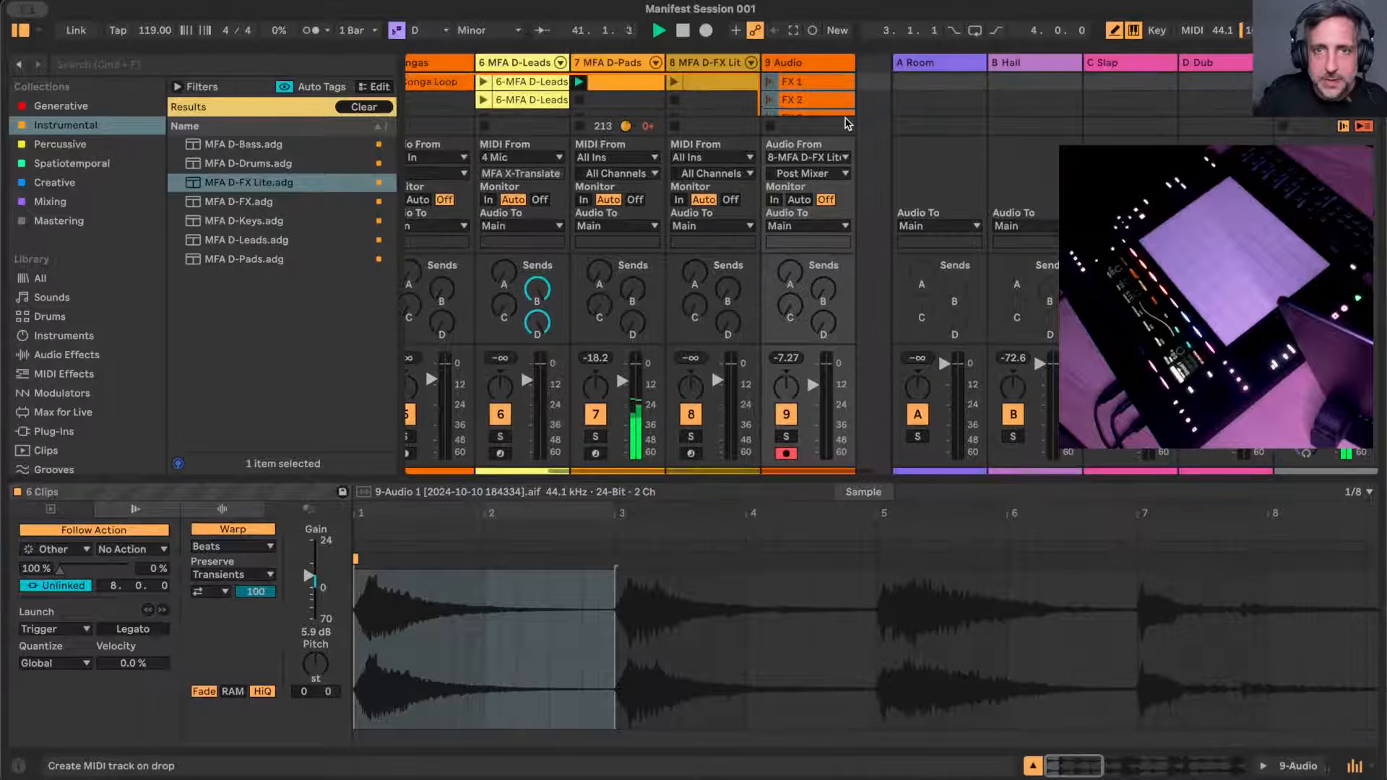
click(763, 81)
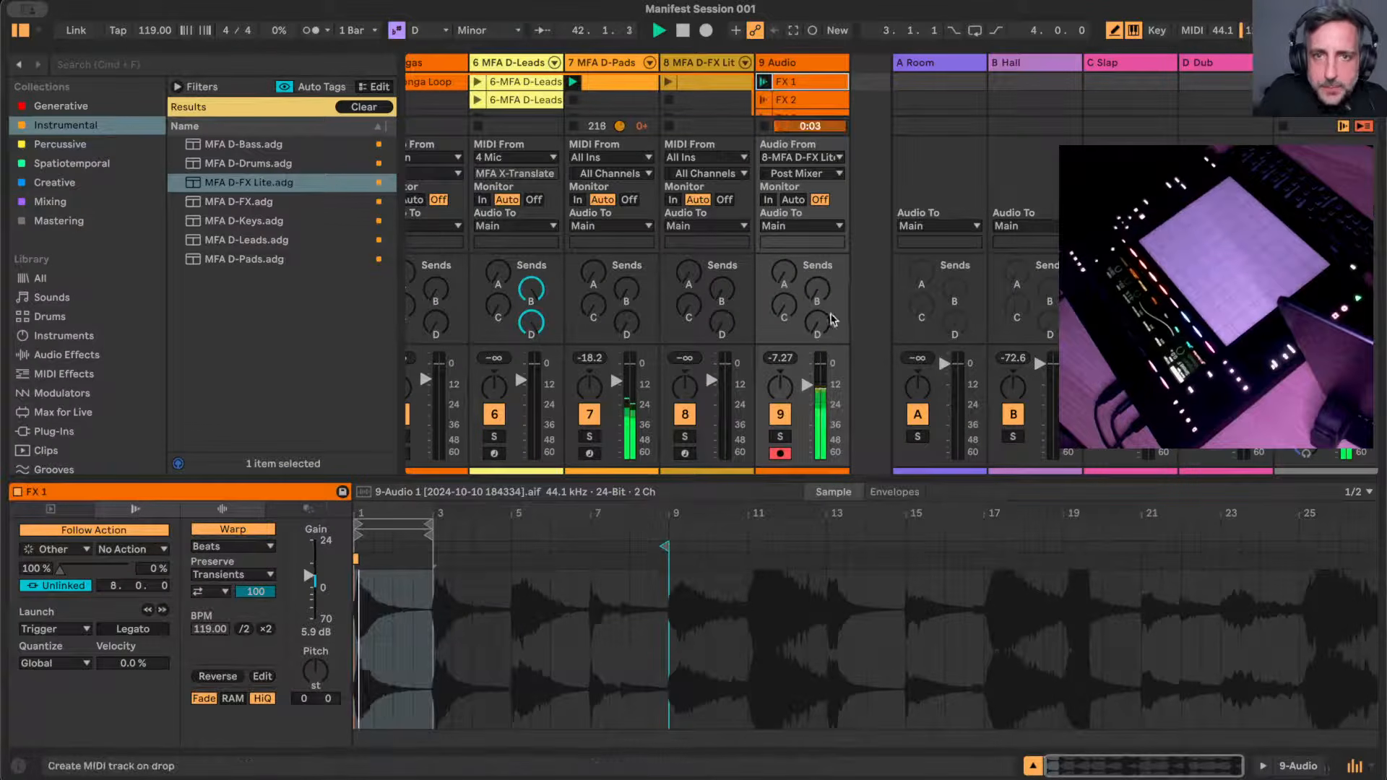
drag(818, 323, 818, 245)
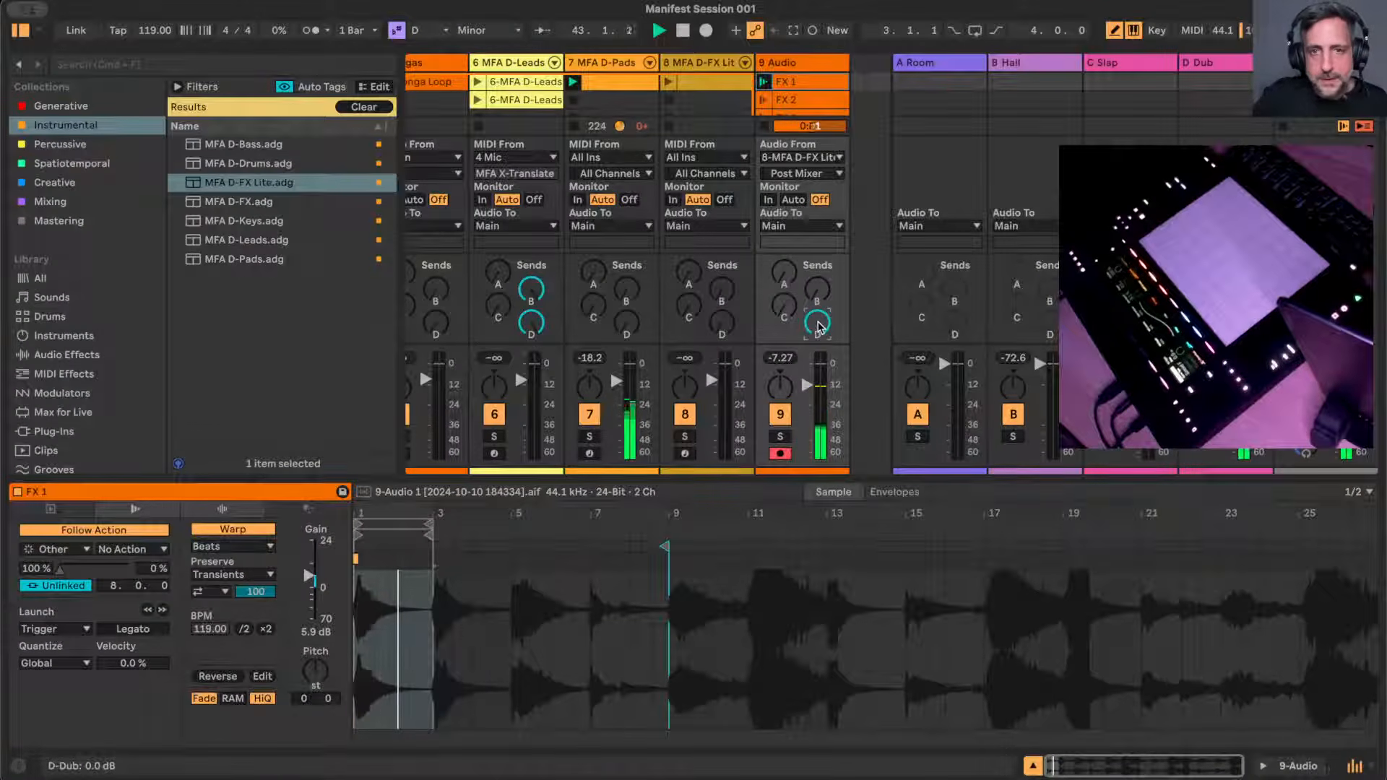
- Hide the mixer's In/Out section and rename the Audio track as "# FX Dubs"
click(1372, 766)
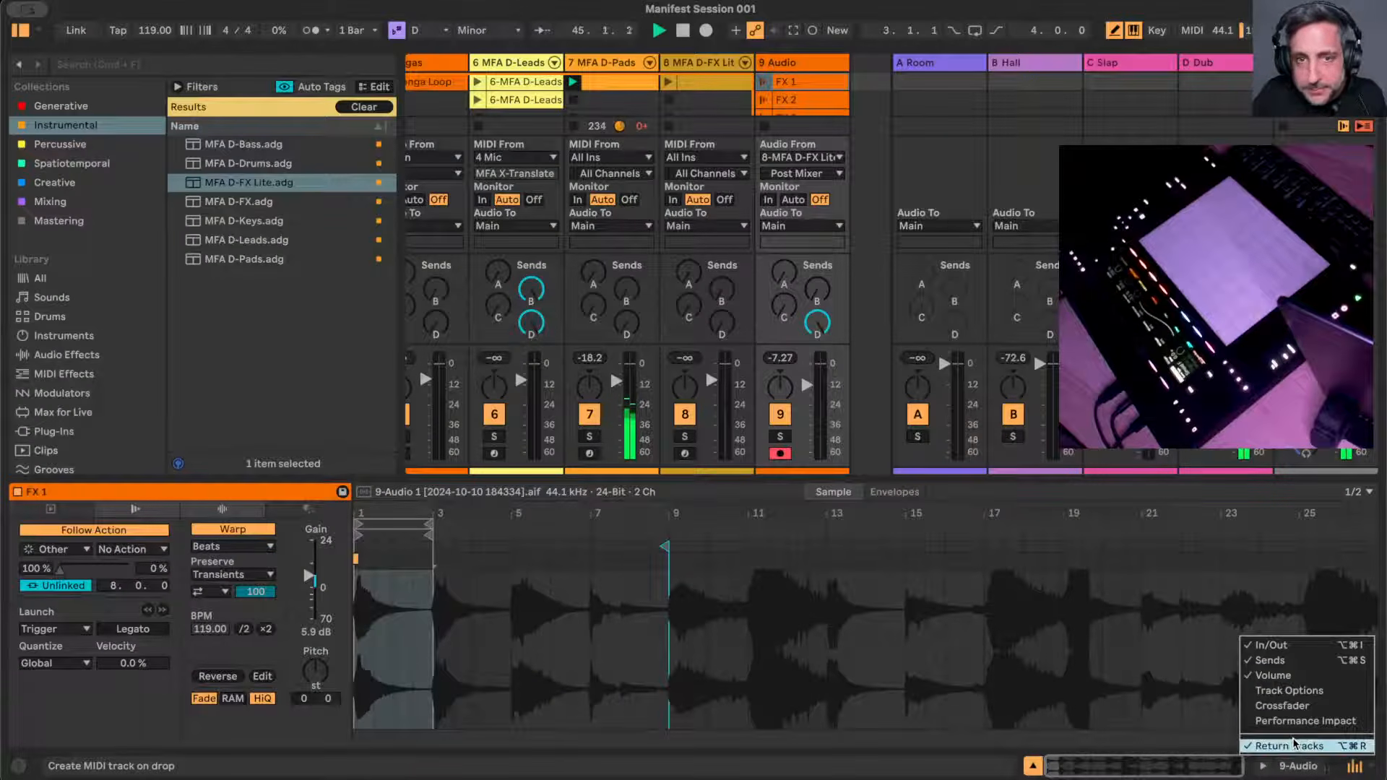
click(1283, 648)
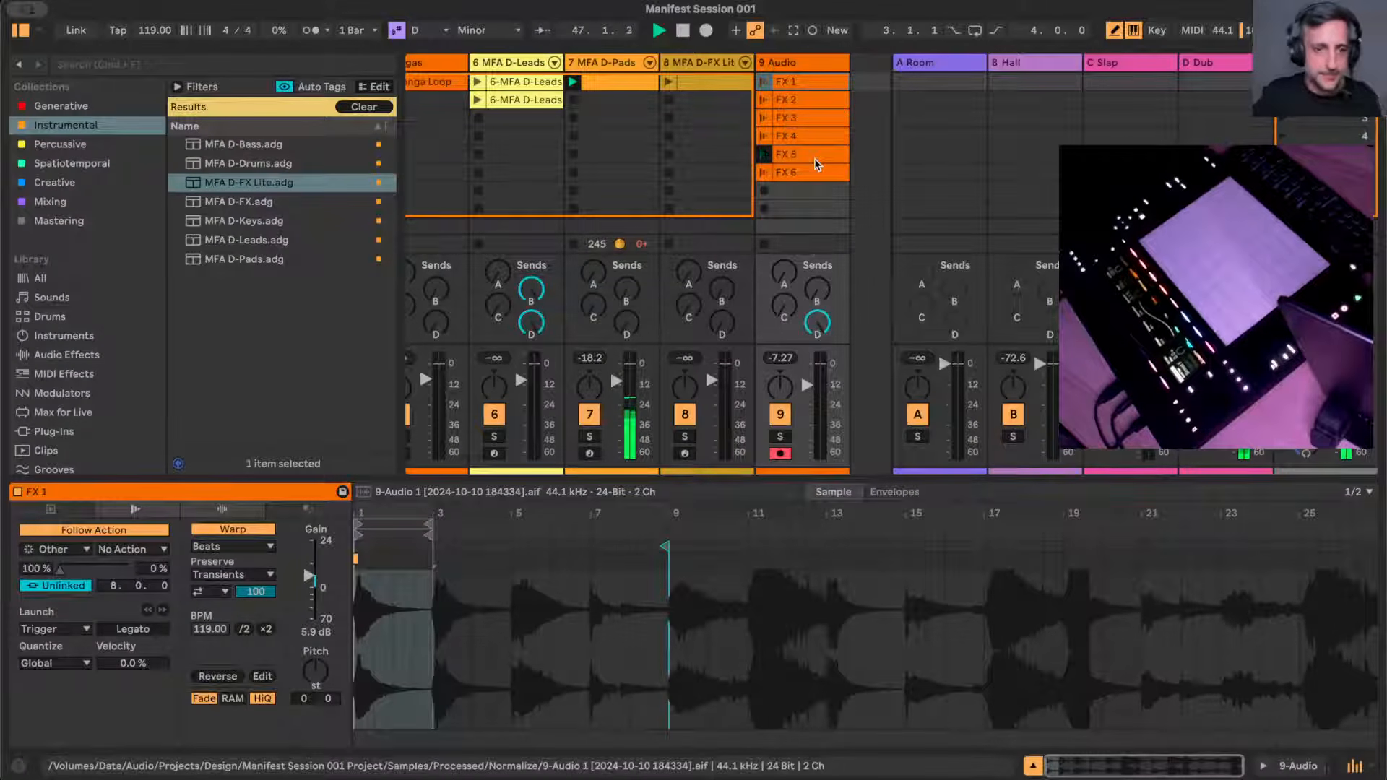
click(785, 64)
key(super+r)
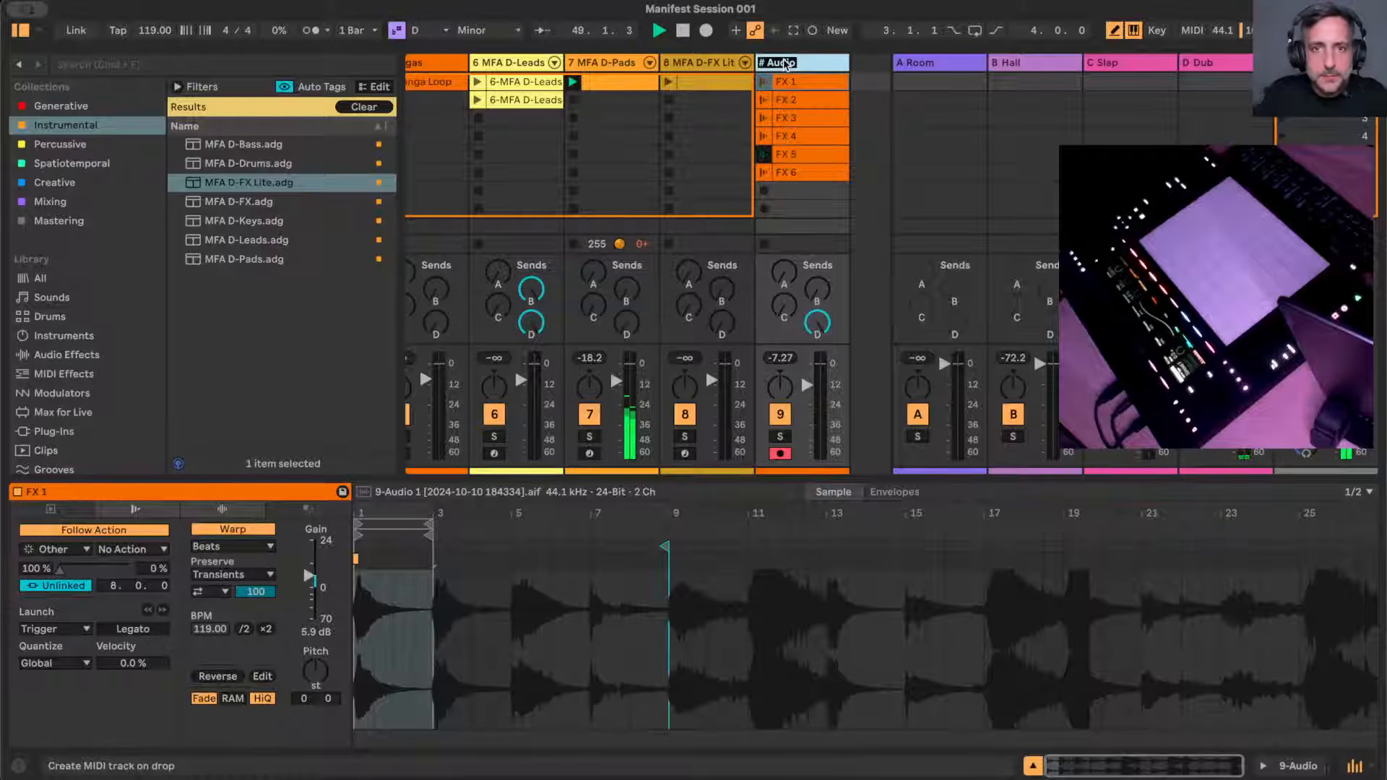
text(# F)
text(X Dubs)
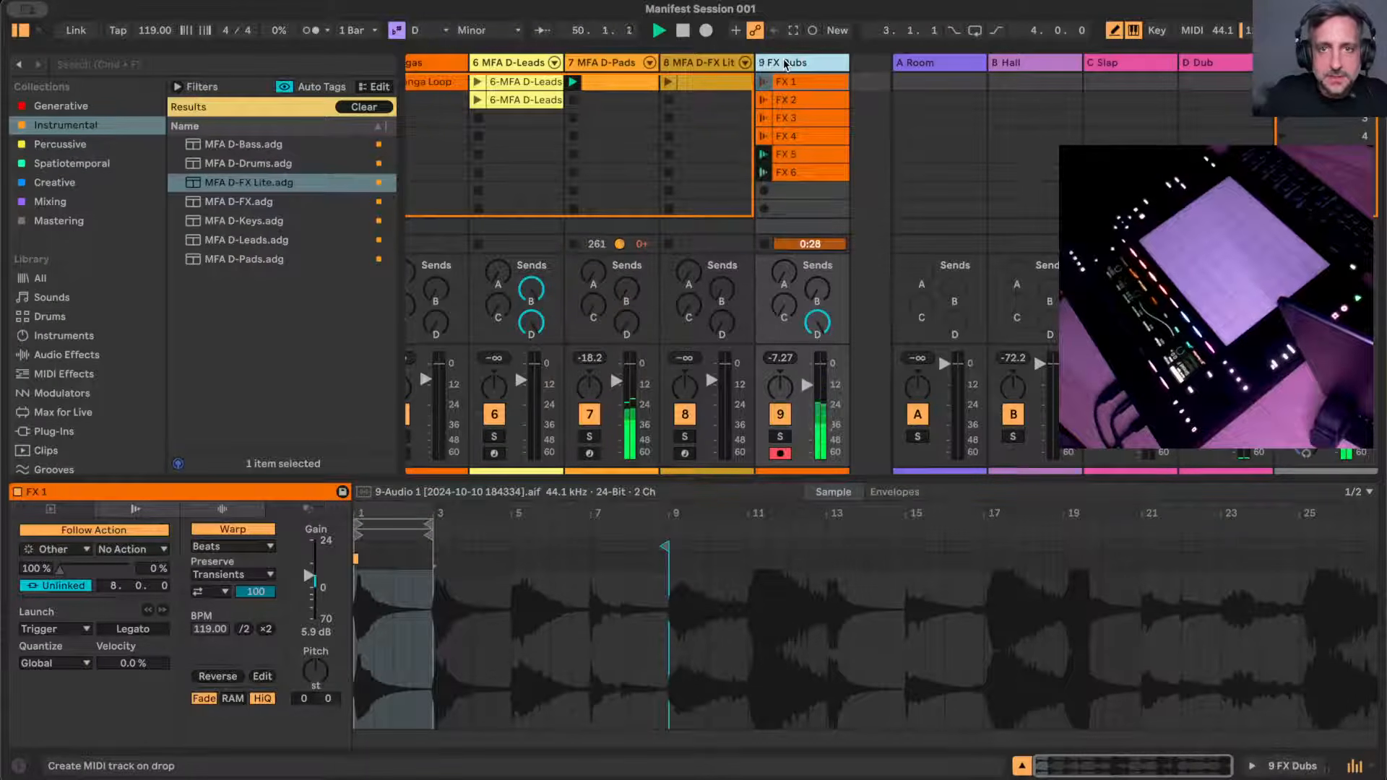
key(Return)
- Delete the MFA D-FX Lite track
click(718, 64)
key(Delete)
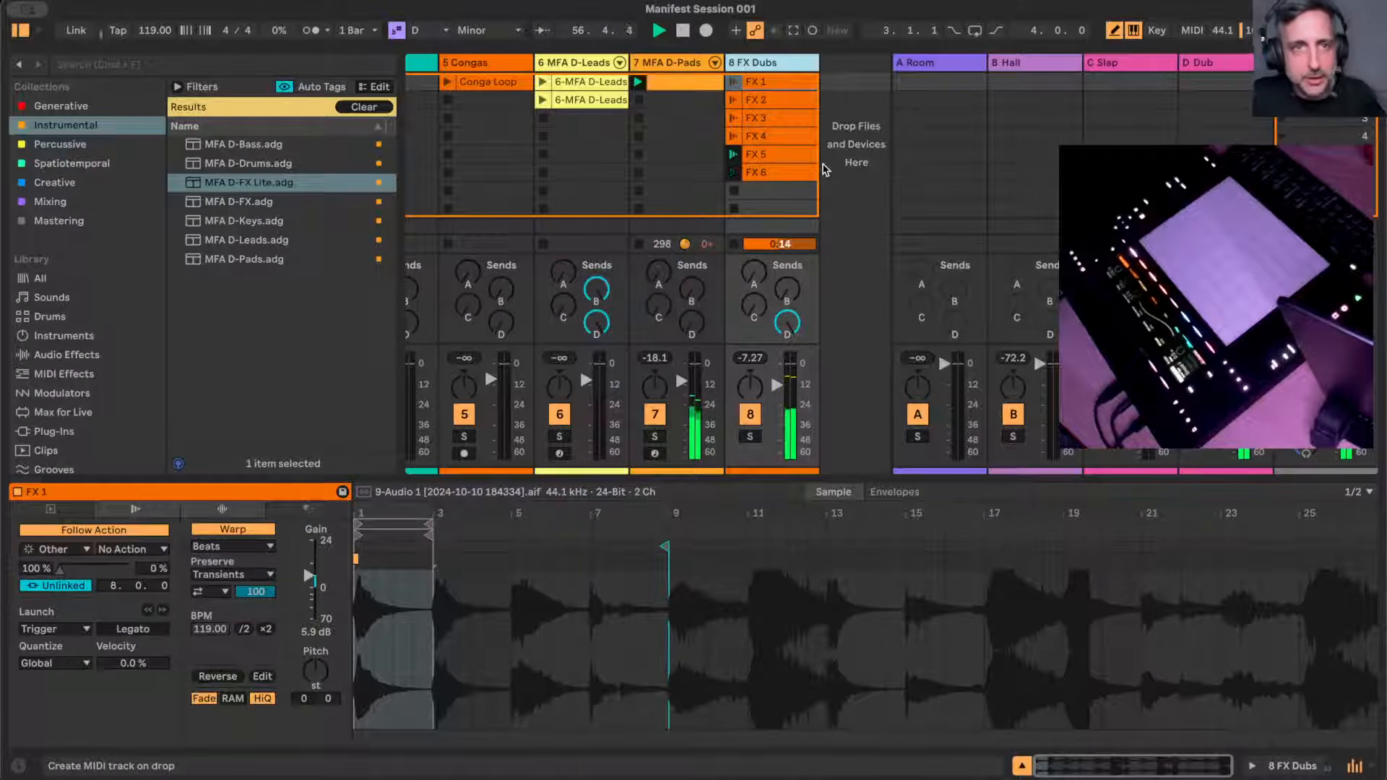
scroll(647, 176, left, 5)
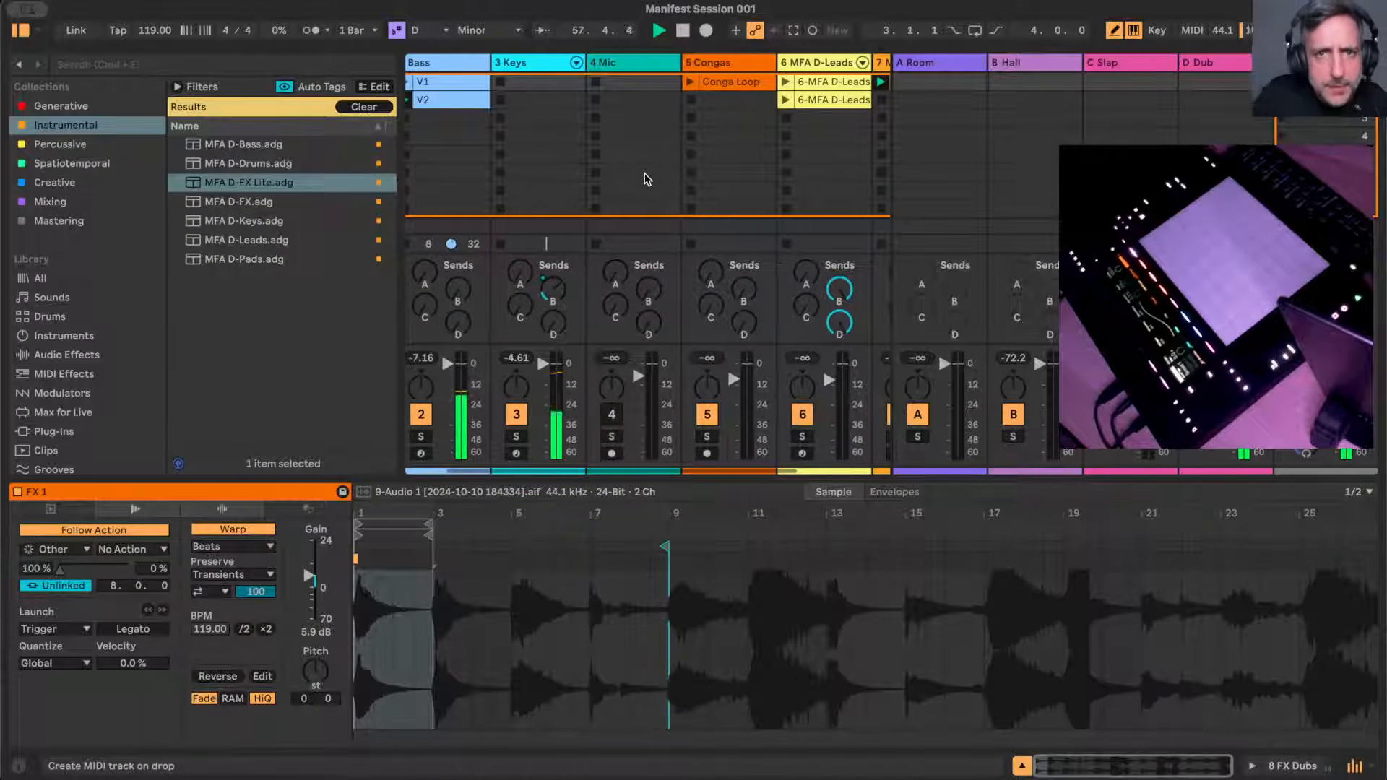
scroll(647, 179, right, 1)
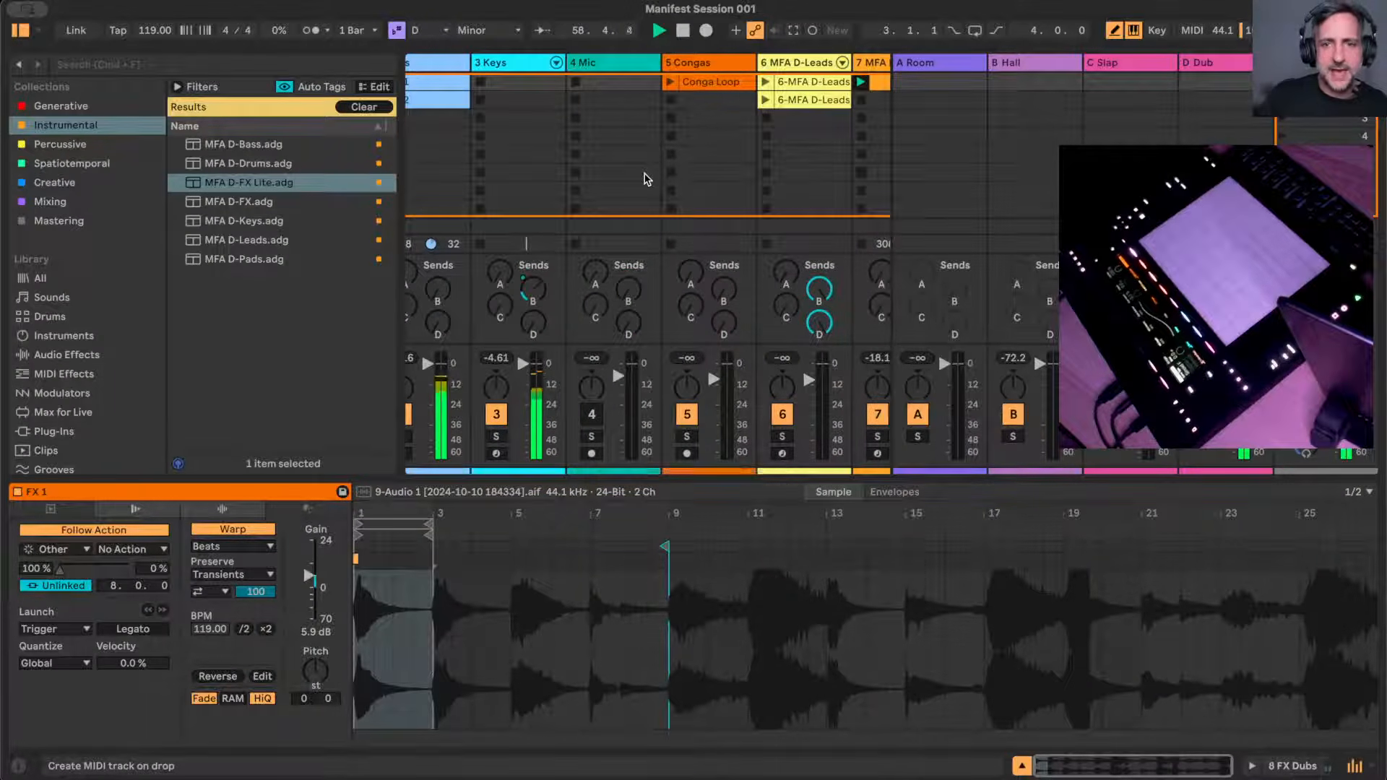
scroll(645, 178, right, 10)
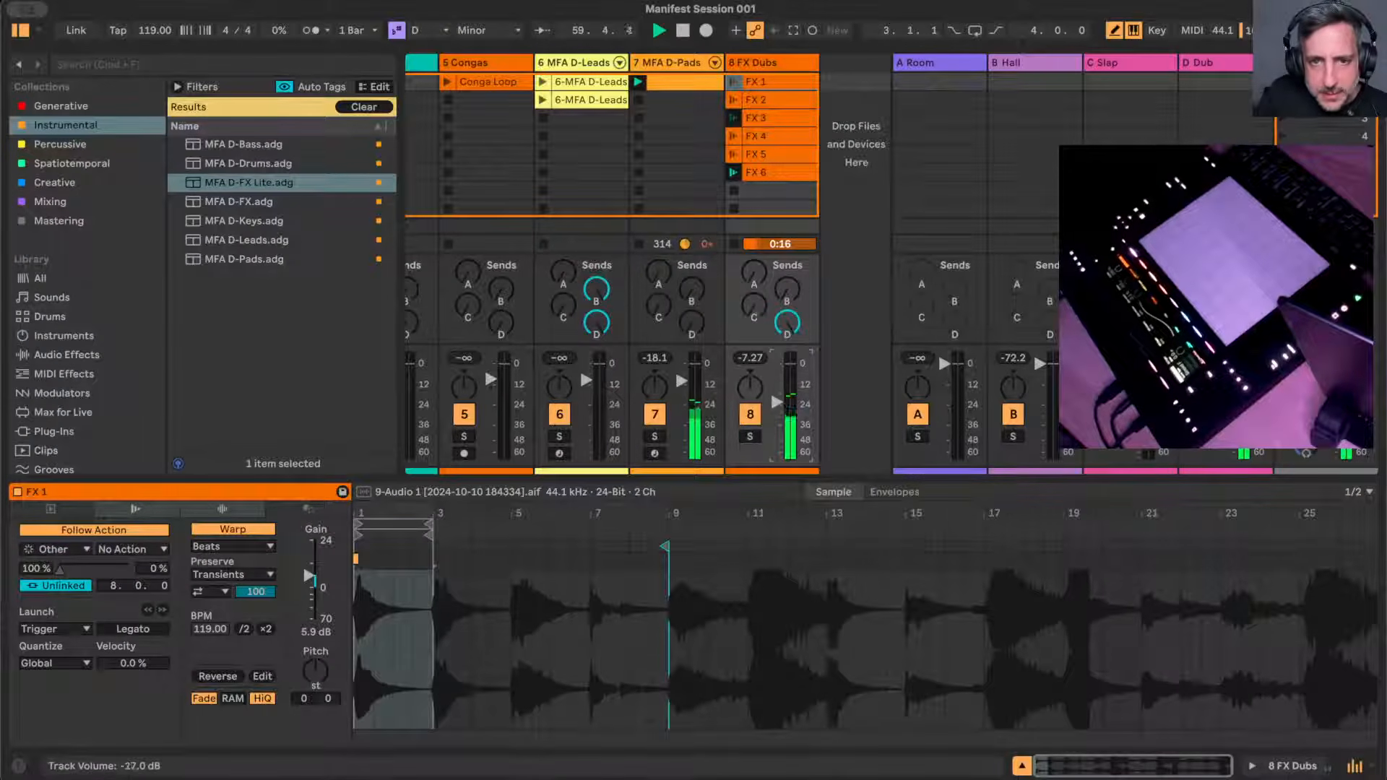
- Turn on EQ Eight on the FX Dubs track and set its band 1 low-cut frequency to 255 Hz
click(764, 67)
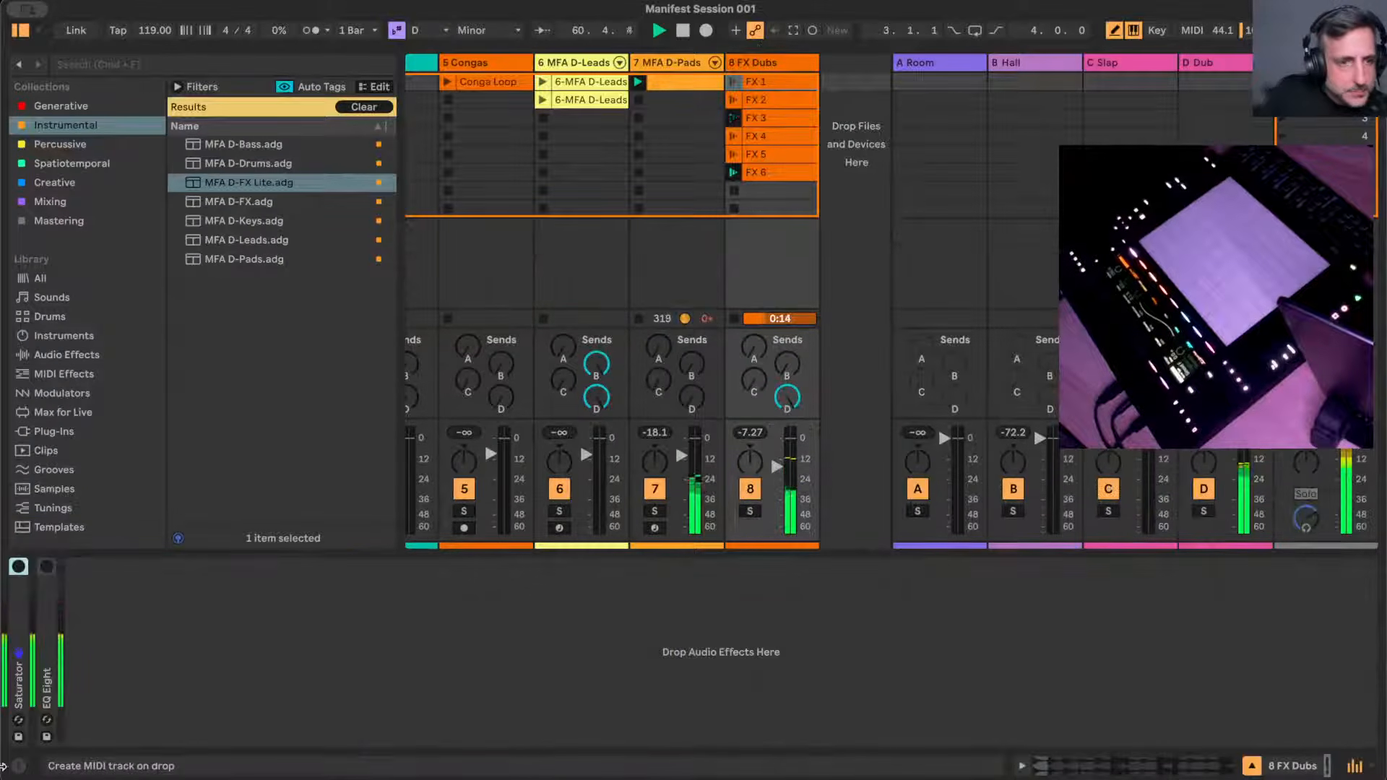
click(48, 572)
click(46, 567)
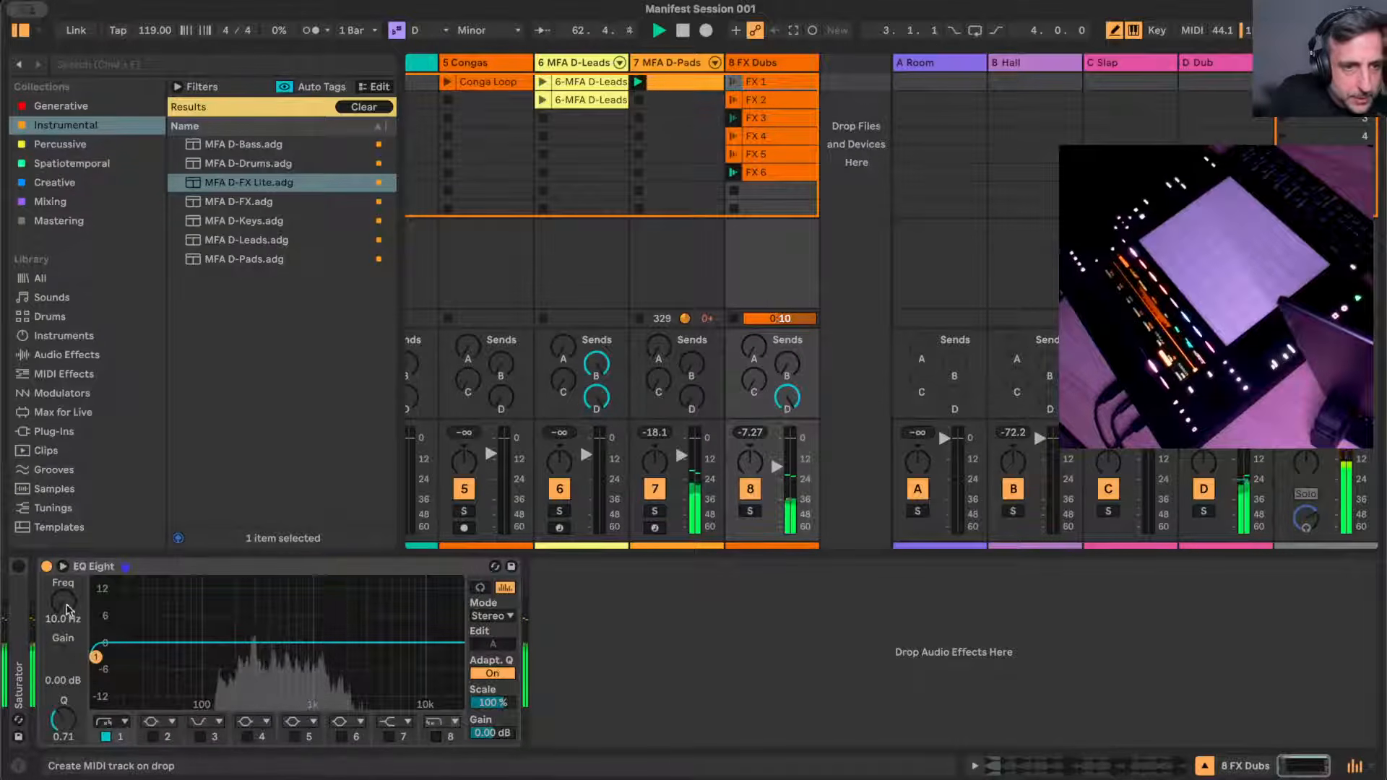
drag(63, 601, 63, 571)
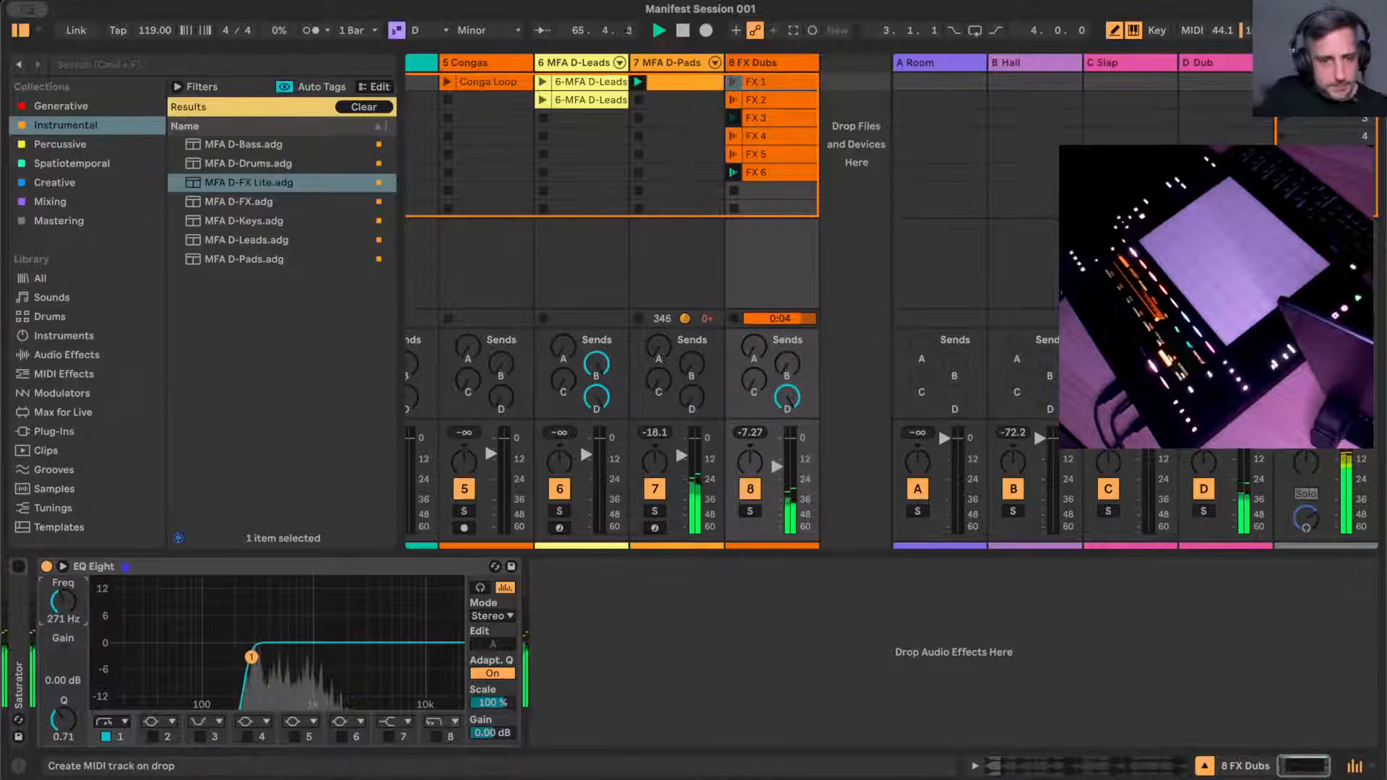
drag(63, 601, 63, 604)
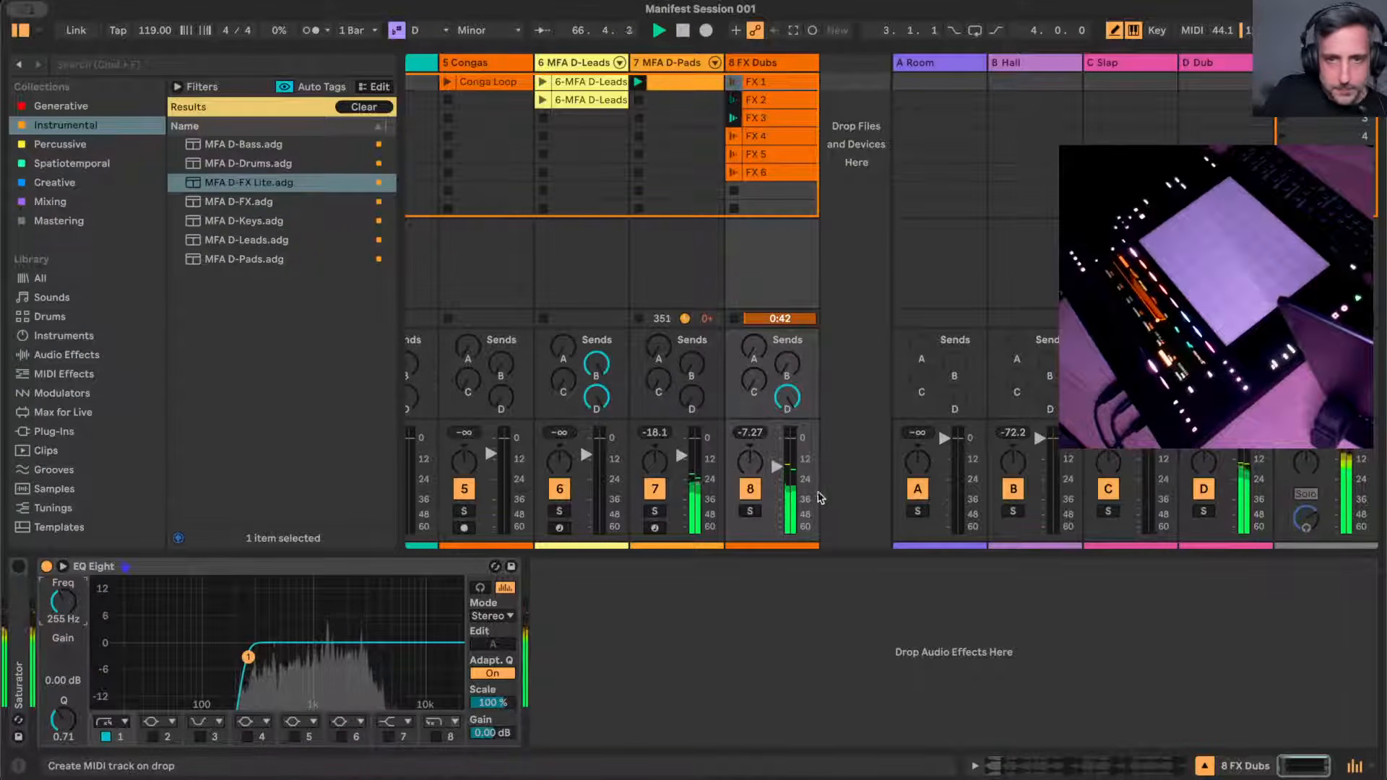
- Lower the FX Dubs track volume slightly and hide the browser
drag(776, 466, 776, 473)
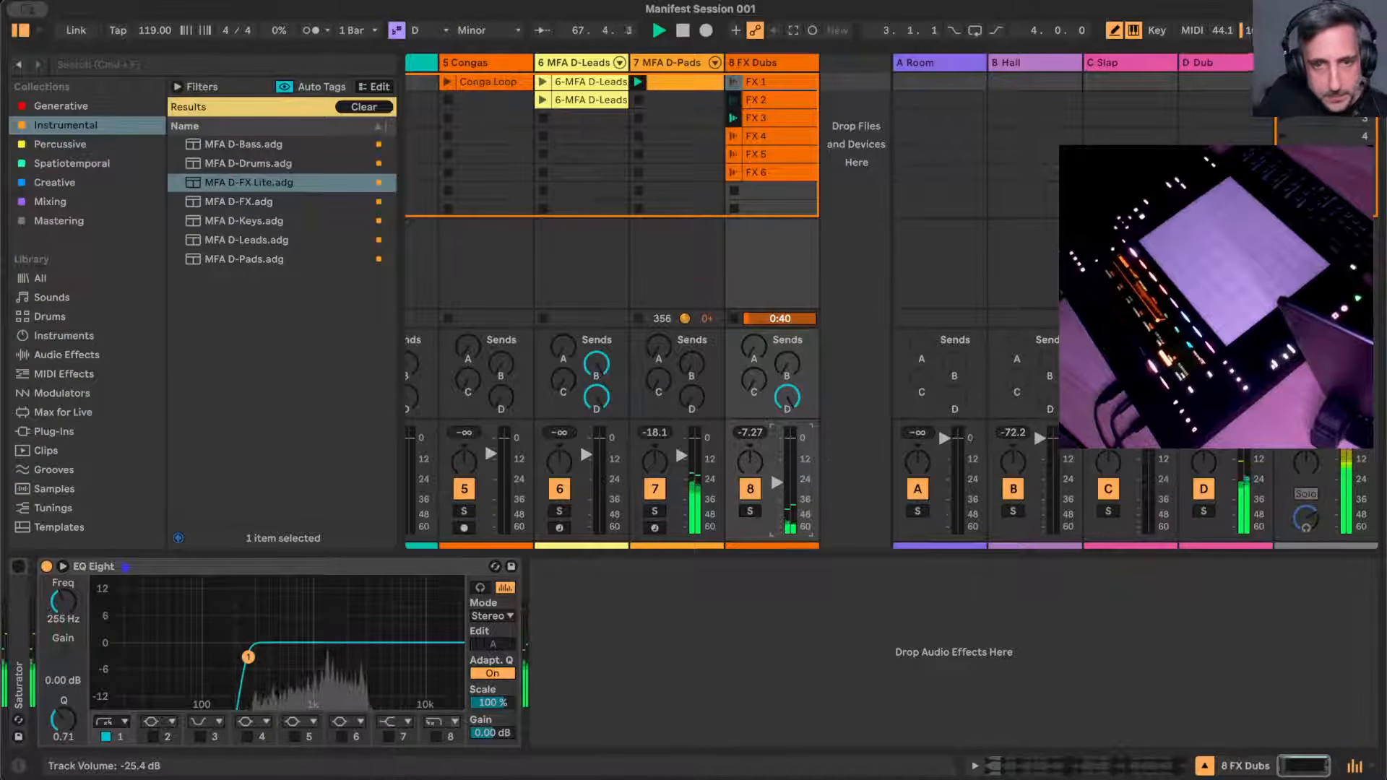
drag(777, 482, 785, 475)
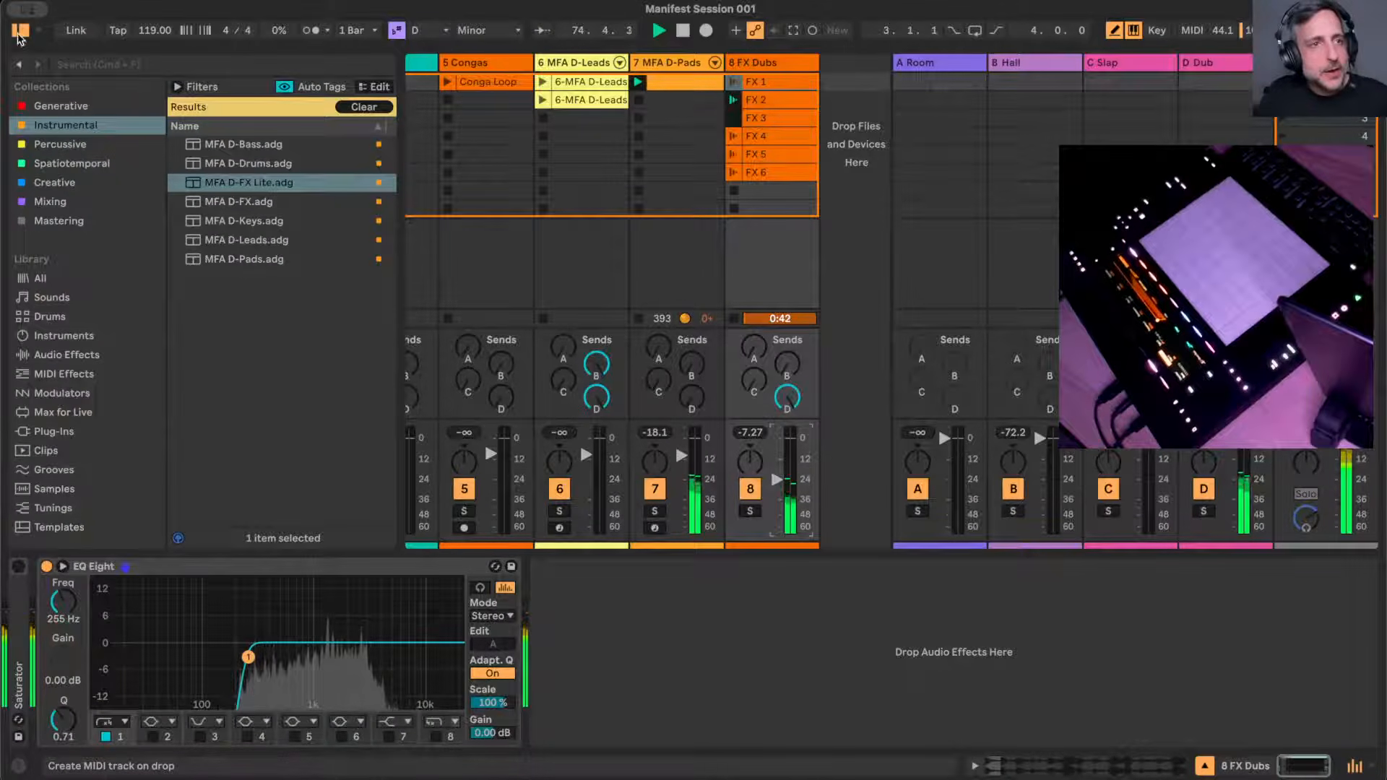
click(20, 31)
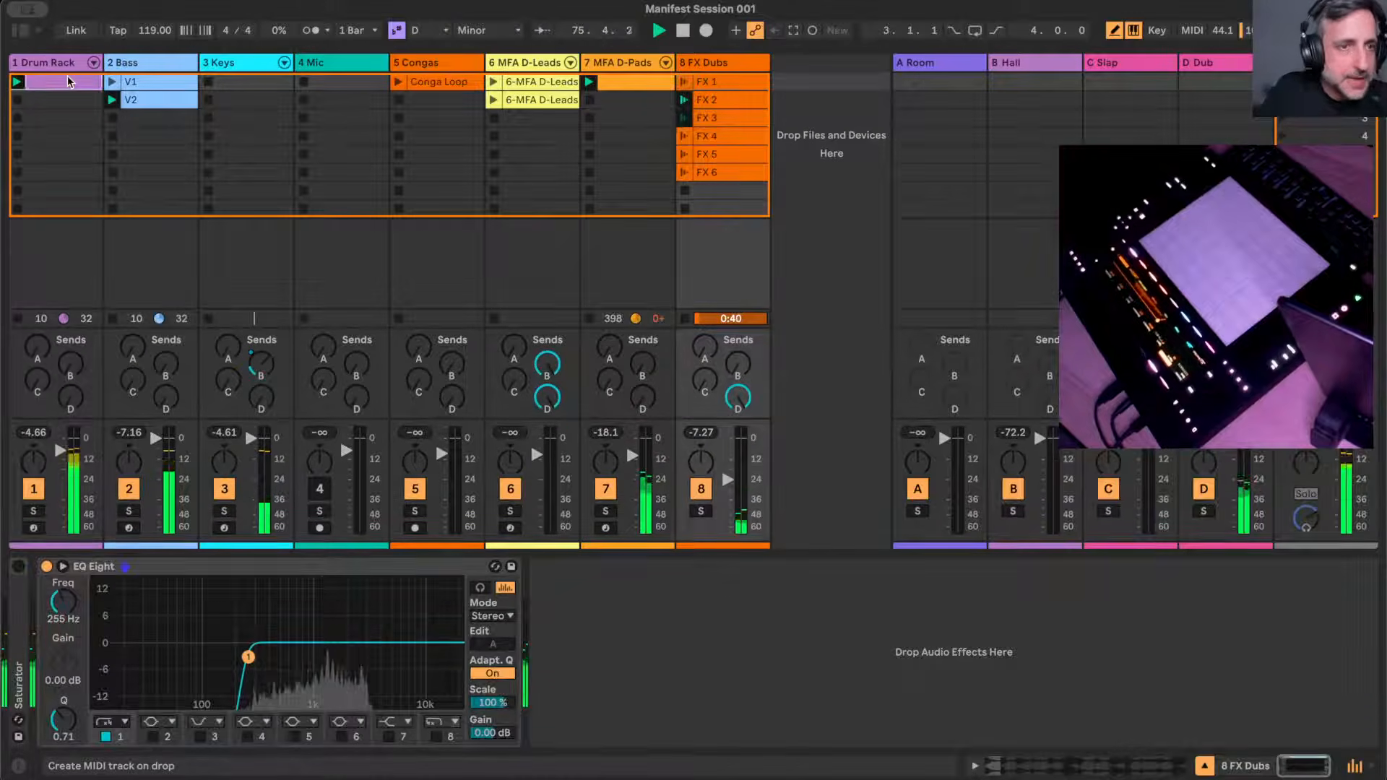
- Launch the Conga Loop clip on the Congas track
double_click(69, 81)
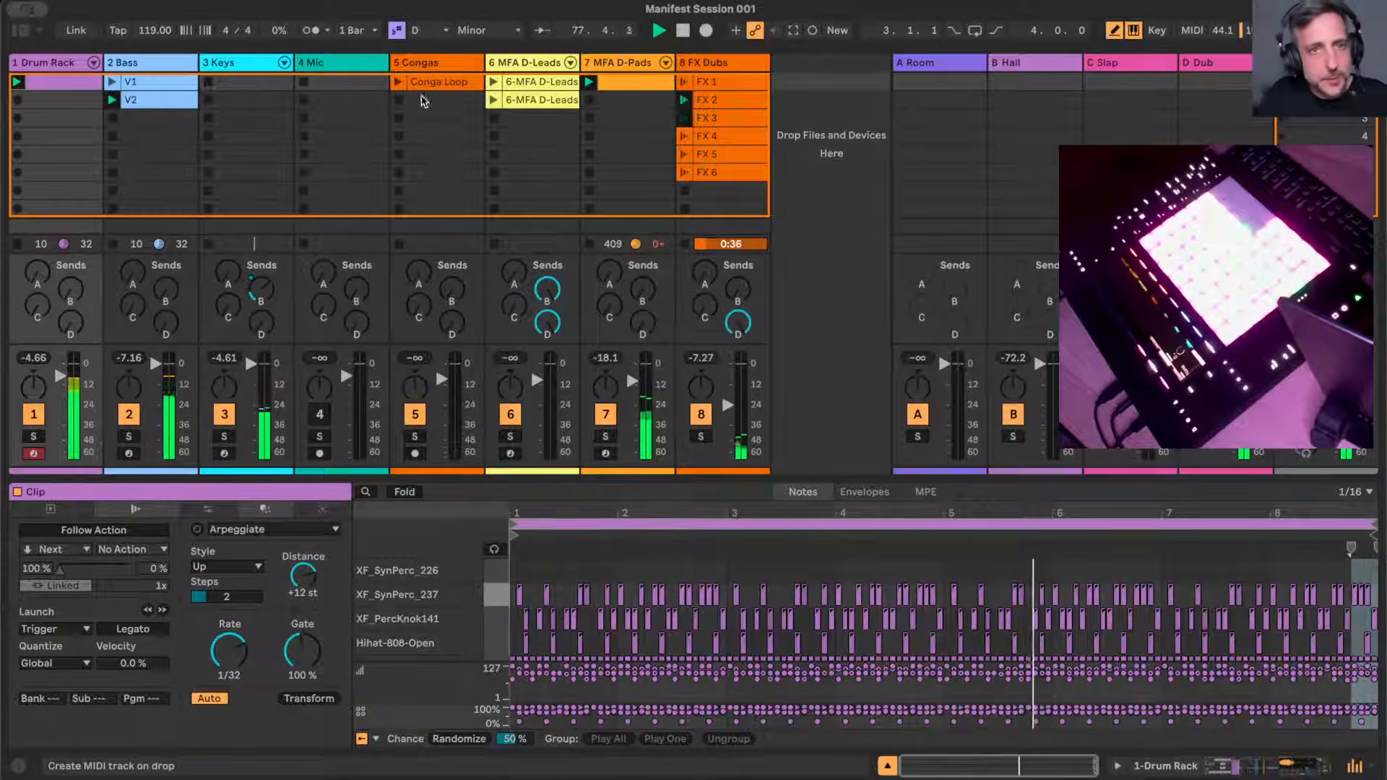
click(443, 82)
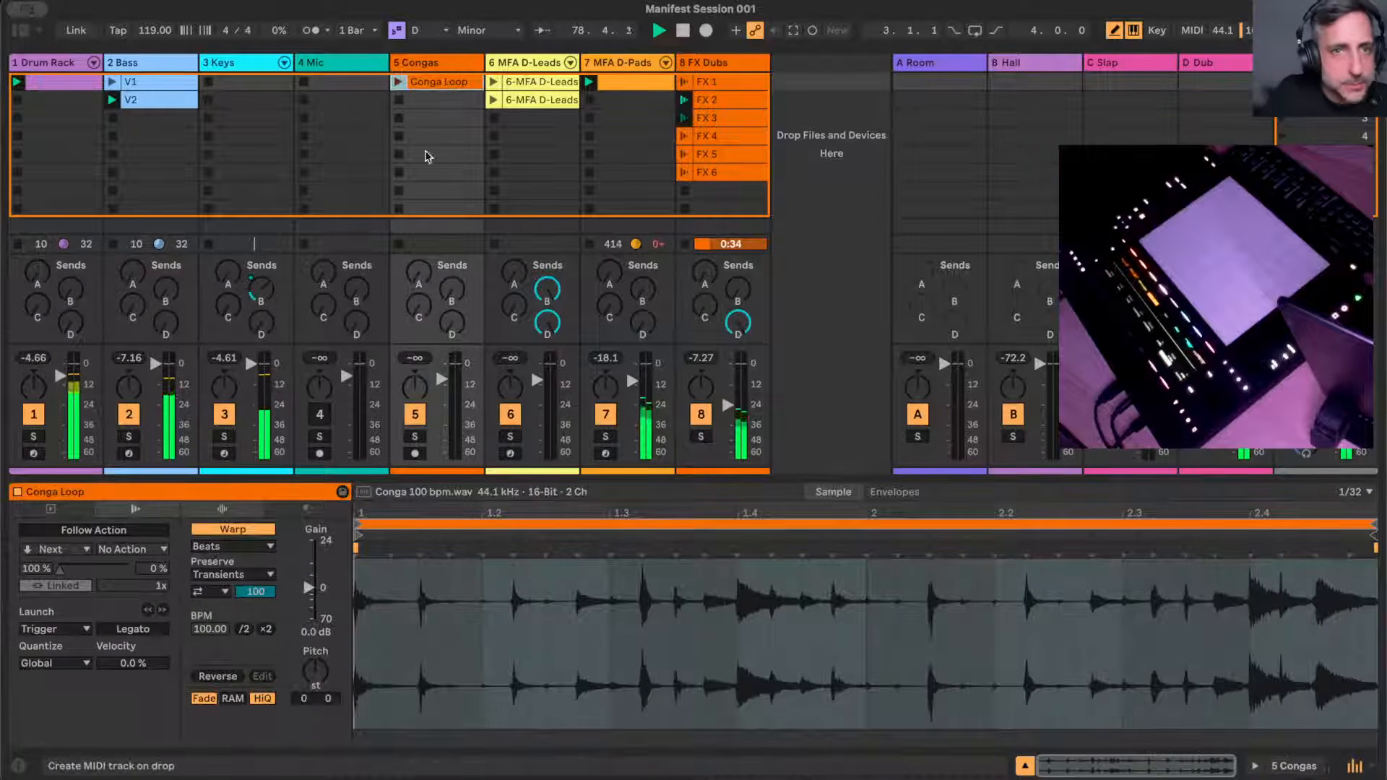
click(398, 83)
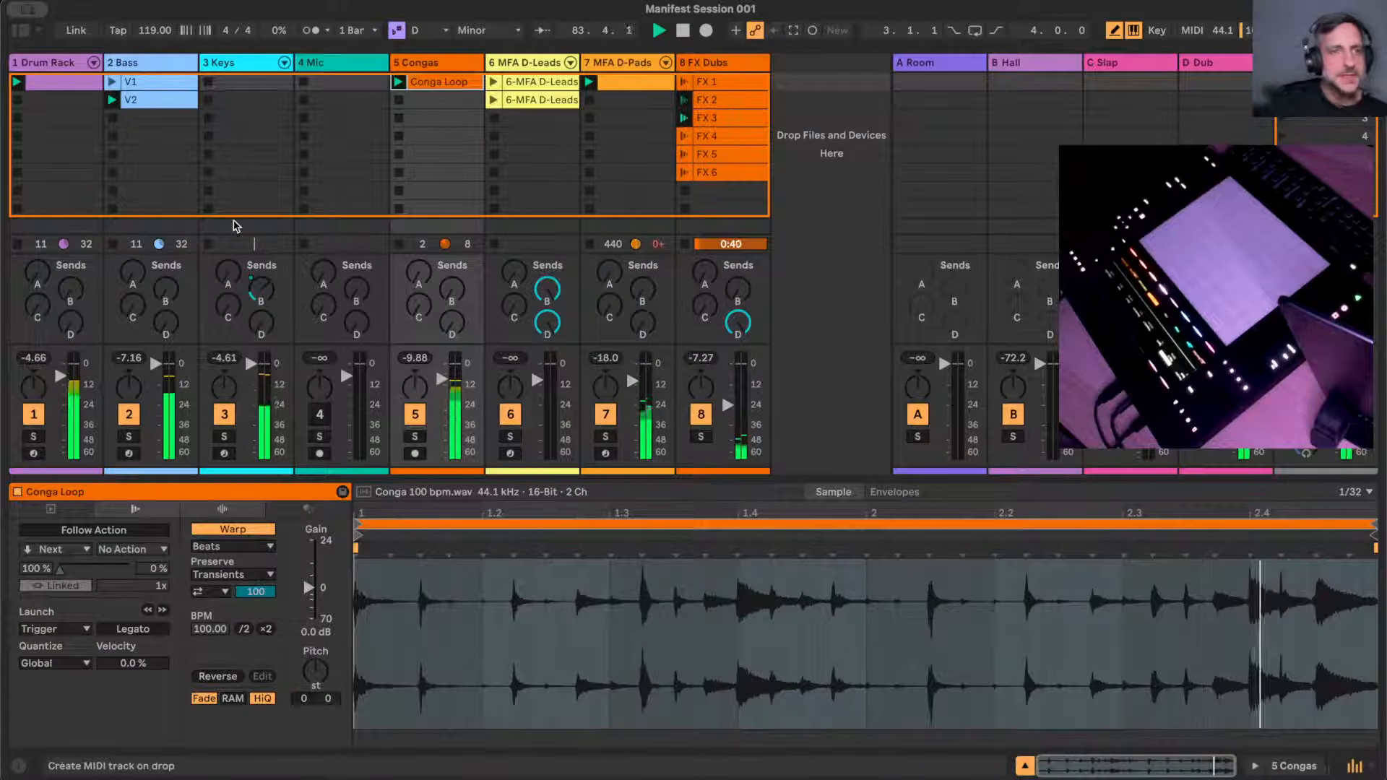
- Stop the MFA X-Ponder note generation on the Keys track
click(243, 64)
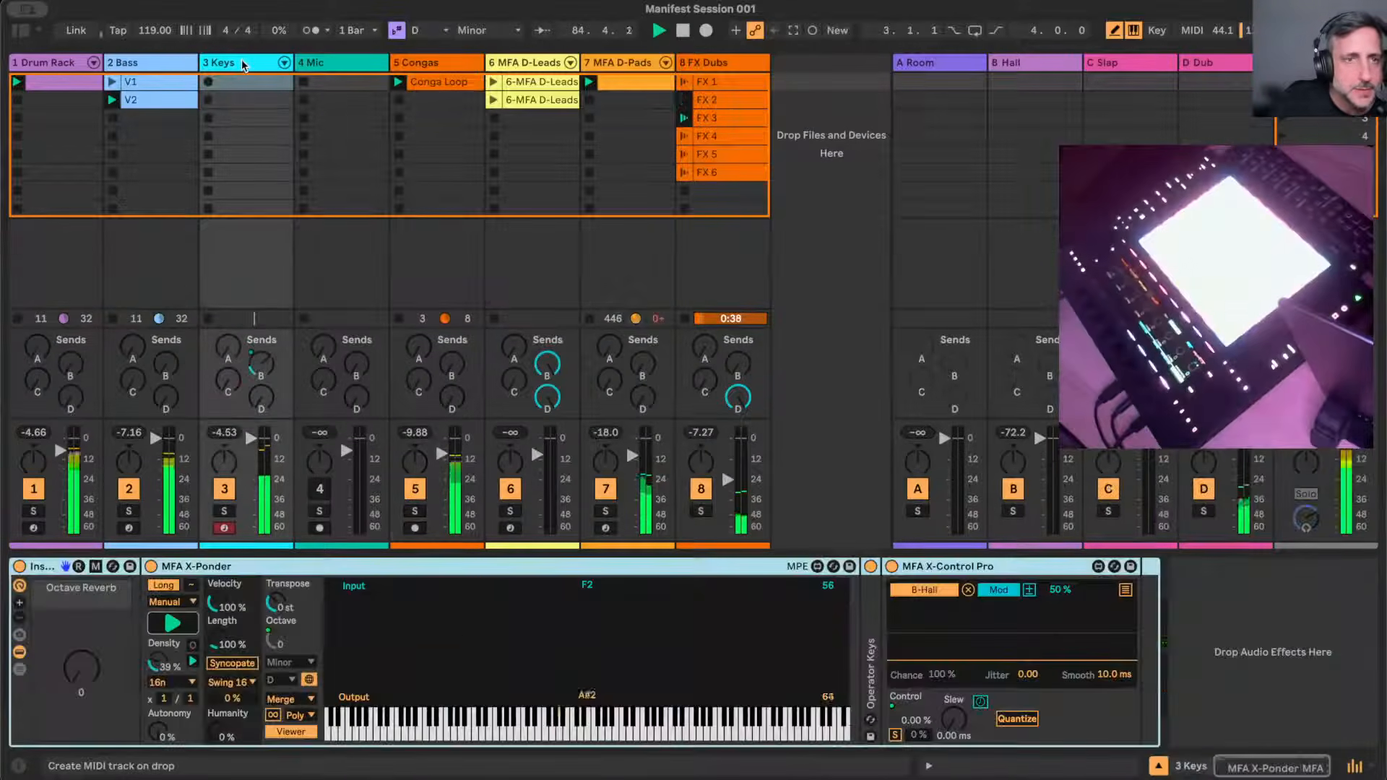
click(192, 663)
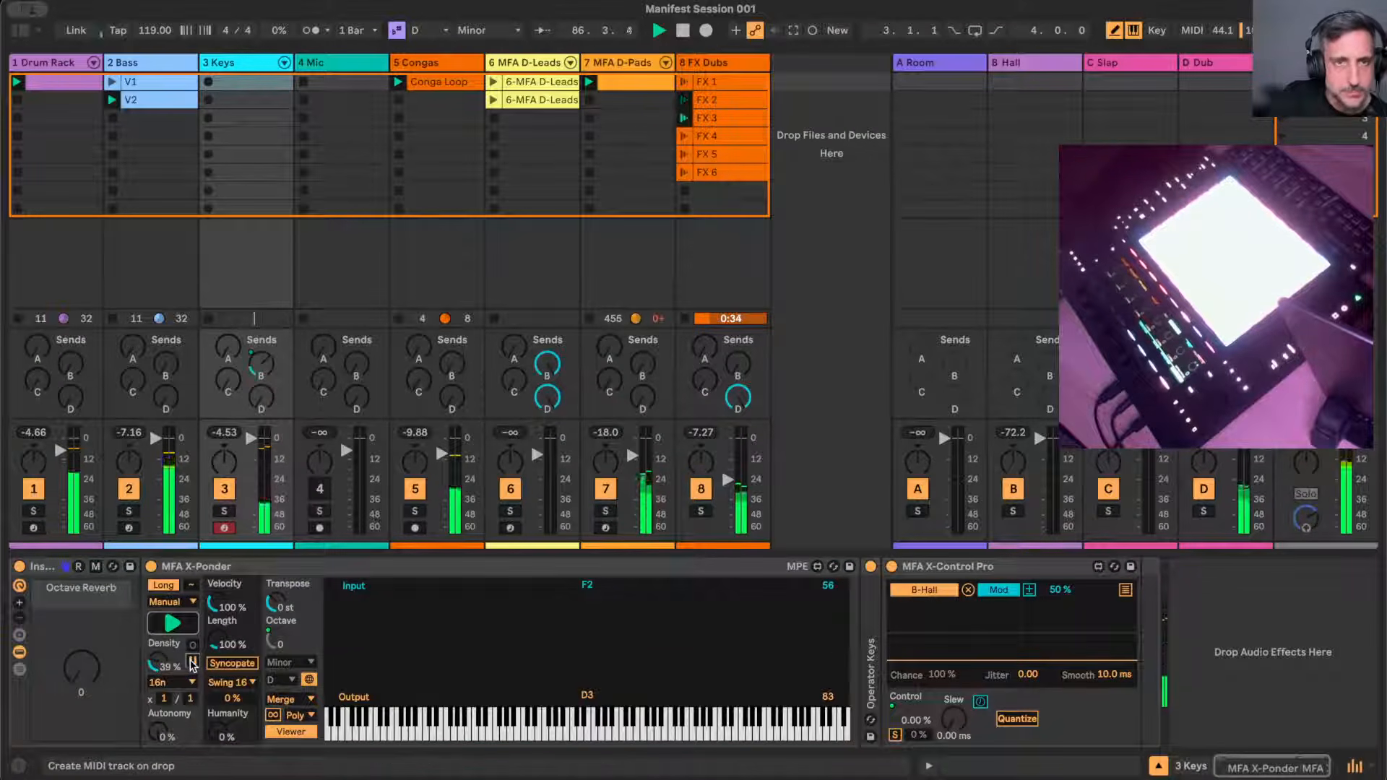
- Normalize the sample of the Conga Loop clip
click(434, 83)
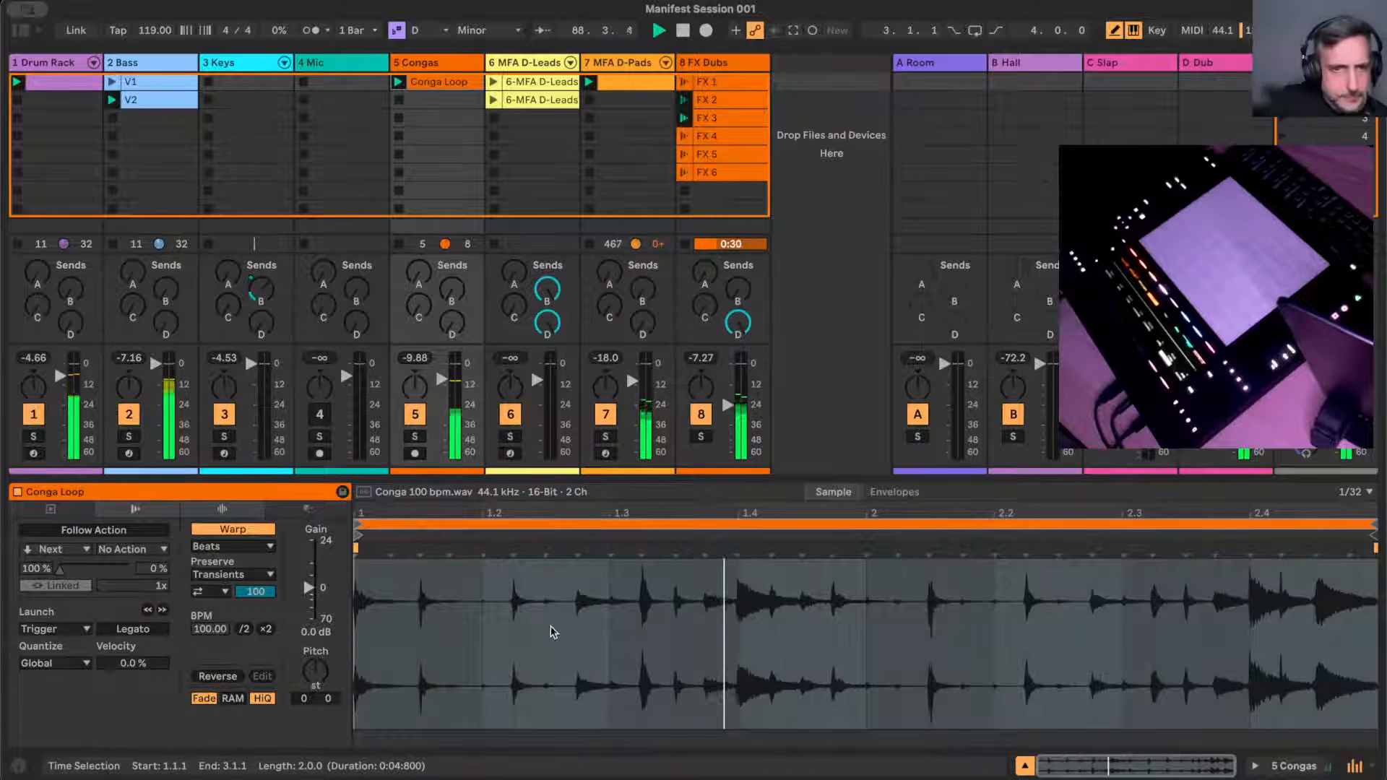
right_click(438, 627)
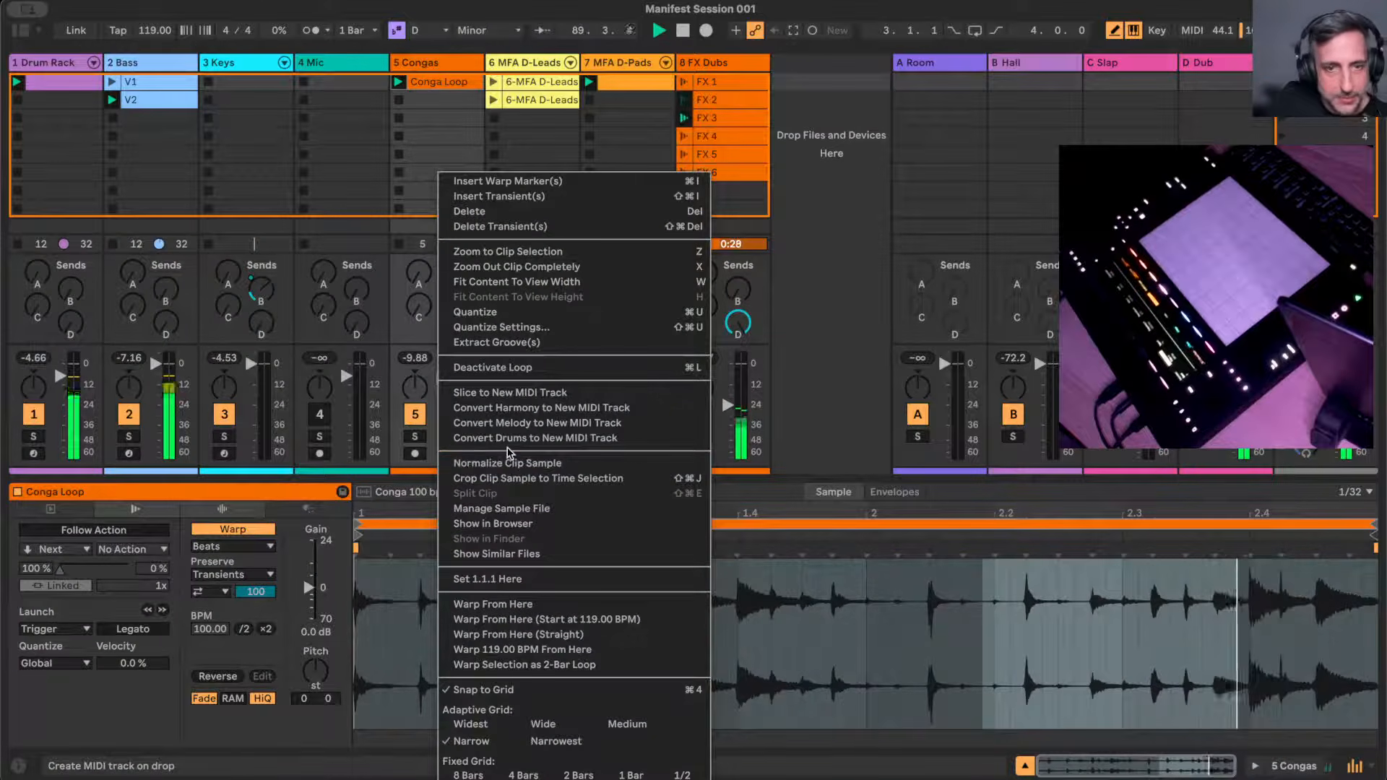
click(505, 463)
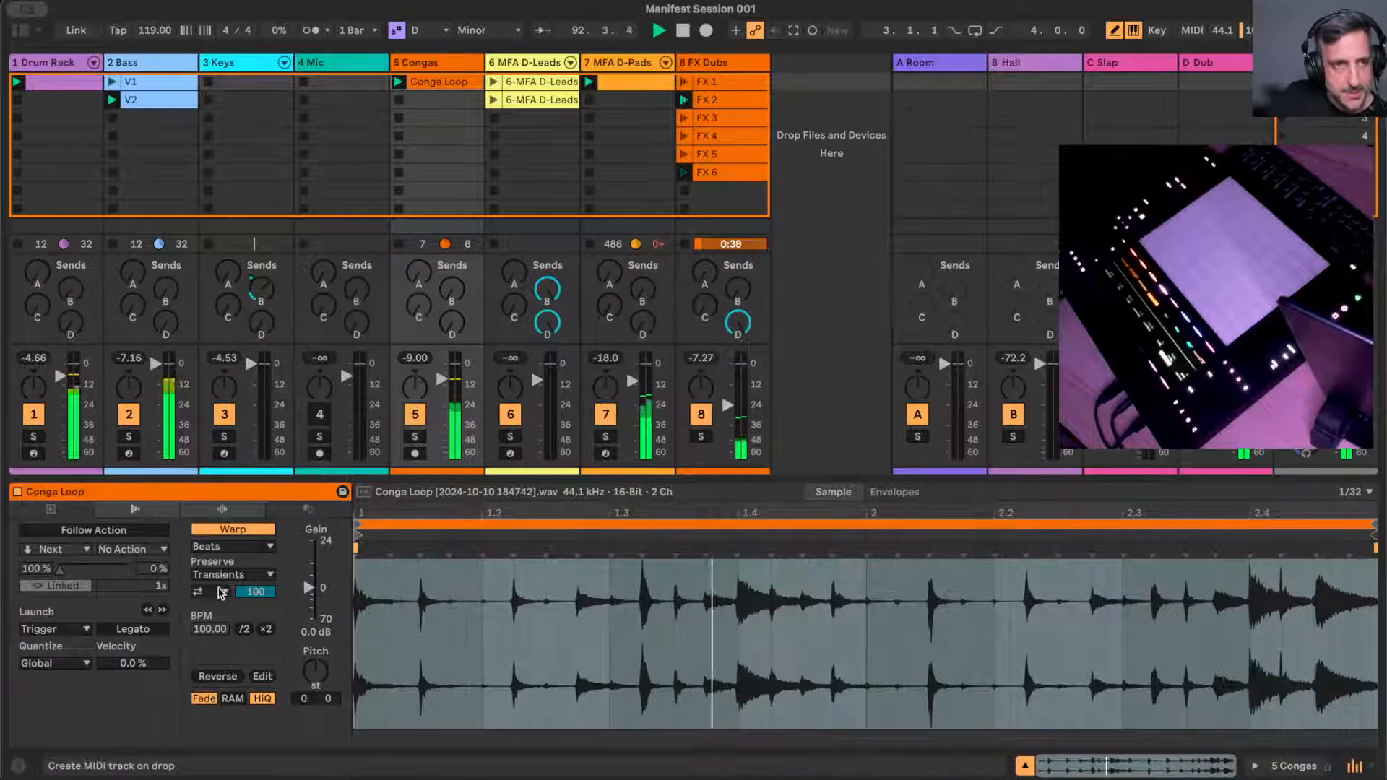
- Turn off transient looping in the Conga Loop clip's Beats warp settings and set the transient envelope to 41
click(221, 593)
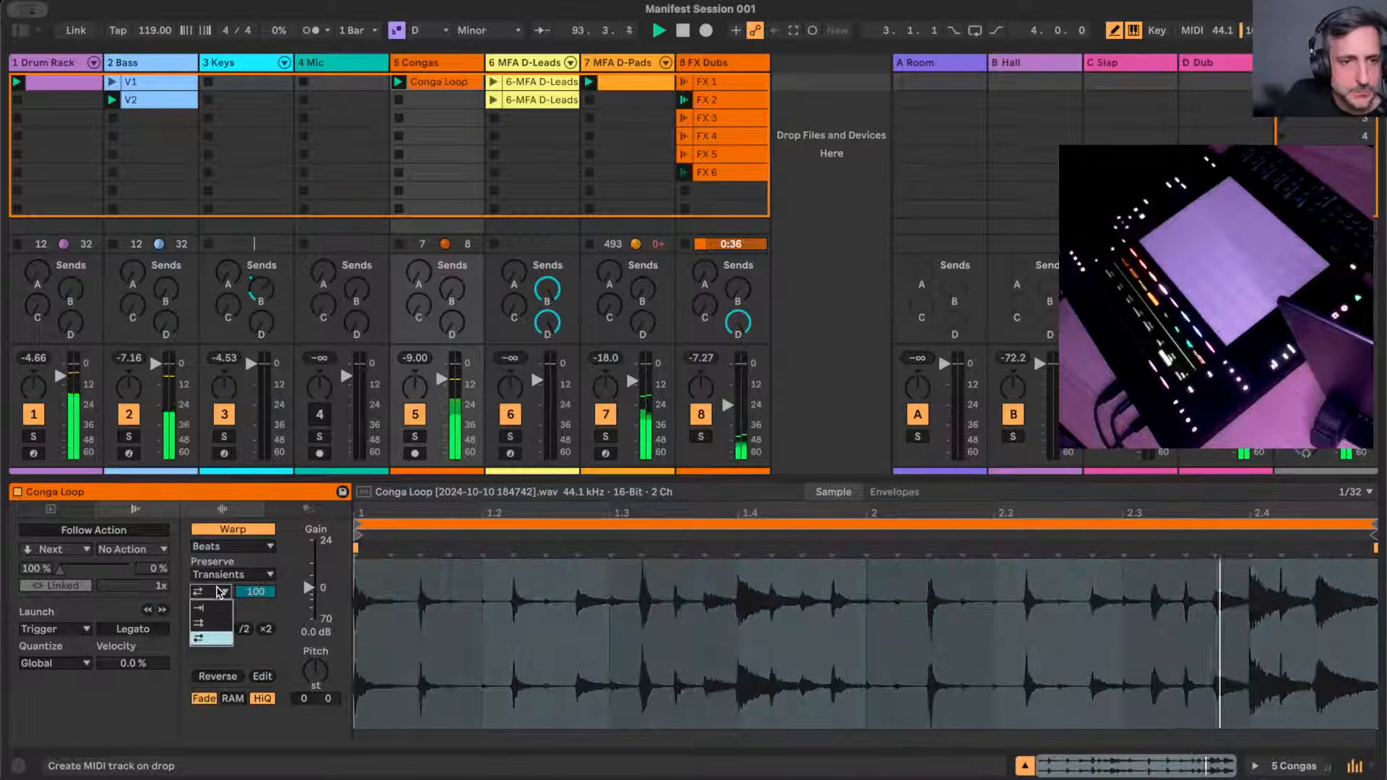
click(206, 609)
drag(256, 593, 257, 635)
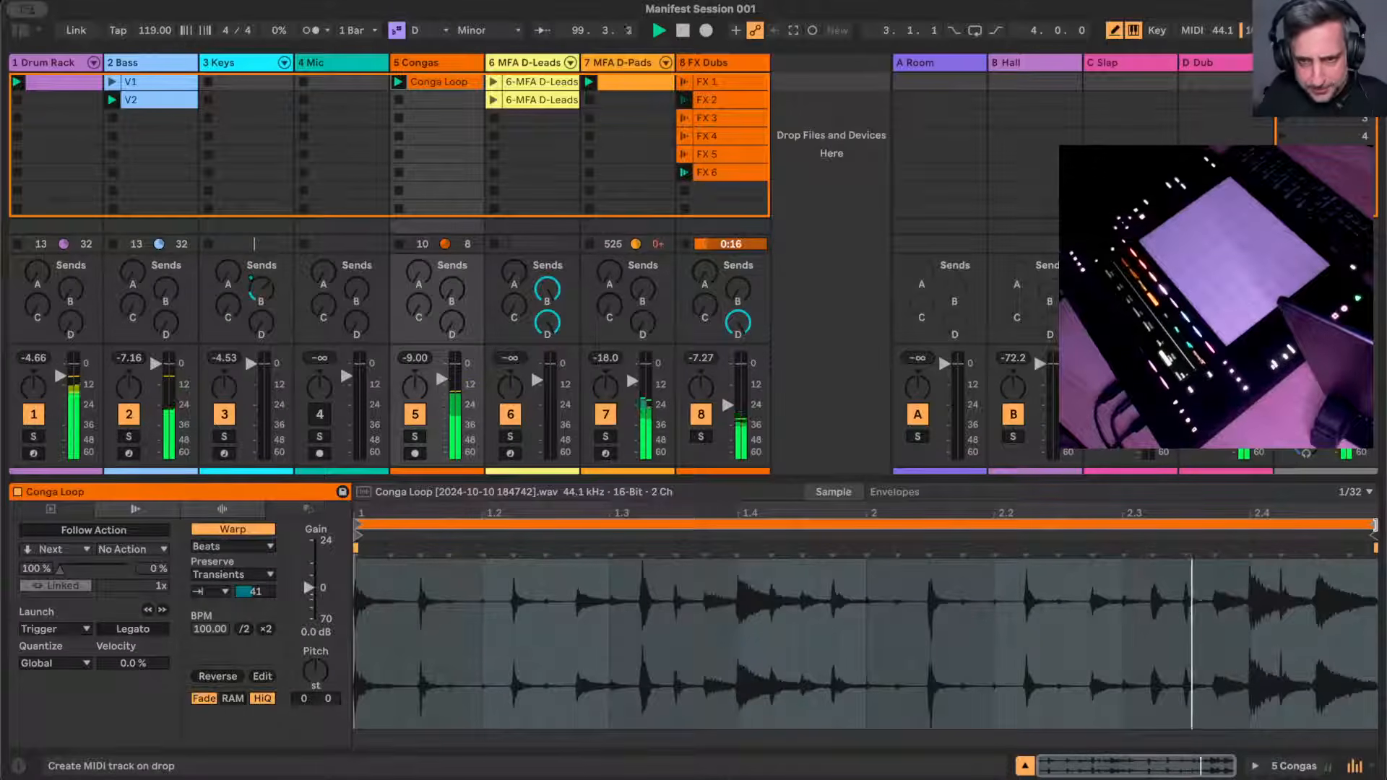
- Shorten the Conga Loop clip's loop to about 5.5 beats
mouse_move(1375, 526)
mouse_down()
mouse_move(804, 548)
mouse_move(752, 527)
mouse_move(604, 527)
mouse_move(732, 527)
mouse_up()
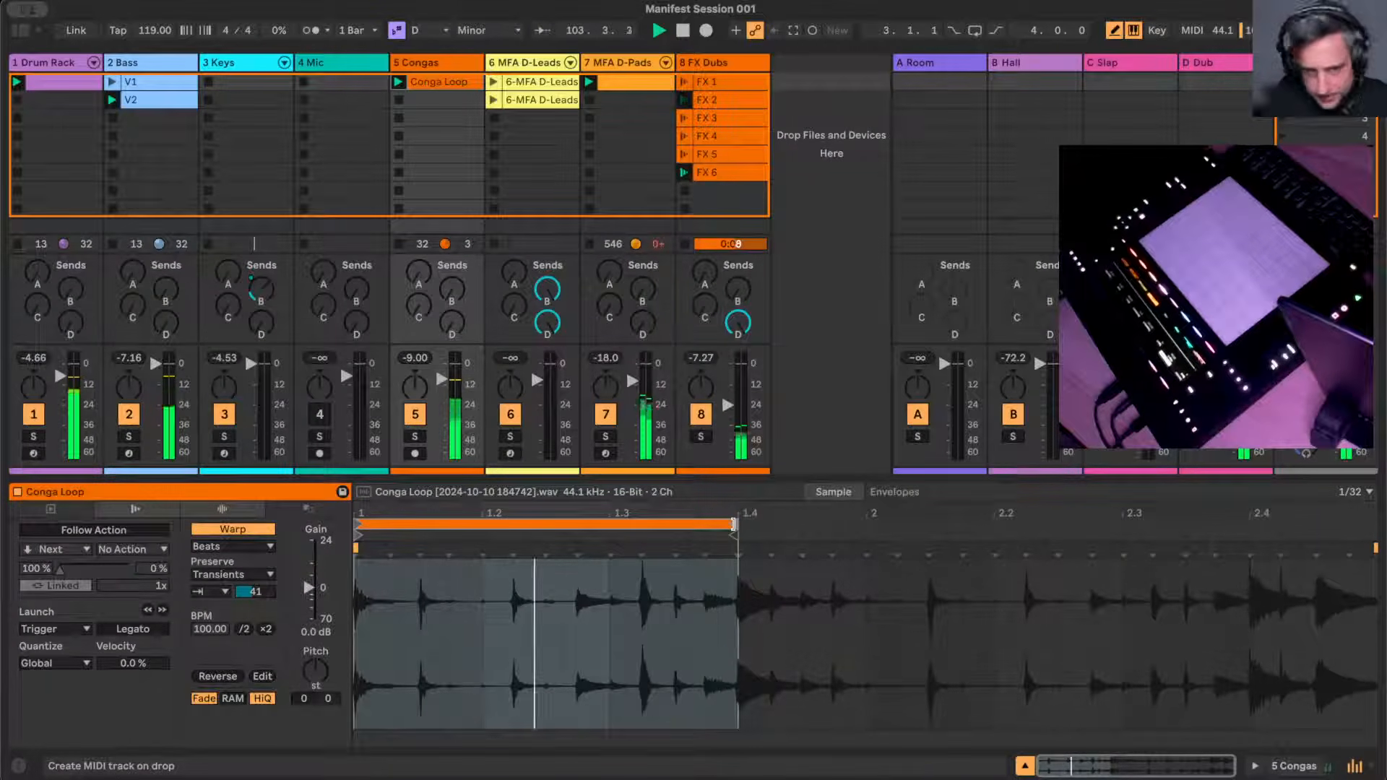
drag(733, 523, 988, 518)
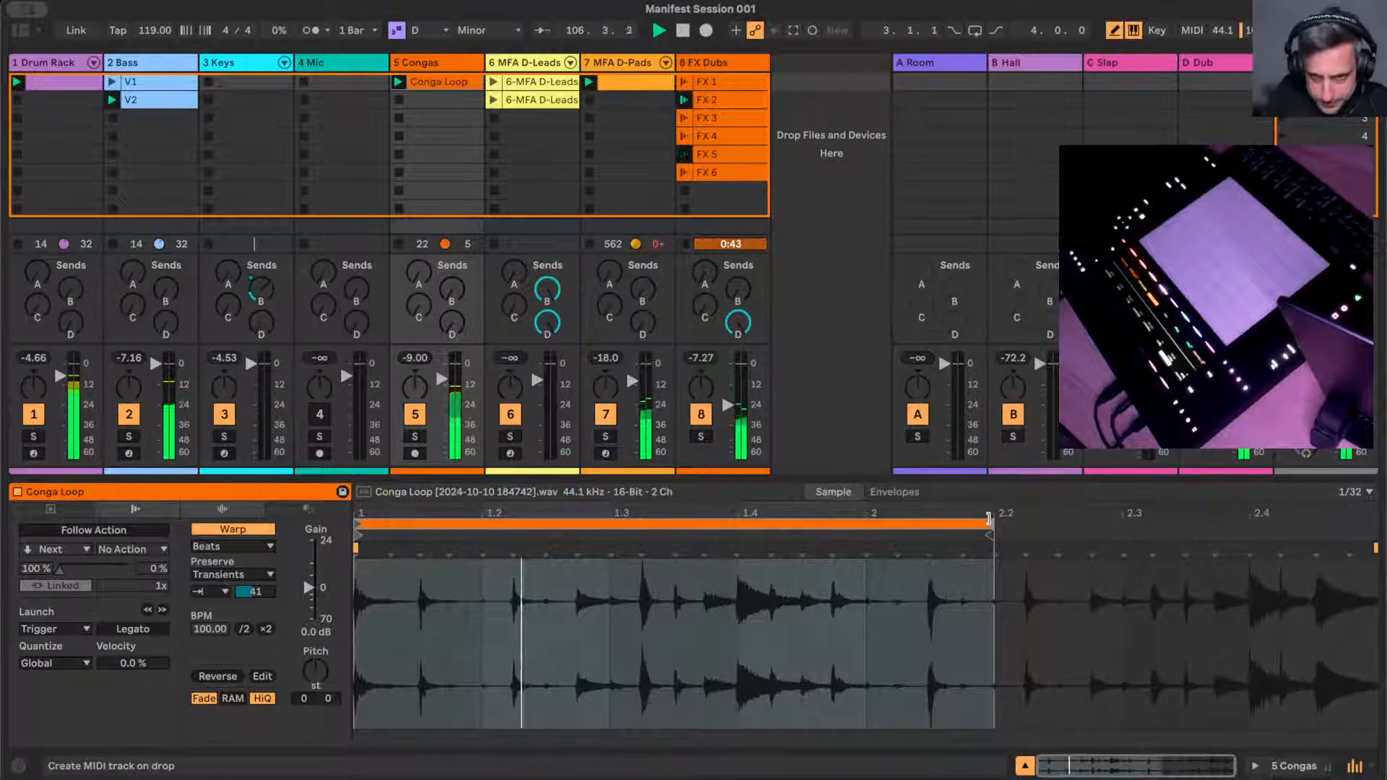
drag(988, 518, 1053, 524)
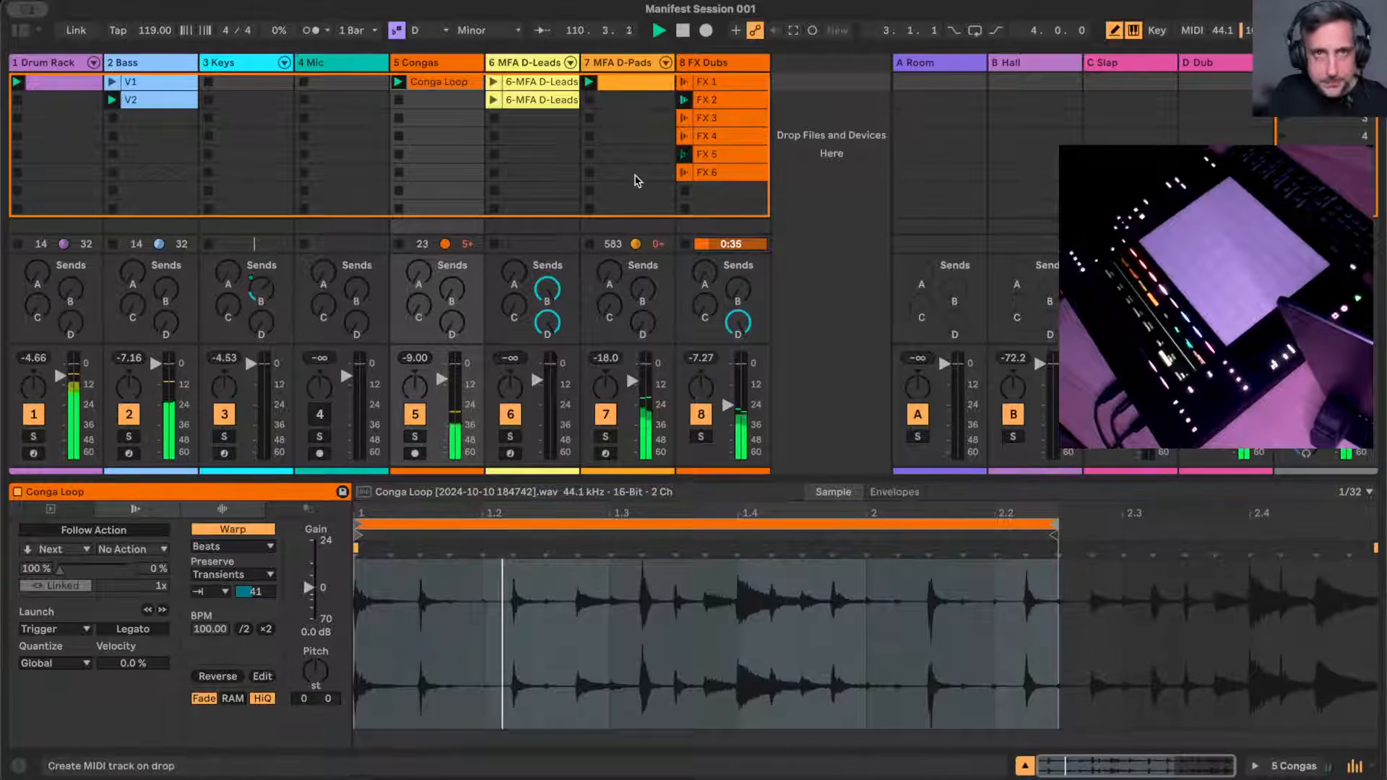
- Show the Congas track's devices and browse the Creative and Spatiotemporal collections for an effect
key(shift+Tab)
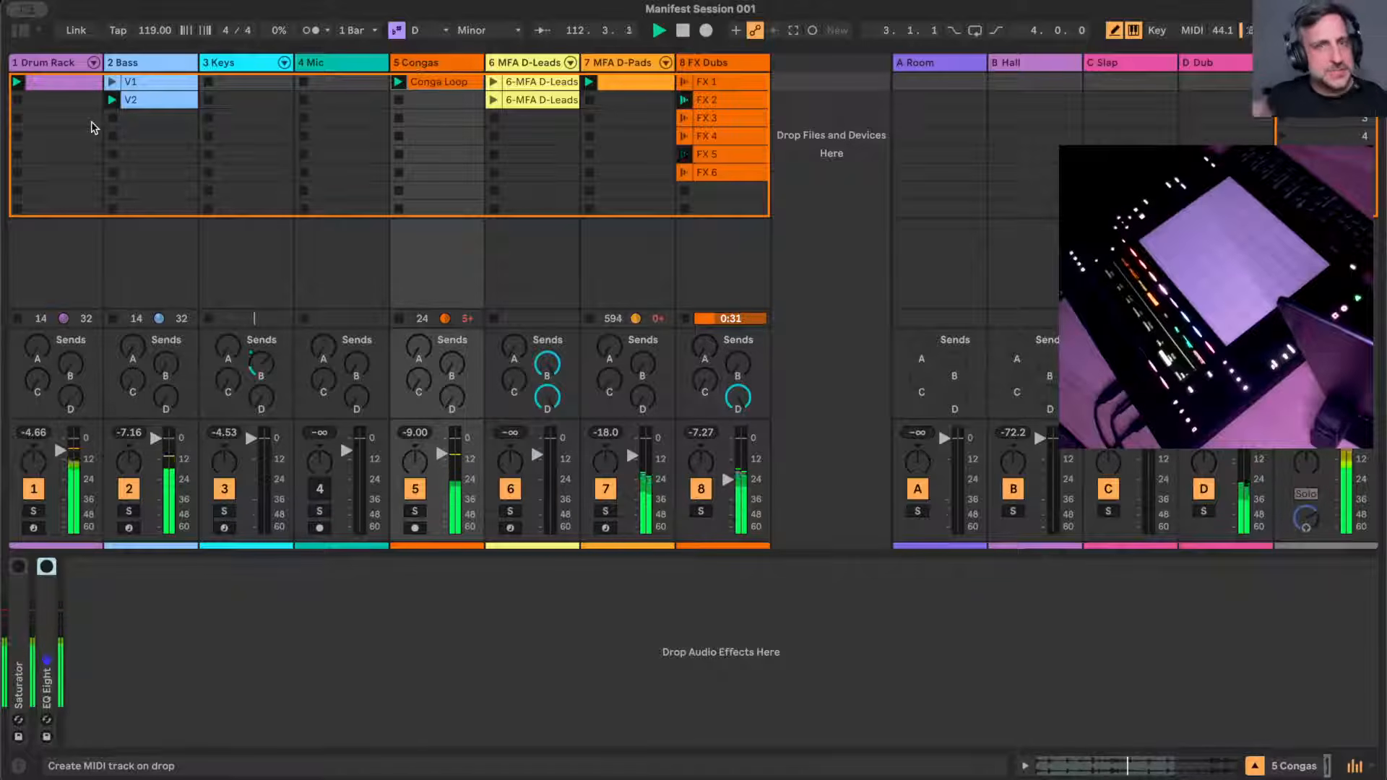
click(21, 33)
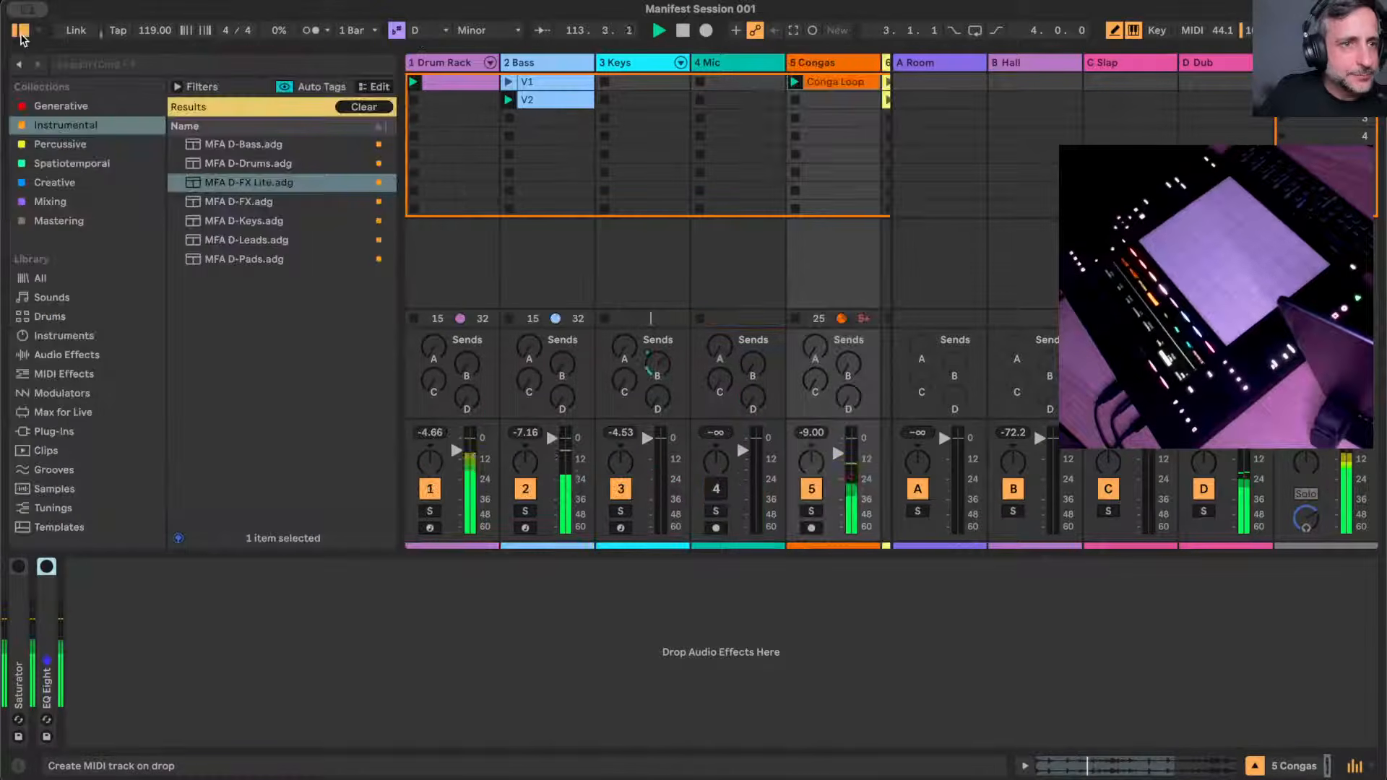
click(51, 186)
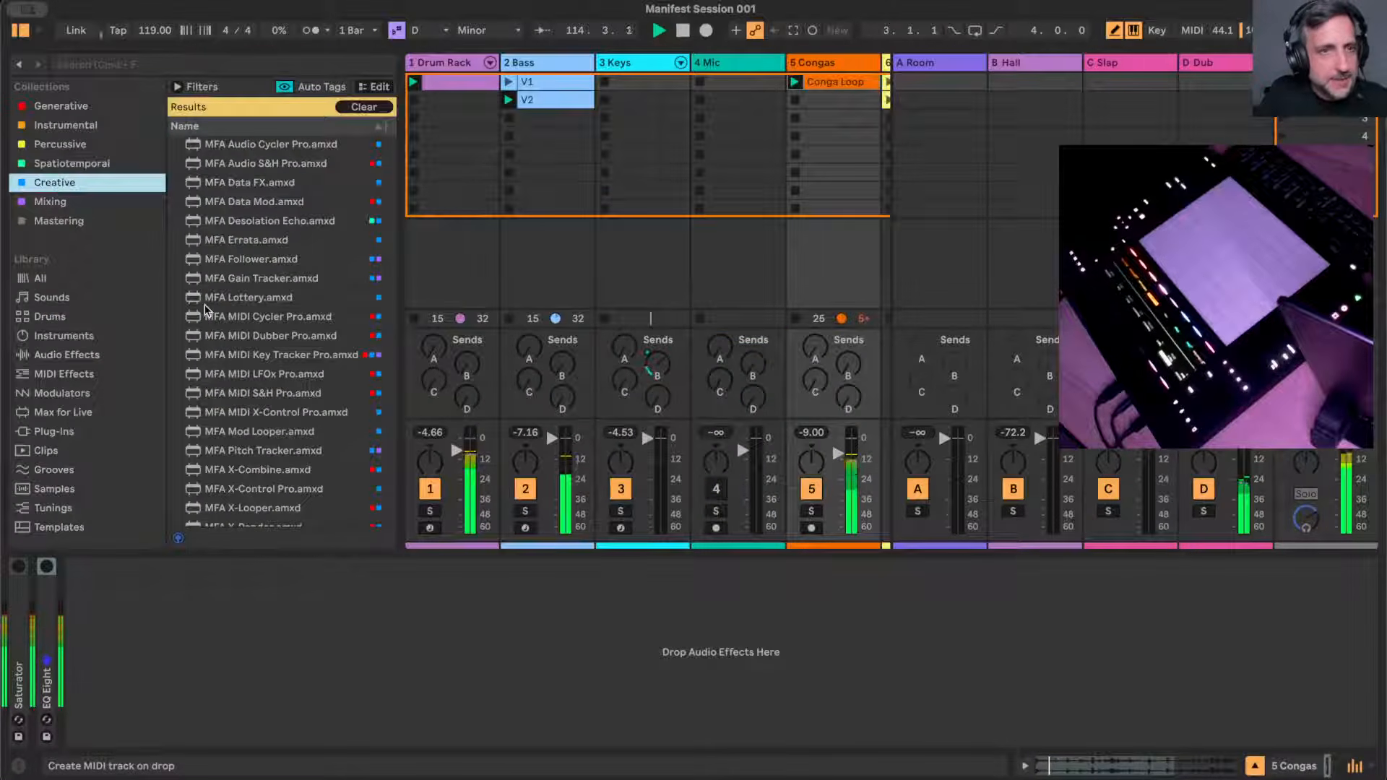
scroll(206, 305, down, 10)
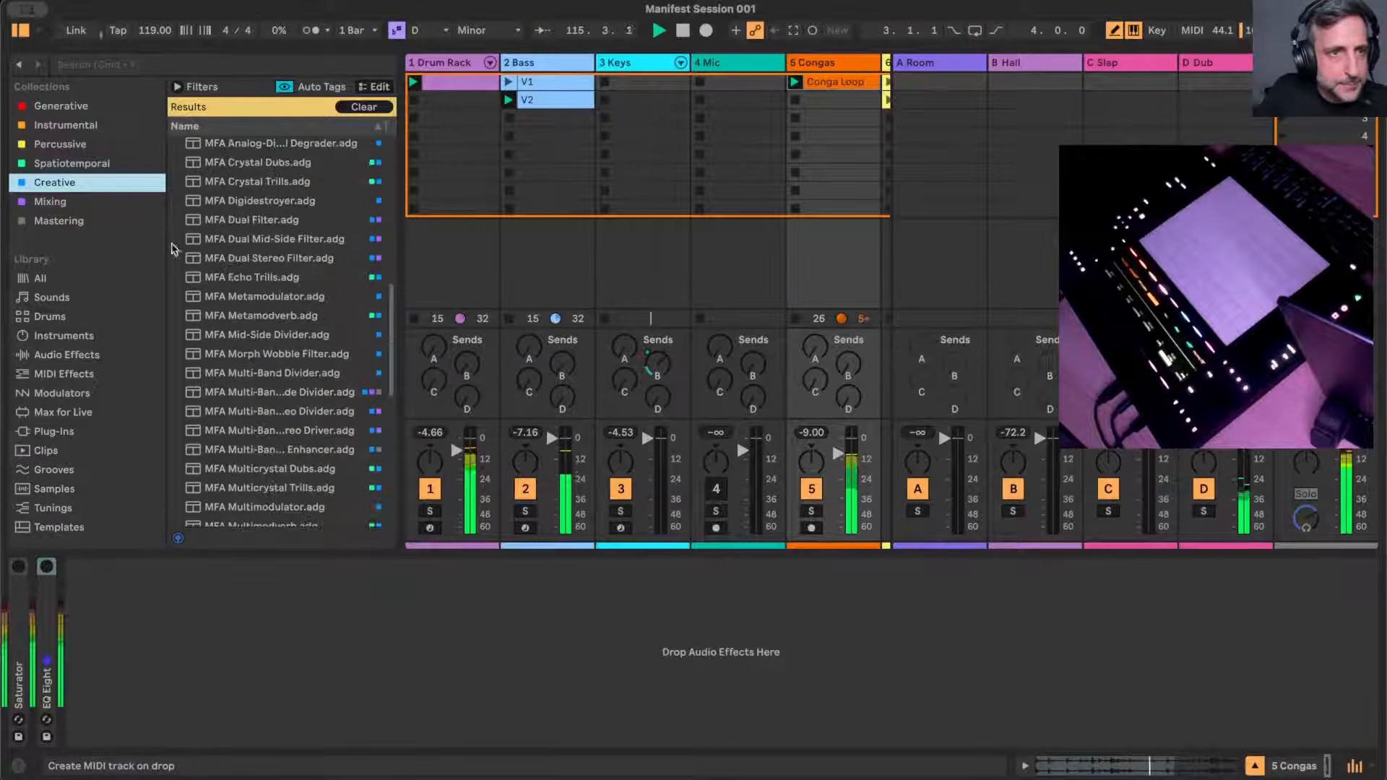
key(Up)
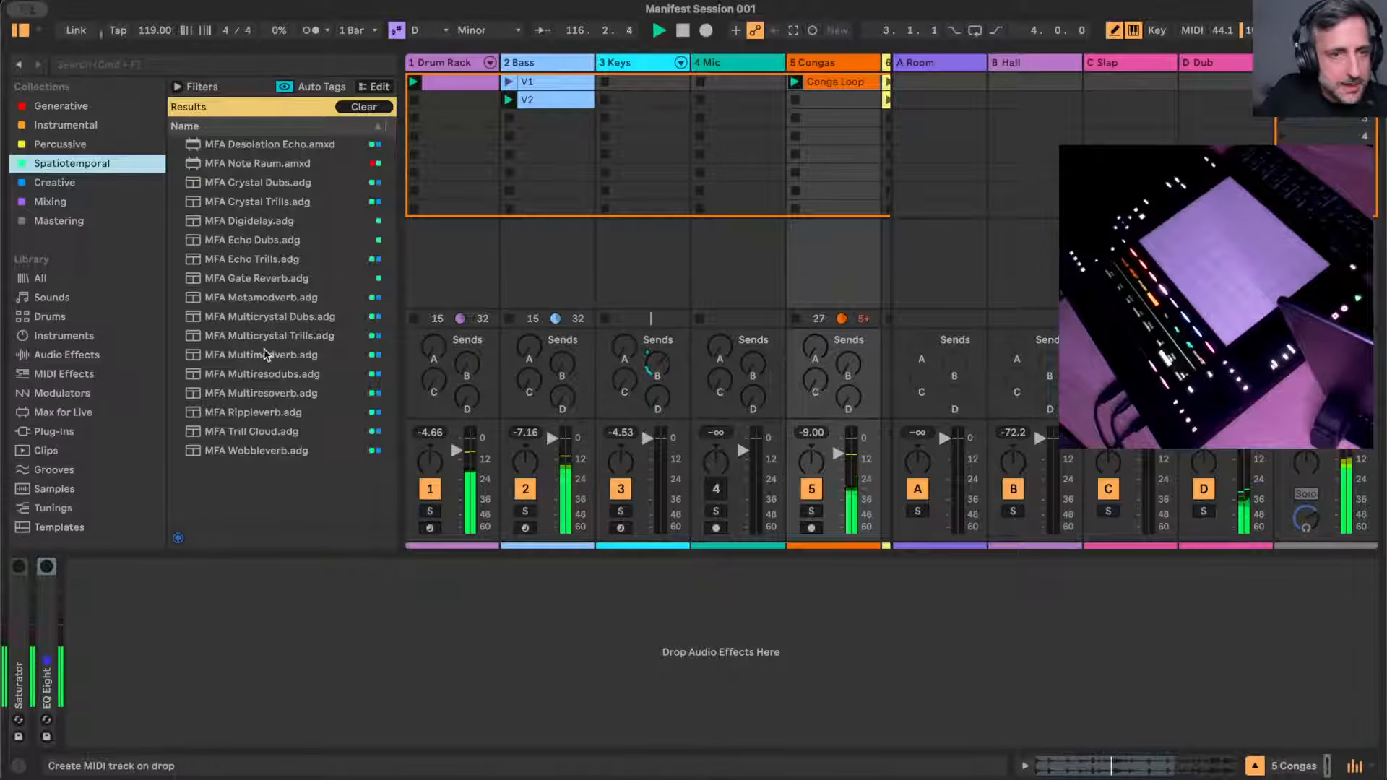
click(51, 183)
scroll(296, 358, down, 3)
scroll(299, 361, up, 5)
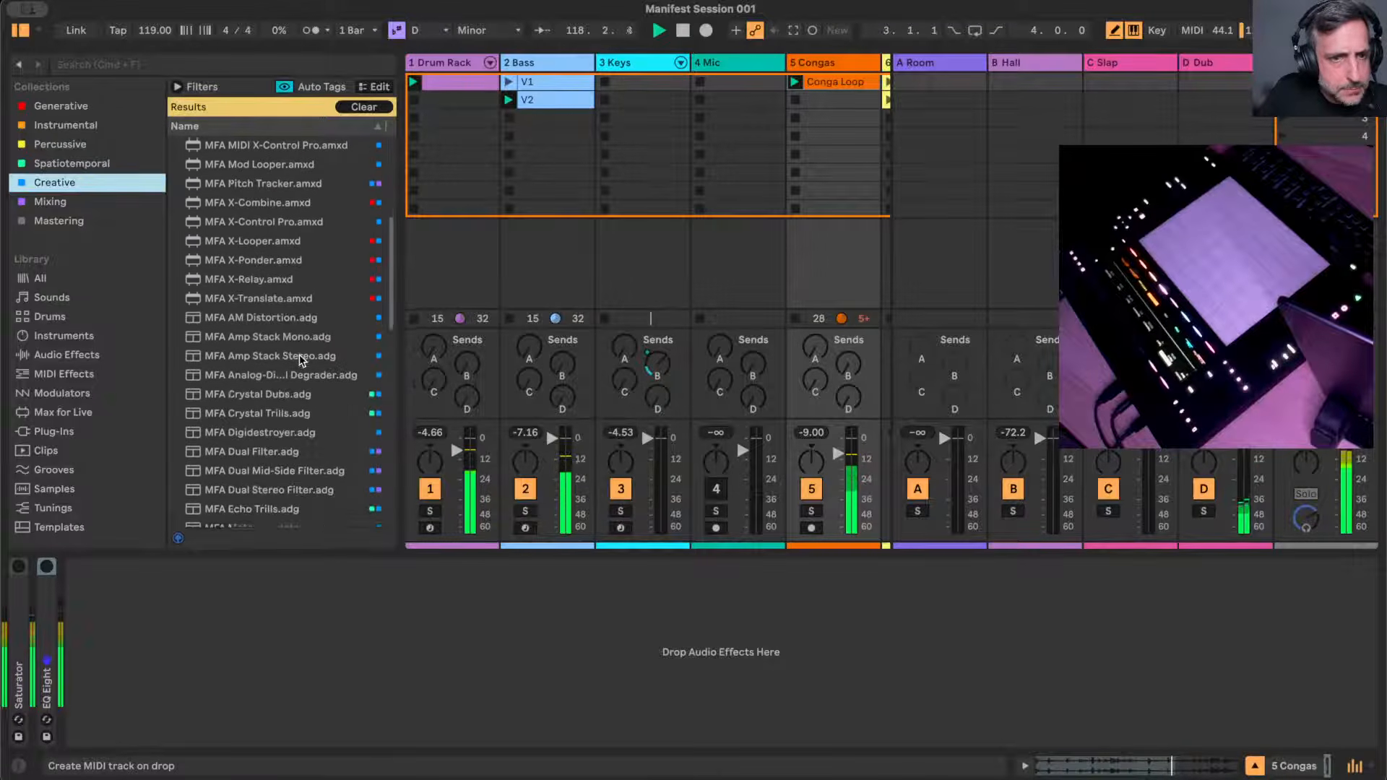
scroll(293, 504, down, 1)
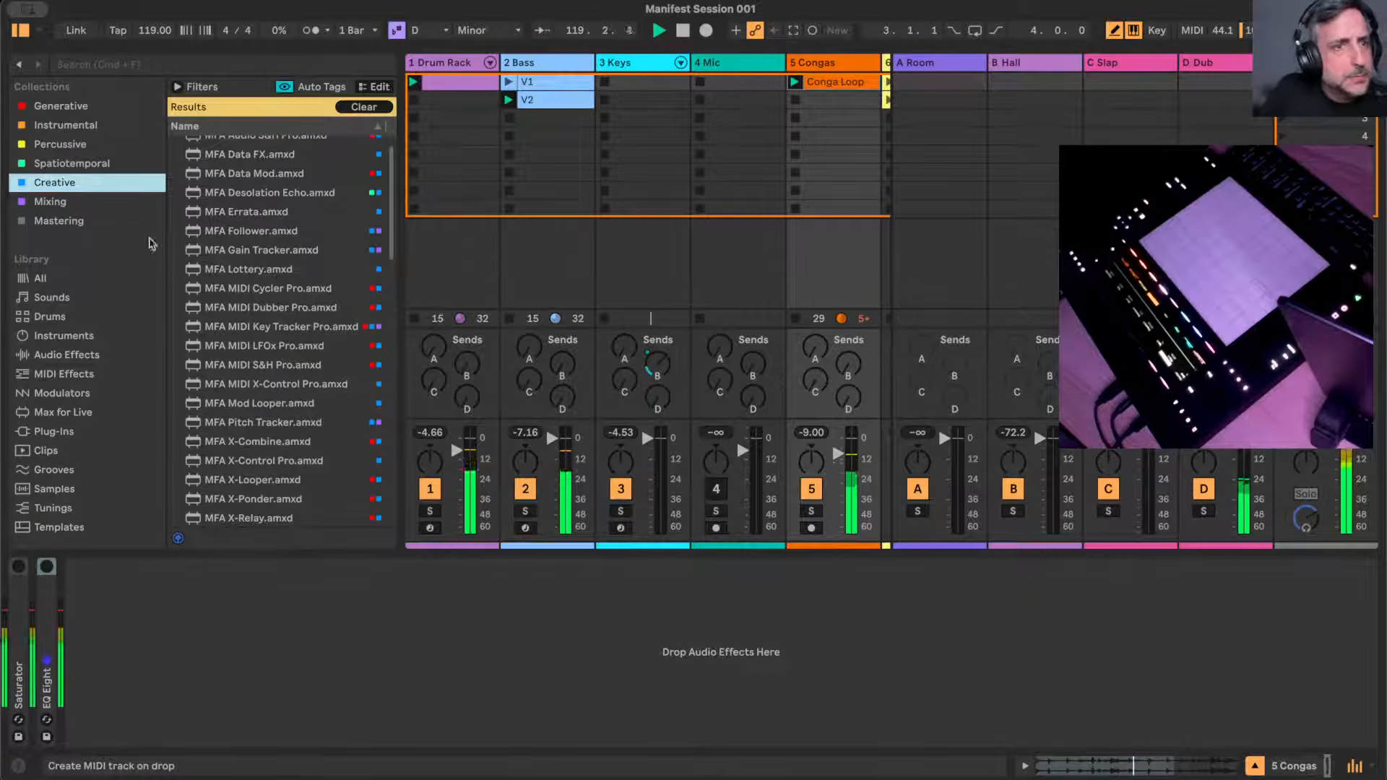
click(79, 166)
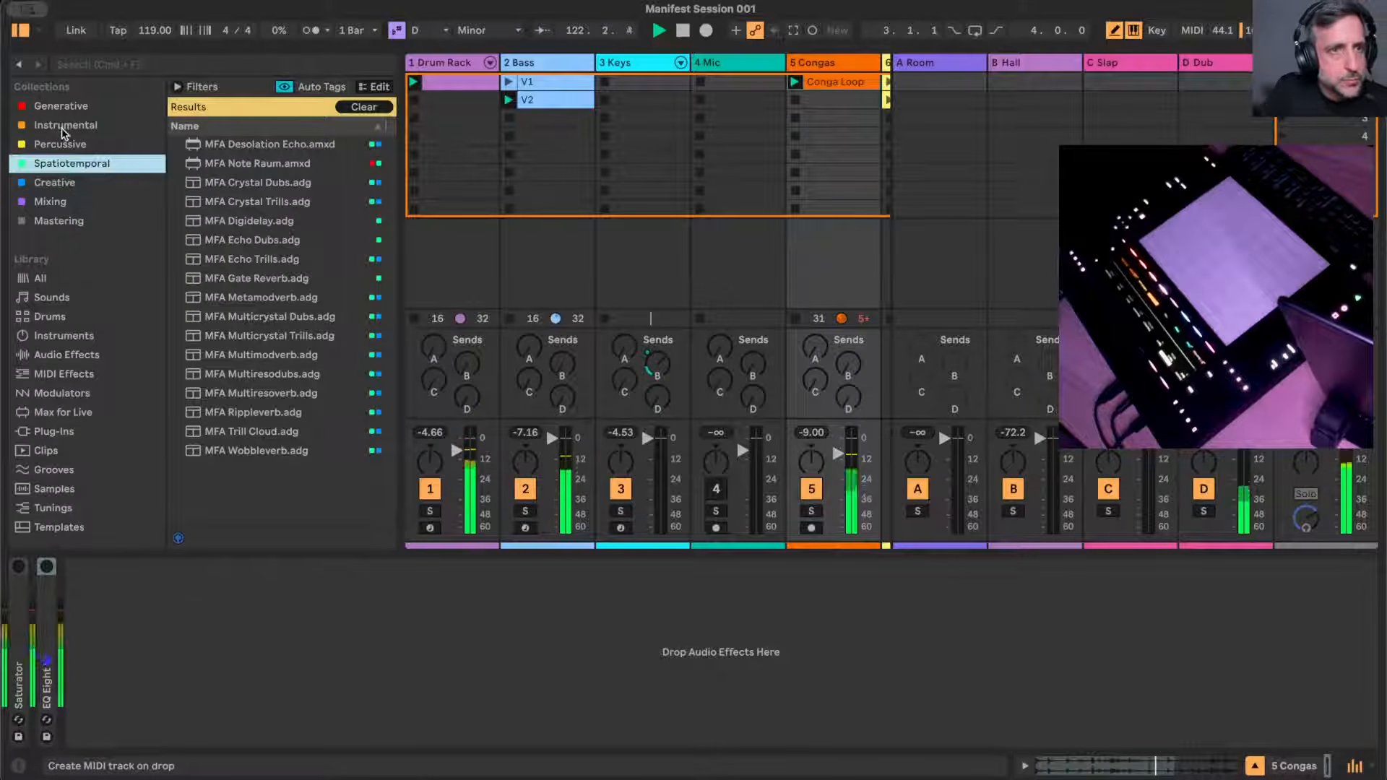
- Search for "x-comb" and check the Creative, Mixing, Spatiotemporal and Percussive collections for the device
click(134, 67)
text(x)
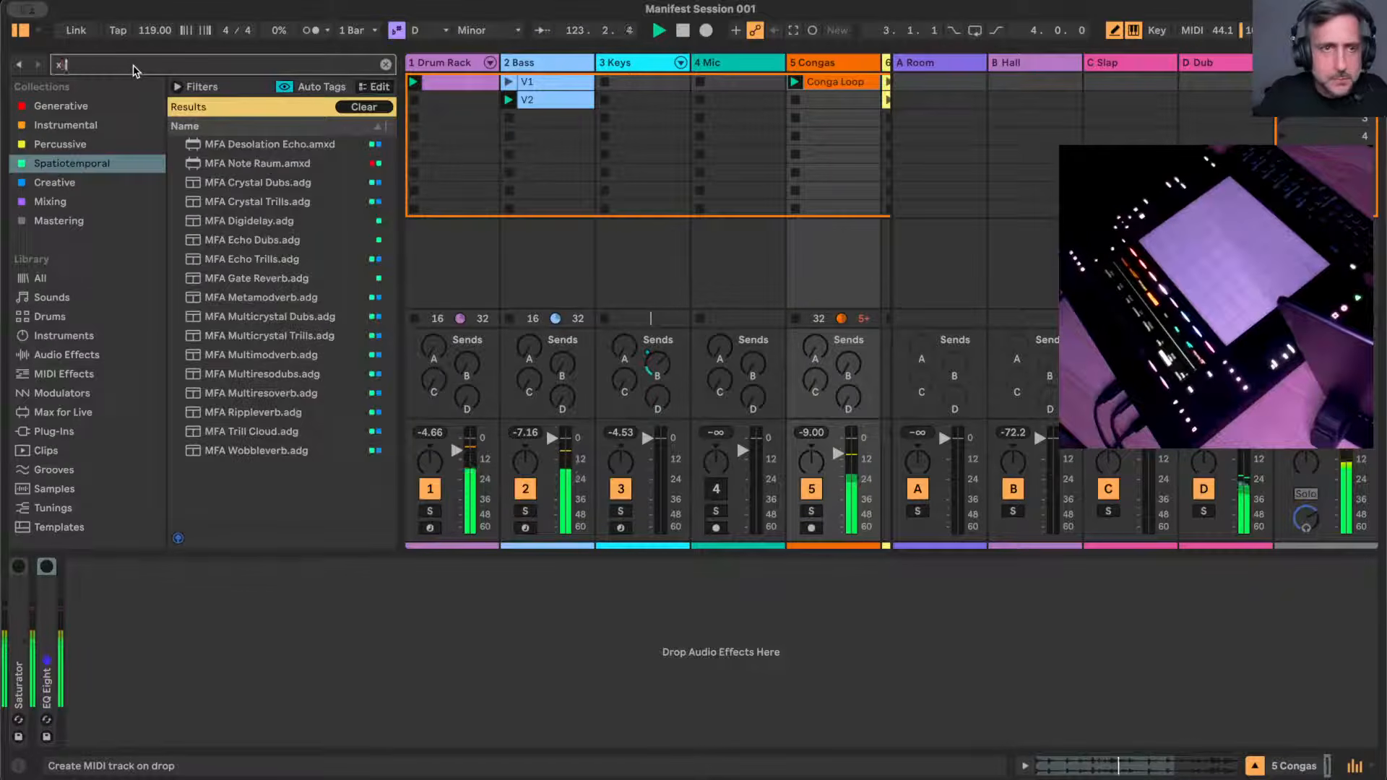
text(-comb)
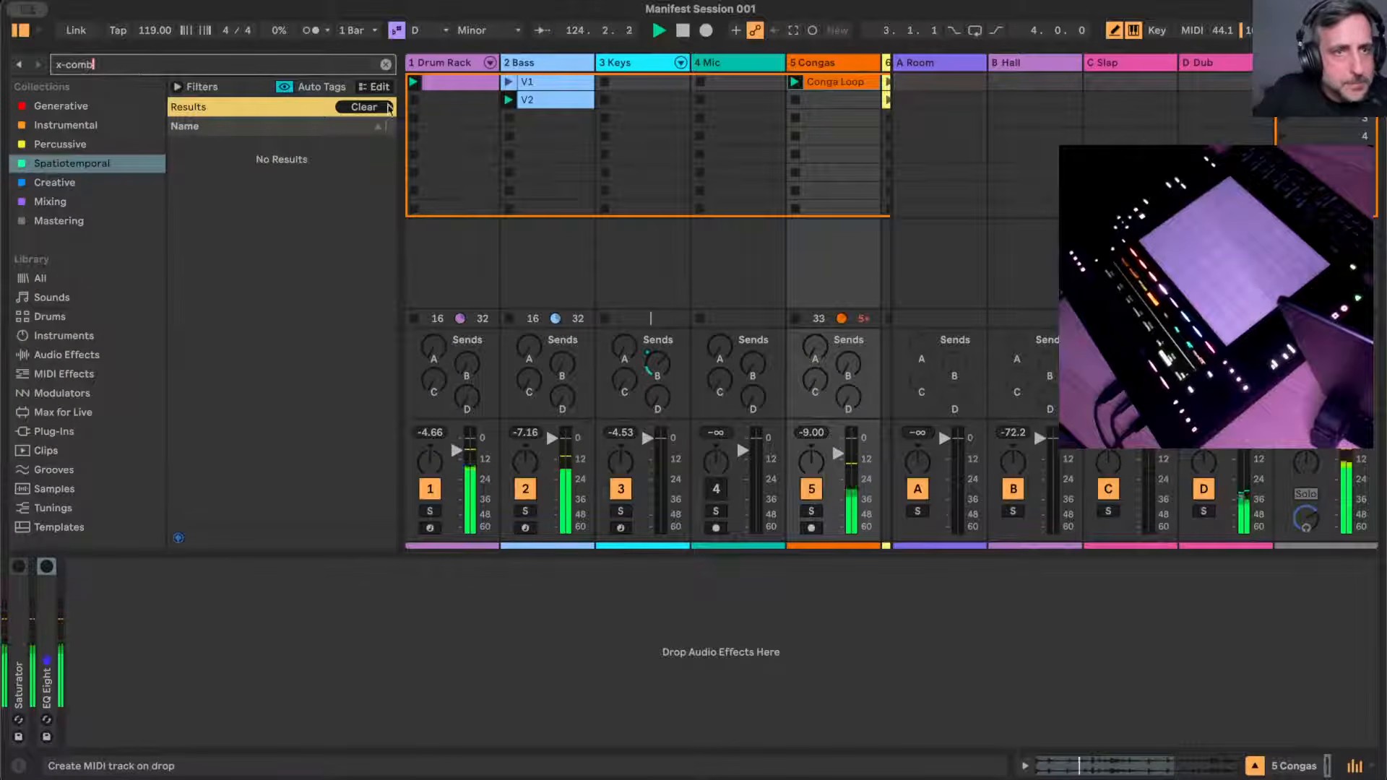
click(52, 182)
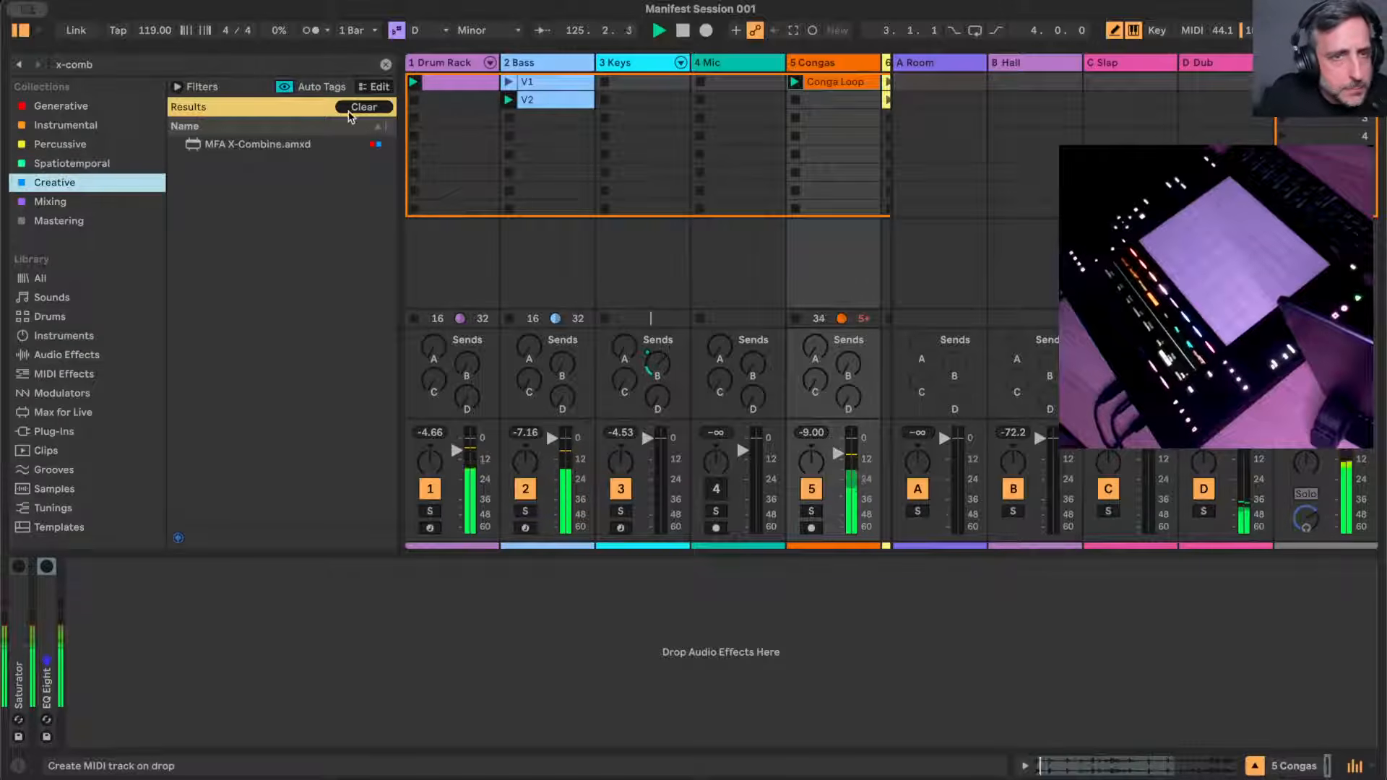
click(177, 87)
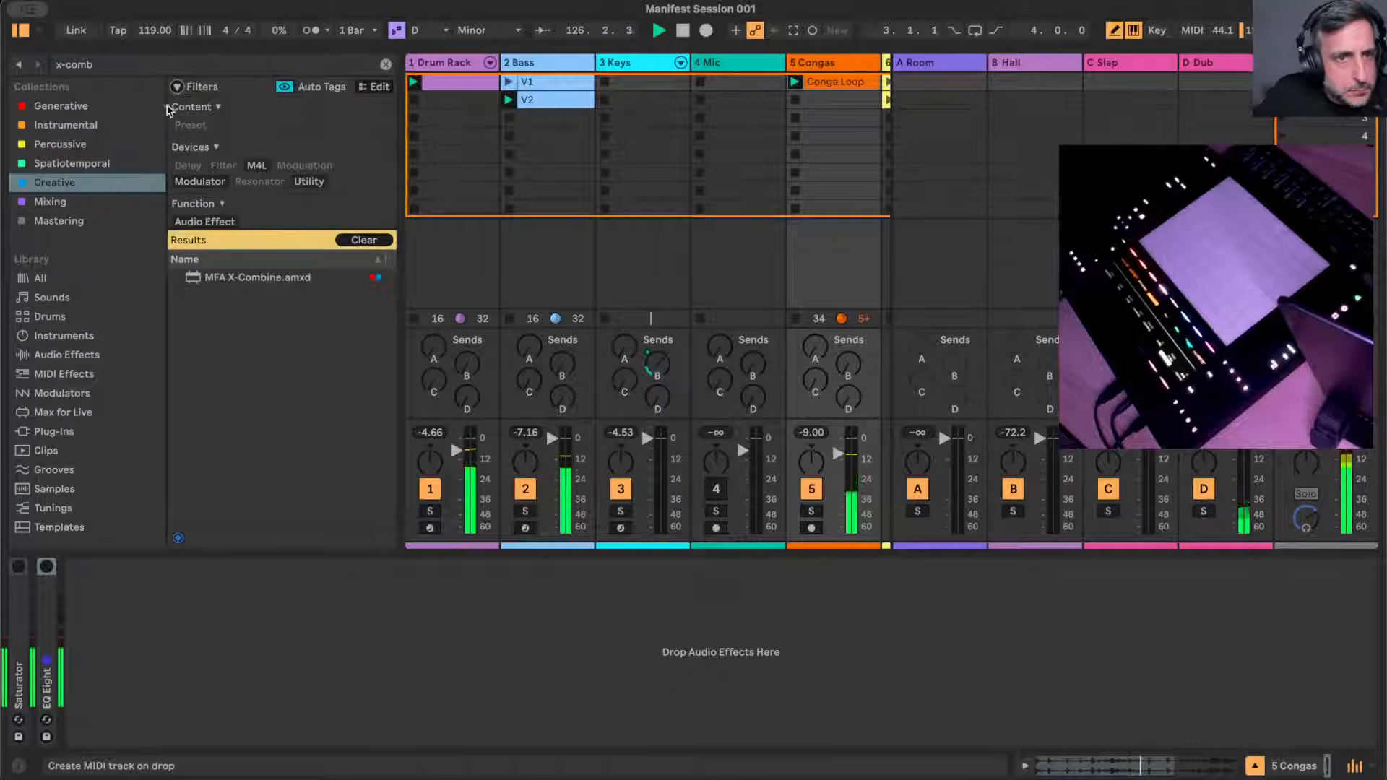
scroll(291, 184, down, 5)
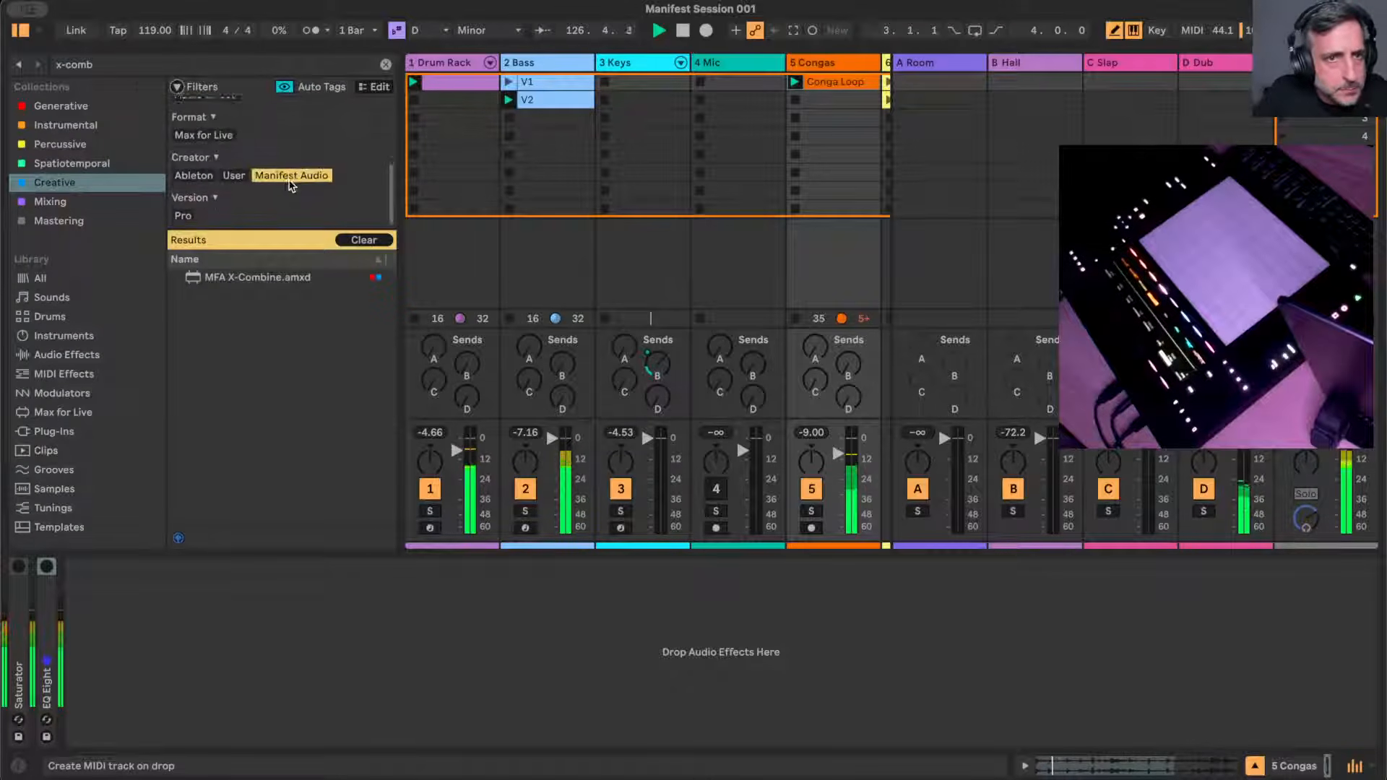
click(51, 202)
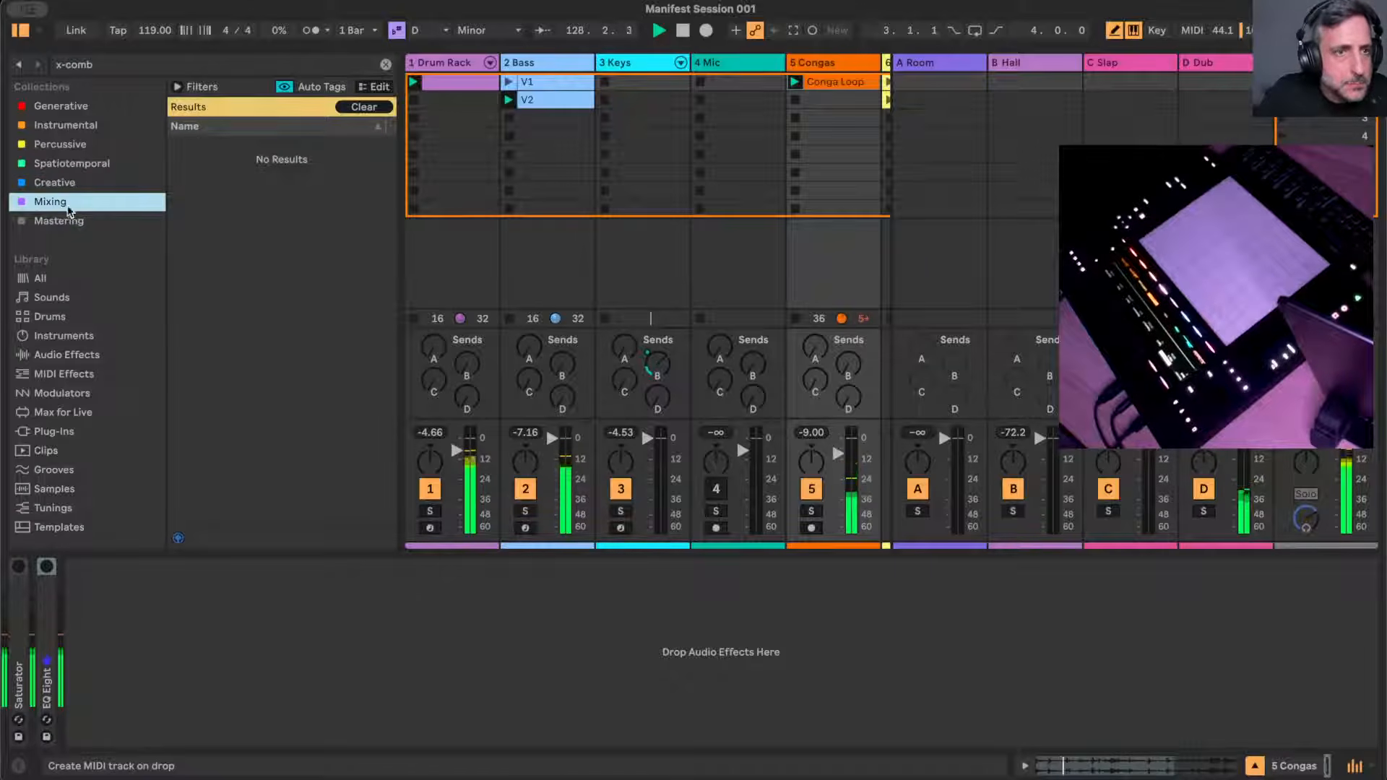
click(58, 183)
click(60, 163)
click(60, 144)
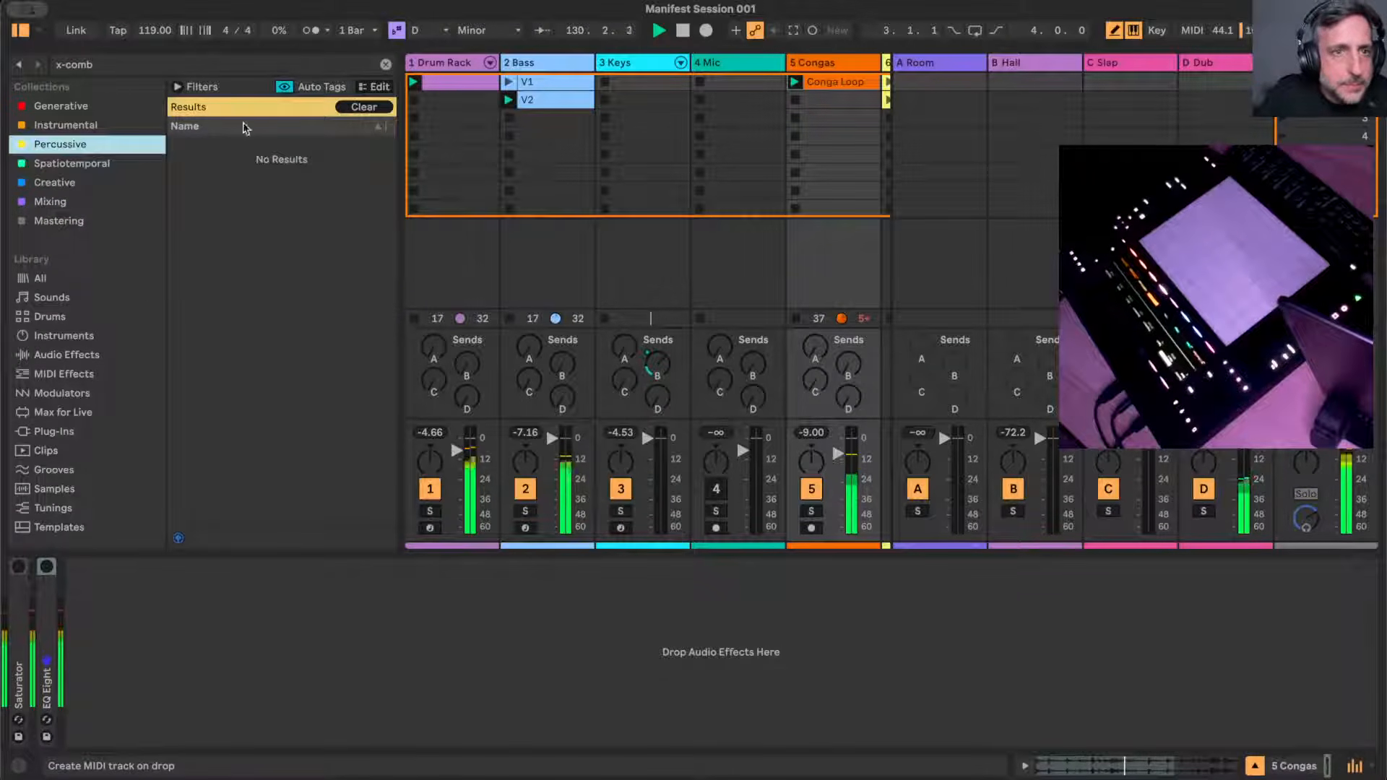
- Open the MFA Workshop place and expand MFA X-FX down to its Max Audio Effects folder
scroll(96, 331, down, 5)
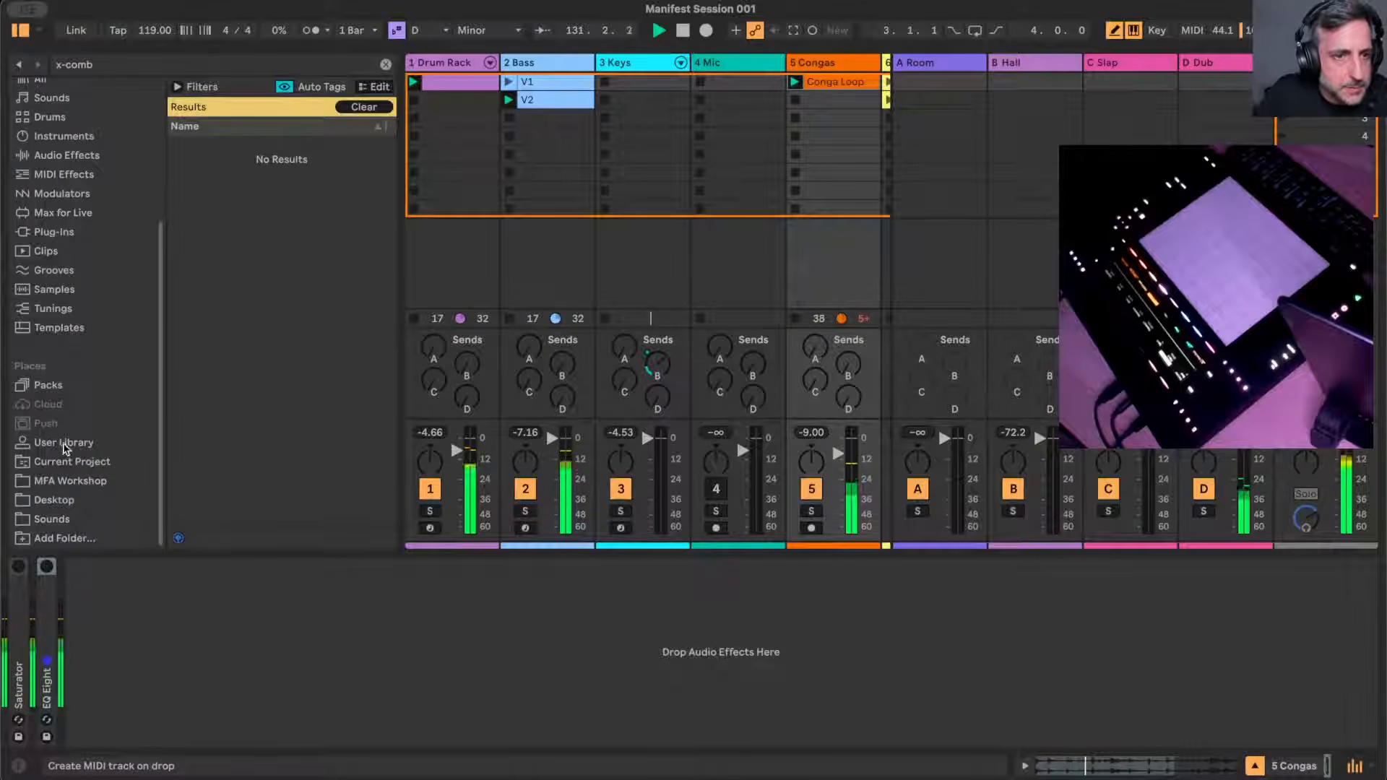
click(72, 483)
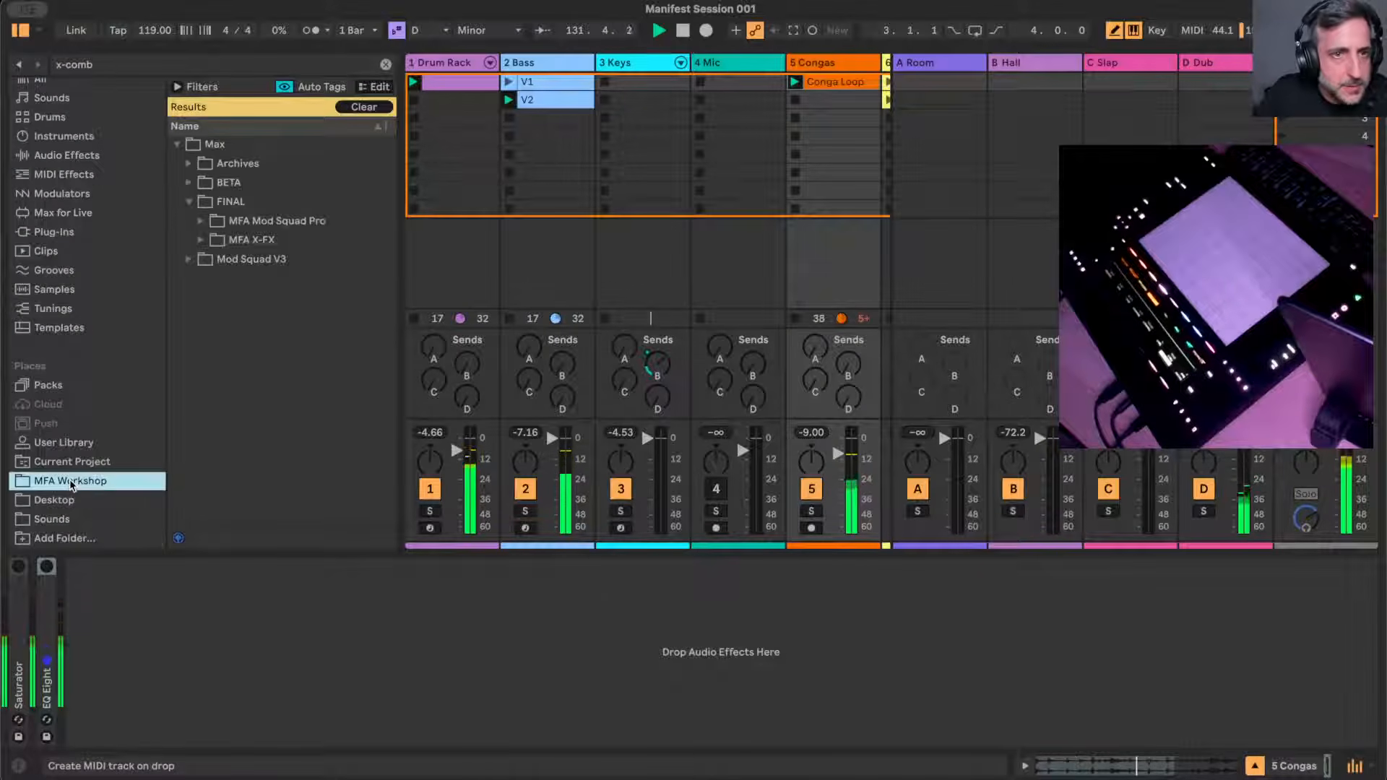
click(202, 240)
click(213, 259)
click(224, 279)
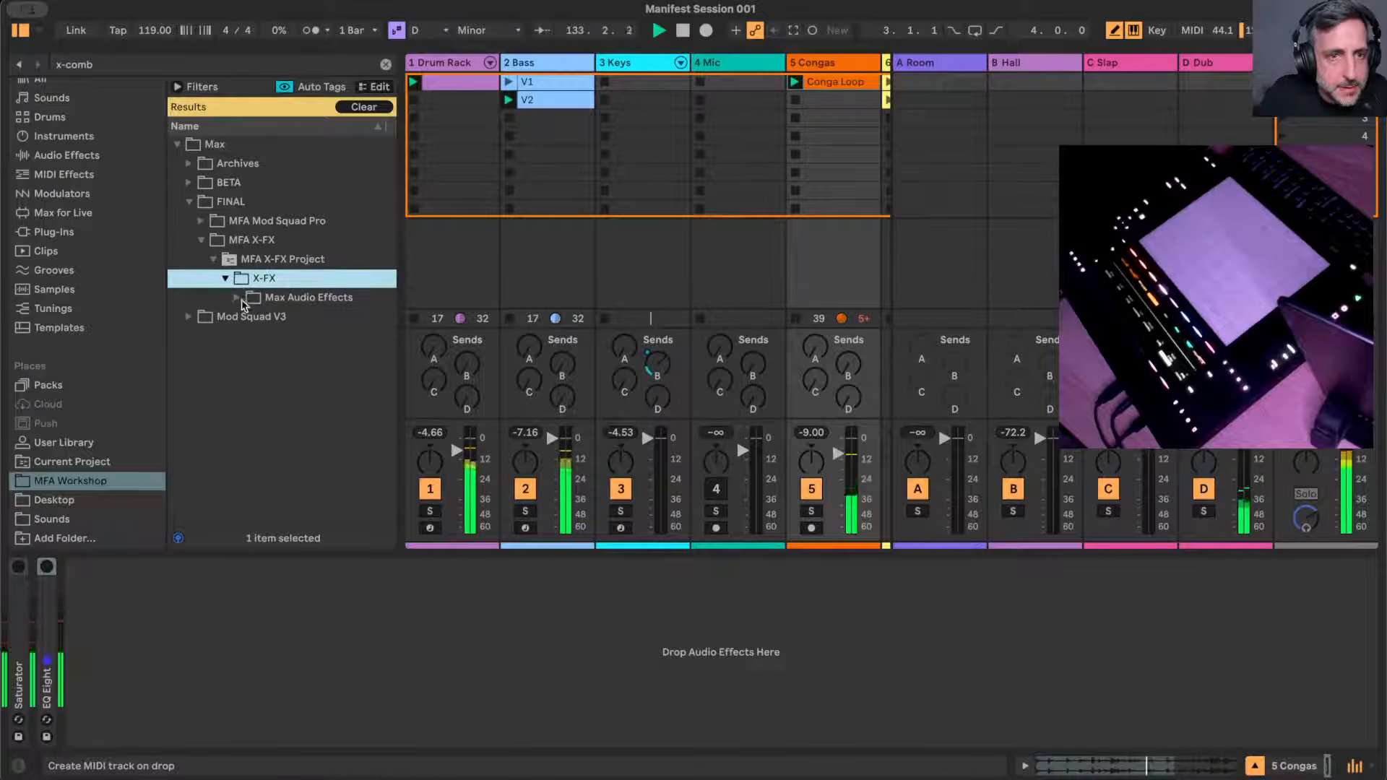
click(239, 298)
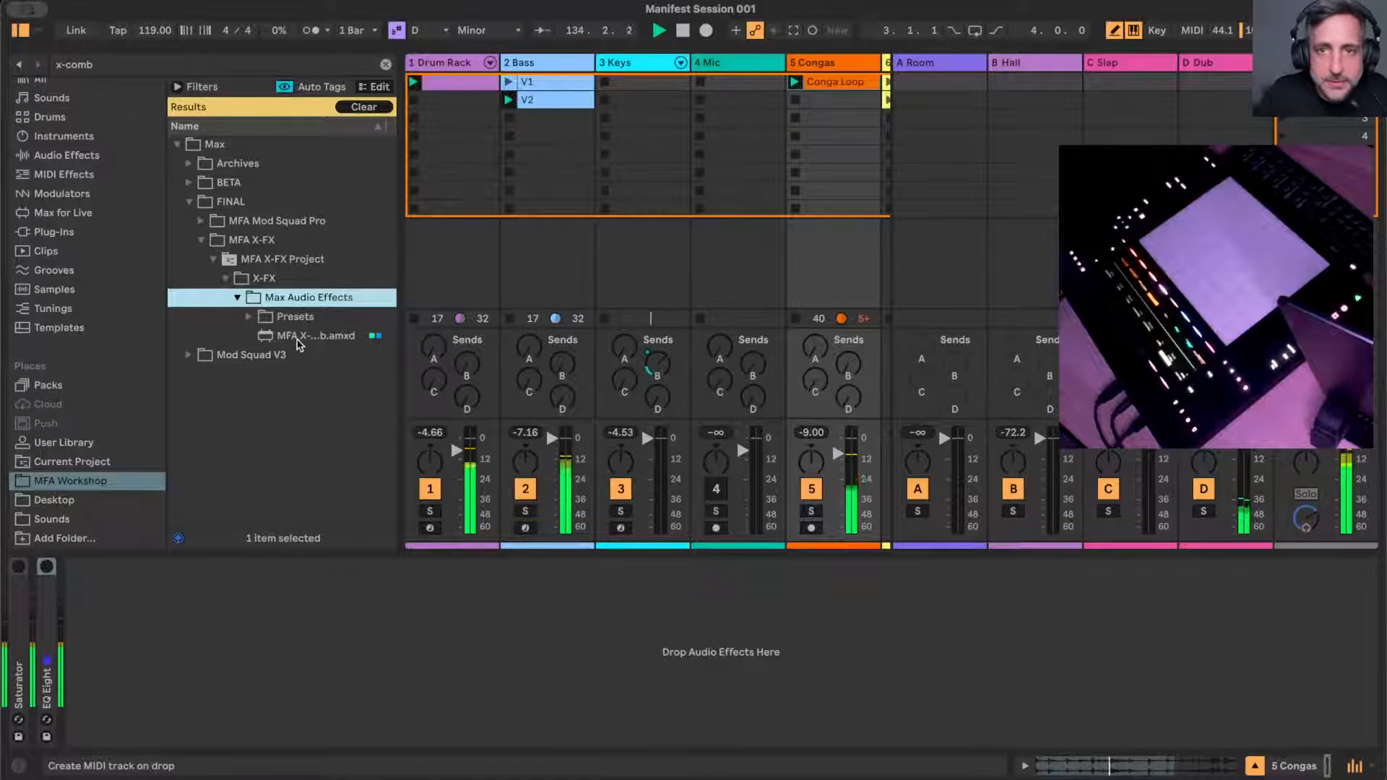
- Add the MFA X-Comb device to the Congas track and hide the browser
click(297, 338)
scroll(51, 318, up, 5)
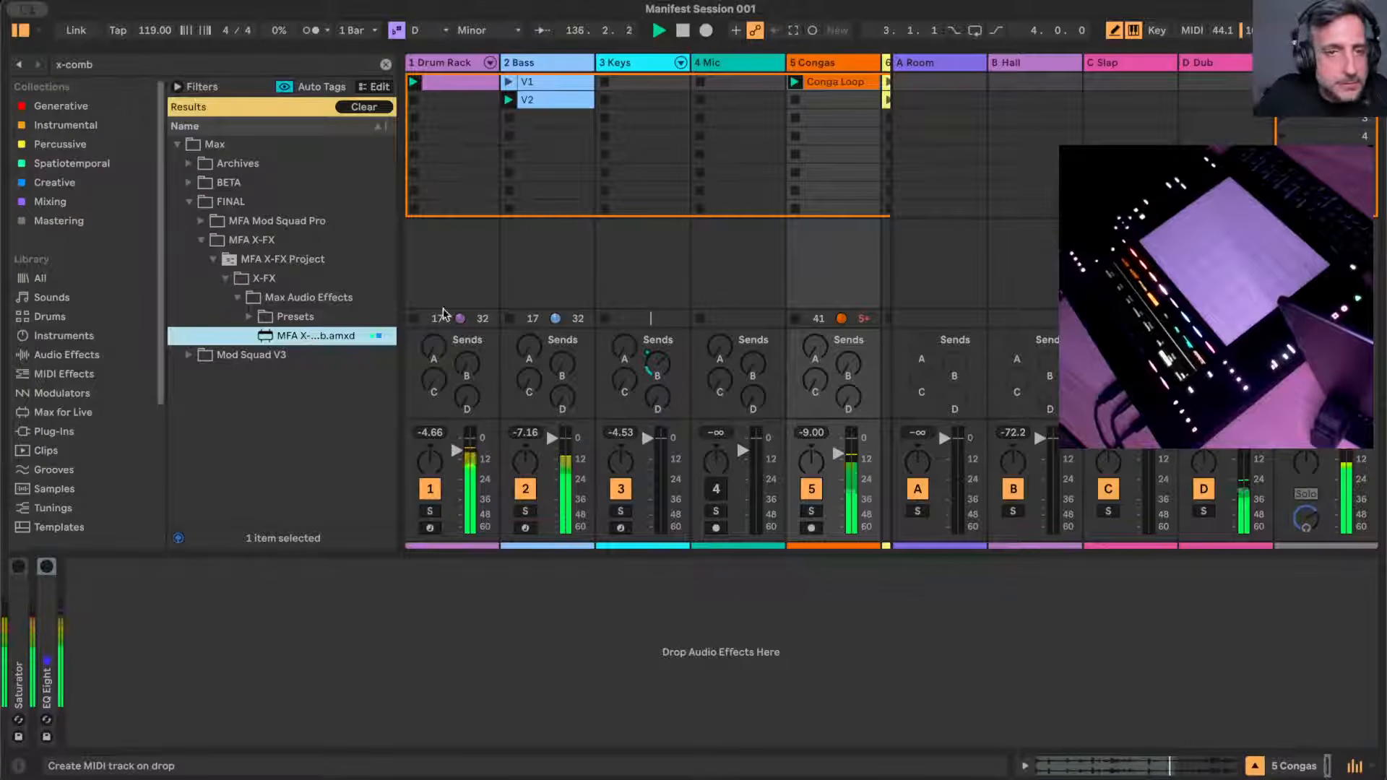
scroll(621, 296, right, 3)
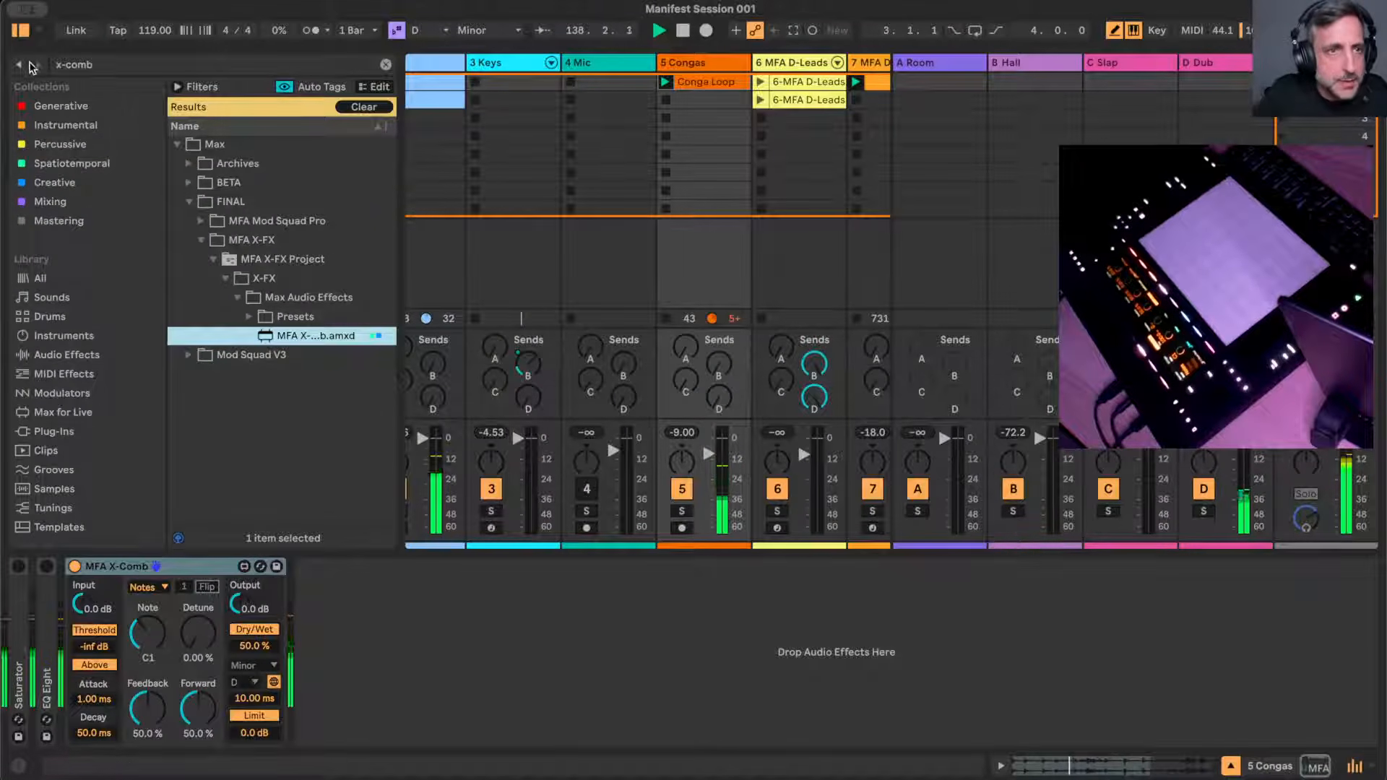
key(super+alt+b)
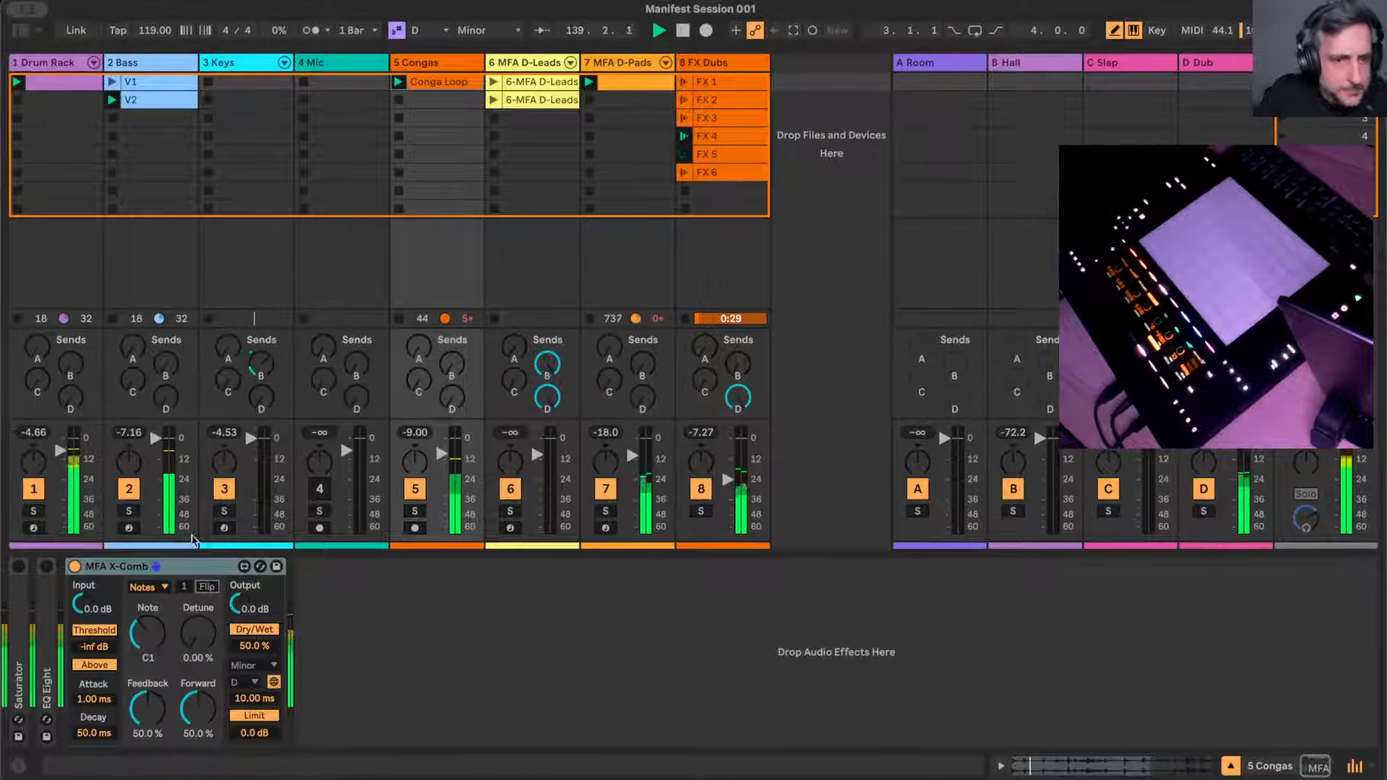
- Tune MFA X-Comb to note D0 with Feedback at 81.1 % and Forward at 86.2 %, trying note D1 along the way
drag(142, 627, 143, 633)
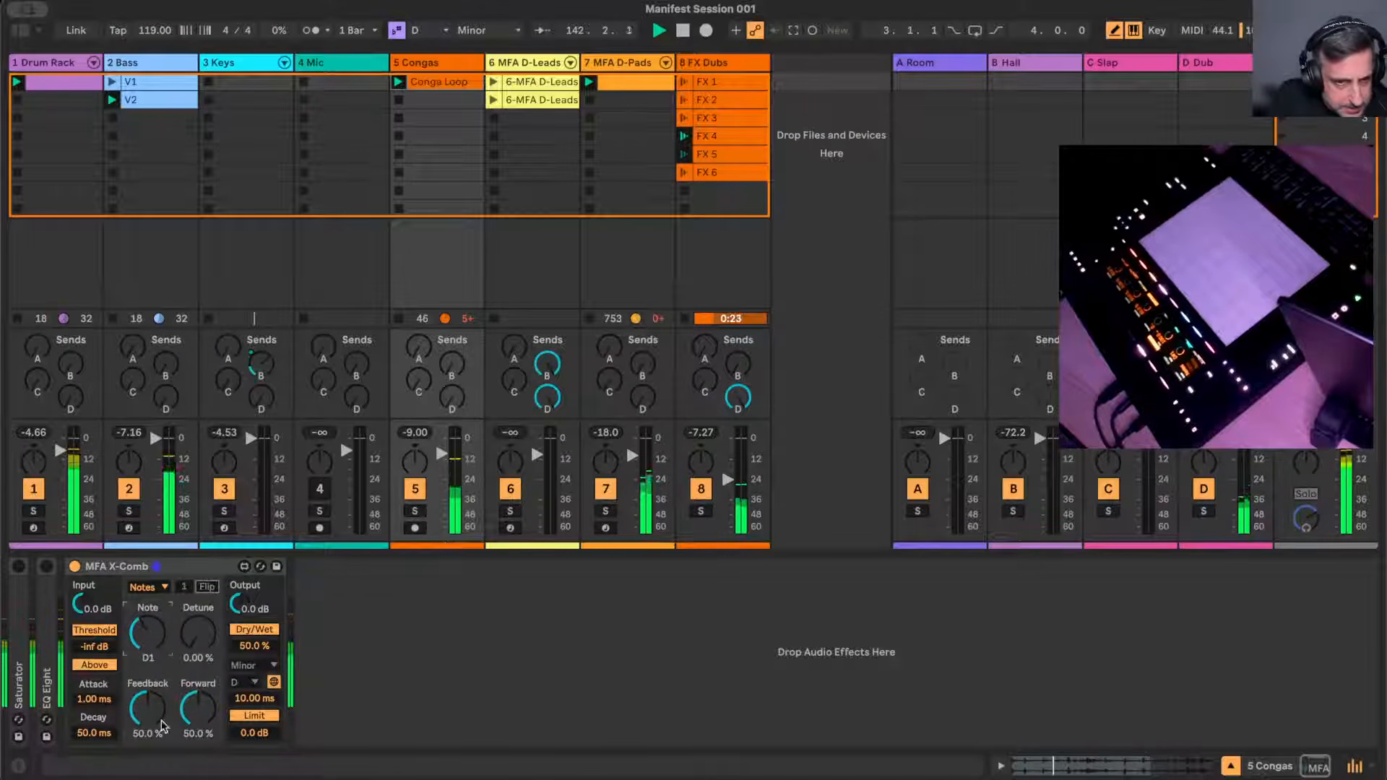
drag(147, 708, 197, 682)
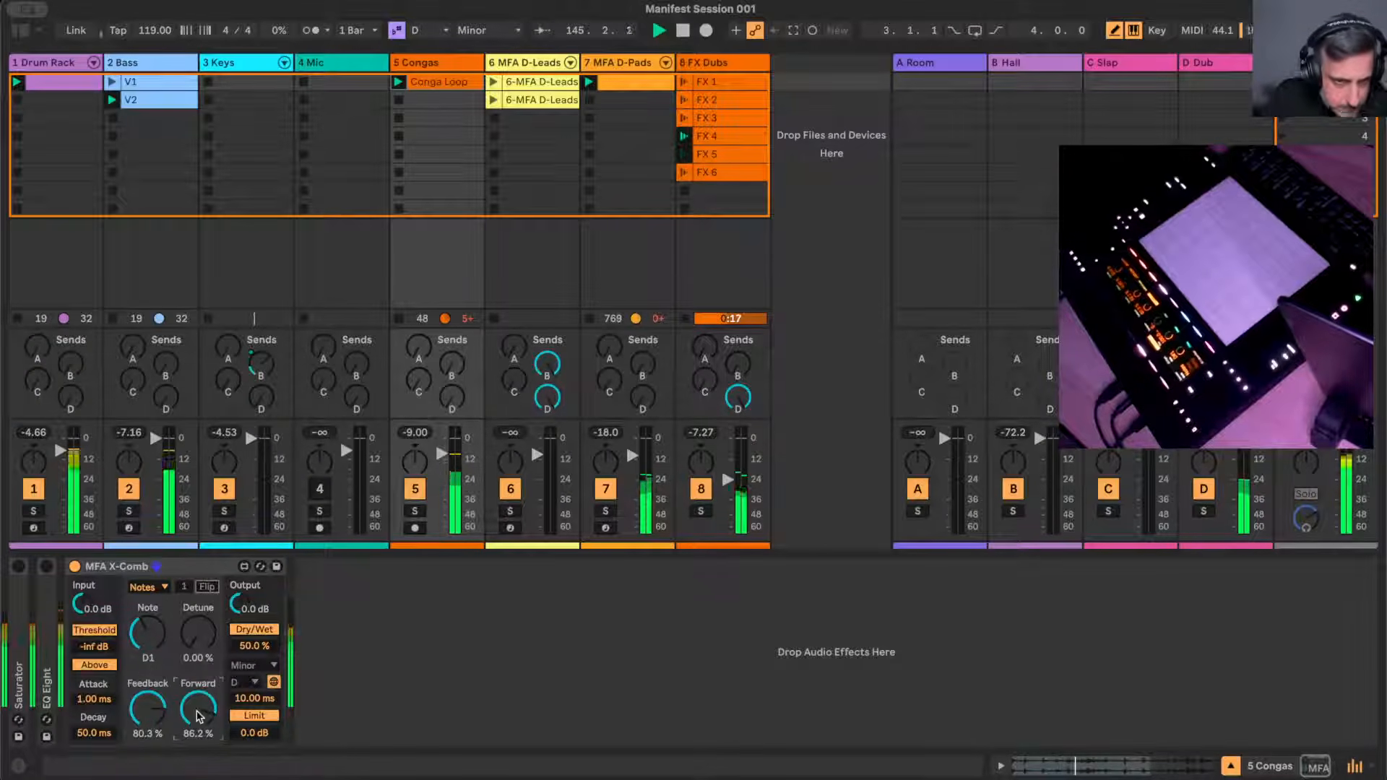
click(149, 629)
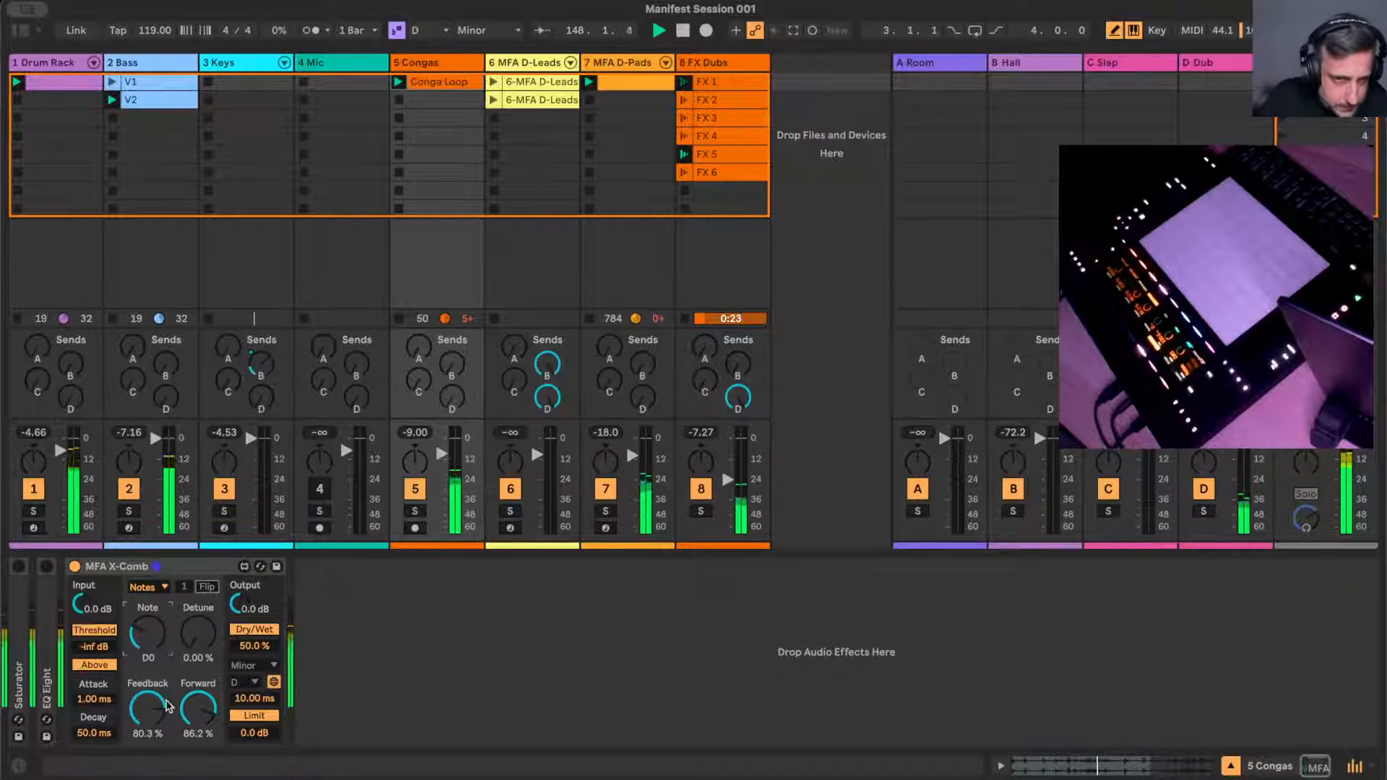
drag(148, 708, 147, 714)
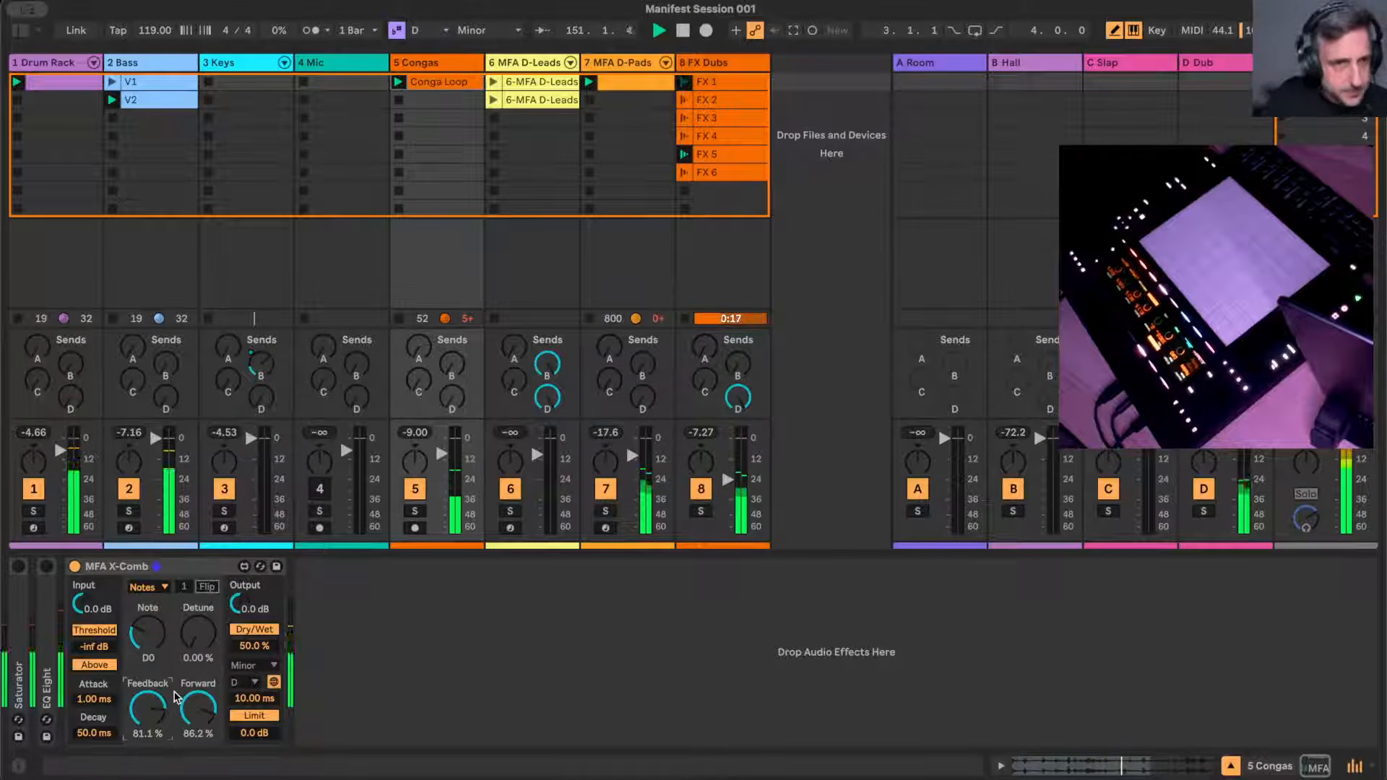
- Lower the comb's Note to D-1 and set Feedback to 78.7 % and Forward to 80.7 %
drag(147, 633, 225, 649)
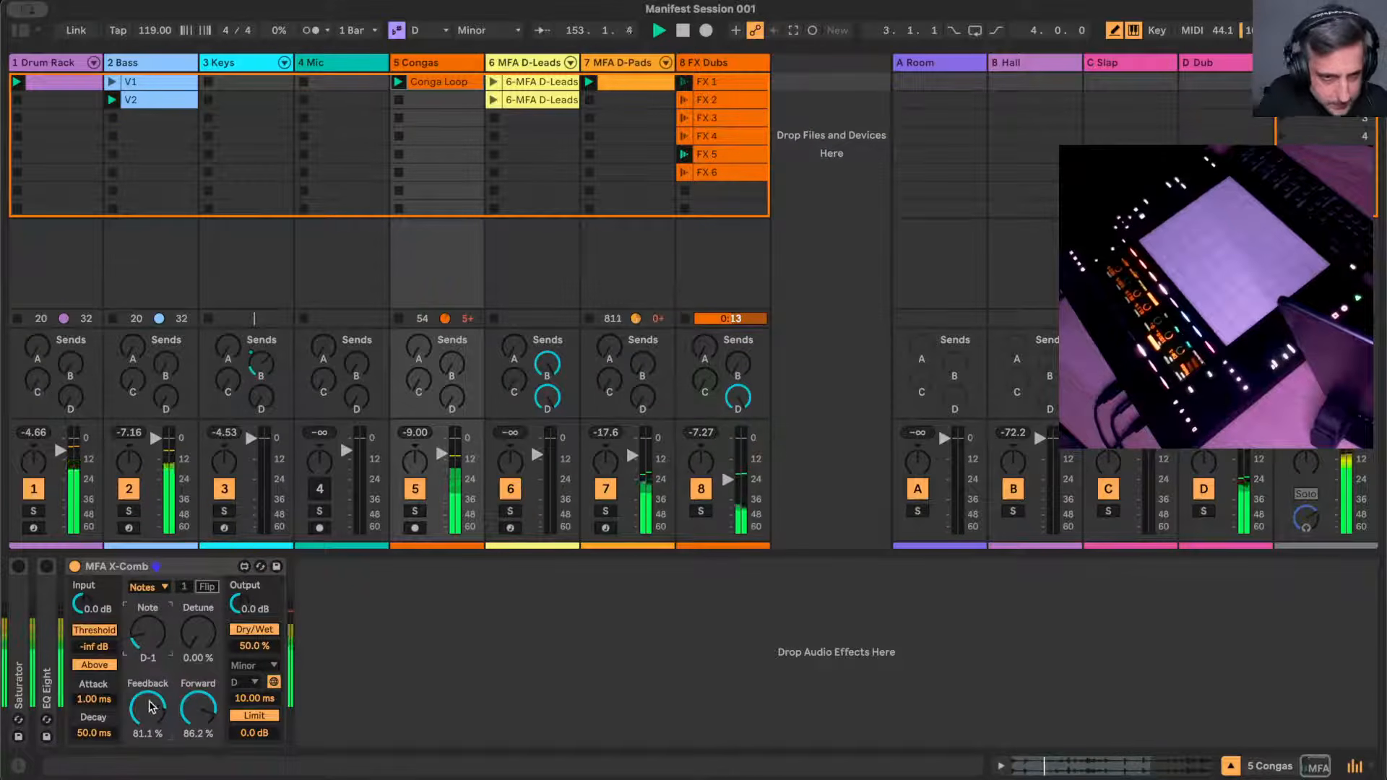
mouse_move(150, 706)
mouse_down()
mouse_move(150, 686)
mouse_move(150, 718)
mouse_up()
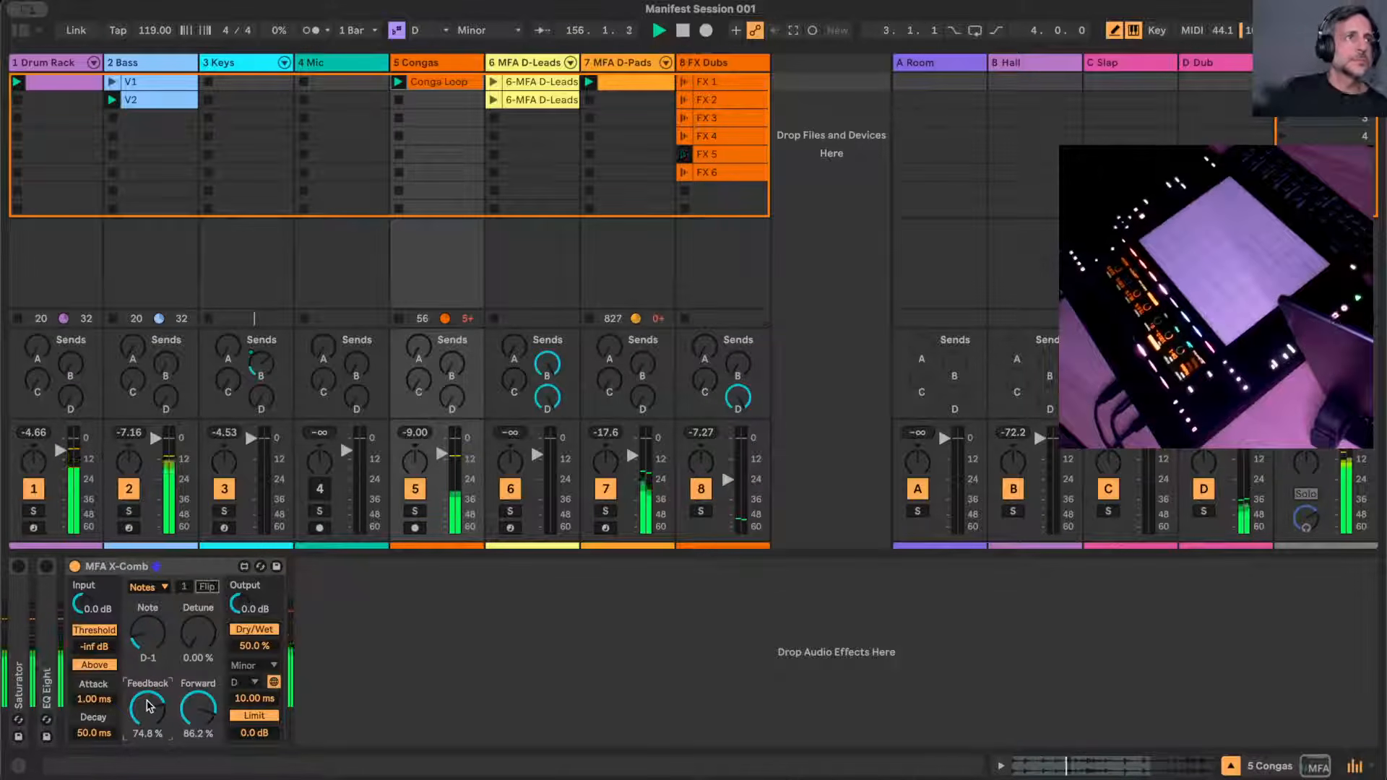
scroll(139, 715, up, 3)
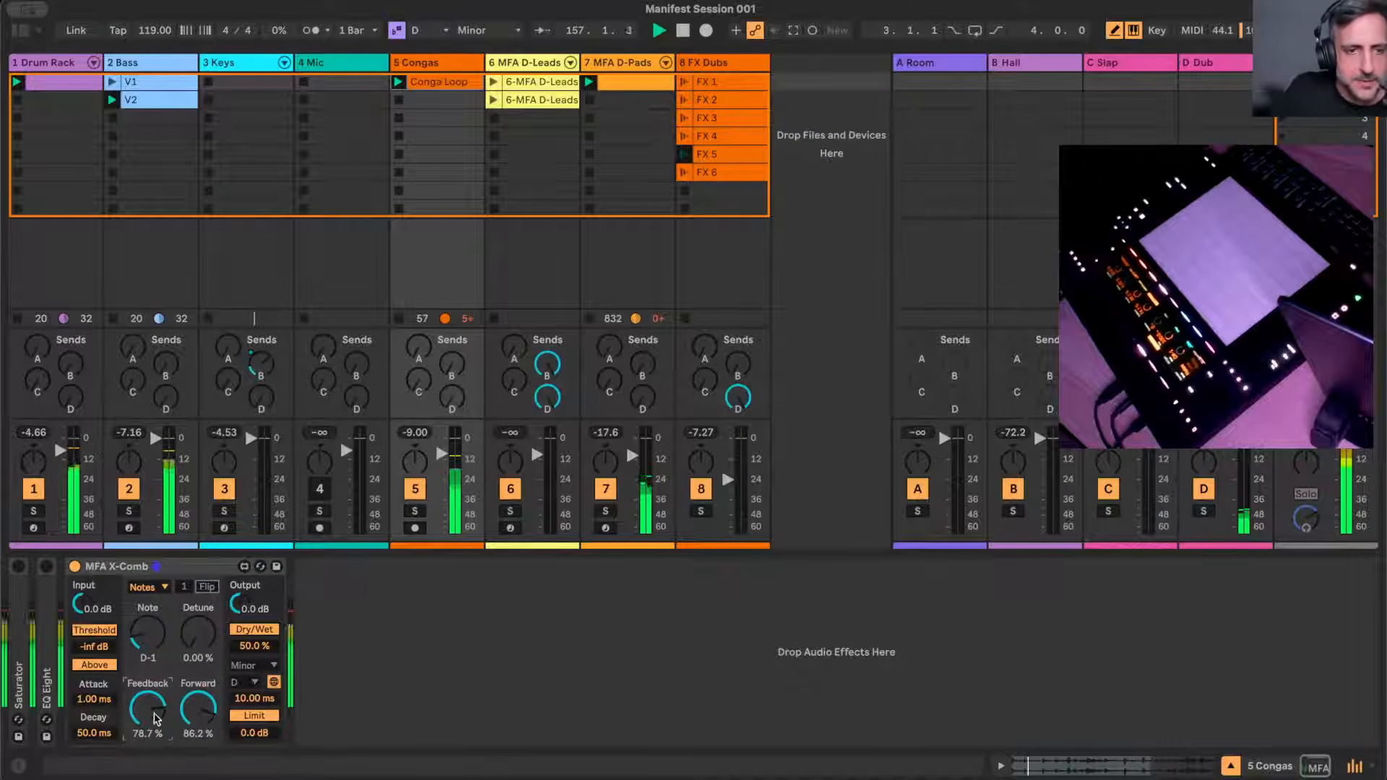
scroll(197, 711, up, 3)
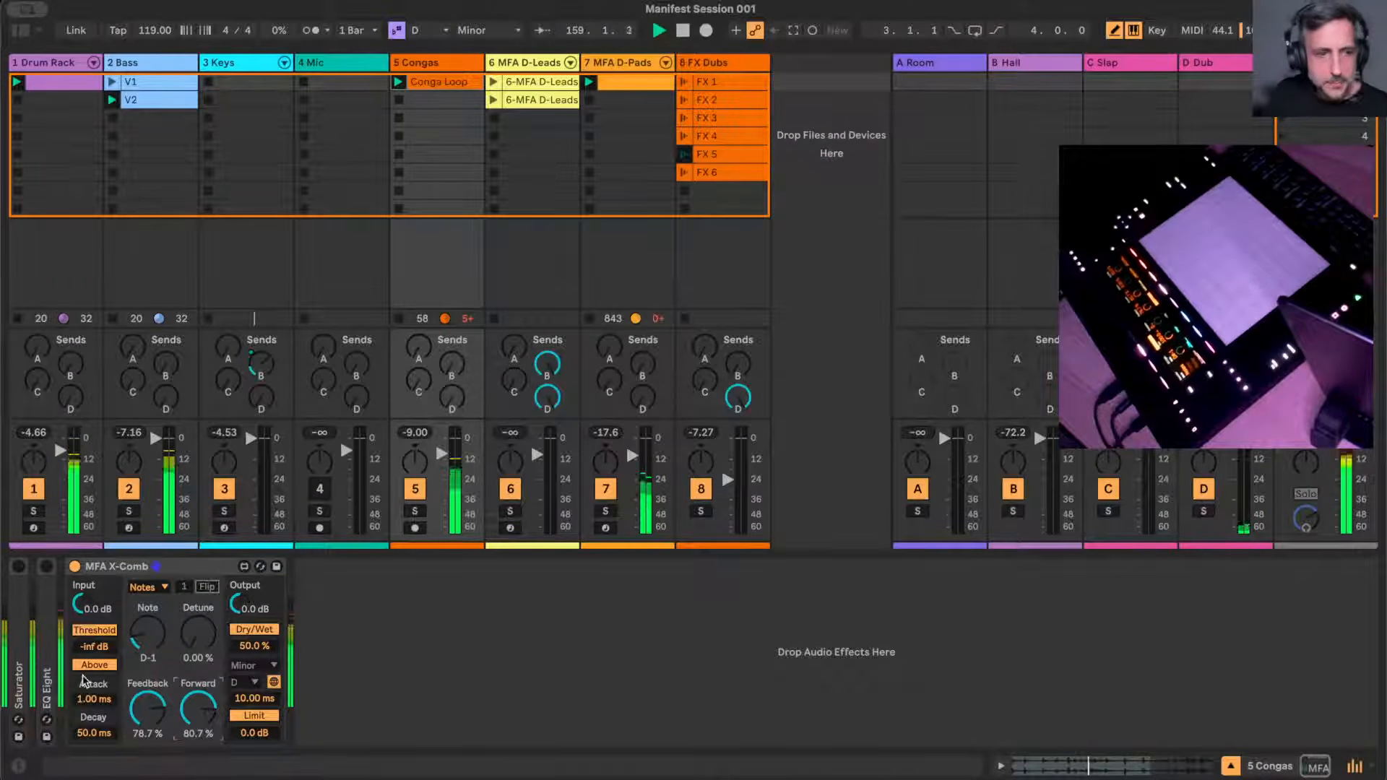
- Reorder the Congas chain to X-Comb, Saturator, EQ Eight, with the Saturator enabled and unfolded
drag(19, 679, 377, 620)
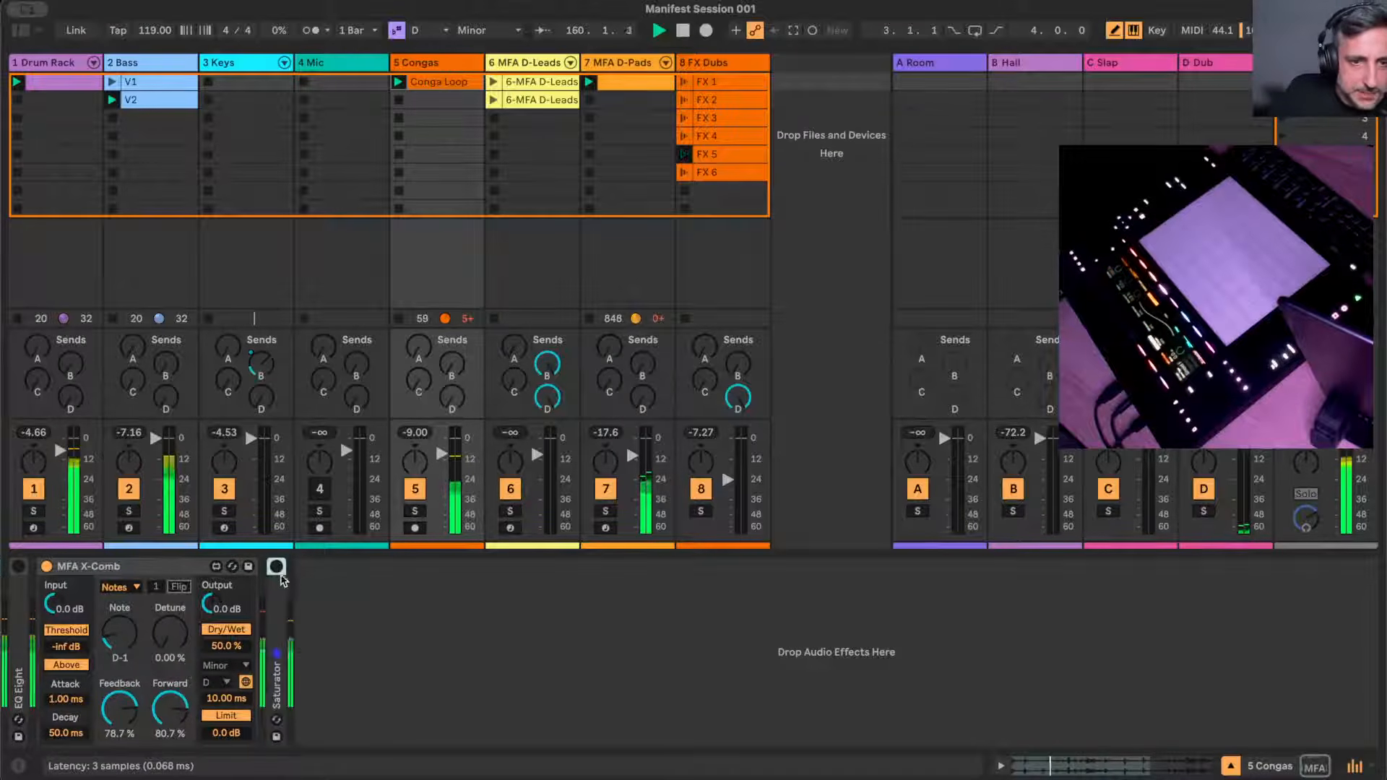
click(277, 570)
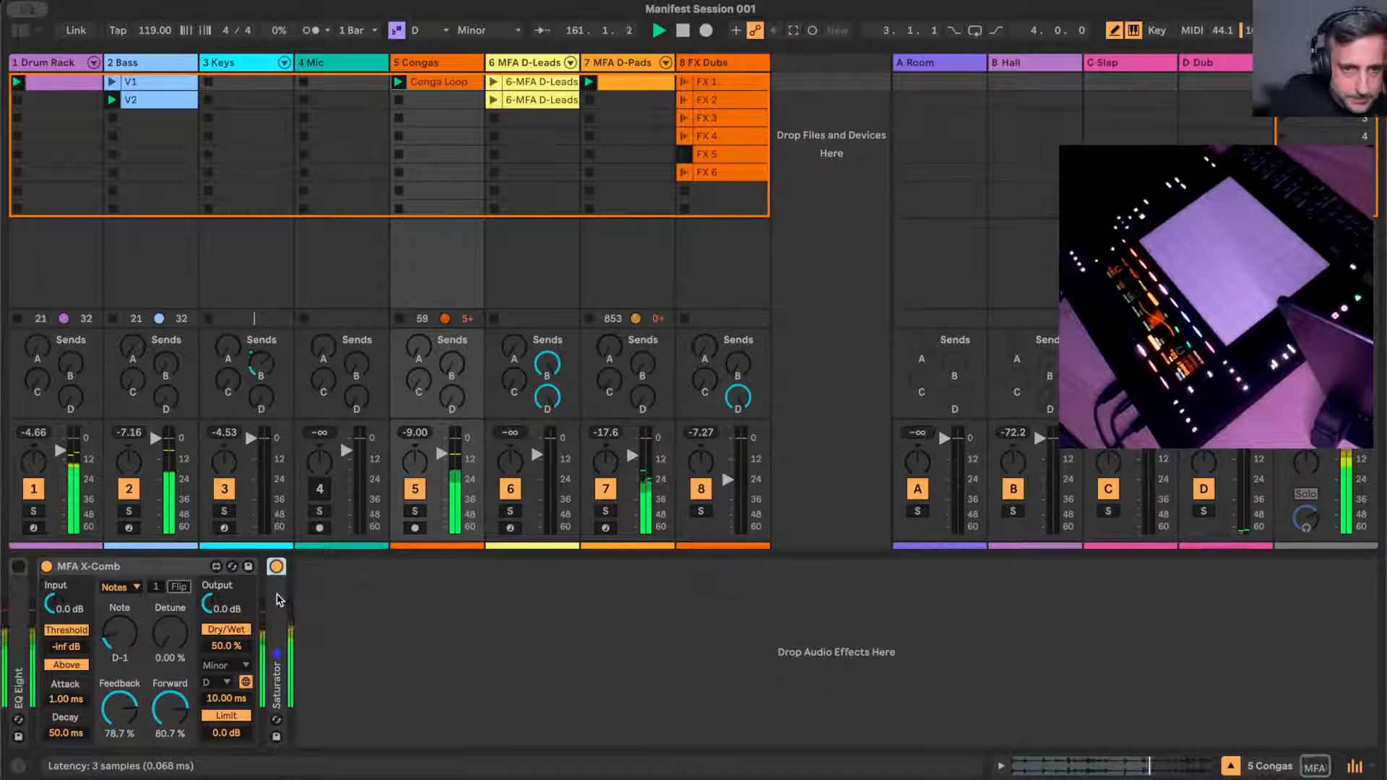
double_click(278, 600)
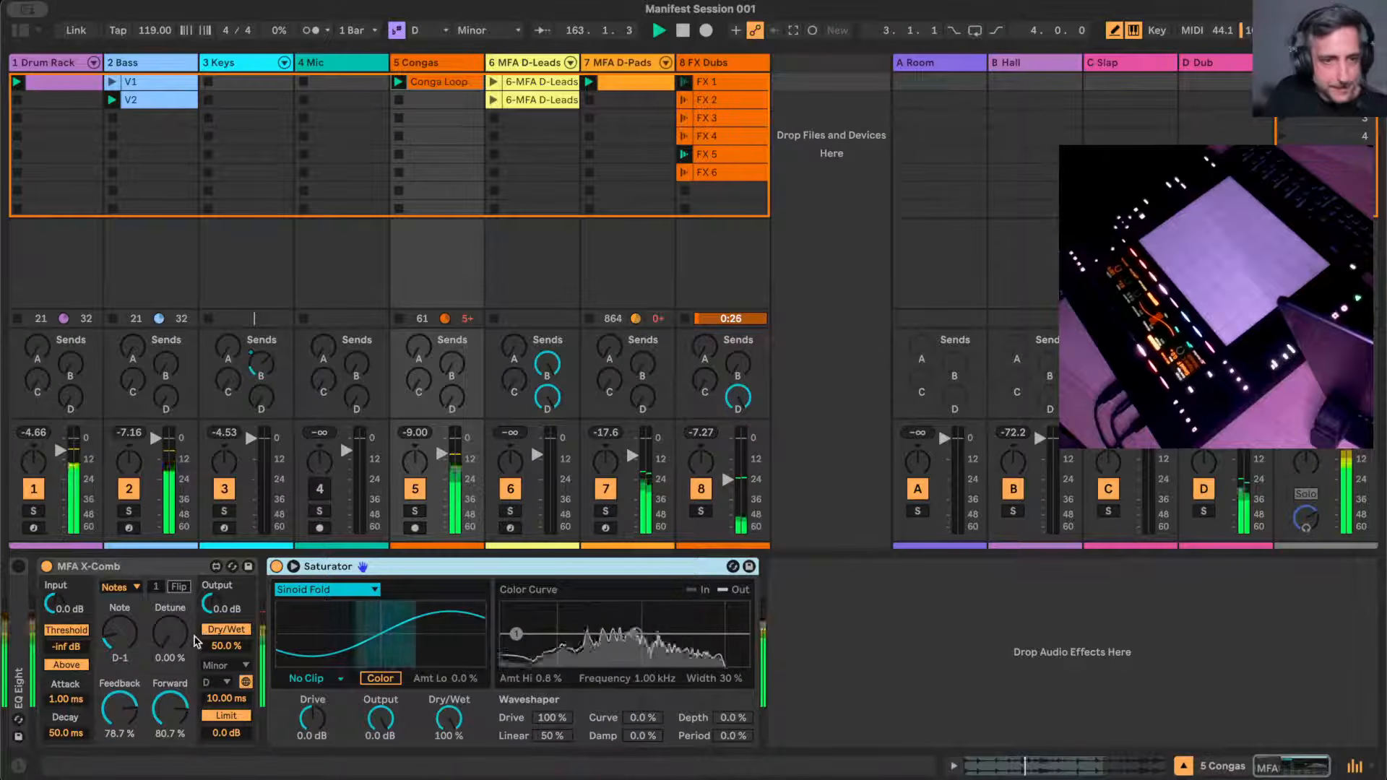
click(637, 598)
drag(638, 598, 639, 600)
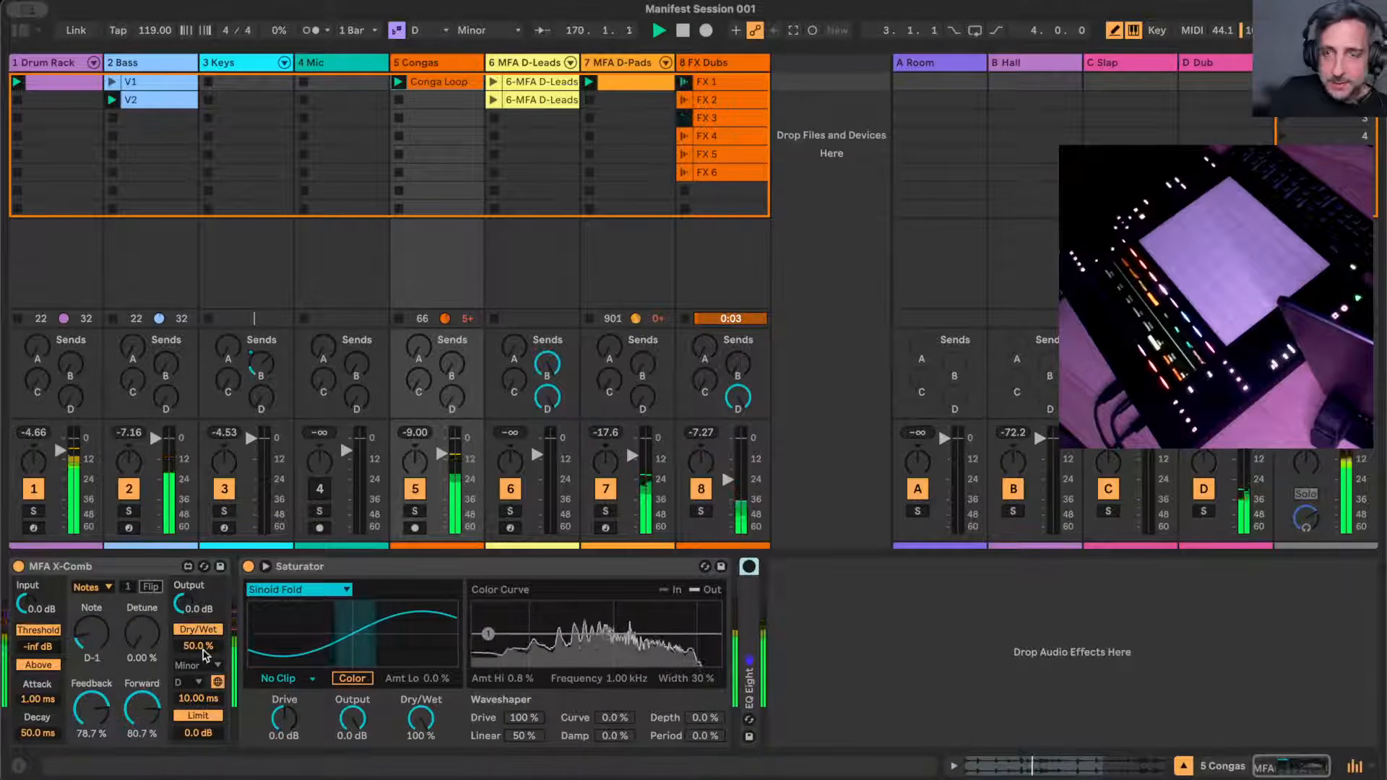
- Keep the comb in Notes mode and try its Note at D2 and D0 before returning it to D-1
click(105, 588)
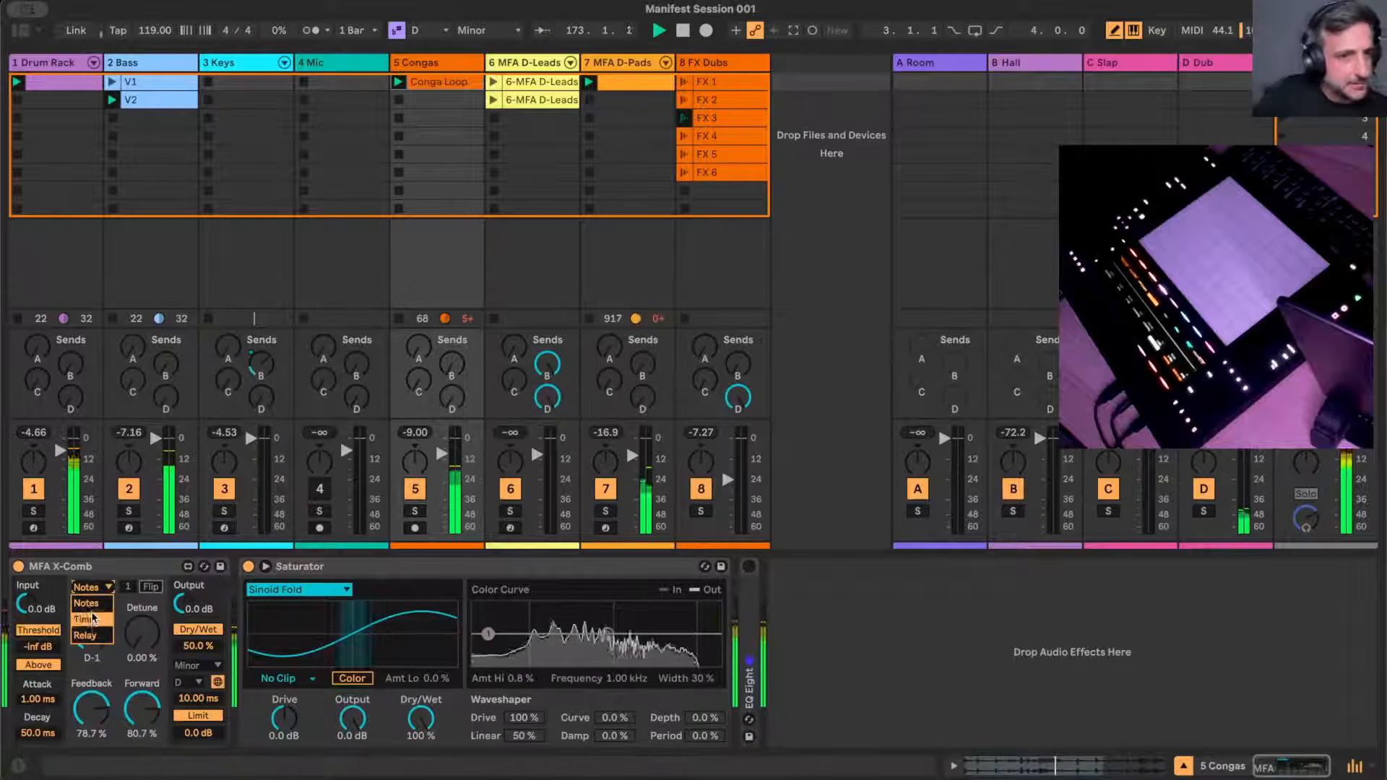
click(93, 604)
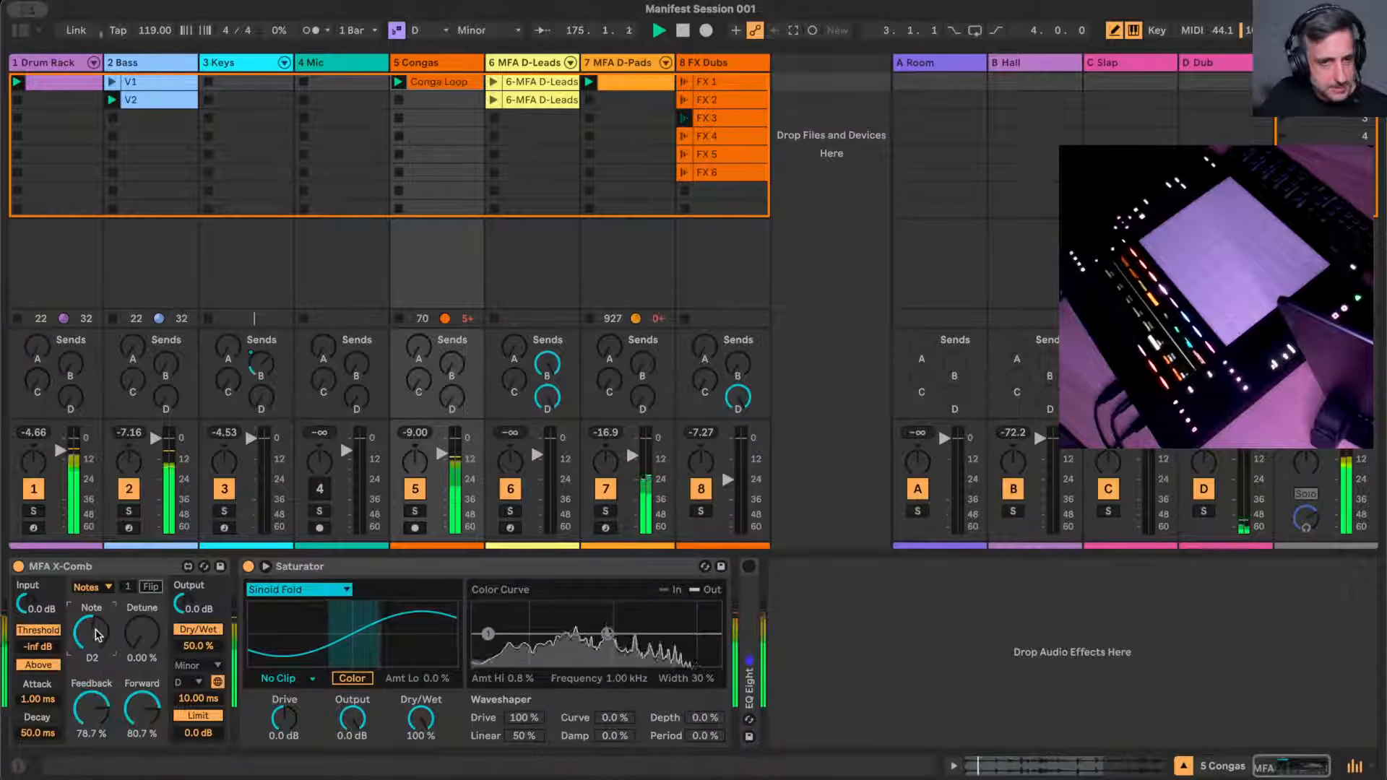
drag(95, 630, 96, 663)
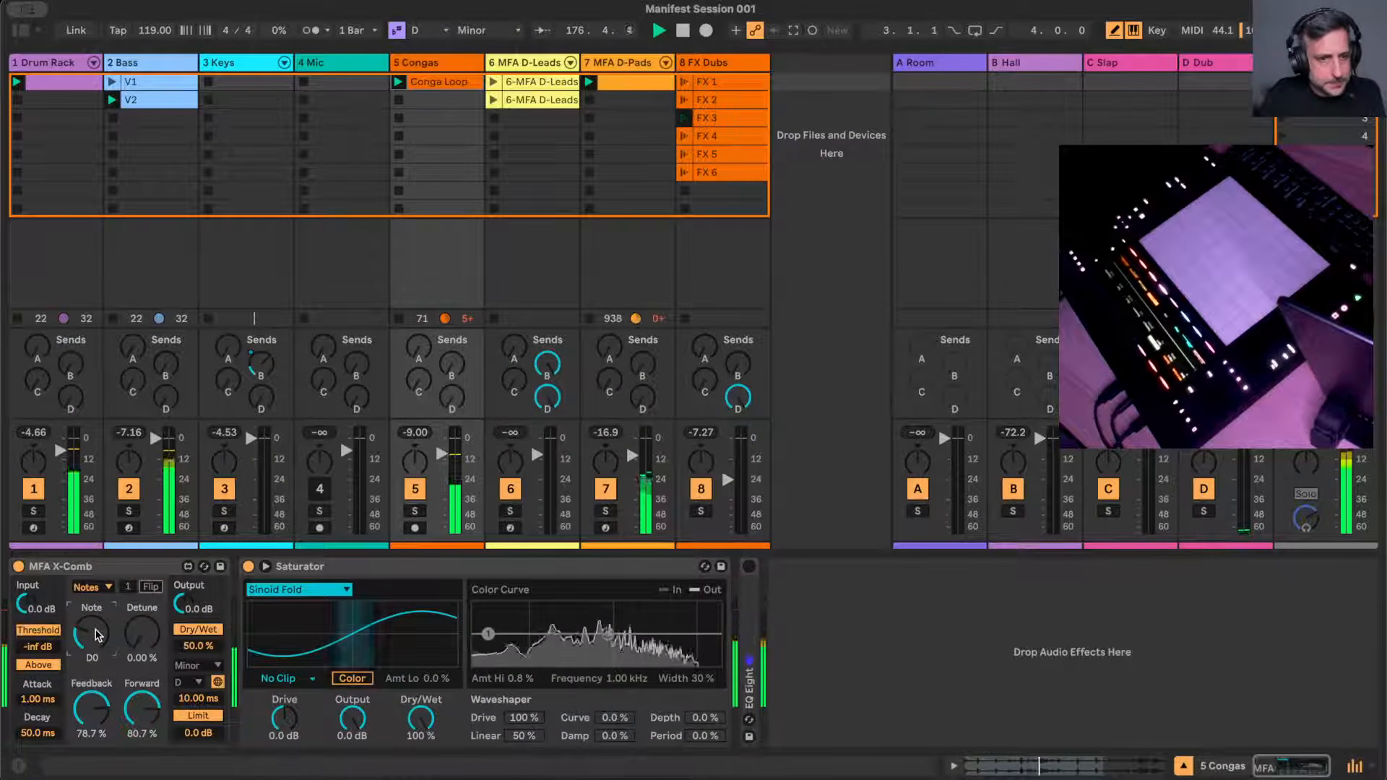
drag(96, 631, 95, 647)
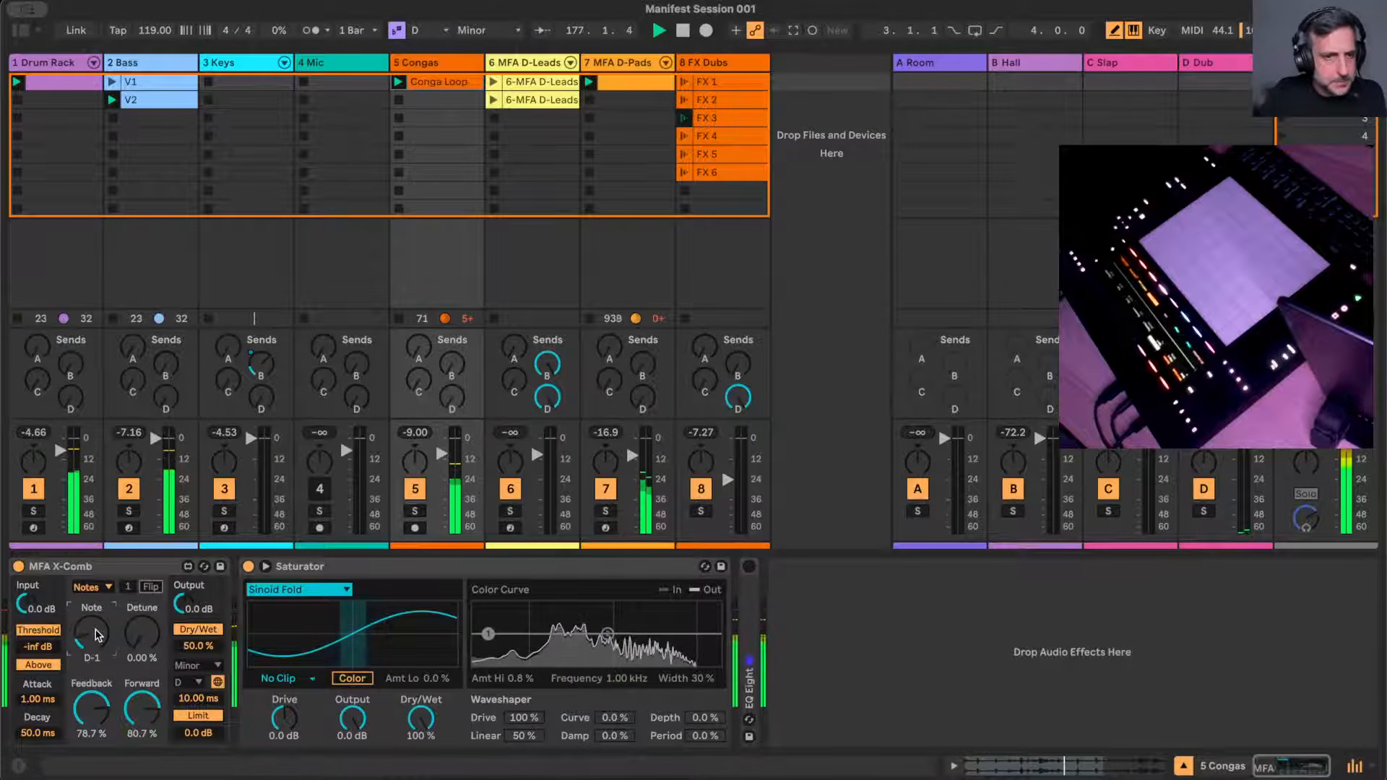
- Raise the X-Comb input threshold to -32 dB with the Above option on, and set Forward to 81.1 %
click(51, 568)
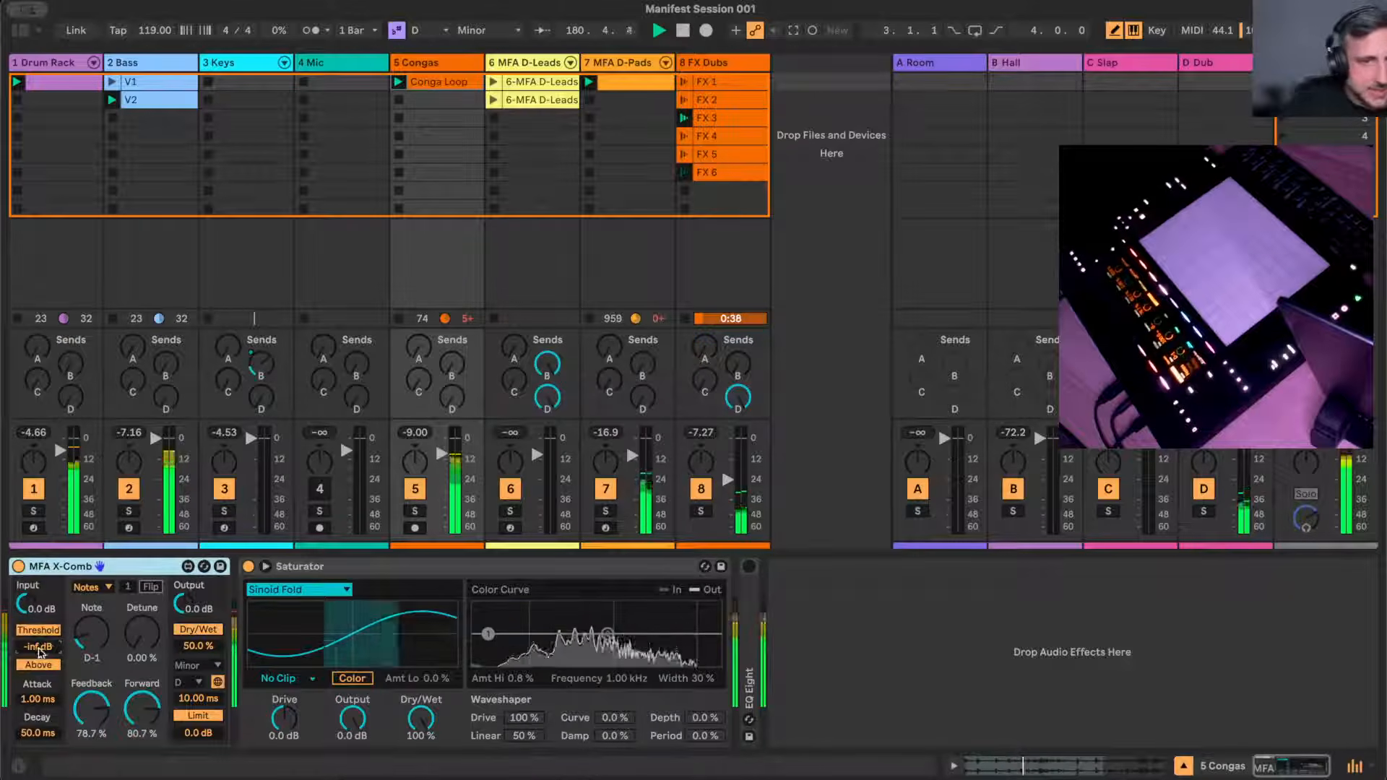
drag(38, 646, 37, 596)
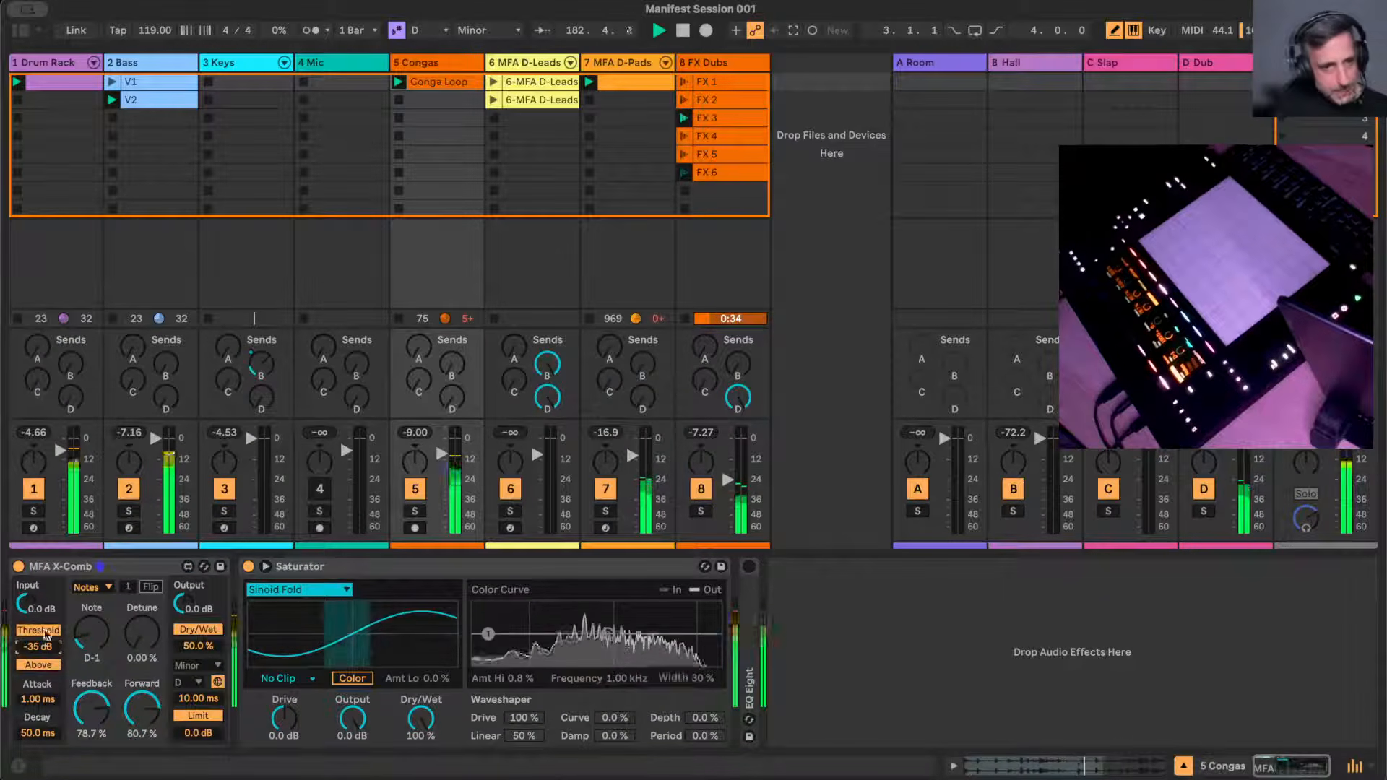
drag(41, 646, 41, 640)
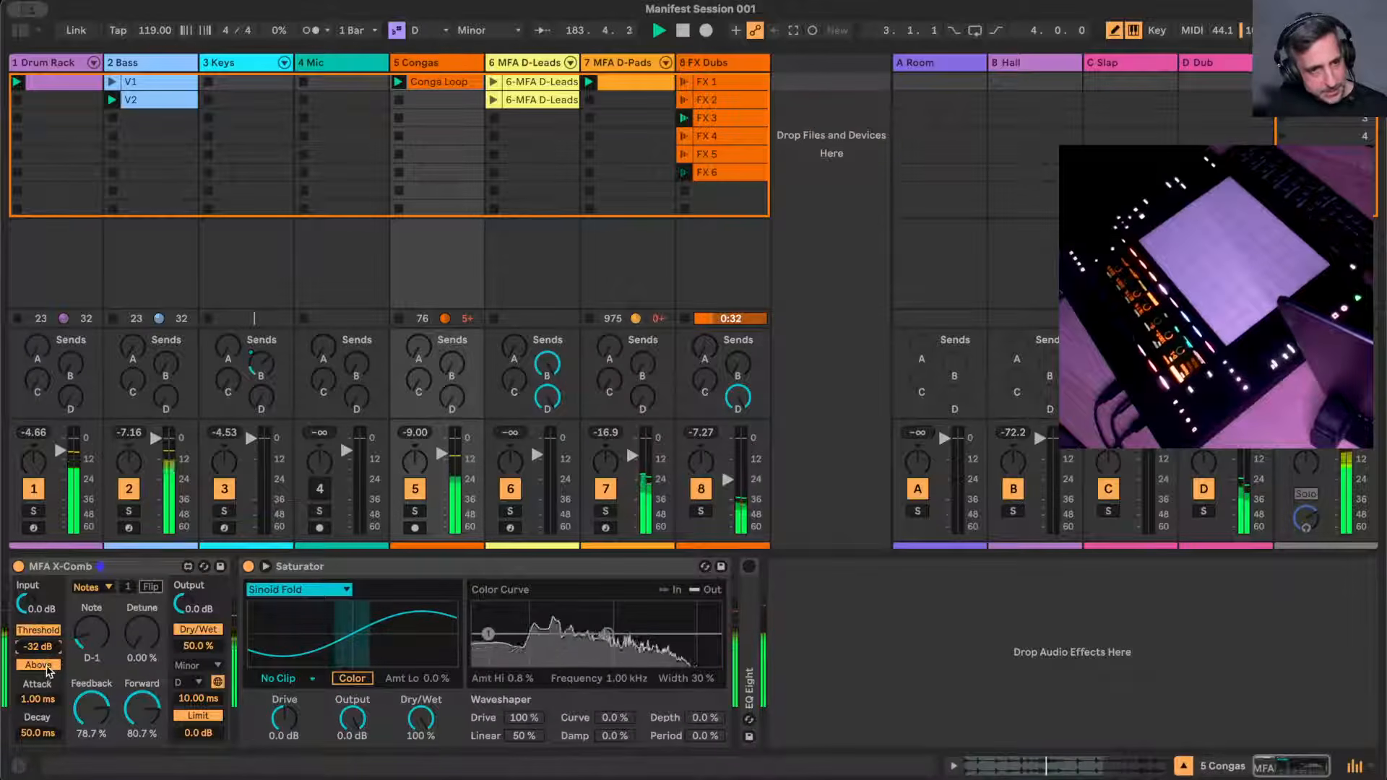
click(45, 664)
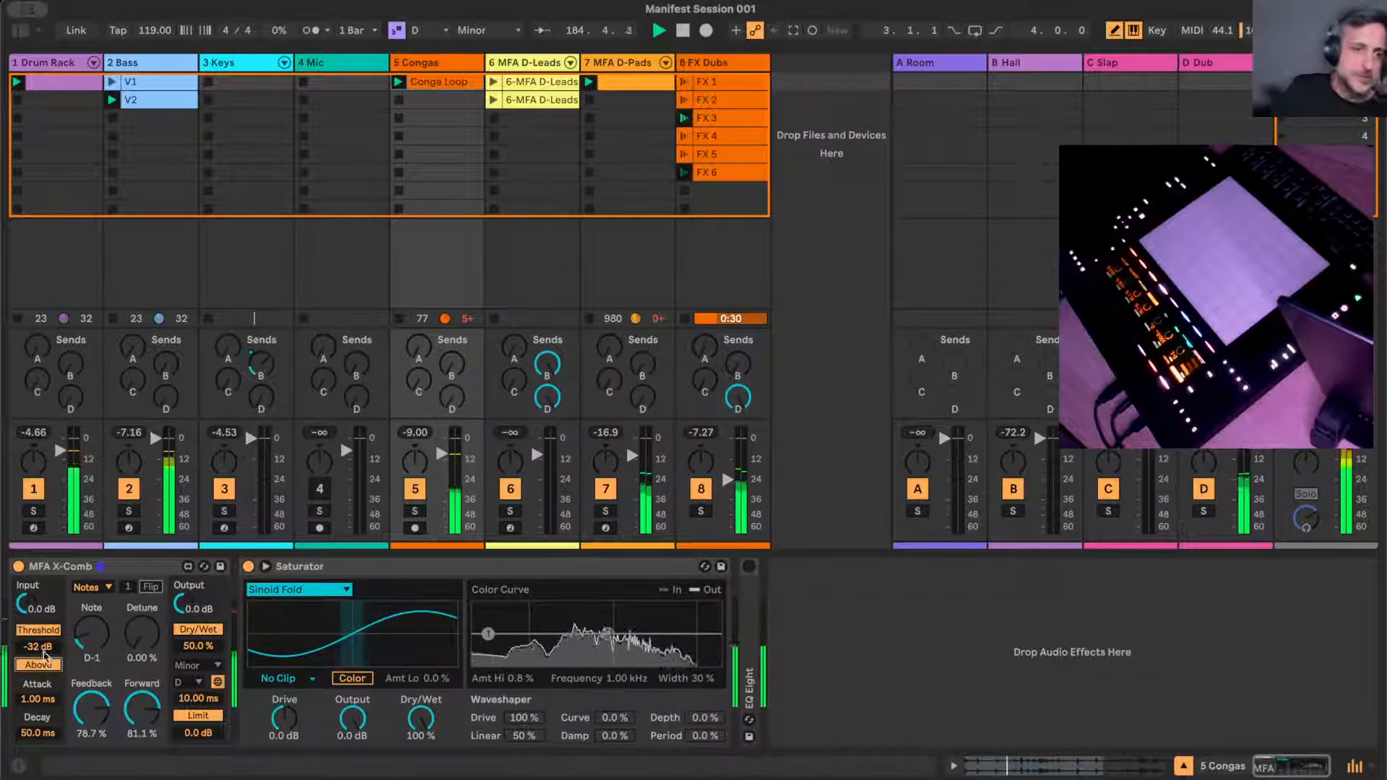
- Try the comb's Crossover input mode, return to Threshold mode and set the threshold to -33 dB
click(38, 630)
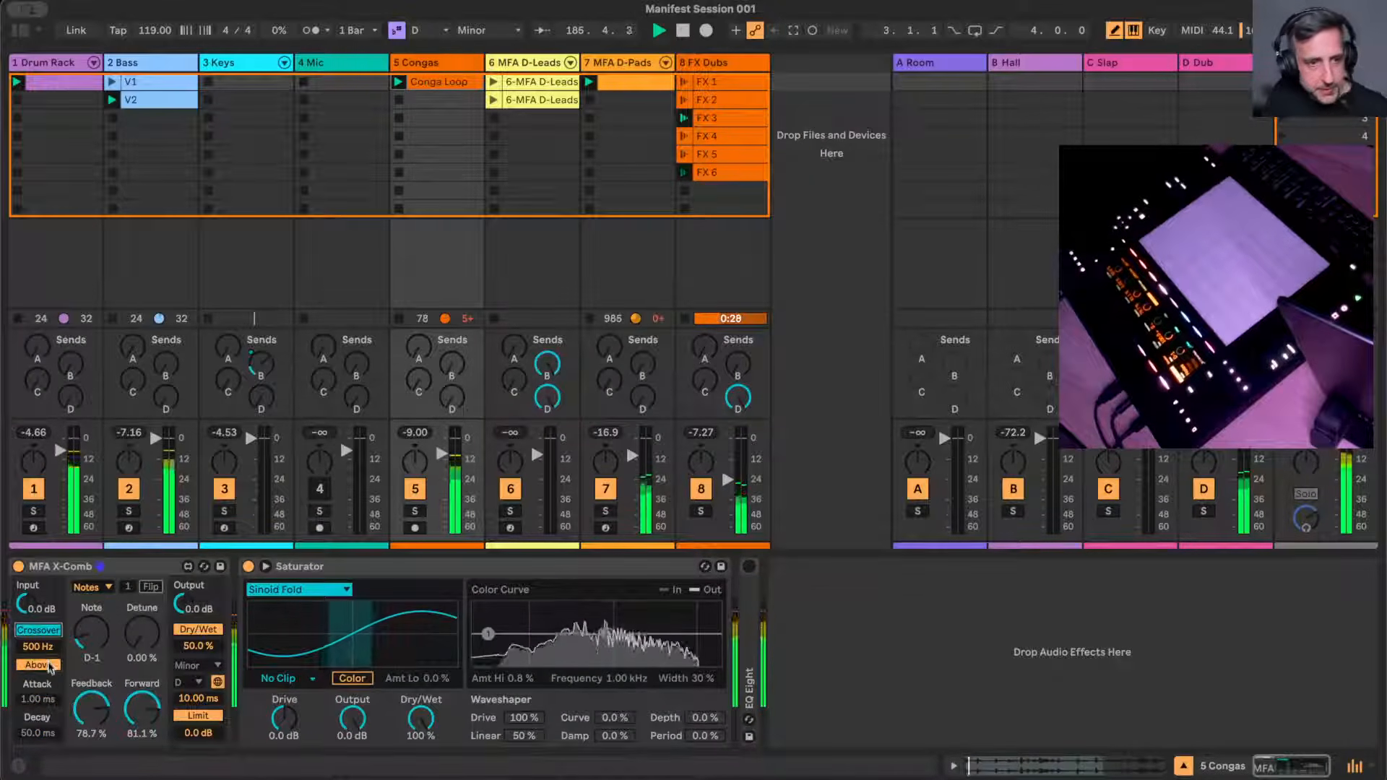
click(49, 663)
click(46, 633)
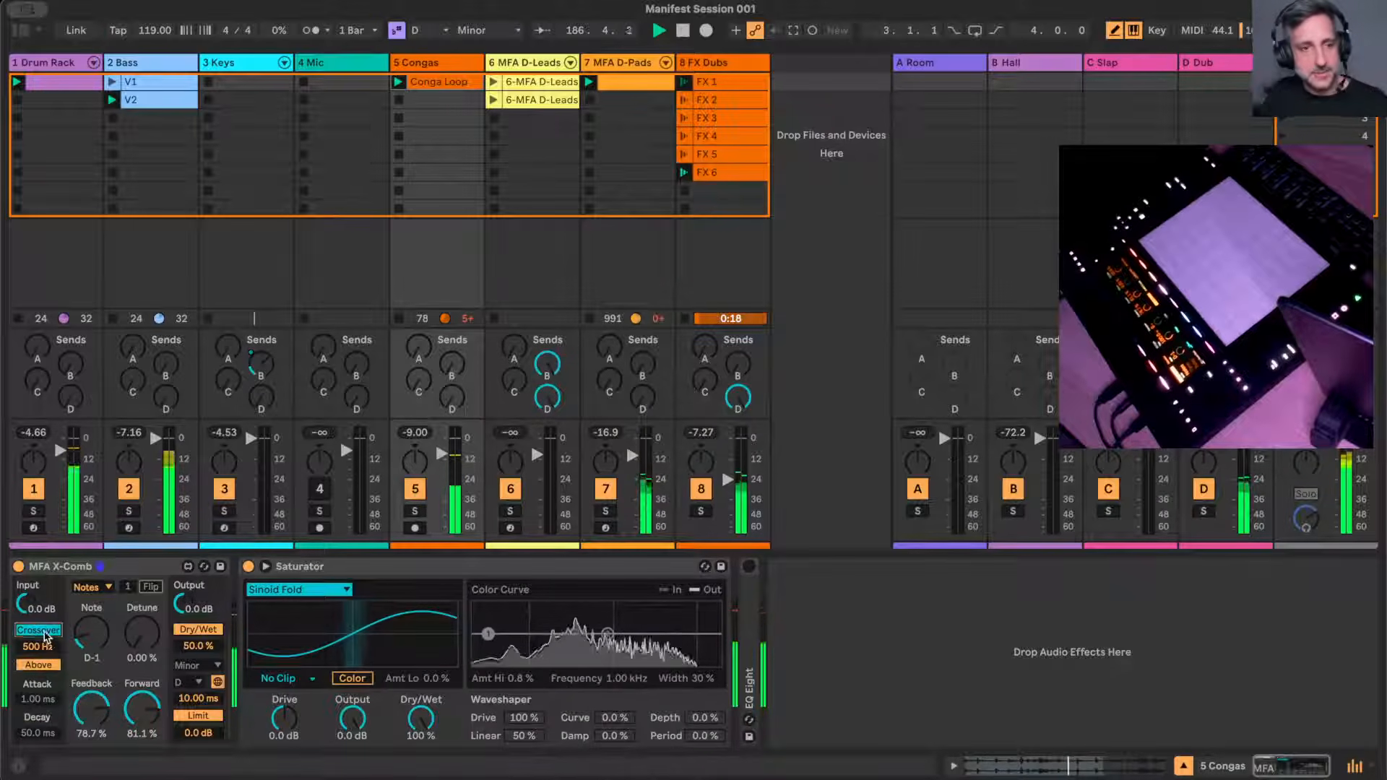
drag(41, 647, 41, 650)
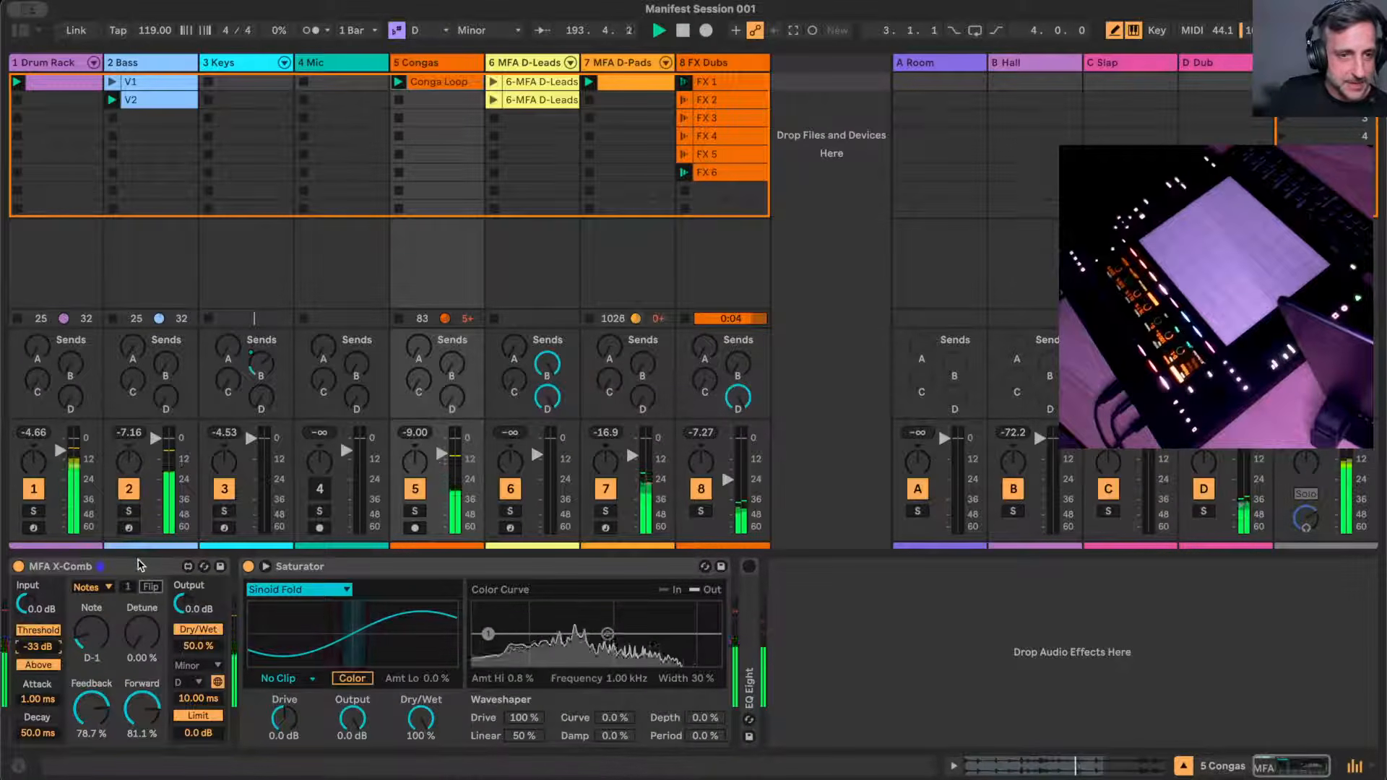
- Set the comb's Feedback to 81.1 %
click(137, 566)
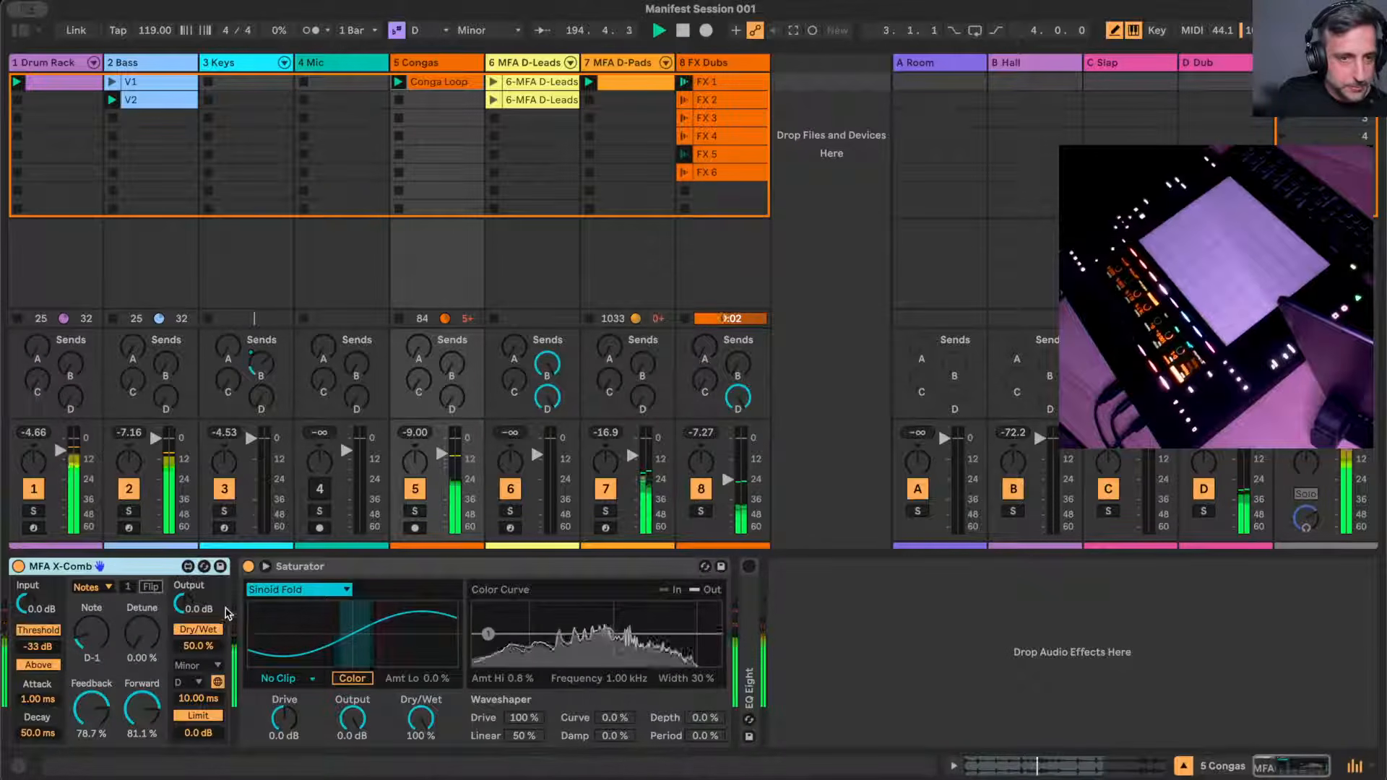
click(107, 711)
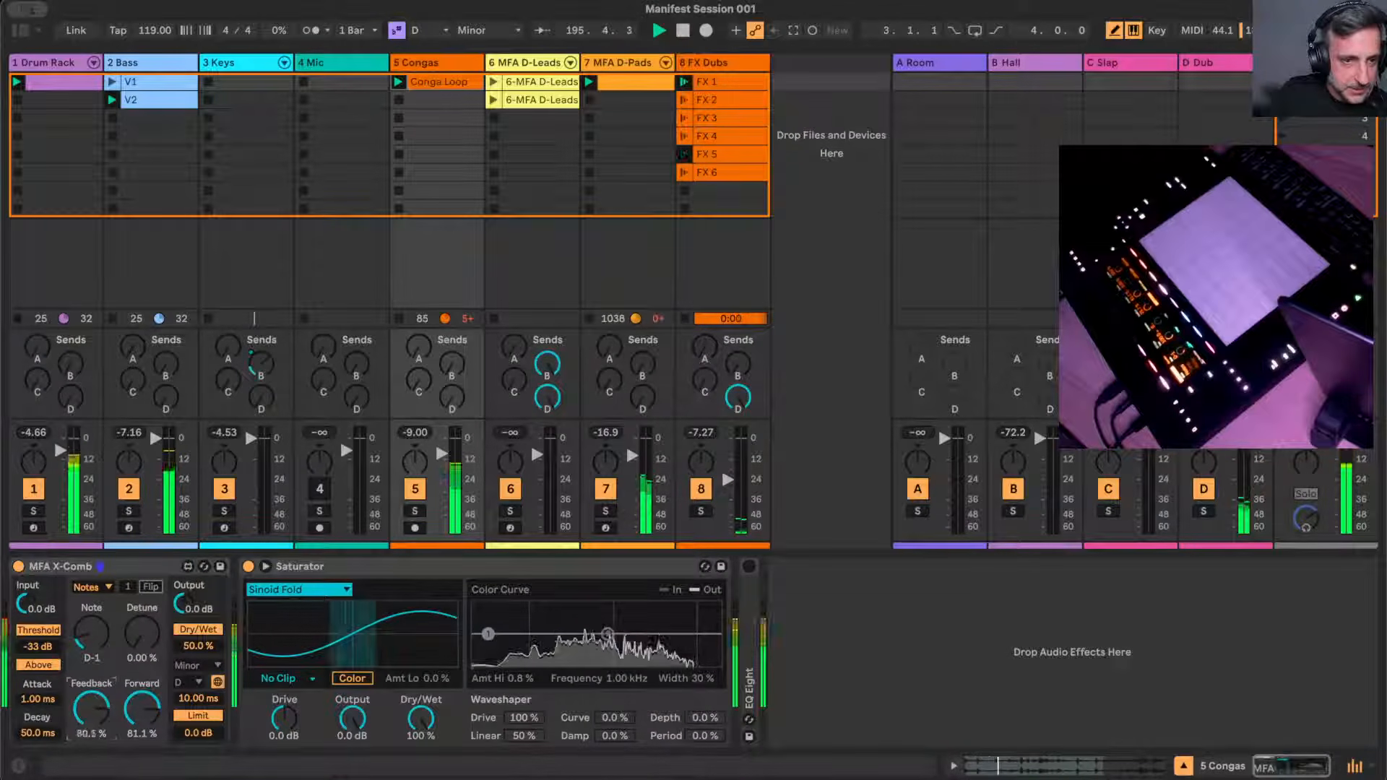
drag(107, 712, 107, 710)
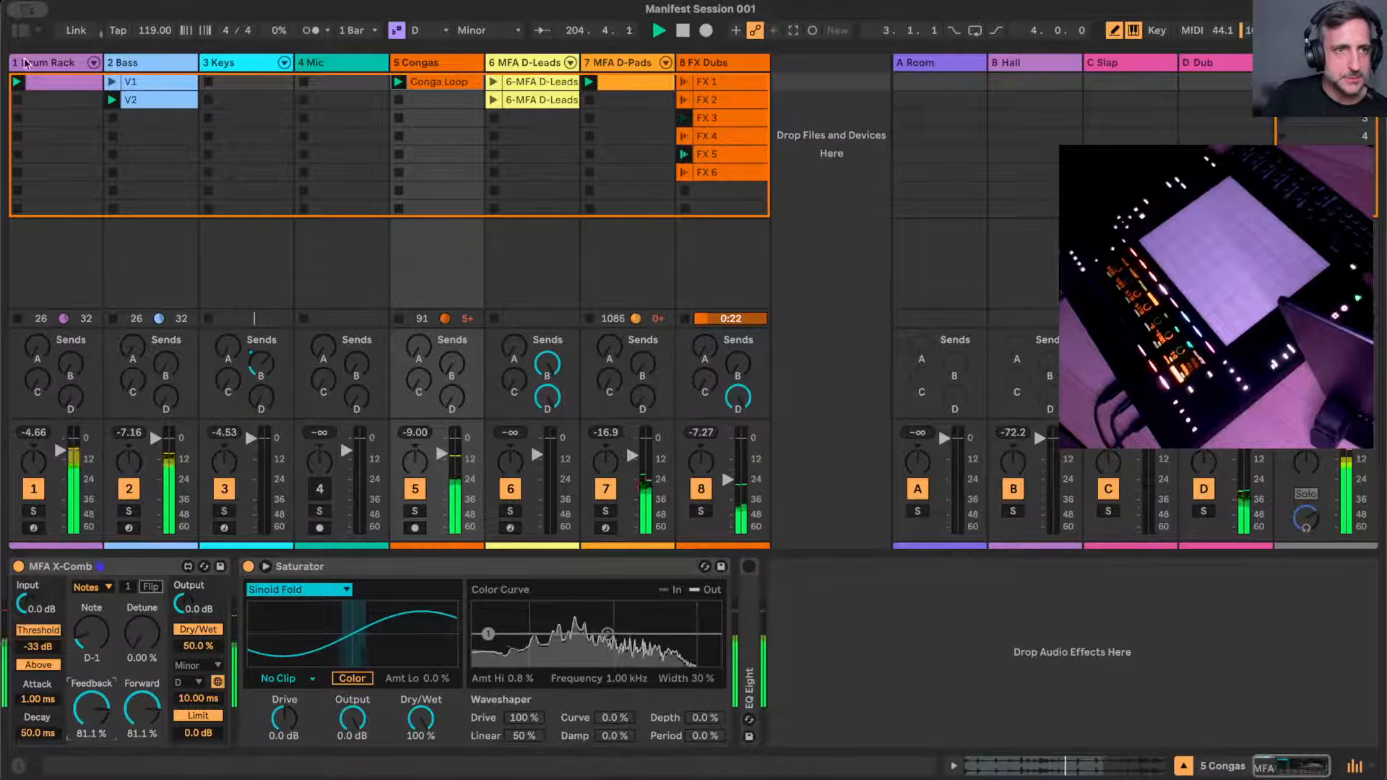
- Clear the browser search and add MFA LFOx Pro from the Generative collection to the end of the Congas device chain
click(22, 32)
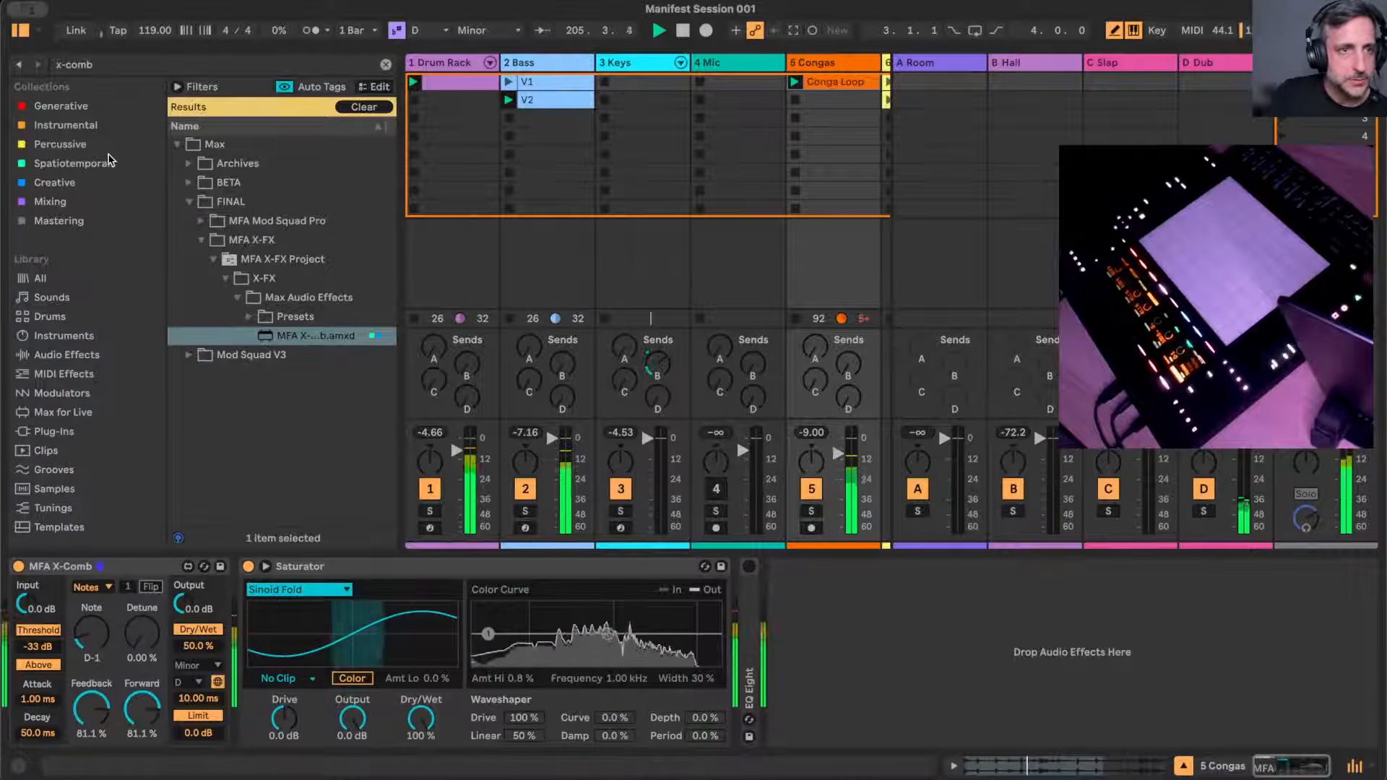
click(73, 106)
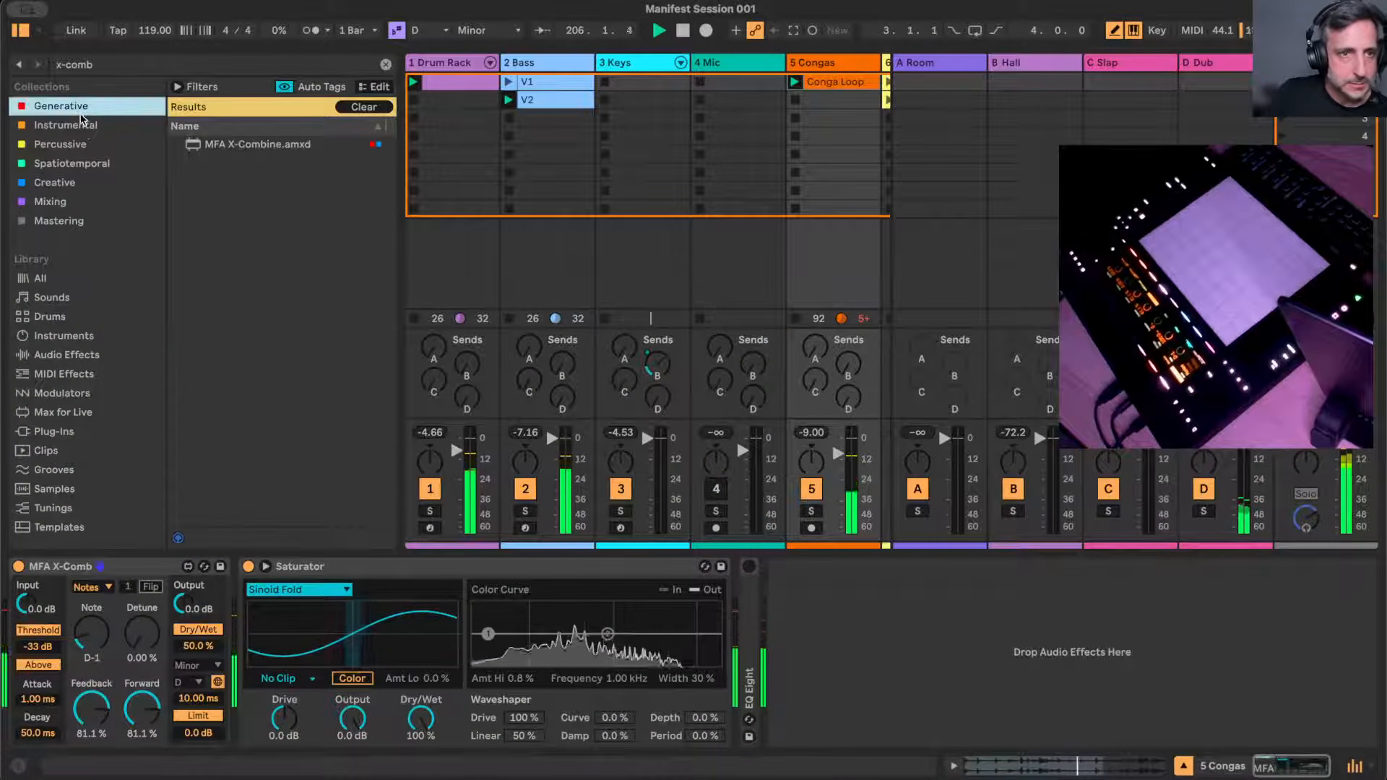
click(386, 64)
scroll(265, 349, down, 5)
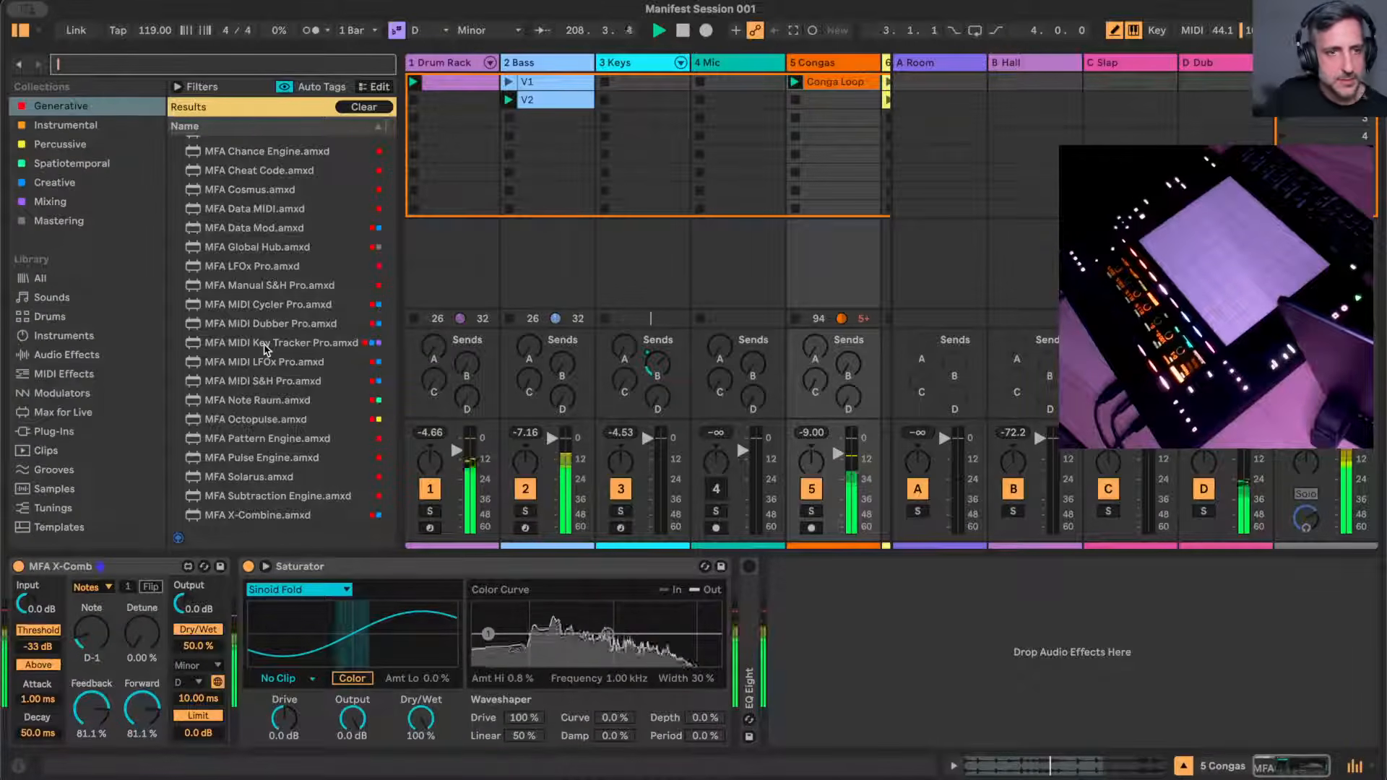
click(242, 268)
drag(242, 269, 856, 672)
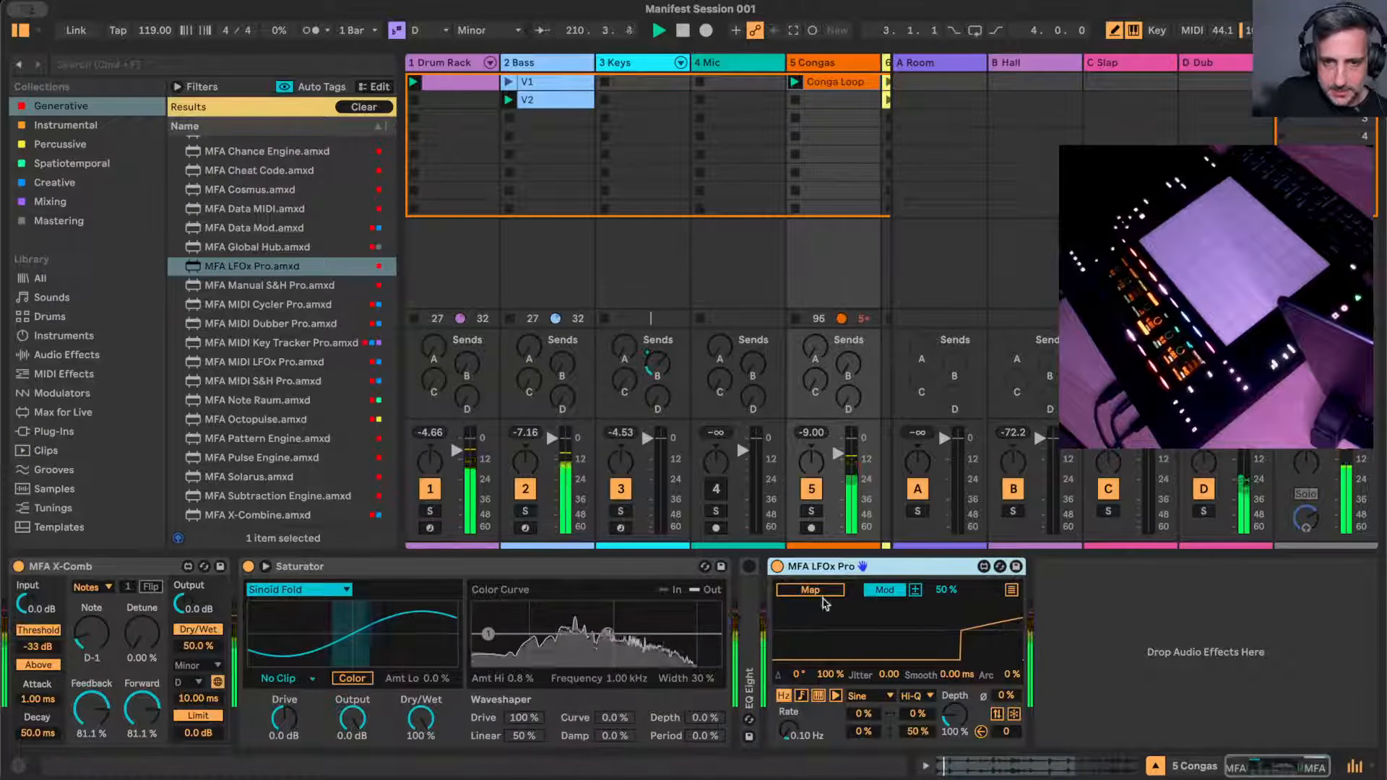
- Set the LFO to a Random waveform, synced to the tempo at a 1n rate with a 2/1 multiplier
click(891, 699)
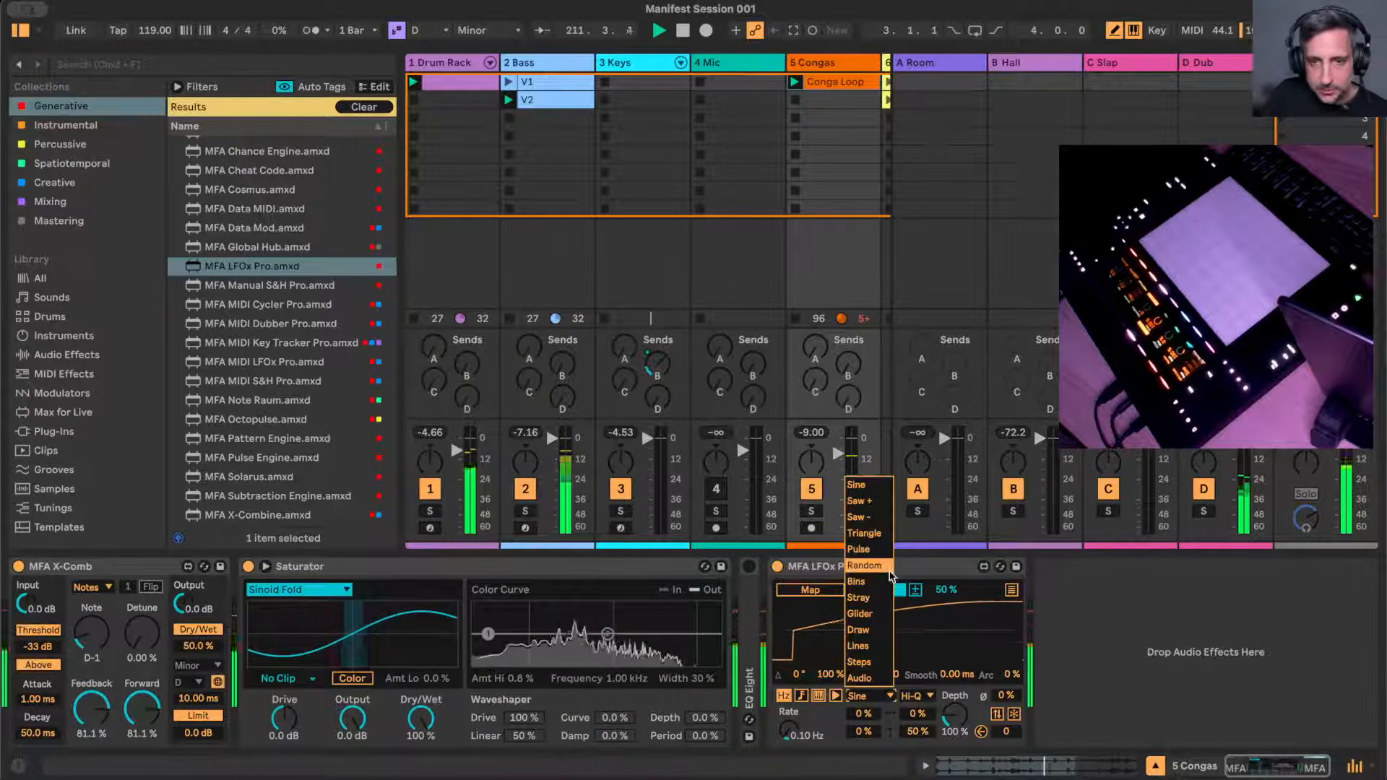
click(870, 571)
click(801, 696)
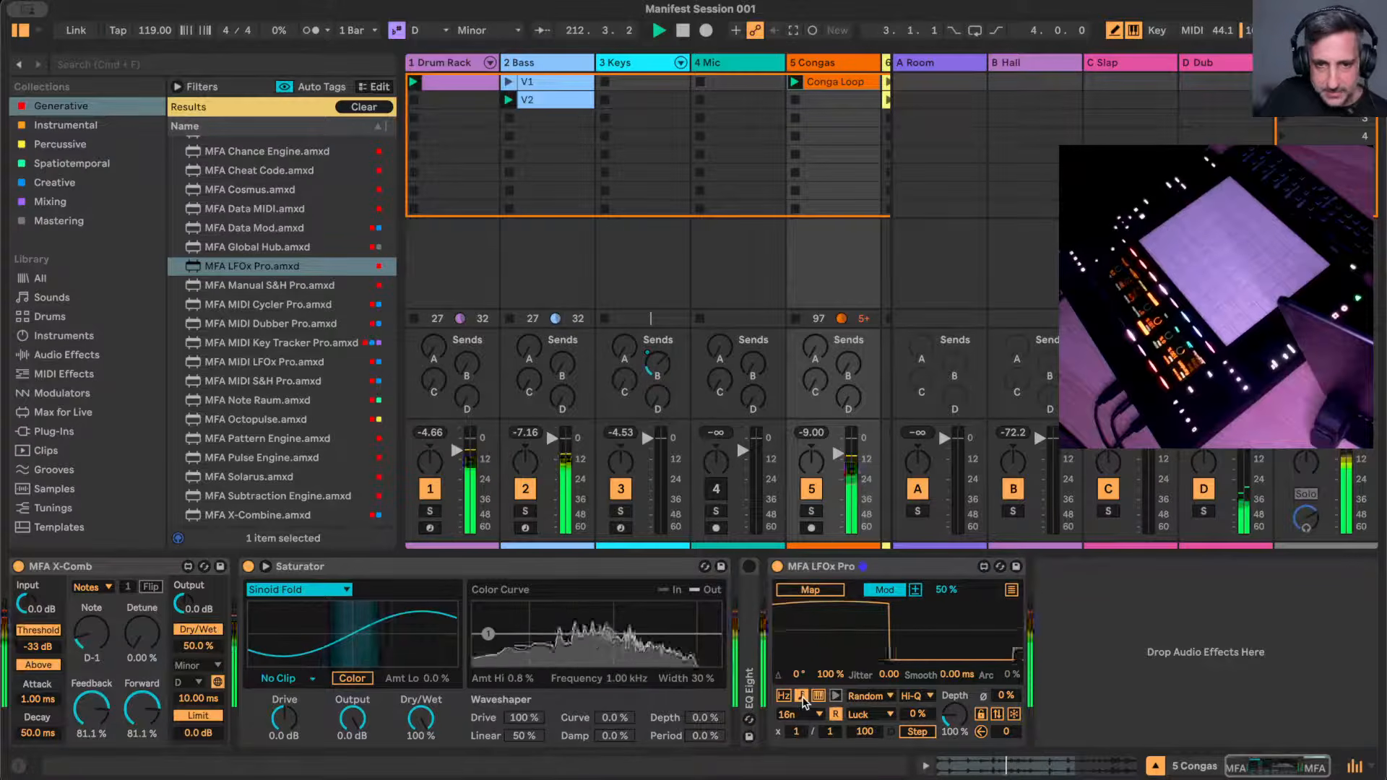
click(799, 716)
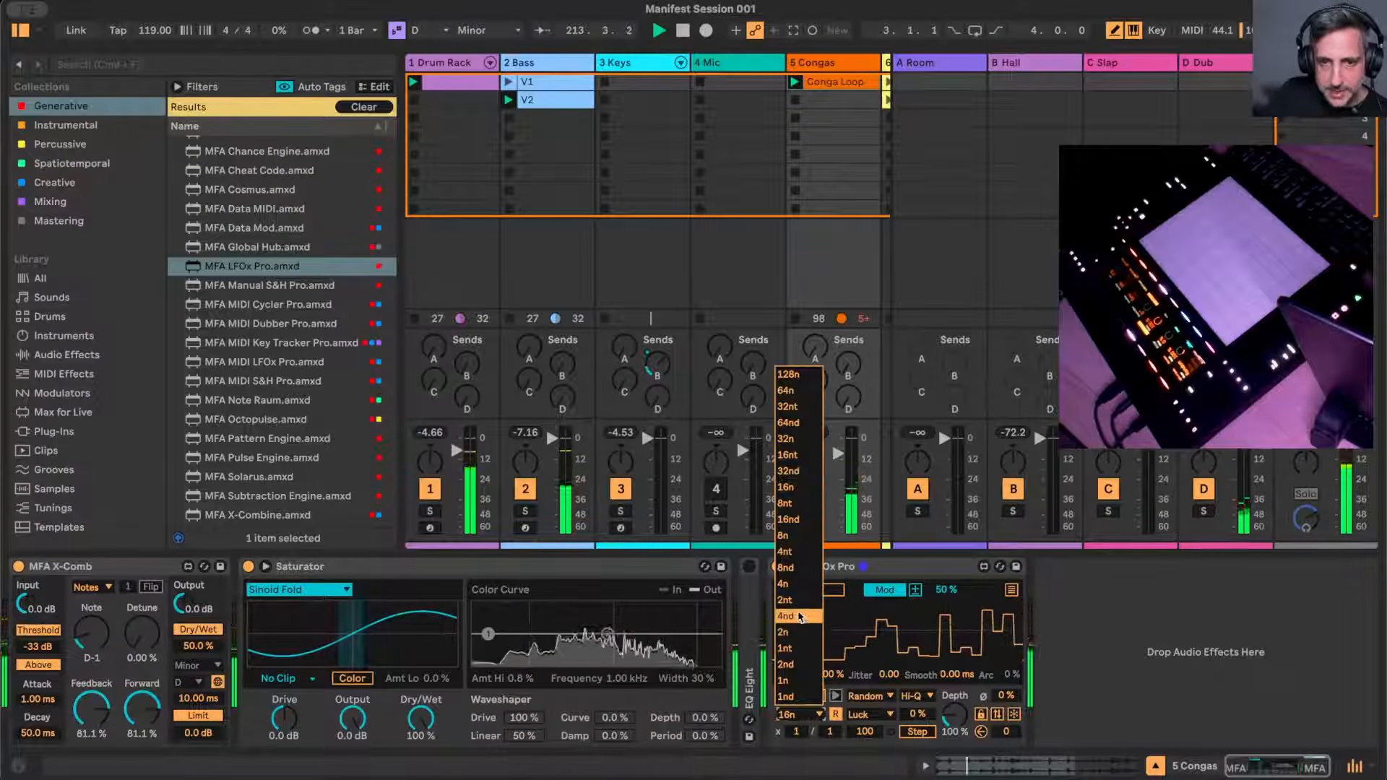
click(788, 717)
drag(798, 733, 799, 726)
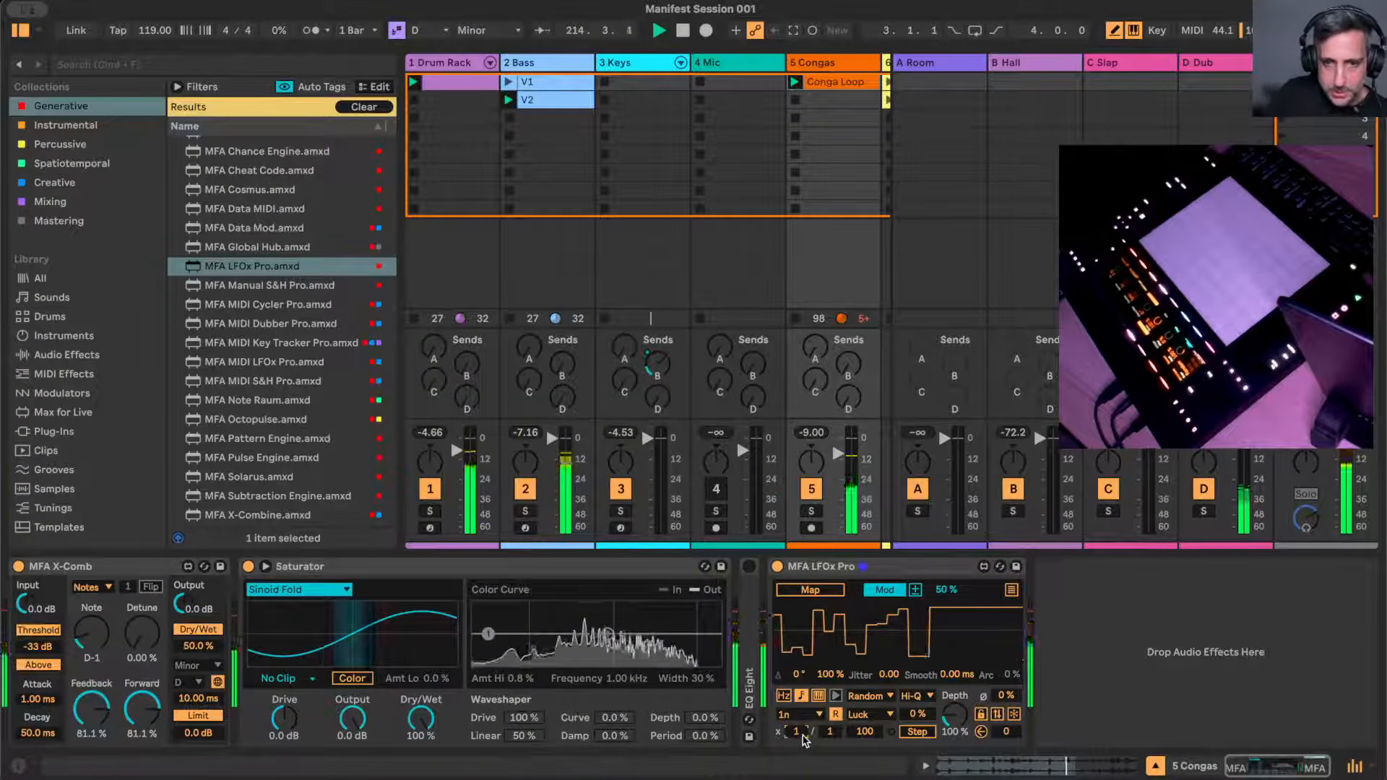
click(1235, 621)
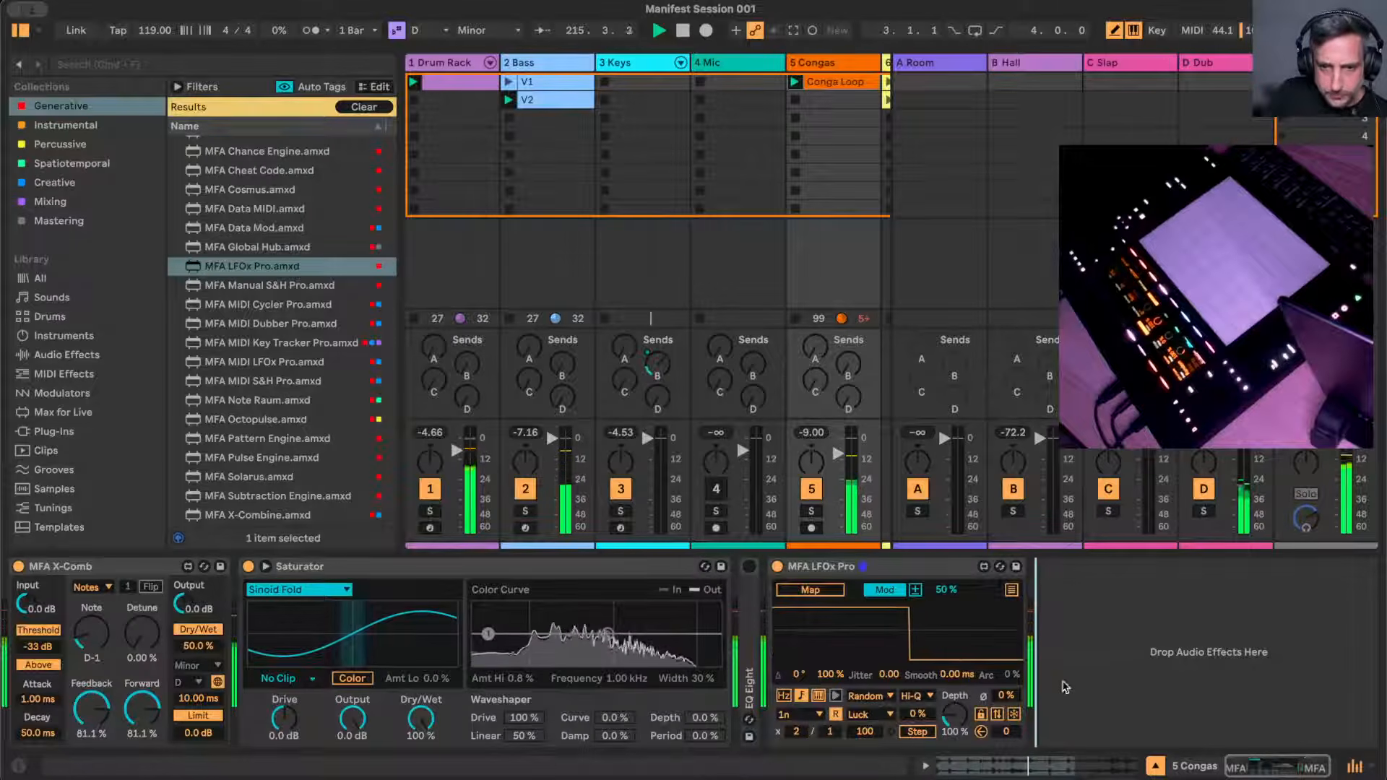
- Map the LFO to the Note parameter of MFA X-Comb and set its modulation amount to -18 %
click(822, 590)
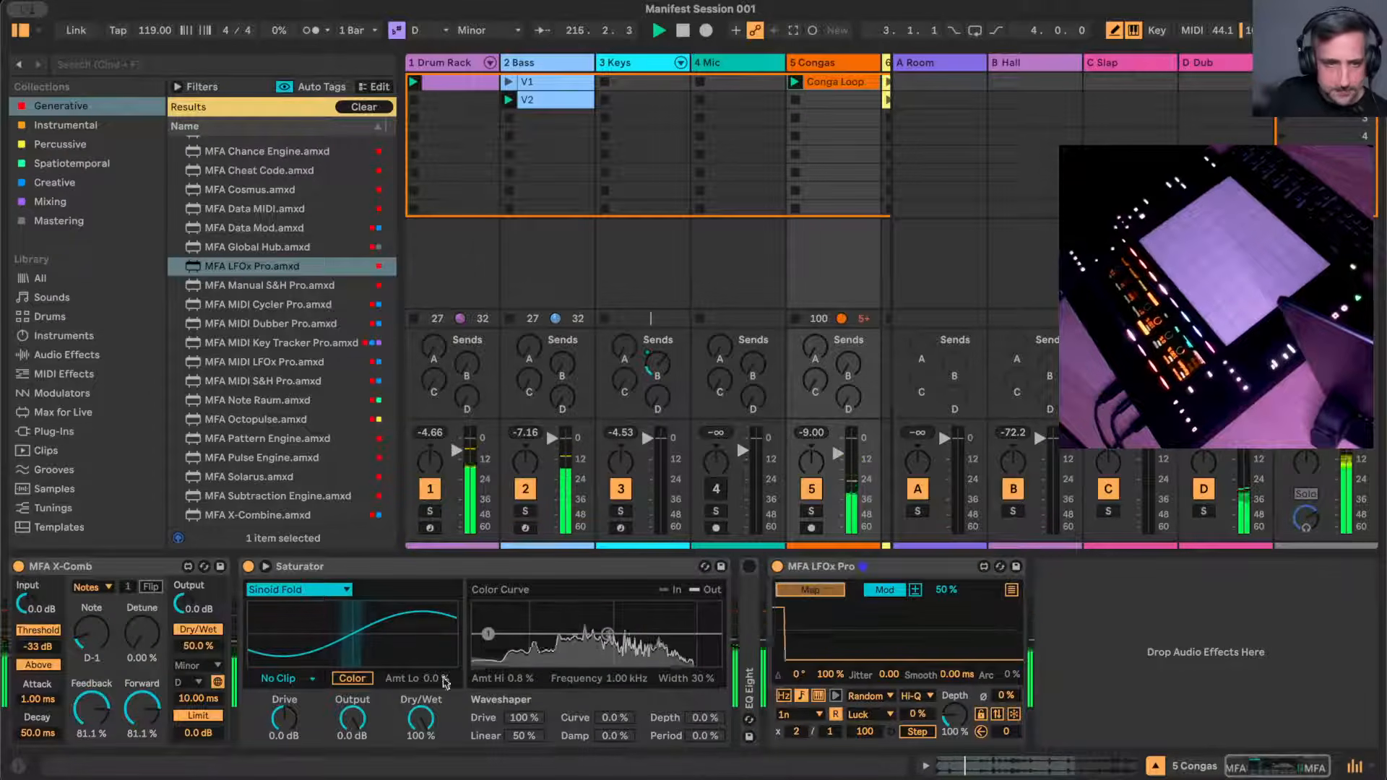
click(91, 633)
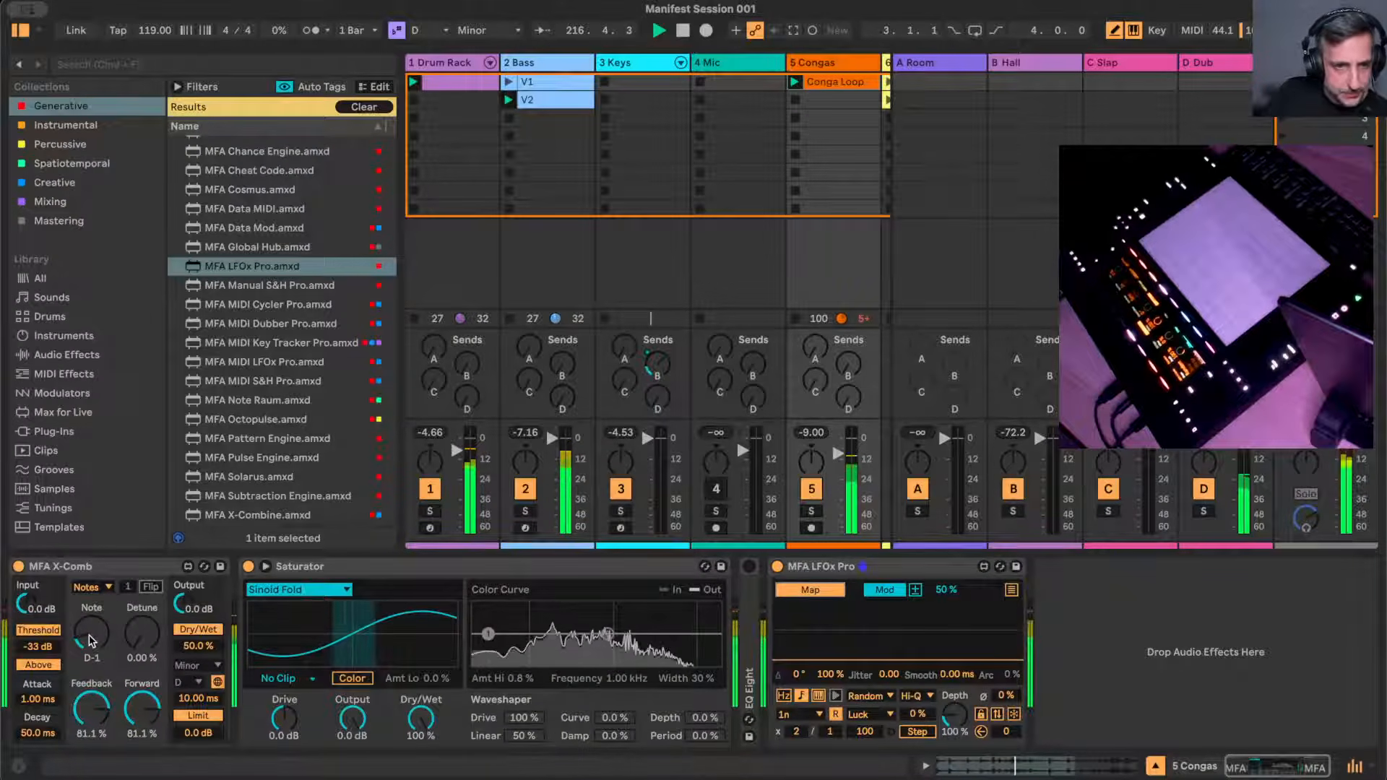
click(948, 590)
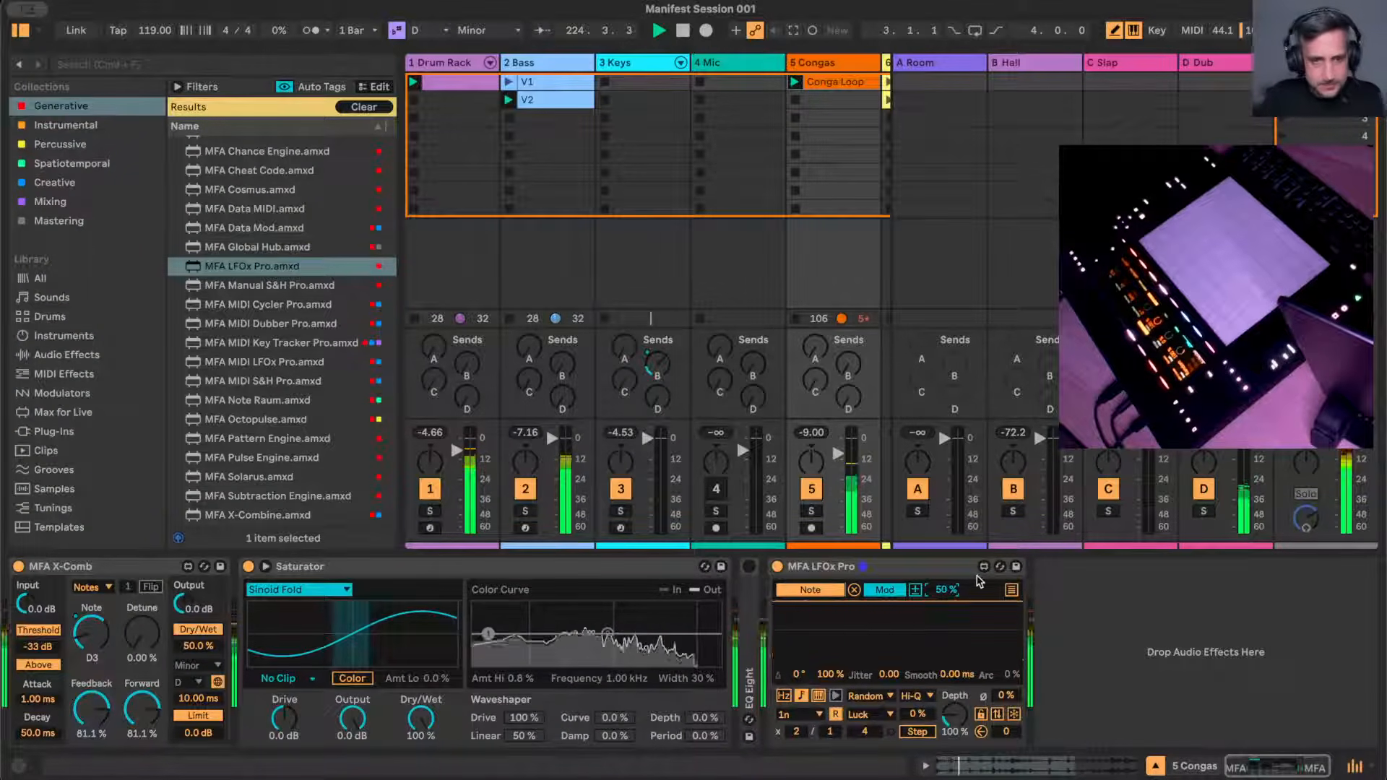
drag(946, 590, 947, 609)
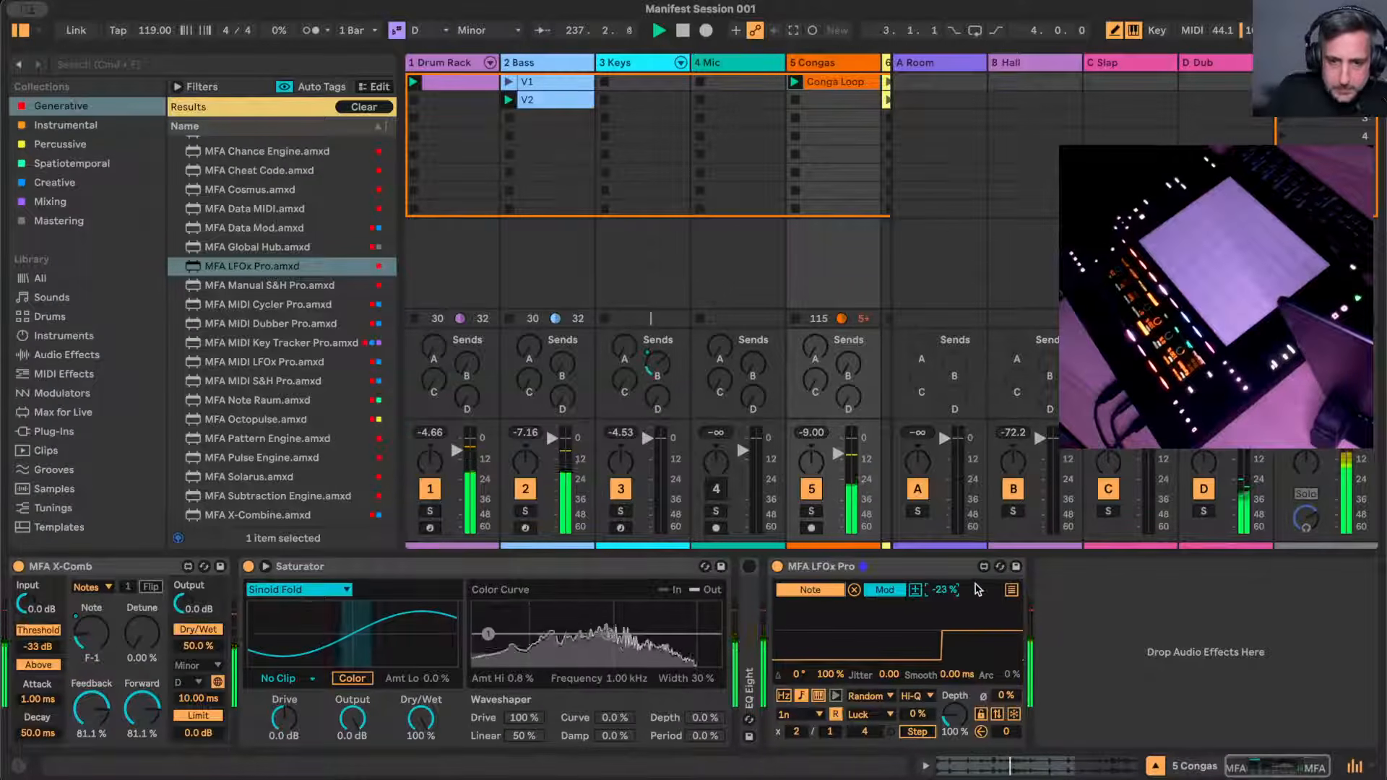
text(-18)
key(Return)
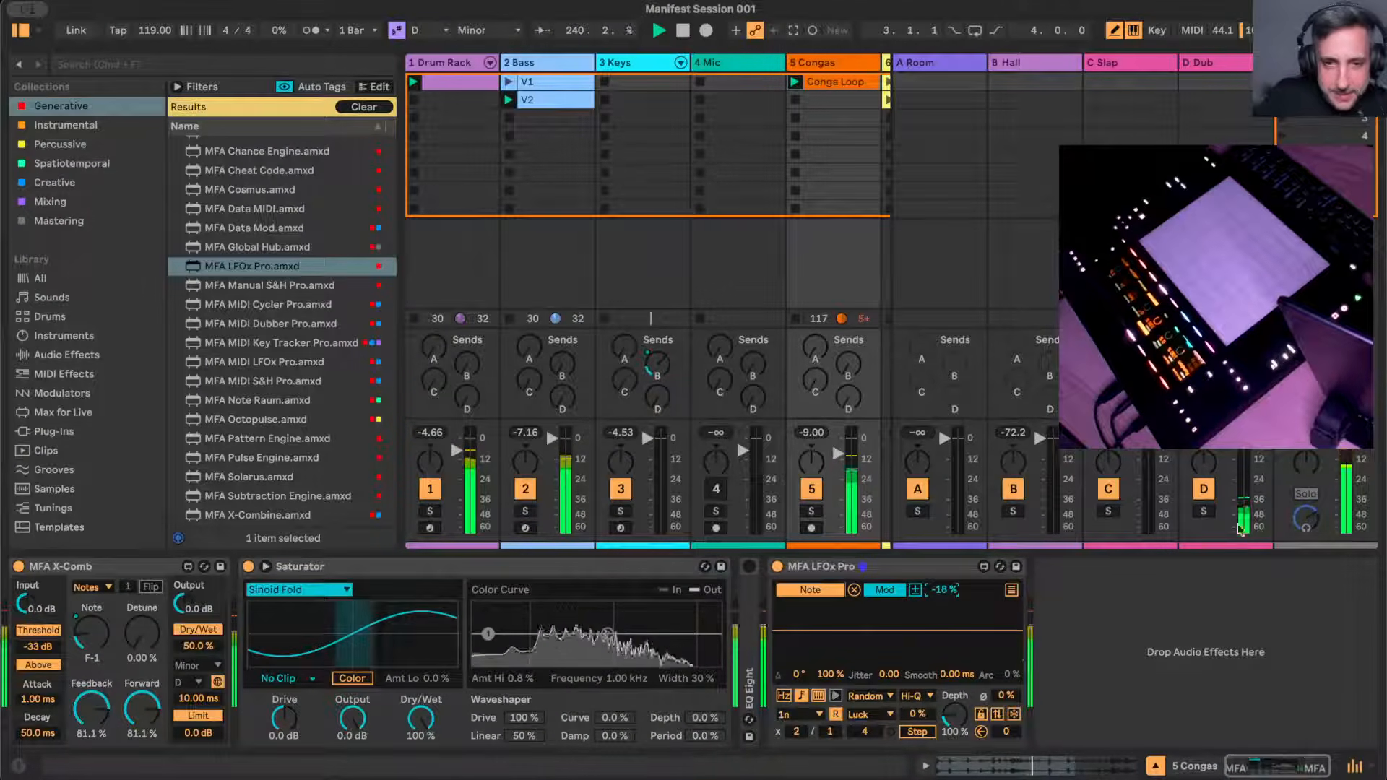
- Move EQ Eight to the end of the Congas chain, and set the LFO's Smooth to 22.0 ms and Luck value to 7
drag(753, 594, 1127, 610)
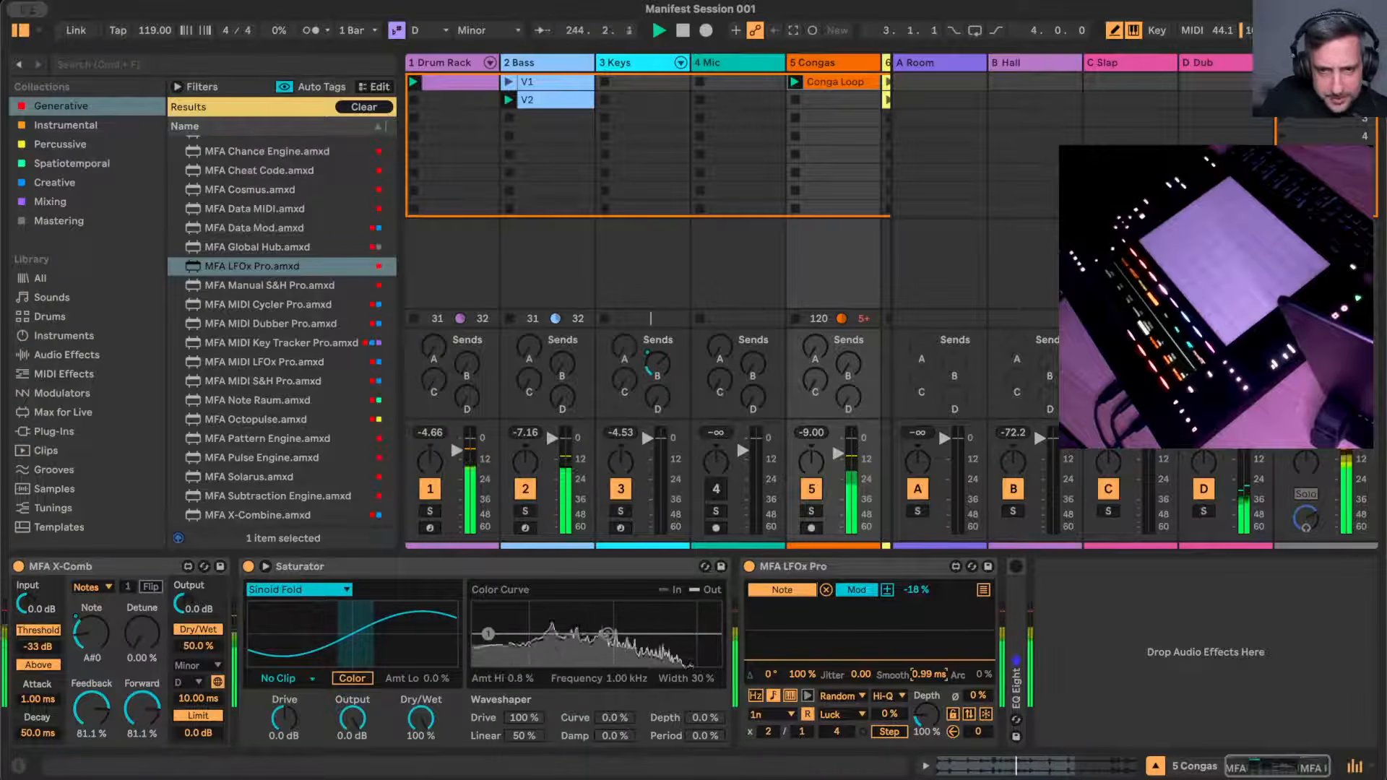
mouse_move(928, 674)
mouse_down()
mouse_move(928, 625)
mouse_move(929, 663)
mouse_up()
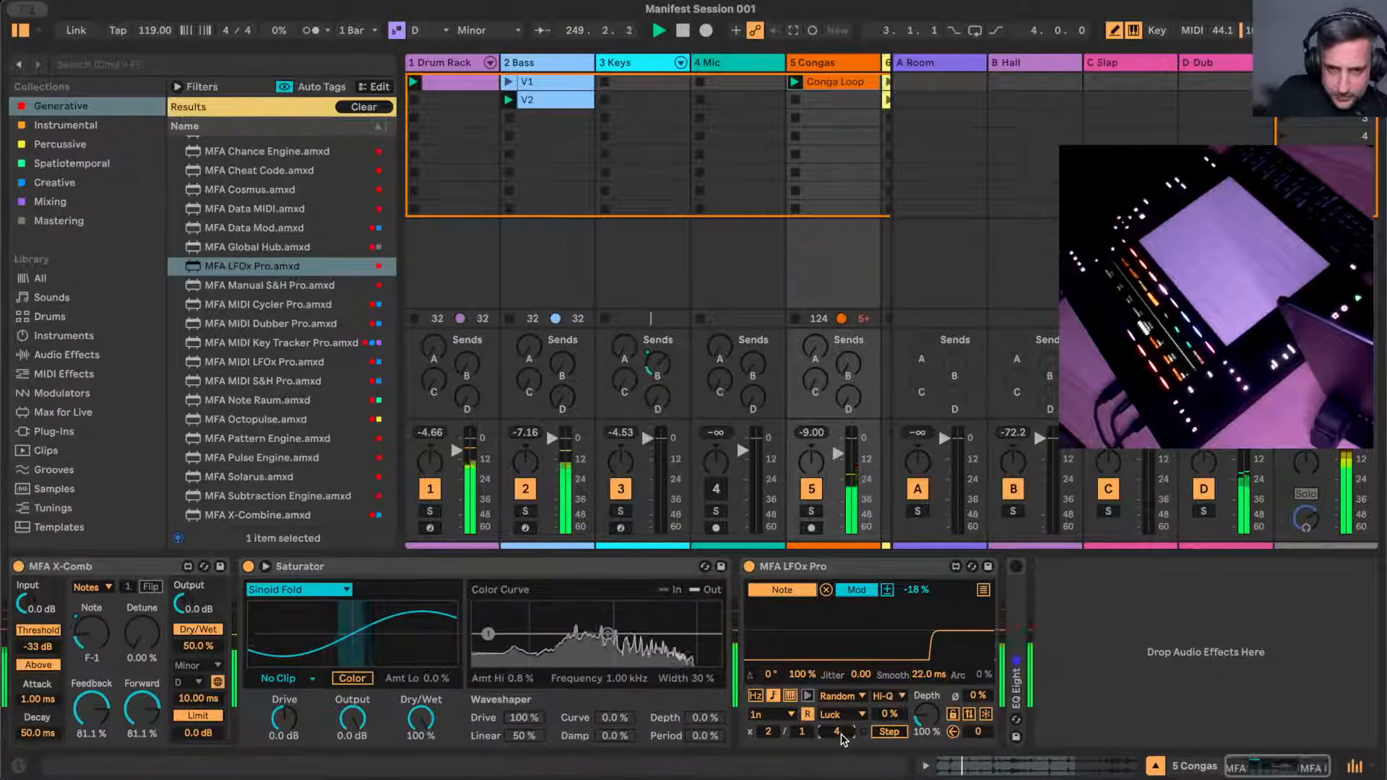
drag(838, 731, 842, 736)
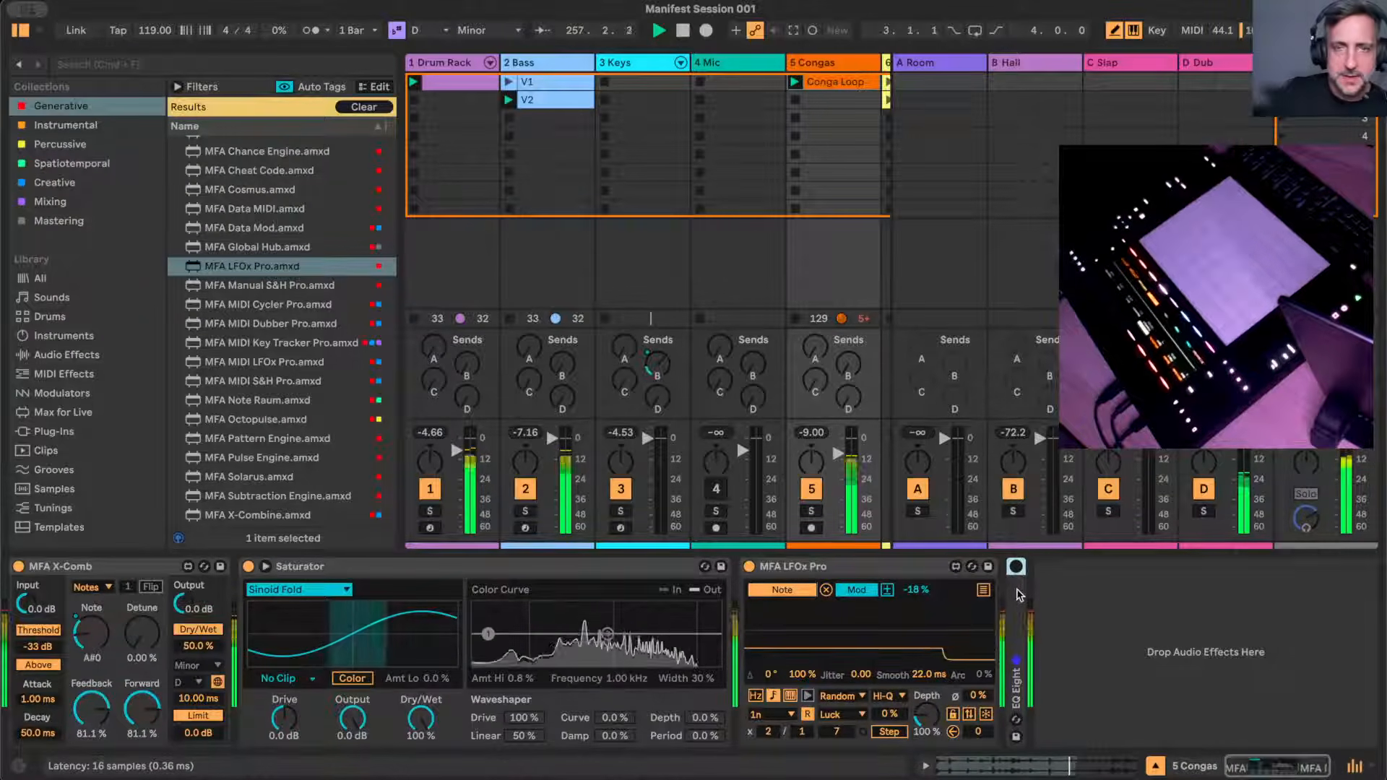
scroll(677, 210, right, 2)
scroll(677, 209, right, 3)
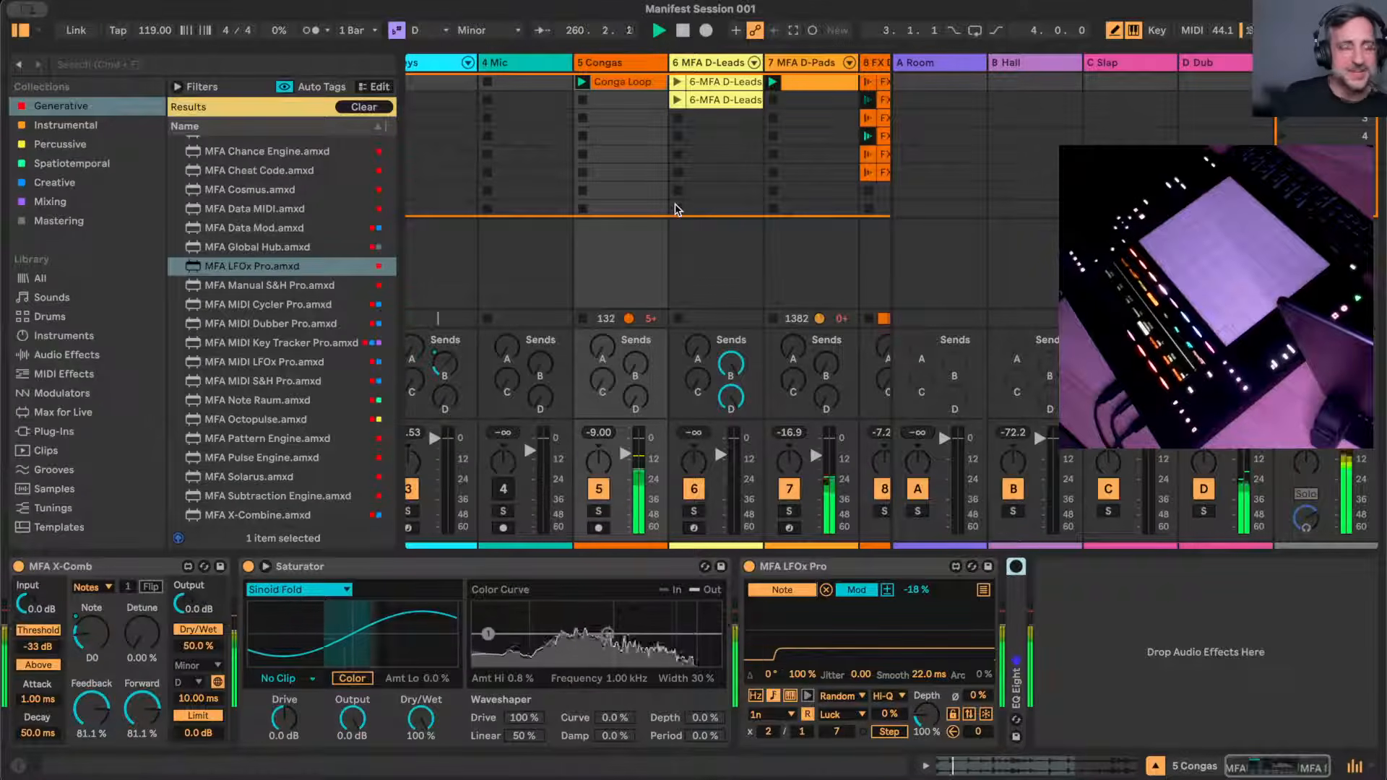
scroll(661, 241, left, 3)
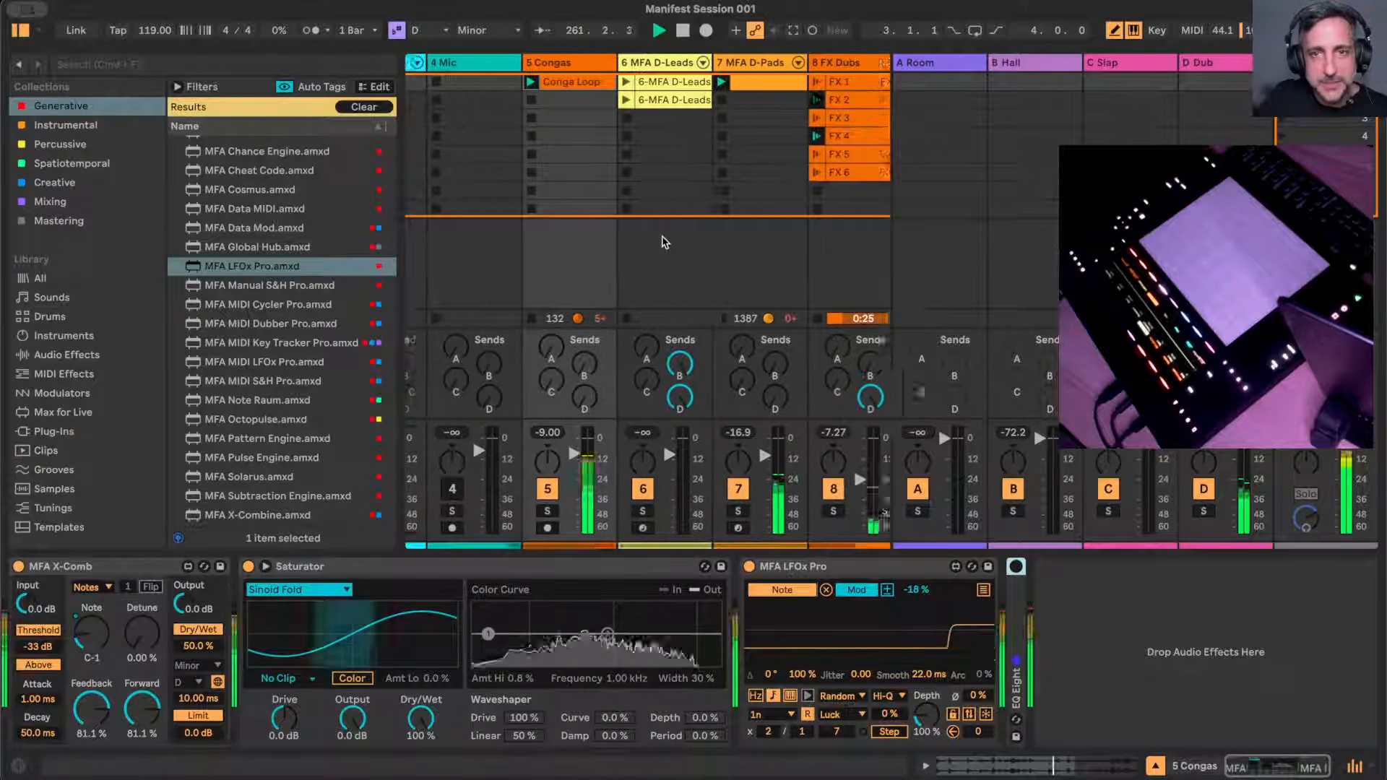
scroll(665, 241, left, 6)
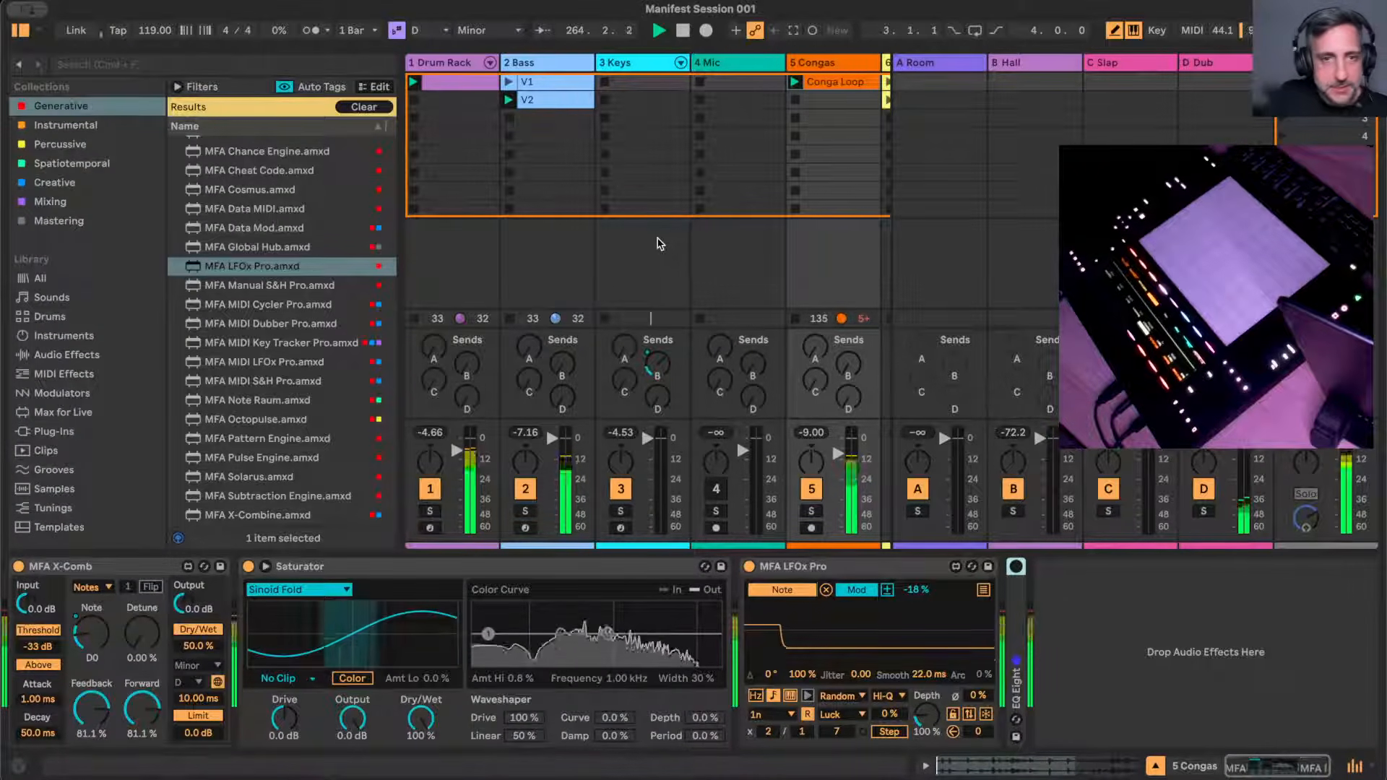
scroll(664, 241, right, 9)
scroll(660, 243, right, 4)
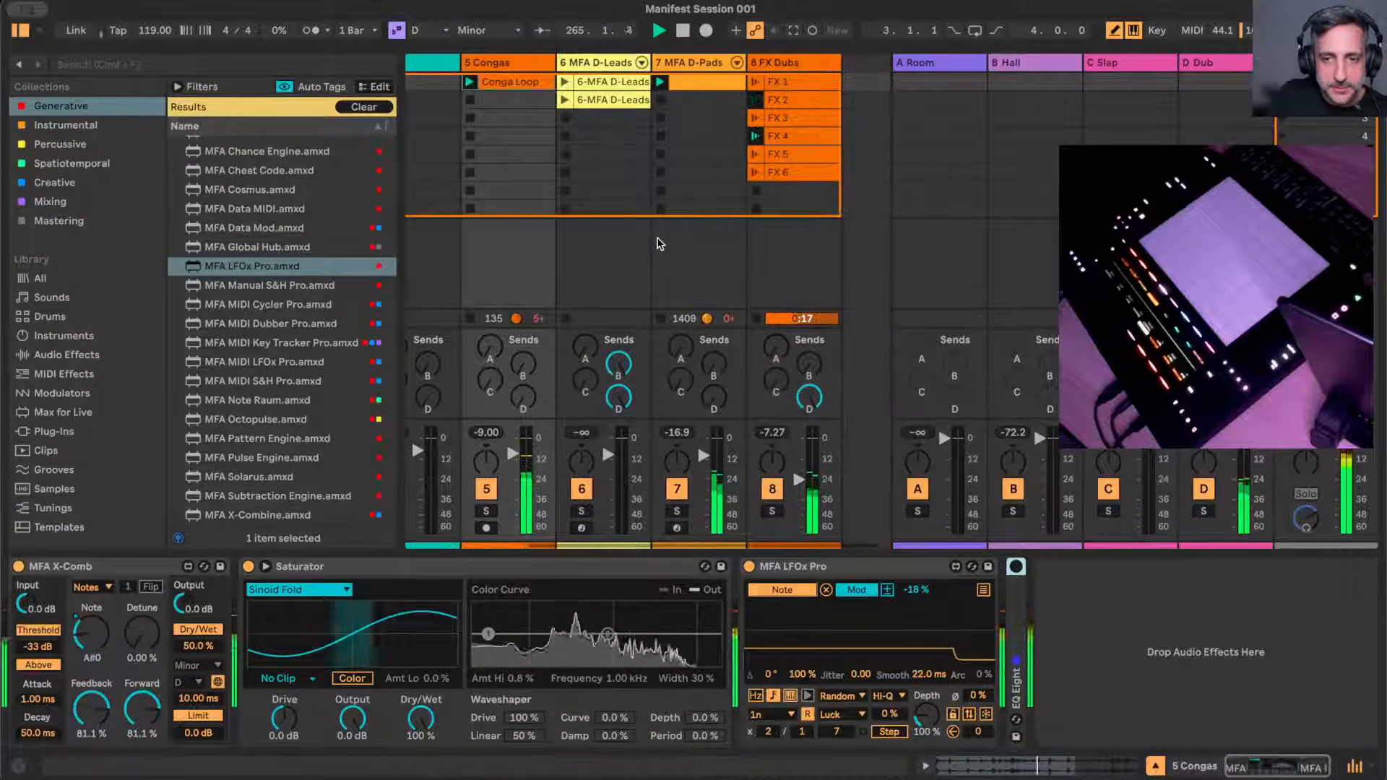
scroll(659, 244, left, 9)
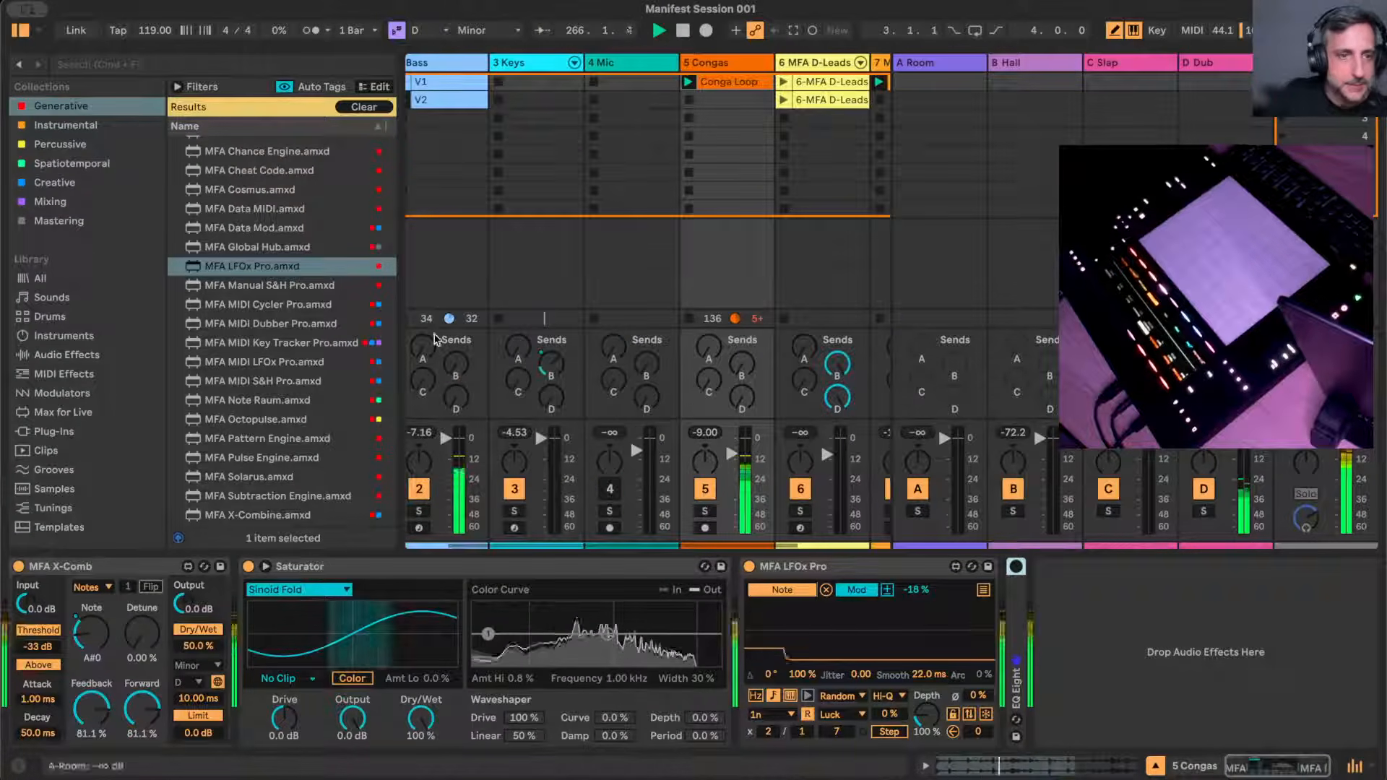
- Create a MIDI track with MFA Pattern Engine from the Generative collection, followed by the MFA D-Bass instrument from the Instrumental collection
scroll(340, 418, down, 3)
scroll(790, 260, right, 9)
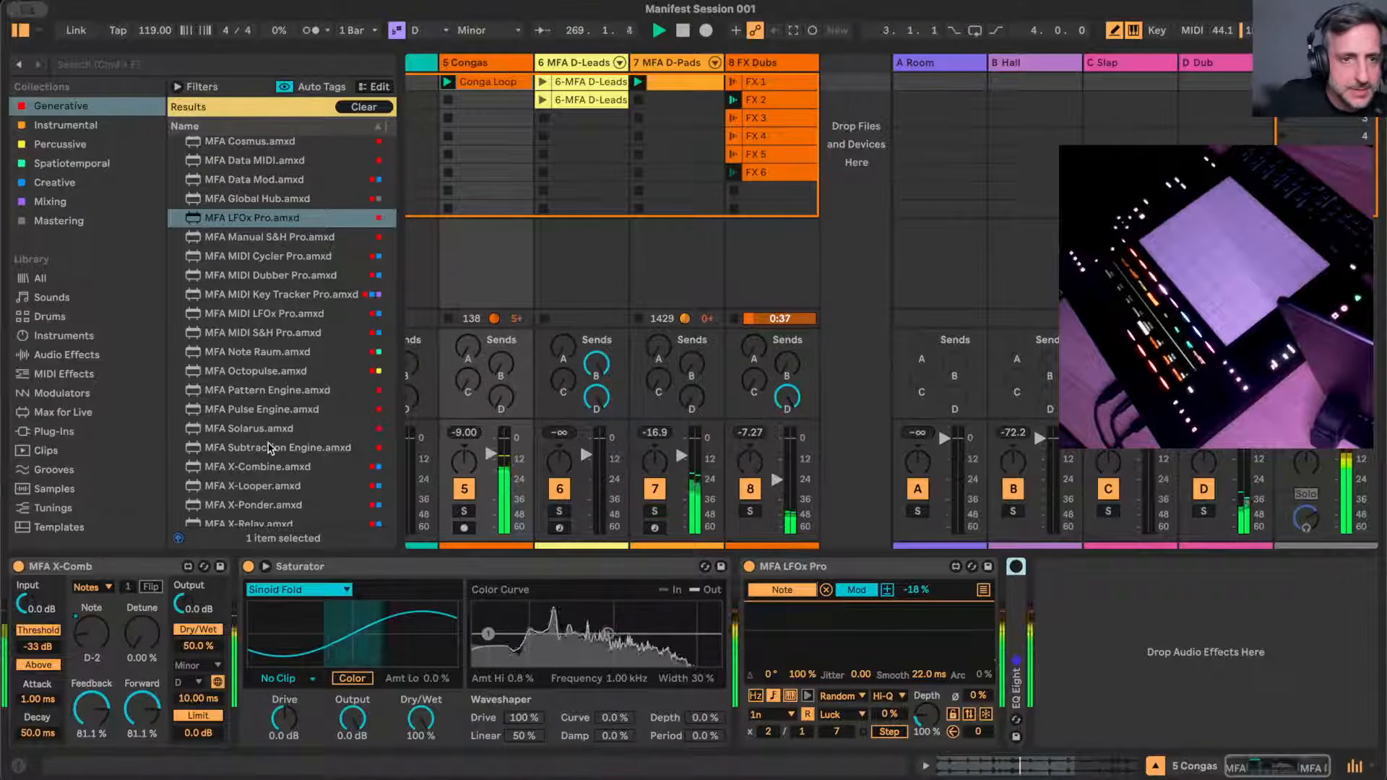
scroll(289, 434, down, 1)
drag(267, 365, 851, 363)
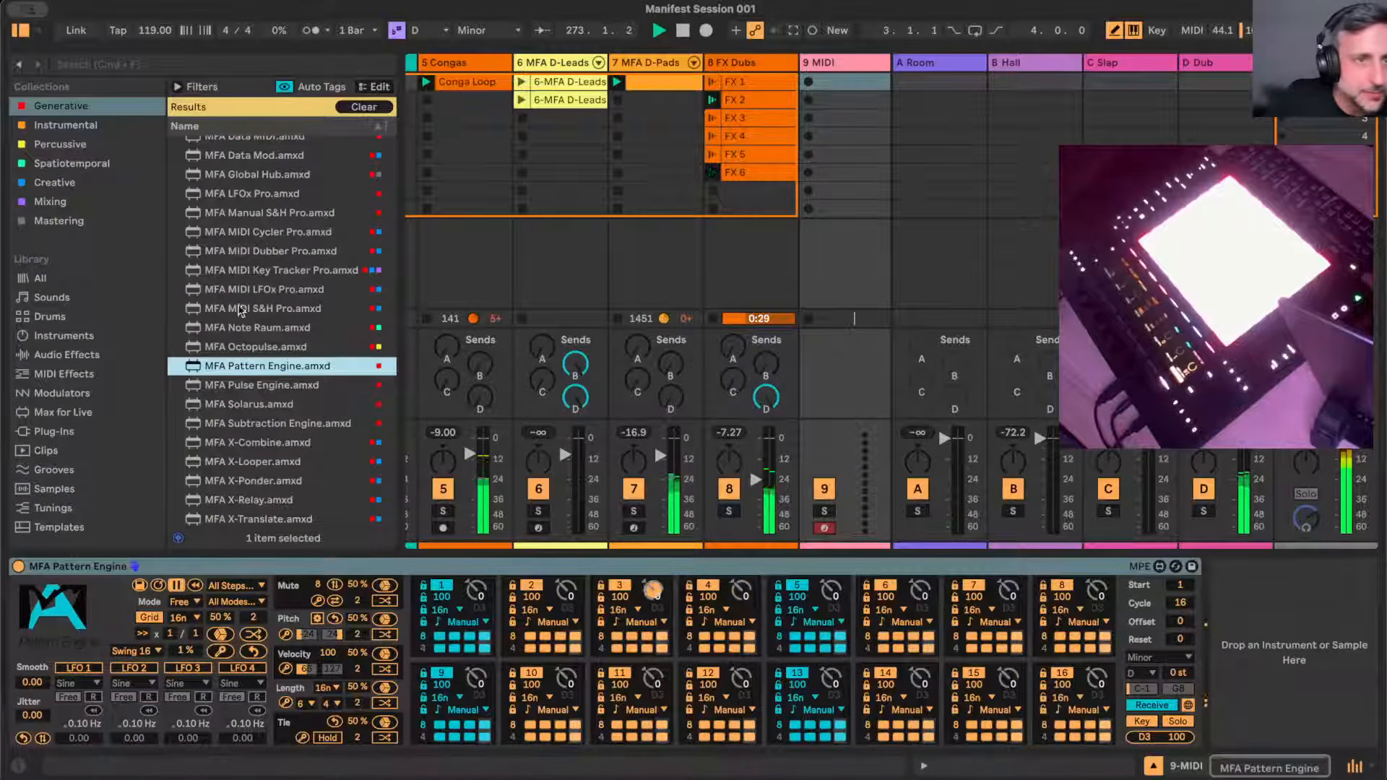
click(92, 126)
drag(239, 144, 1277, 637)
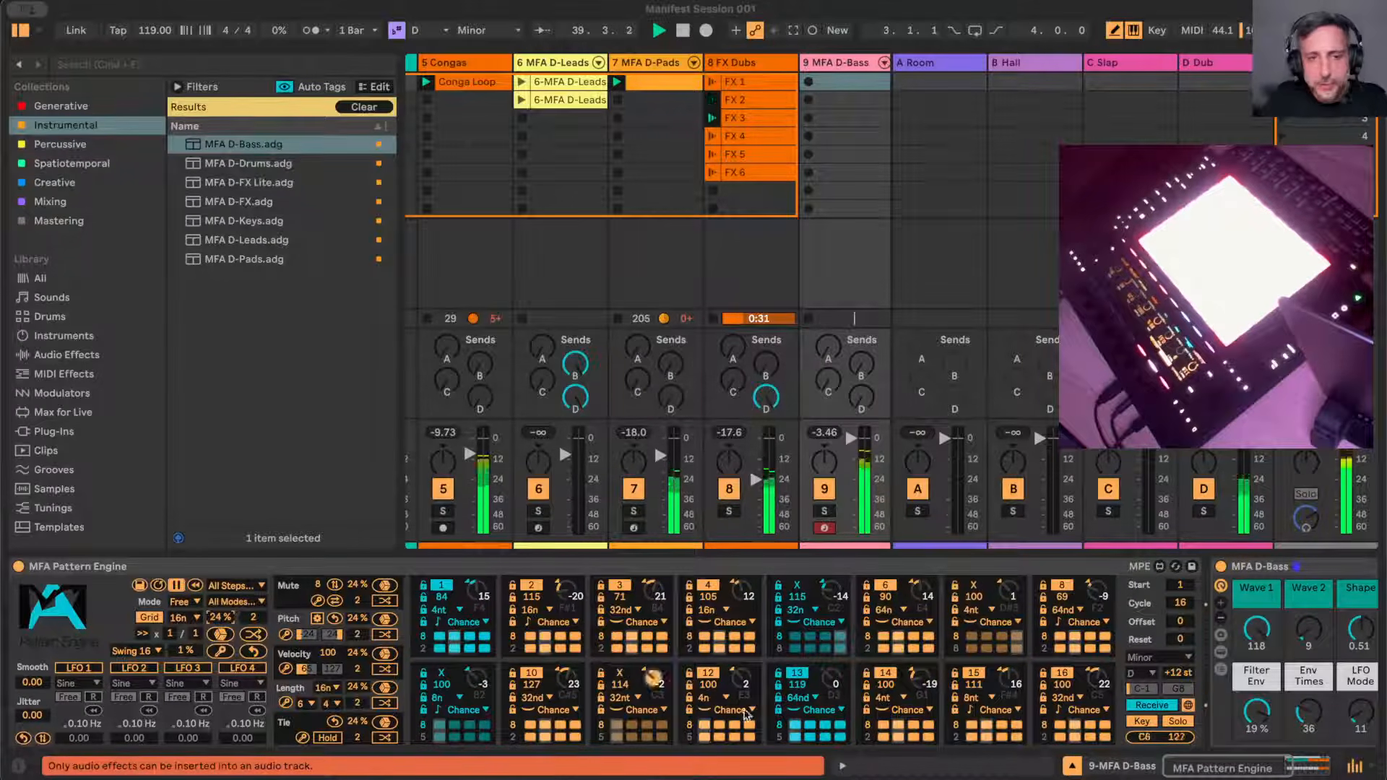
- Set the Pattern Engine's transposition to +24 st
scroll(952, 676, right, 5)
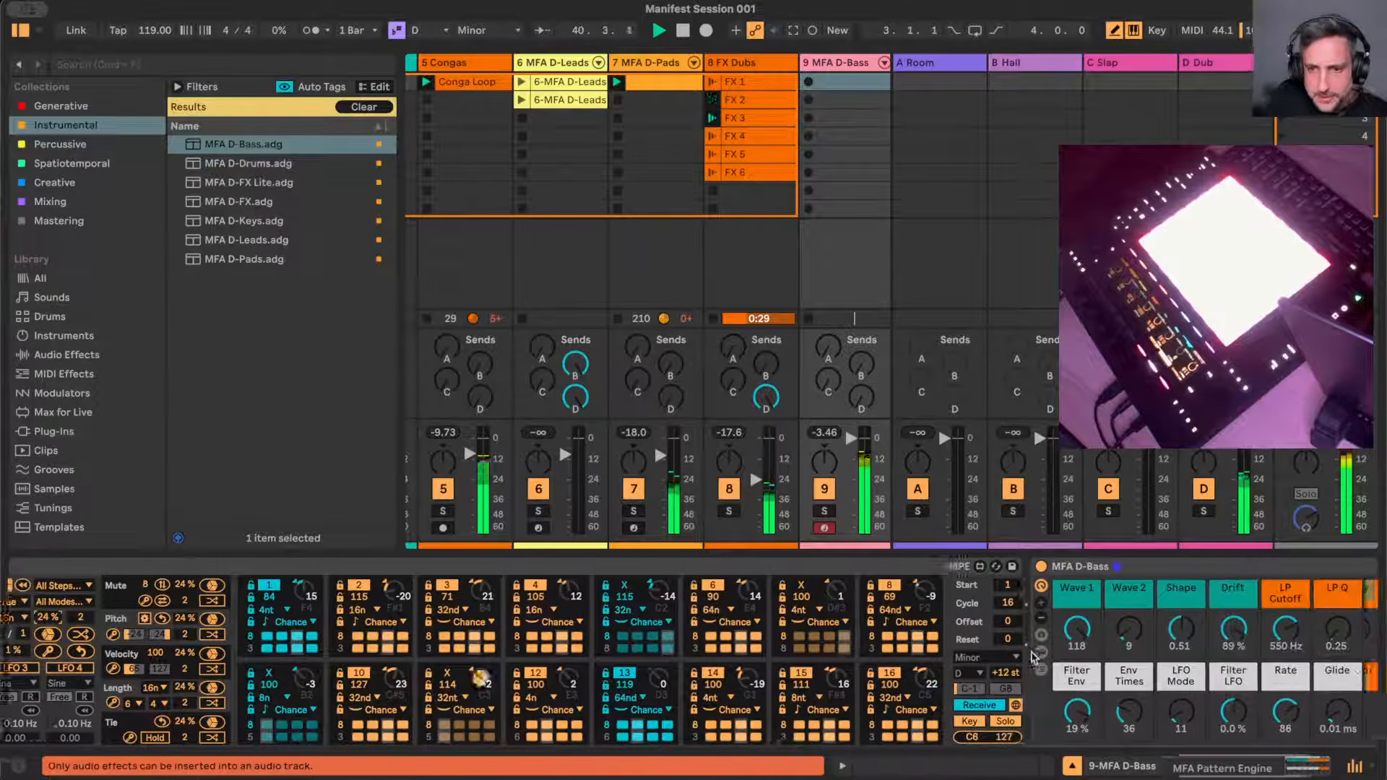
drag(964, 673, 964, 657)
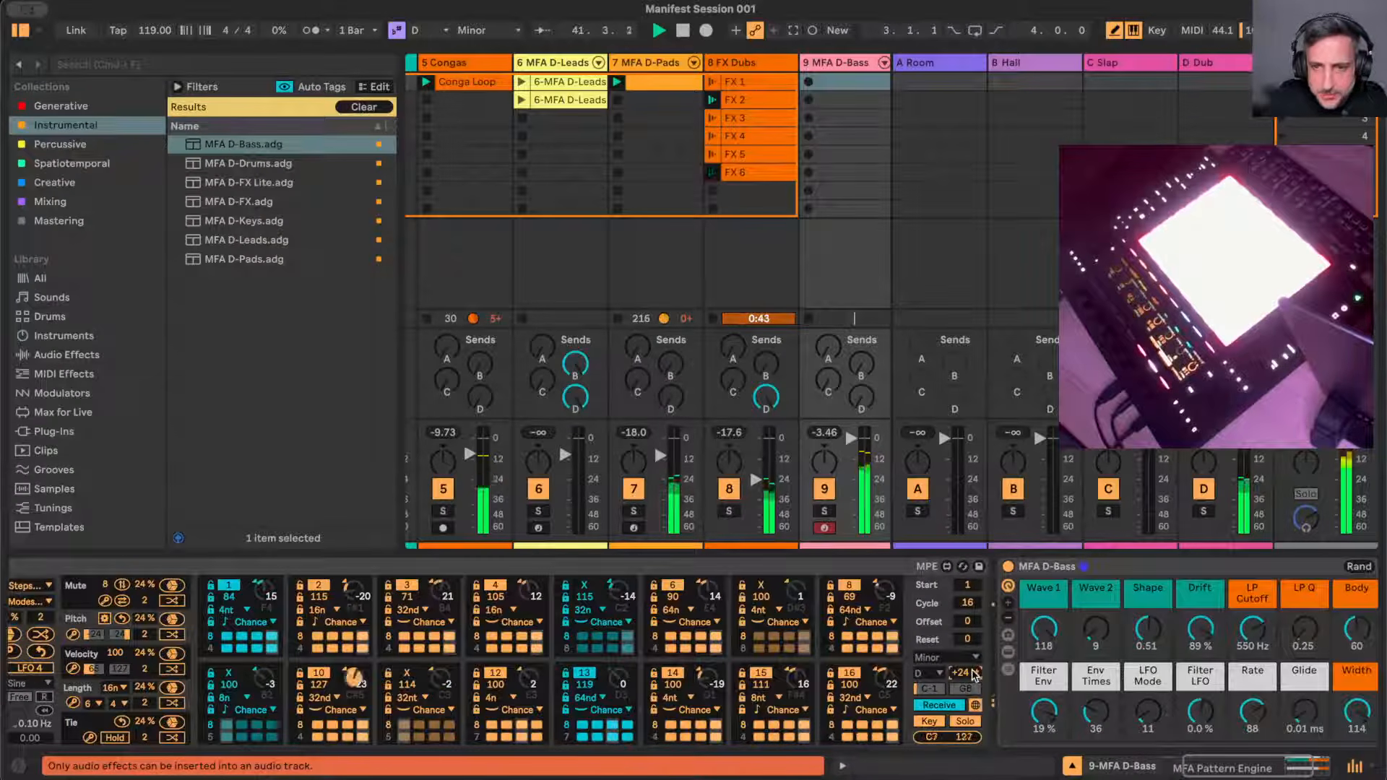
- Switch Pattern Engine steps 12 and 10 to LFO 1 pitch modulation and set step 10's Motion to 21
scroll(1095, 630, left, 4)
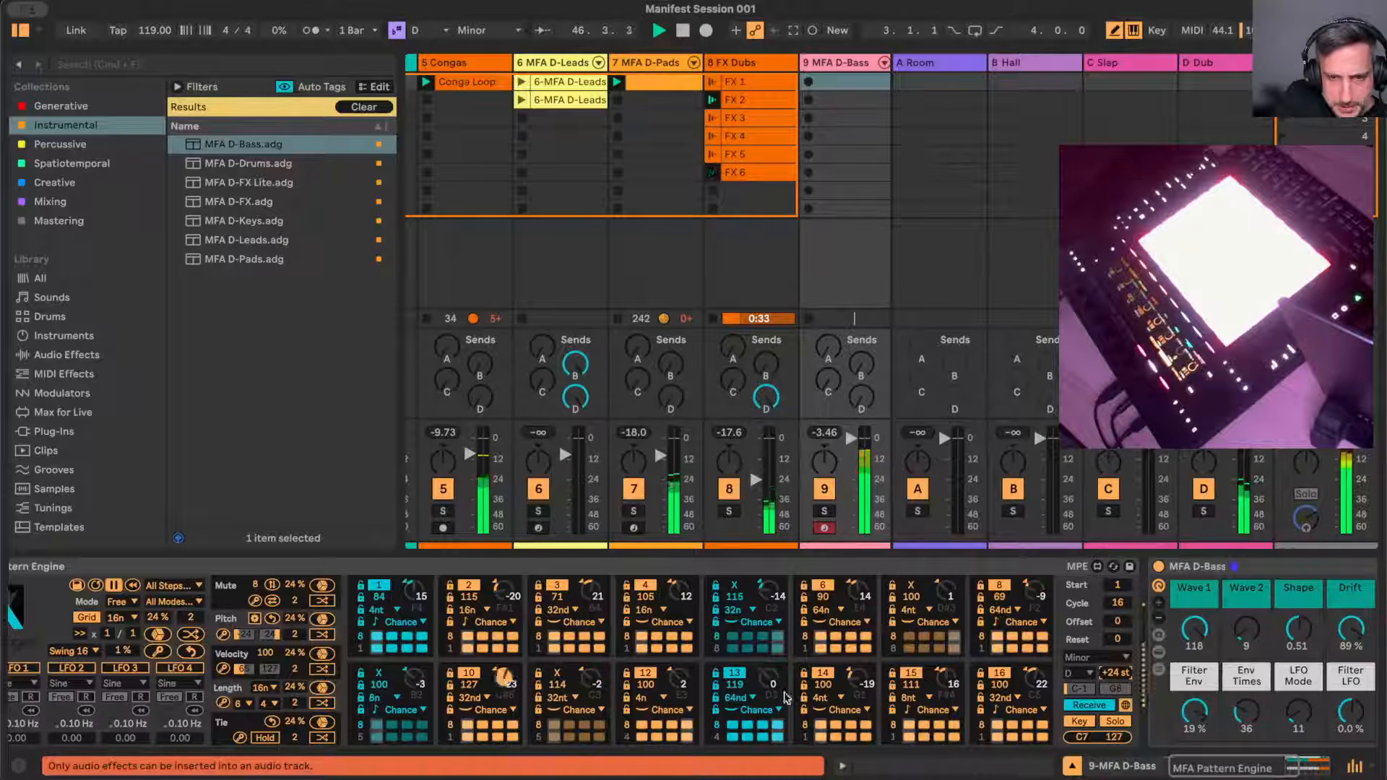
scroll(771, 679, left, 2)
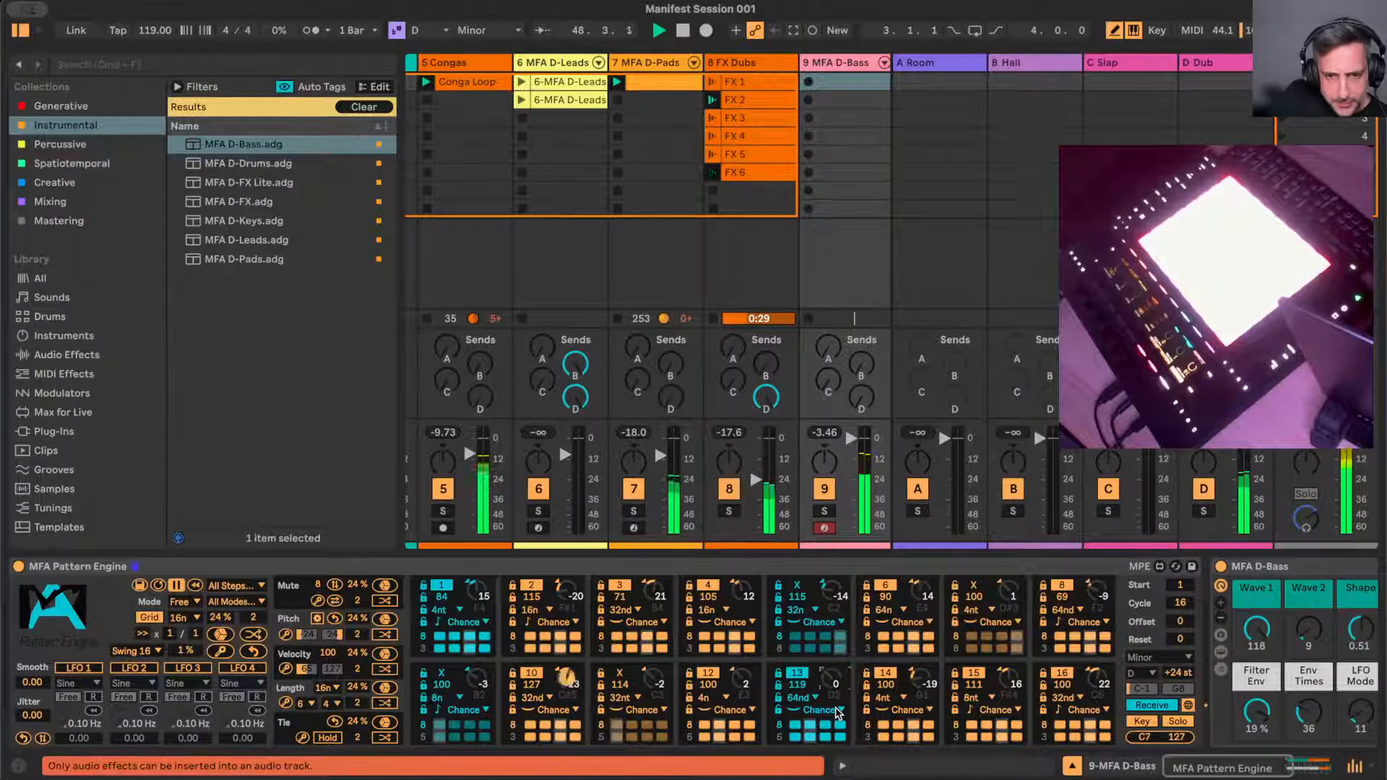
click(752, 711)
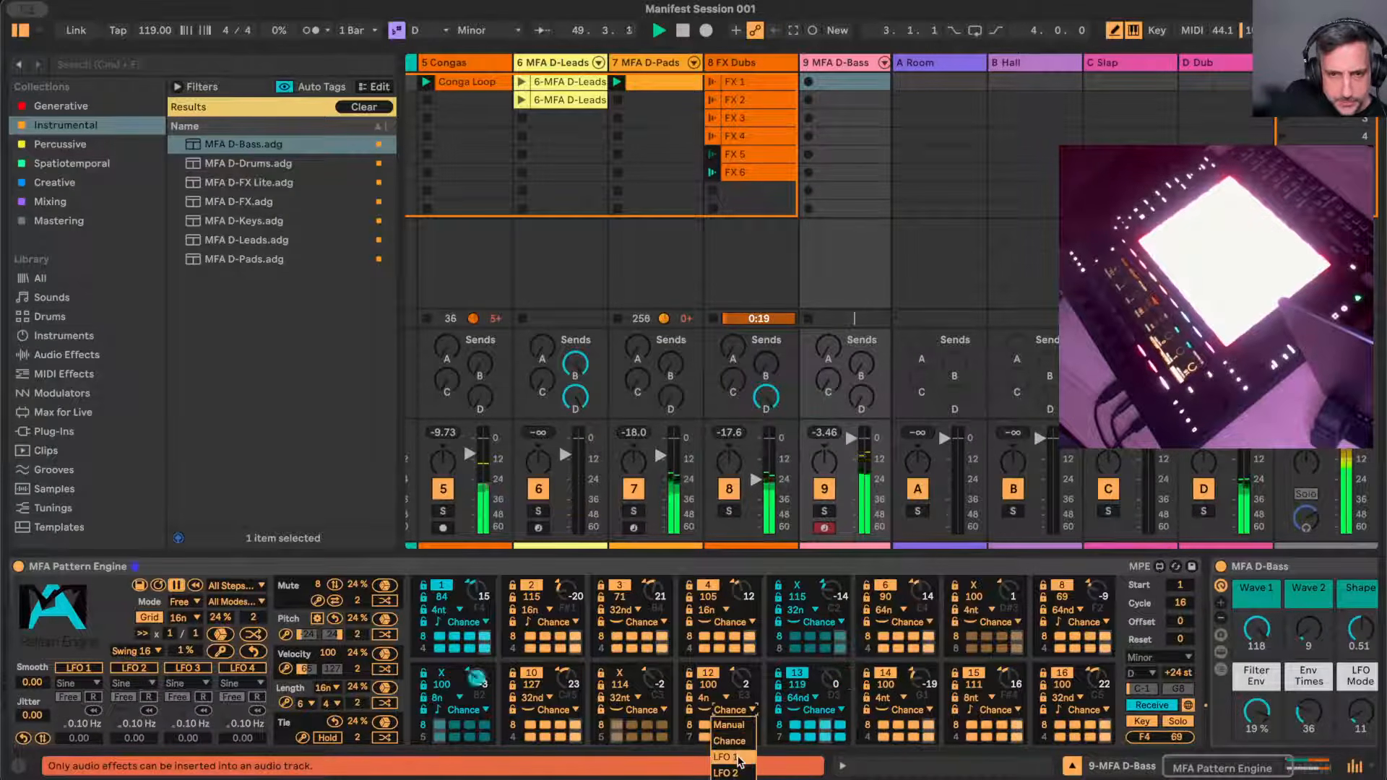
click(749, 742)
drag(701, 725, 701, 712)
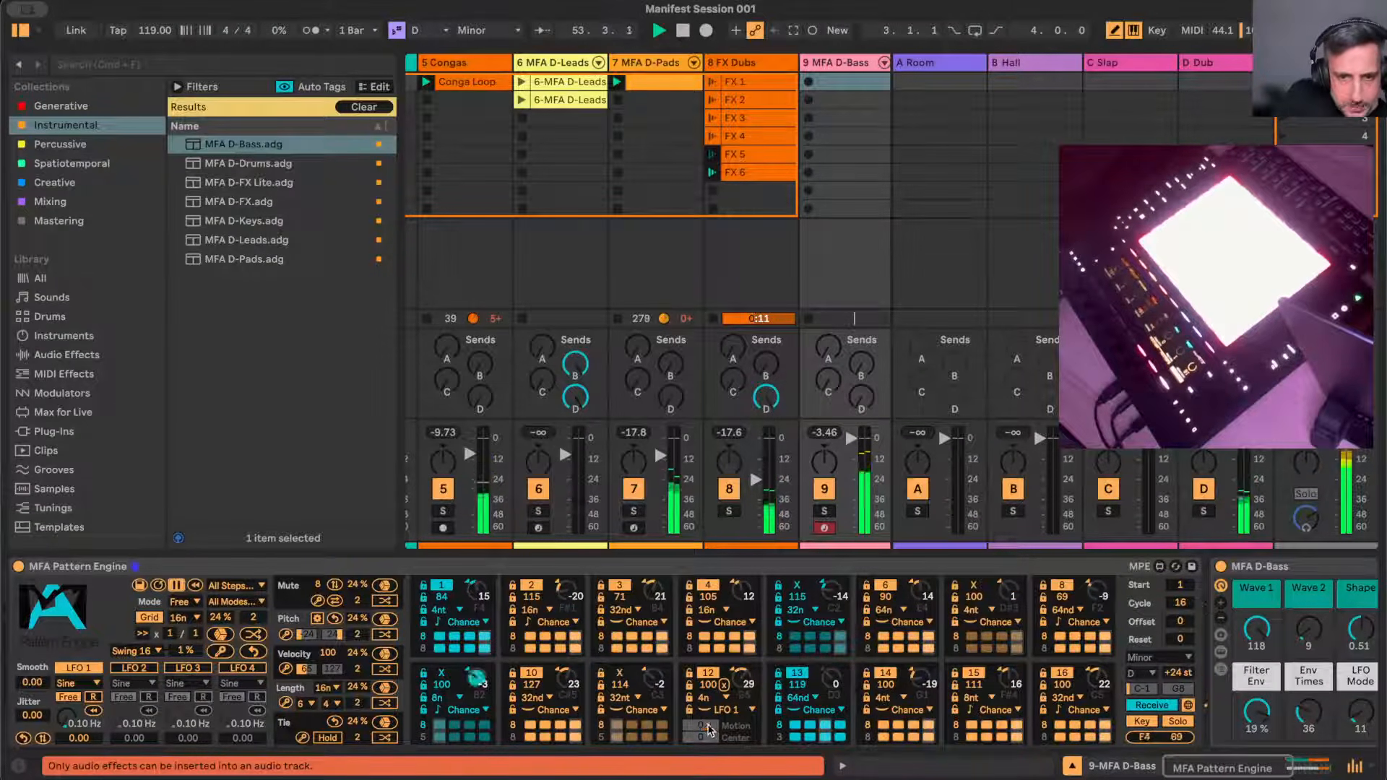
click(538, 709)
click(547, 744)
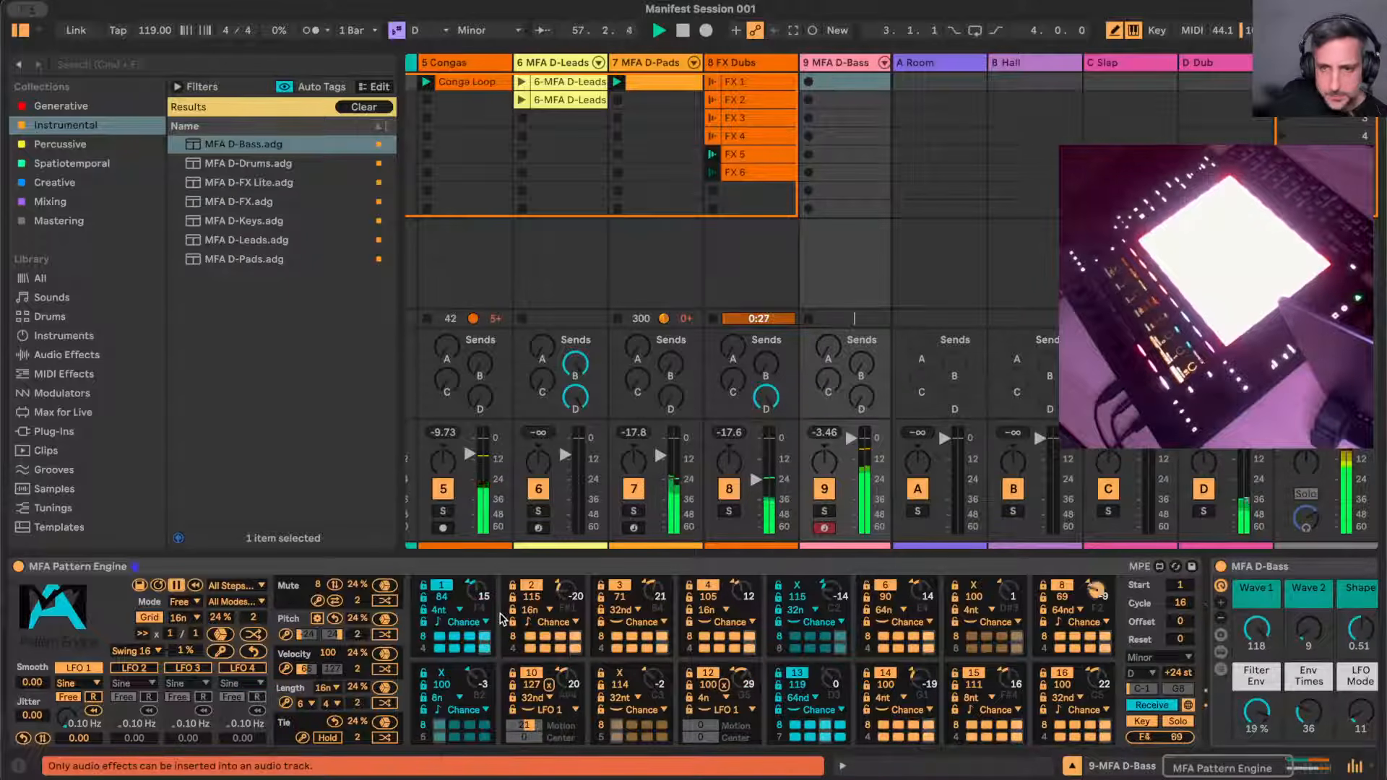
scroll(503, 620, right, 5)
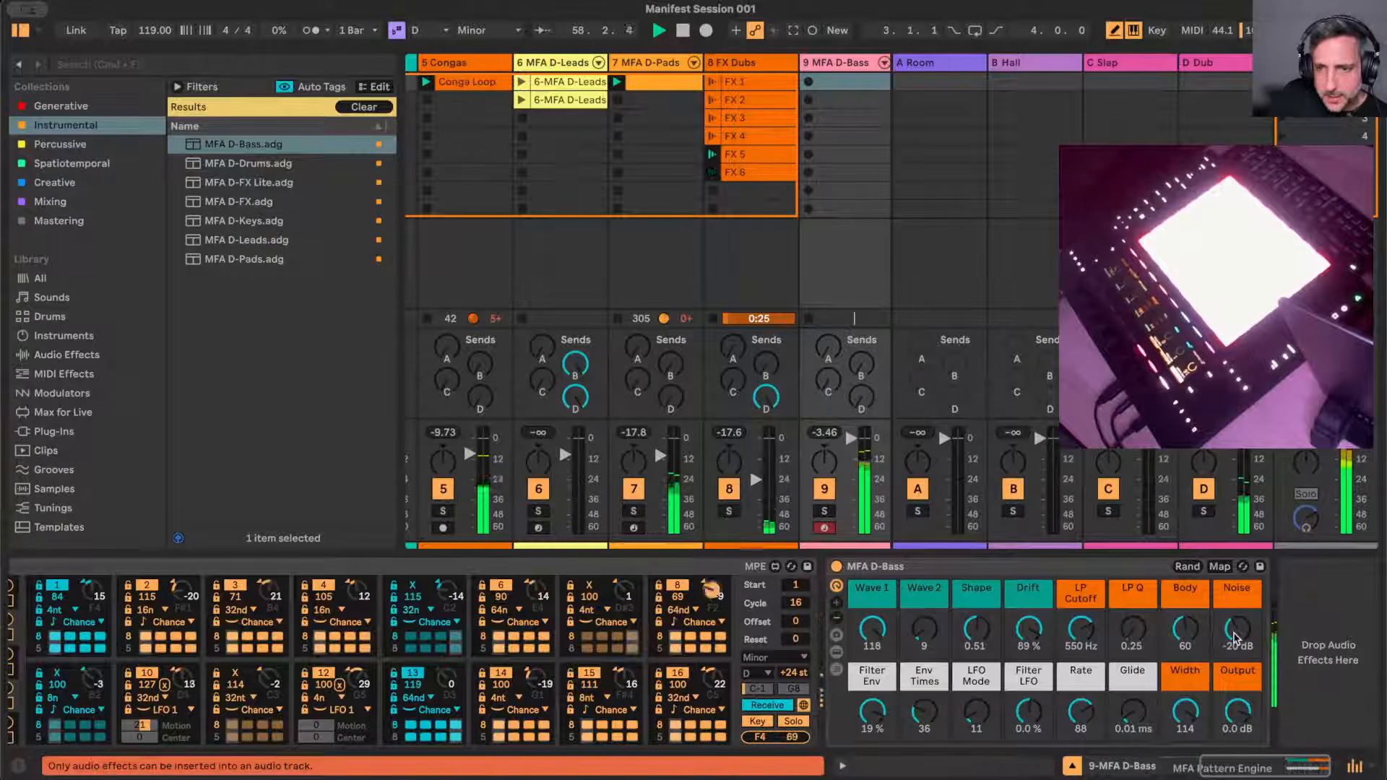
- Lower the Noise of MFA D-Bass to -29 dB and stop the MFA Pattern Engine's playback
drag(1234, 635, 1233, 654)
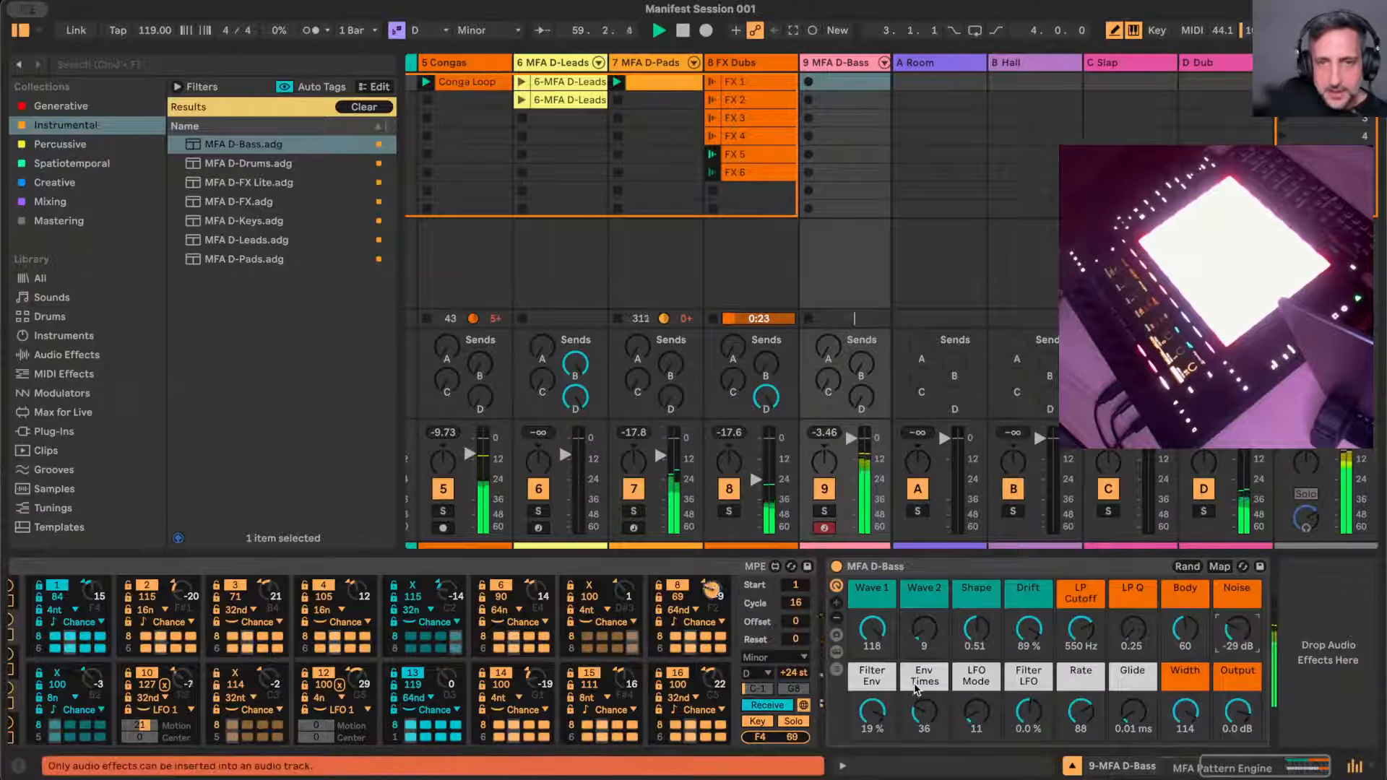
scroll(915, 688, left, 5)
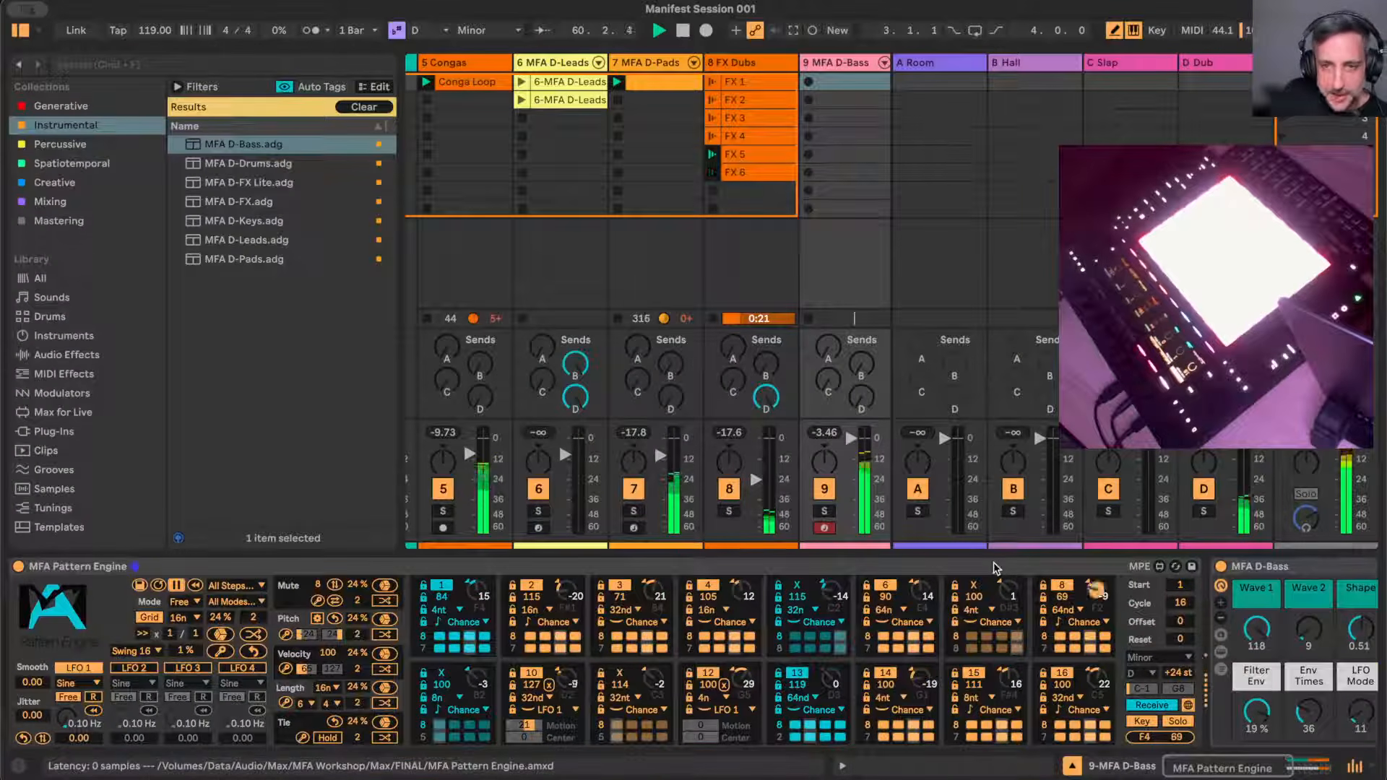
click(176, 585)
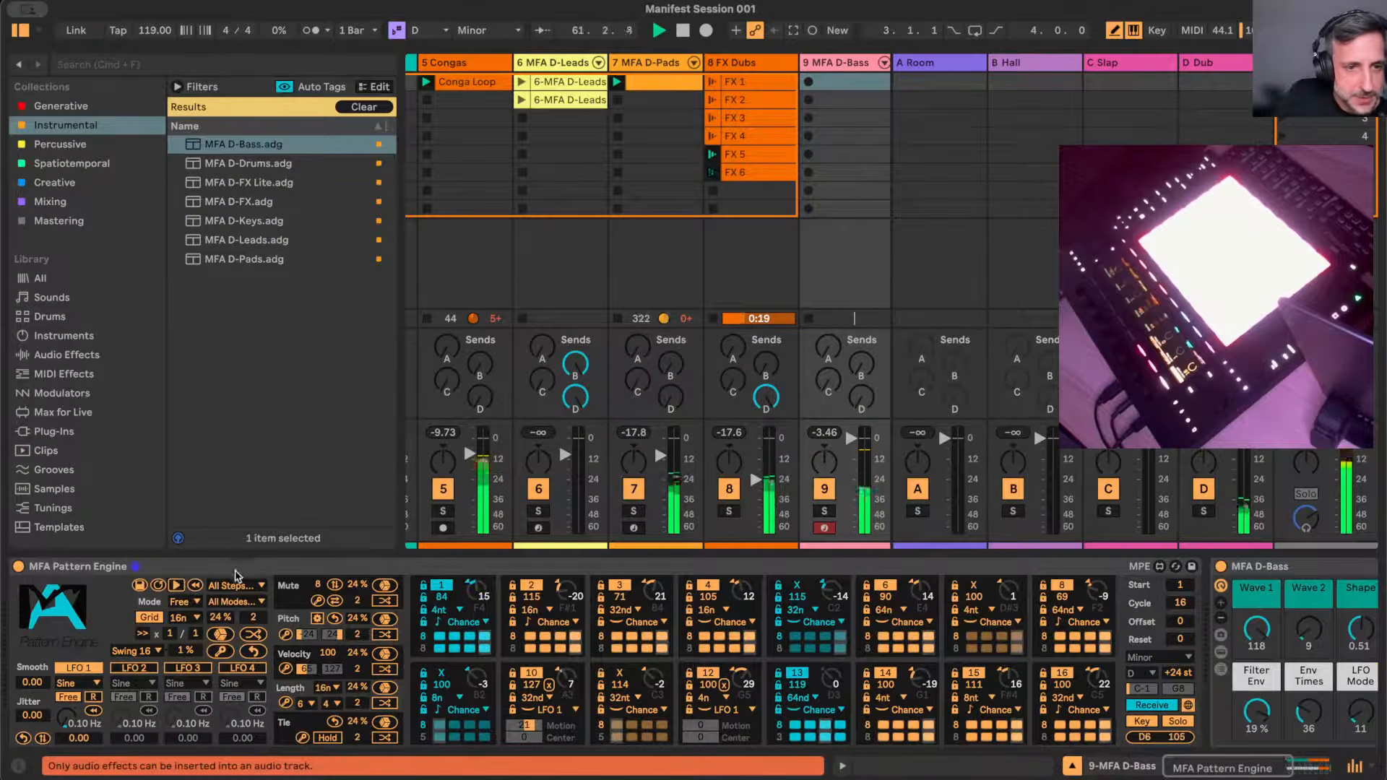
- Collapse the MFA Pattern Engine and MFA D-Bass devices on the D-Bass track
double_click(236, 574)
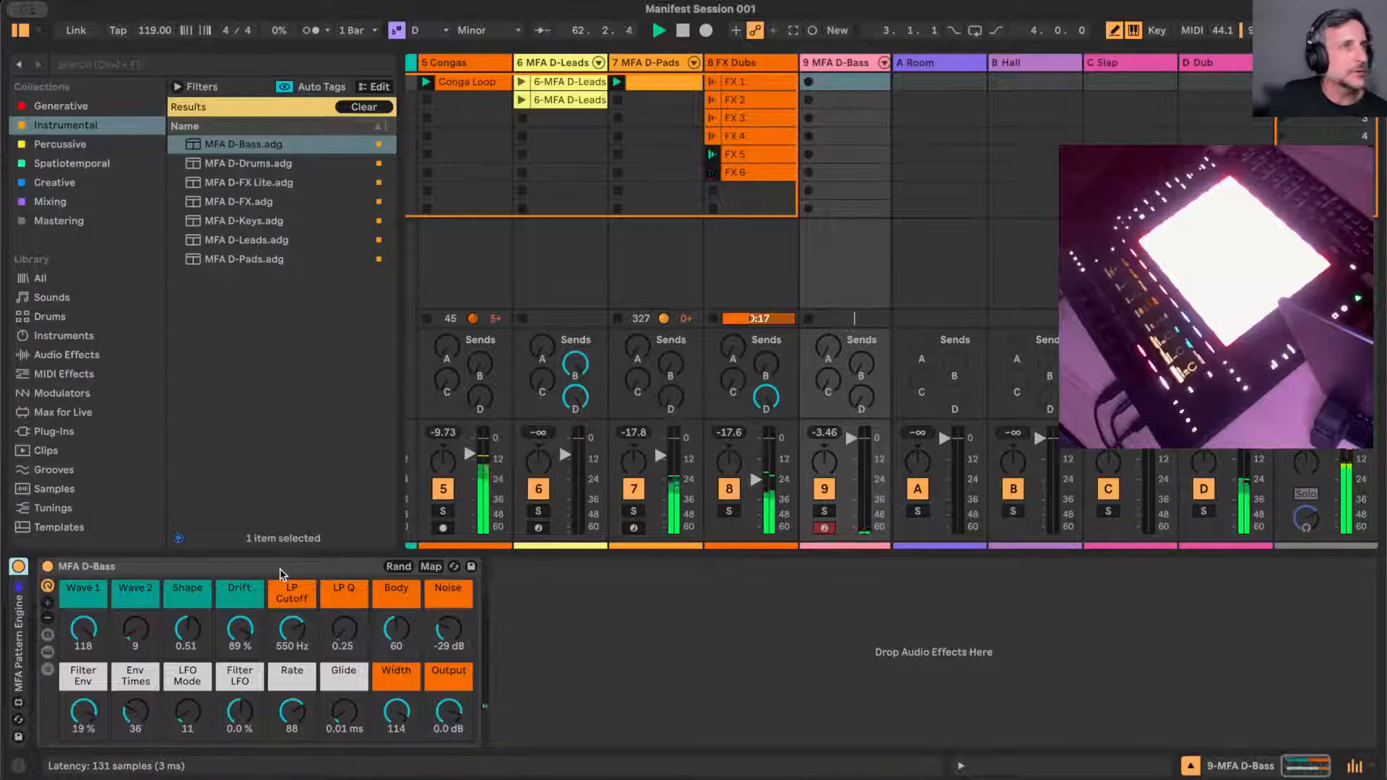
drag(287, 569, 284, 575)
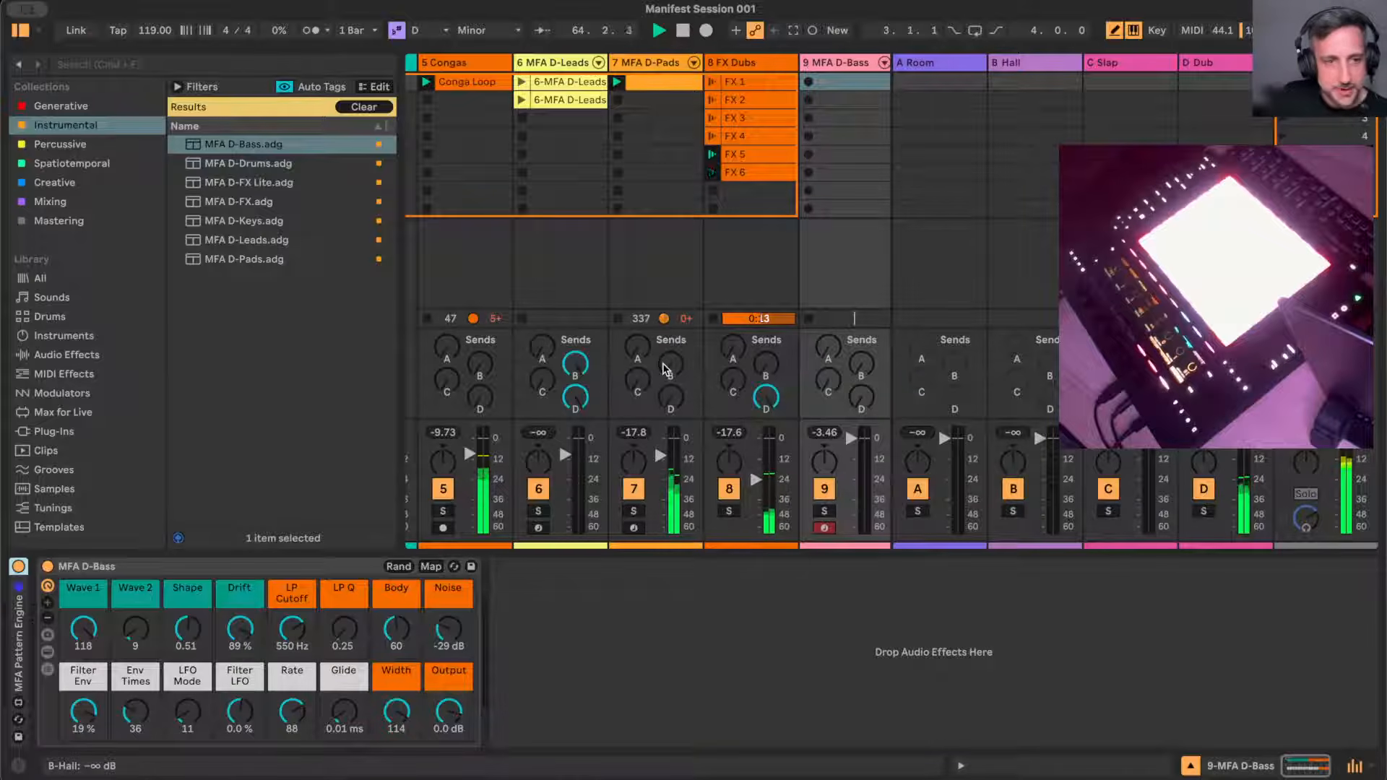
double_click(278, 567)
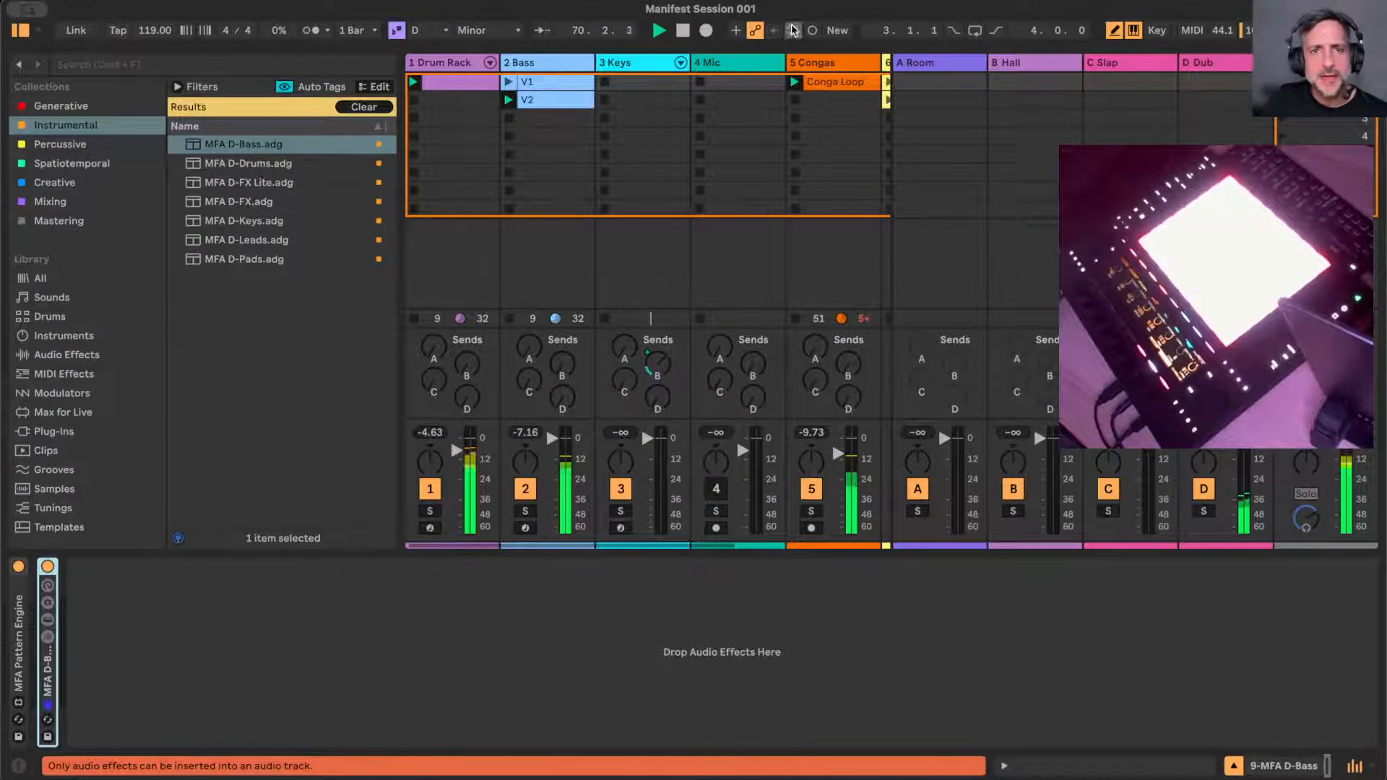
- On the Keys track, map the Density parameter of MFA X-Ponder to the rack's Macro 2
click(638, 67)
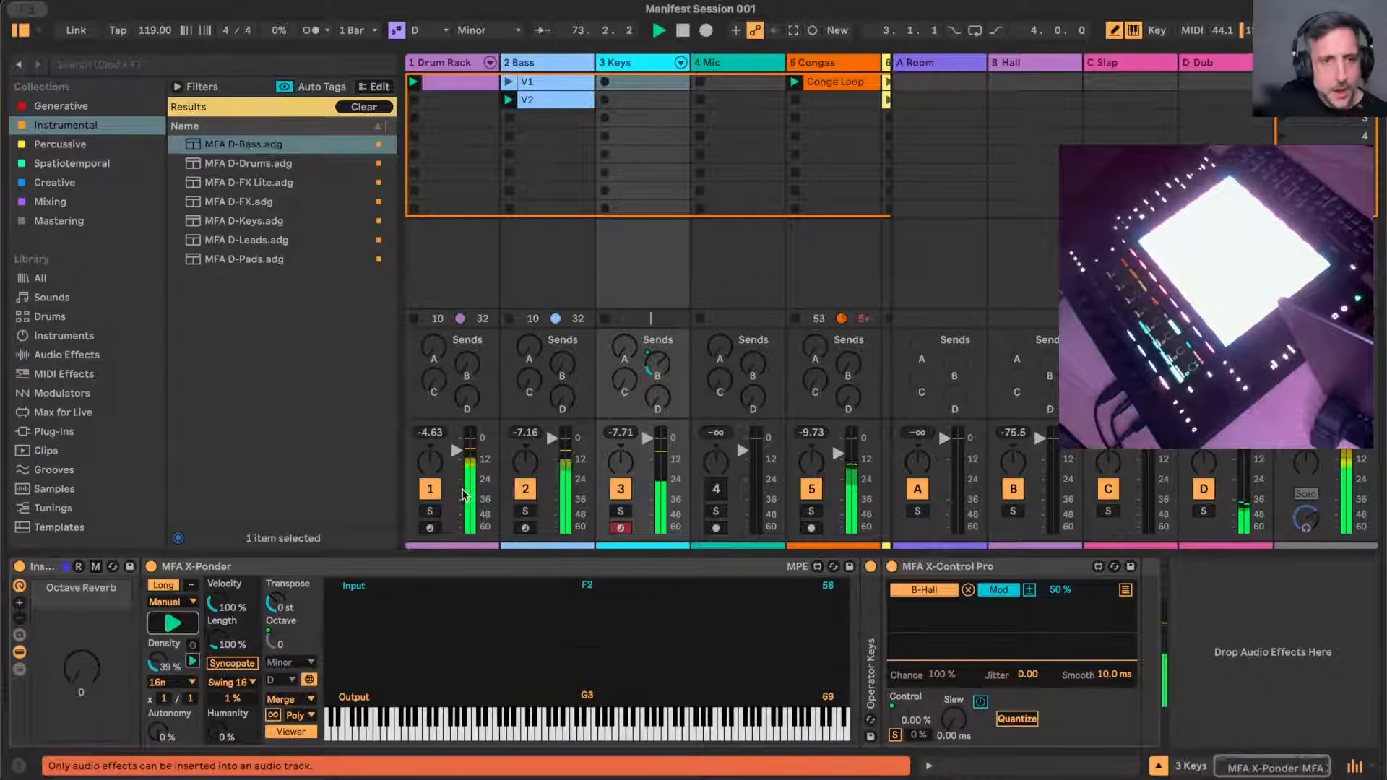
right_click(154, 666)
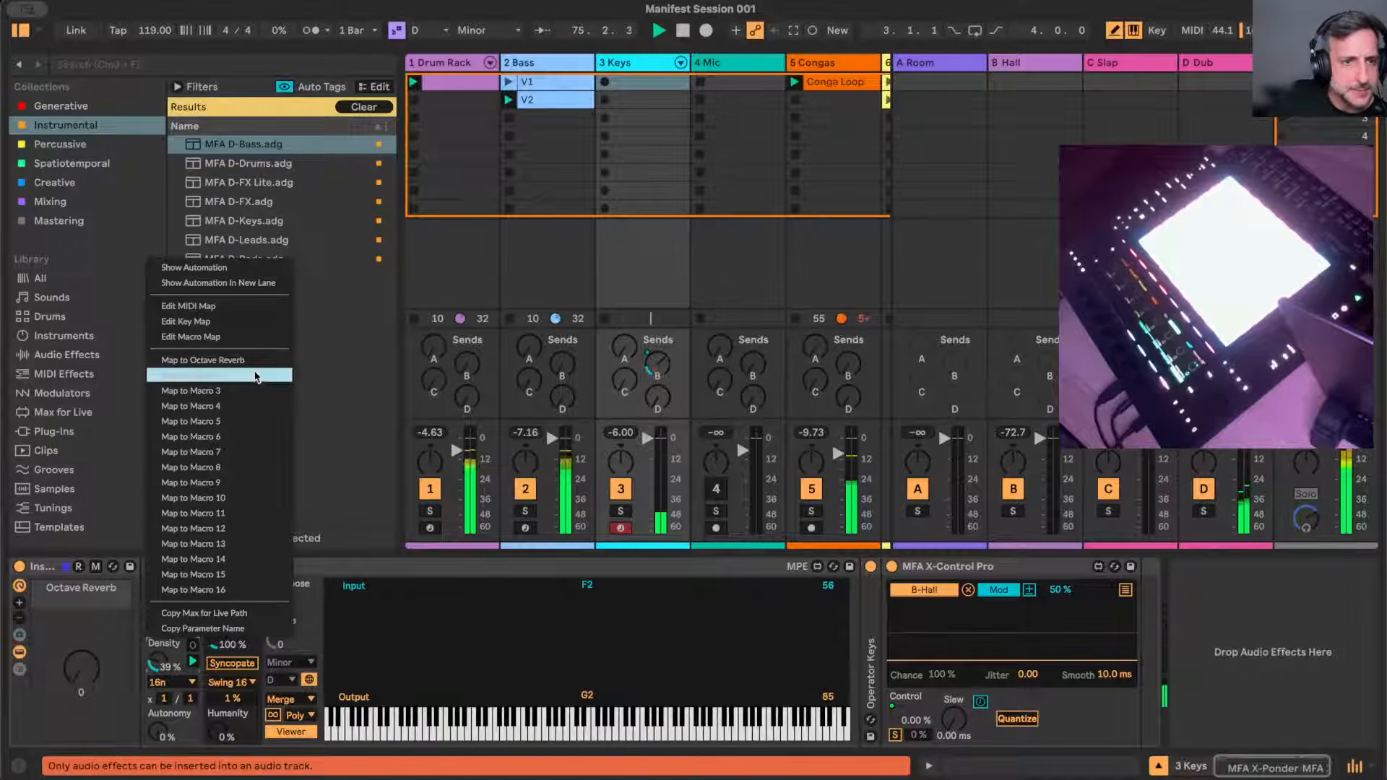
click(254, 376)
click(20, 603)
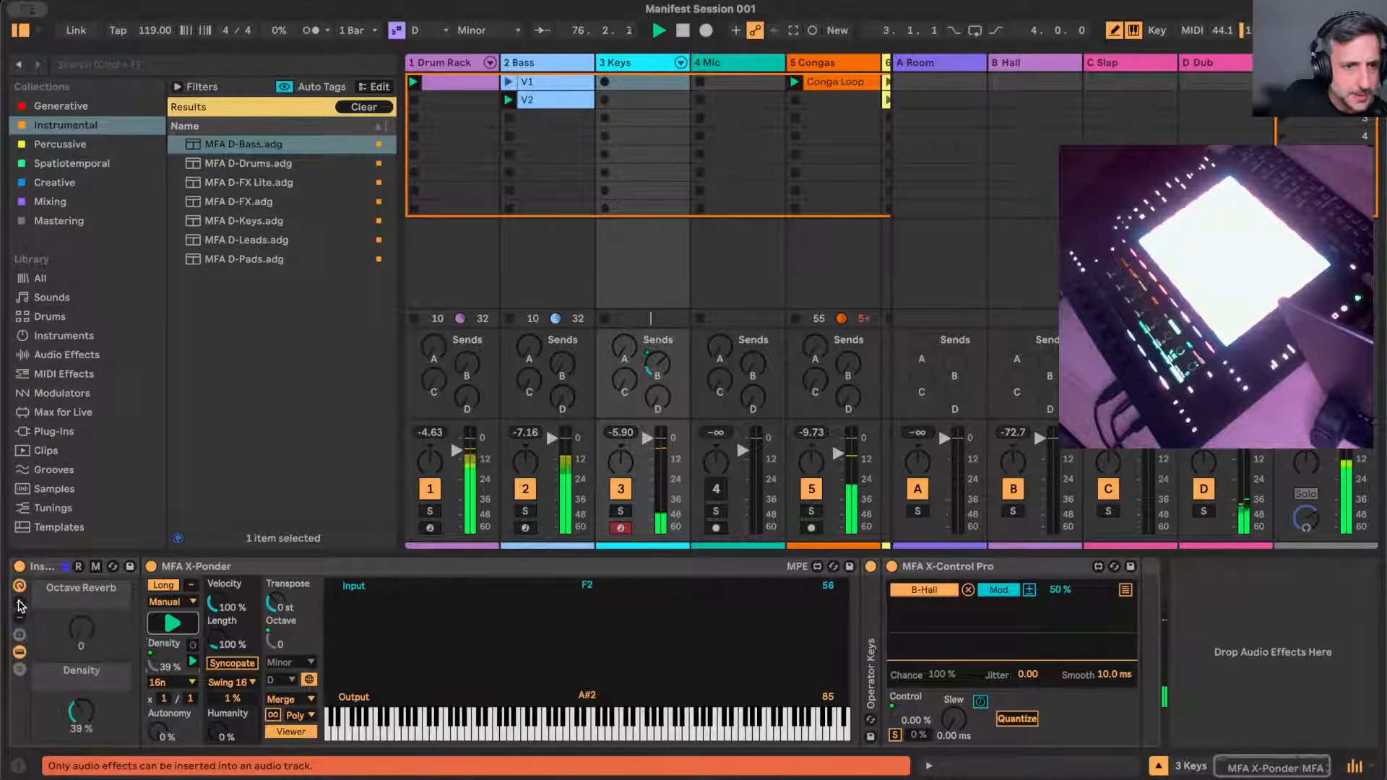
- Raise the Keys rack's Density macro to 74 % and sweep Octave Reverb up to 123 and back to 0
drag(80, 711, 81, 682)
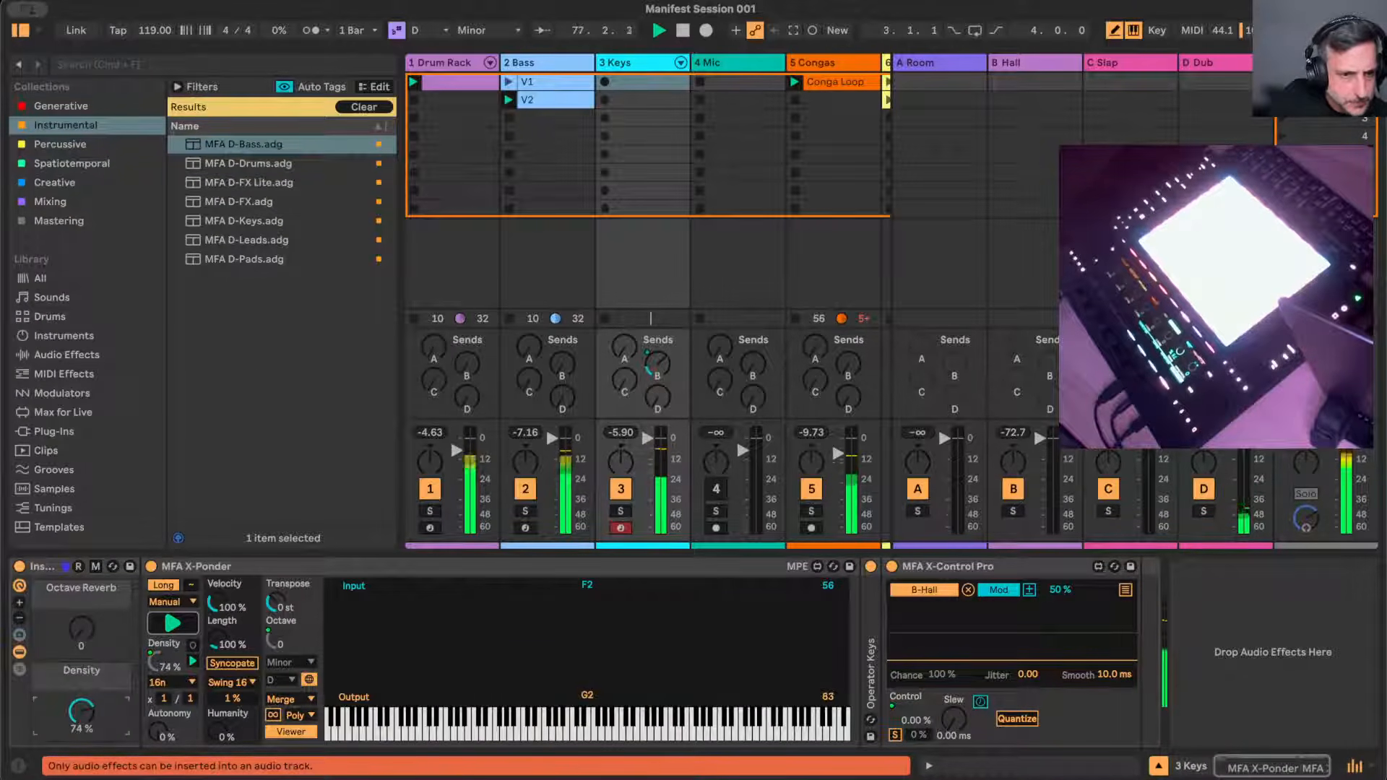
drag(81, 628, 81, 542)
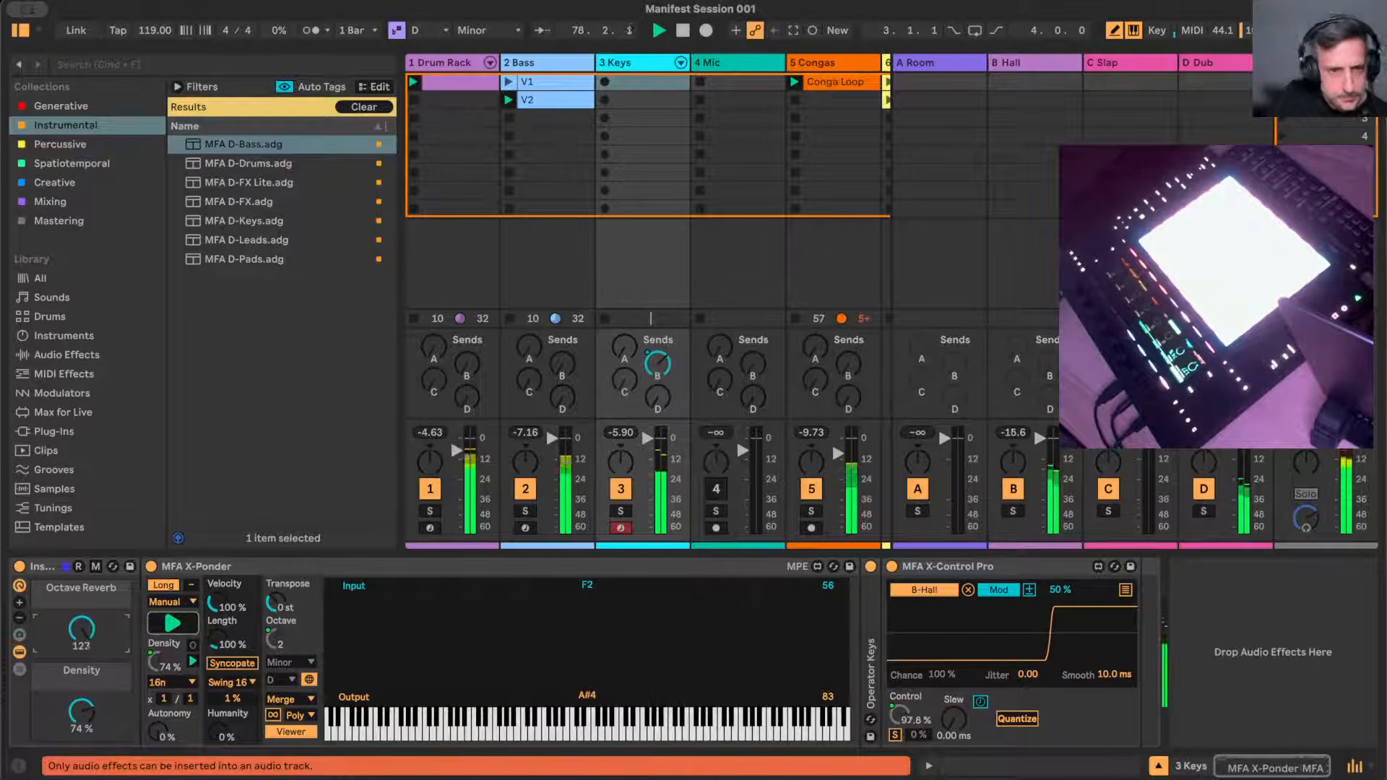
drag(81, 628, 81, 715)
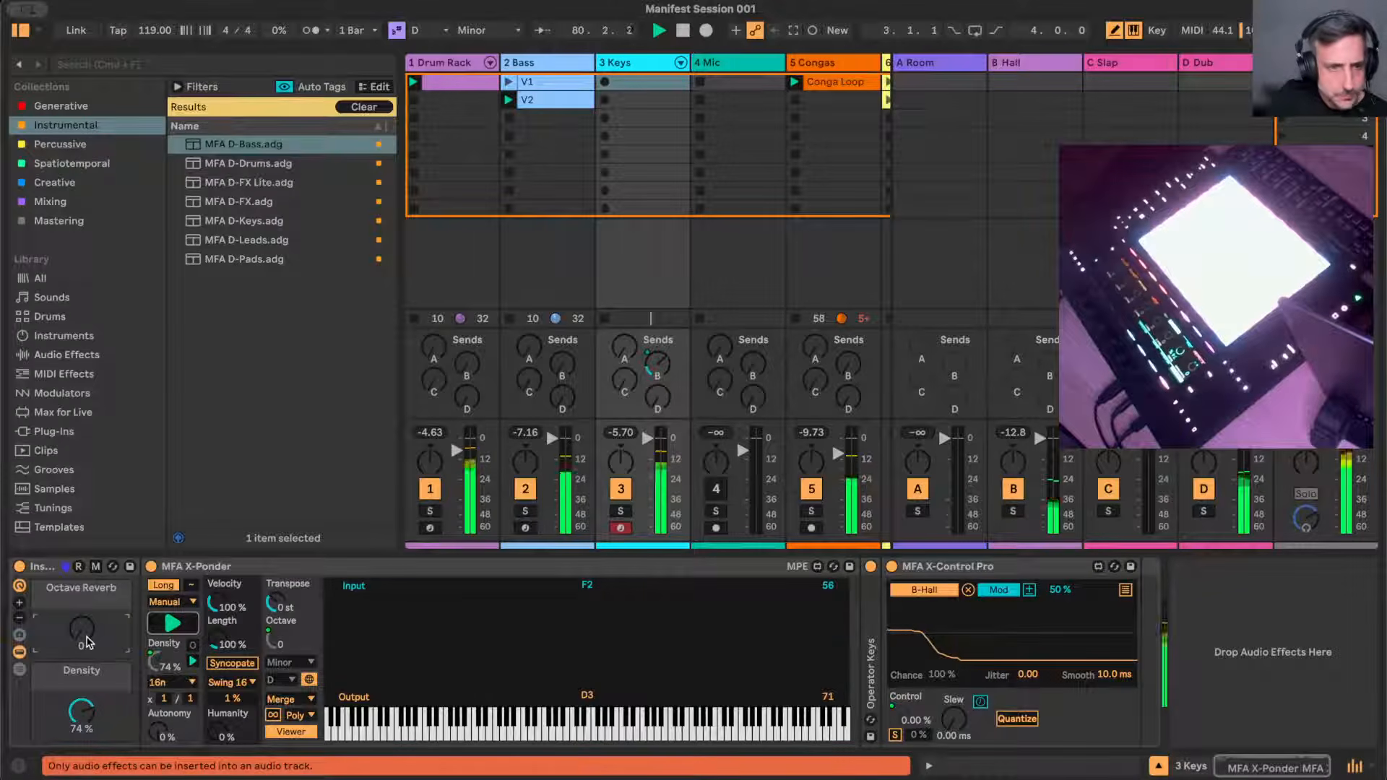
drag(83, 713, 85, 720)
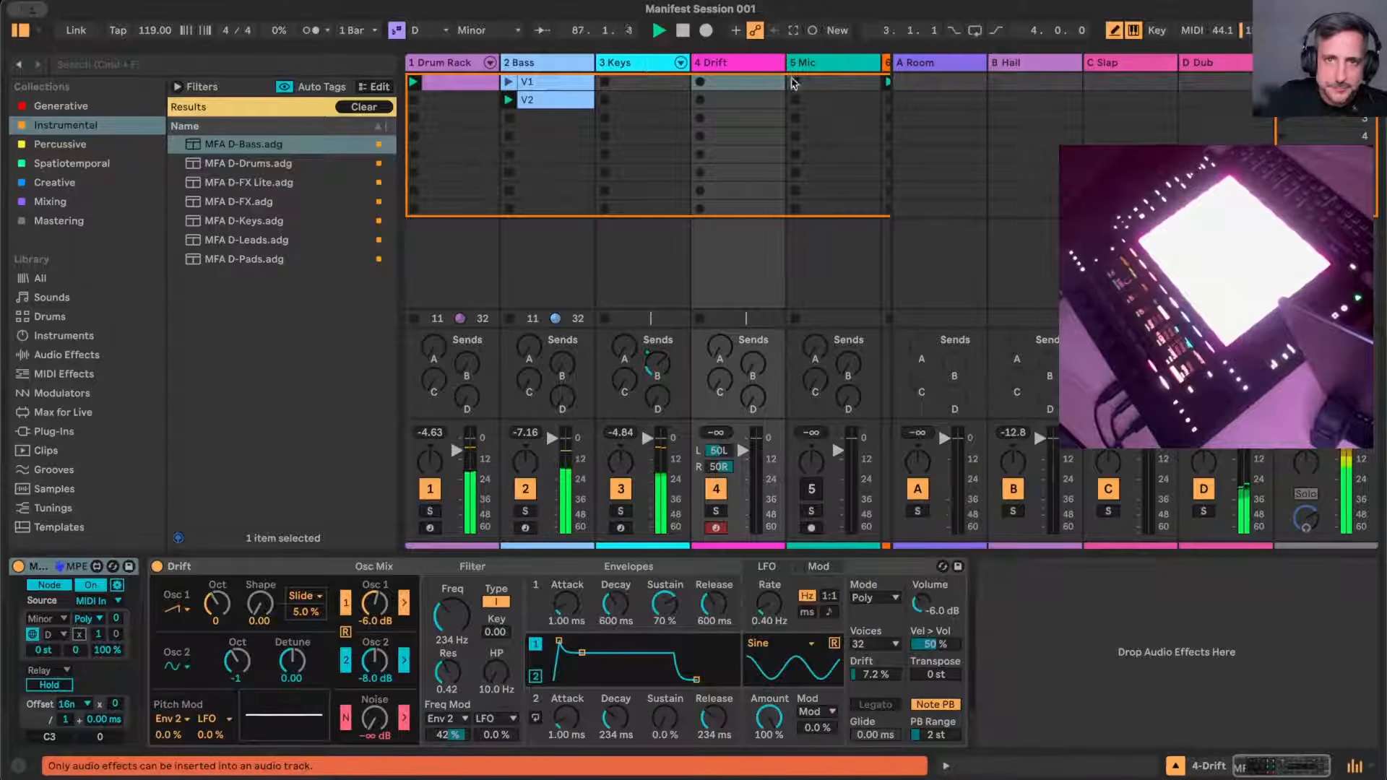
- Delete the Drift instrument and the MFA X-Relay device from the new track 4, leaving an empty MIDI track
double_click(243, 568)
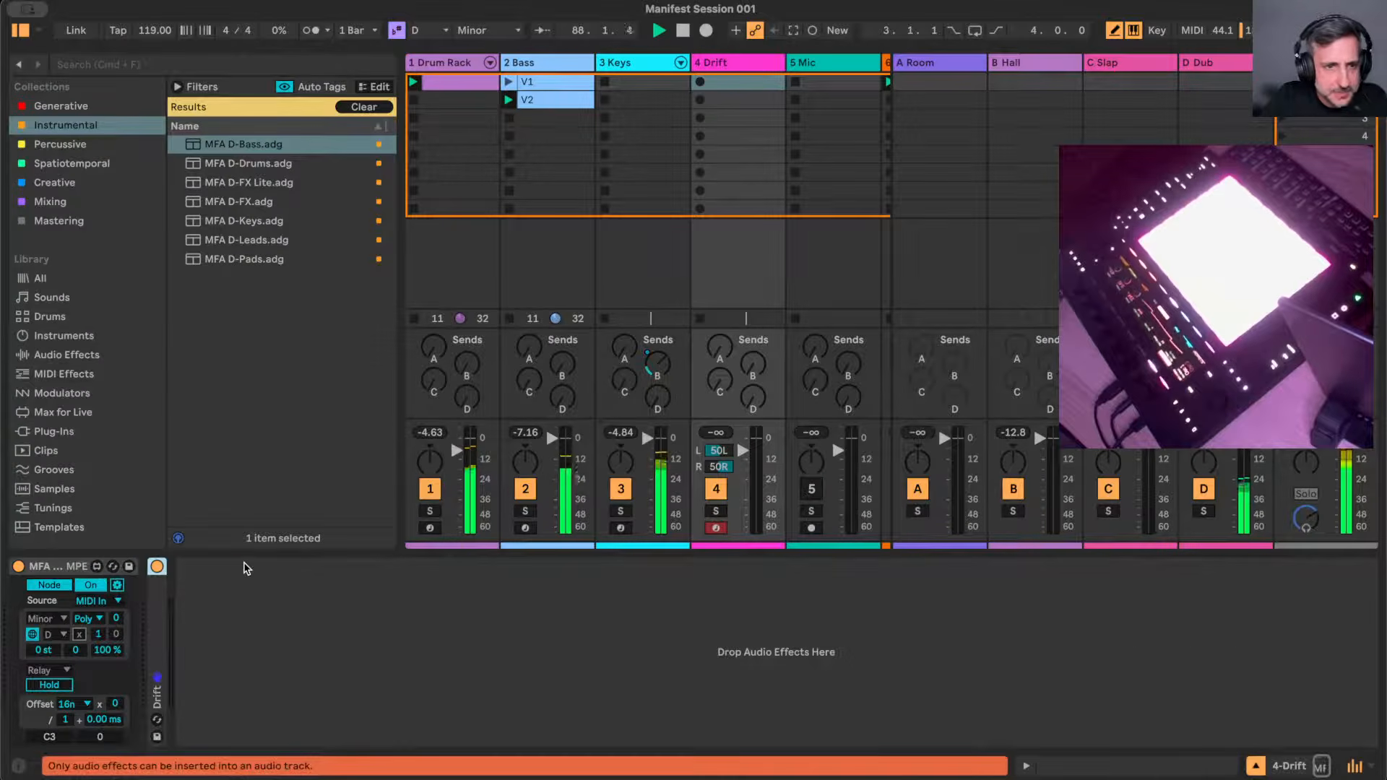
key(Delete)
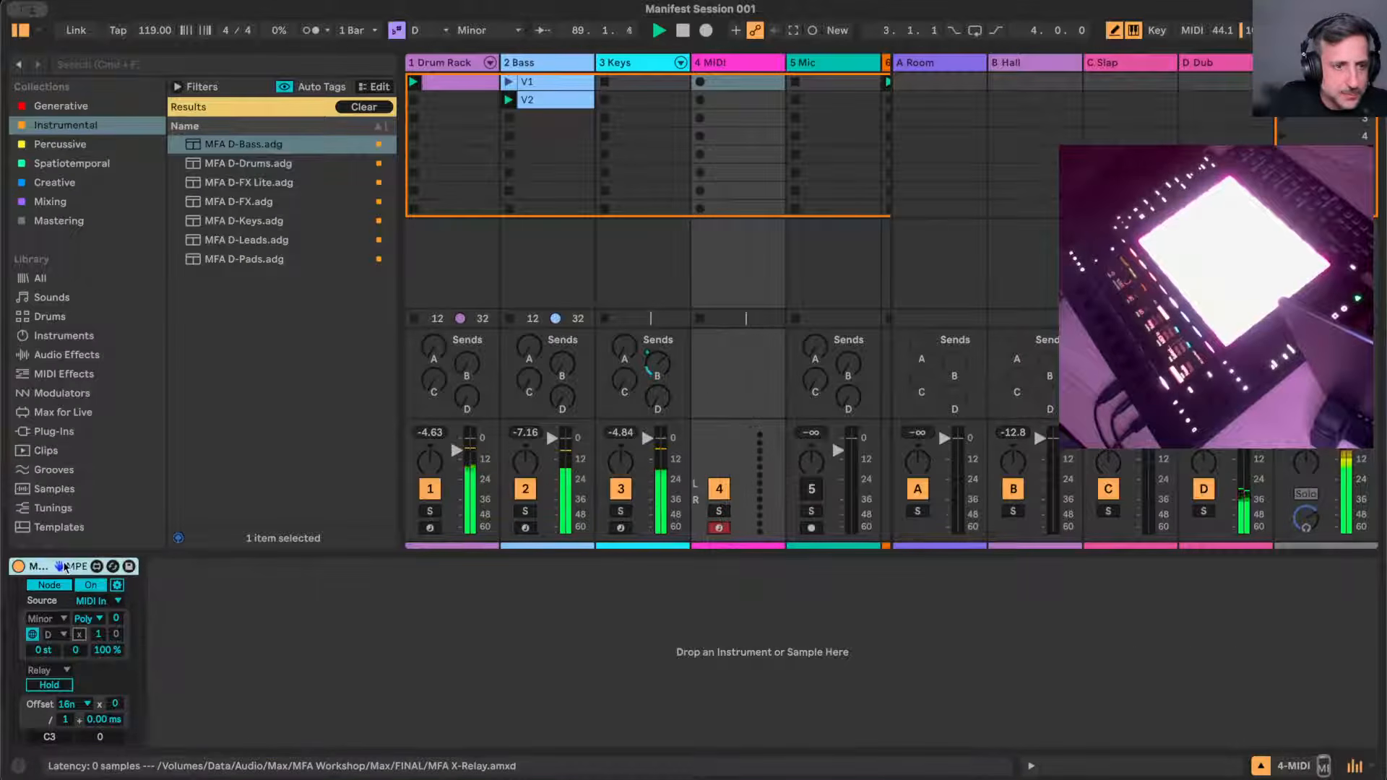
key(Delete)
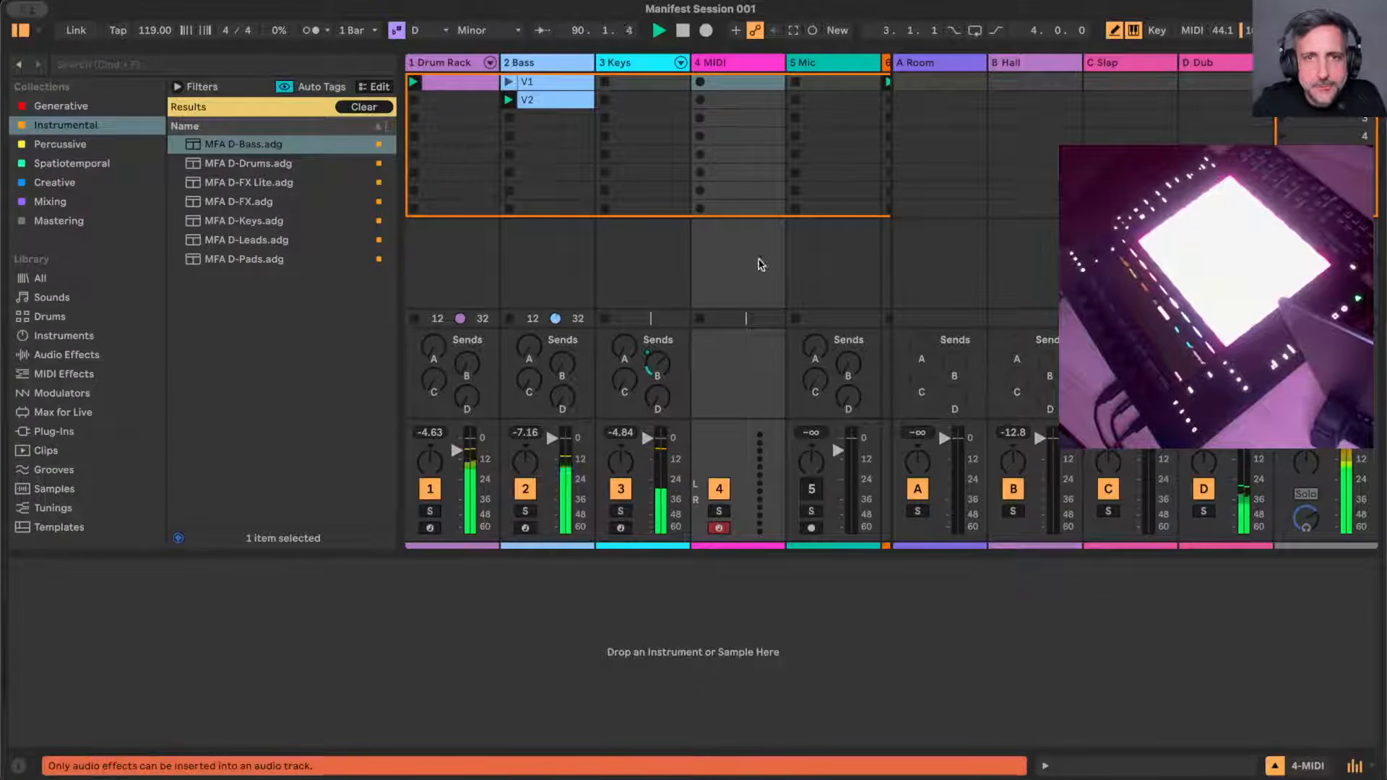
- Show the mixer's In/Out section, set track 4's MIDI input to 3 Keys and arm the track for recording
click(738, 68)
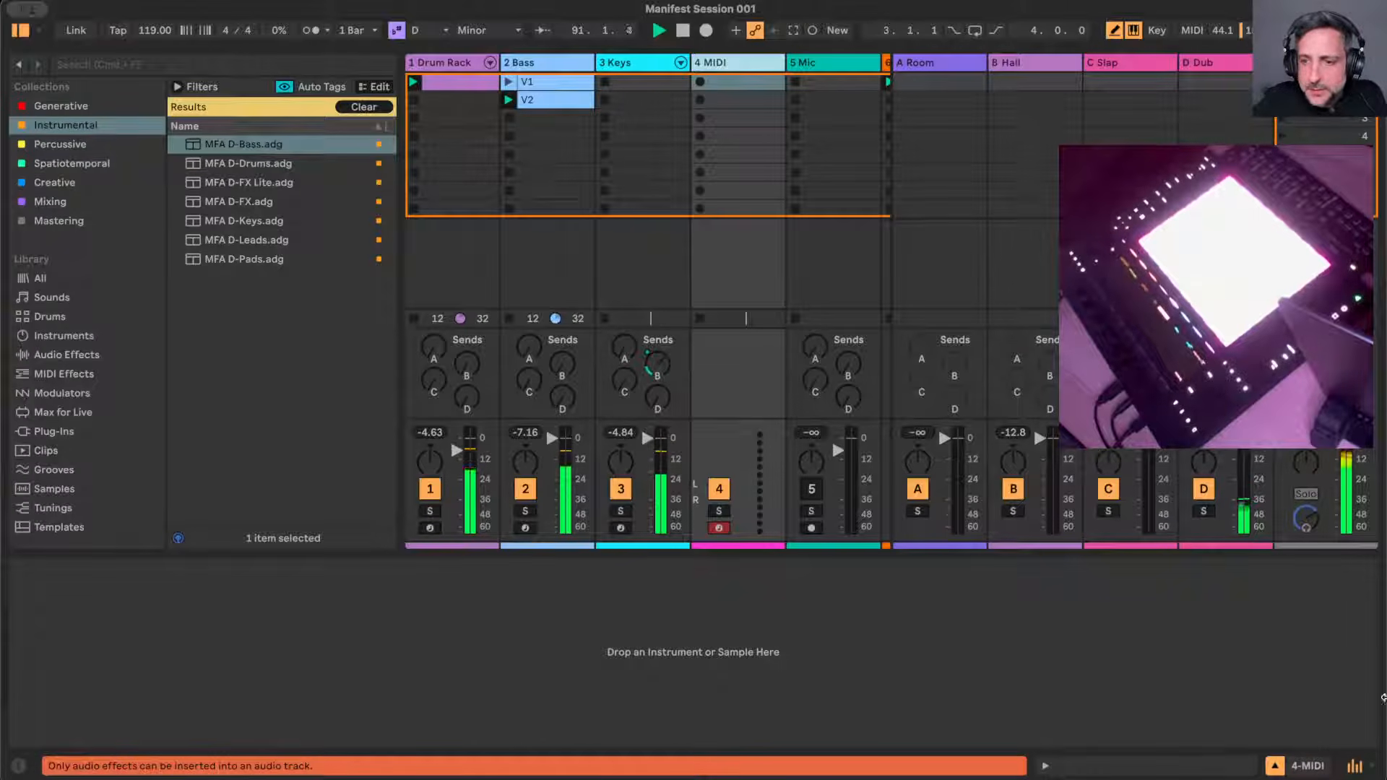
click(1356, 768)
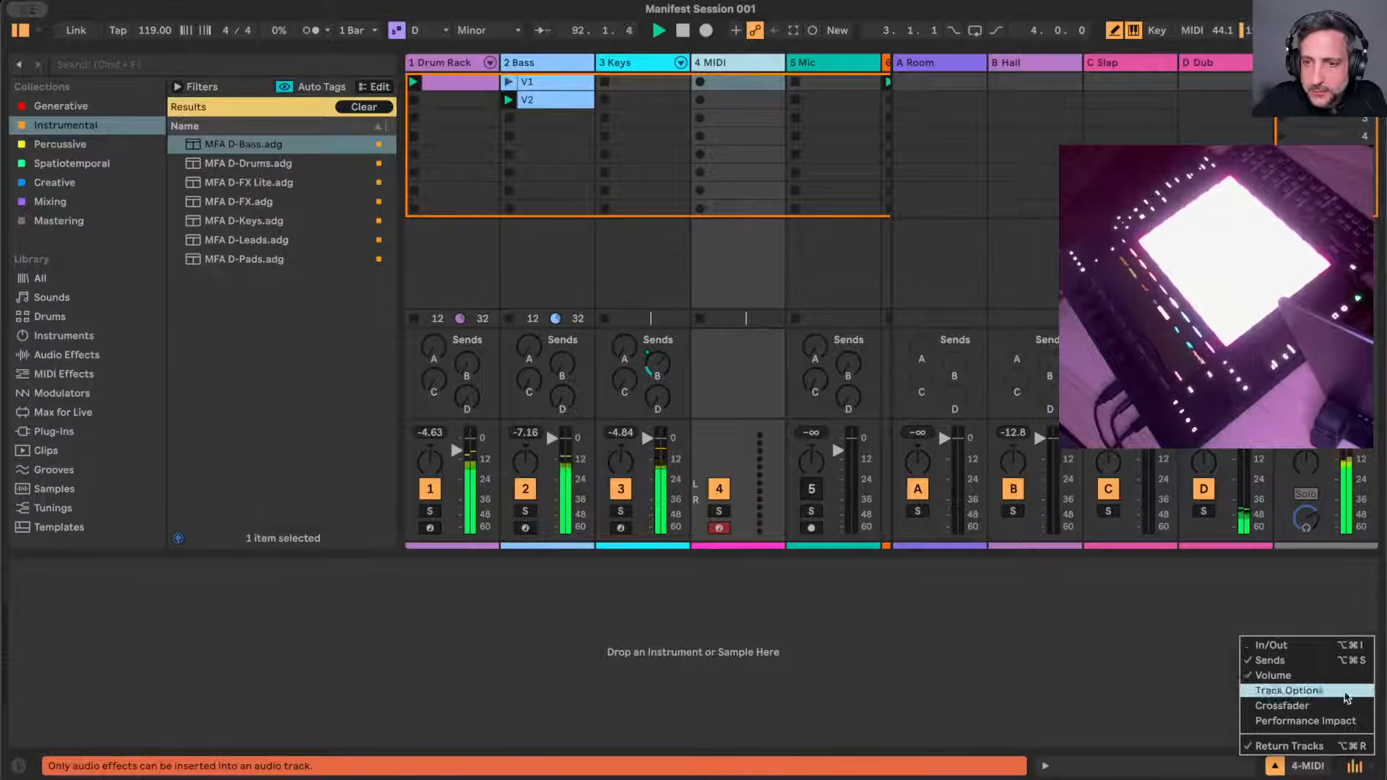
click(1275, 648)
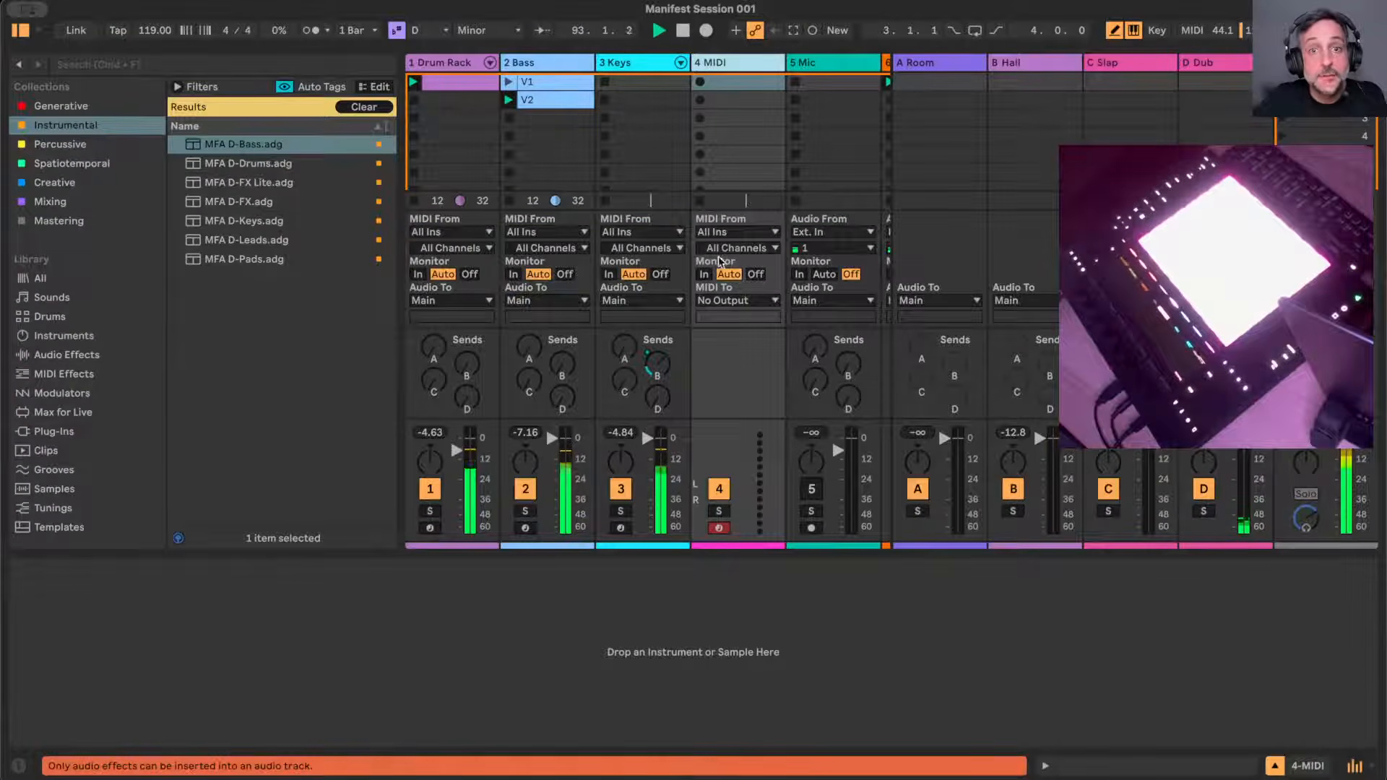
click(737, 232)
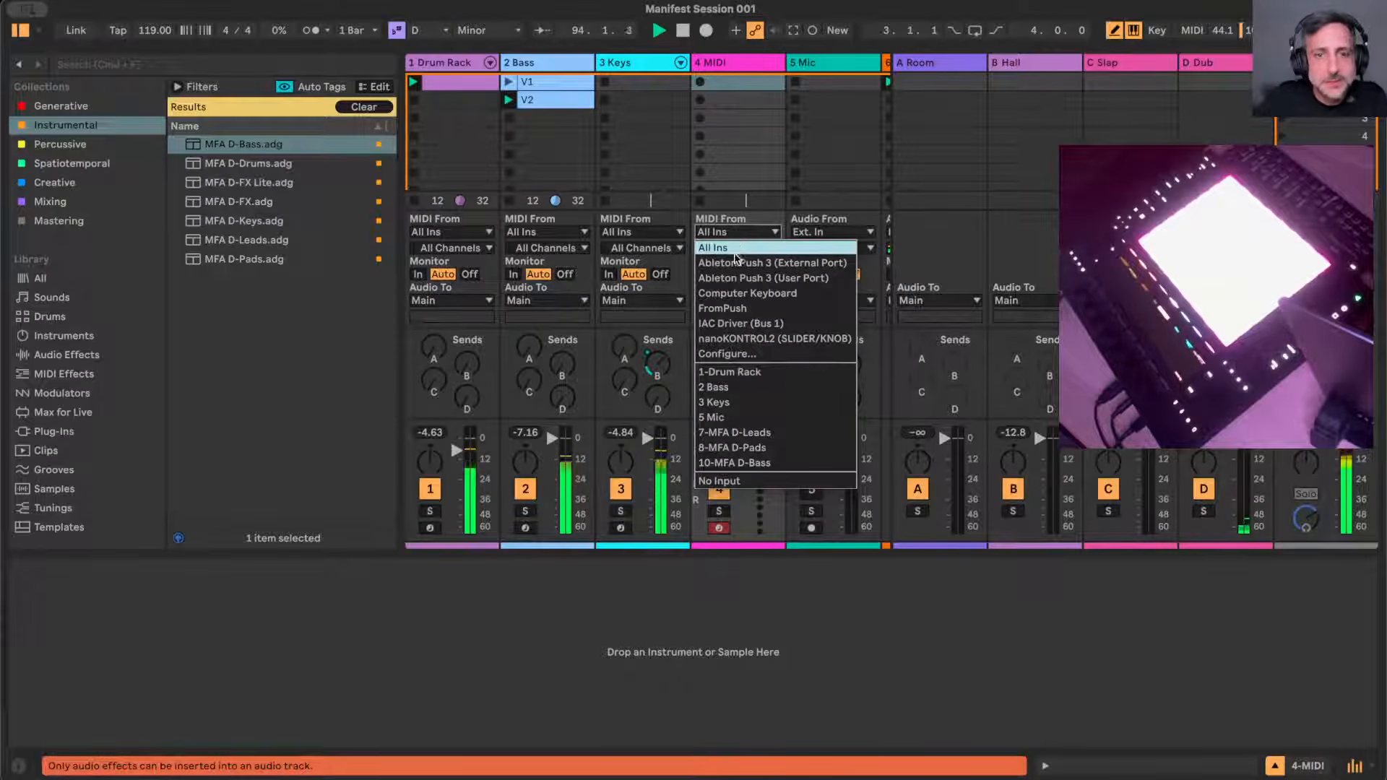
click(722, 402)
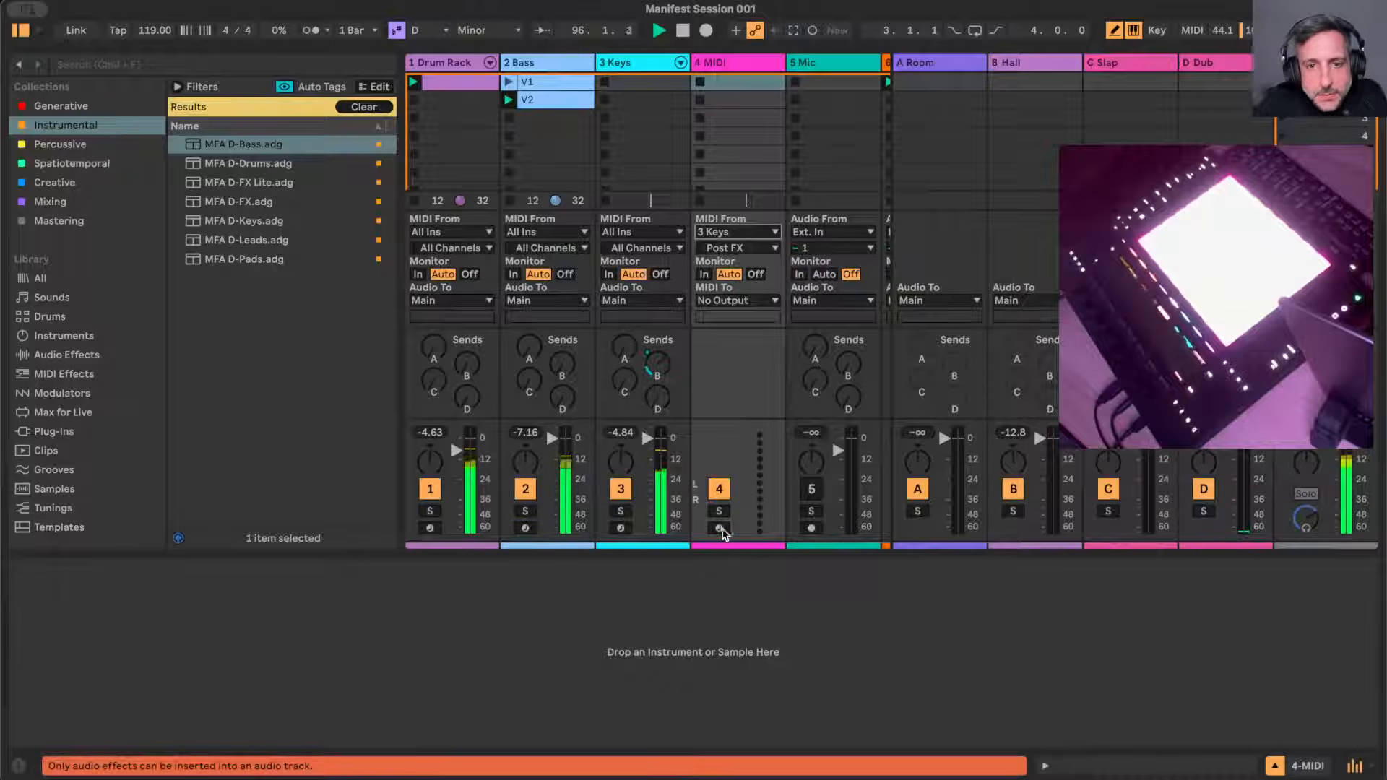
click(719, 527)
- In the Arrangement View with the browser hidden, move the loop brace to start at bar 1
key(Tab)
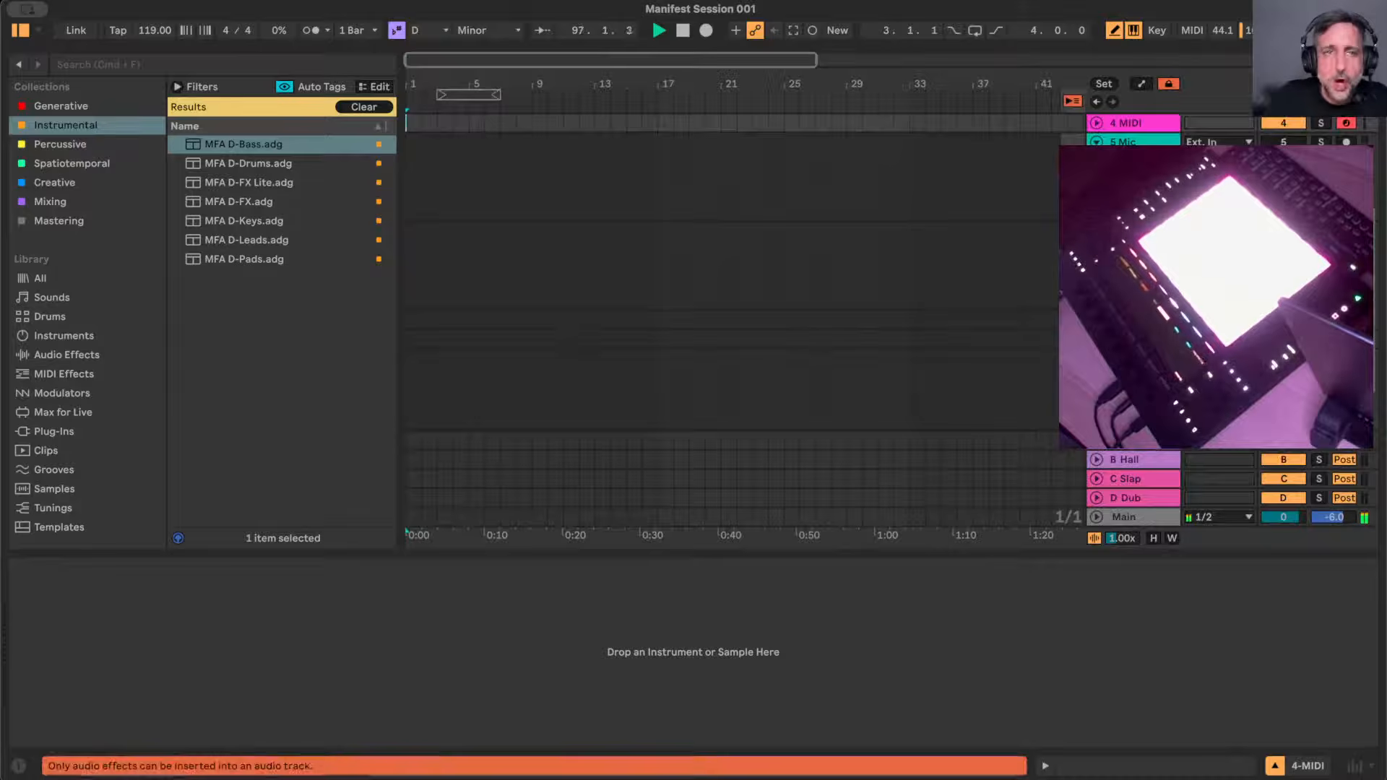
click(20, 30)
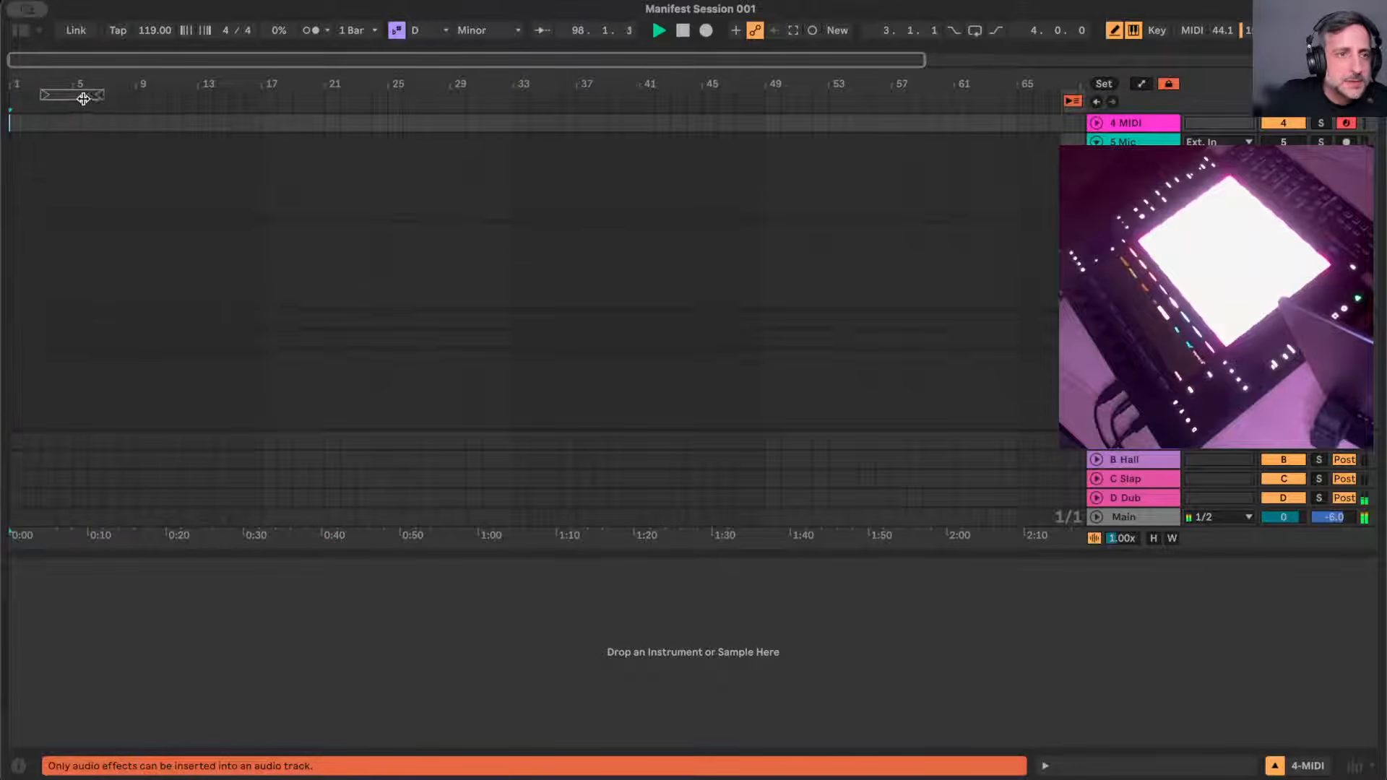
drag(84, 98, 26, 80)
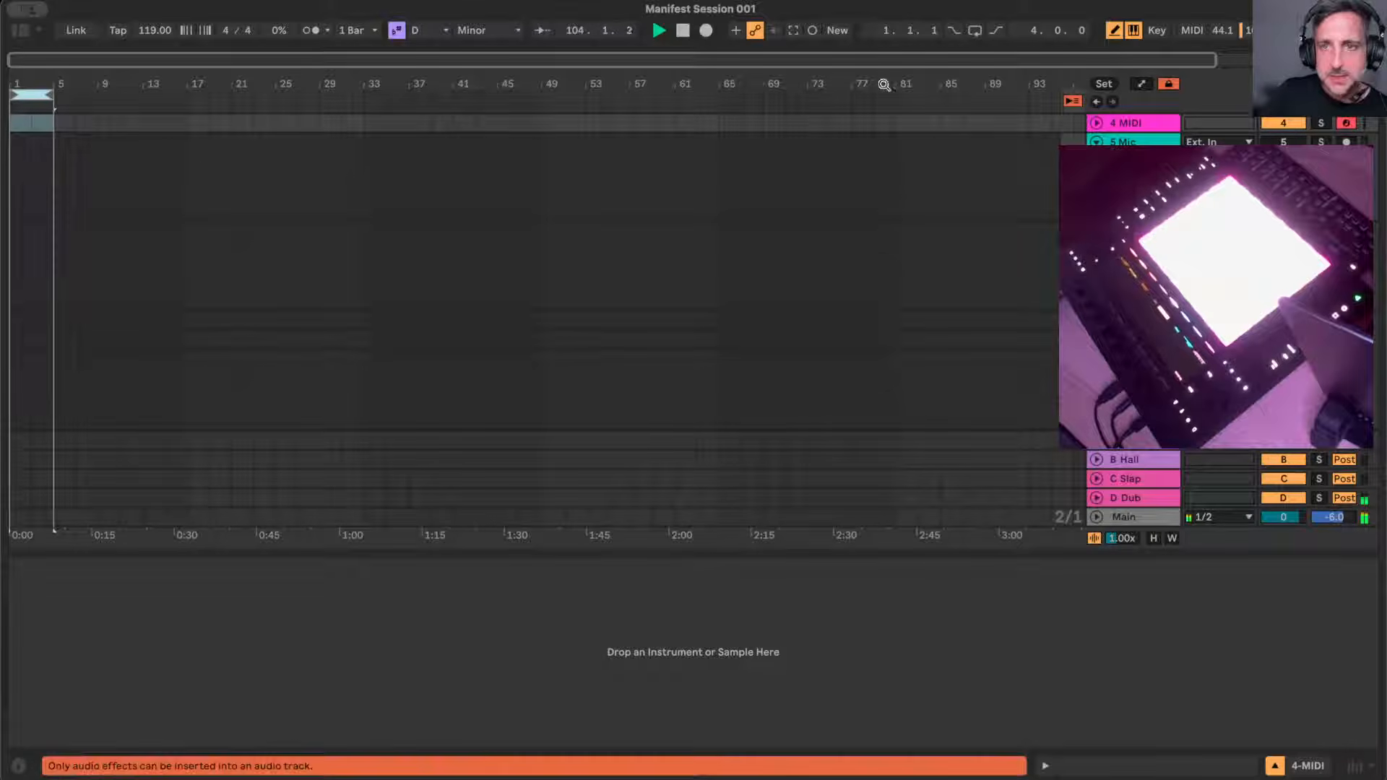
scroll(1185, 221, up, 3)
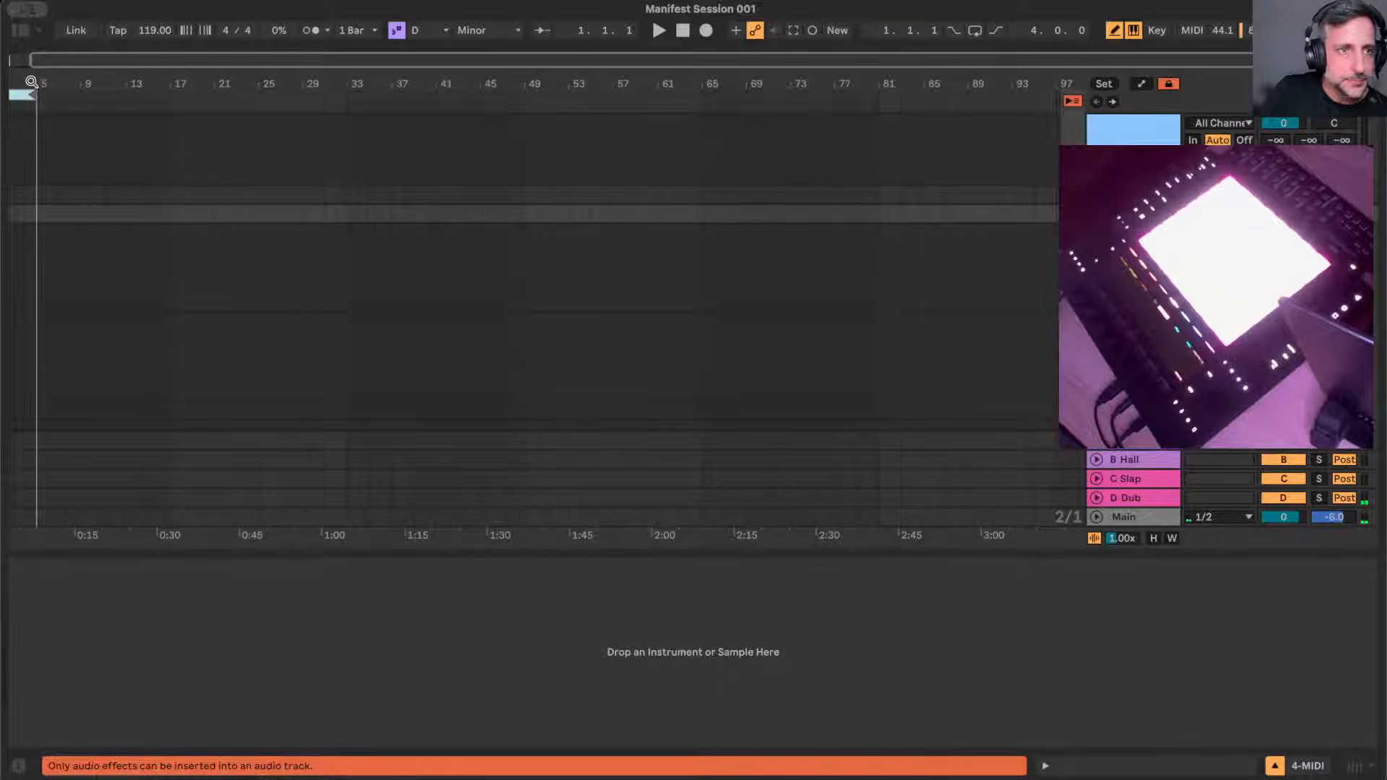
drag(31, 82, 32, 109)
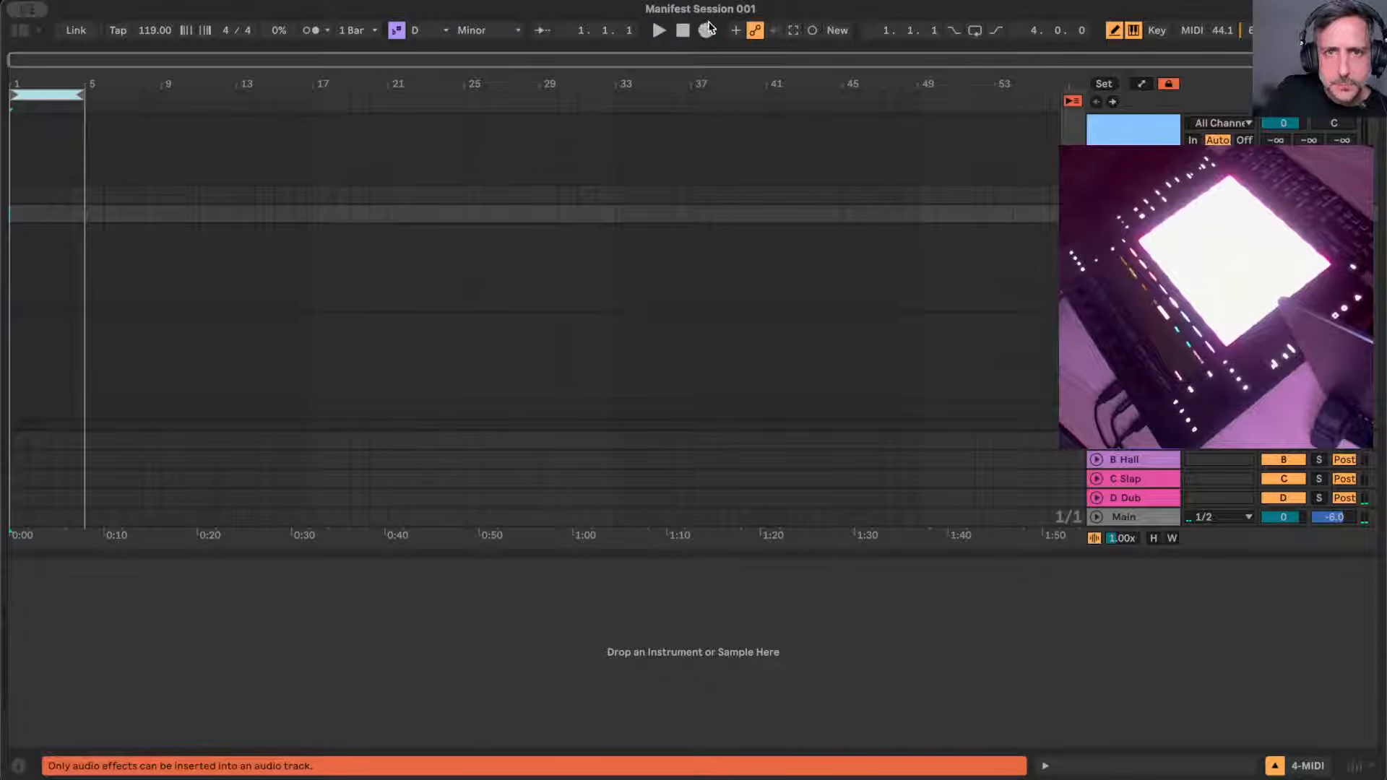
- Start recording the Keys MIDI onto the unfolded track 4 from bar 1 and enable the arrangement loop
click(659, 32)
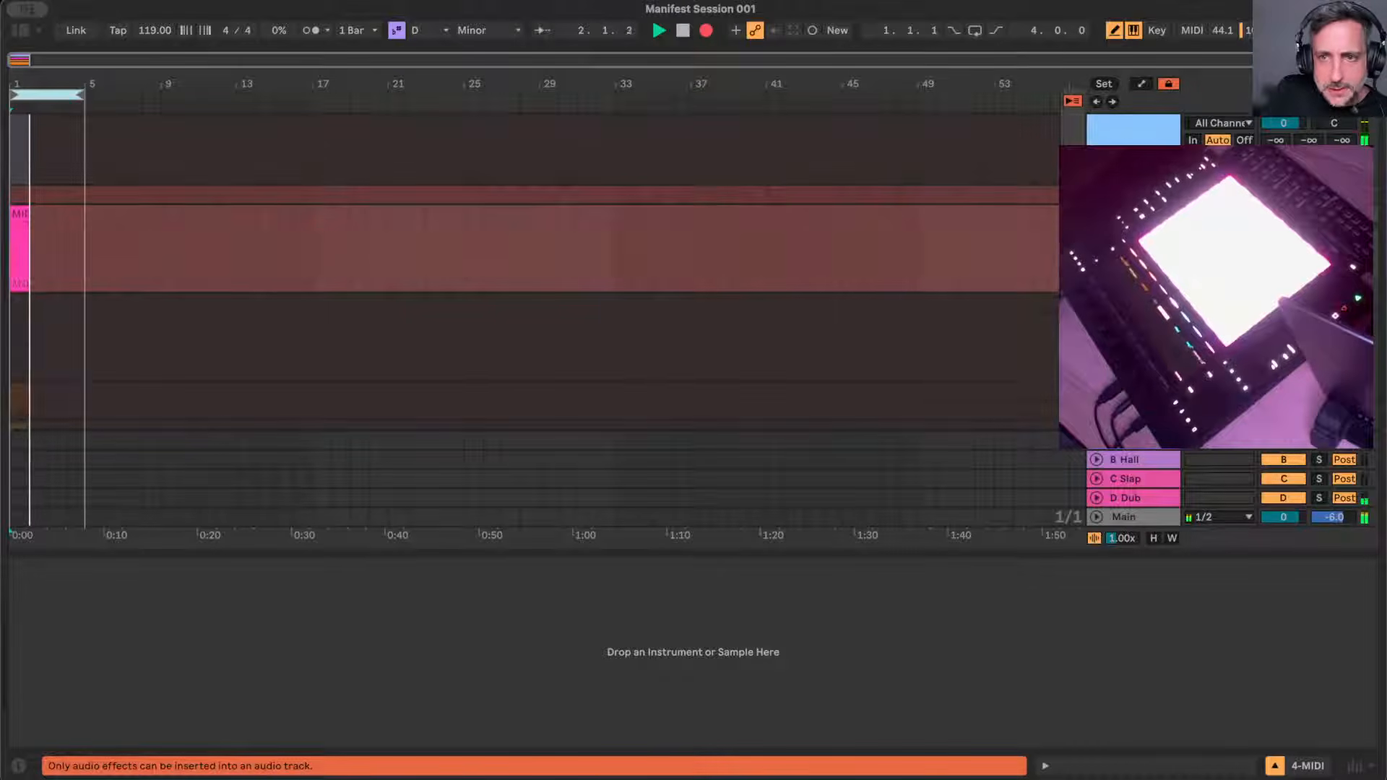
click(1096, 214)
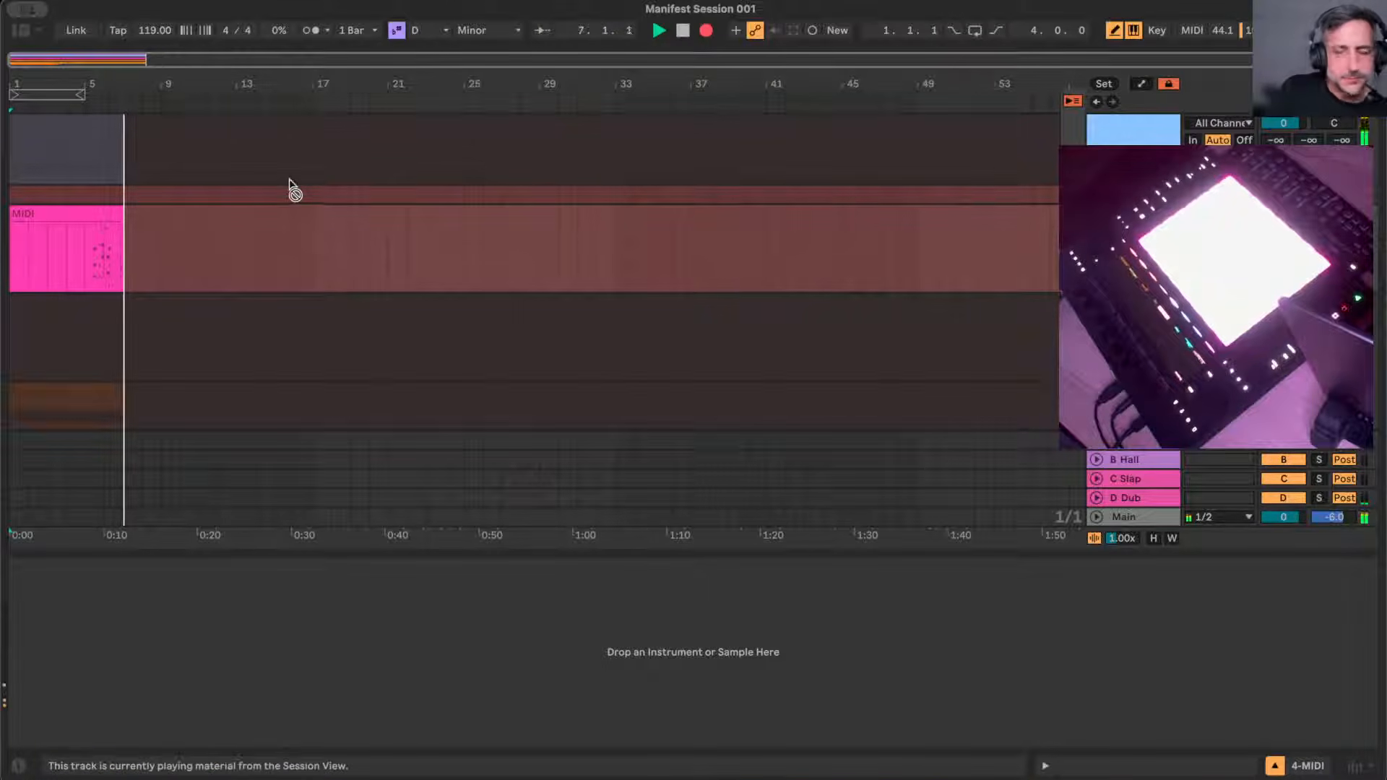
click(975, 30)
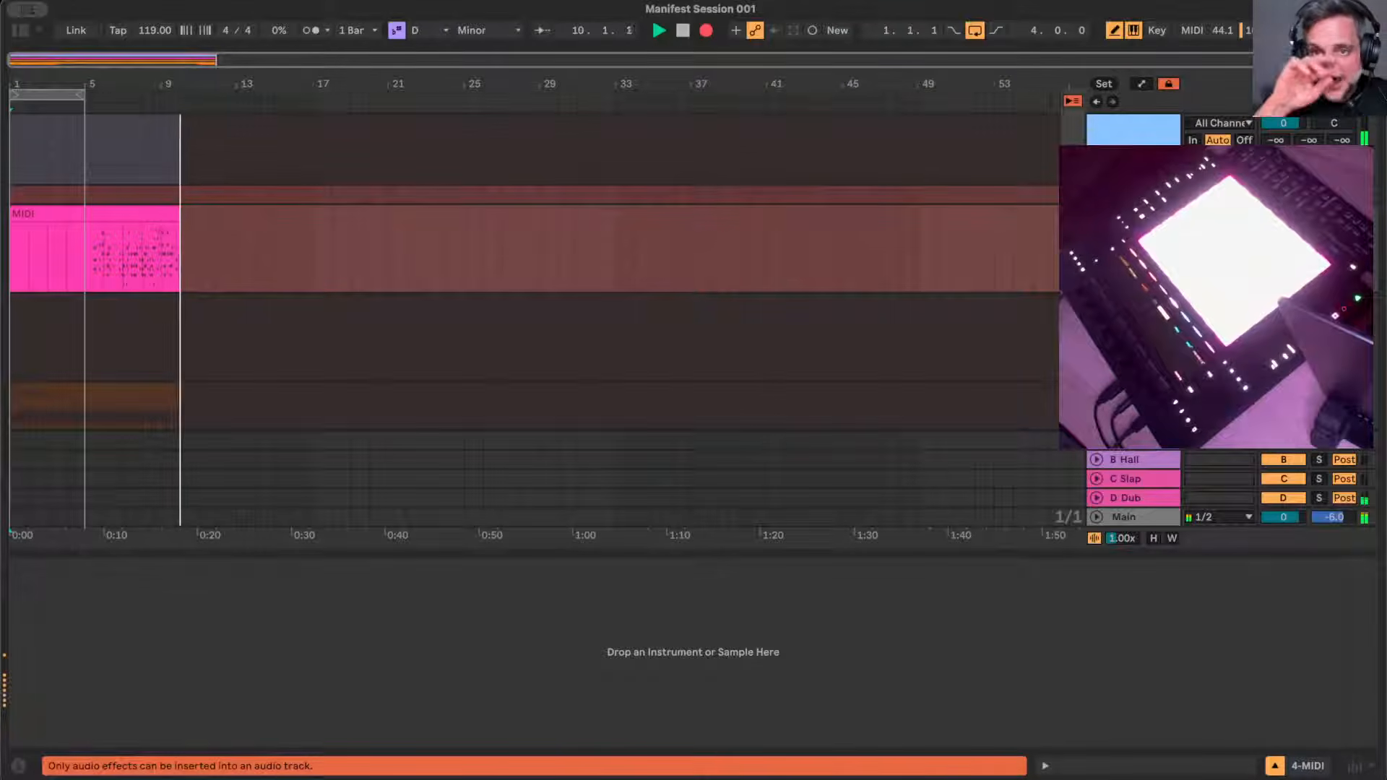
- Show the take lanes of the MIDI track and end the recording
right_click(1132, 247)
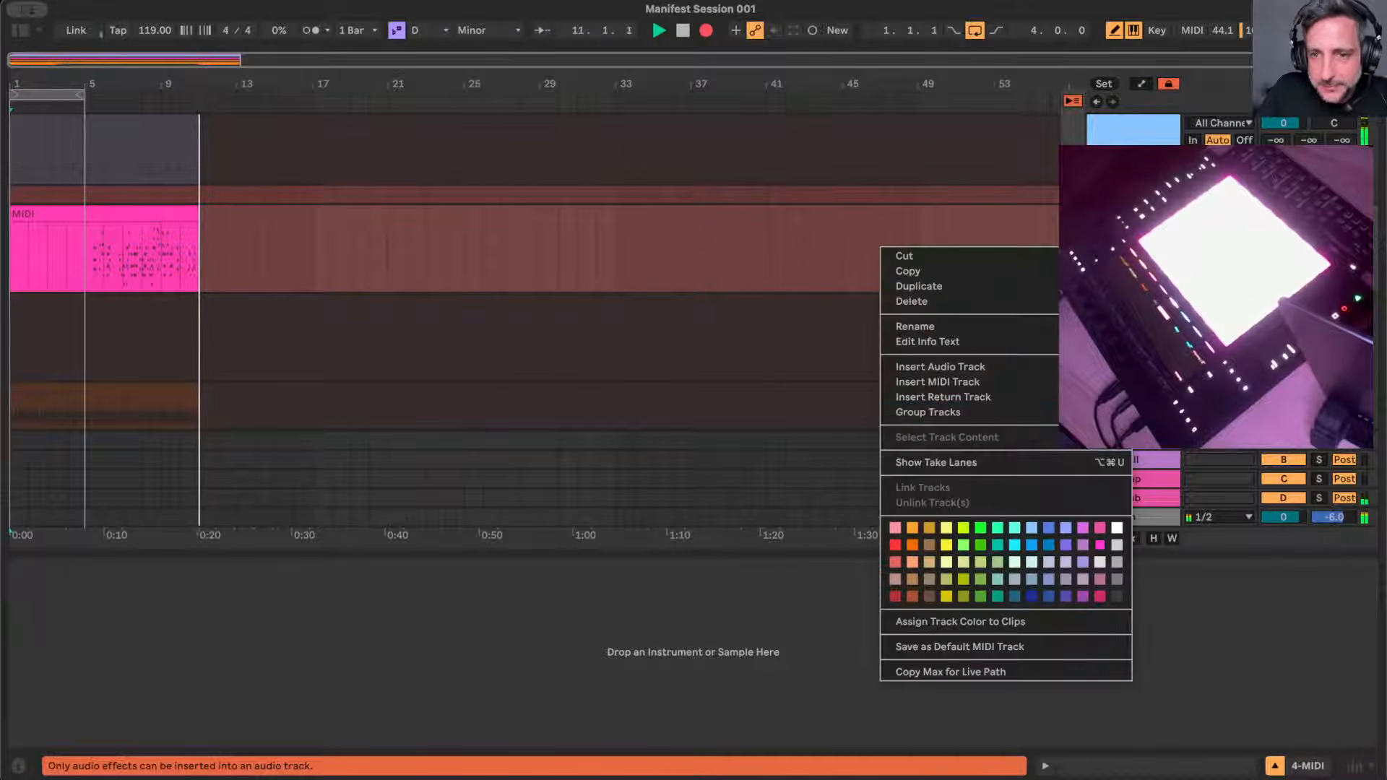
click(1003, 463)
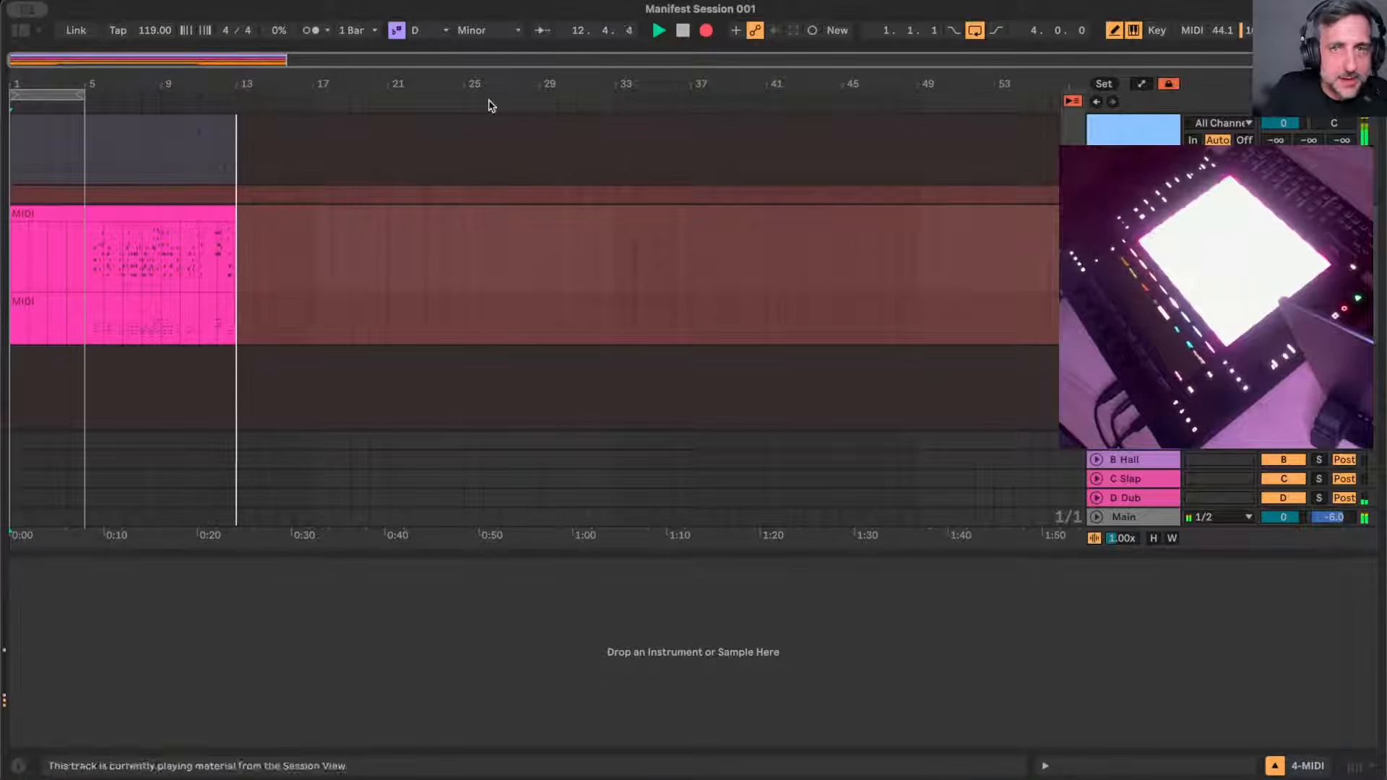
click(706, 29)
- Delete all recorded arrangement clips and return the stopped transport to the start with the loop range selected
click(168, 225)
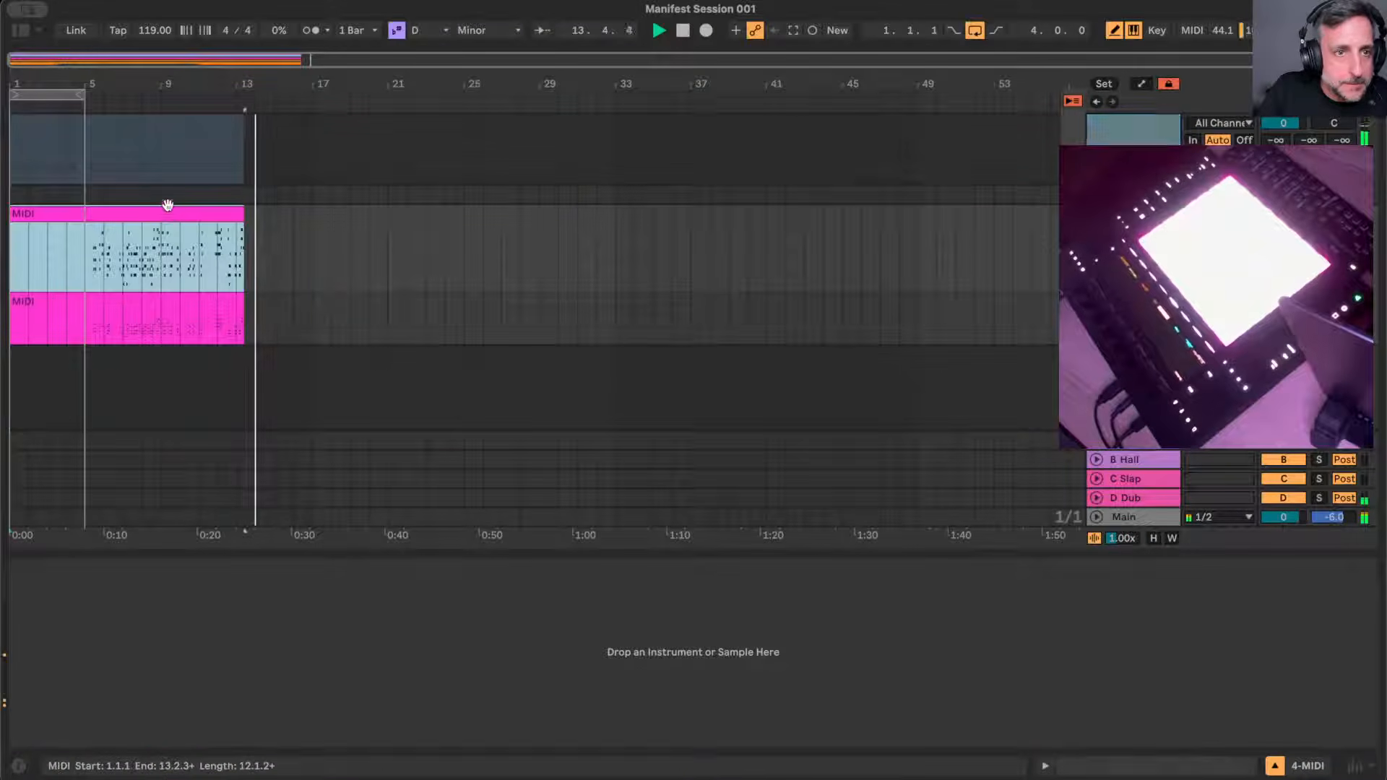
key(super+a)
key(Delete)
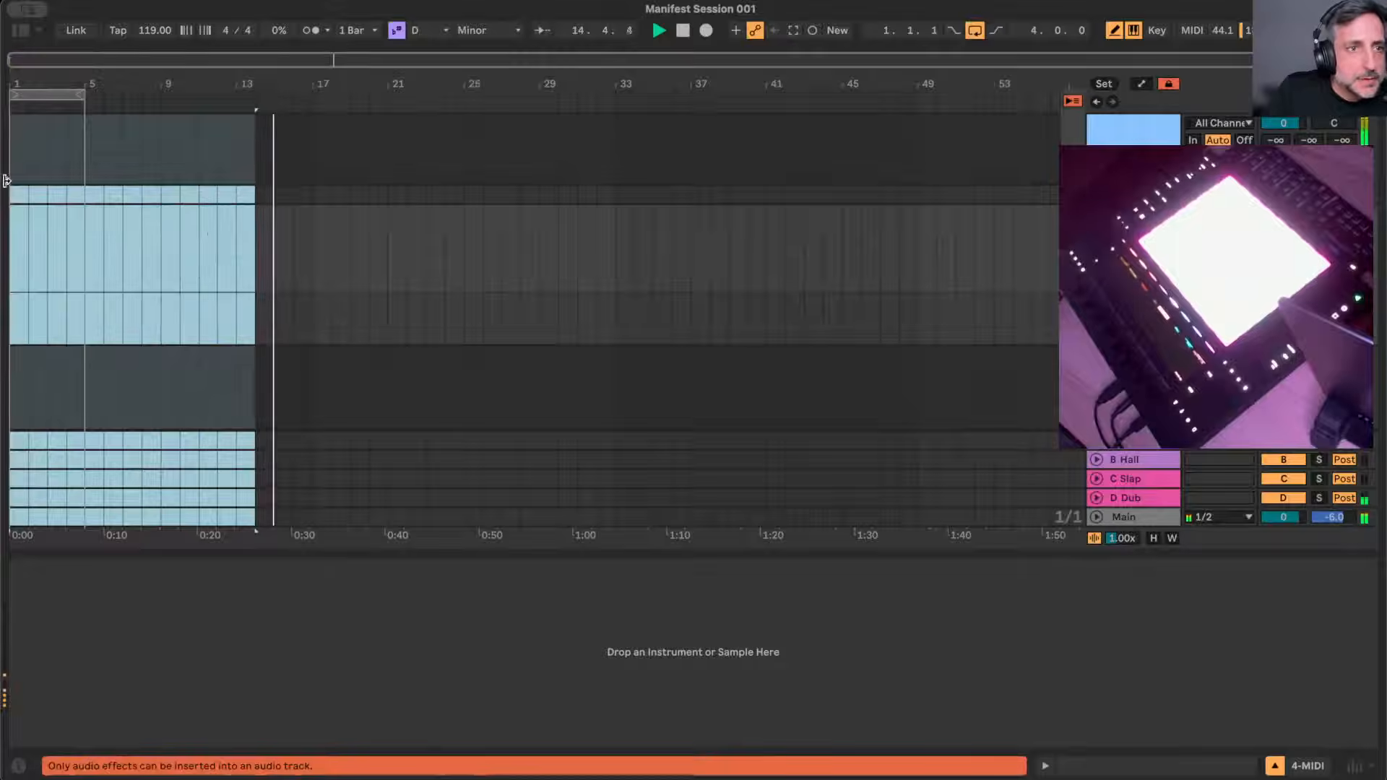
click(47, 95)
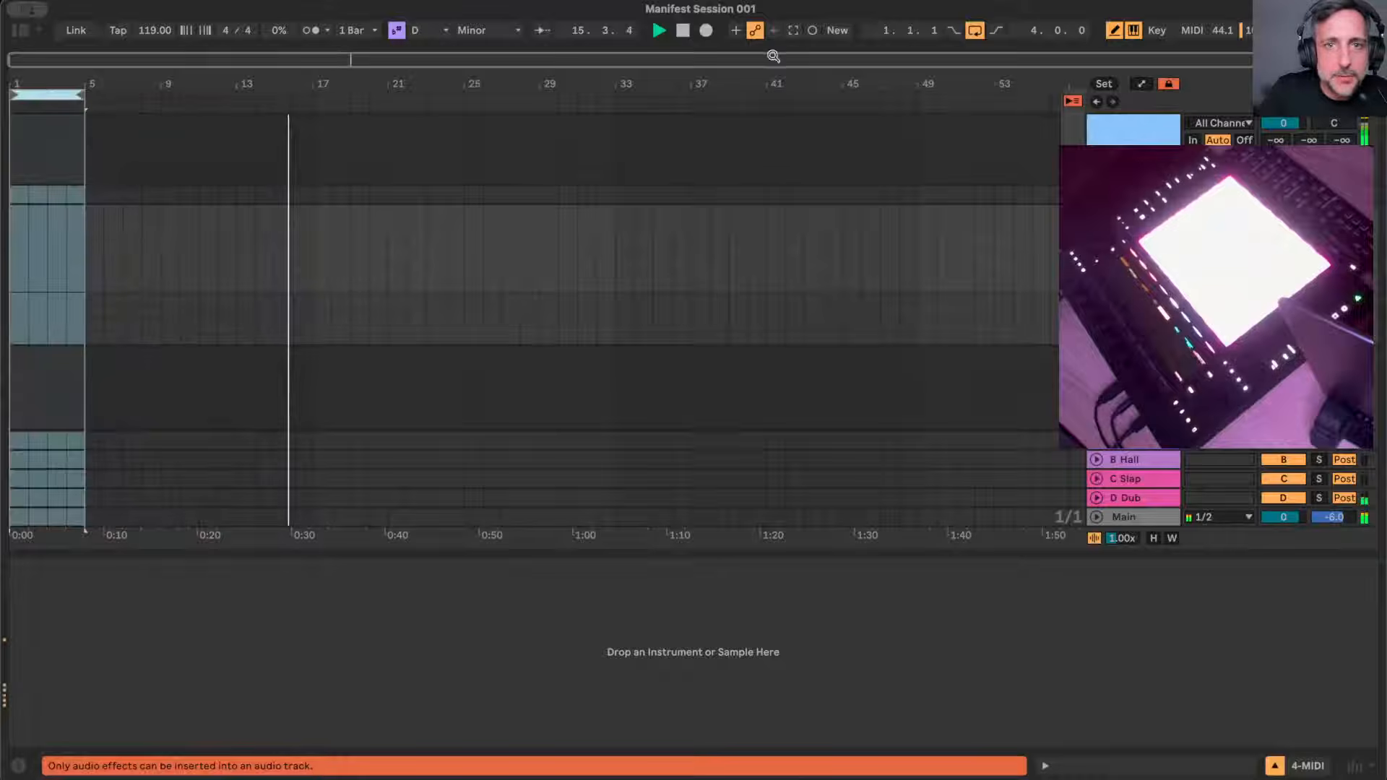
double_click(683, 30)
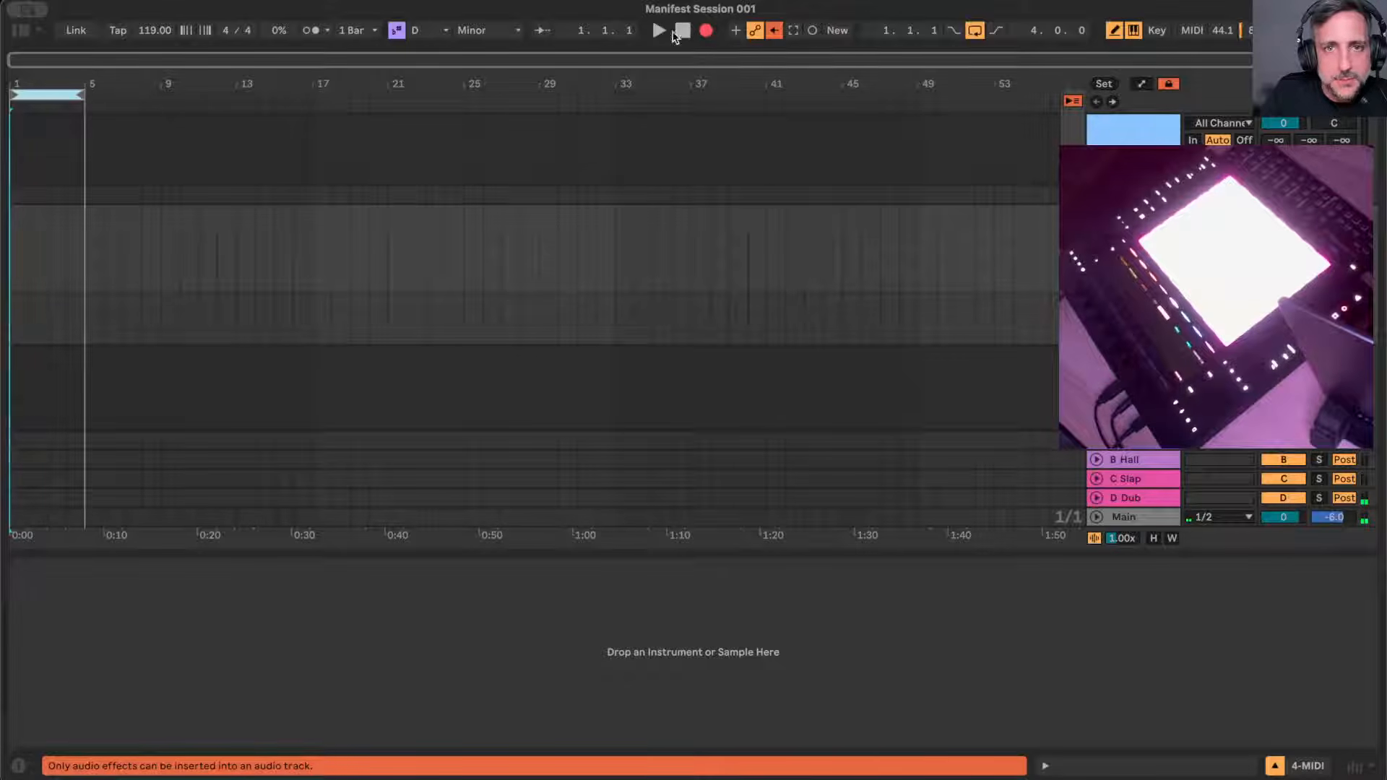
- Start recording looped takes of the Keys MIDI onto track 4 from bar 1, across the four-bar loop
click(659, 30)
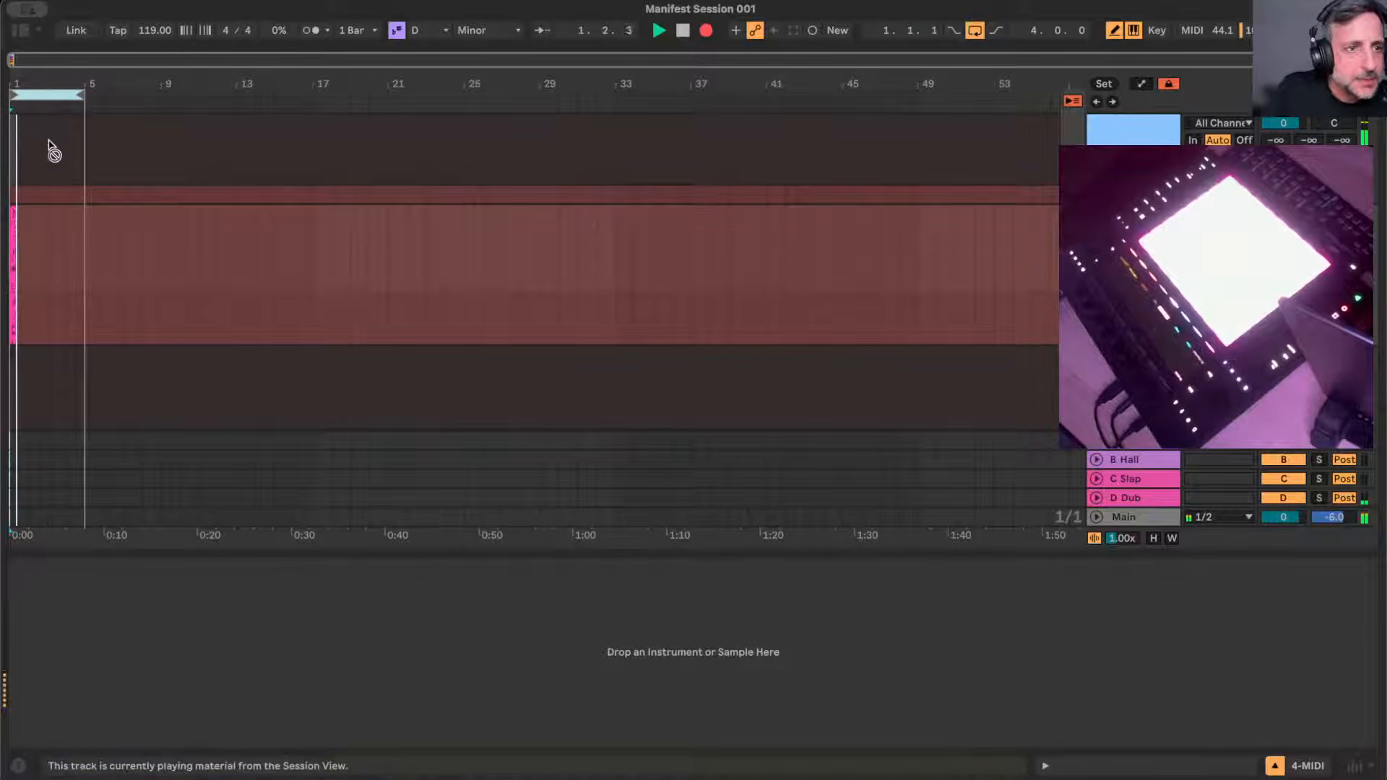
key(plus)
key(plus)
key(plus)
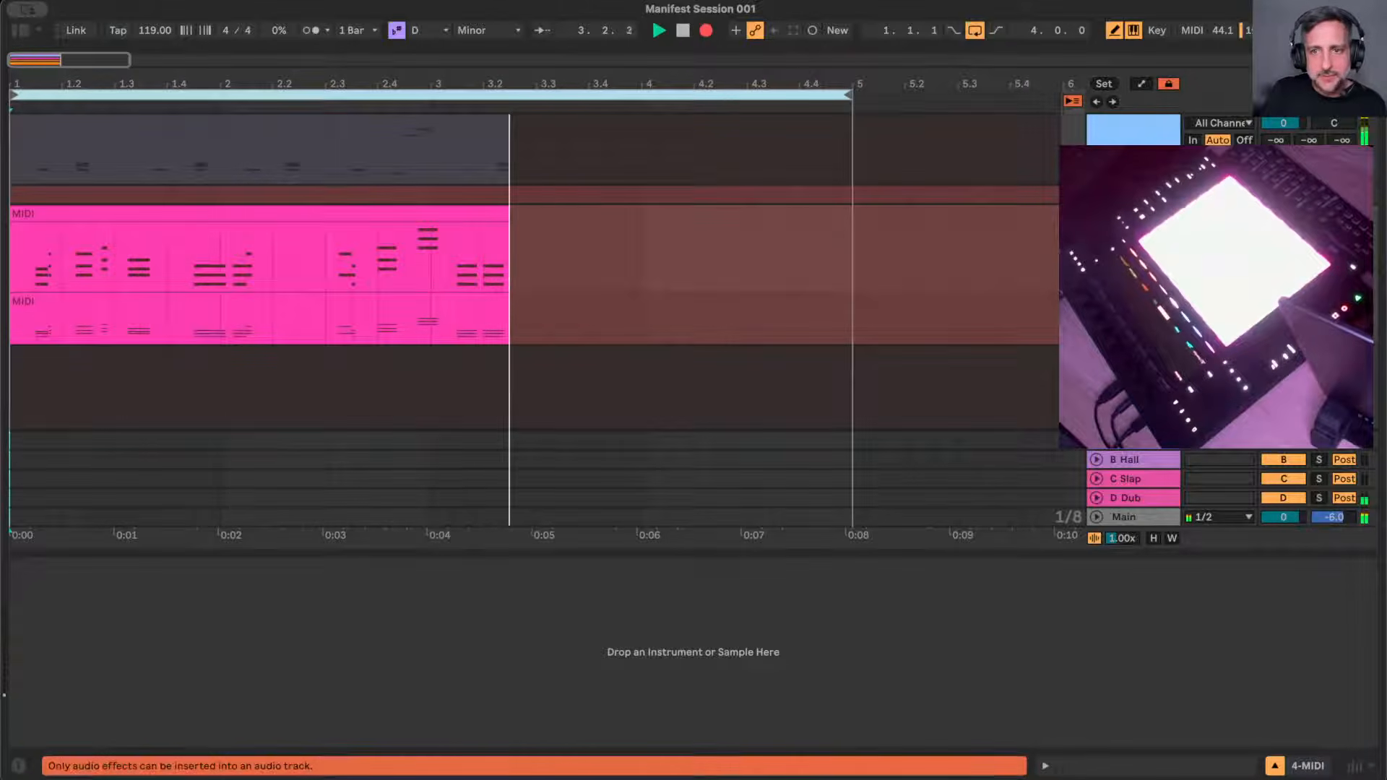
- While the takes record, adjust the Keys rack's Octave Reverb and vary its Density to 54%, 100% and finally 59%
click(1134, 194)
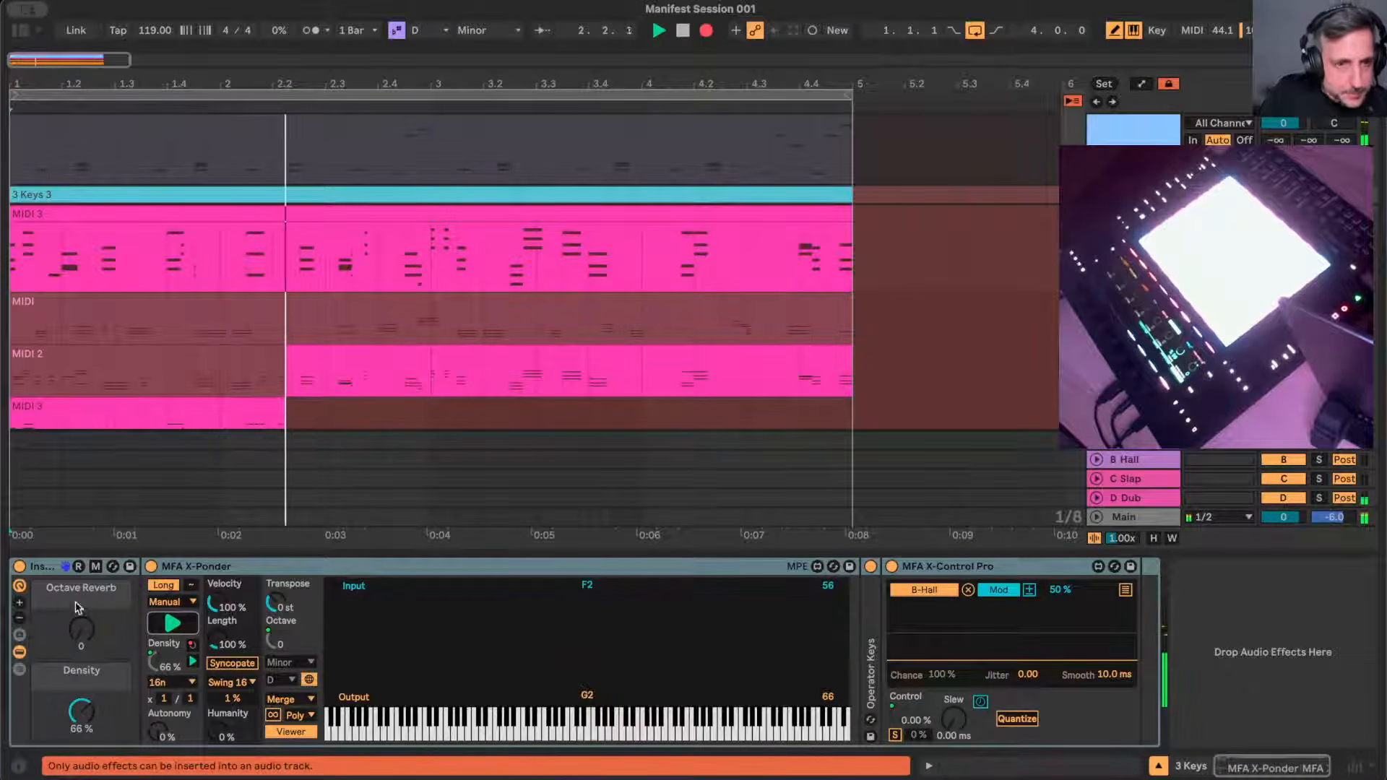
mouse_move(81, 627)
mouse_down()
mouse_move(81, 540)
mouse_move(81, 632)
mouse_up()
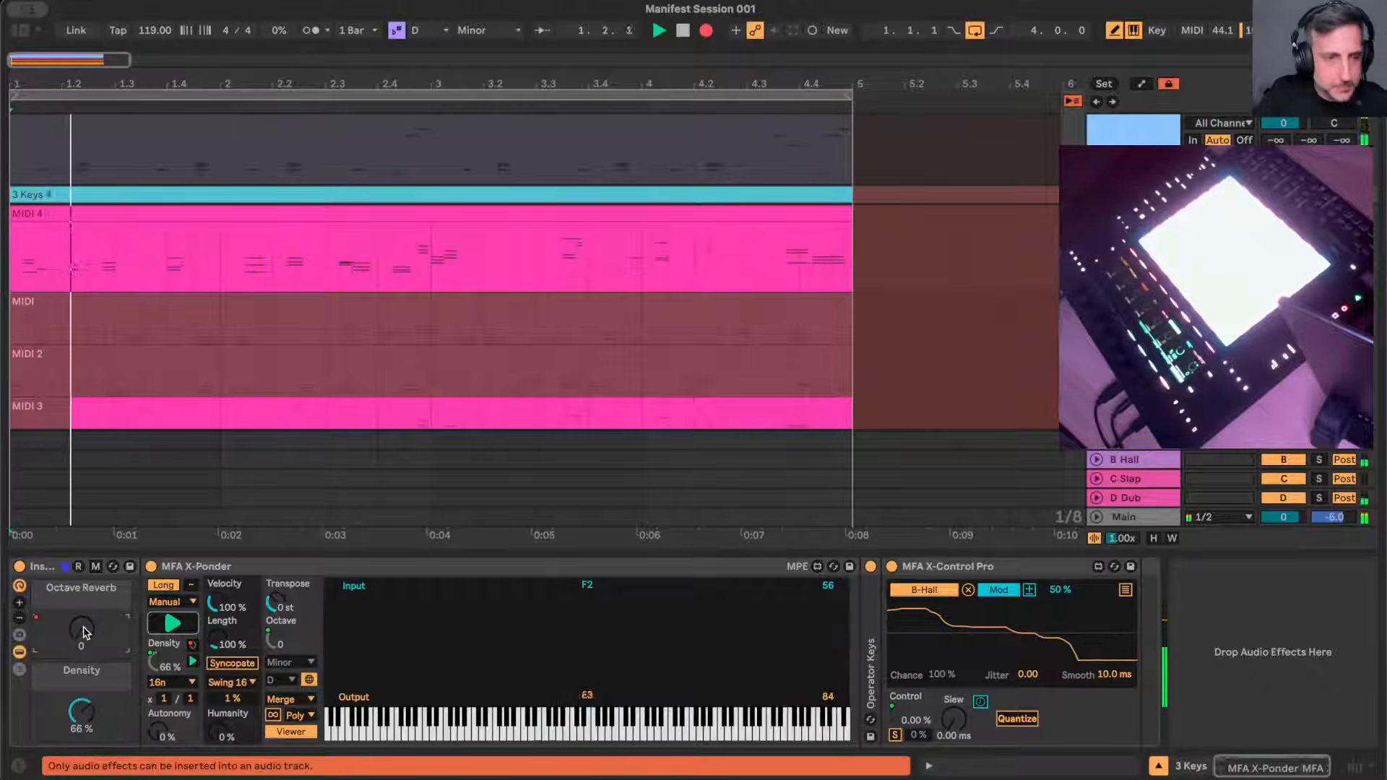
drag(82, 714, 82, 712)
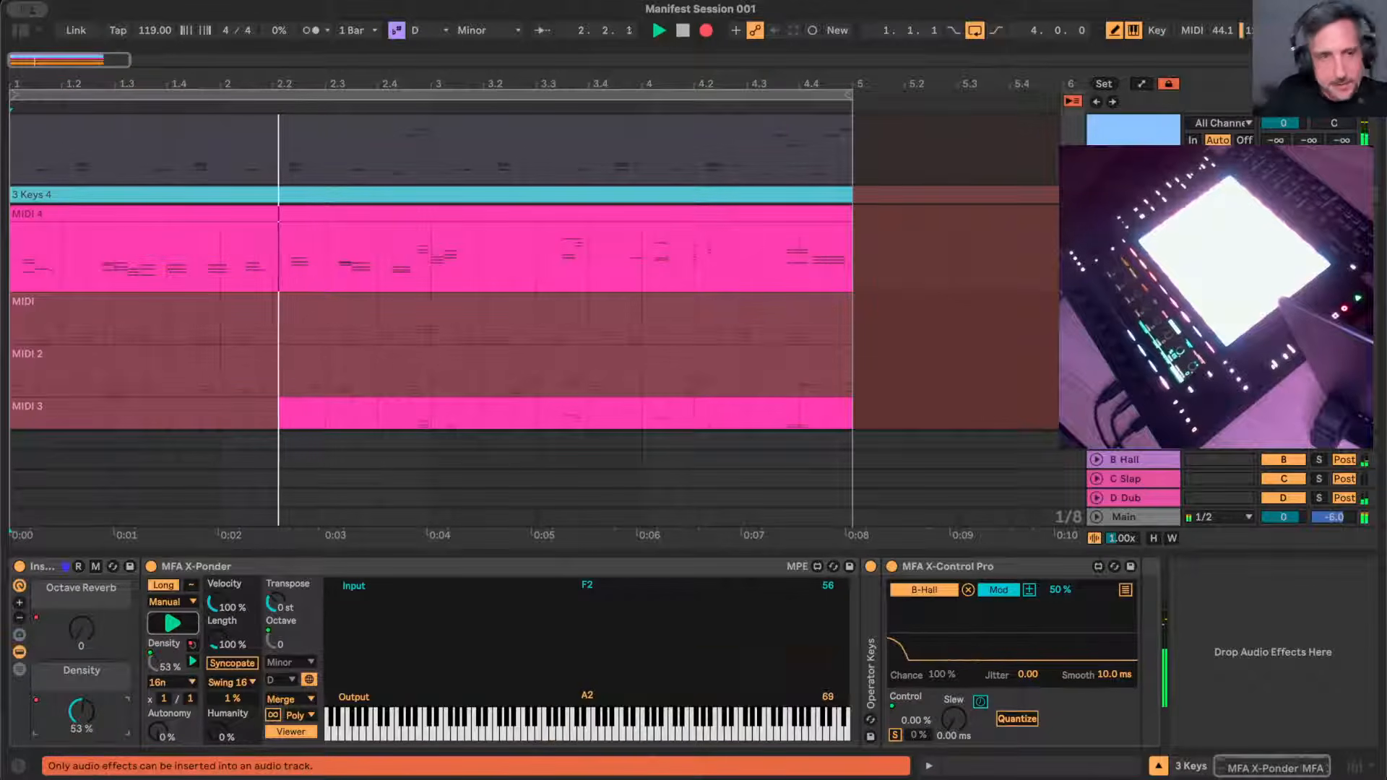
scroll(349, 375, down, 5)
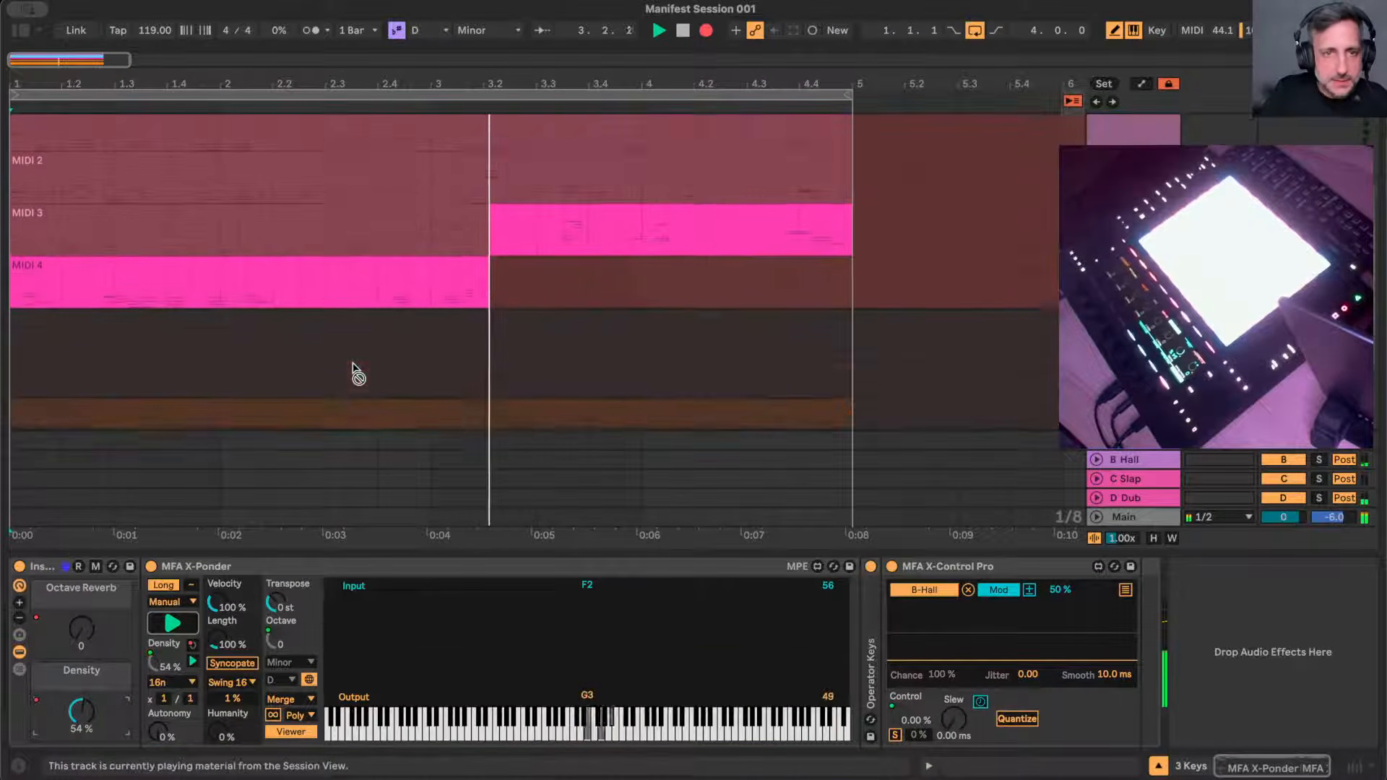
drag(314, 397, 314, 397)
drag(82, 708, 82, 675)
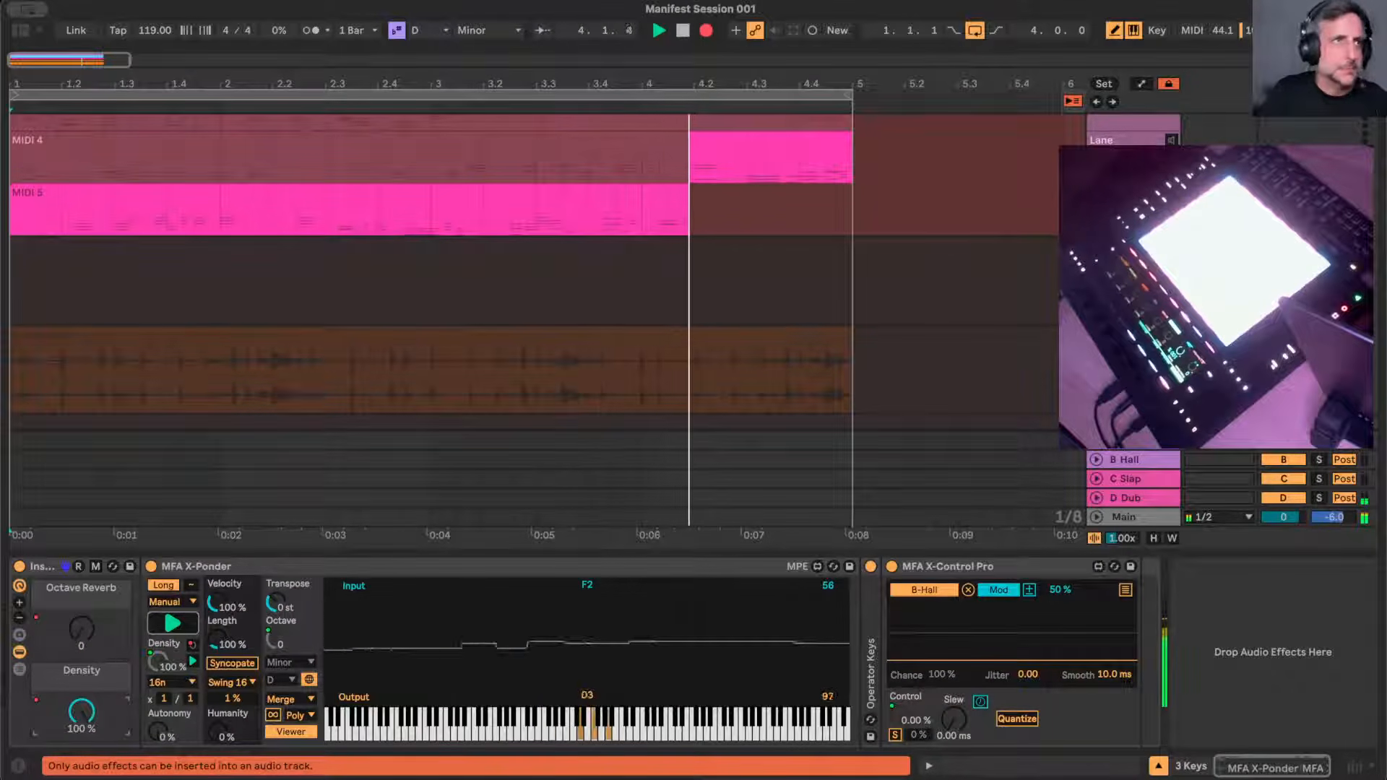
drag(81, 711, 82, 742)
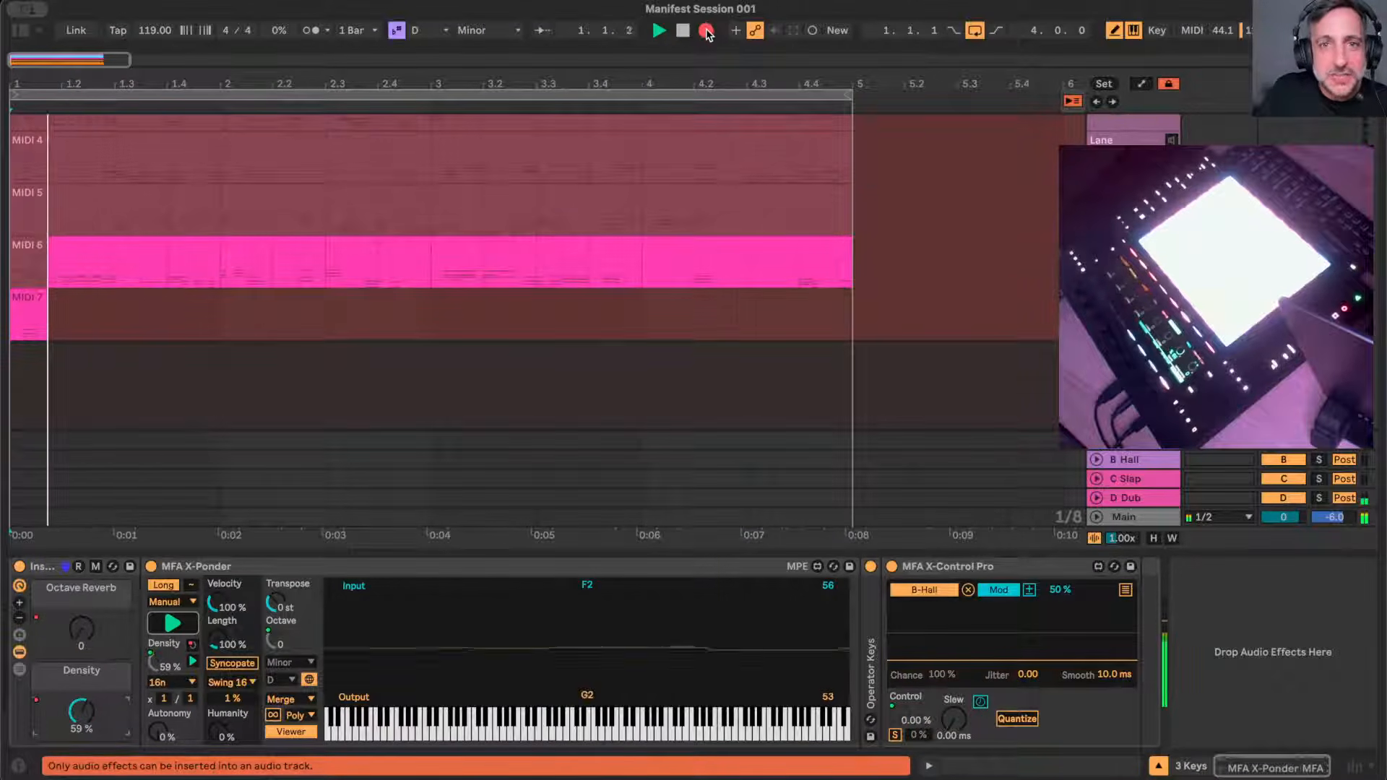
- End the arrangement recording and show the Session View with the browser hidden
click(707, 33)
scroll(866, 362, down, 5)
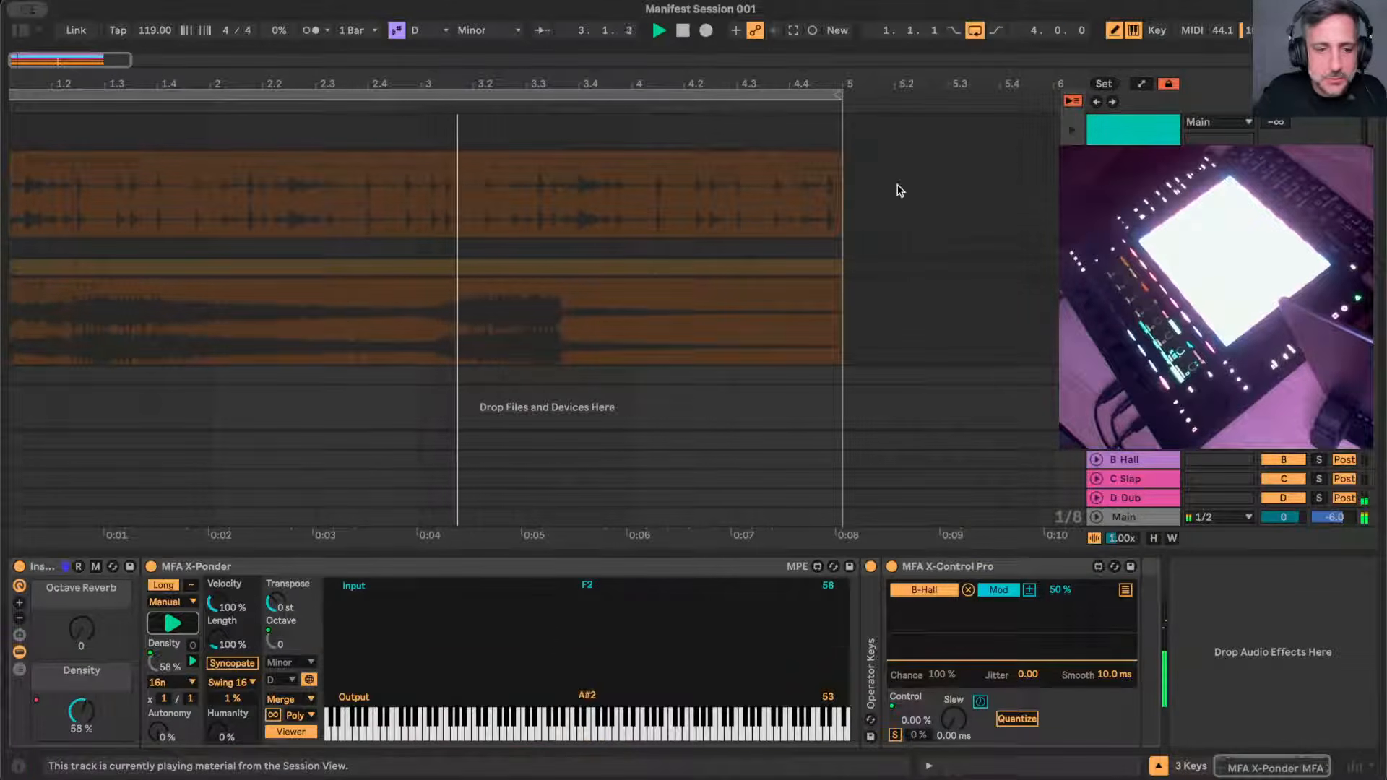
key(Tab)
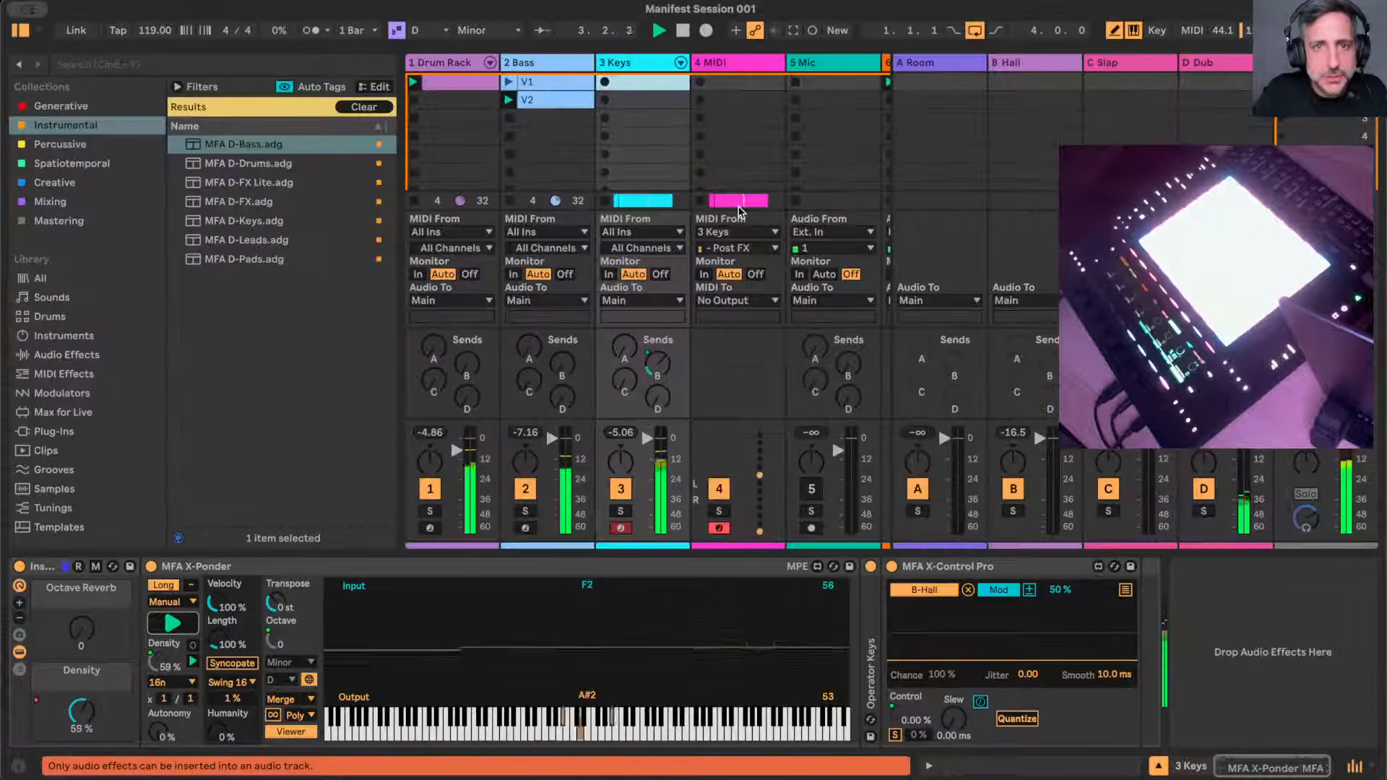
click(22, 30)
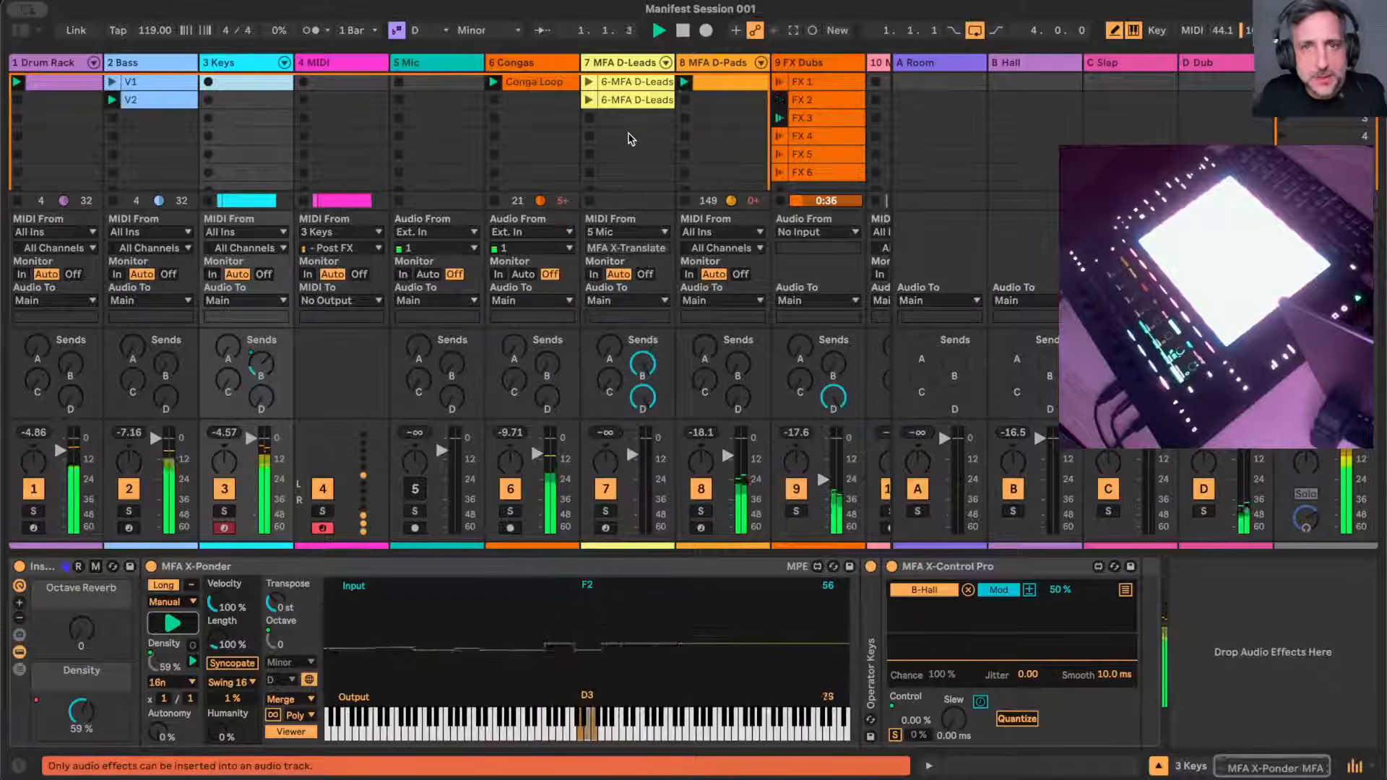
- Copy the Operator Keys instrument rack from the Keys track onto MIDI track 4 and show that track's takes in the Arrangement View
click(424, 63)
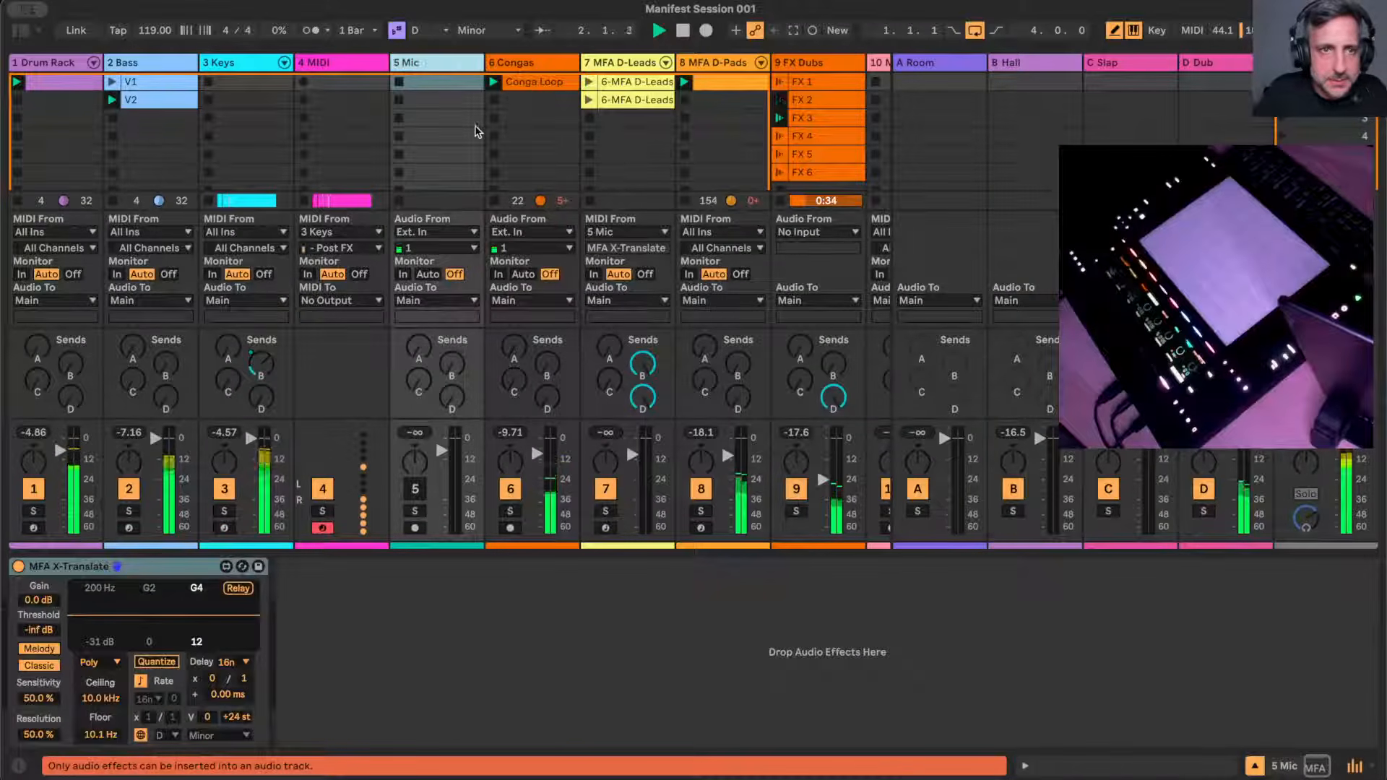
click(238, 64)
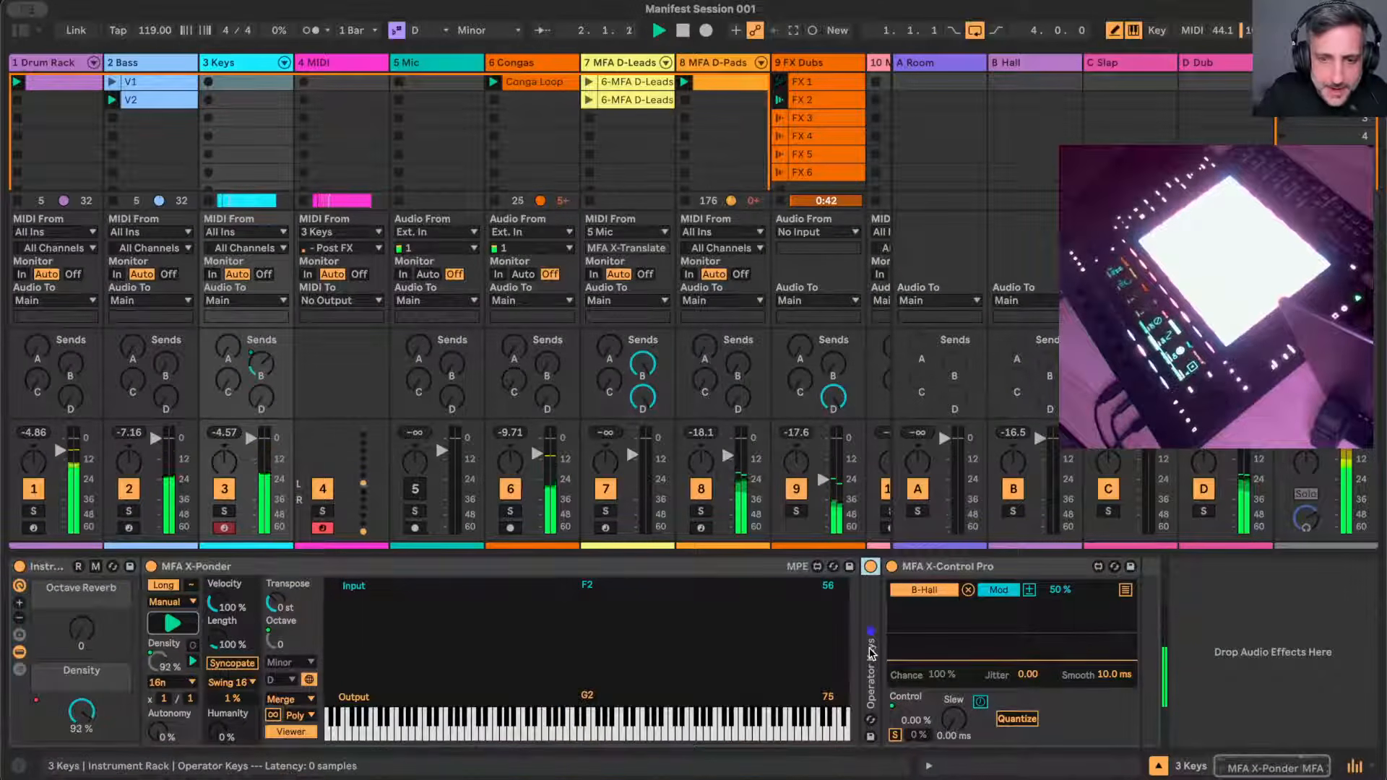
drag(872, 573, 331, 122)
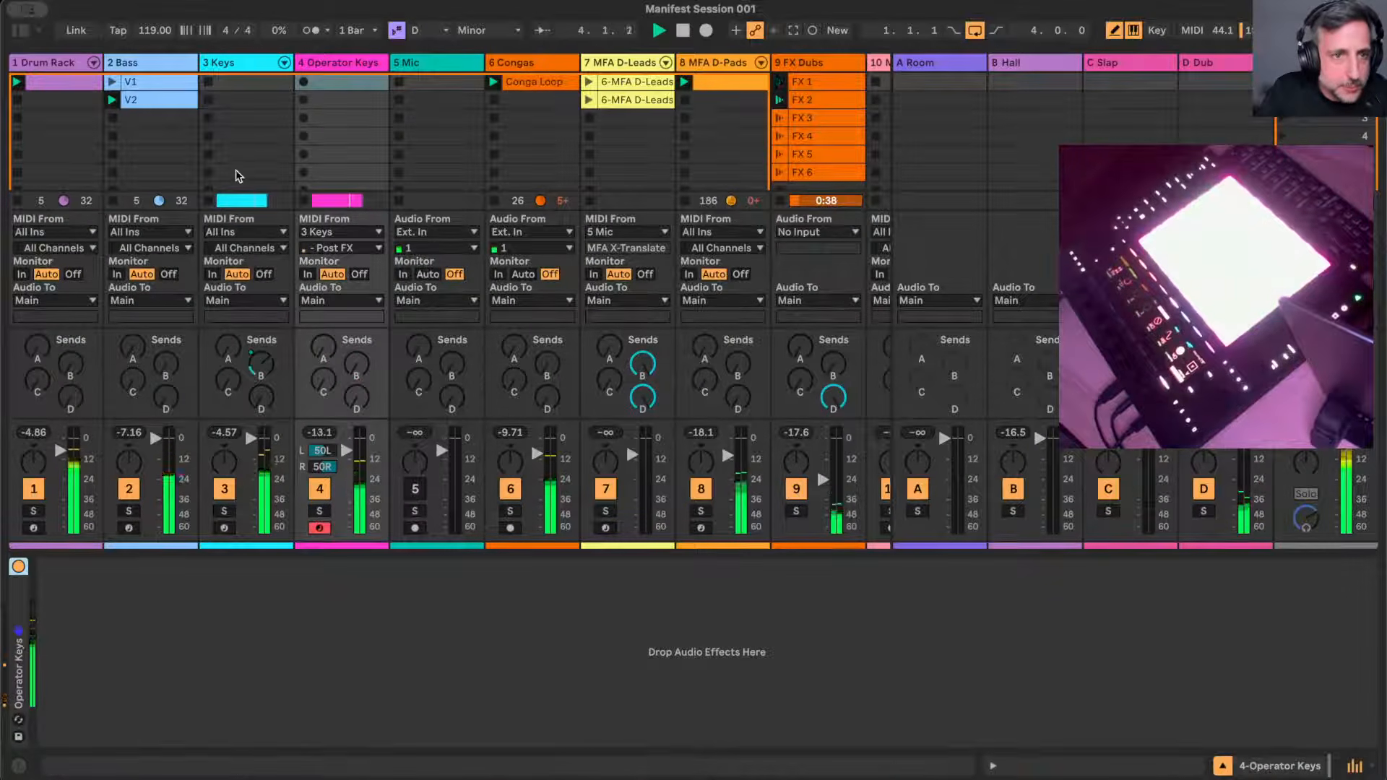
click(239, 66)
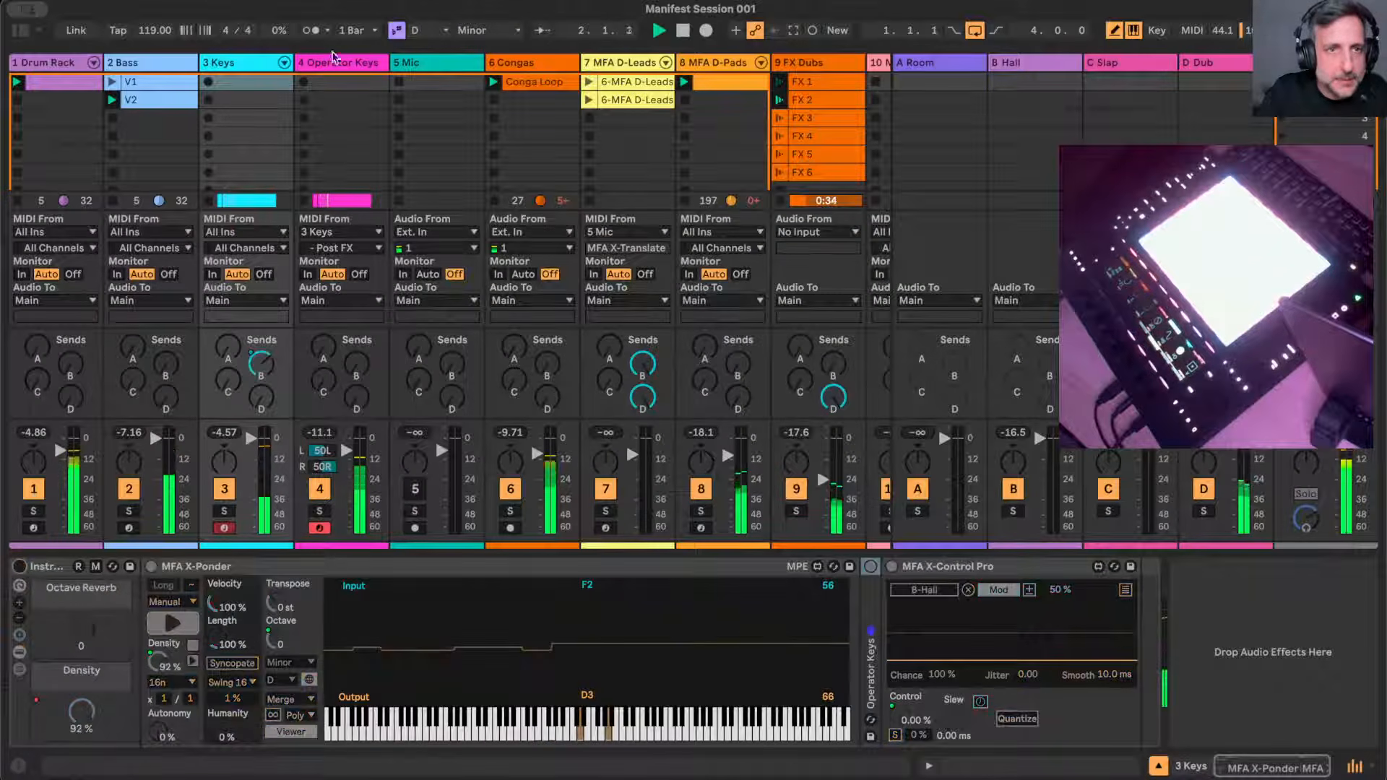
click(333, 62)
key(Tab)
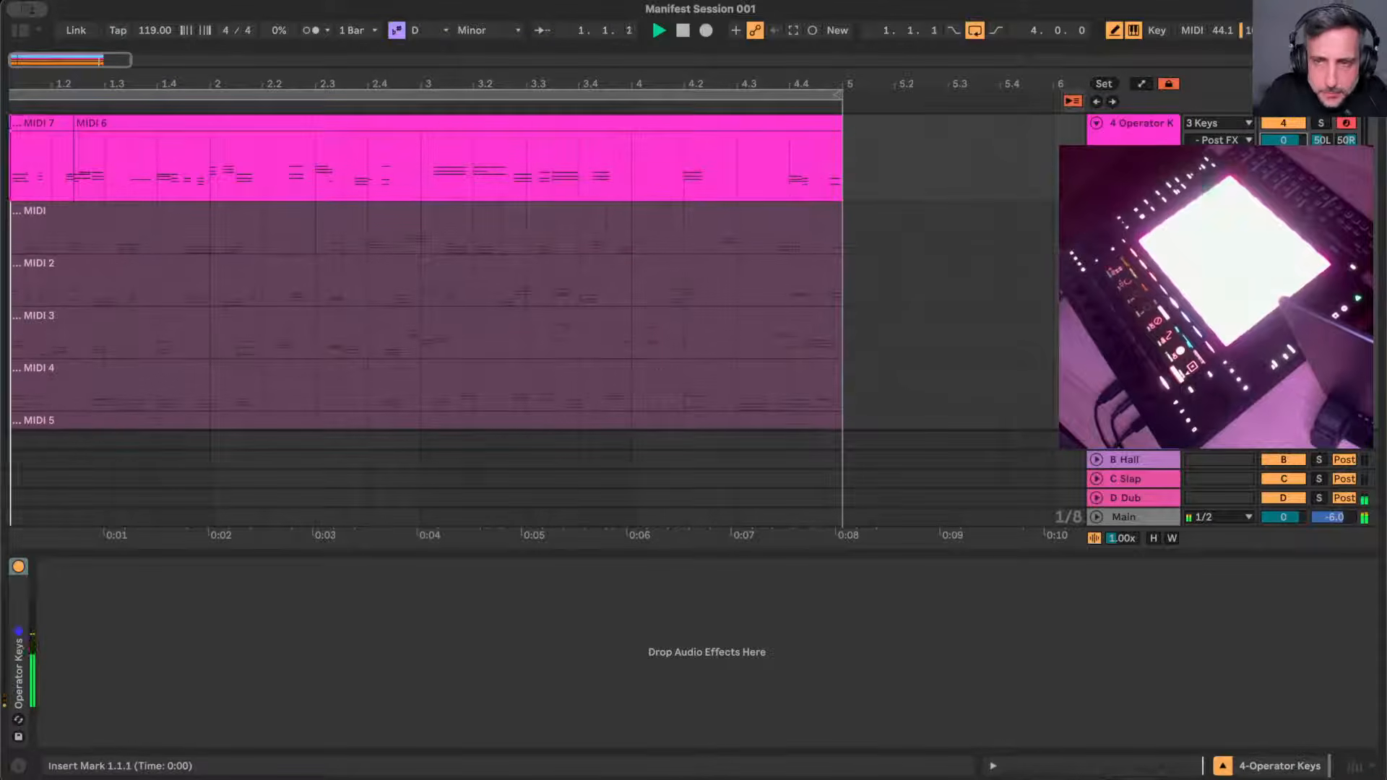
scroll(654, 342, up, 3)
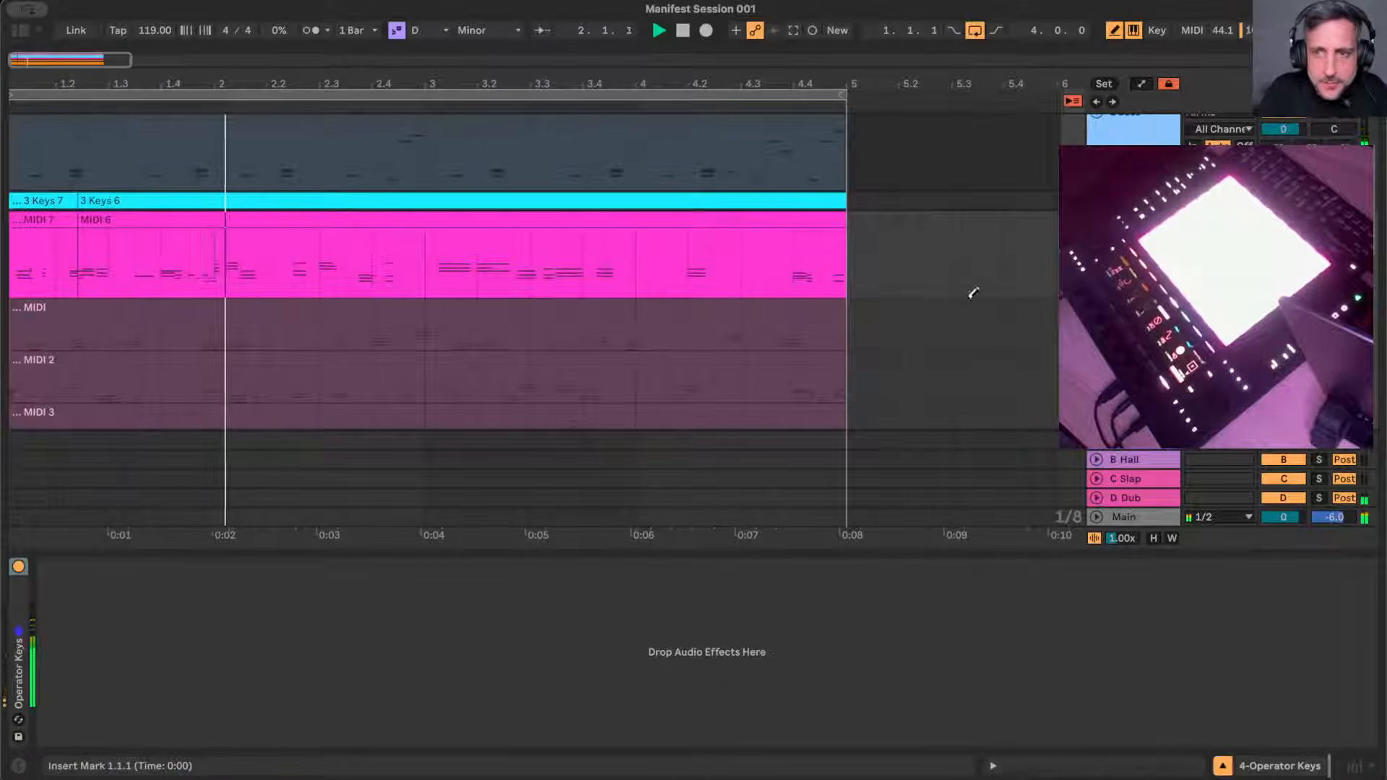
- In the Session View, stop the playing clips on the Congas, MFA D-Pads and FX Dubs tracks
key(Tab)
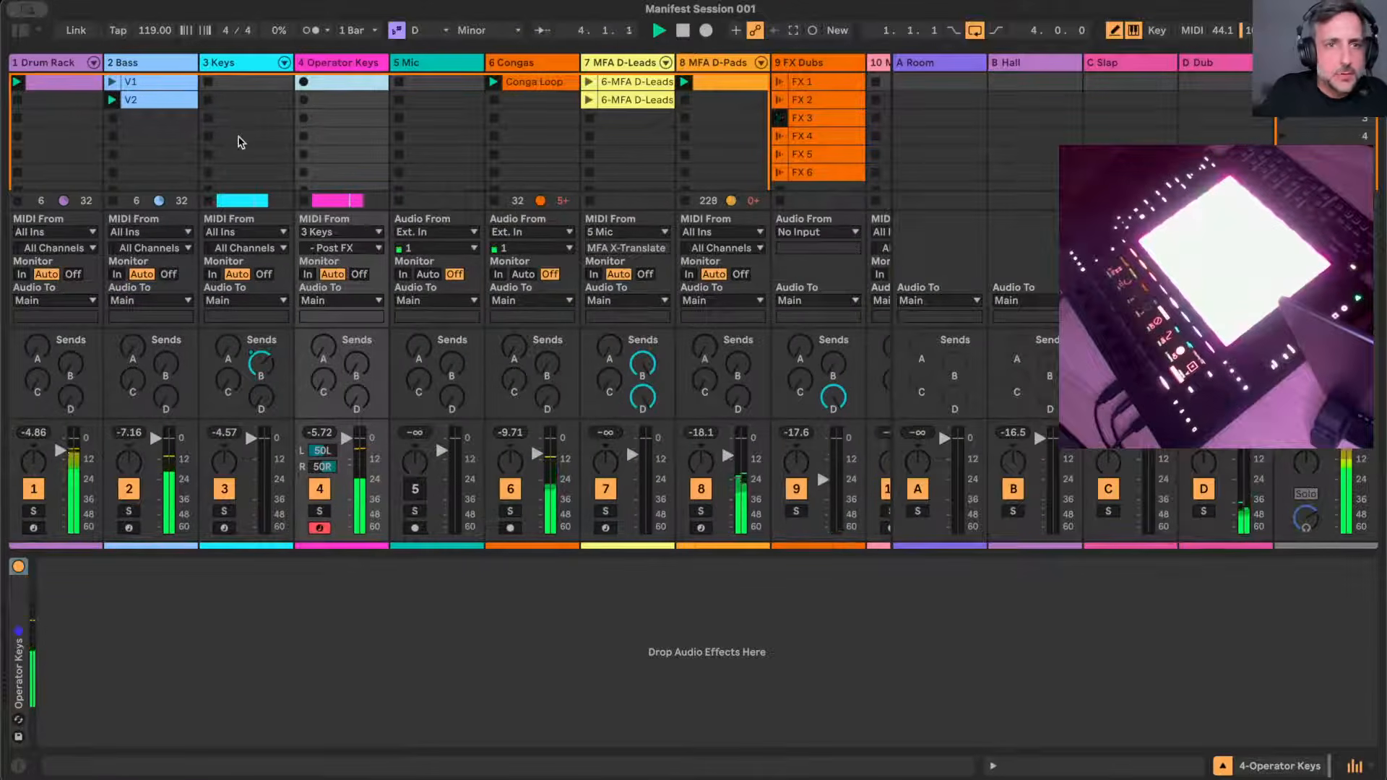
scroll(238, 139, right, 3)
click(354, 200)
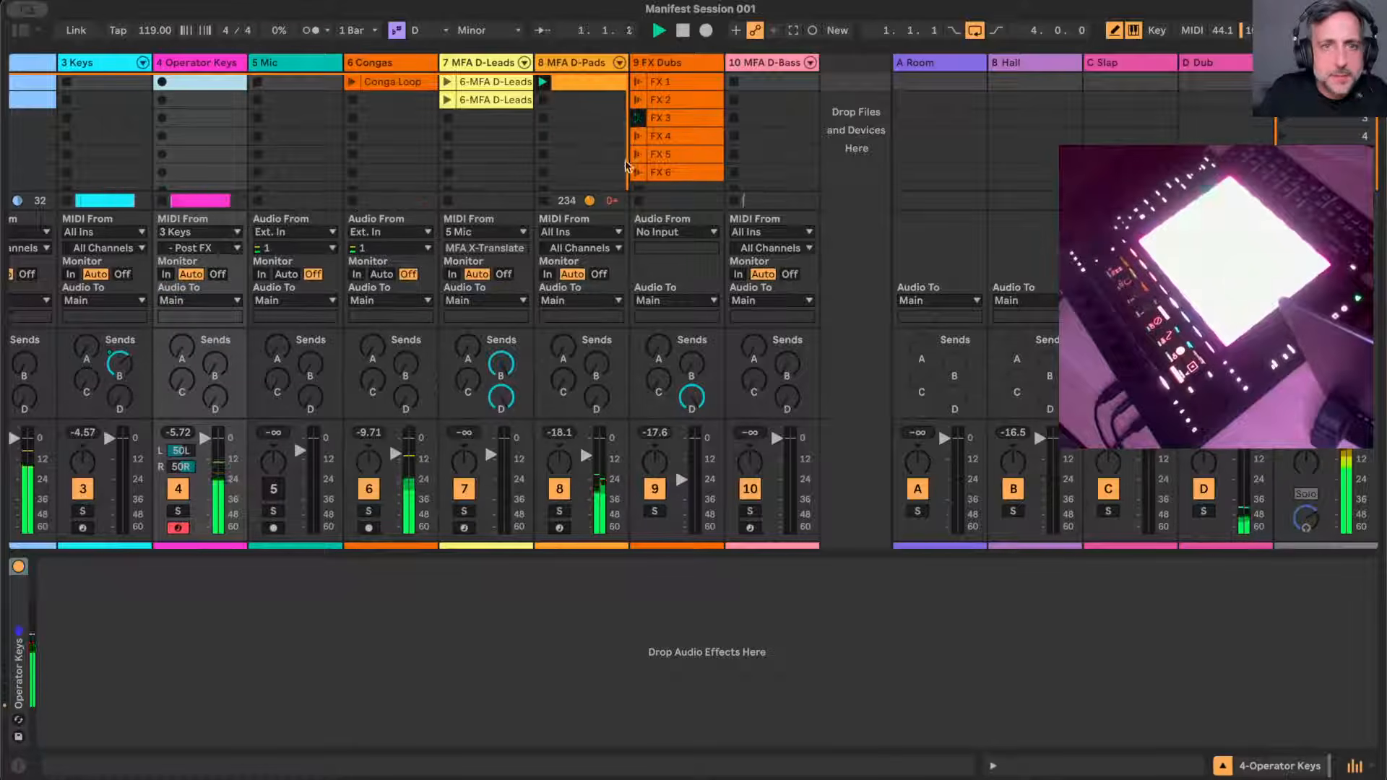
click(544, 201)
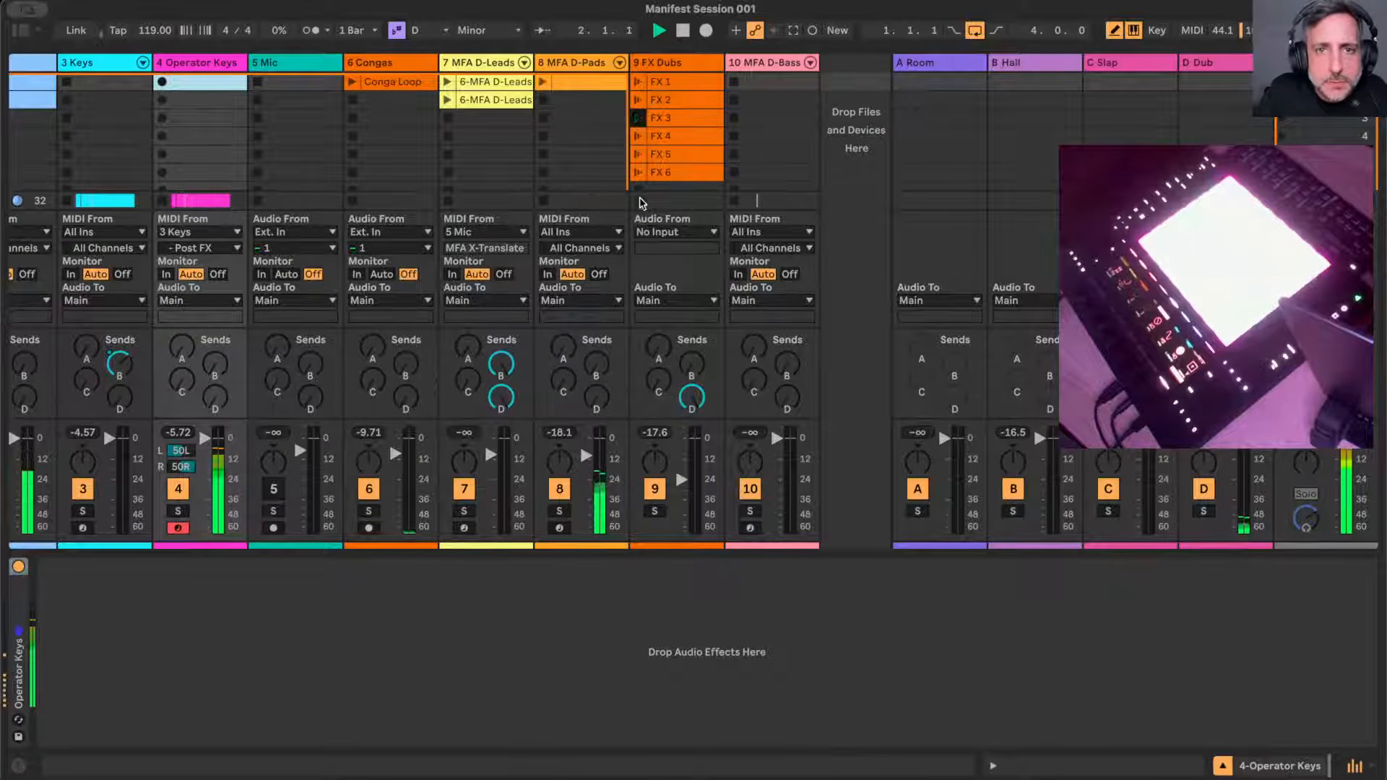
click(638, 201)
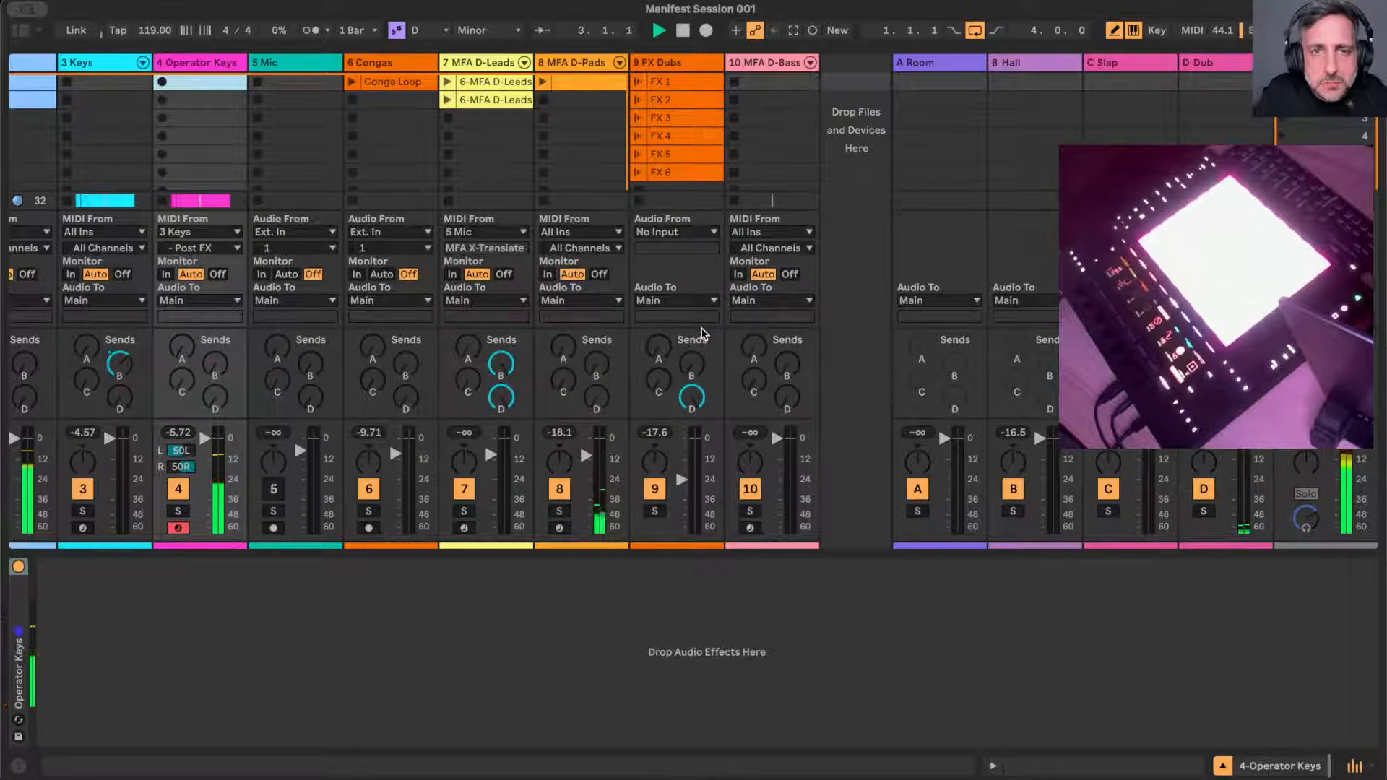
- In the Arrangement View, comp the first take lane of the Operator Keys track into the main lane from bar 1 to 2.2
key(Tab)
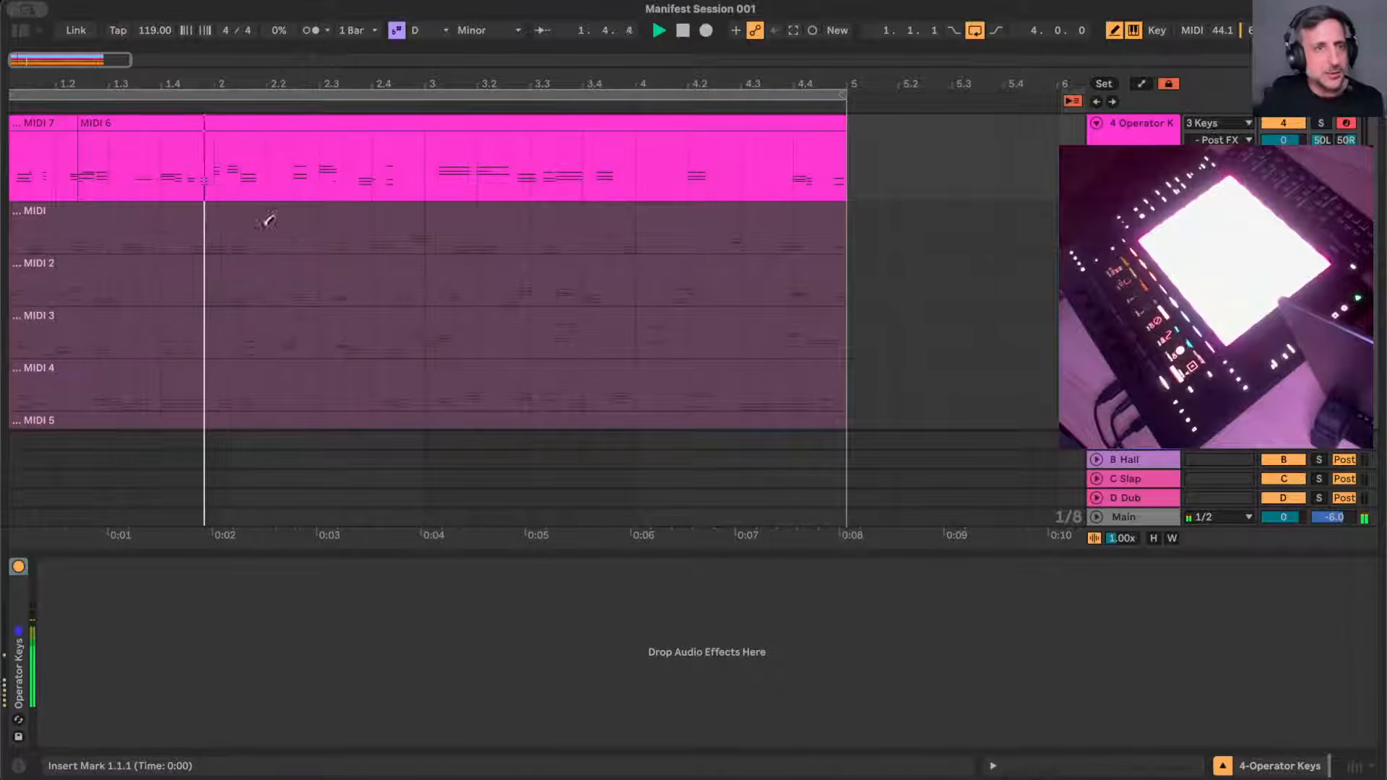
drag(37, 65, 32, 65)
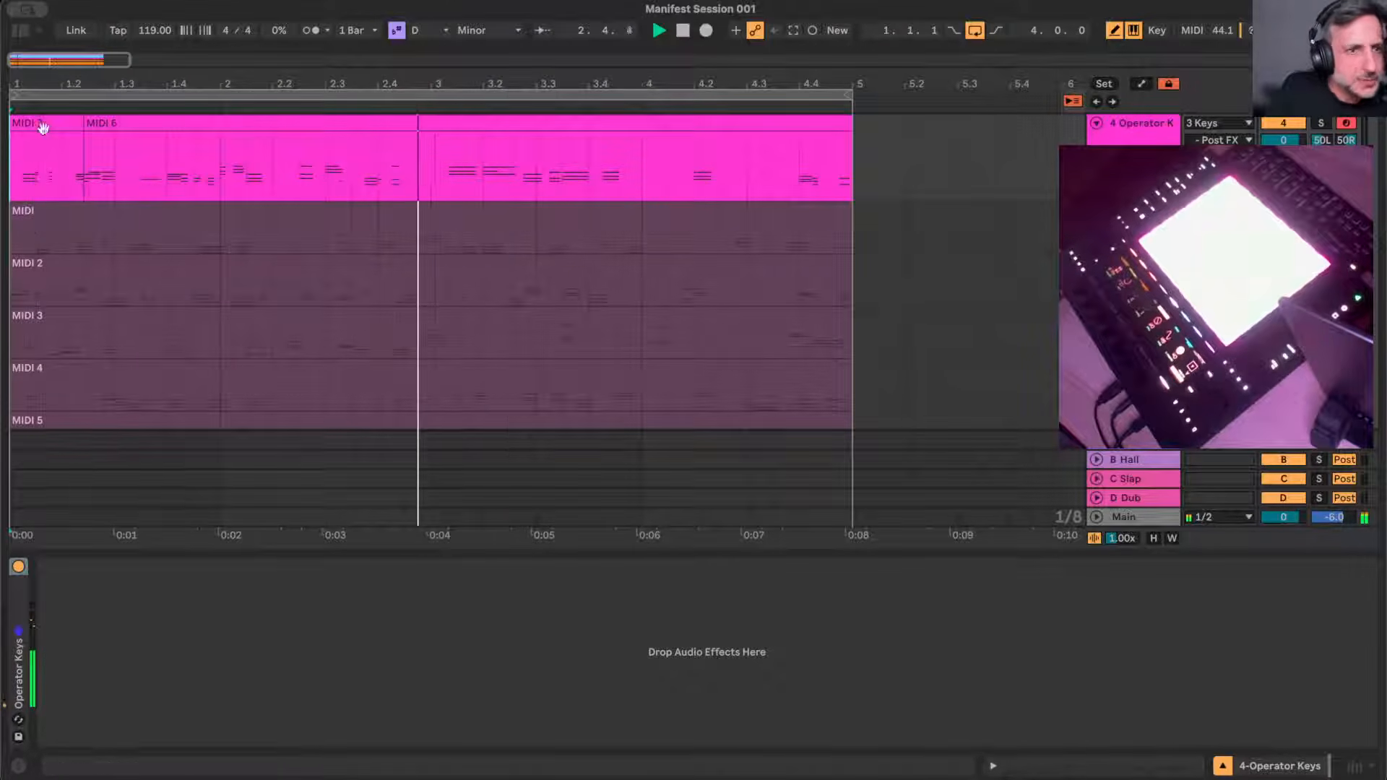
click(33, 227)
drag(32, 227, 268, 240)
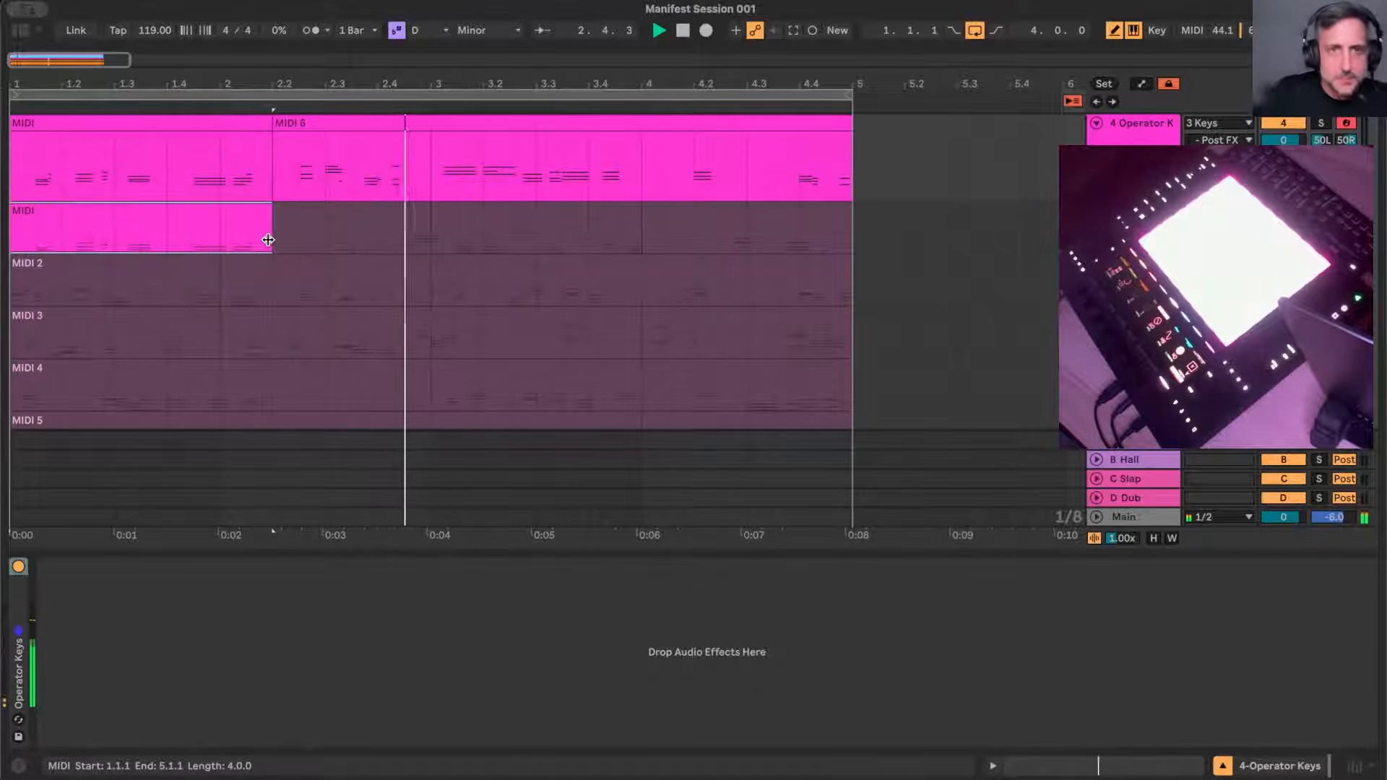
click(359, 121)
shift+click(167, 124)
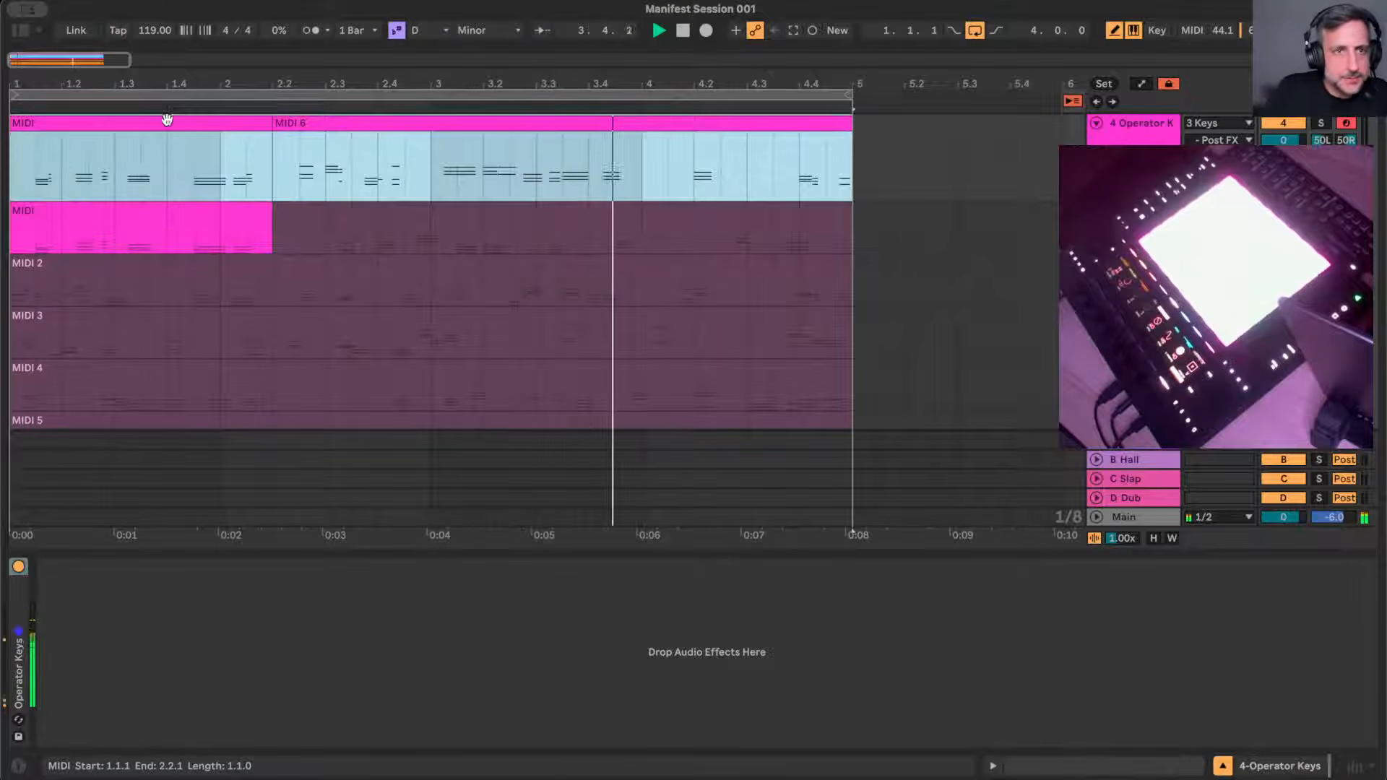
right_click(167, 125)
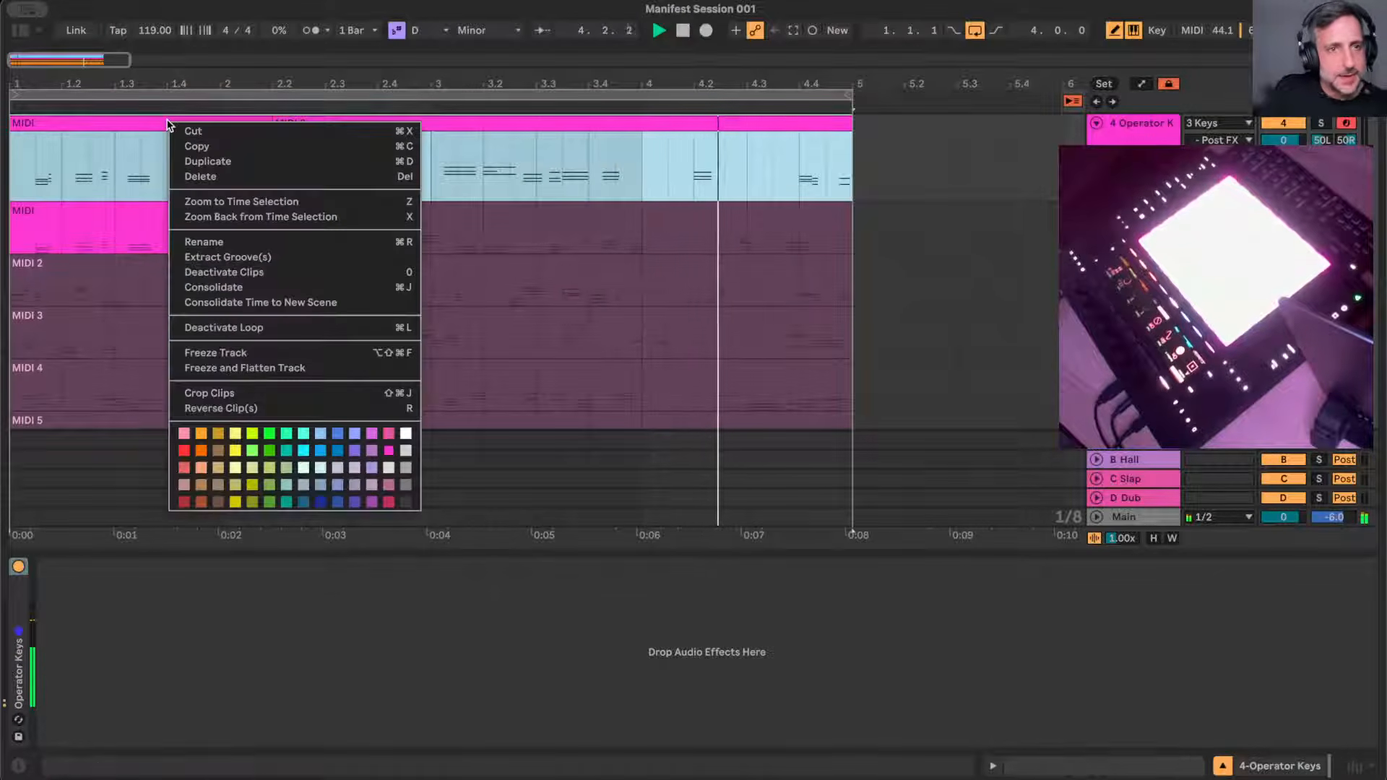
click(220, 302)
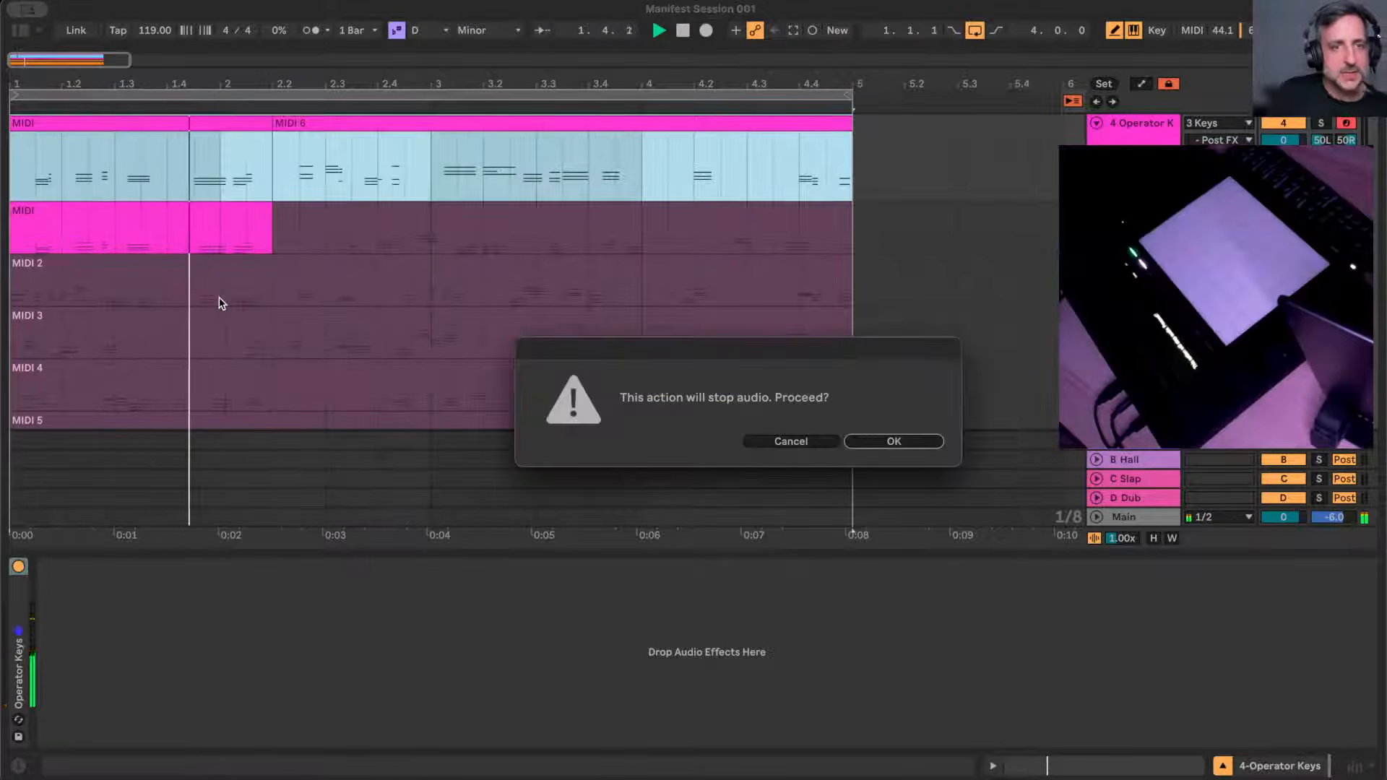
click(871, 441)
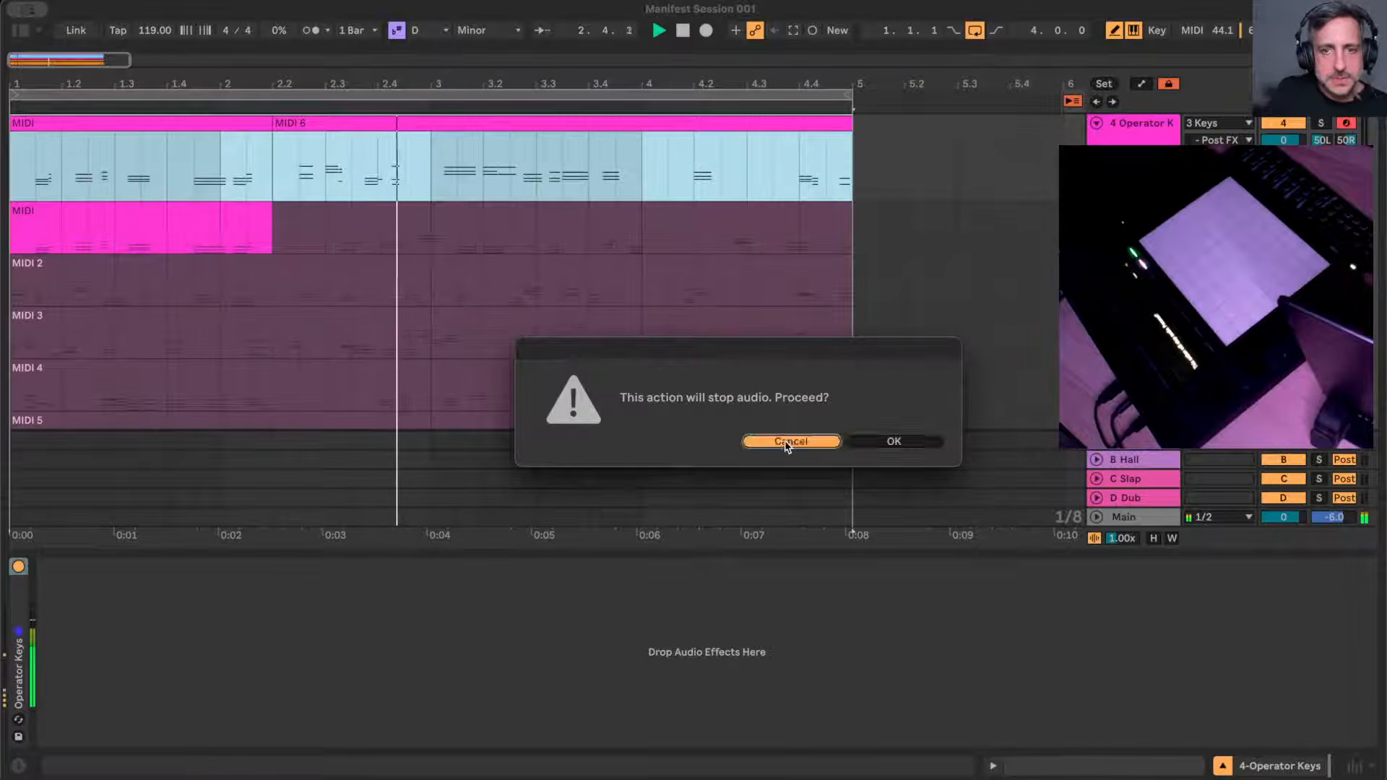
- Delete the arrangement clips on the Drum Rack, Bass and Keys tracks across the four-bar loop
scroll(718, 390, up, 5)
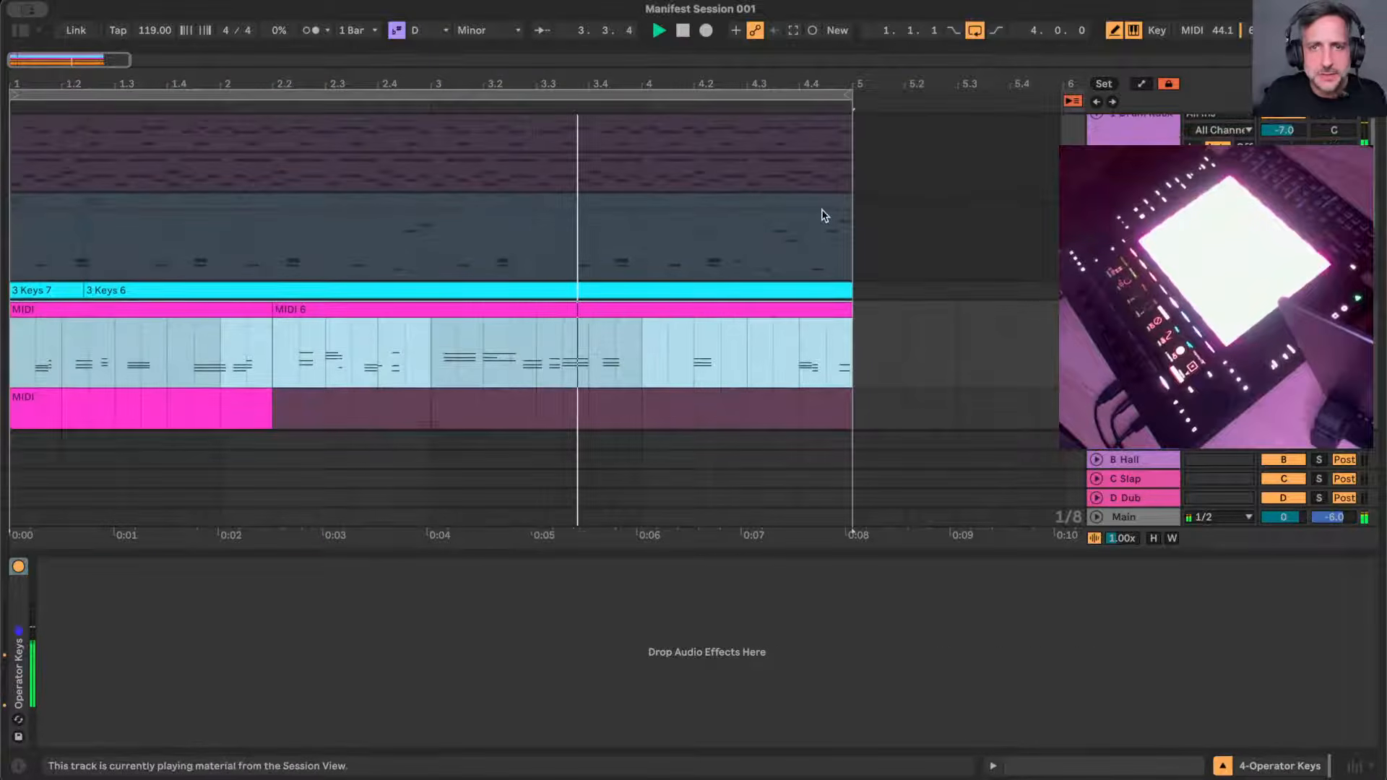
click(879, 238)
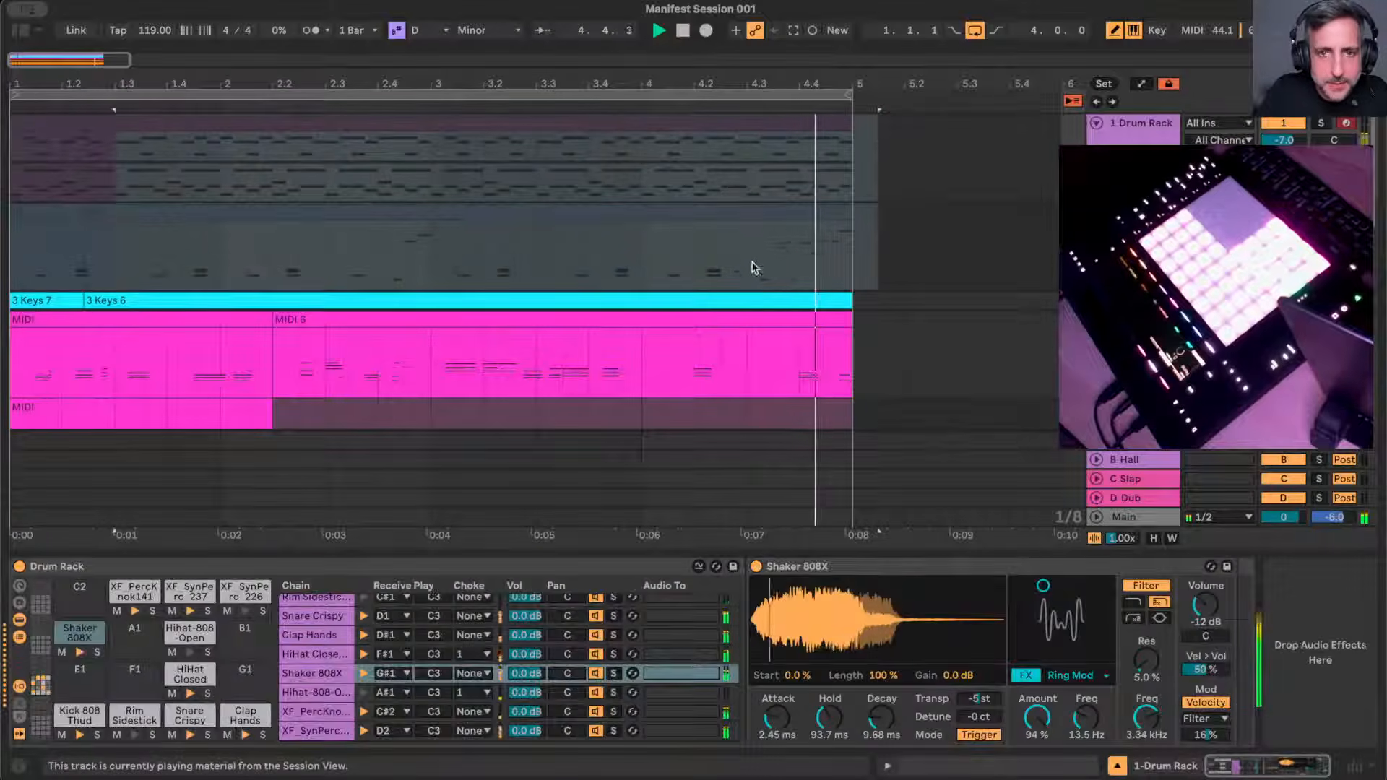
click(743, 300)
click(37, 125)
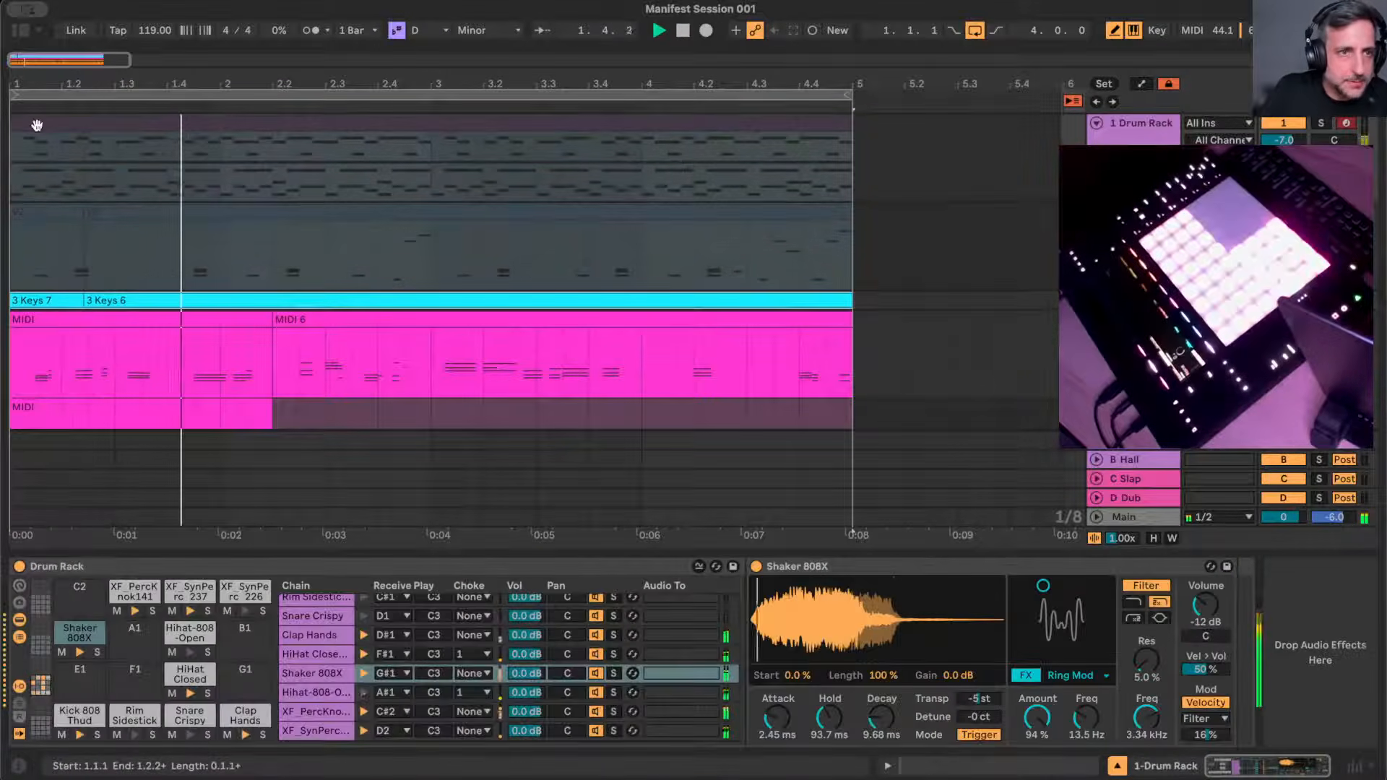
- Delete the arrangement clips on the tracks from Congas through FX Dubs across the four-bar loop
scroll(213, 271, down, 1)
scroll(213, 271, down, 4)
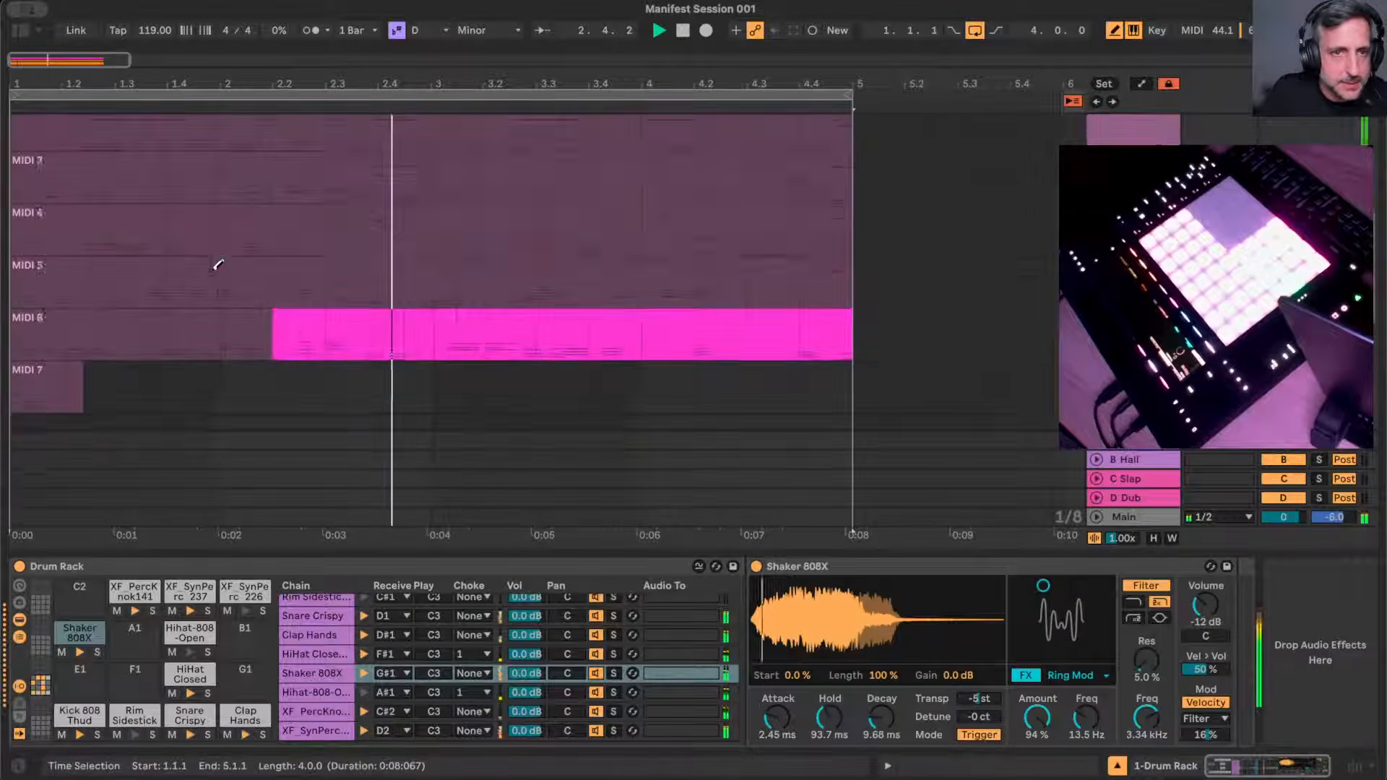
click(38, 163)
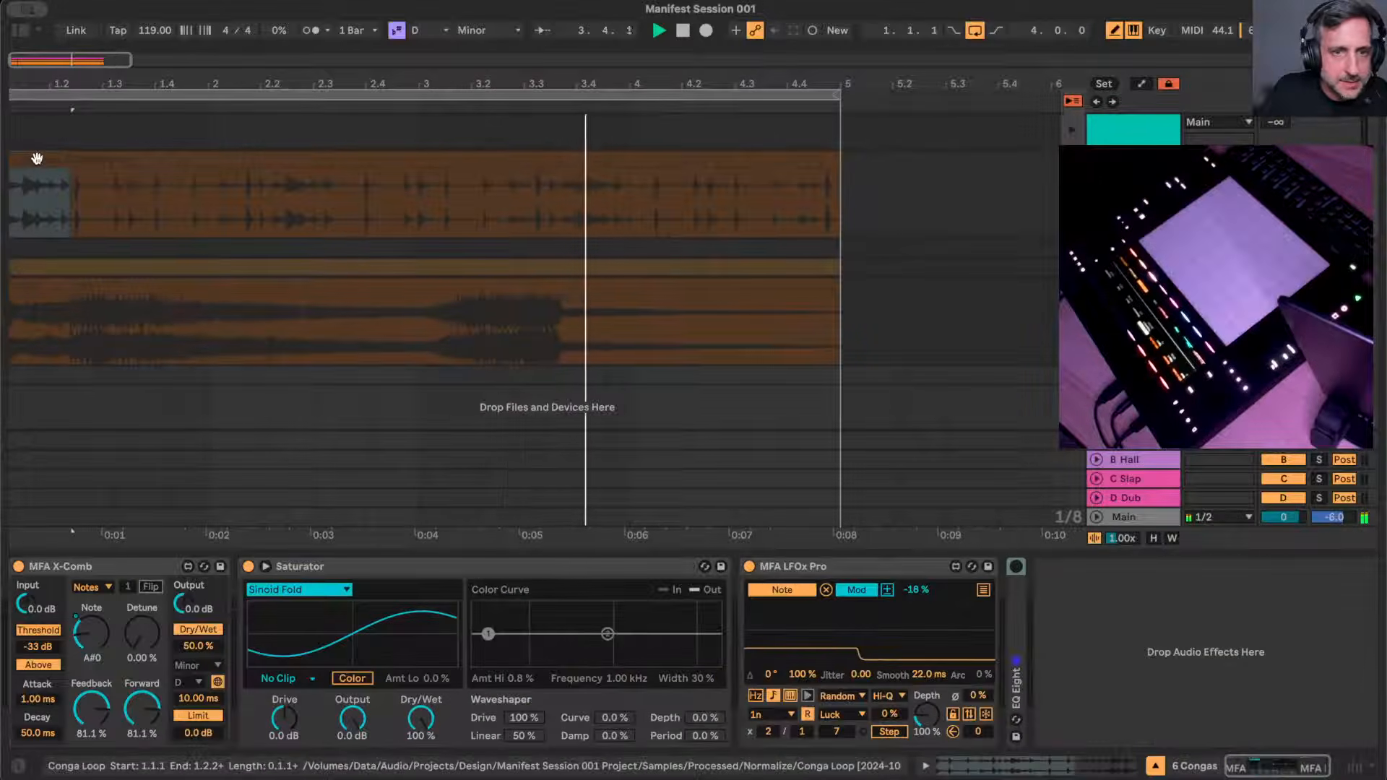
click(778, 285)
key(Delete)
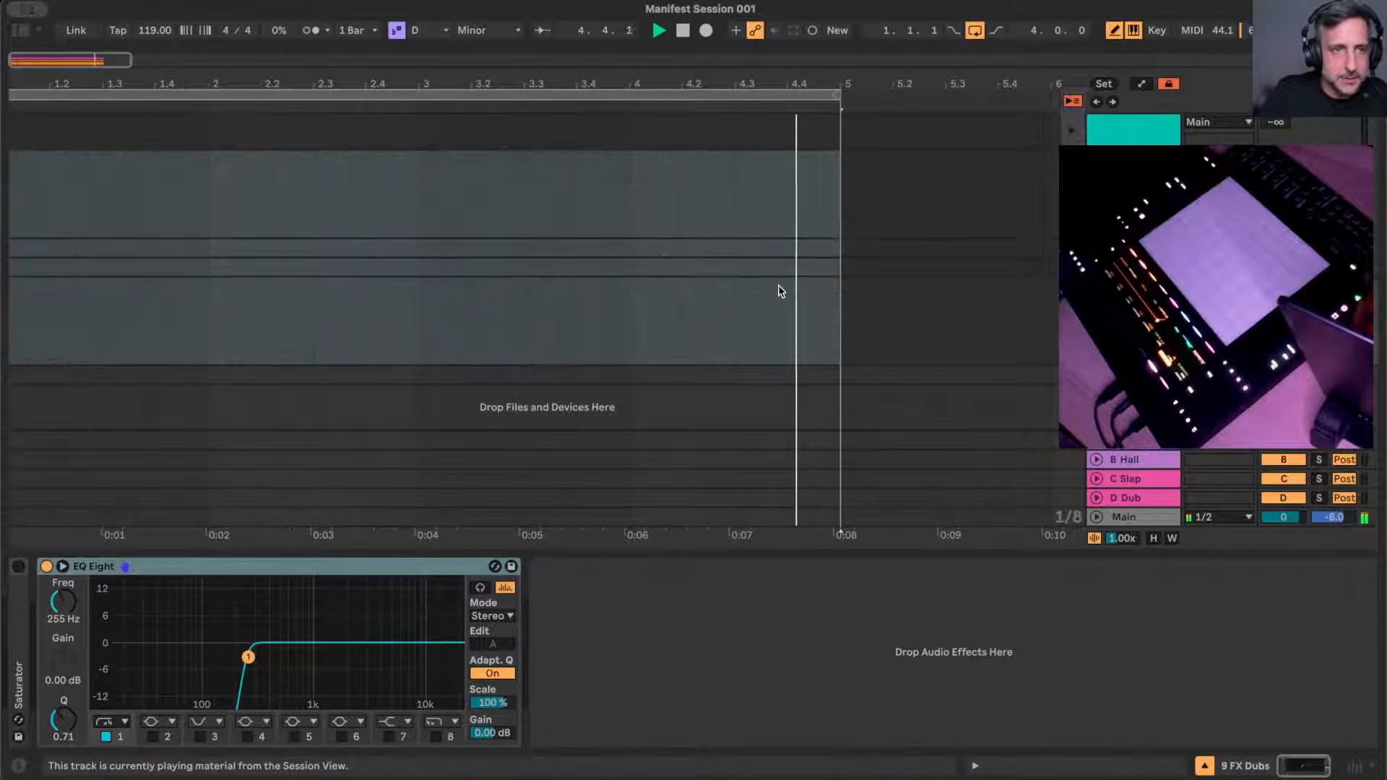
scroll(779, 285, up, 10)
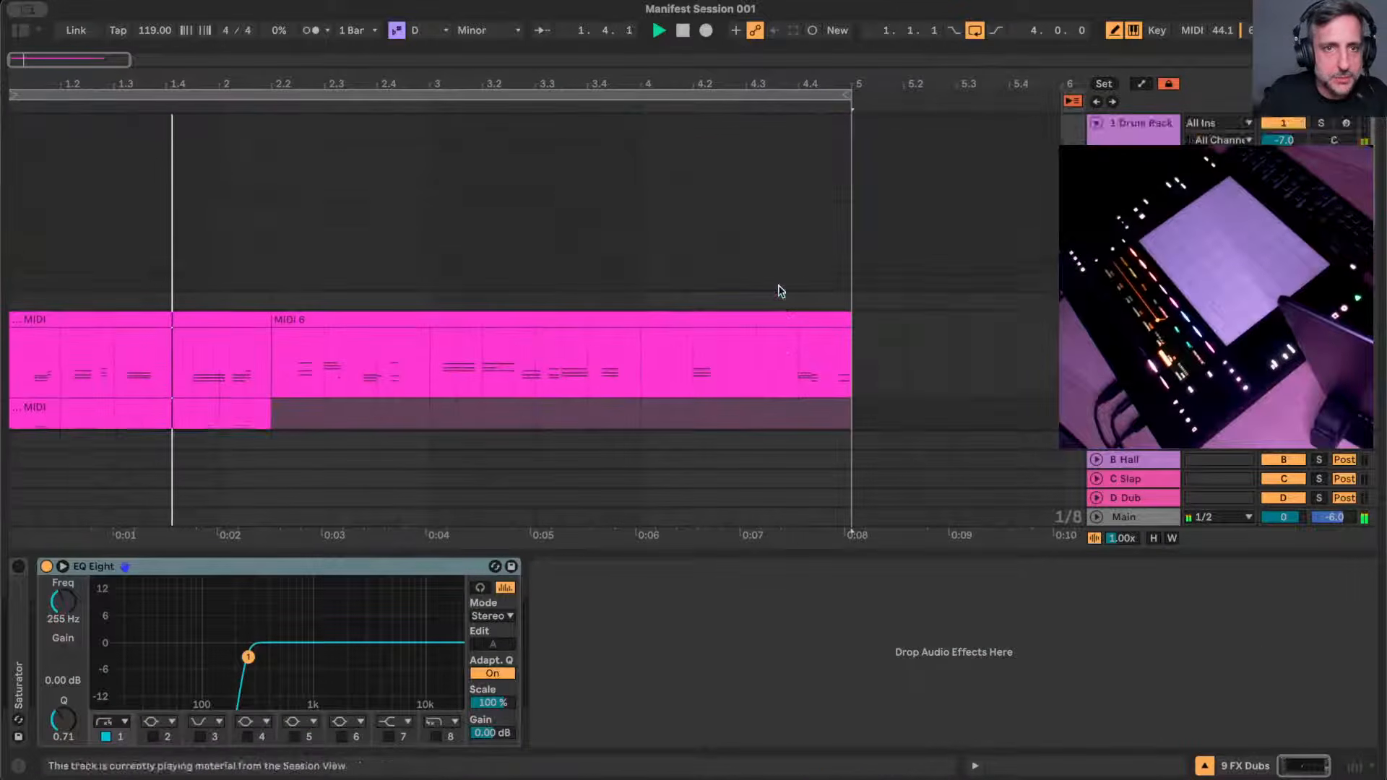
- Consolidate the comped Operator Keys time from bar 1 to 5 to a new scene and open the resulting Session View clip
click(358, 300)
shift+click(197, 300)
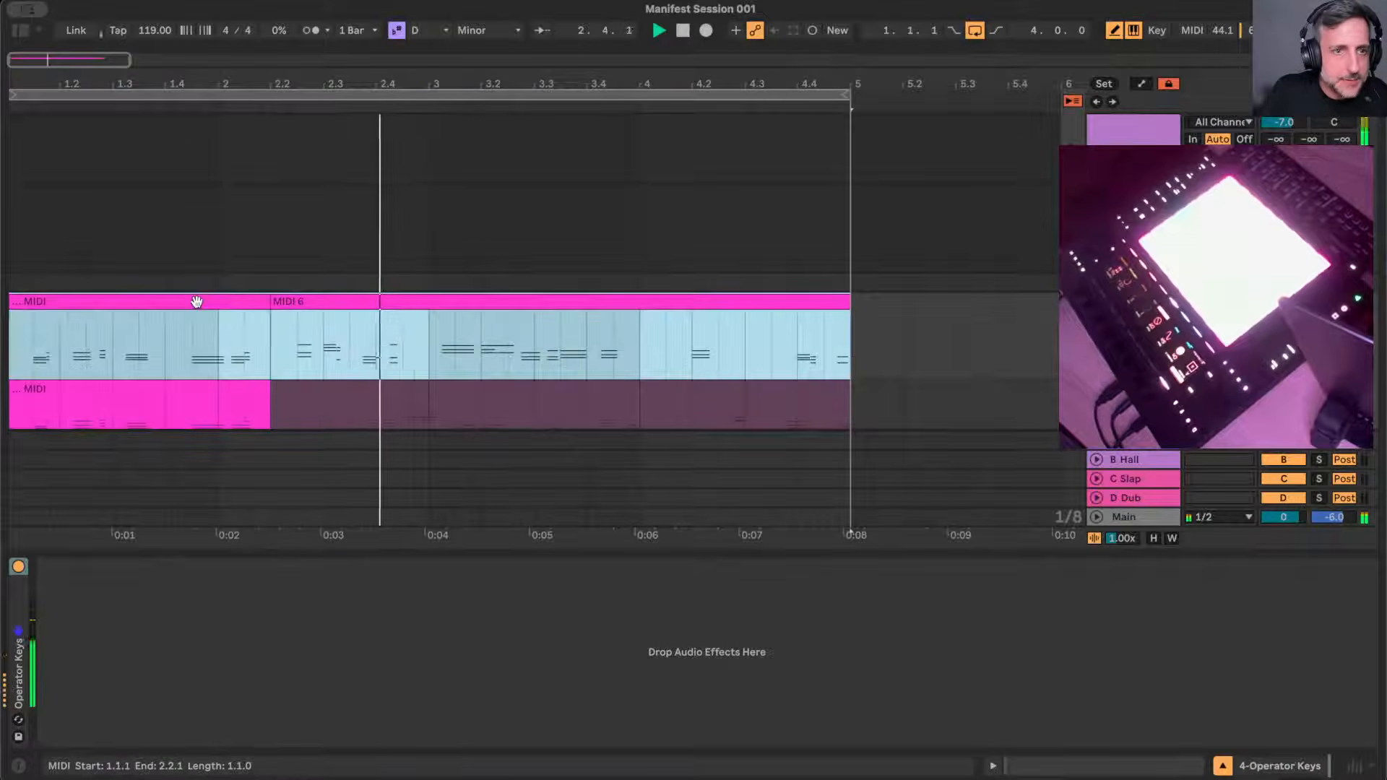
right_click(197, 305)
click(247, 485)
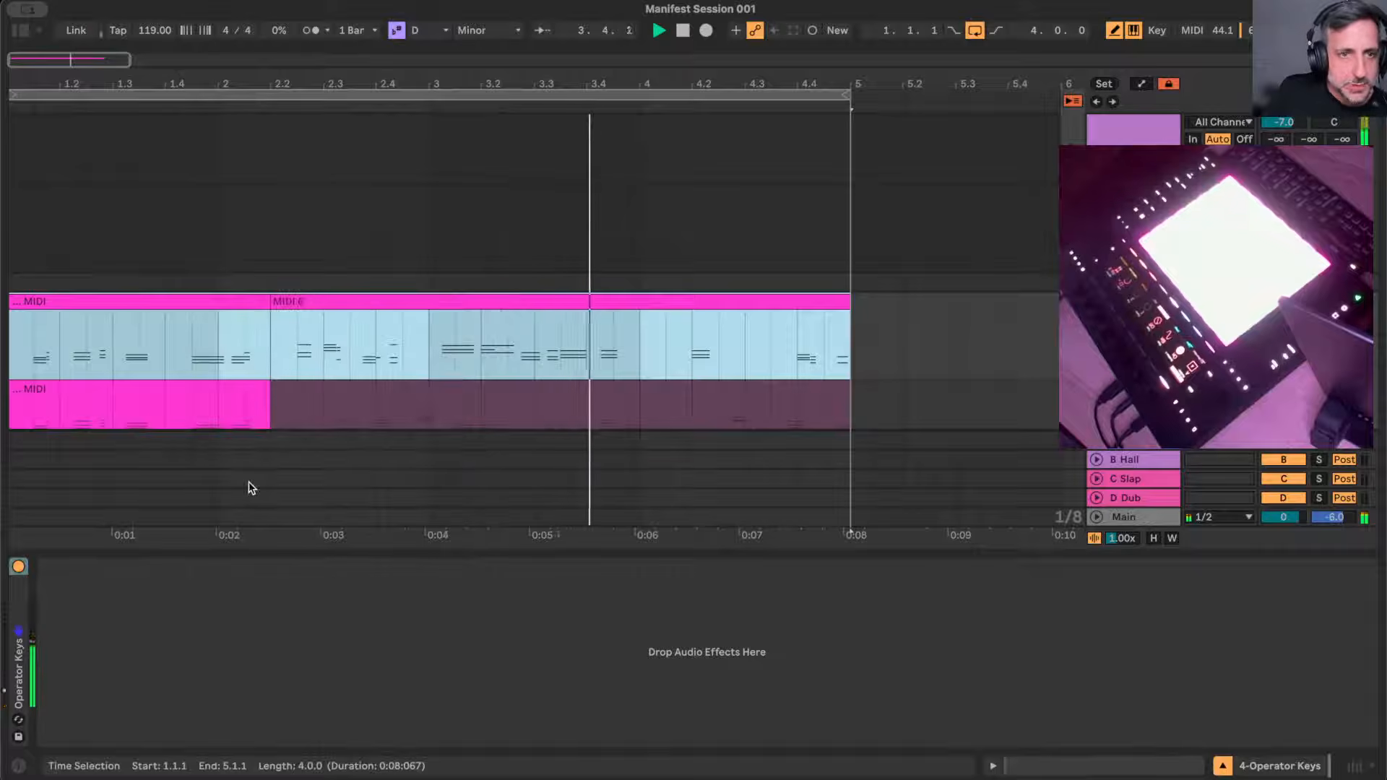
key(Tab)
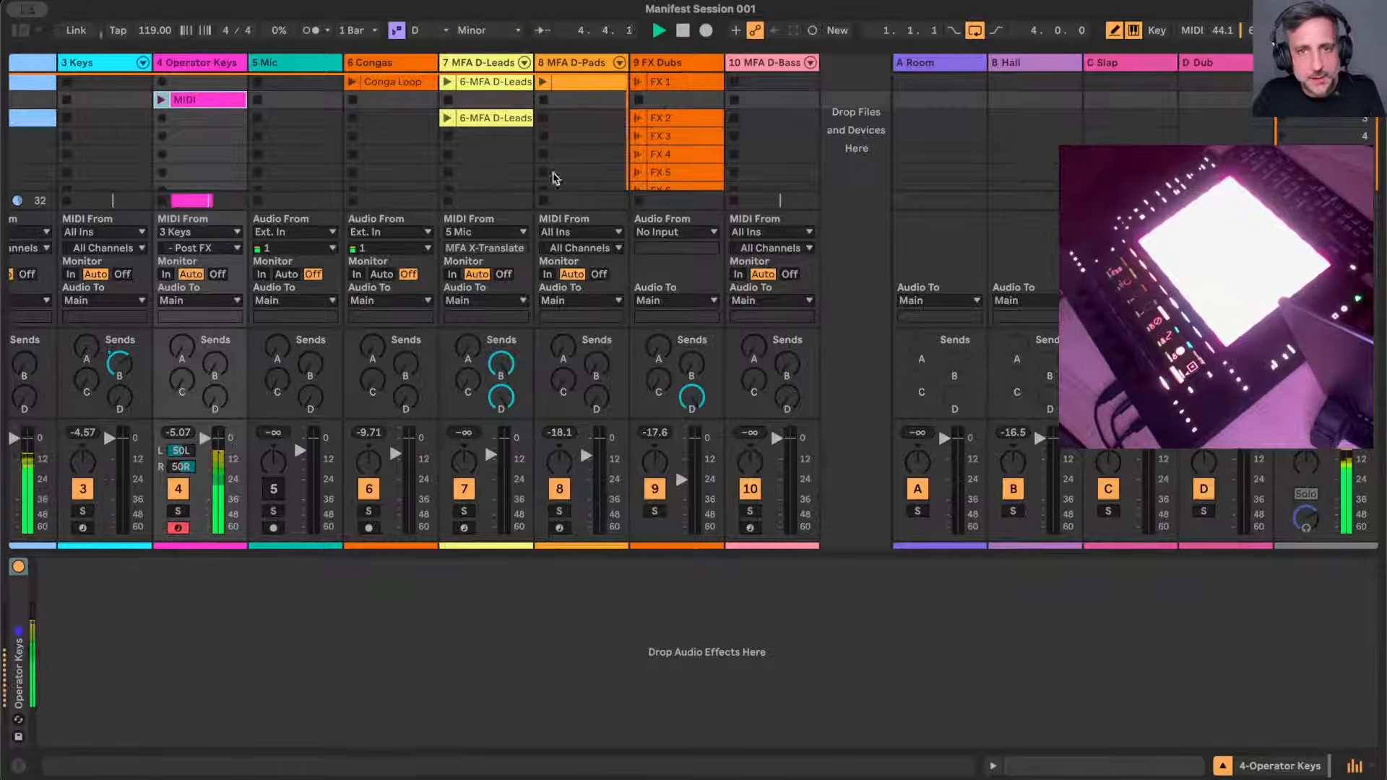
double_click(195, 100)
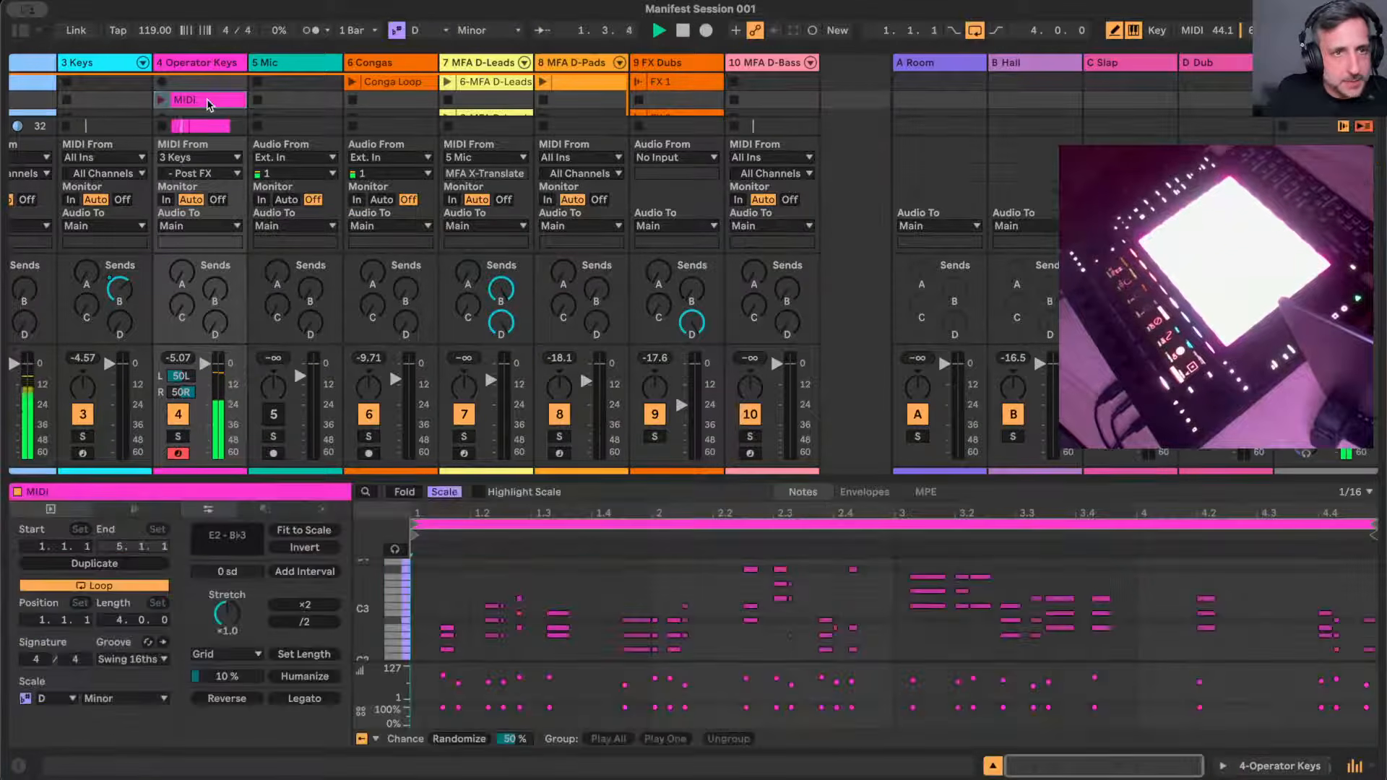
- In the Arrangement View, comp the Operator Keys take MIDI 2 across the loop, with MIDI 5 from bar 4 to 4.3
key(Tab)
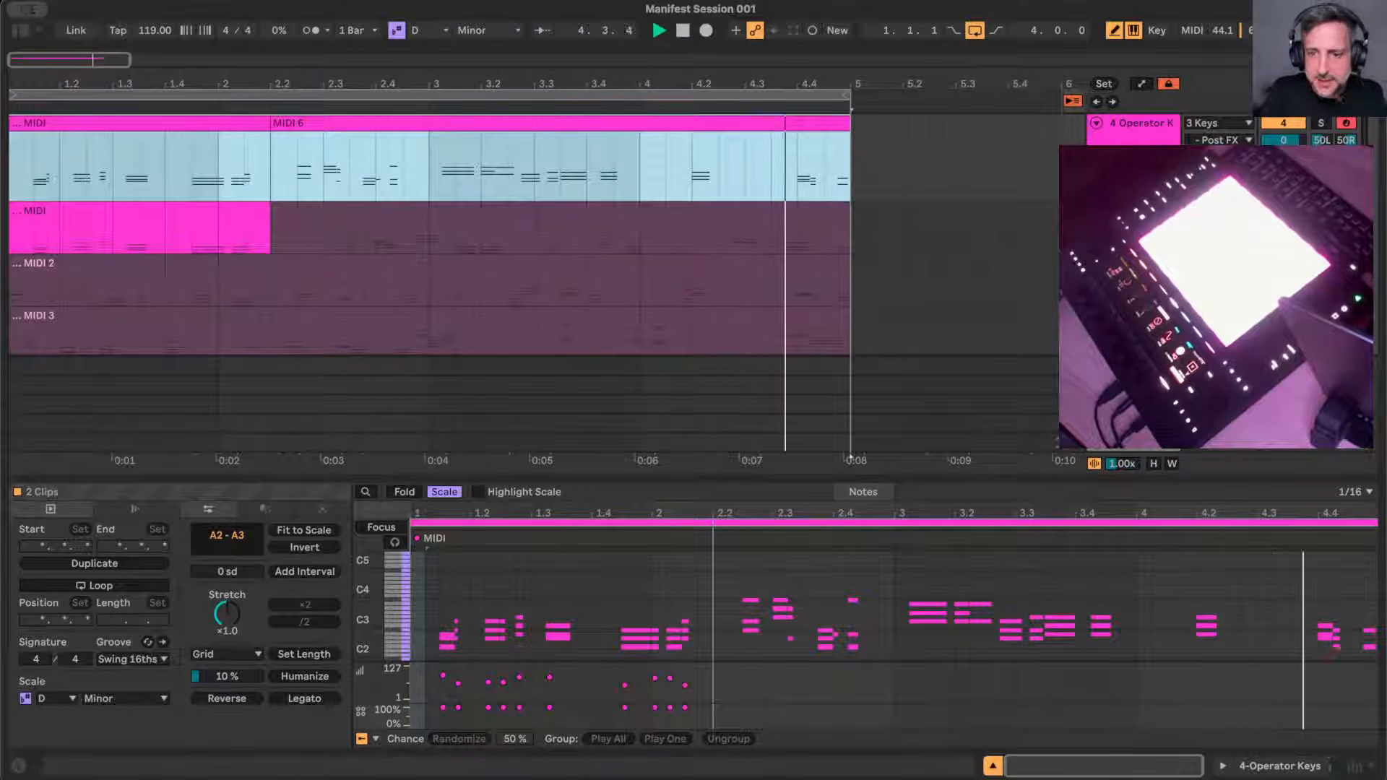
click(992, 767)
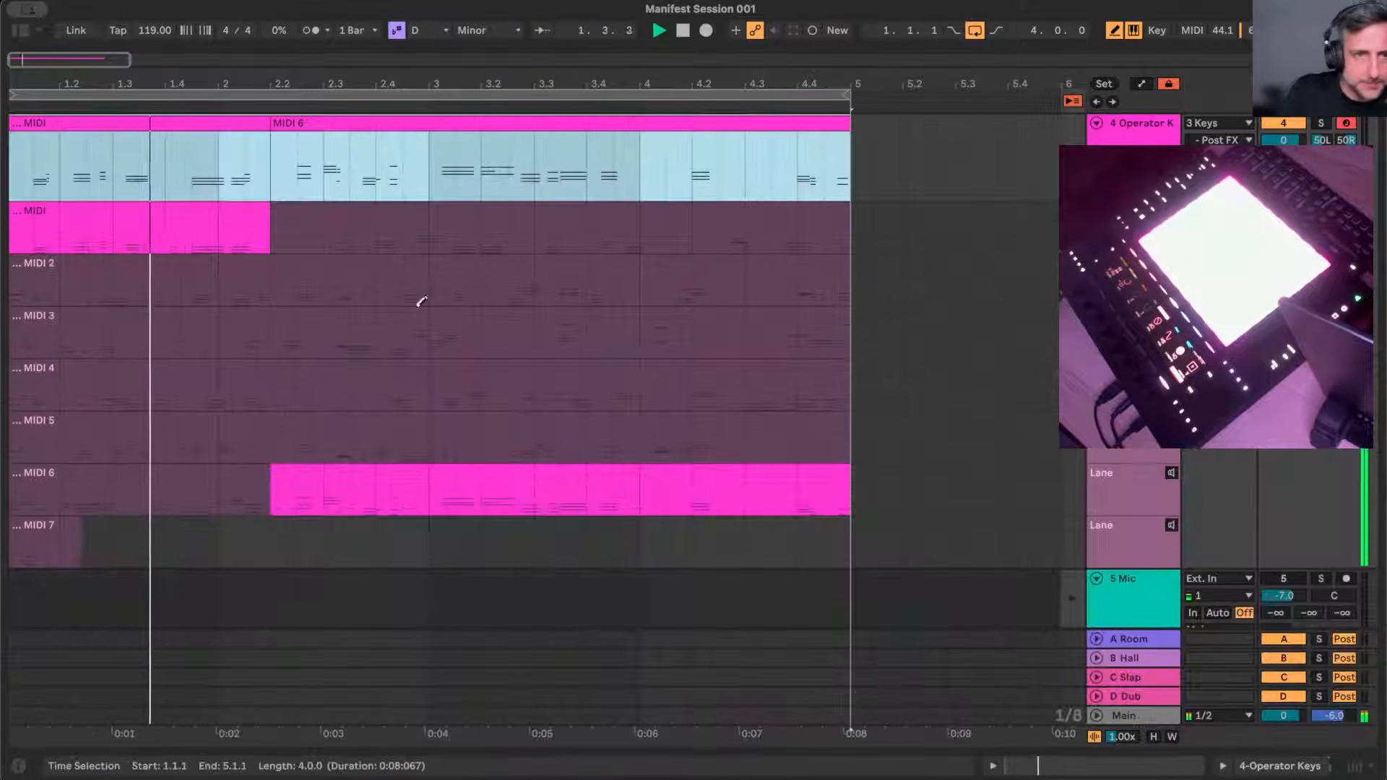
scroll(228, 340, down, 1)
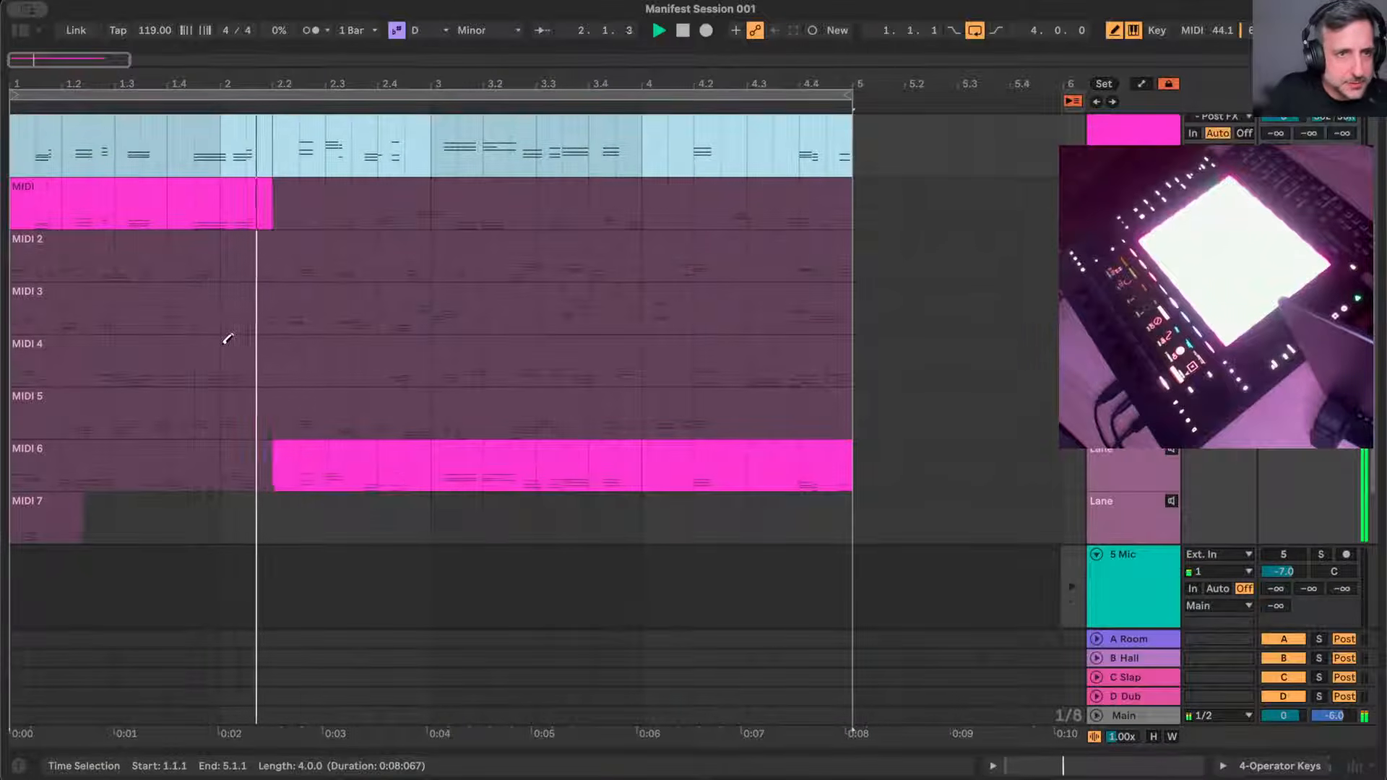
click(293, 305)
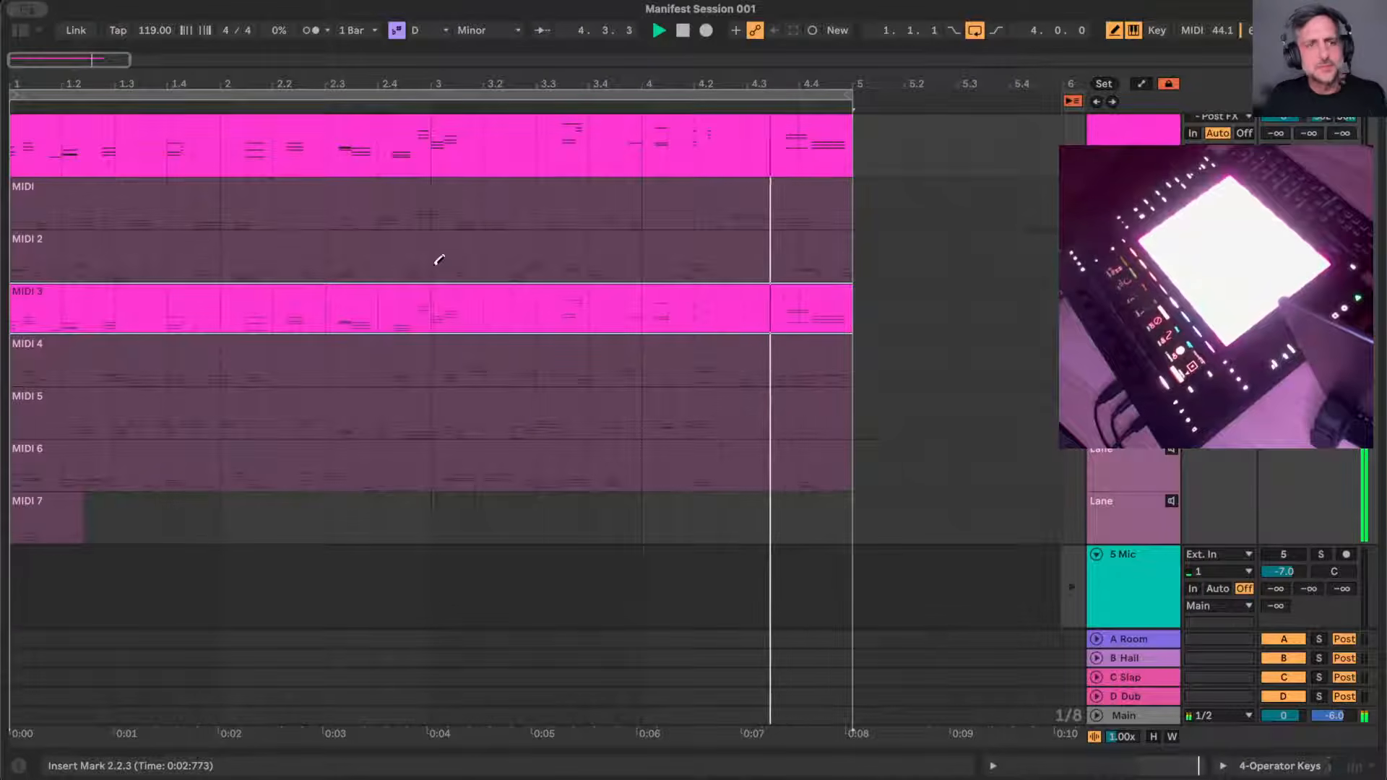
click(482, 236)
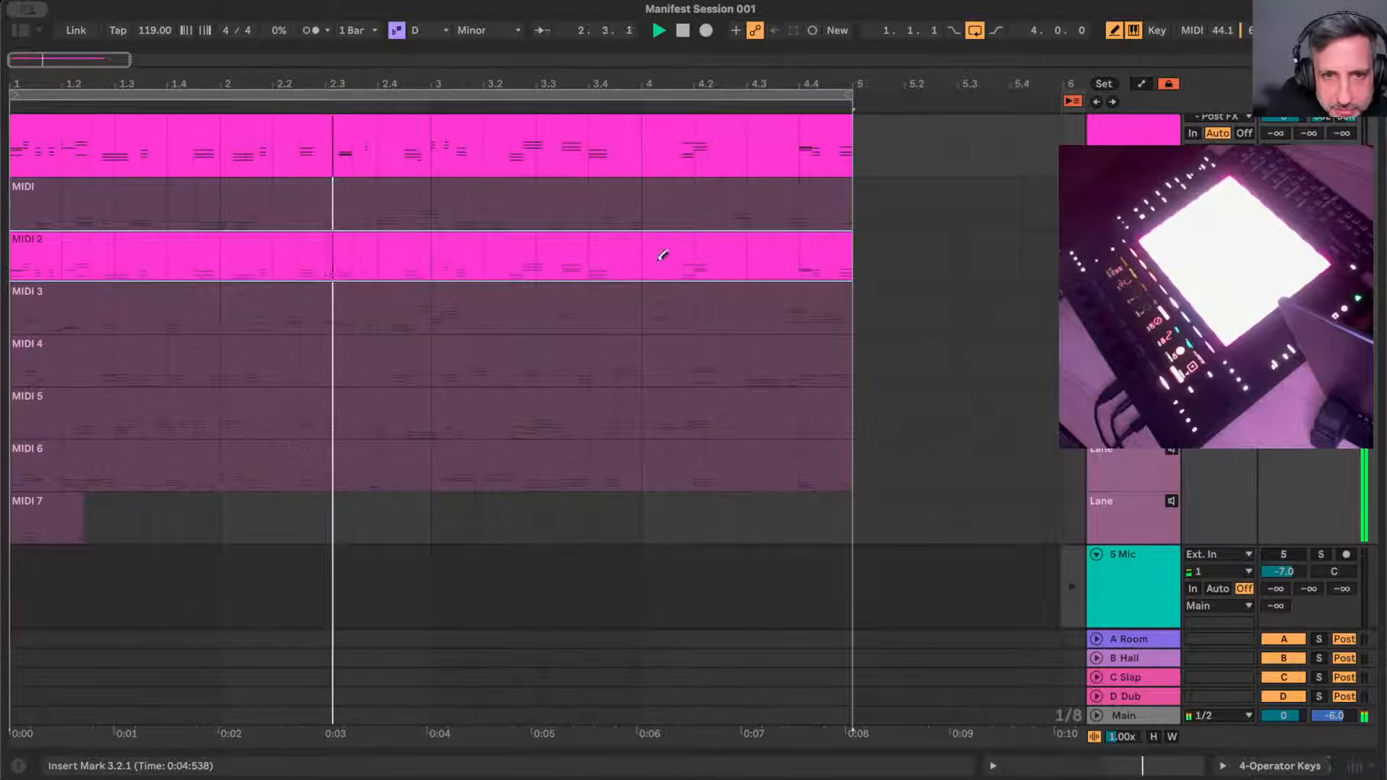
drag(651, 408, 757, 406)
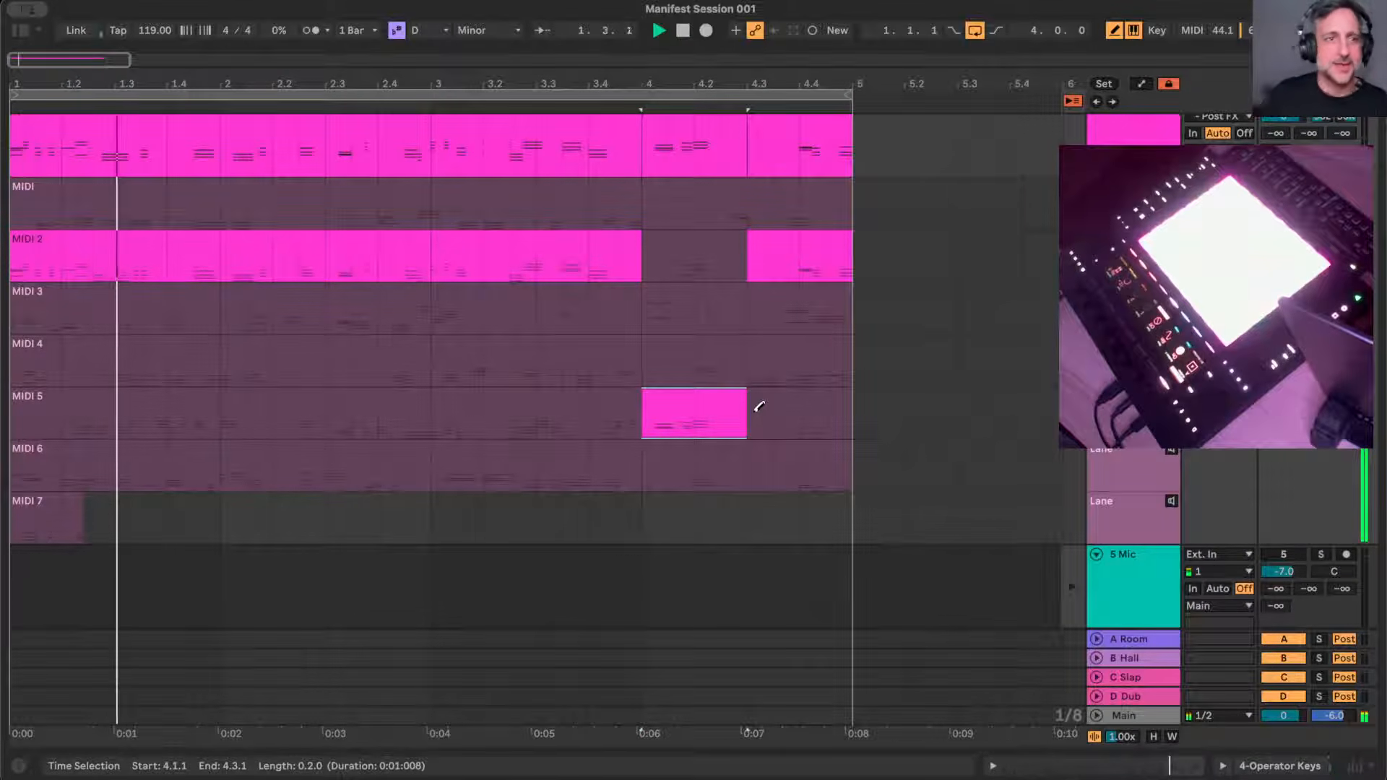
- Consolidate the time of the MIDI 2 and MIDI 5 comp clips in the Operator Keys main lane to a new scene
scroll(580, 316, up, 3)
click(777, 315)
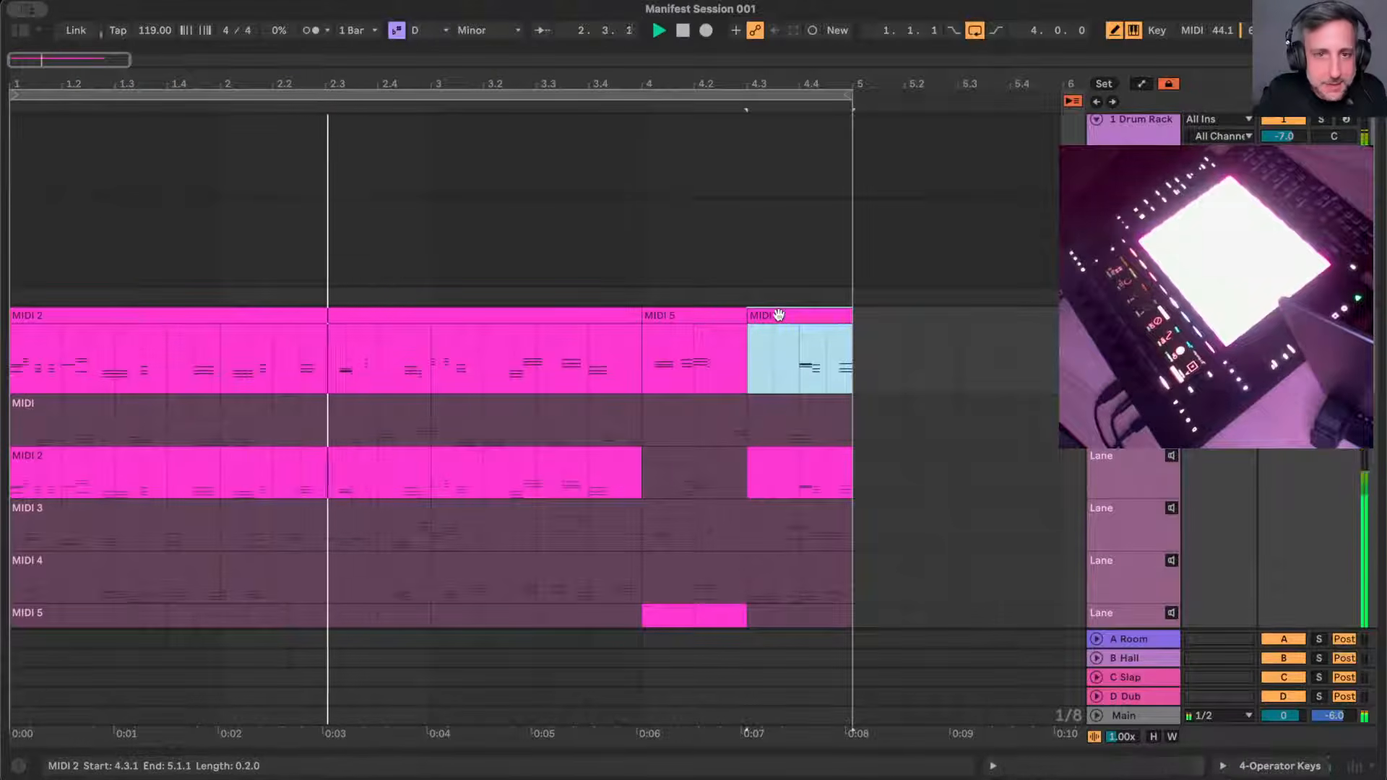
shift+click(108, 315)
right_click(108, 315)
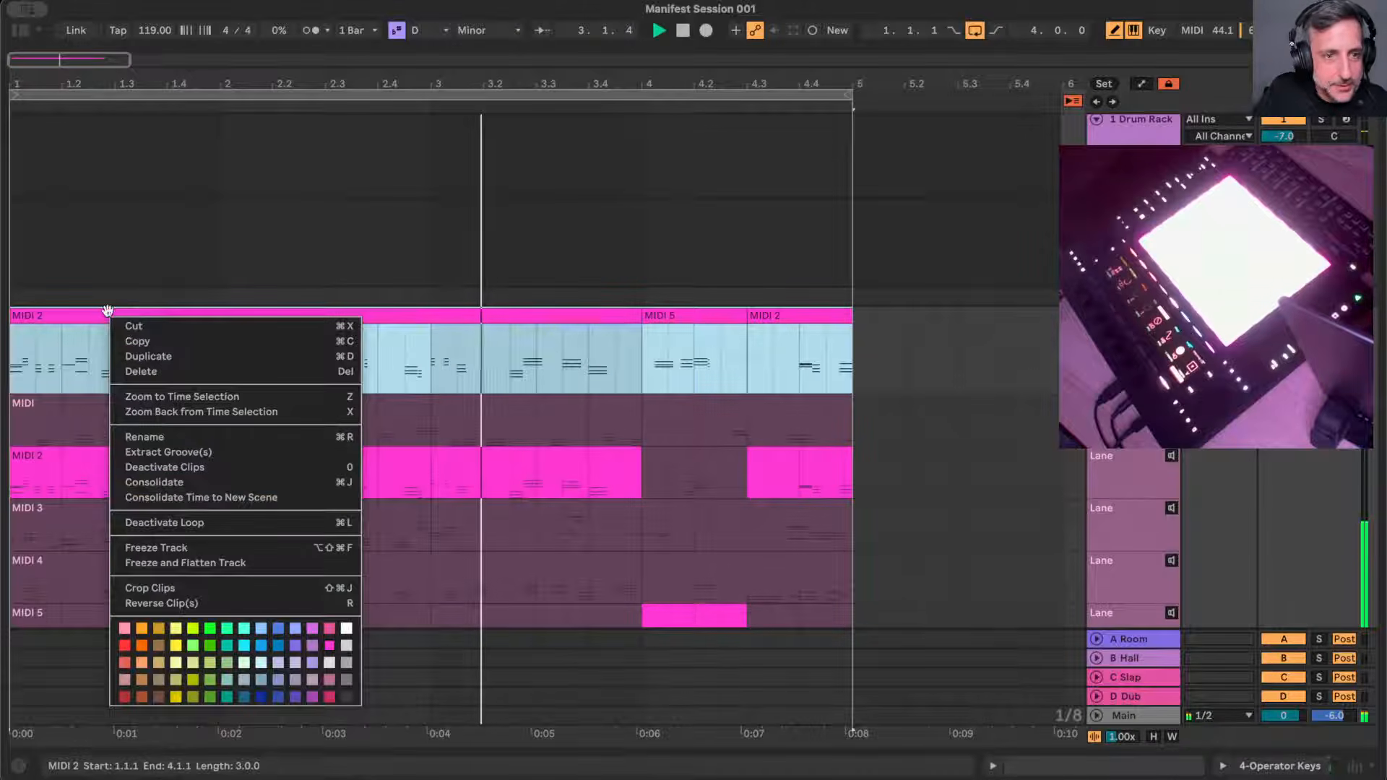
click(225, 494)
- In the Session View, hide the In/Out section of the mixer
key(Tab)
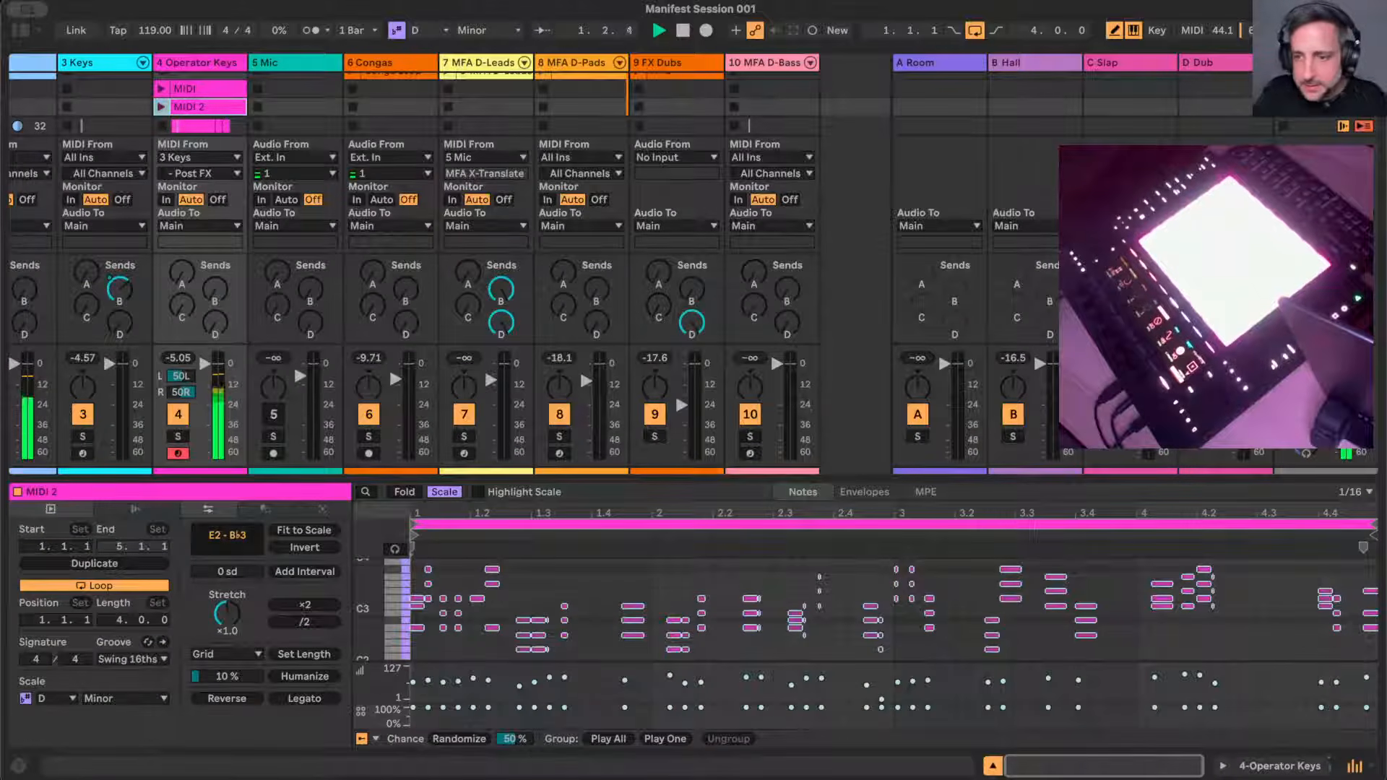
click(1370, 766)
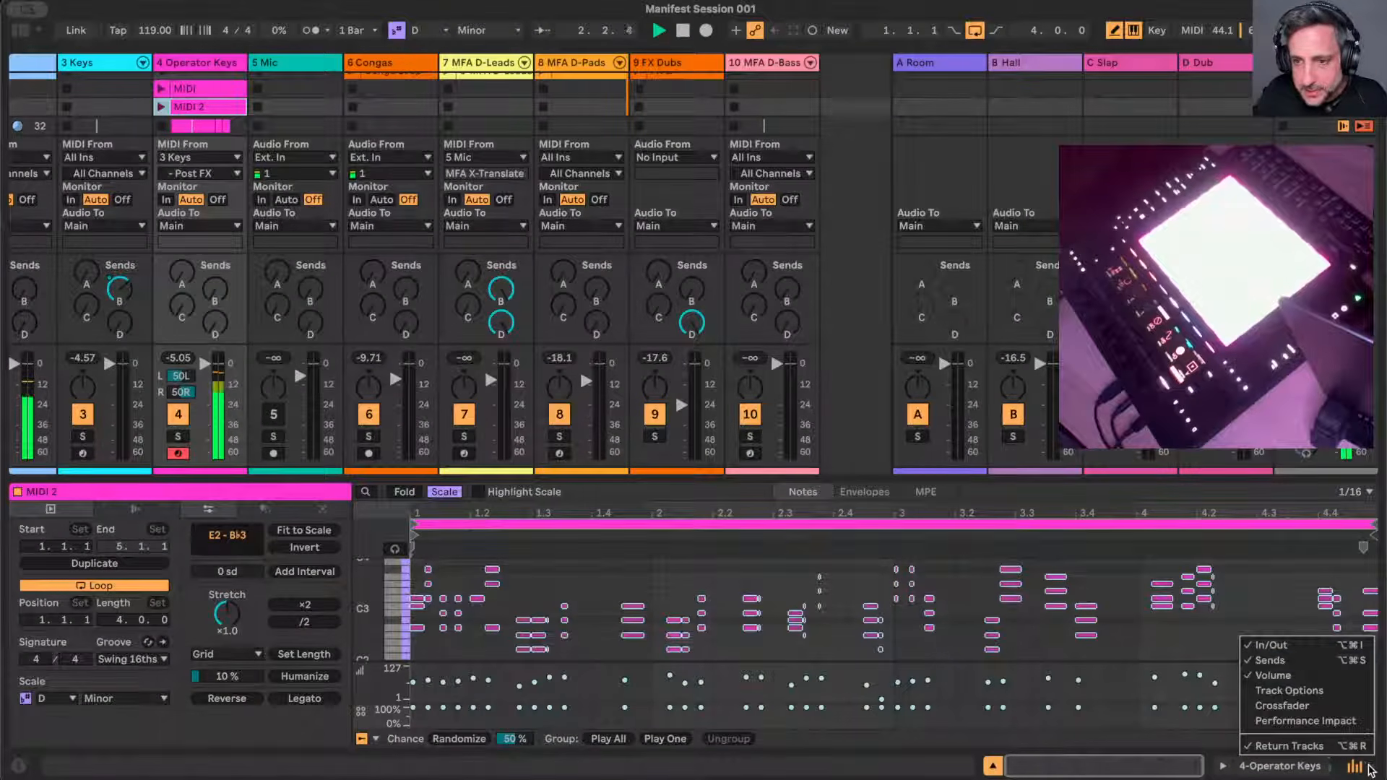
click(1293, 645)
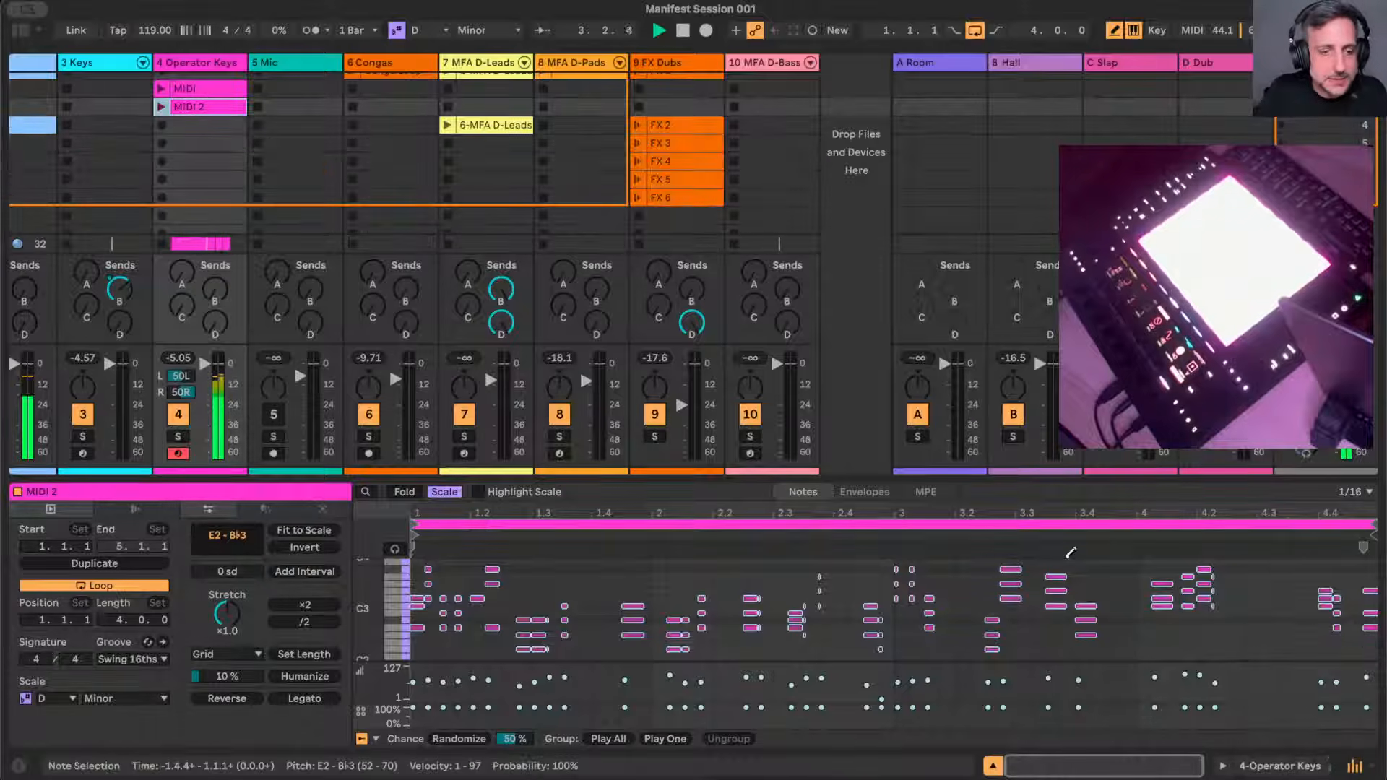
- In the Arrangement View, comp the Operator Keys take MIDI 6 across the loop, with MIDI 2 from bar 4 to 4.3
key(Tab)
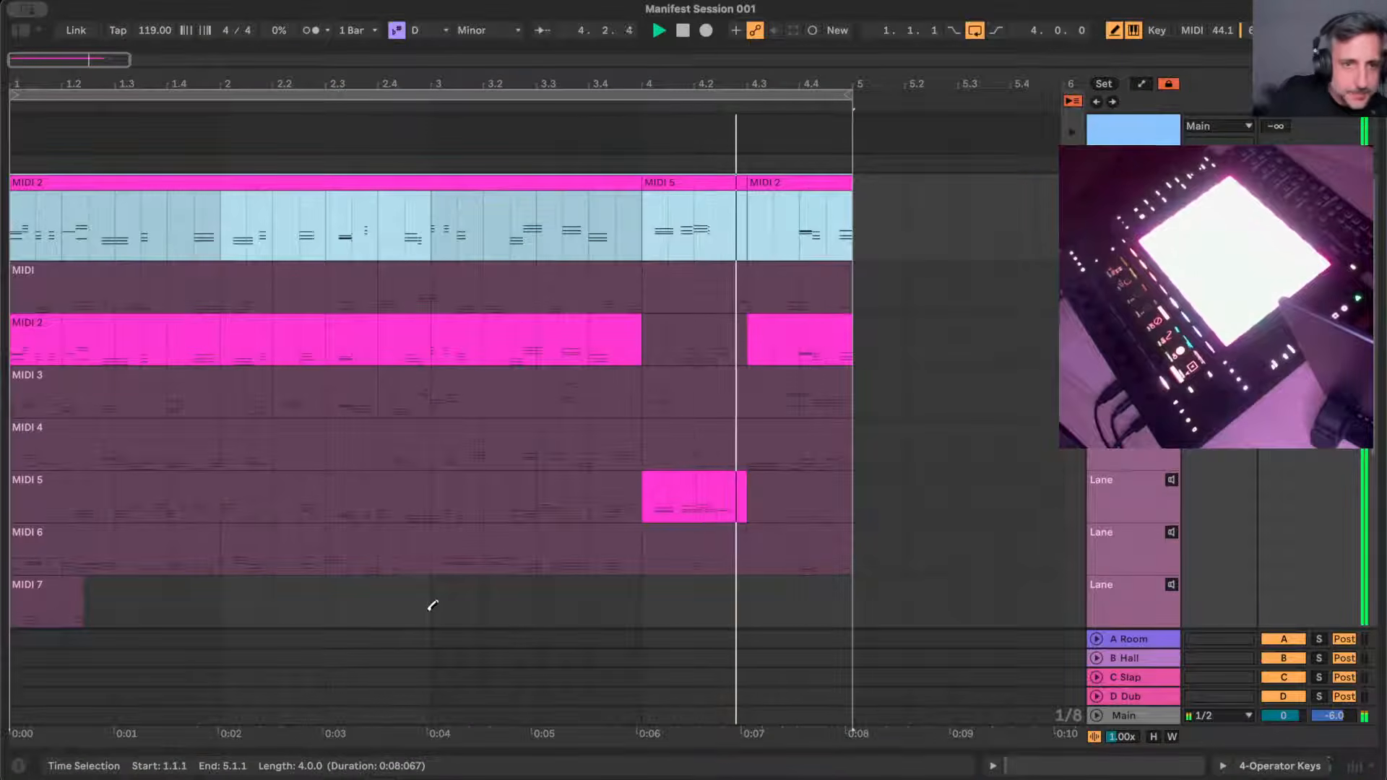
click(40, 533)
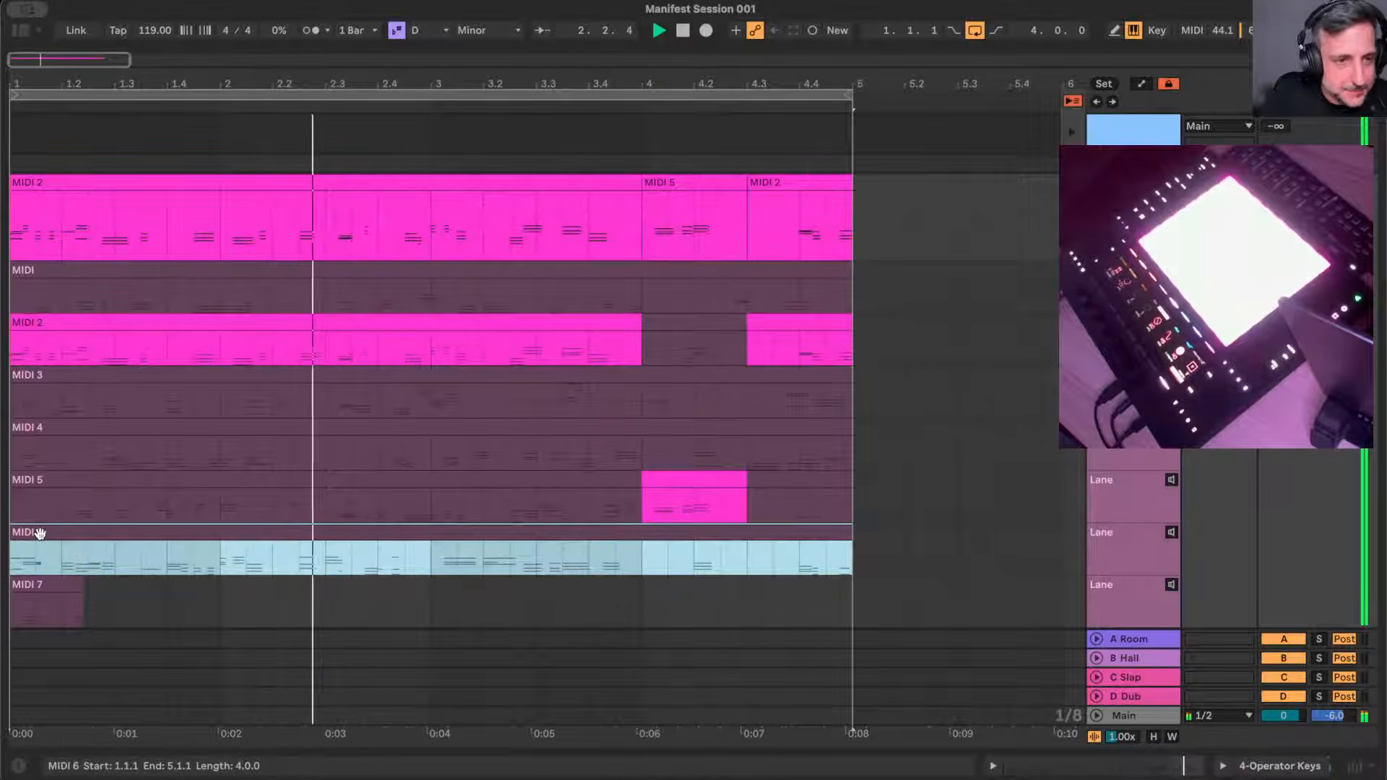
key(b)
click(78, 537)
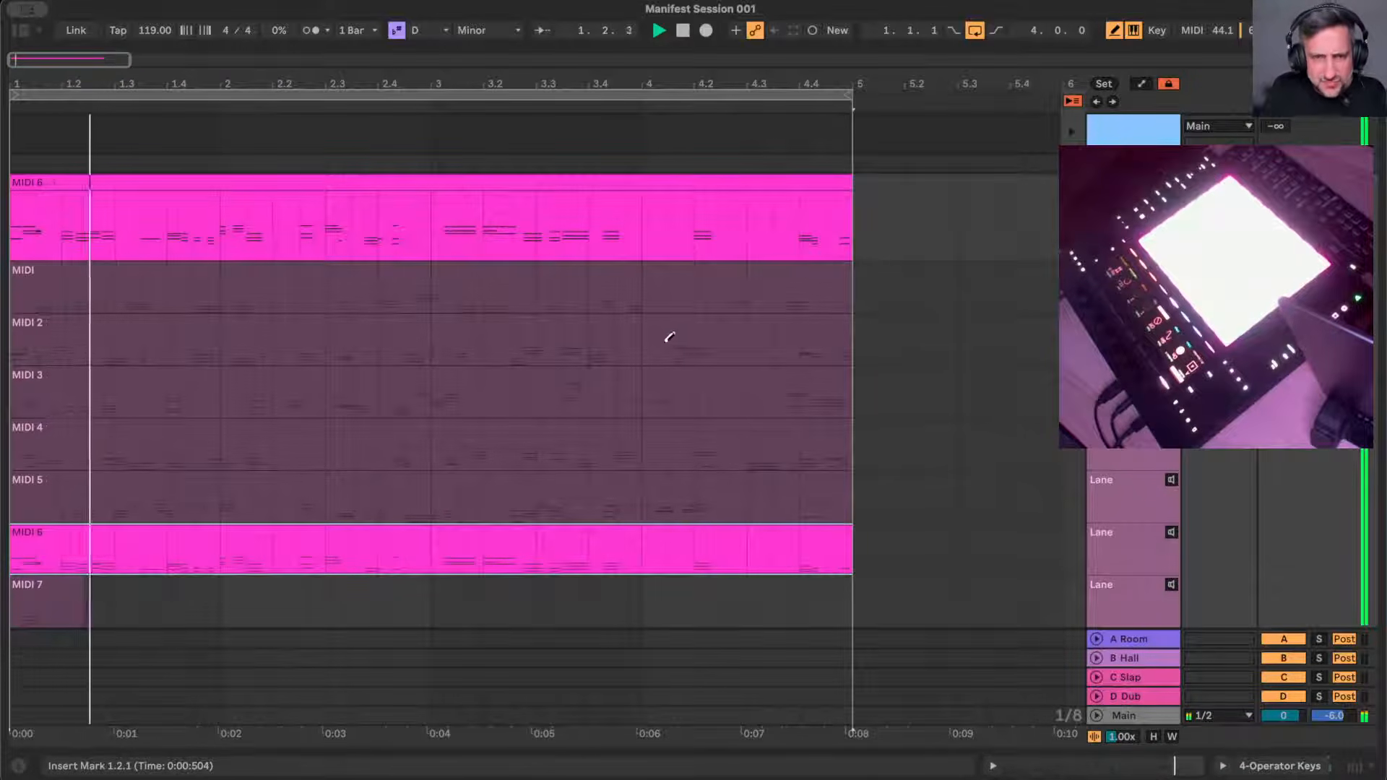
drag(643, 334, 742, 339)
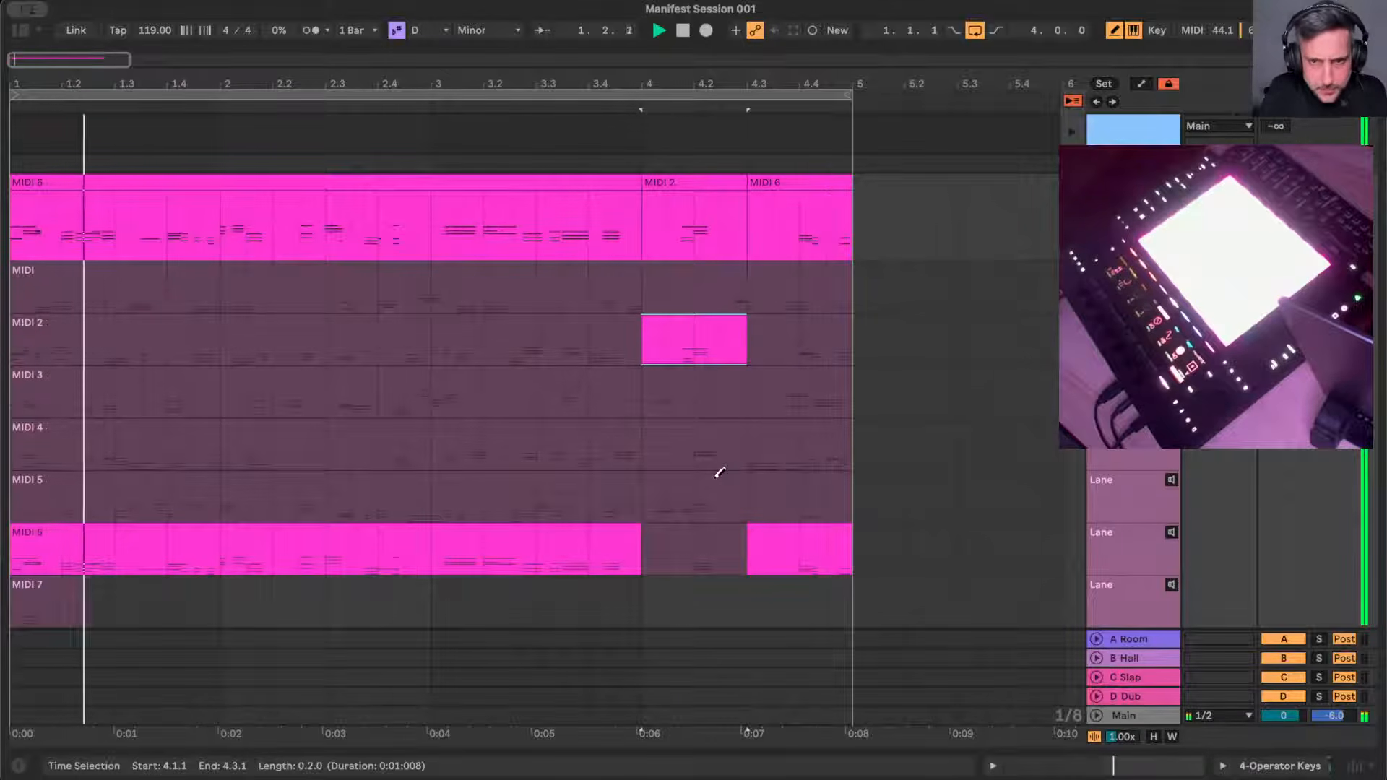
- Refine bar 4 of the comp with MIDI 5 from 4 to 4.1.3, MIDI 6 from 4.2 to 4.2.3 and MIDI from 4.2.3 to 4.3
click(708, 534)
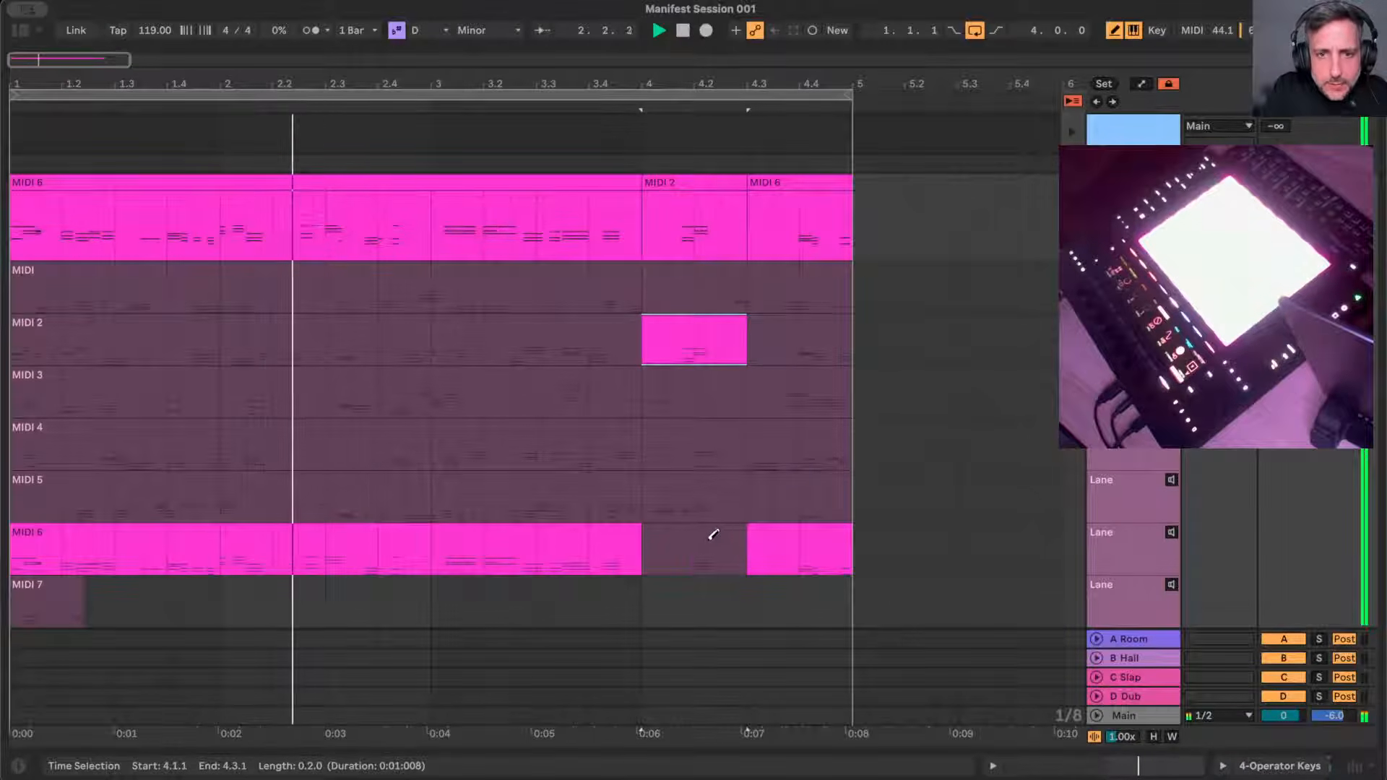
click(708, 534)
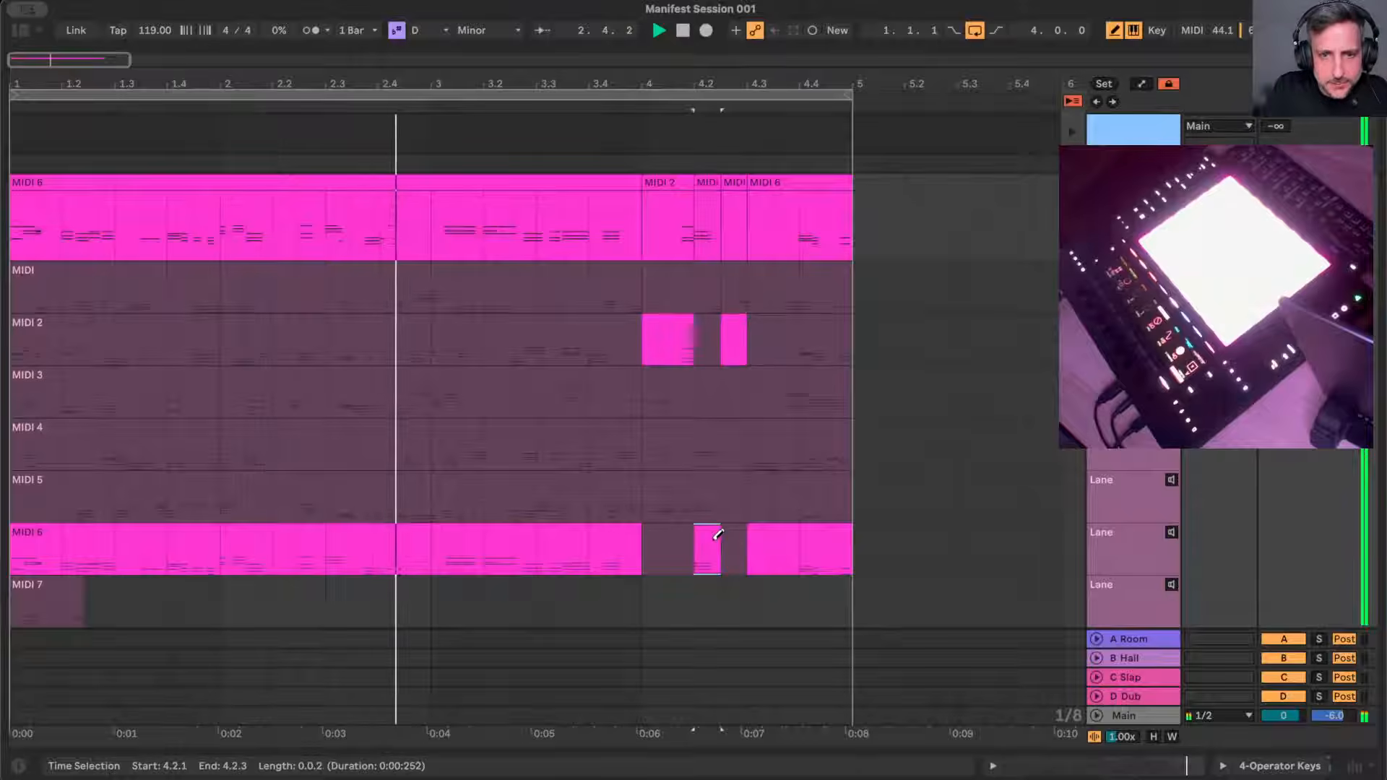
click(661, 394)
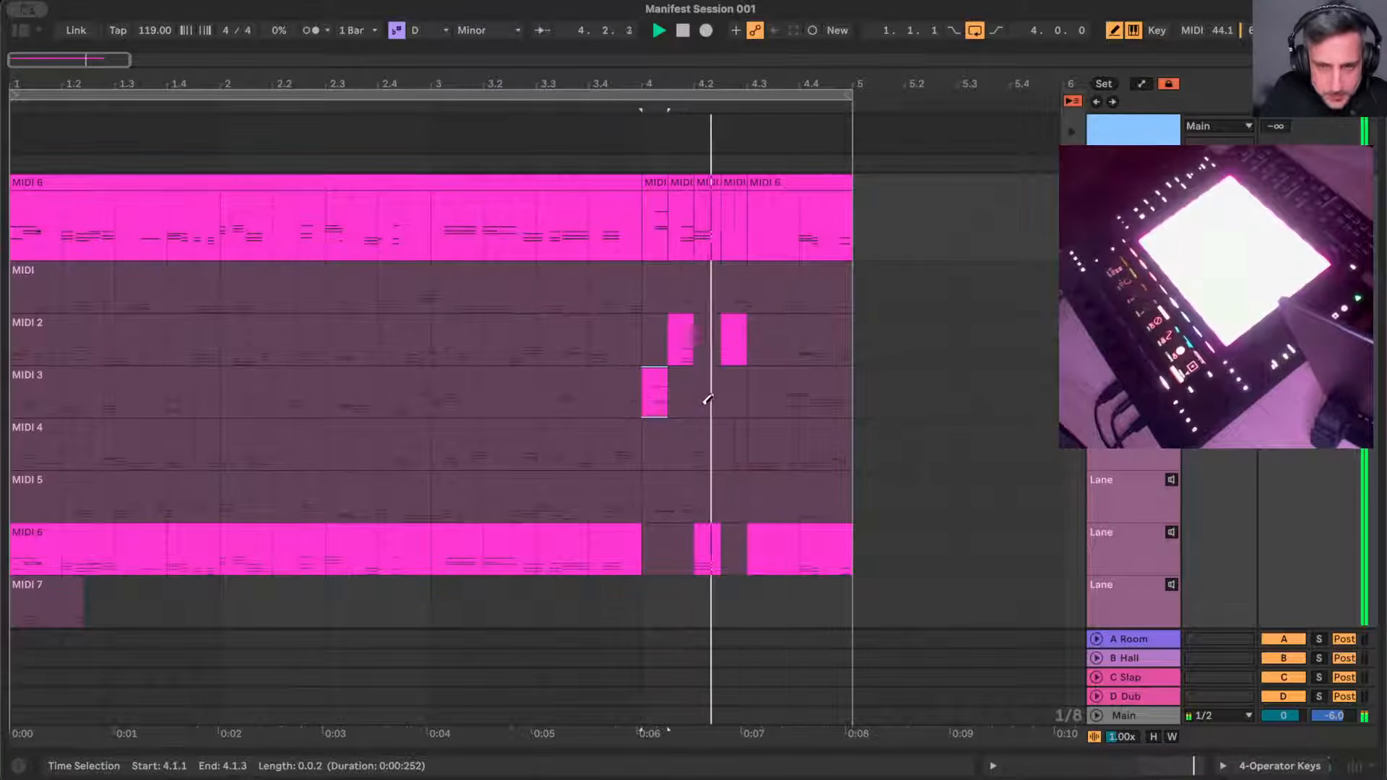
click(661, 499)
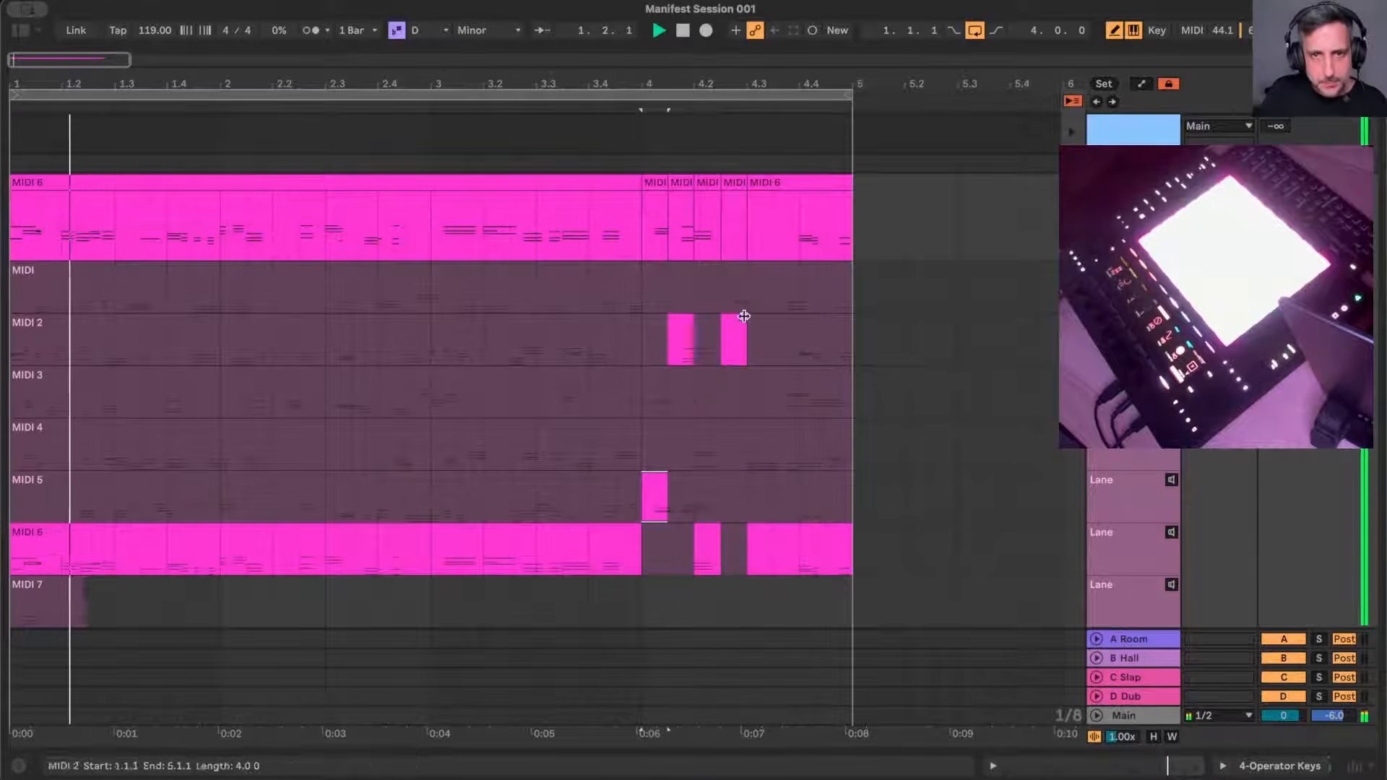
drag(744, 316, 744, 300)
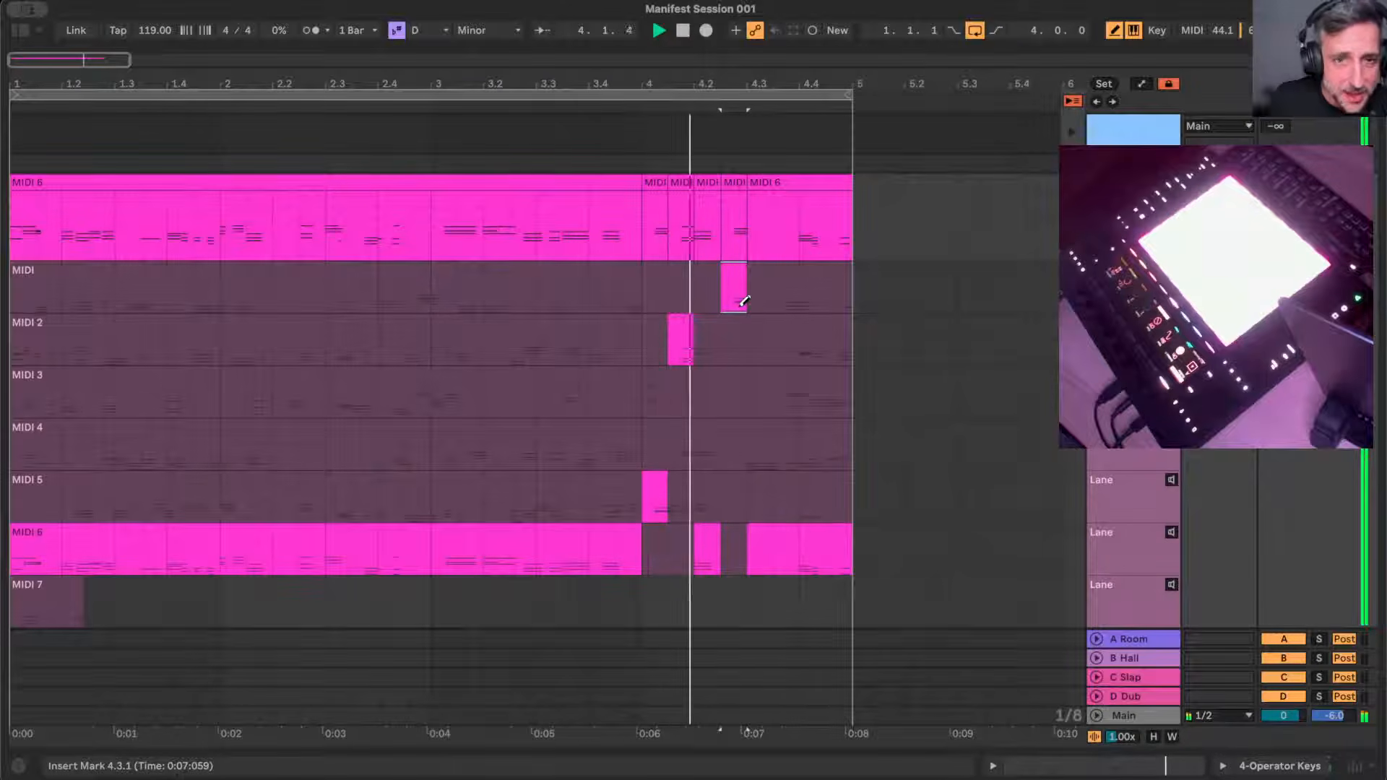
- Consolidate the comped Operator Keys clips into one clip across the loop and consolidate its time to a new scene
click(795, 185)
shift+click(286, 183)
right_click(287, 183)
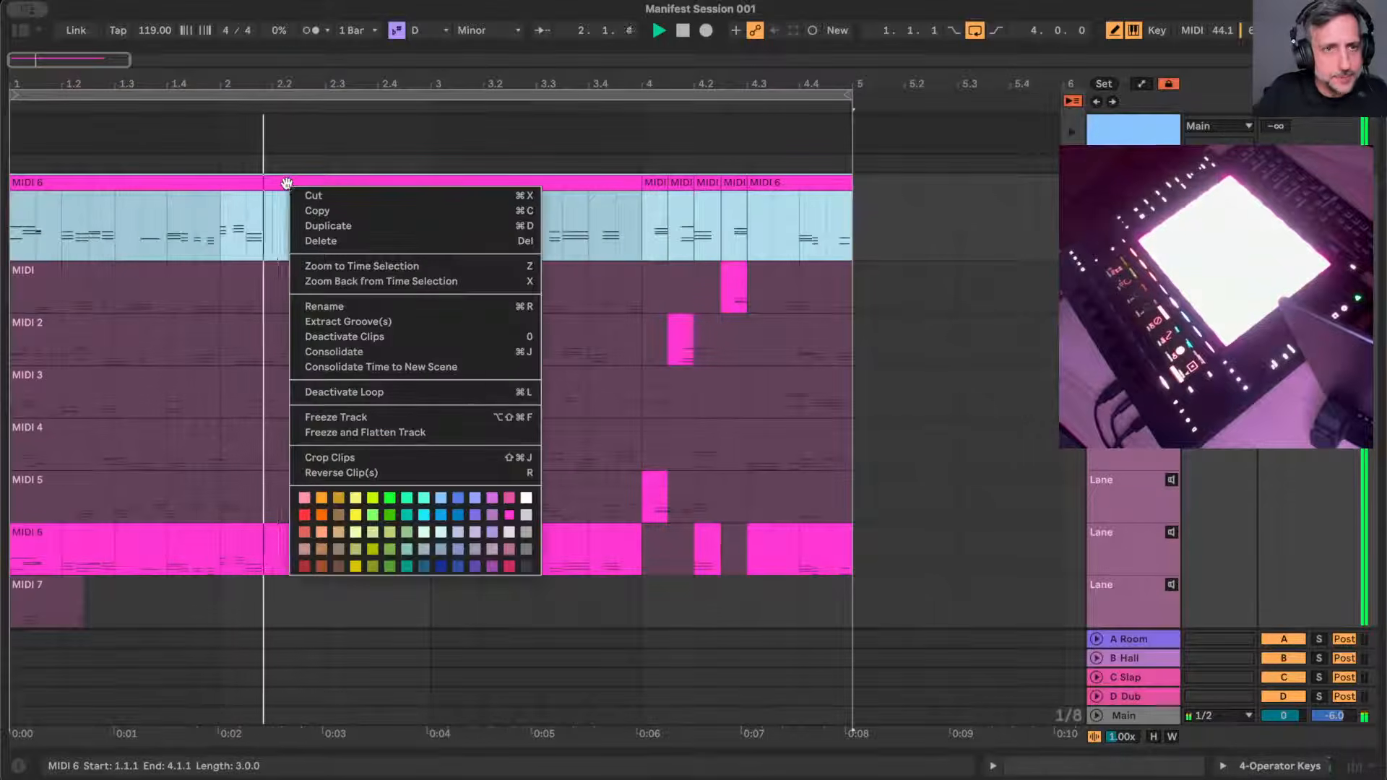
click(370, 353)
right_click(380, 181)
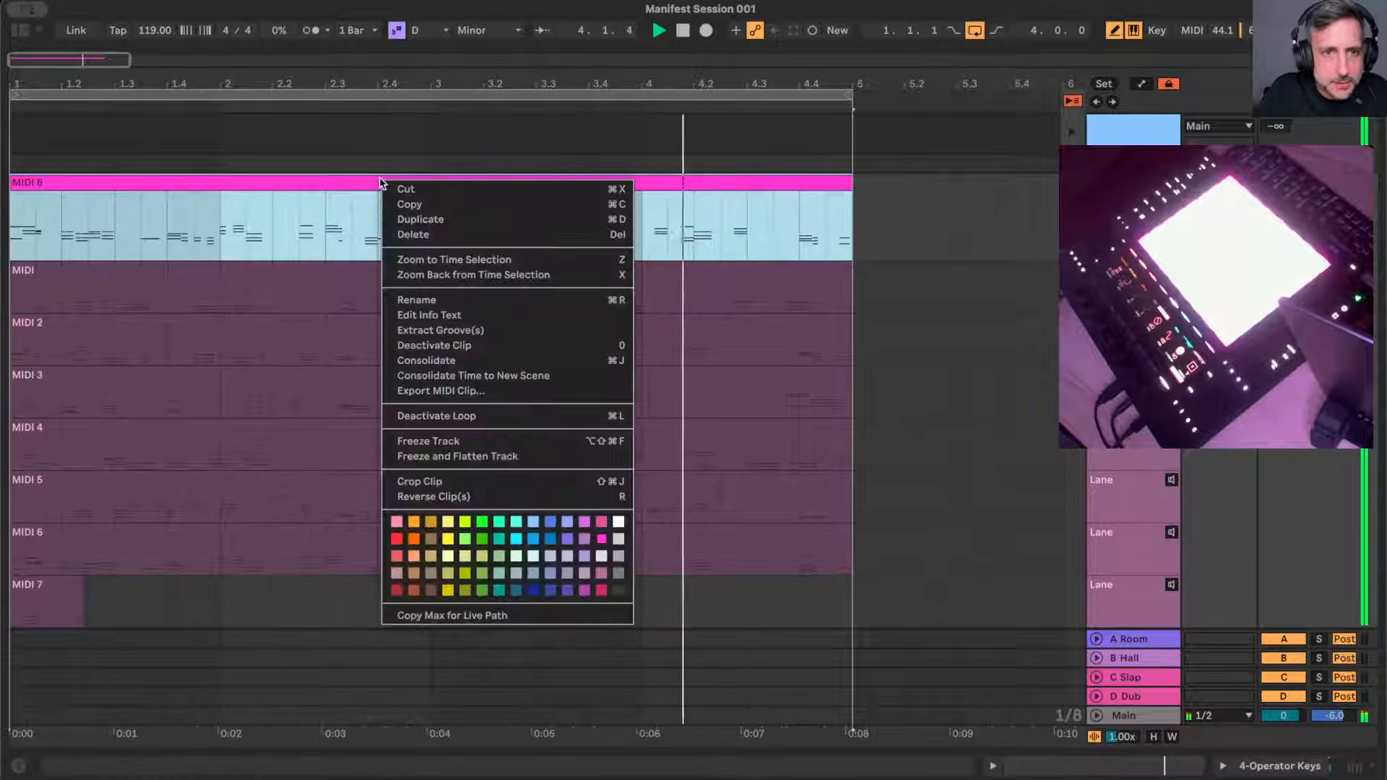
click(477, 375)
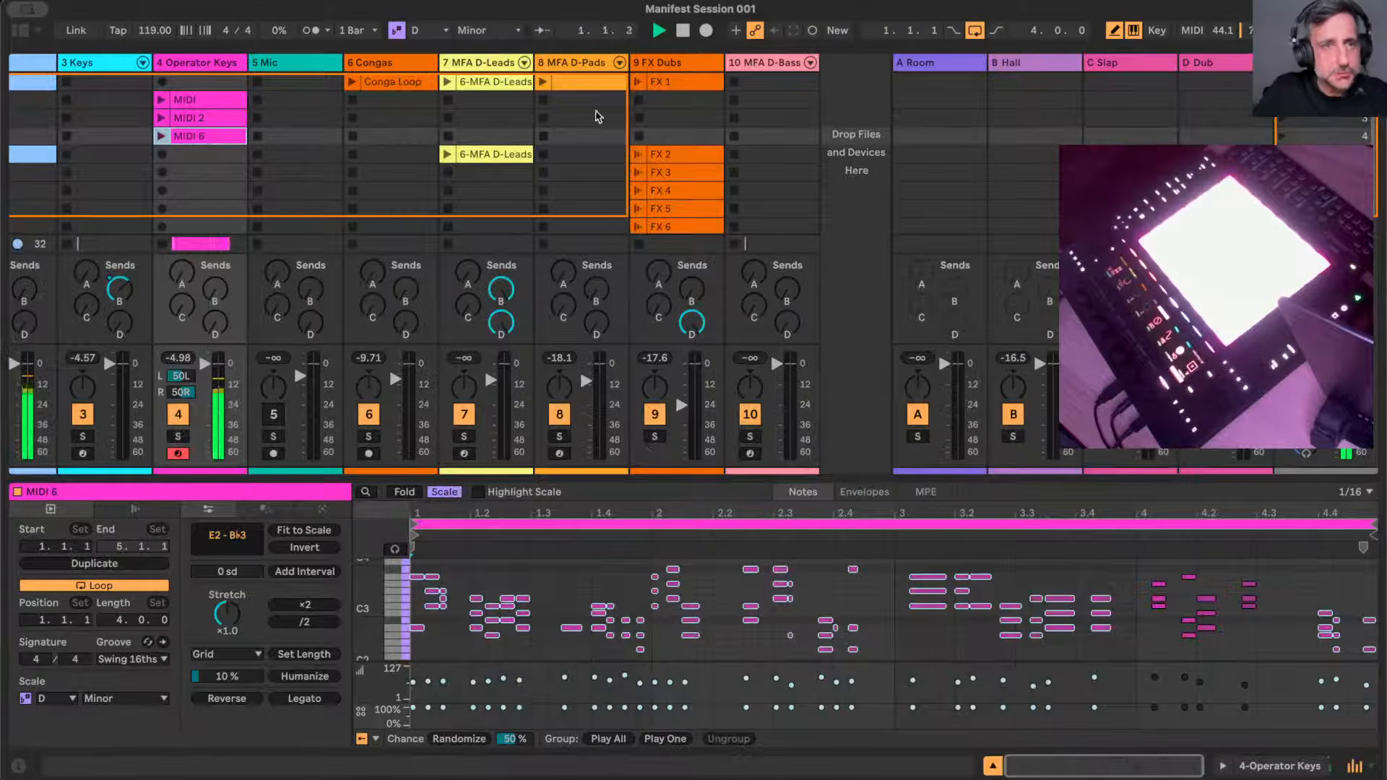
- In the Session View, hide the clip details and stop playback
scroll(289, 108, left, 3)
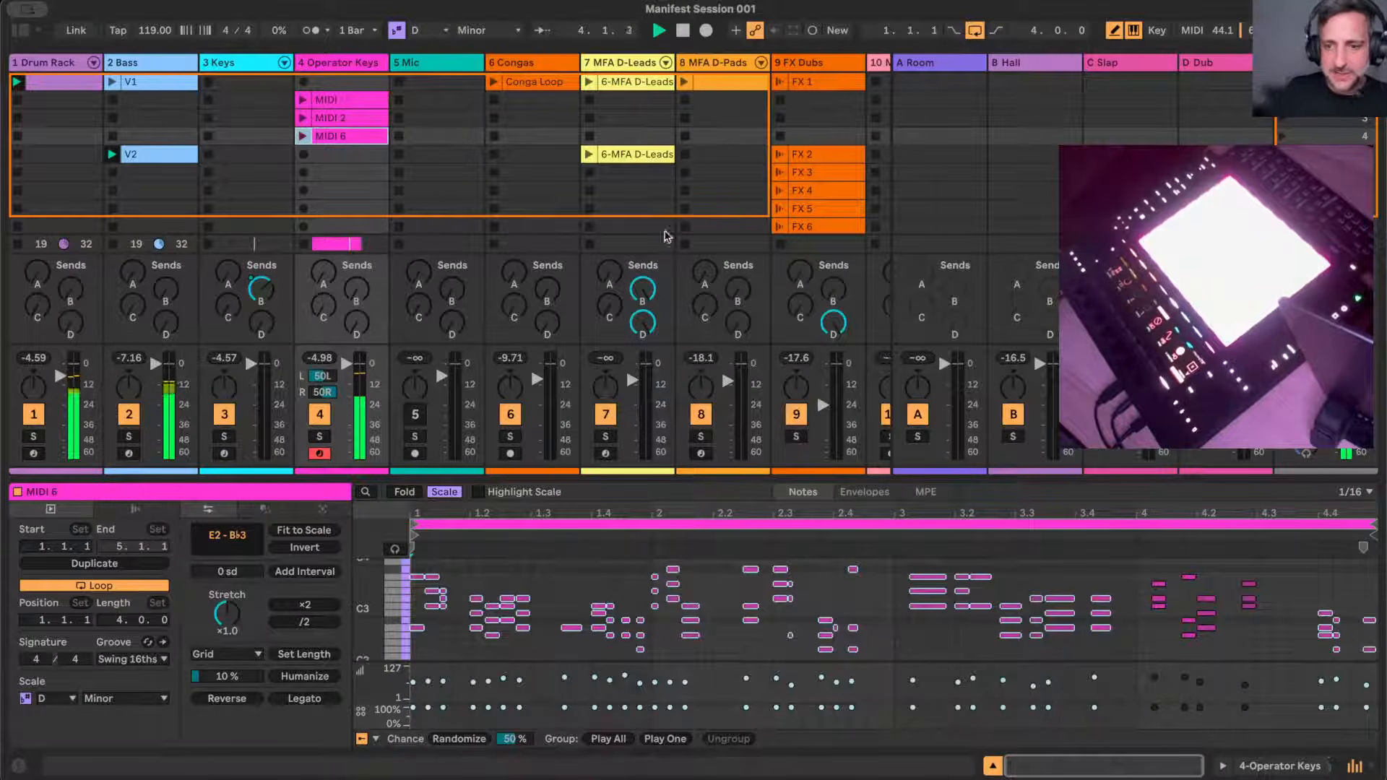
key(ctrl+alt+l)
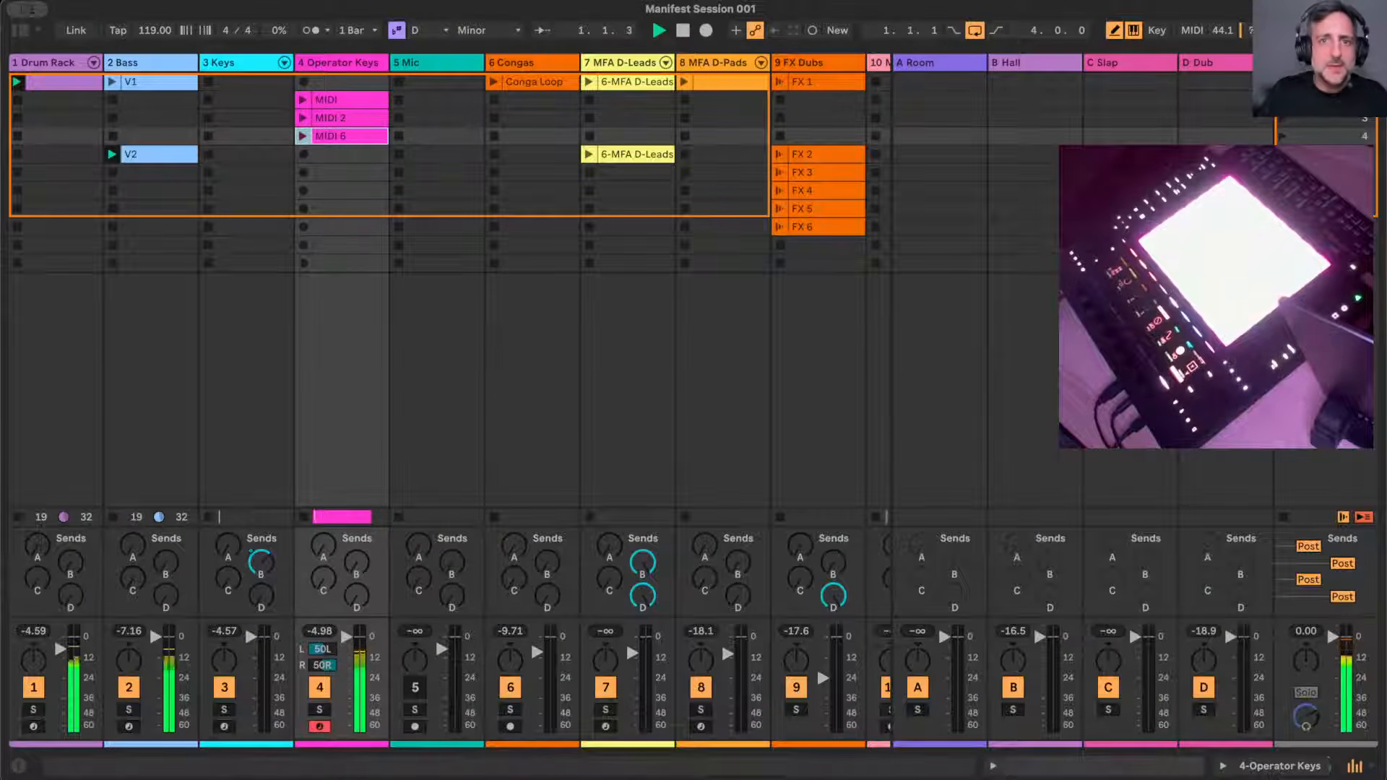
click(682, 30)
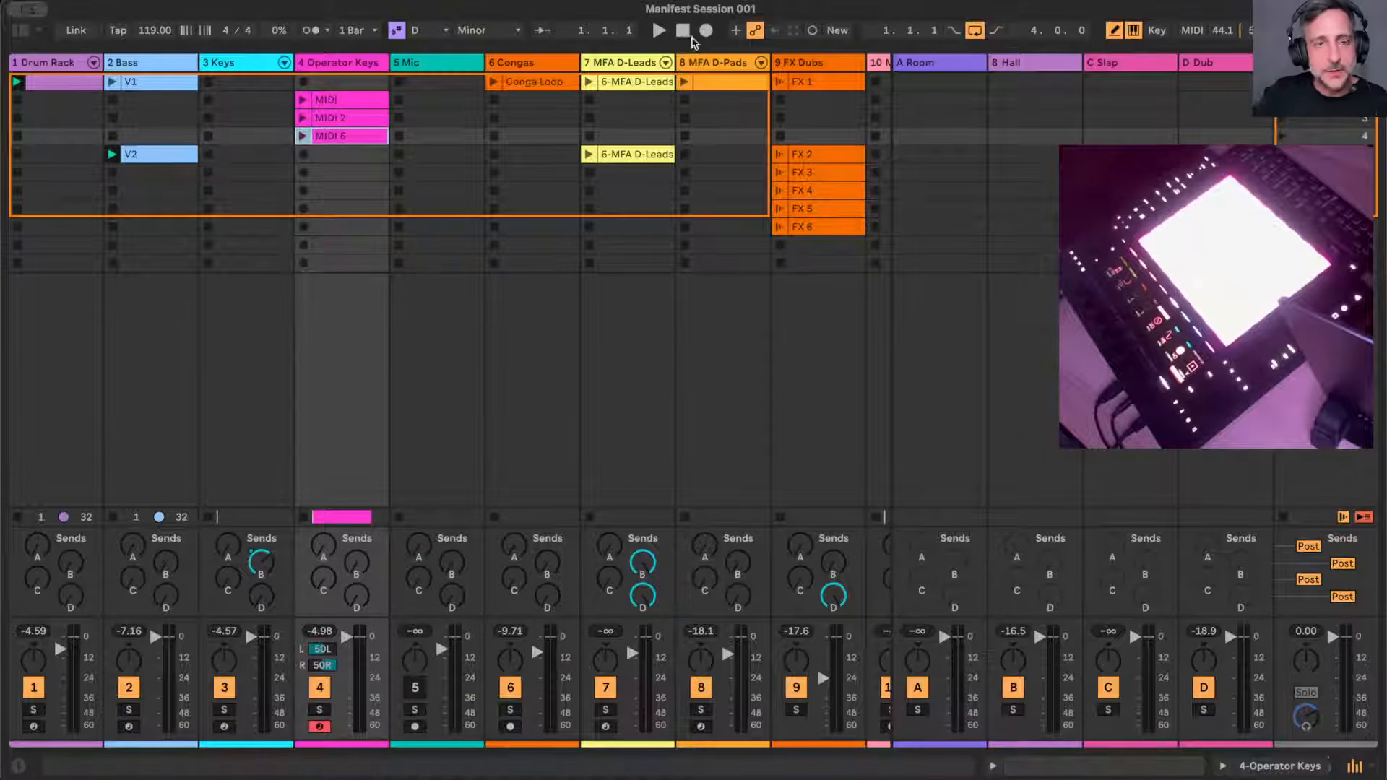
- Open the Drum Rack clip in an enlarged note editor and disarm the Operator Keys track
click(55, 84)
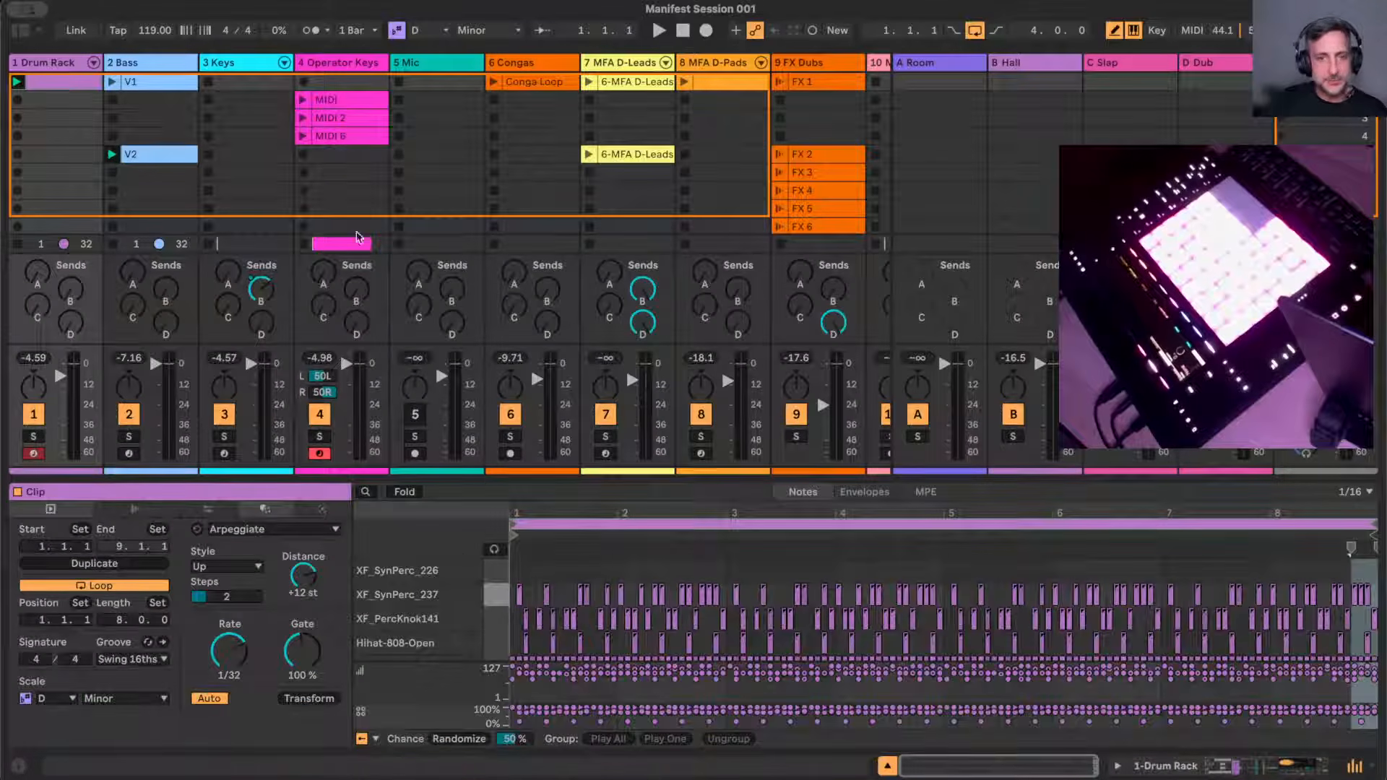
drag(715, 477, 715, 285)
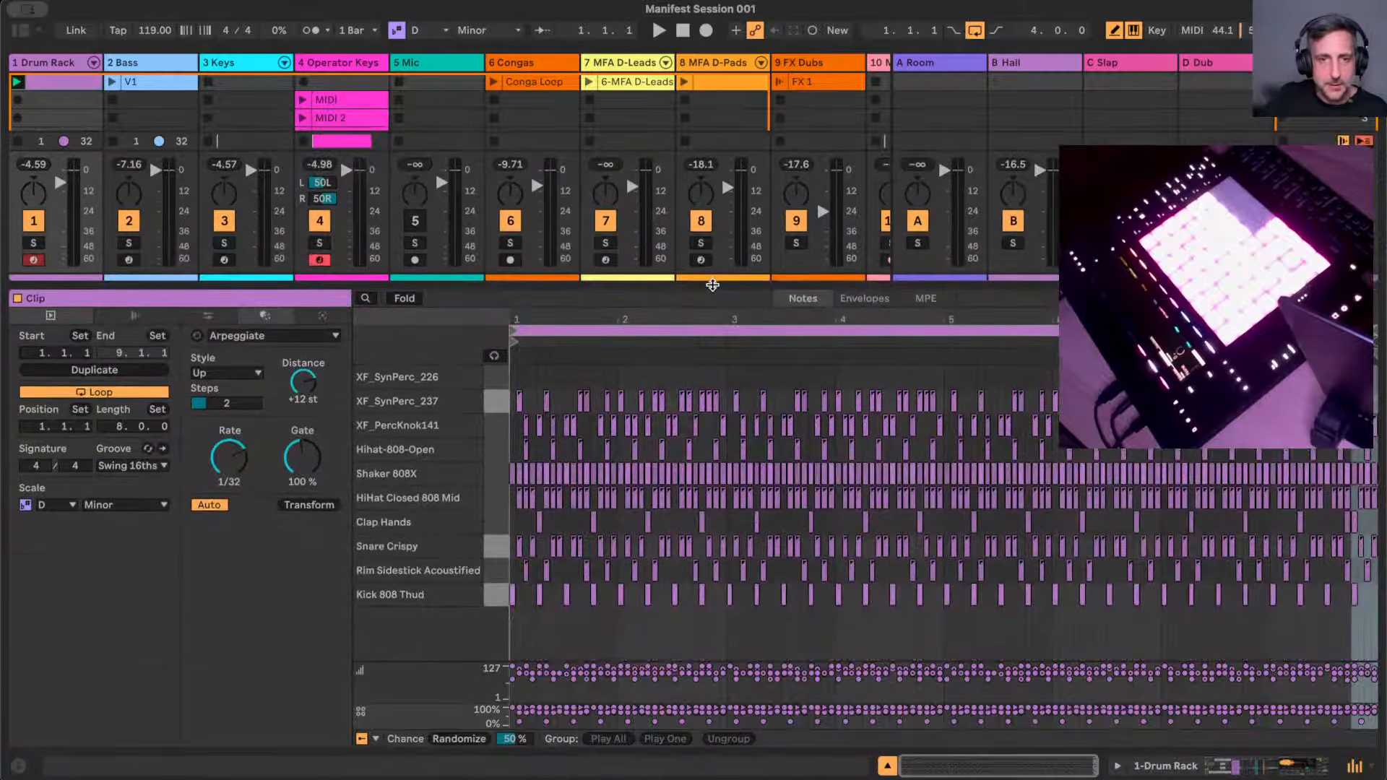
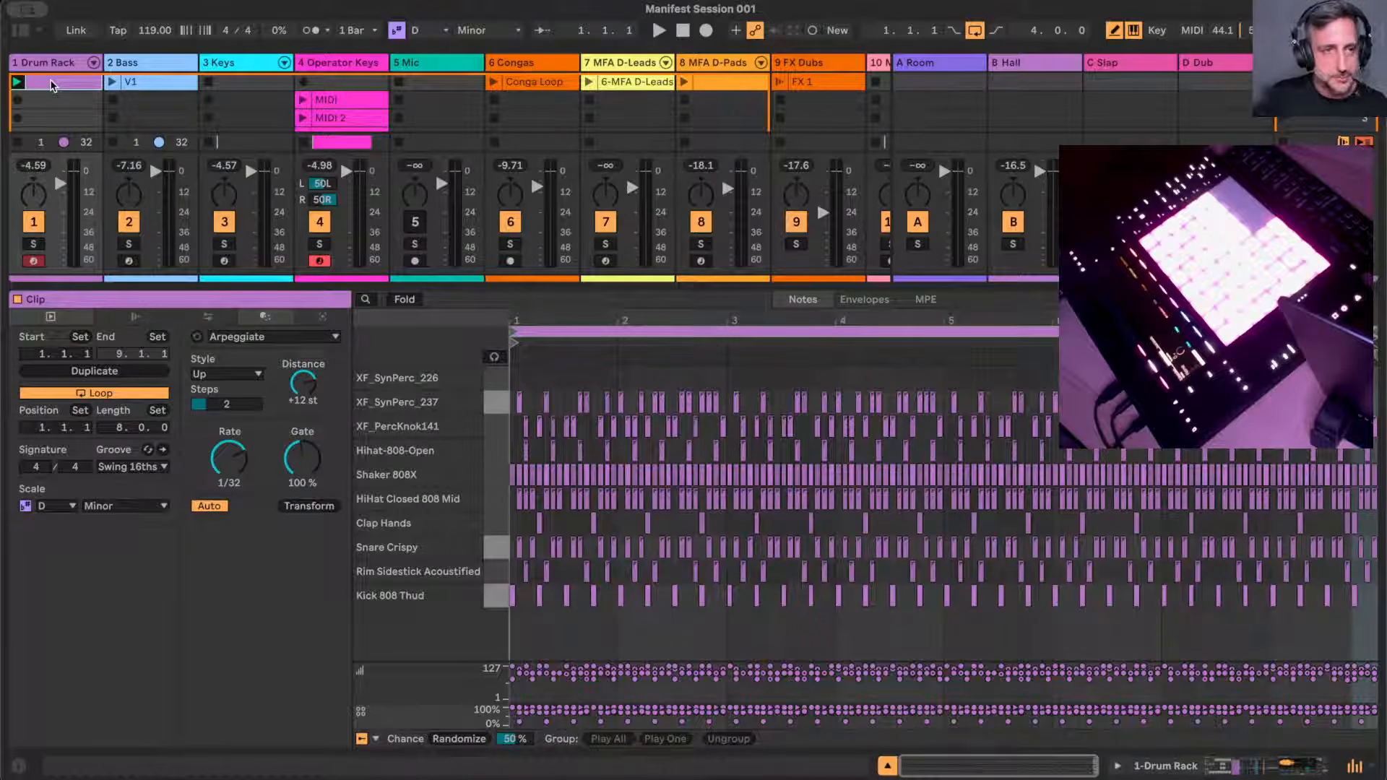
click(318, 261)
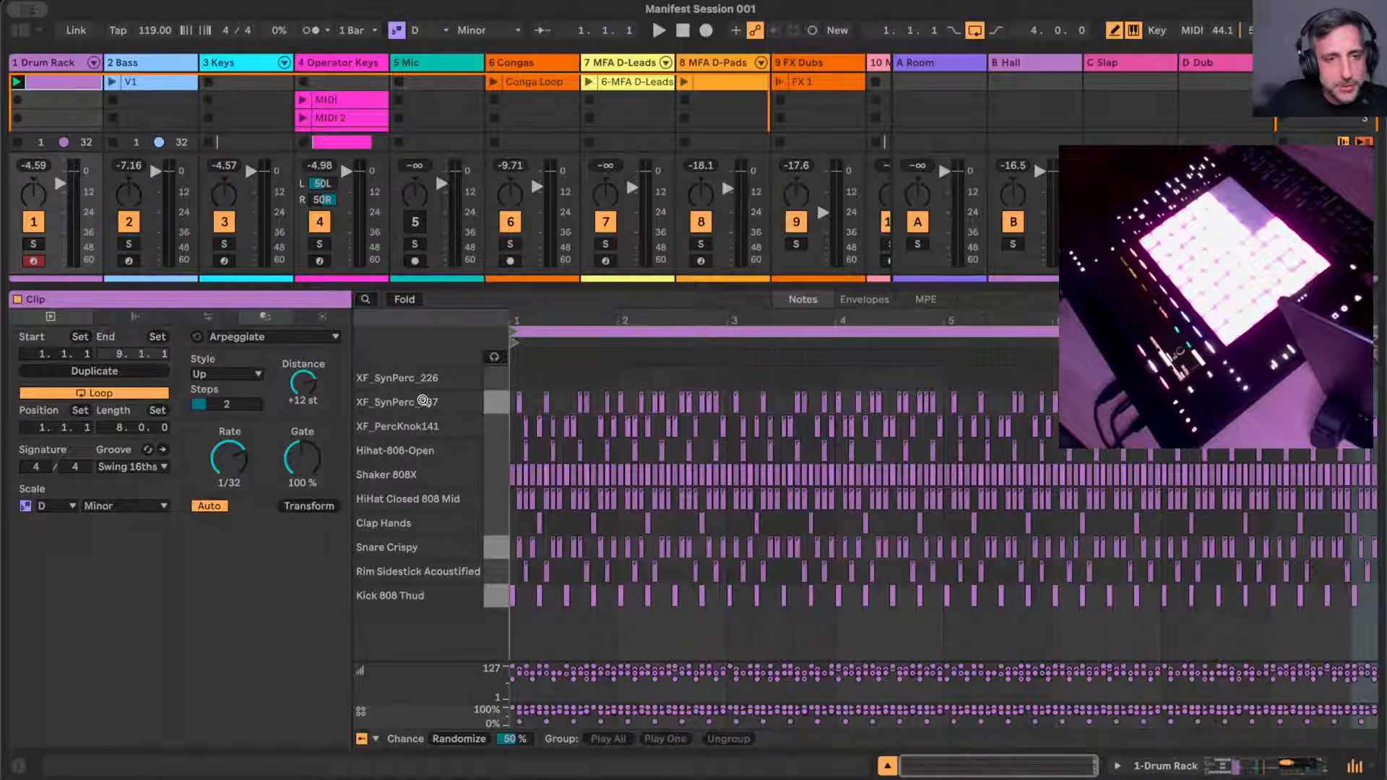
- Deactivate the notes of every drum lane in the Drum Rack clip except Kick 808 Thud
click(494, 405)
shift+click(496, 571)
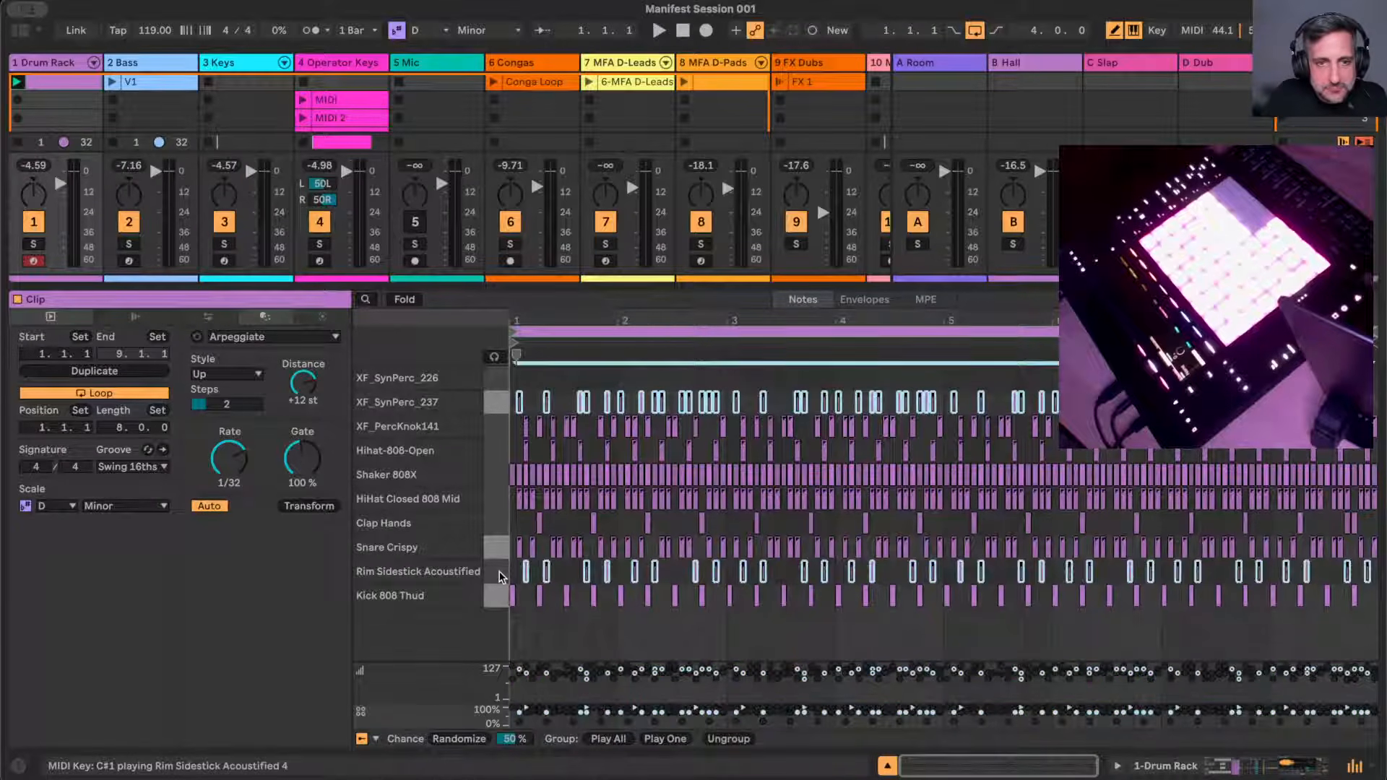
shift+click(497, 426)
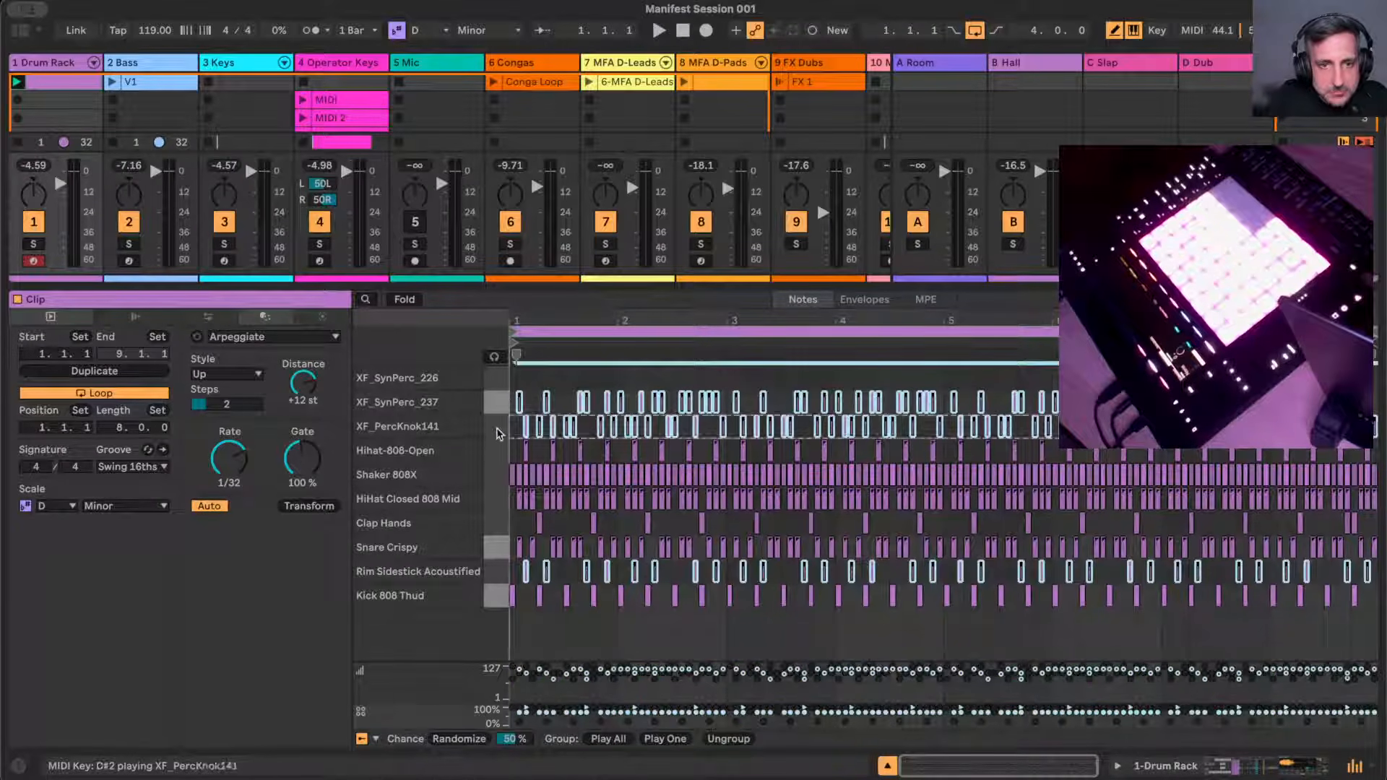
shift+click(497, 450)
shift+click(496, 477)
shift+click(496, 498)
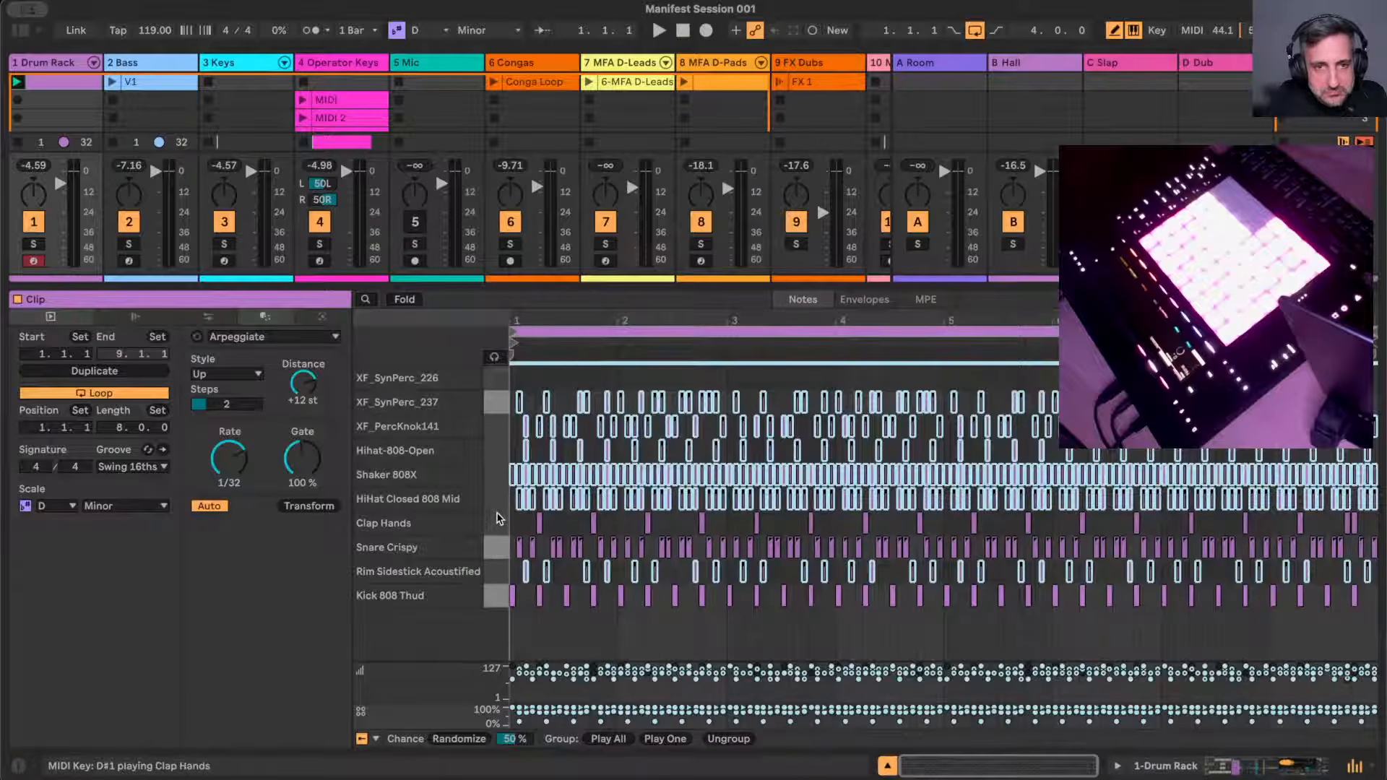
shift+click(496, 523)
shift+click(493, 548)
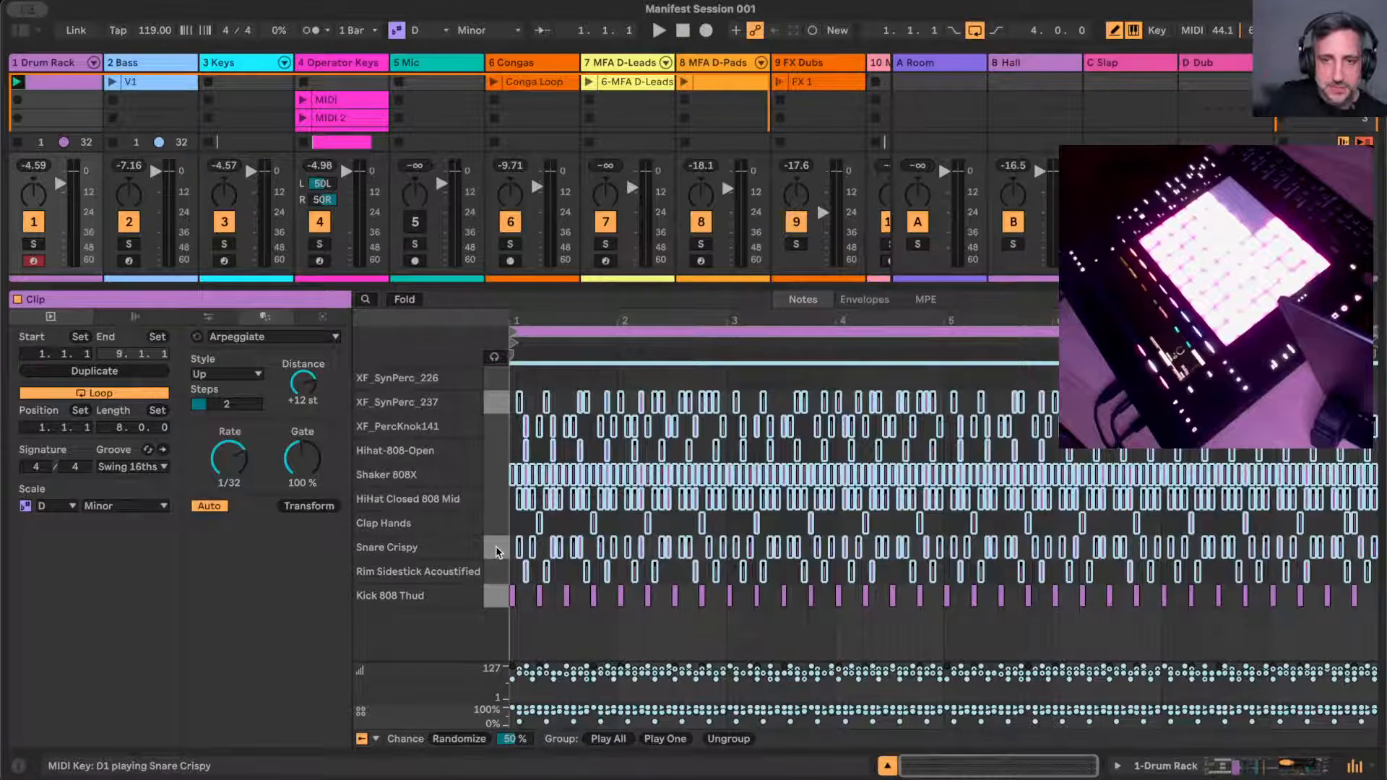
key(0)
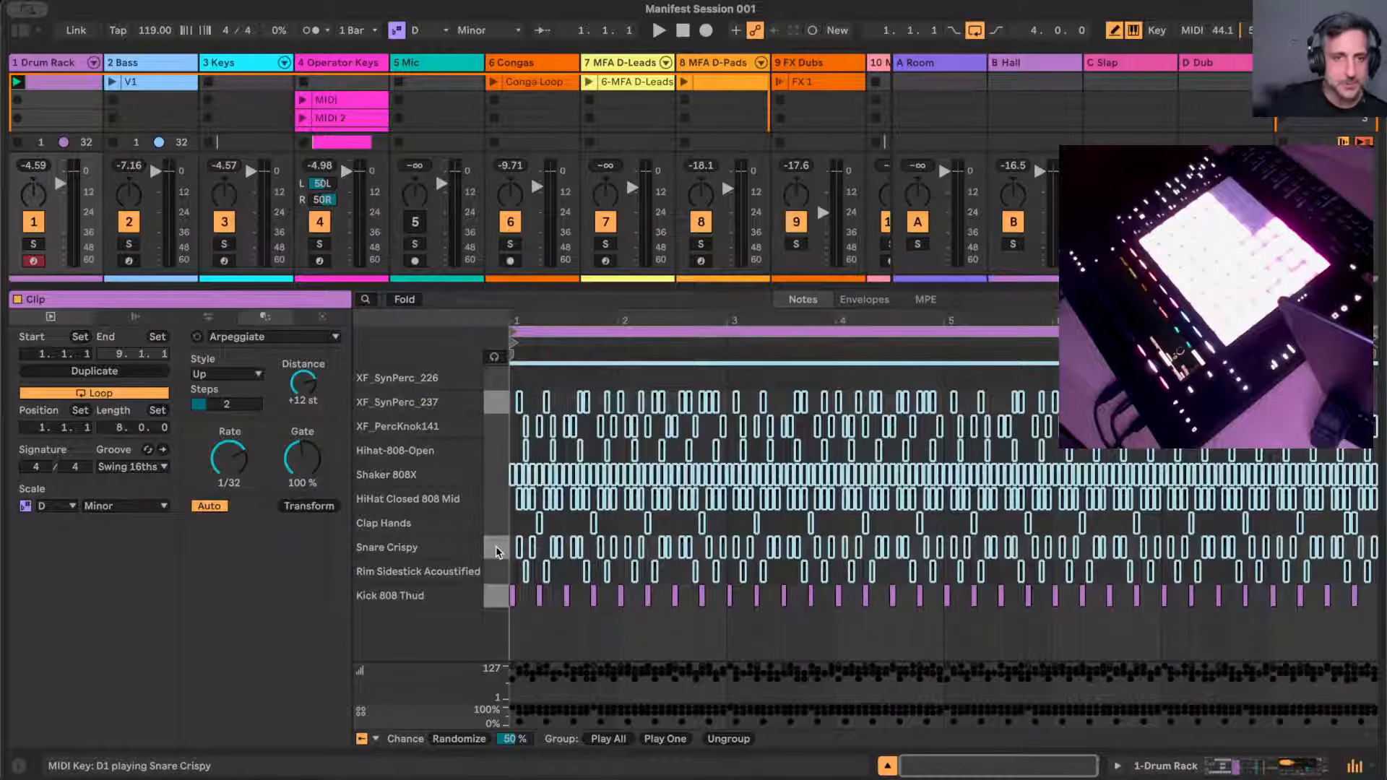
- Rename the edited clip on the Drum Rack track as Kicks
click(72, 83)
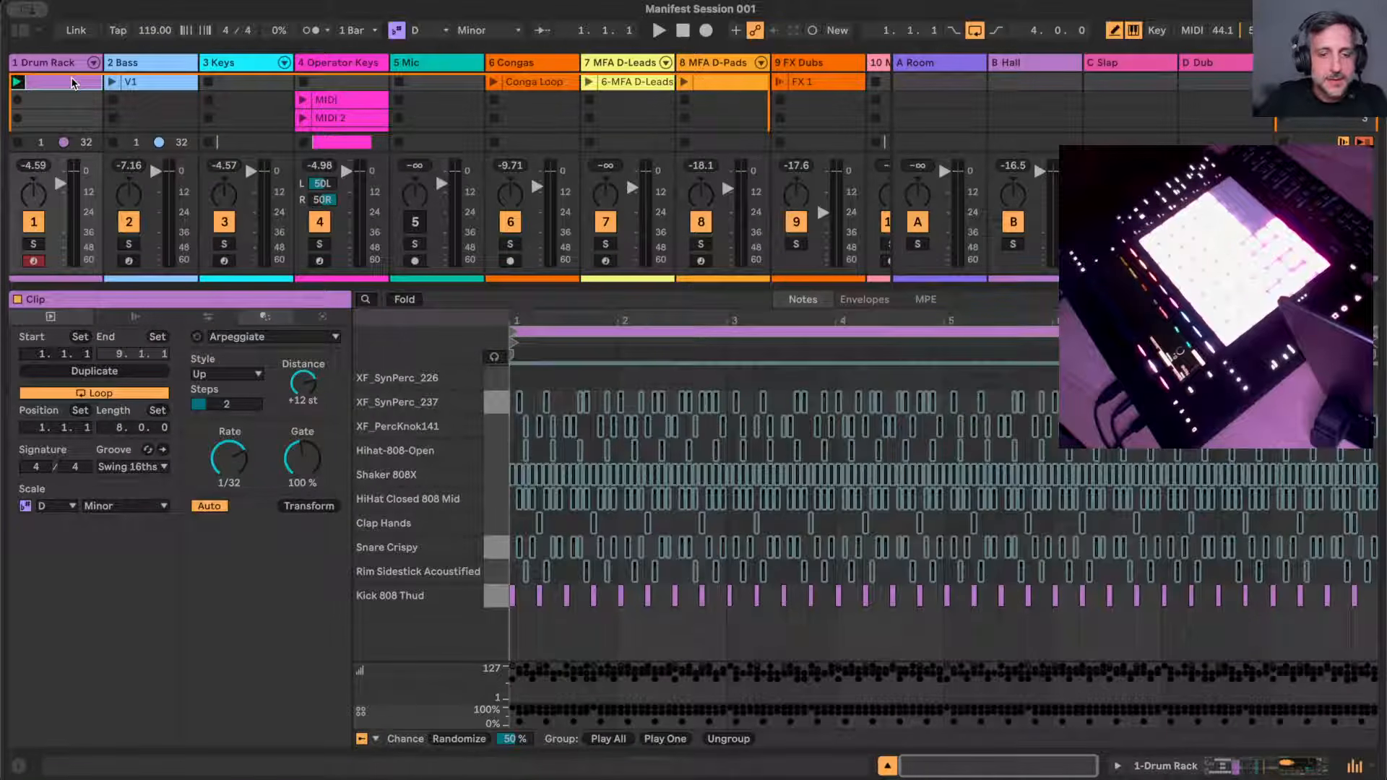
key(super+r)
text(Kicks)
key(Return)
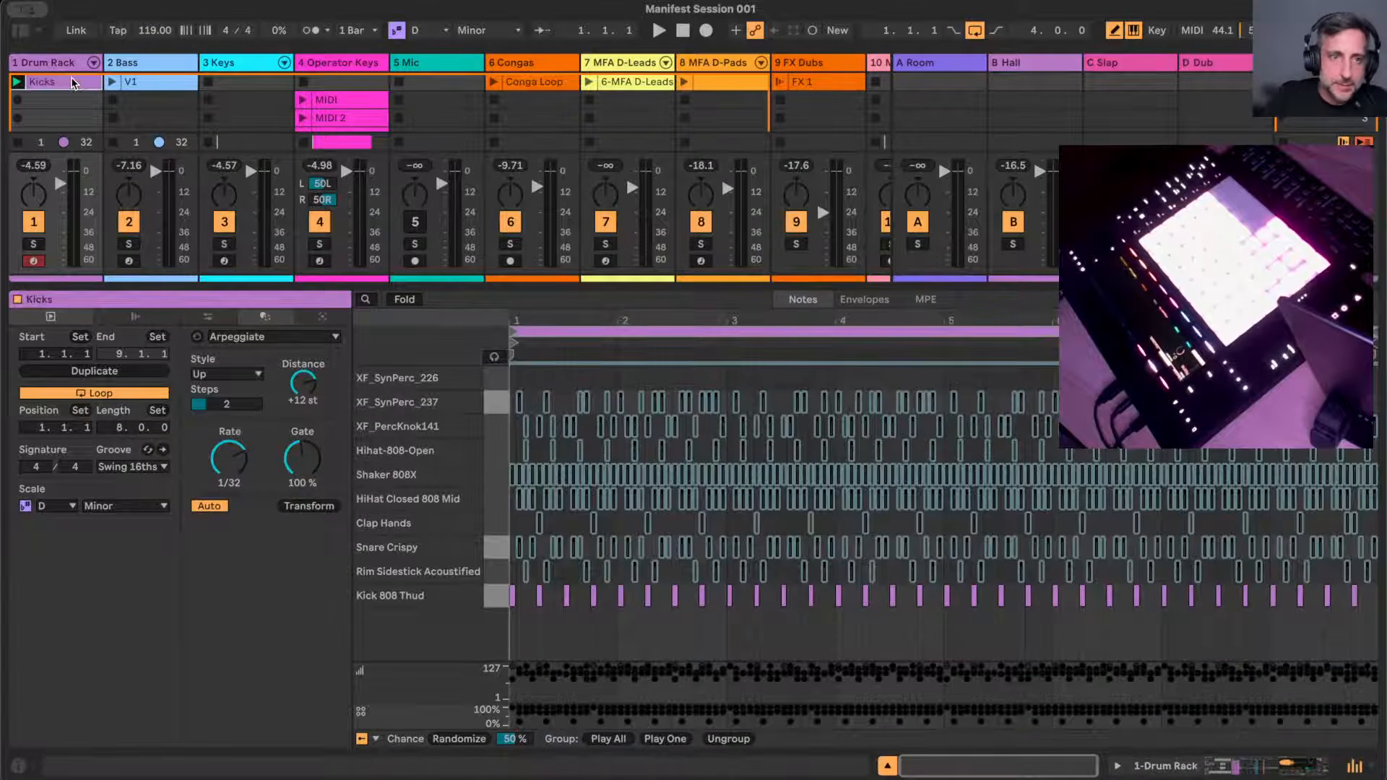
- Duplicate the Kicks clip and reactivate the copy's HiHat Closed 808 Mid and Rim Sidestick Acoustified notes
key(super+d)
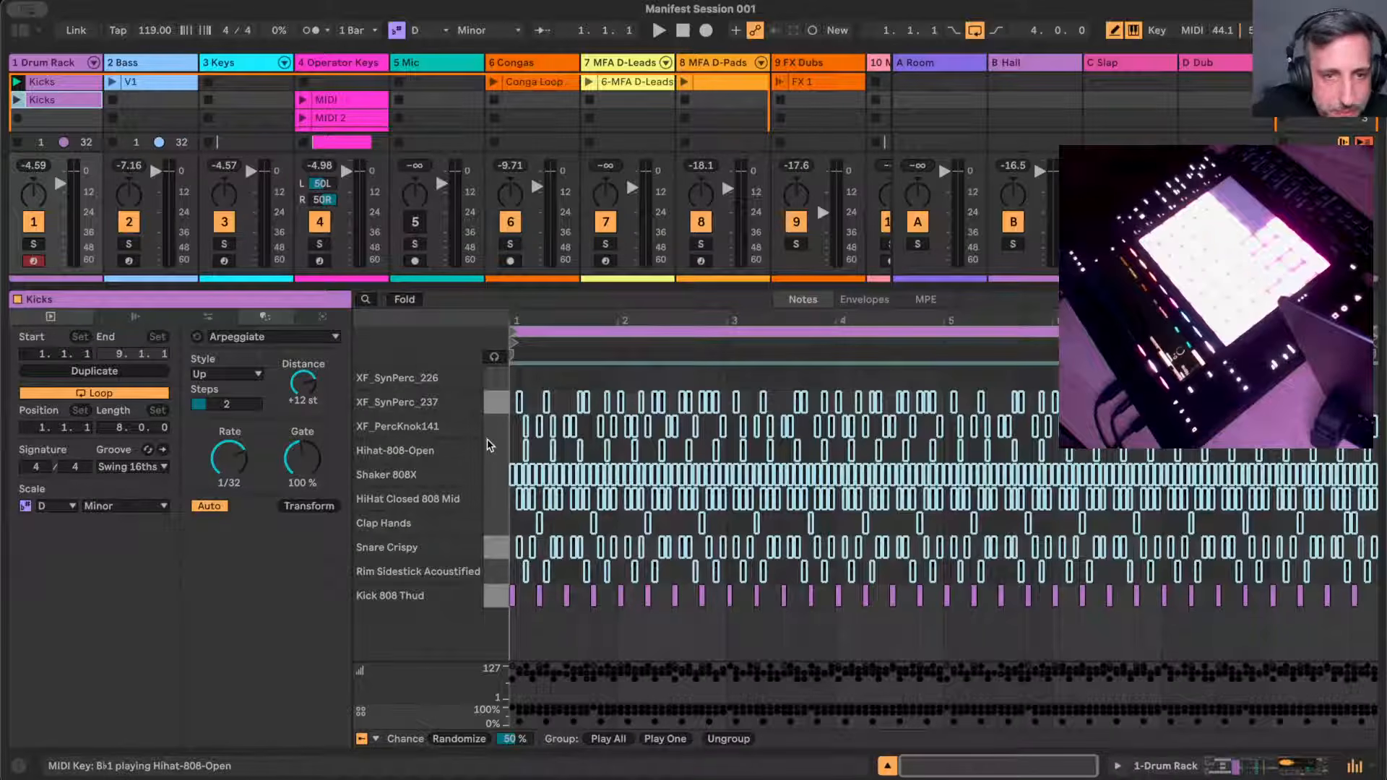
click(502, 499)
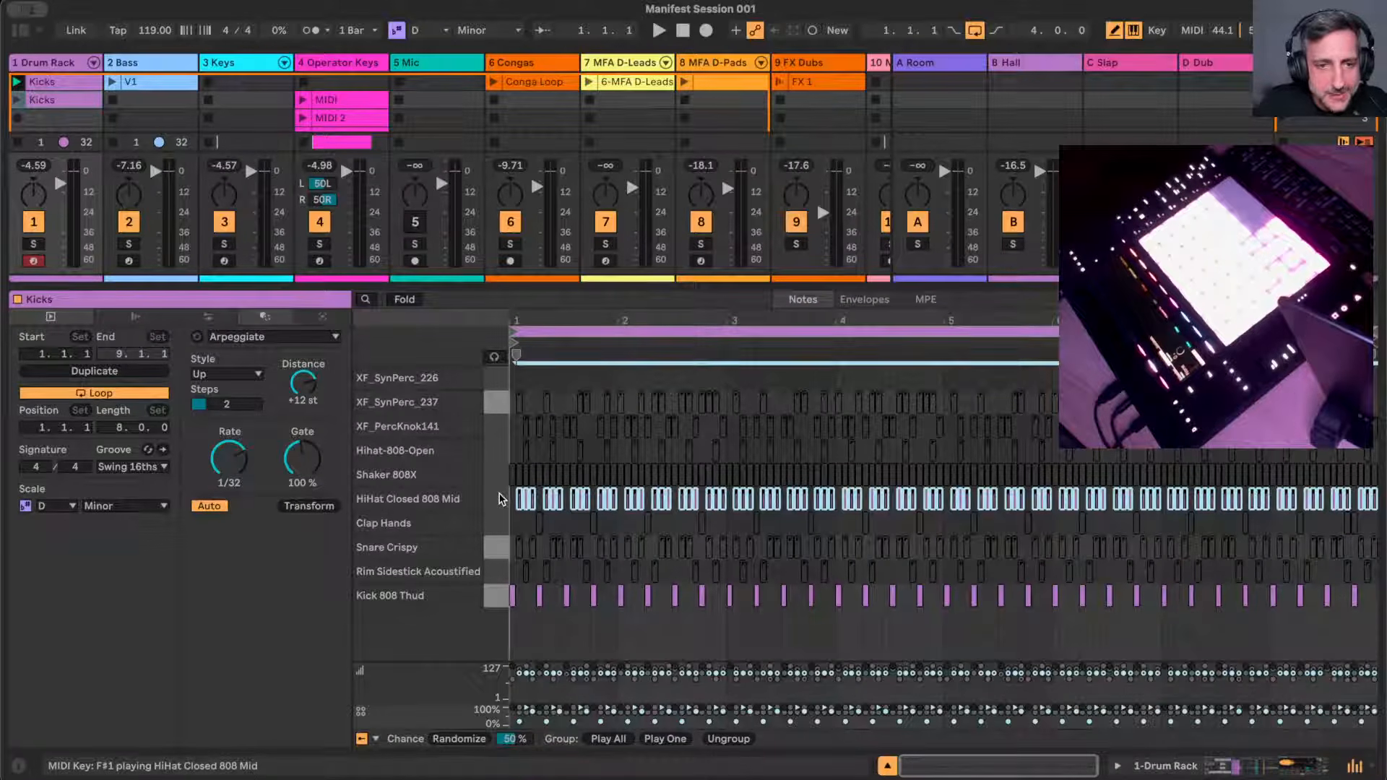
click(500, 574)
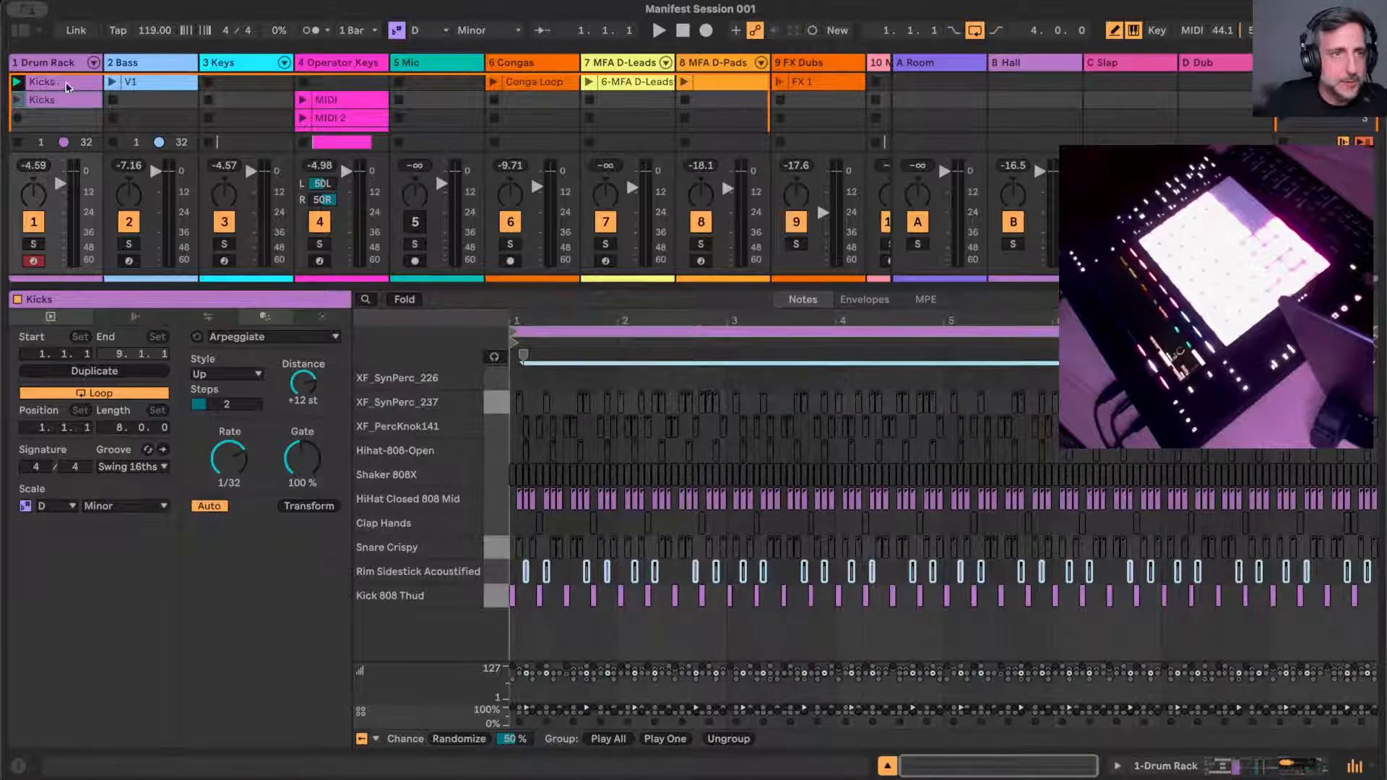
- Rename the duplicated Kicks clip in the second slot as Hat Rim
click(62, 100)
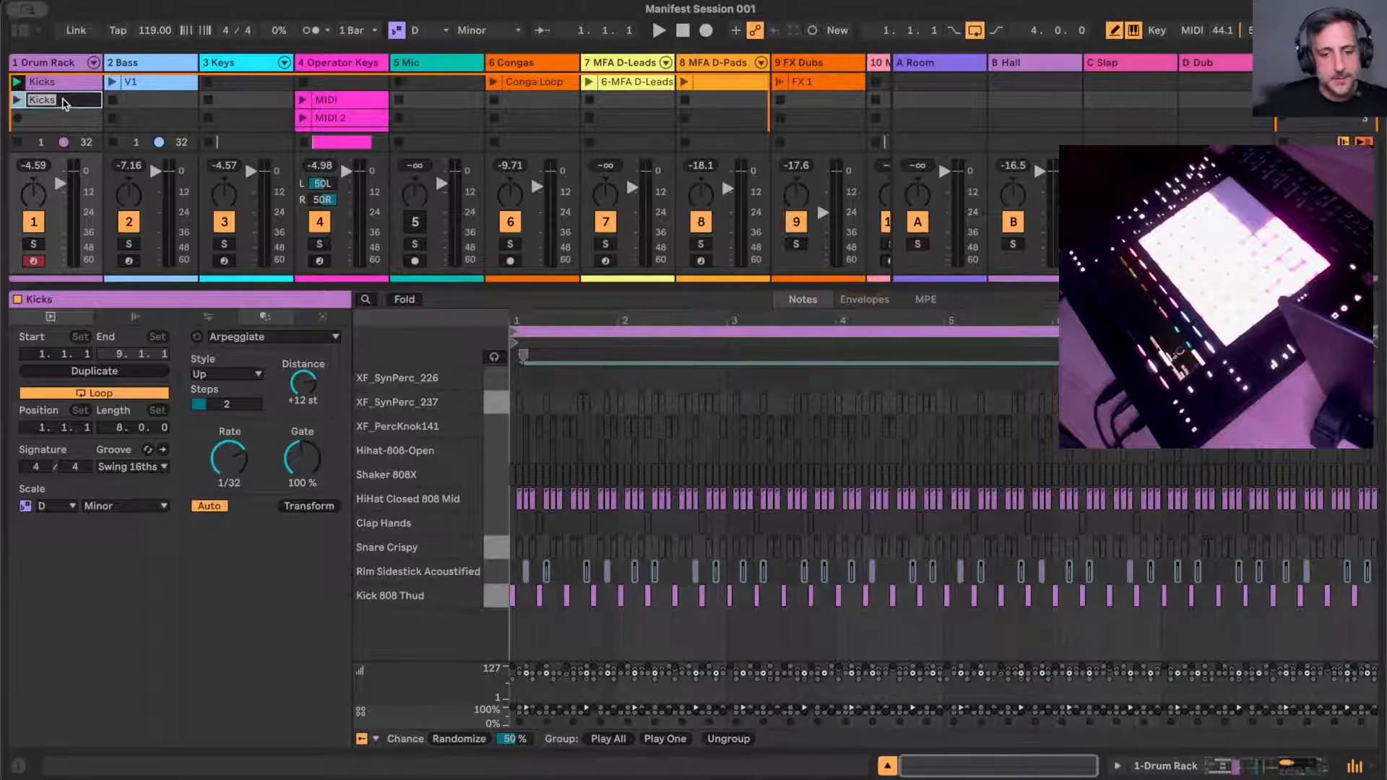
text(Hat Rim)
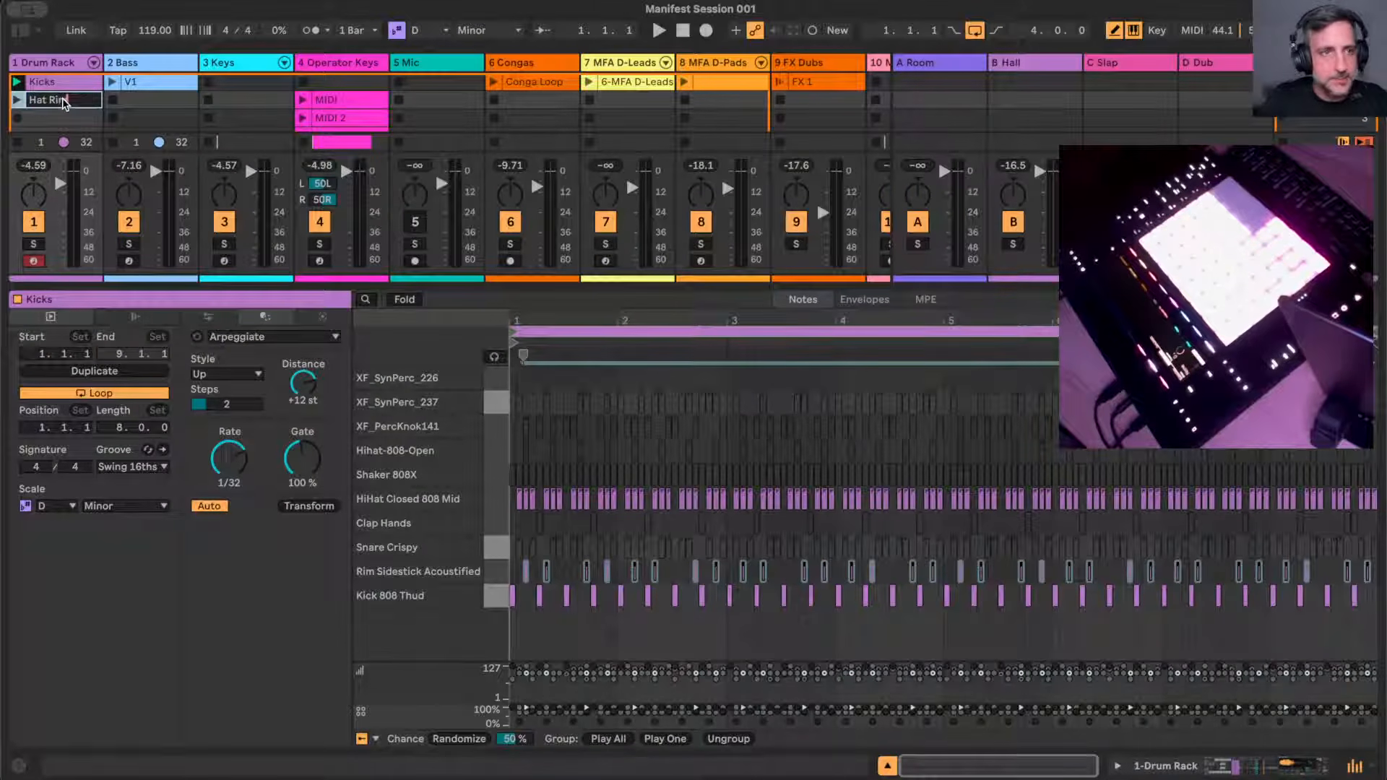
key(Return)
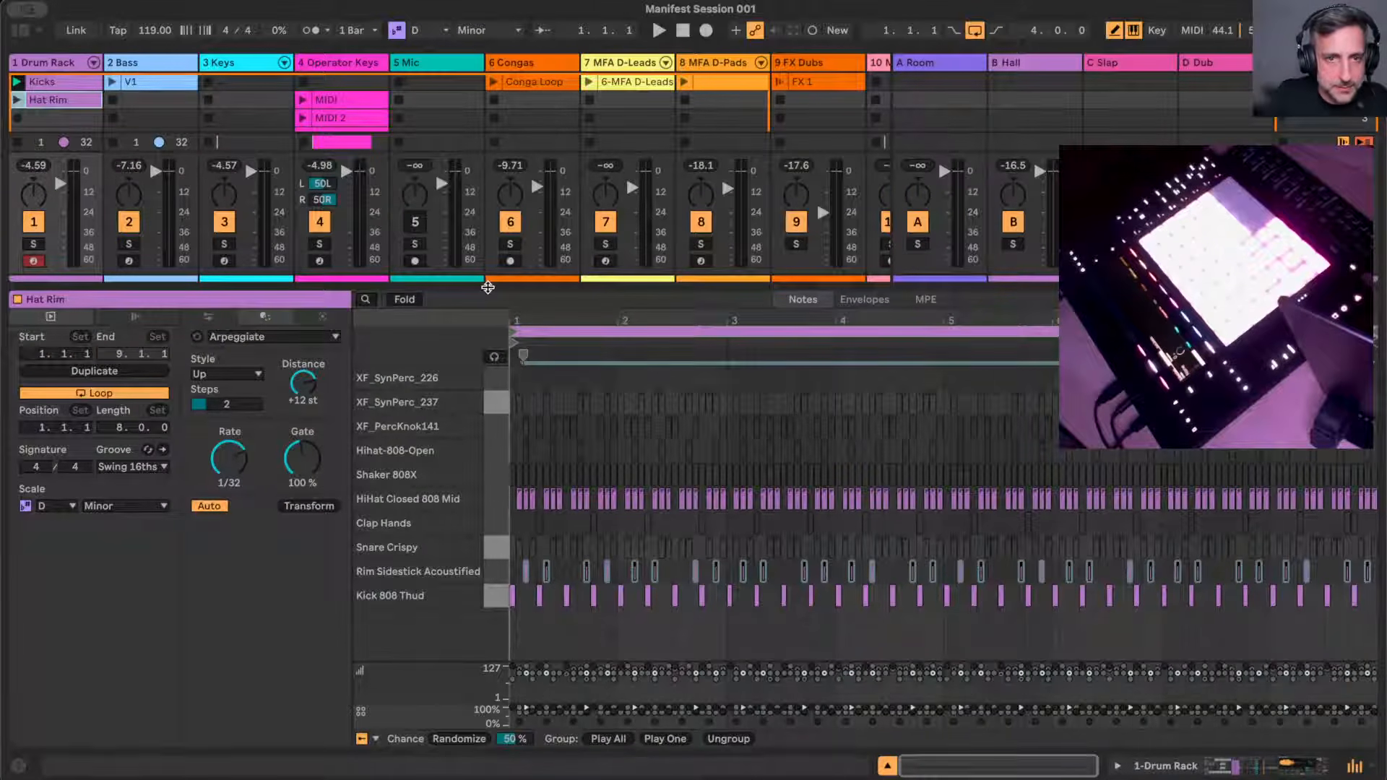
- Duplicate the Hat Rim clip and reactivate the copy's Clap Hands and Hihat-808-Open notes
drag(488, 290, 473, 492)
scroll(62, 116, up, 1)
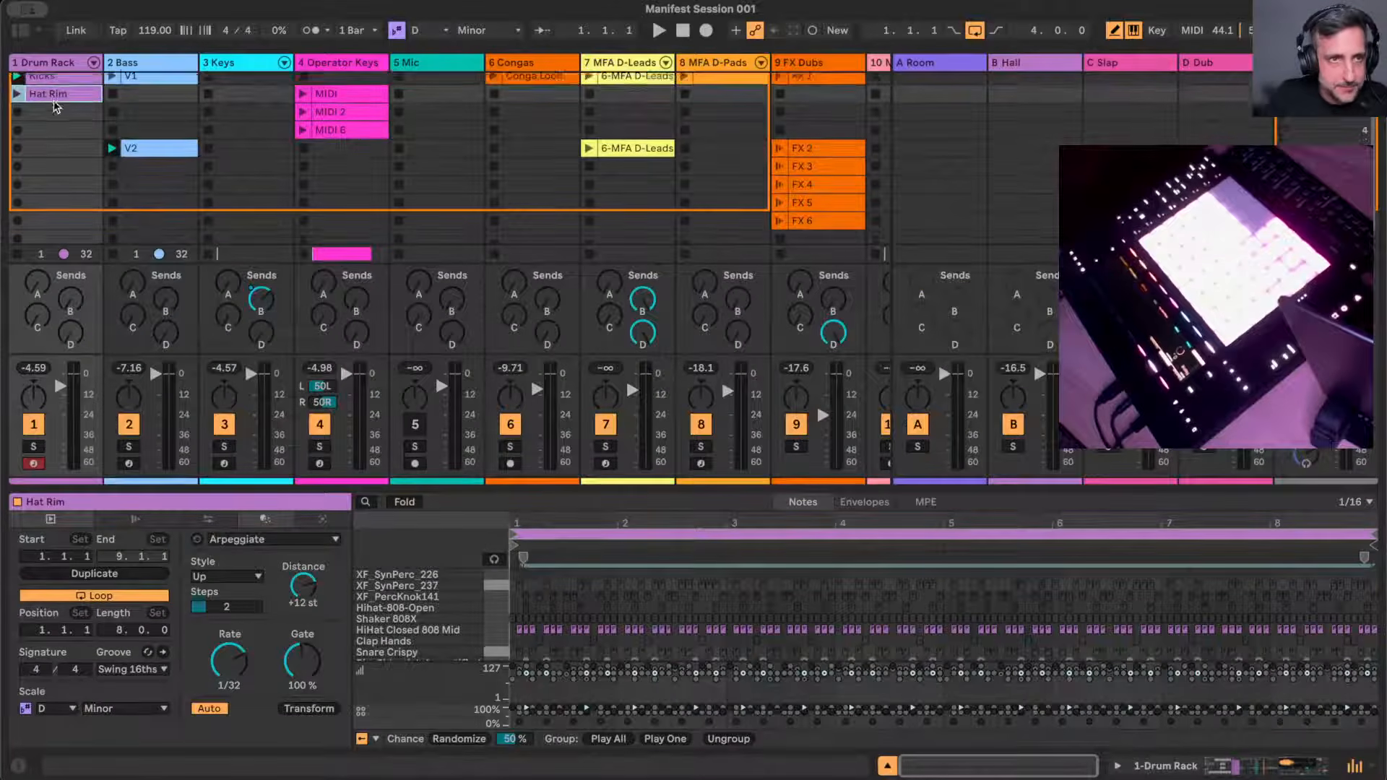
key(ctrl+d)
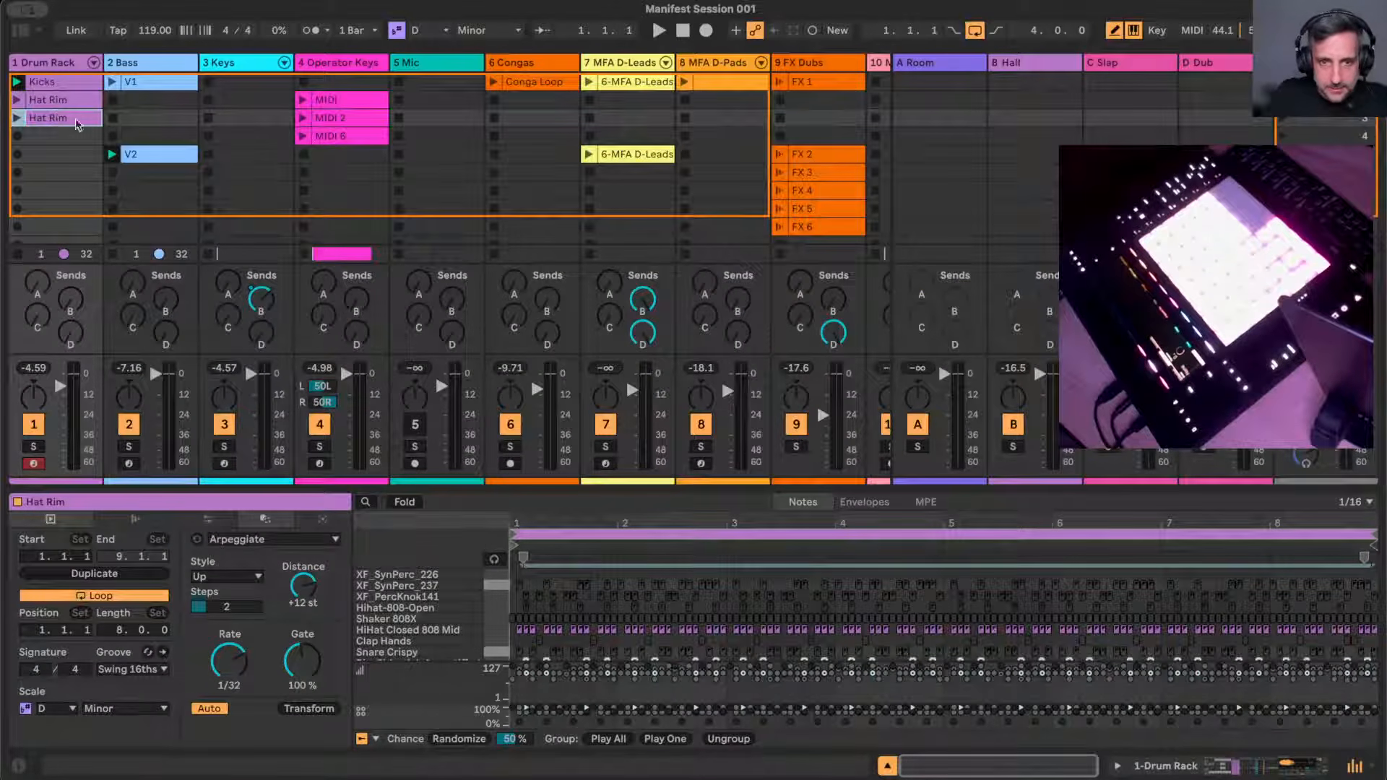
drag(686, 499, 686, 374)
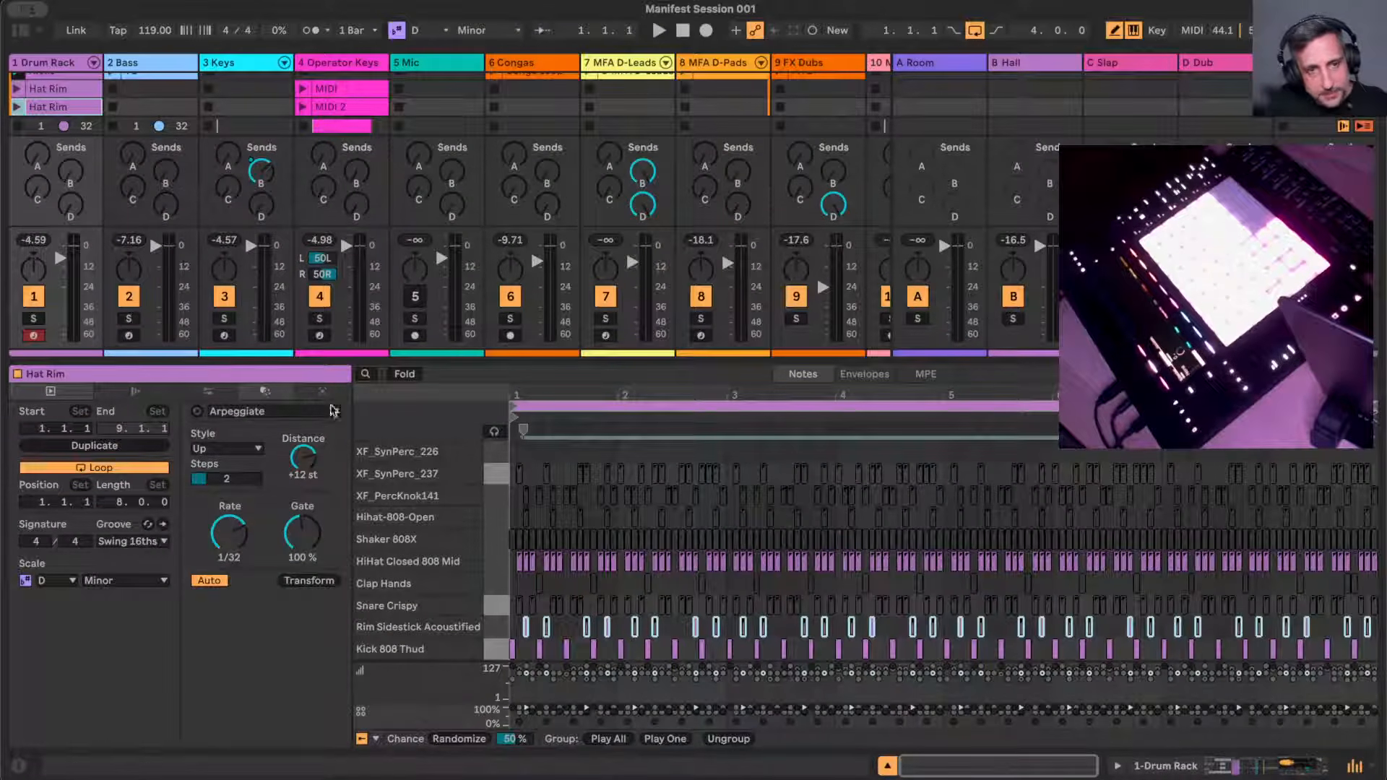
click(502, 584)
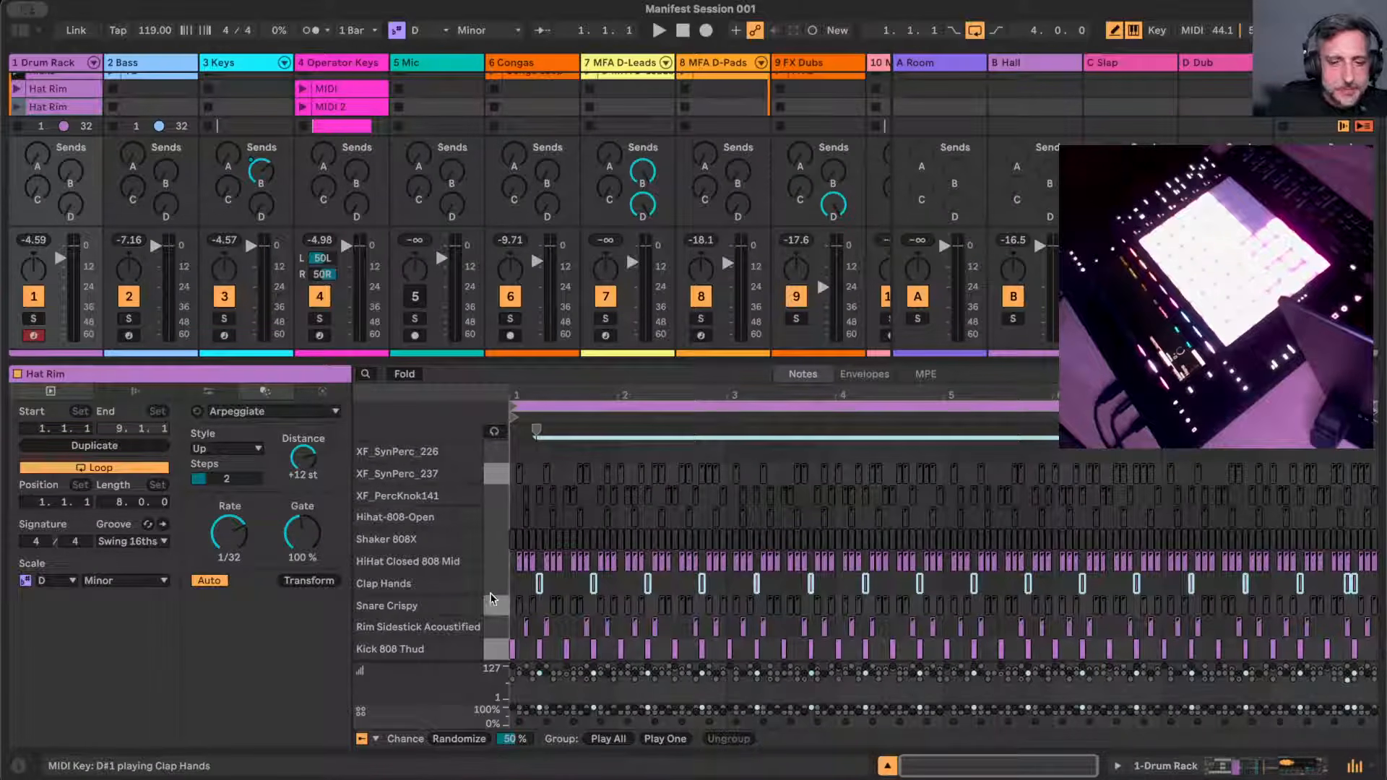
click(499, 523)
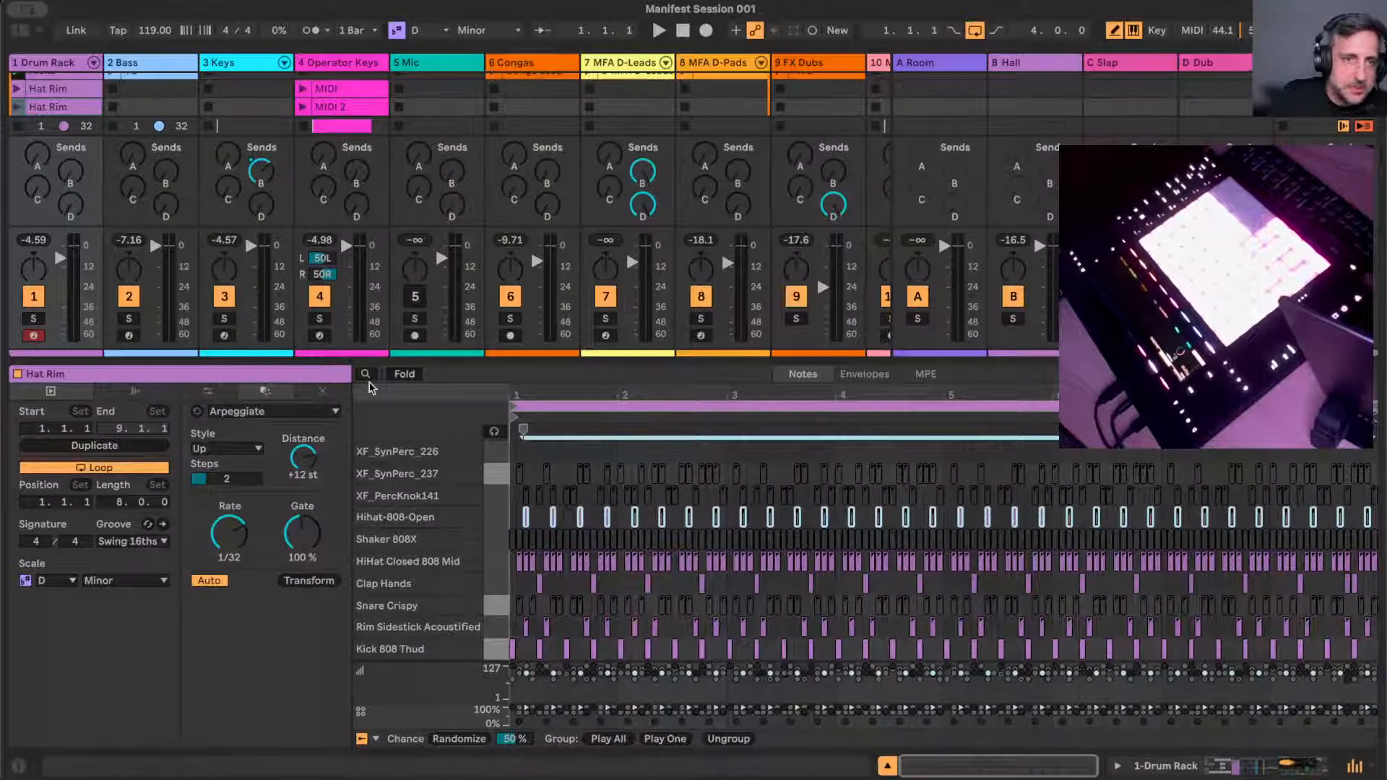
- Rename the duplicated Hat Rim clip as Open Clap
click(69, 107)
key(ctrl+r)
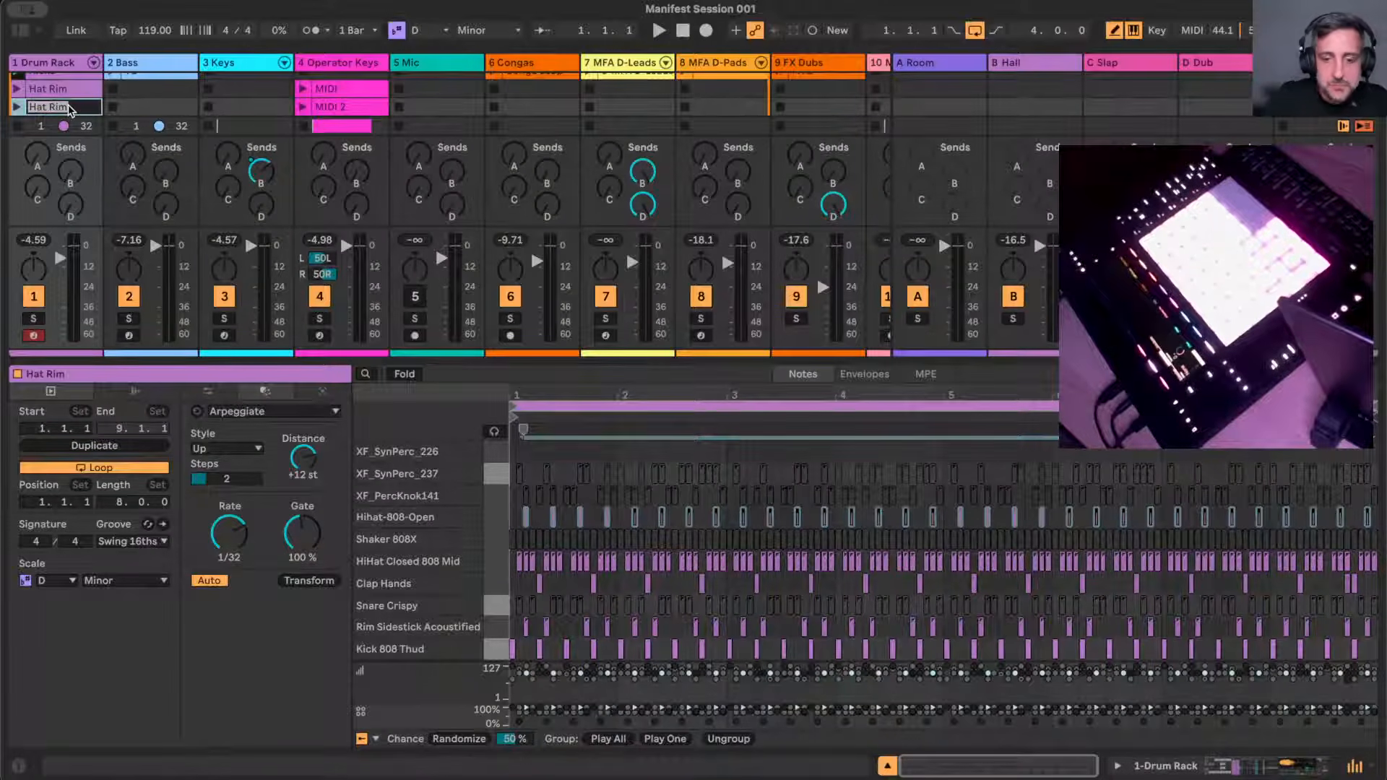
text(Open Clap)
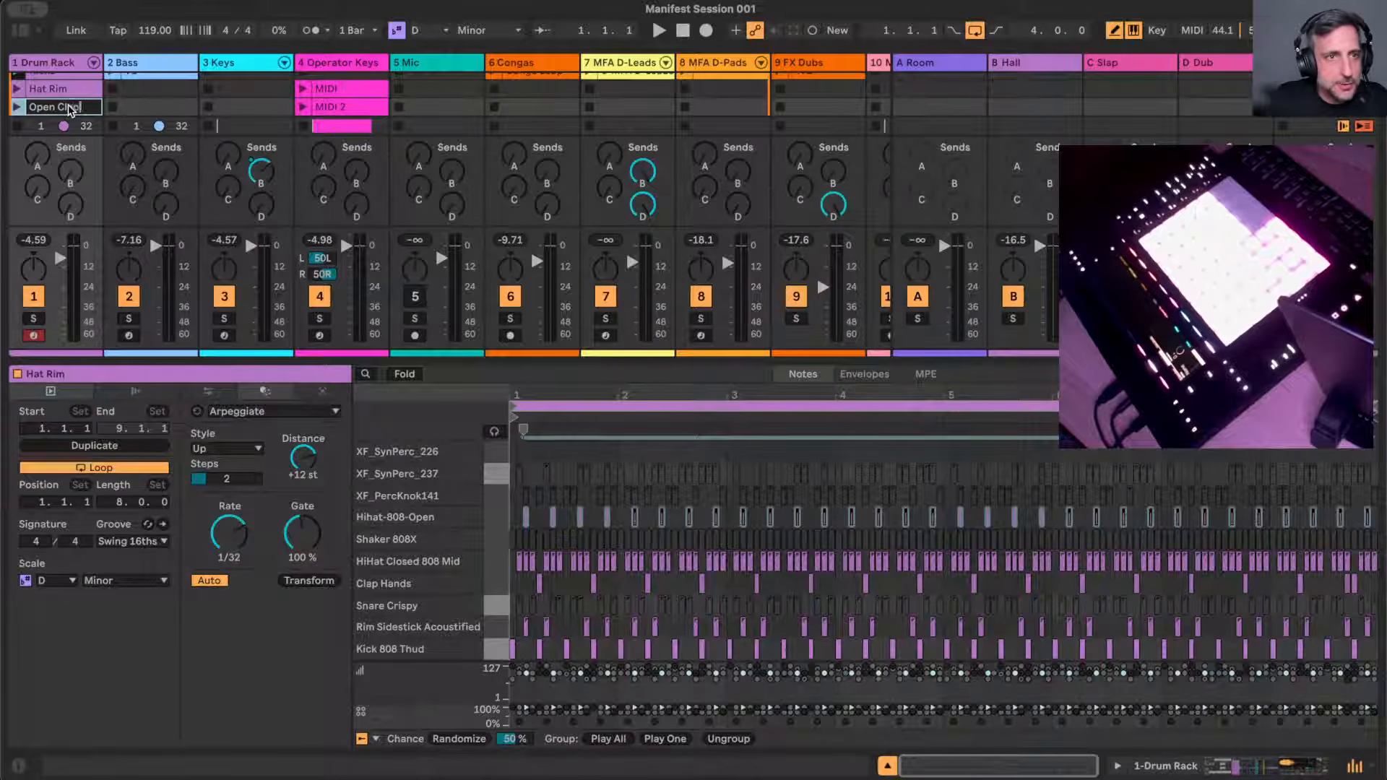
key(Return)
- Duplicate the Open Clap clip and reactivate the copy's XF_PercKnok141 and XF_SynPerc_237 notes
key(ctrl+d)
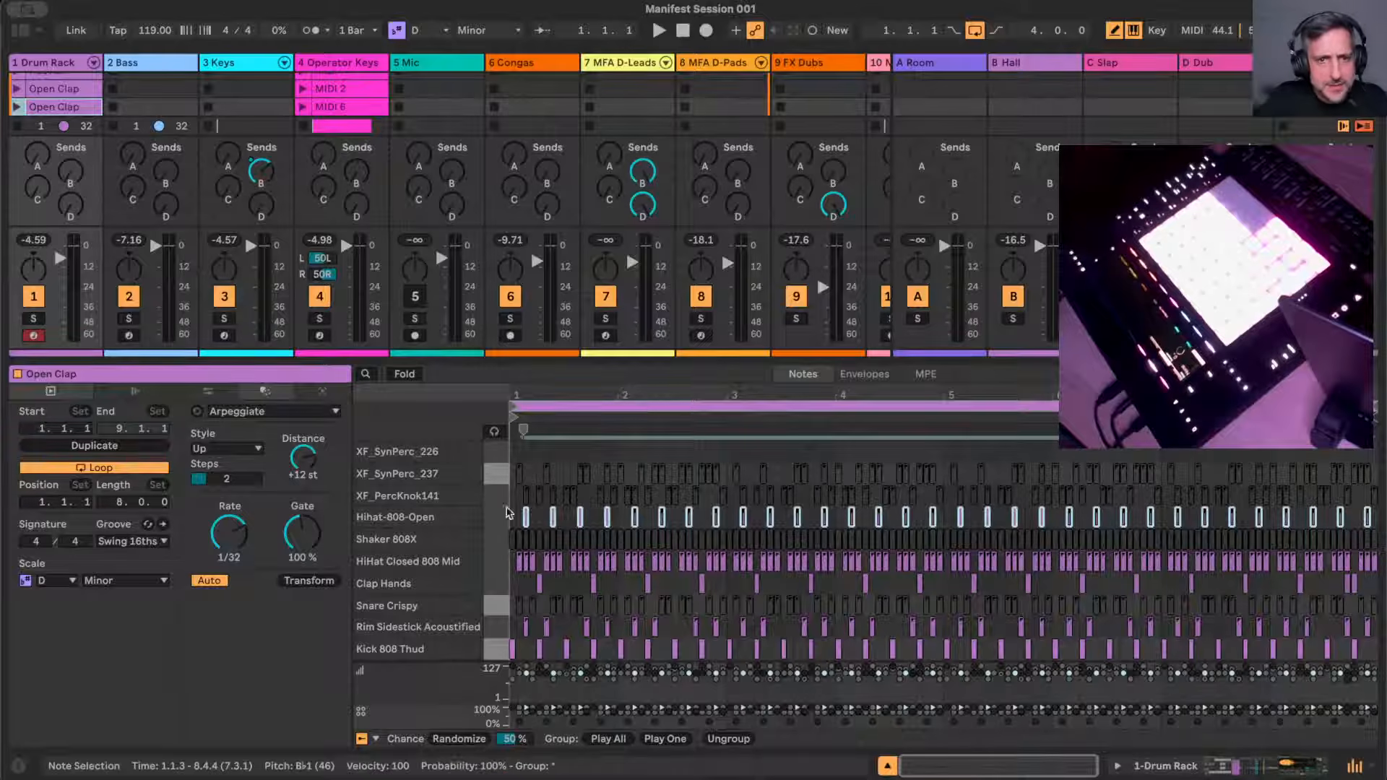
click(504, 495)
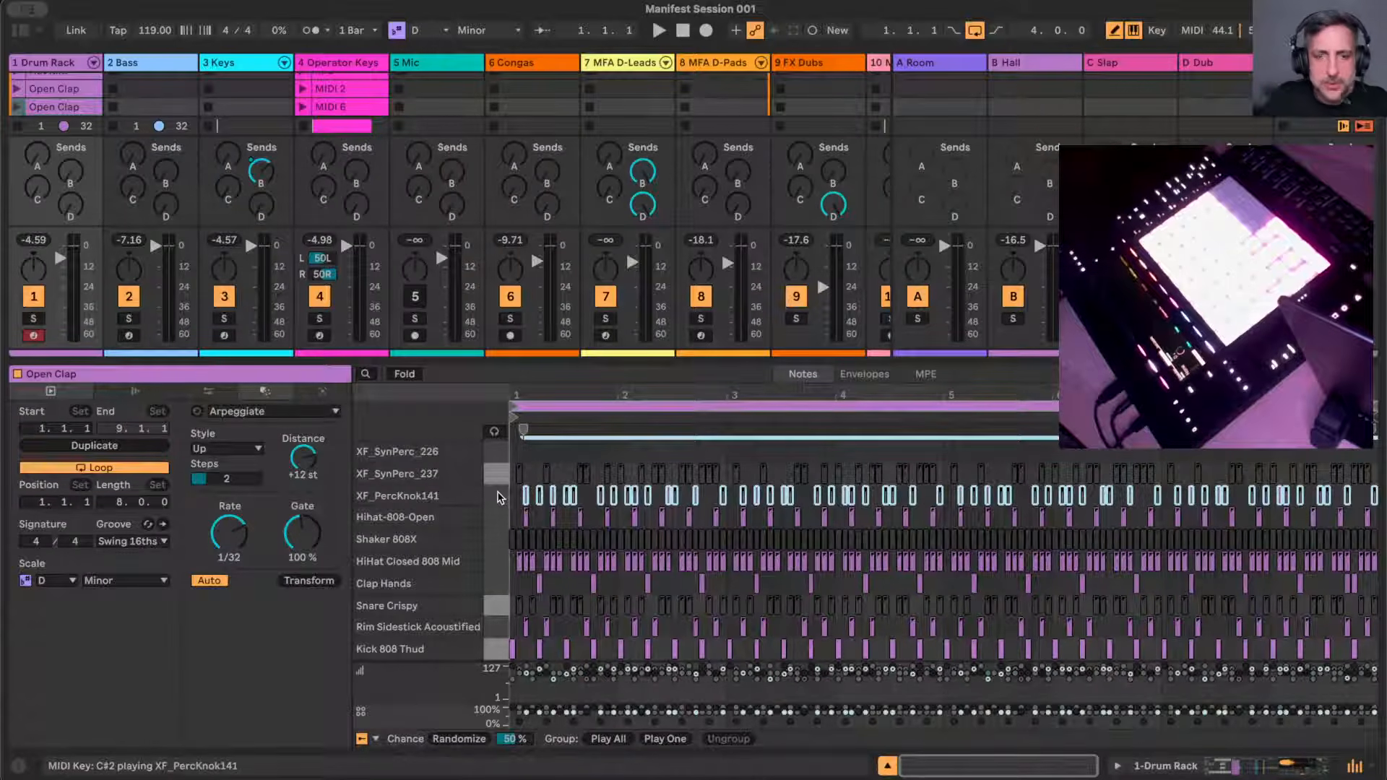
click(499, 473)
- Rename the duplicated Open Clap clip as Percussion
click(61, 107)
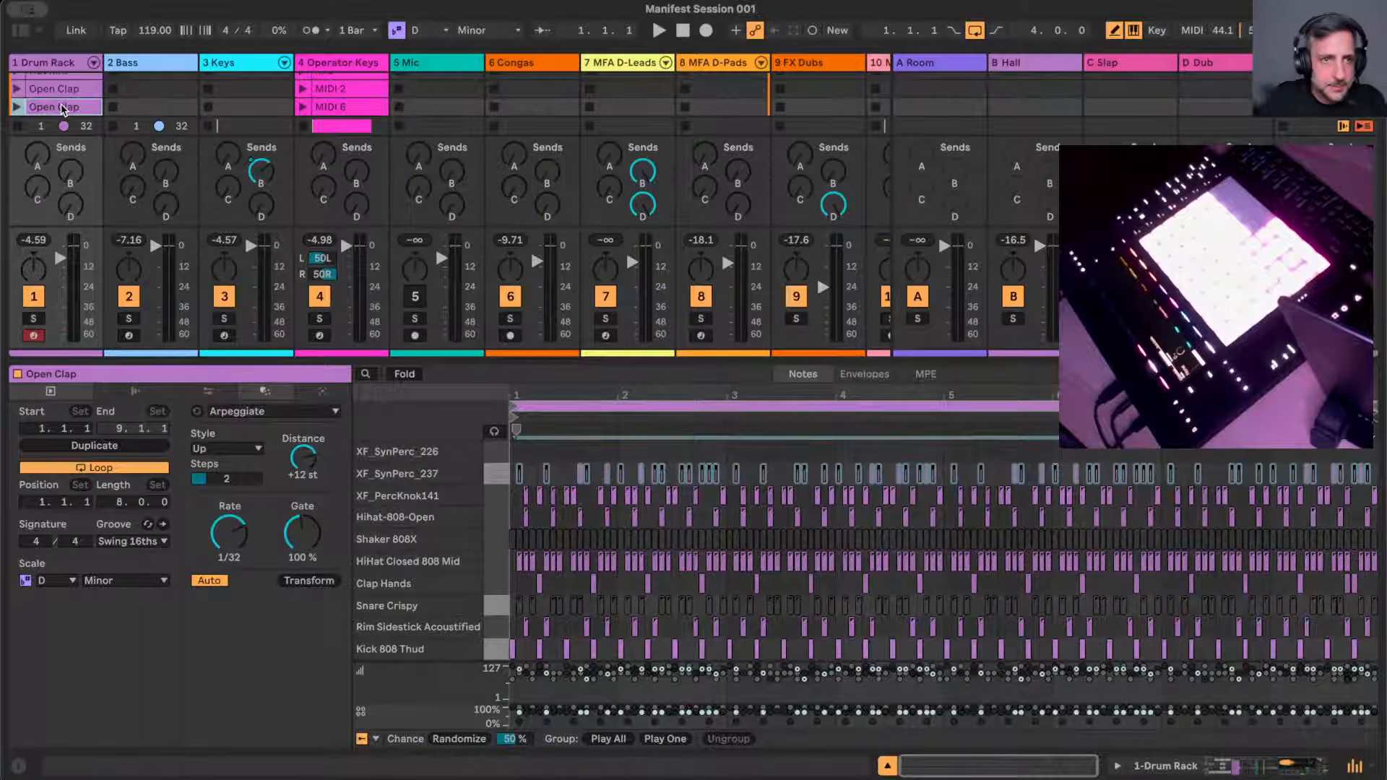
key(ctrl+r)
text(Percussion)
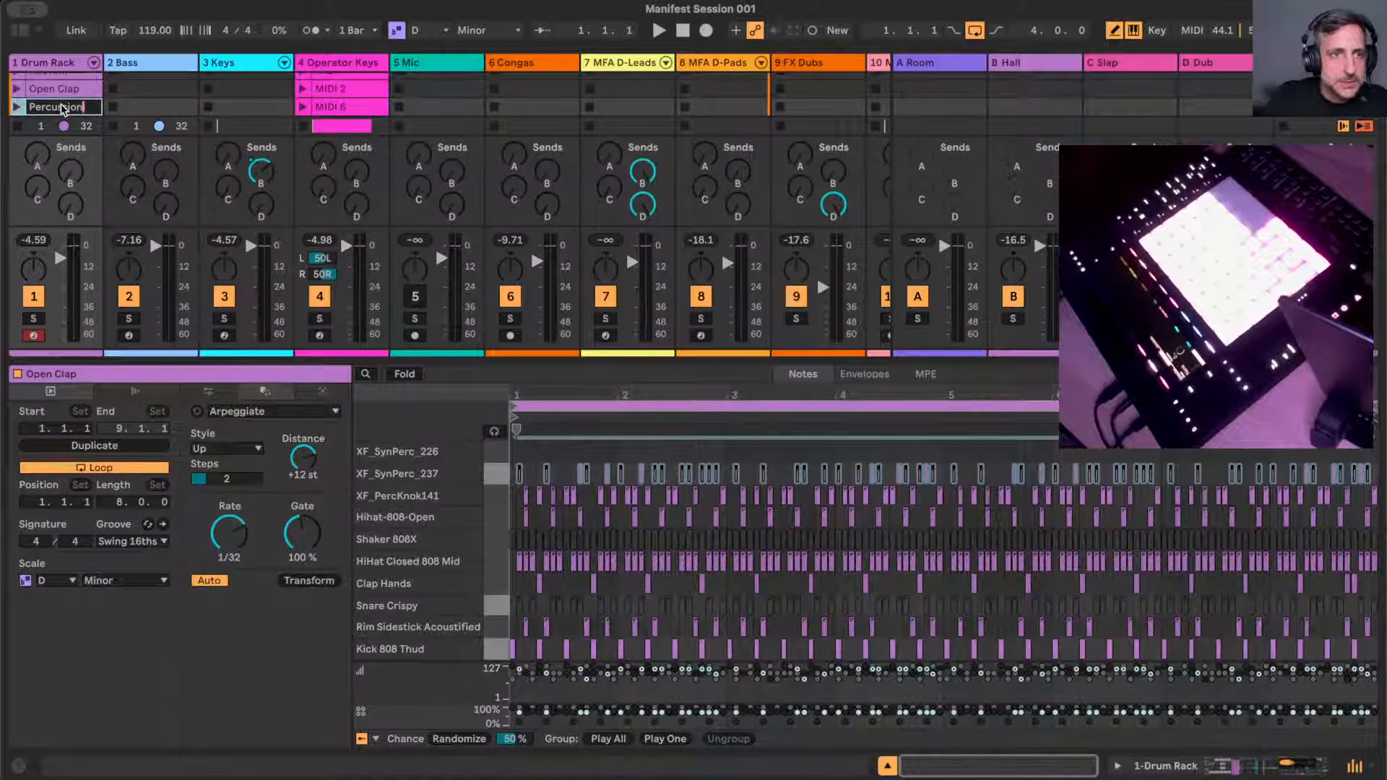
key(Return)
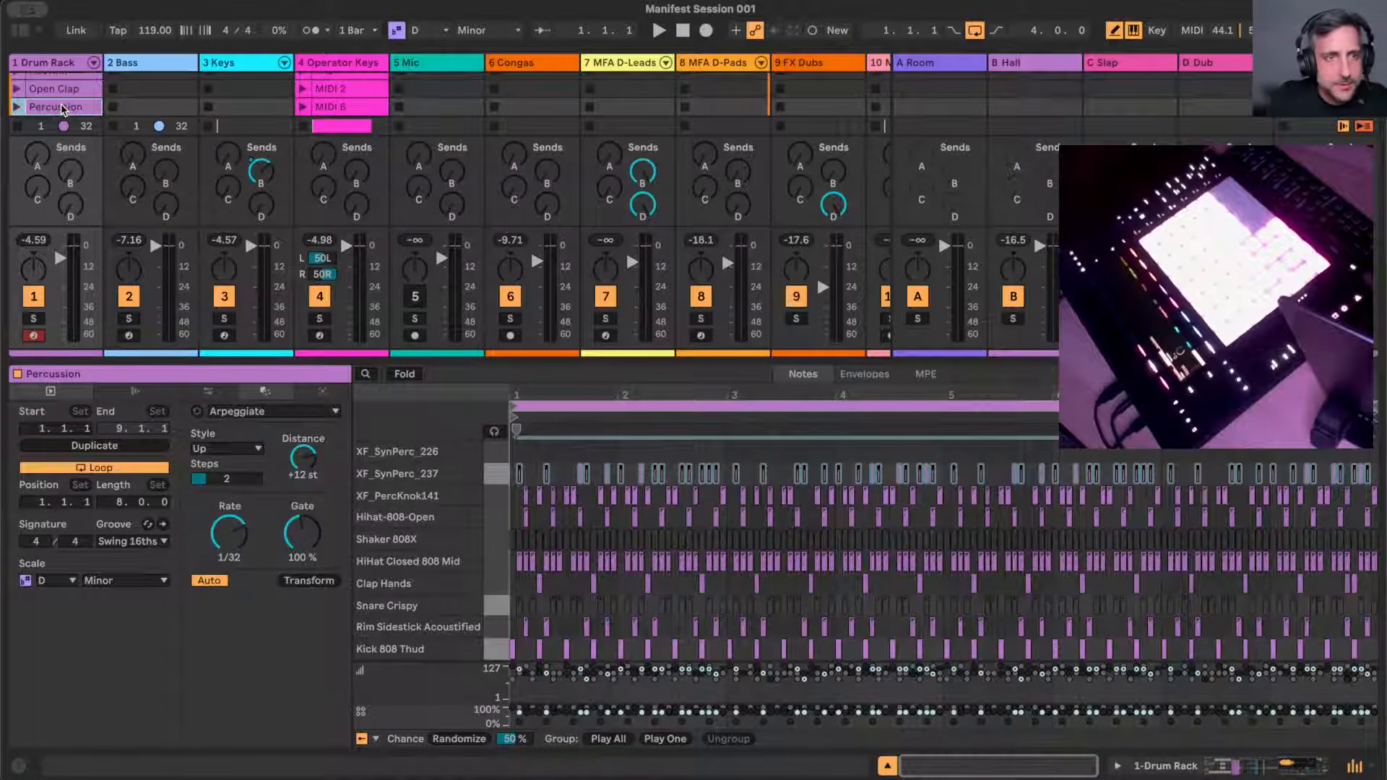
- Duplicate the Percussion clip and reactivate the copy's Snare Crispy and Shaker 808X notes
key(ctrl+d)
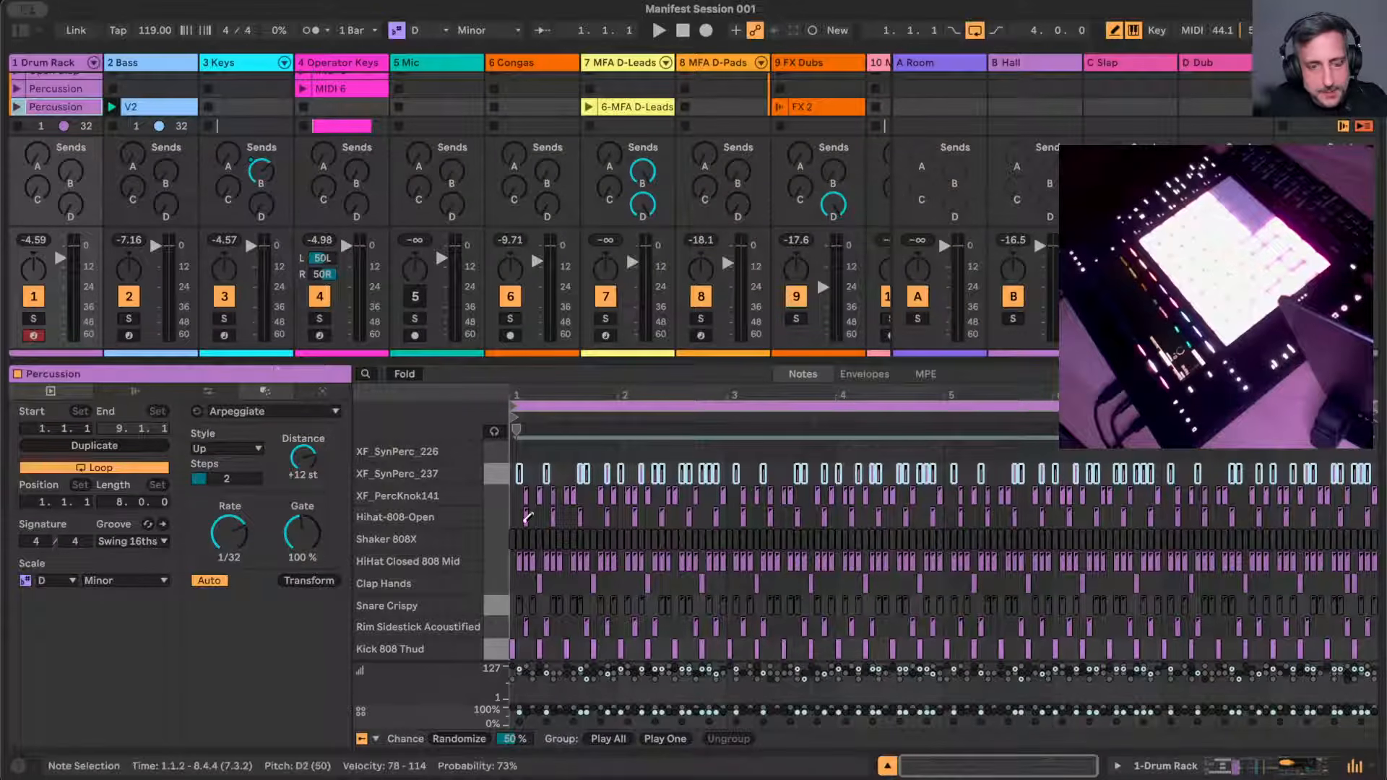
click(497, 610)
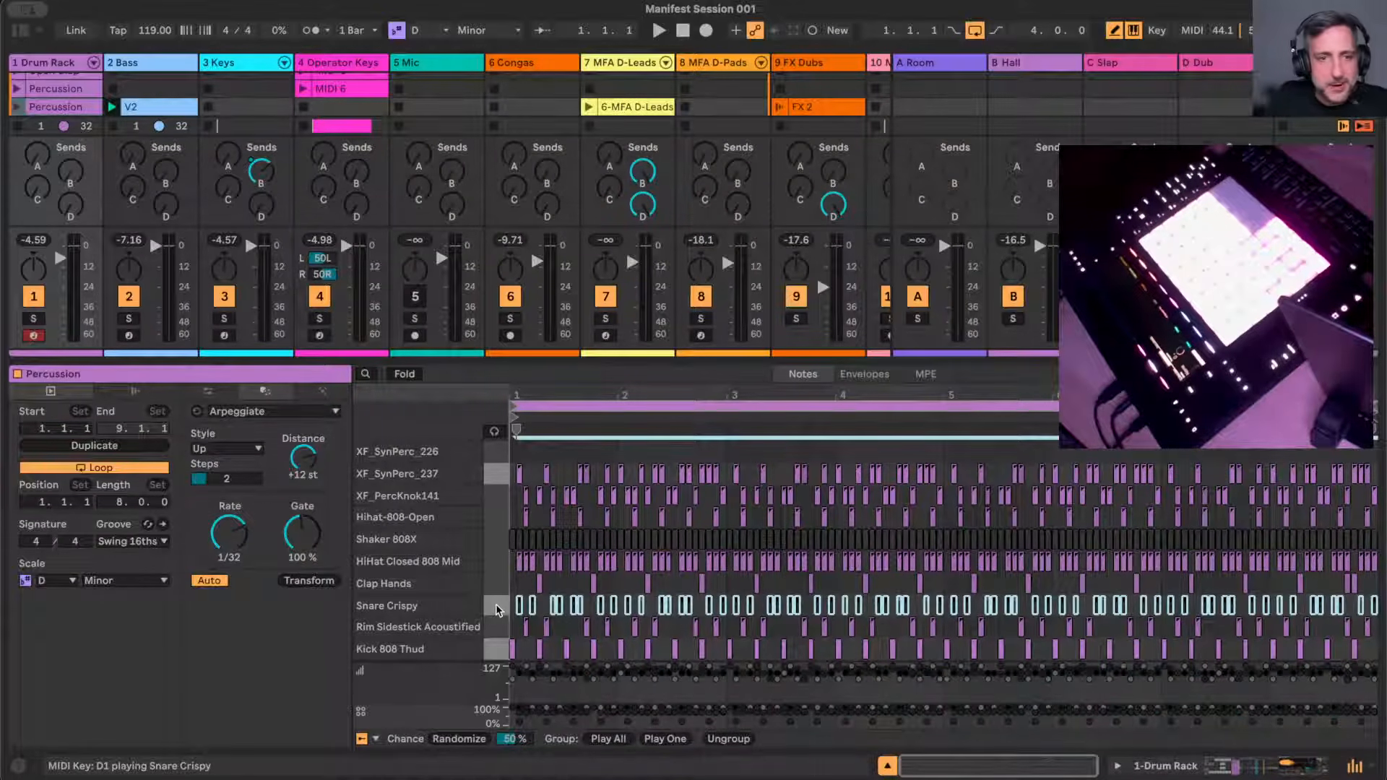
click(496, 539)
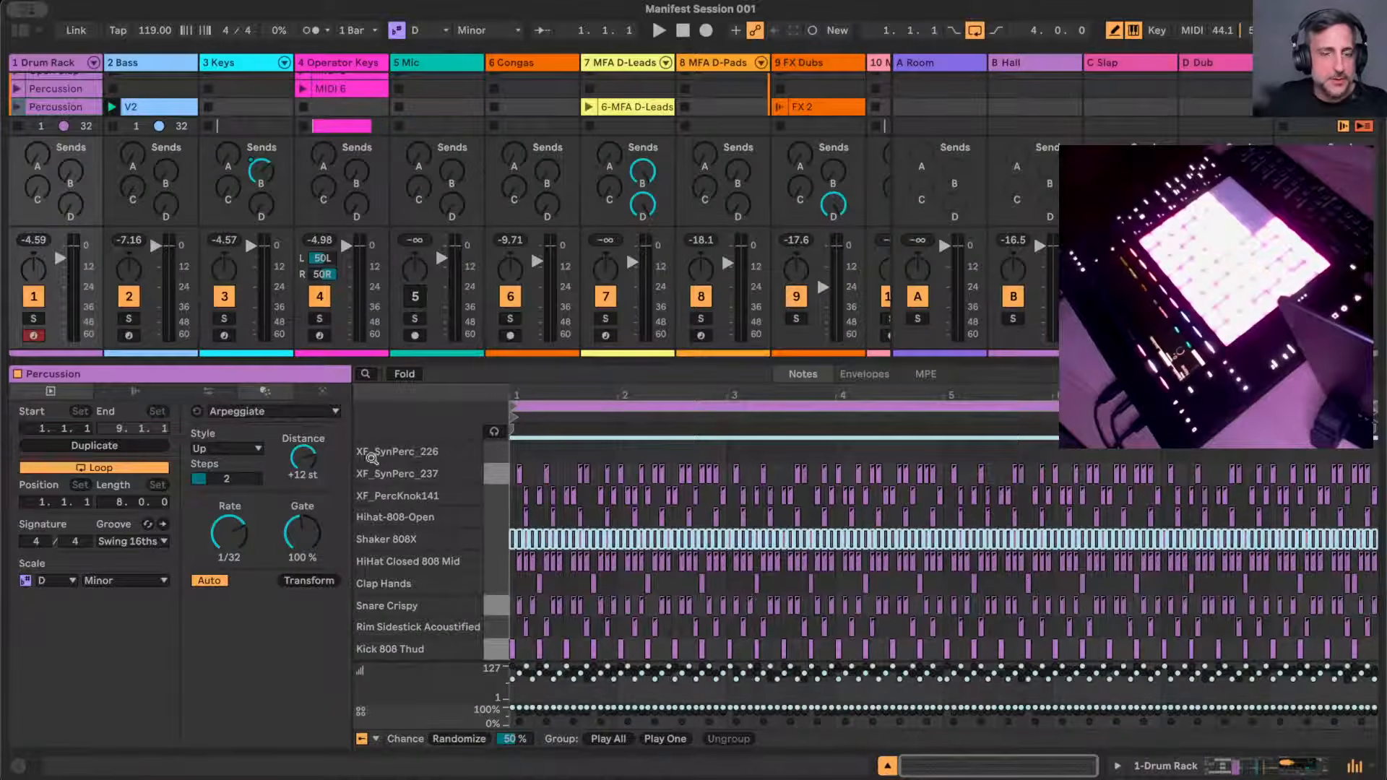
- Rename the duplicated Percussion clip in the fifth slot as Full
drag(470, 362, 462, 518)
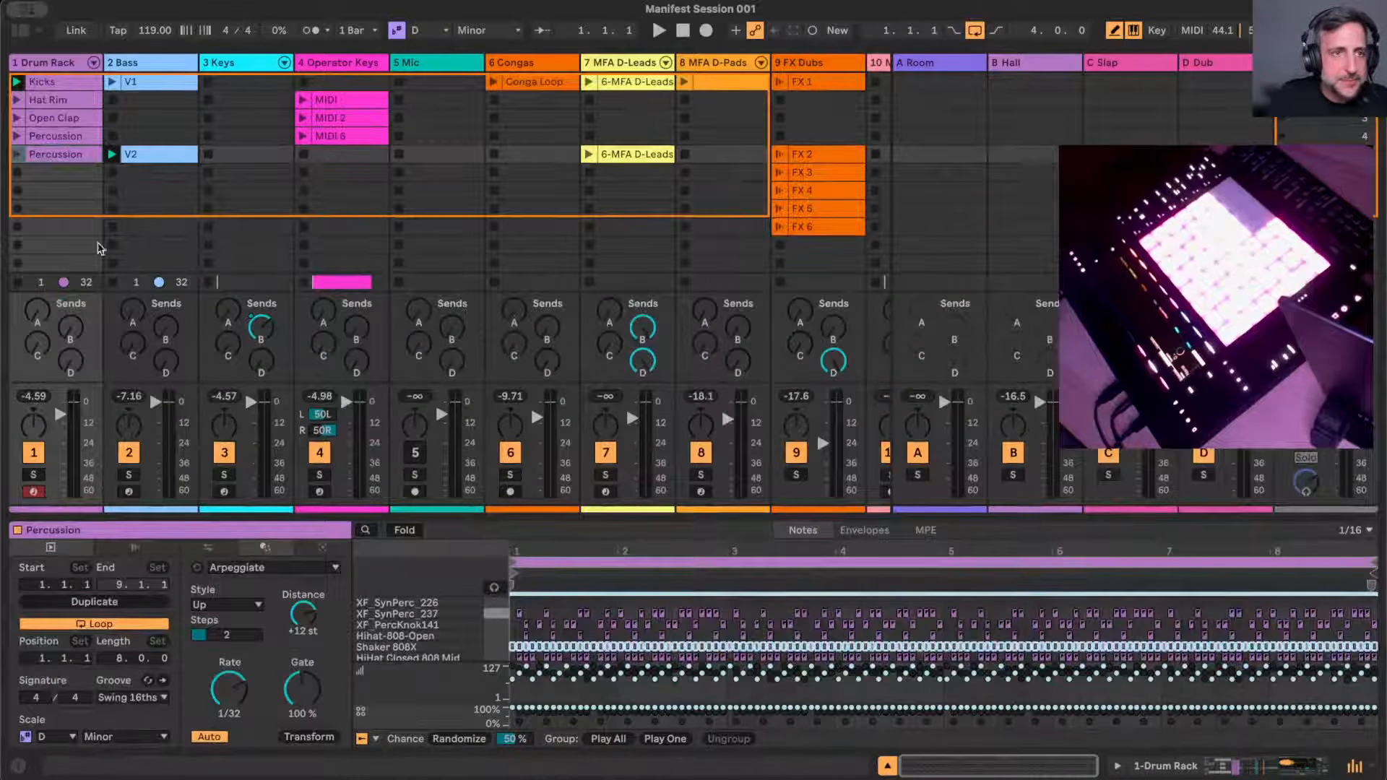
click(65, 156)
key(super+r)
text(Fu)
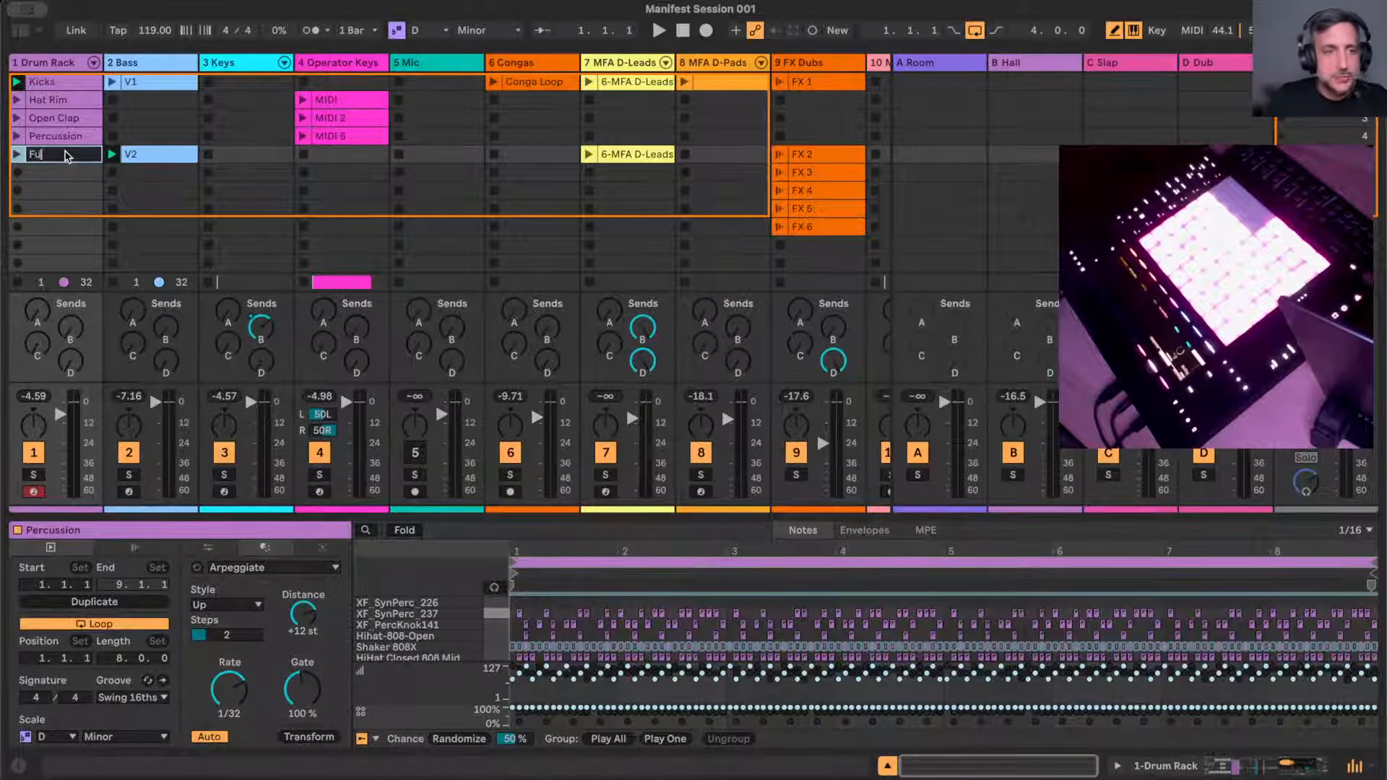
text(ll)
key(Return)
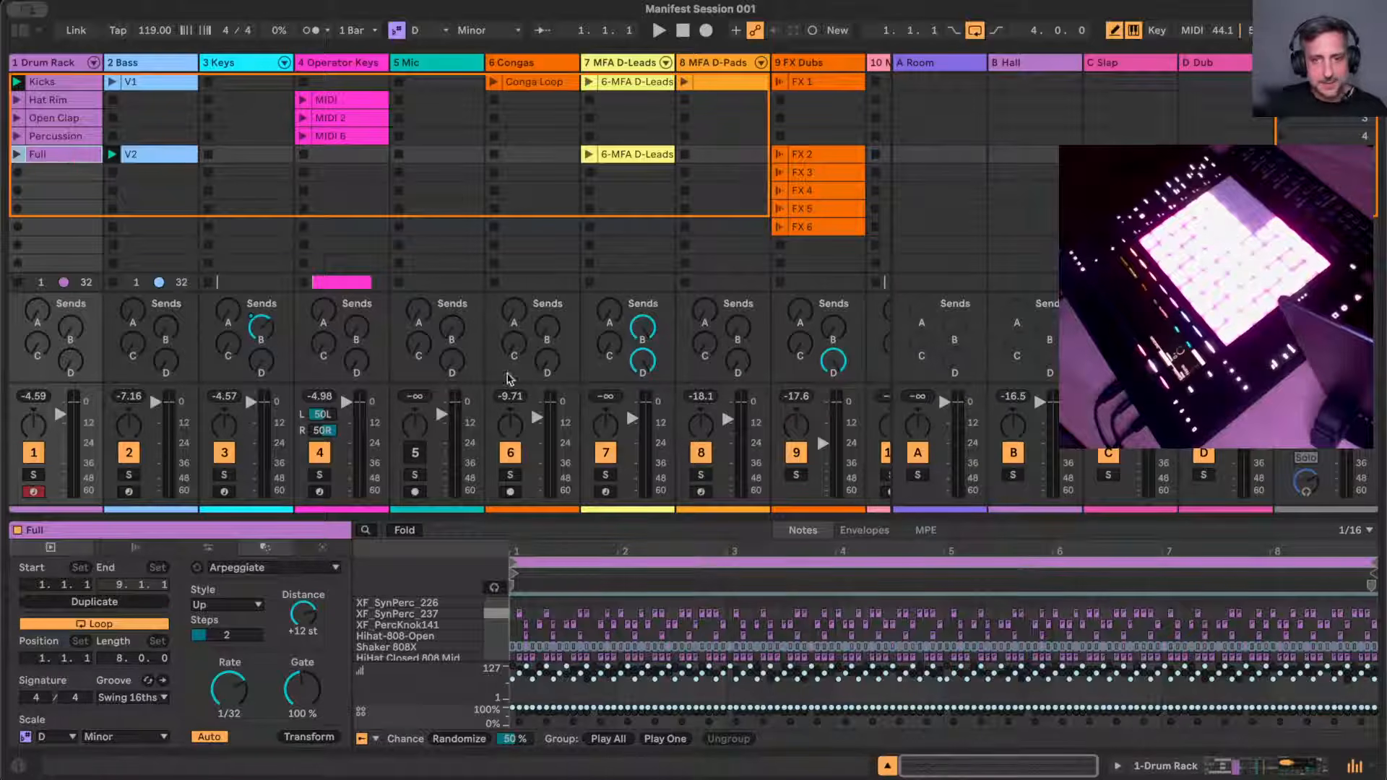
- Duplicate the Full clip and deactivate the copy's Kick 808 Thud, Snare Crispy, Hihat-808-Open, Clap Hands, Shaker 808X and HiHat Closed 808 Mid notes
drag(664, 514, 657, 417)
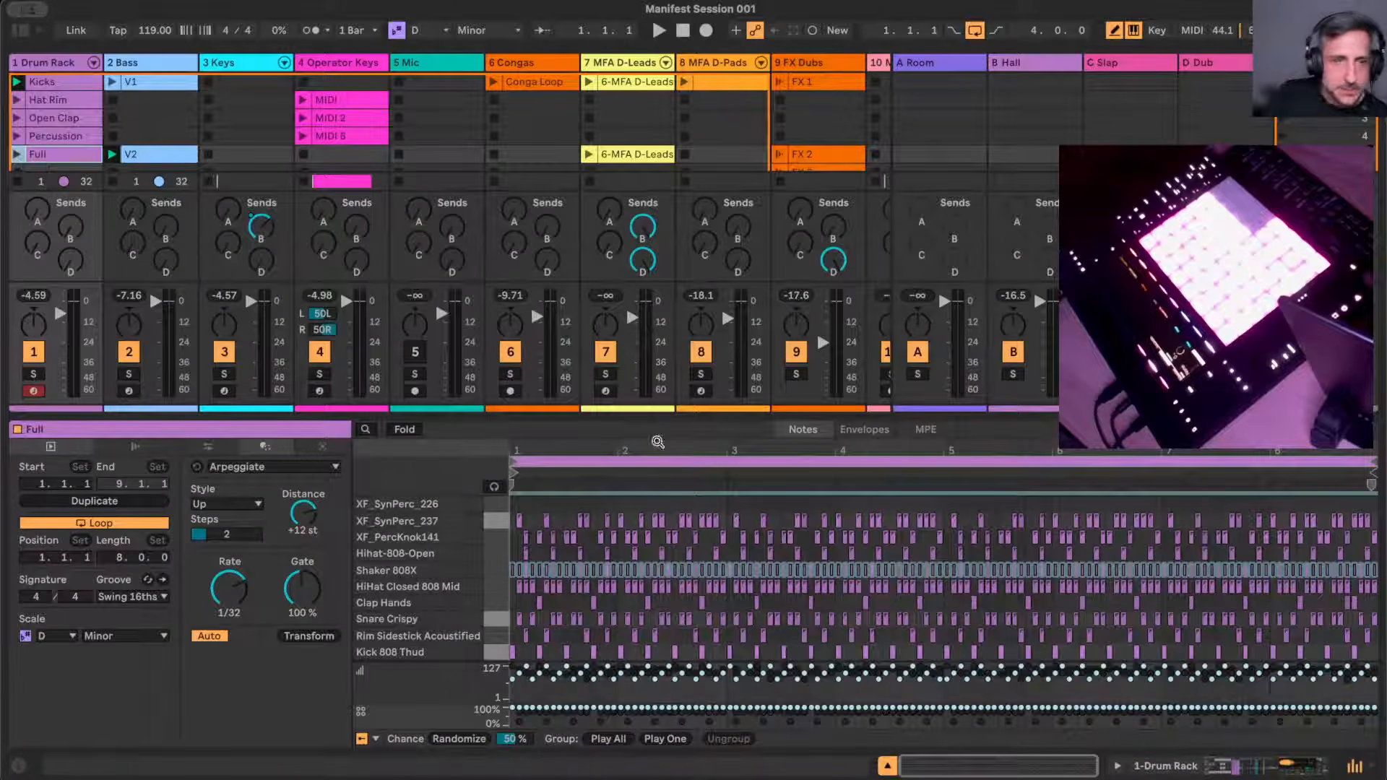
drag(665, 416, 664, 470)
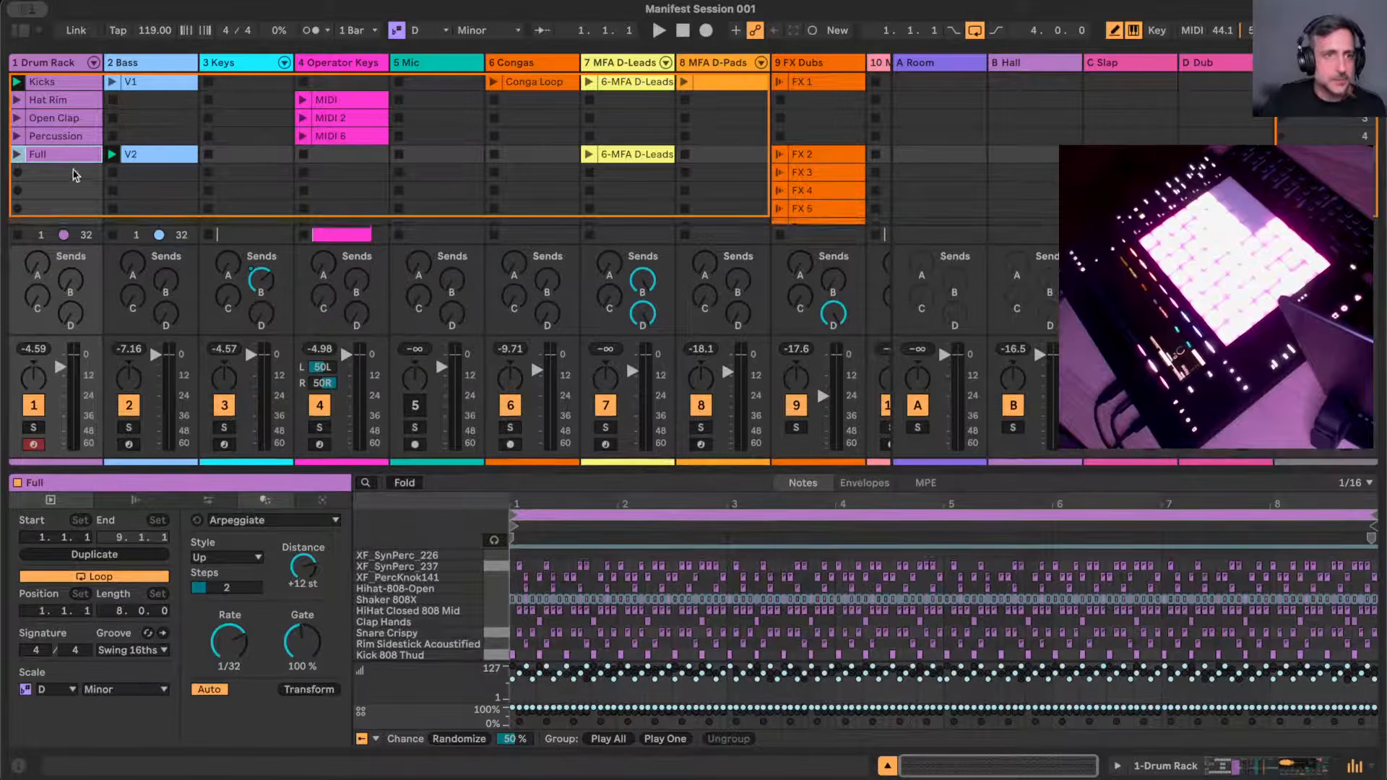
key(super+d)
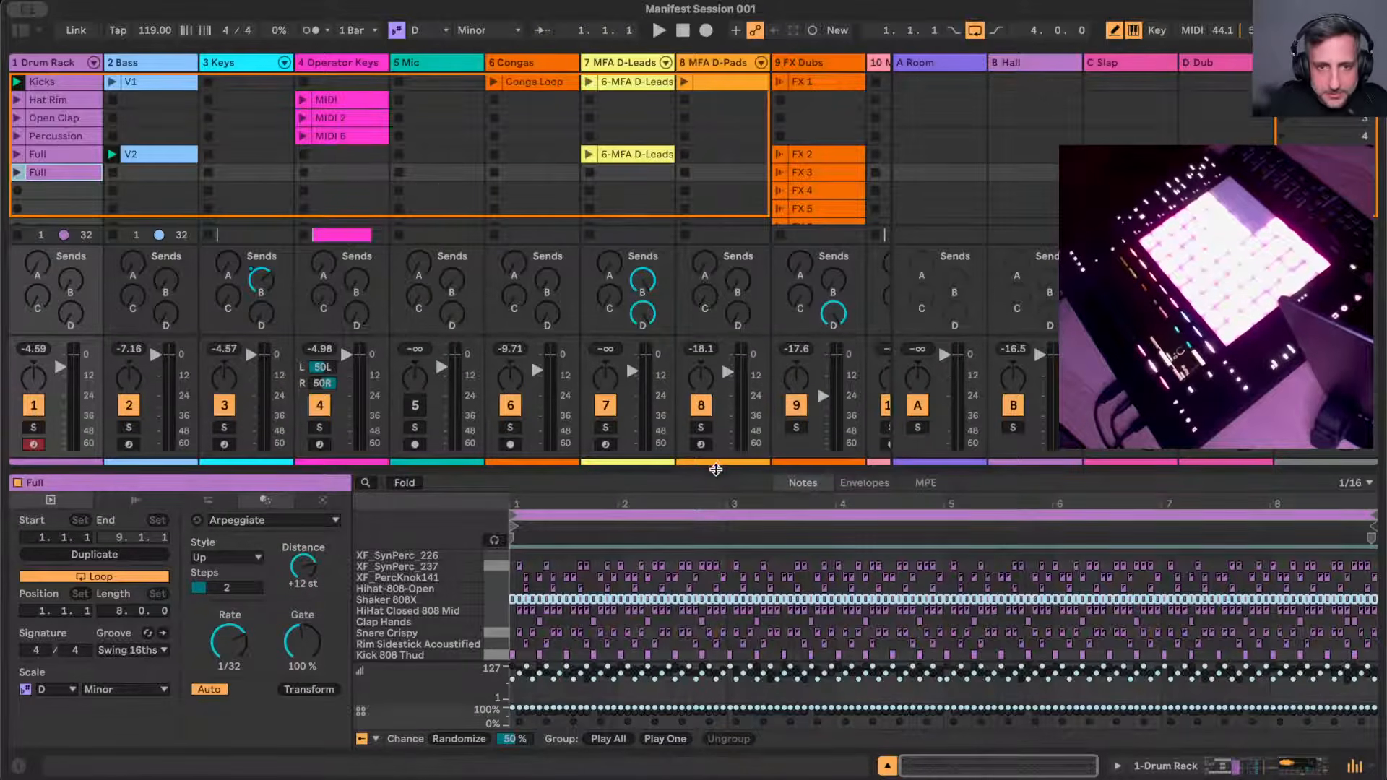
drag(717, 469, 715, 317)
click(499, 625)
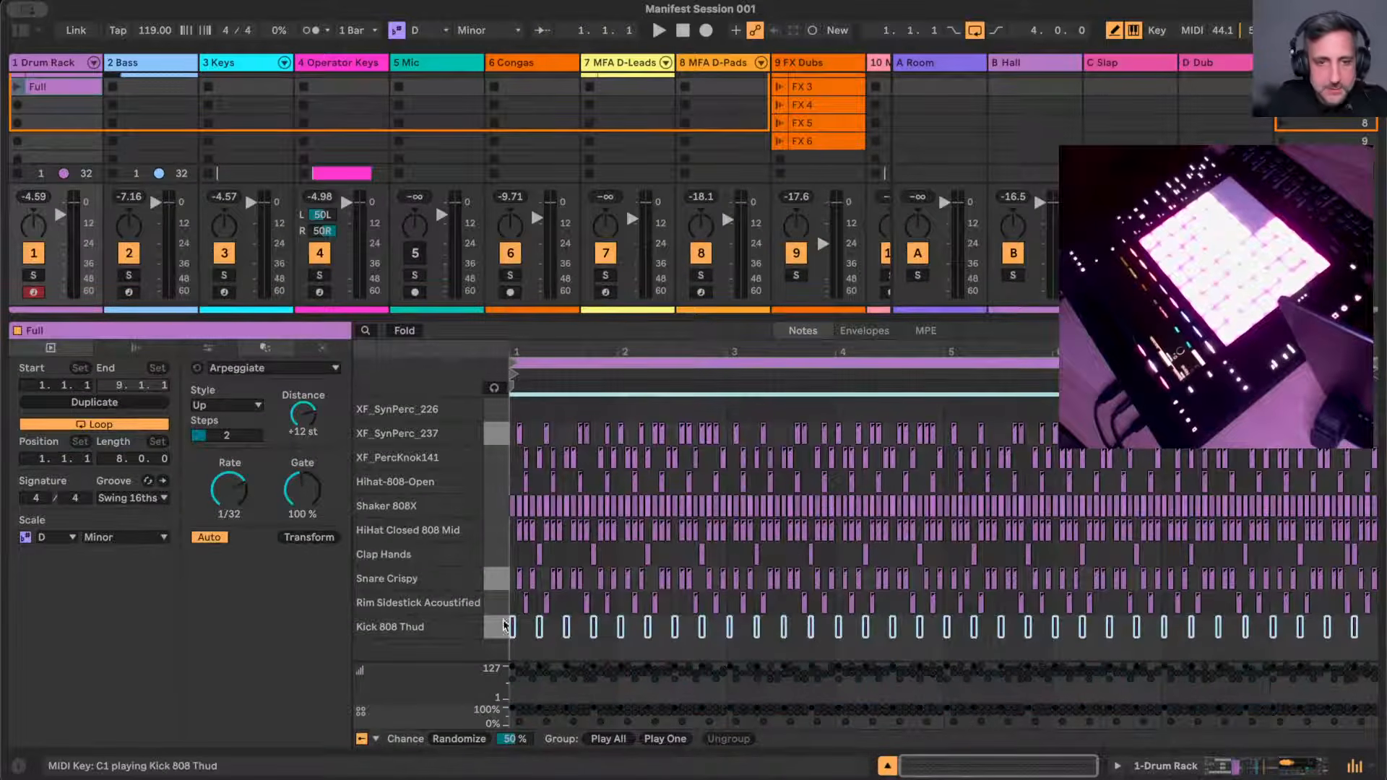
click(498, 585)
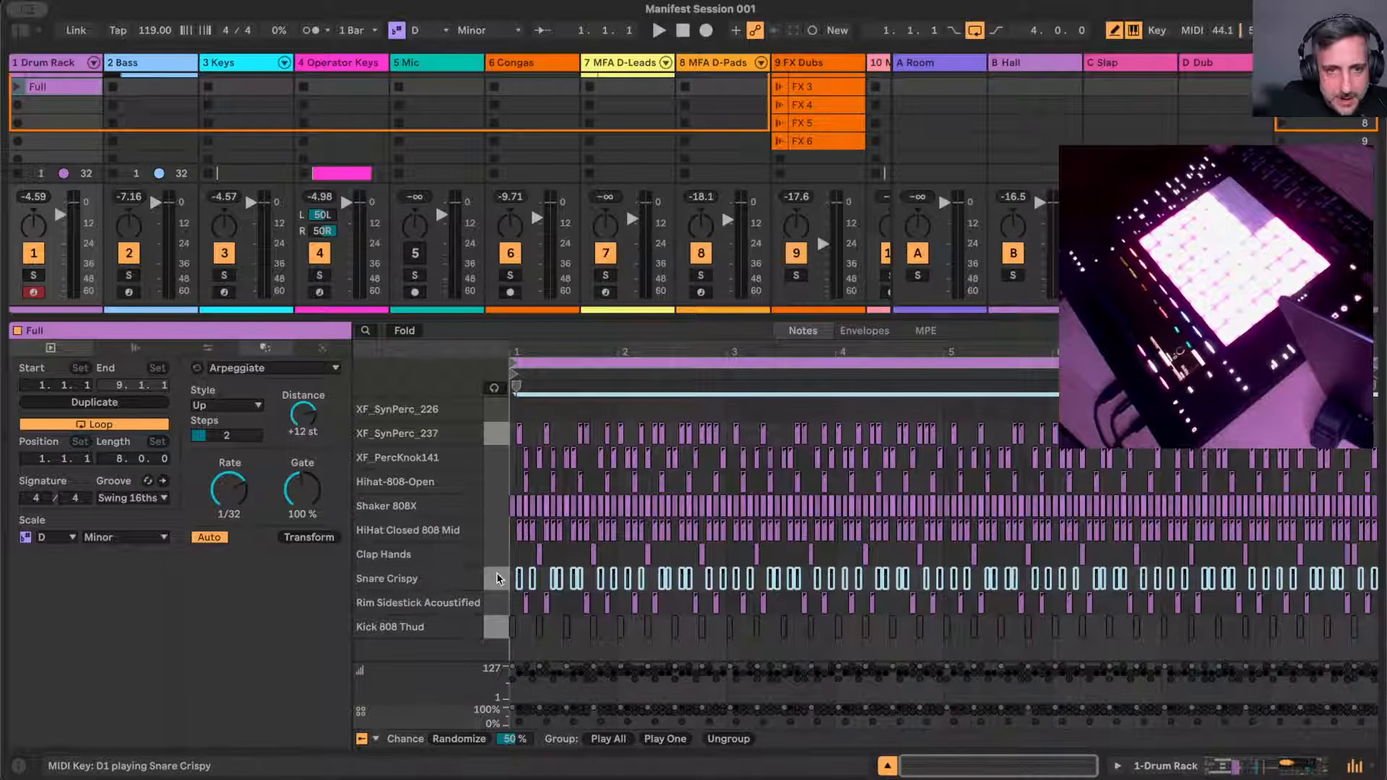
click(497, 482)
click(497, 552)
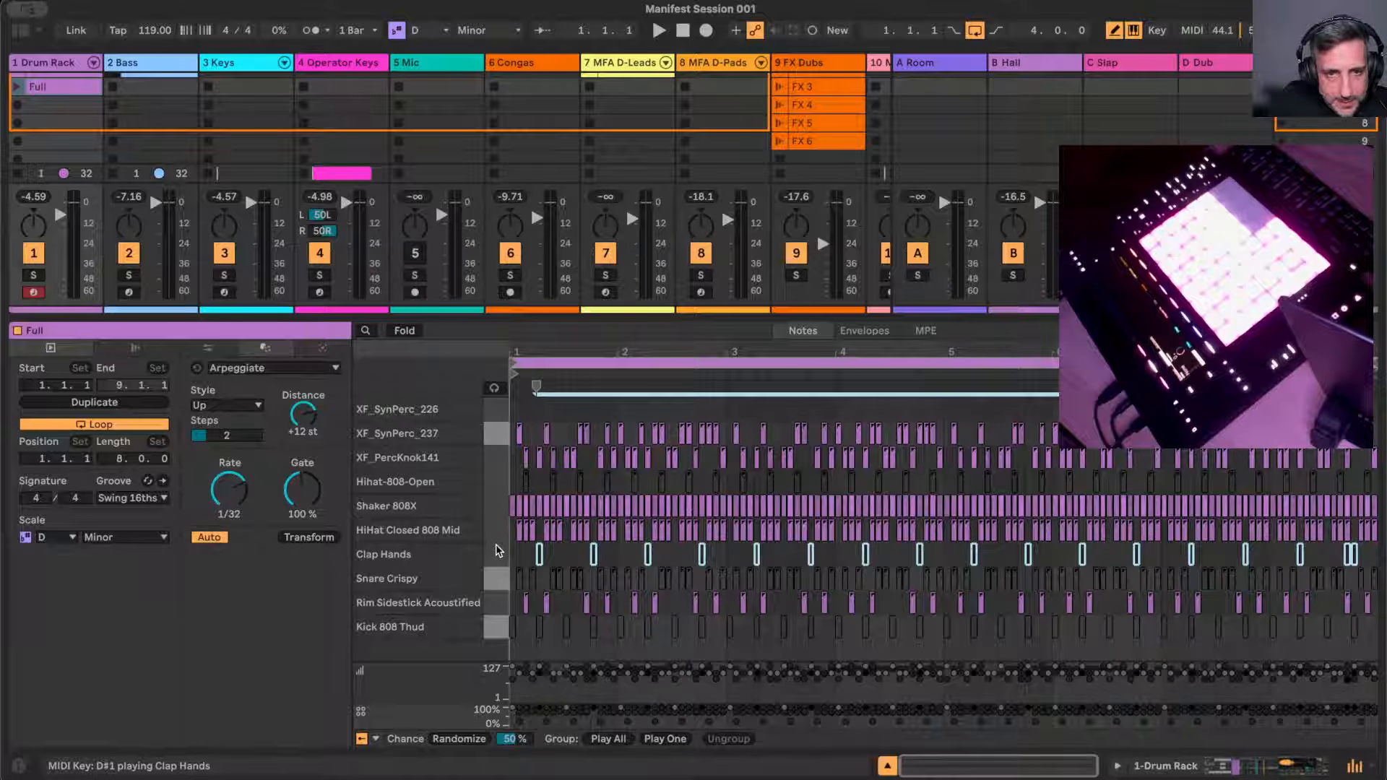
click(504, 510)
click(502, 524)
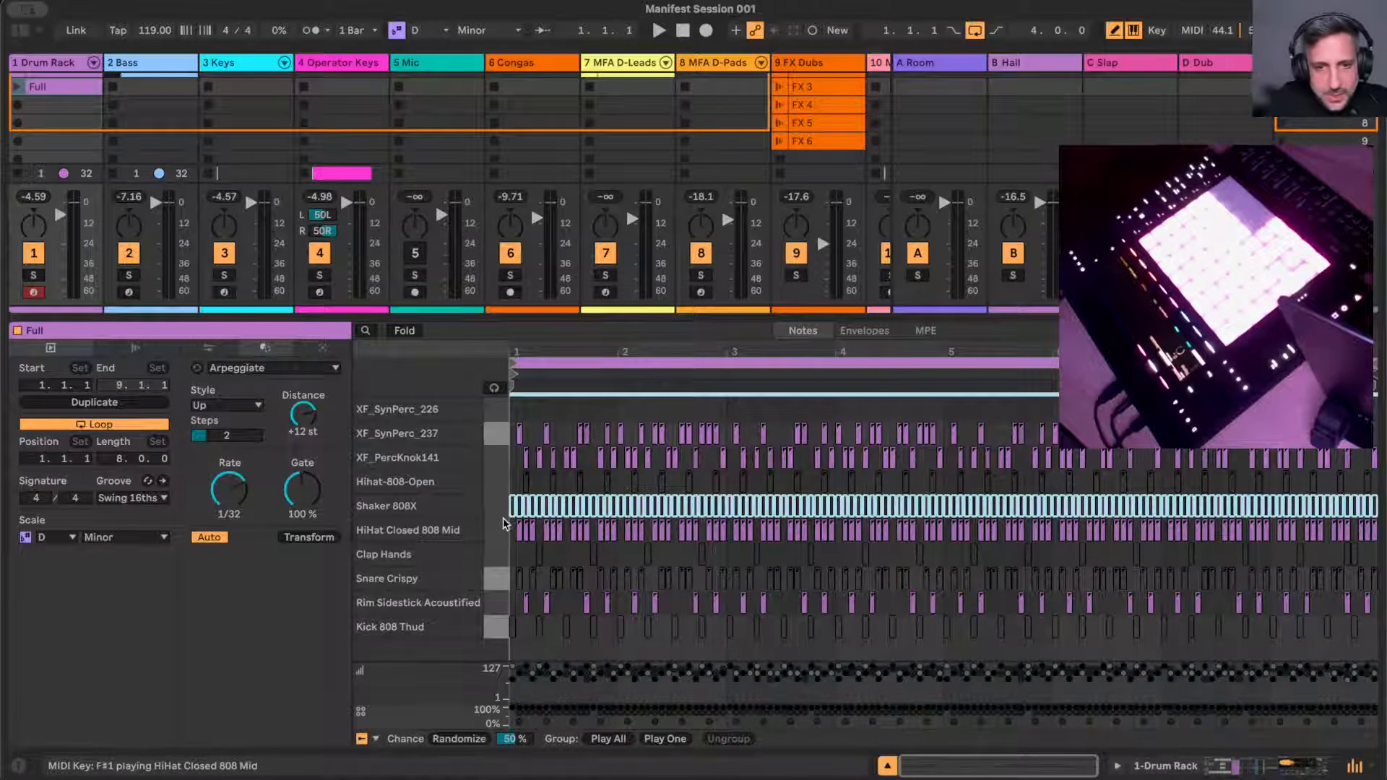
click(497, 554)
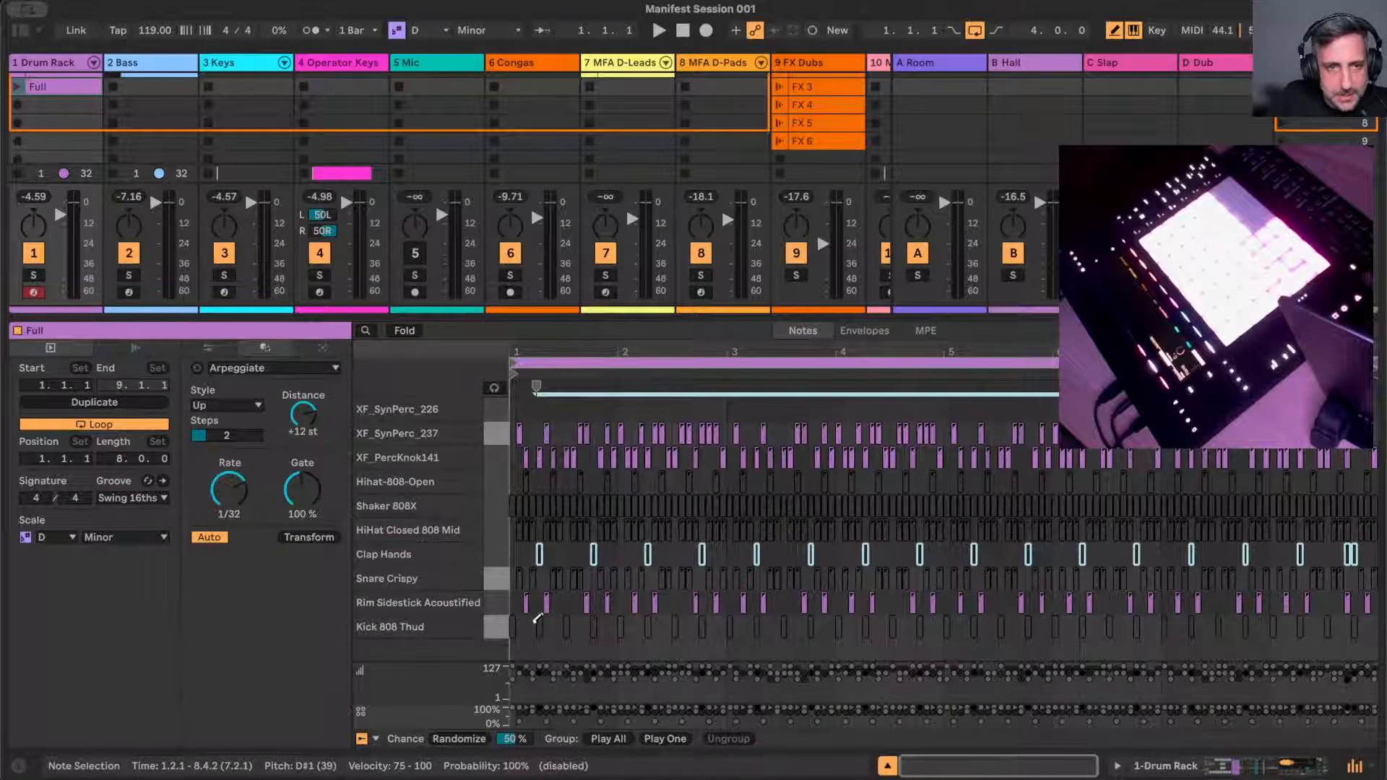
- Rename the duplicated Full clip in the sixth slot as Breakdown
drag(604, 317, 602, 398)
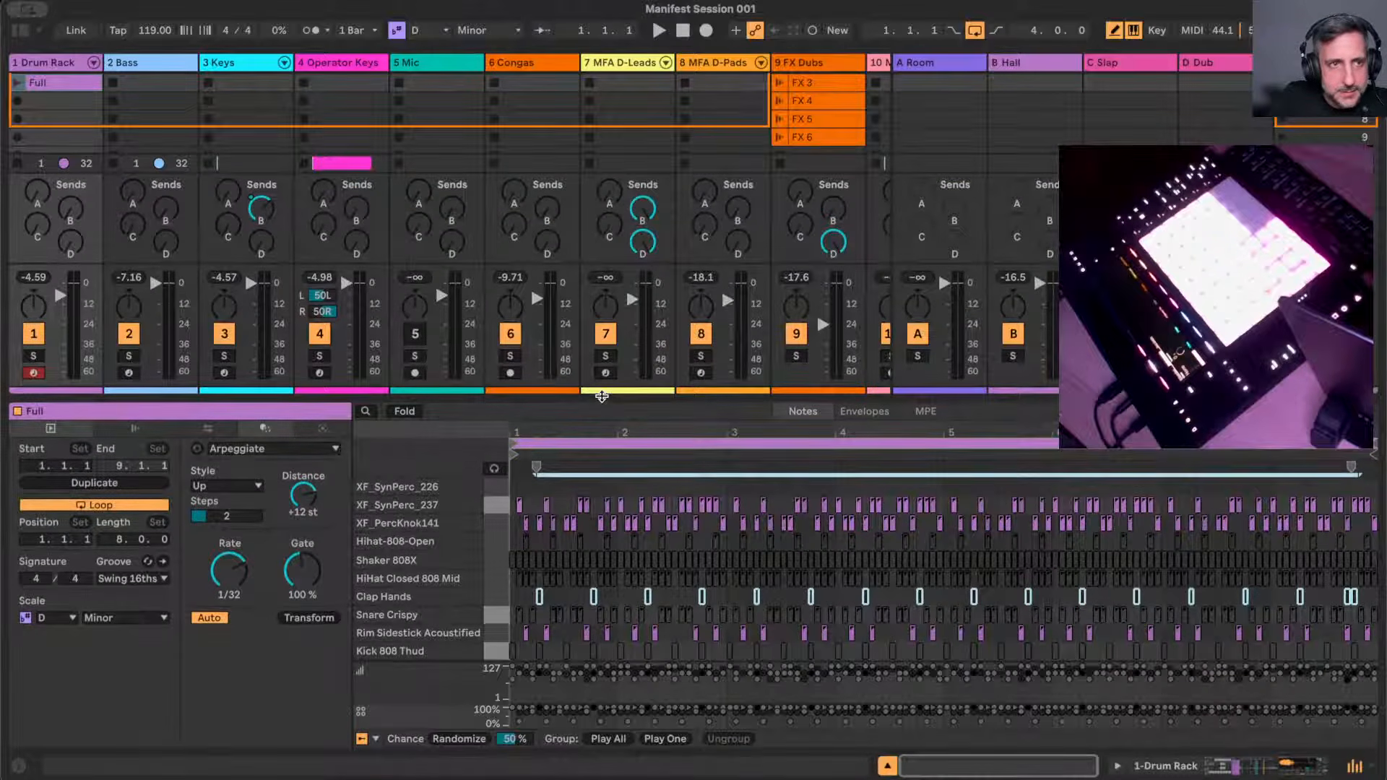
click(67, 84)
text(Breakdown)
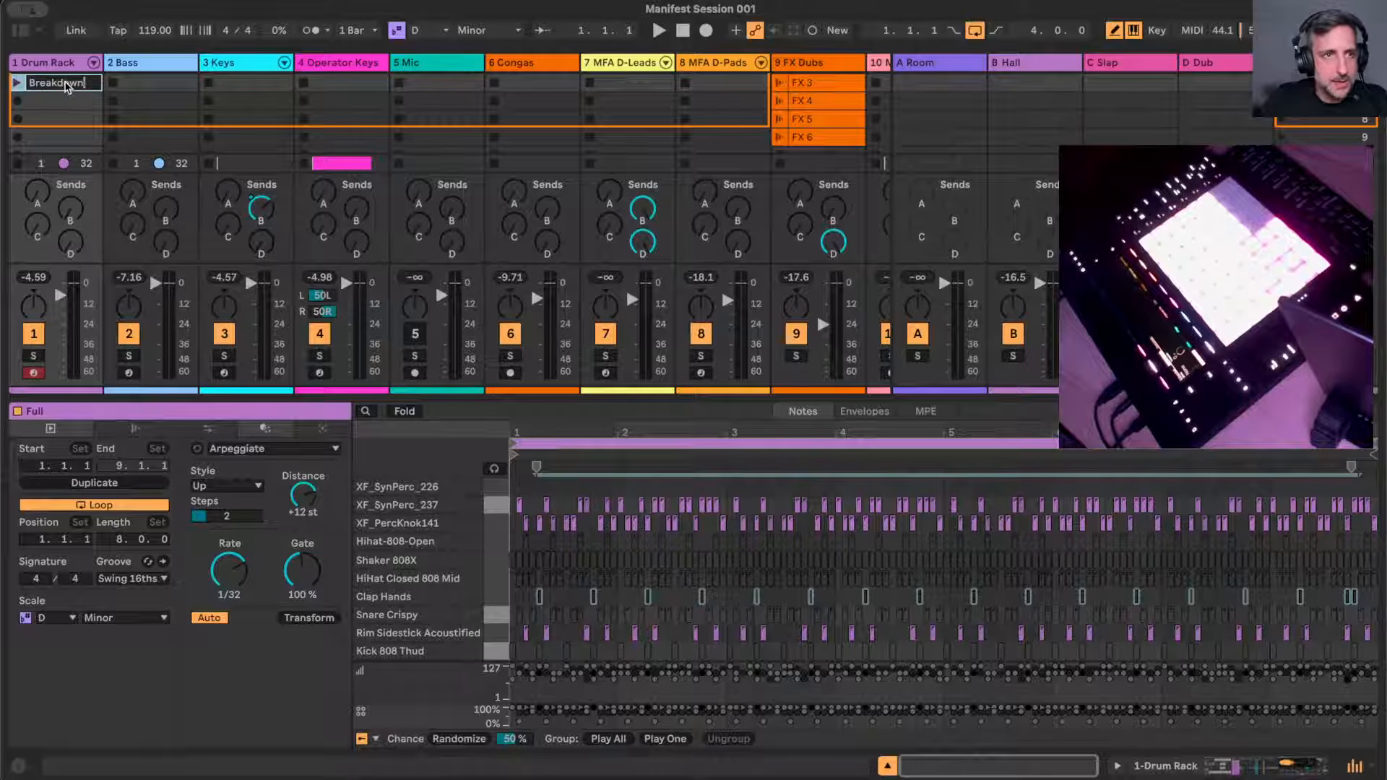
key(Return)
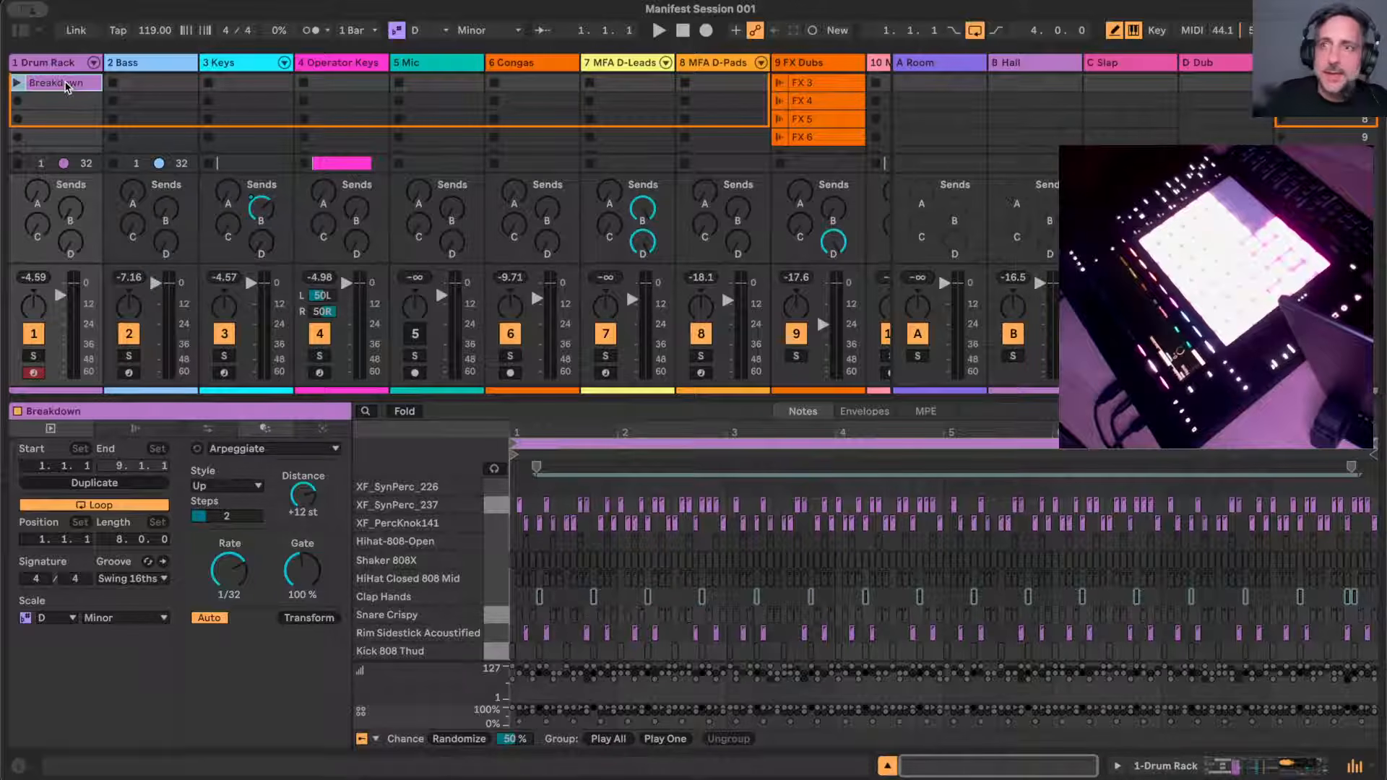
- Duplicate the Breakdown clip and reactivate the copy's Kick 808 Thud notes
key(ctrl+d)
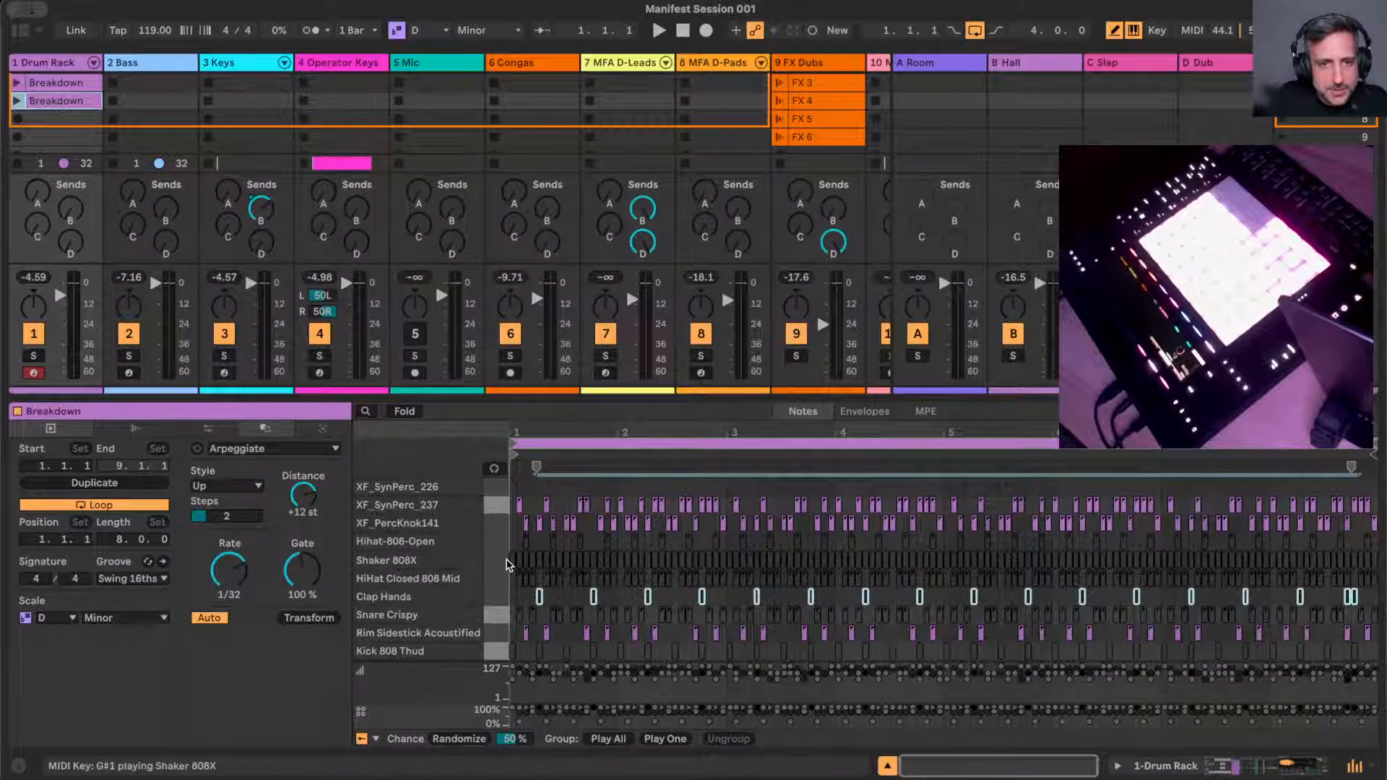
click(500, 652)
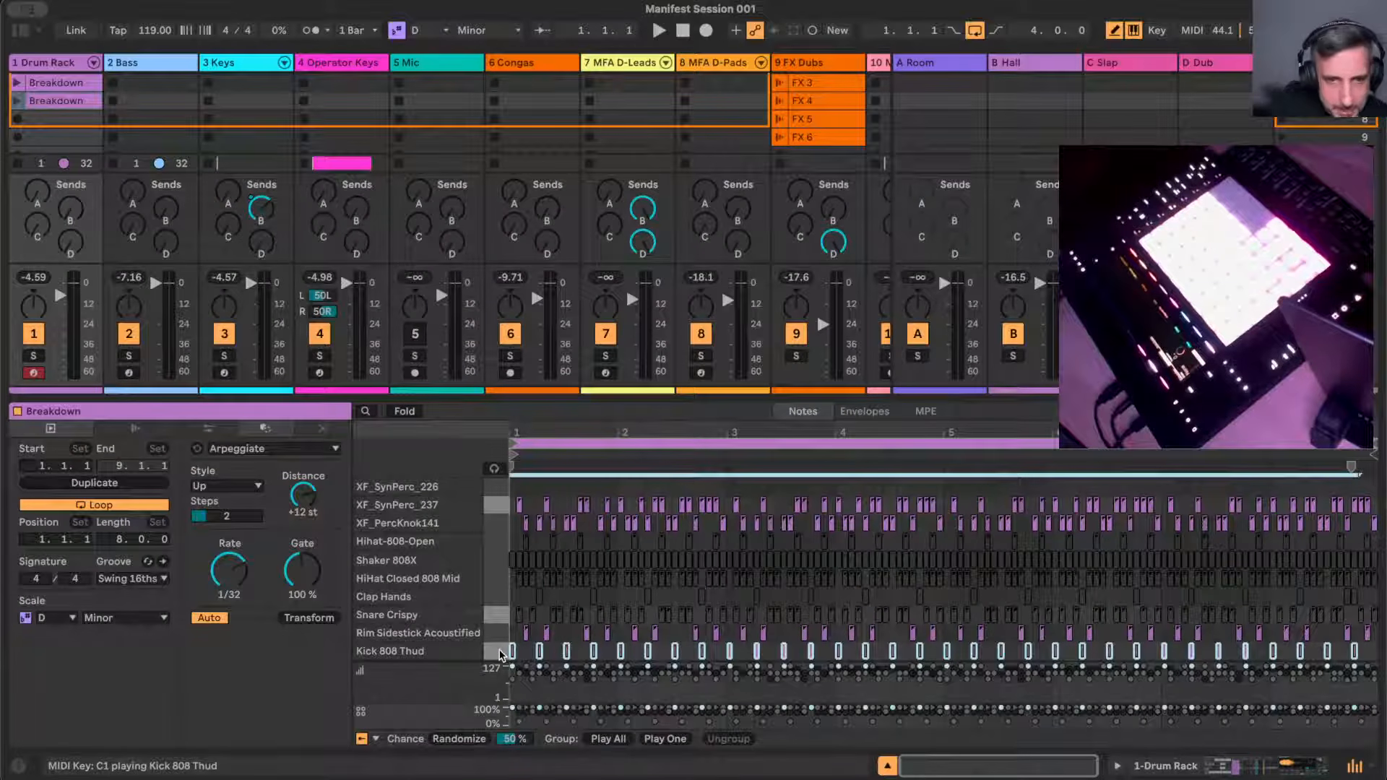
click(501, 598)
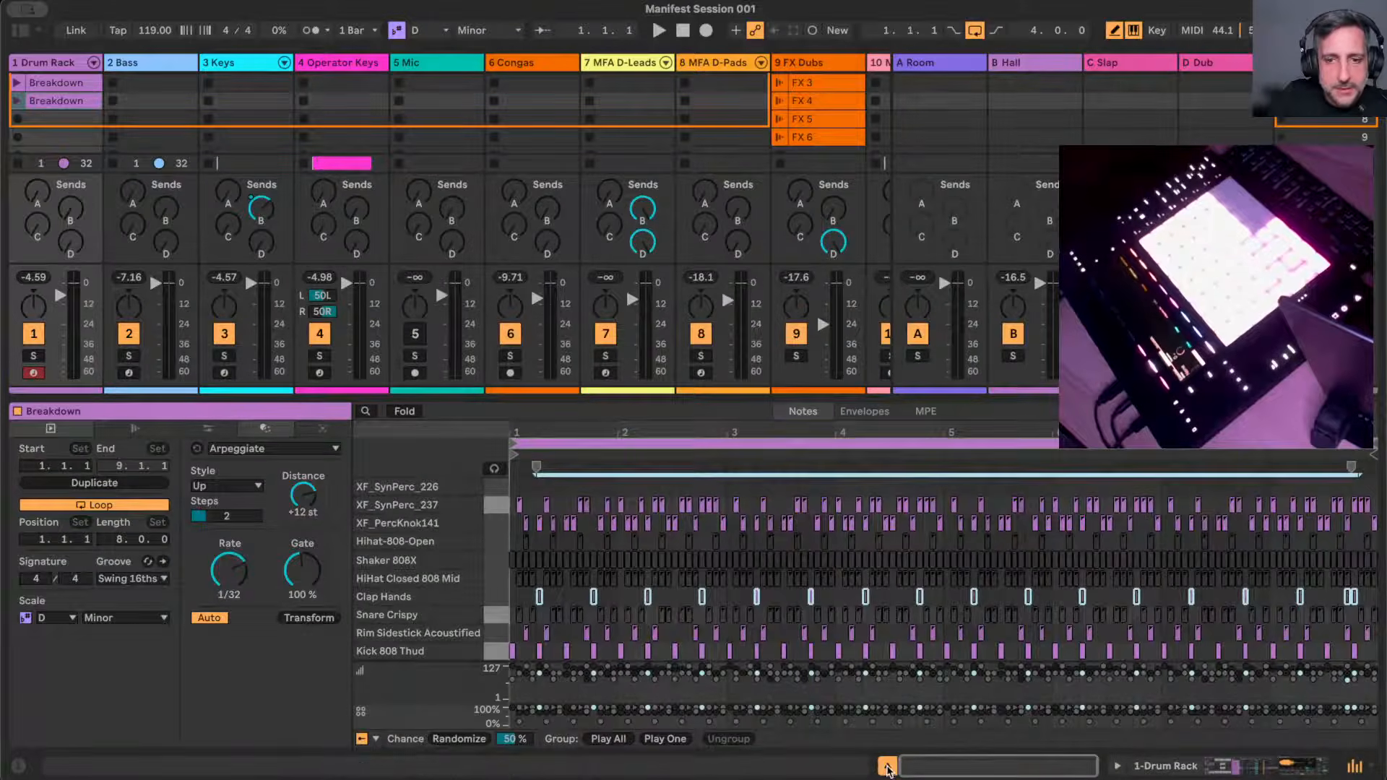
- Hide the clip editor and rename the duplicated Breakdown clip in the seventh slot as Minimized
click(887, 765)
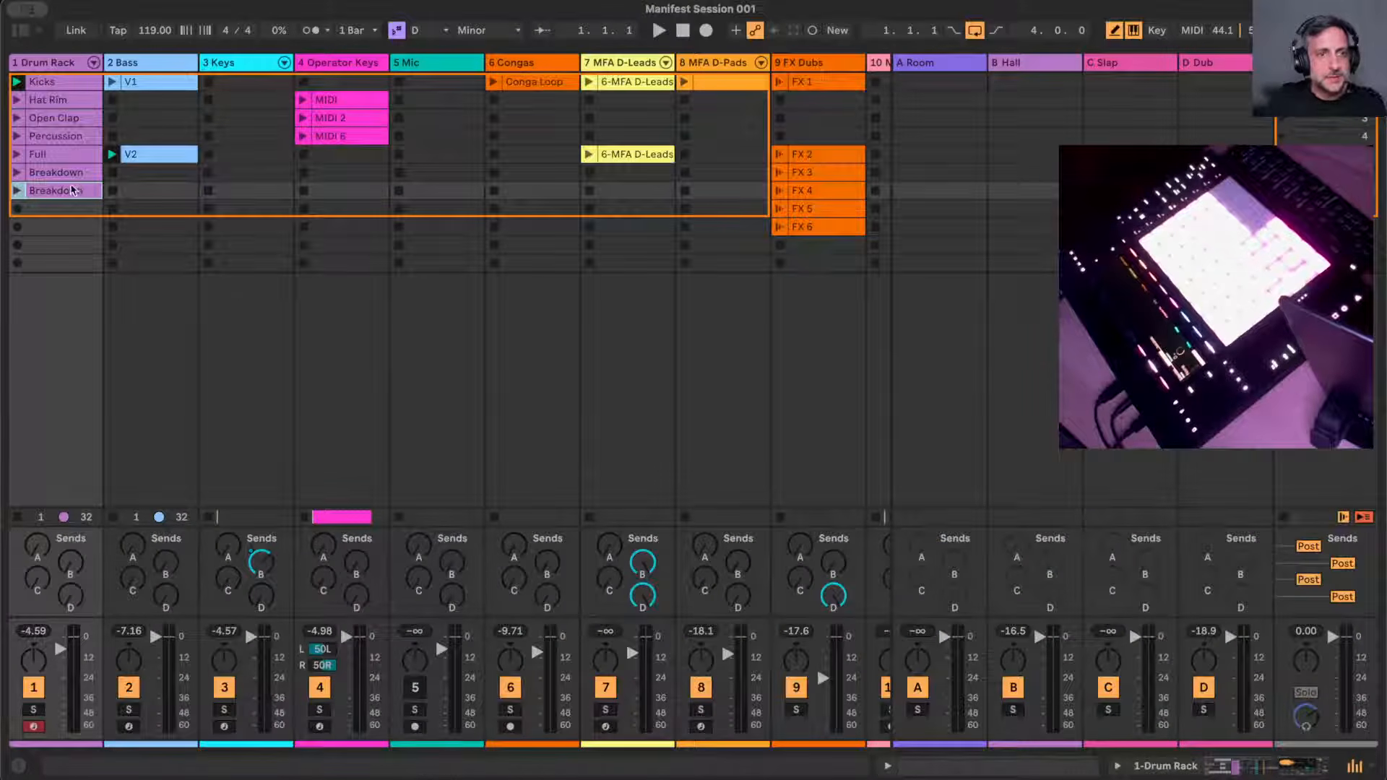
key(super+r)
text(Mini)
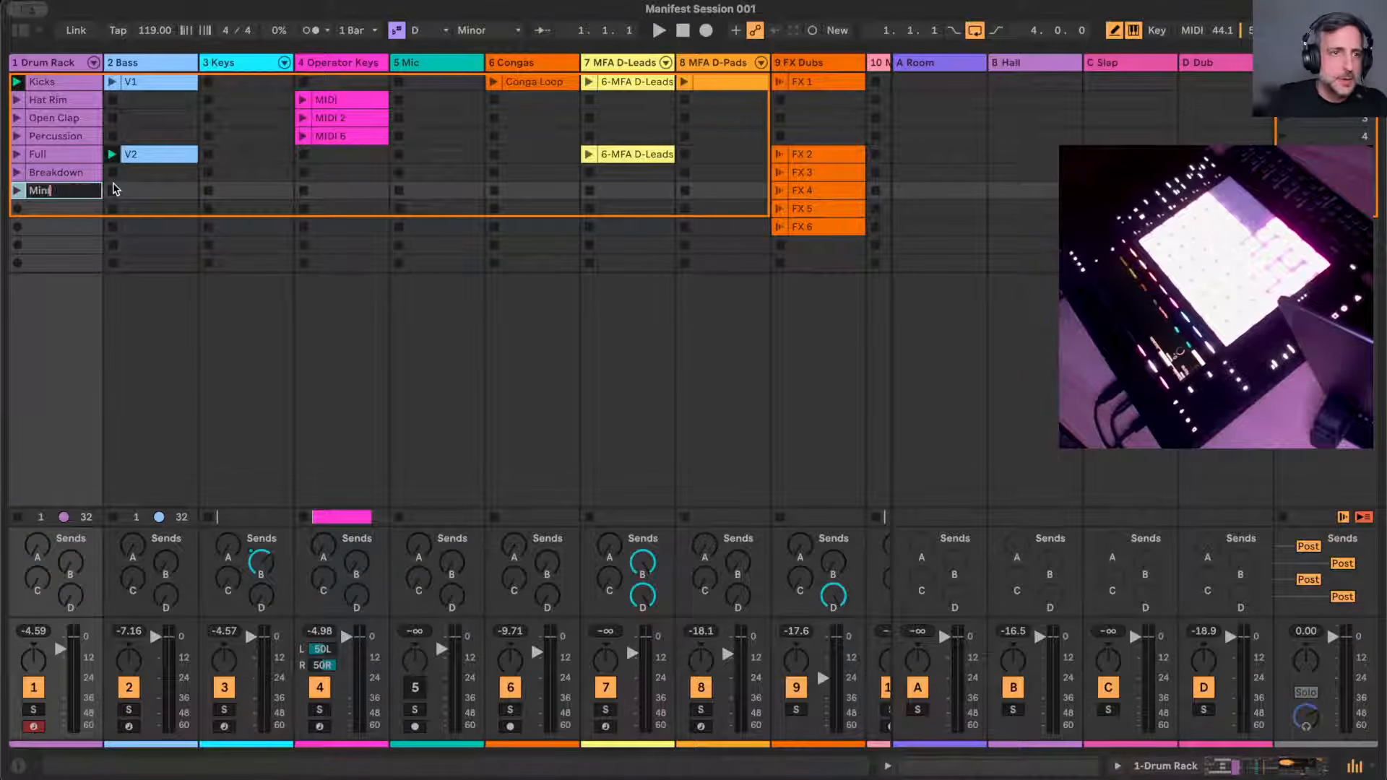
text(mized)
key(Return)
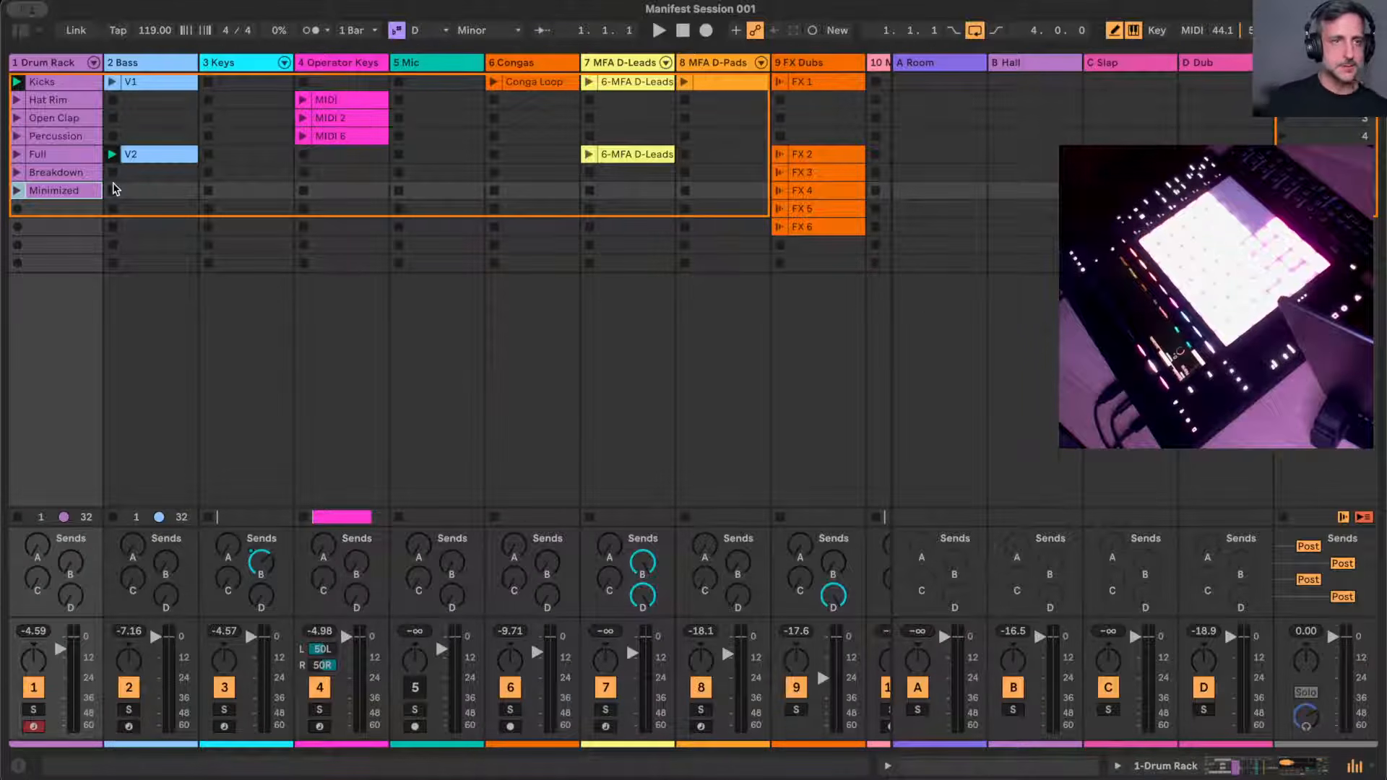
- Rearrange the Bass clips so V1 fills the Hat Rim and Open Clap rows and V2 fills the Percussion, Full and Breakdown rows
drag(133, 84, 135, 105)
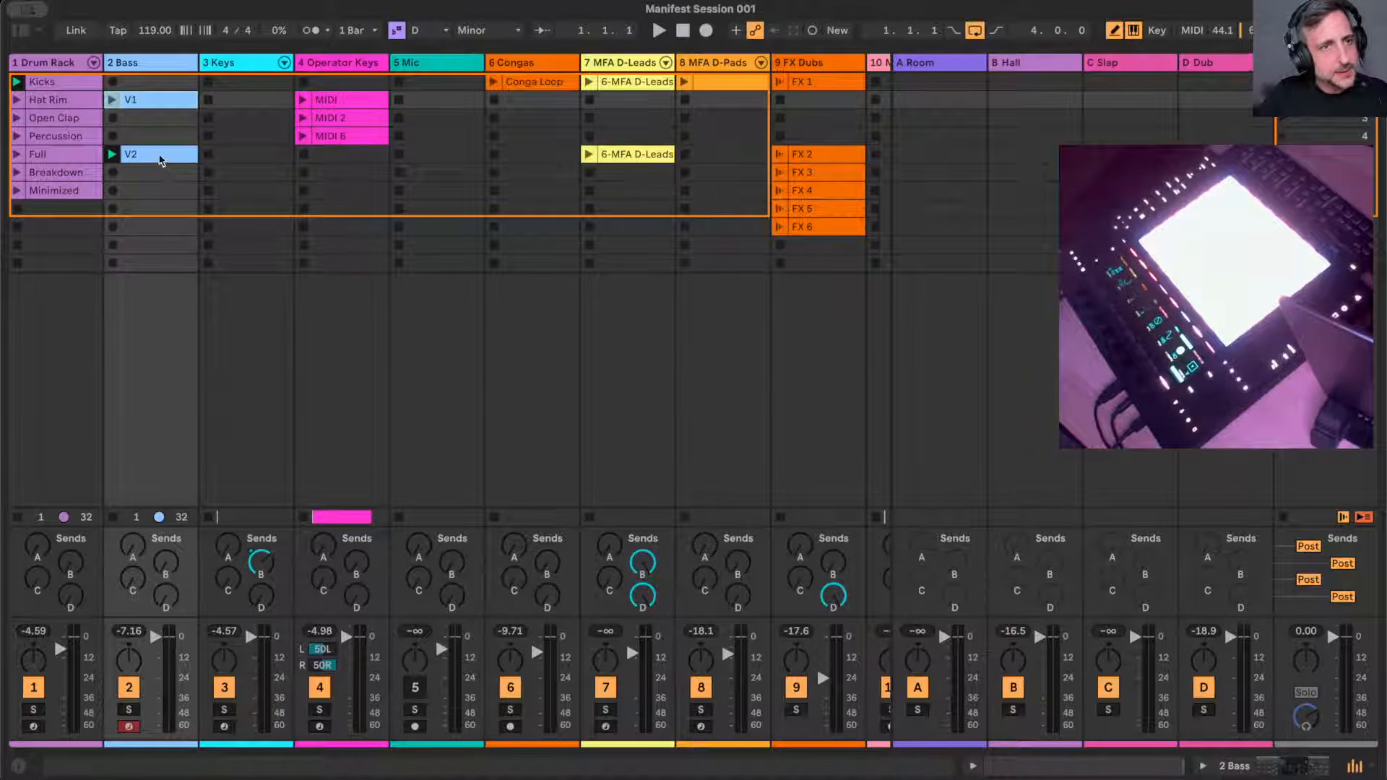
alt+drag(139, 101, 159, 142)
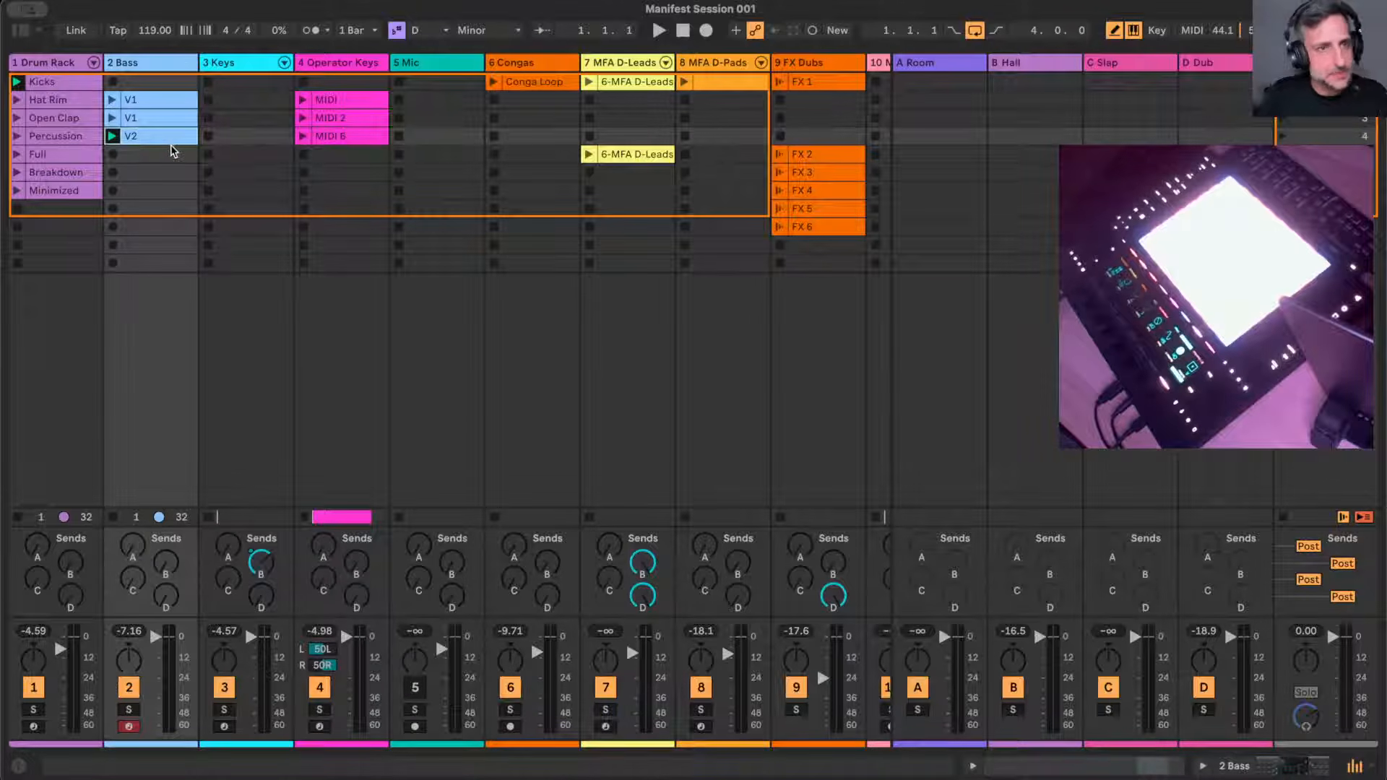
key(super+d)
key(super+d)
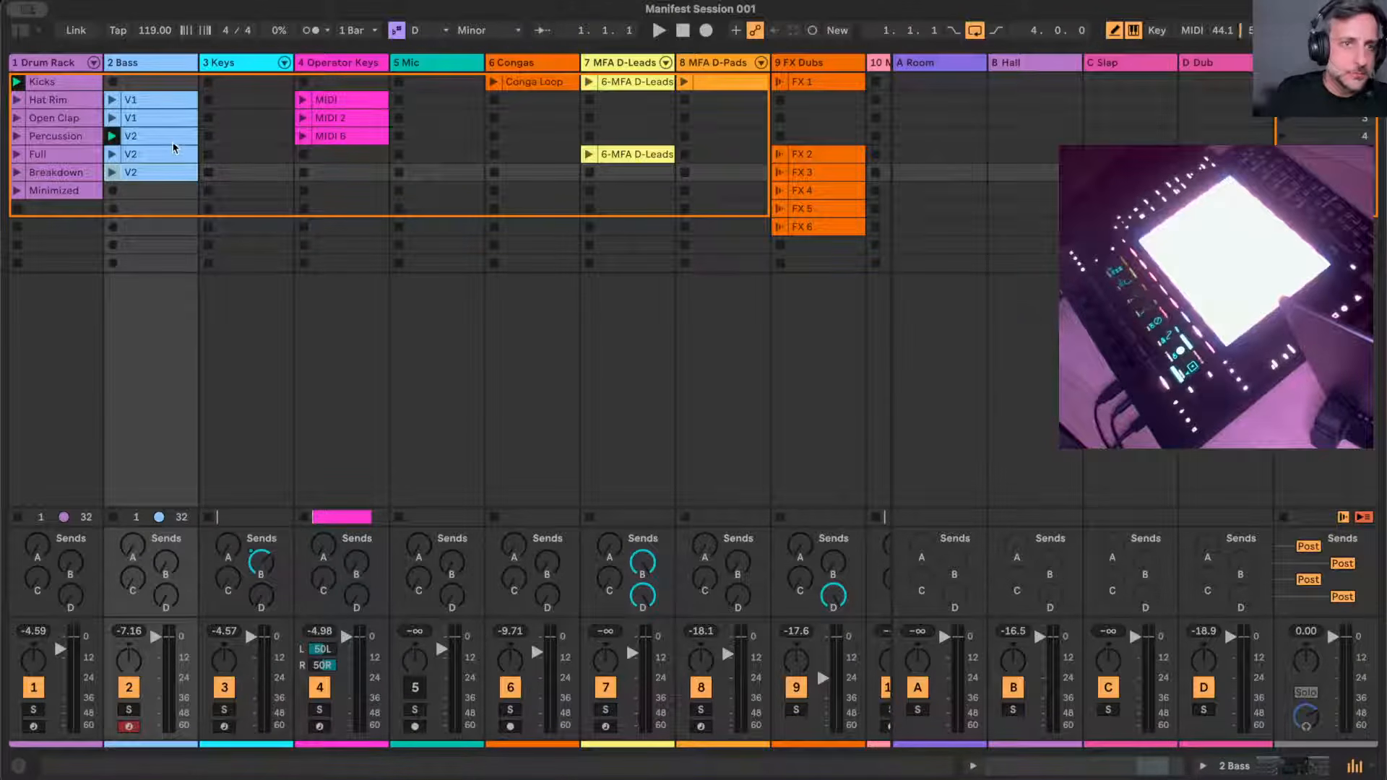
- Move the clips MIDI, MIDI 2 and MIDI 6 from the Operator Keys track to the same rows of the Keys track
double_click(325, 64)
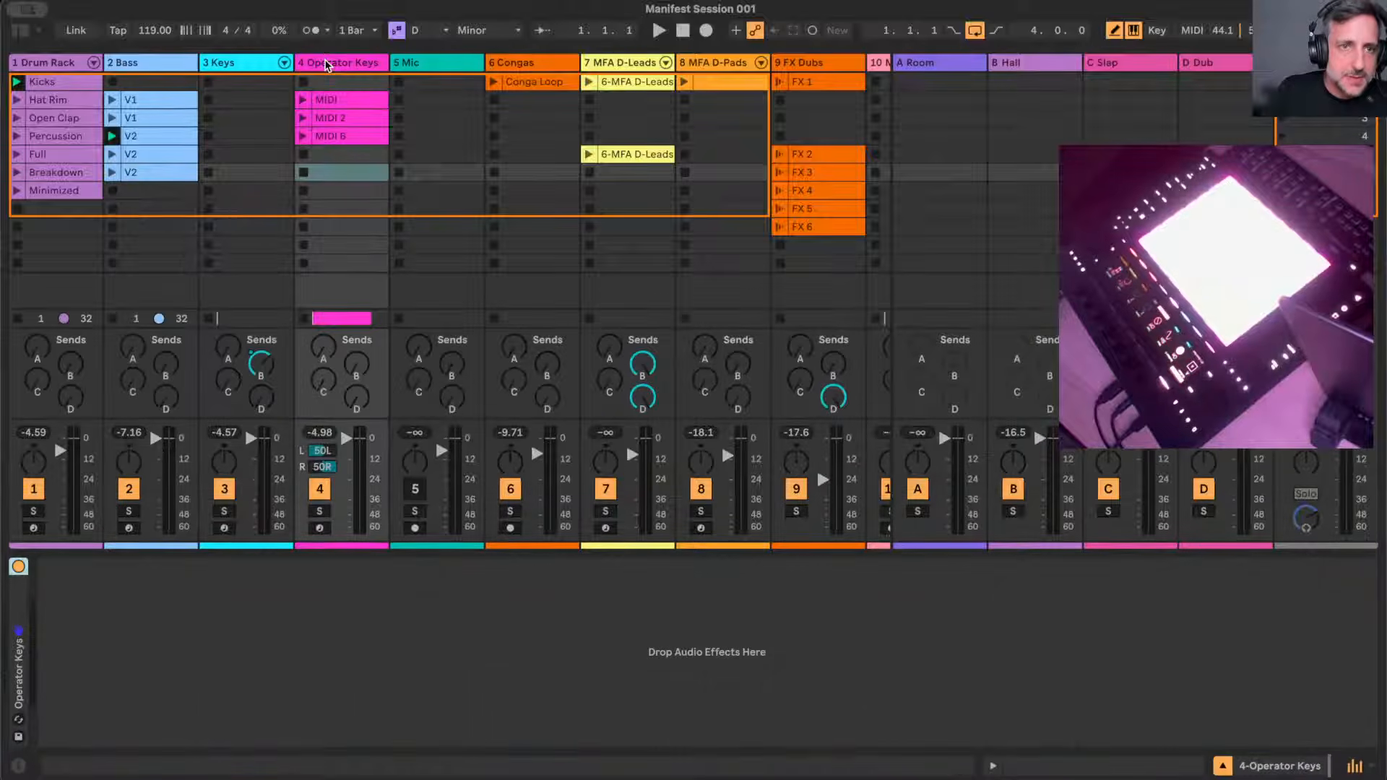
click(327, 102)
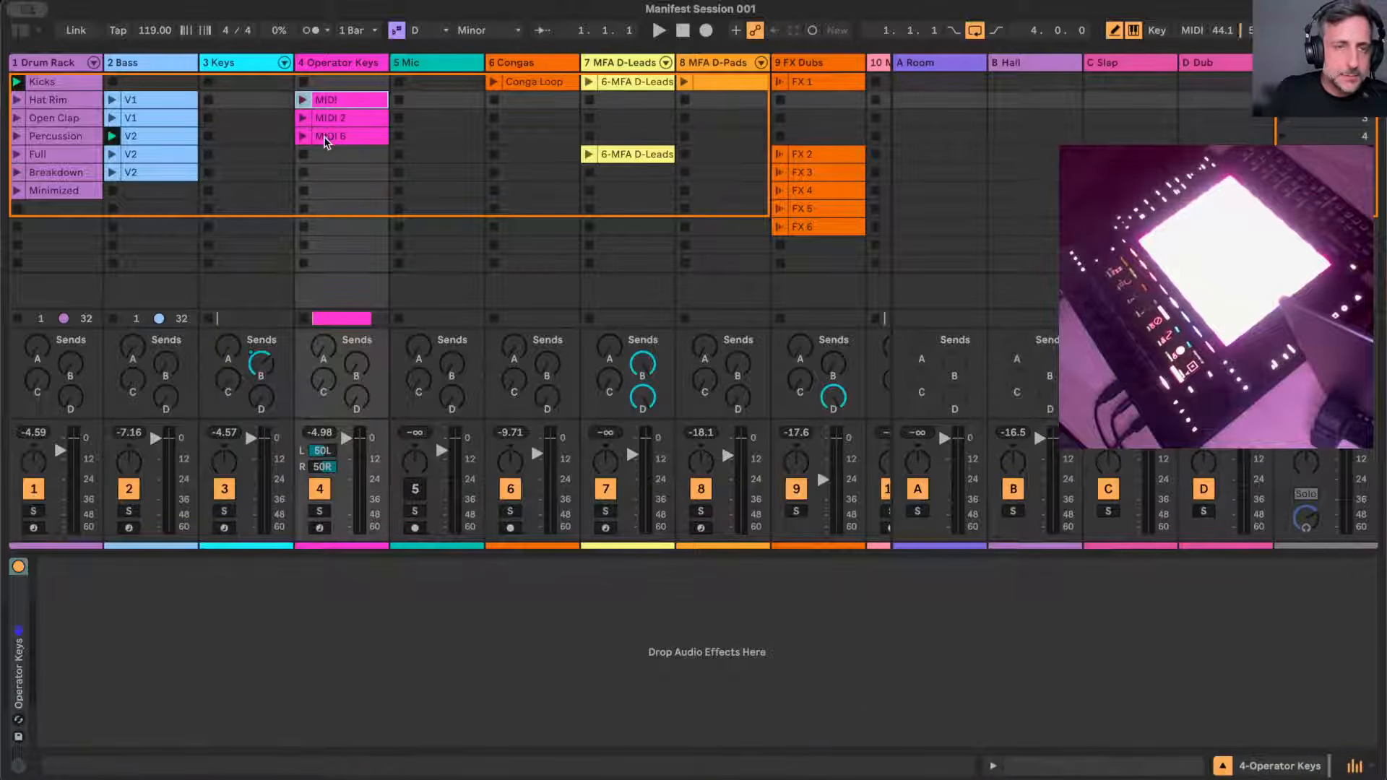
shift+click(325, 139)
drag(339, 103, 269, 102)
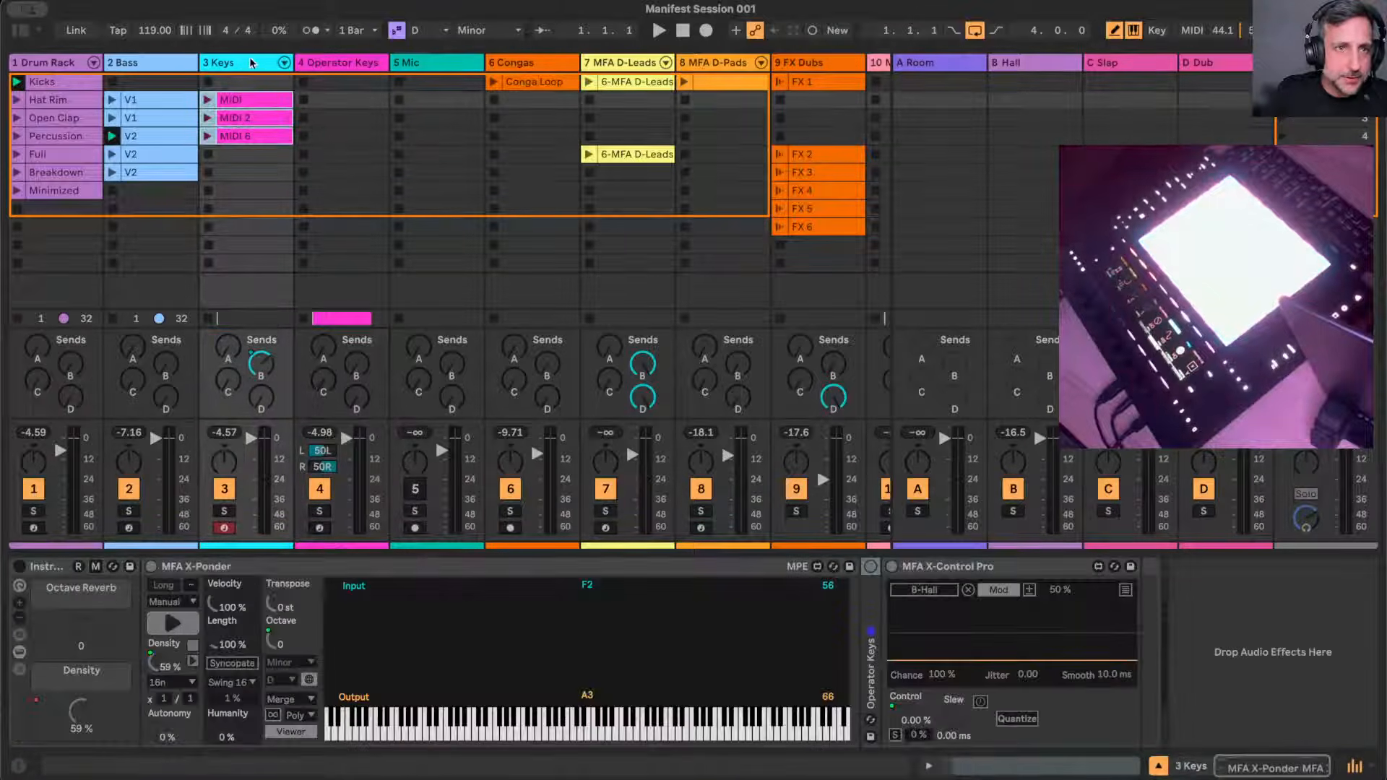
- Turn on the Keys track's Instrument Rack, then switch off and collapse its MFA X-Ponder device
click(251, 63)
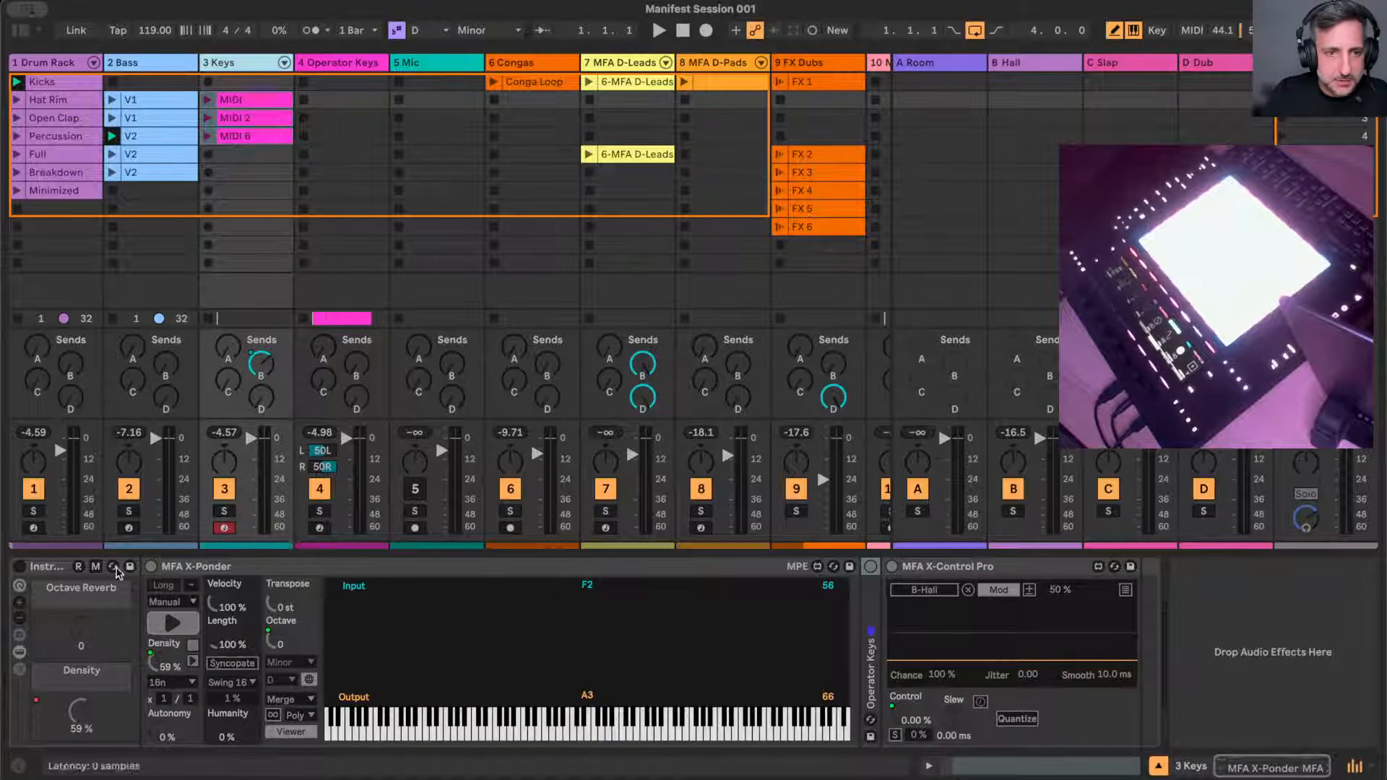
click(19, 568)
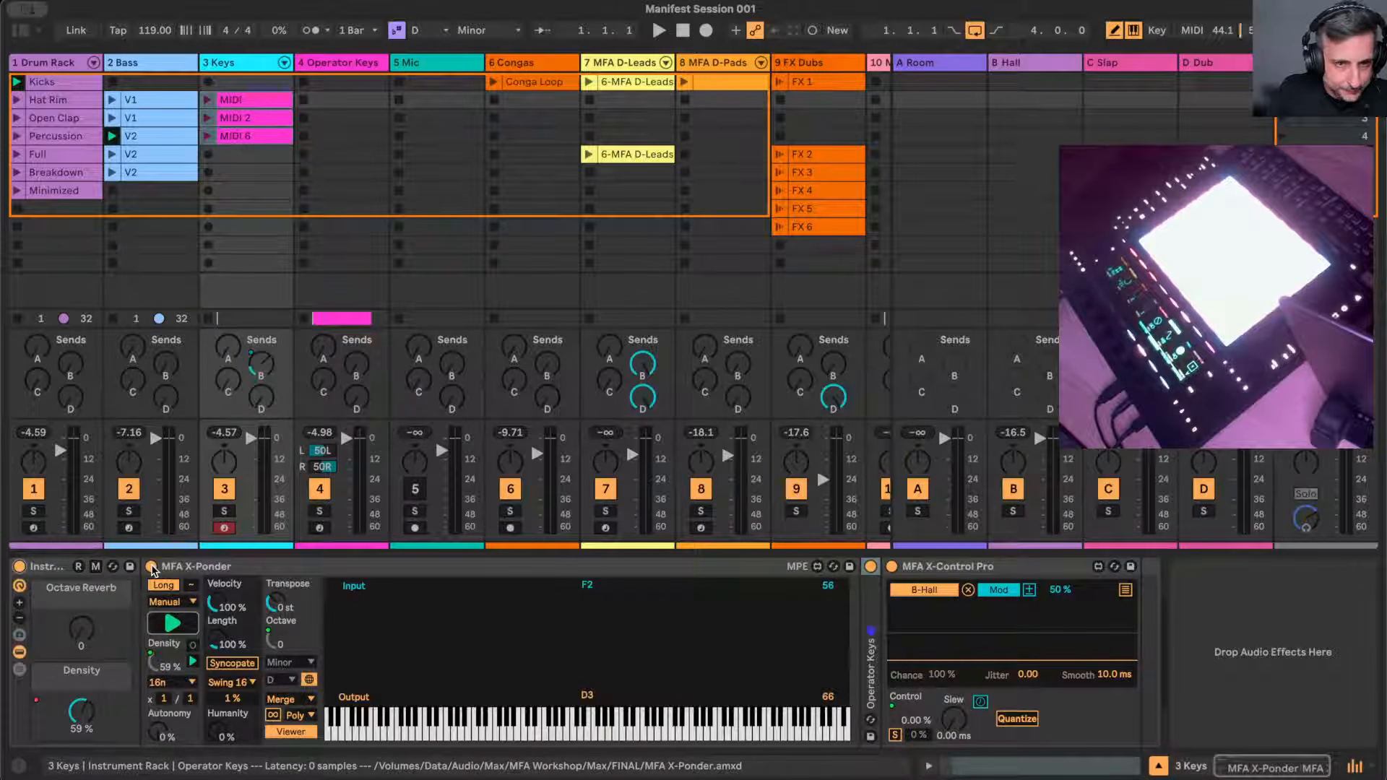
double_click(234, 567)
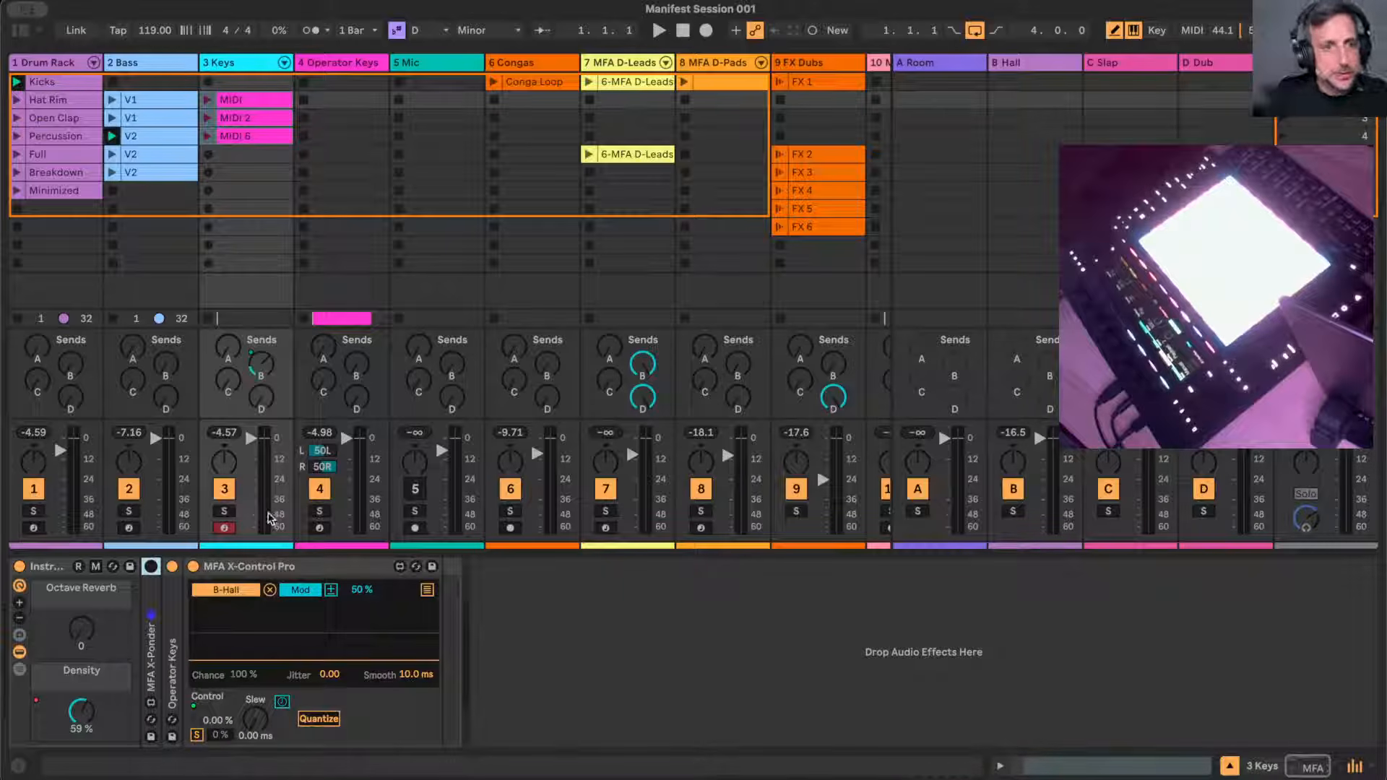
- Assign the Keys track color to its clips and delete the emptied Operator Keys track
right_click(249, 69)
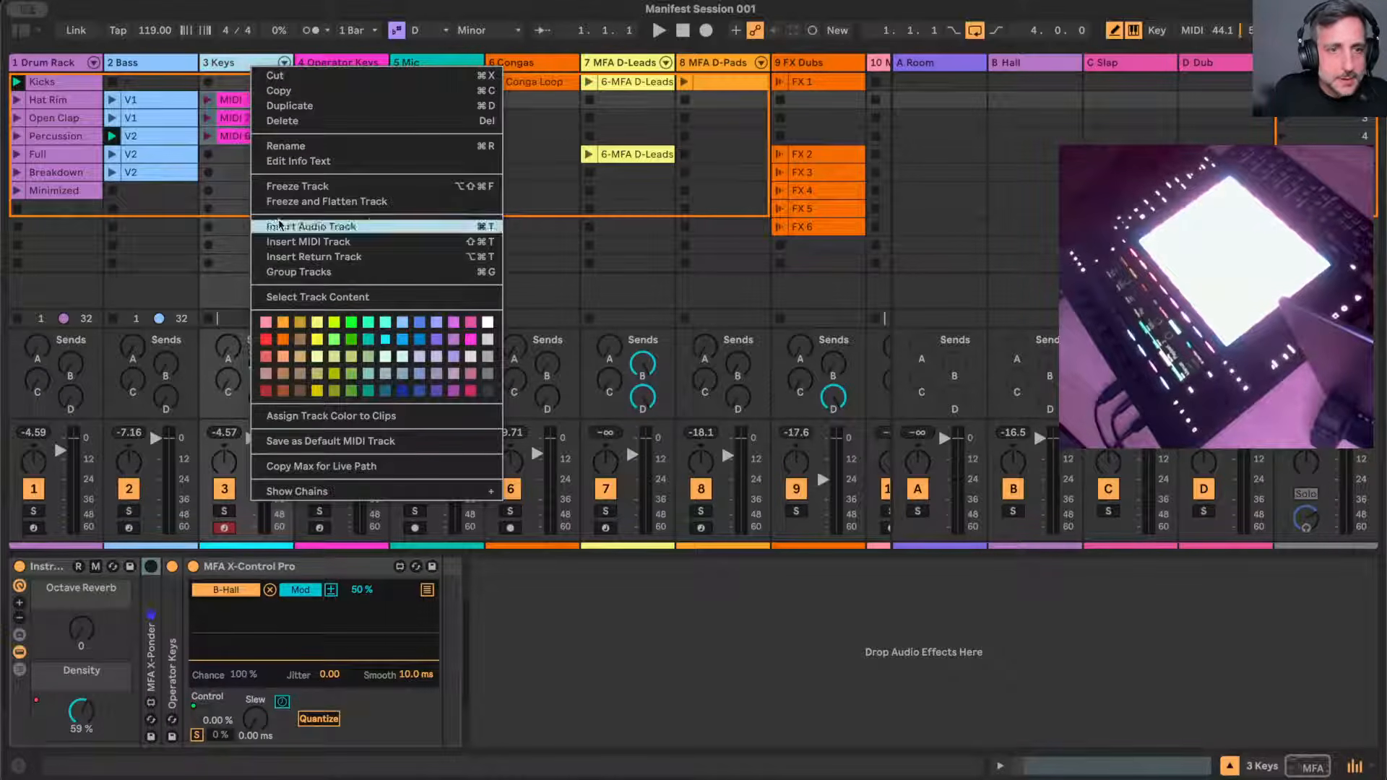
click(379, 417)
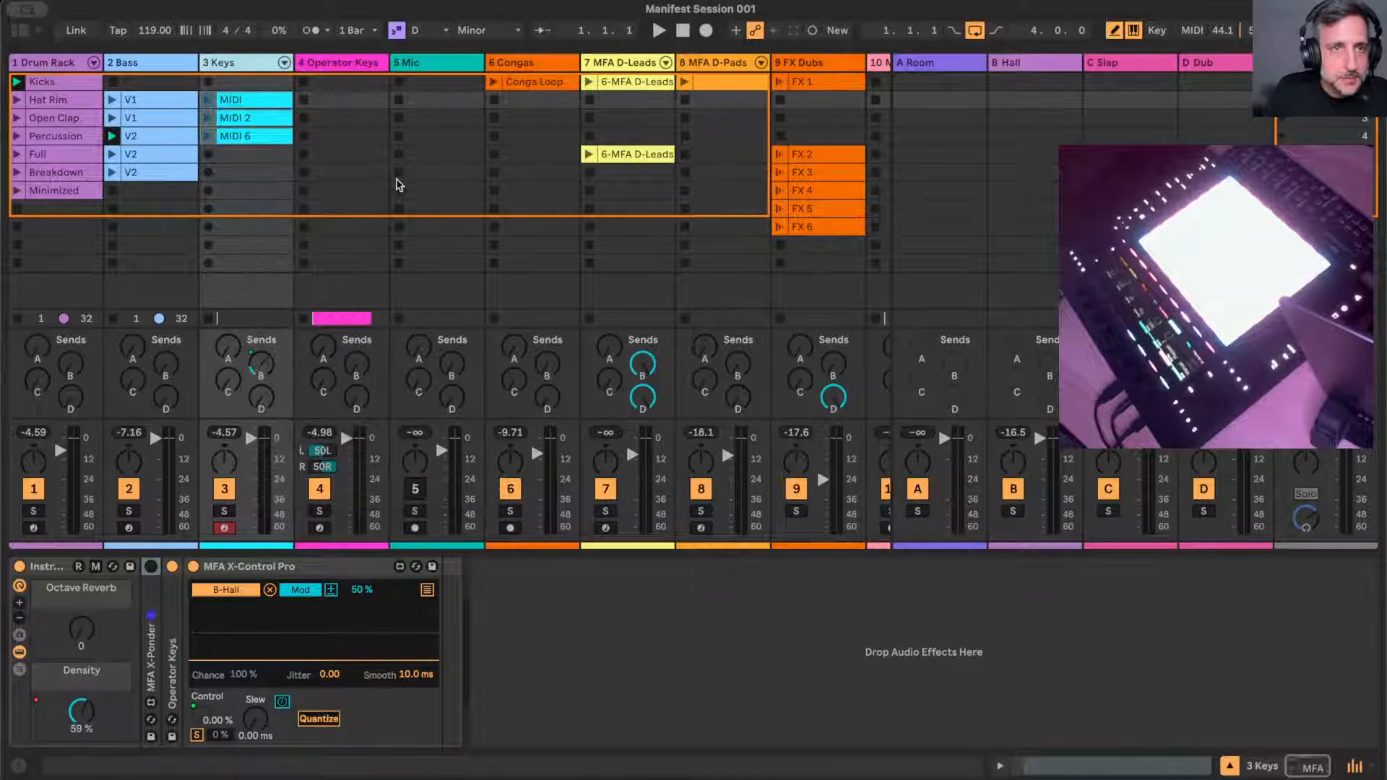
click(341, 62)
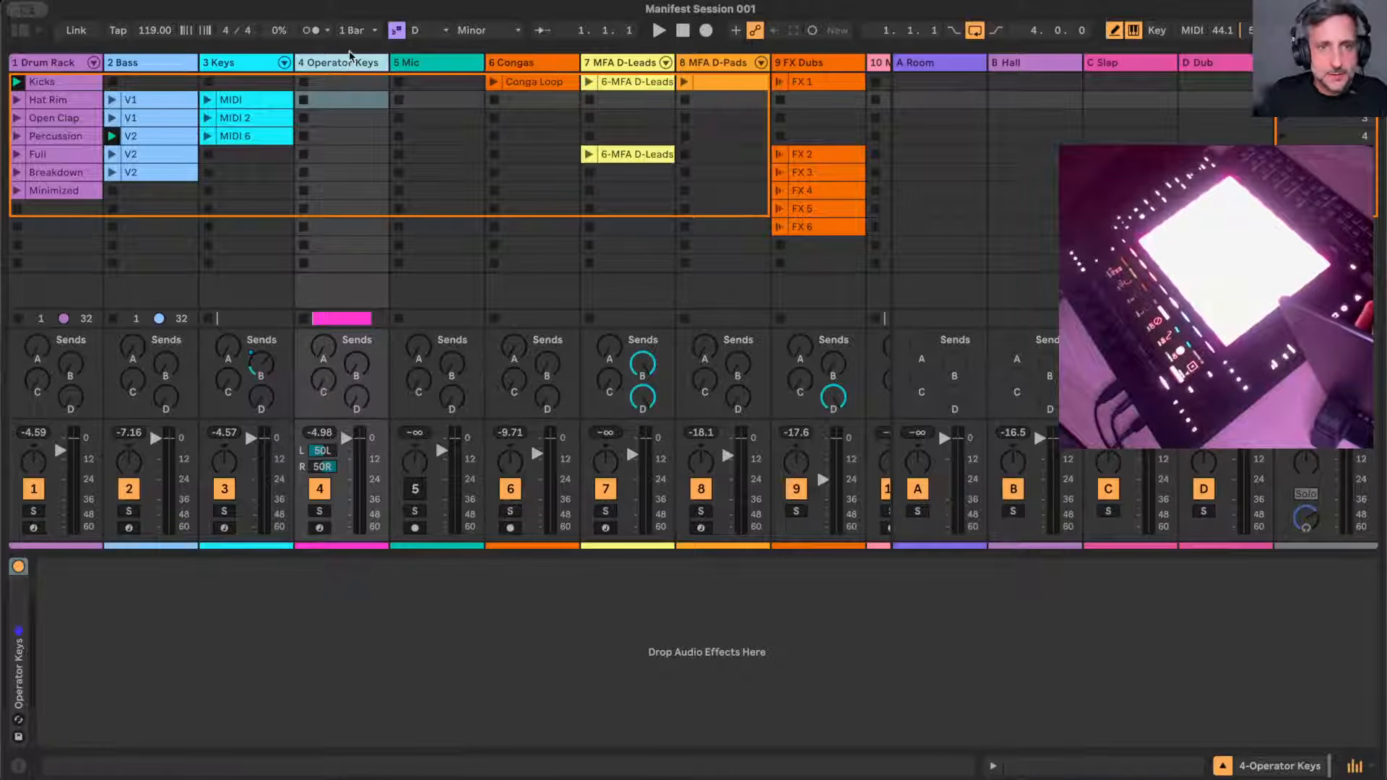
key(Delete)
- Rename the three clips on the Keys track as Keys 1, Keys 2 and Keys 3
double_click(233, 99)
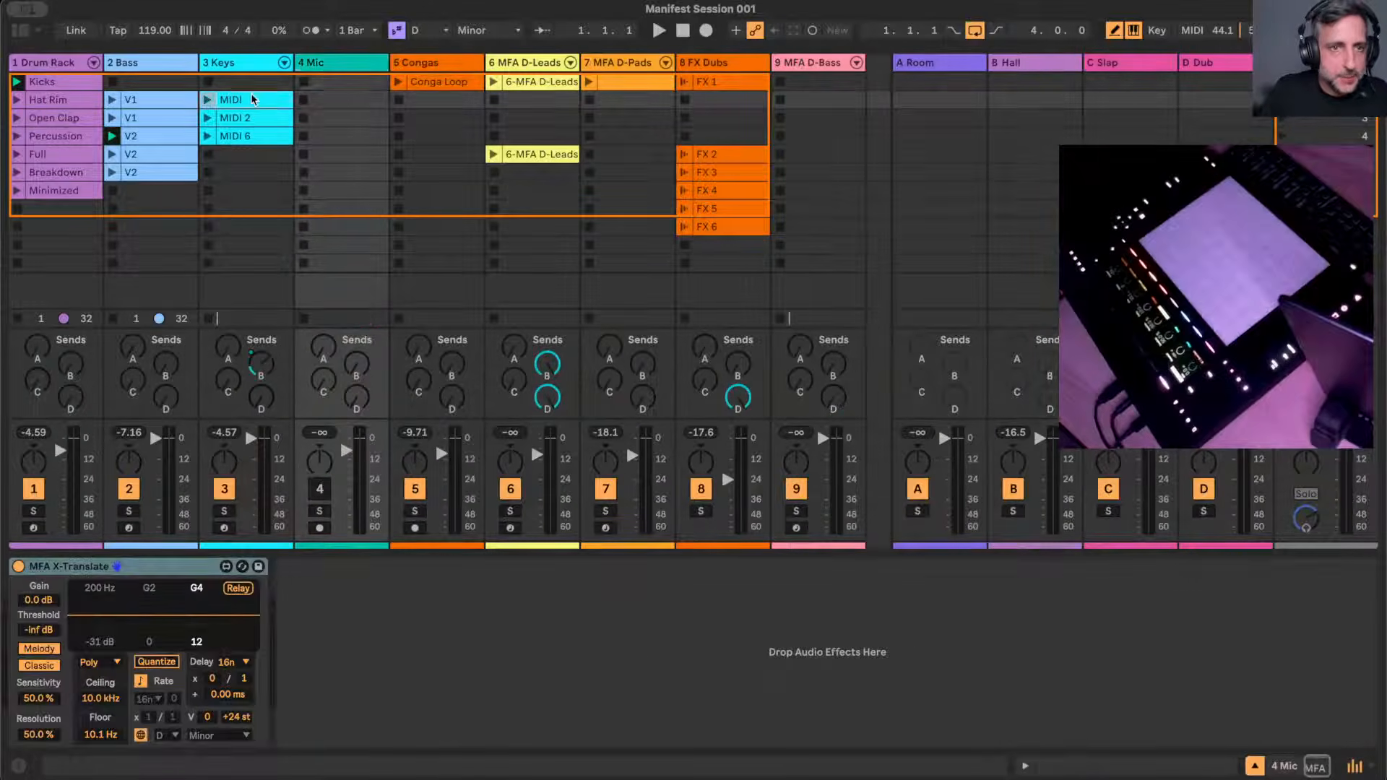
text(Keys 1)
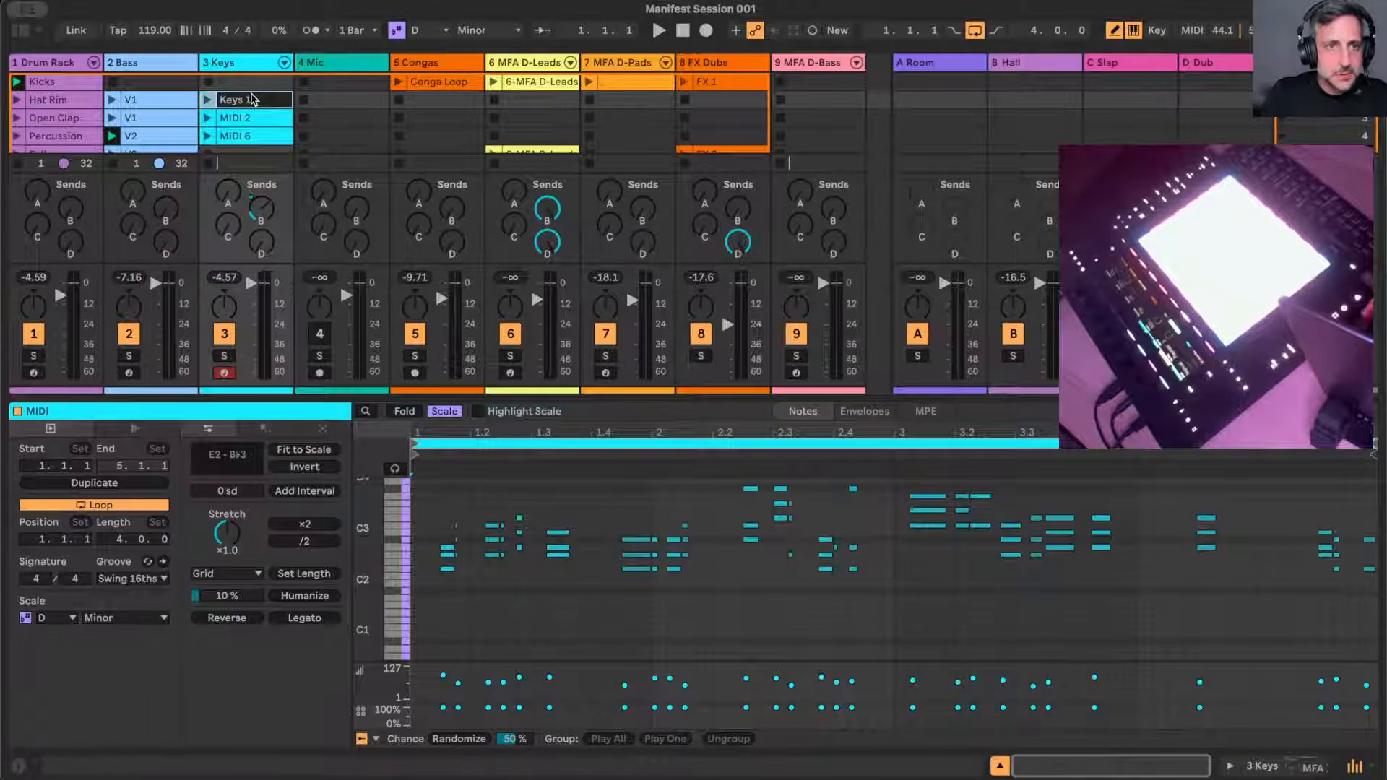
key(Return)
key(Down)
key(ctrl+r)
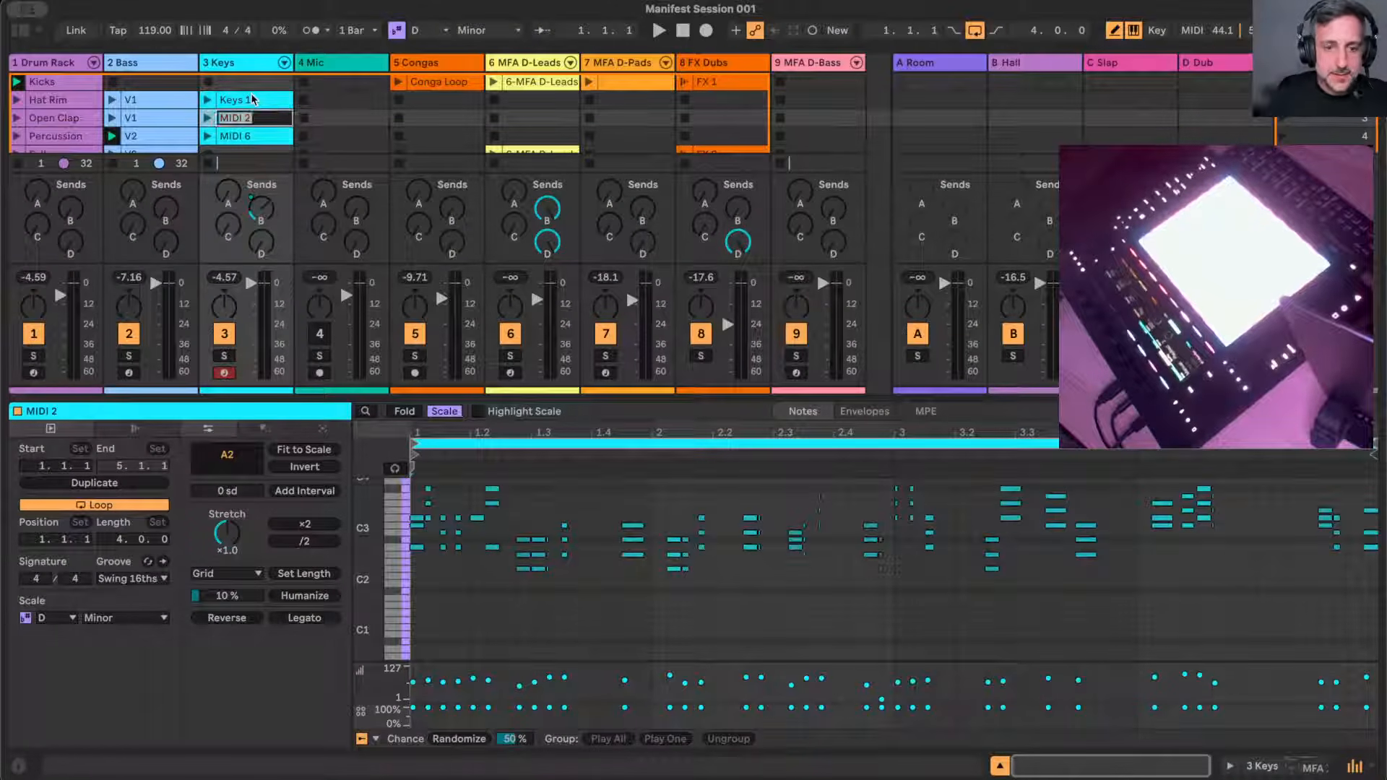
text(Keys 2)
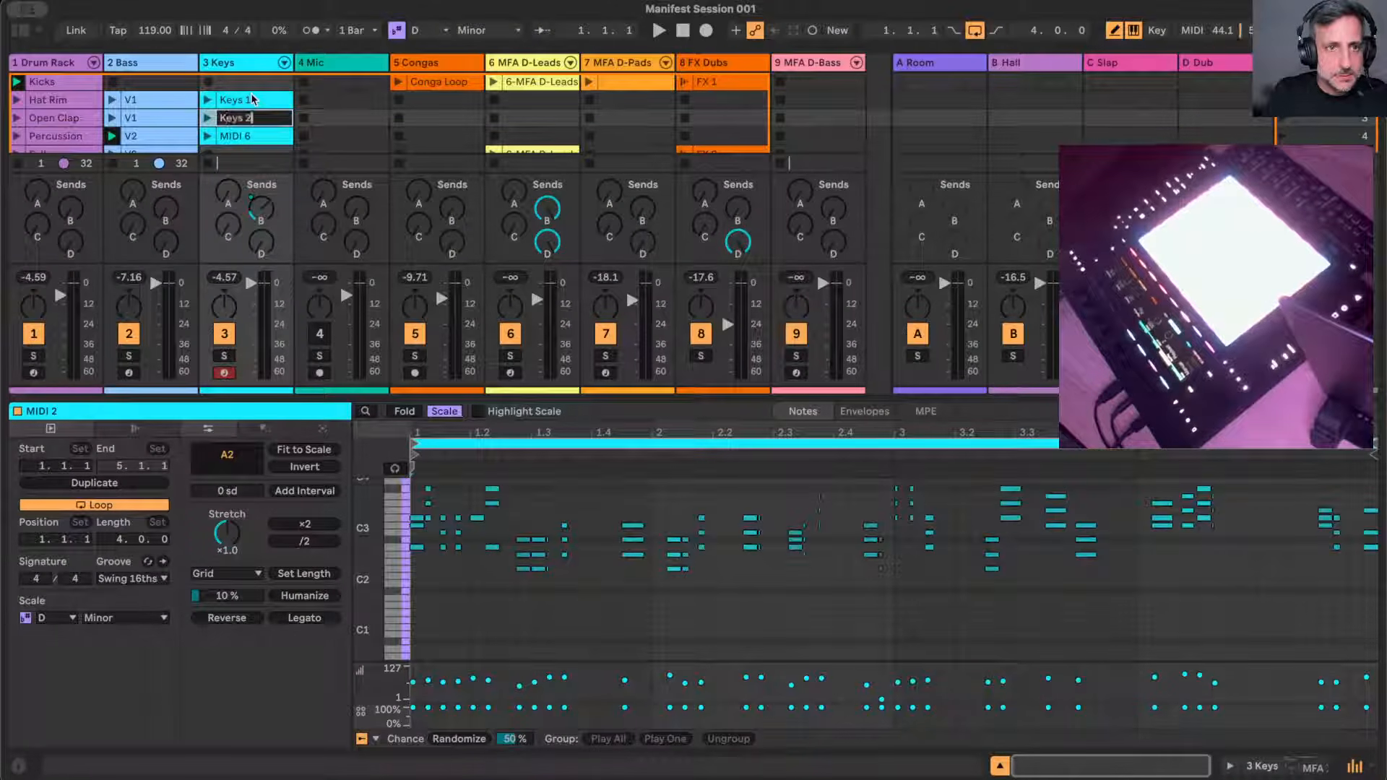
key(Return)
key(Down)
key(ctrl+r)
text(Key)
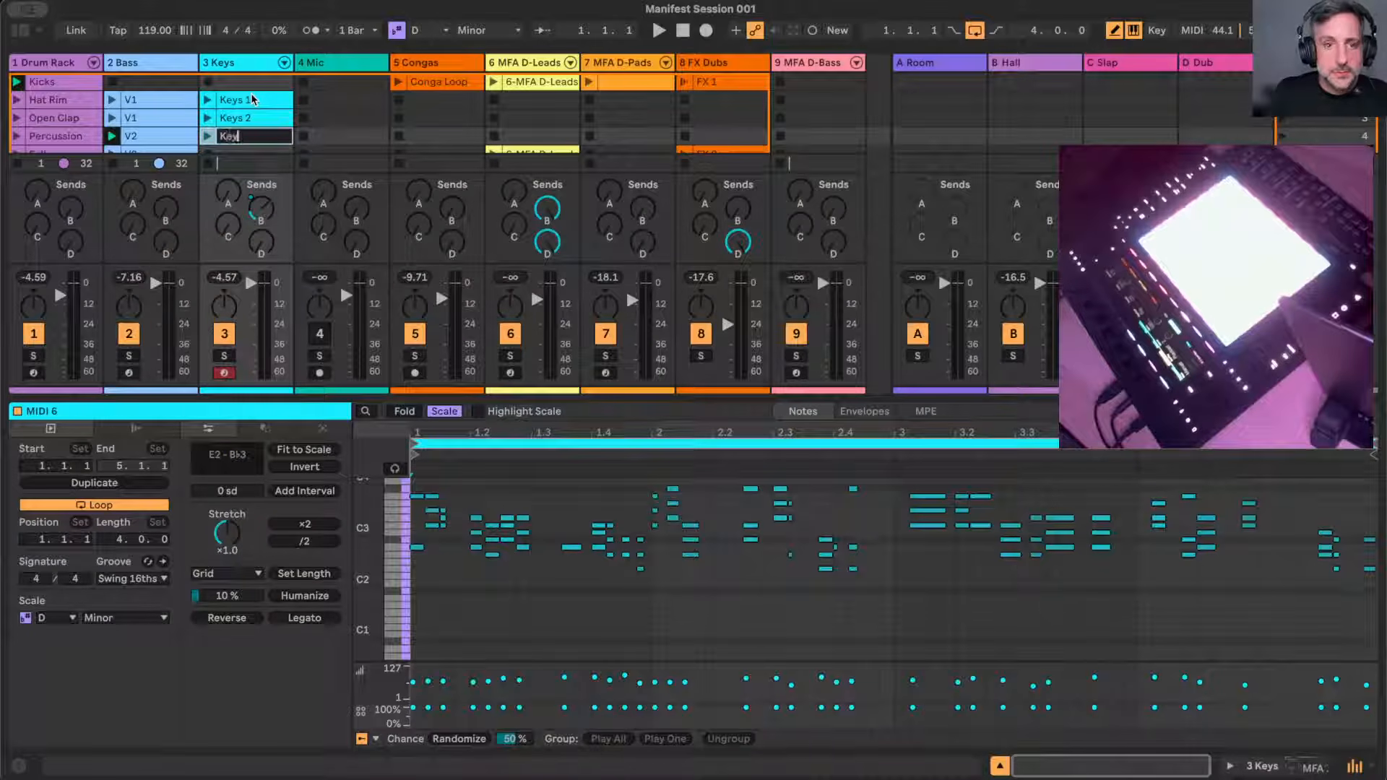
text(s 3)
key(Return)
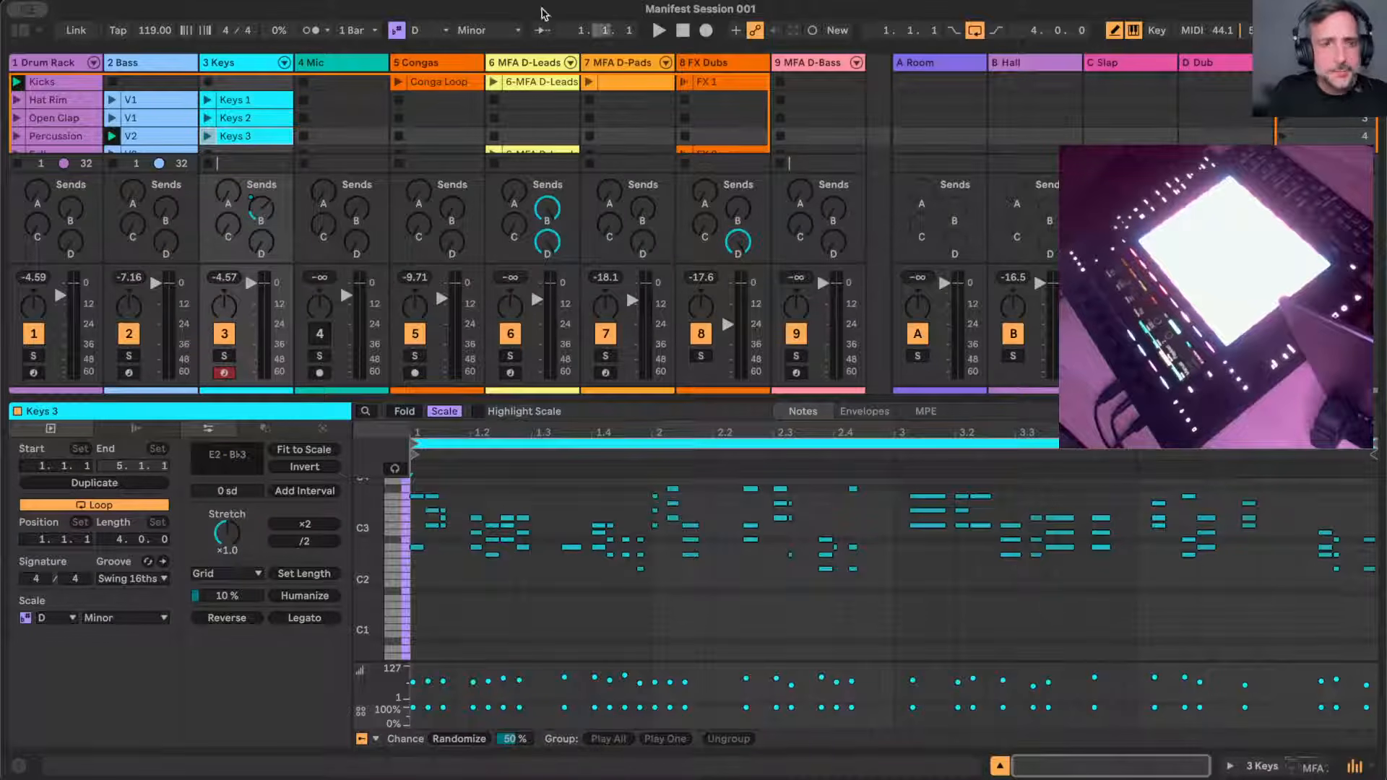
- Delete the Mic track and hide the clip view
click(349, 56)
key(Delete)
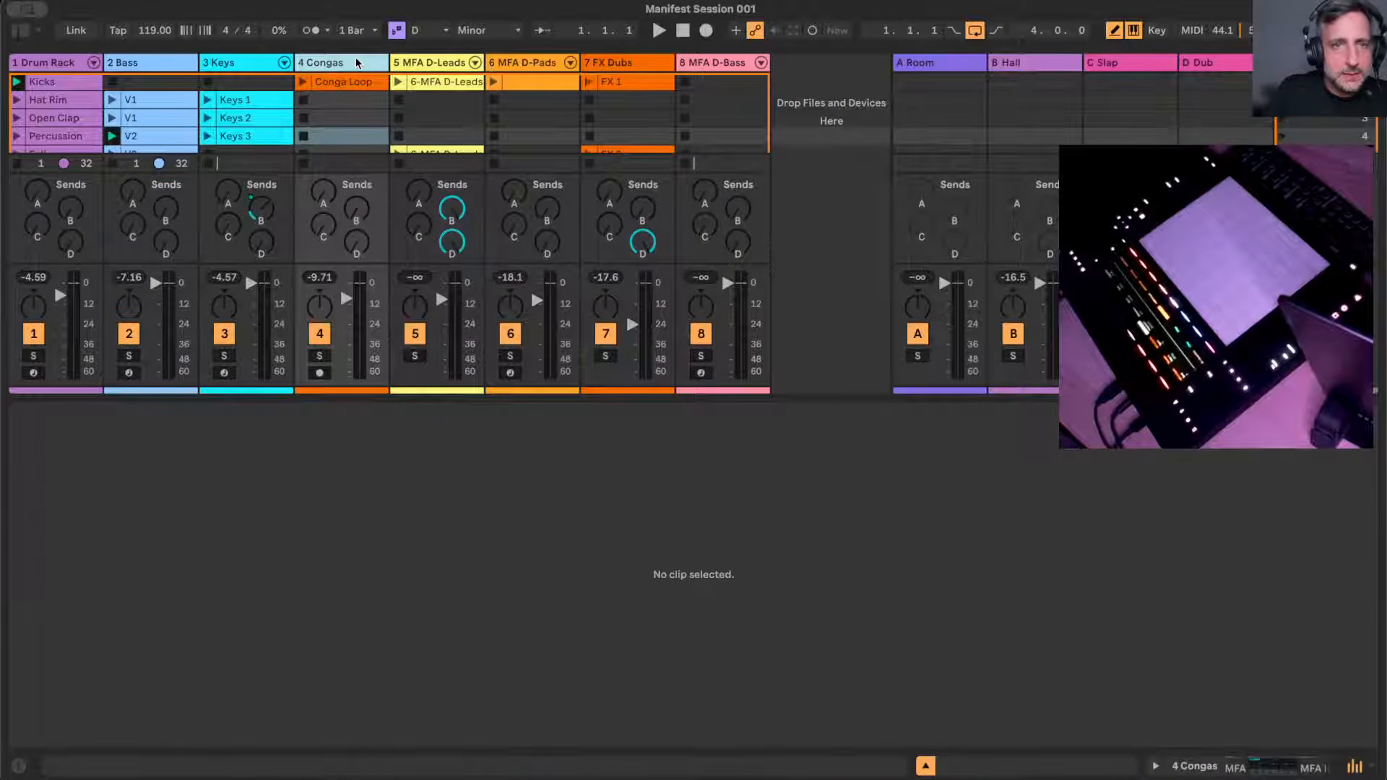
click(926, 766)
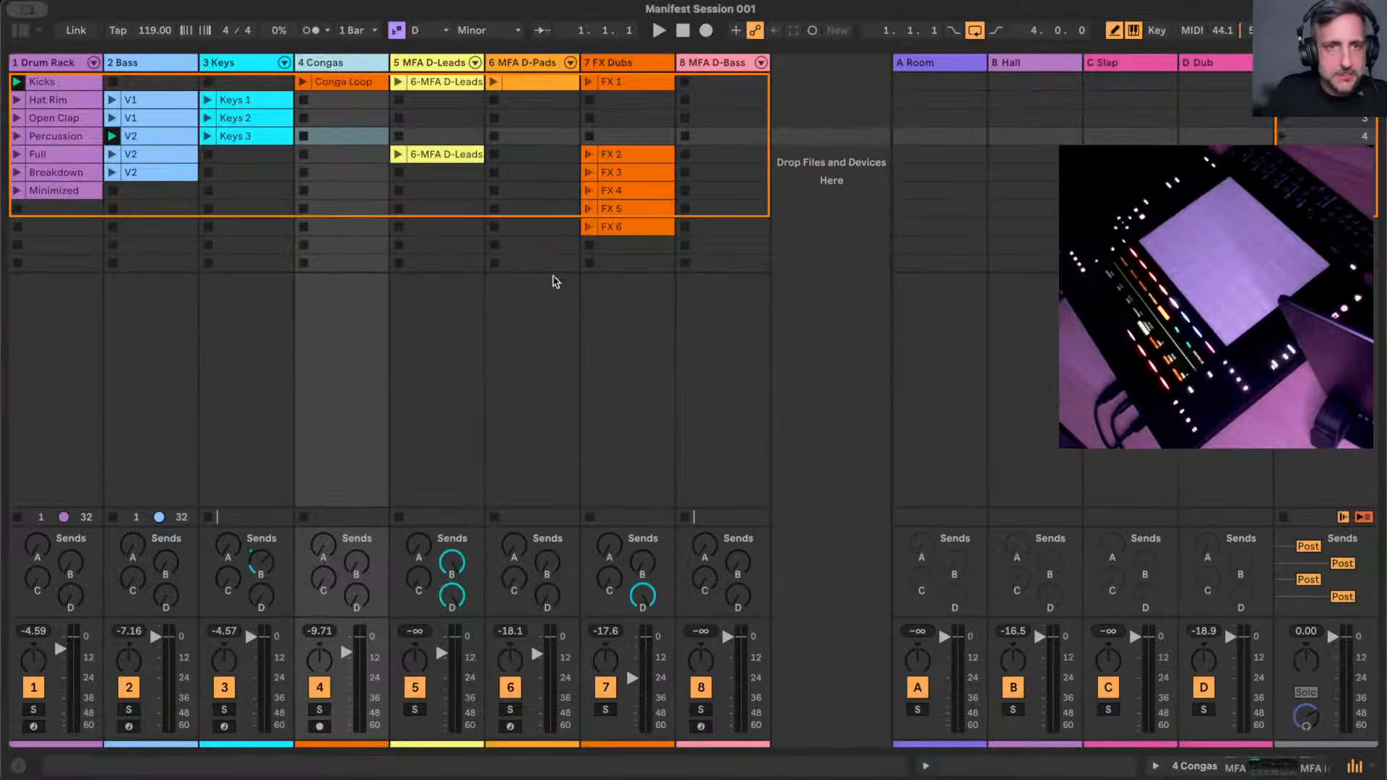
- Move the Keys 3 clip down to the Full row and duplicate Keys 2 into the Percussion row
drag(261, 137, 252, 163)
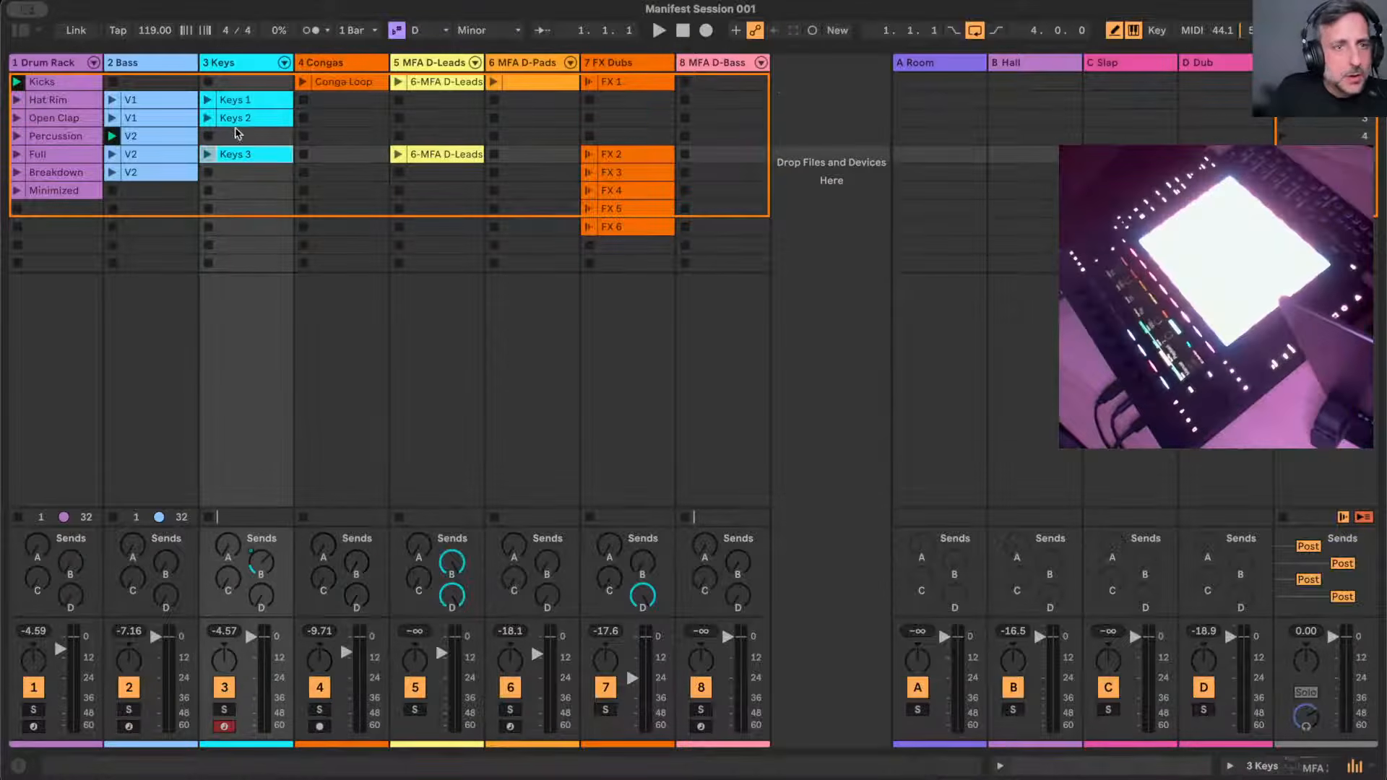
click(241, 101)
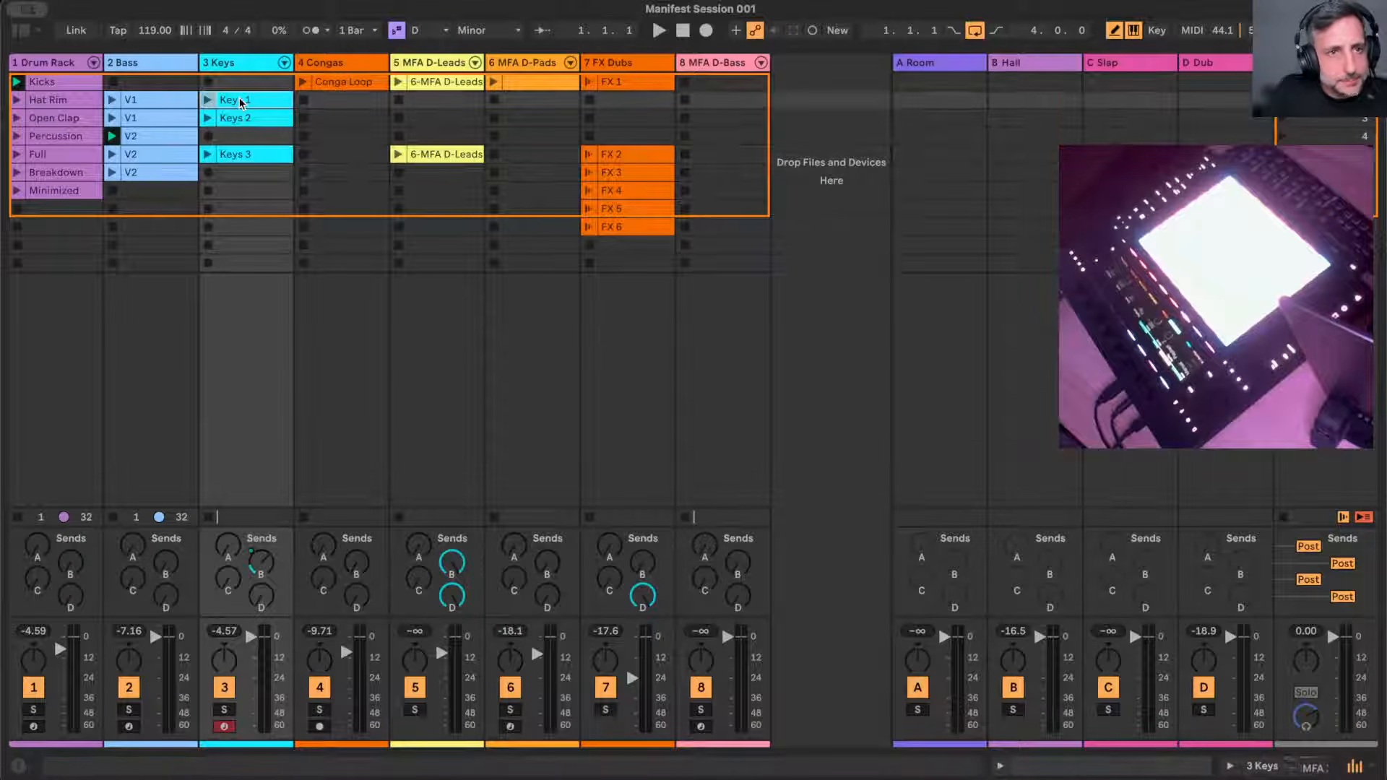
click(249, 117)
key(super+d)
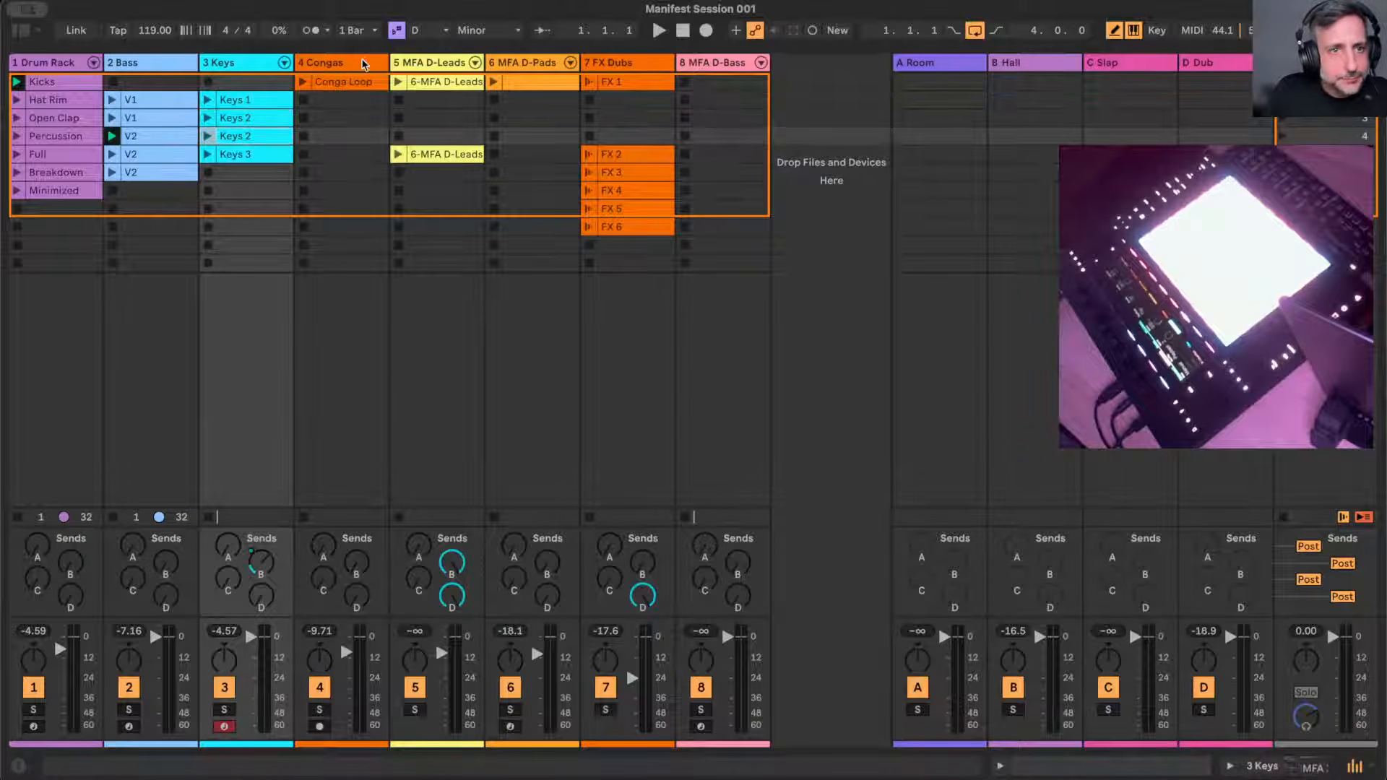
- Move Conga Loop to the Full row, the lower MFA D-Leads clip to the Breakdown row, and the upper one to the last row
drag(336, 80, 325, 155)
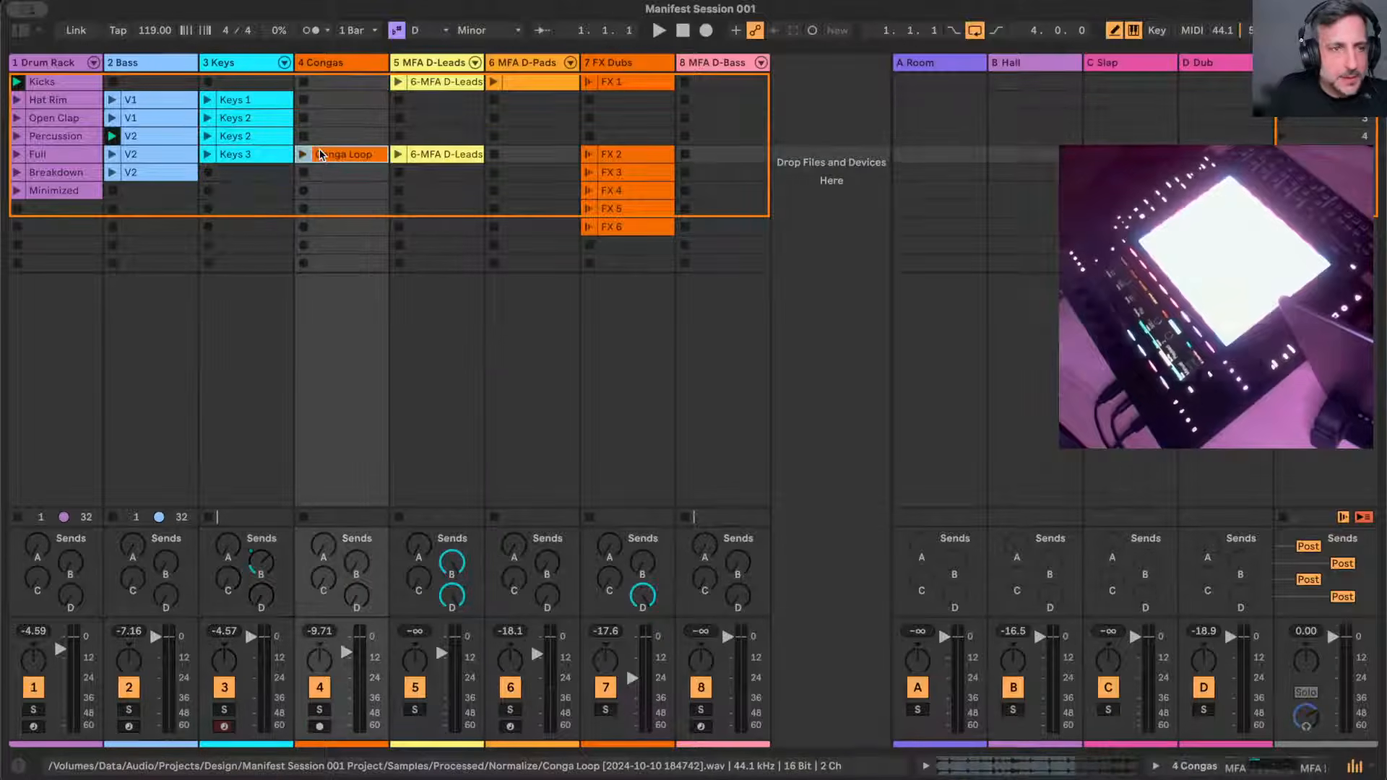
drag(444, 154, 442, 173)
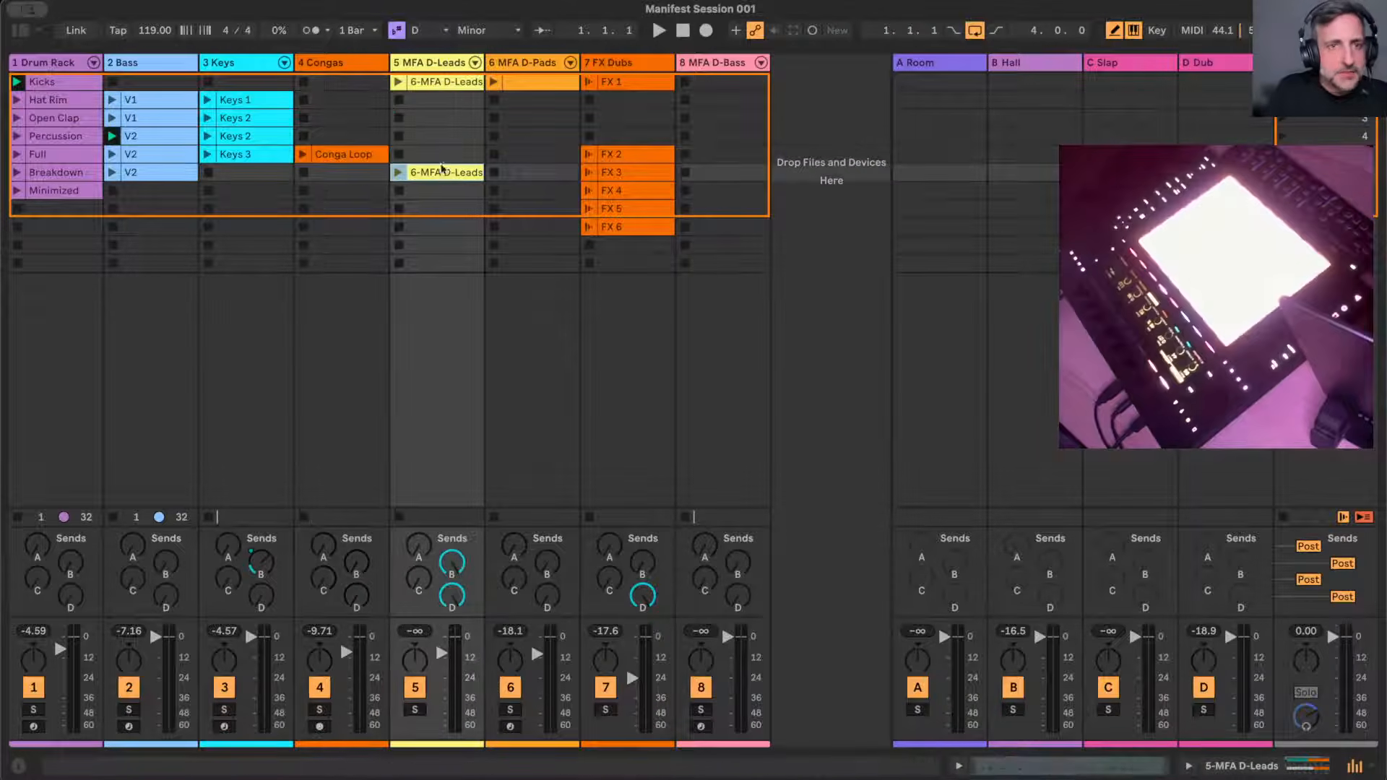
drag(438, 85, 433, 263)
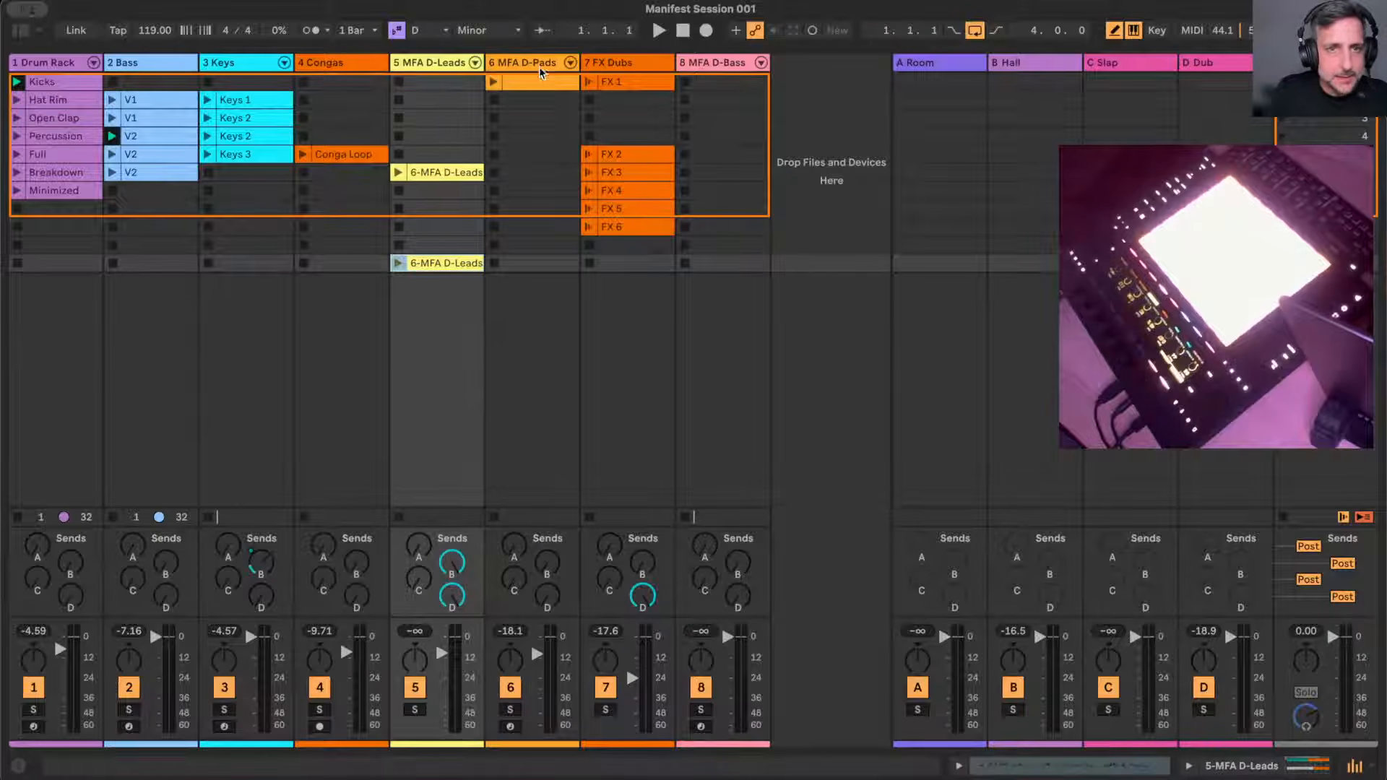
- Move the unnamed clip on the MFA D-Pads track down to the Full row
key(Right)
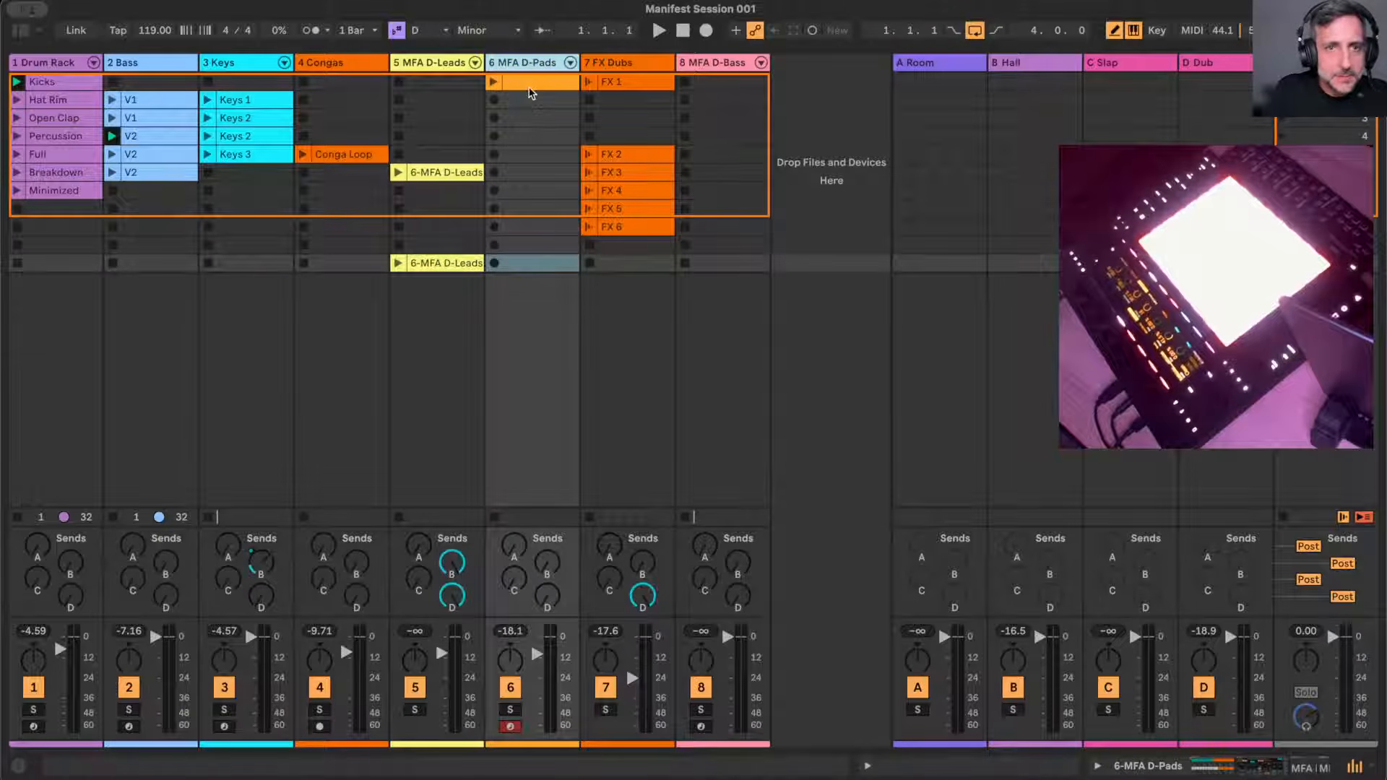
click(529, 86)
drag(531, 92, 526, 156)
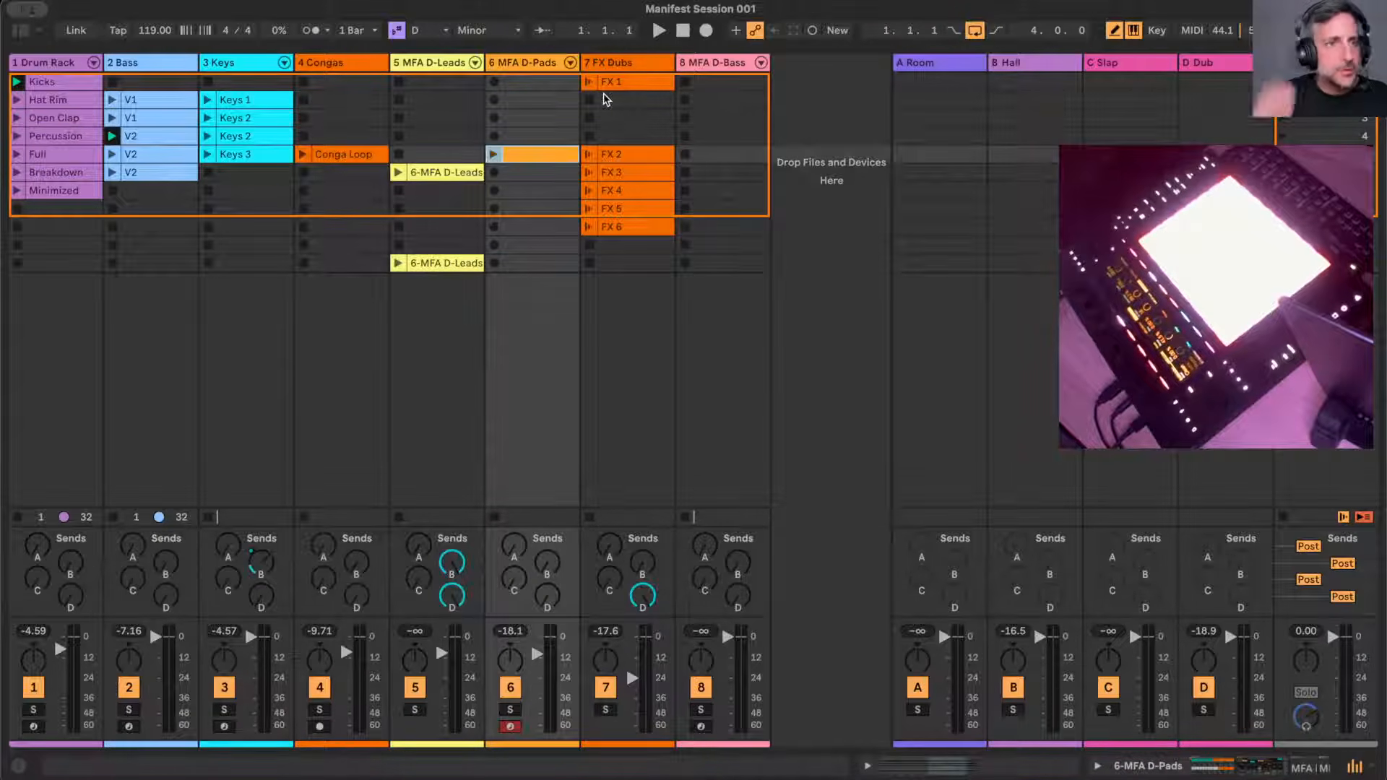
- Move clips FX 2 through FX 6 on the FX Dubs track up directly beneath FX 1
click(640, 228)
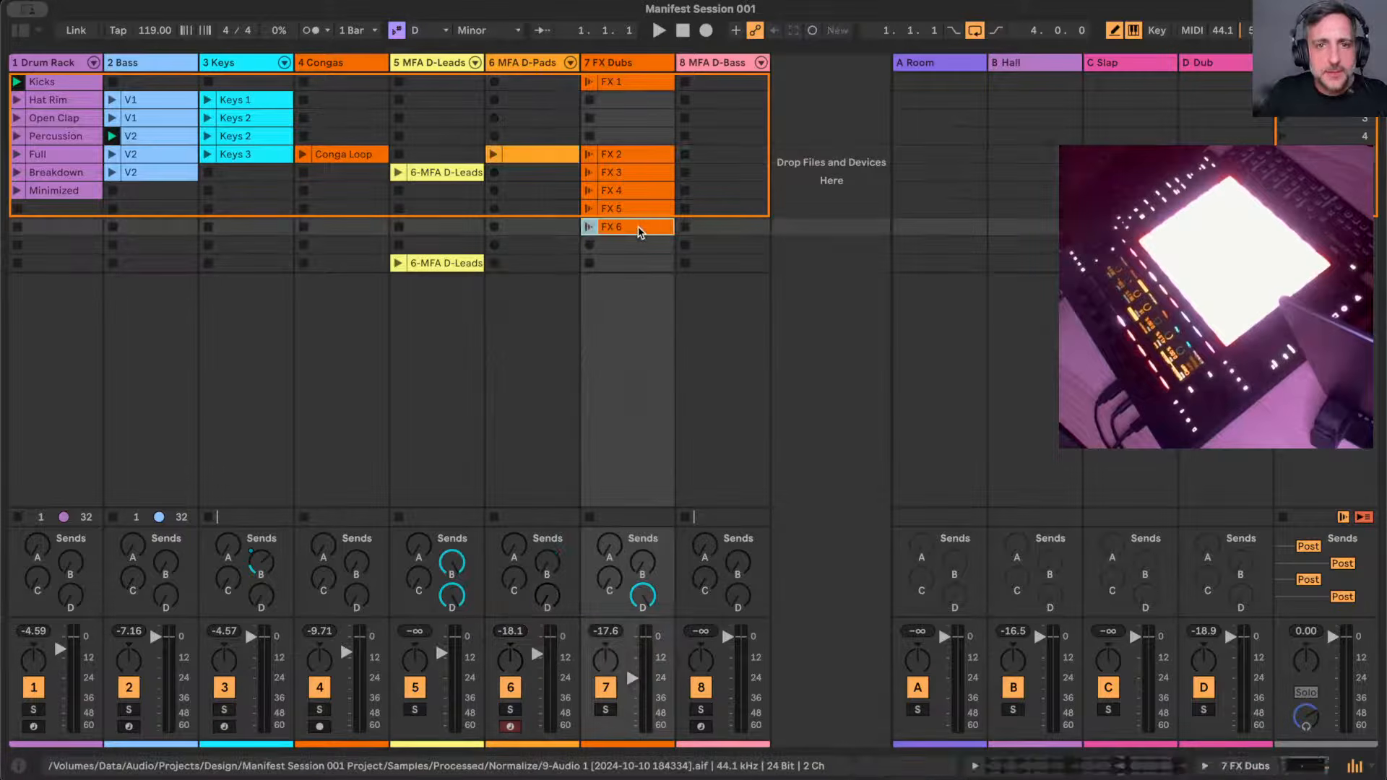
shift+click(636, 162)
drag(636, 162, 627, 101)
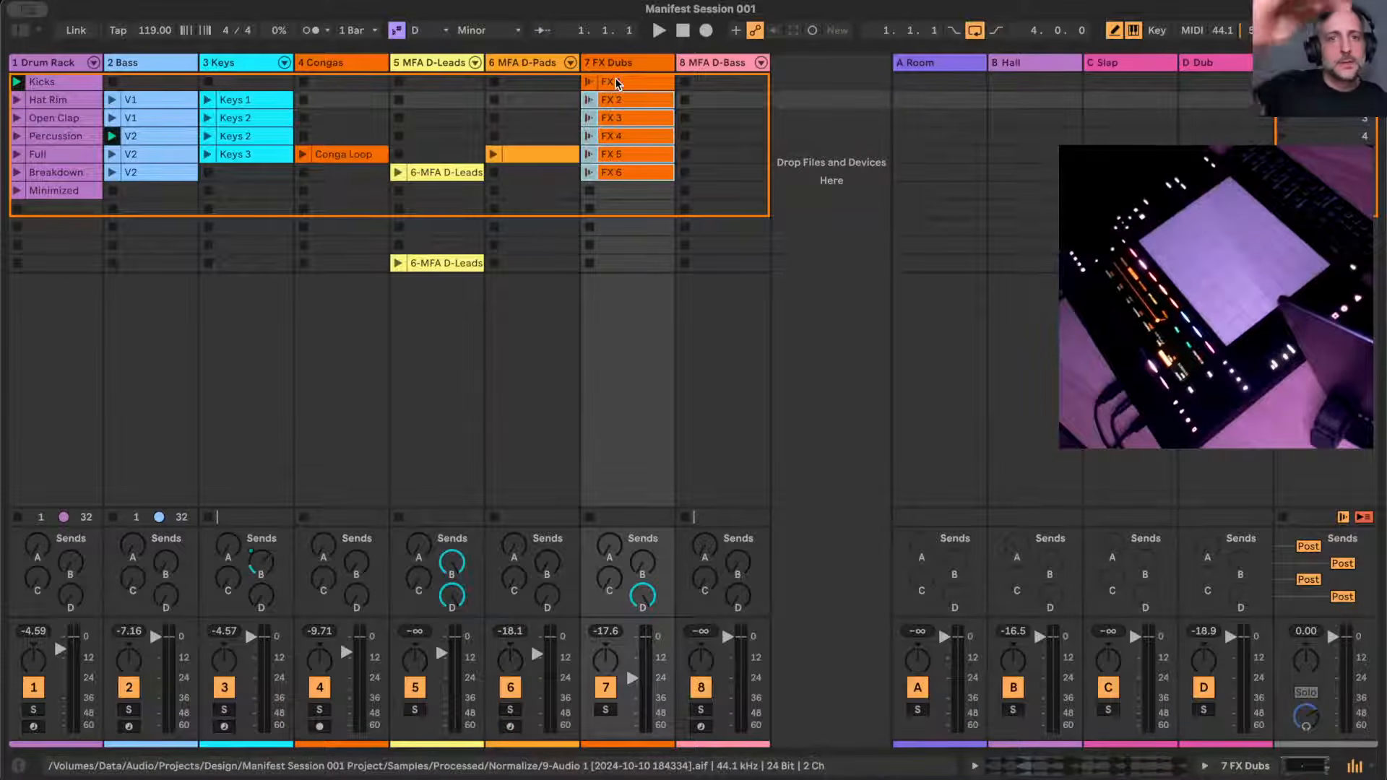
click(618, 82)
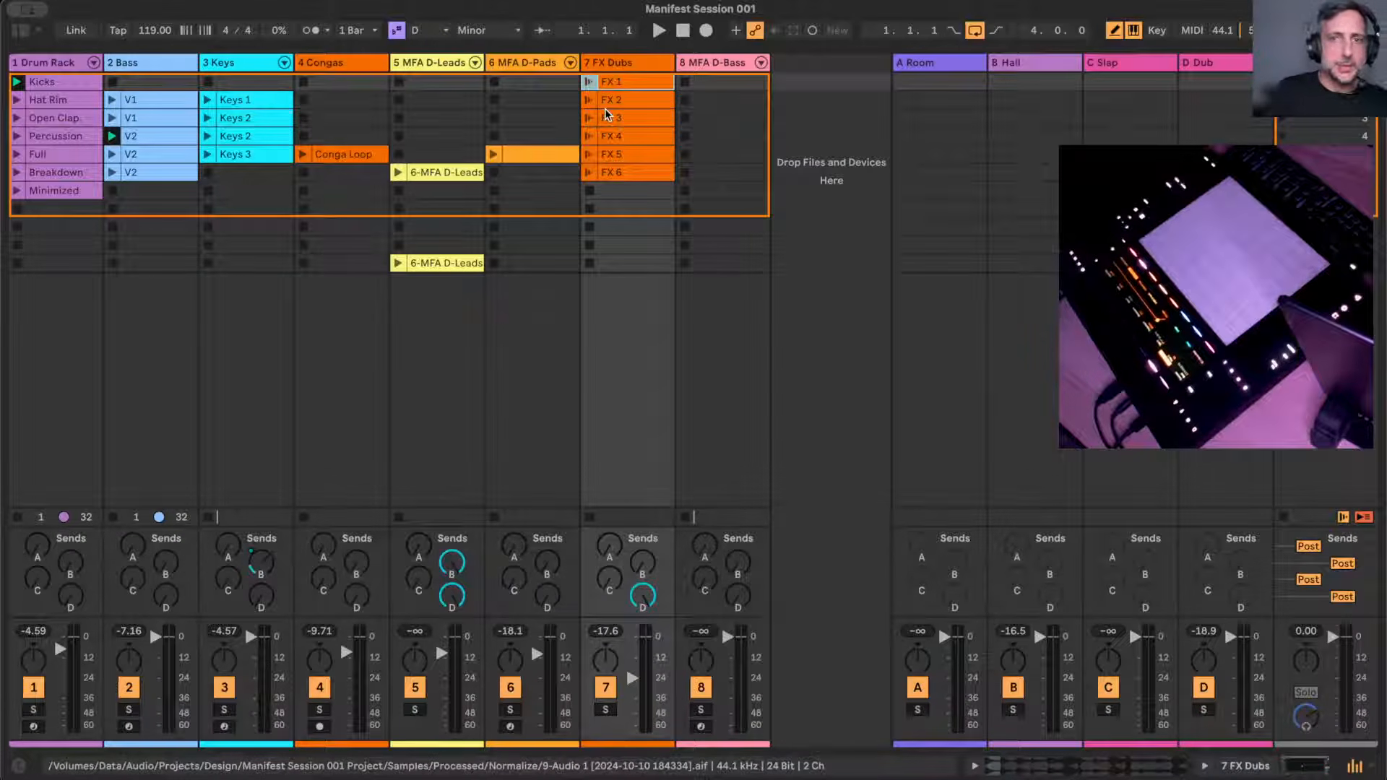
- Delete the empty MFA D-Bass track and stop all clips
click(744, 64)
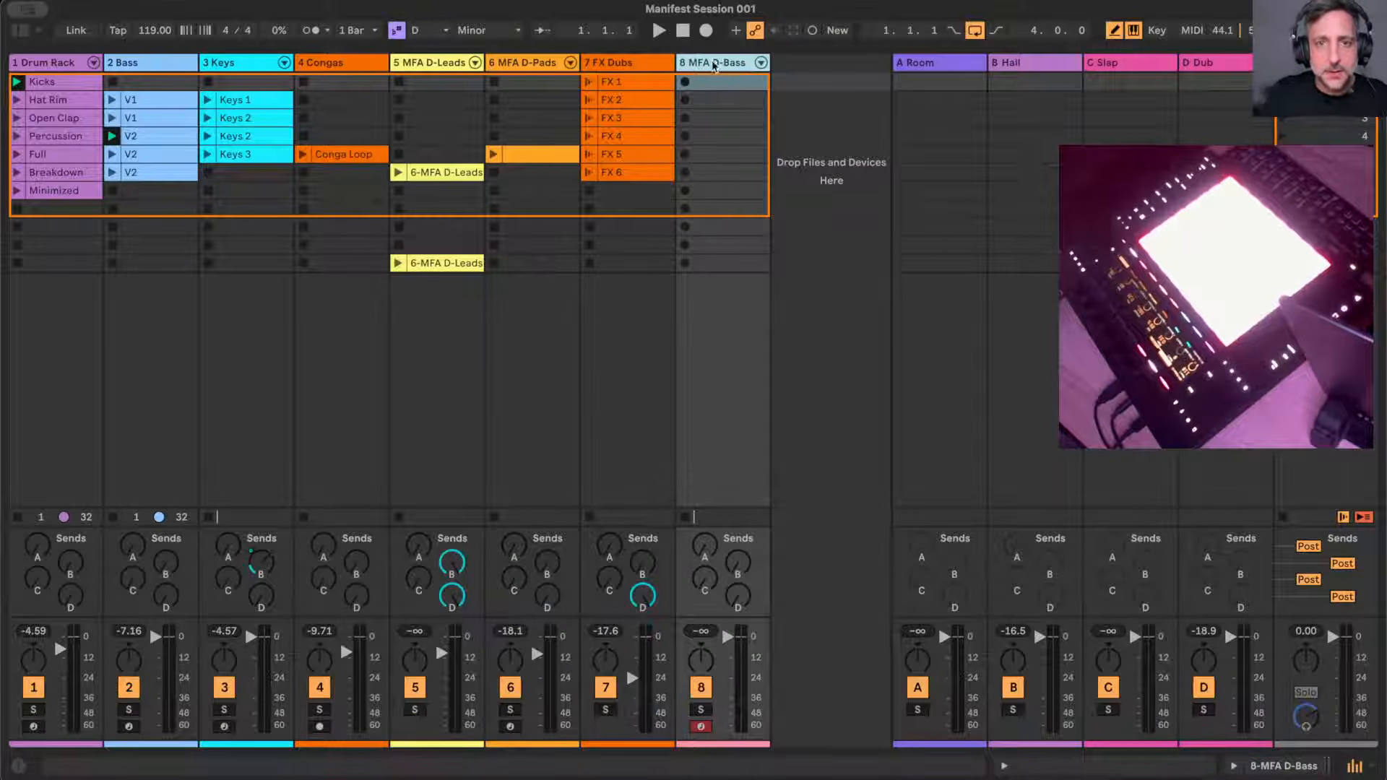
key(Delete)
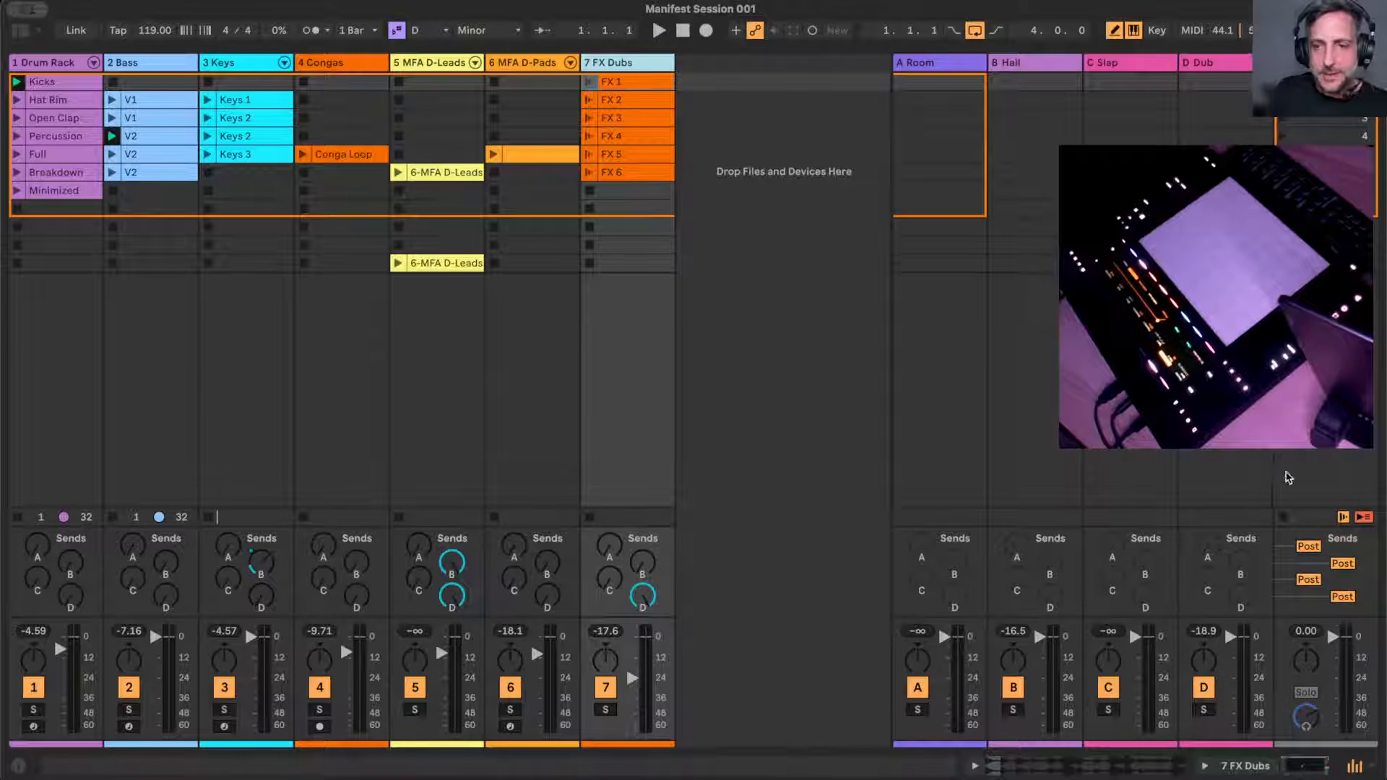
click(1285, 517)
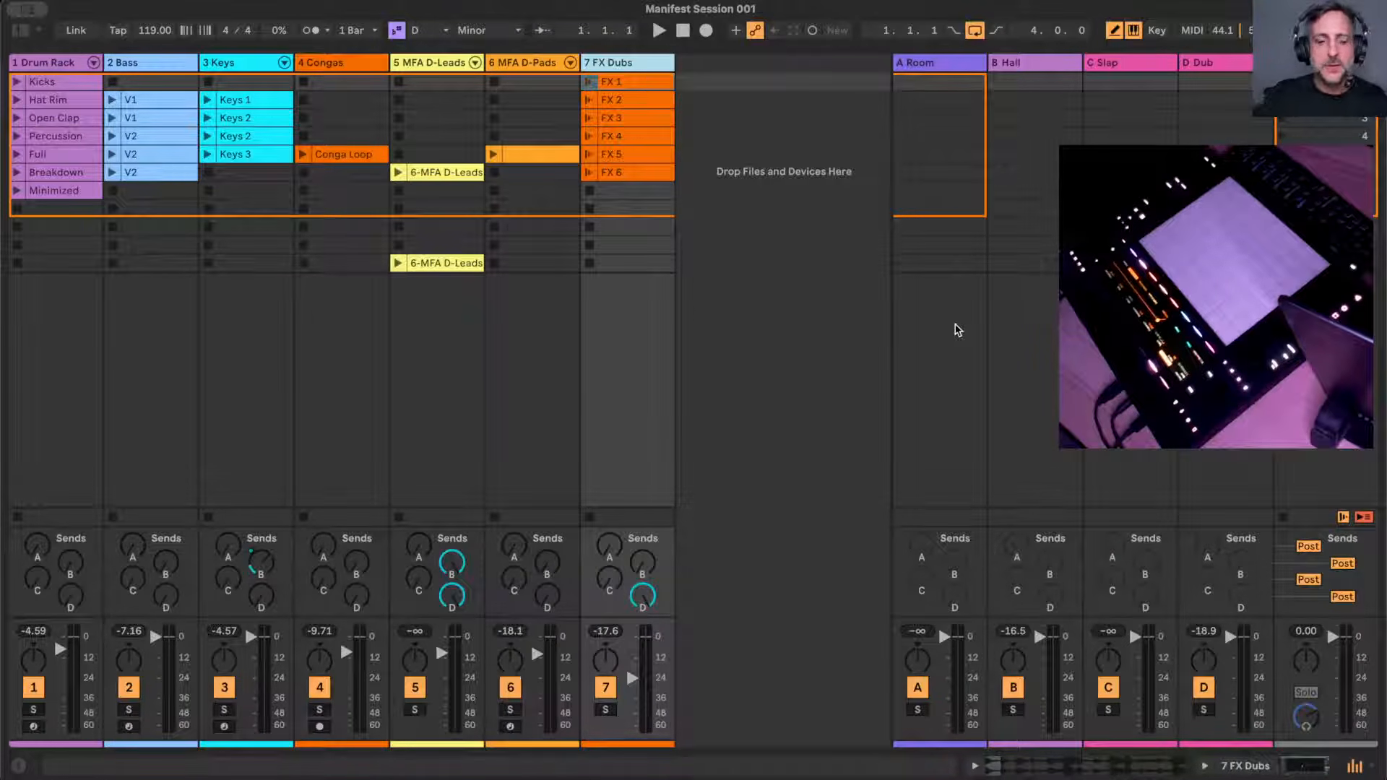
- Turn off the Arrangement loop and set the global launch quantization to 8 Bars
click(975, 32)
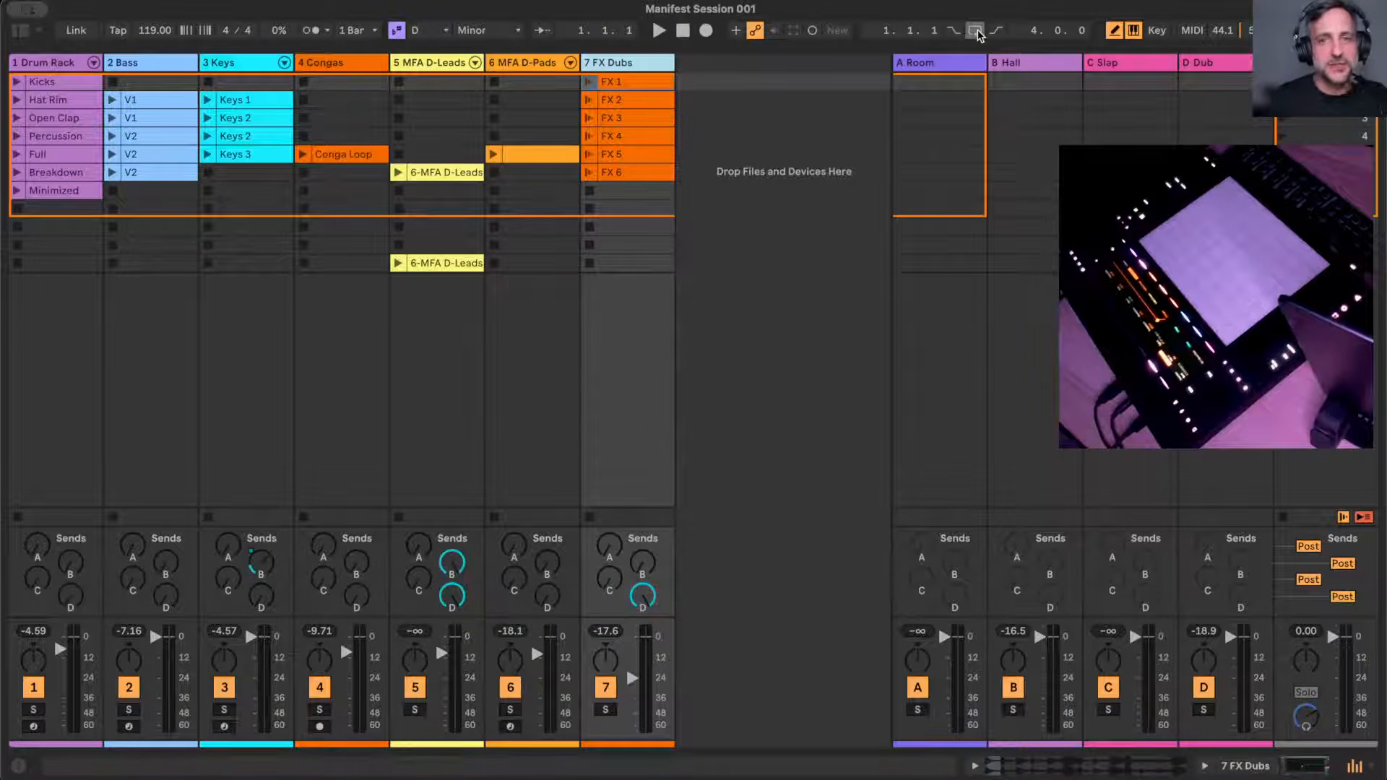
key(Tab)
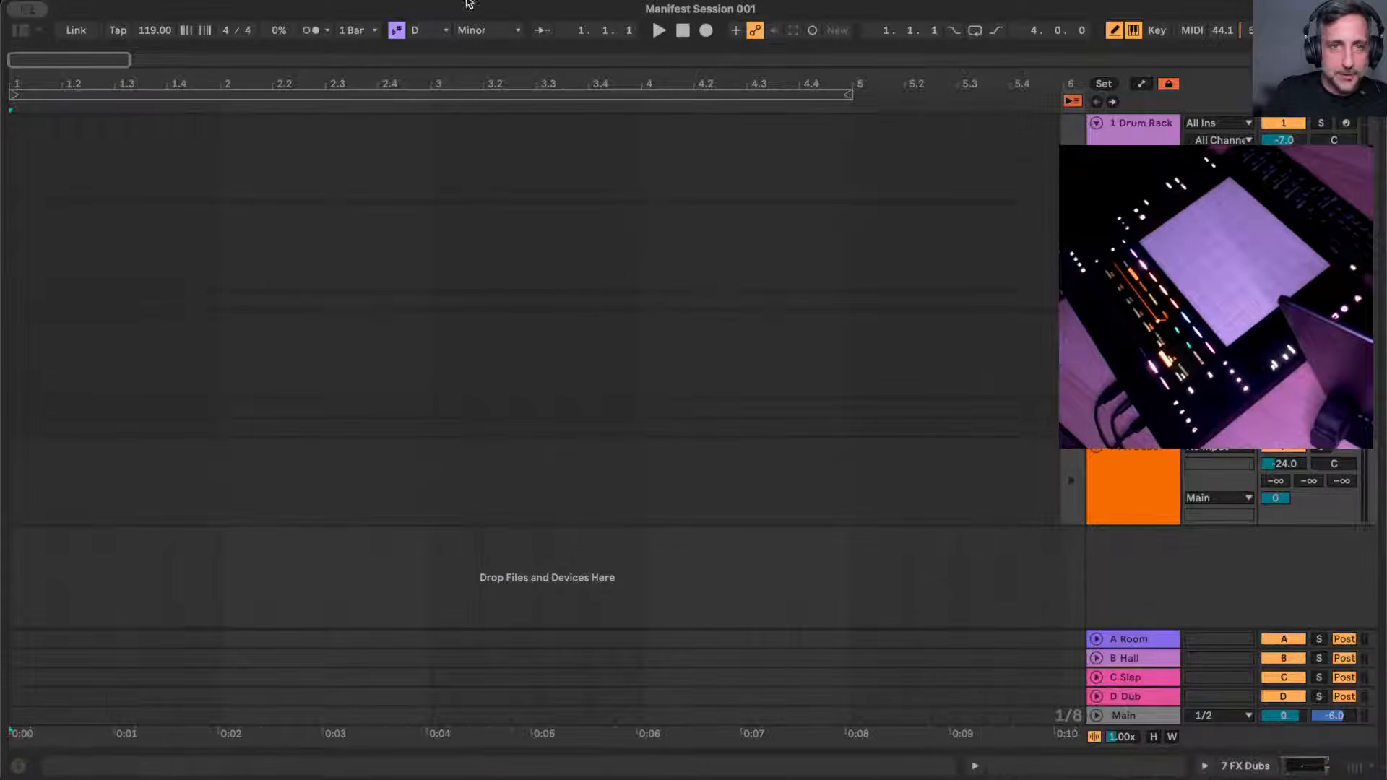
drag(517, 83, 55, 84)
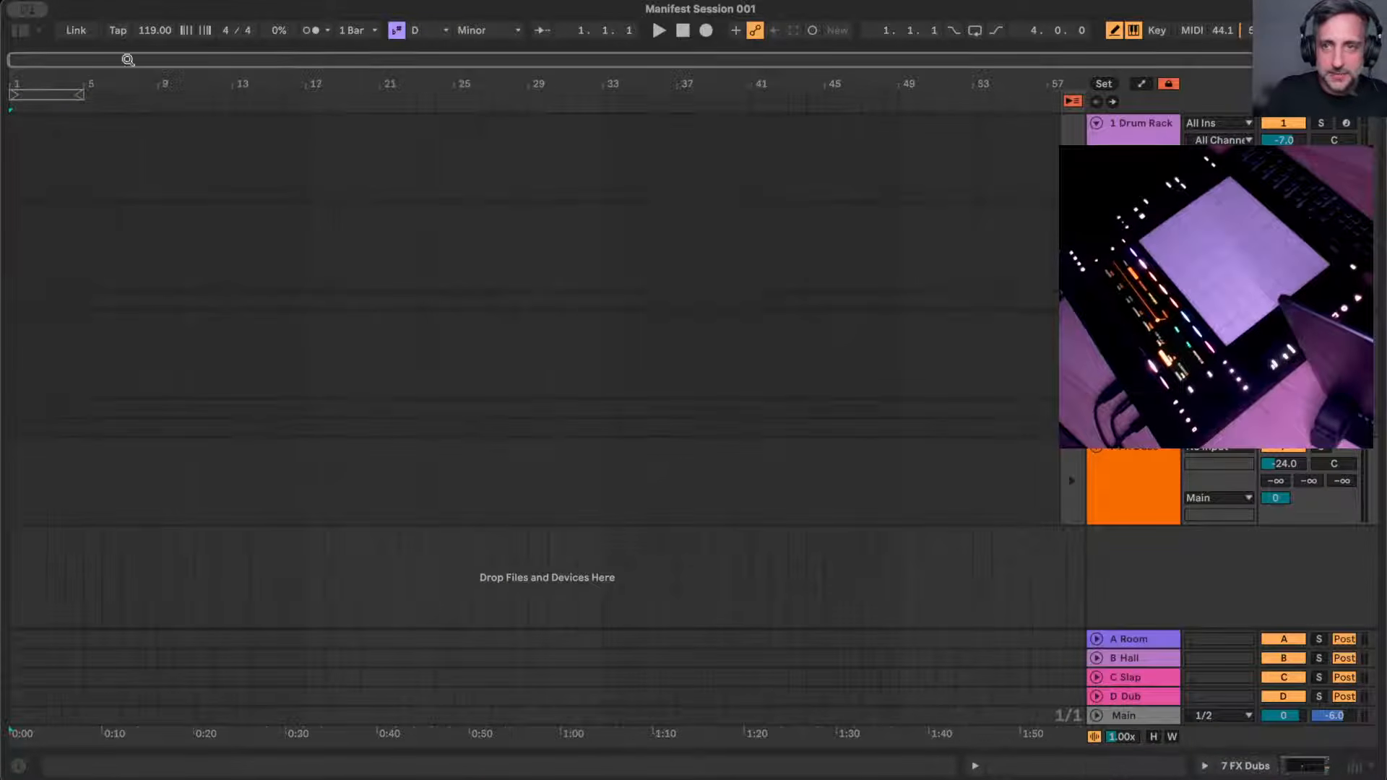
key(Tab)
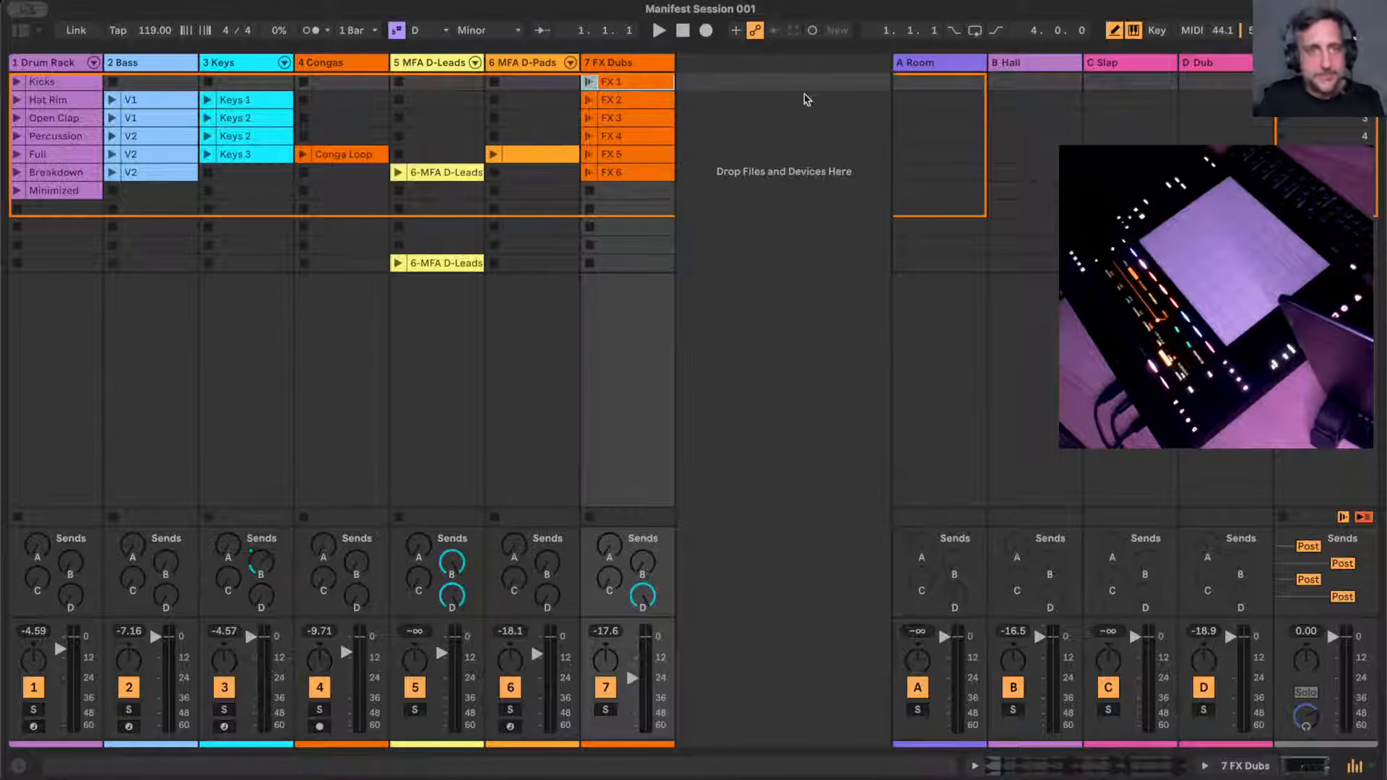
click(366, 32)
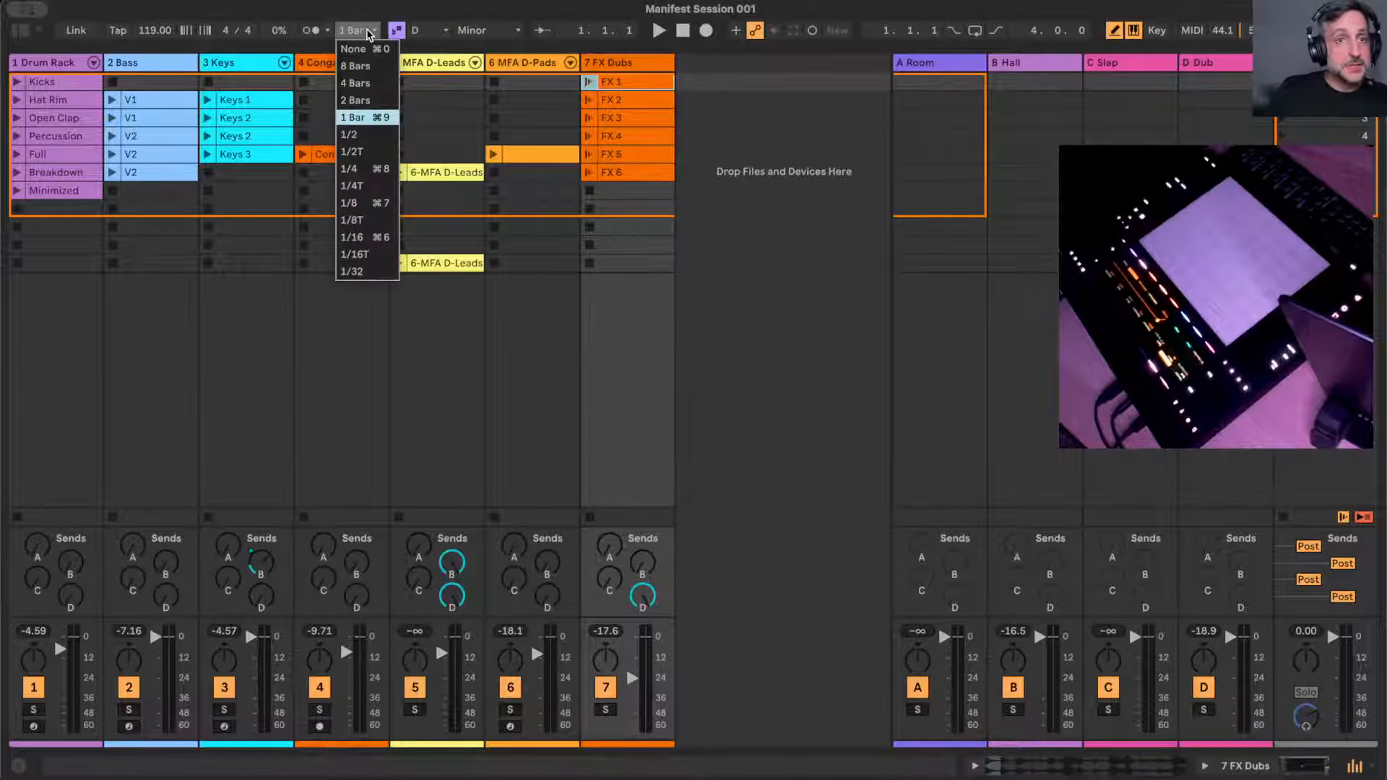
click(367, 67)
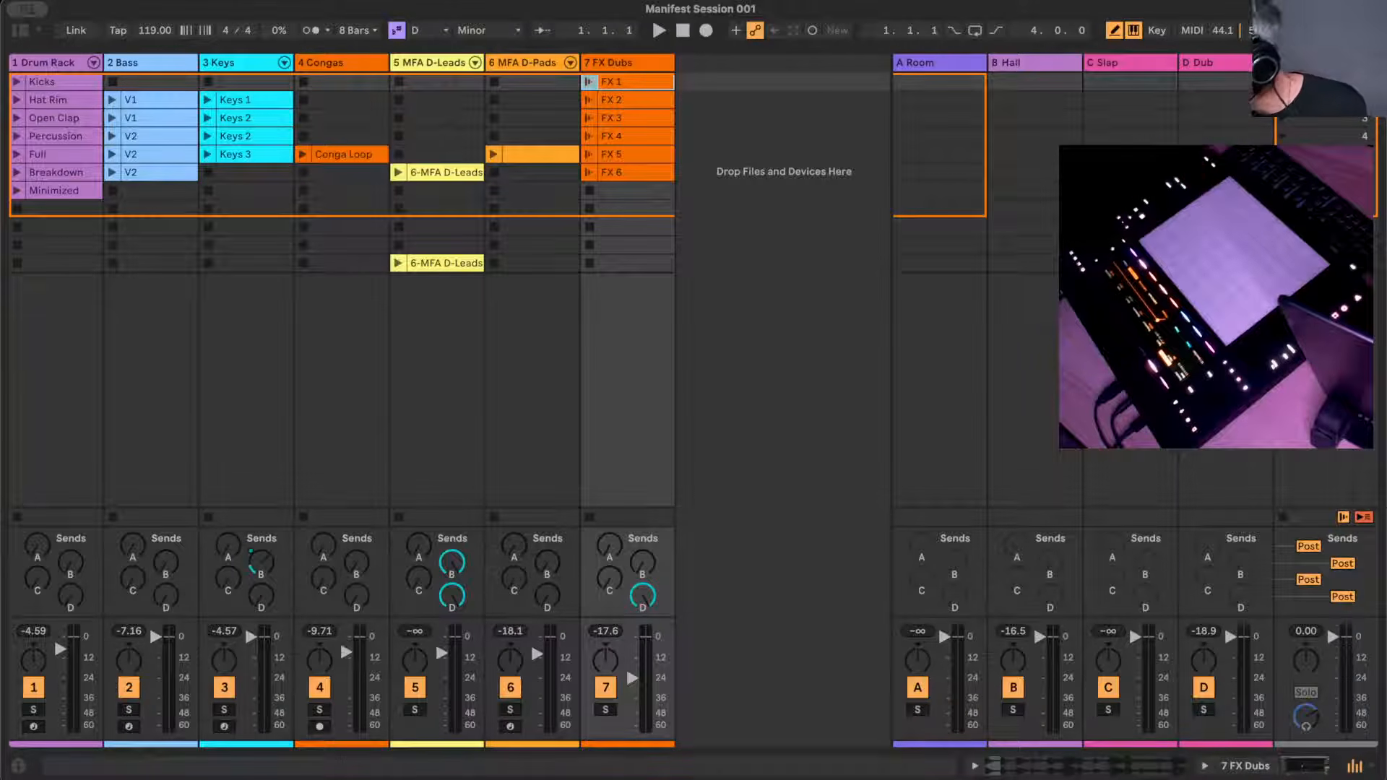
- Start recording the Session performance into the Arrangement and launch the Bass track's V1 clip in the Hat Rim row
right_click(707, 32)
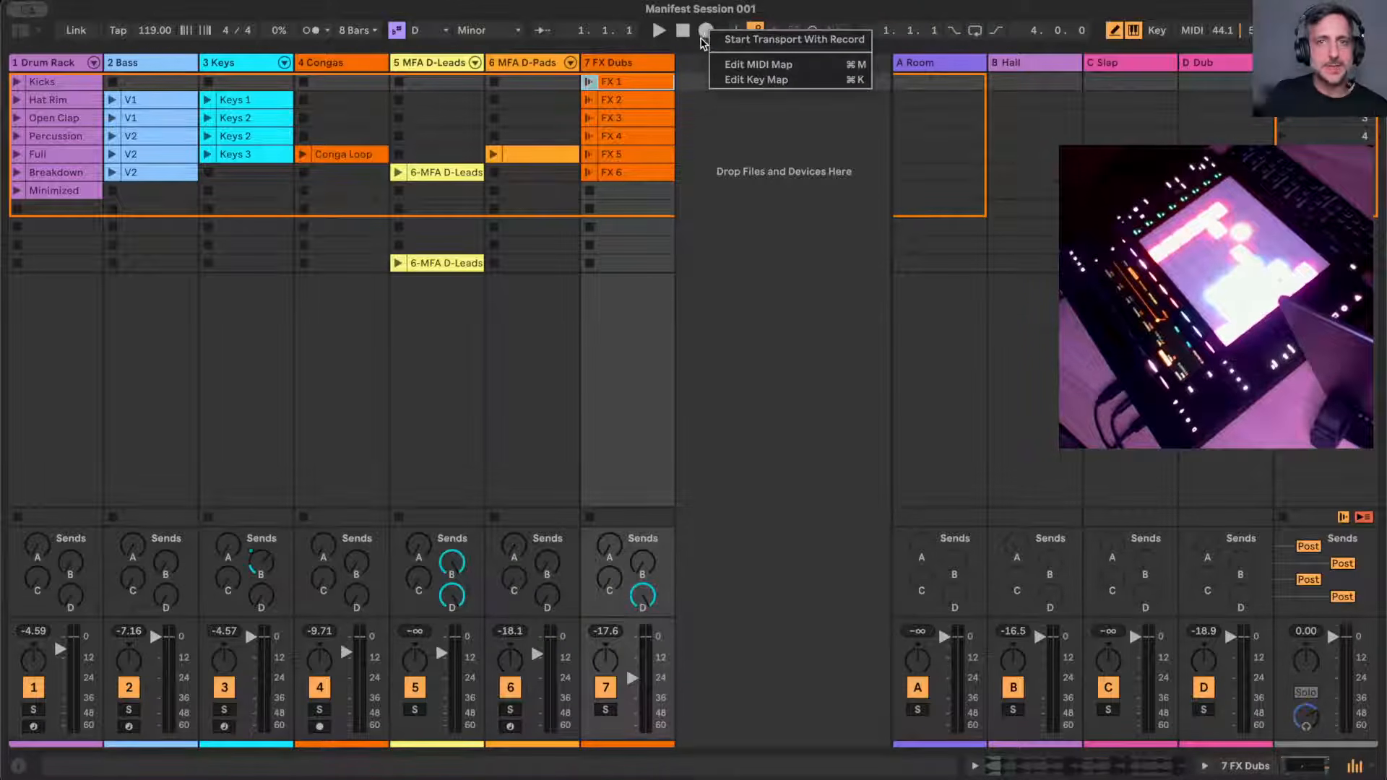
click(701, 39)
click(707, 31)
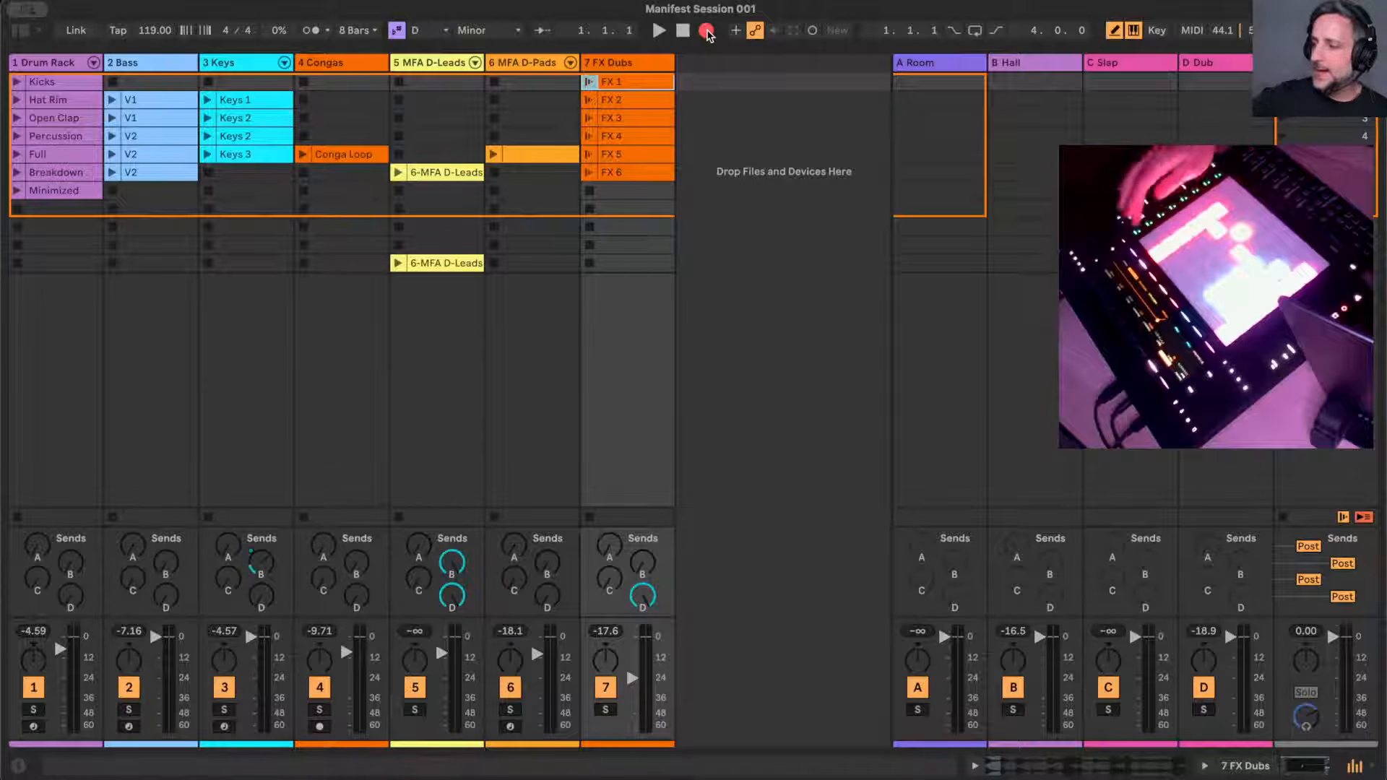
key(space)
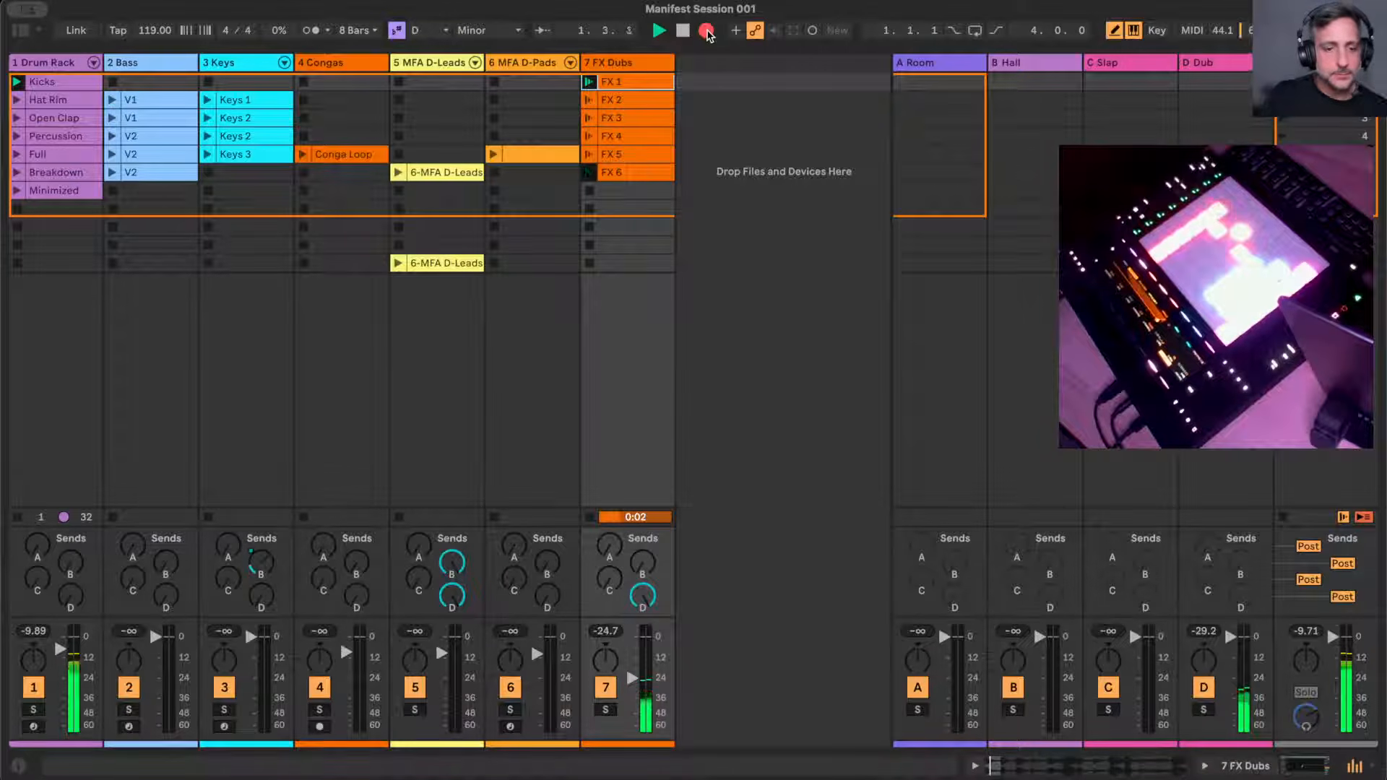
key(Tab)
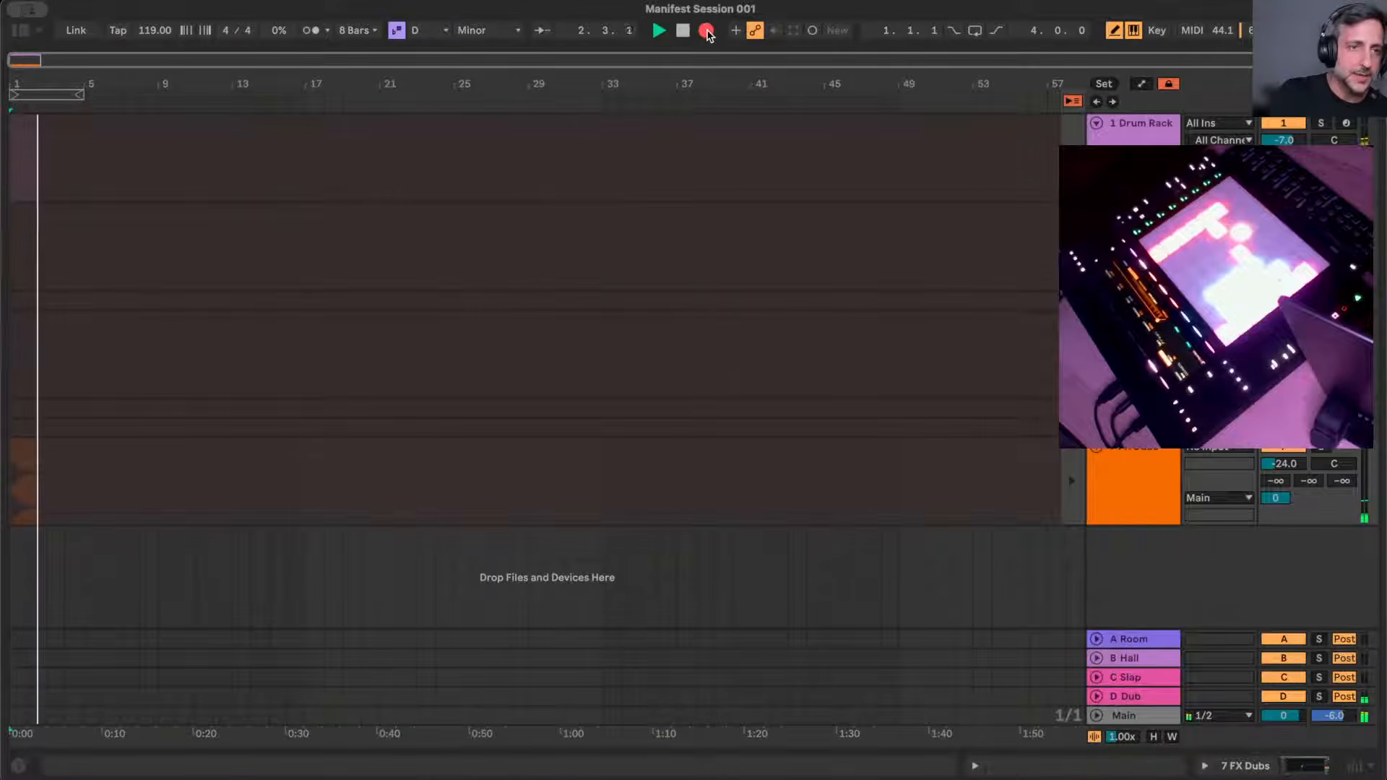
key(Tab)
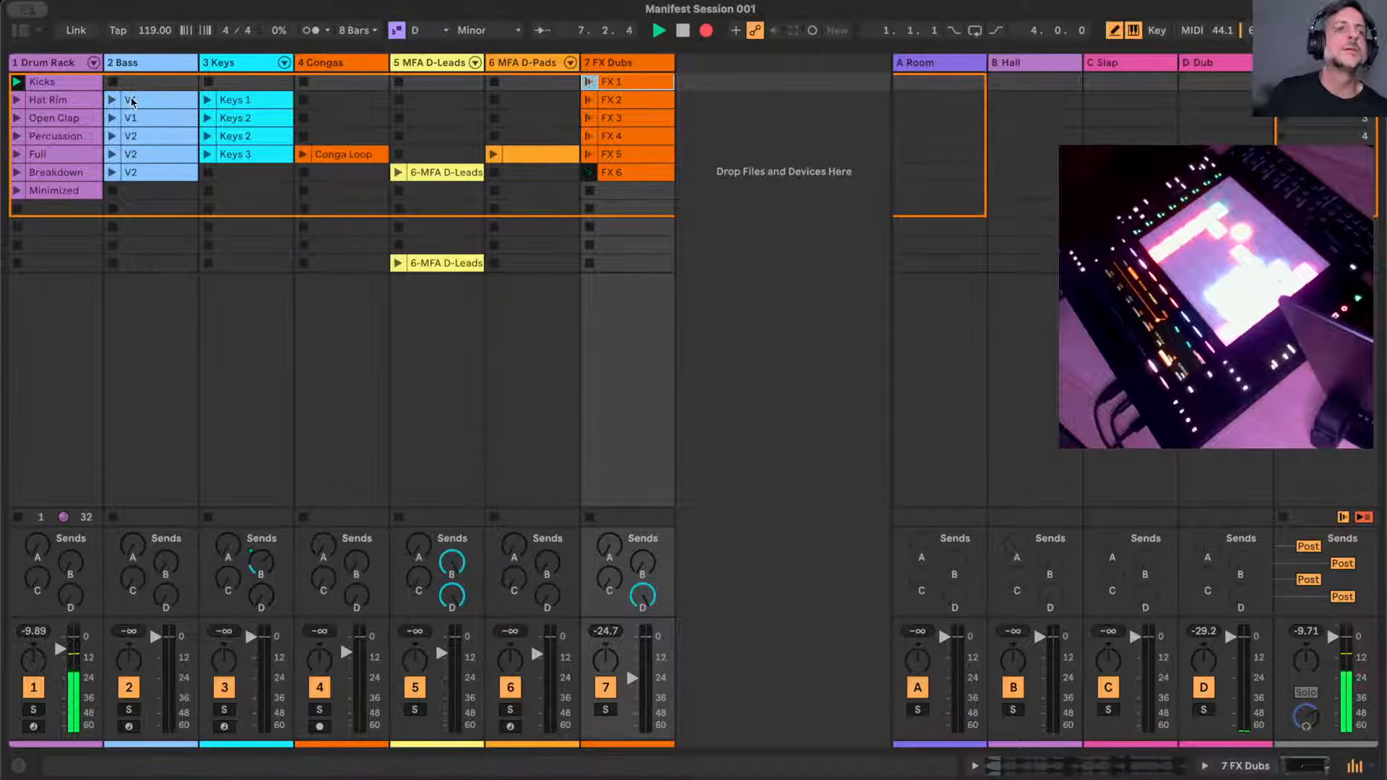
click(112, 100)
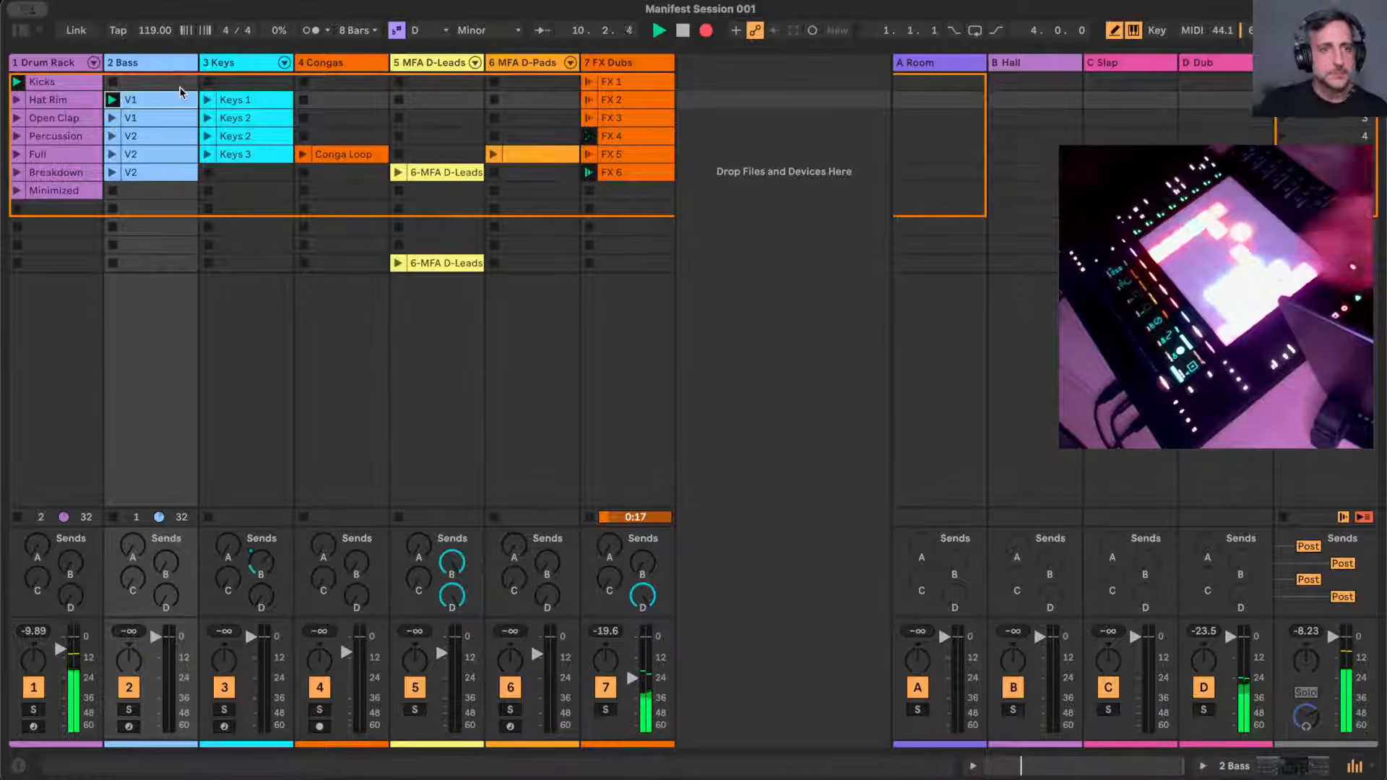
- Duplicate Keys 3 into the Breakdown row and copy Keys 1 into the Minimized row
click(262, 156)
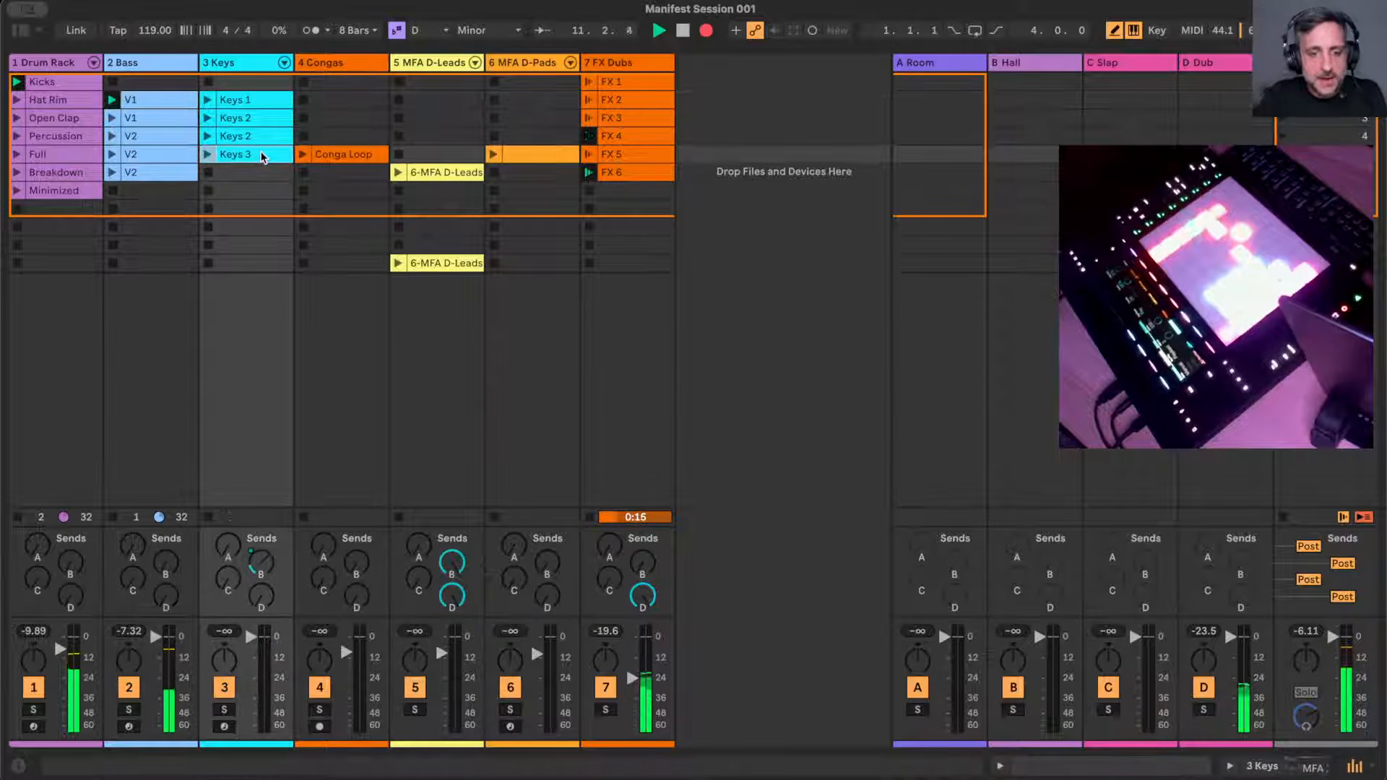
key(super+d)
drag(231, 100, 243, 204)
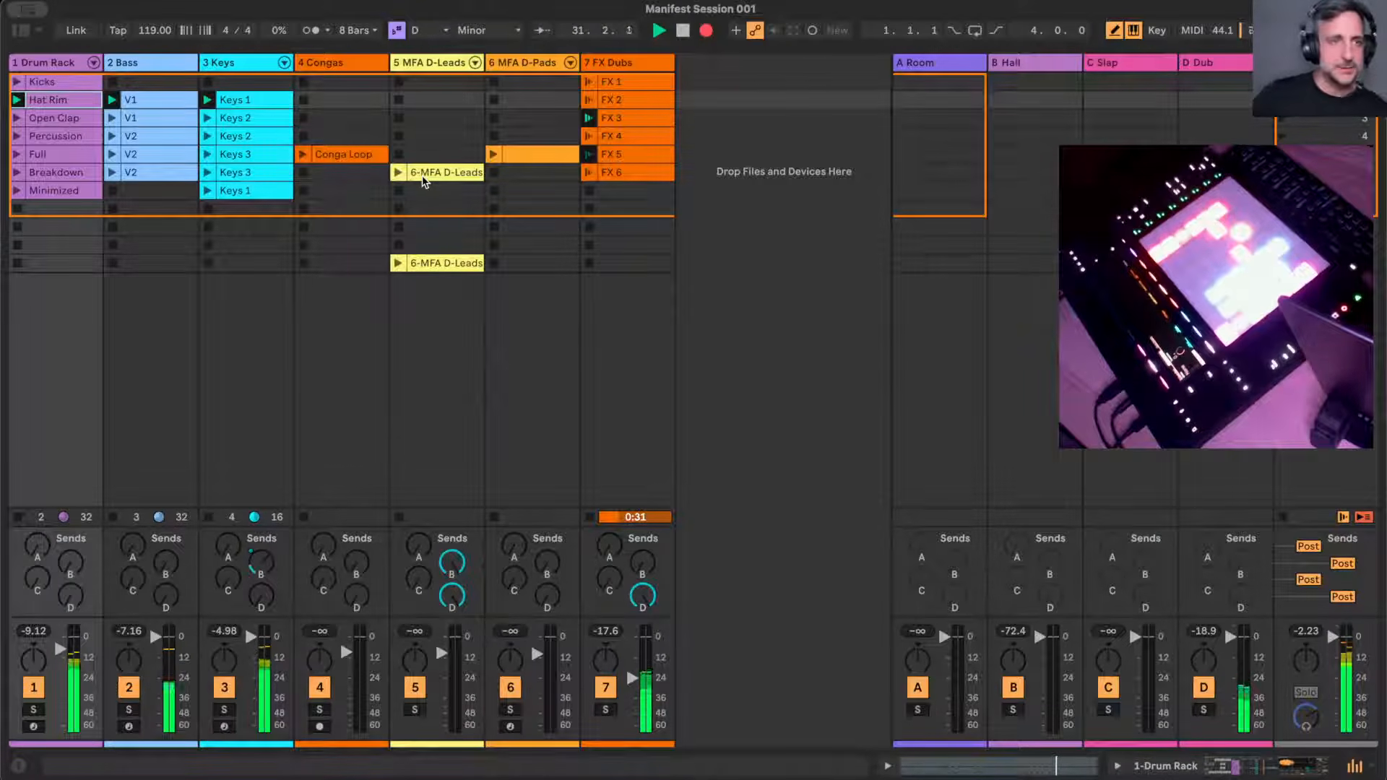
- Launch the Open Clap and Conga Loop clips for the recording, opening the FX 6 clip's sample in a reduced clip view in between
click(17, 118)
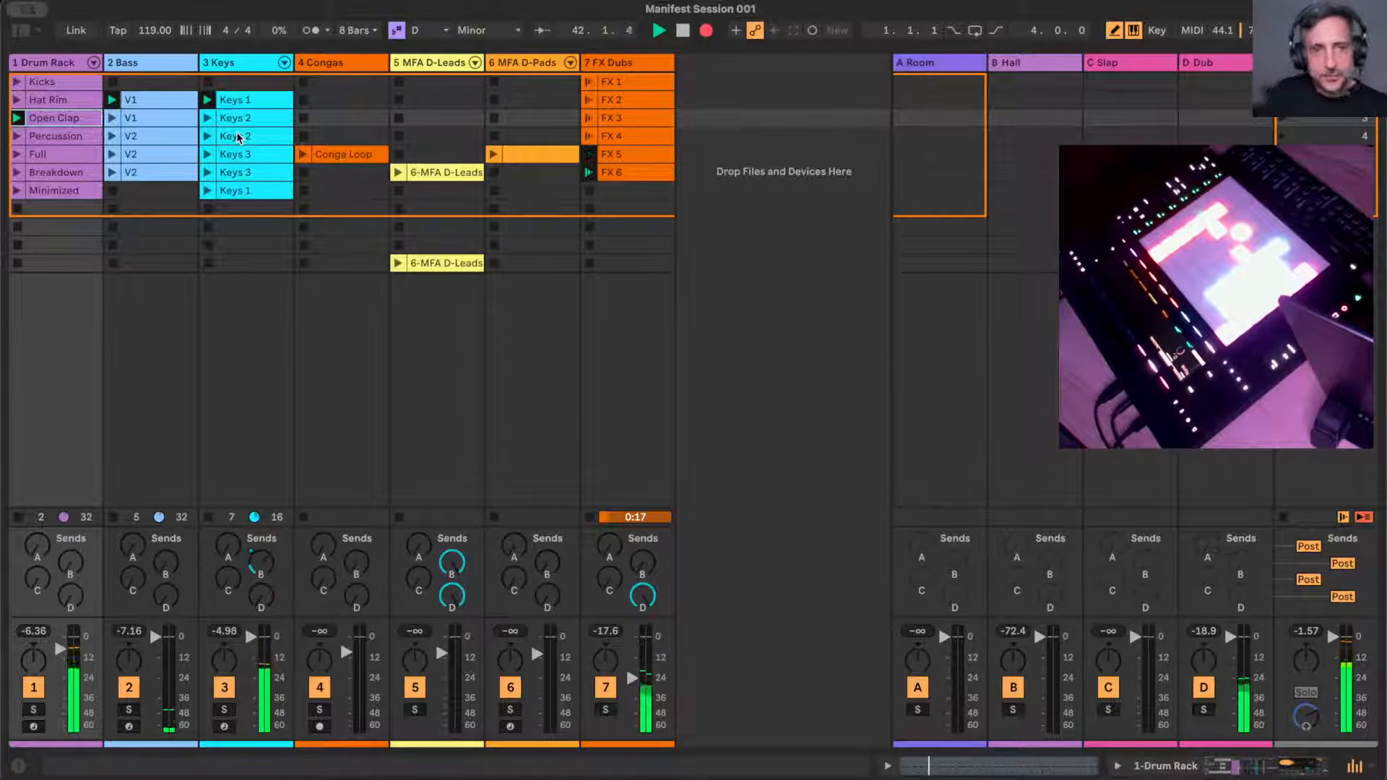
double_click(639, 173)
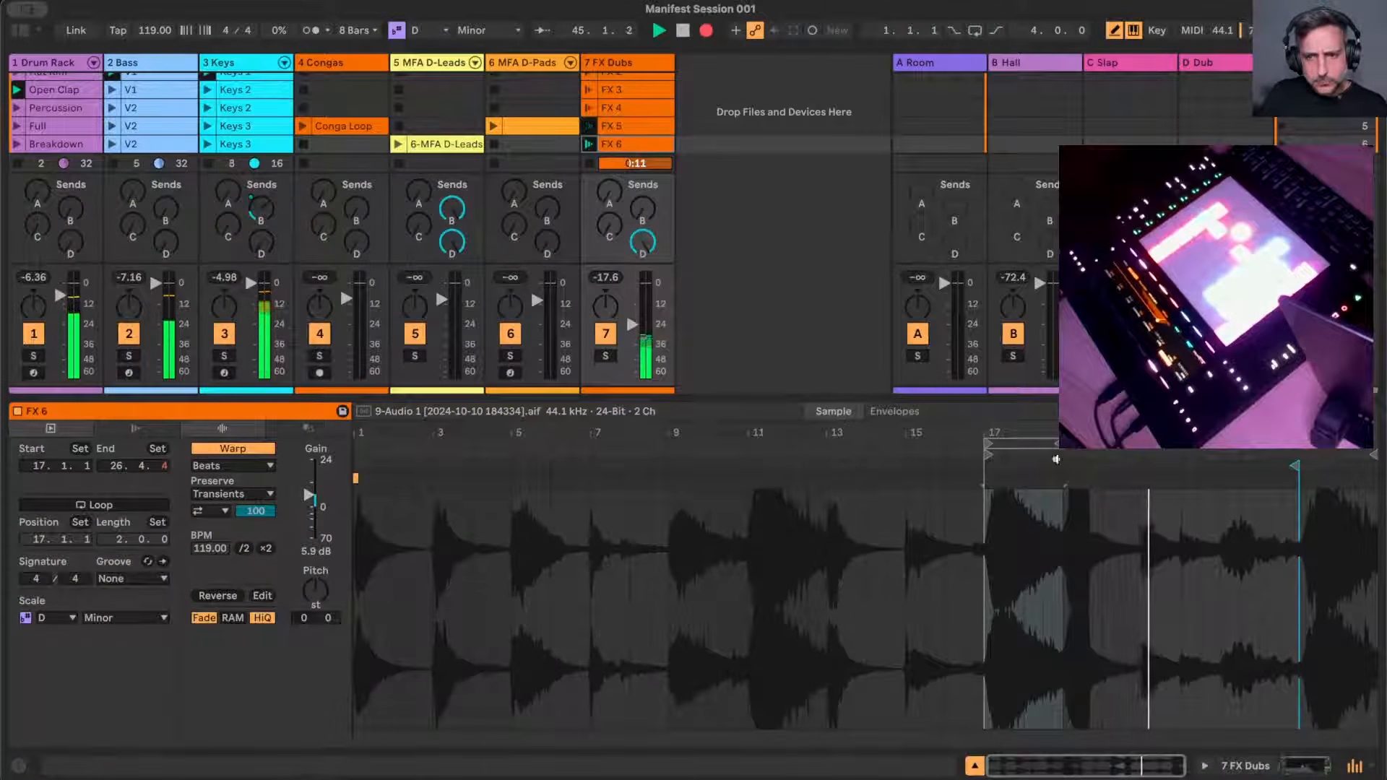
click(1026, 447)
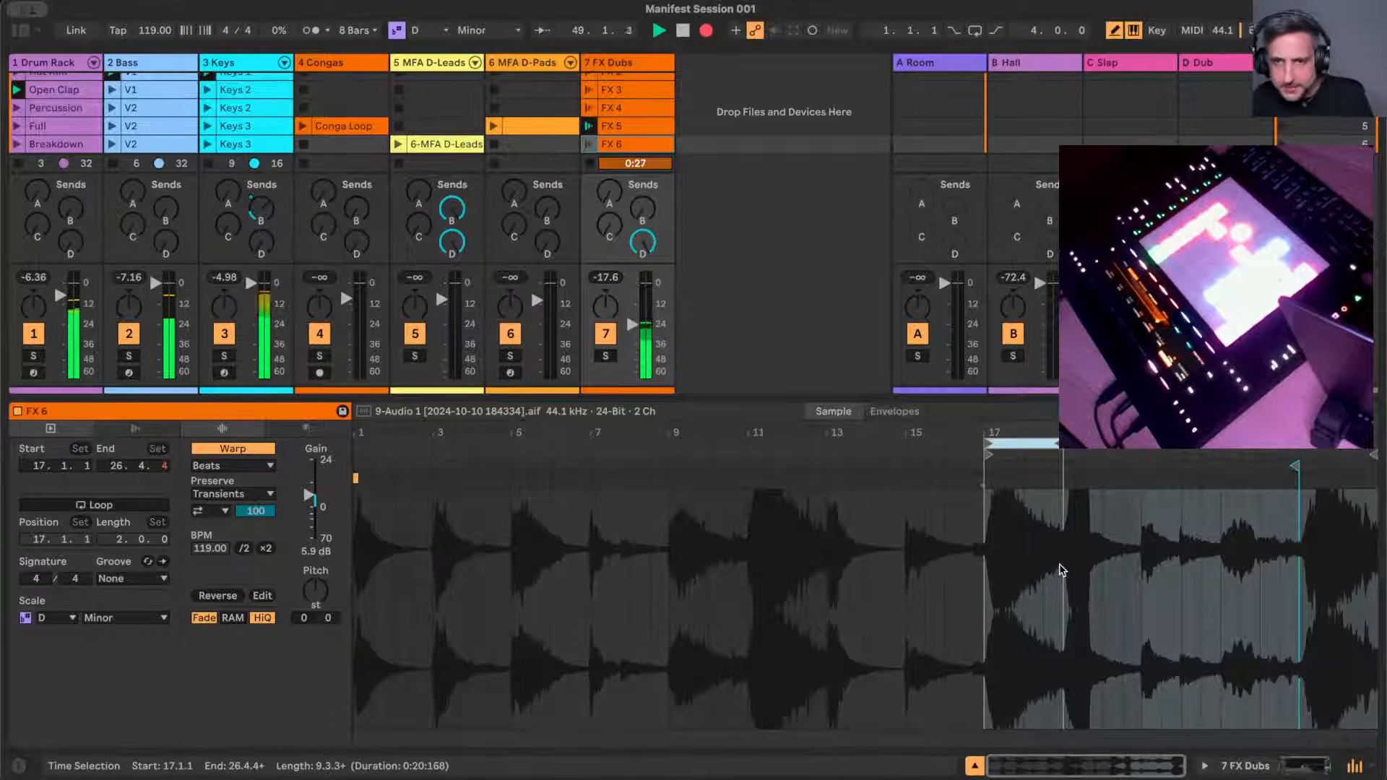
drag(685, 394, 706, 528)
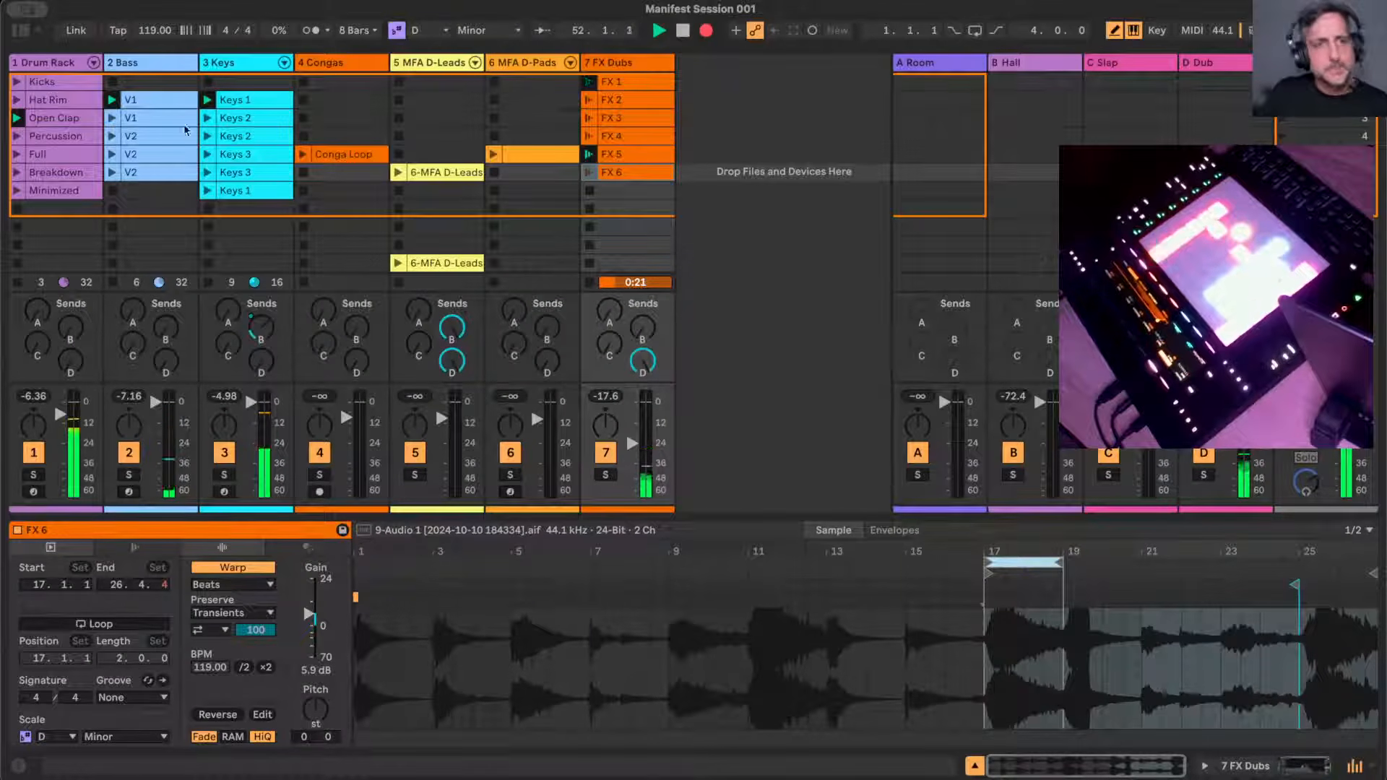
click(299, 156)
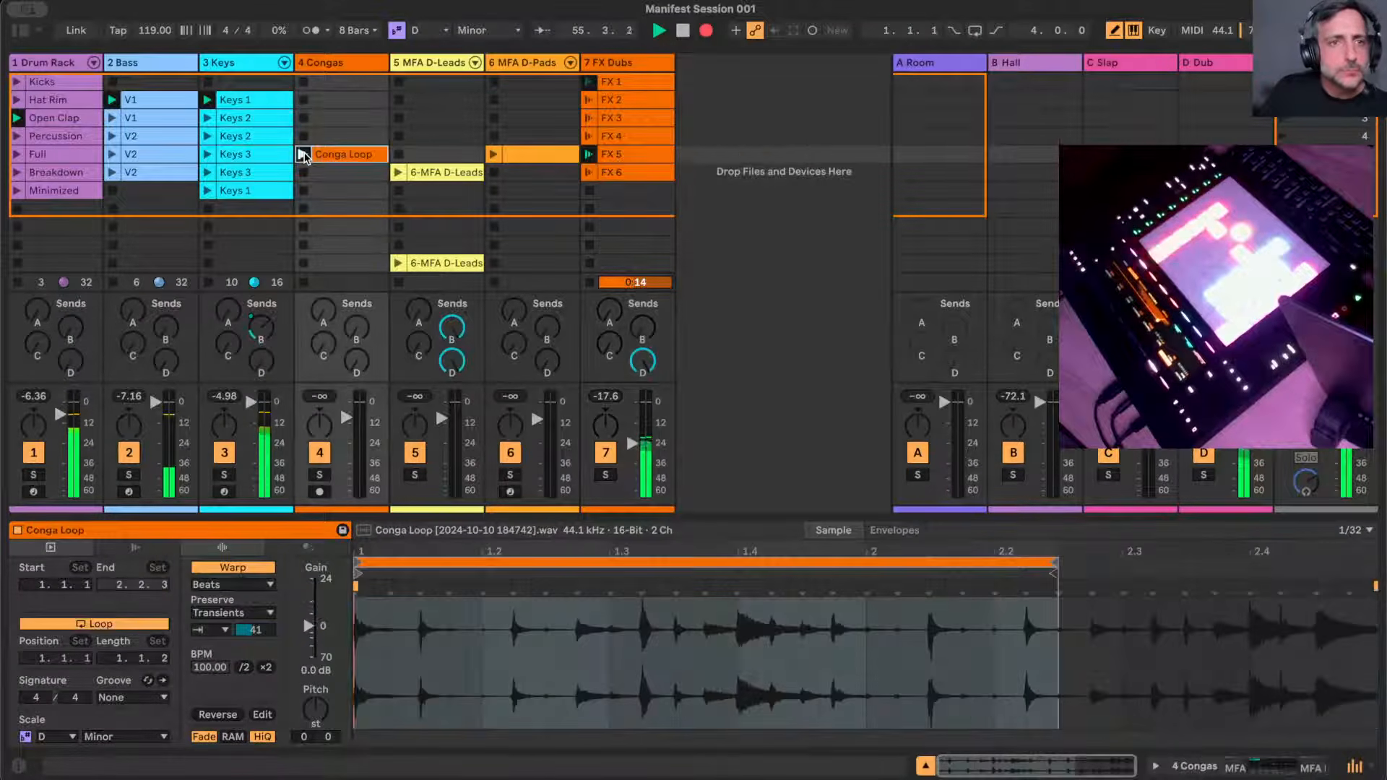
- Launch Keys 2 in the Open Clap row and lower the X-Comb's Feedback and Forward on the Congas track to 74.0 %
click(208, 119)
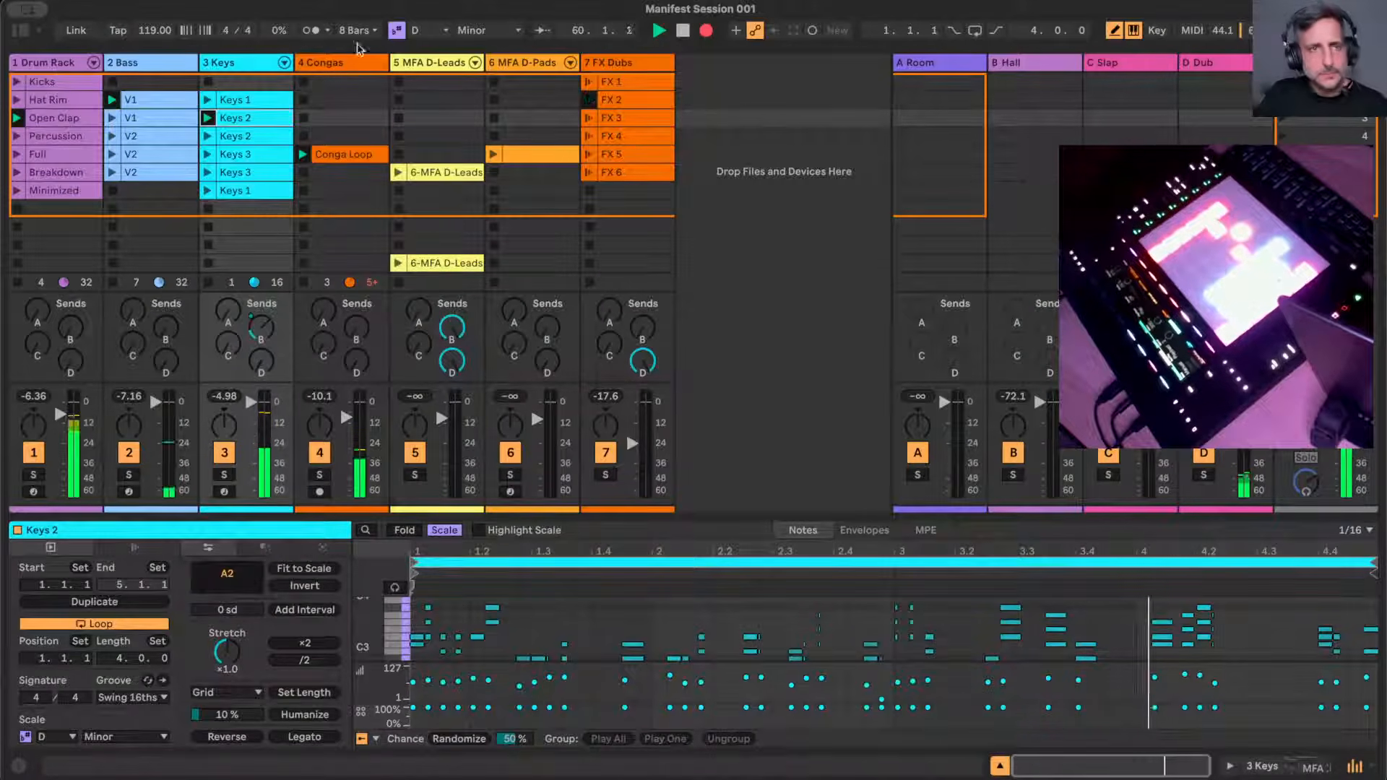
click(341, 67)
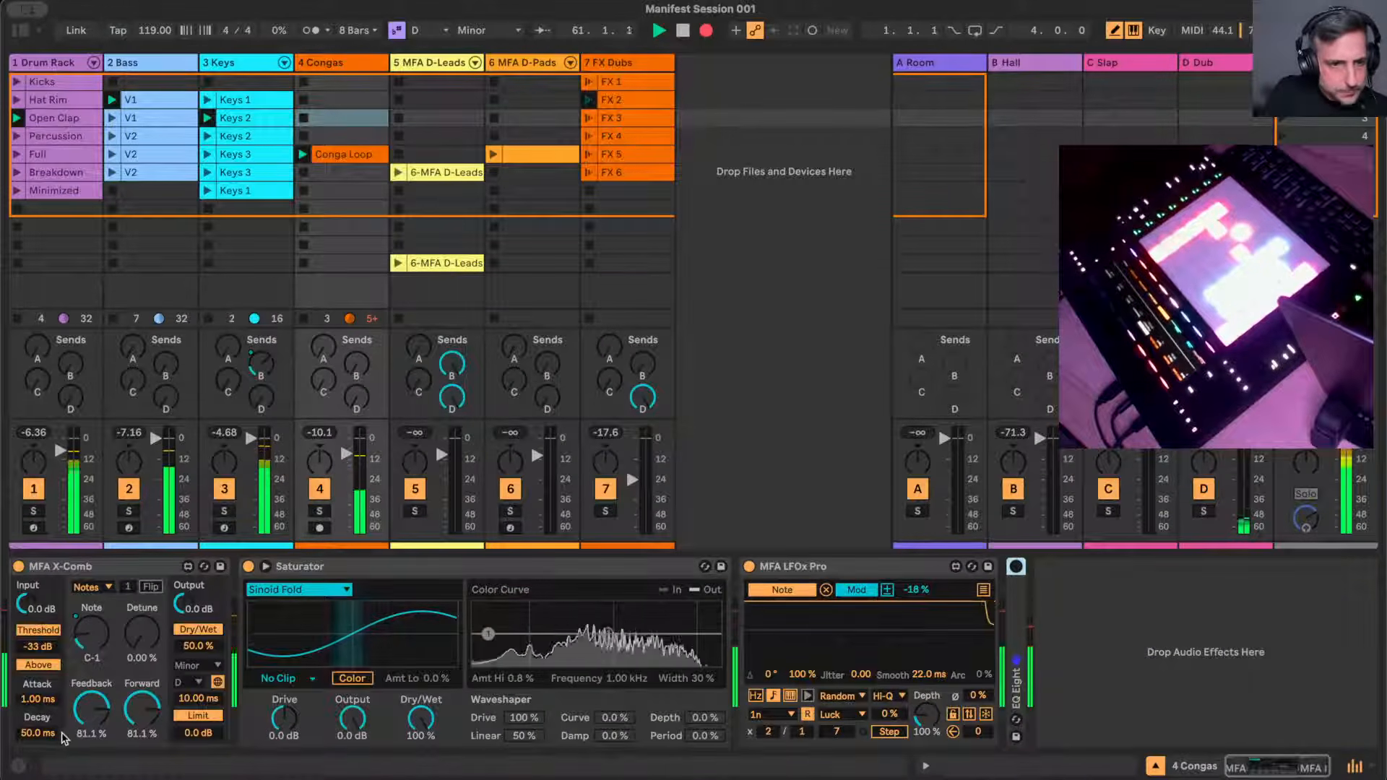
drag(92, 726, 143, 744)
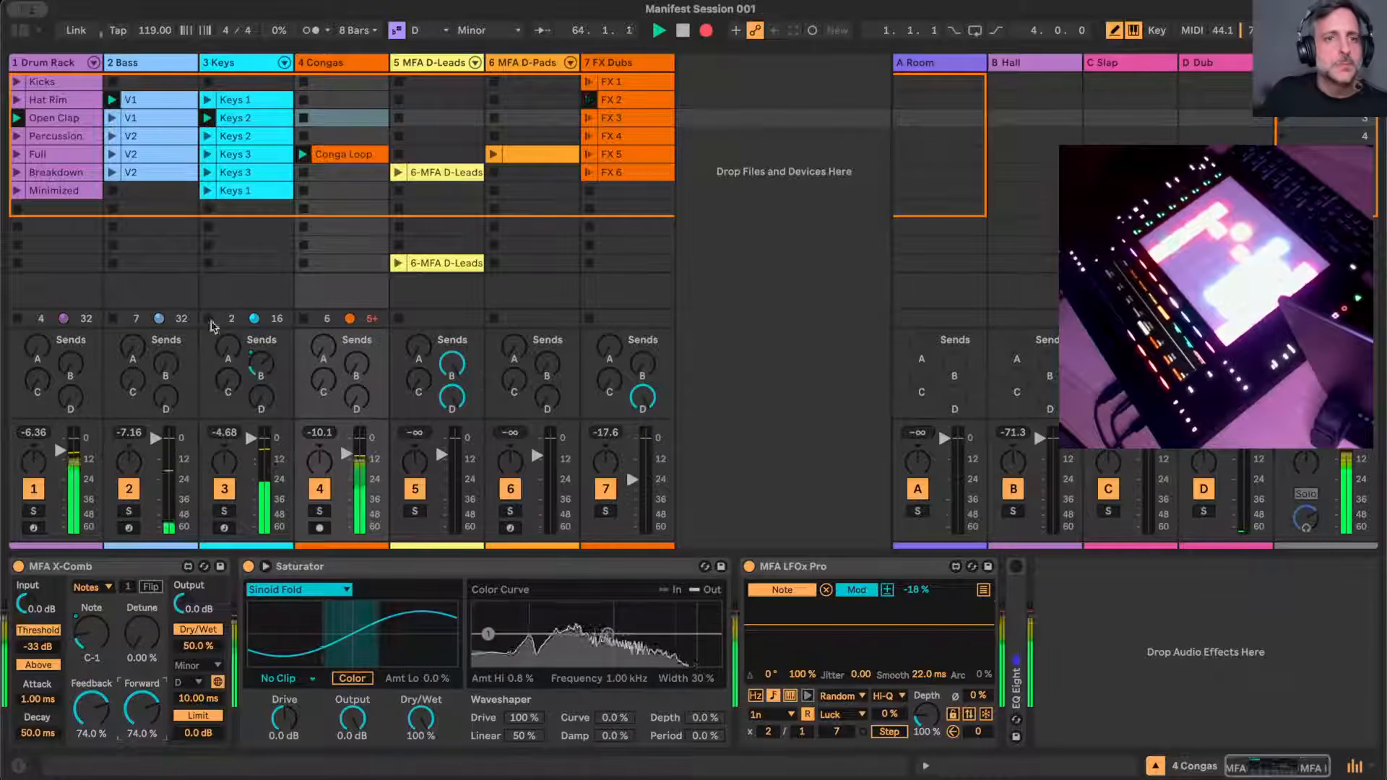
- Launch the MFA D-Pads clip in the Full row and the Bass track's V2 clip in the Percussion row
click(508, 153)
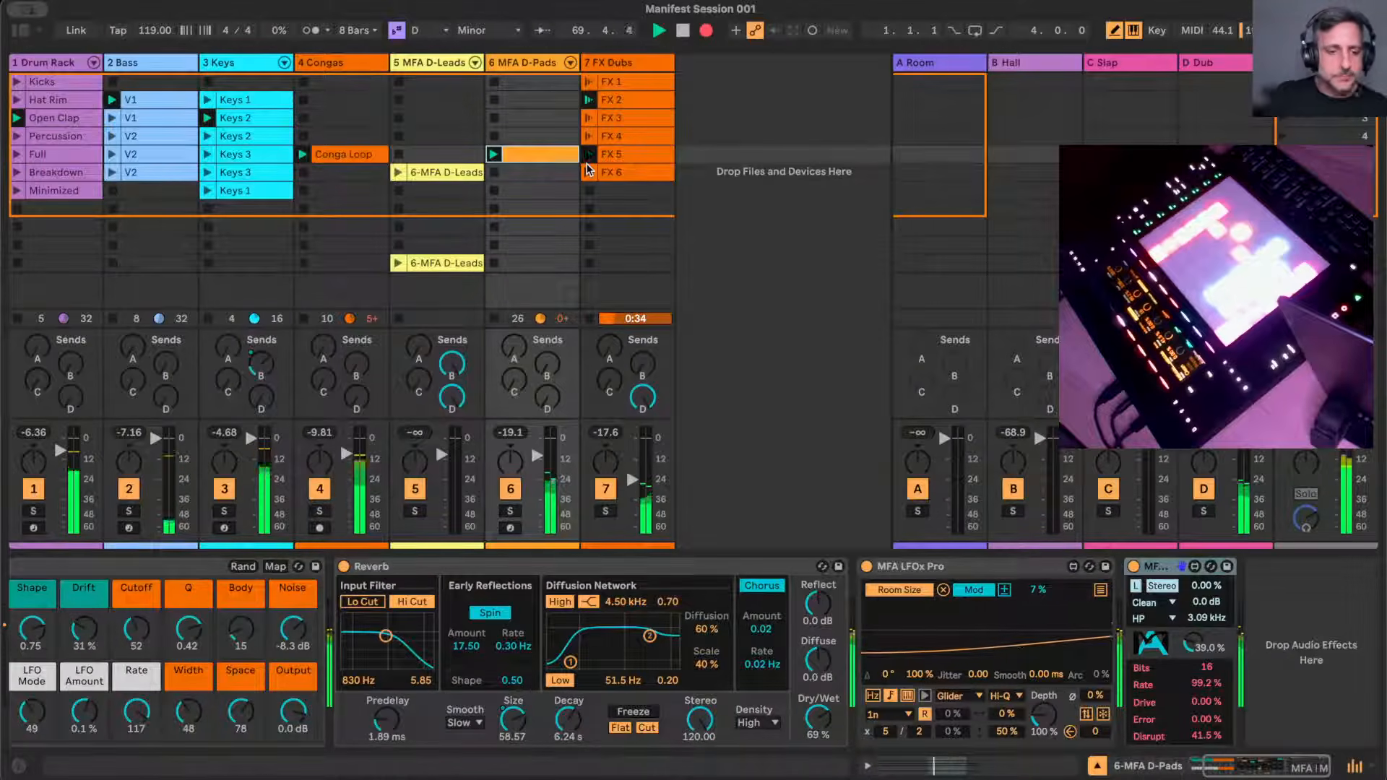
key(Tab)
key(Tab)
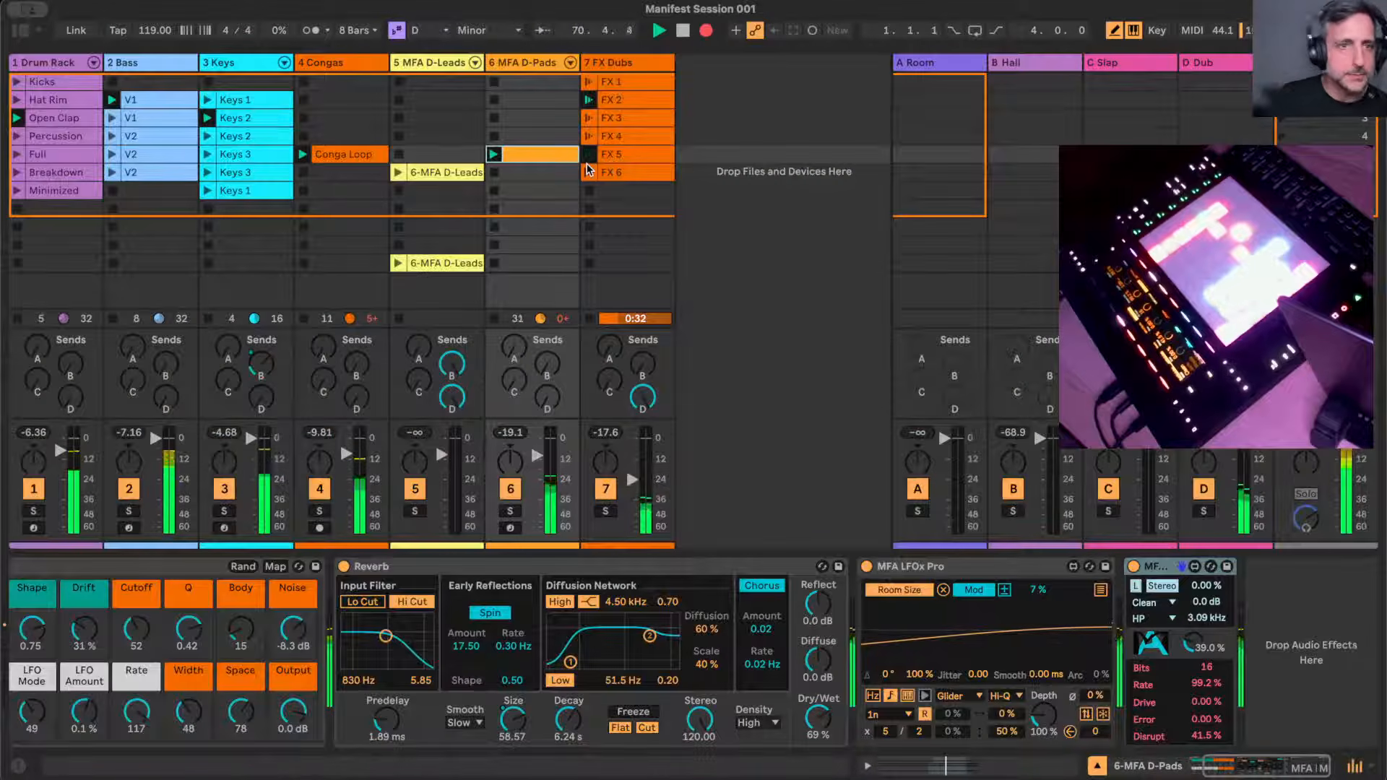
click(113, 137)
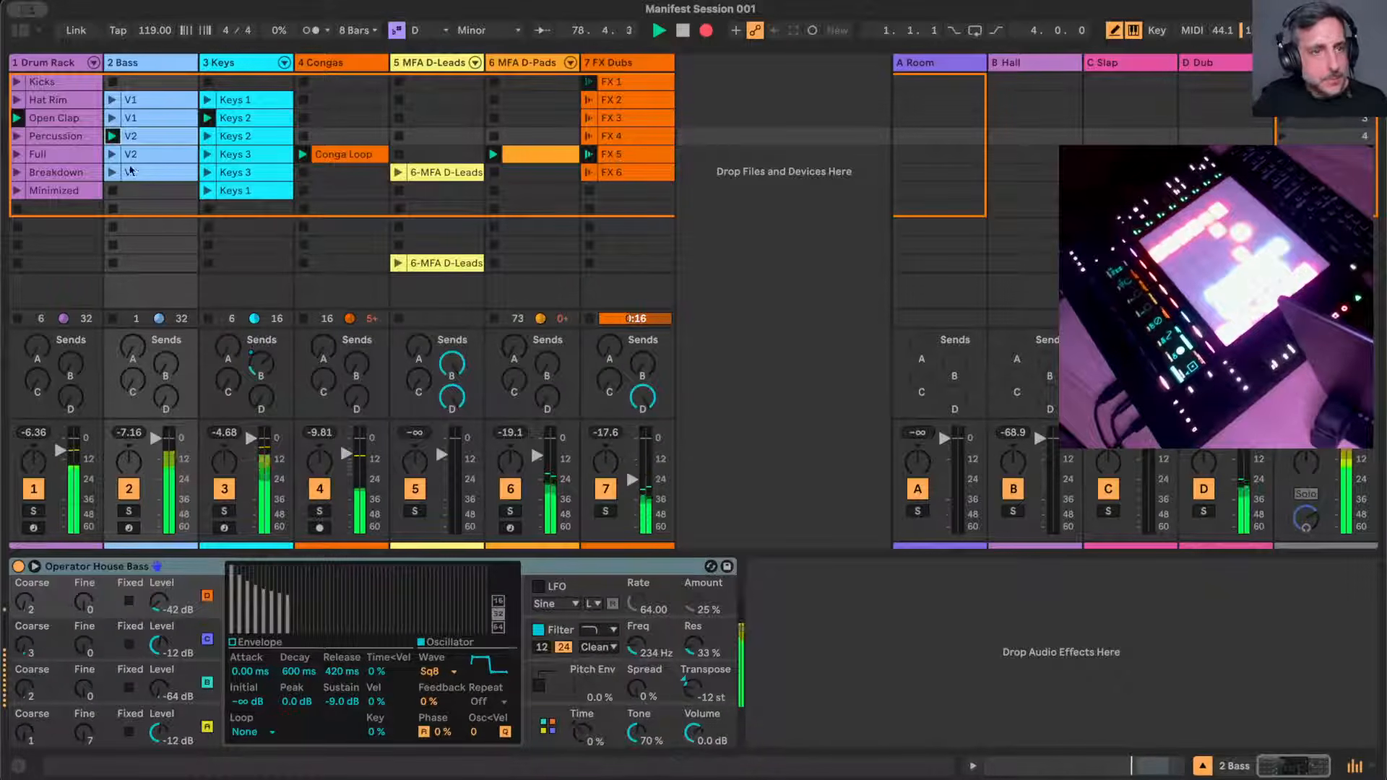
- Launch the Percussion drum clip, followed by Keys 3 with the Full drum clip, and show the MFA D-Pads track's devices
click(16, 138)
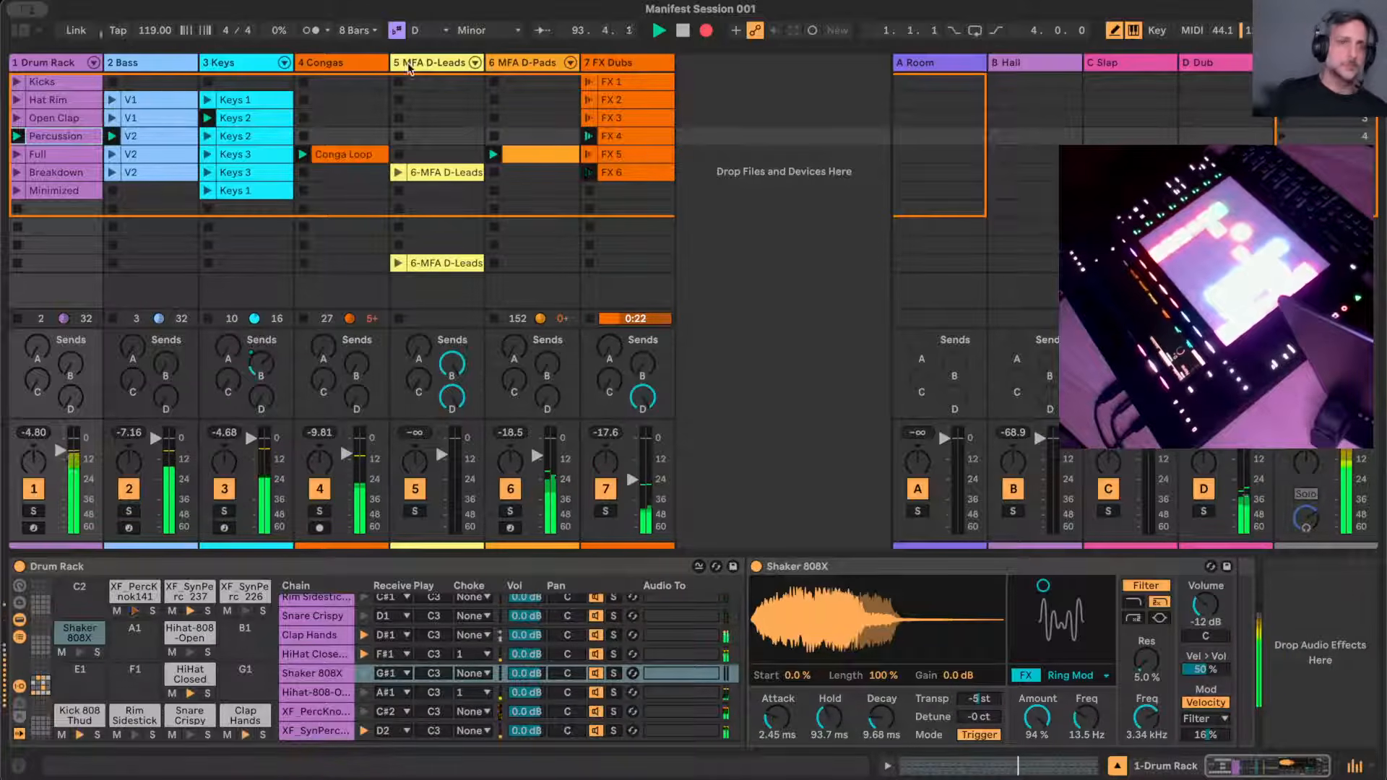
click(207, 156)
click(16, 153)
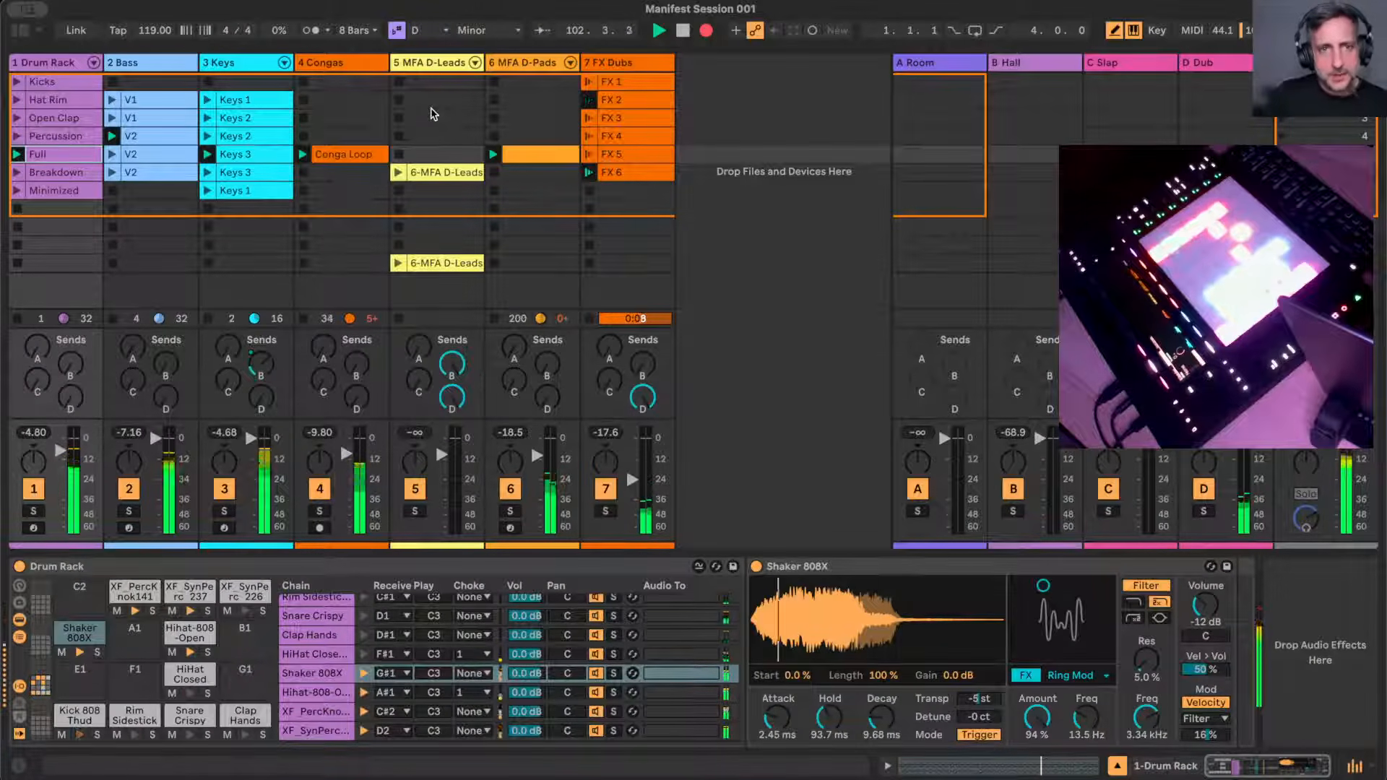
click(532, 62)
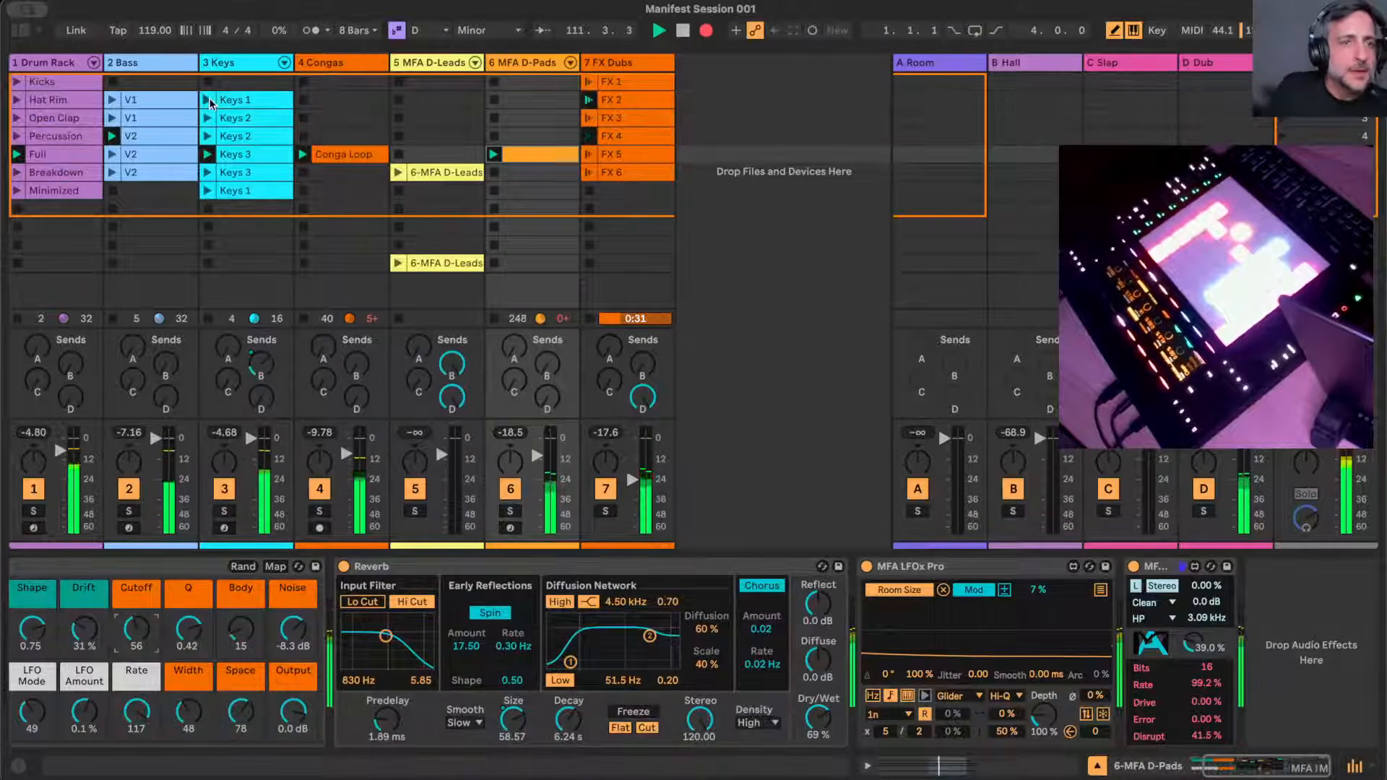
- Stop the Drum Rack and Congas tracks, then launch the Breakdown drum clip
click(18, 318)
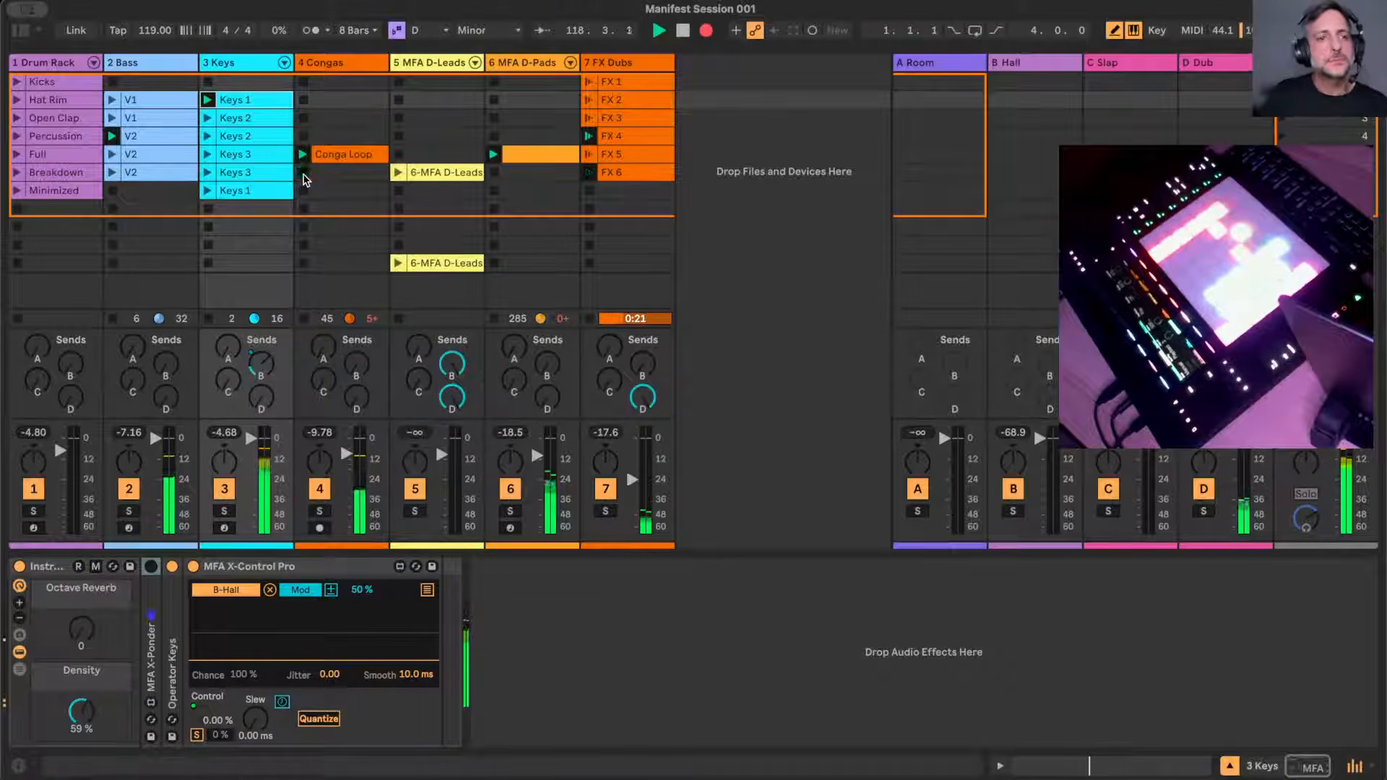
click(303, 173)
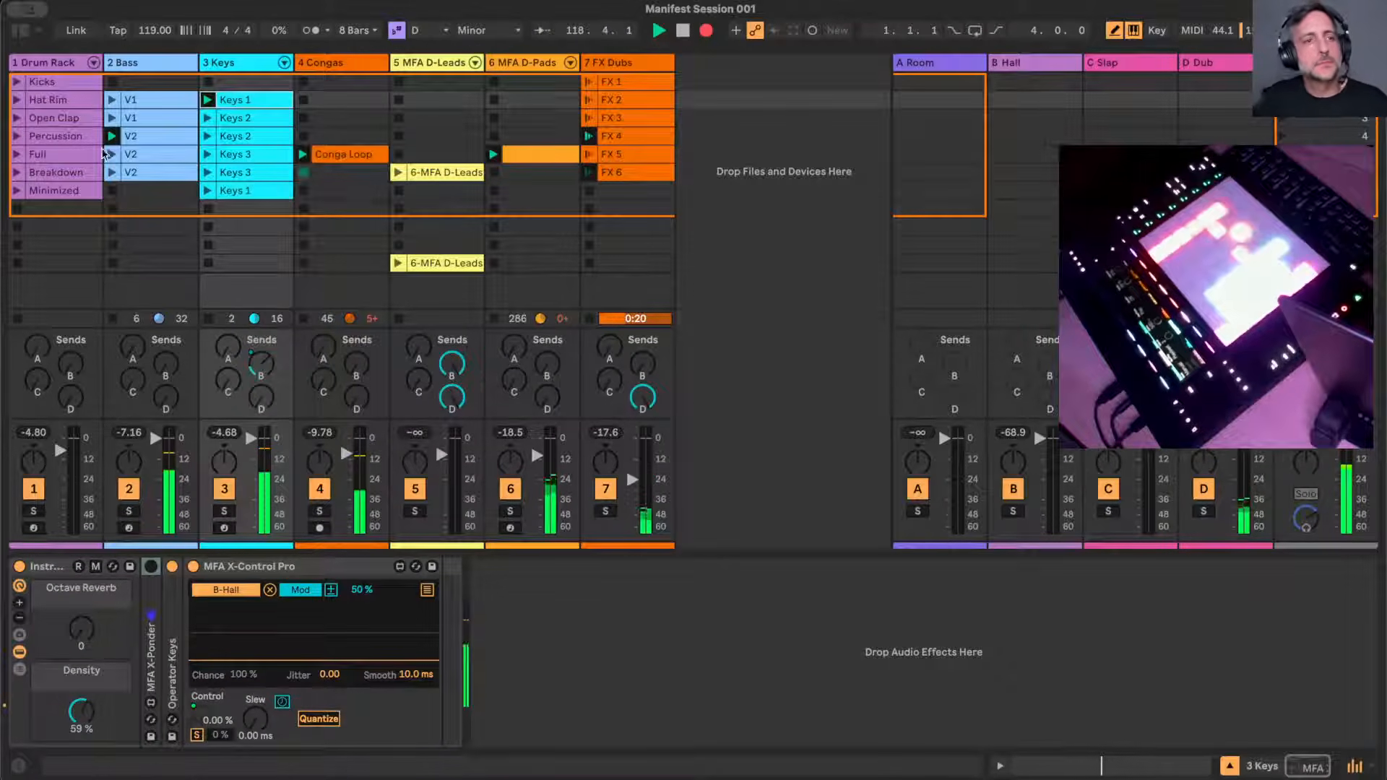
click(17, 173)
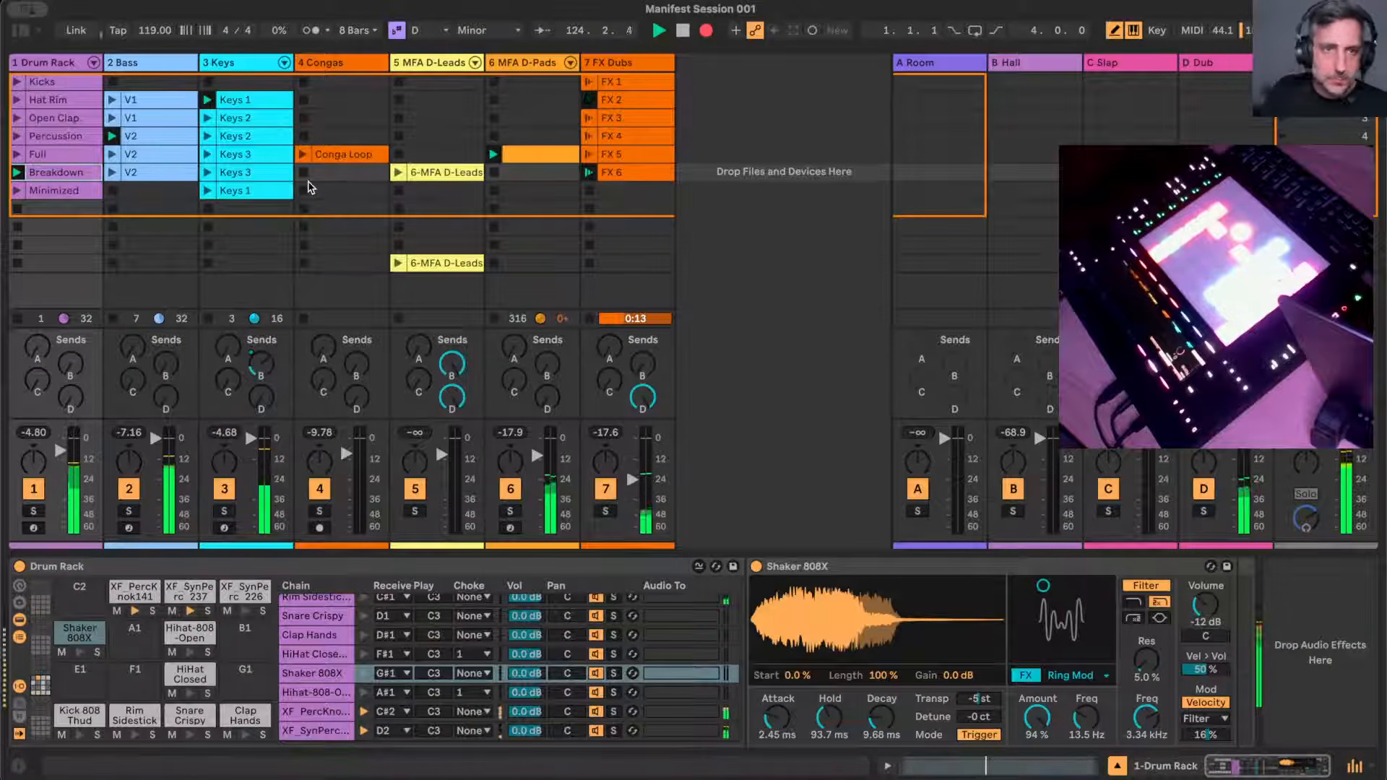
- Launch Keys 2, the Minimized drum clip and the MFA D-Leads clip in the Breakdown row, and check the recording in the Arrangement
click(208, 118)
click(15, 192)
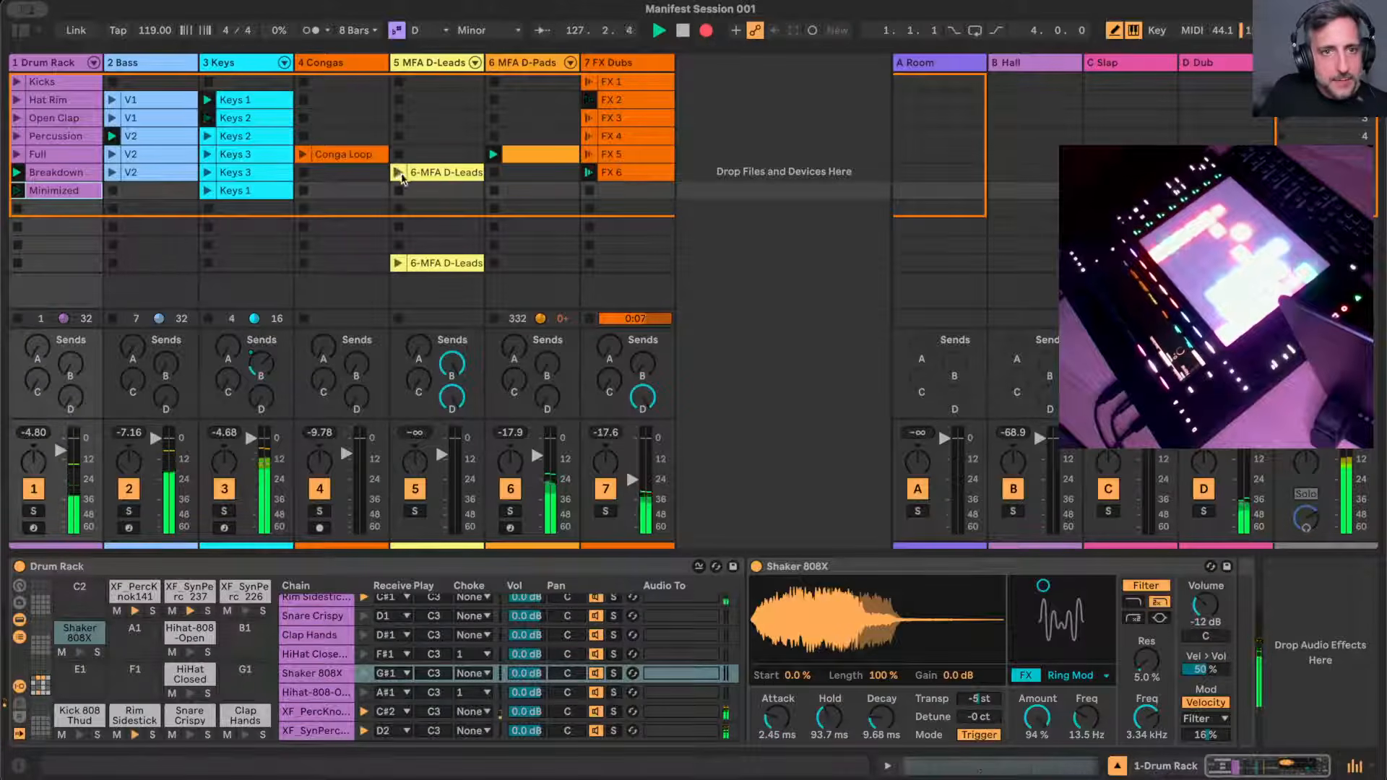
click(399, 172)
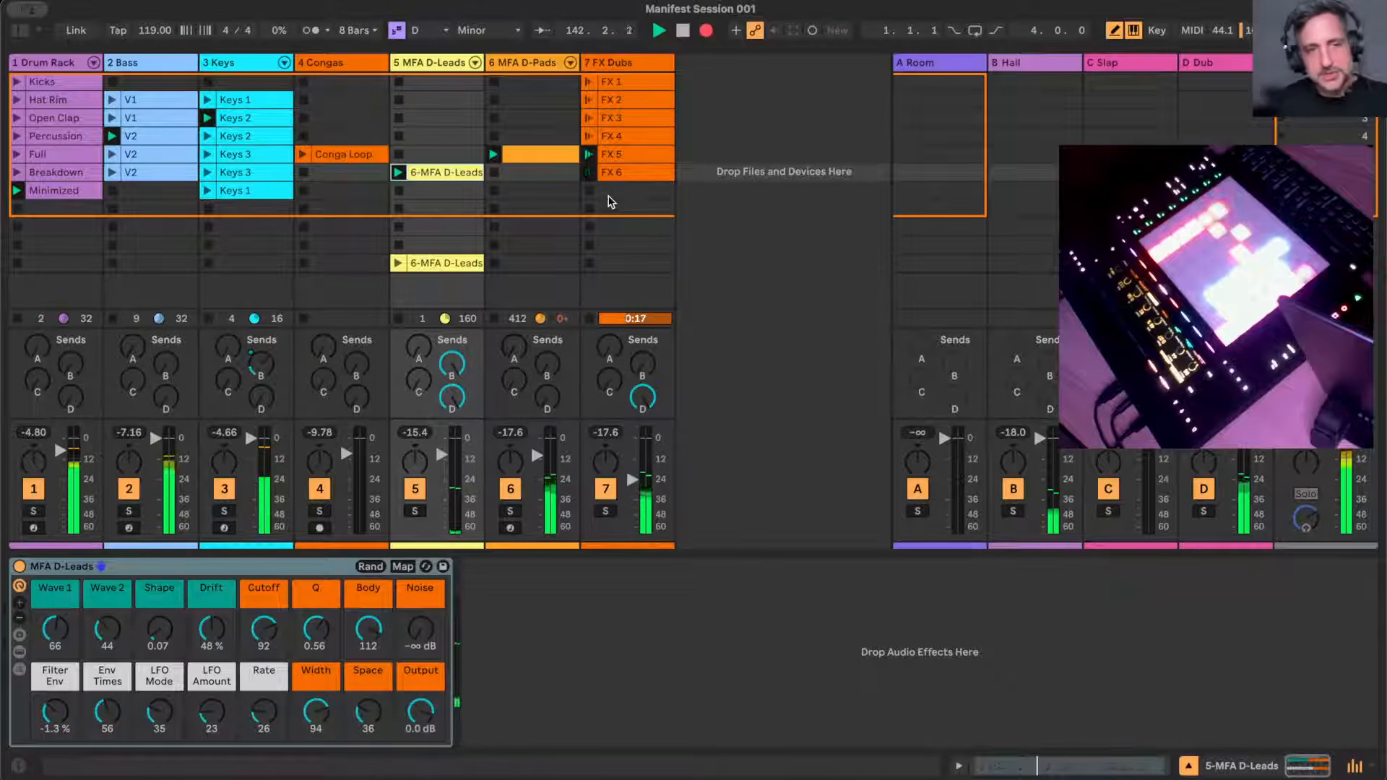
key(Tab)
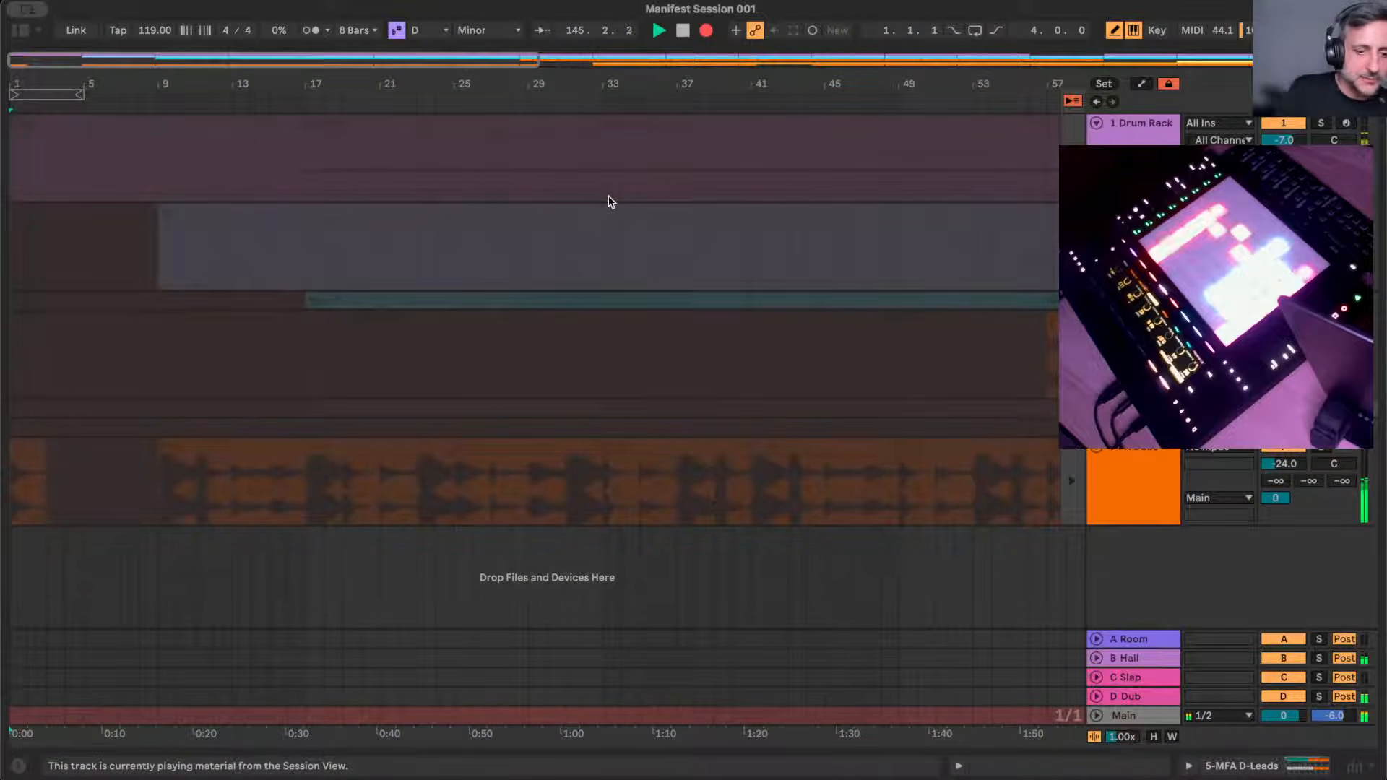
key(Tab)
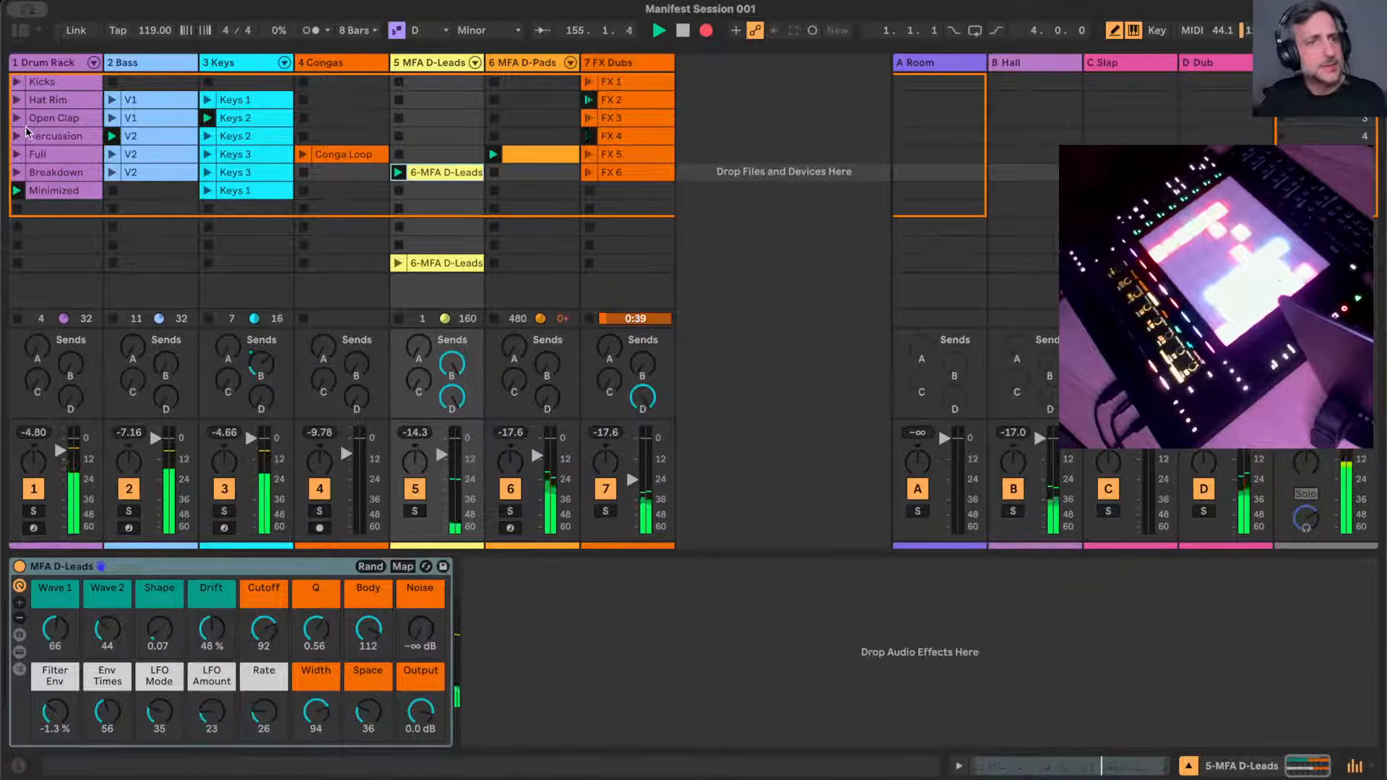
- Launch the Full drum clip with Keys 3 and the Conga Loop from the Full row
click(16, 155)
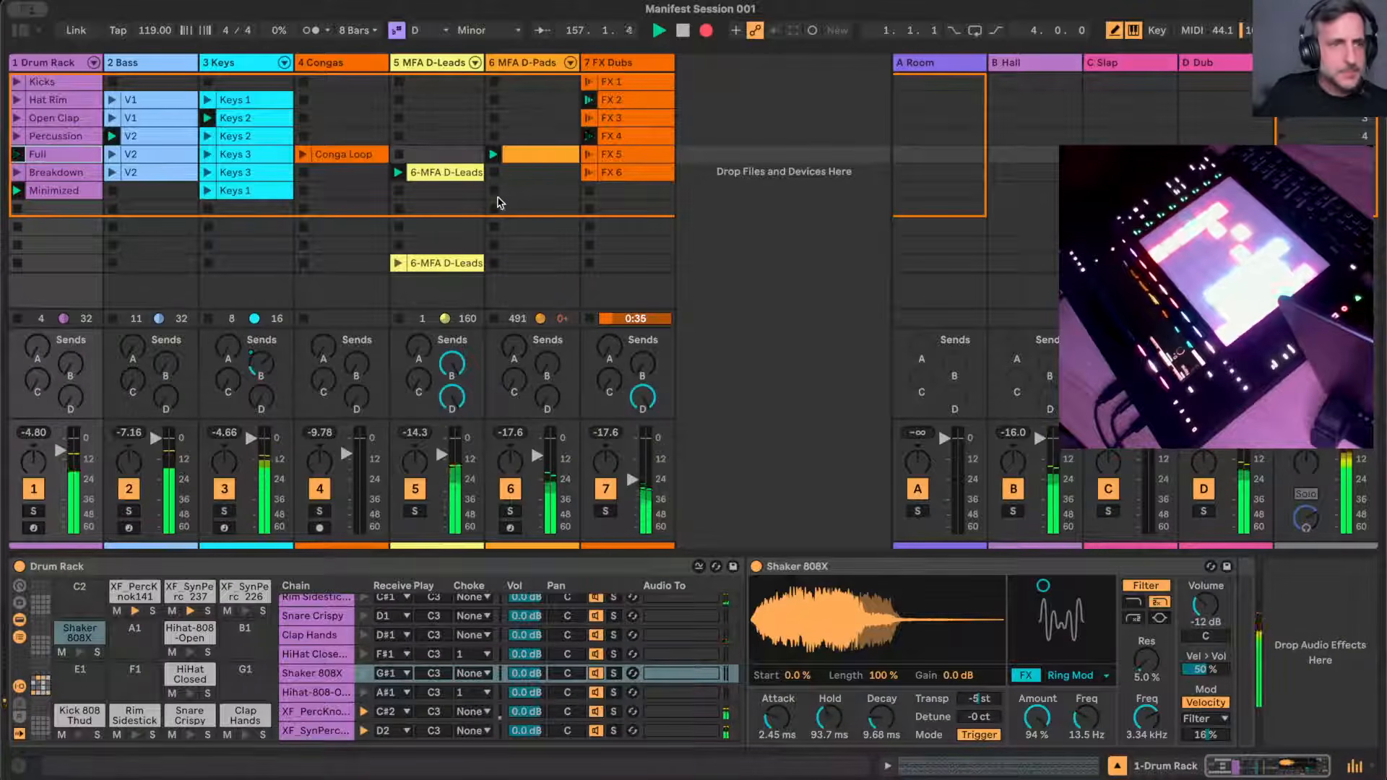
click(207, 155)
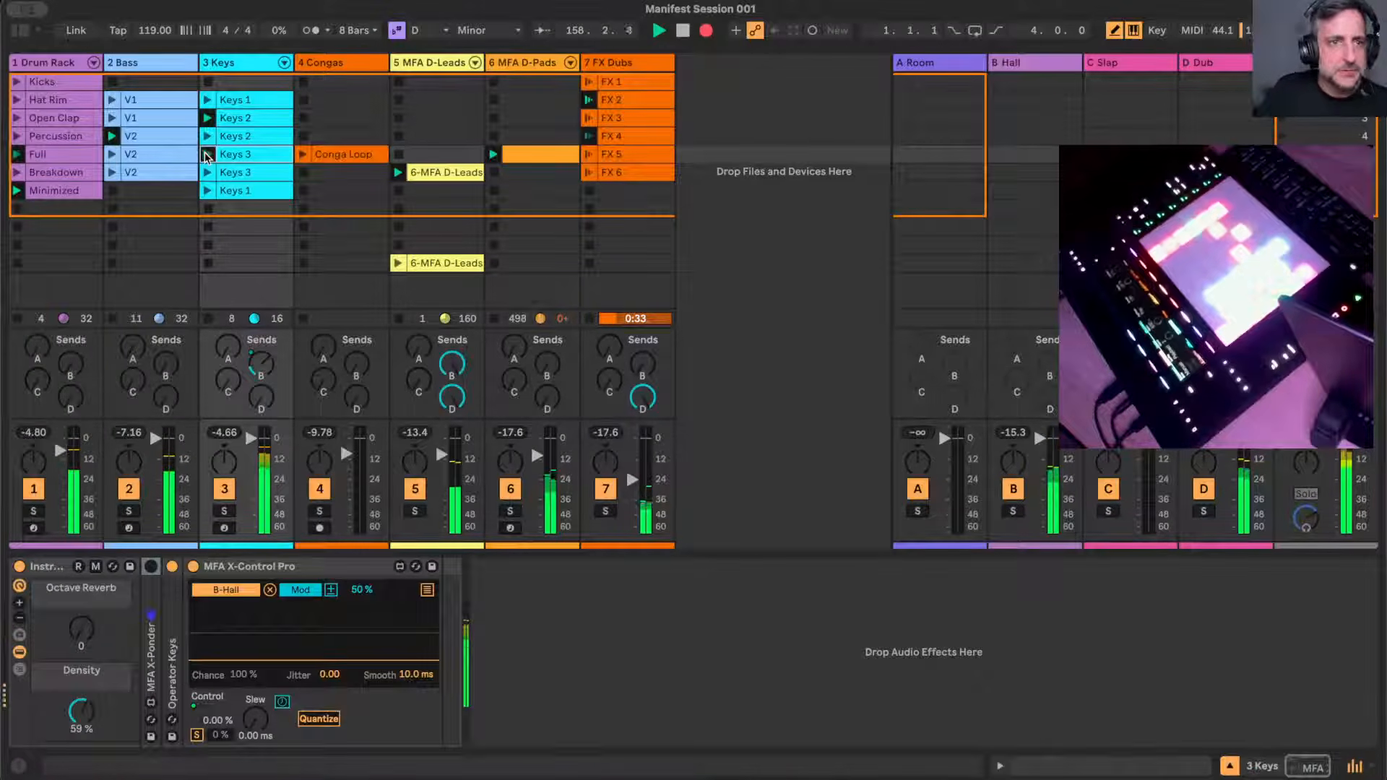
click(303, 154)
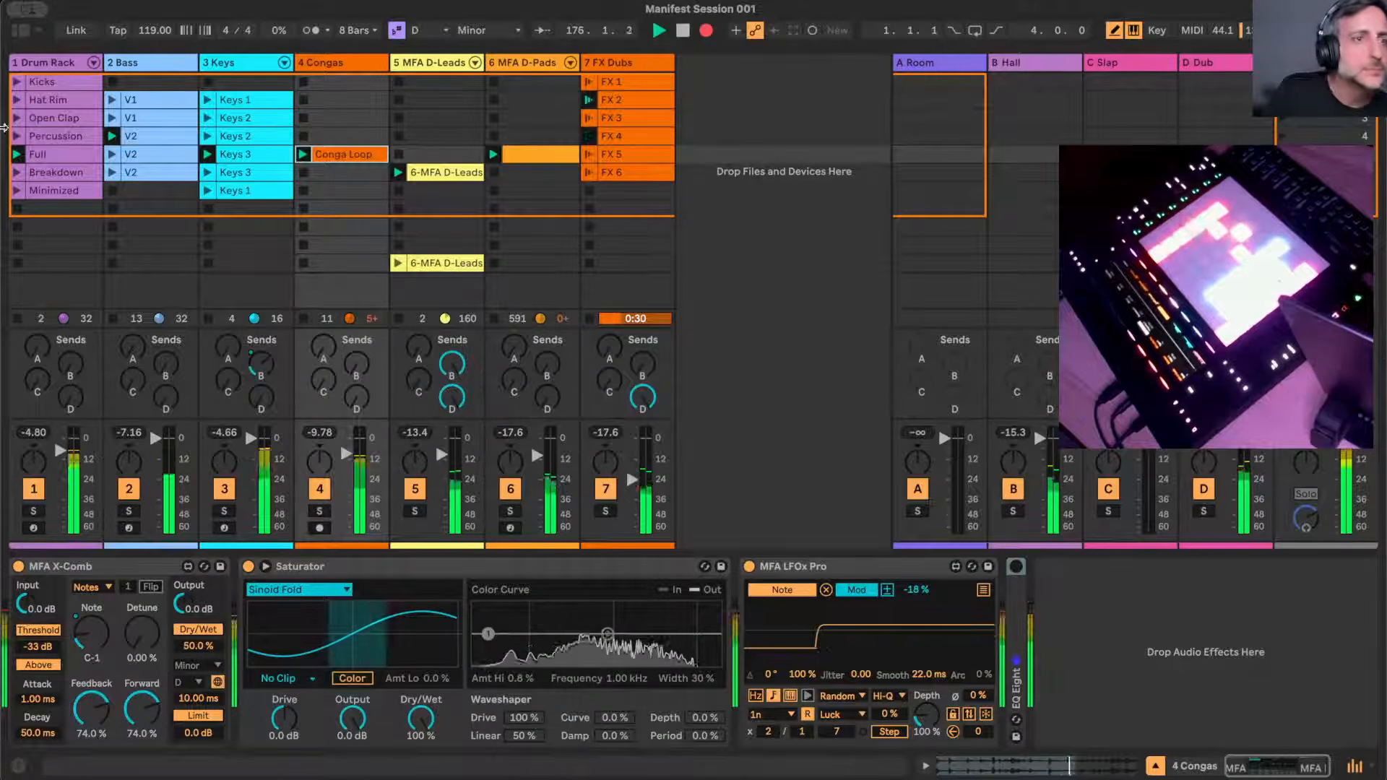
- Launch the Percussion drum clip and Bass V1 in the Open Clap row, then stop the Keys and MFA D-Leads tracks
click(16, 137)
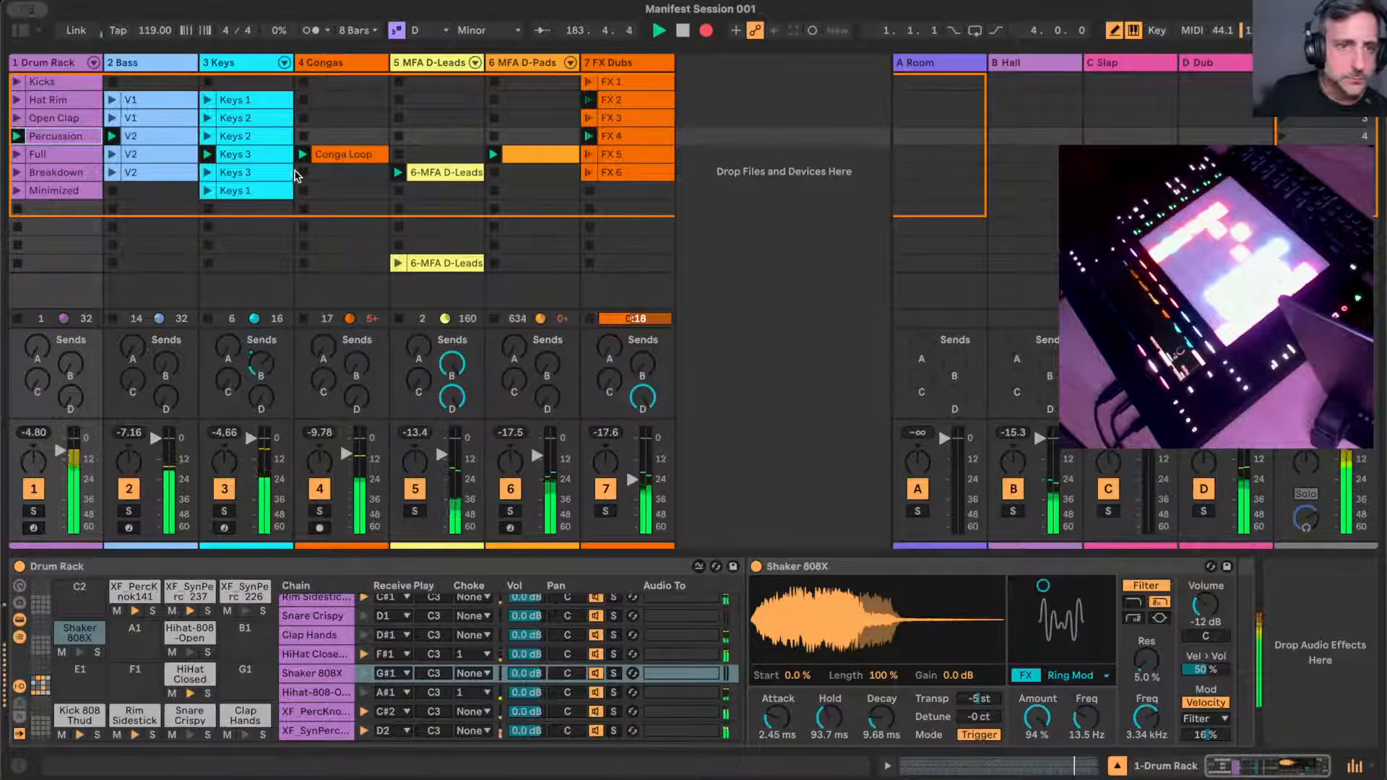
click(112, 118)
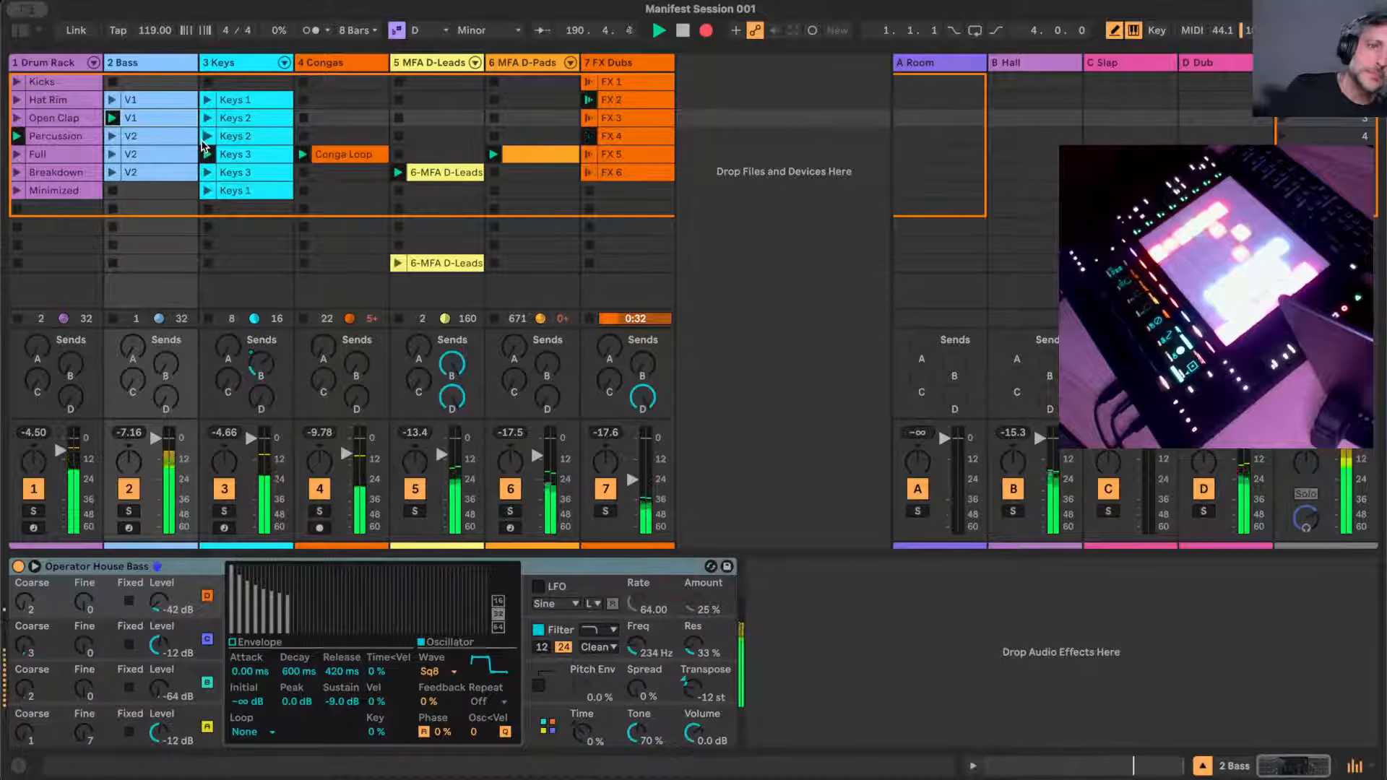
click(209, 209)
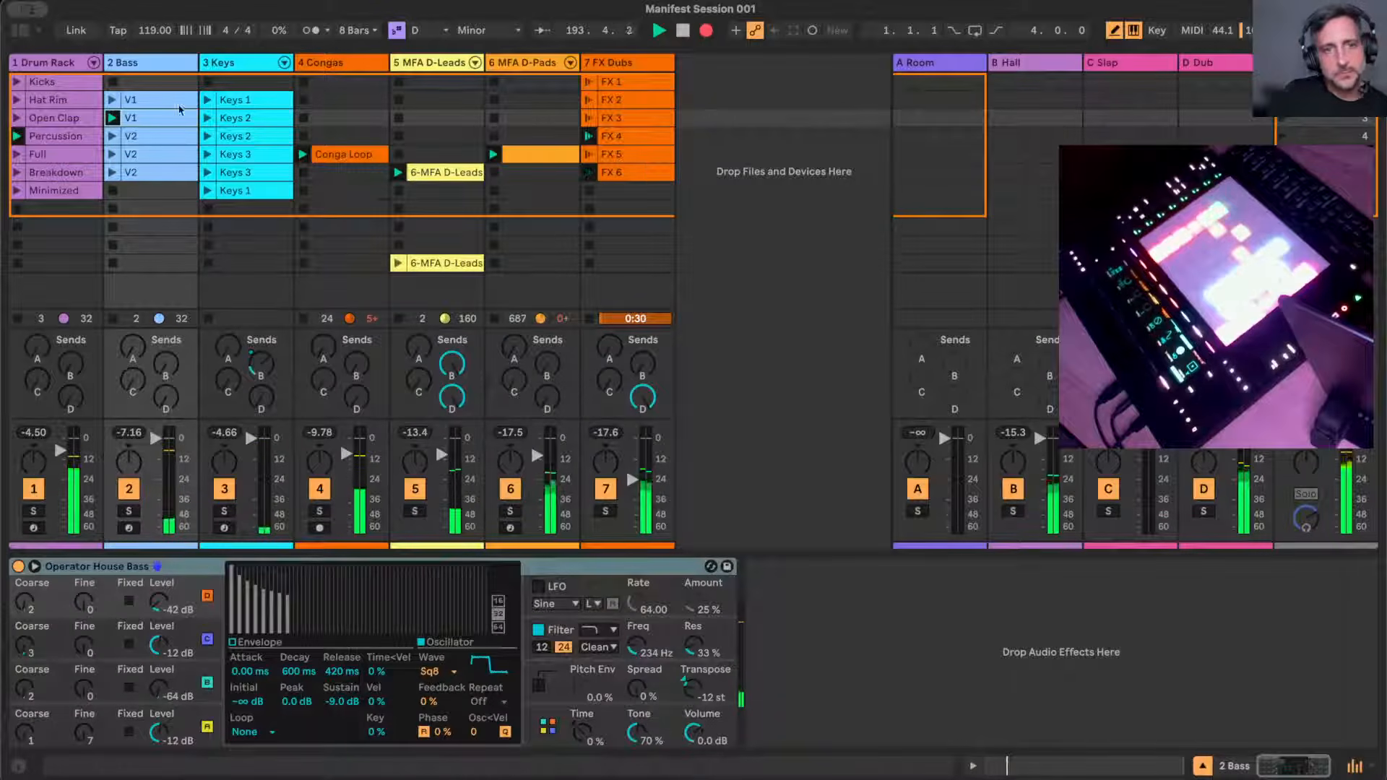
click(399, 192)
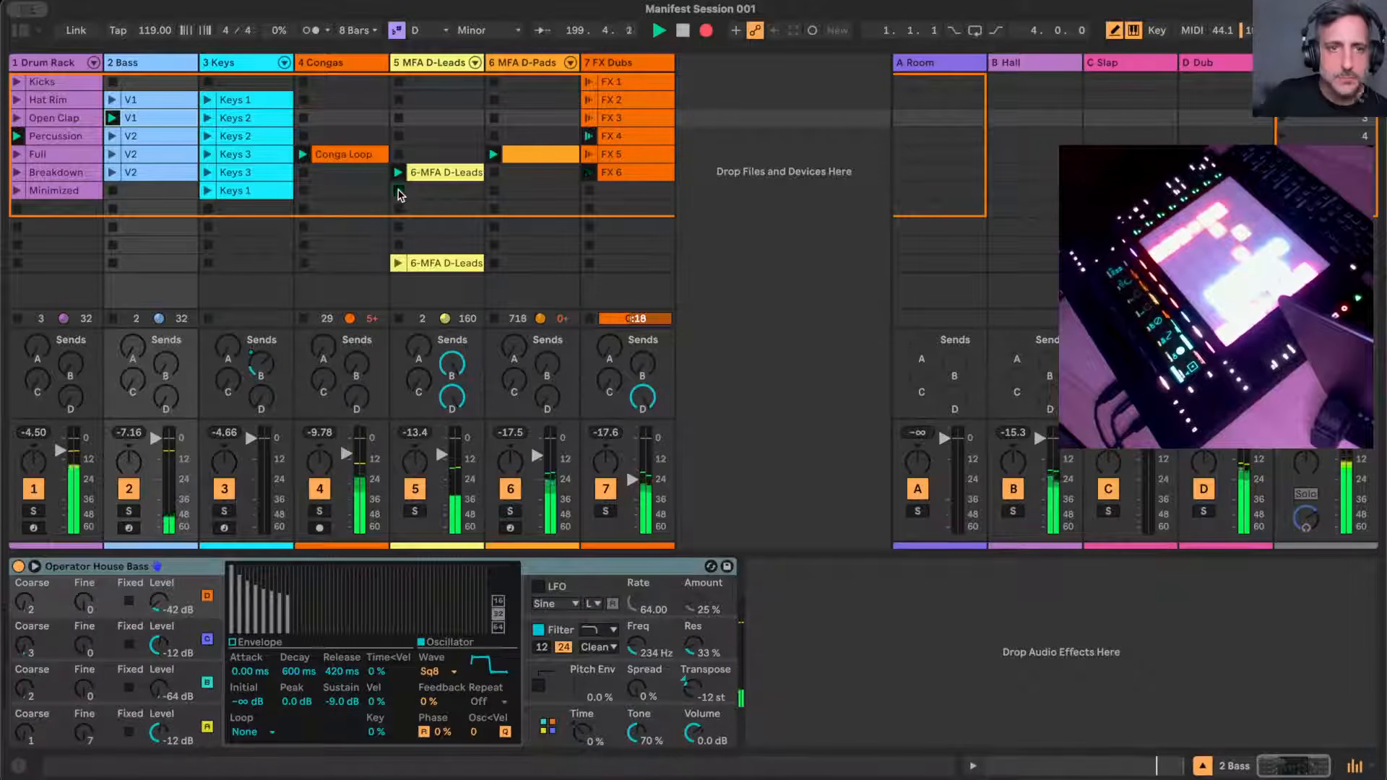
- Strip the drums down by launching Open Clap and then Kicks, checking the recorded Arrangement in between
click(18, 118)
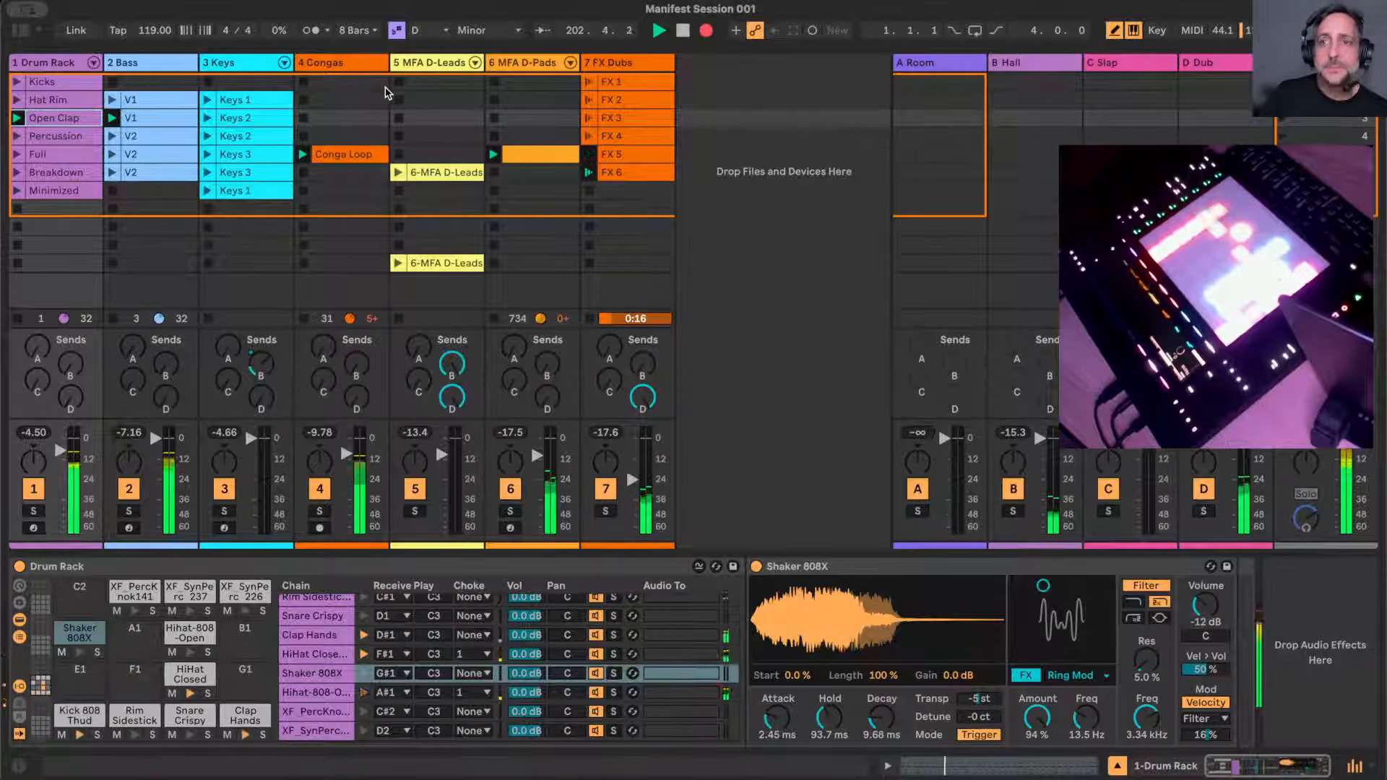
key(Tab)
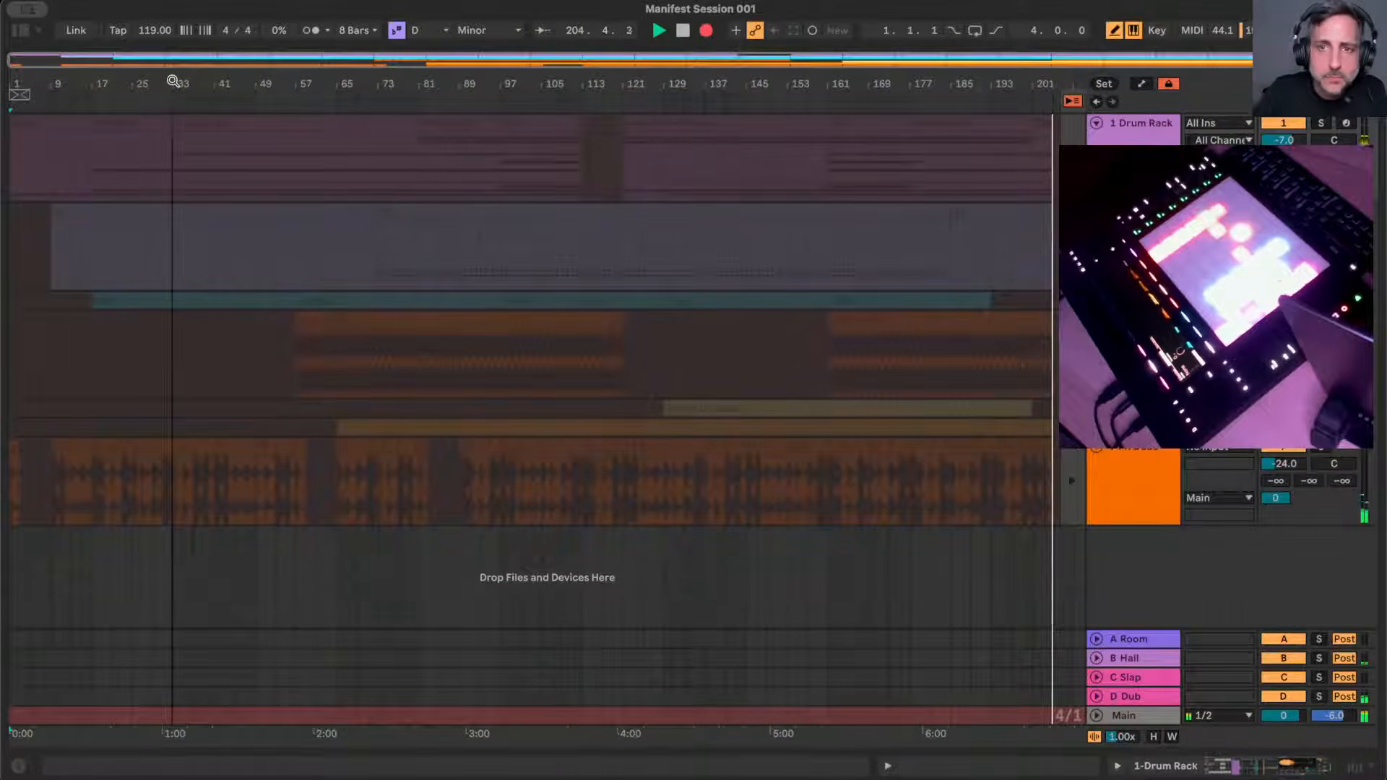
key(Tab)
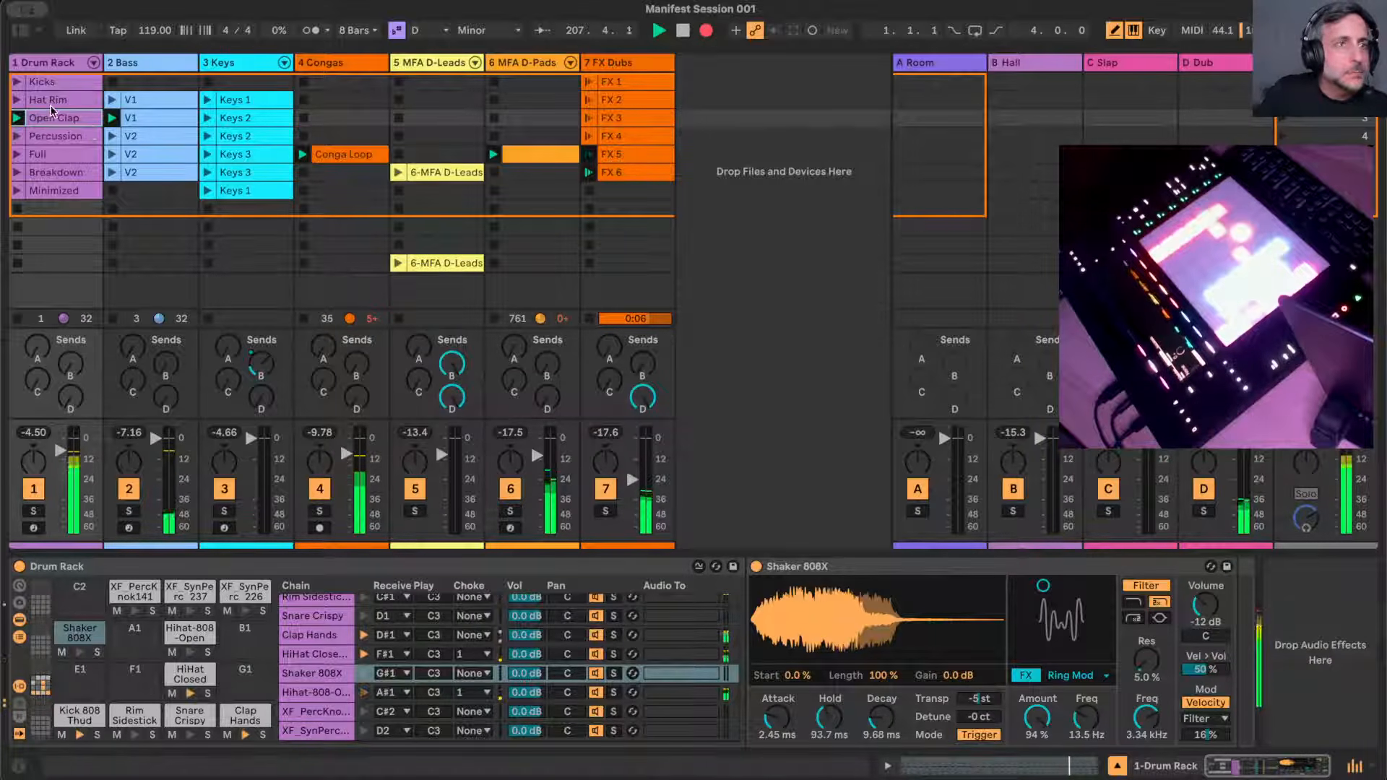
click(18, 83)
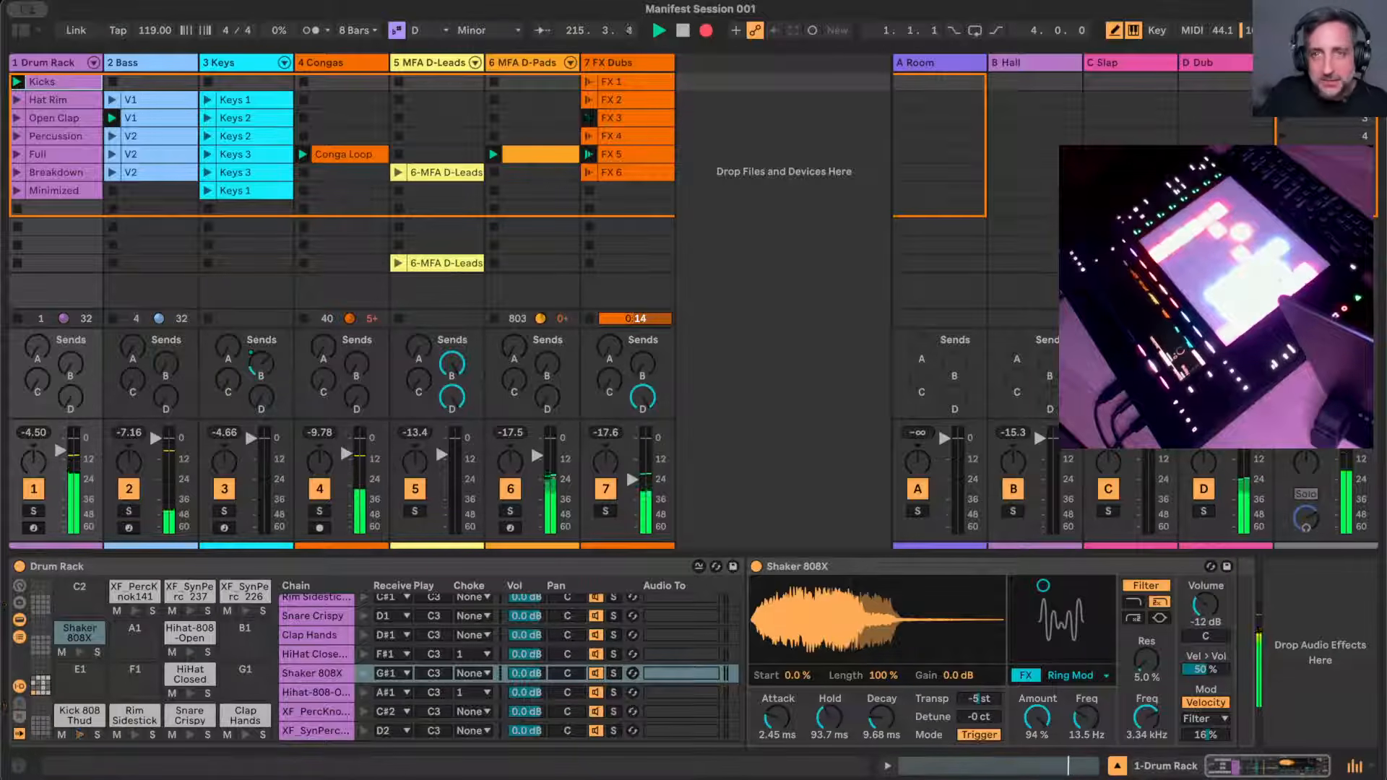
- Stop the Drum Rack, end the recording and return all tracks to Arrangement playback
click(17, 319)
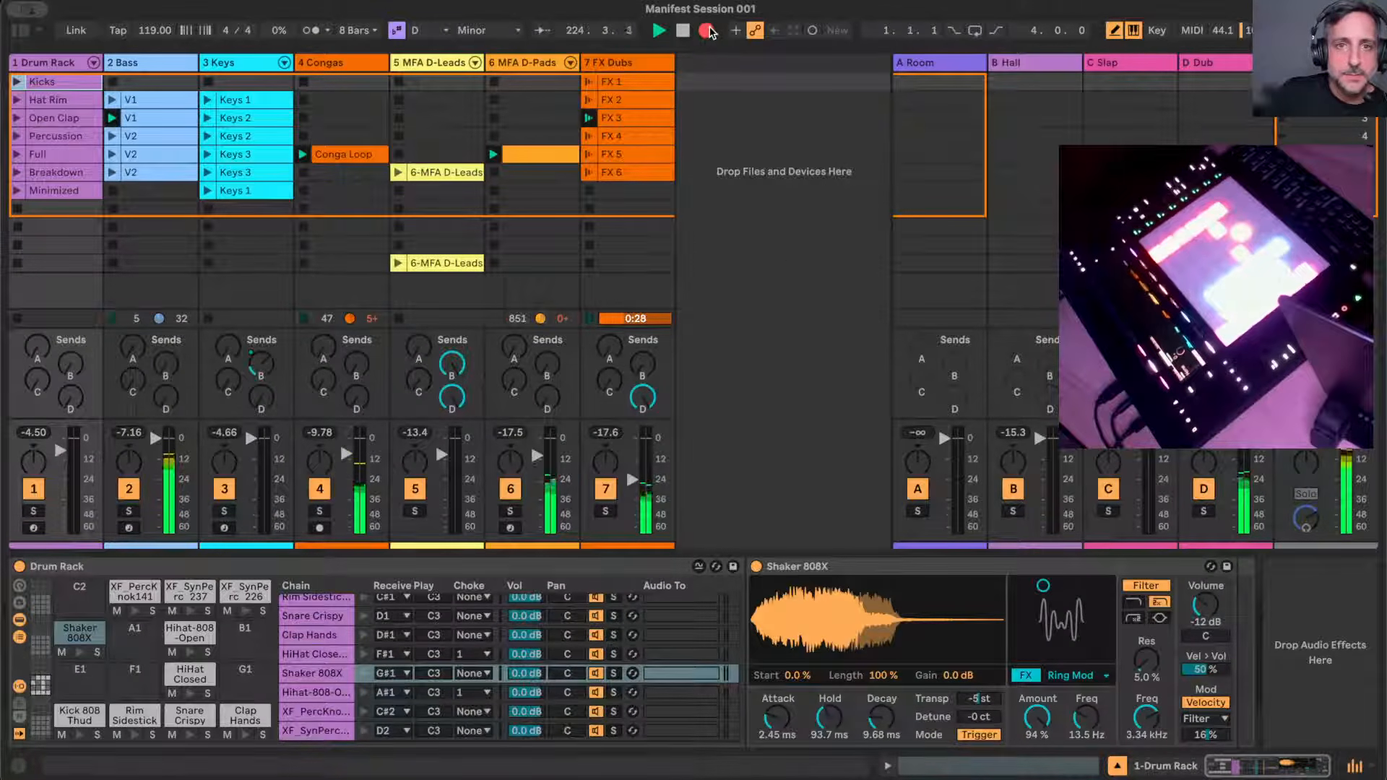
click(708, 32)
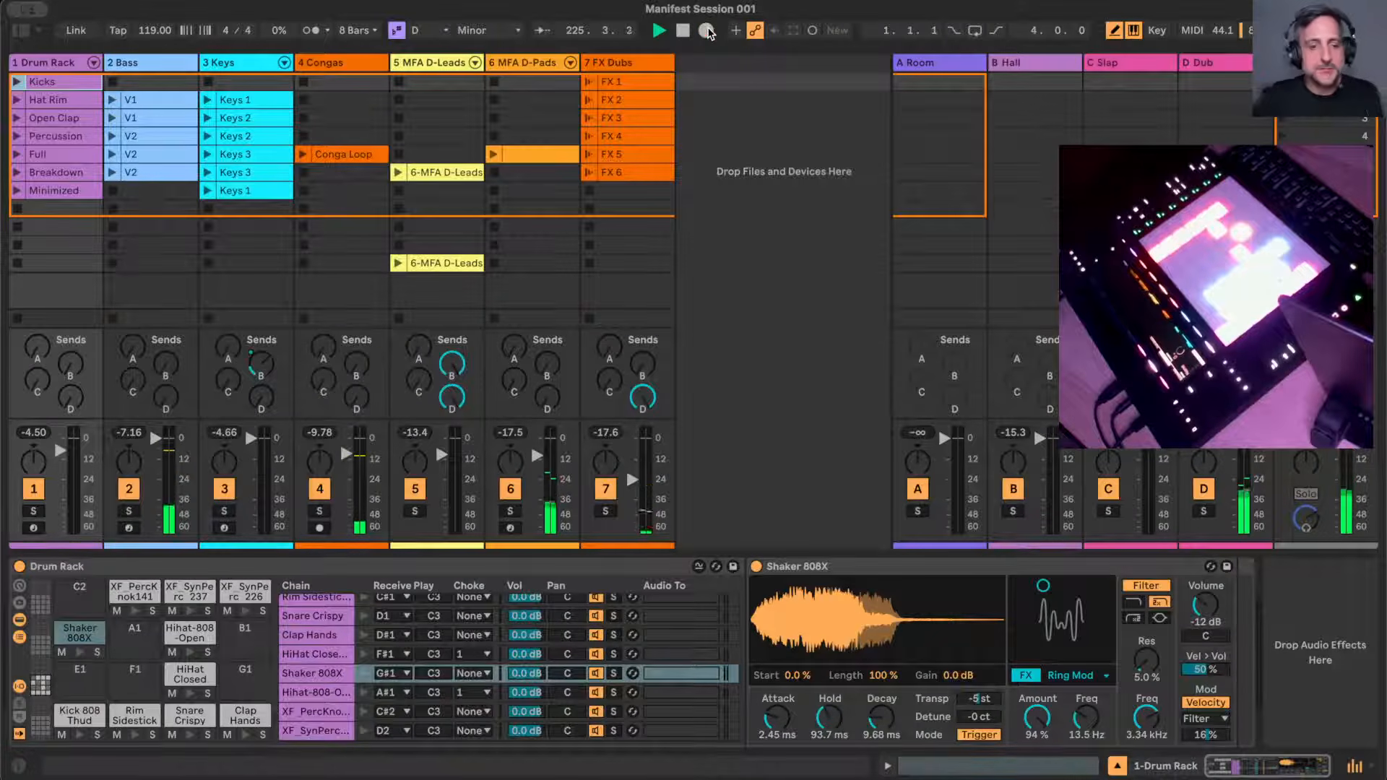
key(Tab)
click(1069, 103)
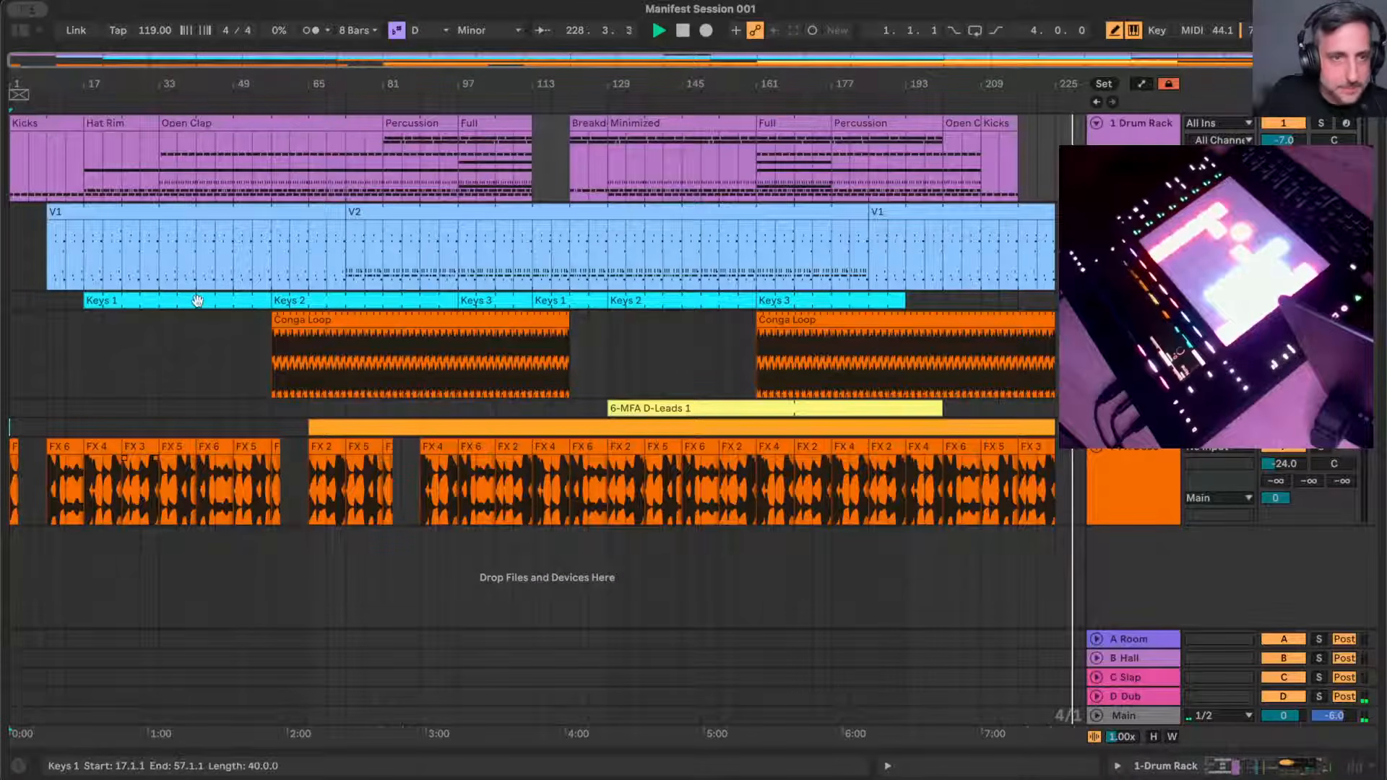
- Extend the first Bass V1 and Keys 1 clips back to bar 1 and trim the first Conga Loop to end at bar 113
click(59, 447)
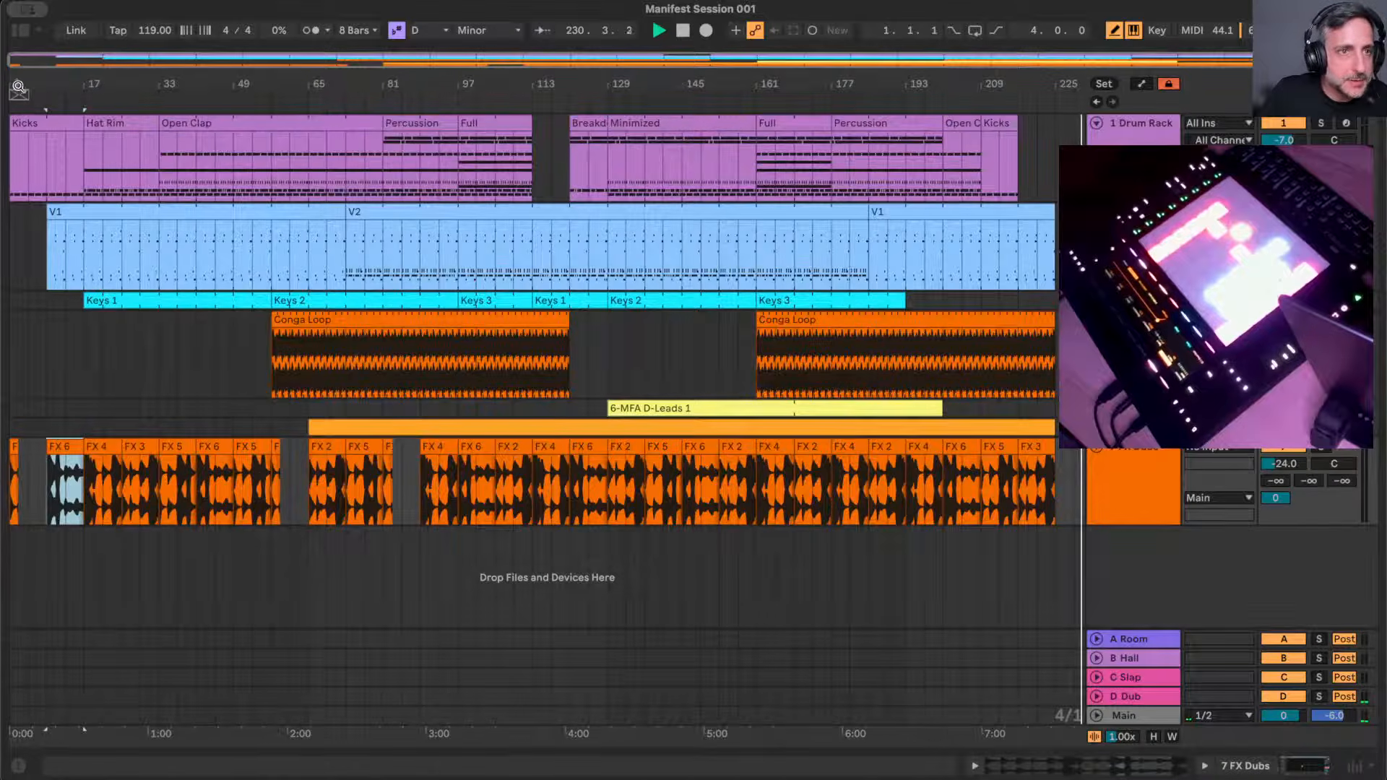
drag(21, 87, 23, 139)
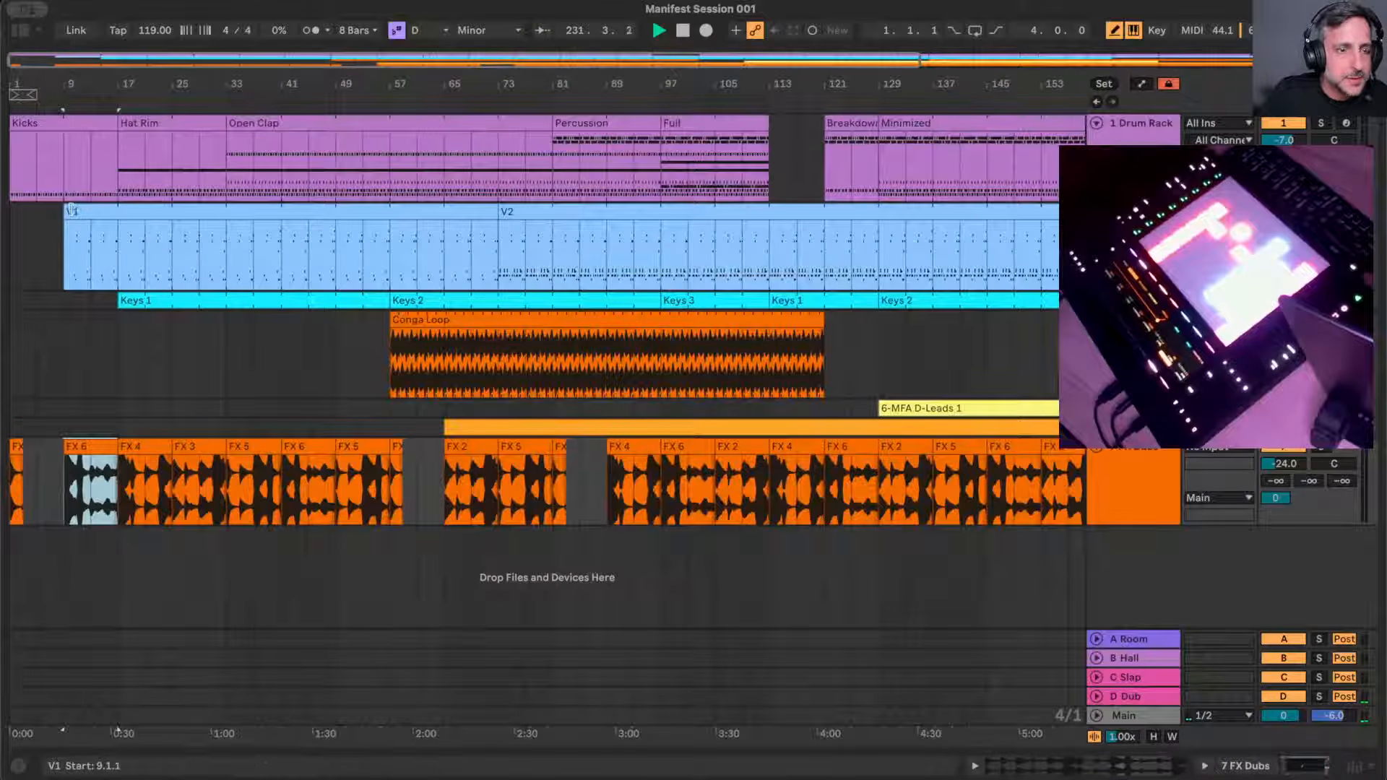
drag(65, 210, 10, 211)
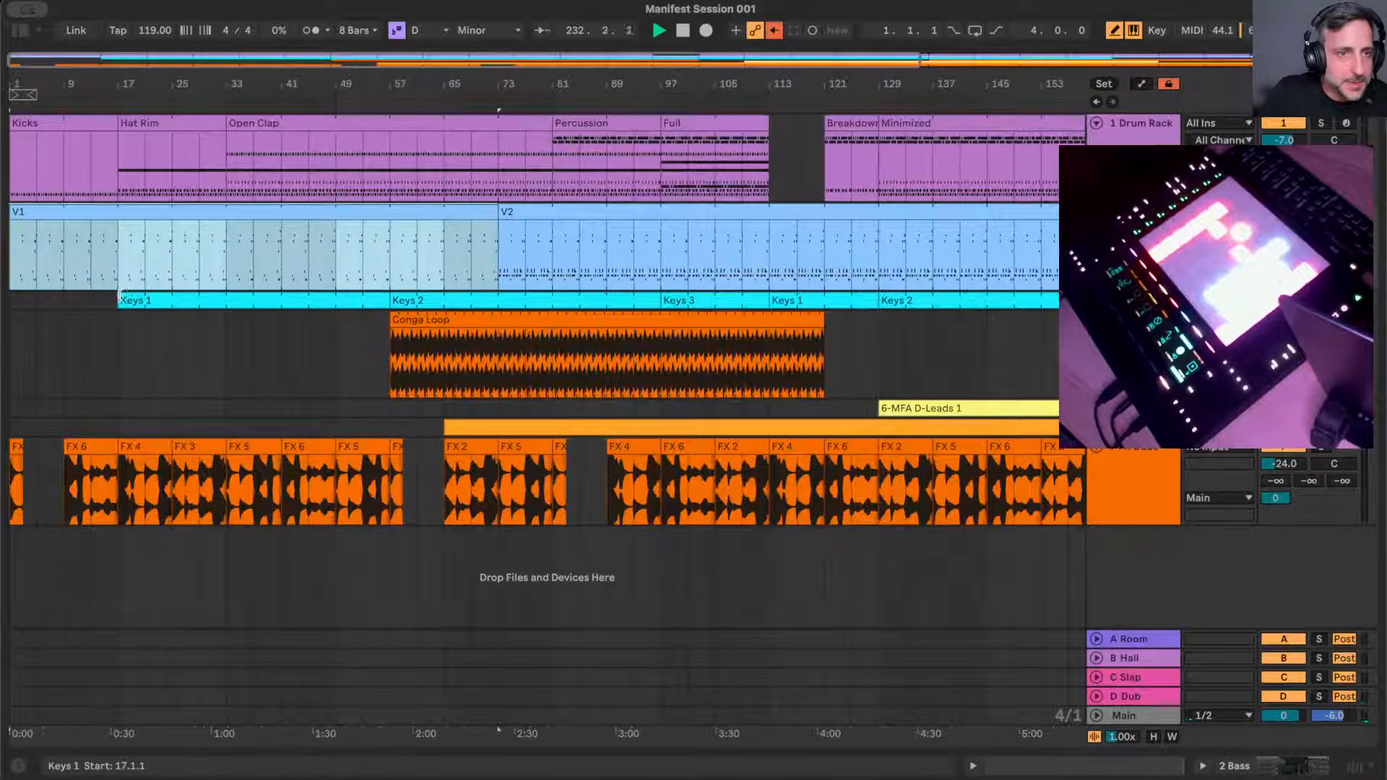
drag(119, 296, 12, 299)
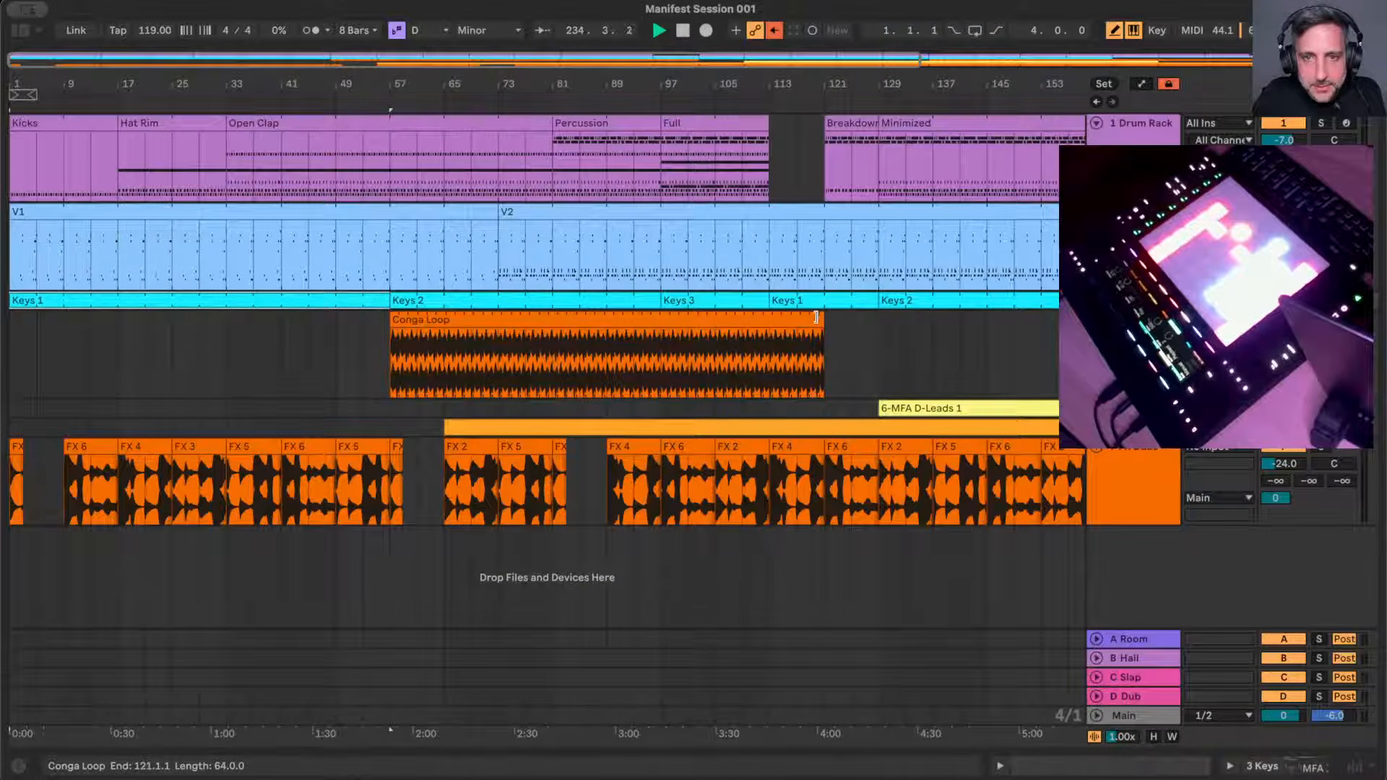
drag(821, 313, 770, 319)
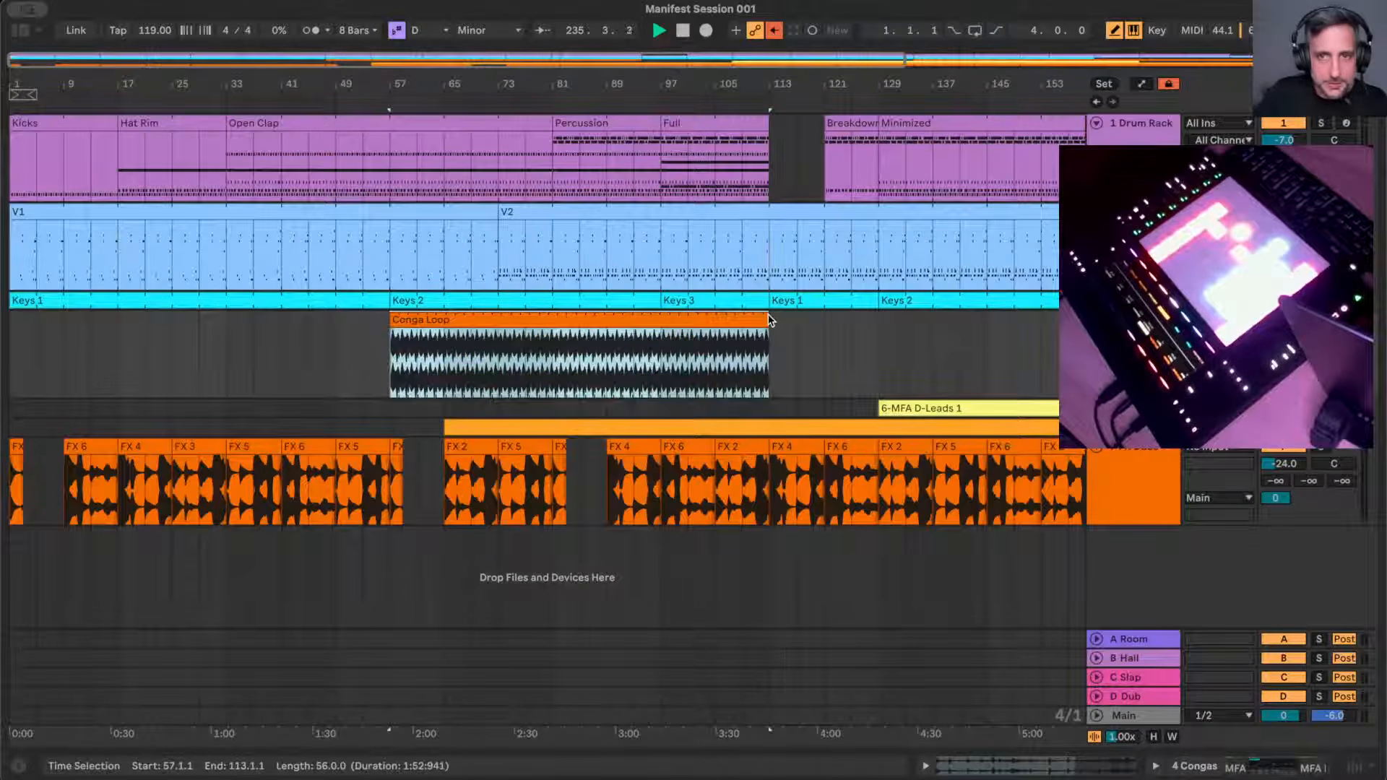
- Move the MFA D-Leads clip to start at bar 113 and extend its end to bar 193
scroll(906, 402, right, 8)
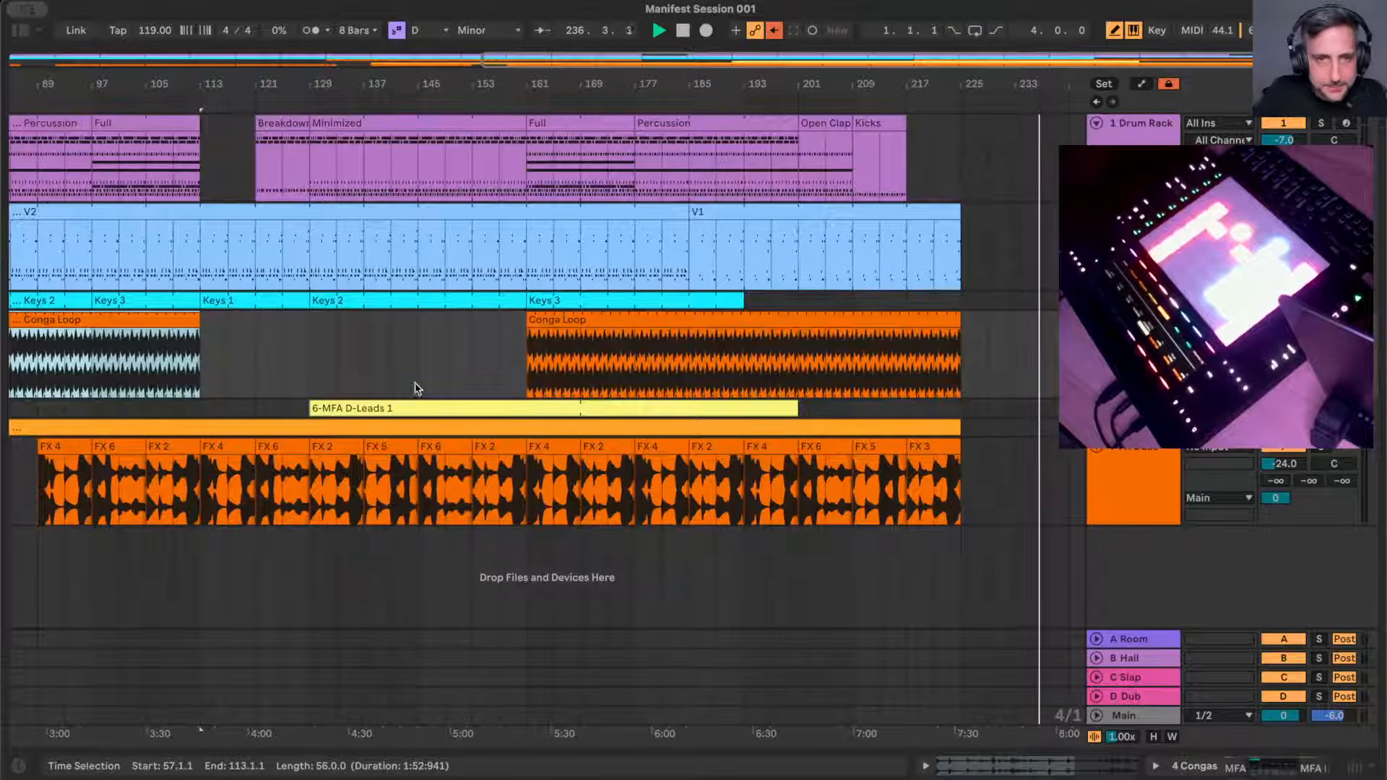
drag(352, 419, 241, 410)
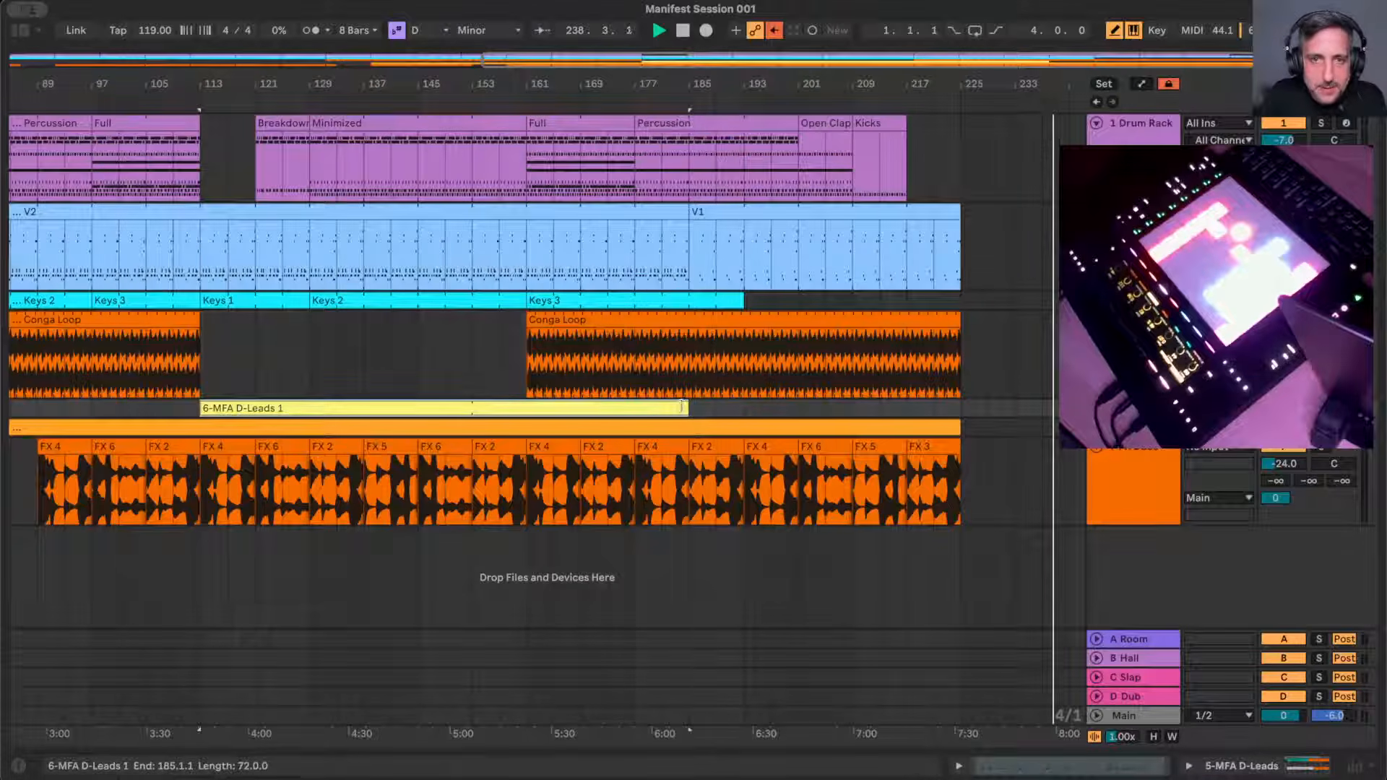
drag(688, 408, 742, 404)
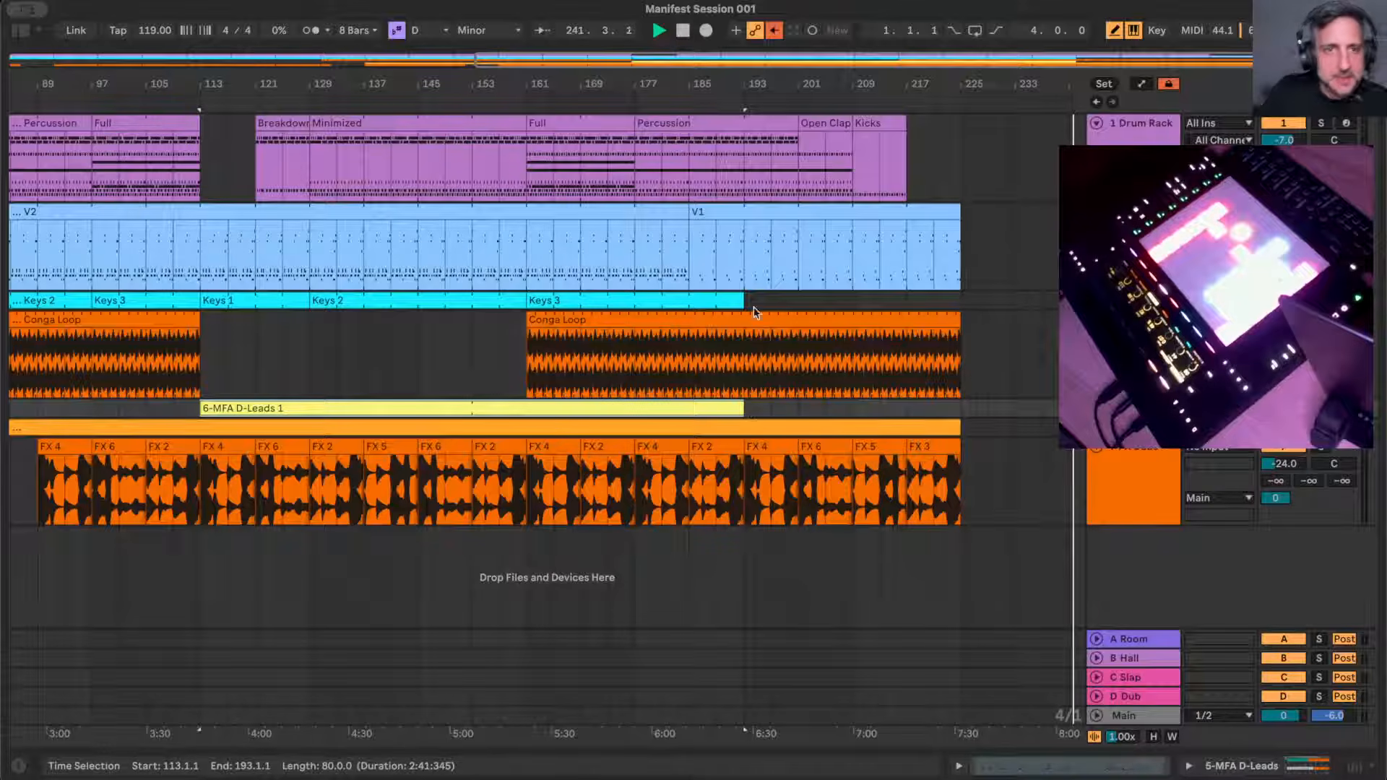
- Trim the FX 6 clip at bar 9 on the FX Dubs track to end at bar 13
scroll(687, 343, left, 5)
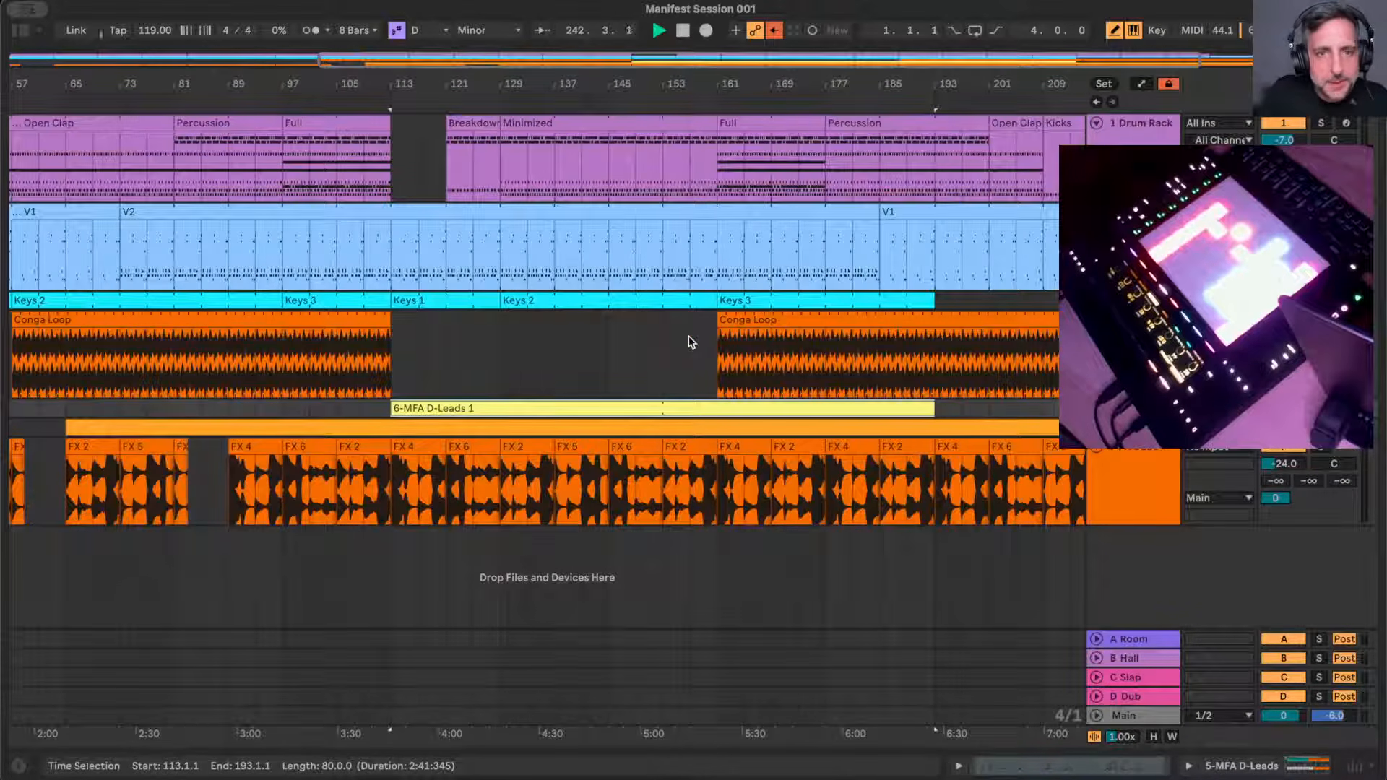
scroll(688, 343, left, 9)
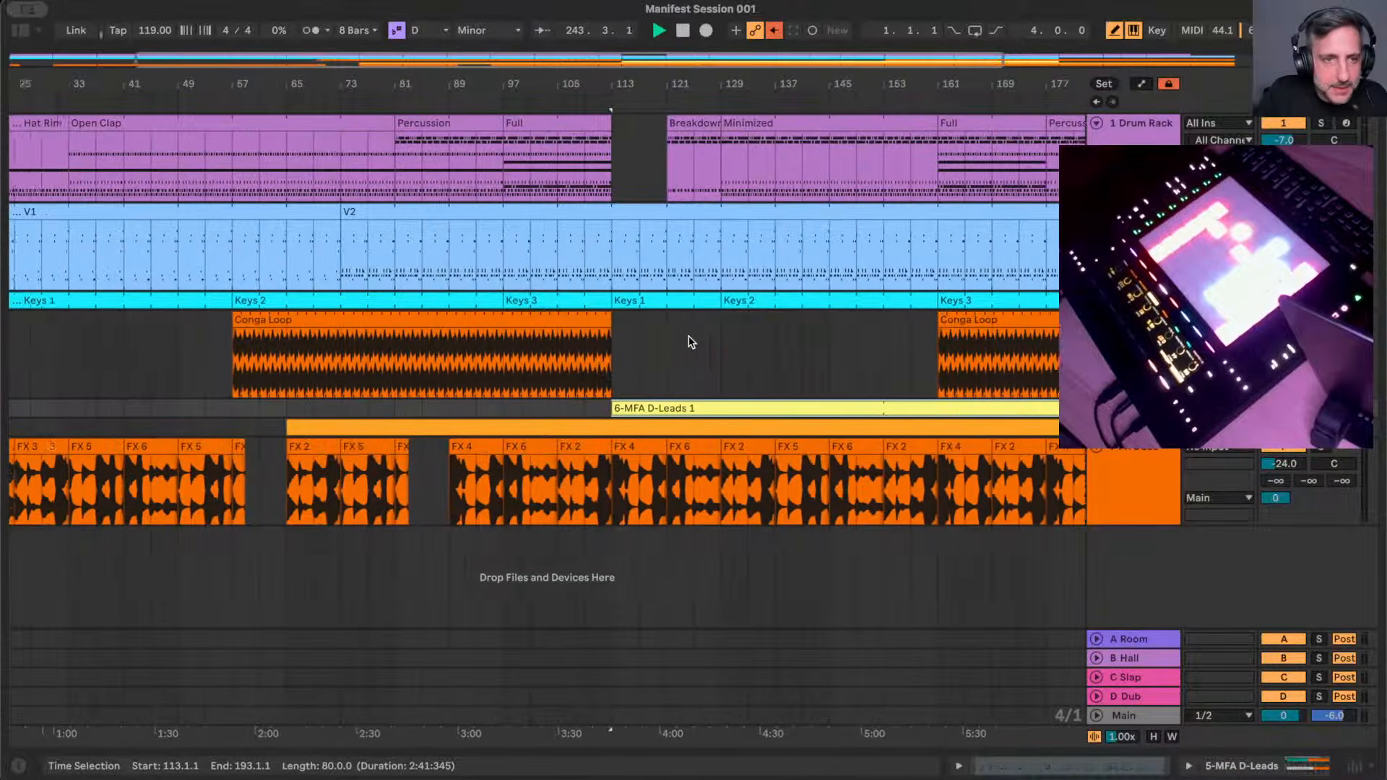
click(87, 446)
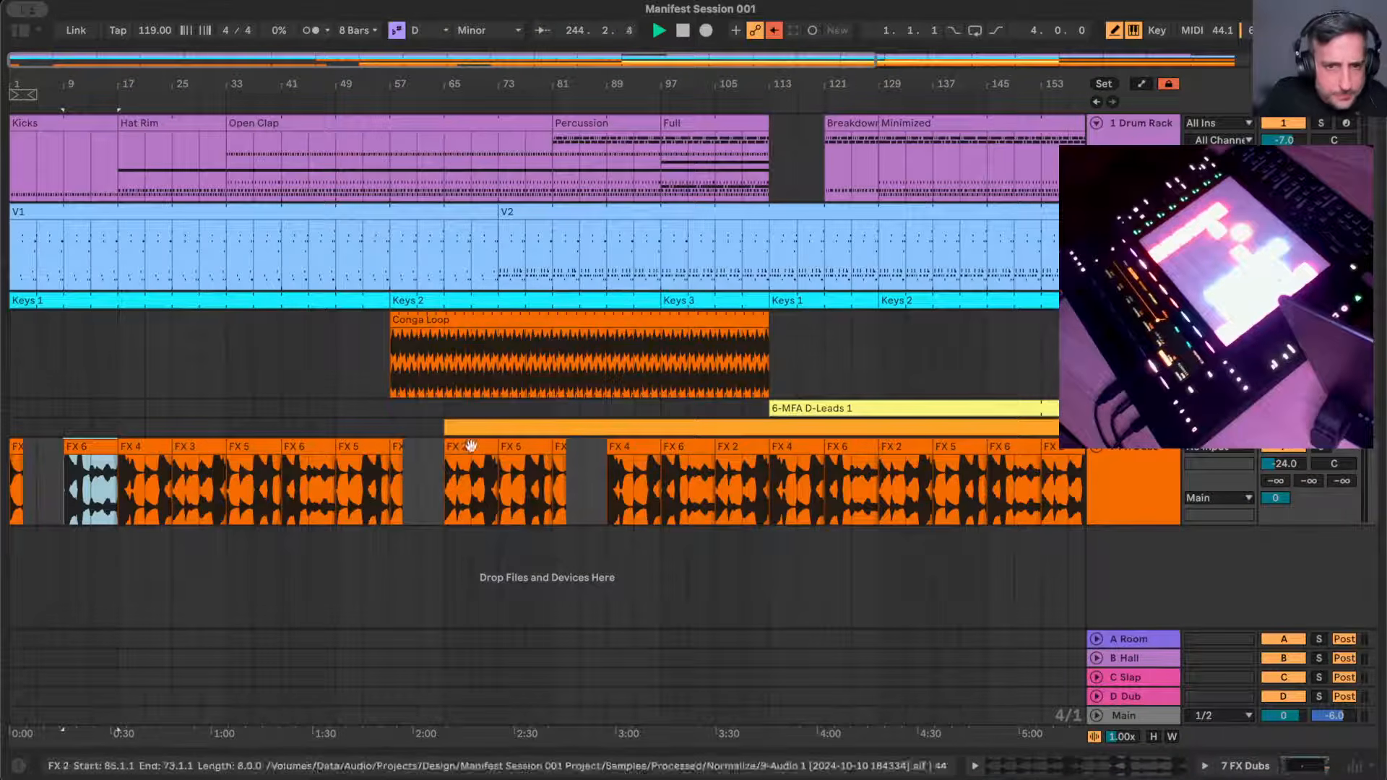
shift+click(530, 446)
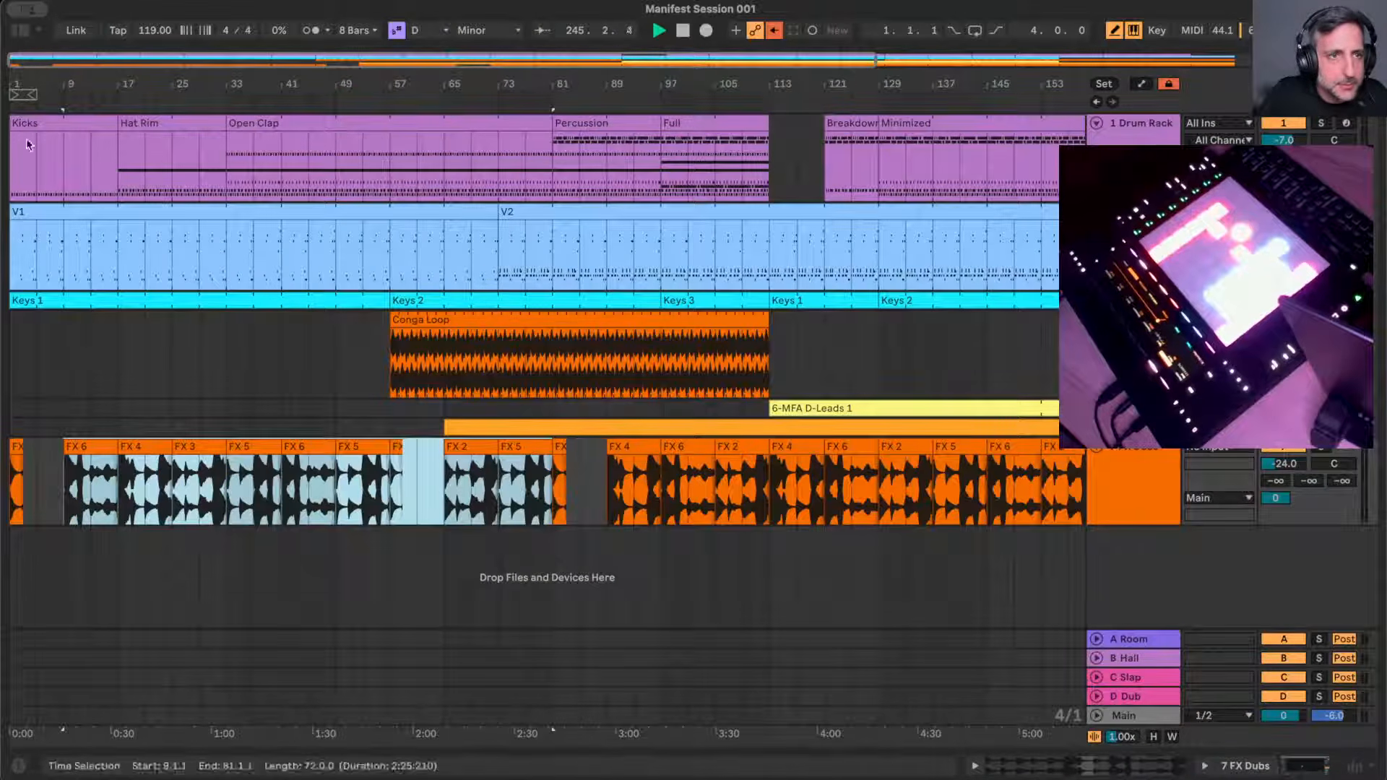
key(z)
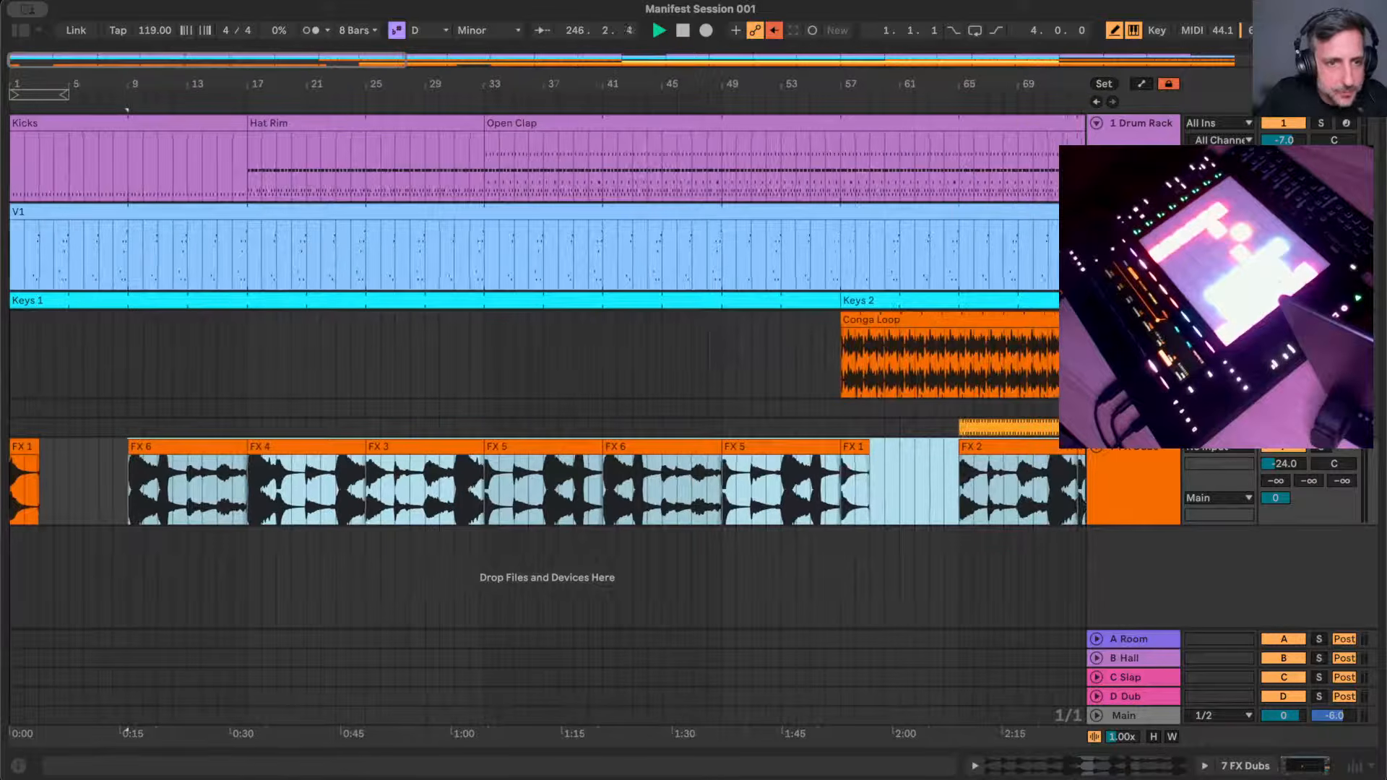
drag(246, 445, 184, 446)
- Try to shorten the FX 4 and FX 3 clips between bars 17 and 33, and undo the attempt
click(280, 447)
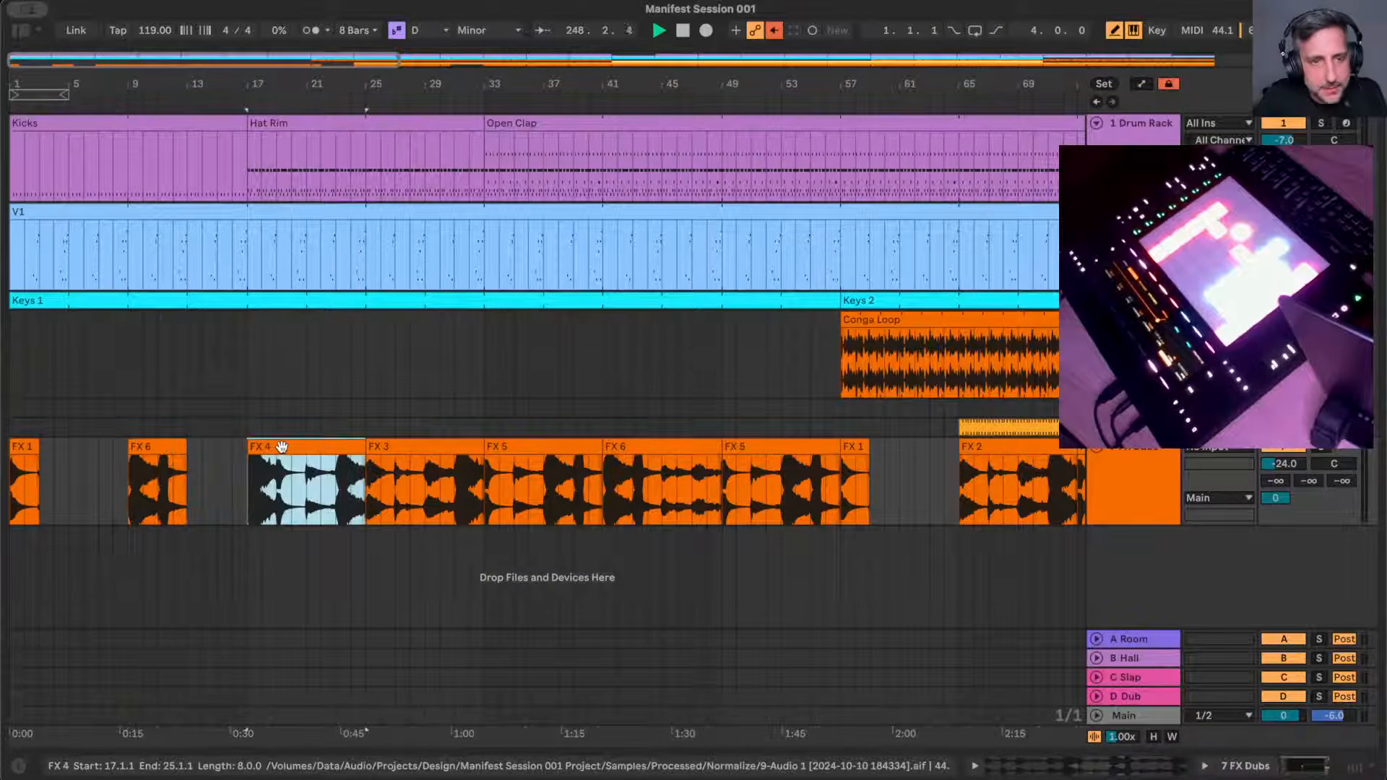
key(super+a)
click(262, 466)
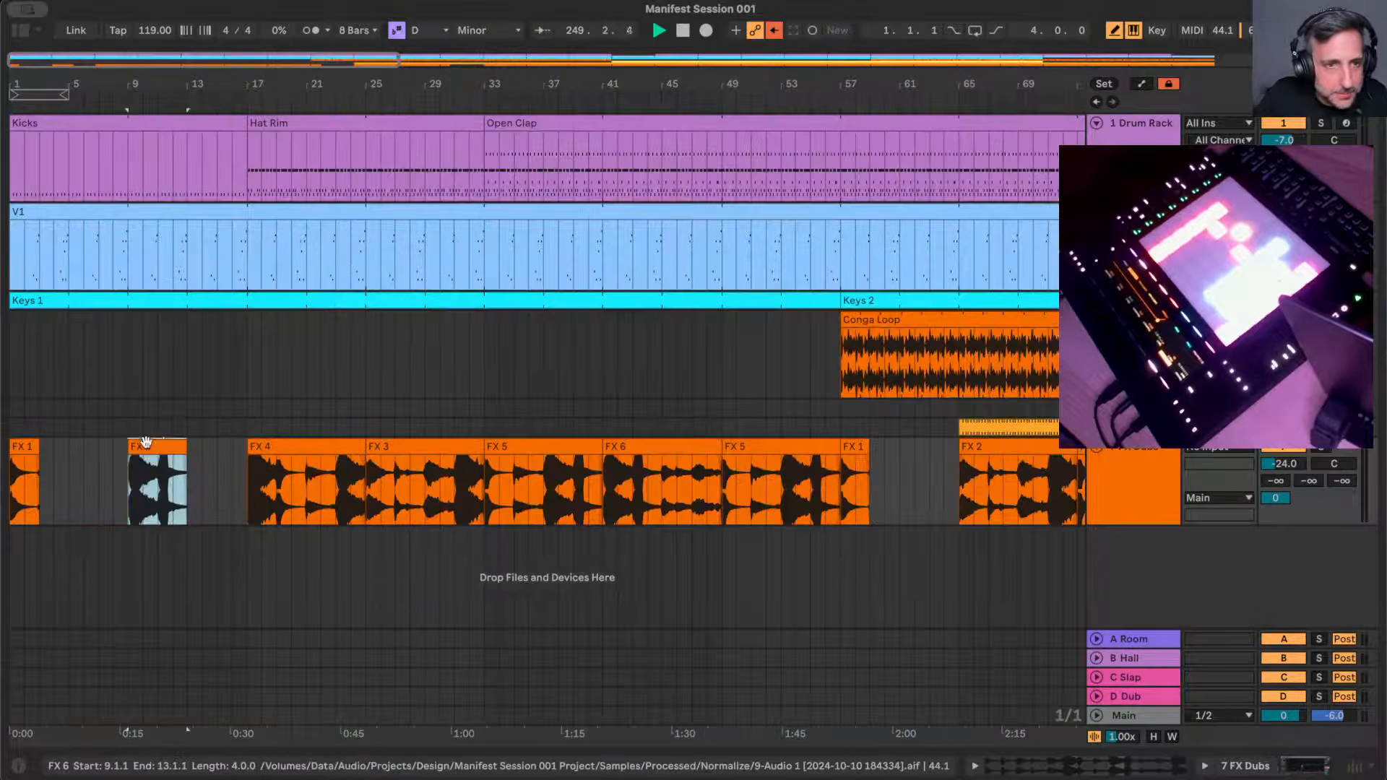
click(351, 445)
shift+click(422, 449)
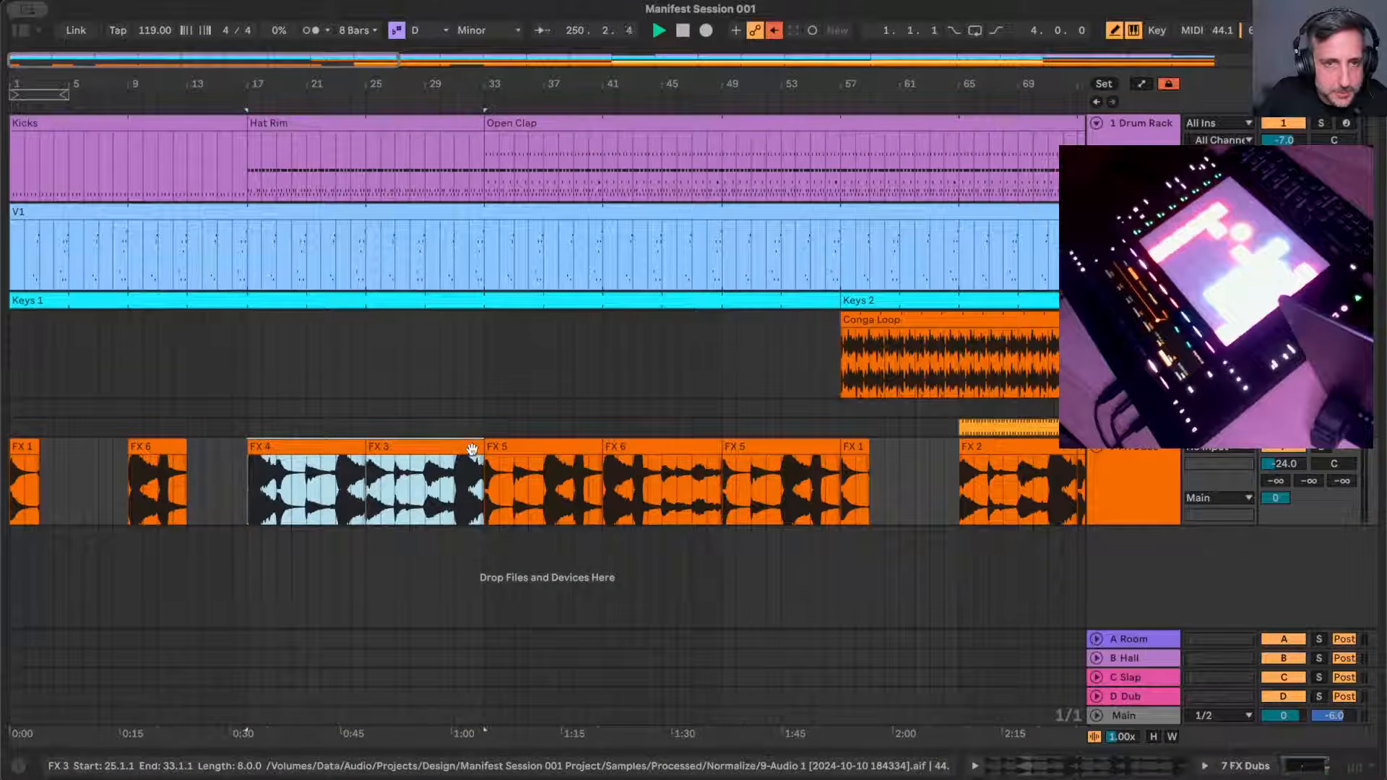
drag(480, 447, 425, 448)
key(super+z)
key(super+z)
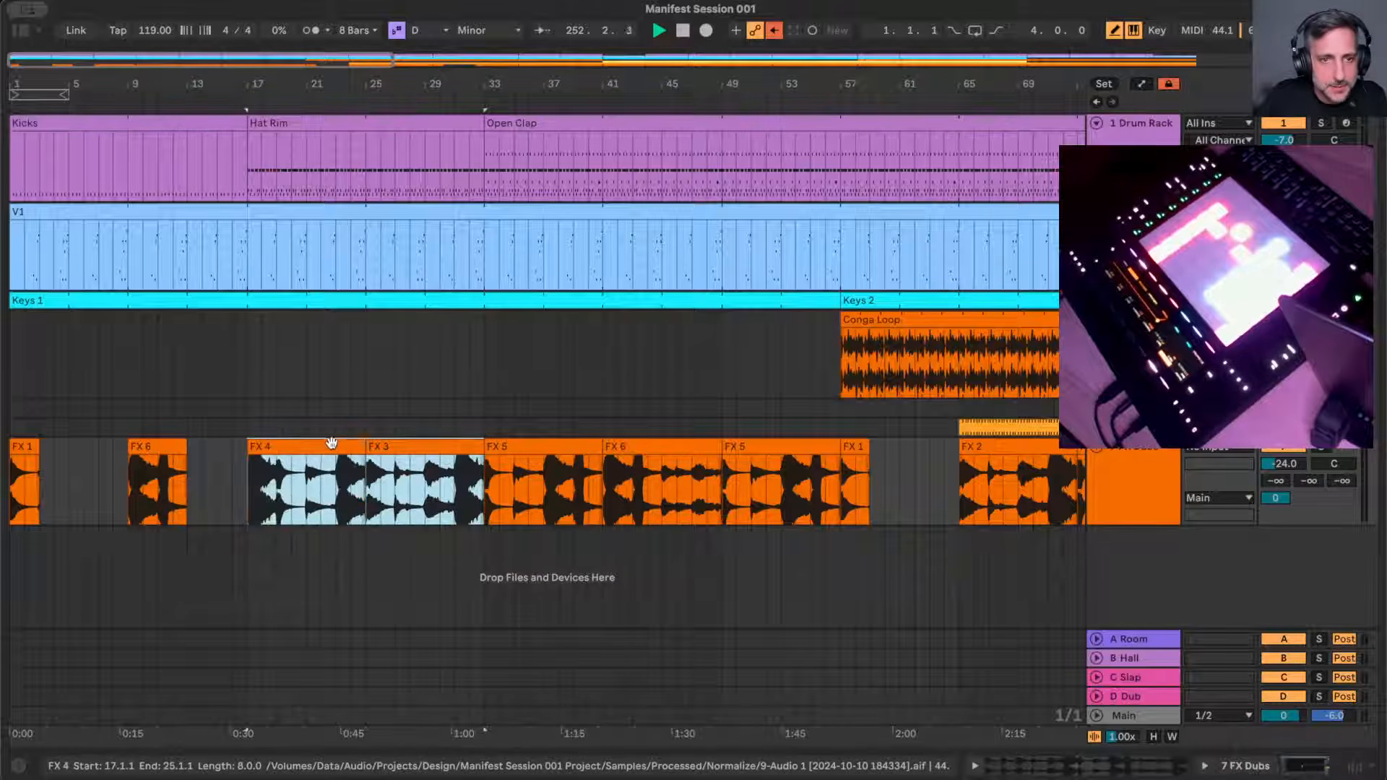
mouse_move(475, 444)
mouse_down()
mouse_move(434, 447)
mouse_move(476, 448)
mouse_up()
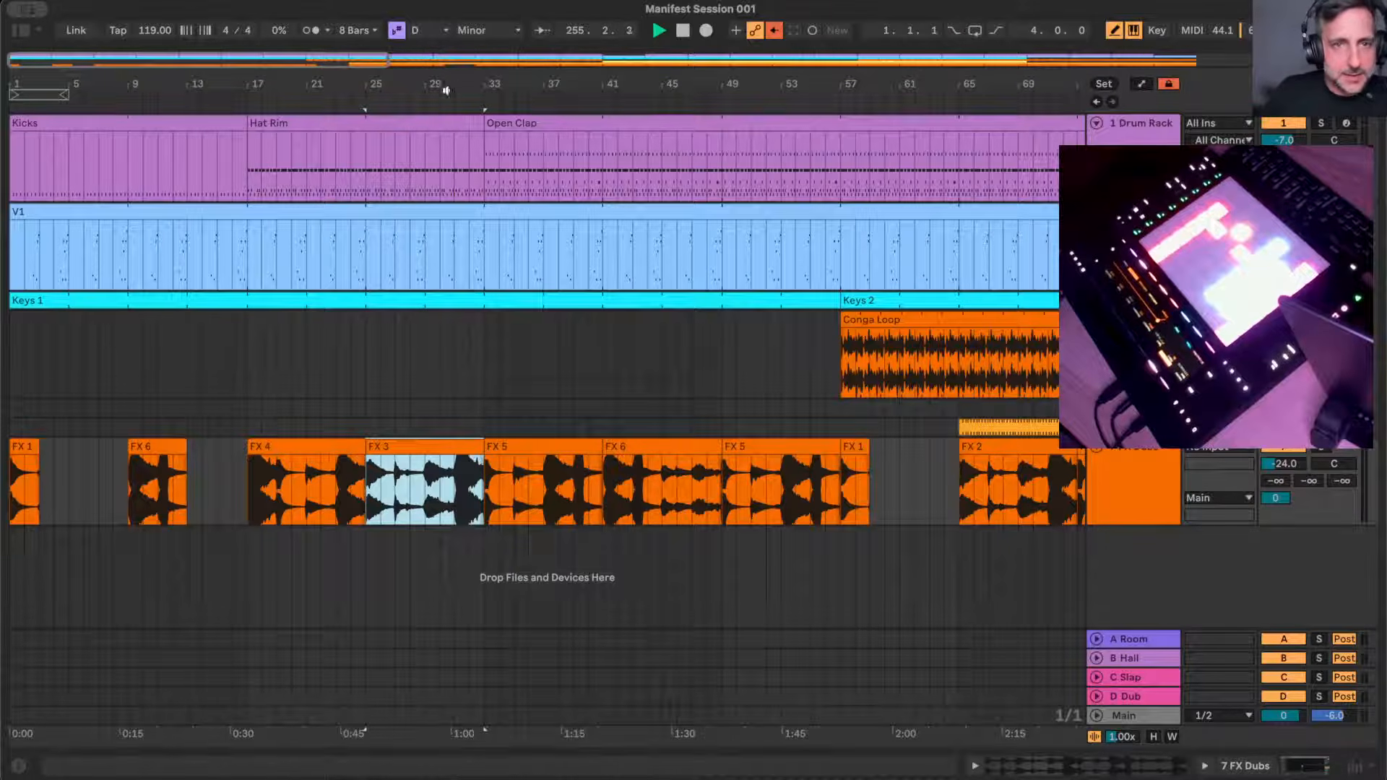
- Stop playback and, in Session View, shorten the FX 2 clip's Follow Action time to 2 bars
drag(446, 88, 446, 21)
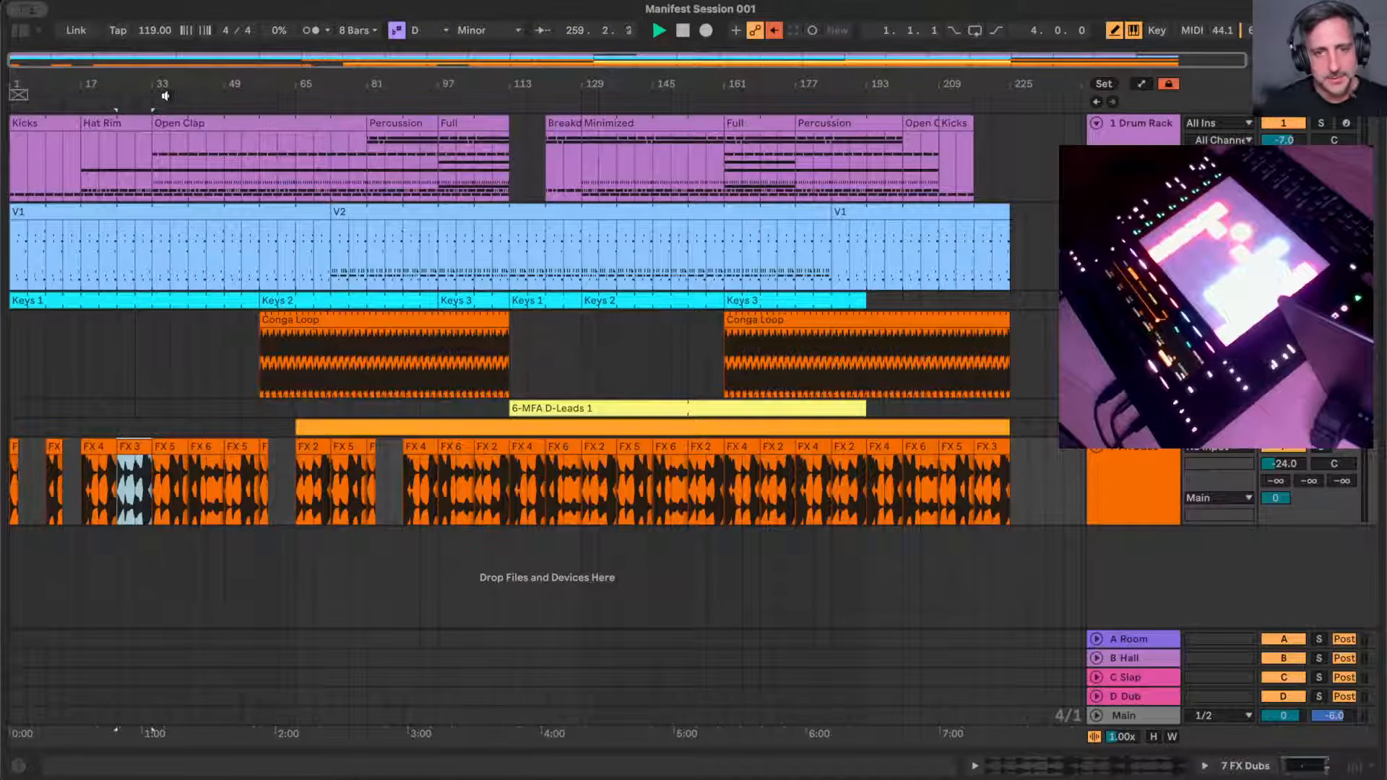
key(Tab)
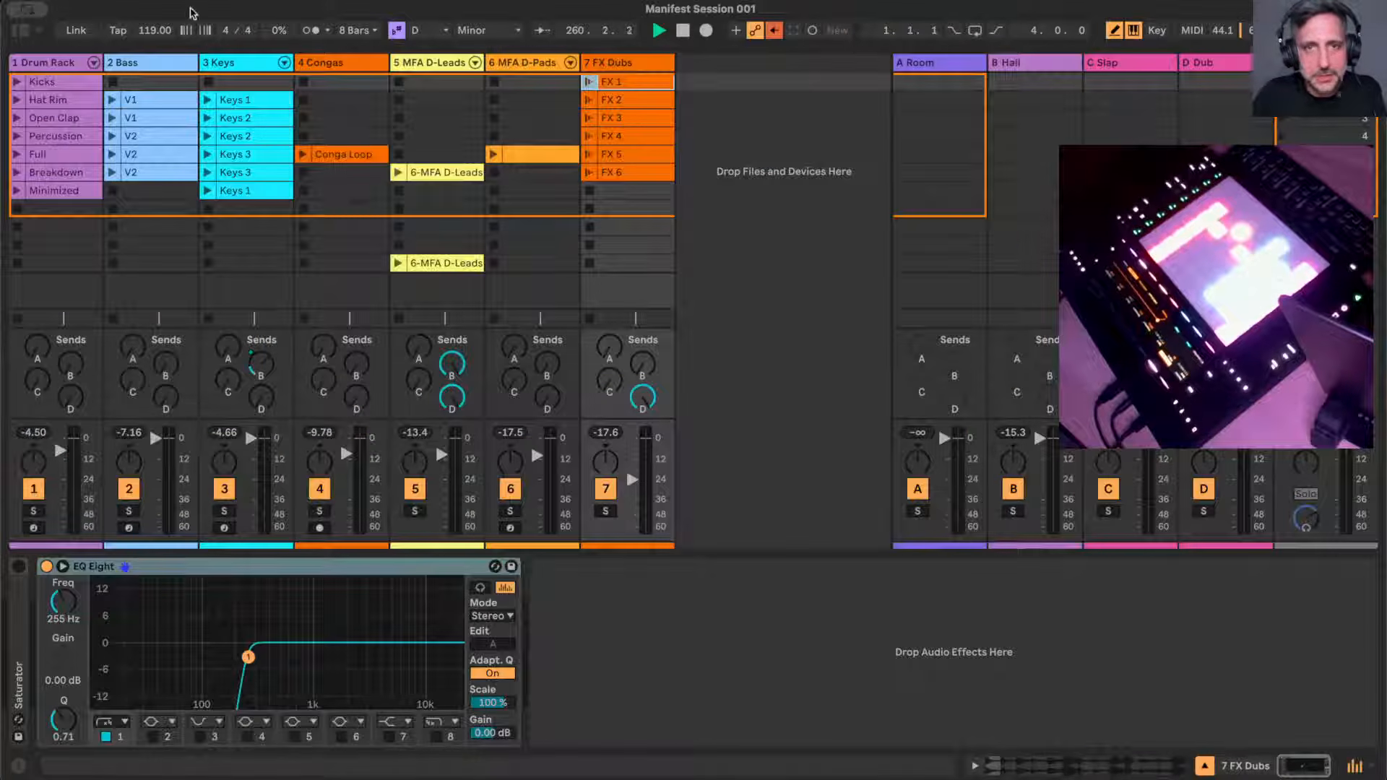
click(630, 77)
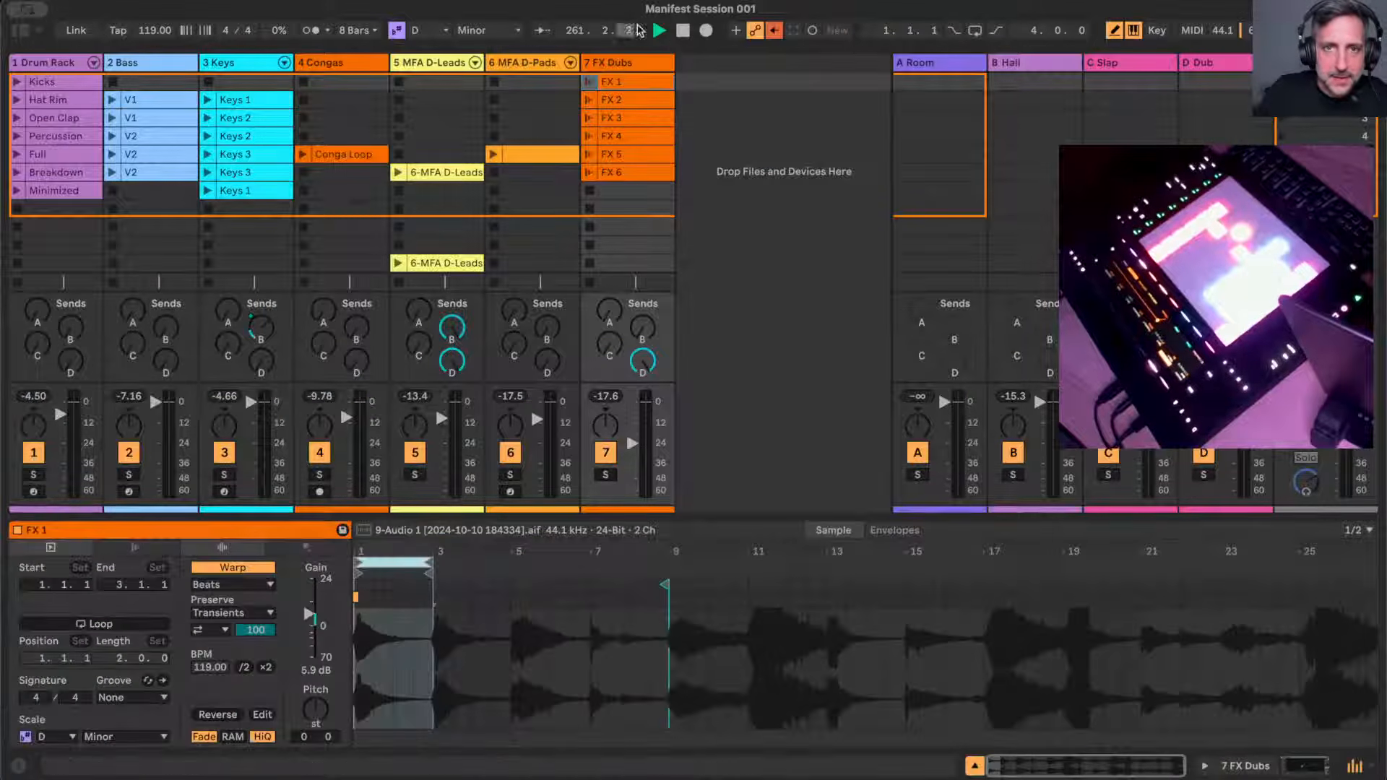
click(683, 31)
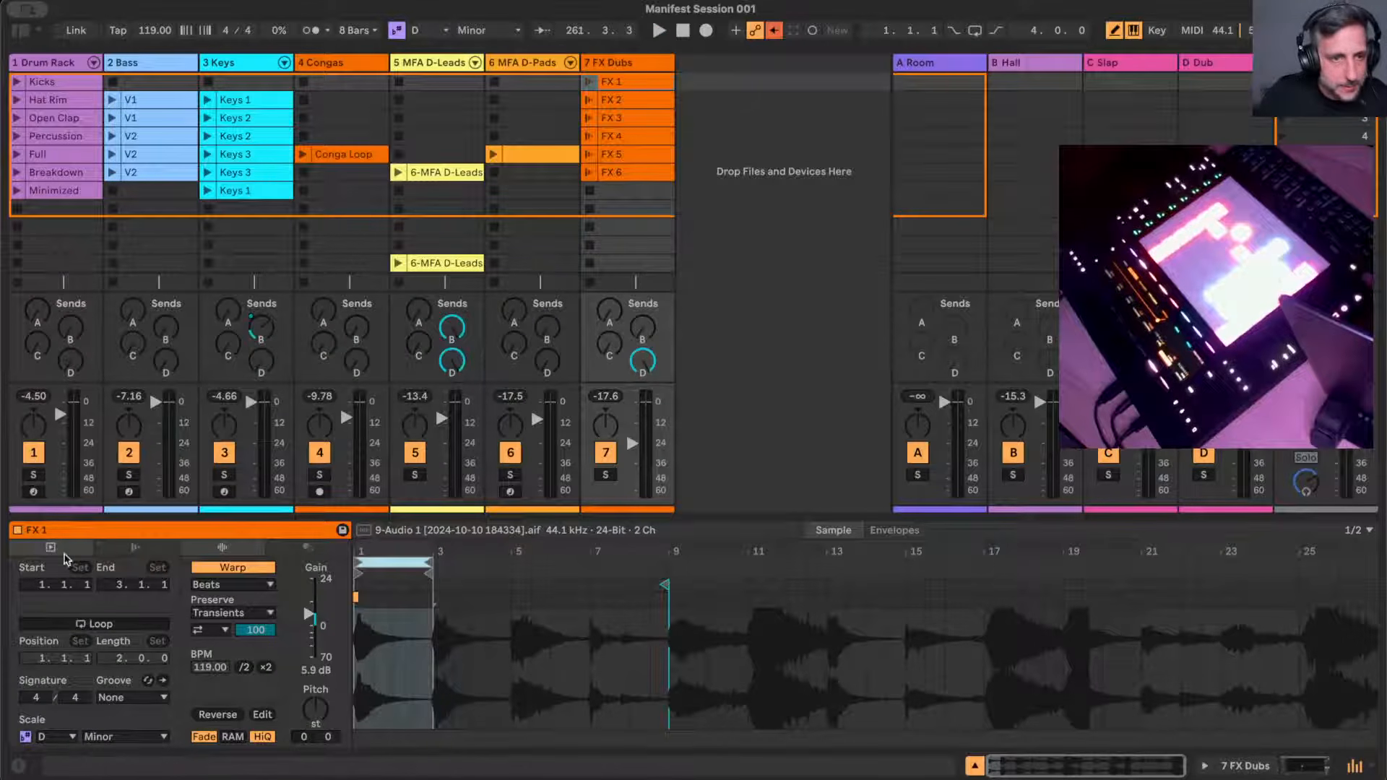
click(142, 547)
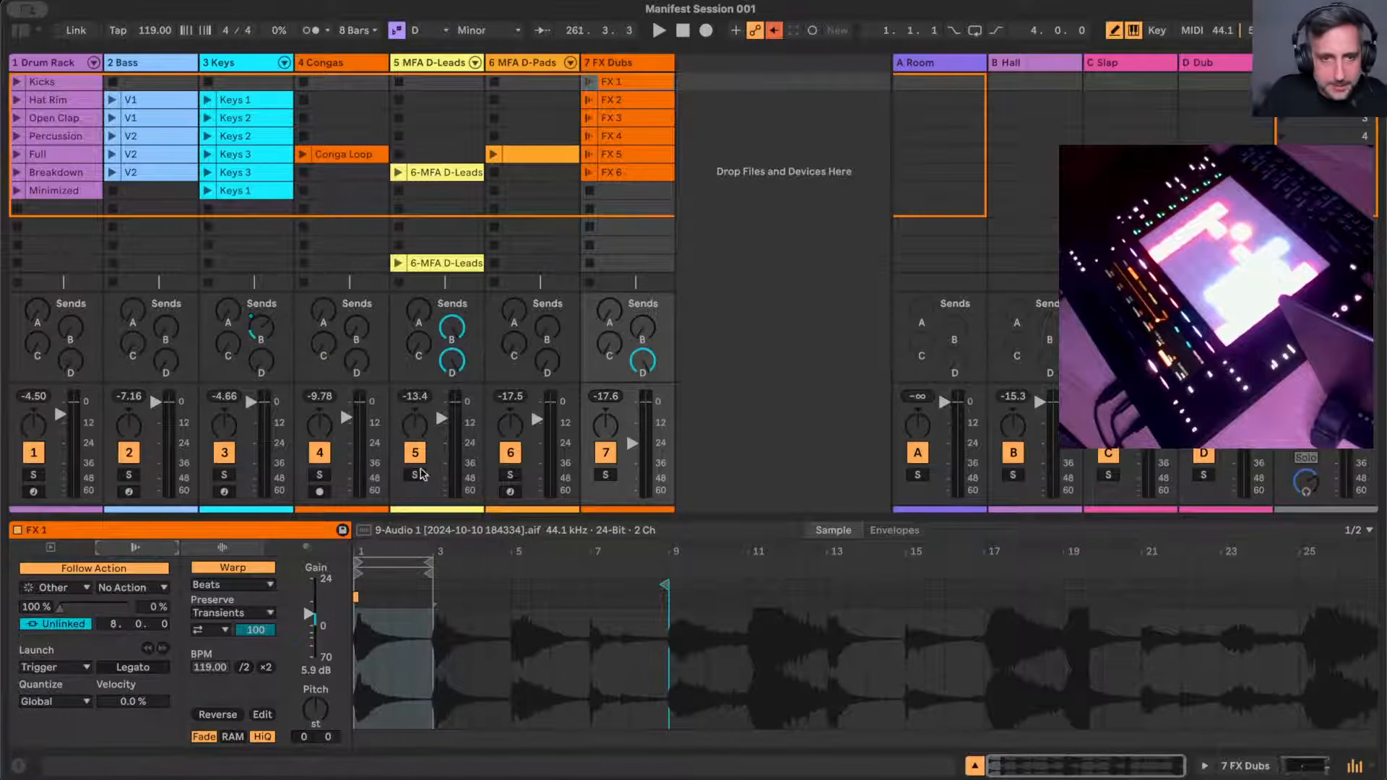
click(625, 101)
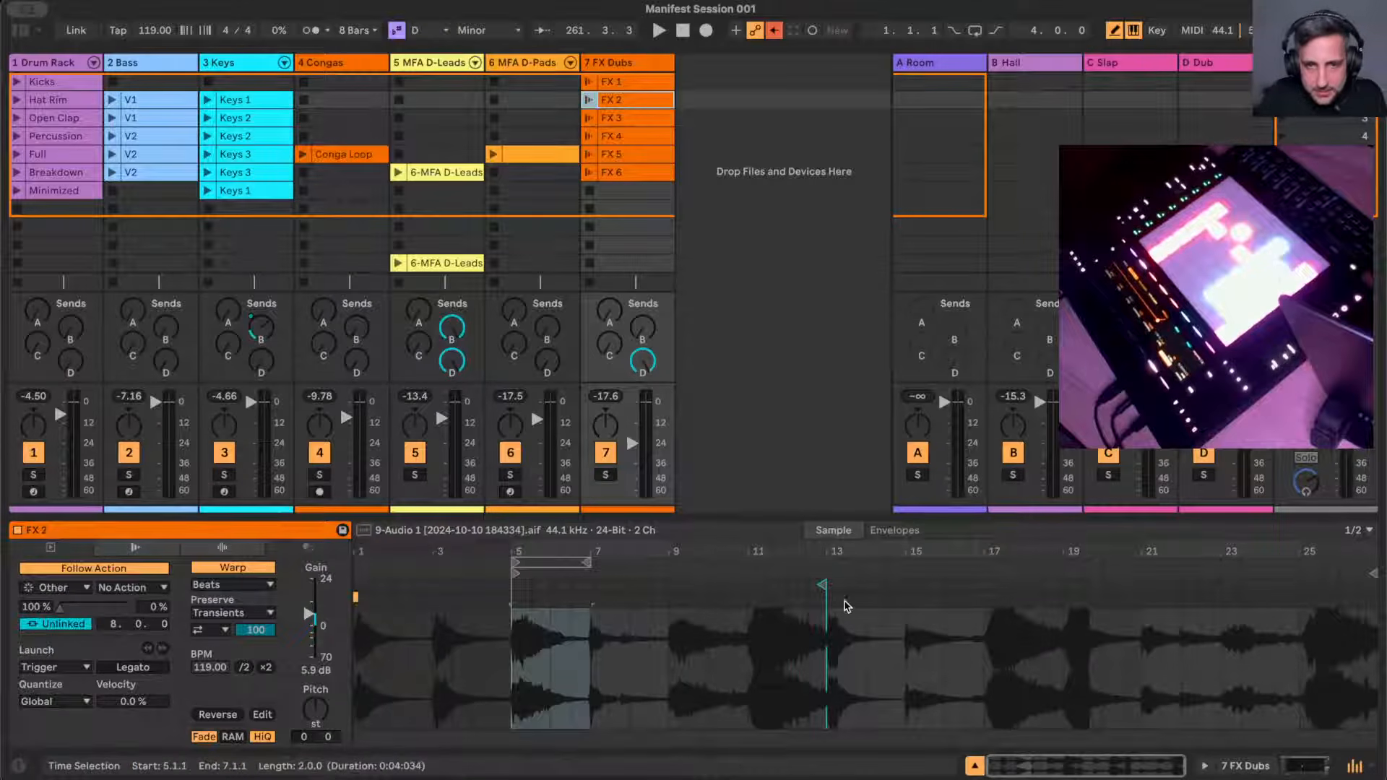
drag(822, 585, 593, 599)
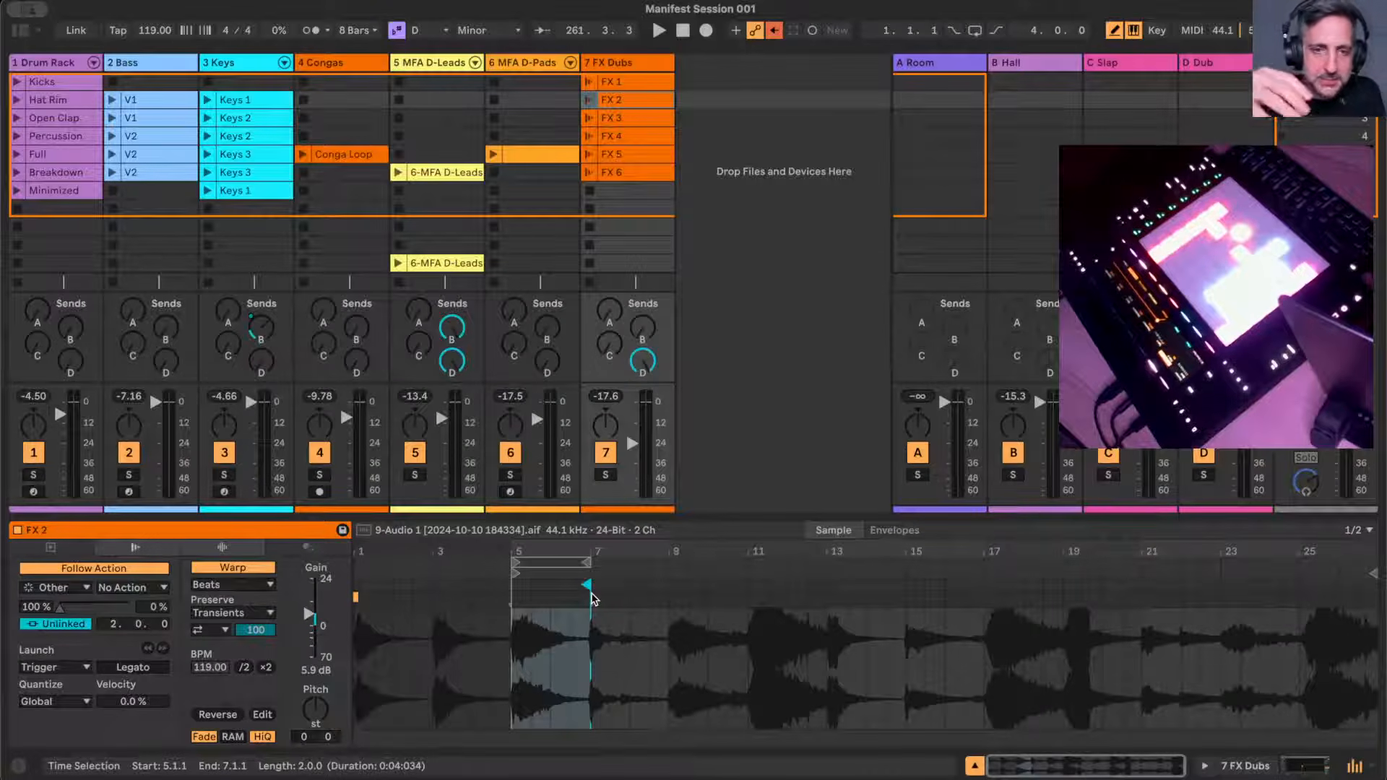
- Return to the Arrangement, show the browser and save the set
key(Tab)
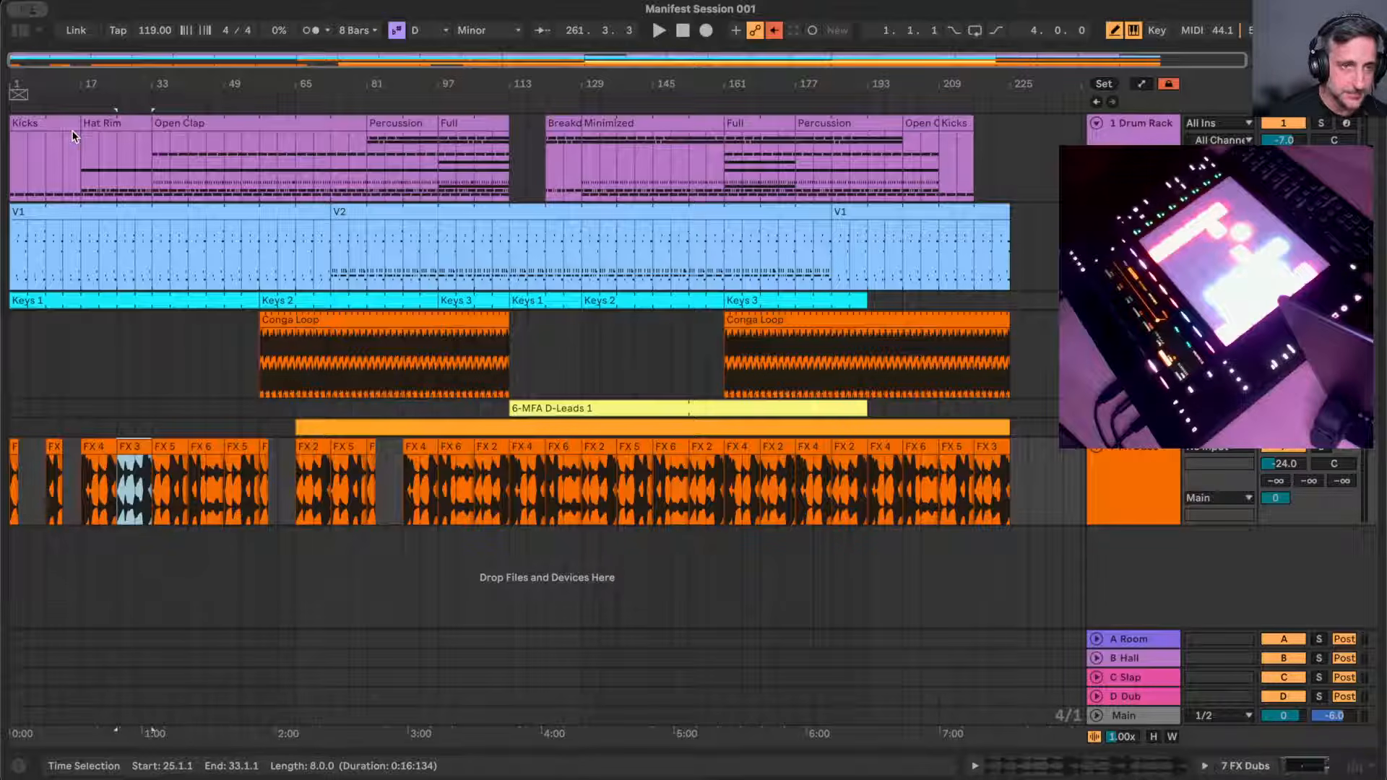
click(16, 33)
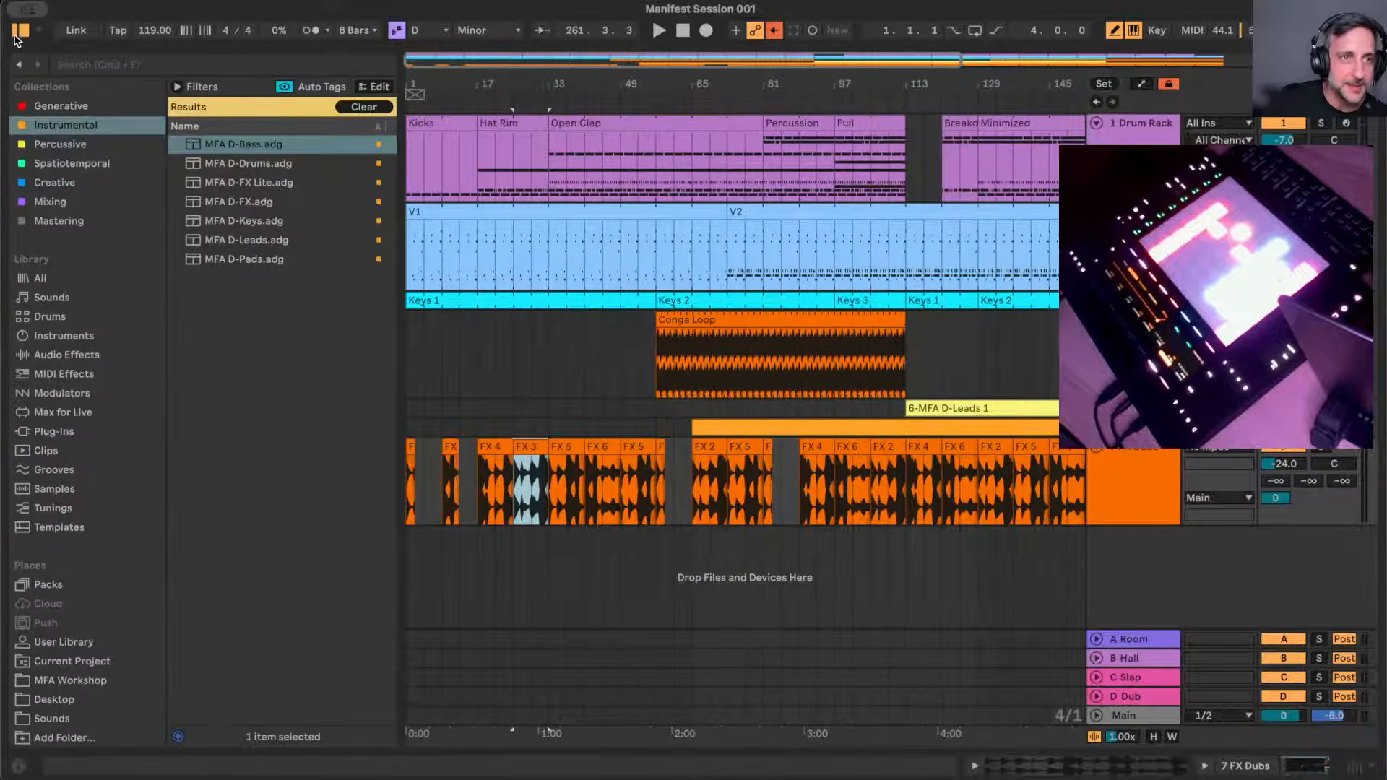
key(super+s)
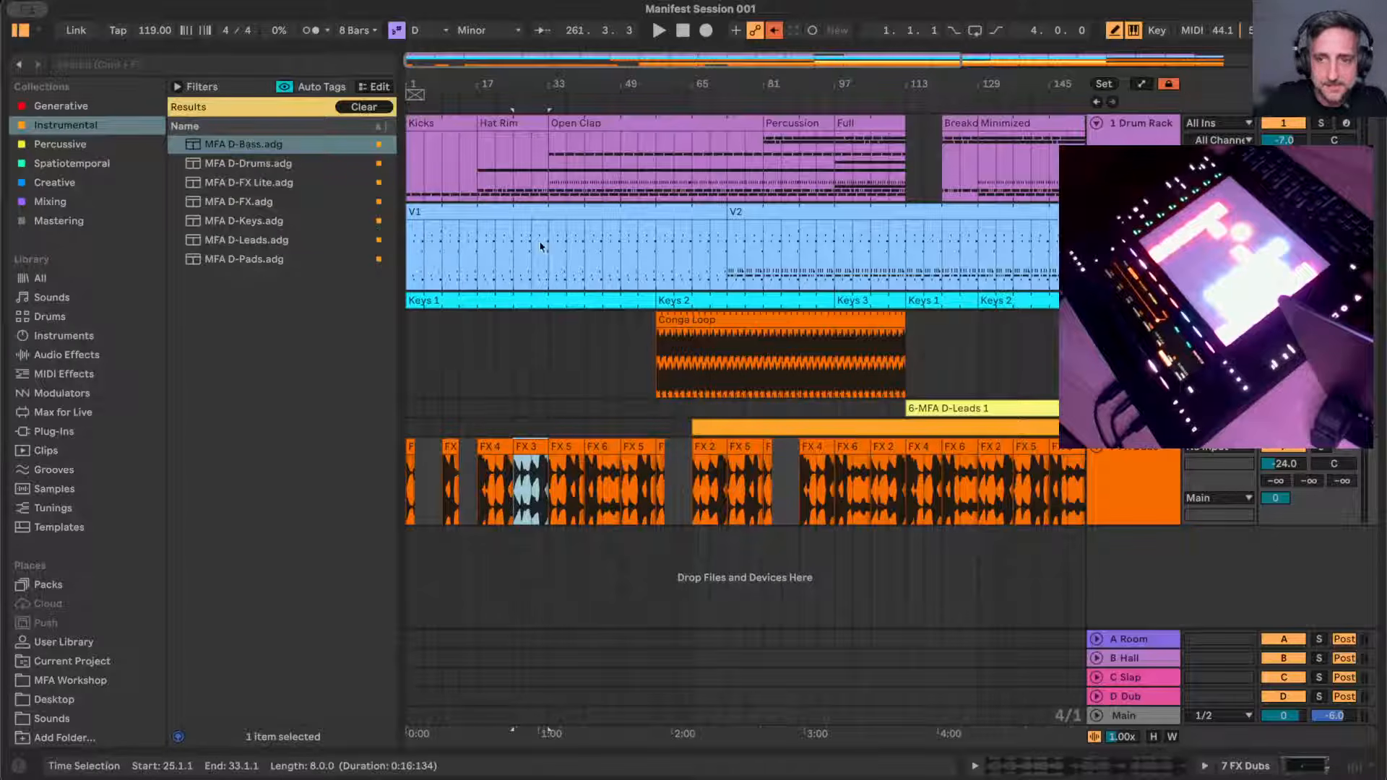
- Add MFA Lottery from the Creative collection to a new MIDI track after FX Dubs in Session View
click(61, 185)
scroll(255, 597, down, 5)
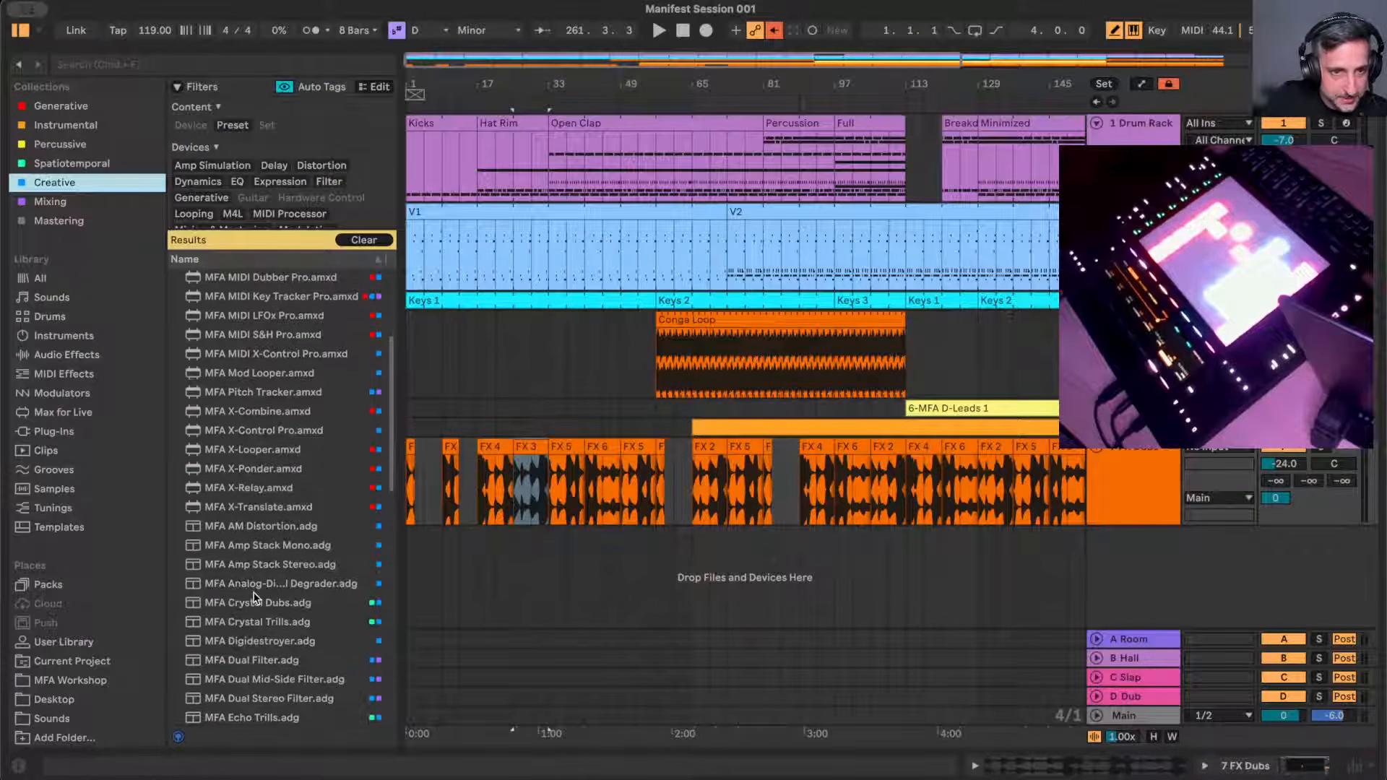
scroll(282, 442, up, 3)
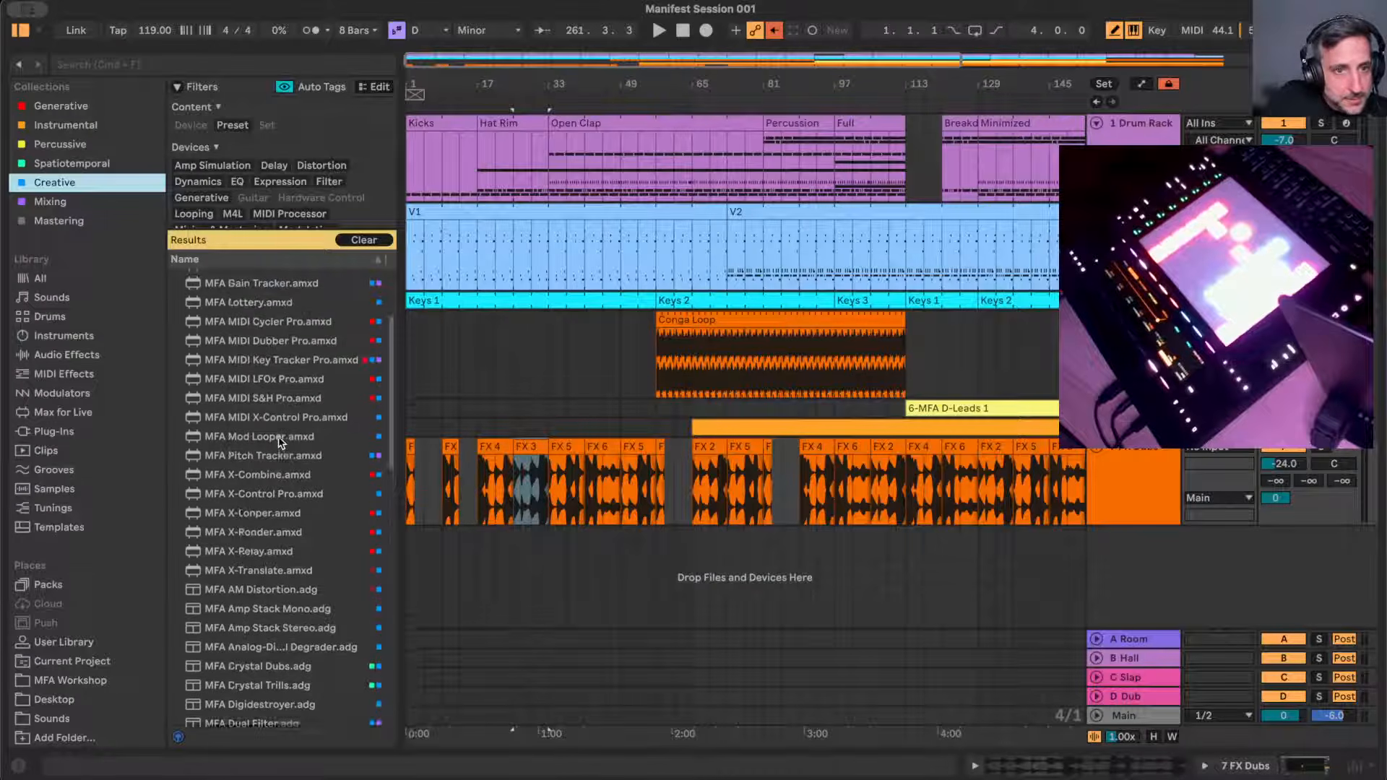
scroll(752, 414, right, 6)
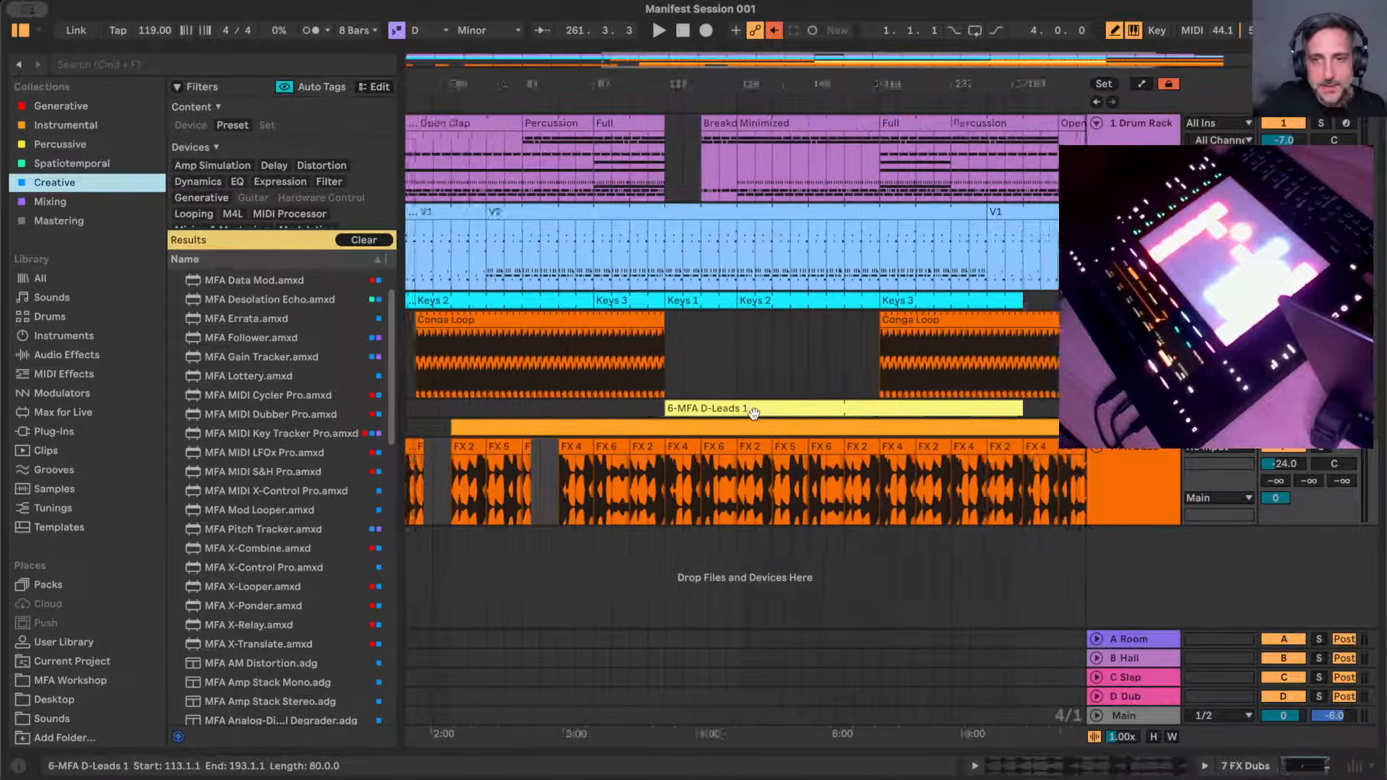
key(Tab)
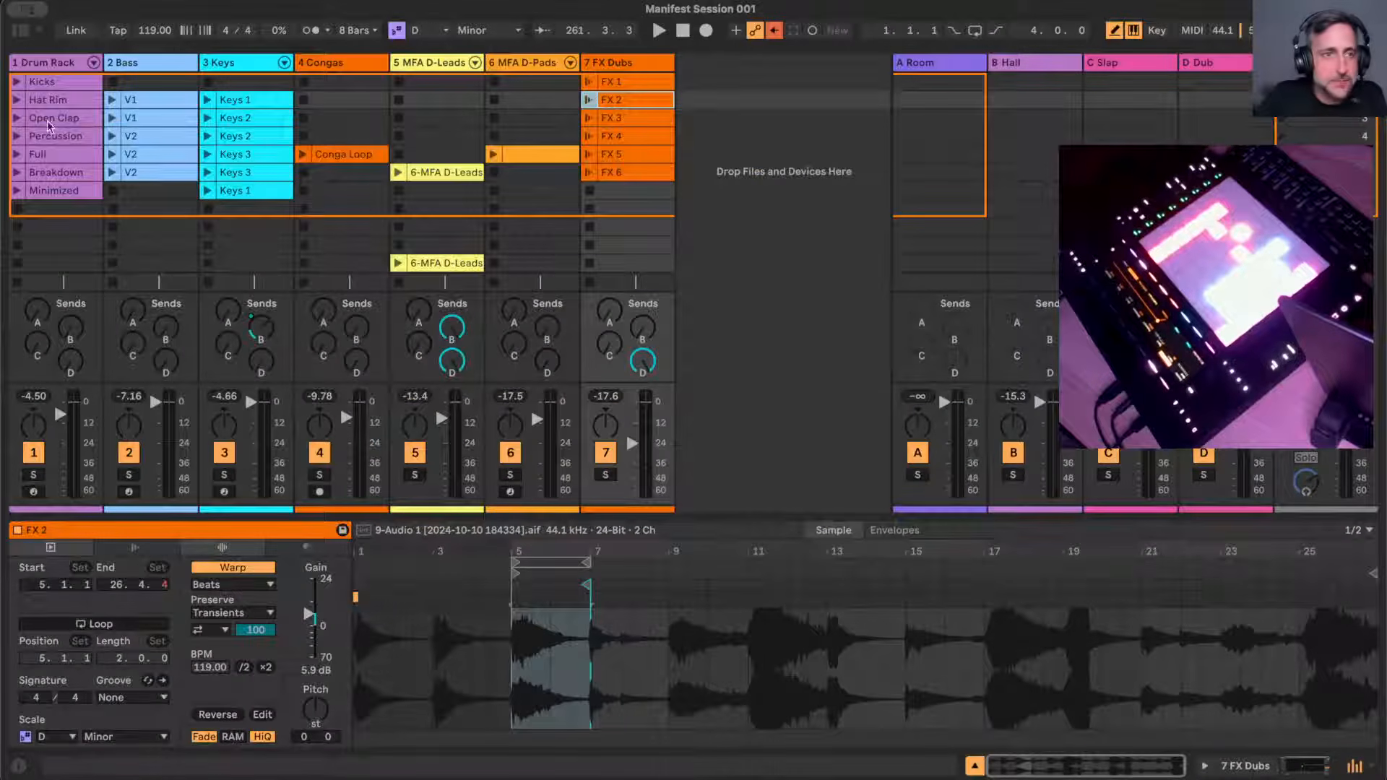
click(21, 31)
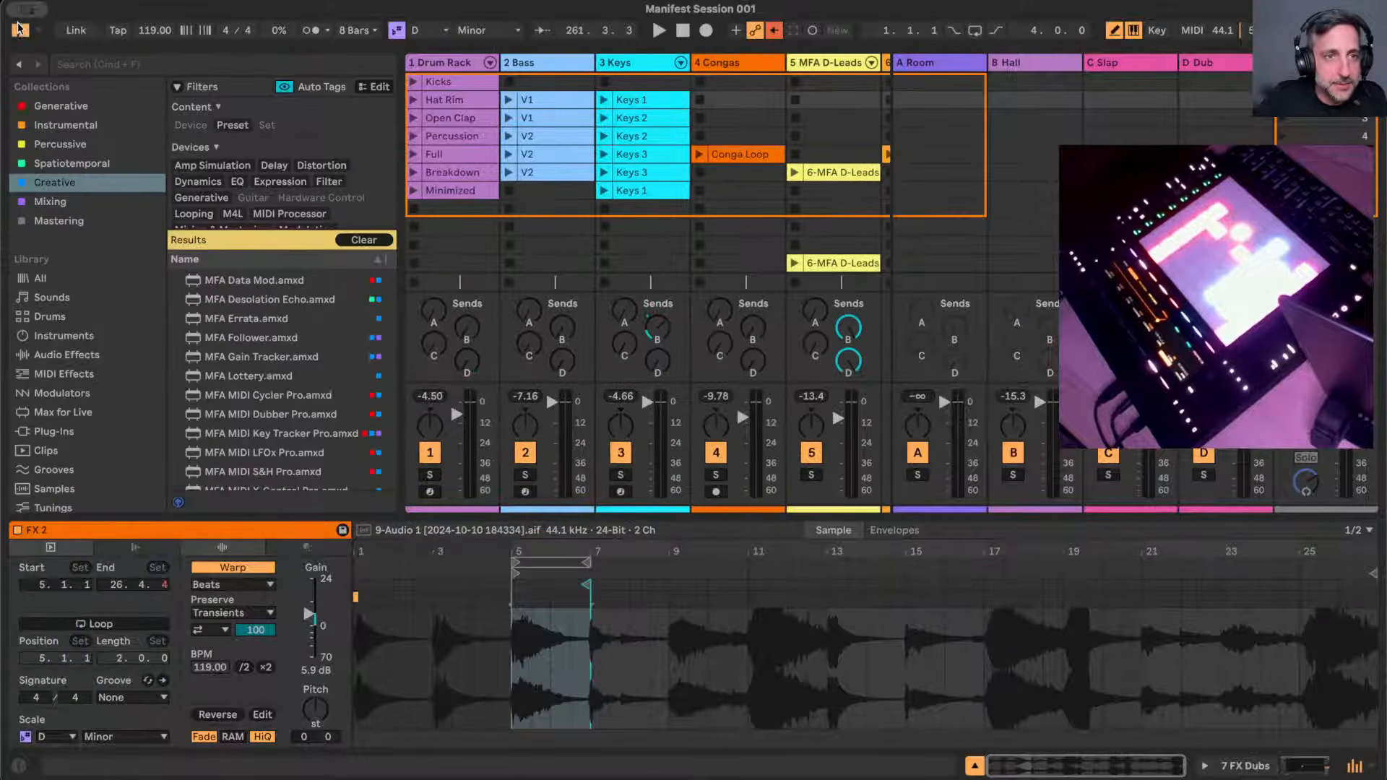
click(244, 377)
drag(244, 376, 843, 193)
scroll(735, 362, right, 5)
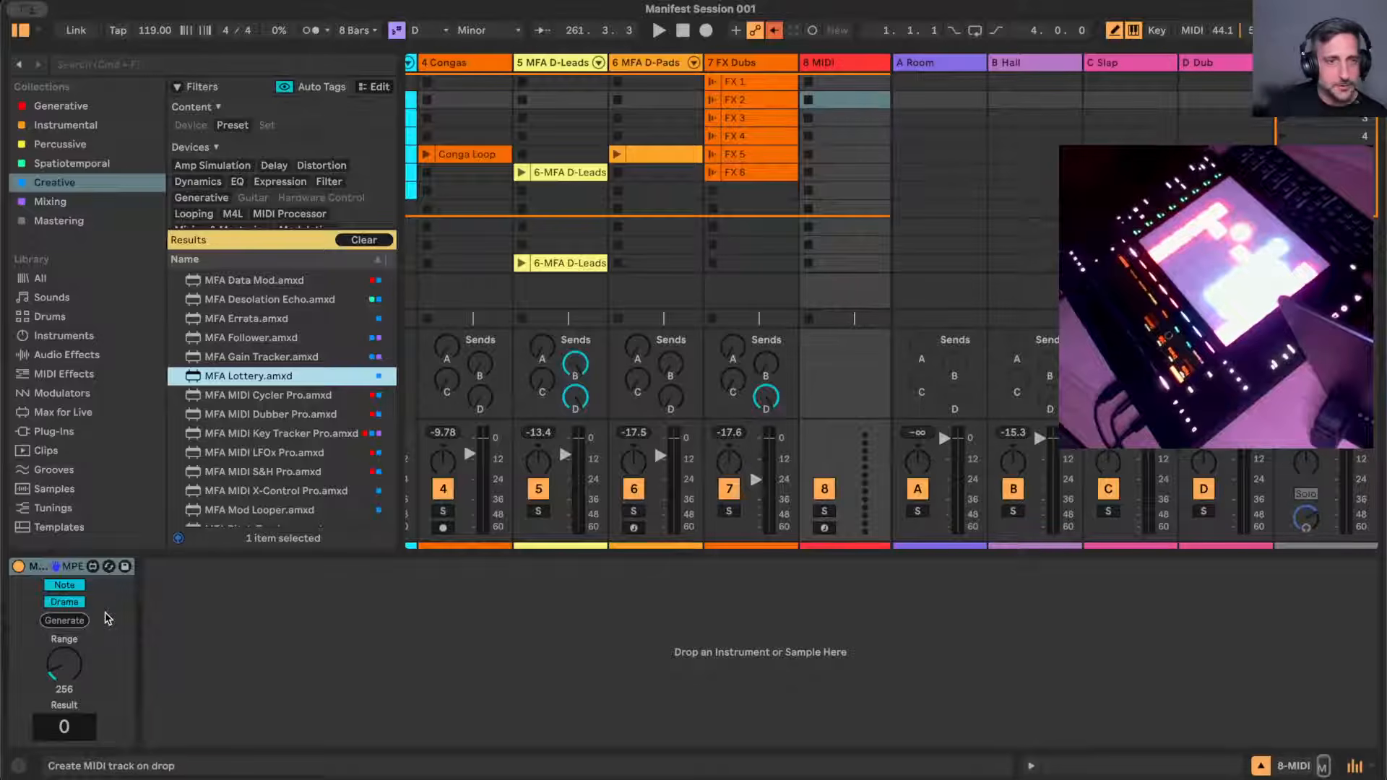
- Arm the MFA Lottery track for MIDI input, switch the device to Instant mode and set it back to Drama
click(825, 528)
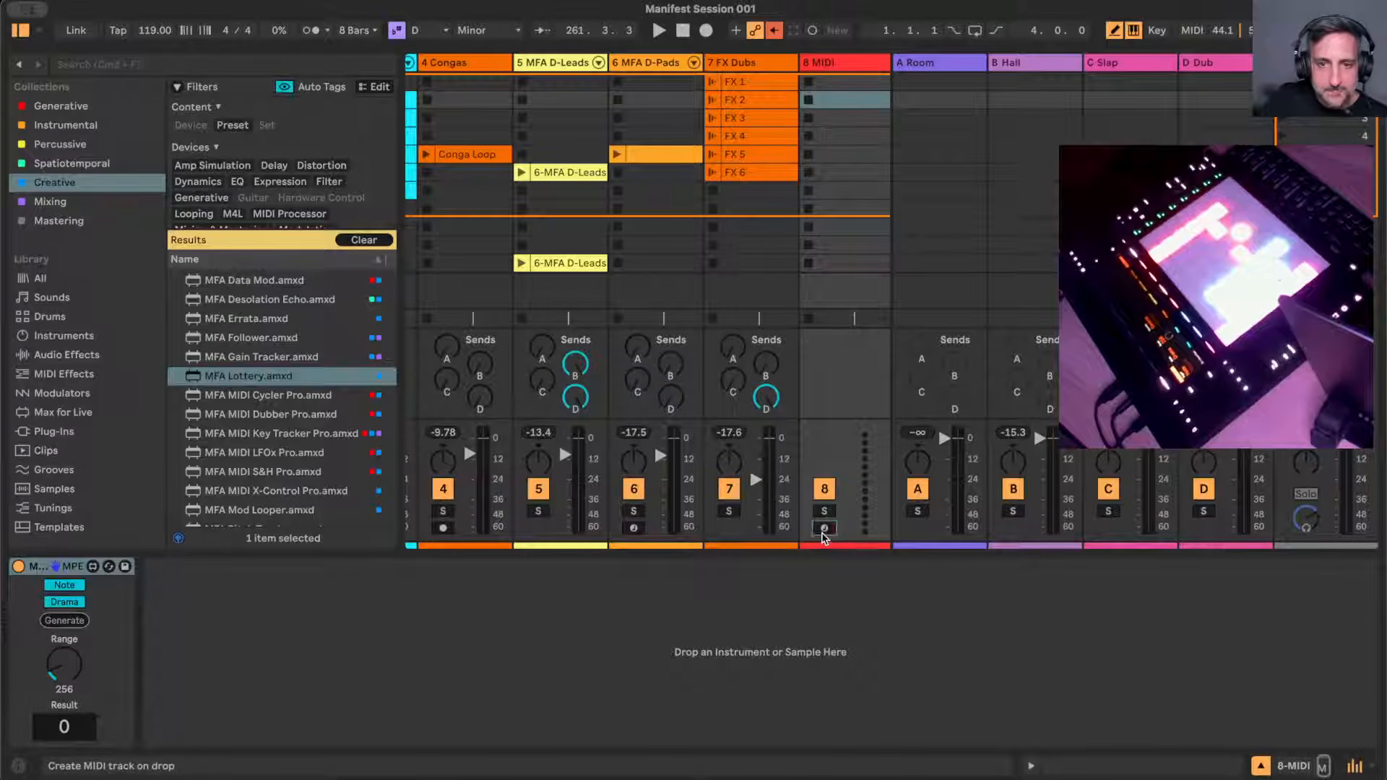
click(823, 531)
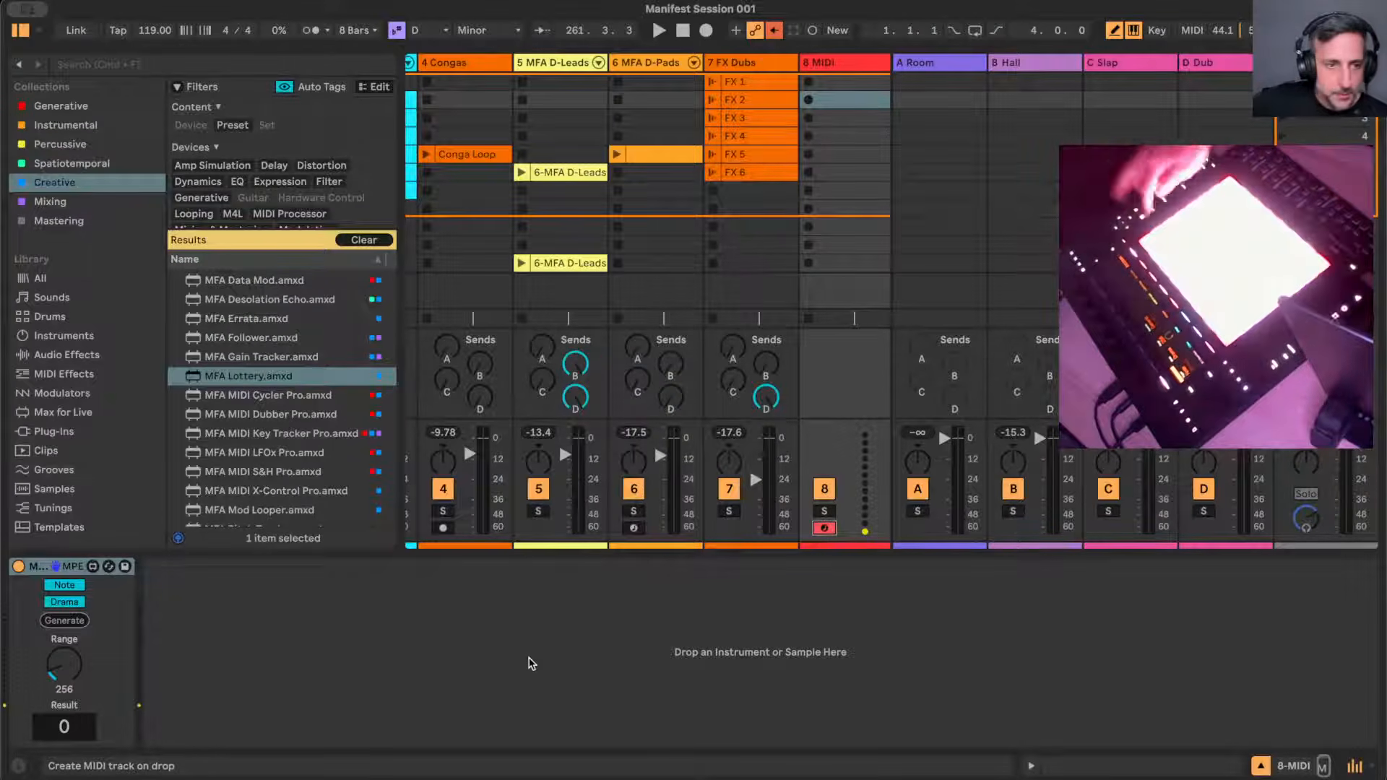
click(66, 602)
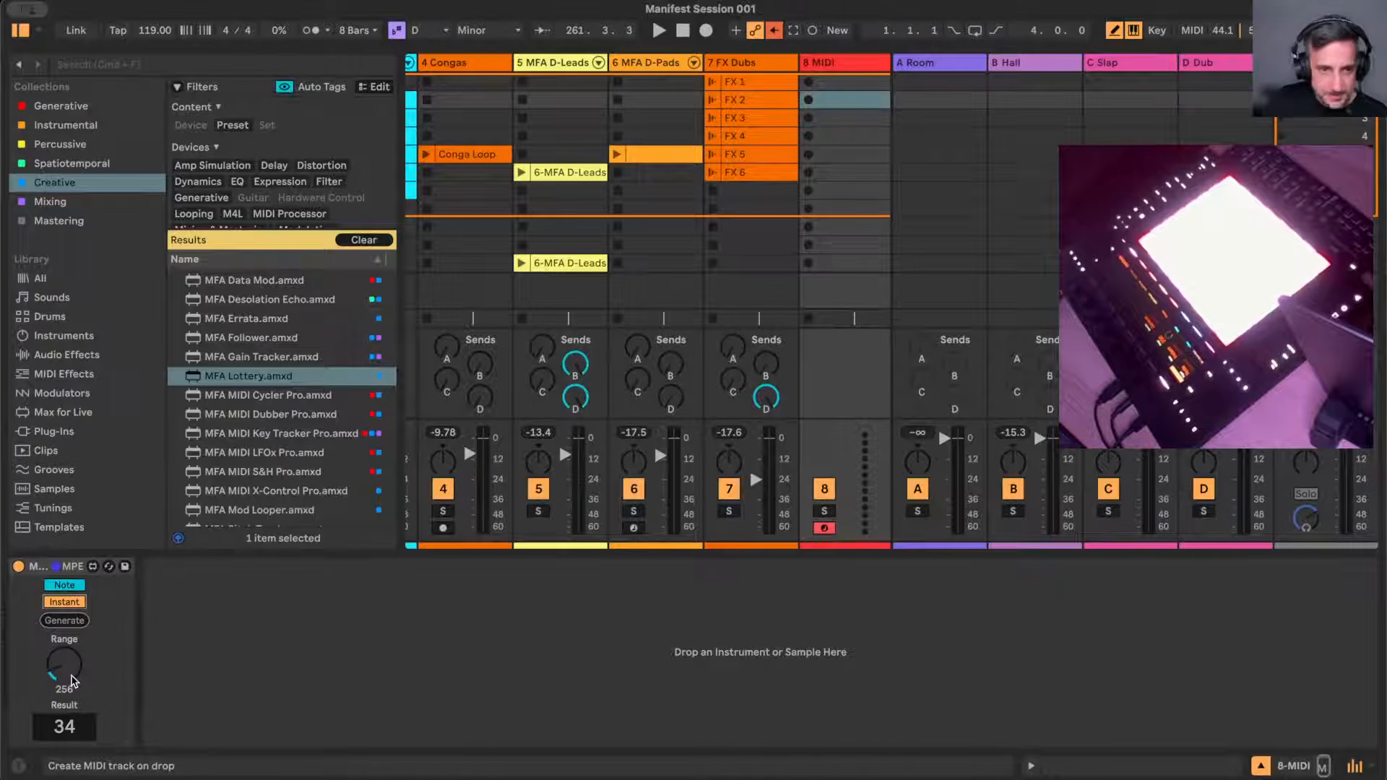
click(65, 603)
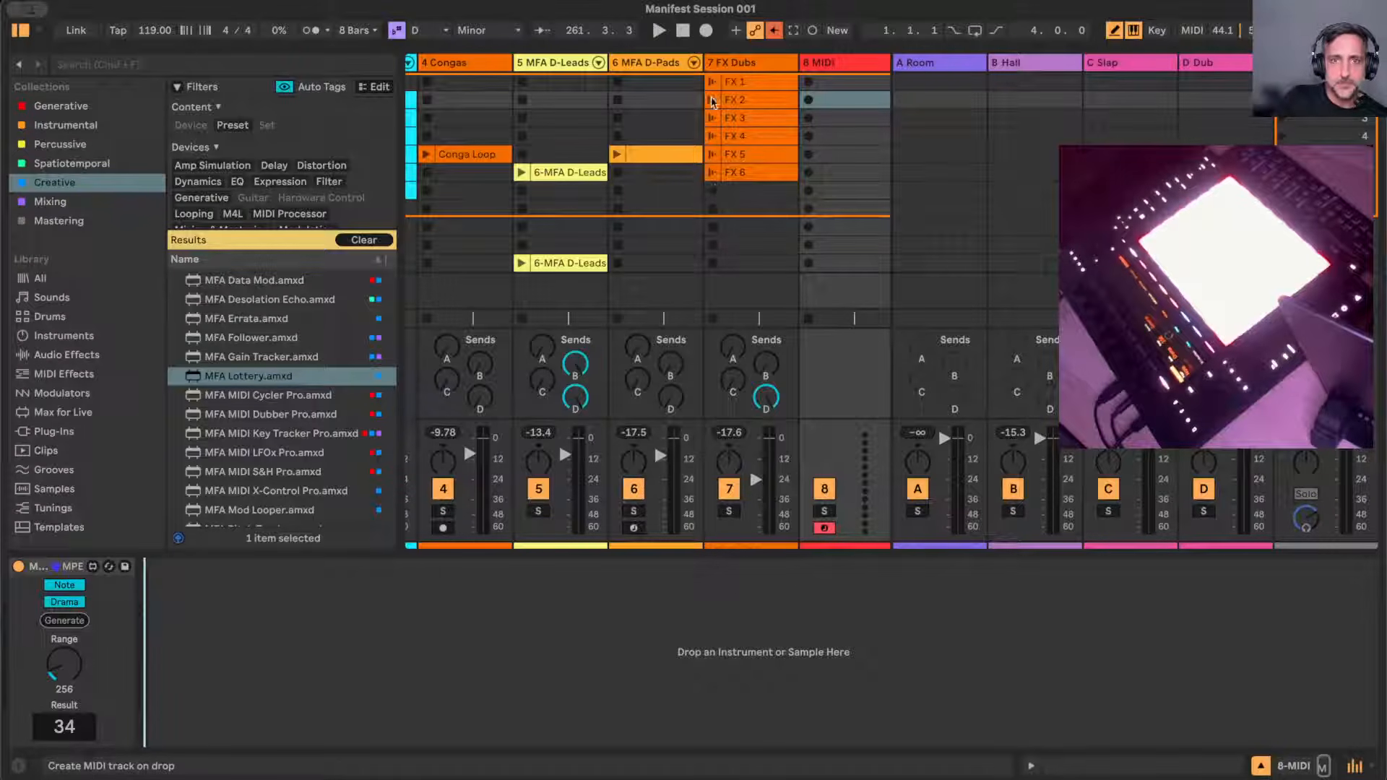
- Reset the playback position to bar 1 and return to the Arrangement View
click(660, 31)
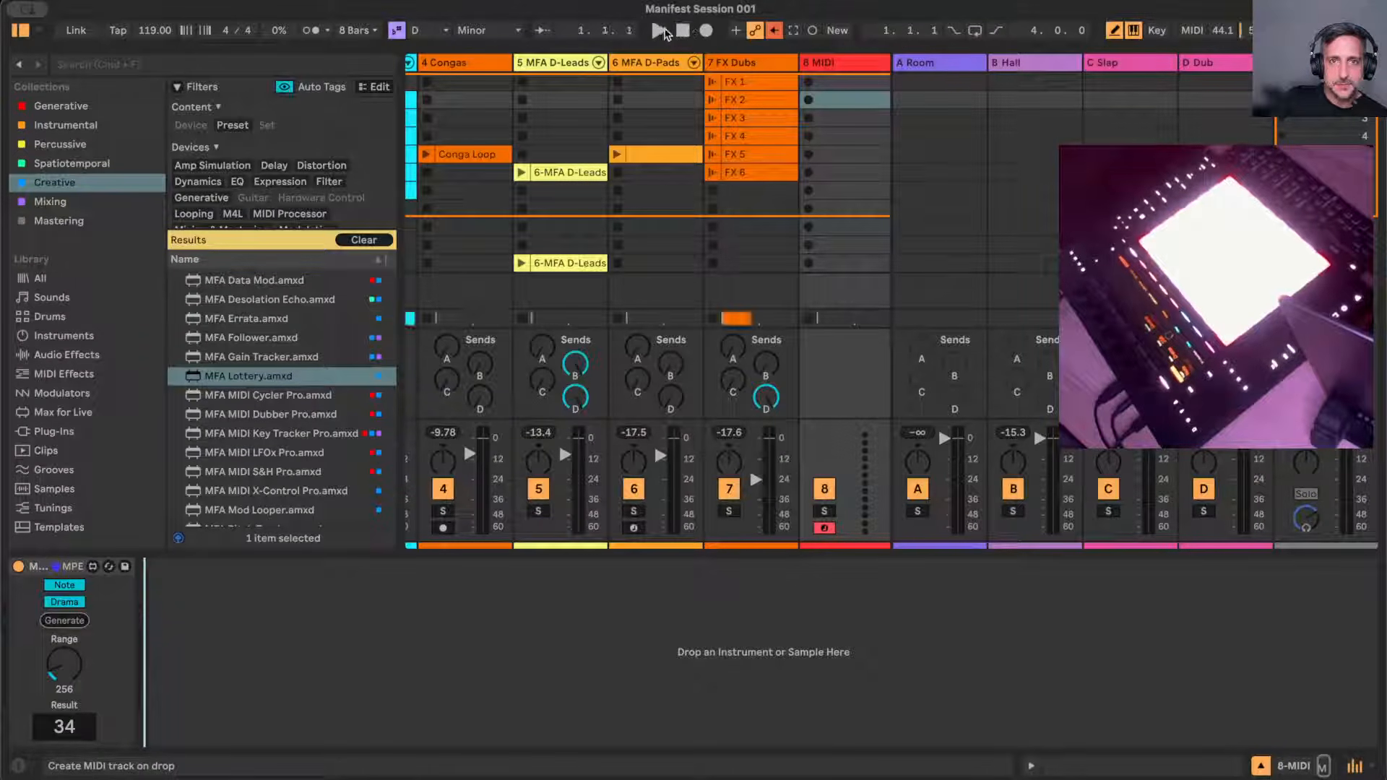
key(Tab)
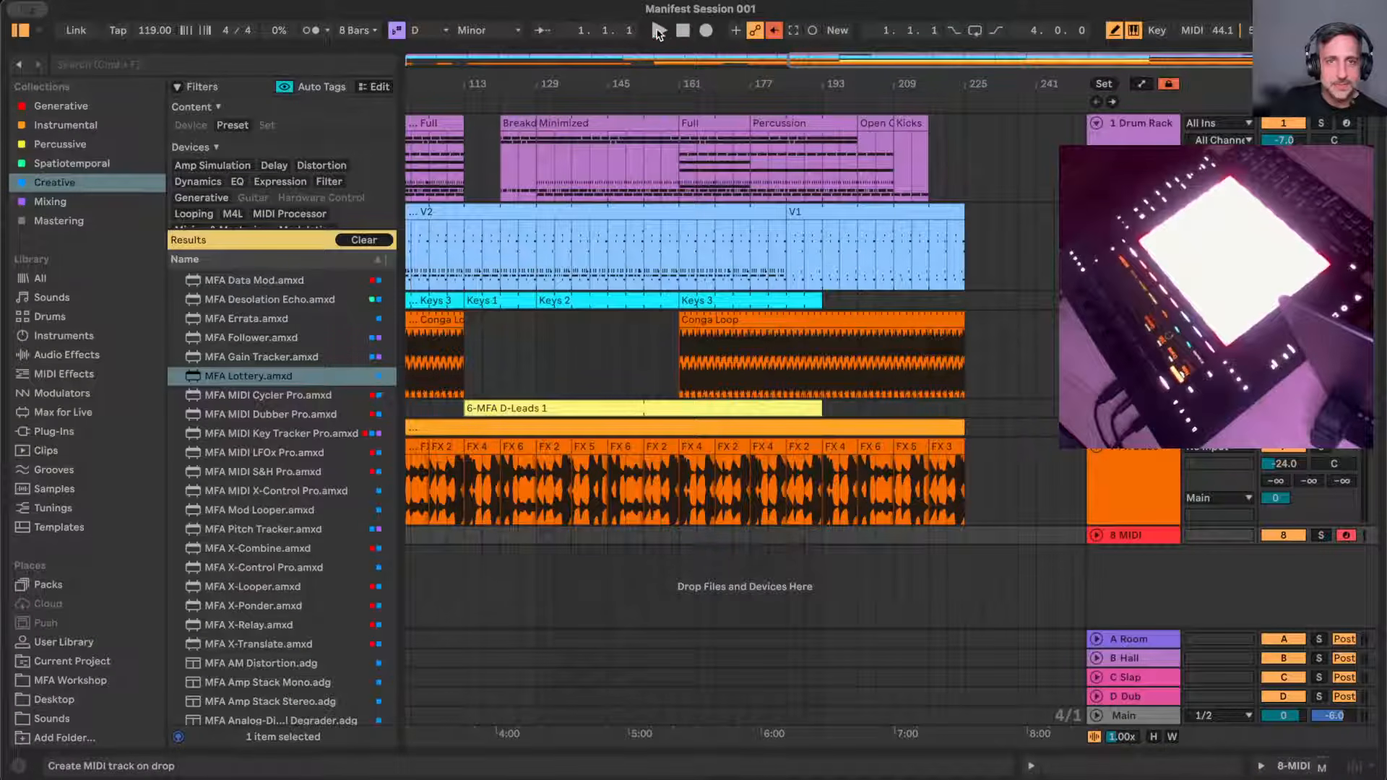
- Play the Arrangement from bar 1 and set the Operator filter frequency on the Keys track to 1.45 kHz
click(659, 32)
drag(665, 87, 867, 85)
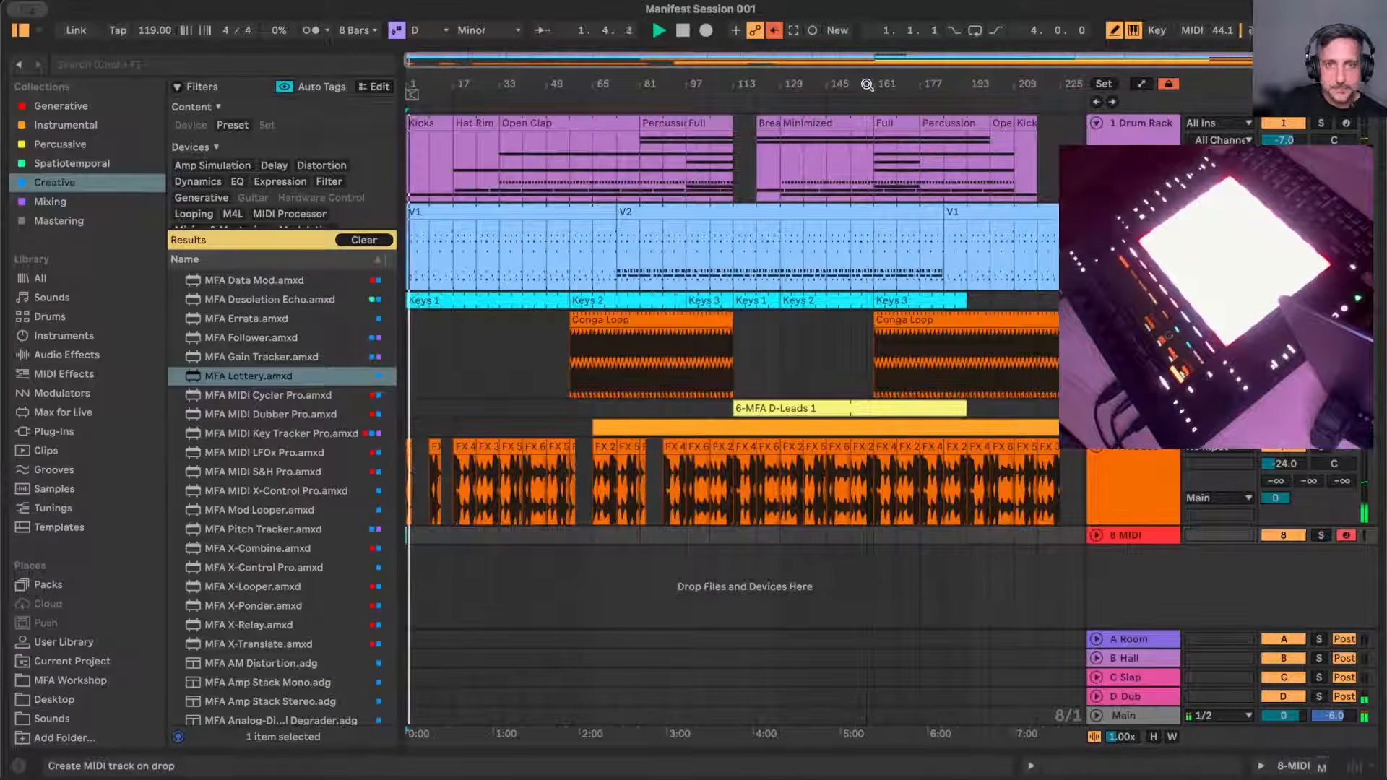
double_click(1134, 301)
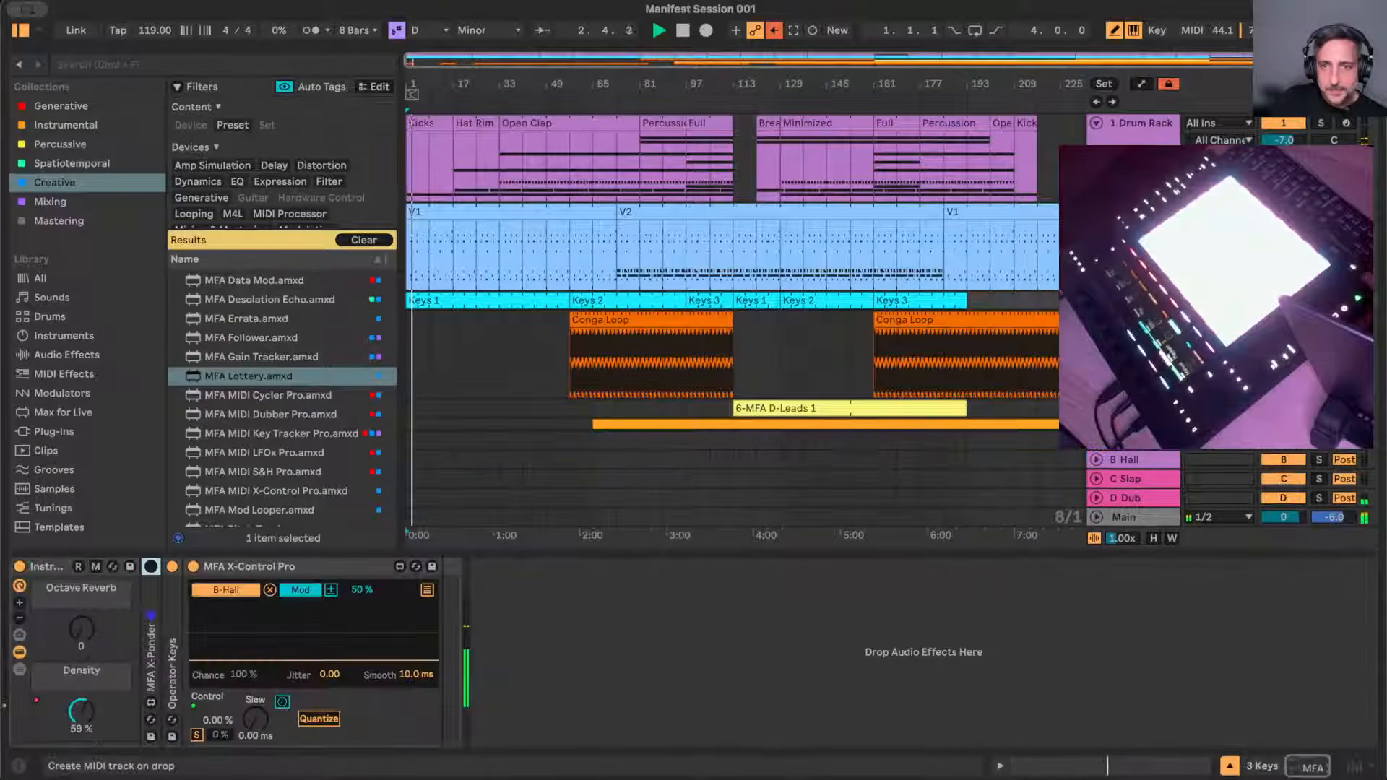
double_click(173, 623)
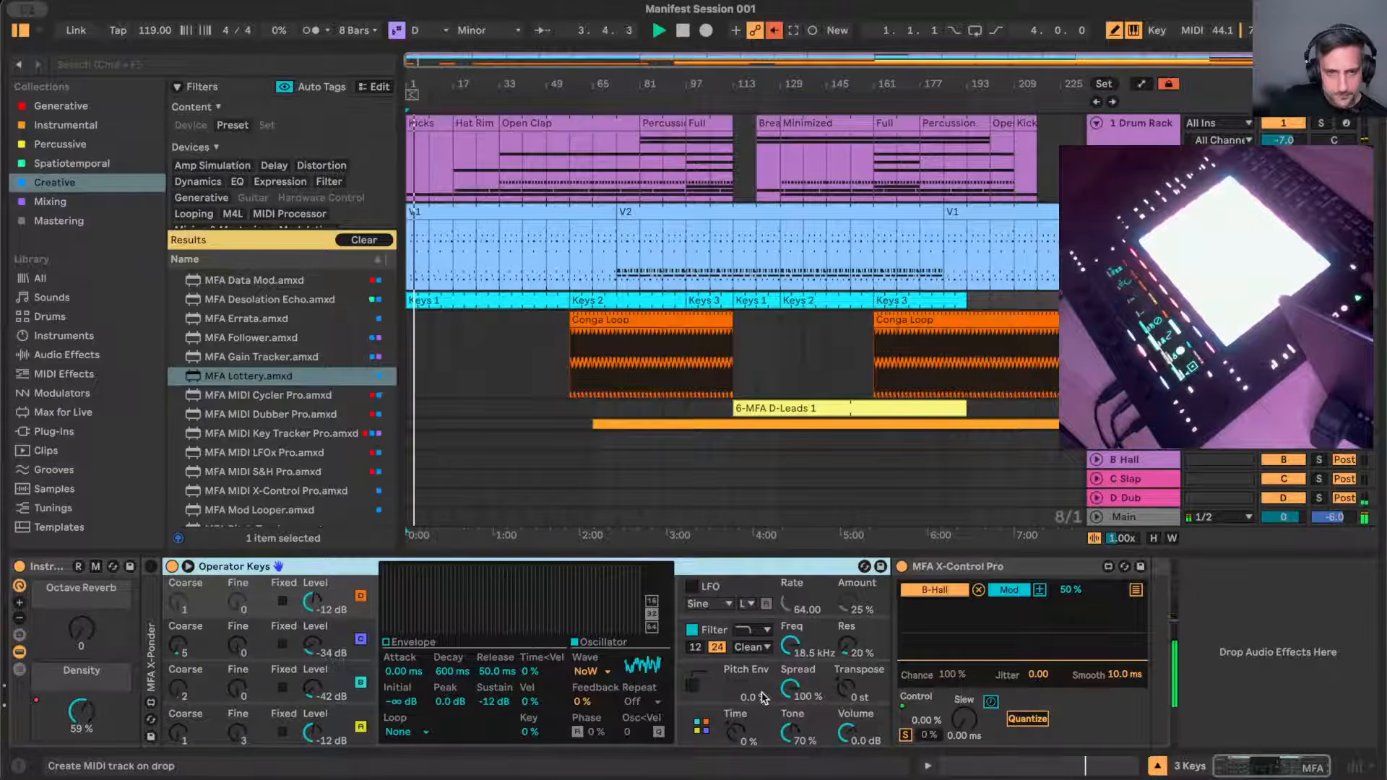
mouse_move(790, 645)
mouse_down()
mouse_move(790, 690)
mouse_move(790, 635)
mouse_up()
- Show the Operator filter frequency's automation in a new lane on the Keys track and hide the browser
right_click(790, 641)
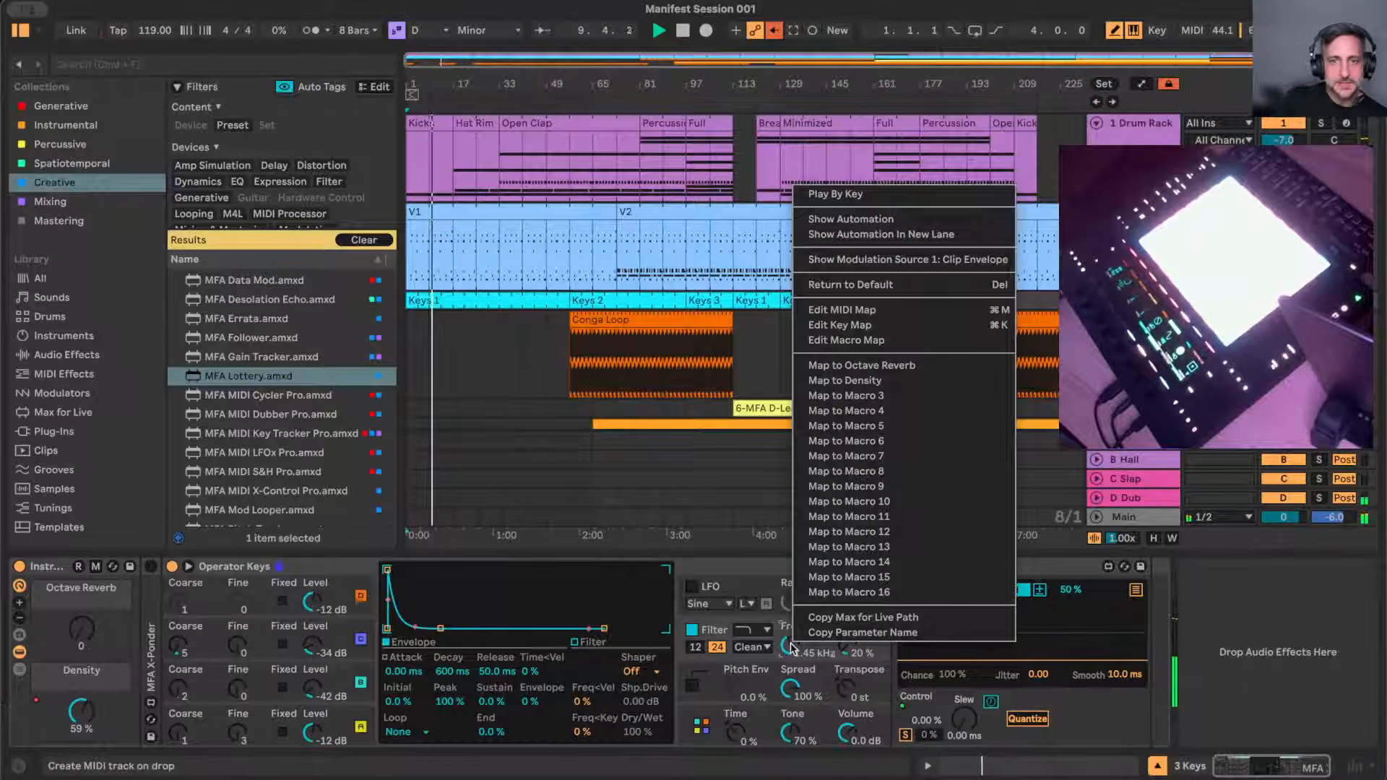
click(881, 234)
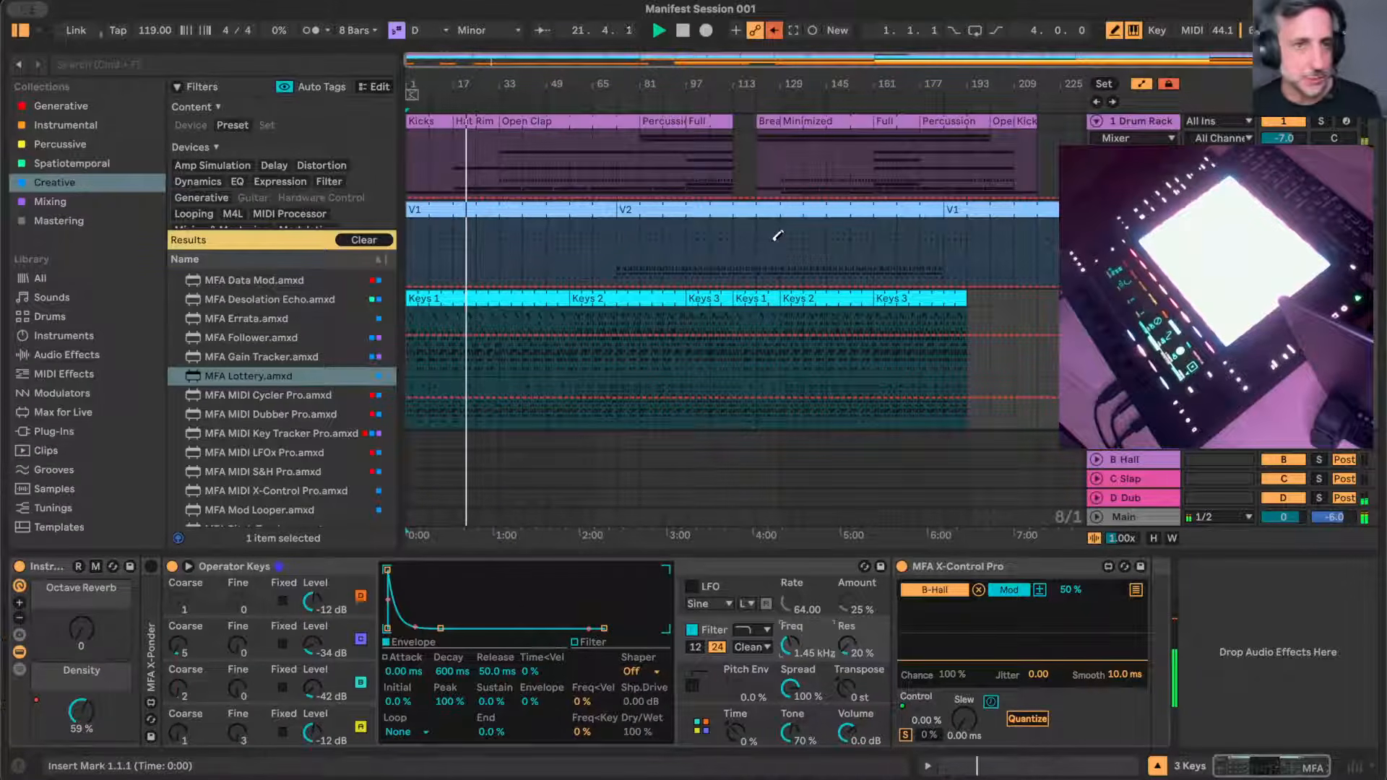
click(10, 34)
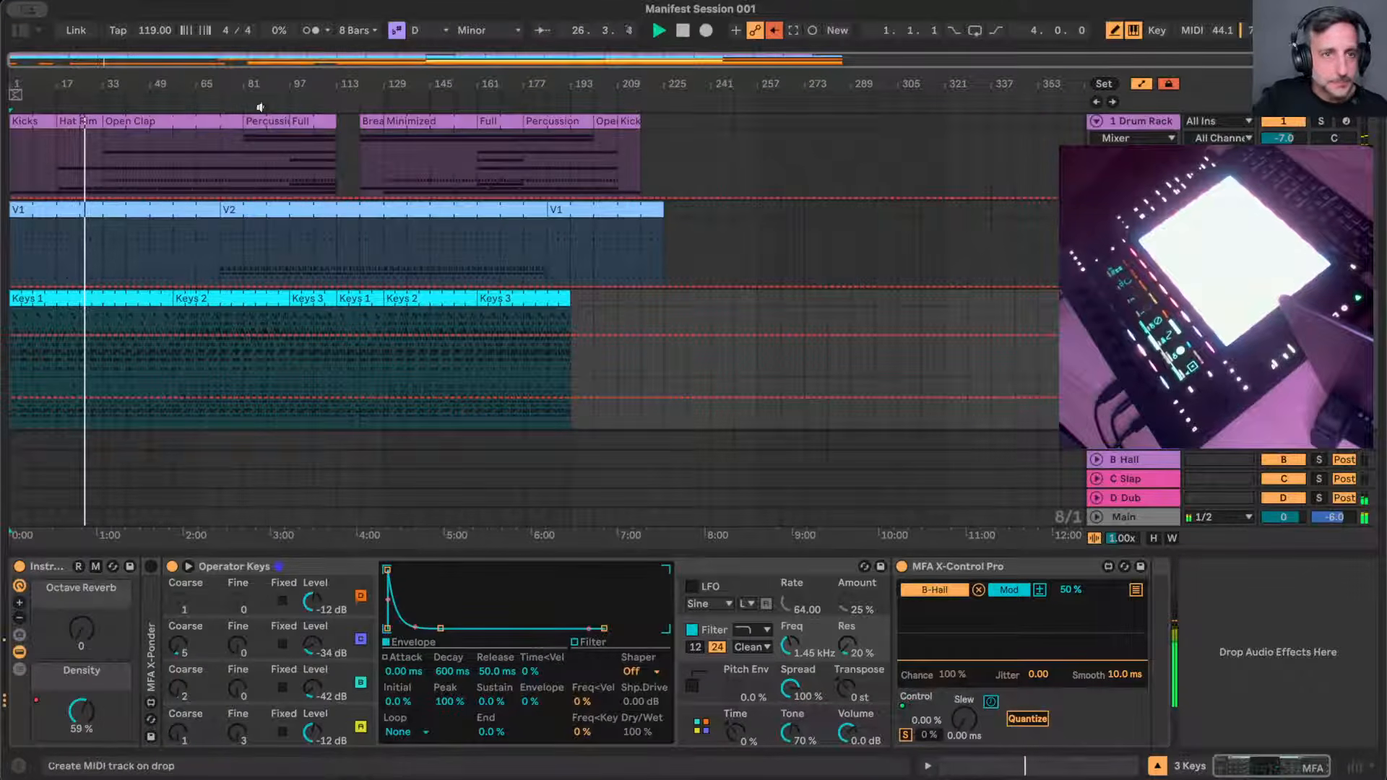
drag(211, 83, 250, 83)
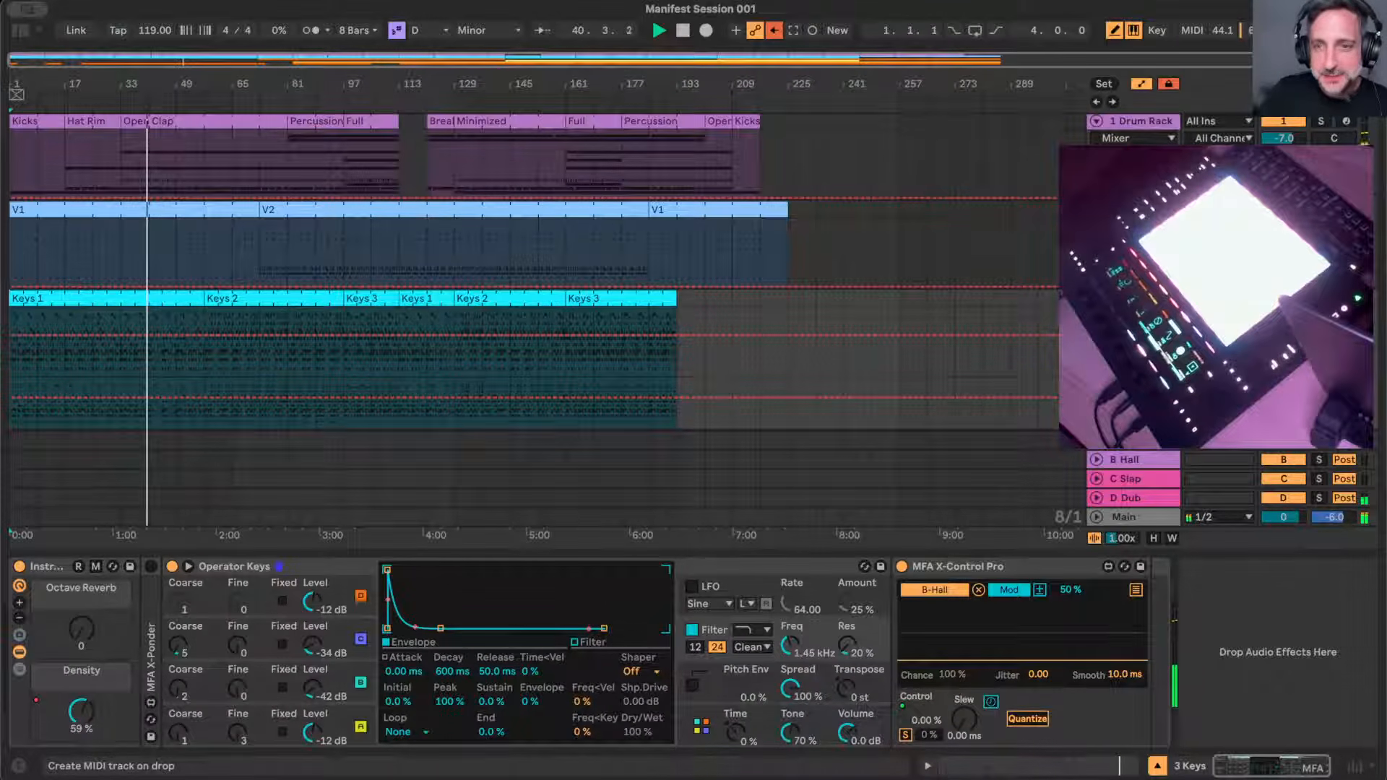
- In Session View, switch MFA Lottery on track 8 MIDI to Manual triggering and generate a new number
key(Tab)
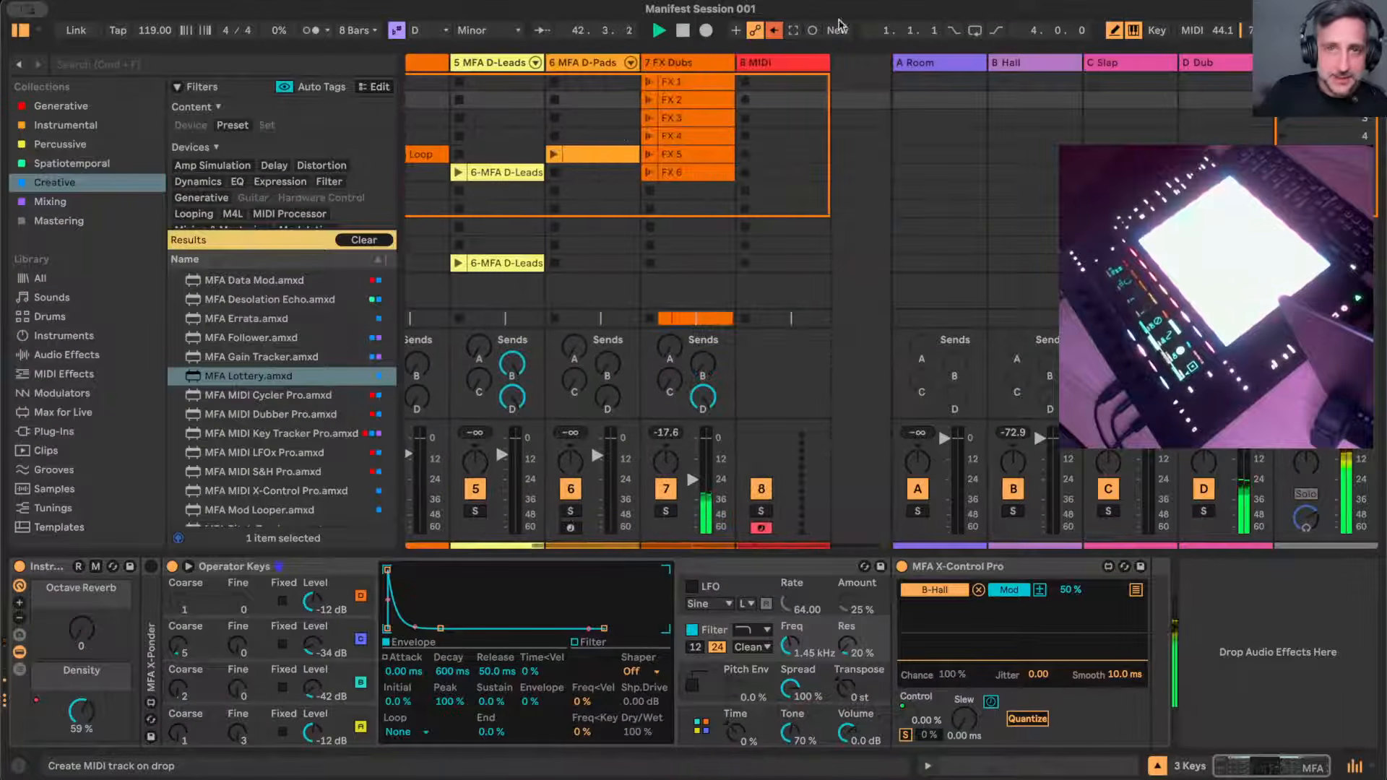
click(786, 64)
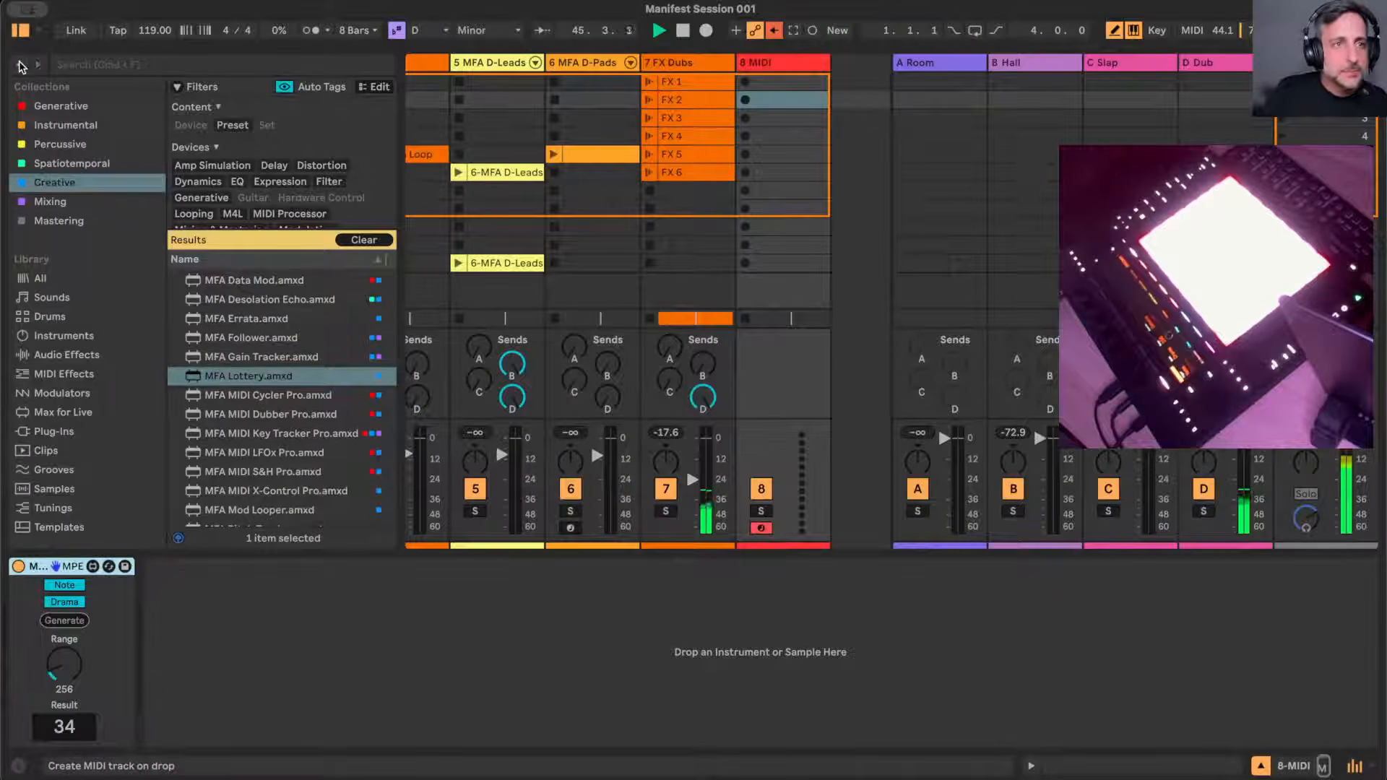
click(20, 30)
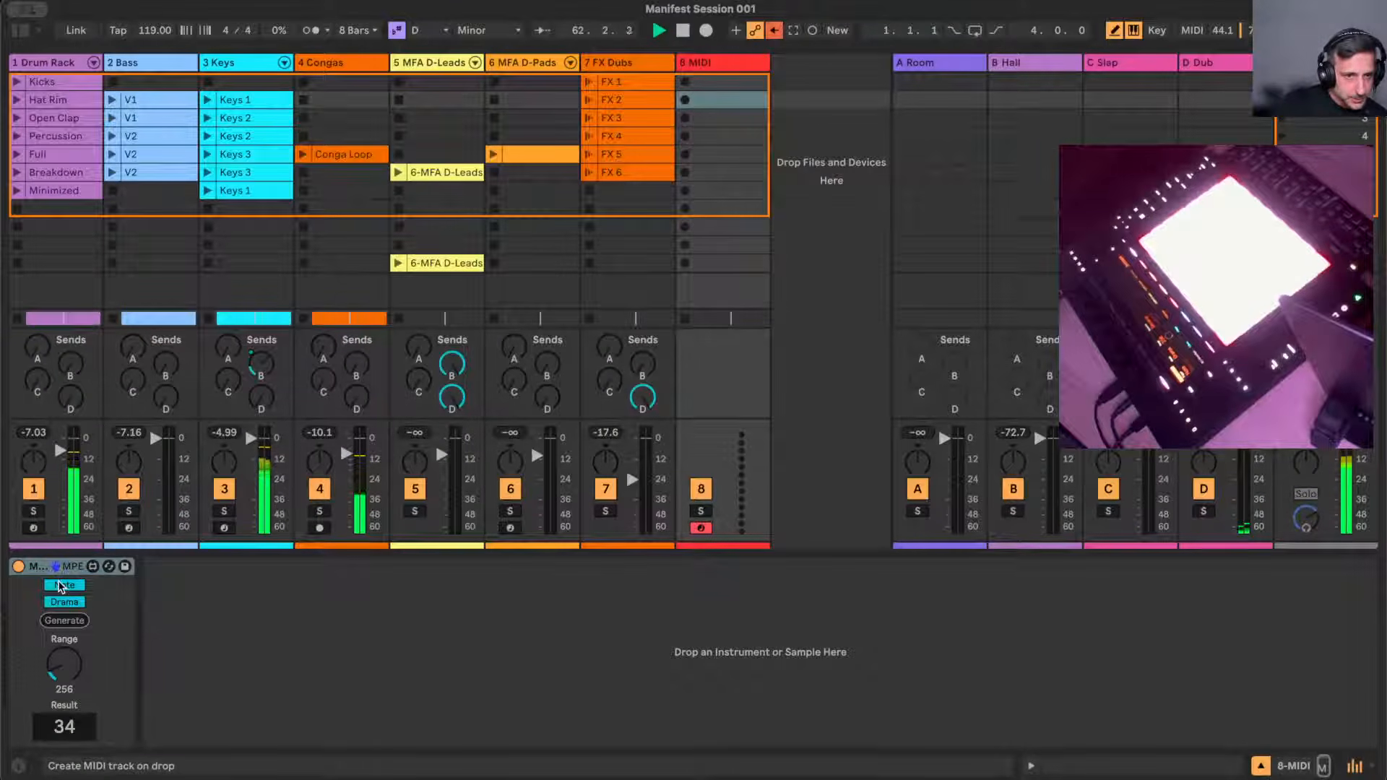
click(61, 585)
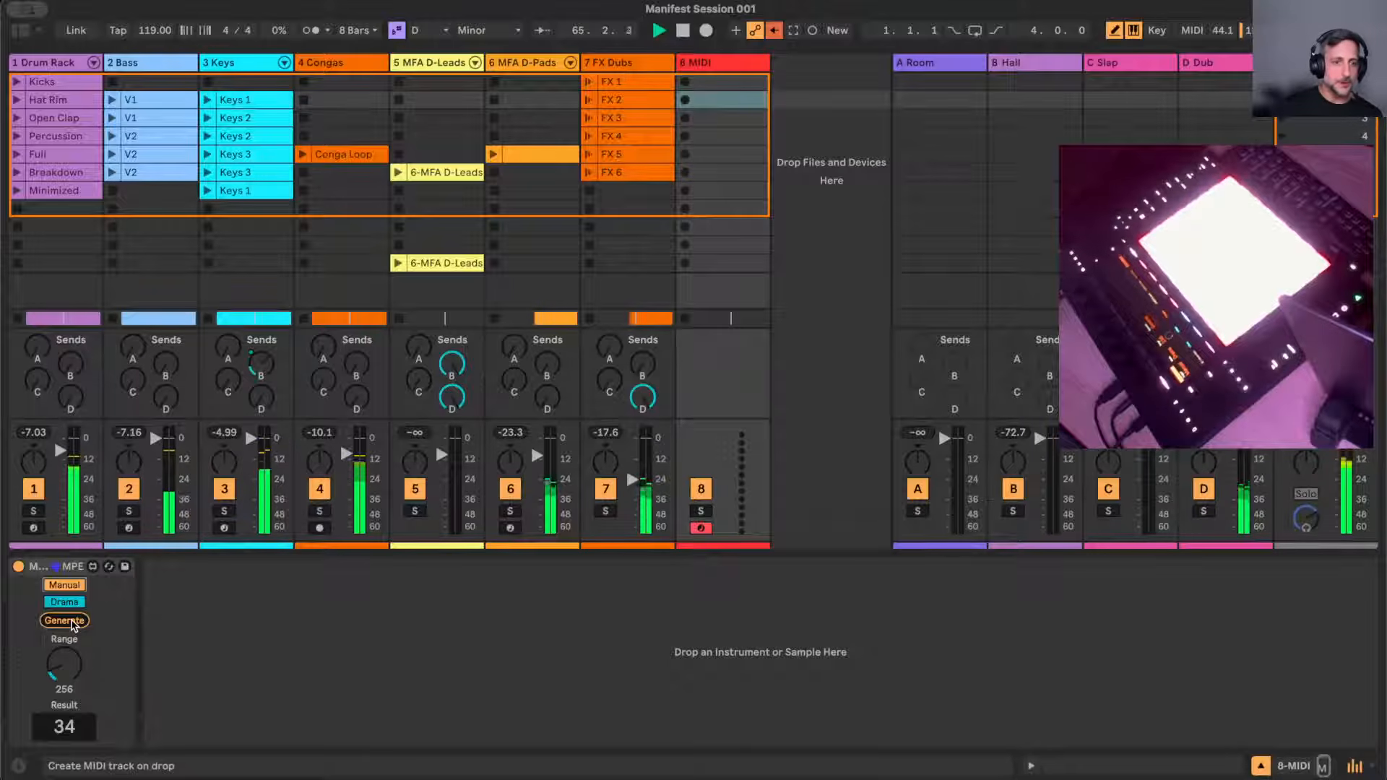
click(72, 626)
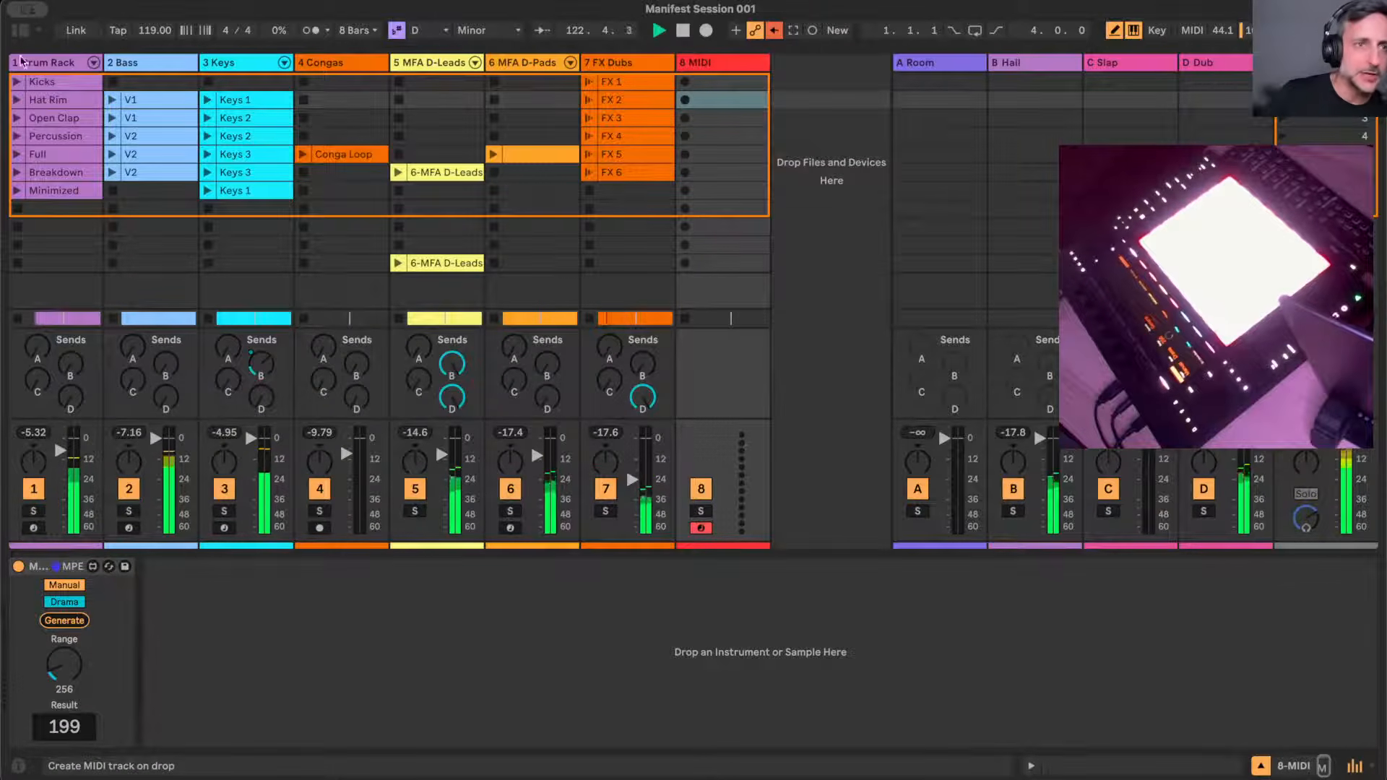
- Show the browser, examine the available Creator and Version tags in the tag editor, and close the editor with the browser slightly widened
click(19, 30)
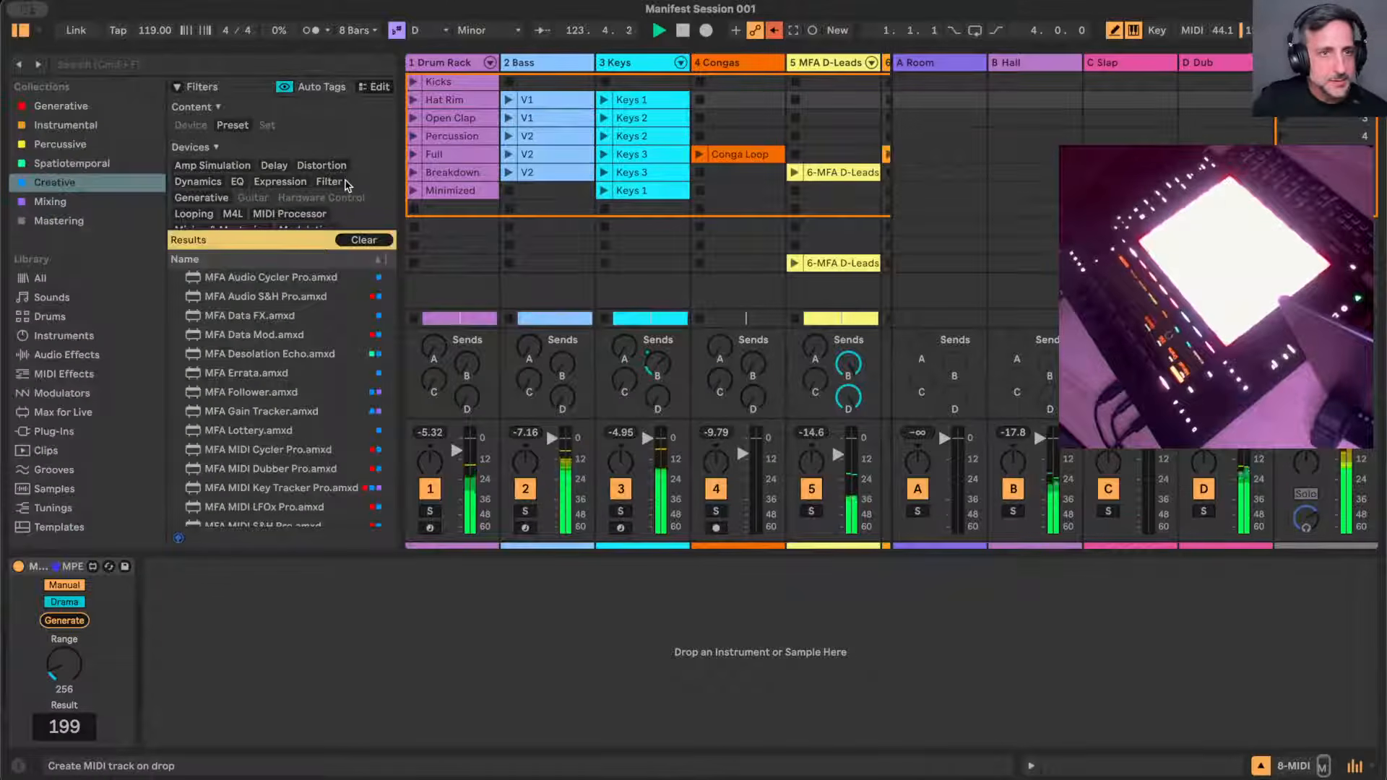
scroll(322, 173, down, 5)
scroll(238, 172, down, 4)
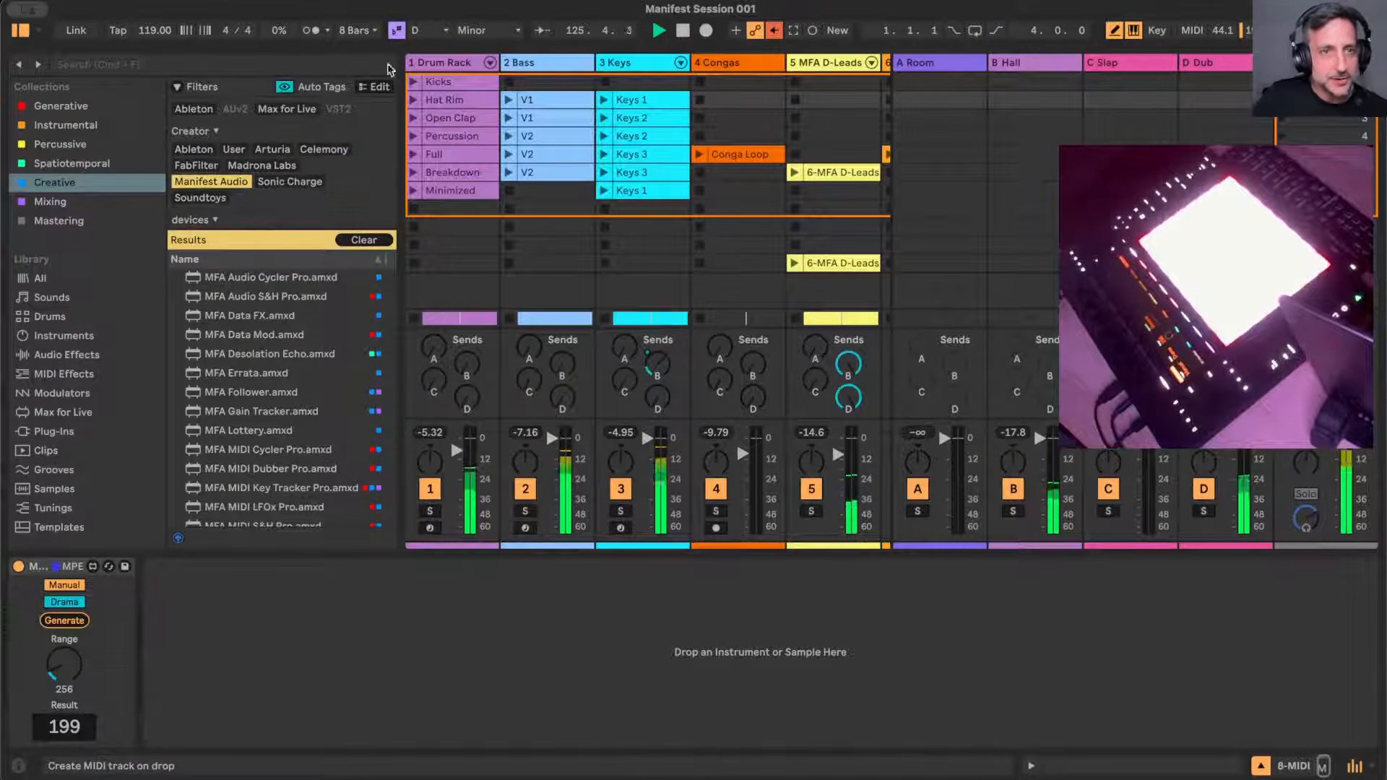
click(374, 87)
scroll(489, 298, up, 5)
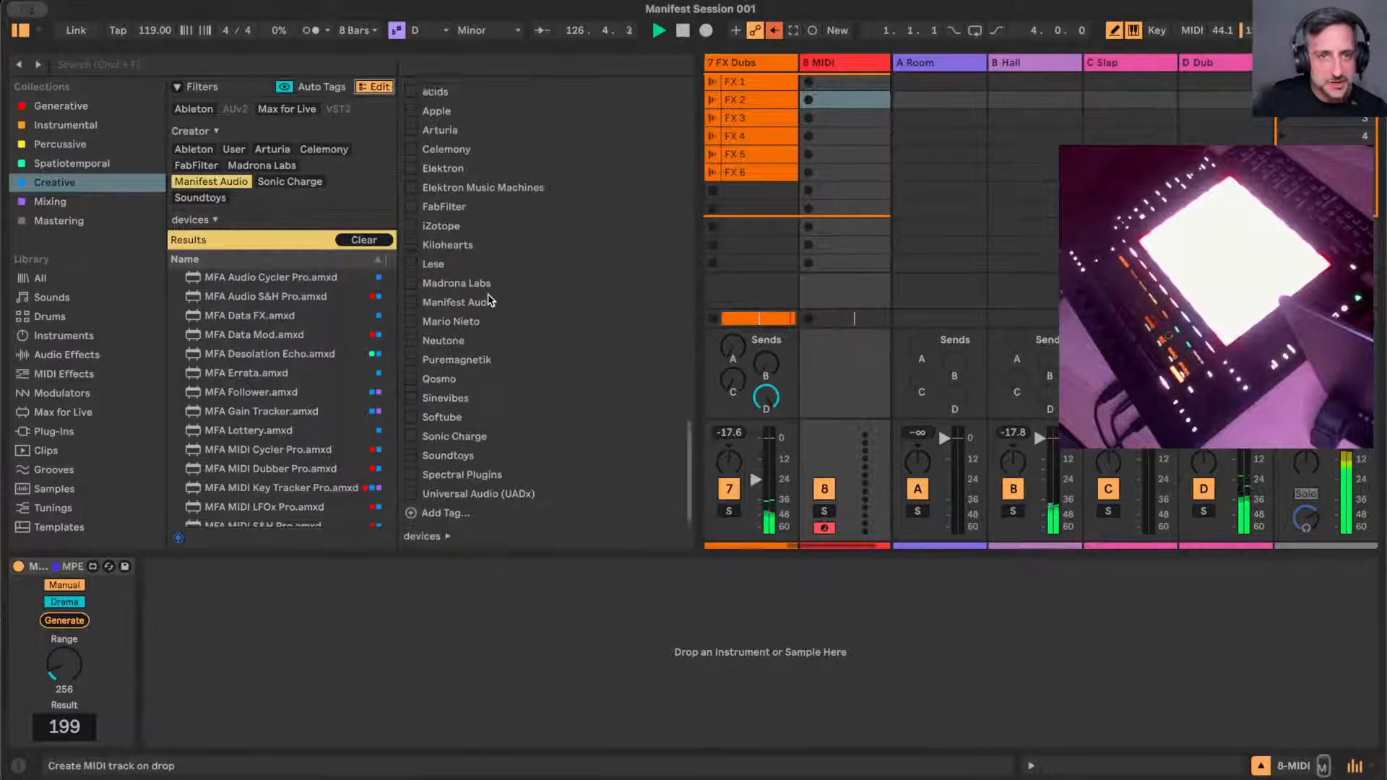
scroll(434, 379, down, 8)
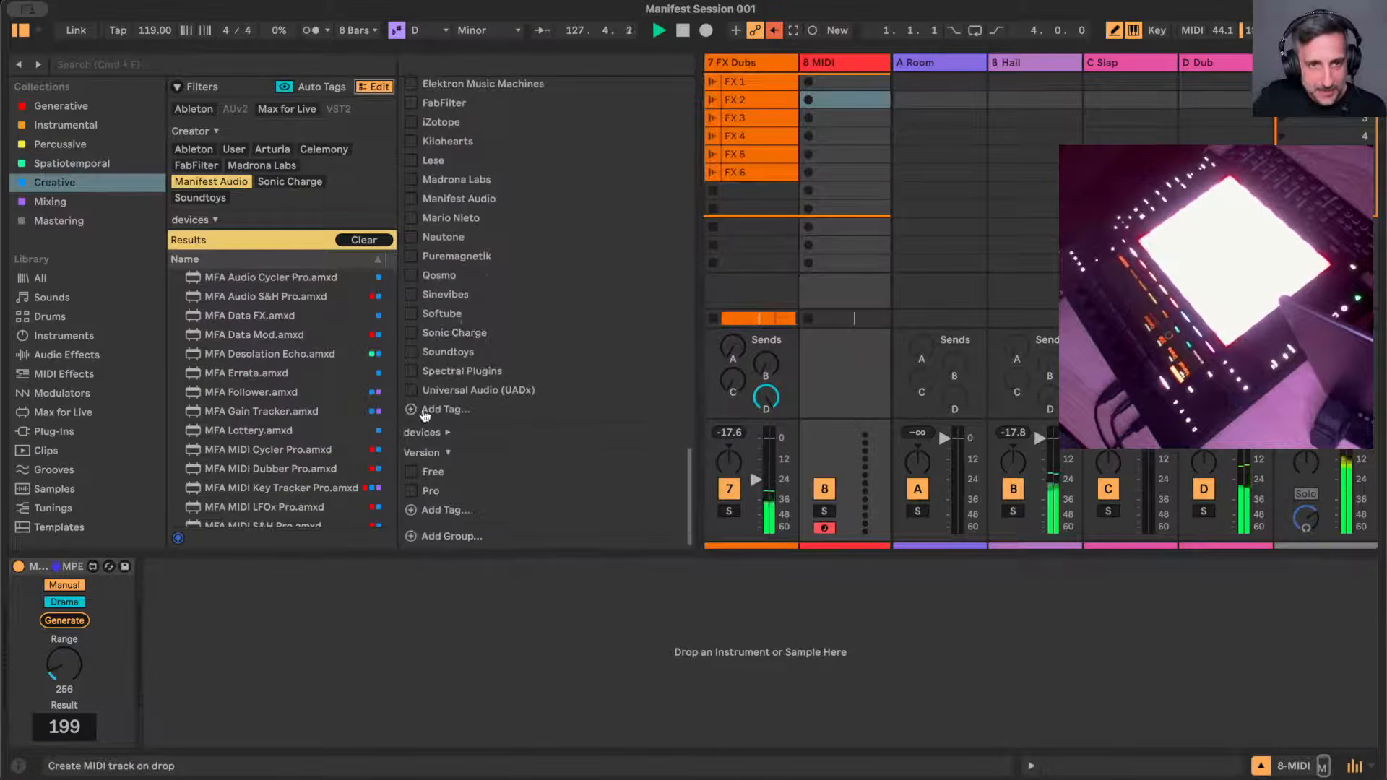
scroll(462, 238, up, 3)
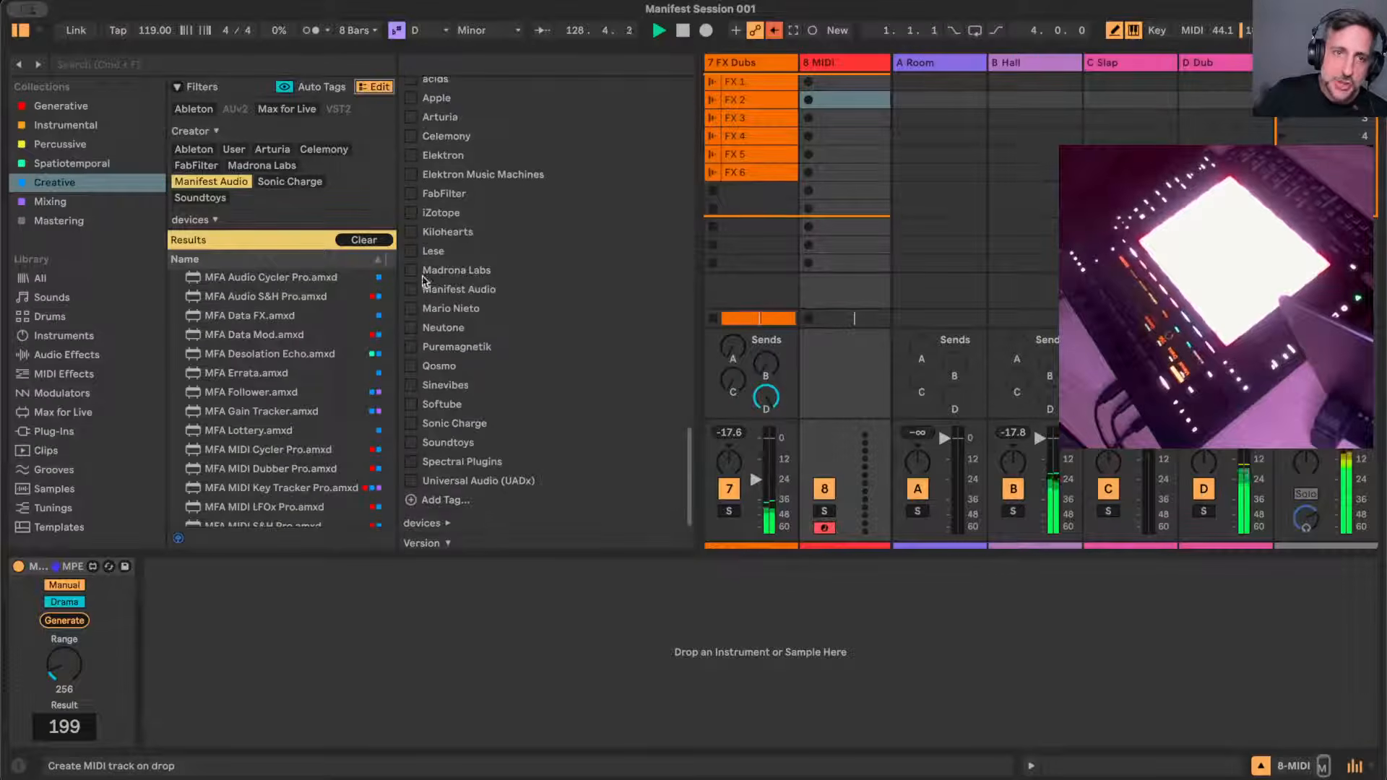
scroll(426, 331, up, 3)
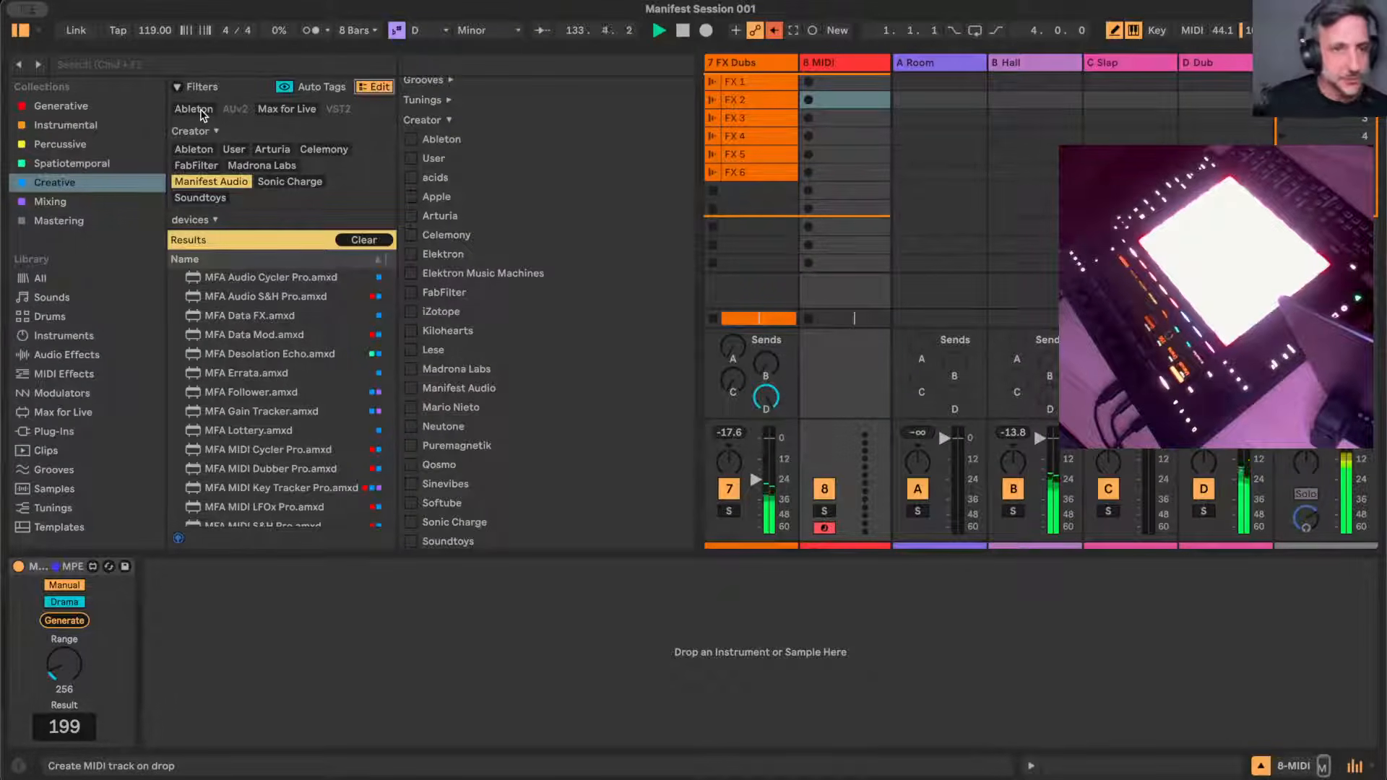
scroll(503, 230, up, 20)
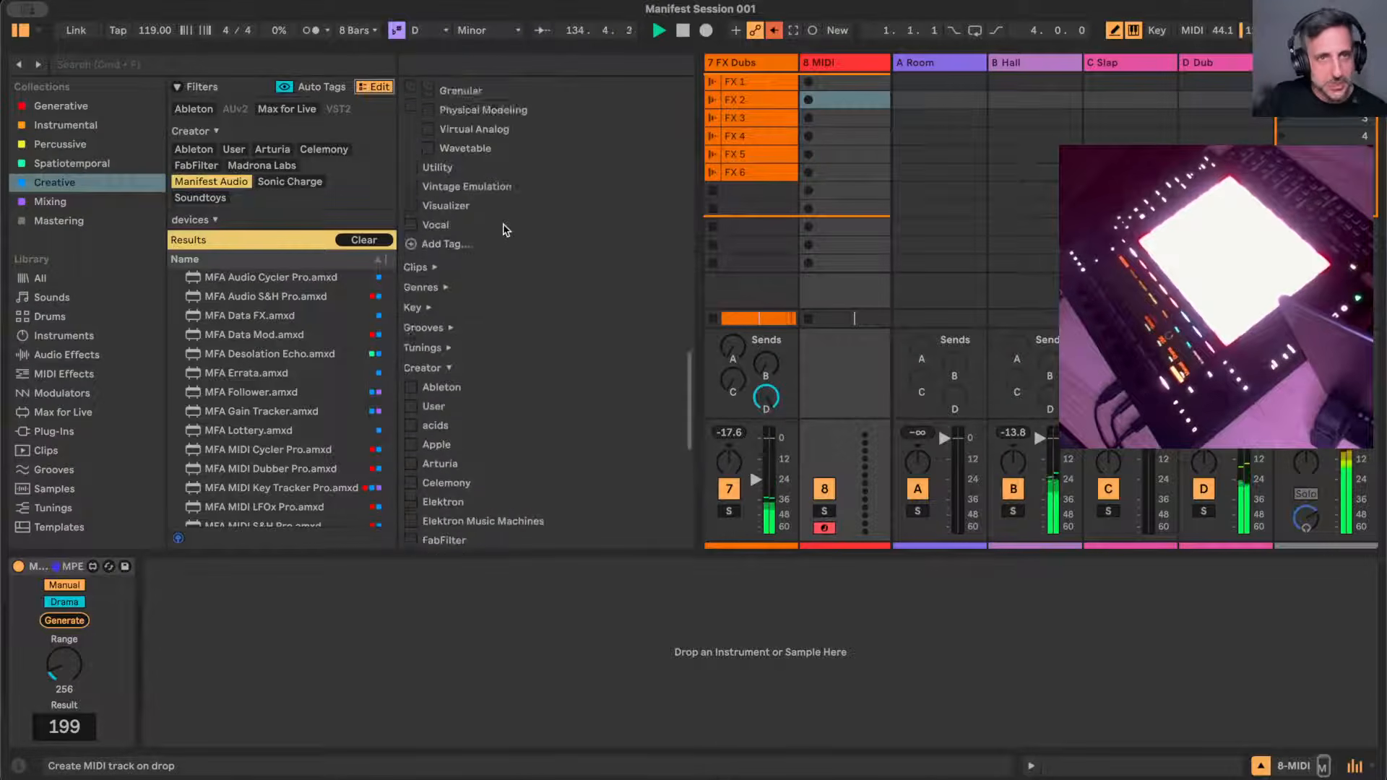
click(376, 87)
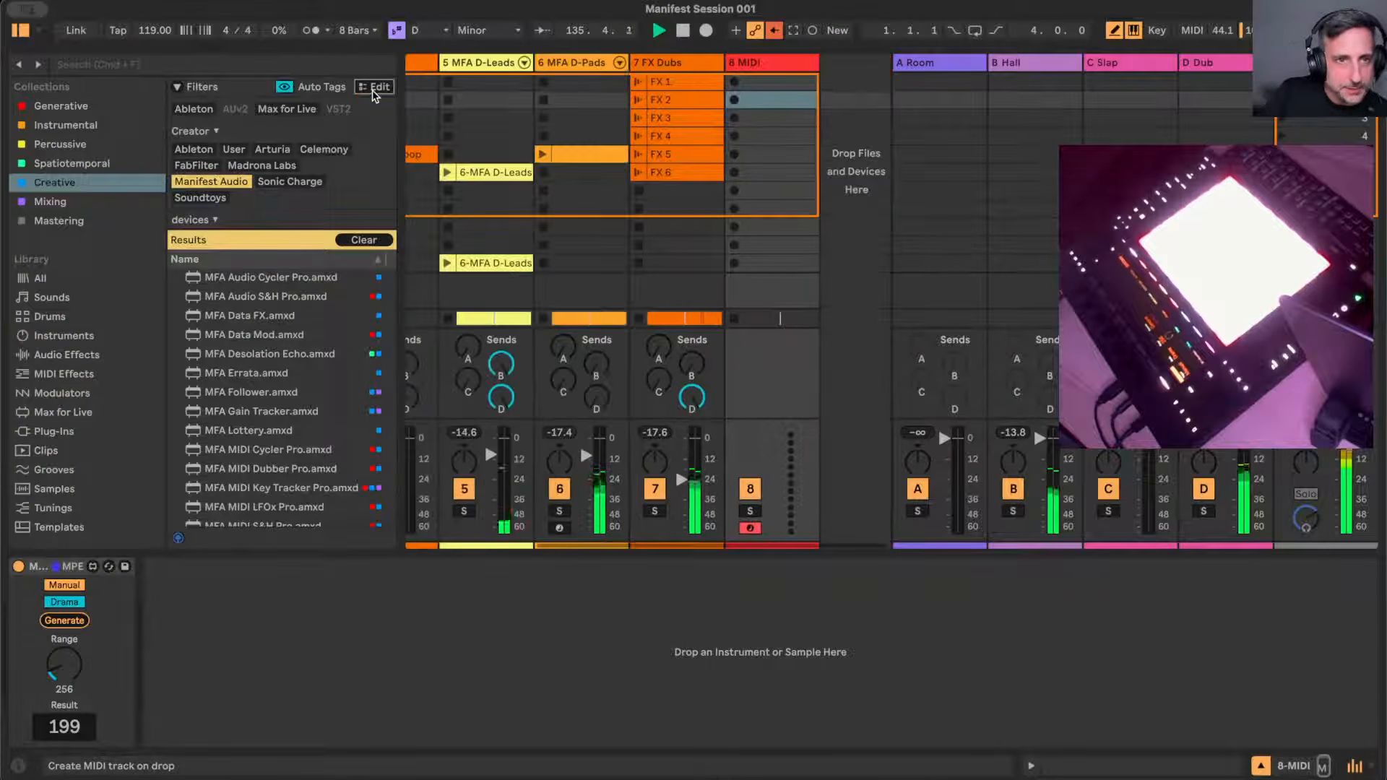
drag(398, 117, 416, 116)
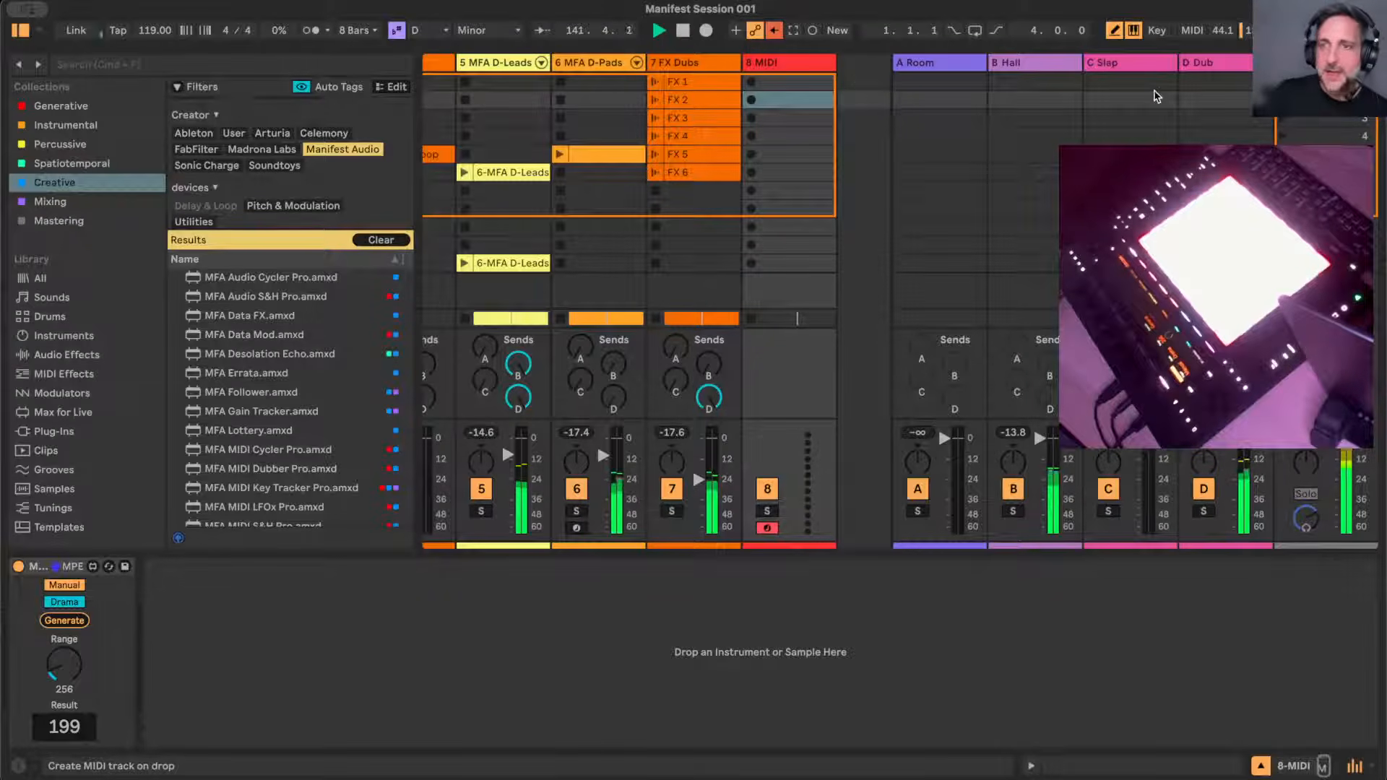
- On the D Dub return's Echo, try 1/16 delay times with 89% feedback, and settle on 1/8 with 76% feedback
click(1201, 65)
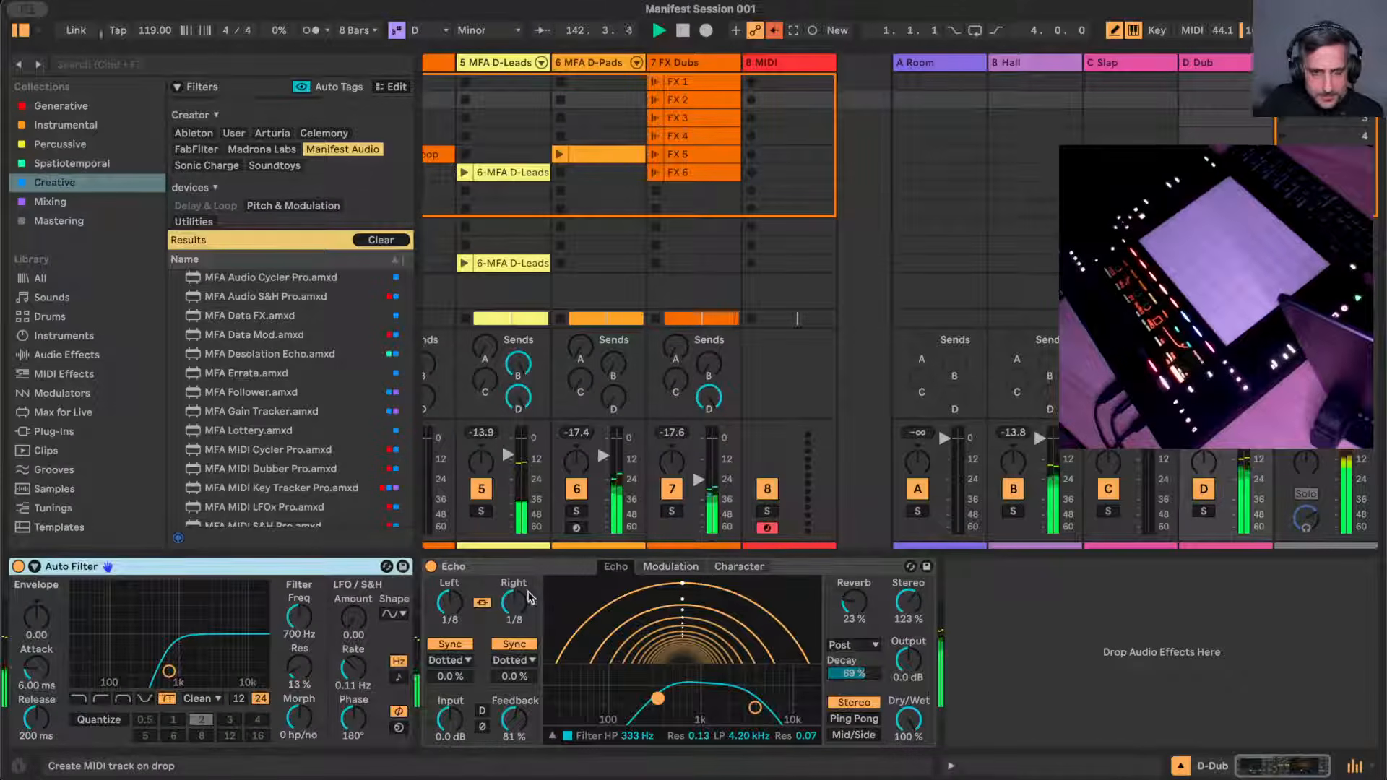
drag(513, 602, 514, 611)
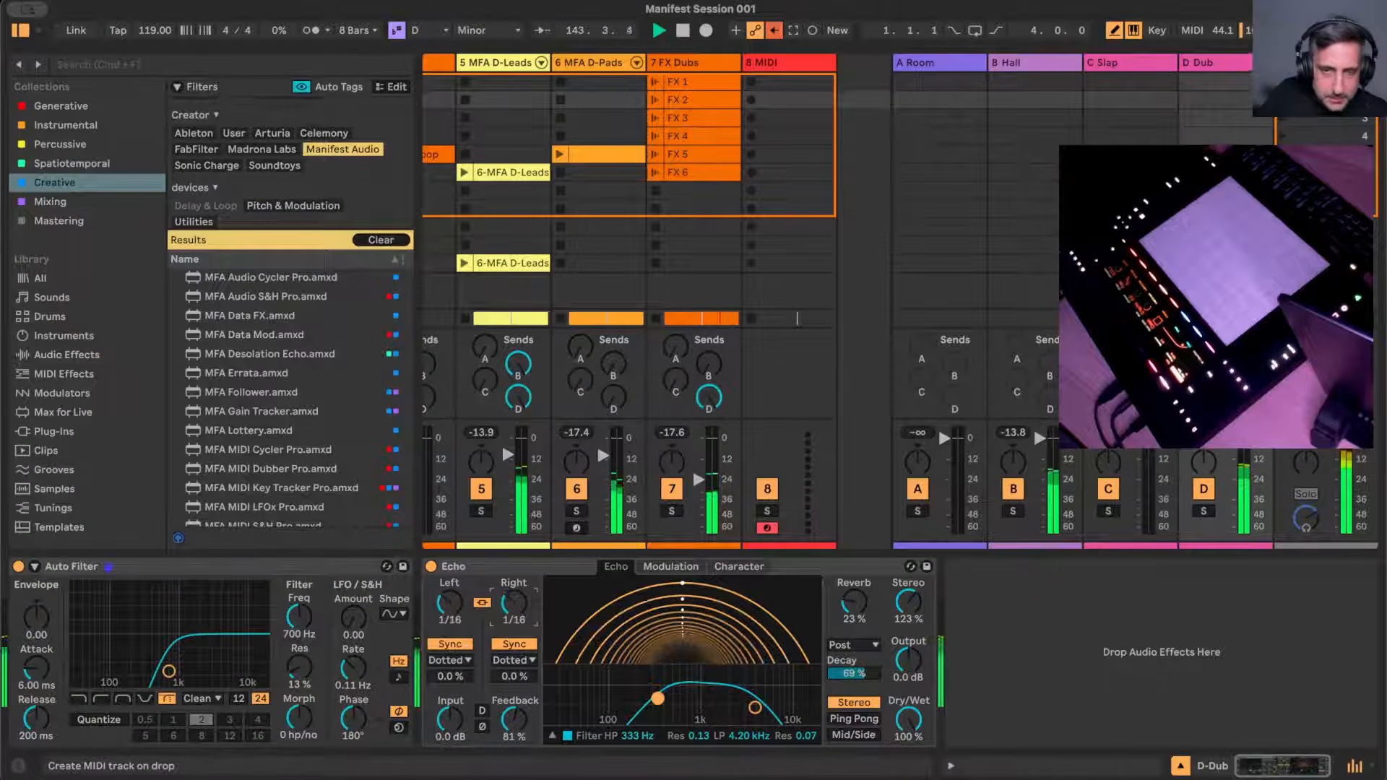
drag(514, 719, 514, 709)
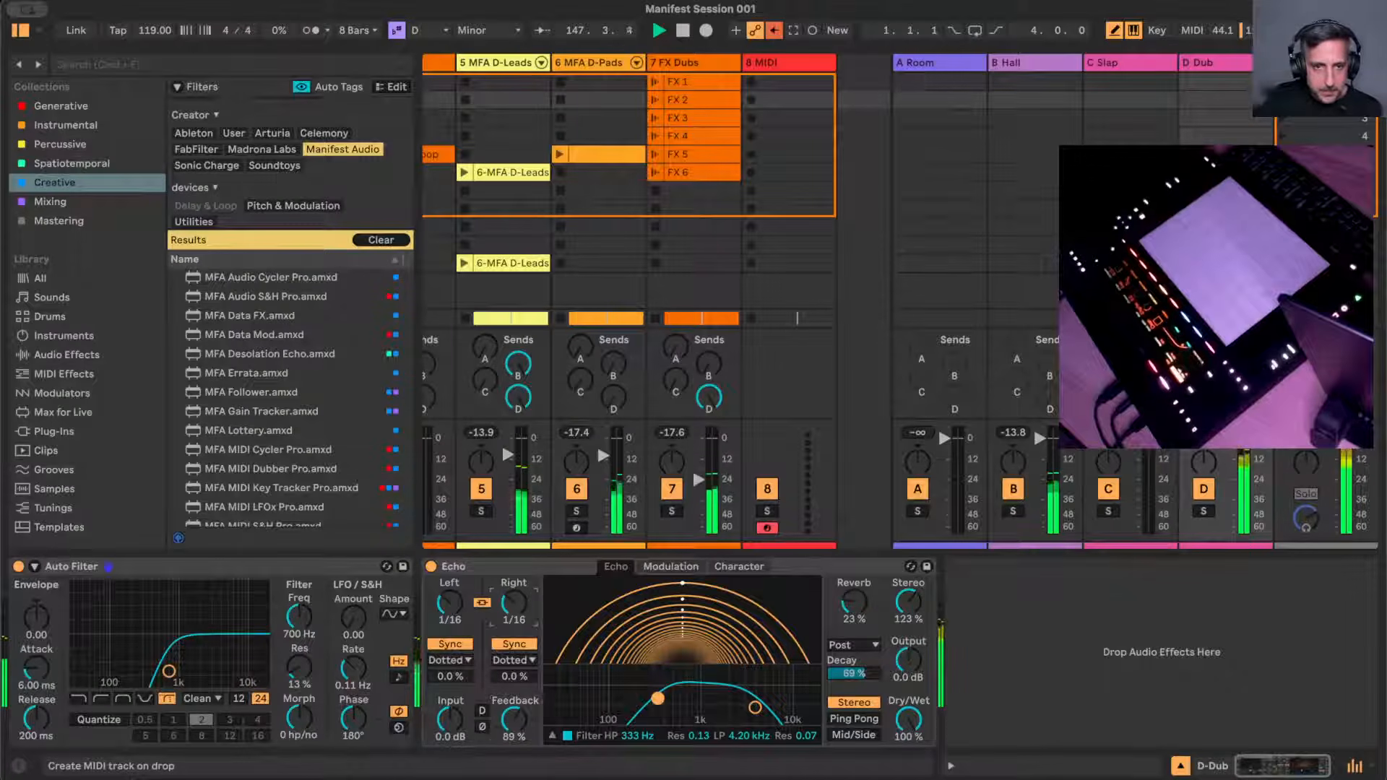
drag(514, 602, 513, 597)
drag(514, 718, 514, 728)
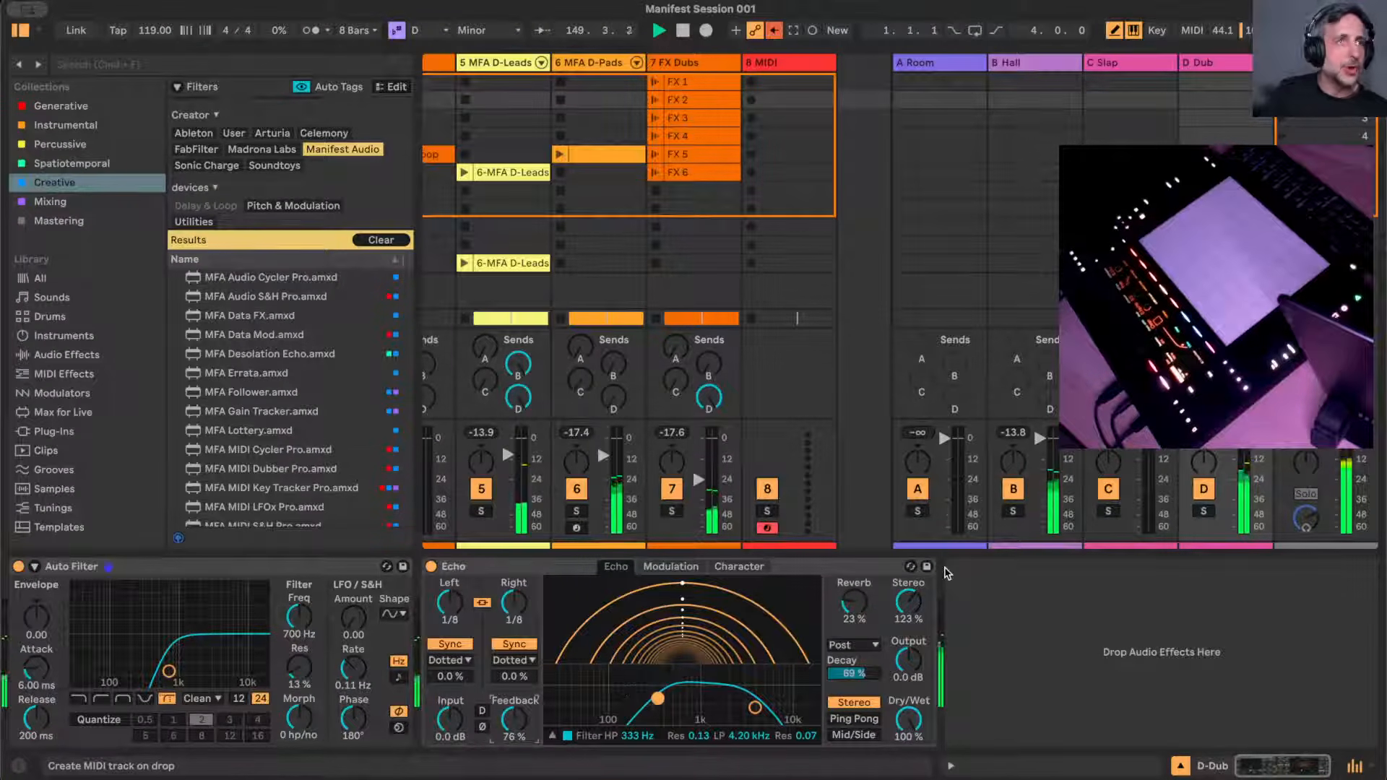